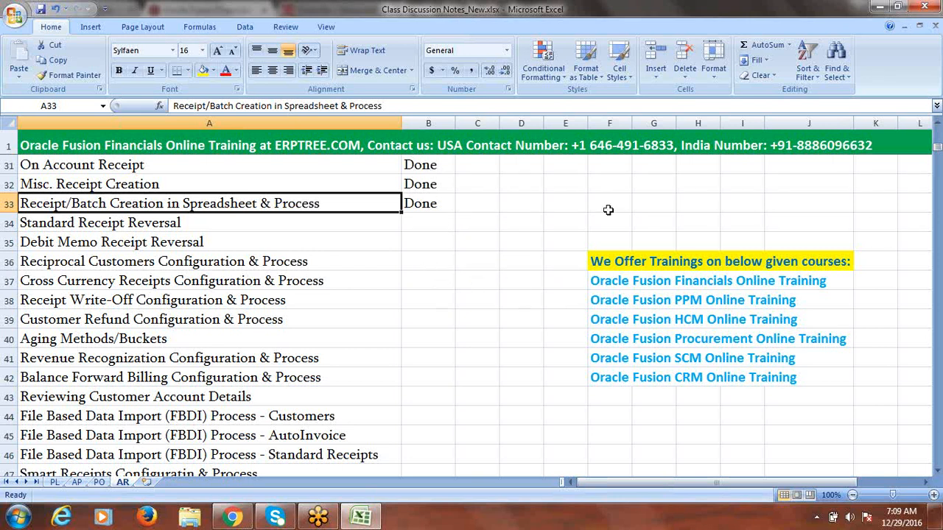
Step: Enter the heading 'Receipt Reversals' in A85 and give row 85 a yellow fill
left_click_drag(939, 149, 938, 172)
left_click(89, 260)
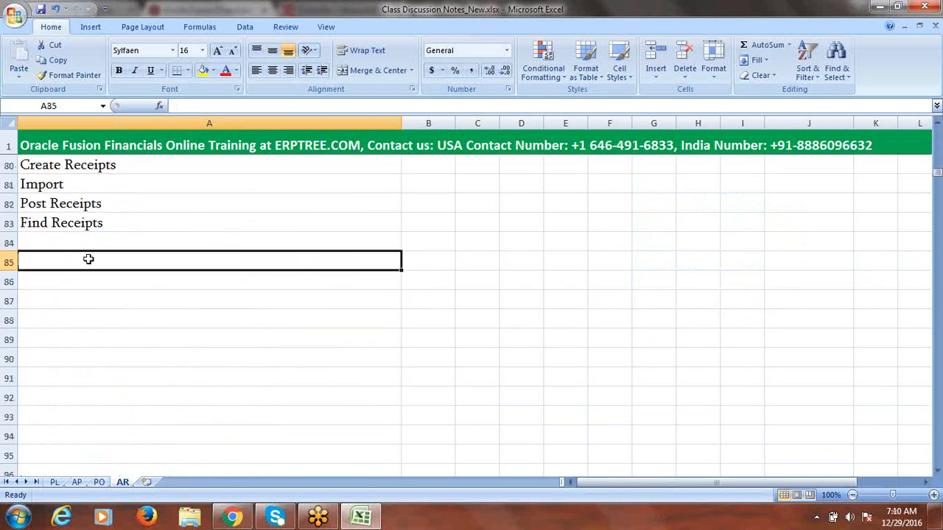
type("Receipt R")
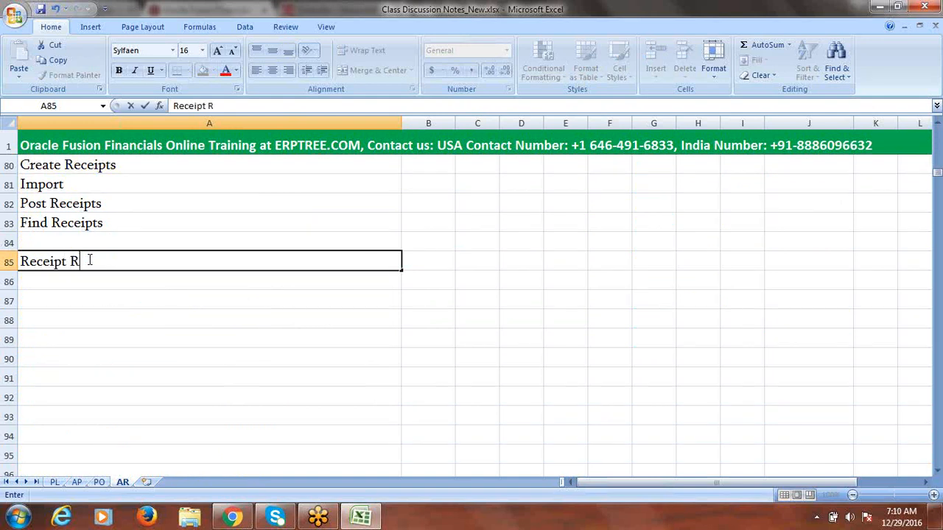
type("eversals")
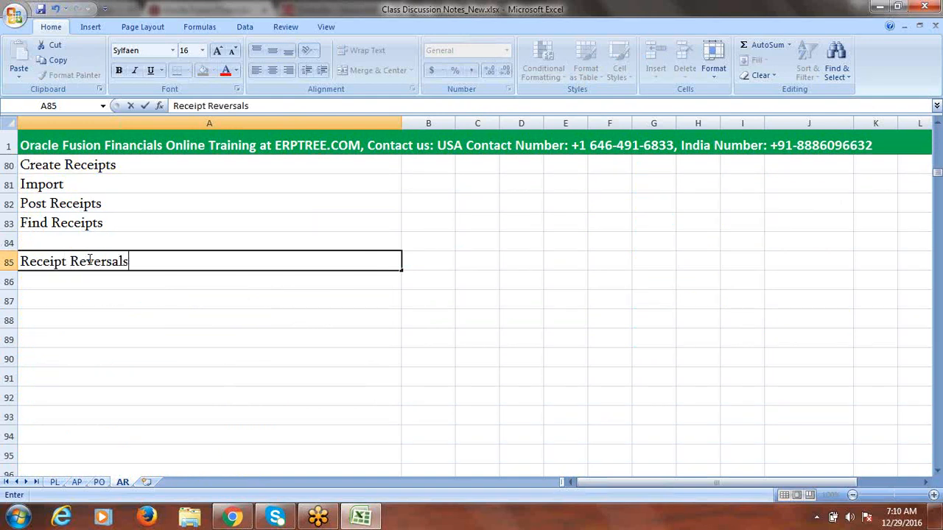
left_click(9, 262)
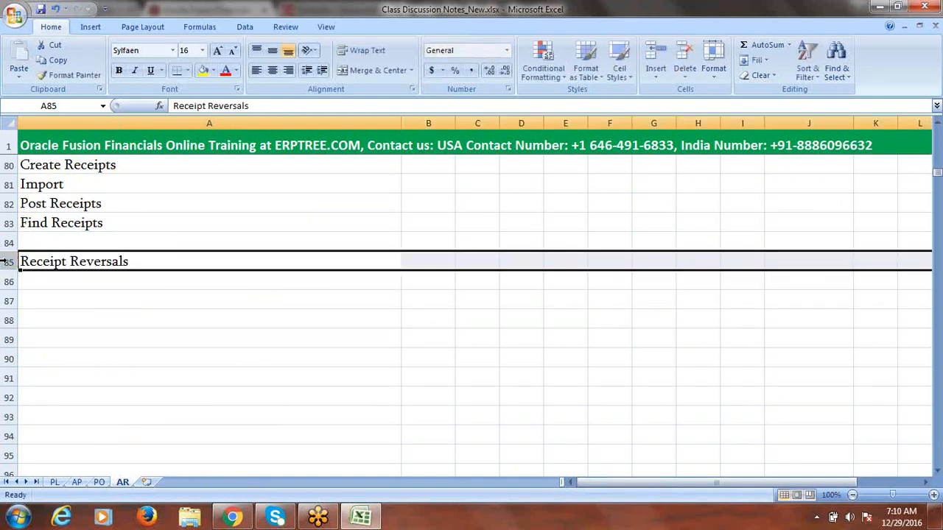
left_click(202, 70)
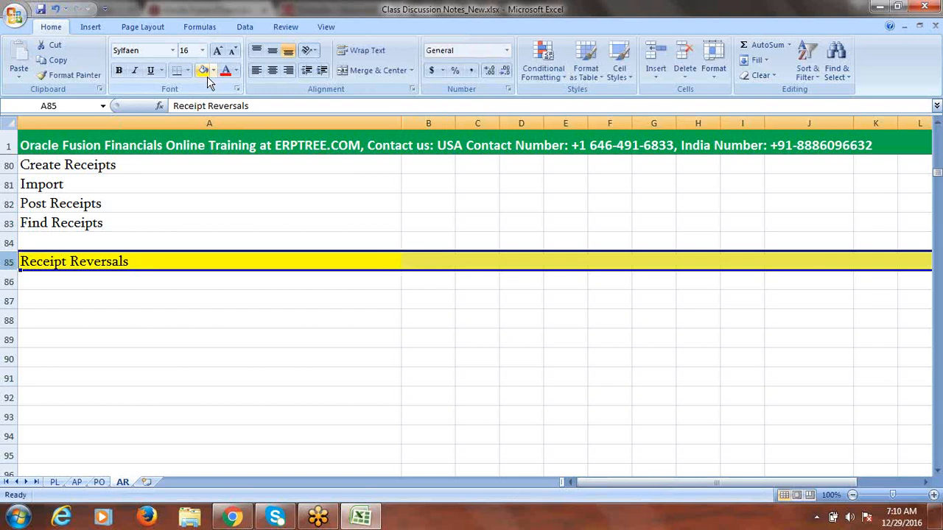
left_click(88, 299)
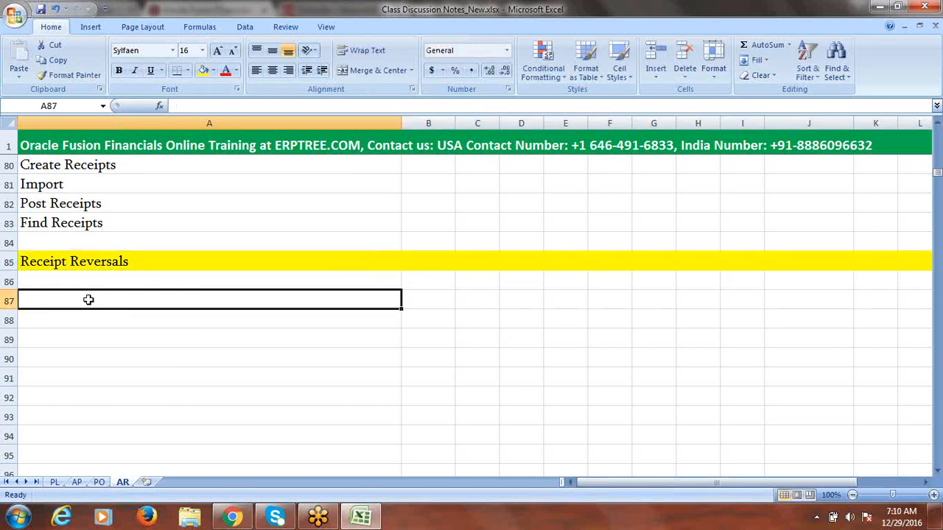
Step: Save the workbook and enter 'Transaction 10000' in A87
key("ctrl+s")
type("T")
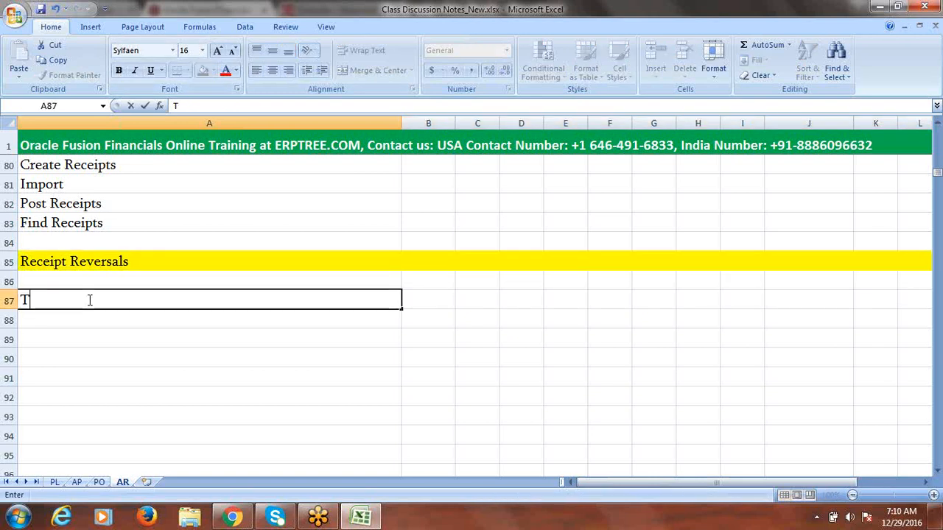
type("ransaction")
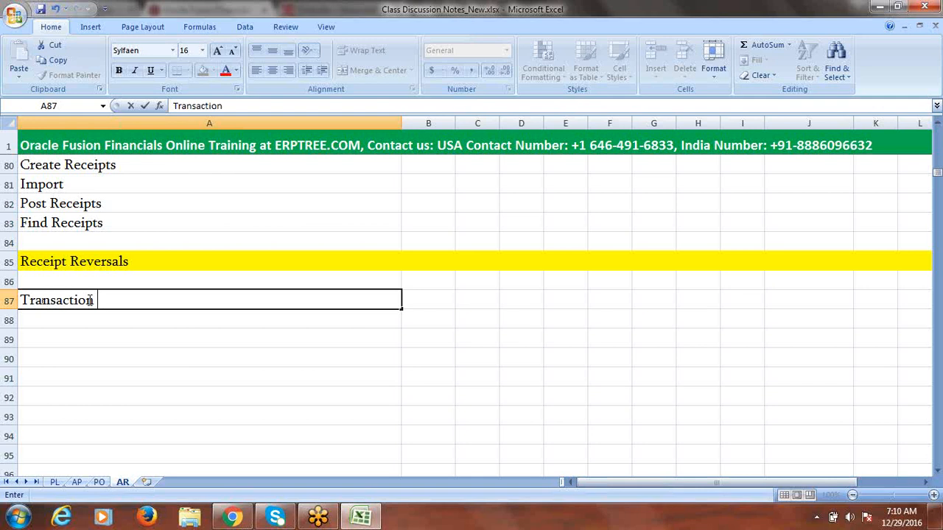
type(" 10000")
left_click(81, 317)
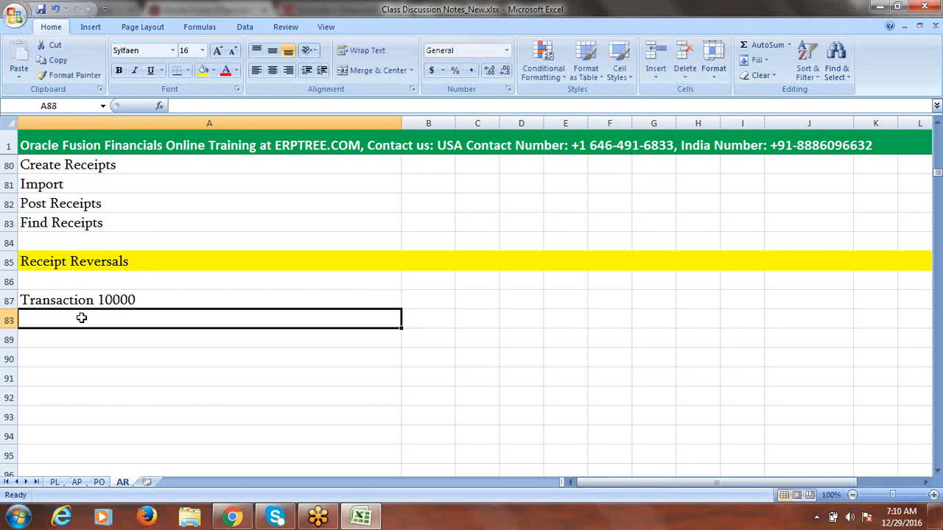
Step: Enter 'Create Receipt 10000 Apply on Transaction' in A88
type("Create ")
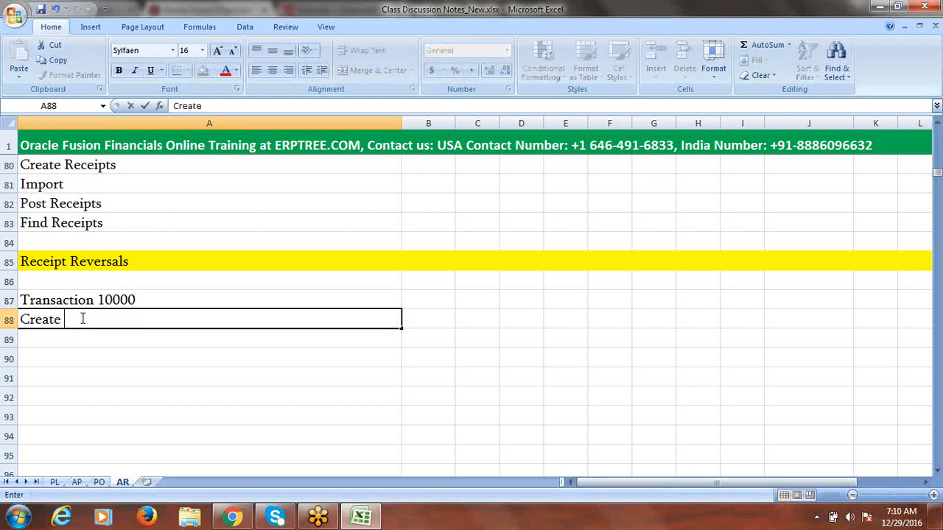
type("Receipt")
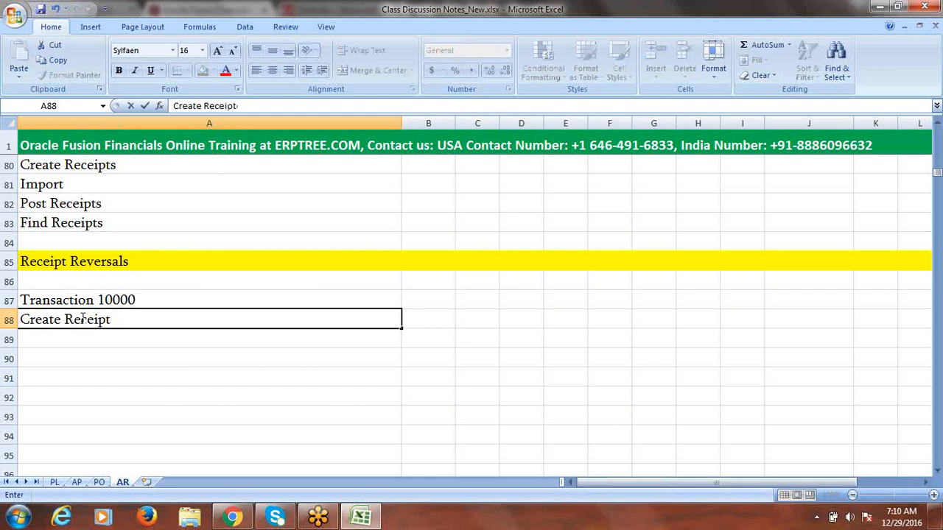
type("10000 Apply")
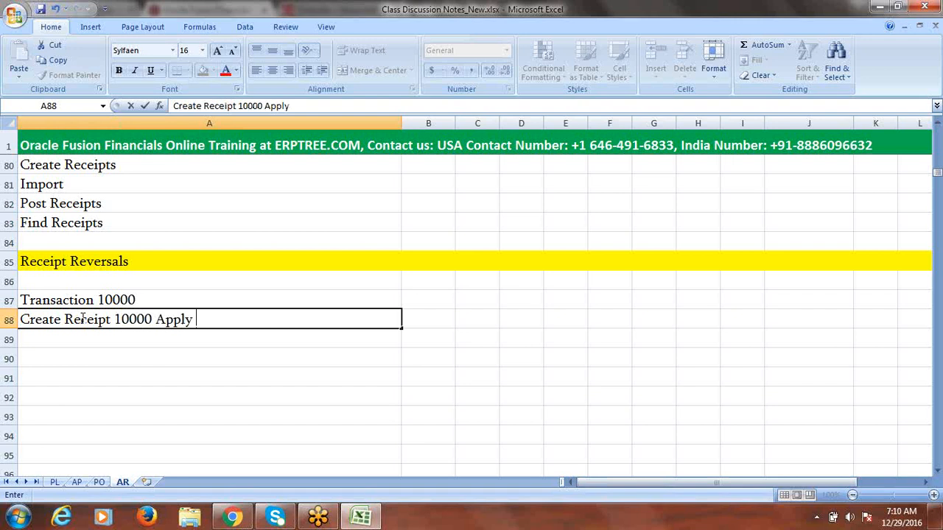
type(" on Transaction")
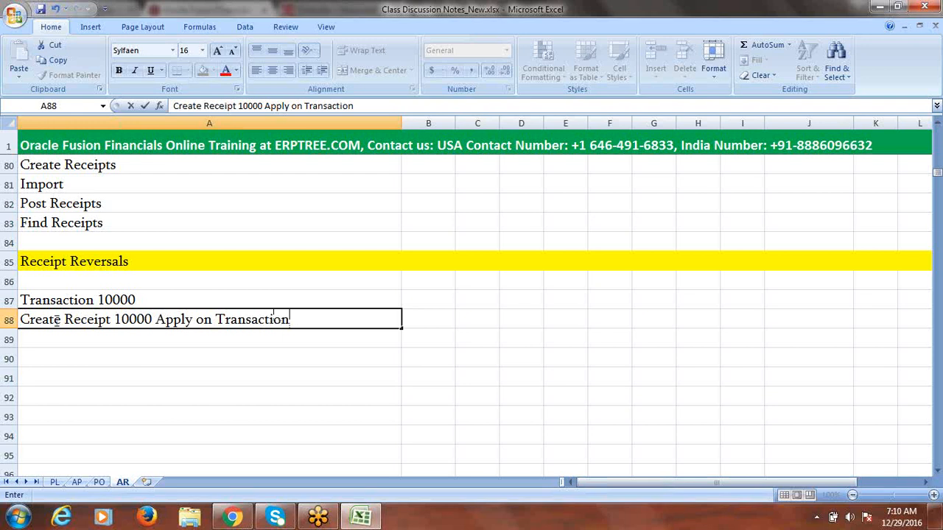
left_click(68, 302)
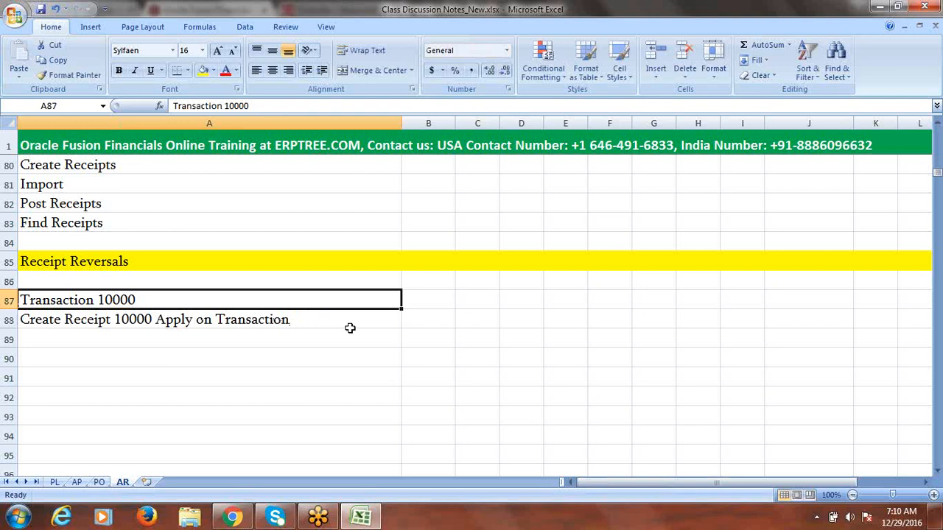
key("alt+Tab")
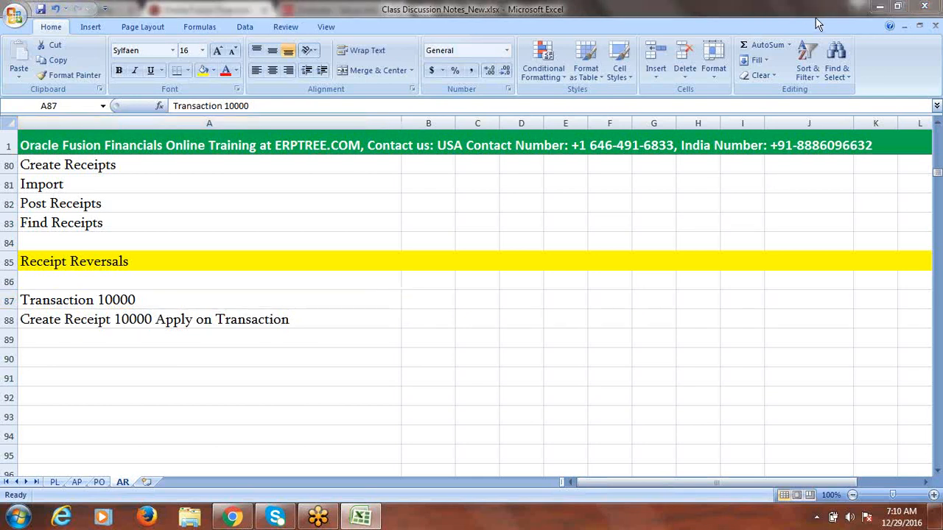
left_click(816, 20)
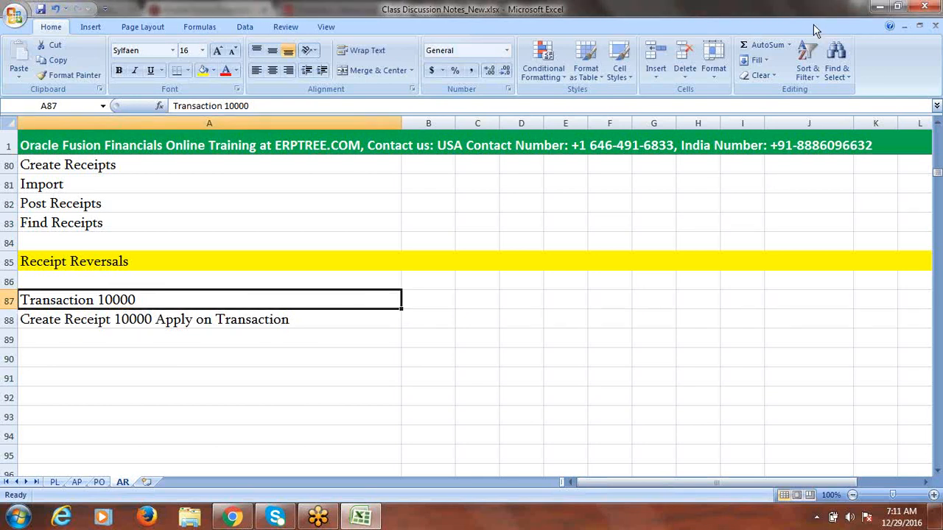
left_click(814, 26)
left_click(813, 20)
left_click(174, 341)
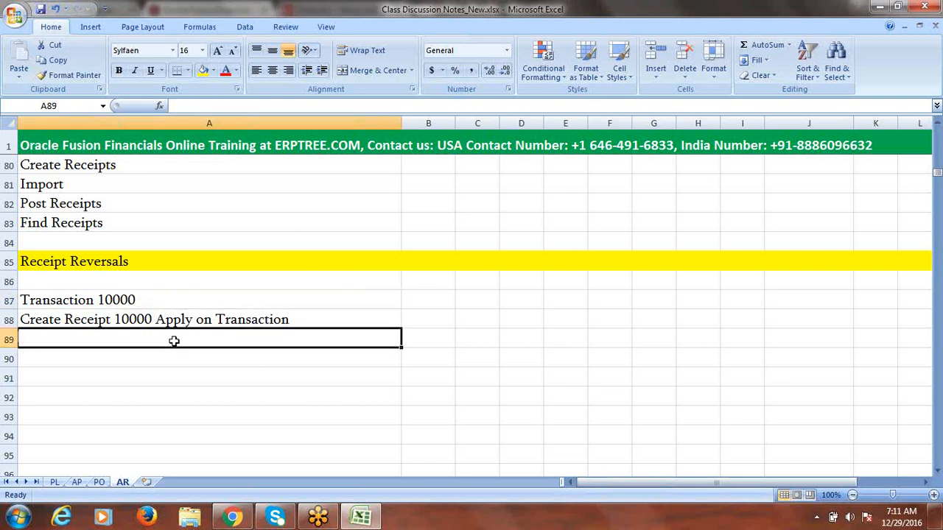
Step: Enter 'Remit Check to Bank' in A89
type("Remit")
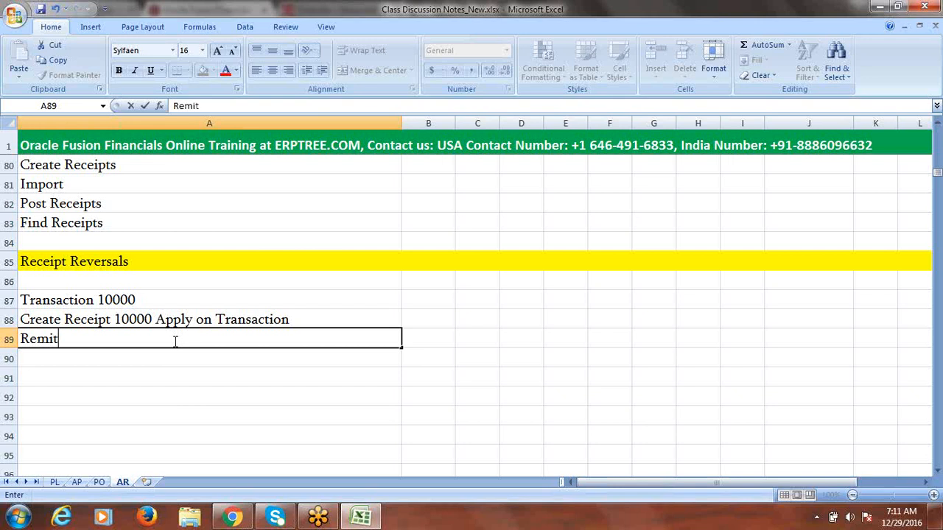
type(" Check to ")
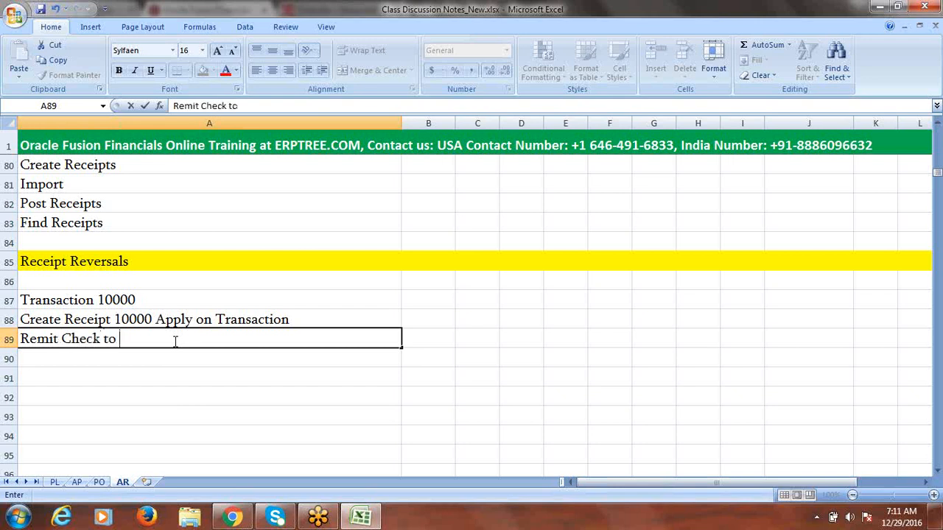
type("Bank")
left_click(121, 321)
left_click(147, 340)
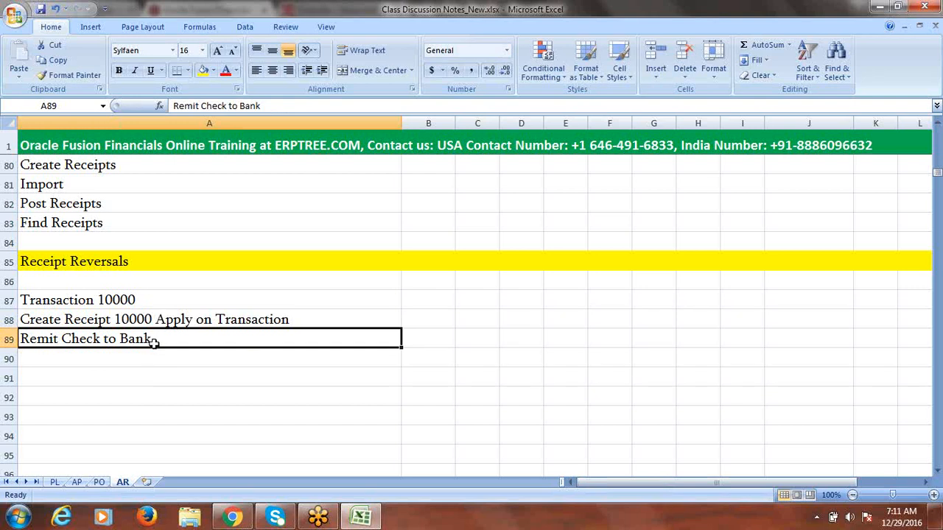
Step: Start a 'Reverse Receipt' entry in A90, then discard it and select A88
left_click(137, 358)
type("Reverse")
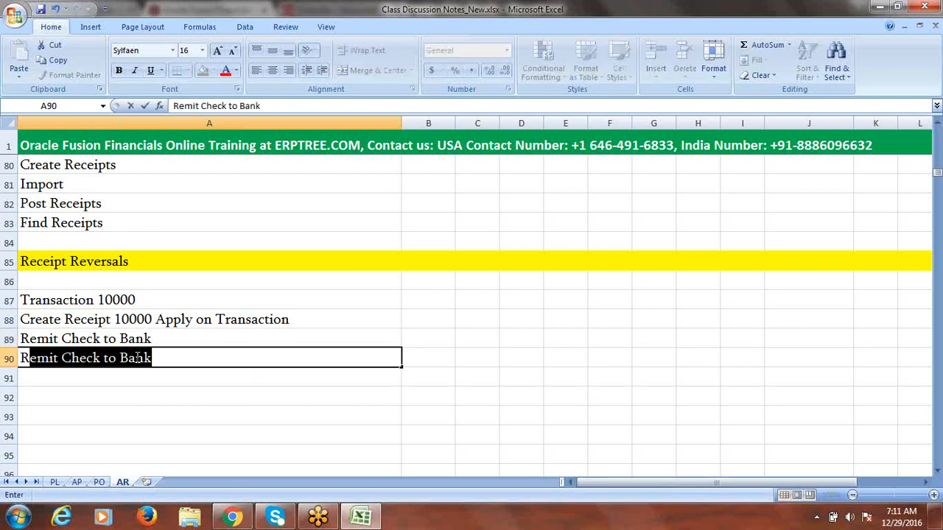
type(" Receipt")
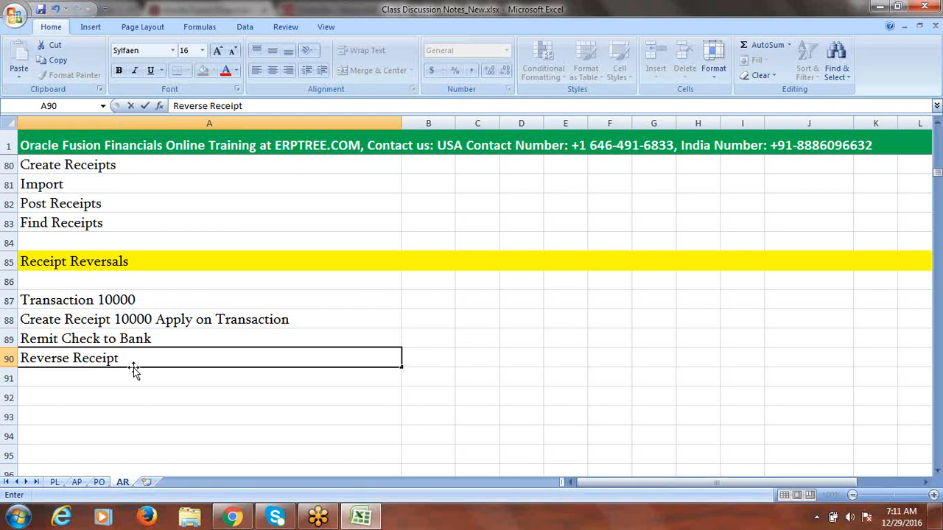
key("BackSpace")
key("BackSpace")
key("BackSpace")
key("BackSpace")
key("BackSpace")
key("BackSpace")
key("BackSpace")
key("BackSpace")
key("BackSpace")
key("BackSpace")
key("BackSpace")
key("BackSpace")
key("BackSpace")
key("BackSpace")
key("BackSpace")
left_click(316, 319)
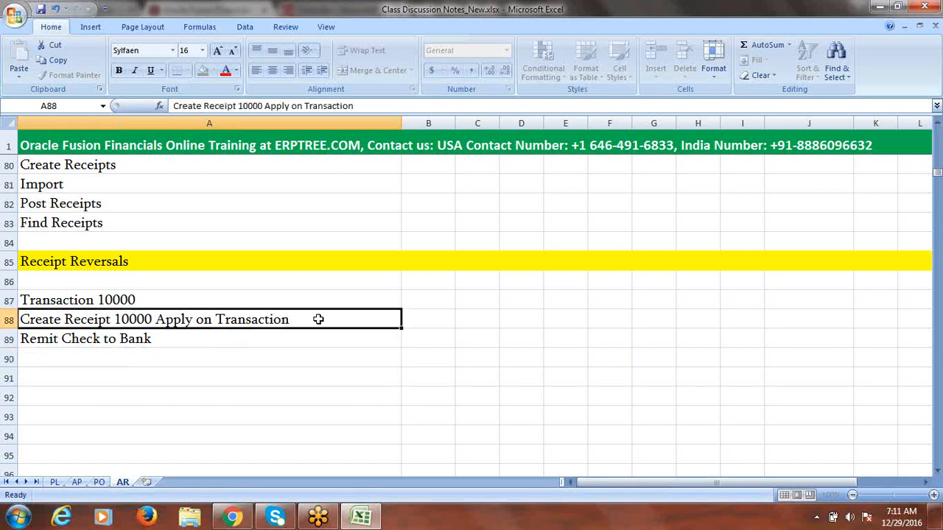
Step: Append '- Reverse' to the A88 receipt step and '- 10000 = 0' to A87
double_click(319, 319)
type("- ")
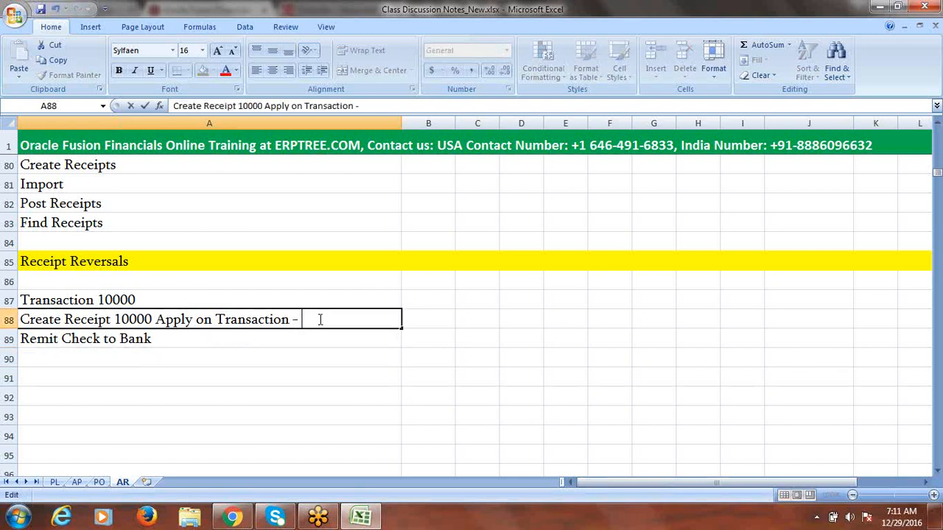
type("Reverse")
double_click(153, 300)
type("- 1")
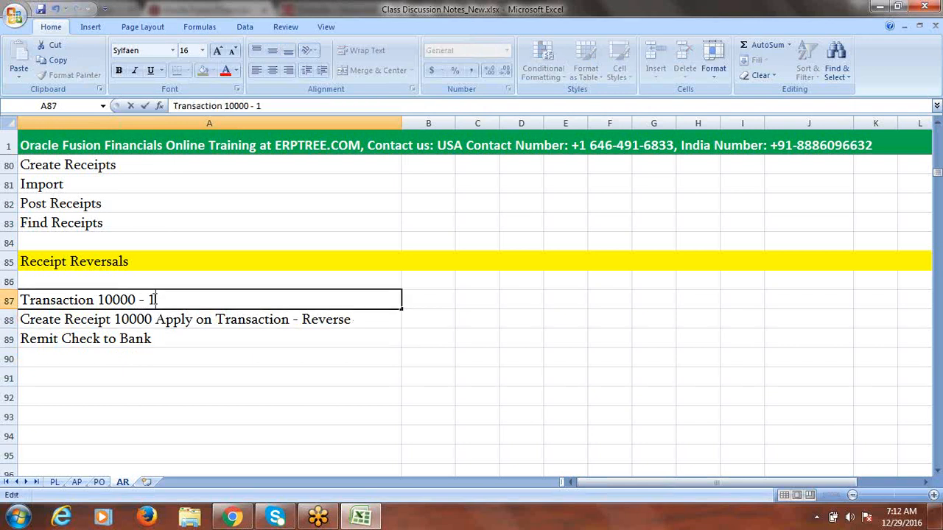
type("0000 = 0")
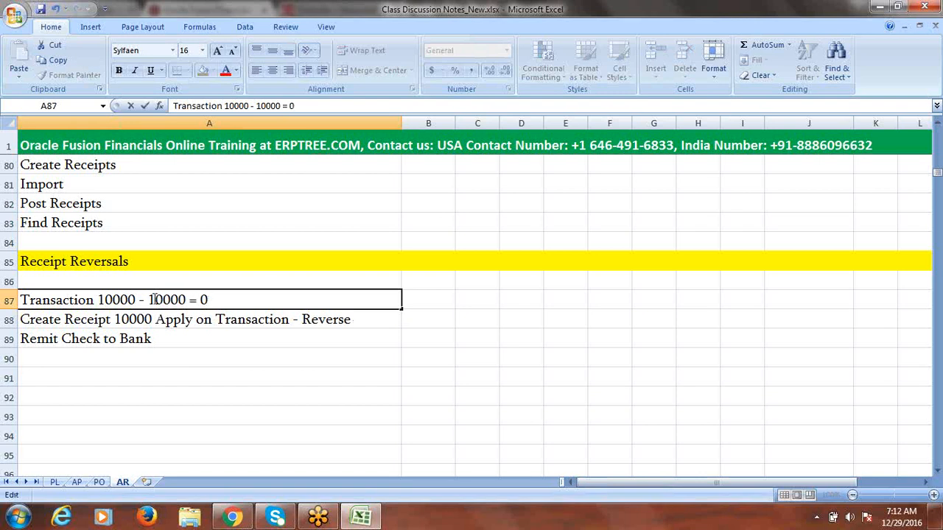
left_click(211, 341)
Step: Trim the added calculation from A87 and review the Transaction 10000 and receipt steps
left_click(114, 300)
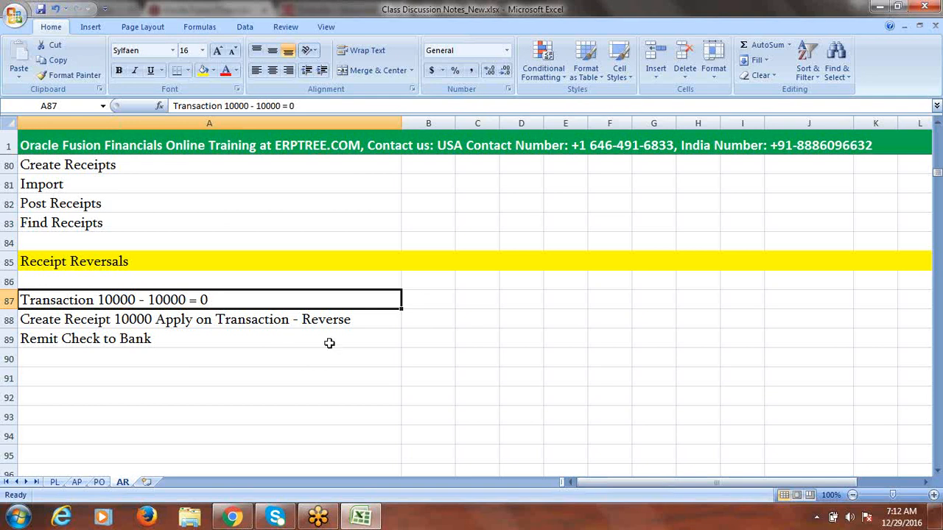
double_click(226, 299)
key("BackSpace")
key("BackSpace")
key("BackSpace")
key("BackSpace")
key("BackSpace")
key("BackSpace")
key("BackSpace")
key("BackSpace")
key("BackSpace")
key("BackSpace")
key("BackSpace")
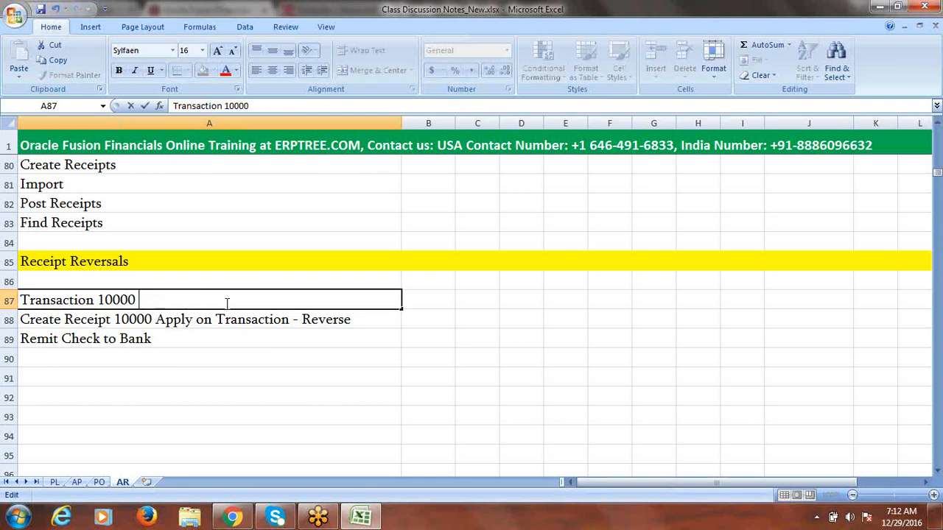
key("BackSpace")
left_click(320, 386)
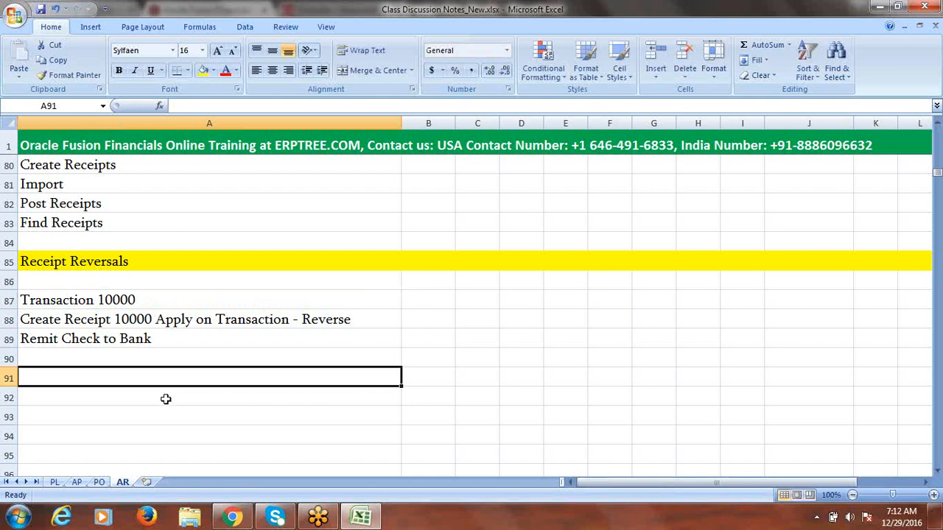
left_click(326, 324)
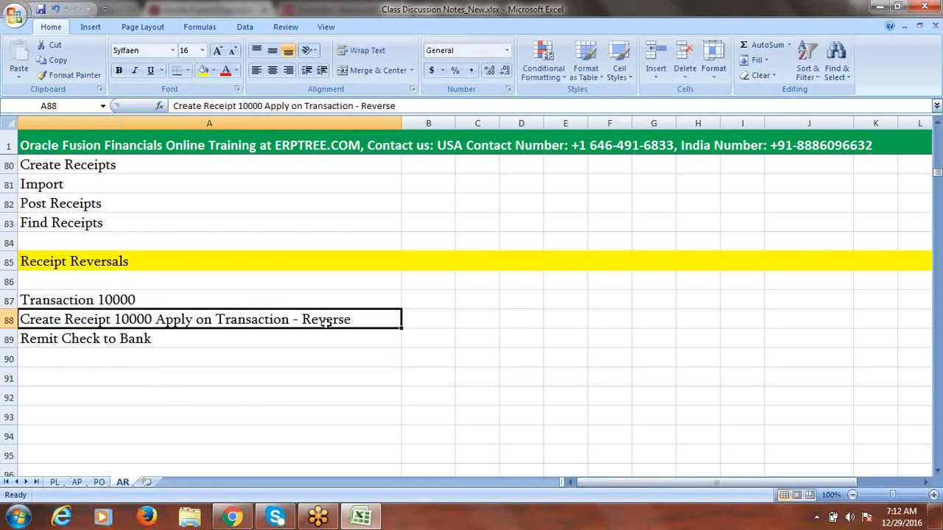
left_click(156, 300)
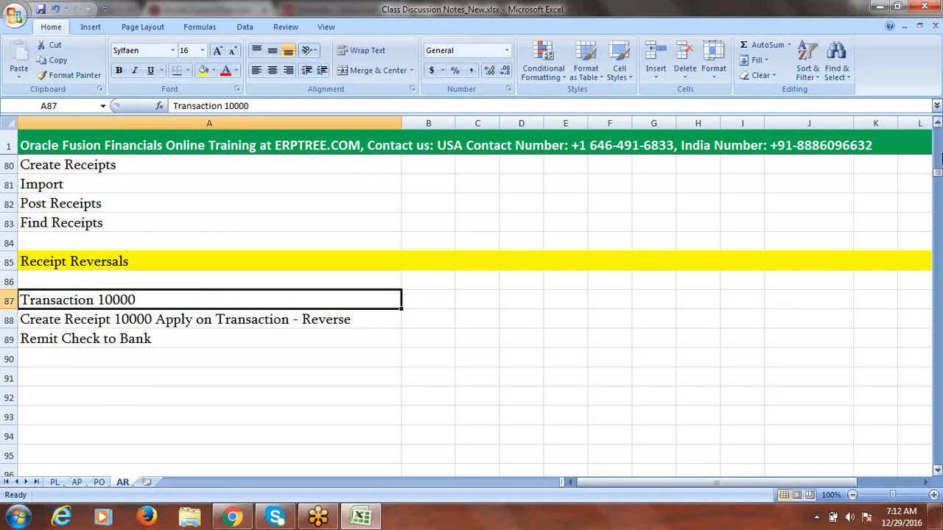
Step: Copy the two receipt reversal topics from A34:A35 into rows 91–92
left_click_drag(937, 127, 938, 125)
left_click_drag(215, 337, 217, 358)
key("ctrl+c")
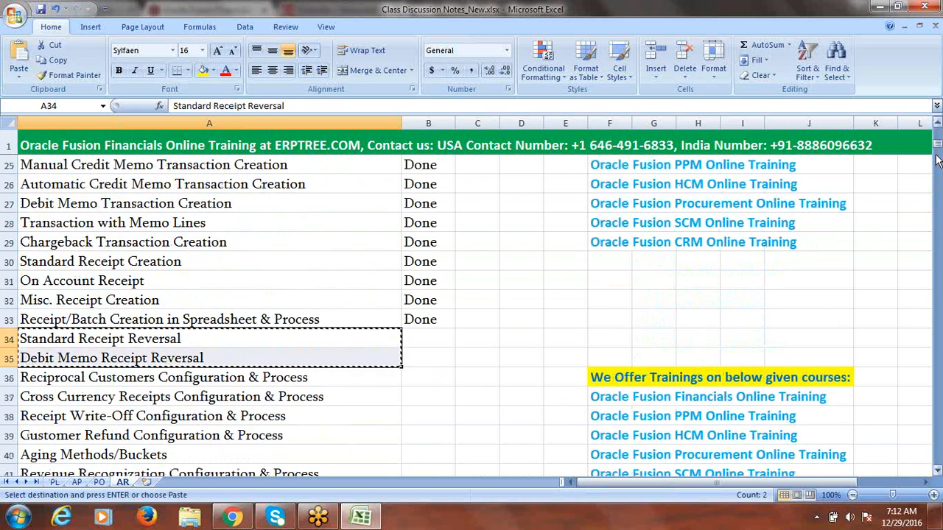
left_click_drag(938, 158, 939, 188)
left_click(96, 341)
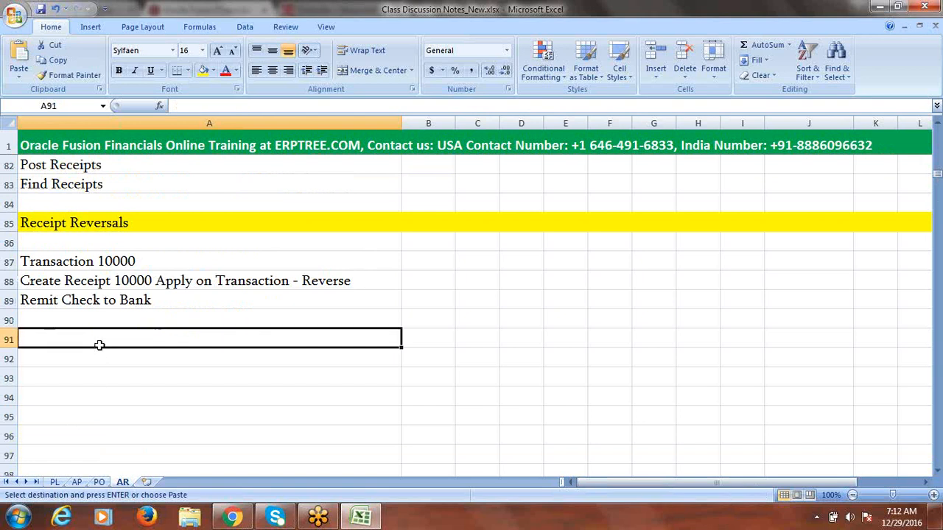
key("ctrl+v")
Step: Copy 'Standard Receipt Reversal' into A86 as a bold subheading
left_click(127, 339)
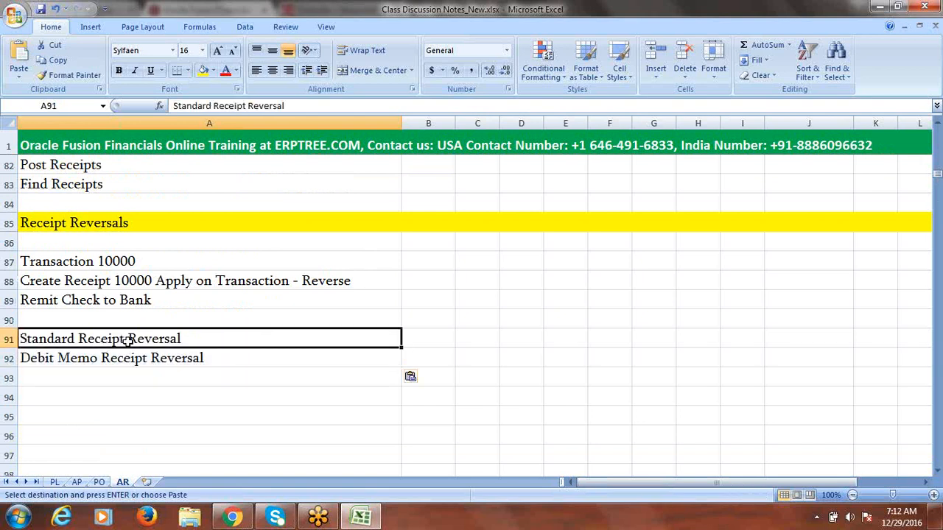
key("ctrl+c")
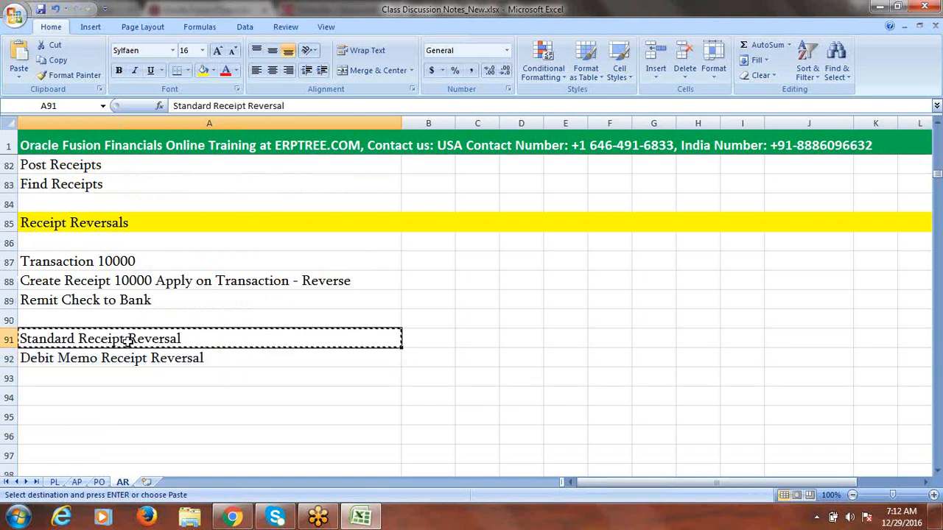
left_click(58, 249)
key("ctrl+v")
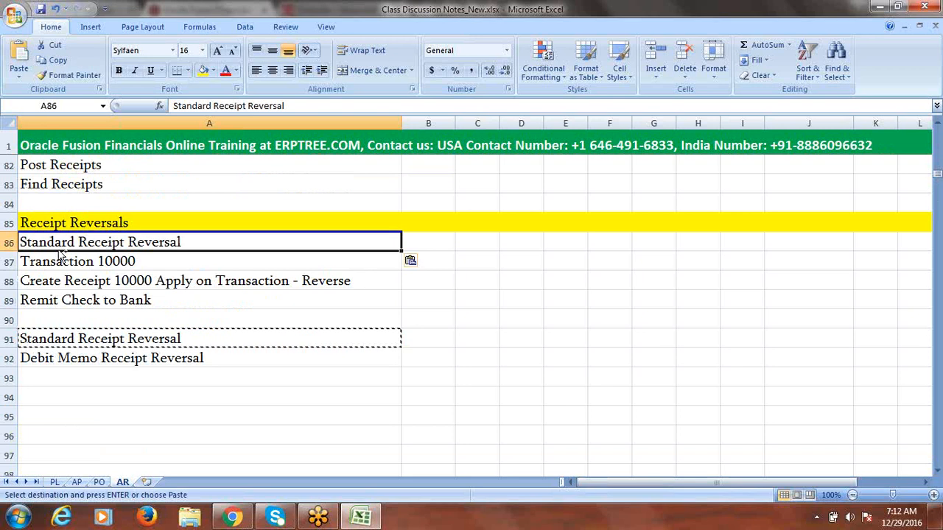
key("ctrl+b")
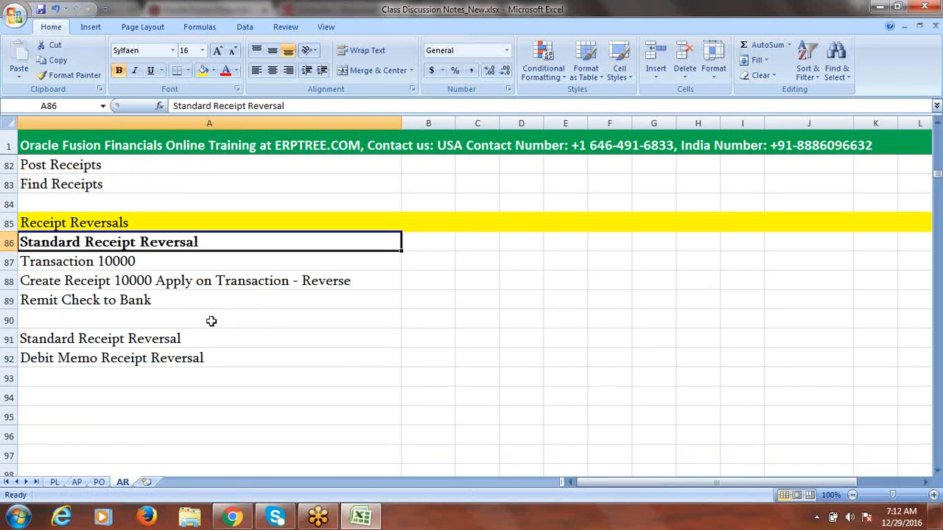
left_click(245, 281)
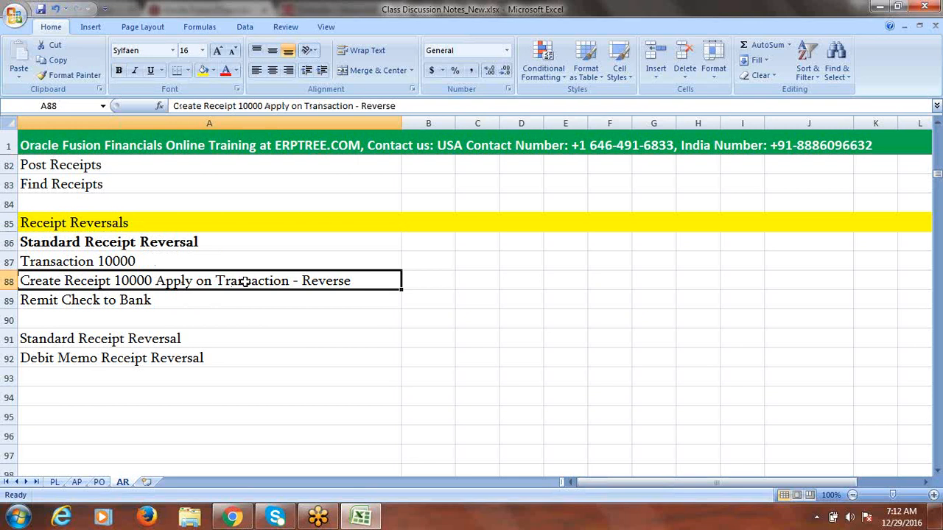
left_click(120, 263)
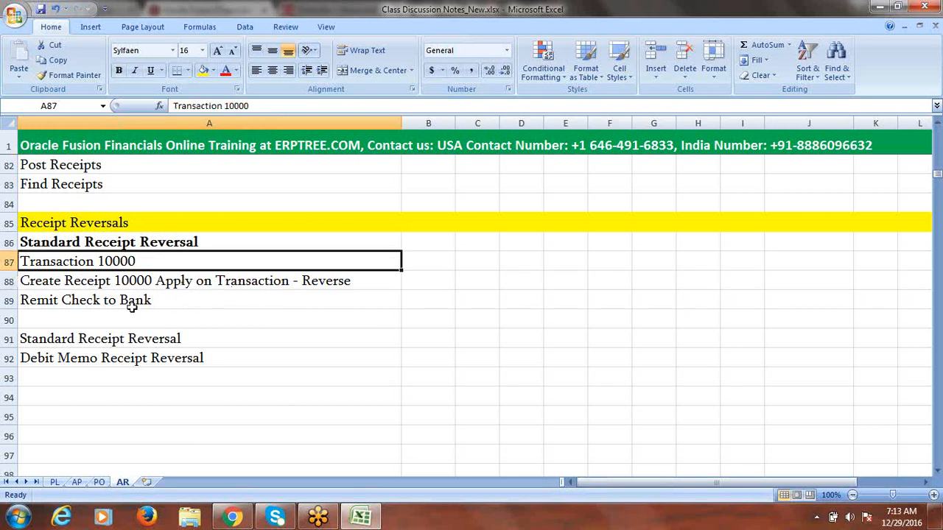
Step: Copy the three steps in A87:A89 and paste them into A94:A96
left_click_drag(131, 301, 123, 264)
key("ctrl+c")
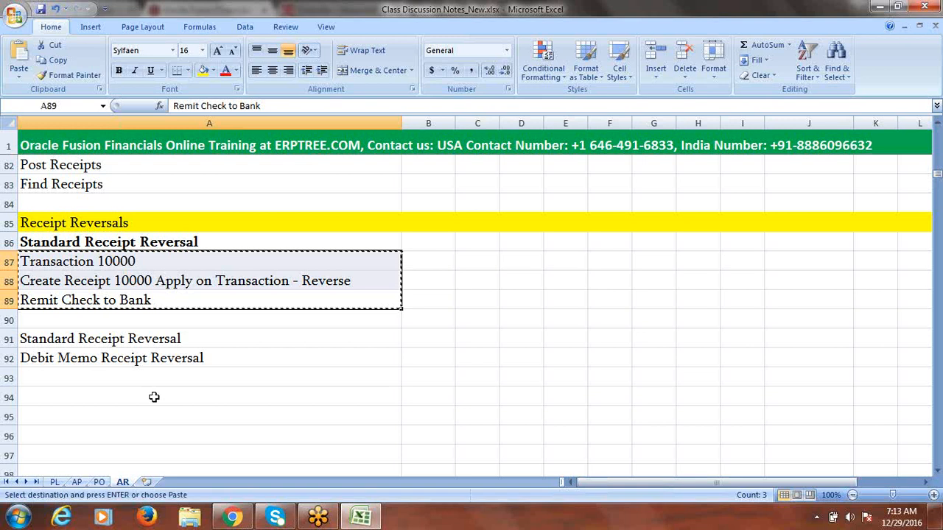
left_click(111, 389)
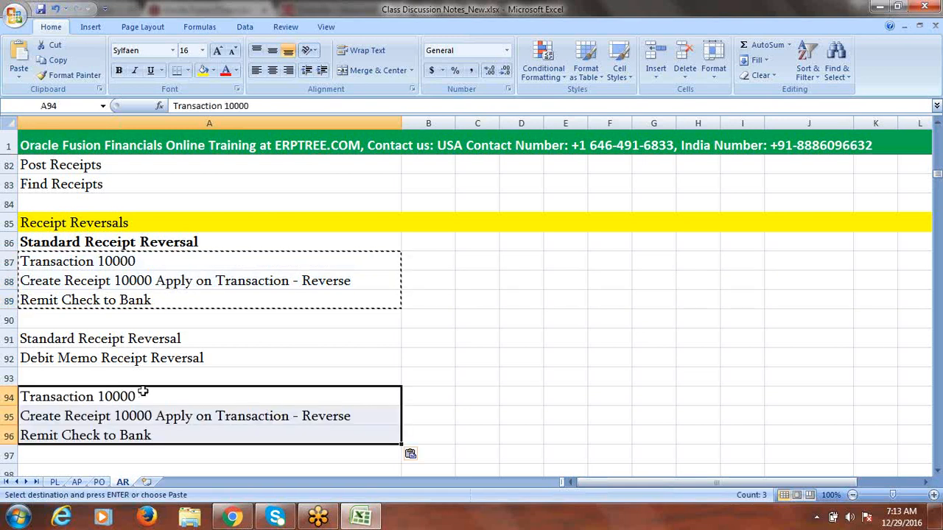
left_click(133, 392)
left_click(101, 418)
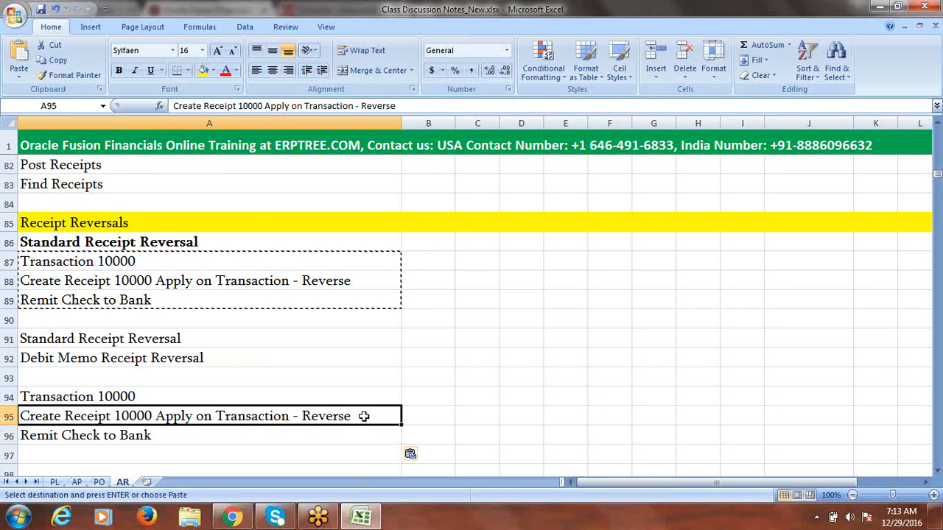
left_click(96, 398)
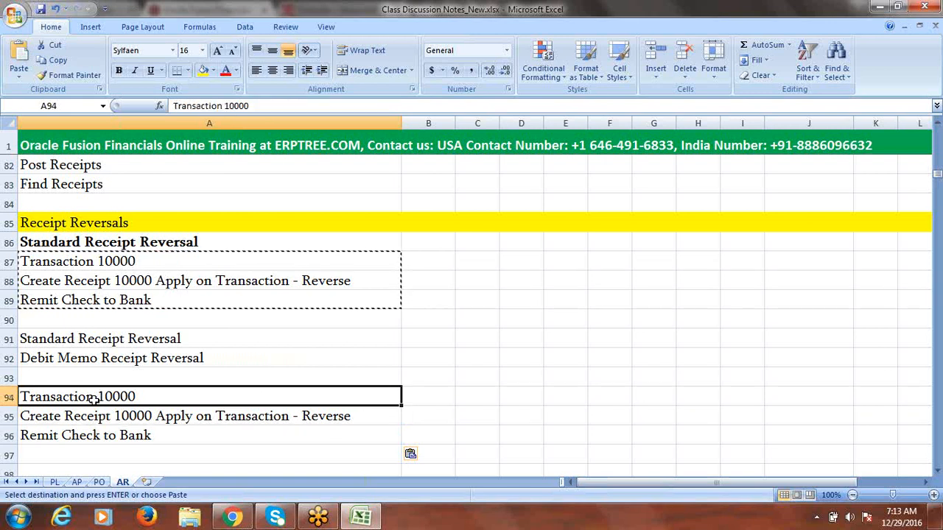
left_click(938, 472)
left_click(938, 473)
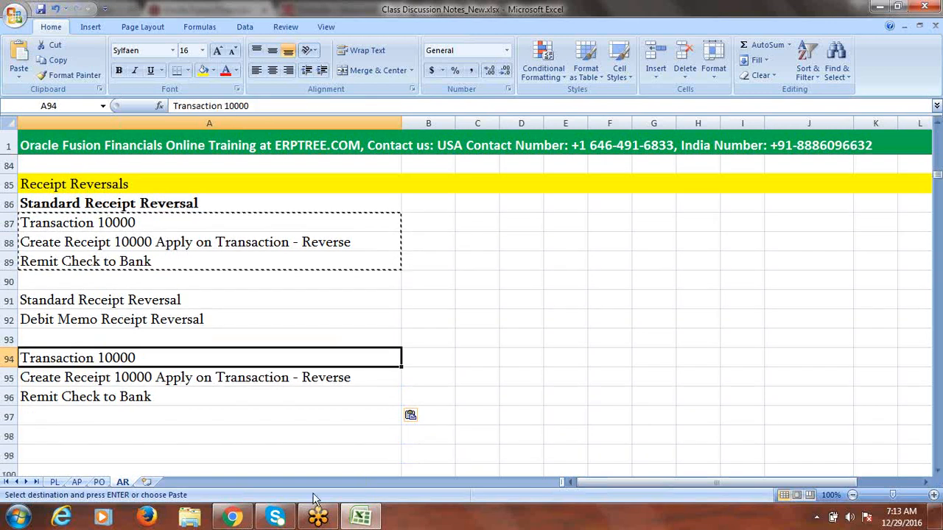
left_click(74, 416)
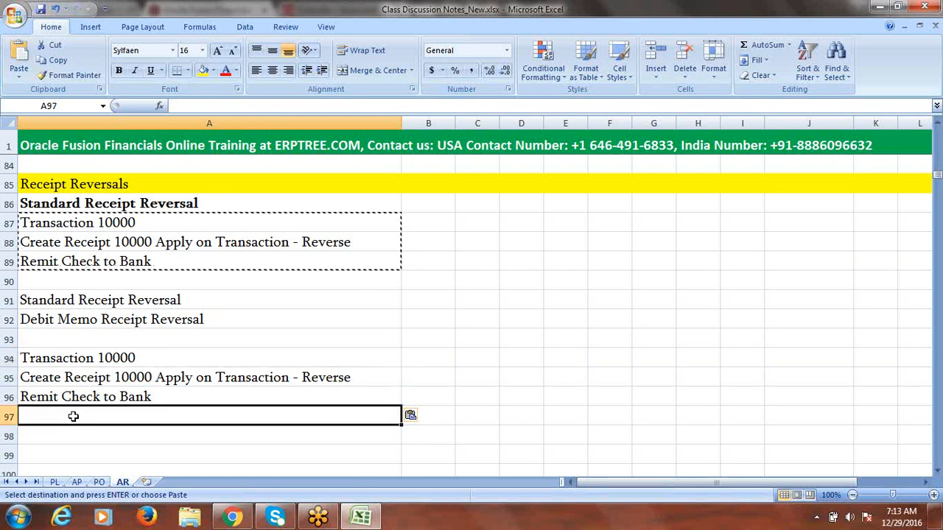
double_click(158, 359)
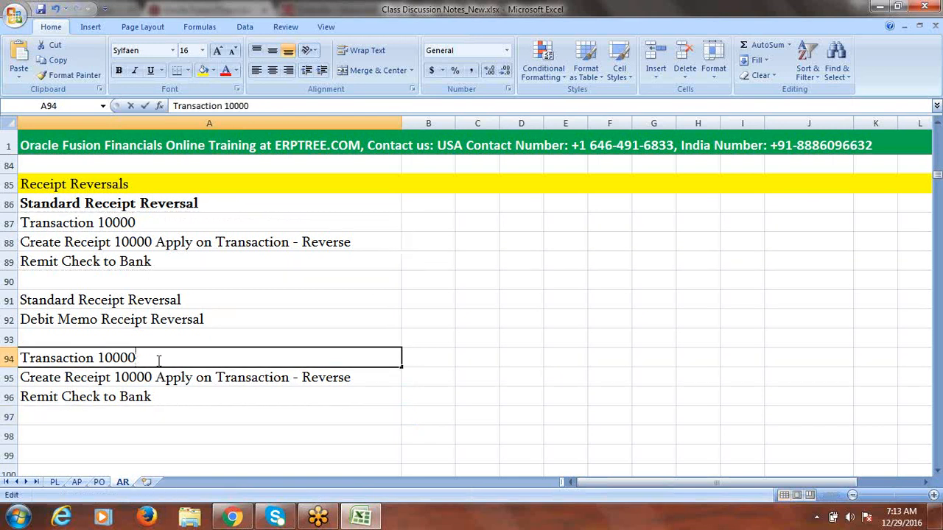
type("-")
type("10000")
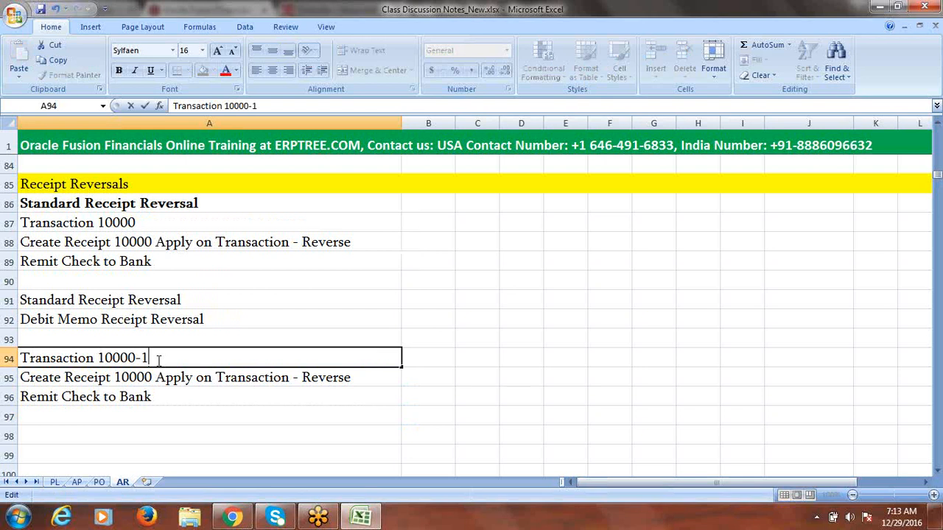
type(" 0")
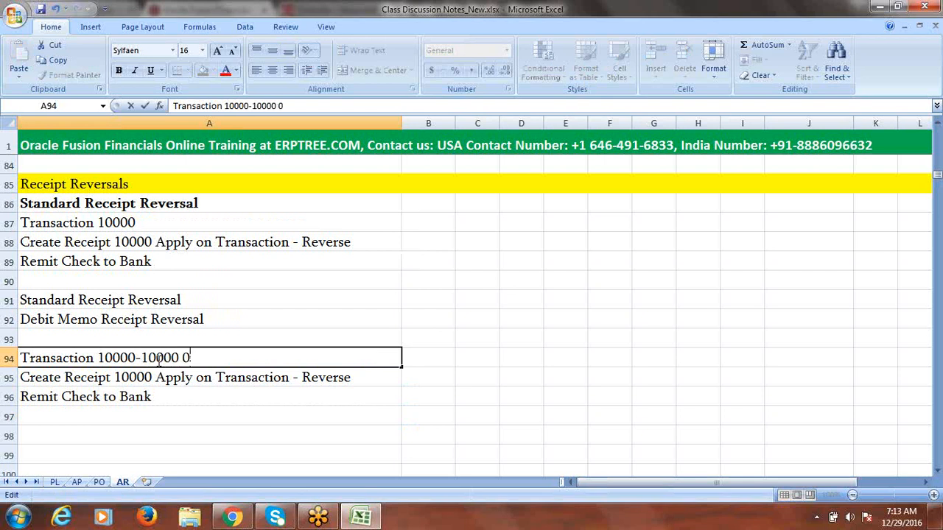
key("BackSpace")
type("= 0")
left_click(256, 377)
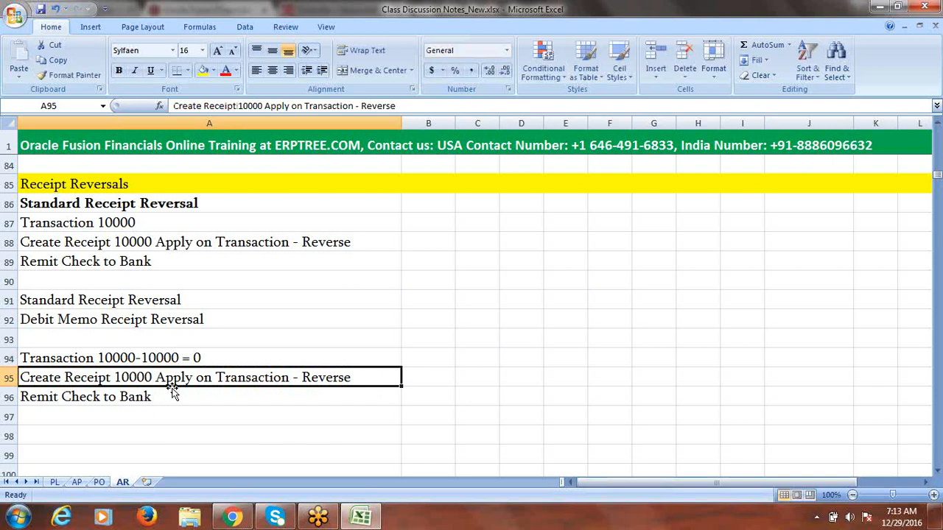
left_click(115, 420)
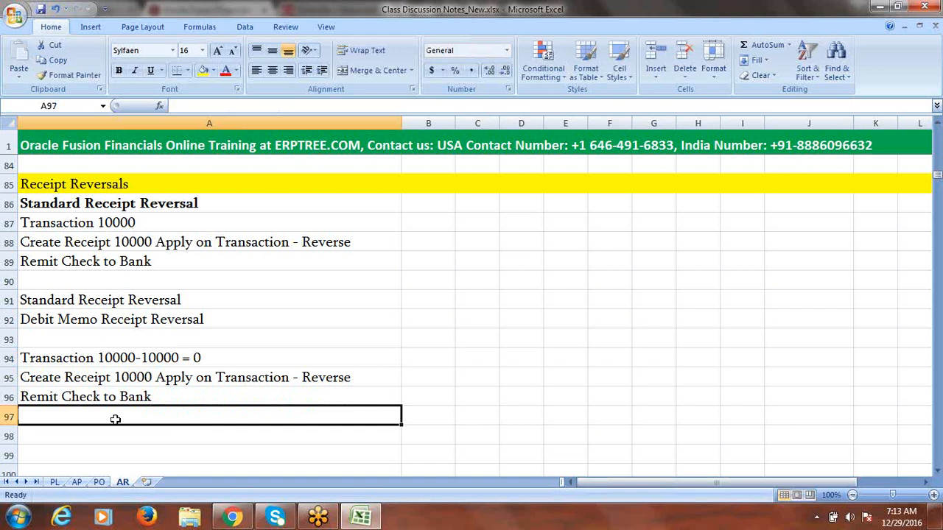
Step: Enter 'Debit Memo 10000' in A97 below Remit Check to Bank
type("d")
key("BackSpace")
type("De")
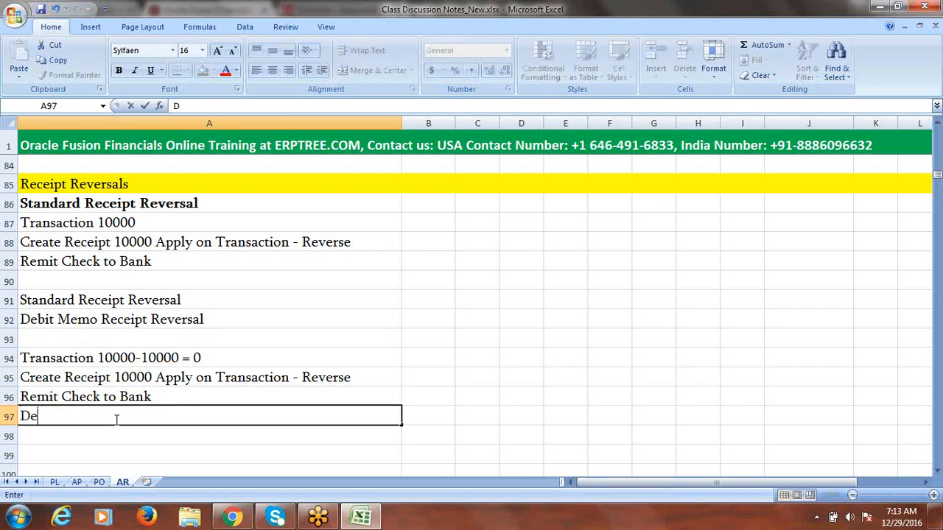
type("bit Mem")
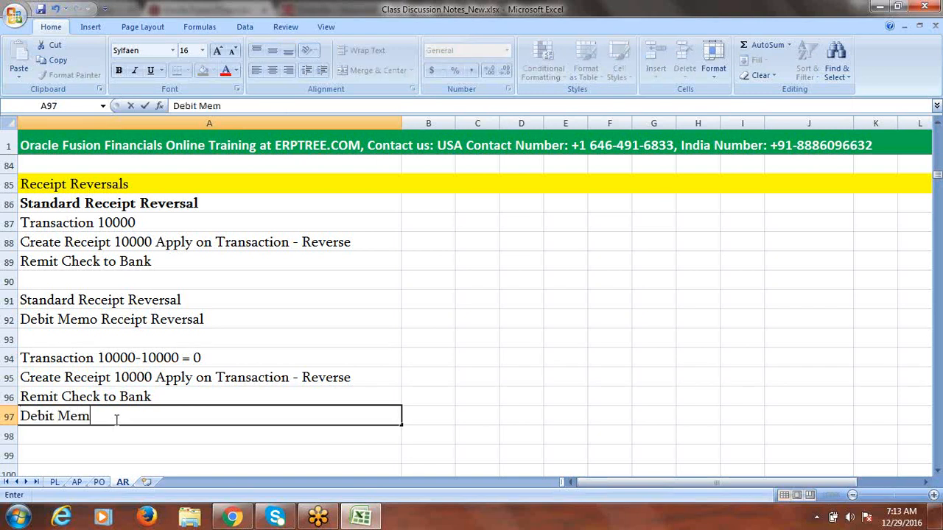
type("o 10000")
left_click(170, 436)
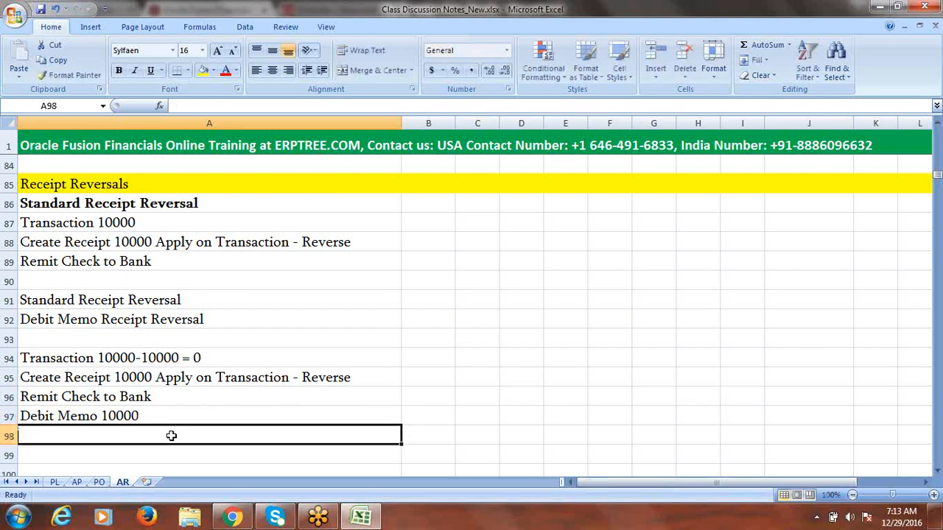
left_click(147, 417)
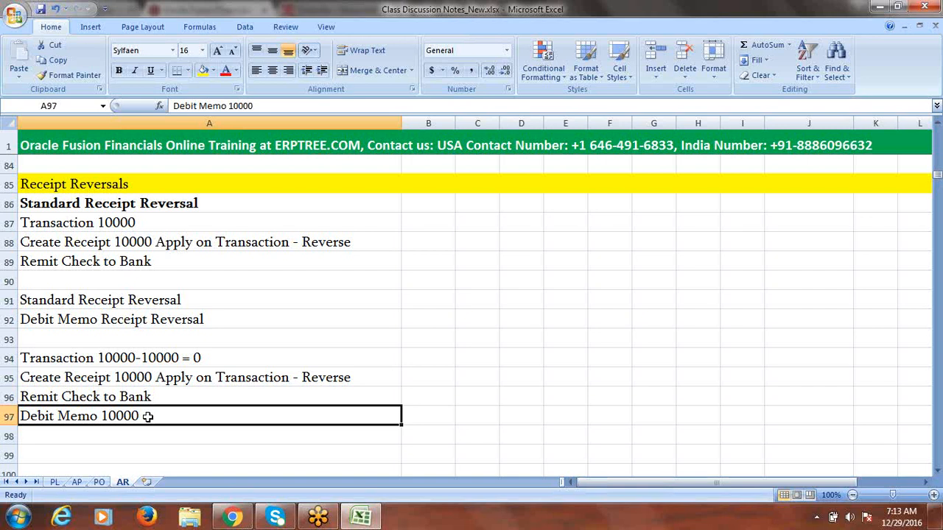
left_click(100, 302)
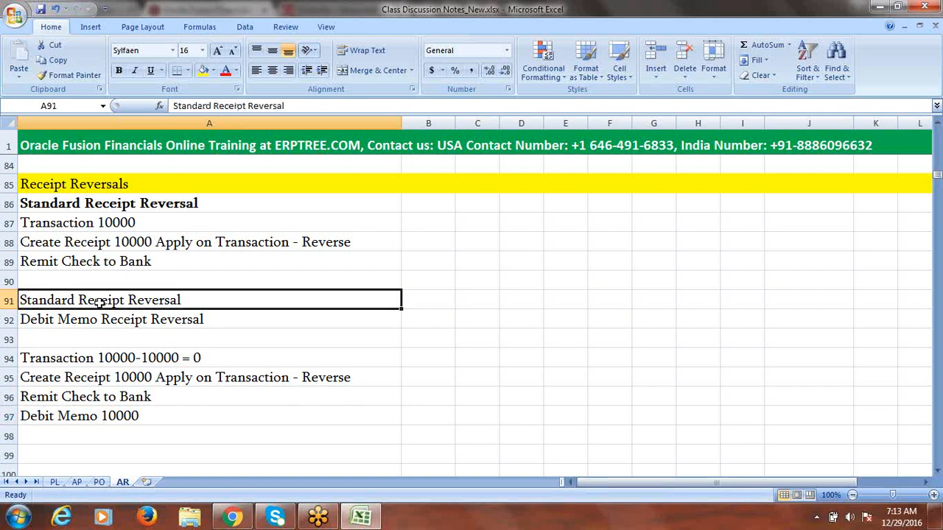
key("Delete")
left_click(108, 321)
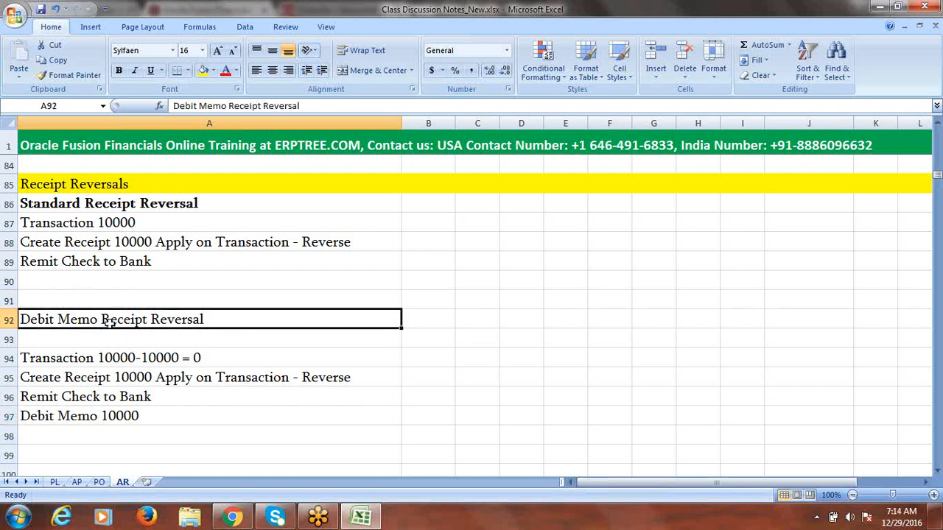
key("ctrl+b")
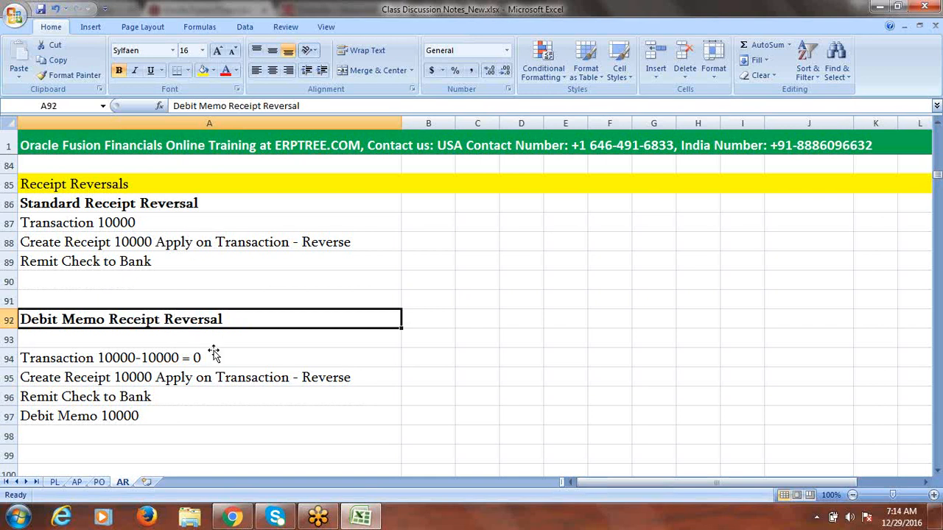
left_click(251, 242)
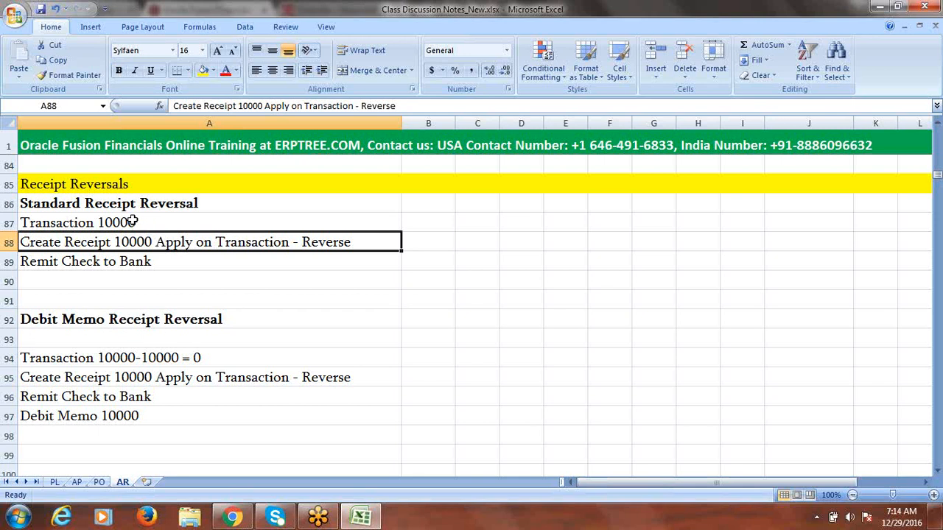
left_click(172, 380)
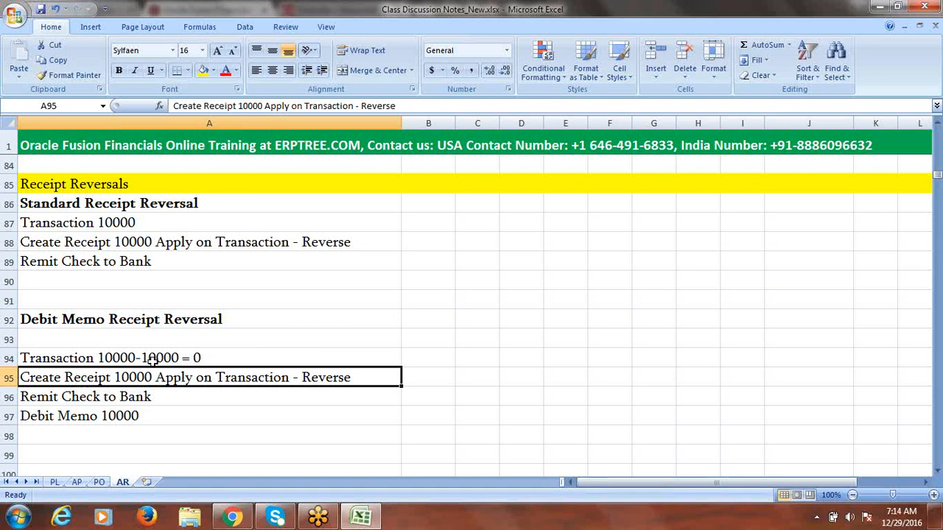
left_click(149, 358)
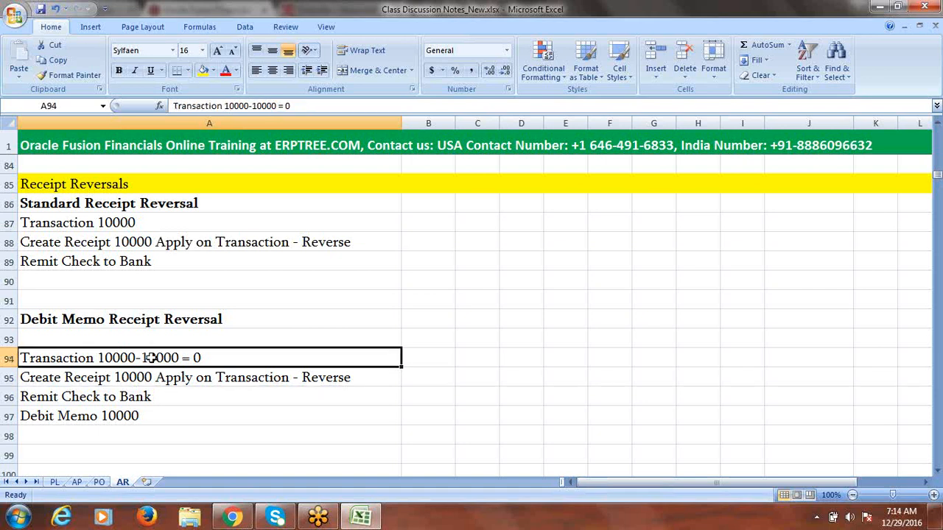
left_click(132, 417)
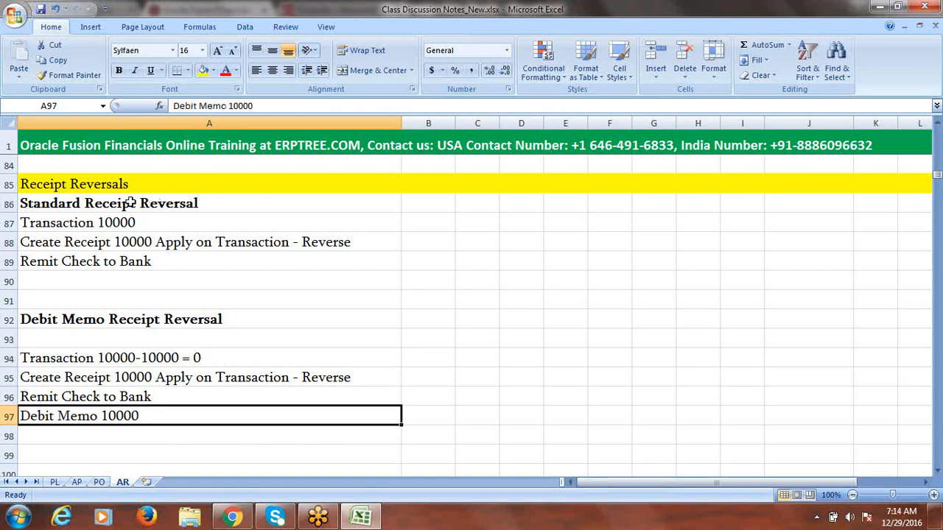
left_click(92, 182)
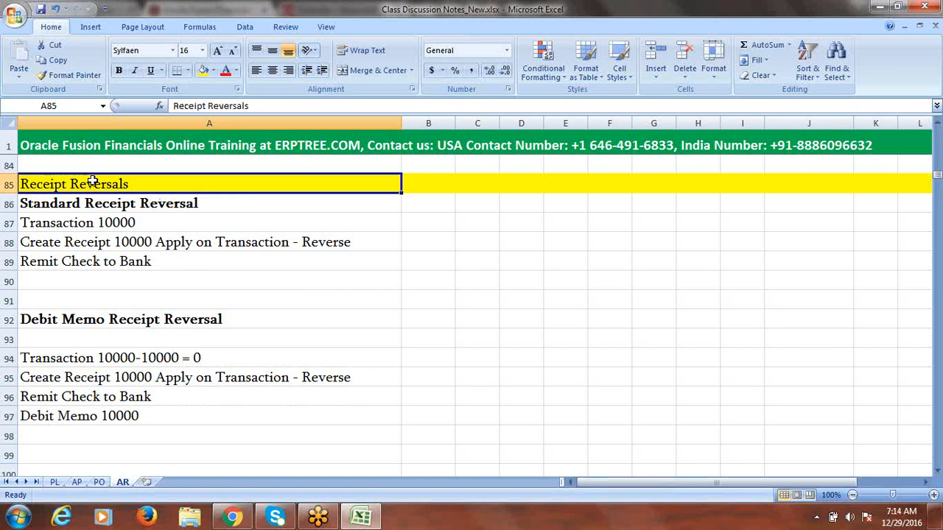
left_click_drag(147, 208, 145, 261)
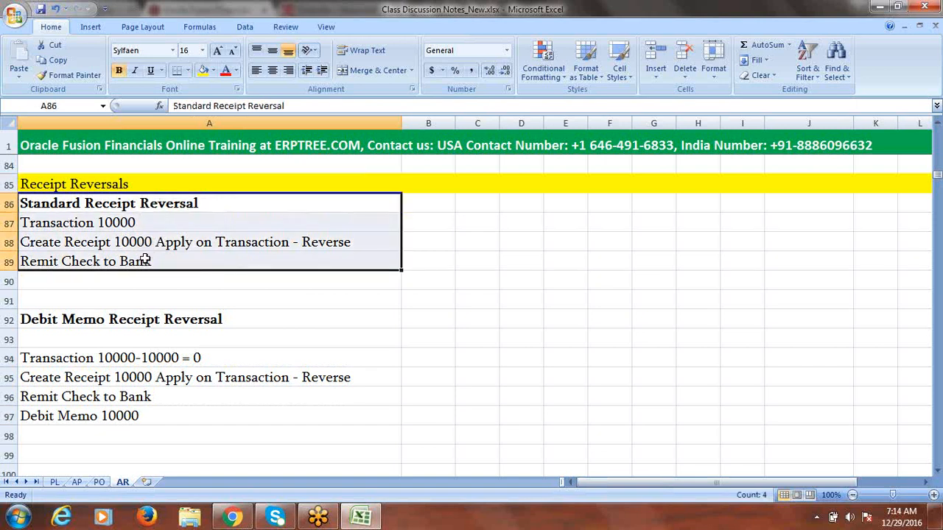
left_click_drag(141, 320, 149, 417)
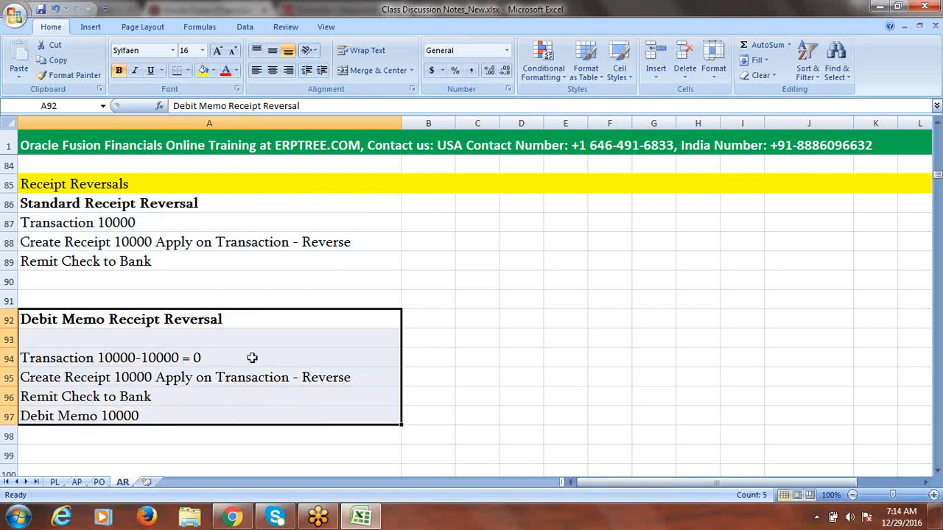
left_click(278, 280)
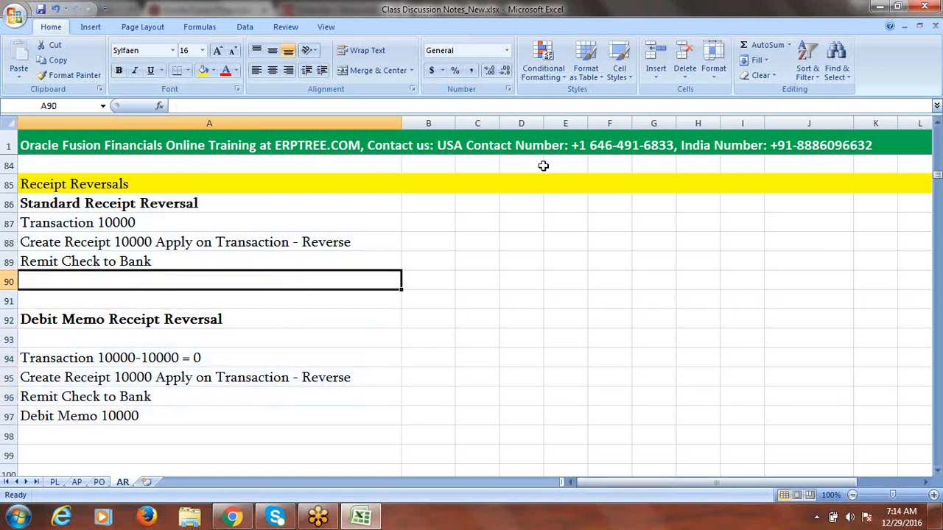
left_click(125, 204)
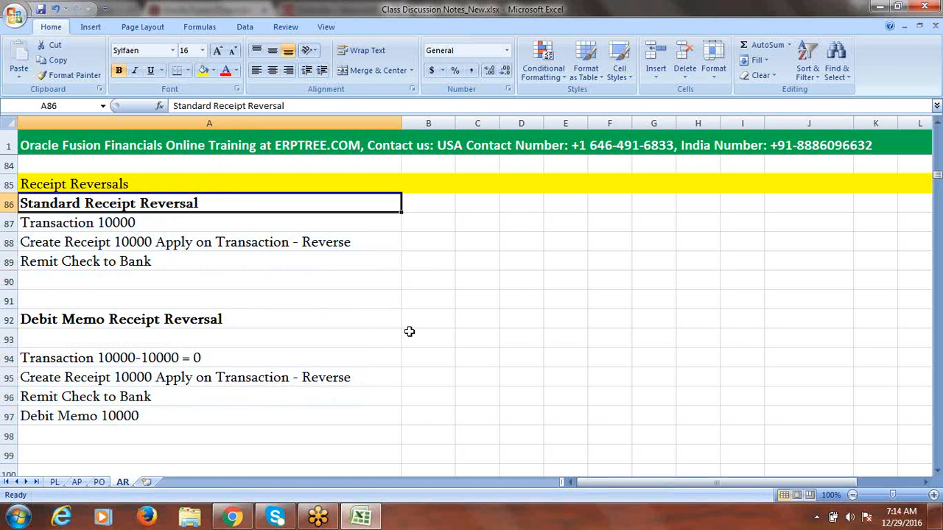
Step: In Chrome's Oracle tab, go to Navigator > Receivables > Accounts Receivable, then return to Excel
left_click(233, 518)
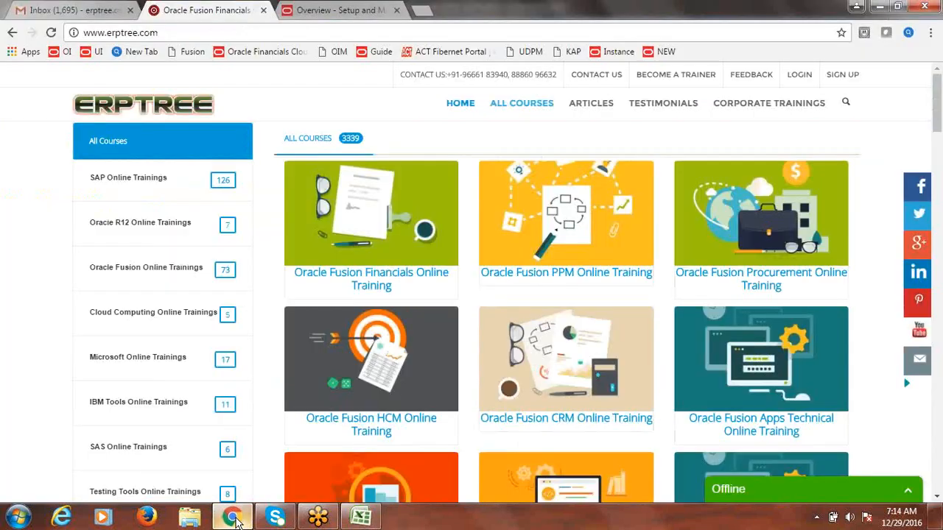
left_click(233, 518)
left_click(233, 517)
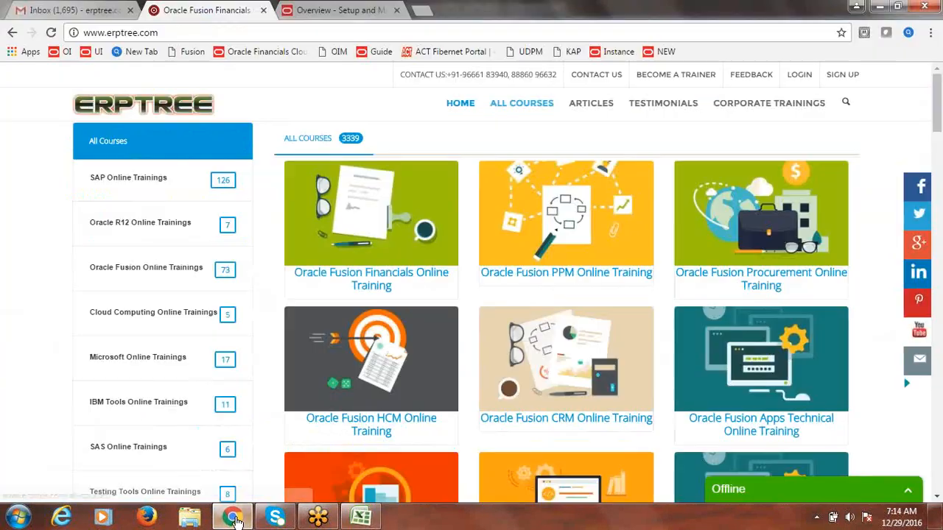
left_click(370, 9)
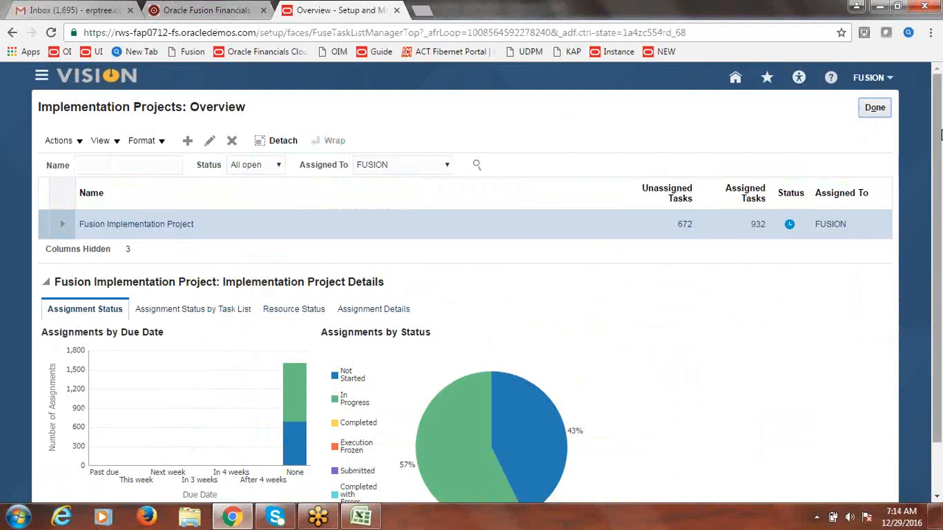
left_click(42, 75)
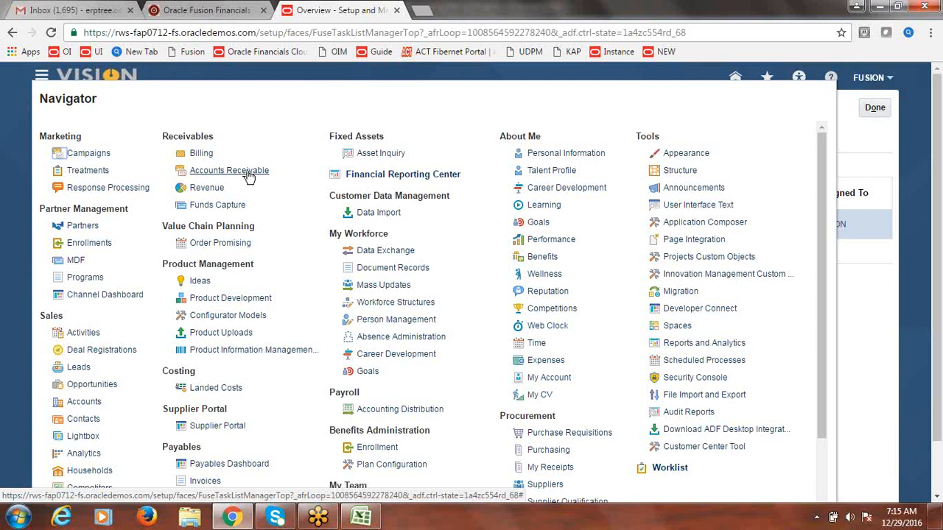
left_click(248, 176)
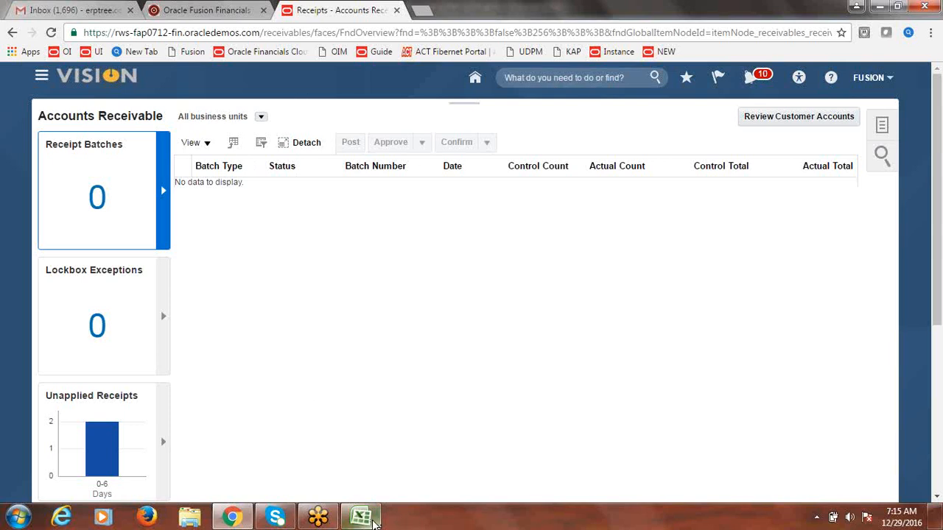
left_click(362, 518)
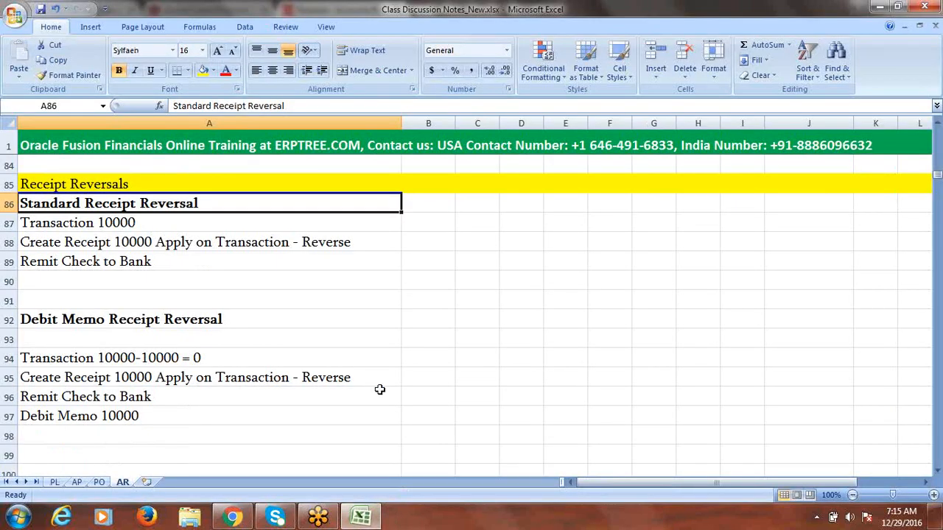
Step: Change A87 to 'Transaction 20000' and A88 to 'Create Receipt 20000 Apply on Transaction - Reverse'
left_click(107, 221)
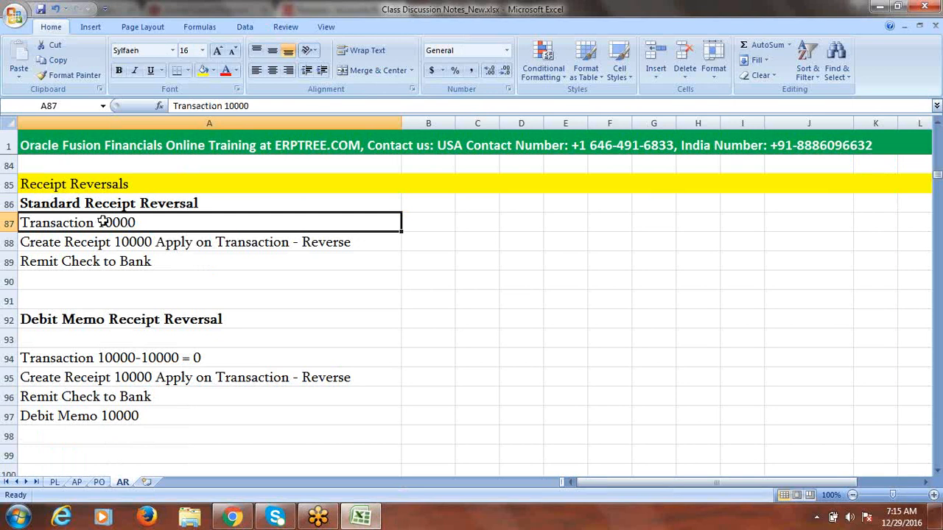
left_click_drag(105, 221, 109, 254)
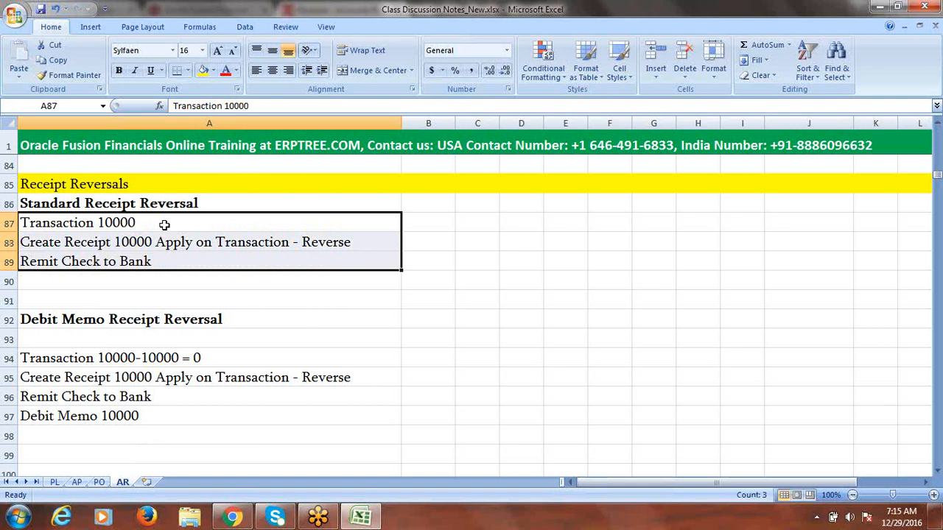
double_click(106, 223)
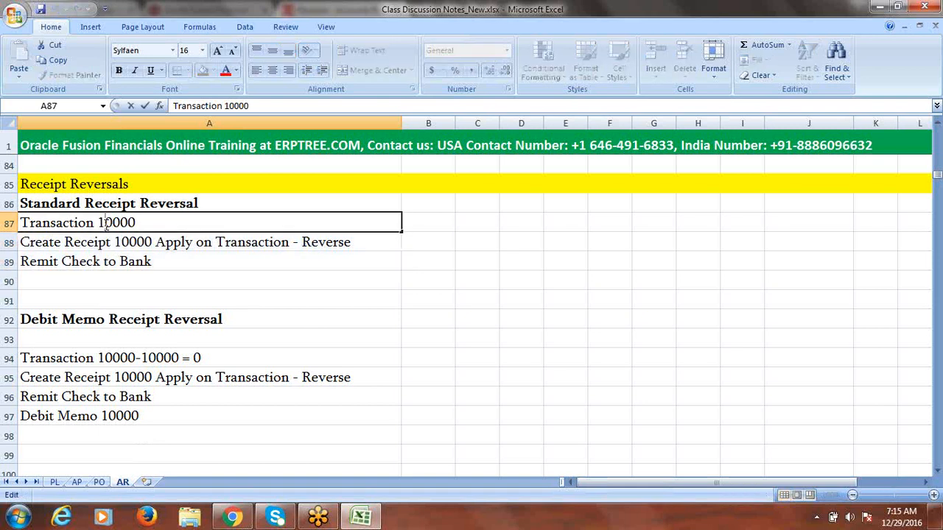
key("BackSpace")
type("2")
left_click(123, 241)
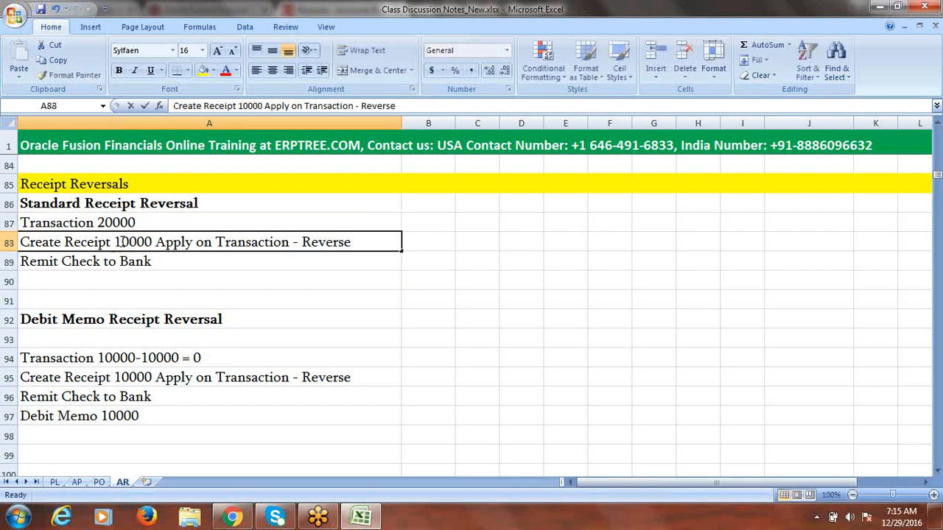
double_click(123, 242)
key("BackSpace")
type("2")
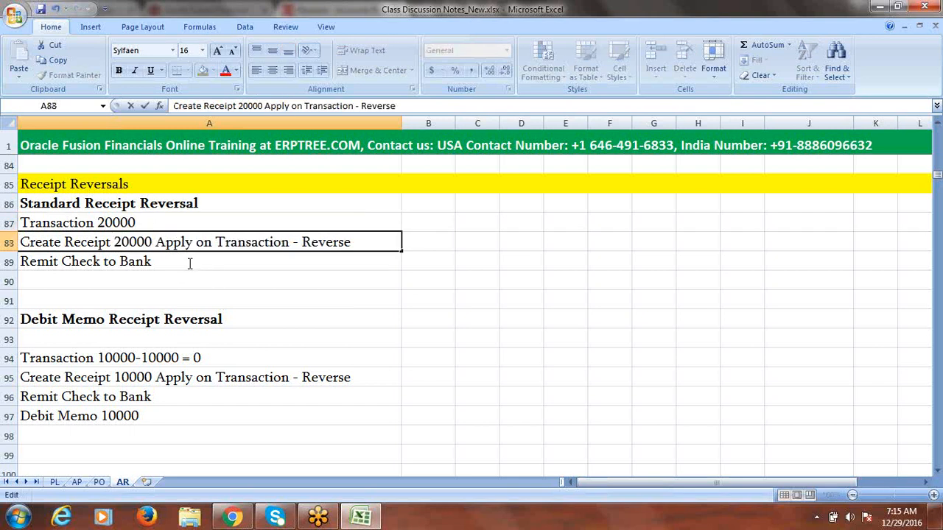
left_click_drag(158, 222, 158, 252)
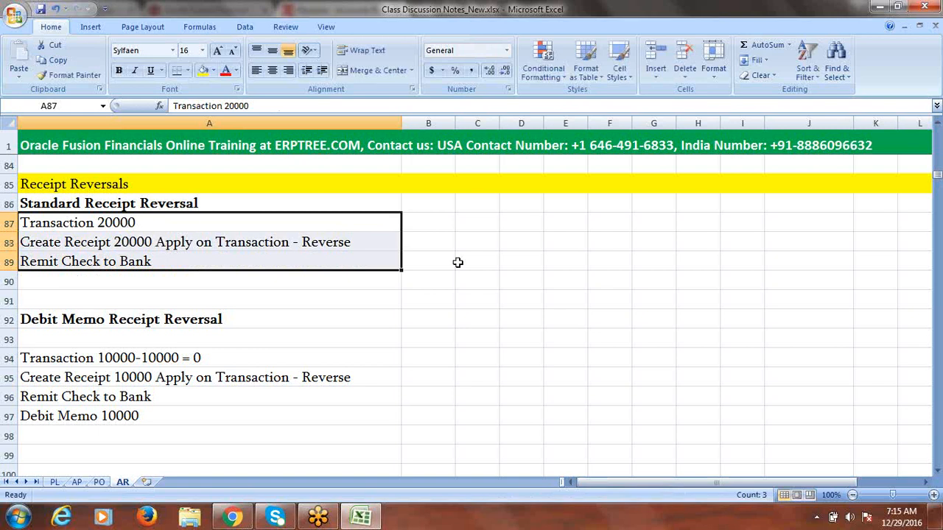
Step: Go from Accounts Receivable to the Billing work area and start a new invoice transaction
mouse_move(238, 522)
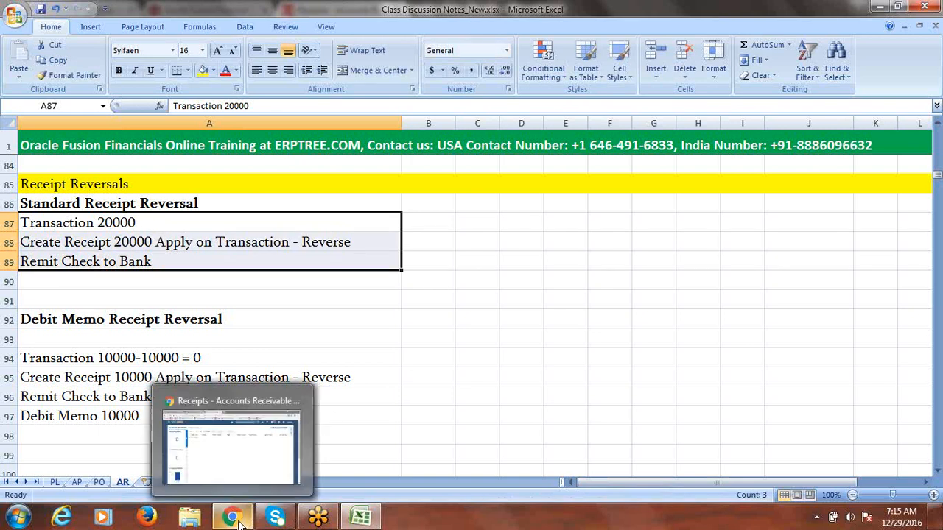
left_click(255, 467)
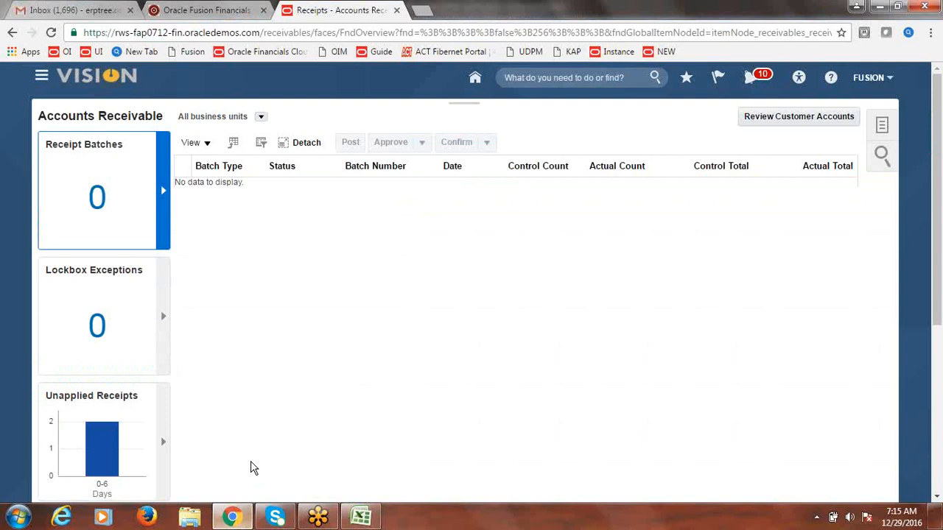
left_click(896, 119)
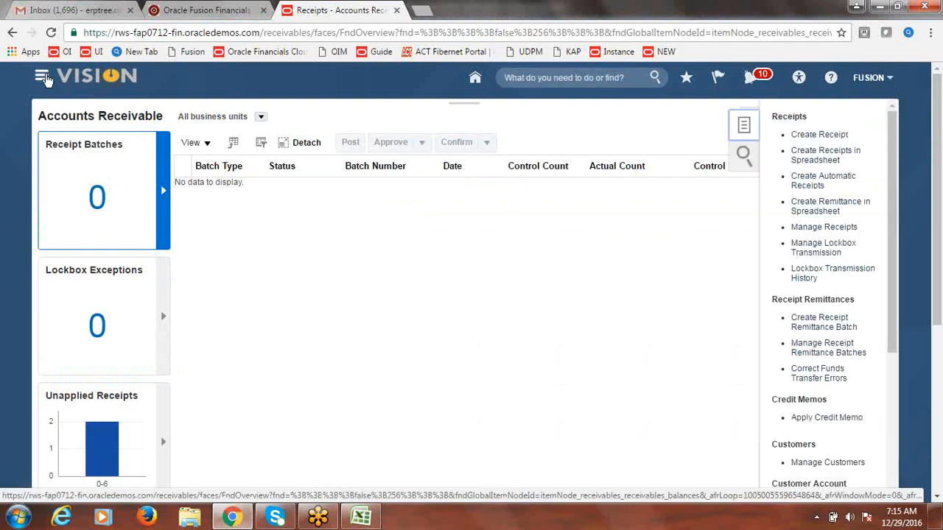
left_click(42, 77)
left_click(42, 76)
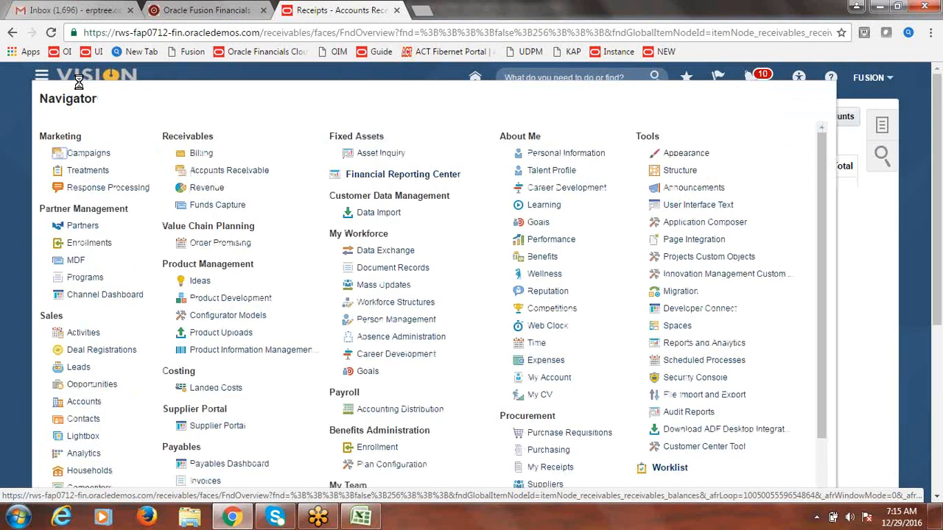
left_click(202, 154)
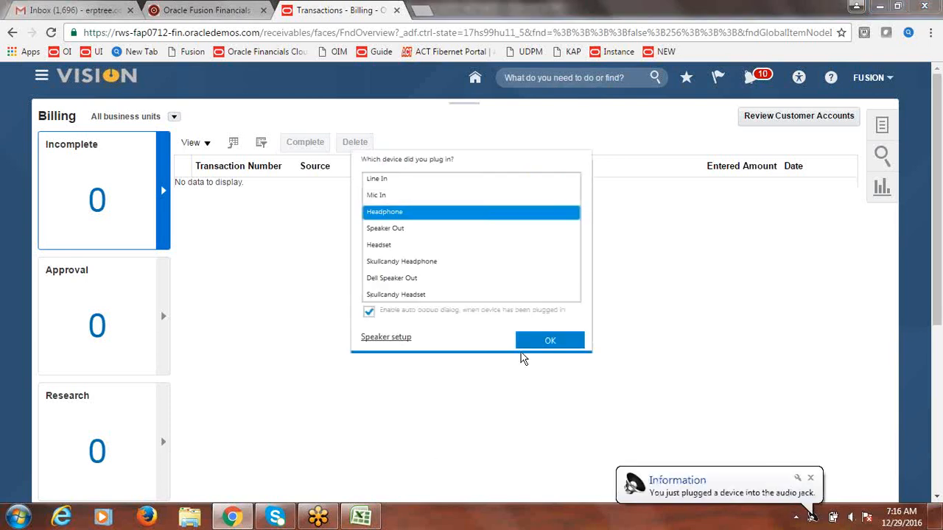
left_click(538, 340)
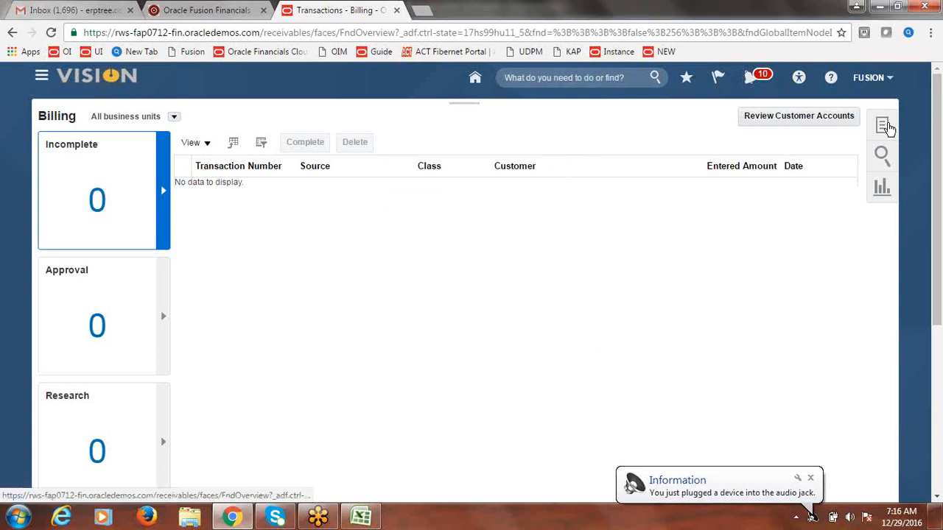
left_click(890, 130)
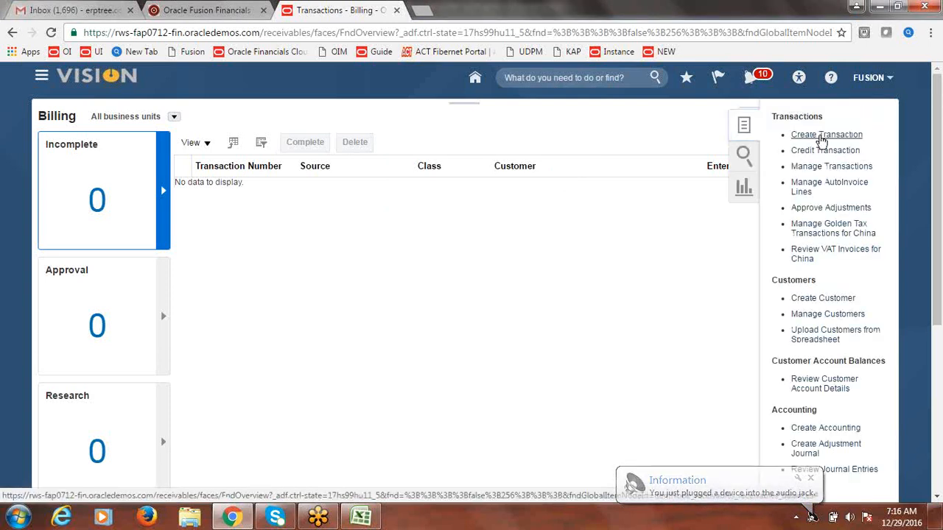
left_click(809, 137)
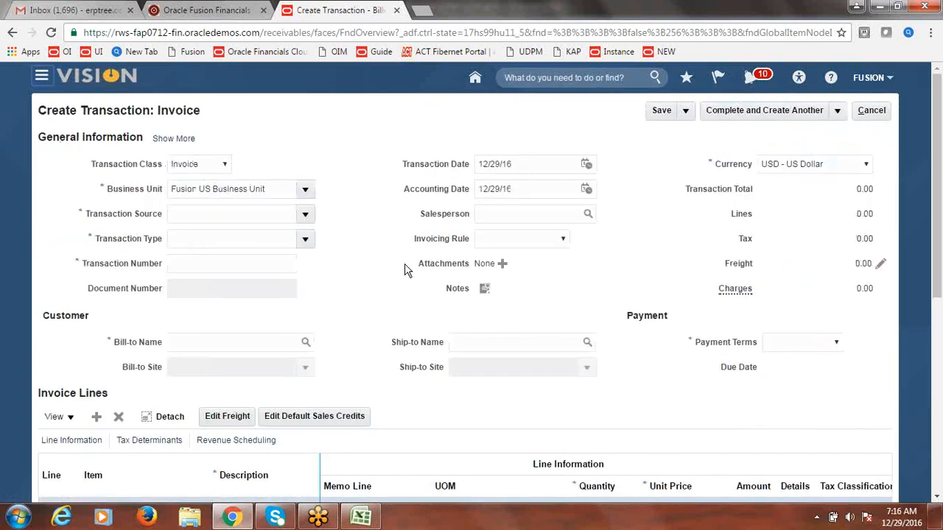
Step: Set the transaction source to Fusion Invoice and enter the bill-to customer
left_click(305, 214)
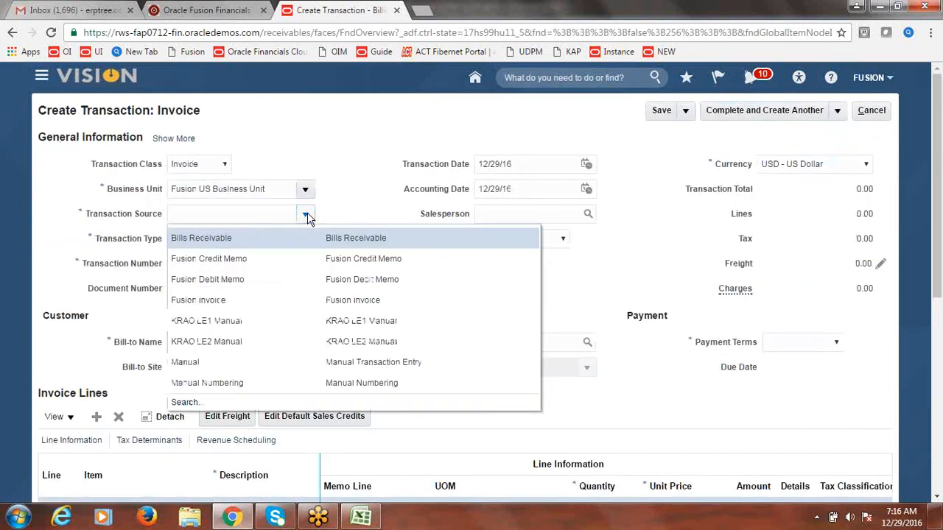
left_click(233, 300)
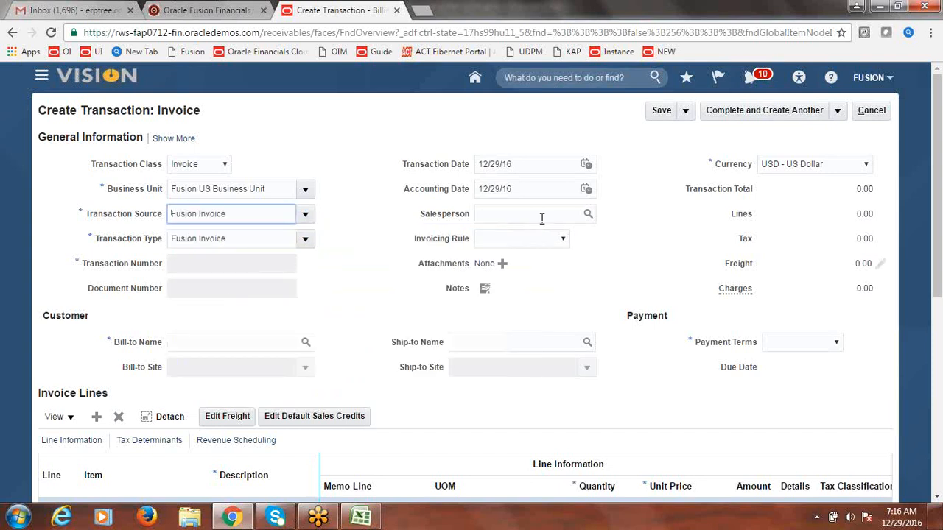
left_click(278, 341)
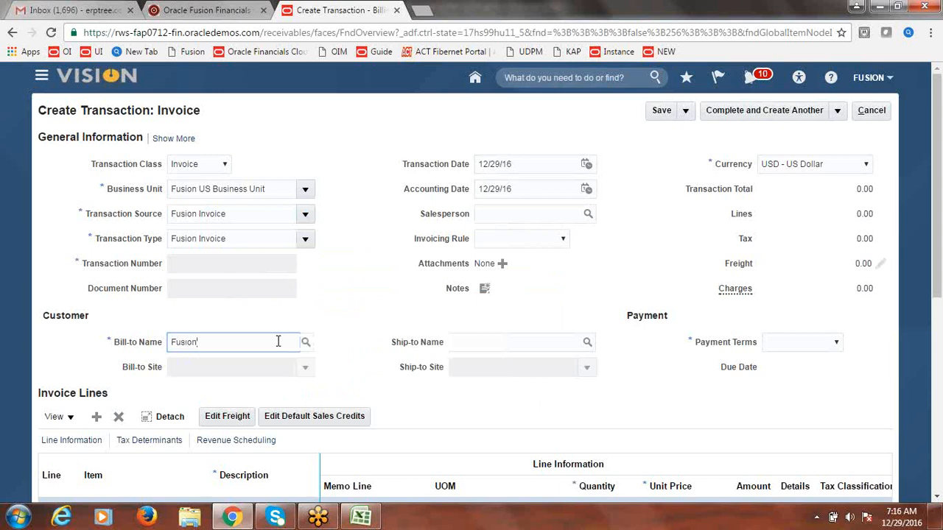
key("Tab")
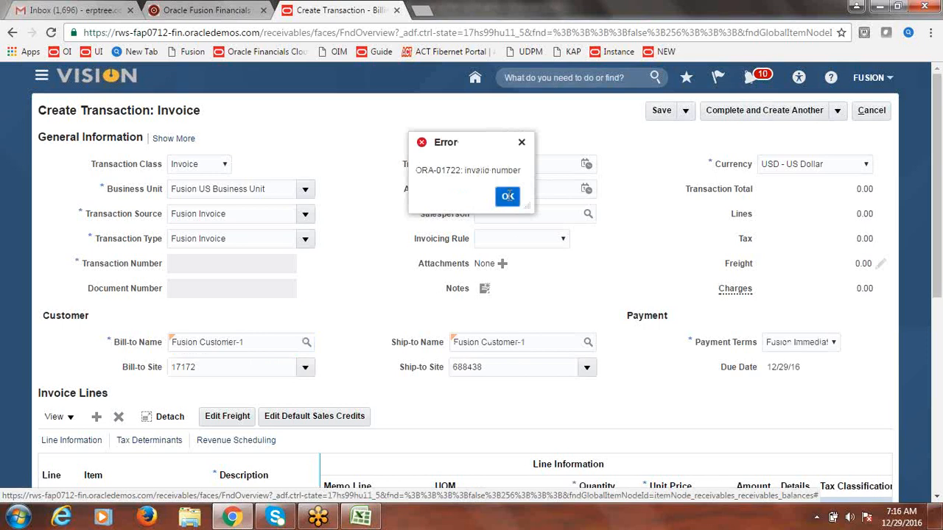
left_click(509, 195)
Step: Add invoice line 1 'Goods' with quantity 1 and unit price 20000, totalling 20,000.00
scroll(939, 201, "down", 1)
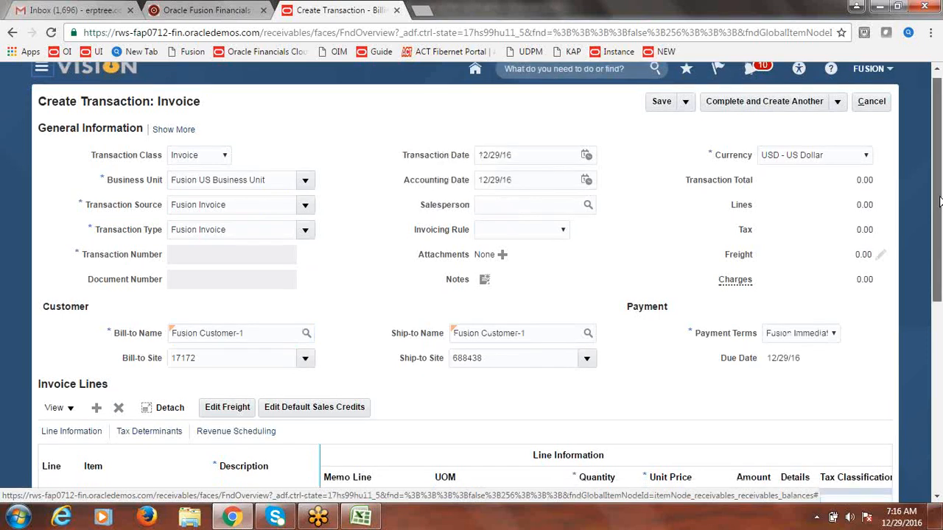
scroll(940, 201, "down", 2)
left_click(274, 414)
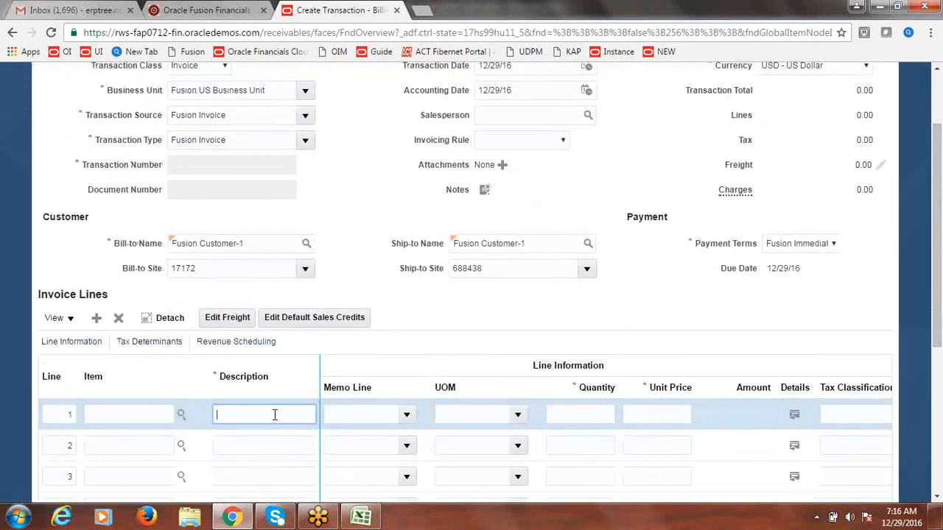
type("Goods")
key("Tab")
left_click(565, 416)
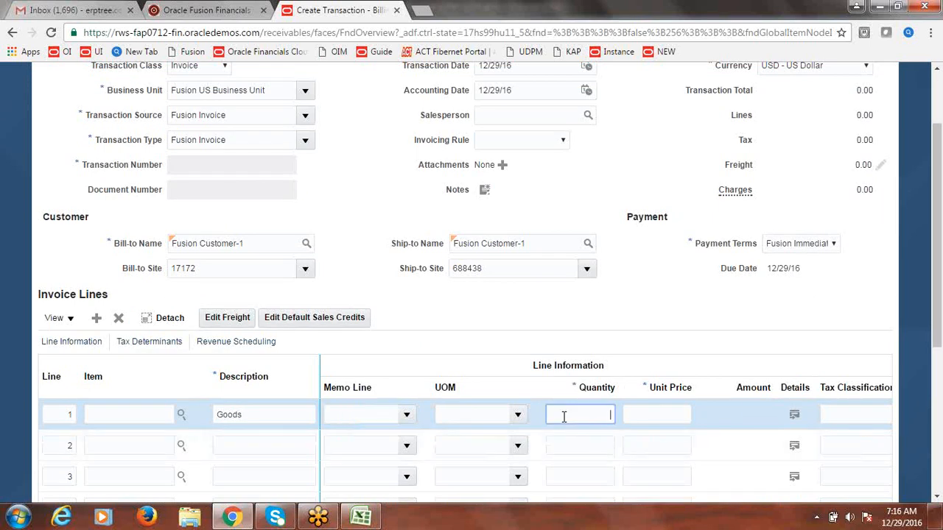
type("1")
left_click(663, 420)
type("20000")
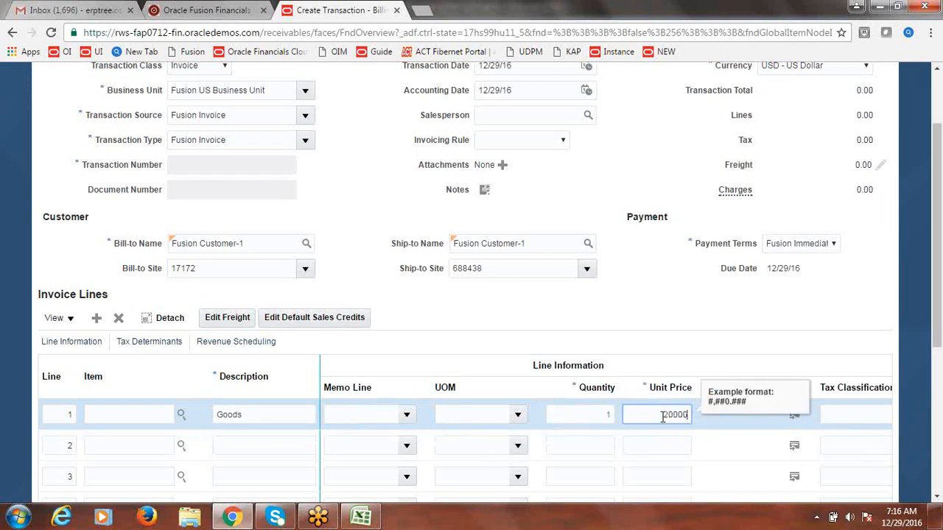
left_click(737, 302)
left_click_drag(938, 251, 937, 204)
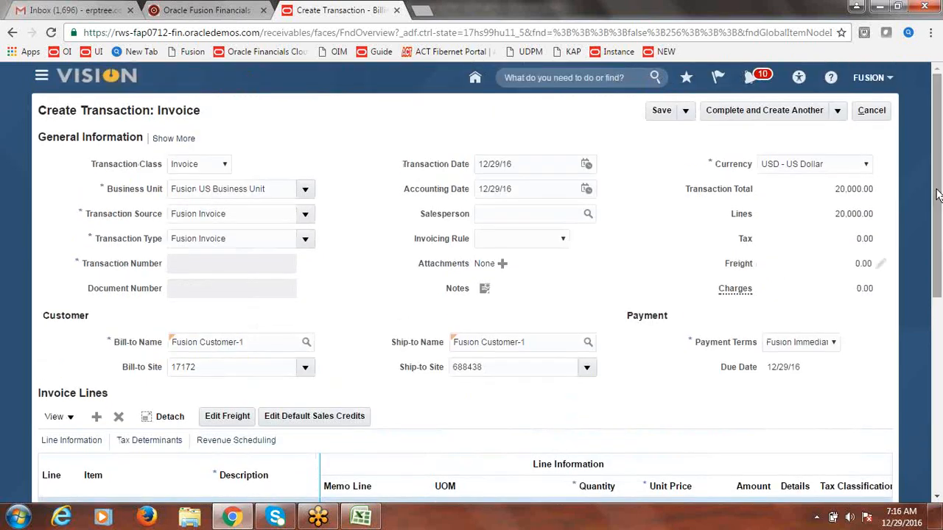
left_click(839, 111)
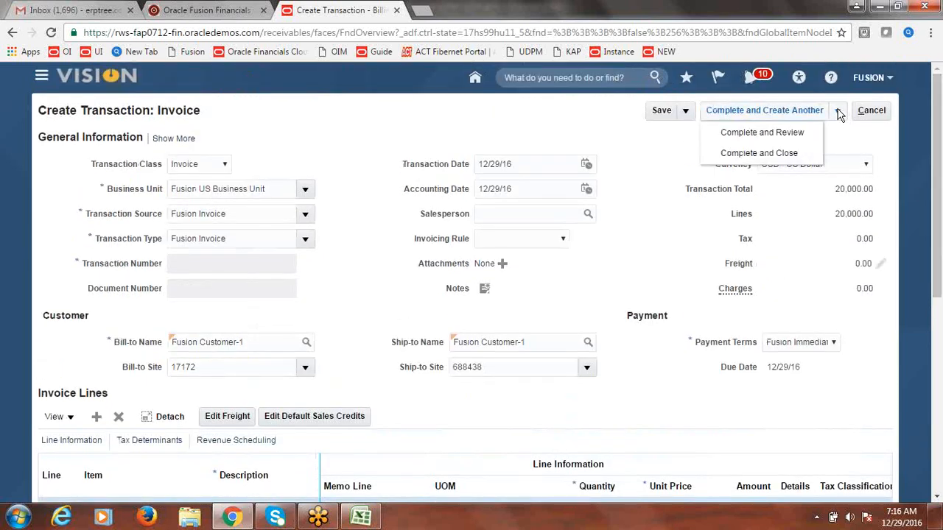
Step: Choose Complete and Review so the invoice completes as Invoice 21
left_click(783, 132)
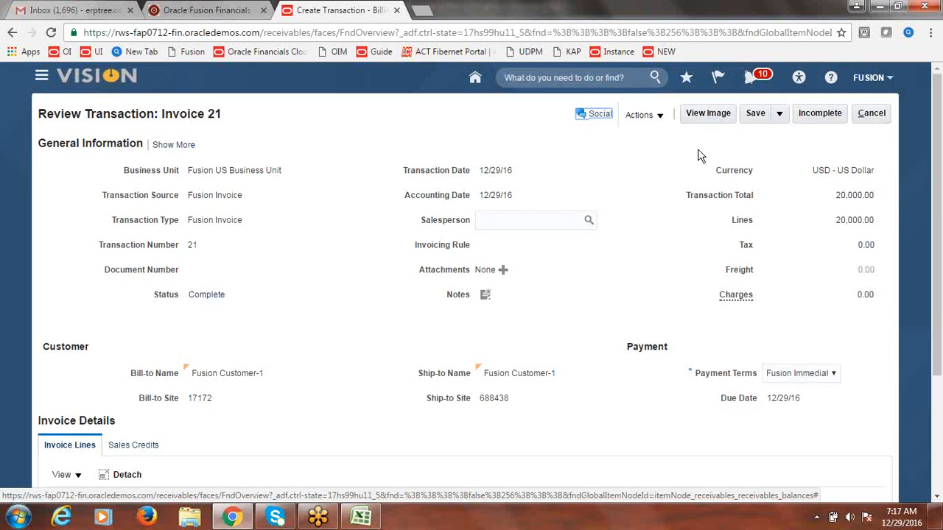
mouse_move(941, 155)
left_mouse_down()
mouse_move(941, 218)
mouse_move(939, 155)
left_mouse_up()
Step: Leave the Invoice 21 review without saving and show the Accounts Receivable tasks
left_click(876, 118)
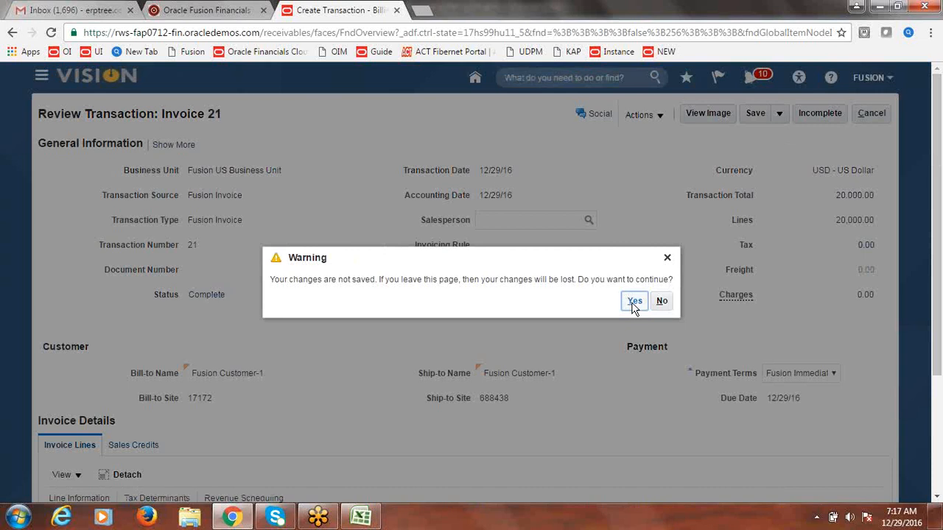
left_click(633, 303)
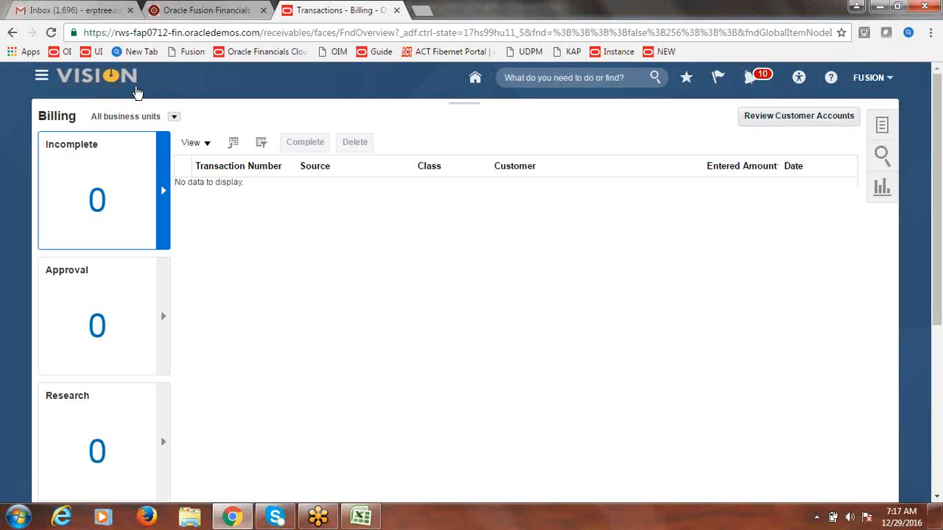
left_click(42, 78)
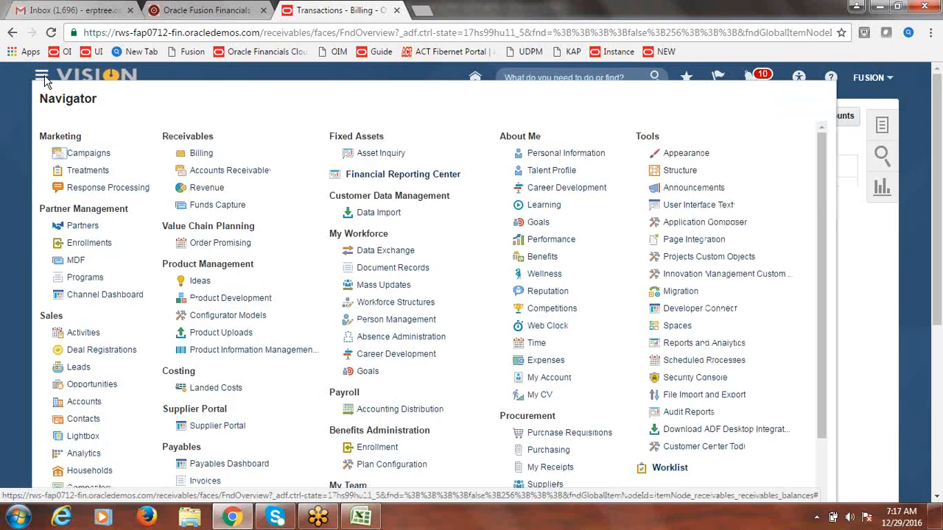
left_click(225, 171)
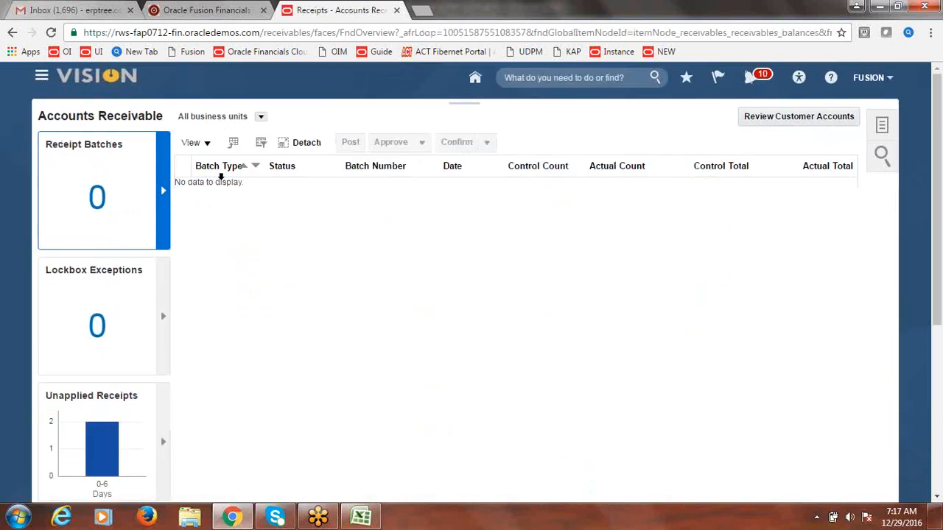
left_click(884, 127)
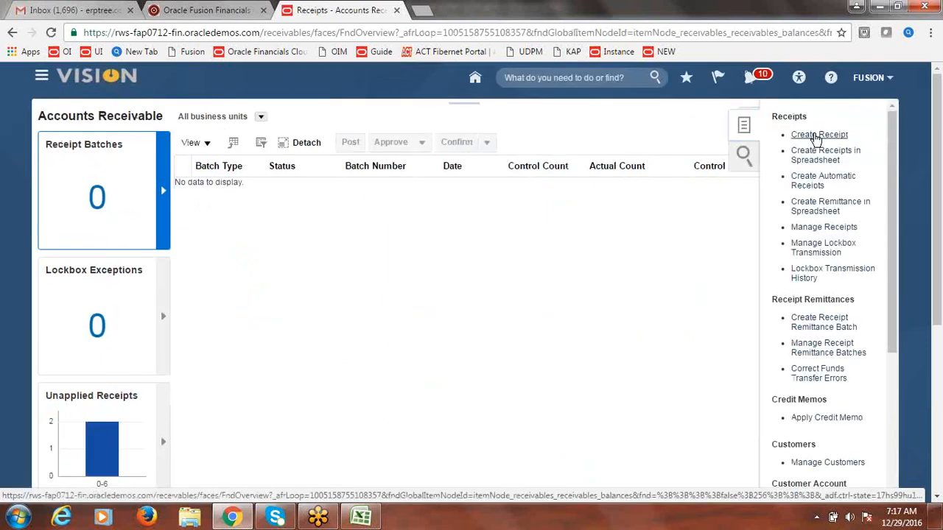
Step: Start a new receipt with method Fusion Check, number 5555 and amount 20000
left_click(817, 136)
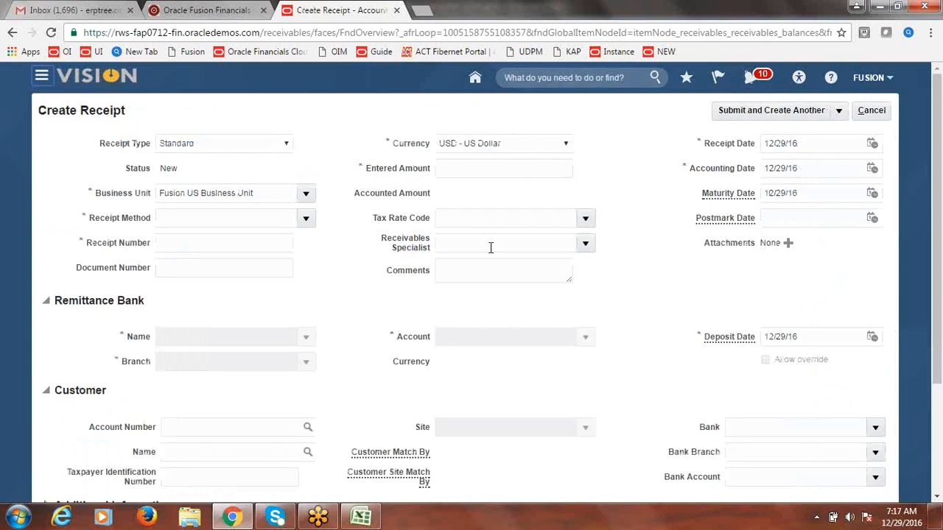
left_click(306, 218)
left_click(229, 242)
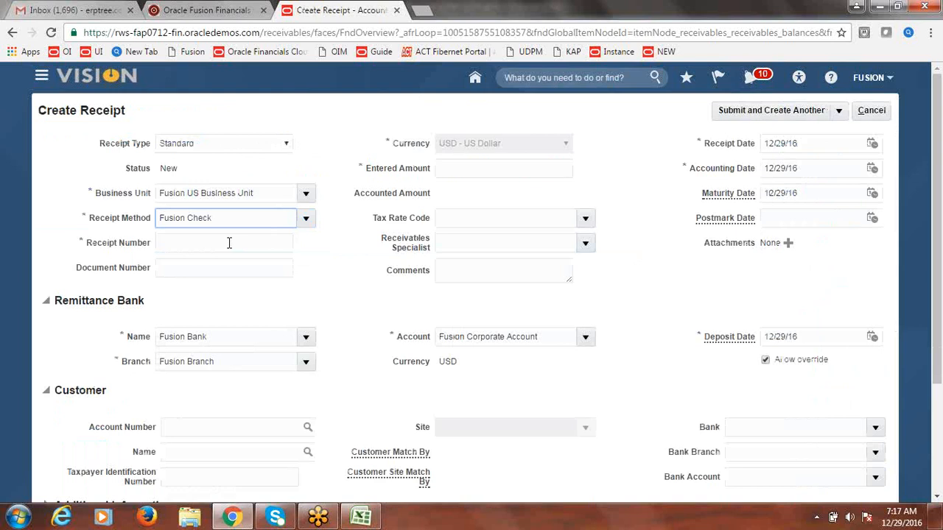
left_click(229, 244)
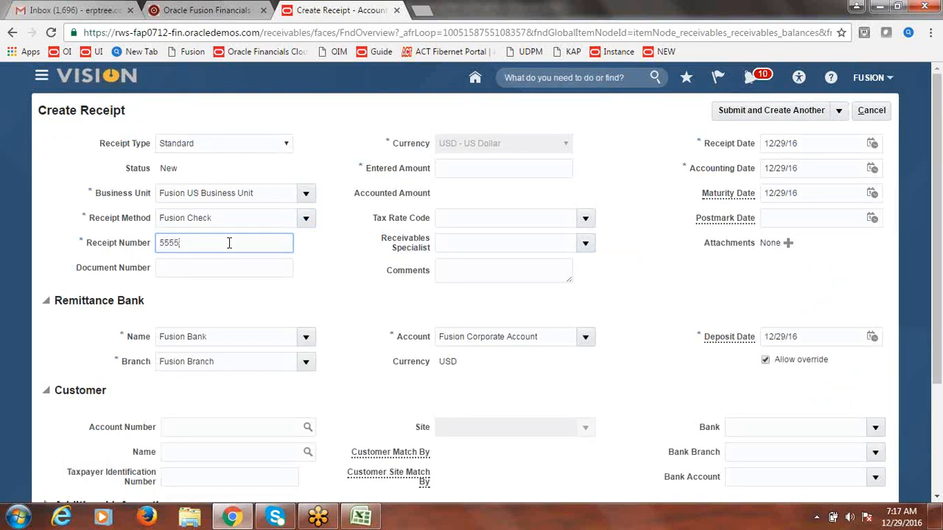
key("Tab")
left_click(476, 169)
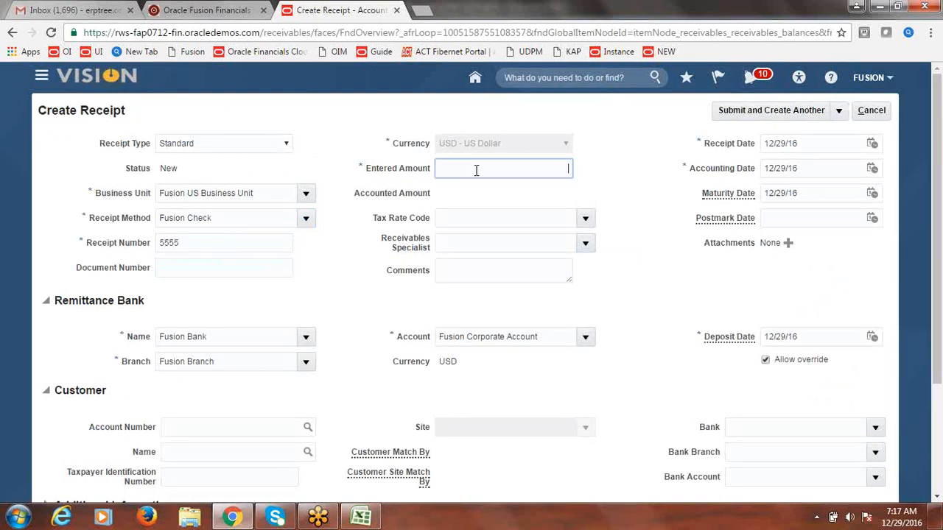
type("2000")
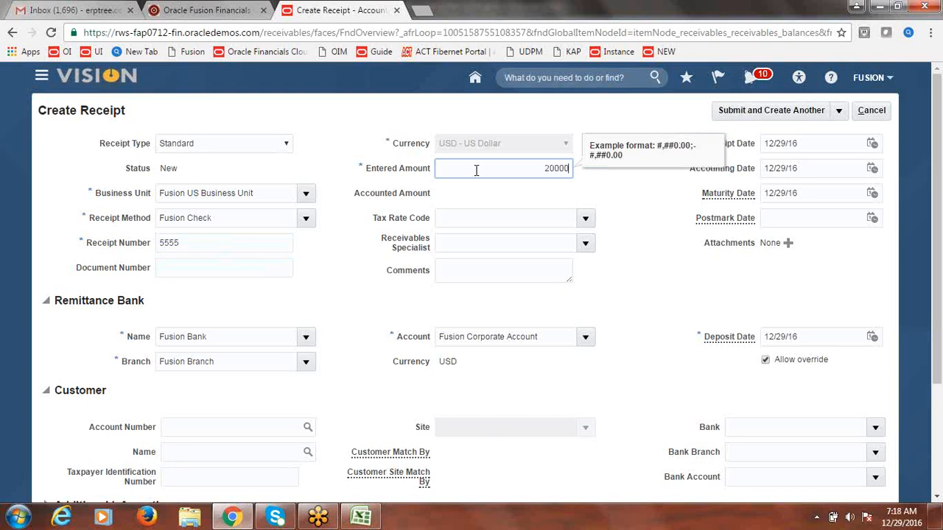
type("0")
key("Tab")
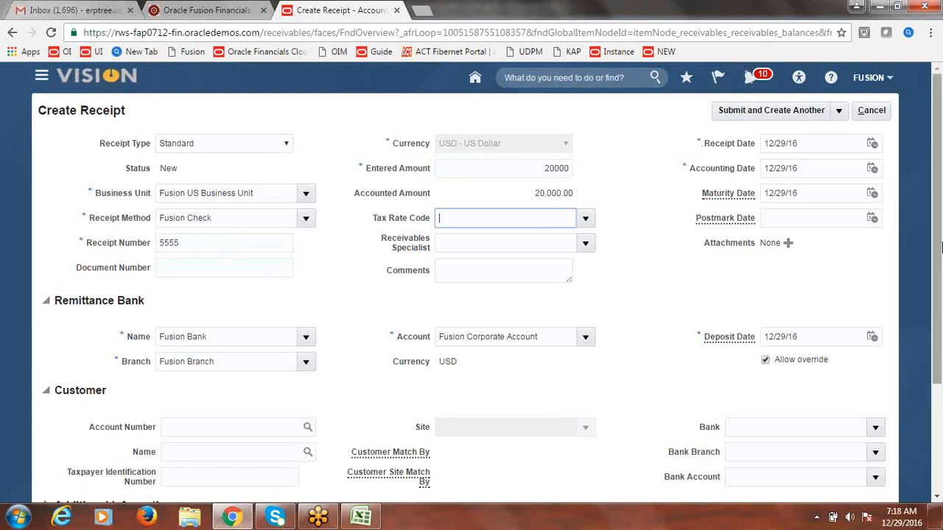
Step: Set the receipt's customer to Fusion Customer-1 with site 17172
scroll(935, 224, "down", 1)
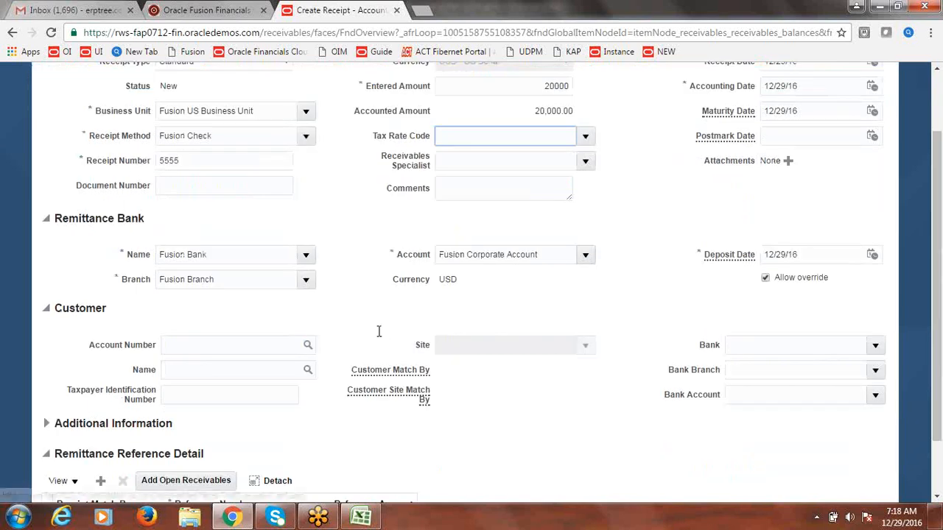
left_click(308, 371)
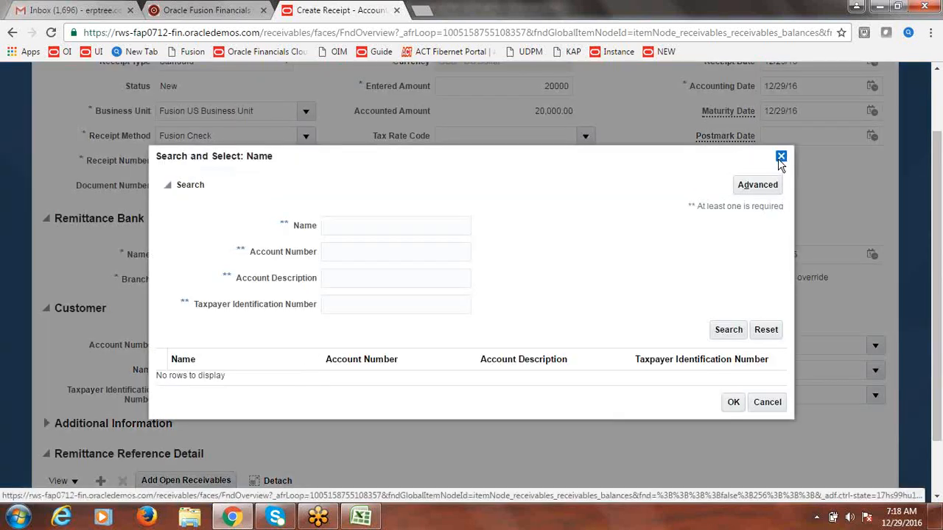
left_click(780, 157)
type("Fu")
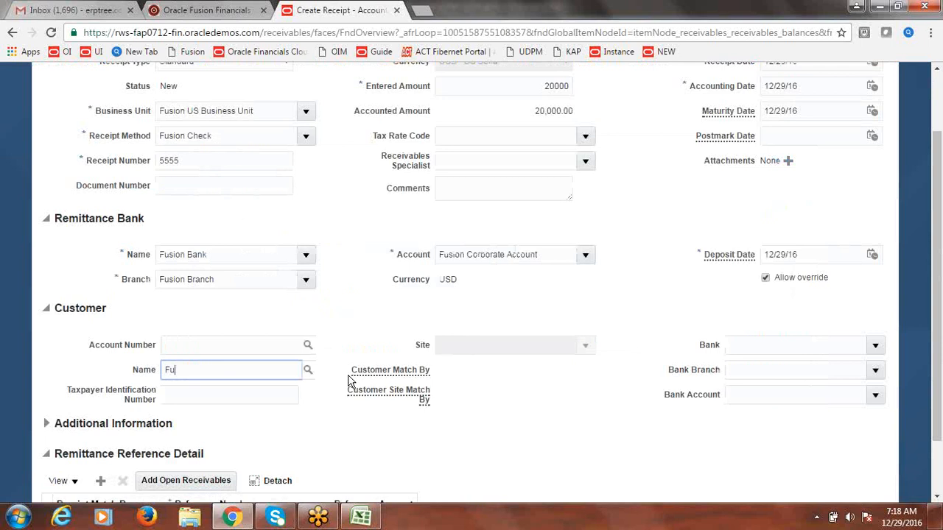
type("sion Cust")
key("Tab")
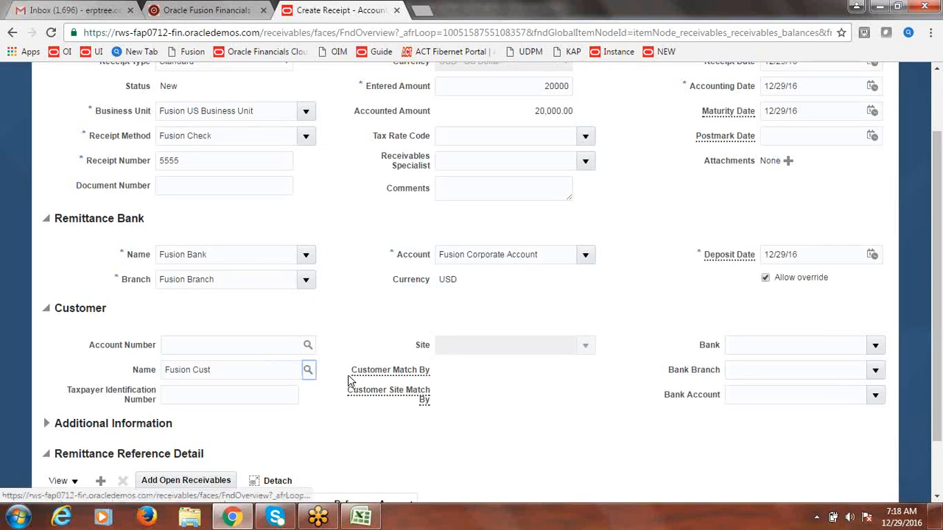
left_click(585, 345)
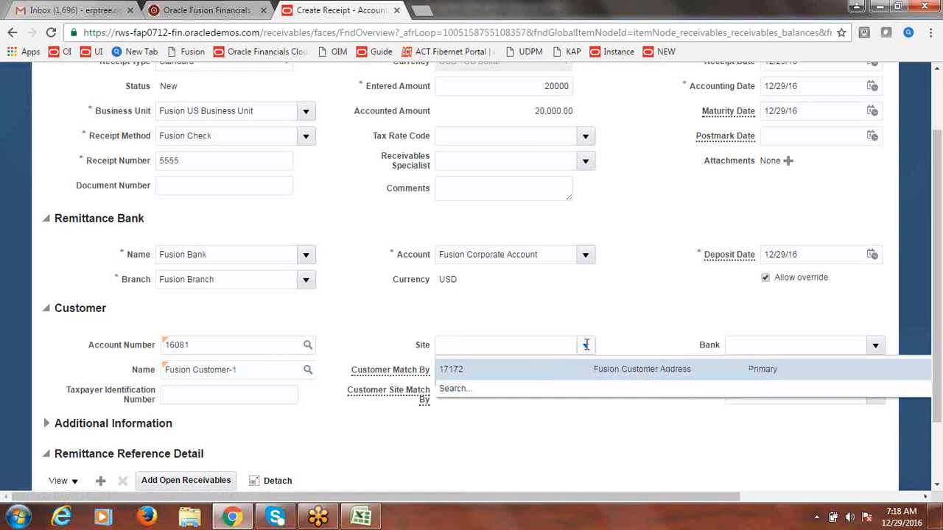
left_click(525, 370)
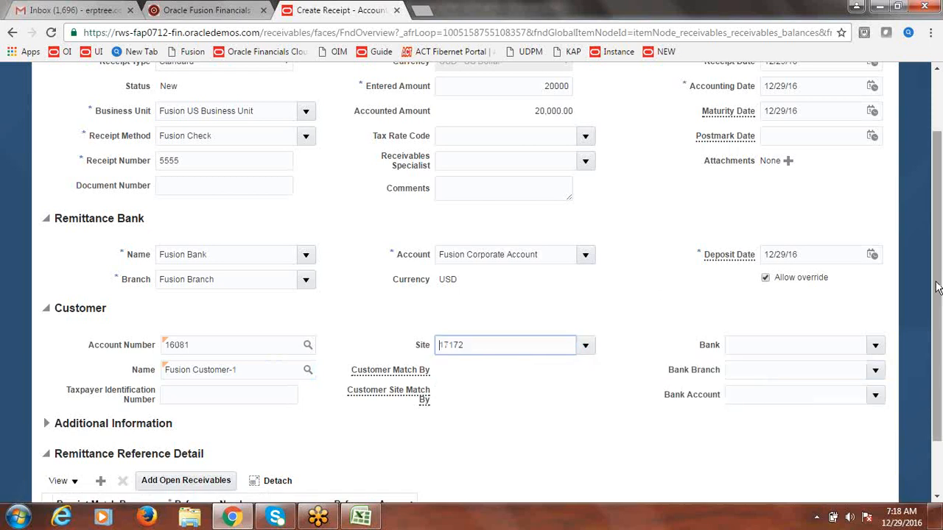
scroll(934, 253, "up", 1)
scroll(934, 253, "up", 2)
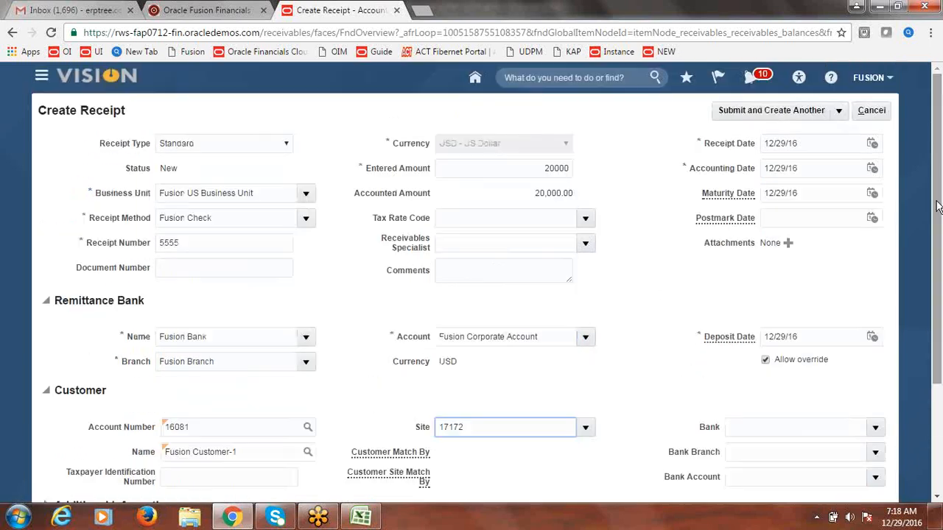
Step: Submit the receipt for manual application and add open receivables
left_click(839, 110)
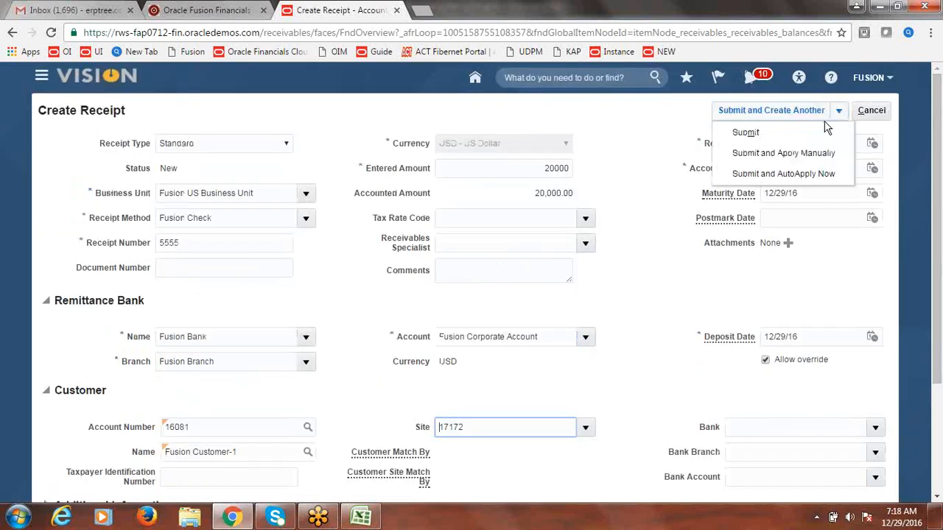
left_click(783, 155)
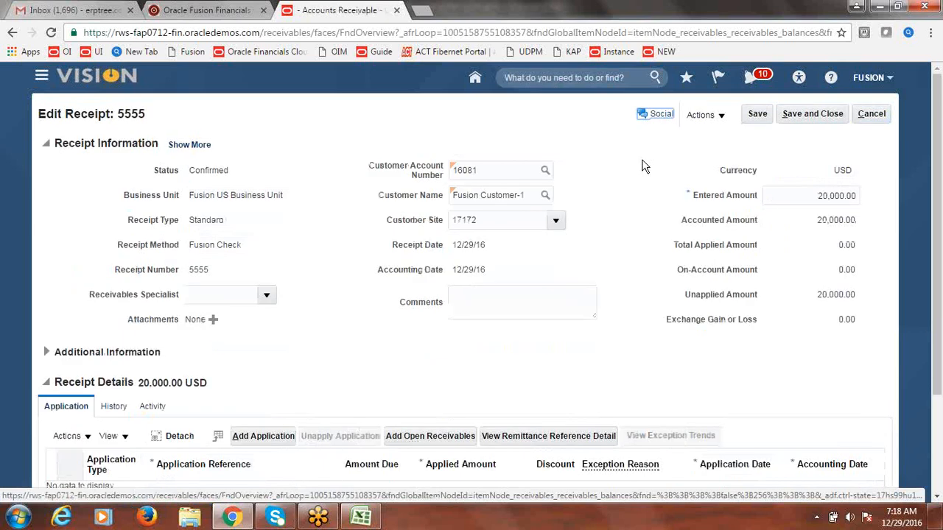
left_click(435, 439)
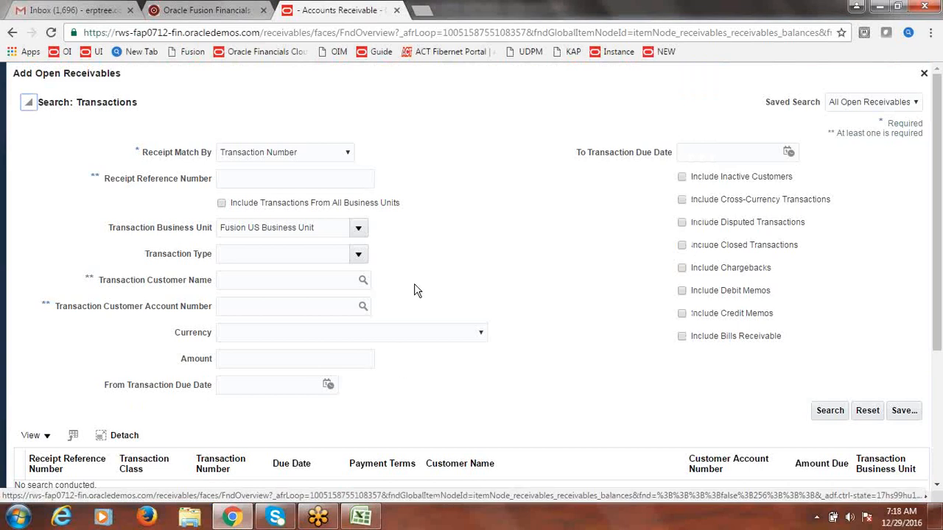
Step: Find Fusion Customer-1's open transactions and add invoice 21 to the receipt's applications
left_click(364, 282)
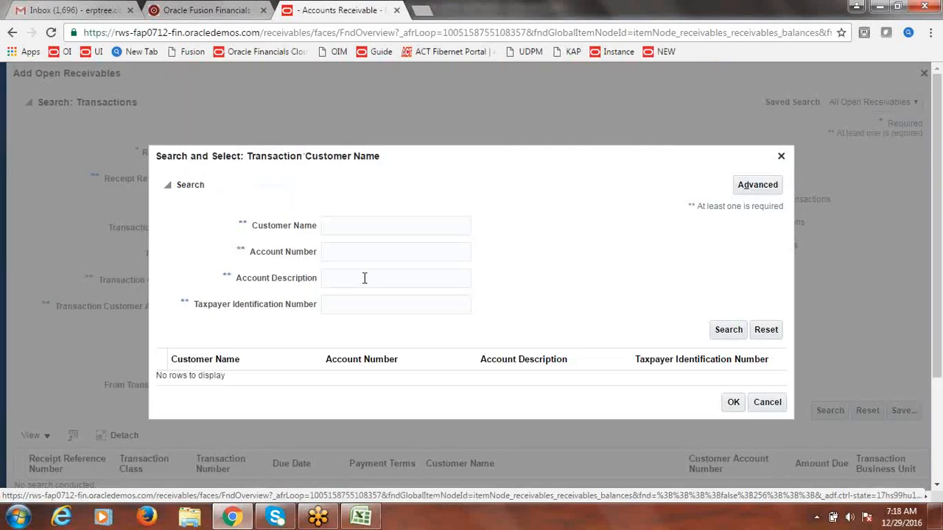
type("Fu")
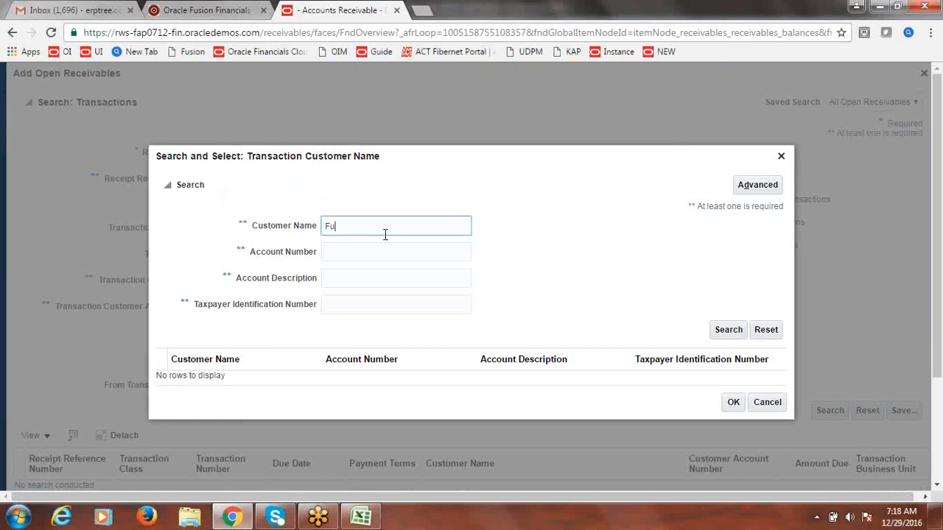
type("sion Cus")
left_click(727, 330)
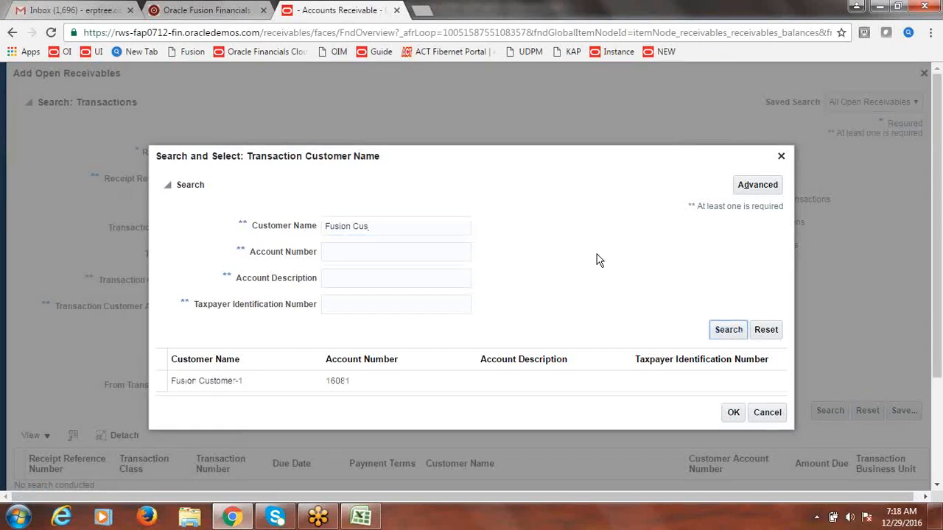
left_click(263, 378)
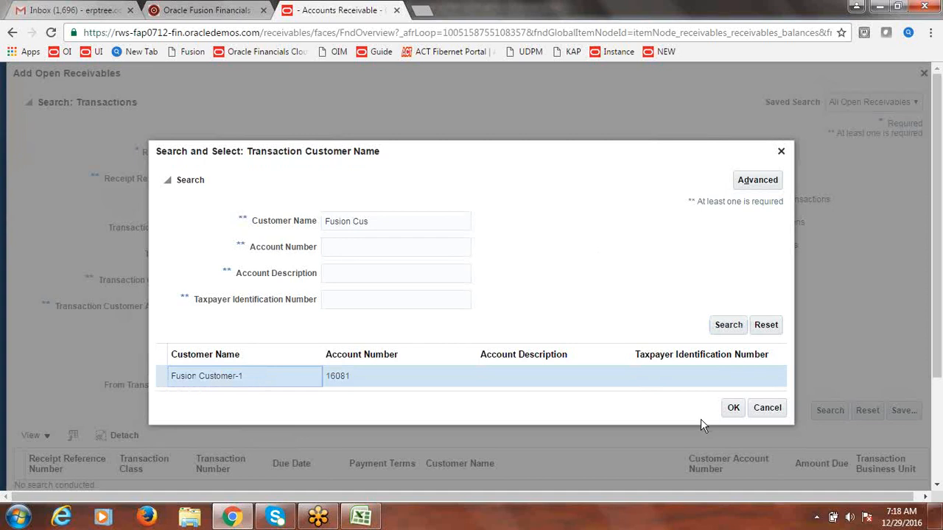
left_click(733, 407)
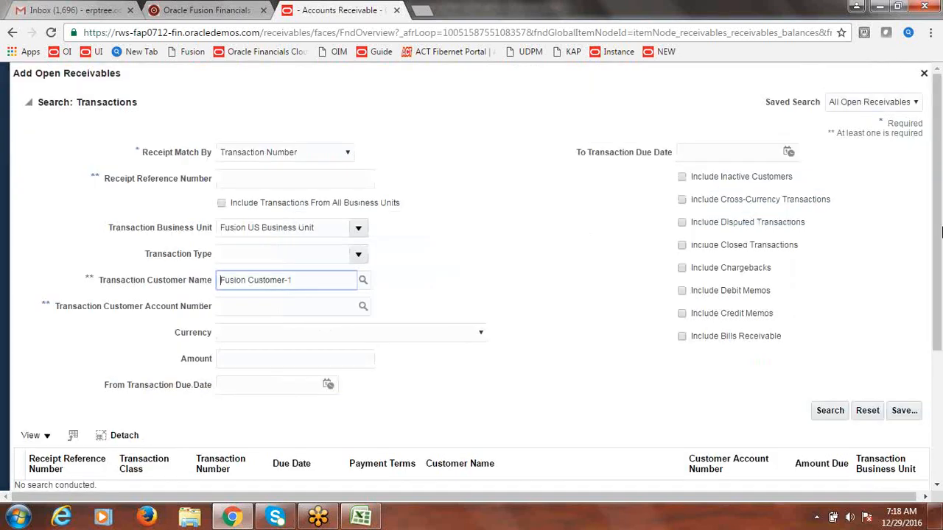
left_click(833, 411)
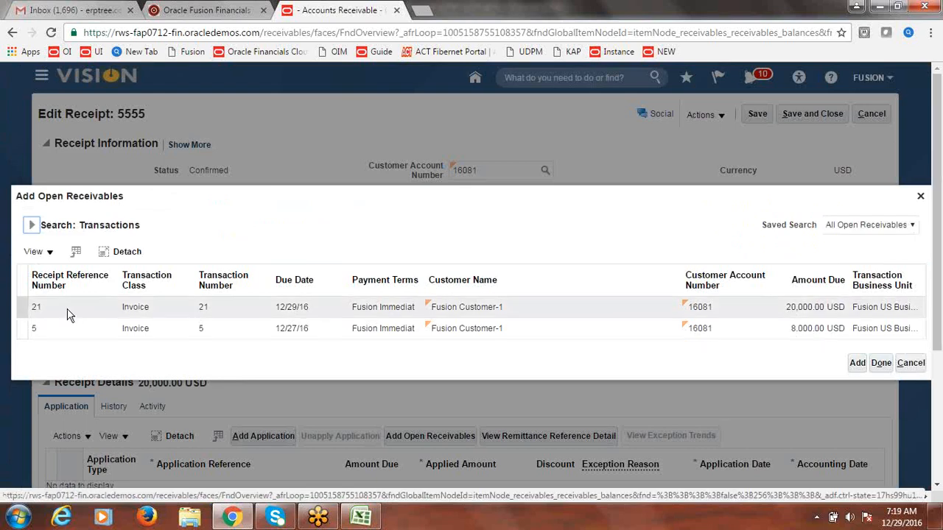
left_click(21, 309)
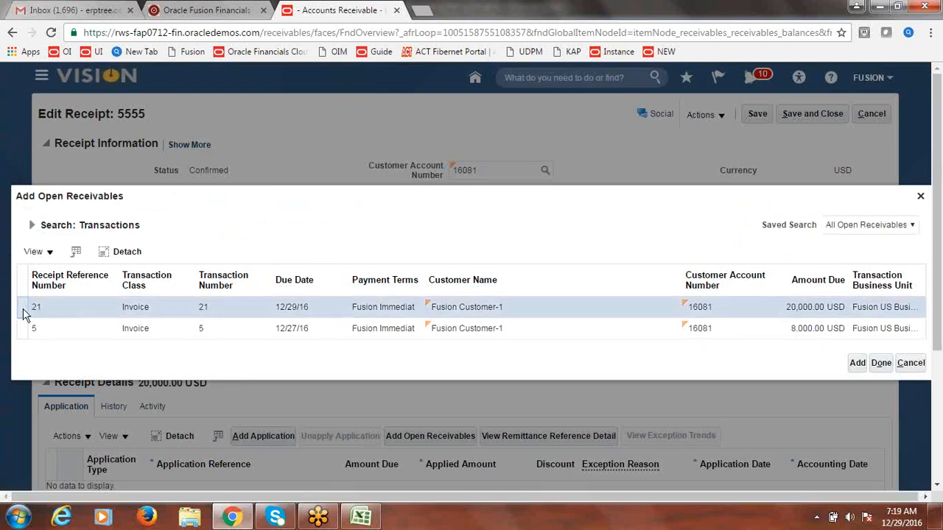
left_click(857, 364)
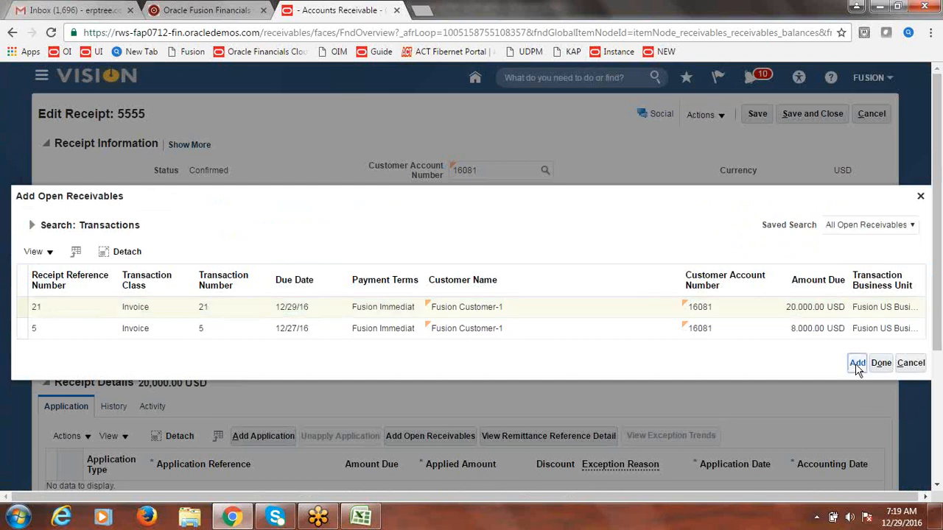
left_click(881, 364)
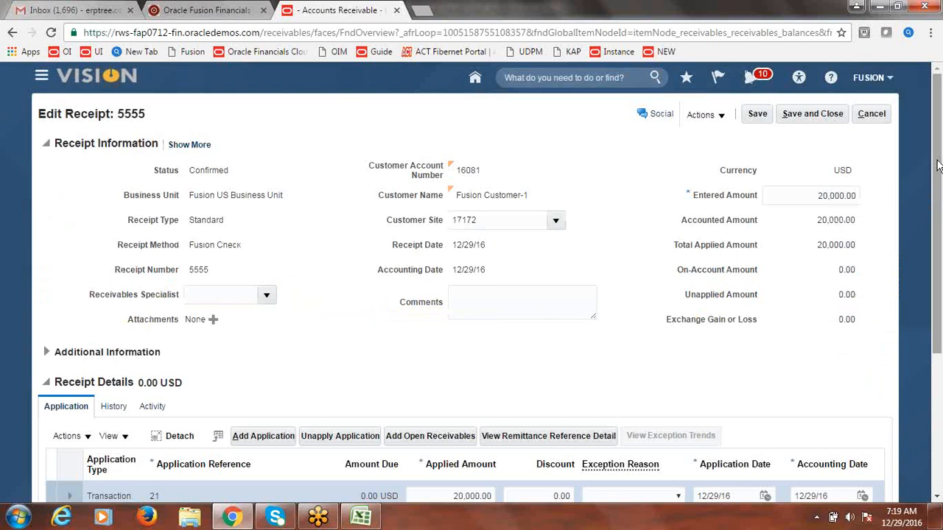
Step: Save and close the receipt, then search Manage Transactions for transaction 21
left_click(827, 120)
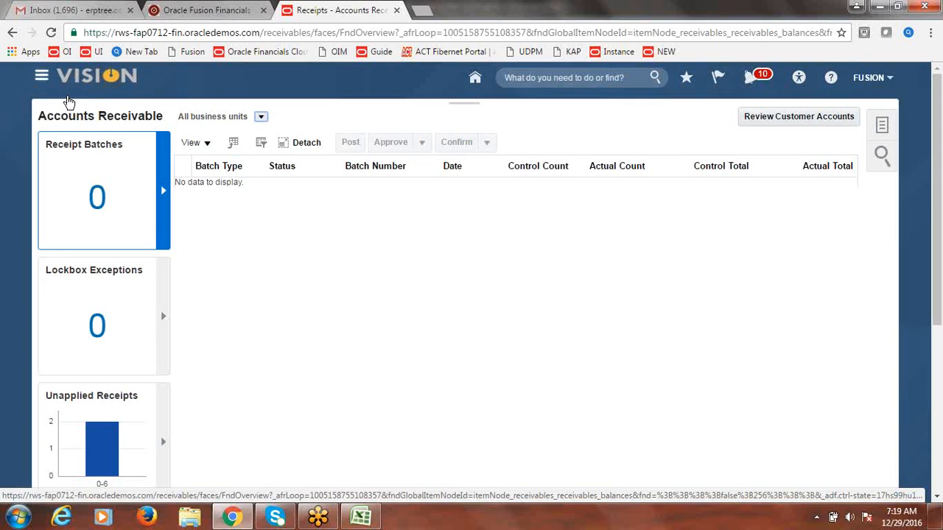
left_click(41, 76)
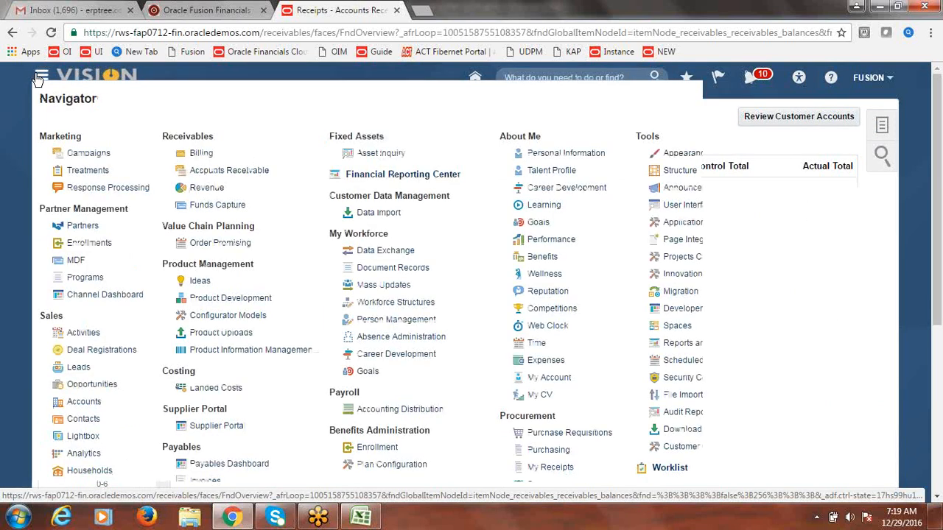
left_click(200, 155)
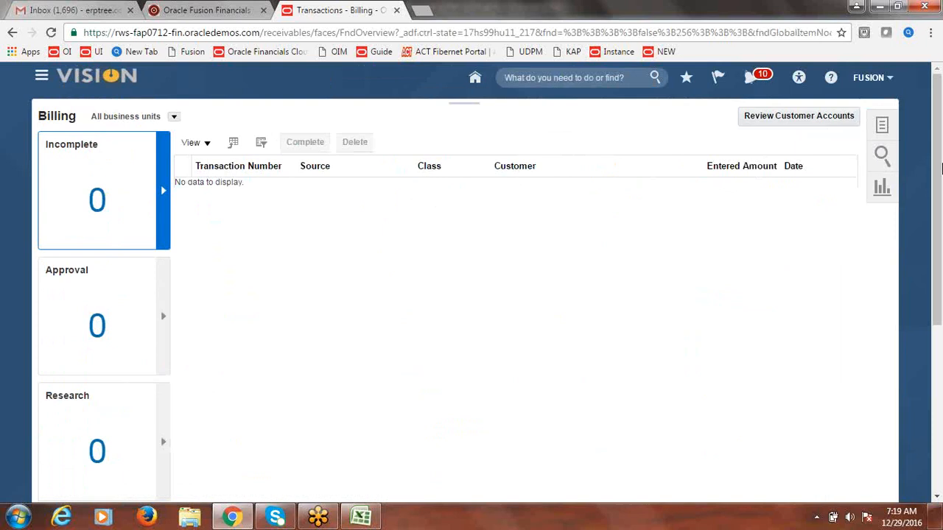
left_click(883, 128)
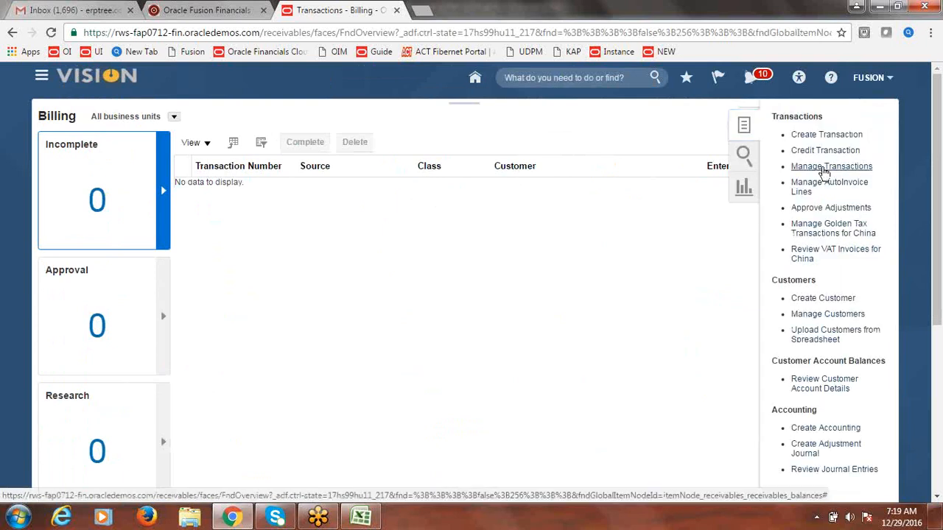
left_click(823, 167)
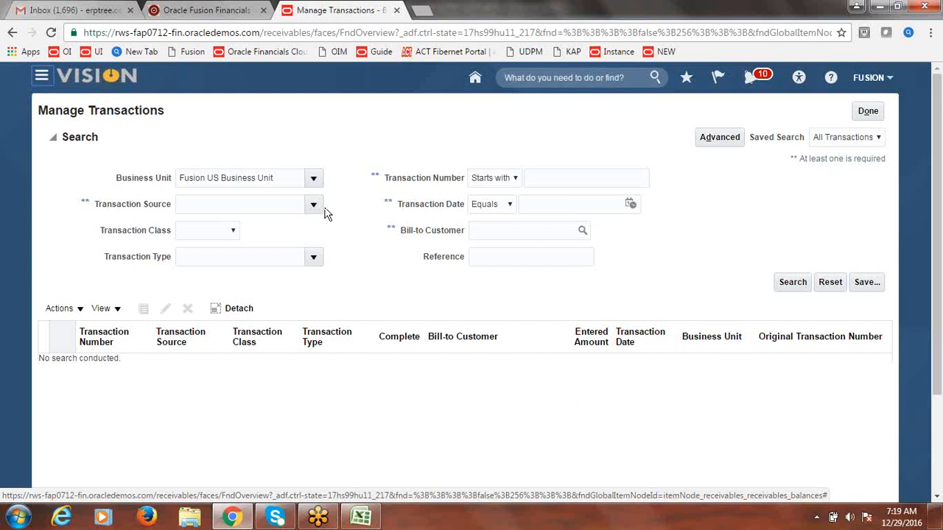
left_click(570, 173)
type("21")
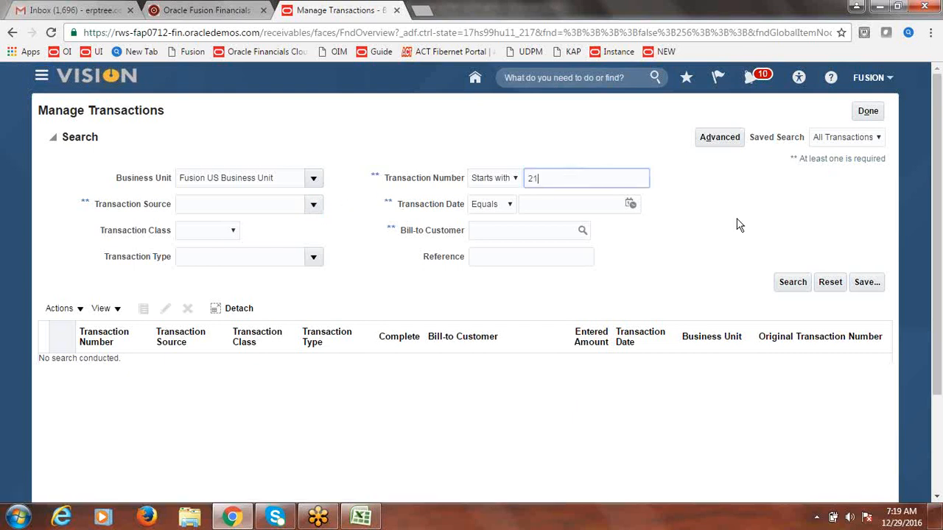
left_click(792, 282)
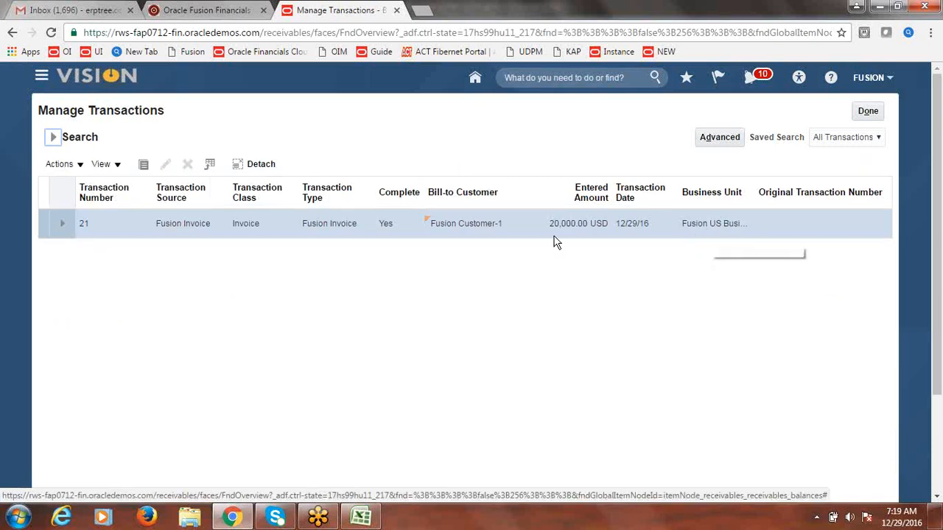
Step: Review invoice 21's installment, Closed with 0.00 due, then leave without saving
left_click(84, 228)
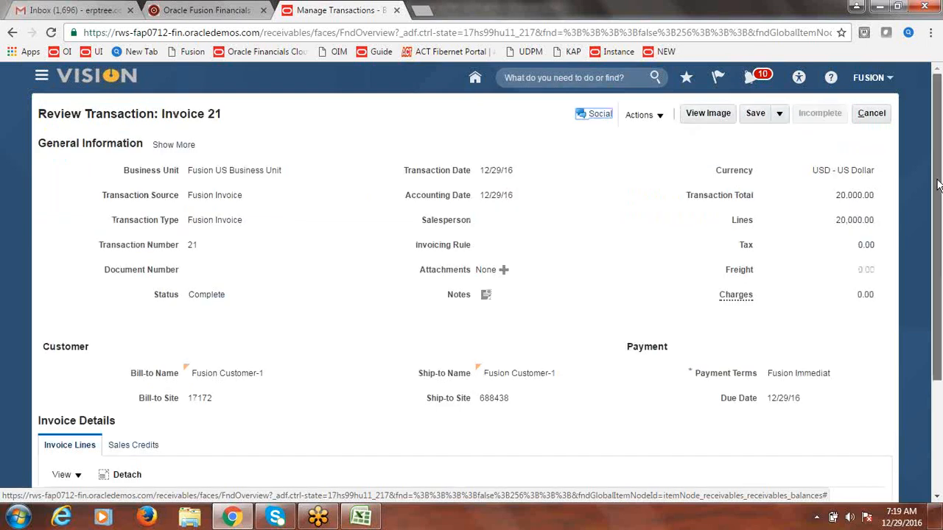
left_click_drag(938, 189, 939, 140)
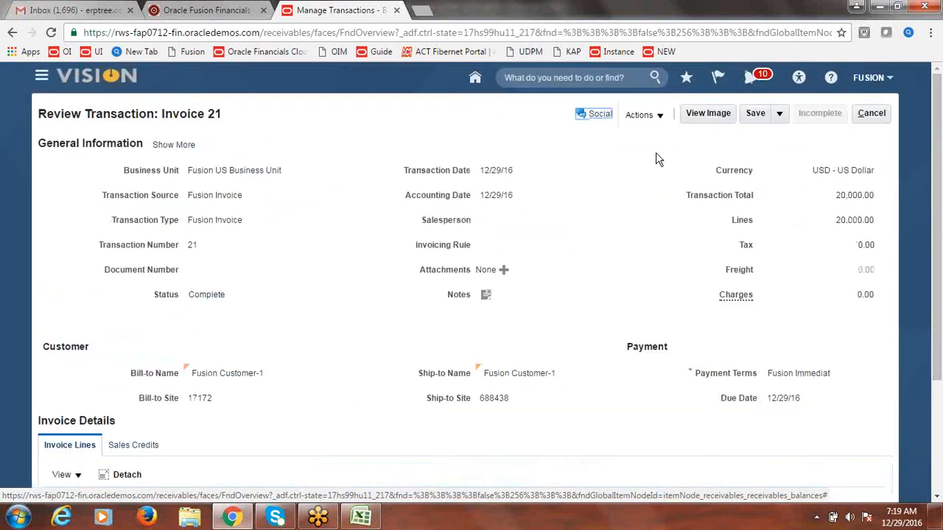
left_click(664, 122)
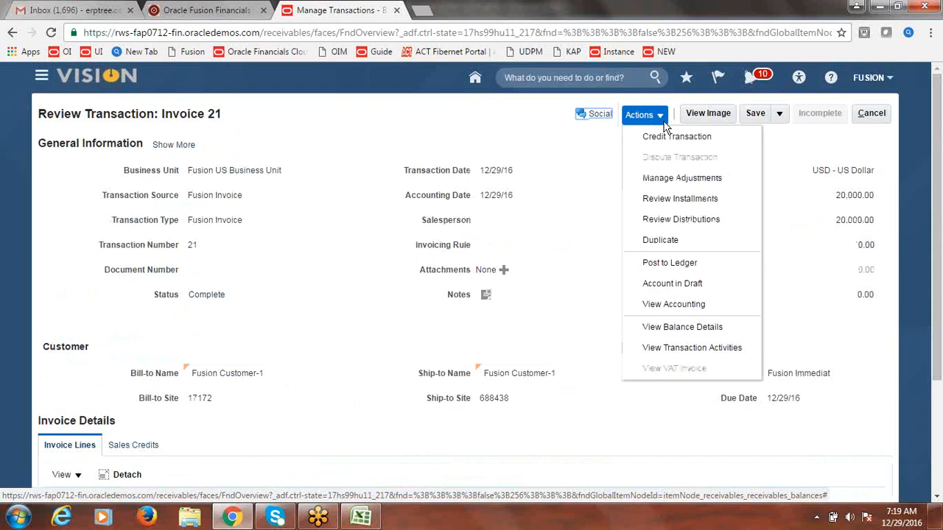
left_click(679, 199)
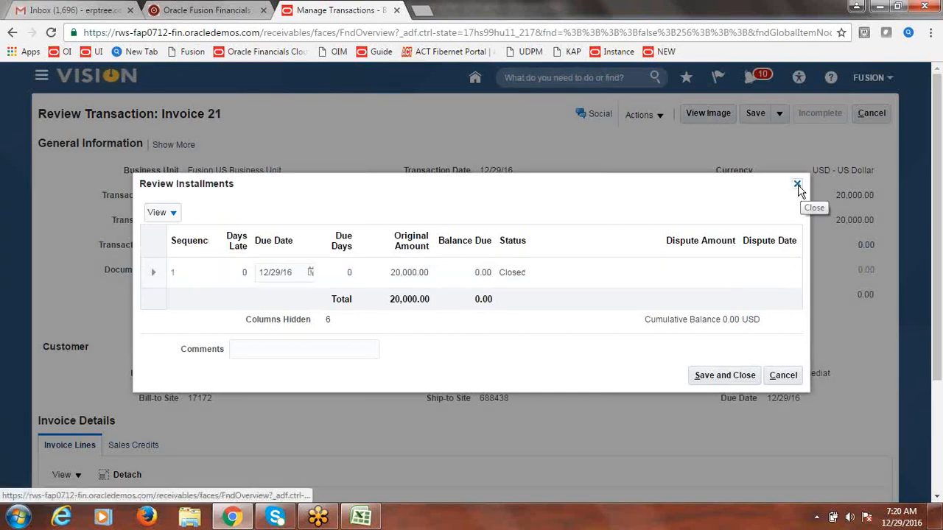
left_click(798, 186)
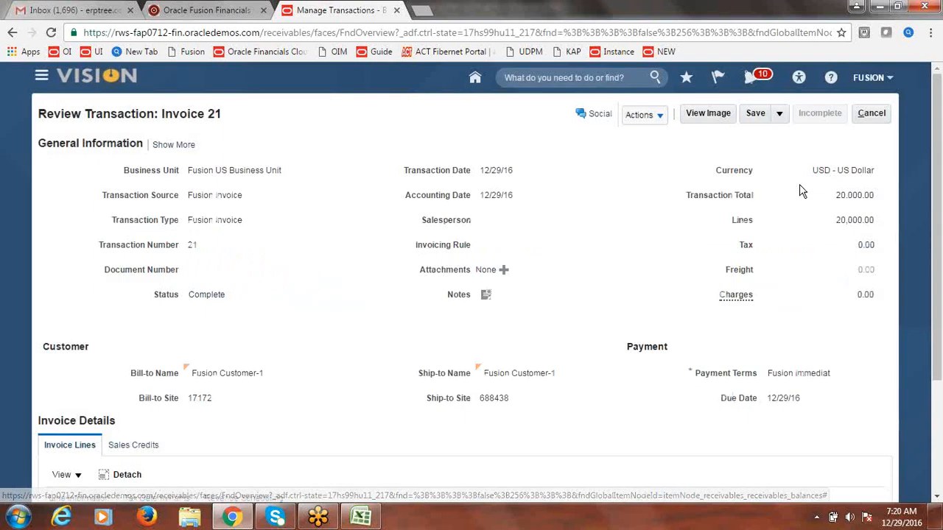
left_click(875, 114)
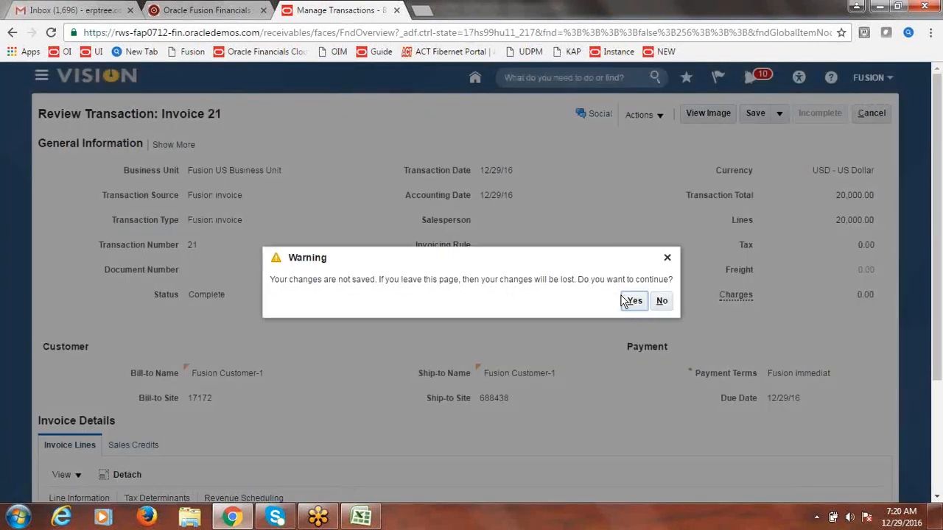
left_click(632, 302)
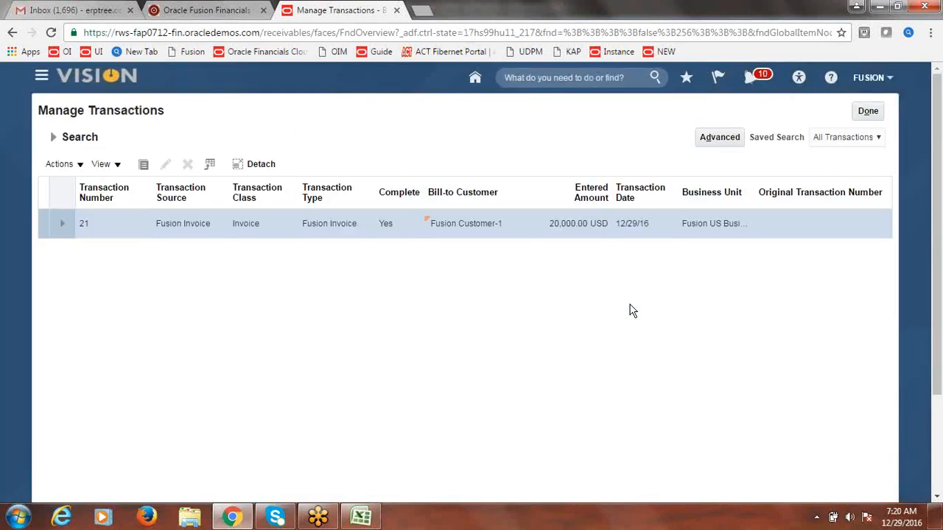
left_click(41, 78)
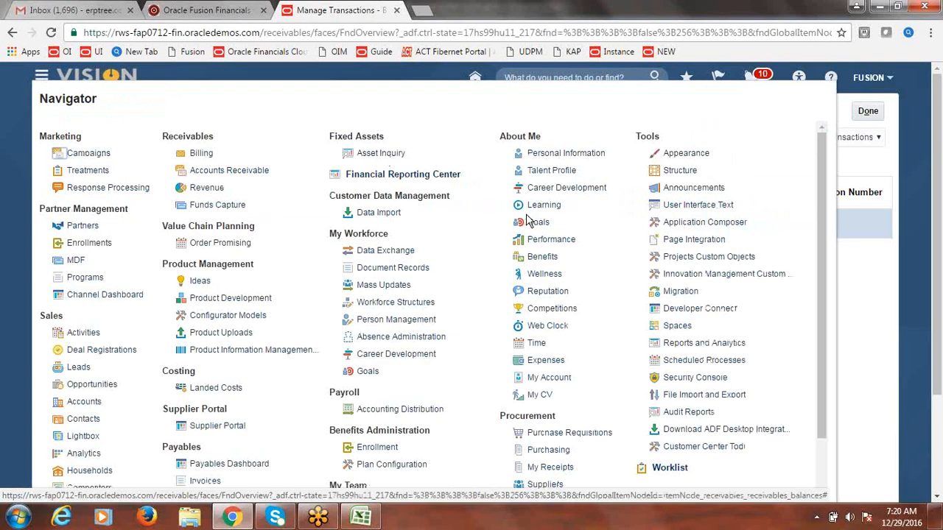
Step: In Manage Receipts, search Fusion US Business Unit for receipt 5555 and show its actions
left_click(209, 173)
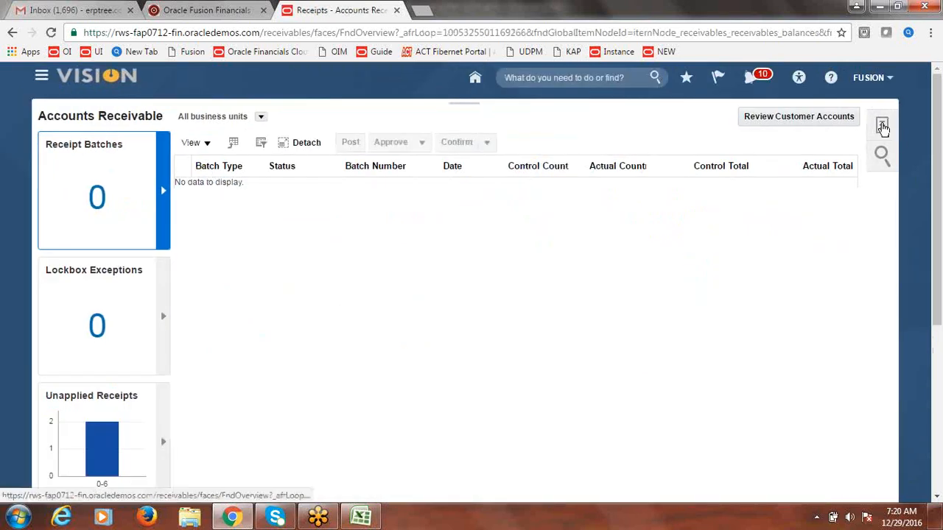
left_click(882, 125)
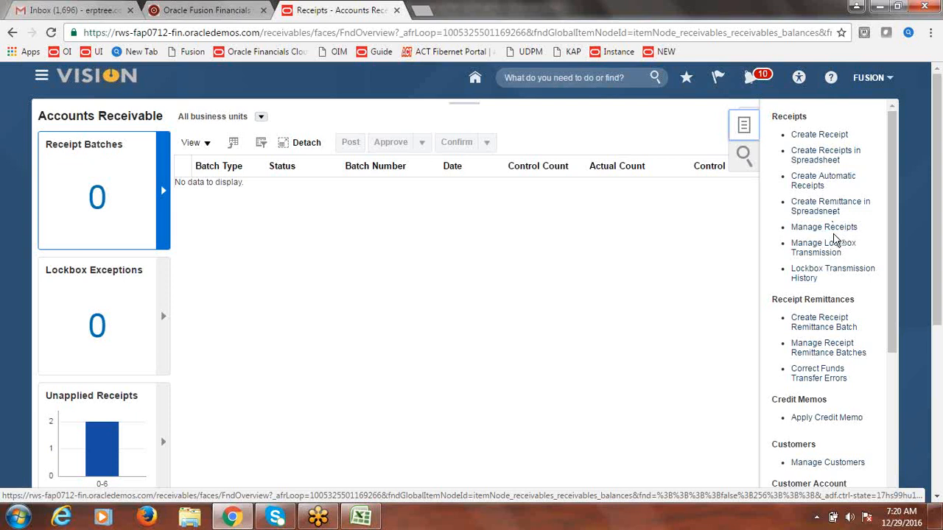
left_click(826, 229)
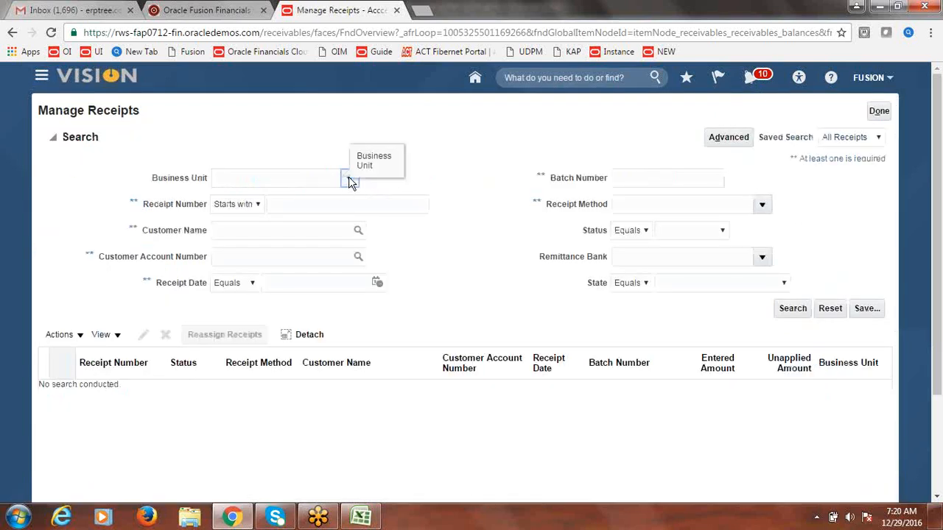
left_click(349, 180)
left_click(305, 203)
left_click(303, 208)
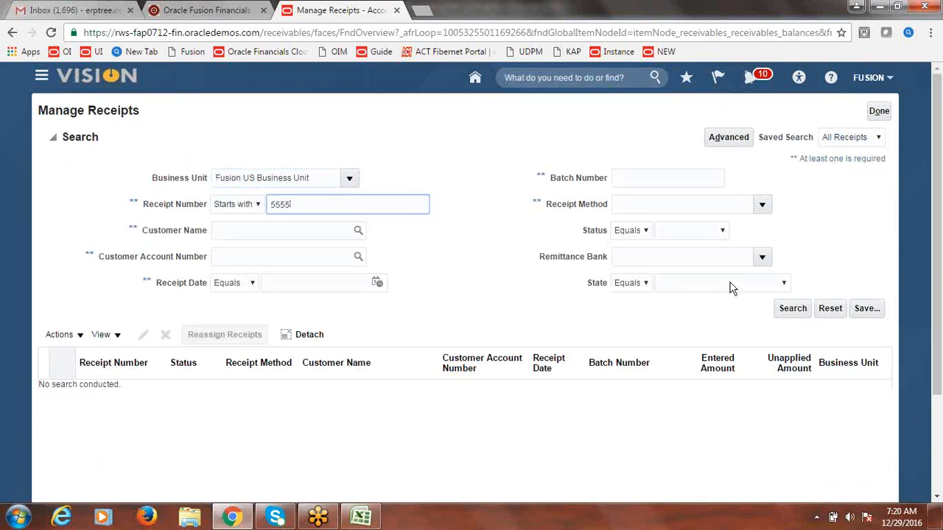
left_click(793, 309)
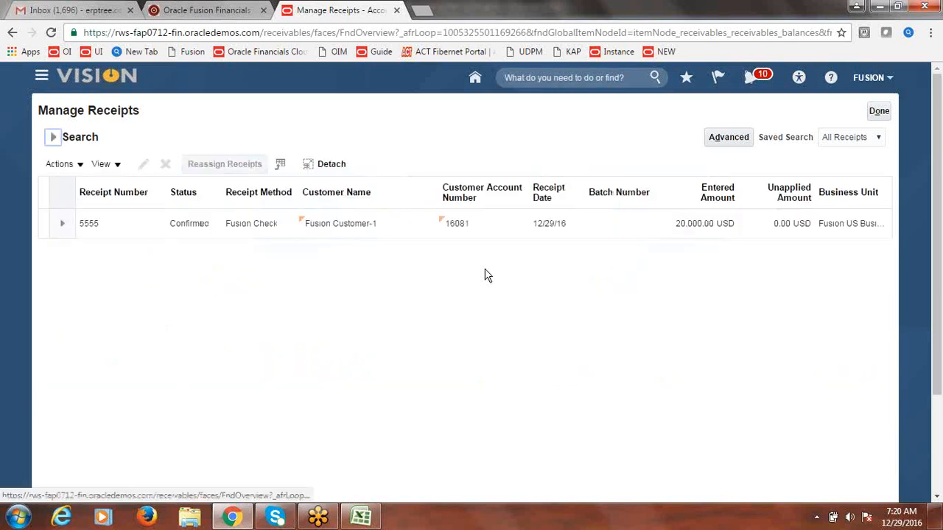
left_click(42, 223)
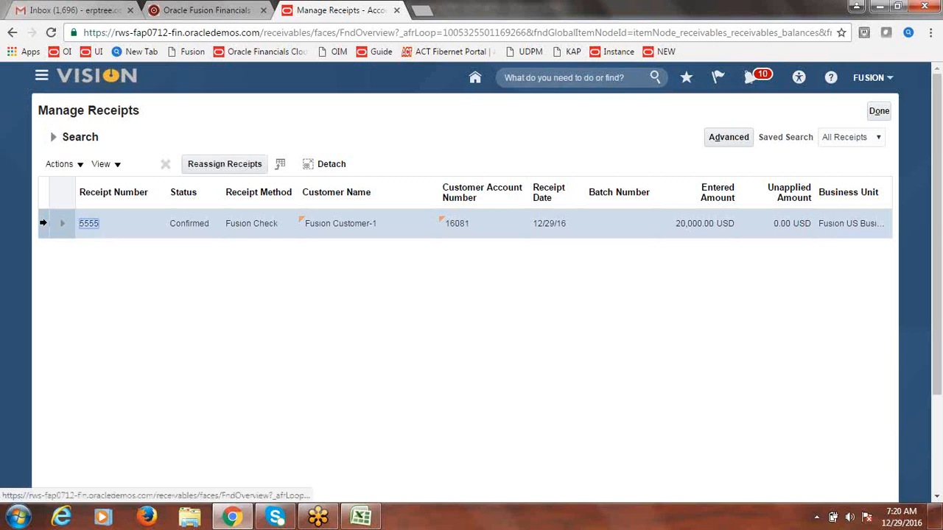
left_click(78, 165)
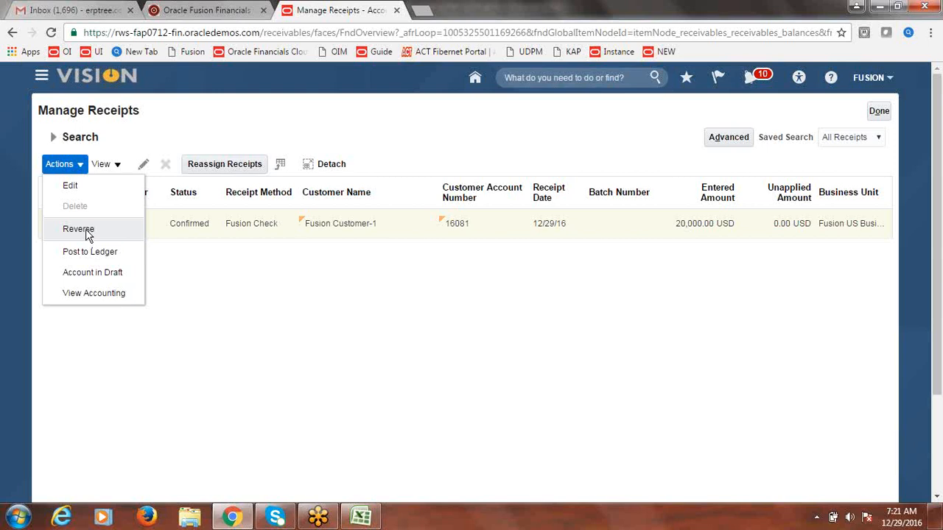
Step: Reverse receipt 5555 with category and reason Nonsufficient funds and acknowledge the confirmation
left_click(78, 229)
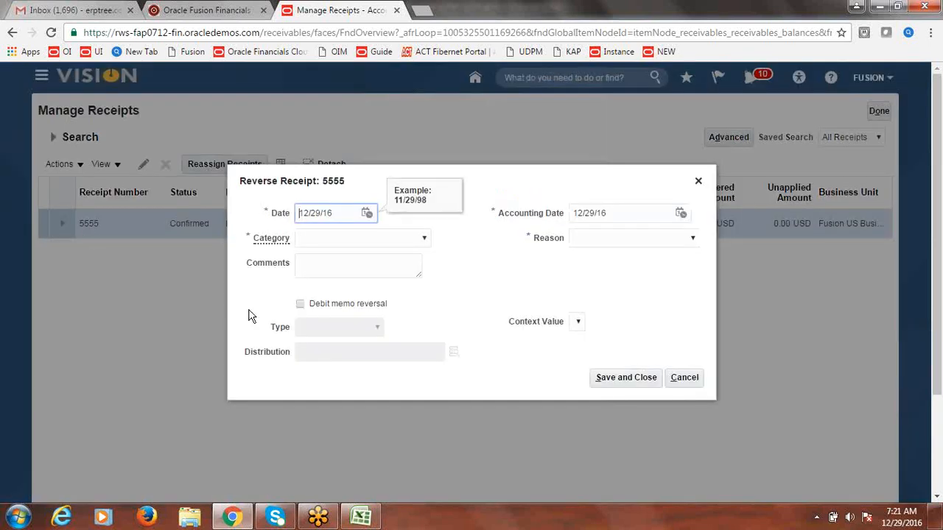
left_click(480, 243)
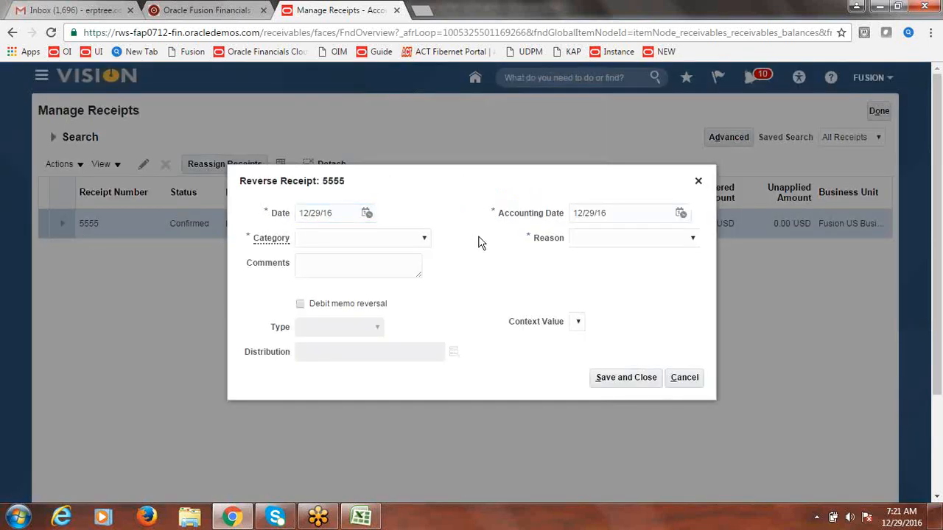
left_click(425, 239)
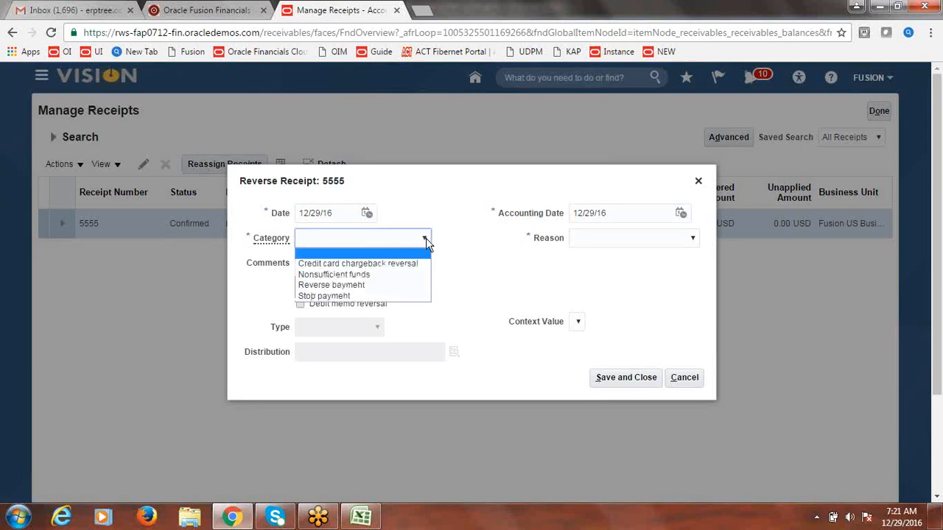
left_click(373, 274)
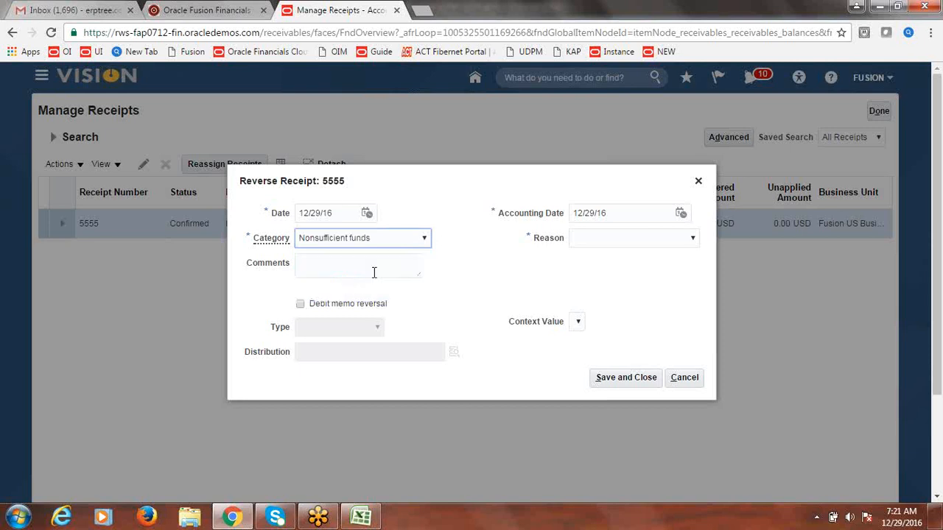
left_click(693, 238)
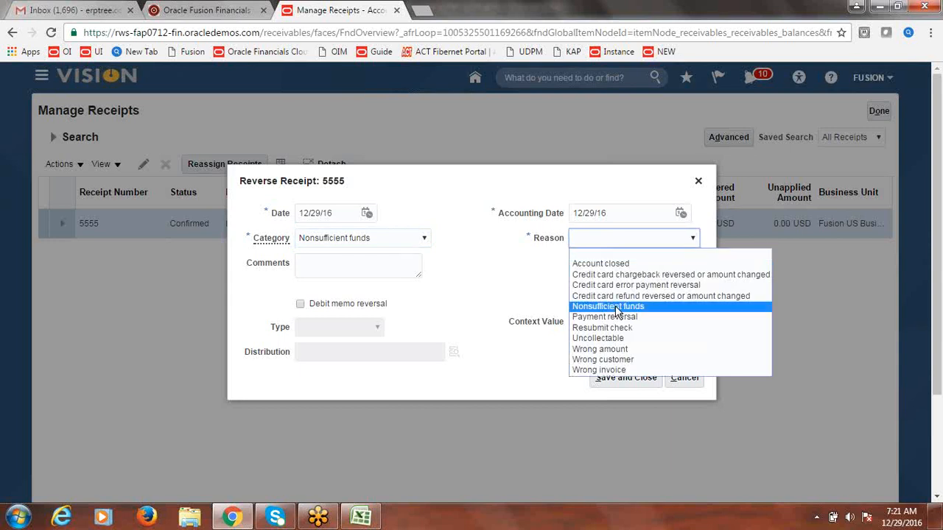
left_click(610, 306)
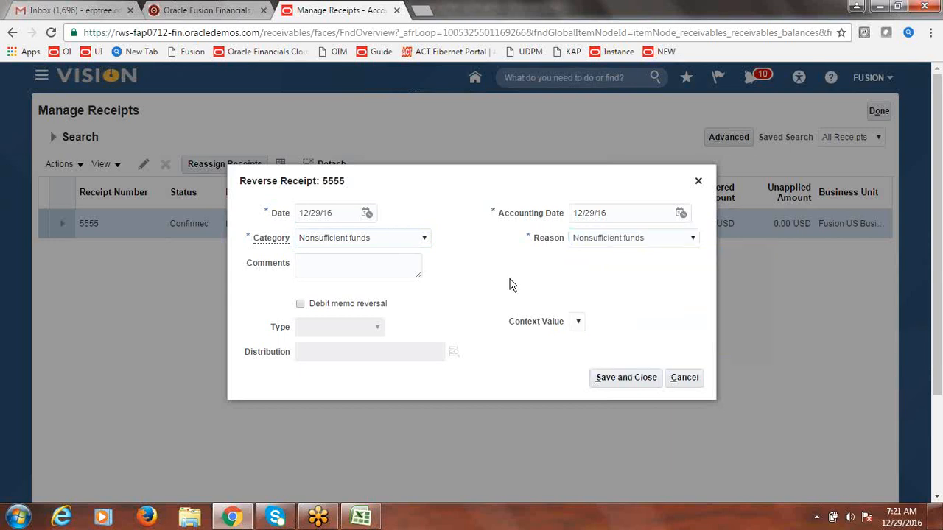
left_click(626, 378)
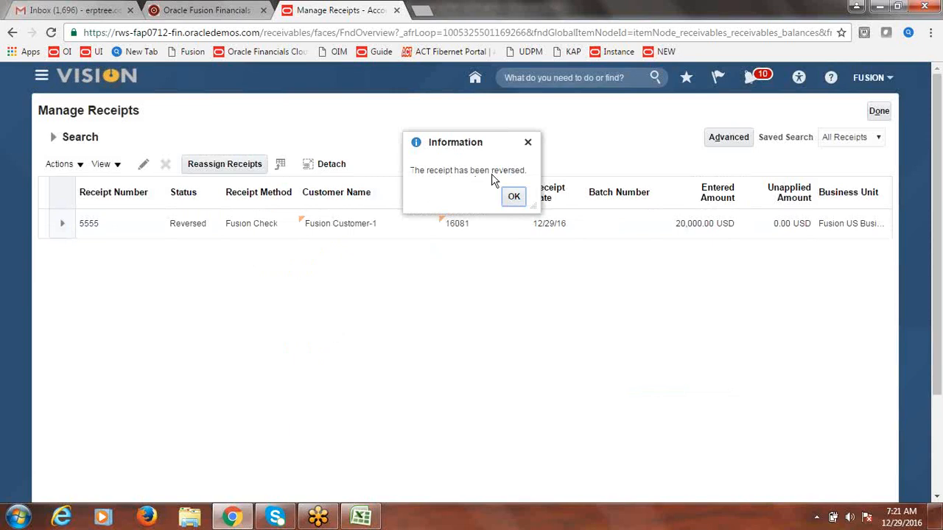
left_click(515, 197)
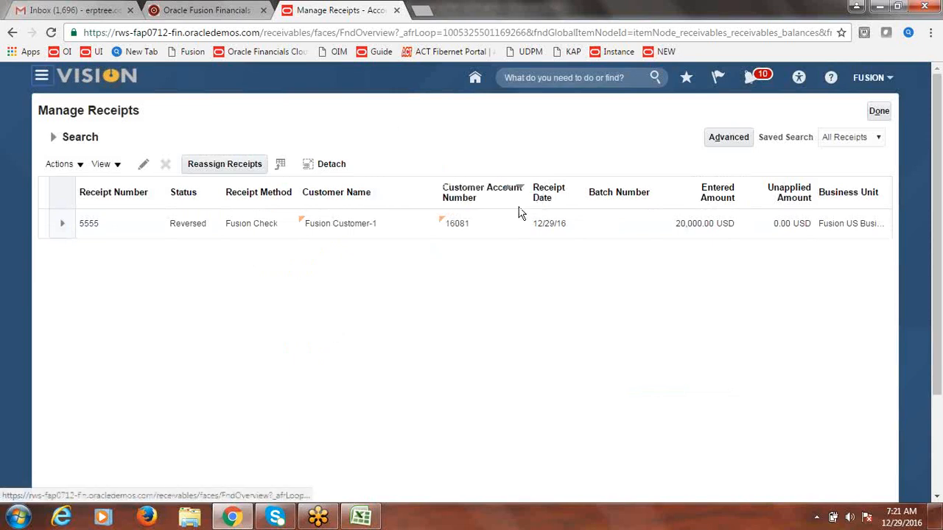
left_click(880, 111)
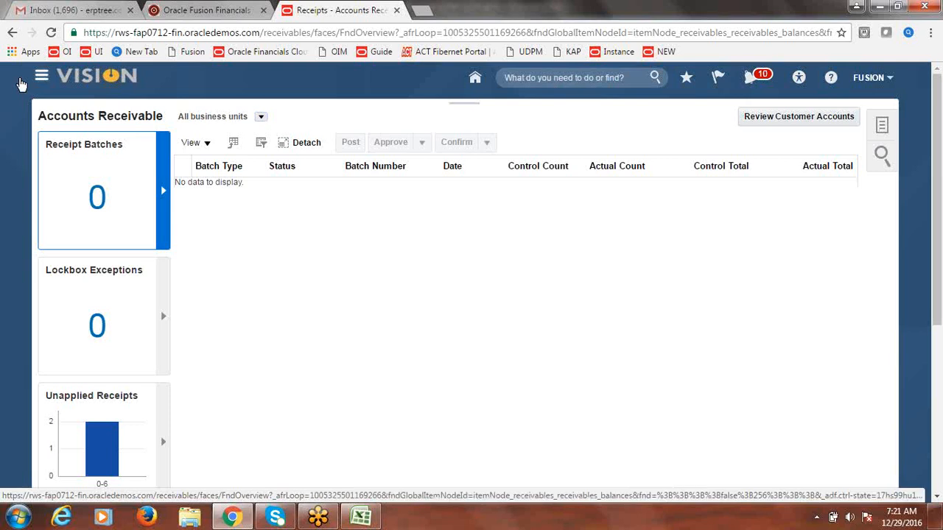
Step: Search Manage Transactions in the Billing work area for transaction 21
left_click(22, 83)
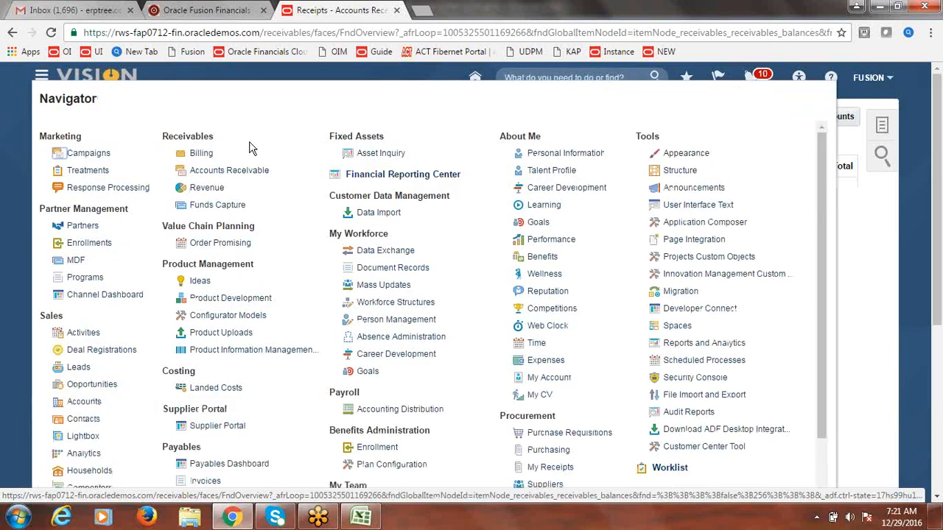
left_click(199, 153)
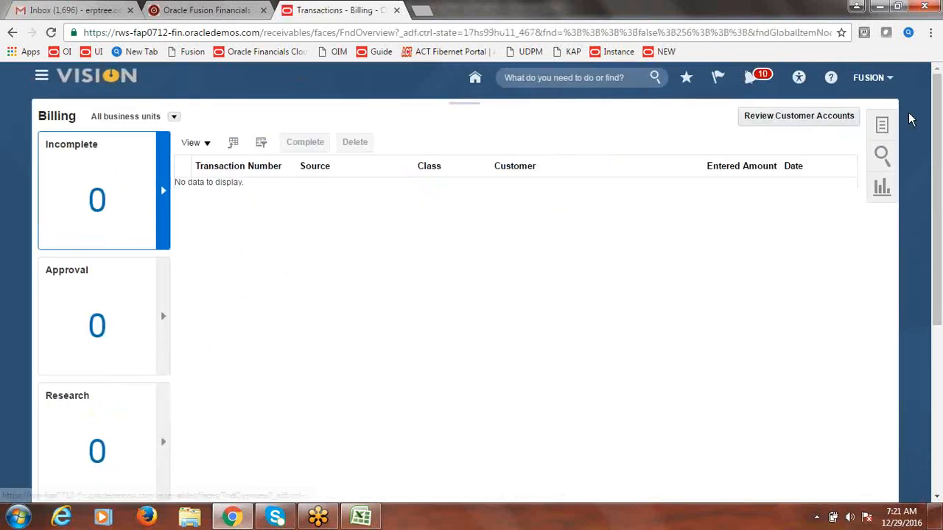
left_click(882, 125)
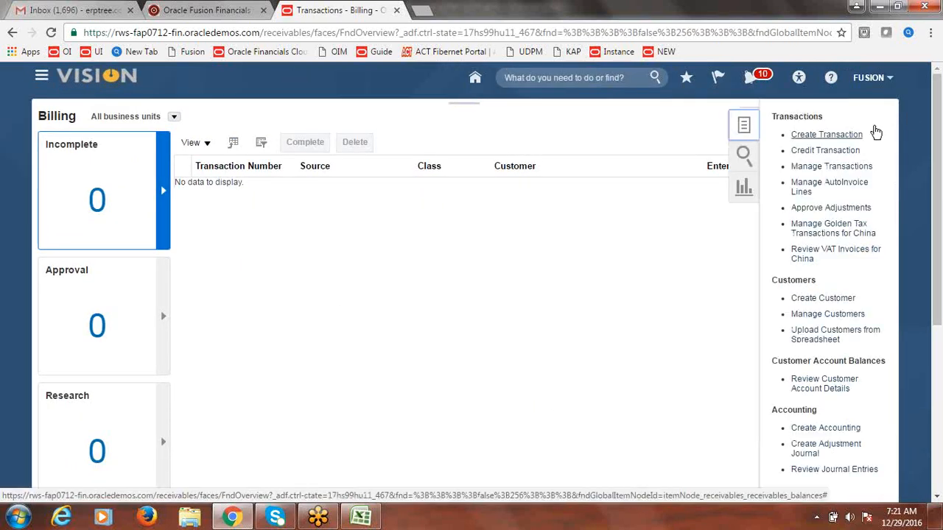
left_click(825, 160)
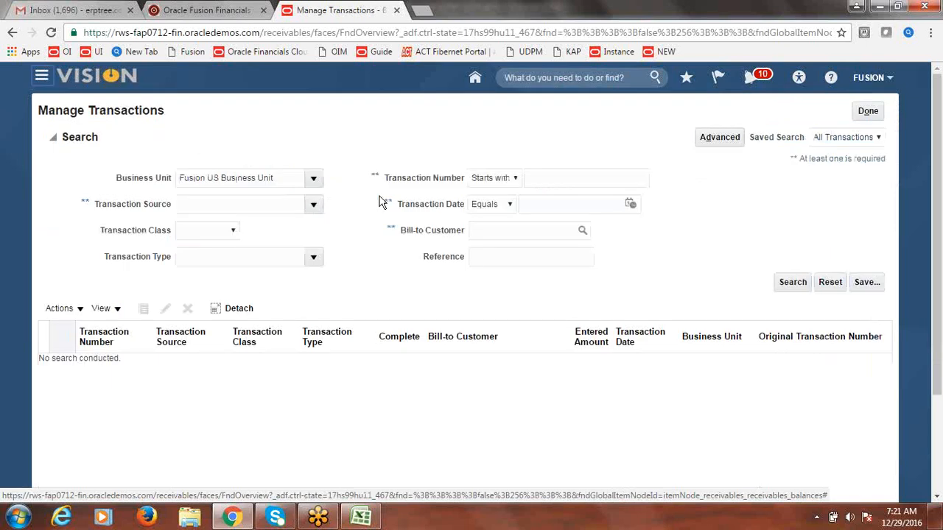
left_click(600, 182)
type("2")
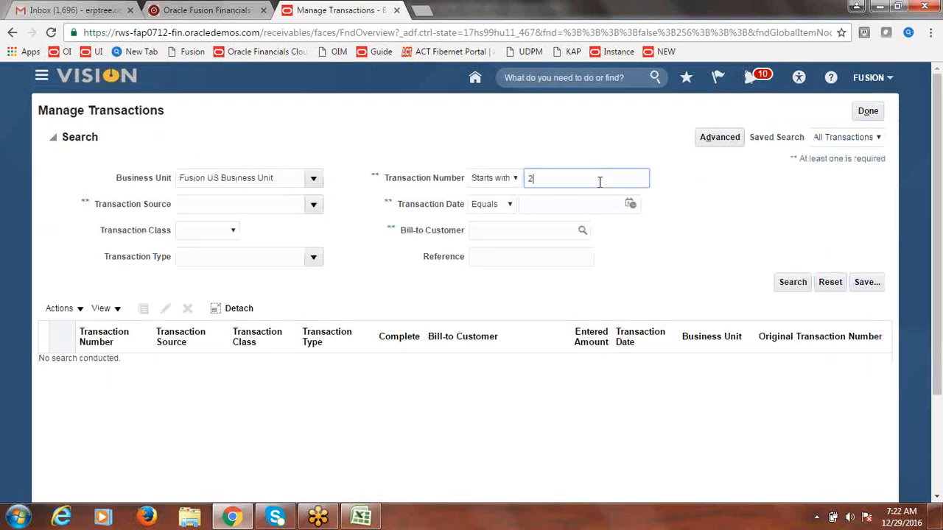
type("1")
left_click(782, 283)
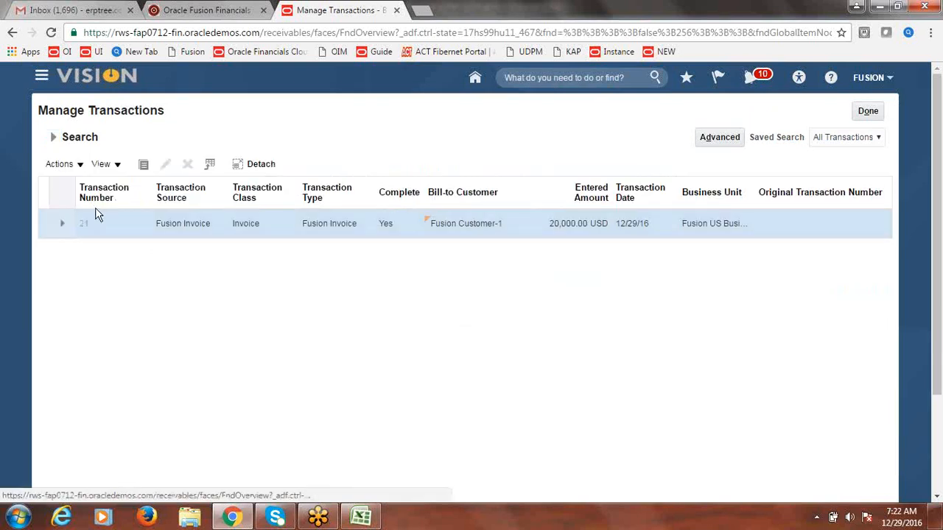
Step: Review invoice 21's installment, now Open with 20,000.00 due 12/29/16
left_click(96, 210)
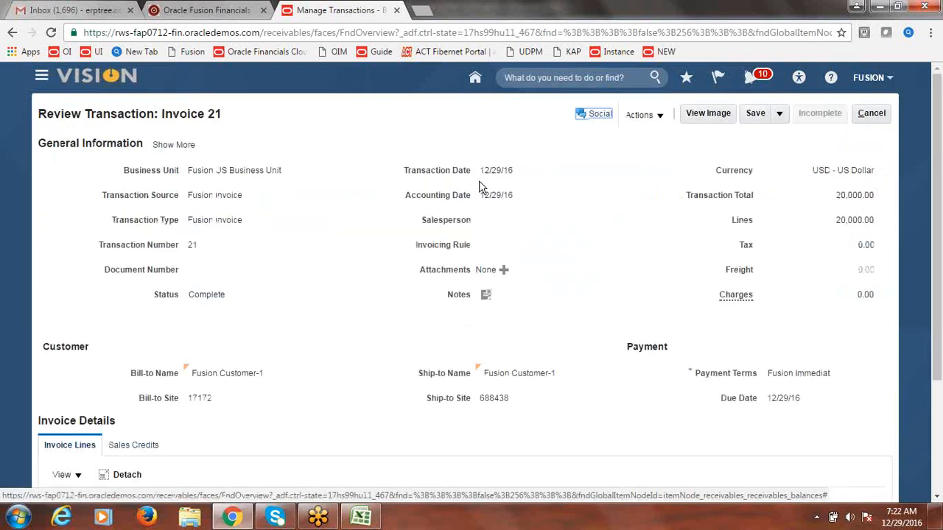
left_click(660, 116)
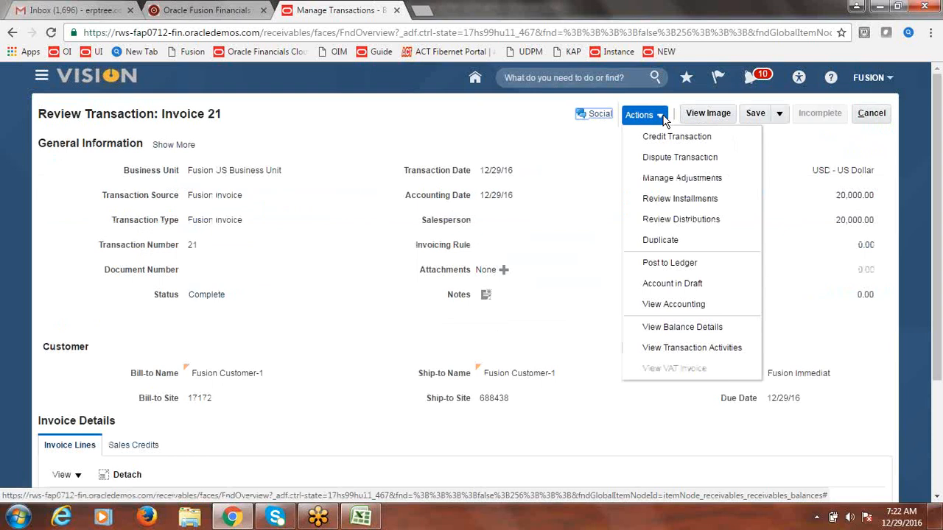
left_click(681, 199)
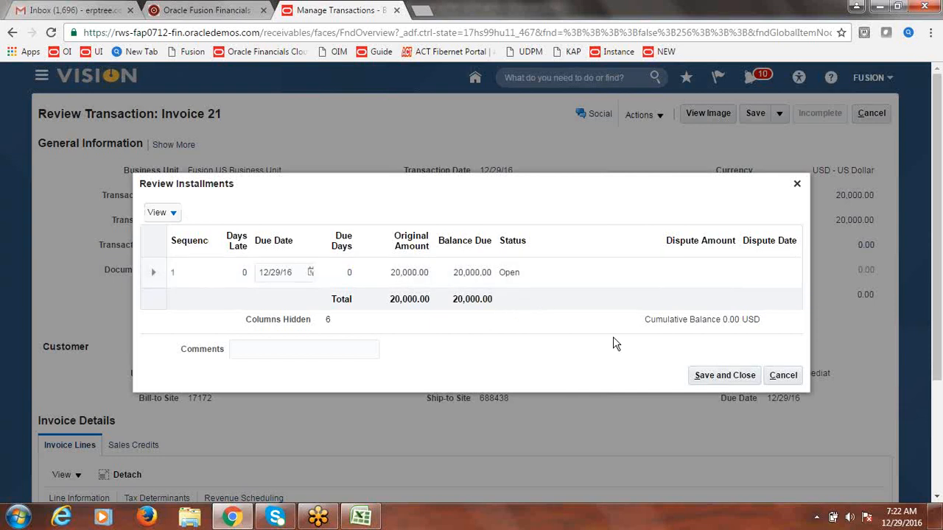
left_click(728, 378)
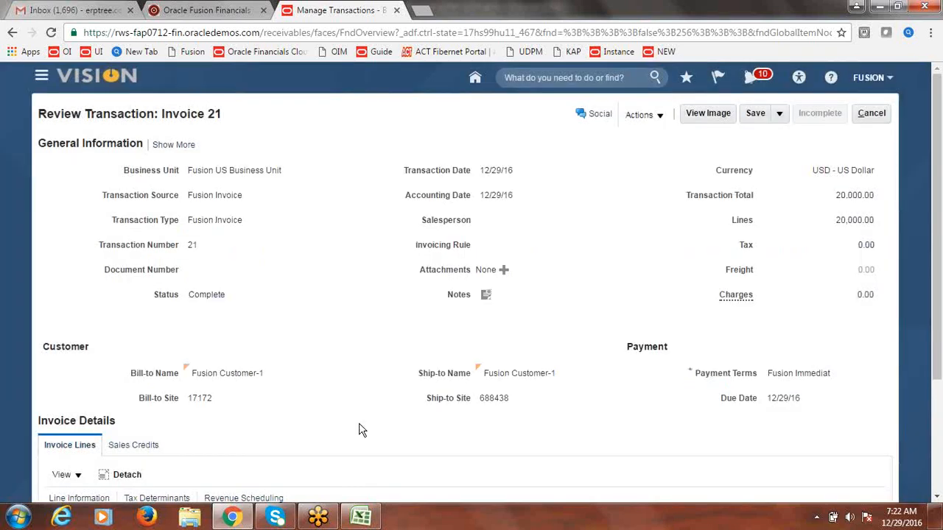
left_click(363, 518)
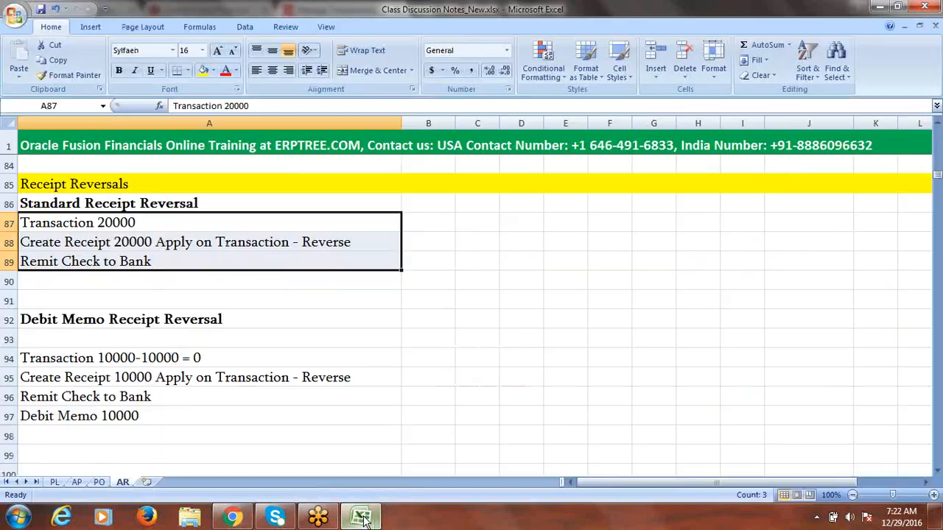
Step: Review the Debit Memo Receipt Reversal notes in Excel, including the Debit Memo 10000 step, then return to invoice 21
left_click(126, 319)
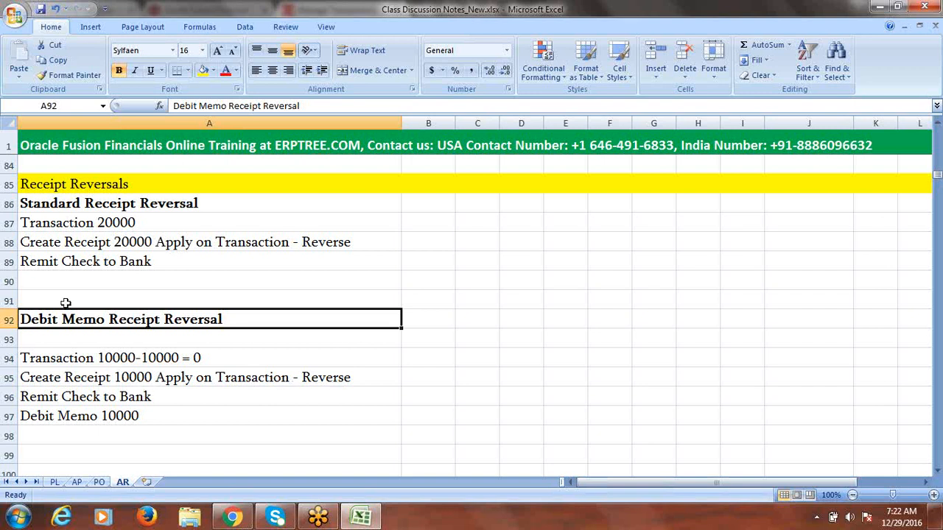
left_click(130, 417)
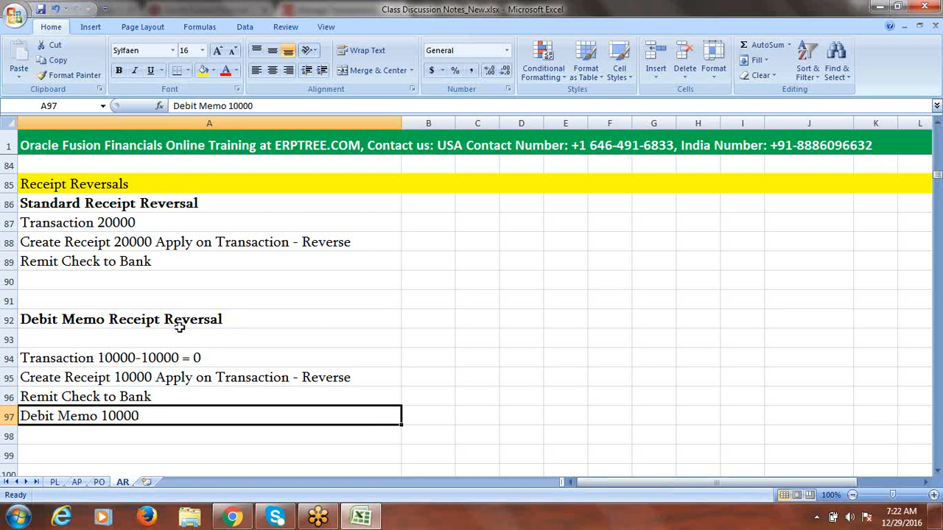
left_click(232, 517)
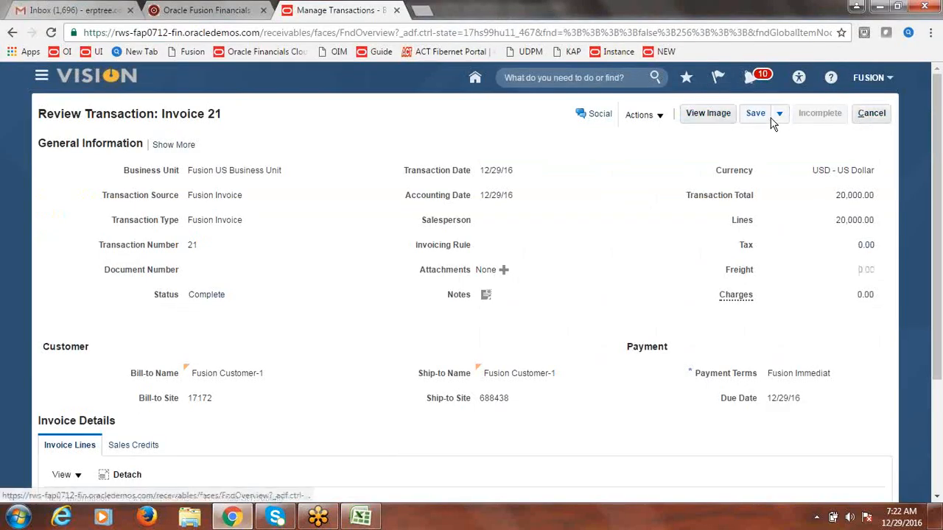
Step: Discard invoice 21 without saving, close Manage Transactions, and start a new transaction from the Billing tasks
left_click(875, 117)
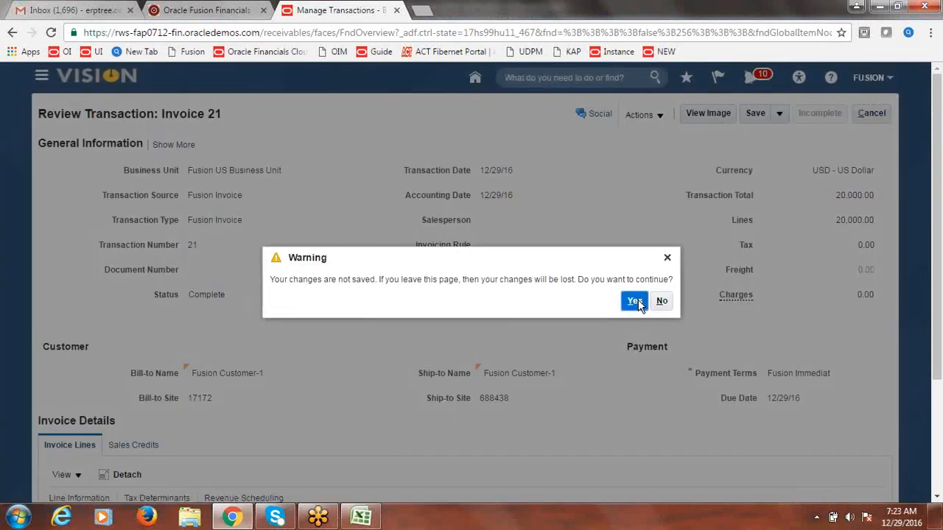
left_click(635, 302)
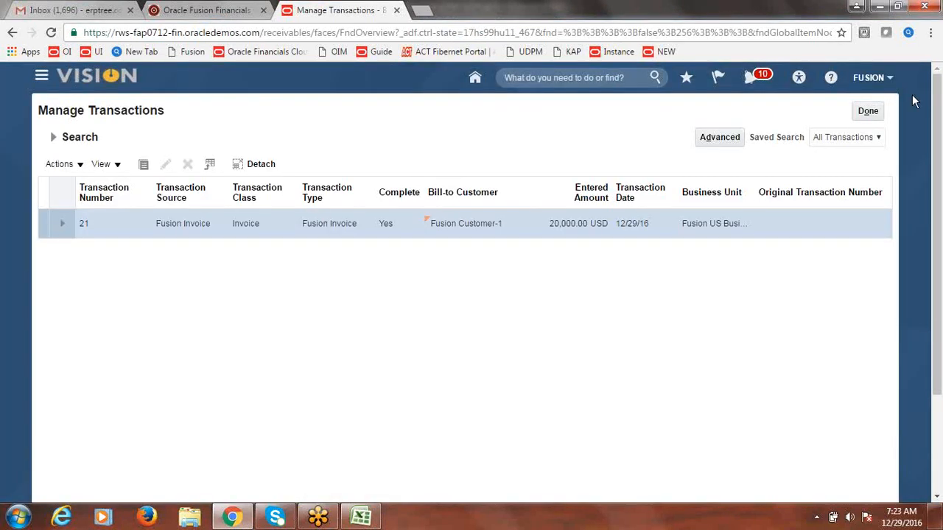
left_click(869, 112)
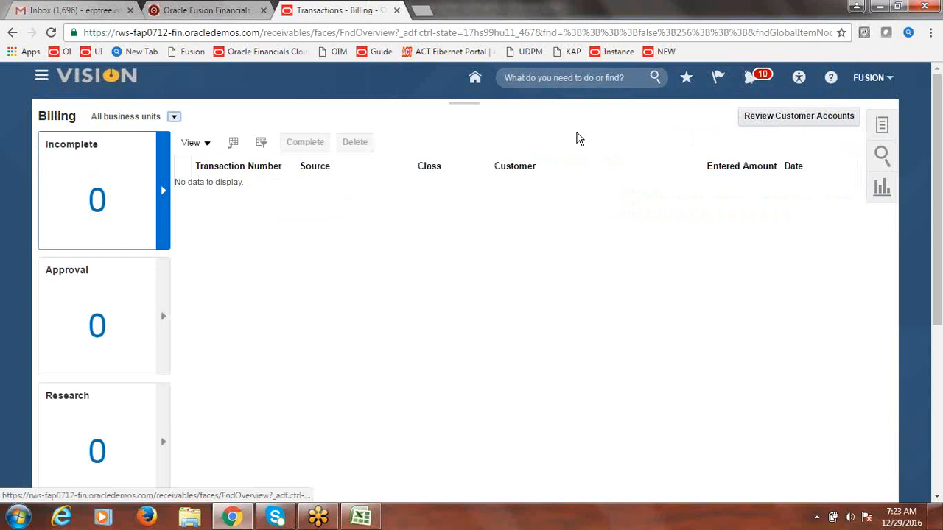
left_click(884, 127)
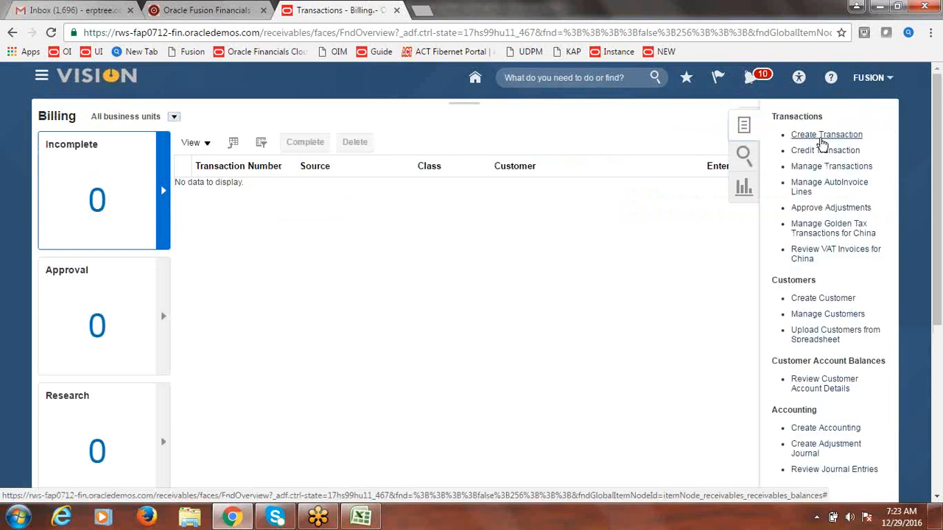
left_click(822, 139)
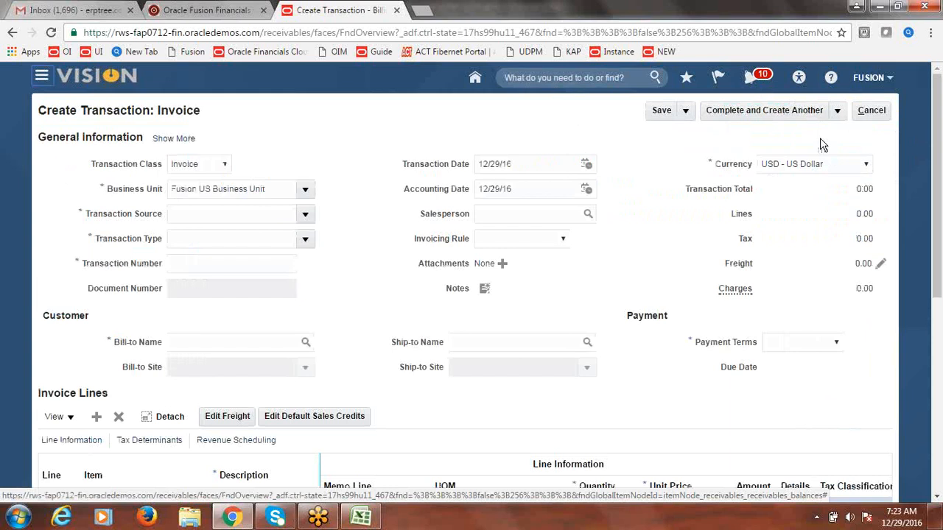
Step: Set the transaction source to Fusion Invoice and the bill-to customer to Fusion Customer-1
left_click(306, 214)
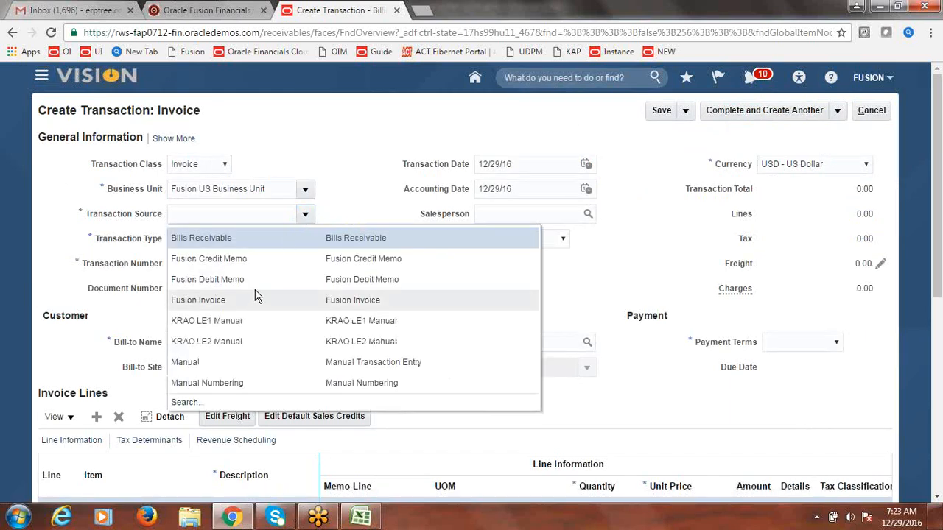
left_click(256, 281)
left_click(306, 215)
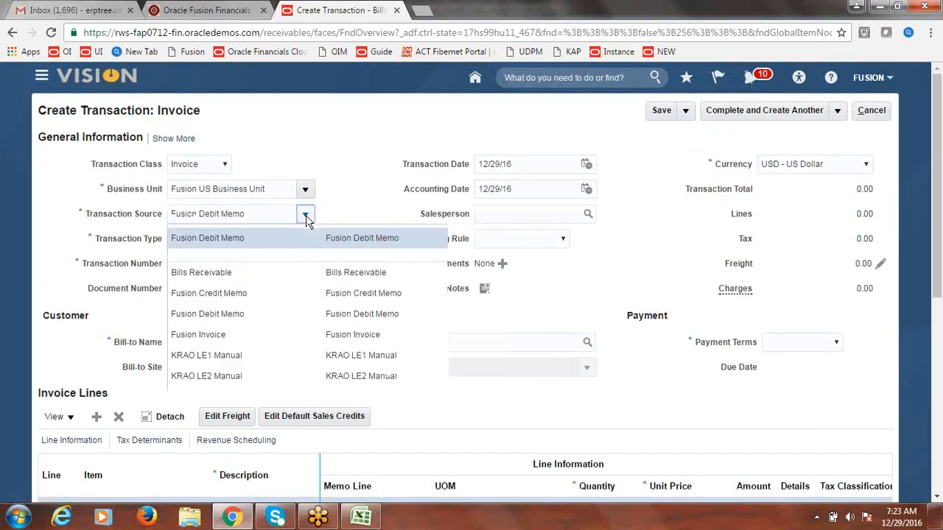
left_click(229, 334)
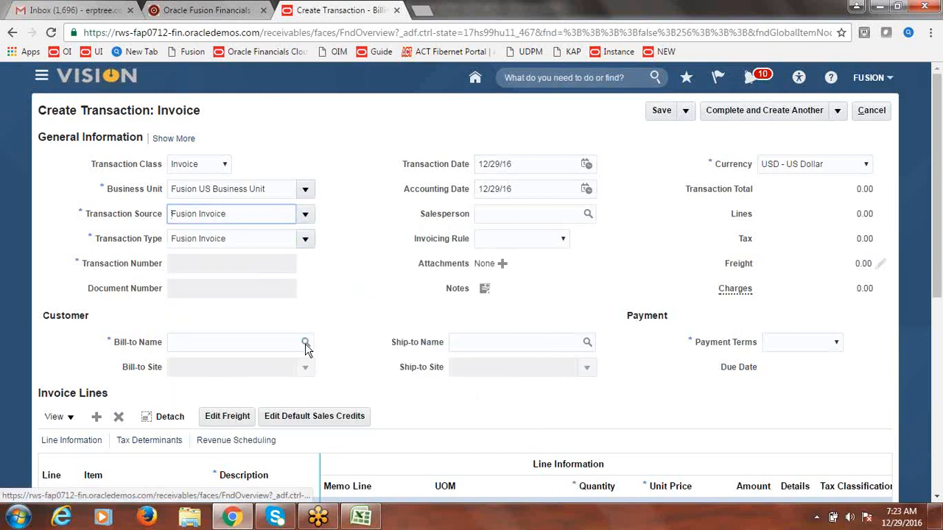
left_click(270, 344)
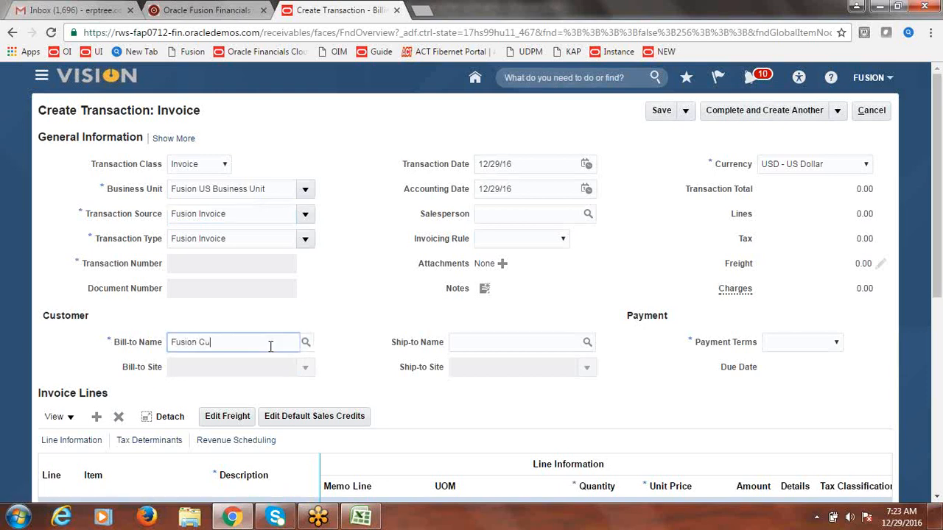
key("Tab")
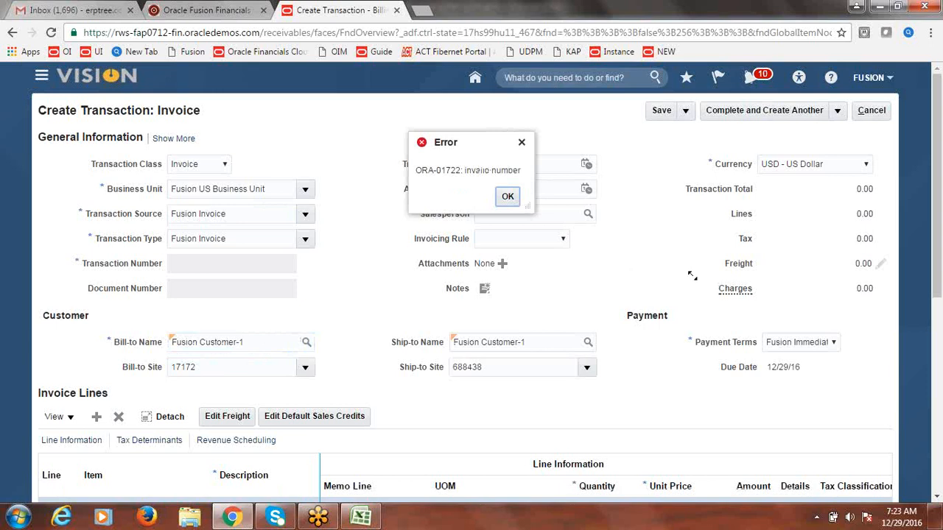
left_click(508, 197)
Step: Add invoice line 1 as Goods with quantity 1 and unit price 10,000
scroll(938, 235, "down", 1)
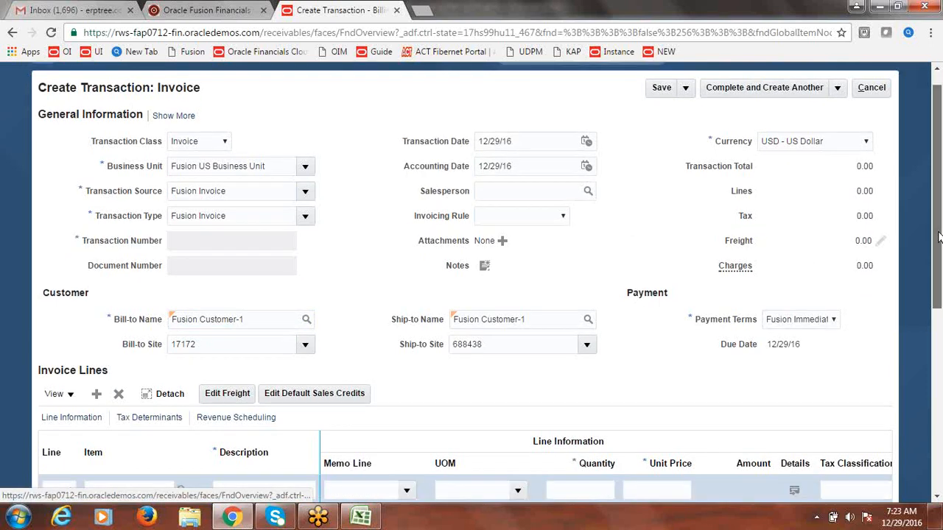
scroll(939, 235, "down", 3)
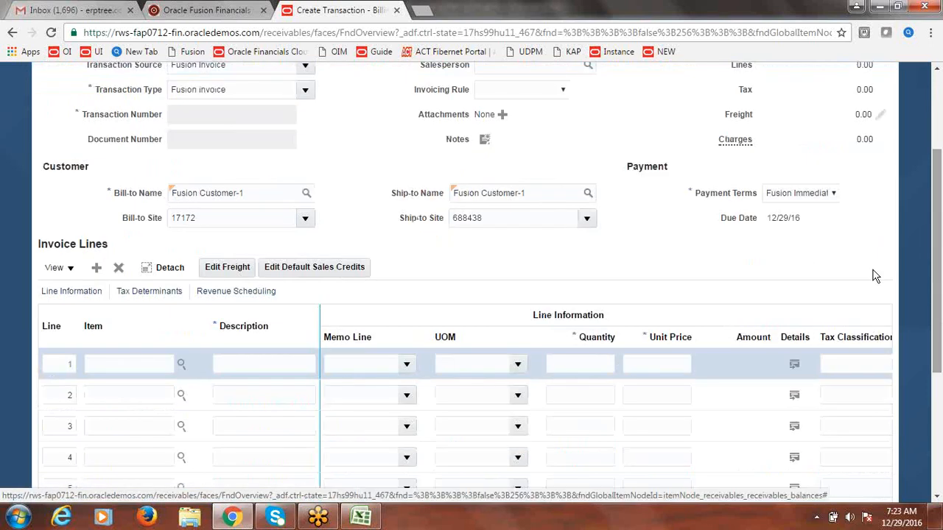
left_click(284, 364)
type("Goods")
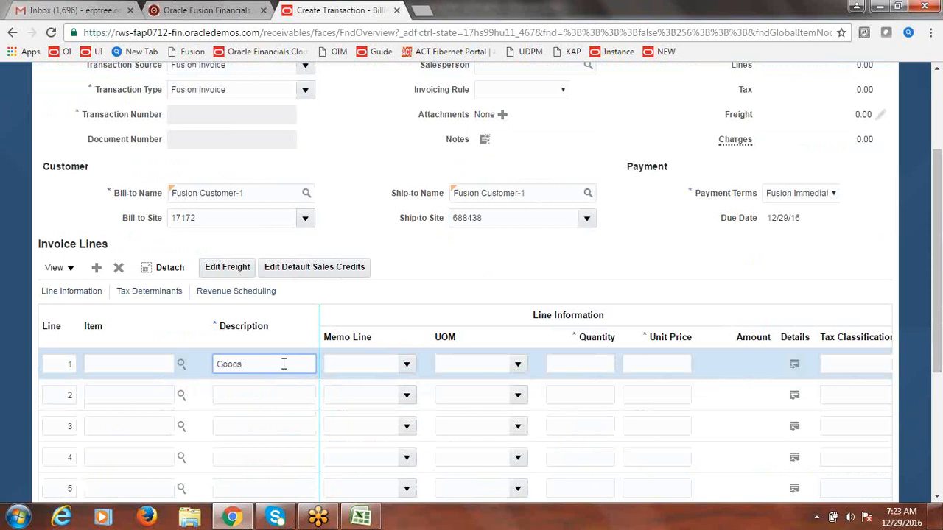
key("Tab")
left_click(594, 363)
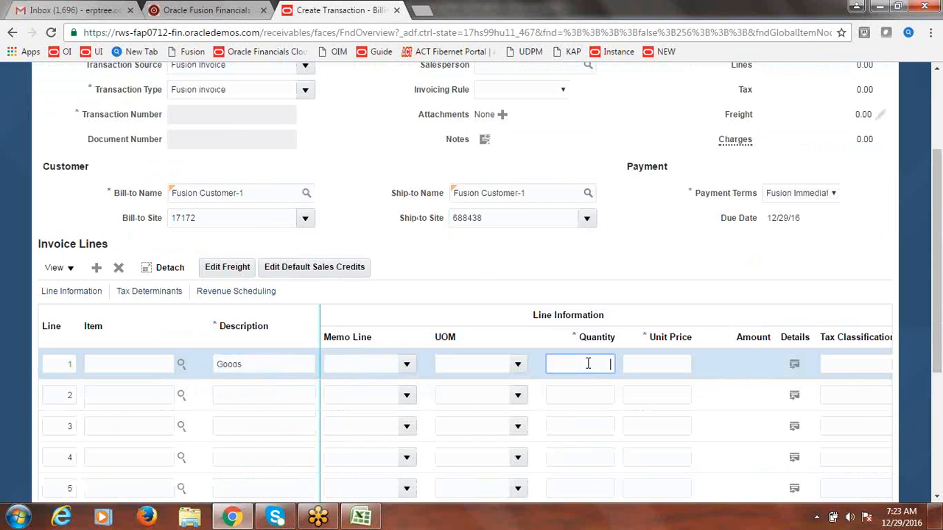
type("1")
left_click(657, 363)
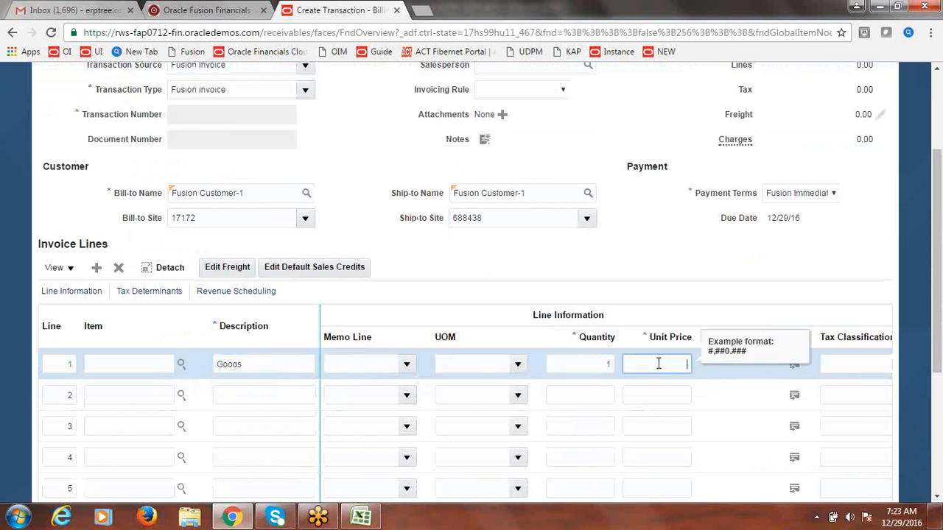
type("10000")
left_click(697, 258)
Step: Complete and review the invoice as Invoice 22, then cancel out of it
scroll(939, 293, "up", 3)
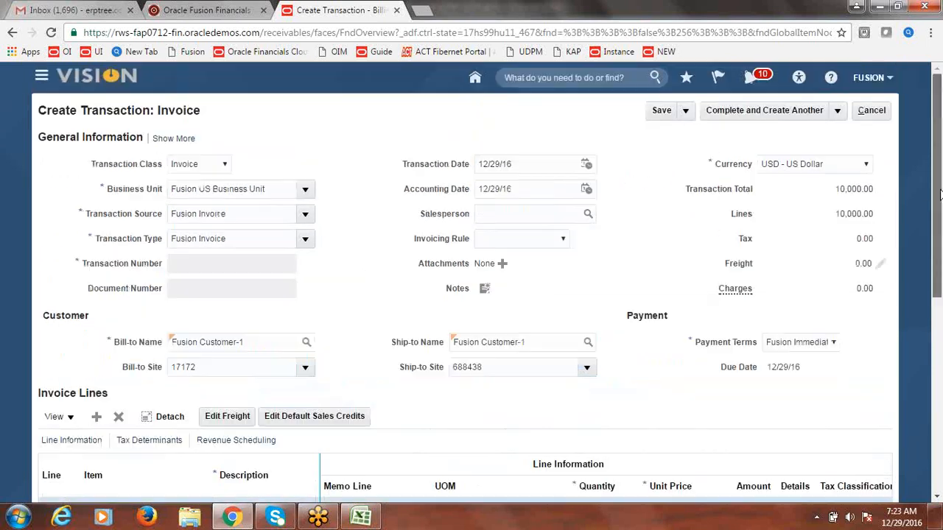
left_click(839, 112)
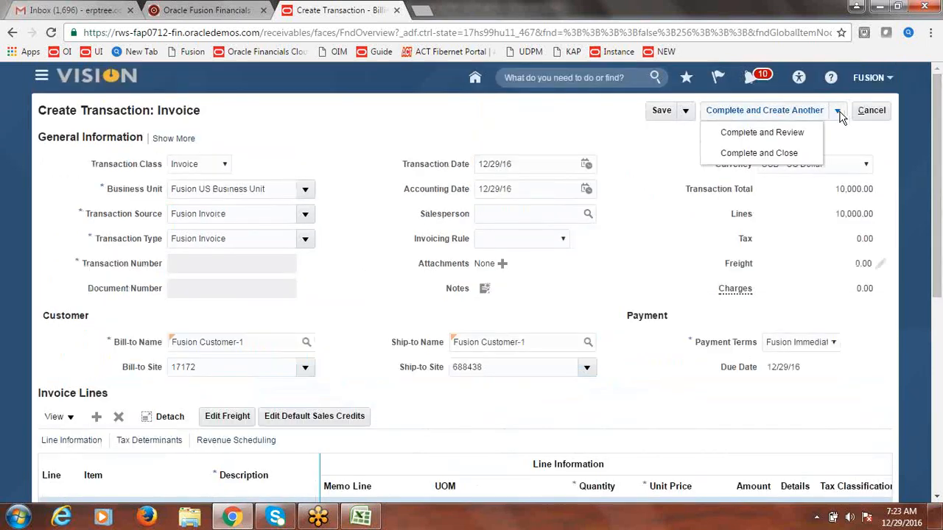
left_click(780, 132)
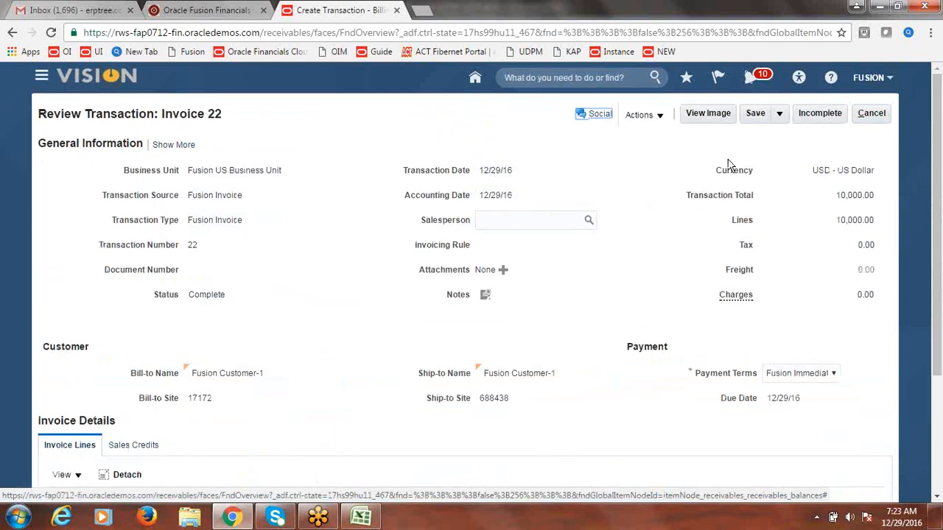
left_click(875, 115)
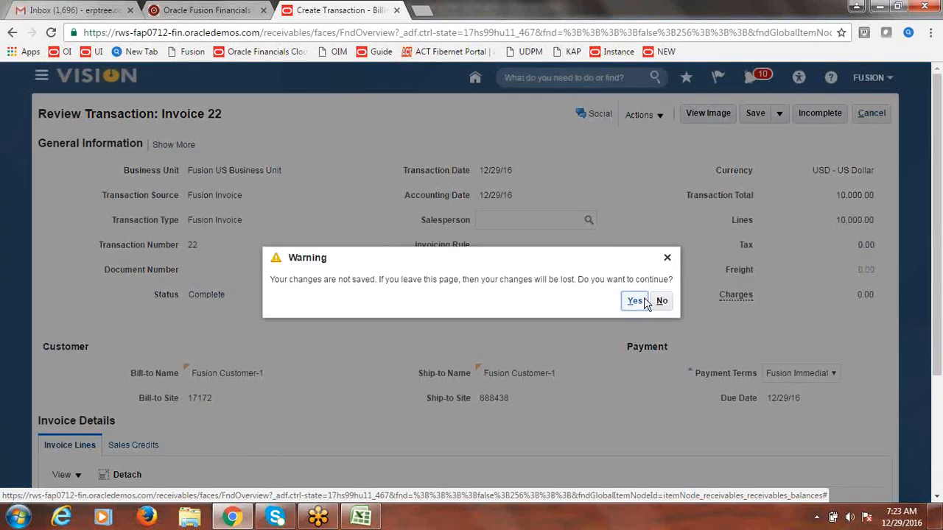
Step: Confirm leaving invoice 22, go to Accounts Receivable, and start a new receipt from Tasks
left_click(635, 303)
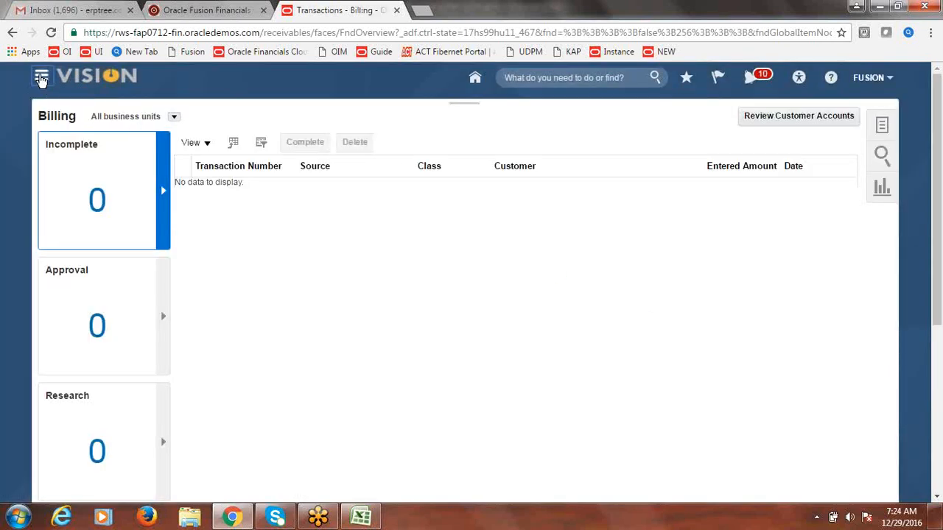
left_click(41, 77)
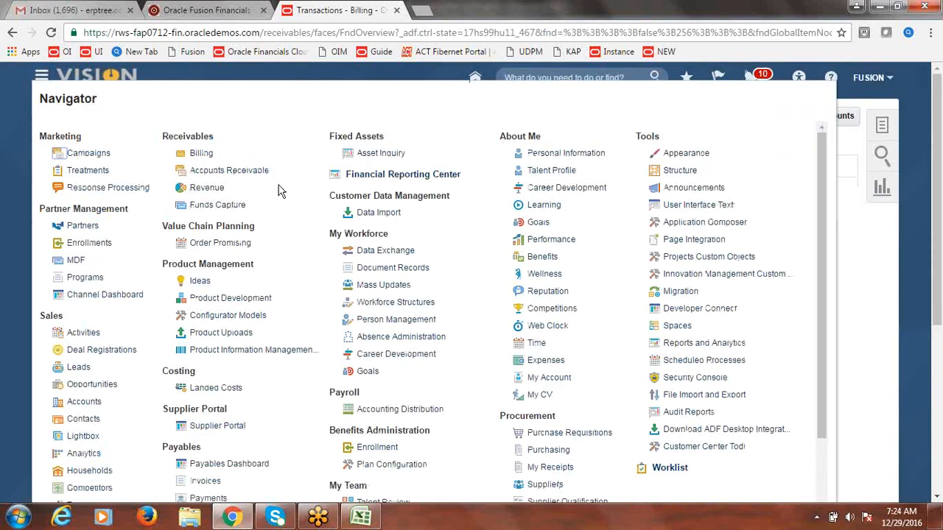
left_click(223, 172)
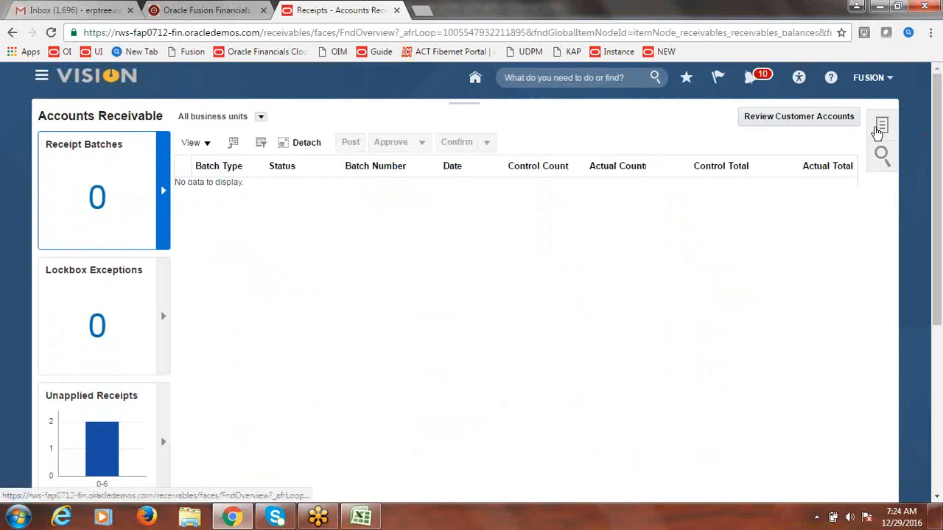
left_click(879, 128)
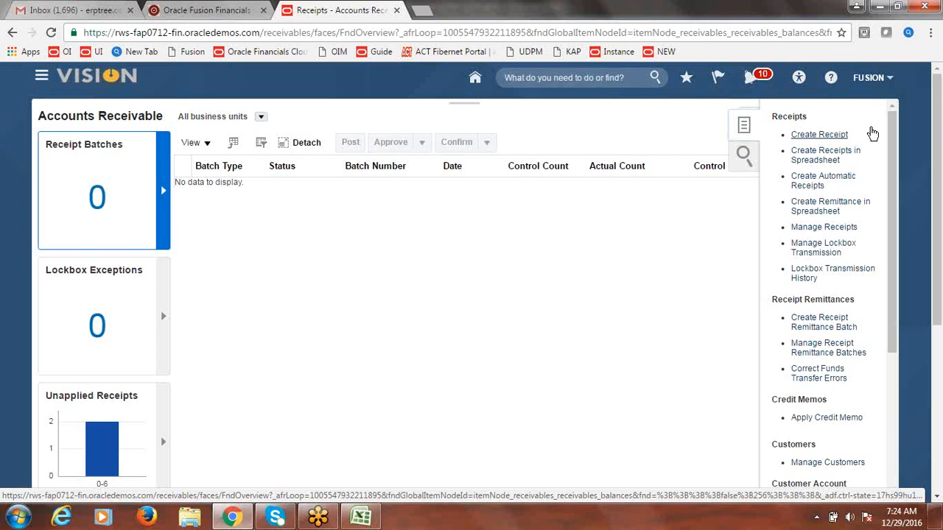
left_click(871, 132)
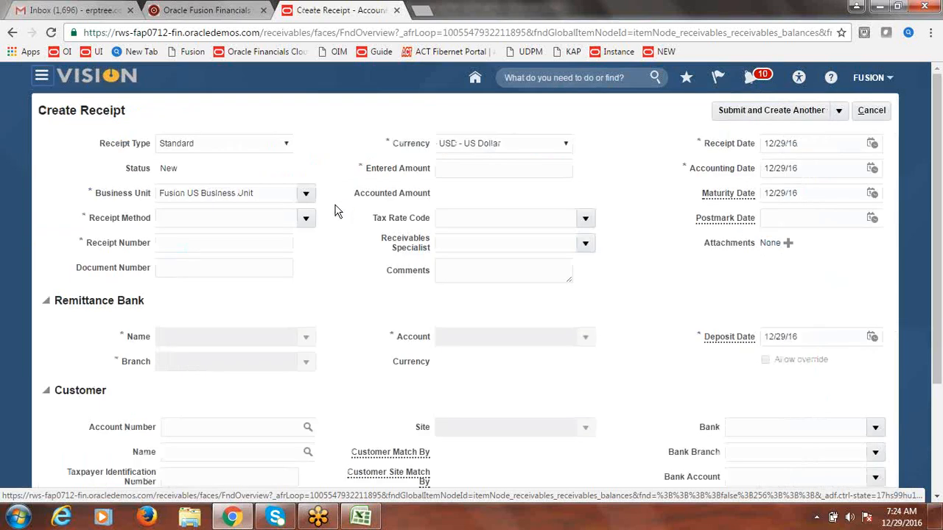
Step: Set the receipt method to Fusion Check, receipt number 6666, and amount 10,000
left_click(306, 218)
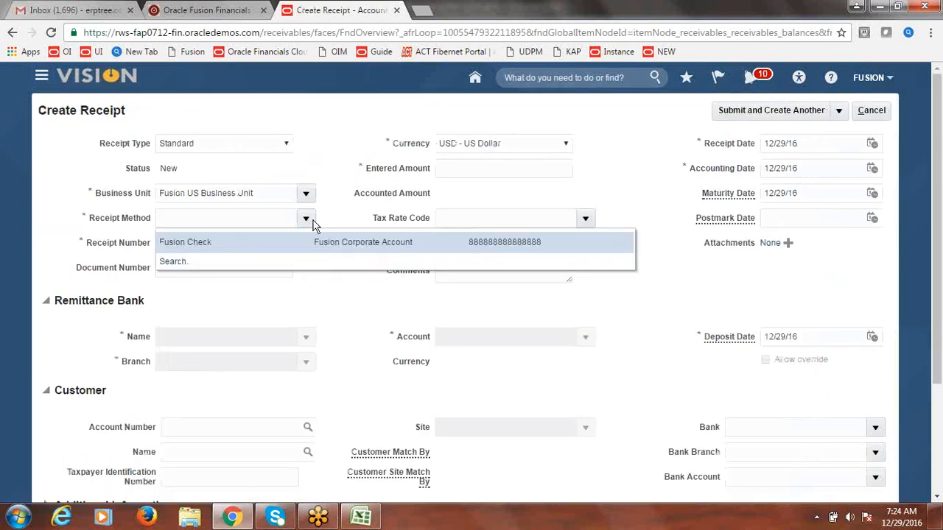
left_click(236, 242)
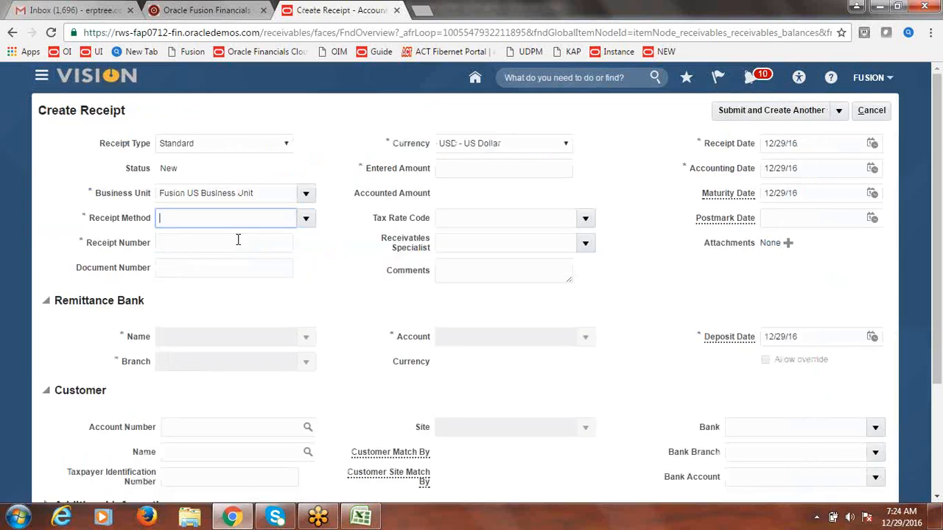
left_click(222, 244)
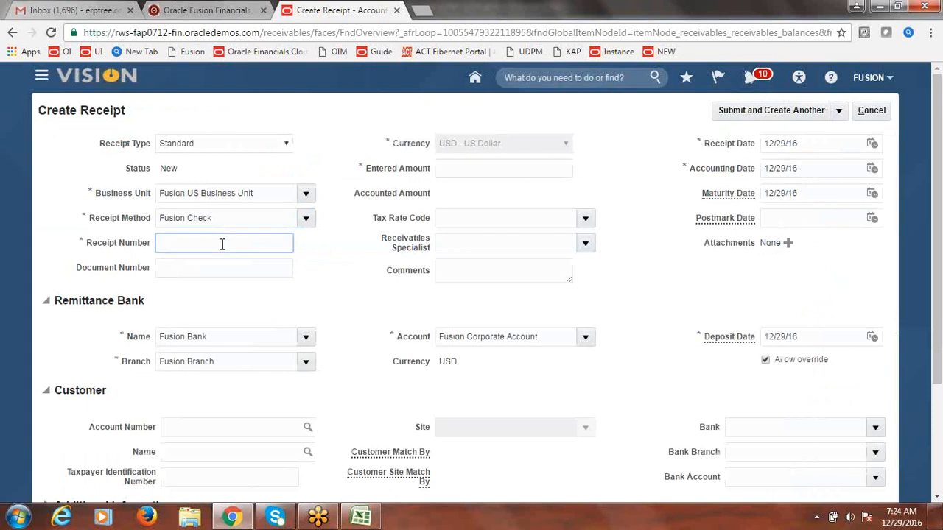
type("6666")
left_click(523, 162)
type("100")
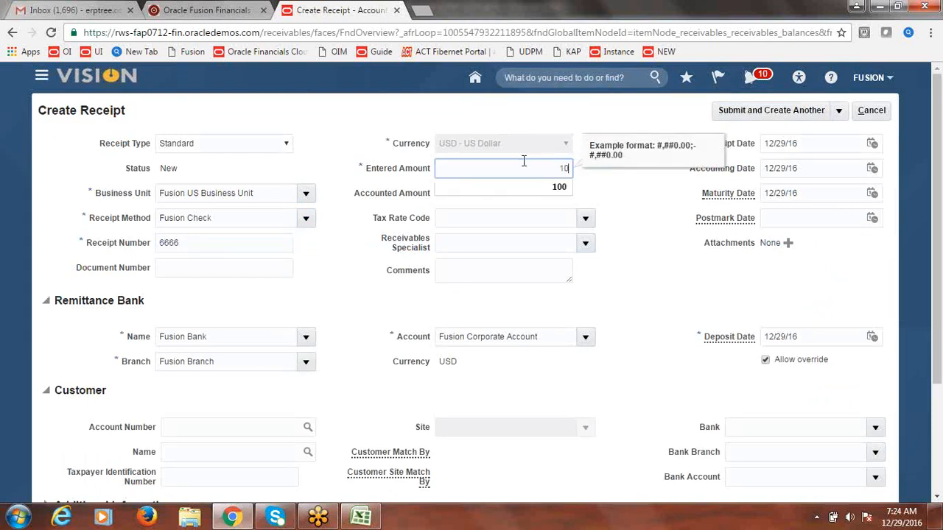
type("0000")
key("Tab")
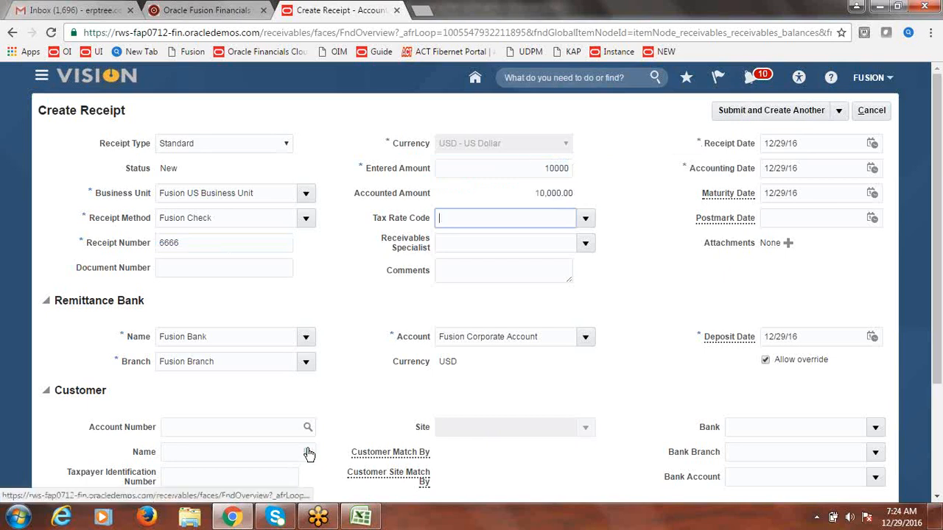
Step: Set customer Fusion Customer-1 with site 17172 and submit the receipt for manual application
left_click(260, 457)
type("C")
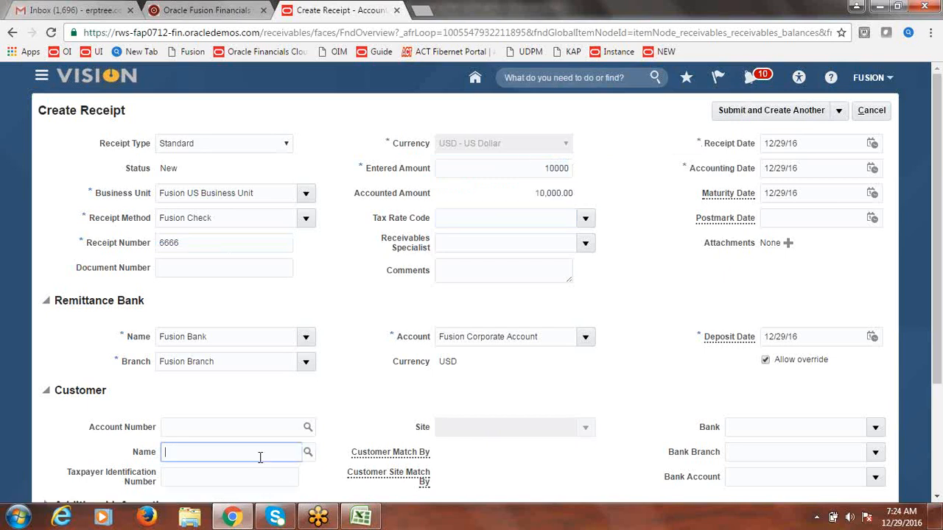
type("usion Cu")
key("Tab")
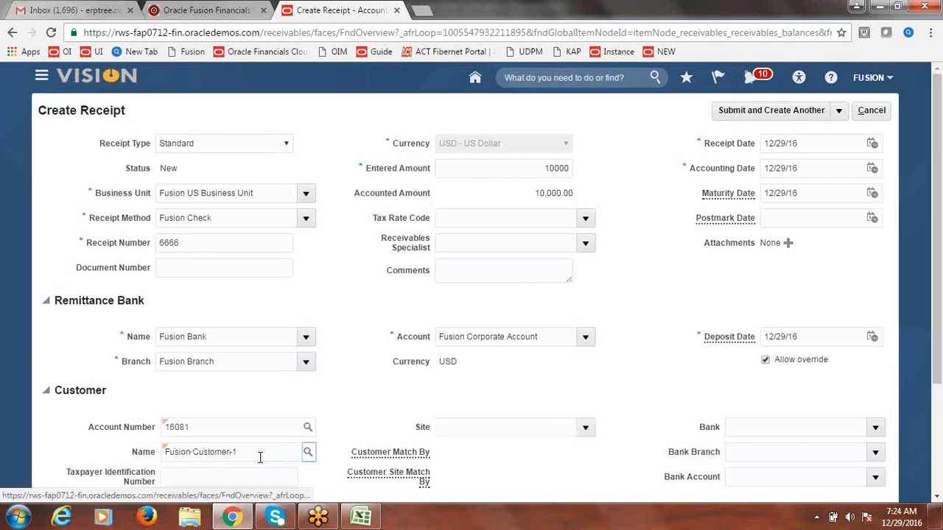
left_click(585, 428)
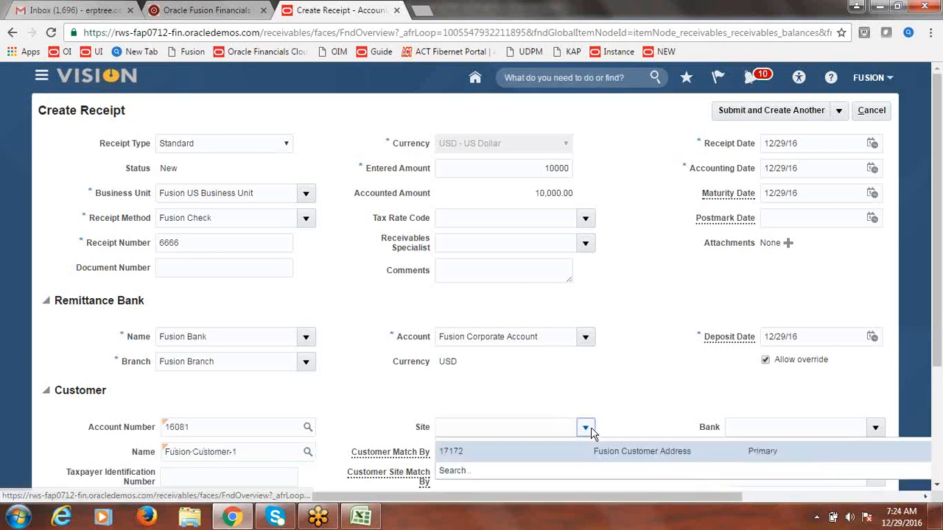
left_click(507, 450)
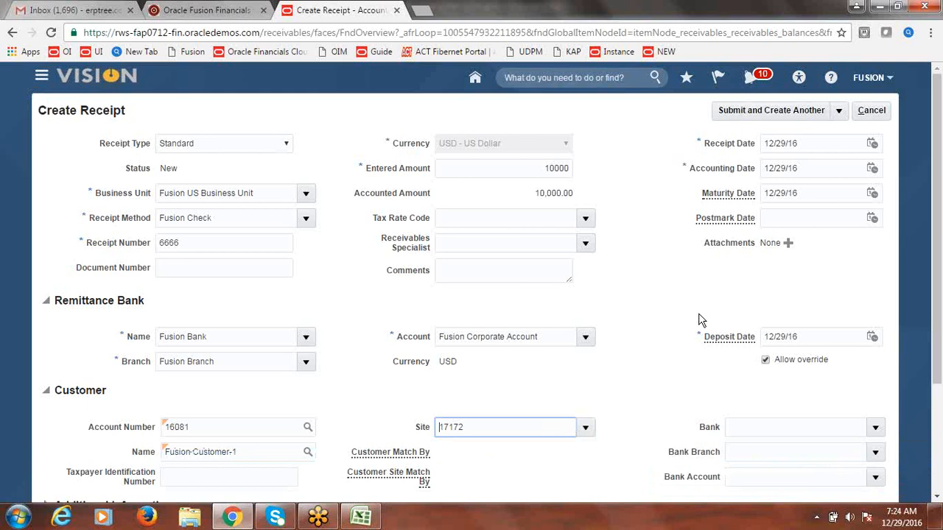
left_click(840, 111)
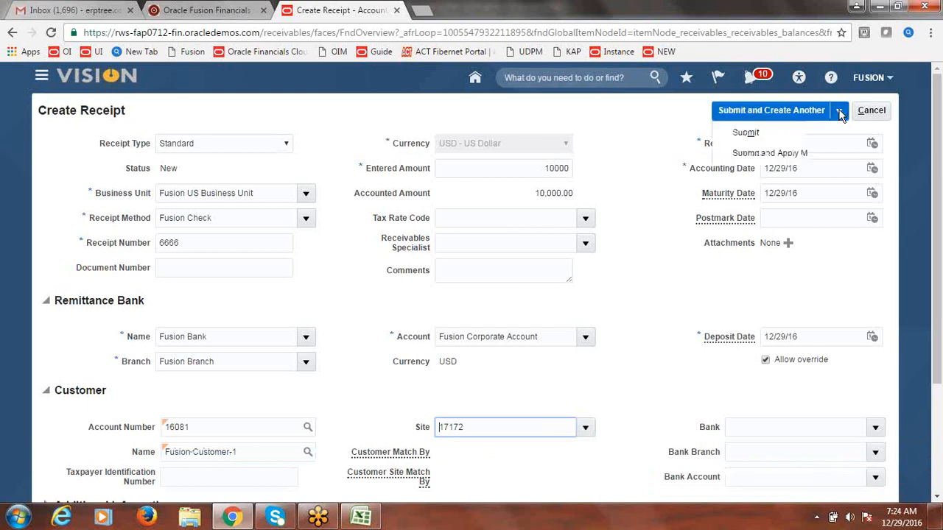
left_click(804, 152)
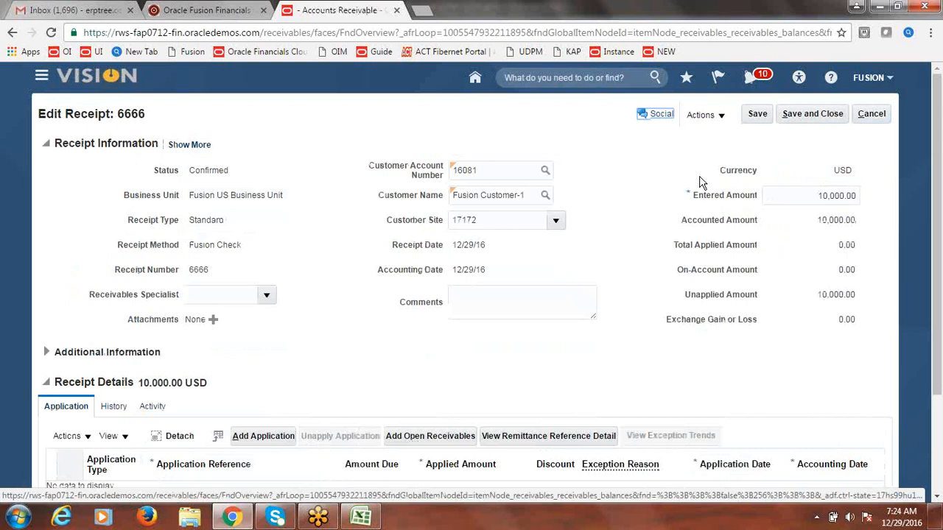
Step: Apply receipt 6666's full 10,000.00 to open transaction 22, then save and close the receipt
left_click_drag(939, 161, 941, 189)
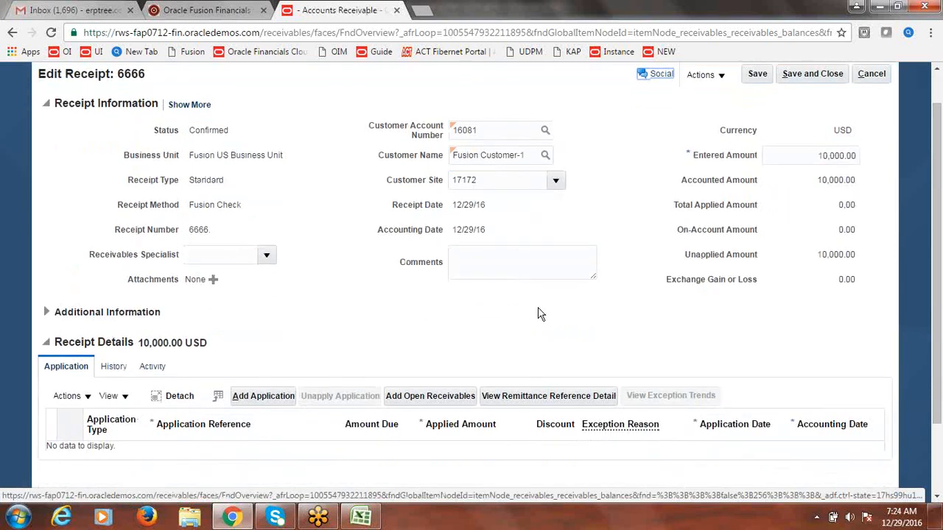
left_click(433, 398)
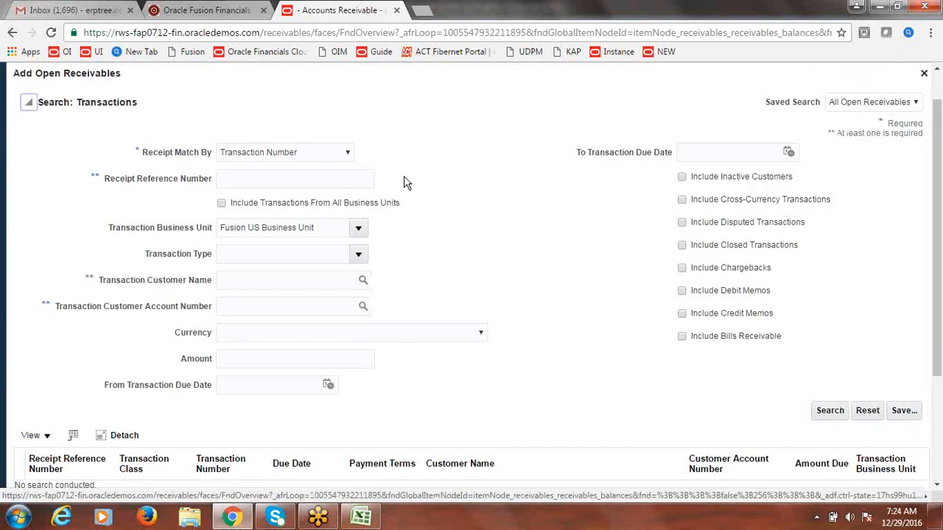
left_click(328, 176)
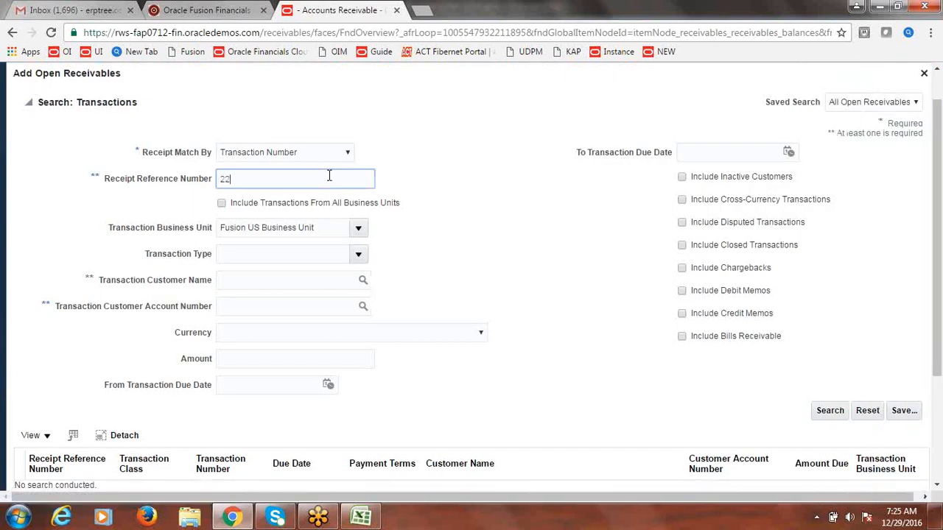
type("22")
left_click(830, 410)
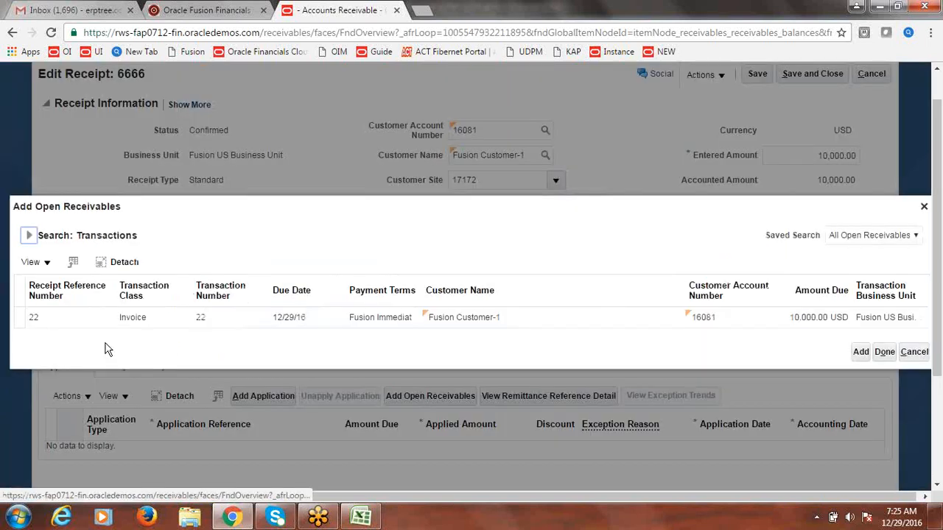
left_click(31, 328)
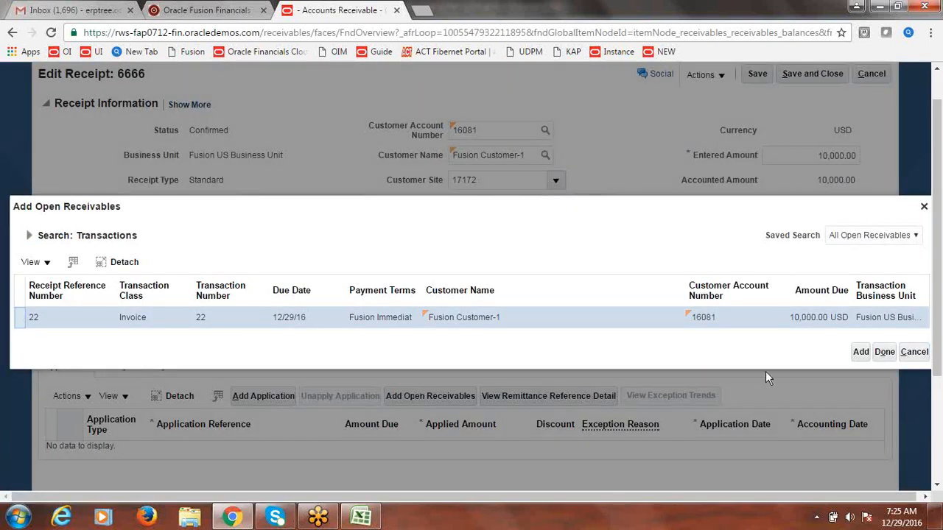
left_click(861, 352)
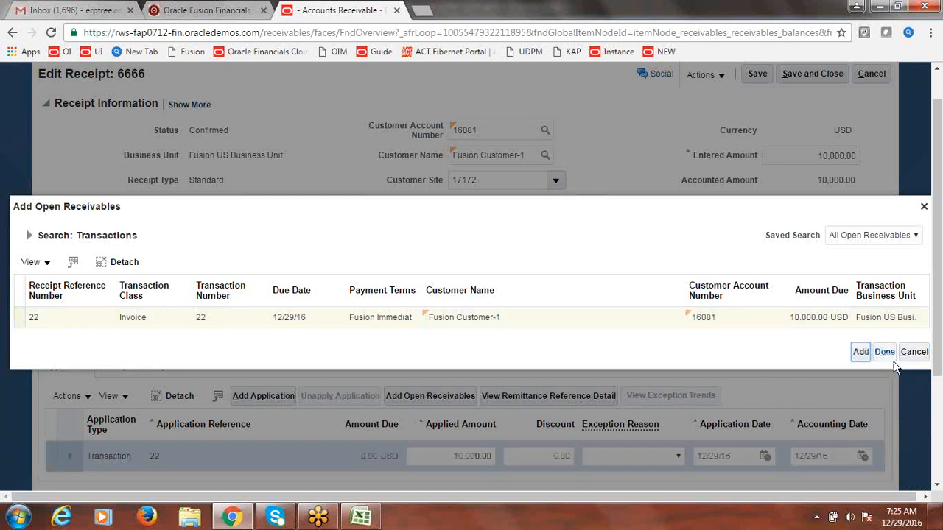
left_click(885, 352)
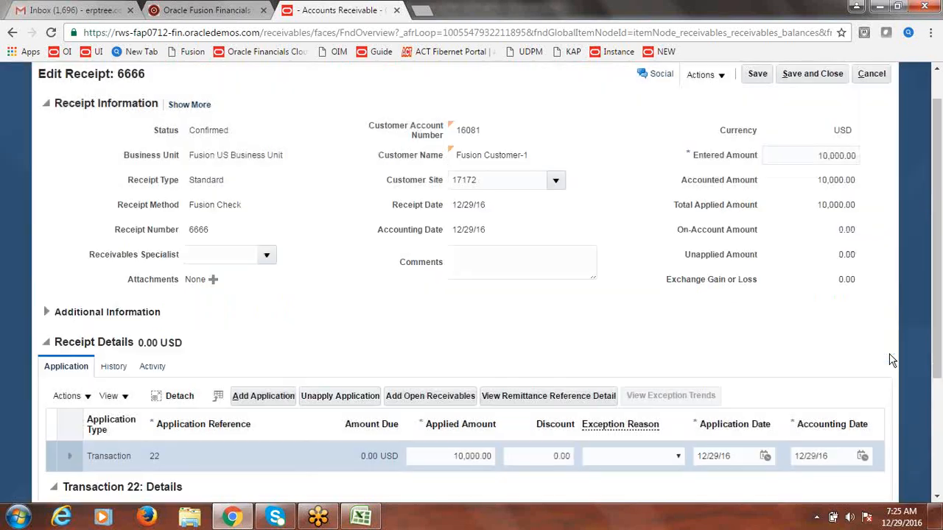
scroll(934, 196, "up", 1)
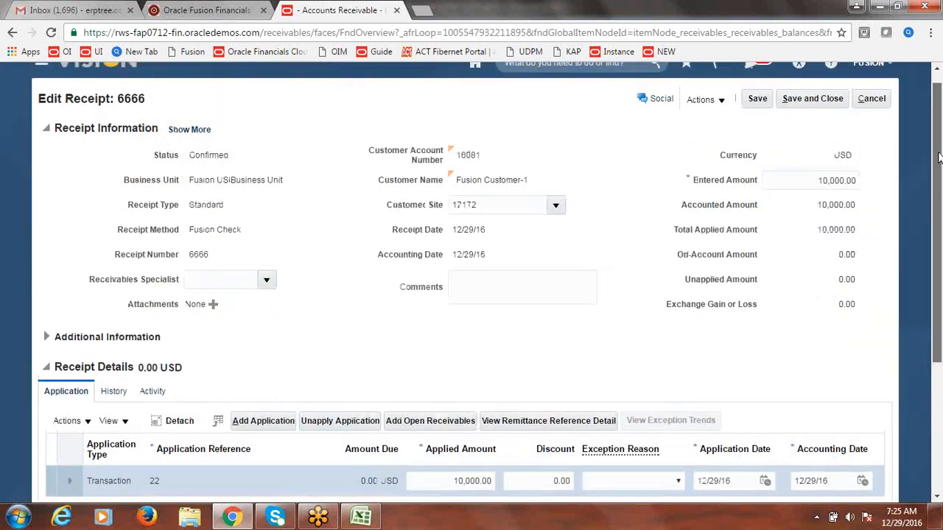
left_click(817, 115)
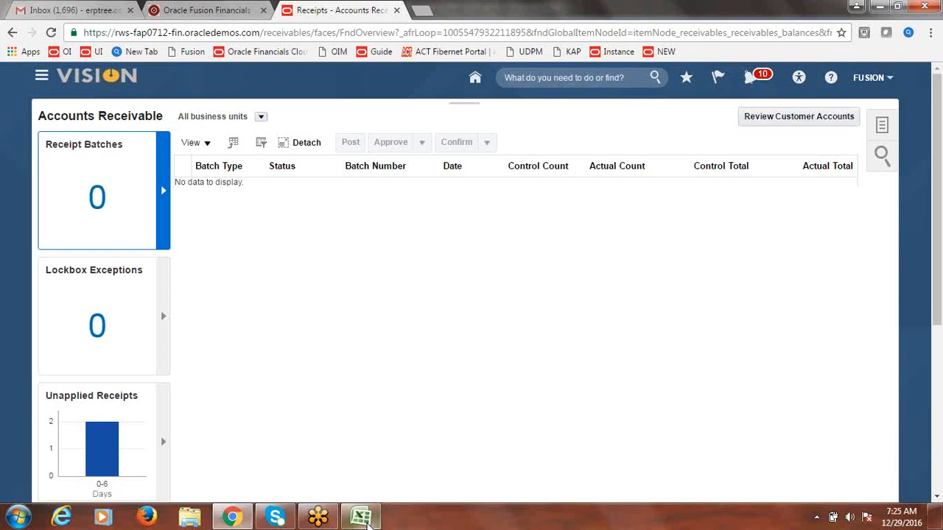
Step: Review the Excel notes' create-receipt-and-reverse and remit-check-to-bank steps, then return to Oracle
left_click(368, 519)
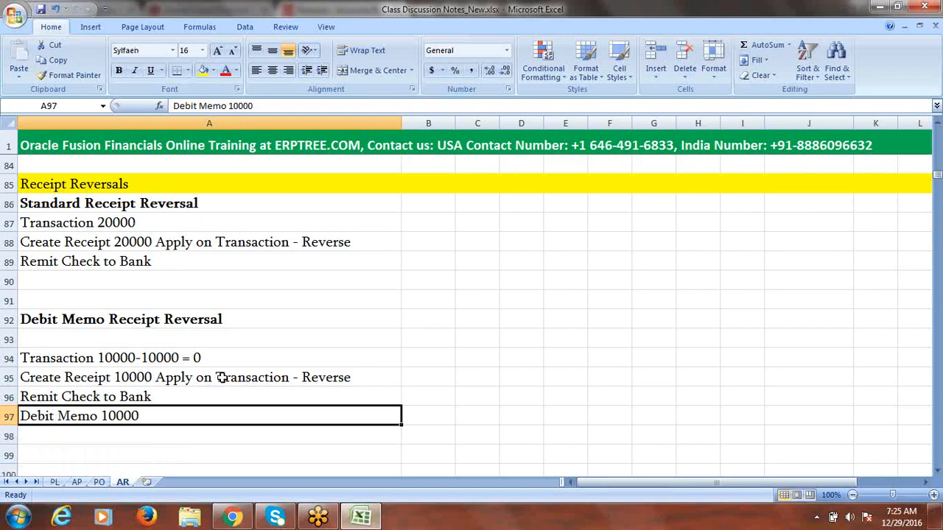
left_click(220, 378)
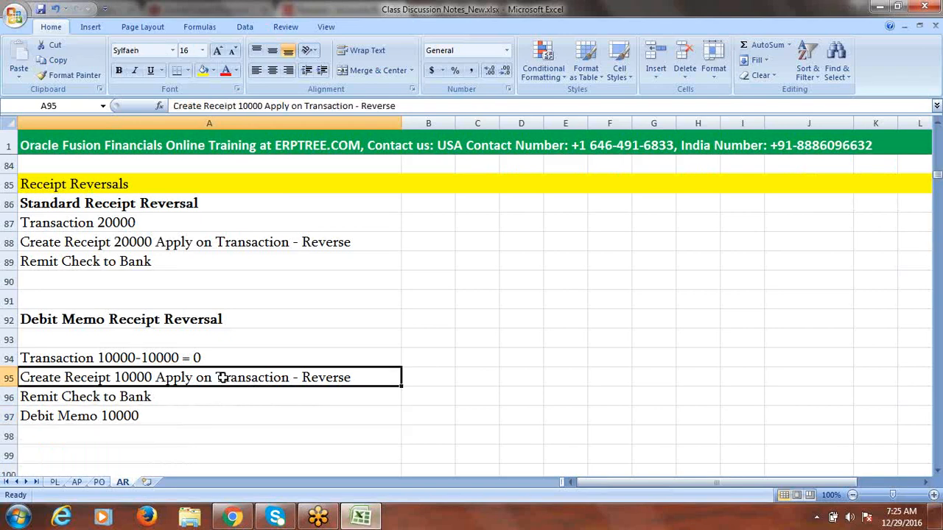
left_click(184, 398)
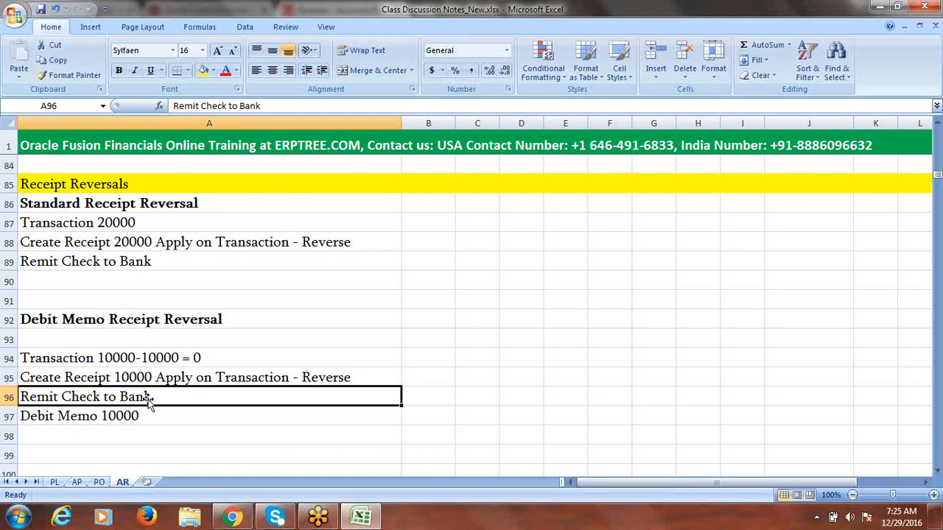
left_click(311, 377)
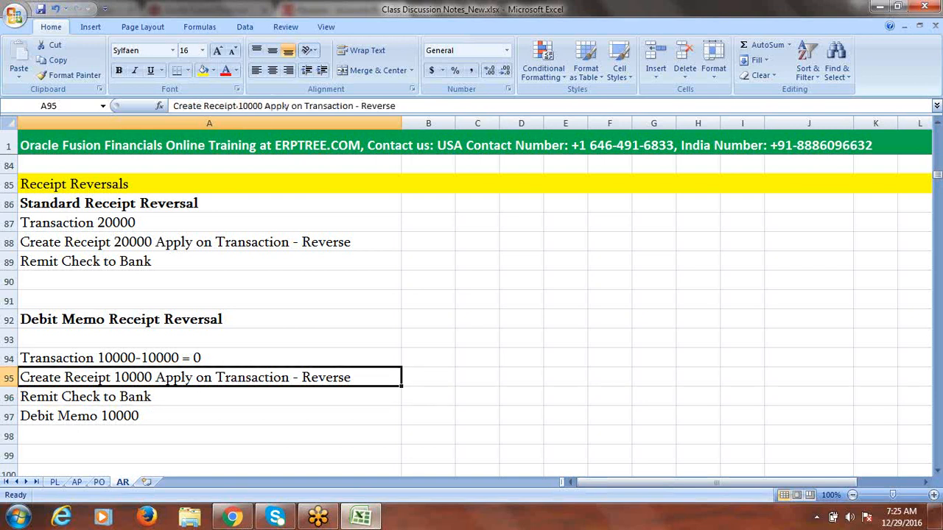
left_click(233, 517)
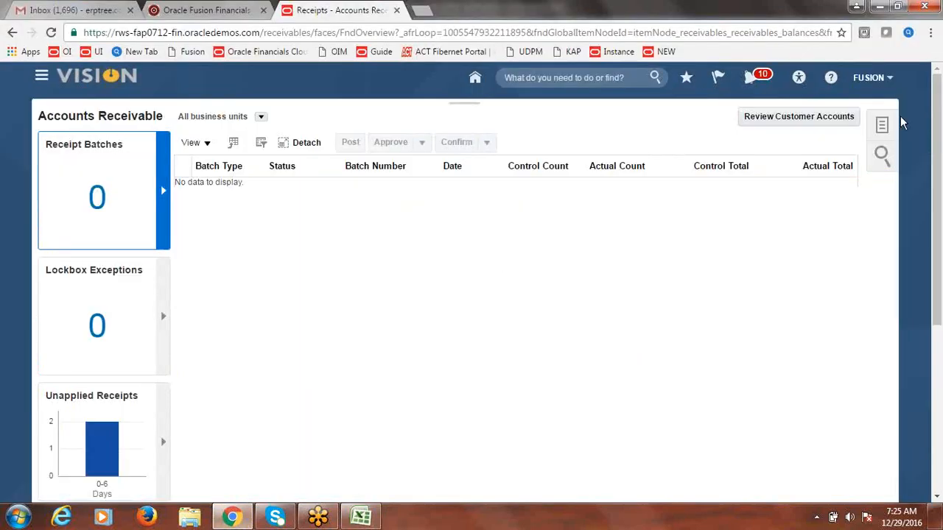
Step: Search Manage Receipts for receipt 6666 in Fusion US Business Unit
left_click(884, 126)
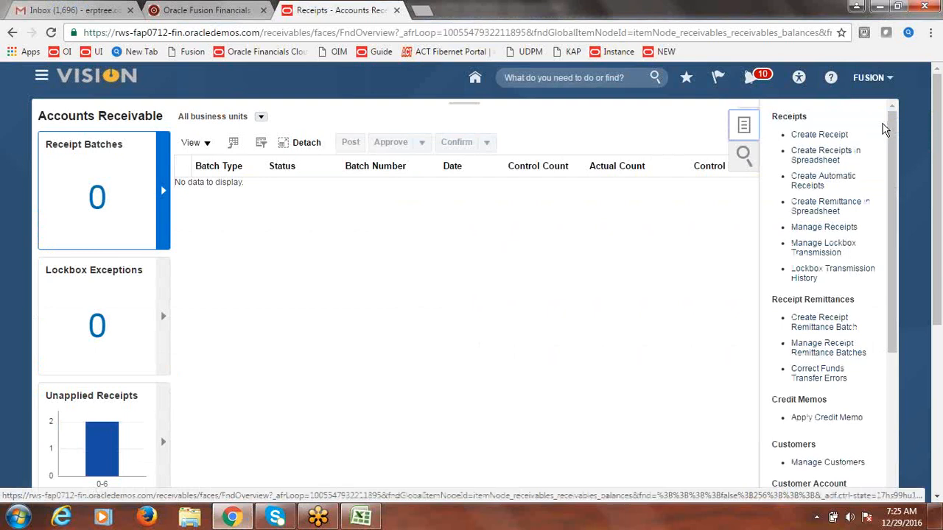
left_click(833, 231)
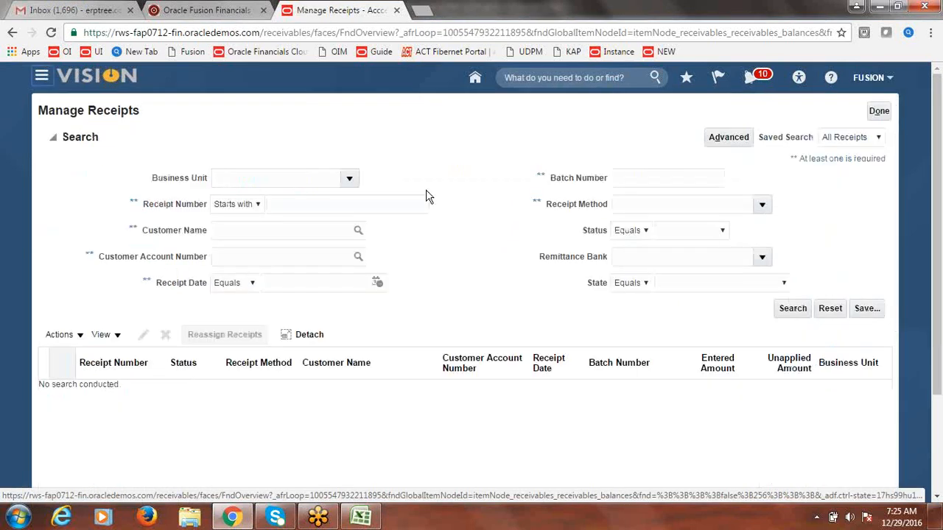
left_click(349, 181)
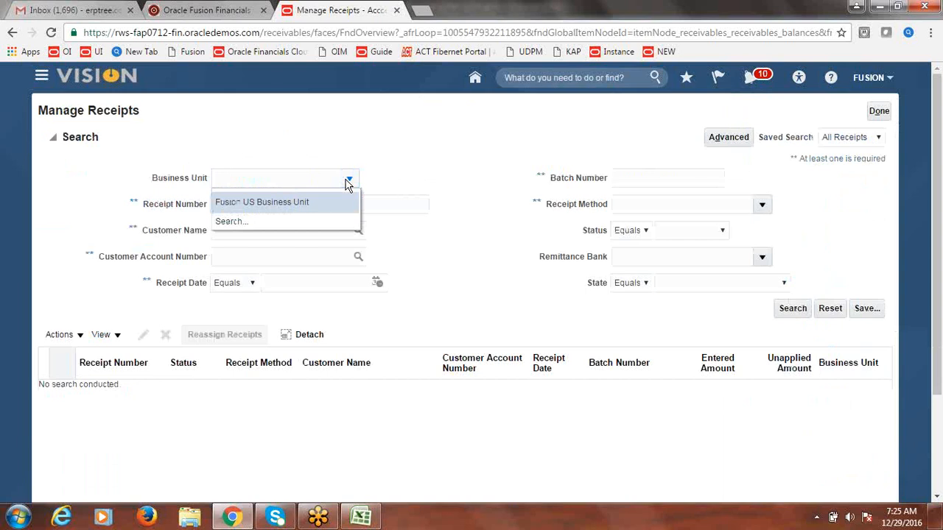
left_click(312, 203)
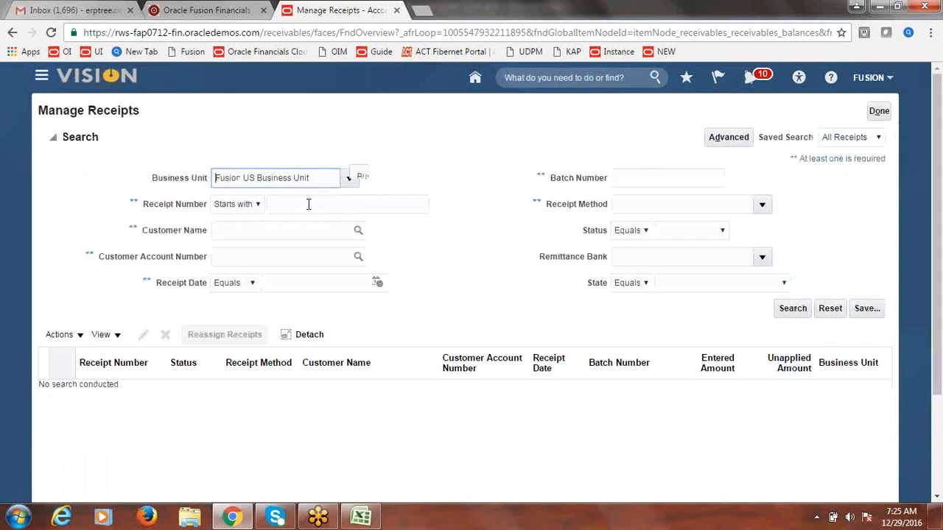
left_click(309, 204)
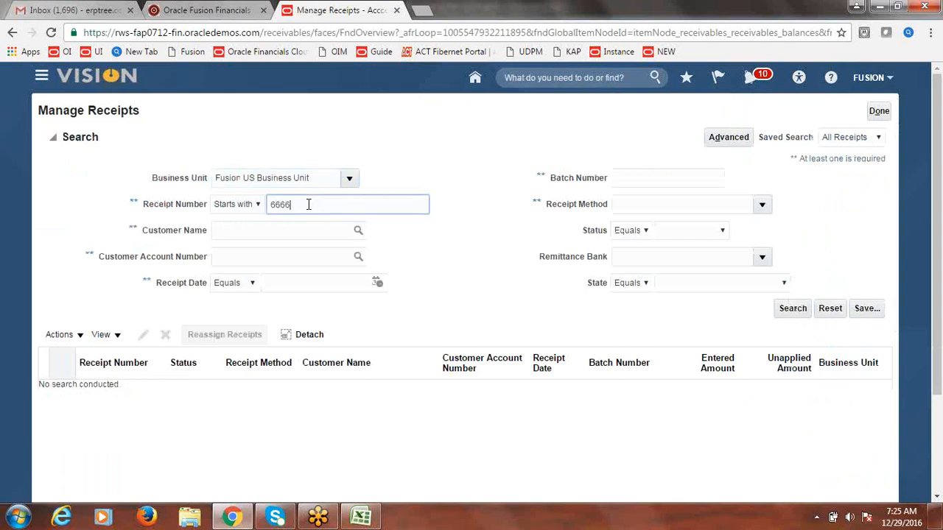
left_click(798, 308)
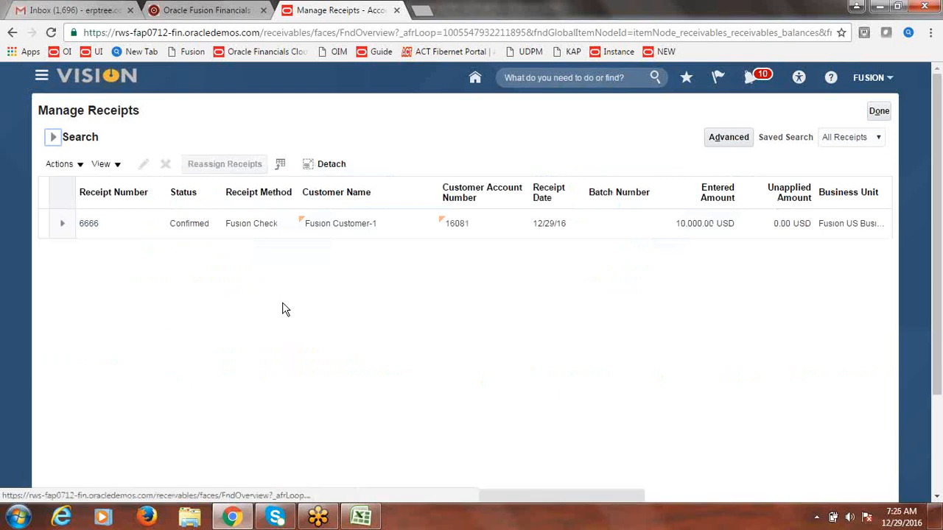
Step: Select receipt 6666 and choose Reverse from its Actions menu
left_click(41, 225)
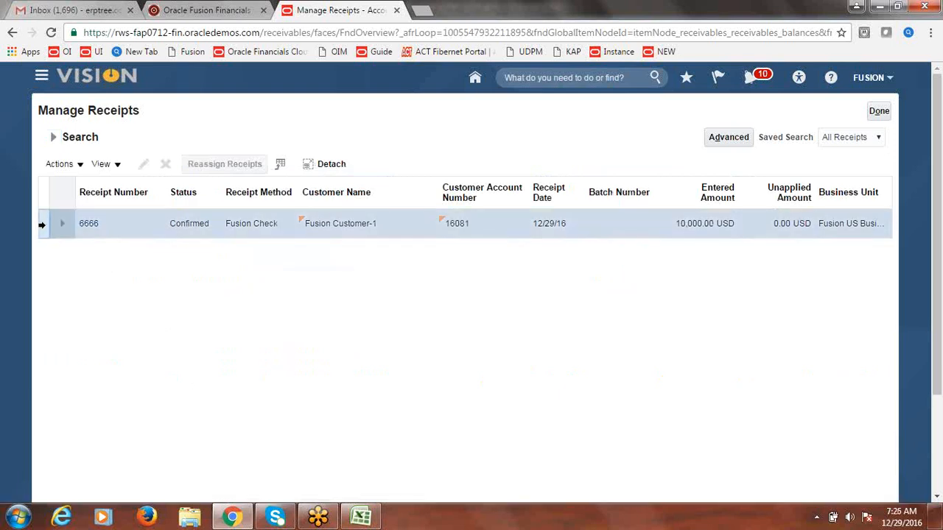
left_click(81, 168)
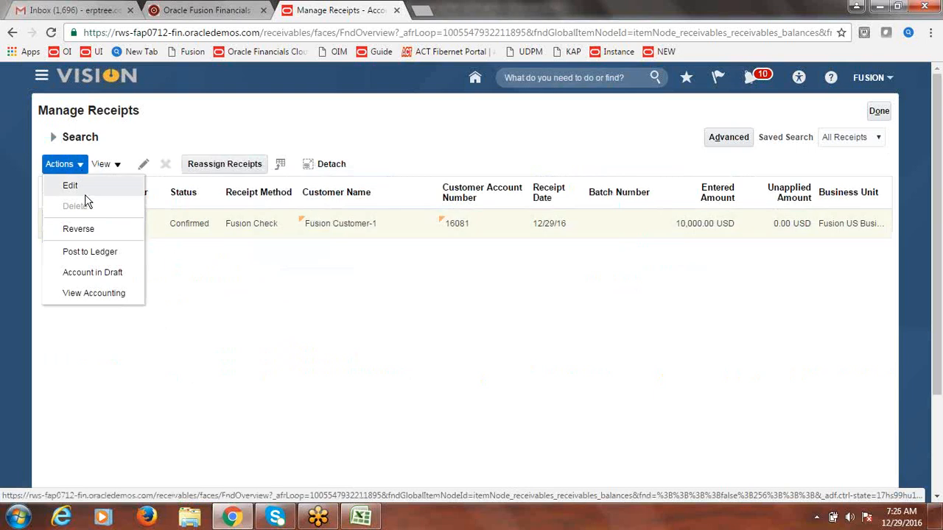
left_click(81, 230)
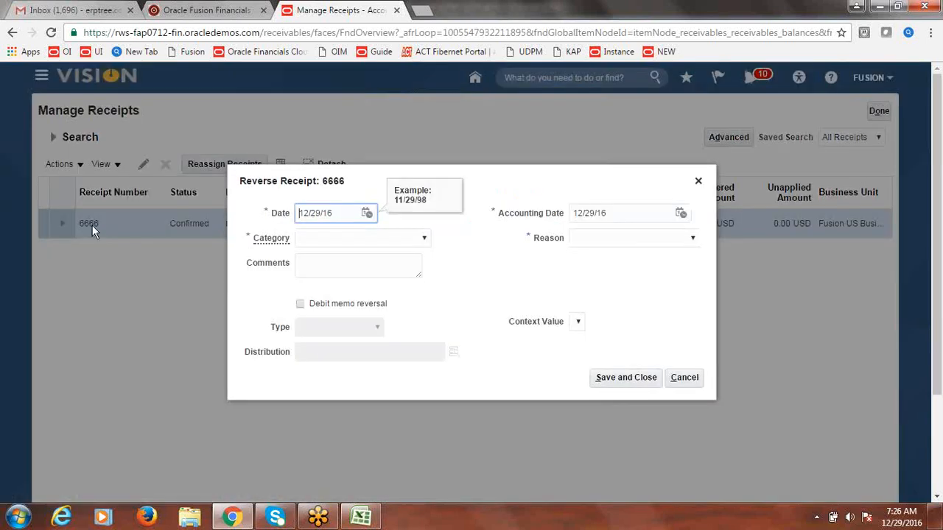
Step: Set category and reason to Nonsufficient funds, tick Debit memo reversal, and choose Fusion Debit Memo type
left_click(424, 239)
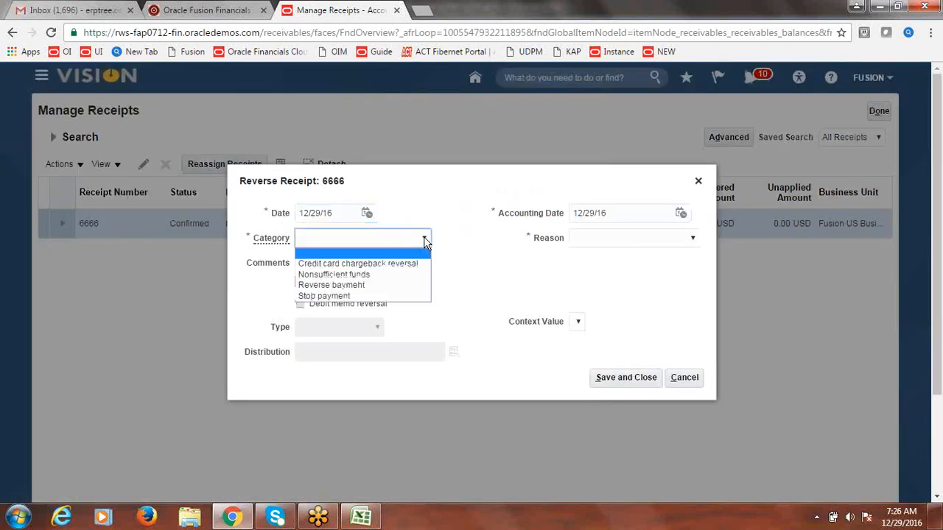
left_click(381, 274)
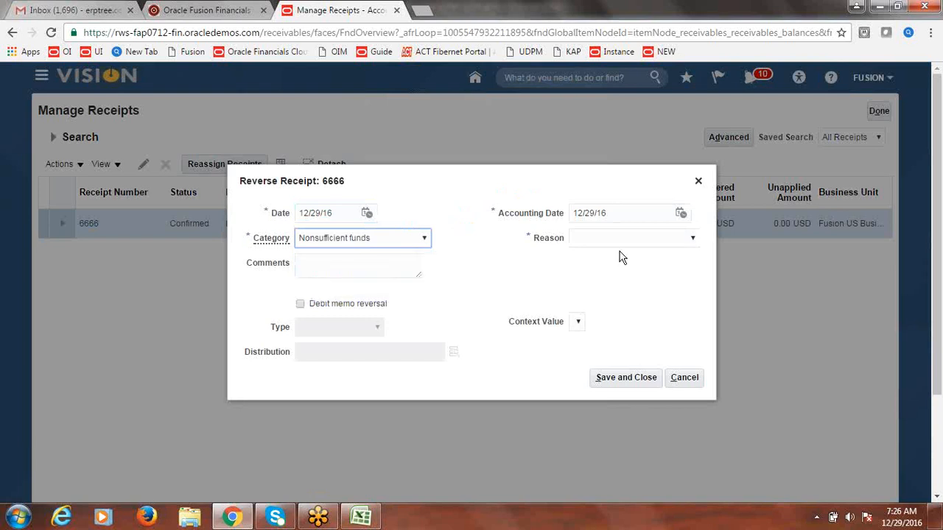
left_click(691, 238)
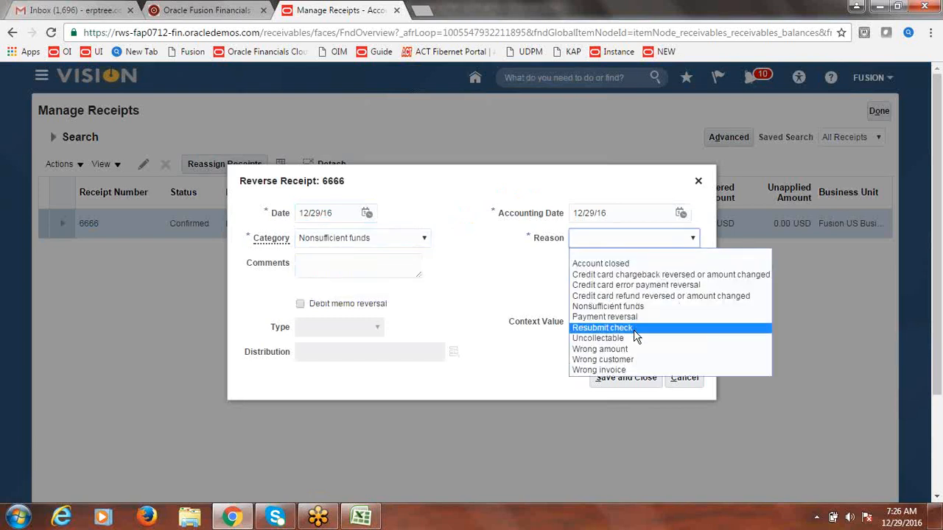
left_click(641, 307)
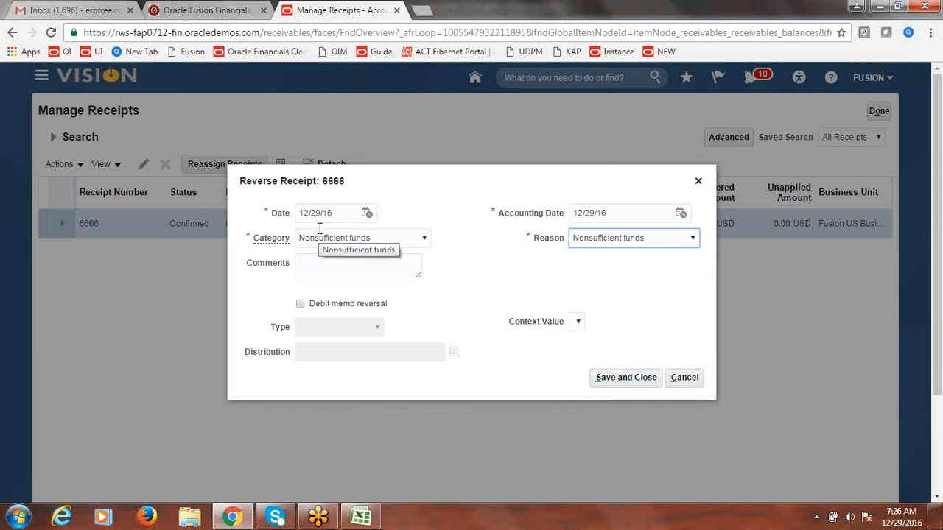
left_click(299, 306)
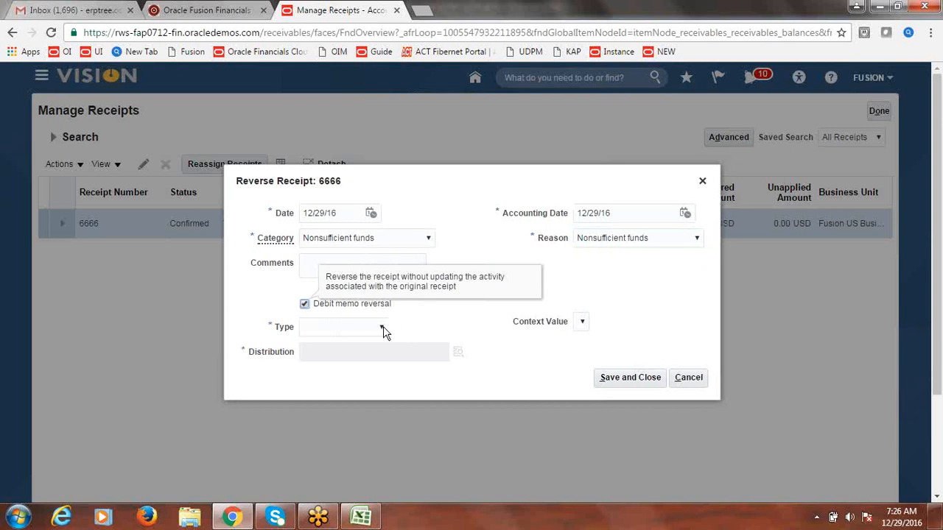
left_click(382, 327)
left_click(373, 352)
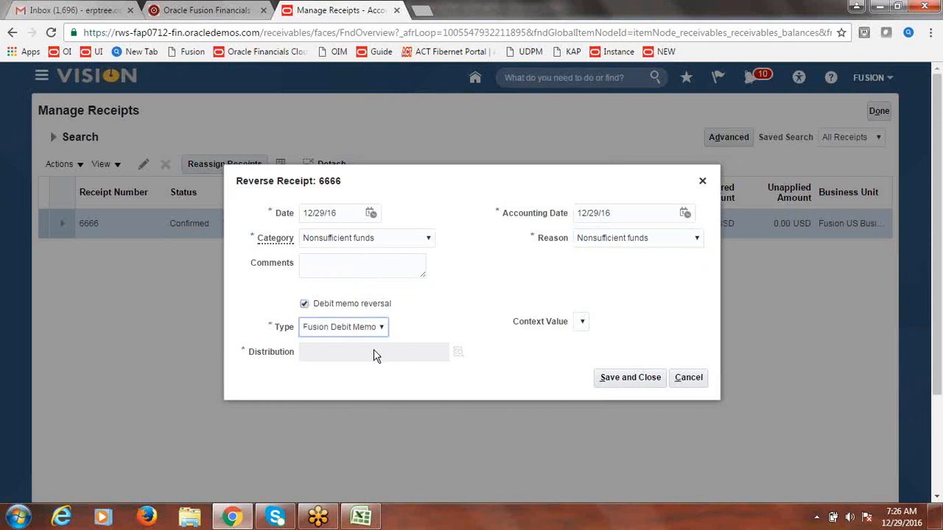
Step: Set the distribution account's company to 1000 and department to 1000 Finance
left_click(457, 353)
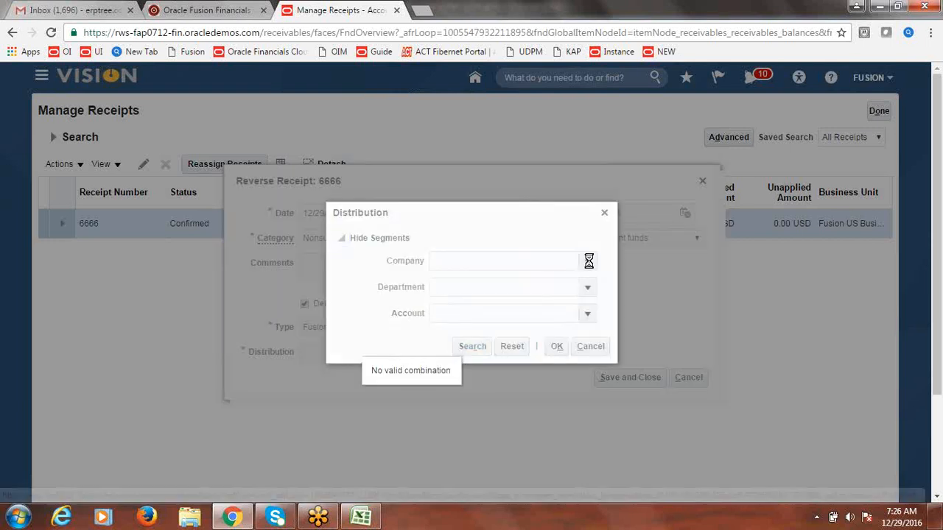
left_click(589, 265)
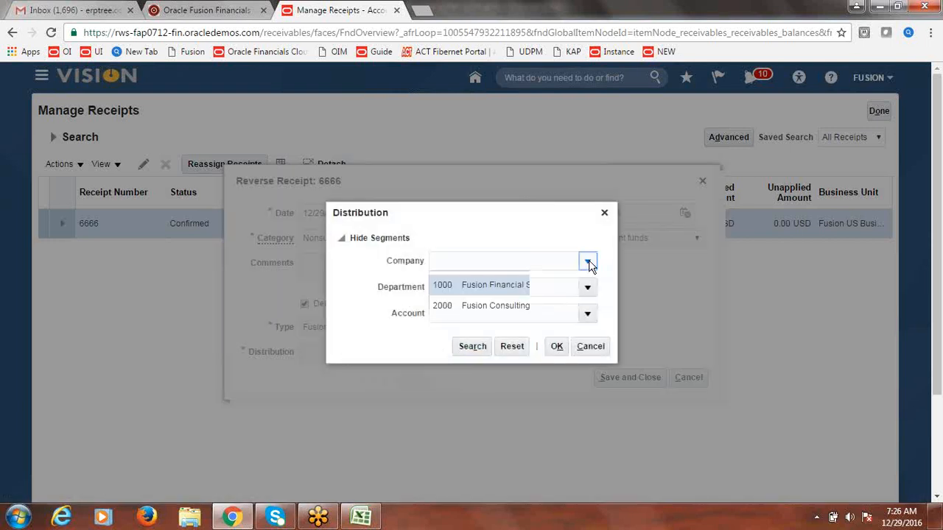
left_click(557, 283)
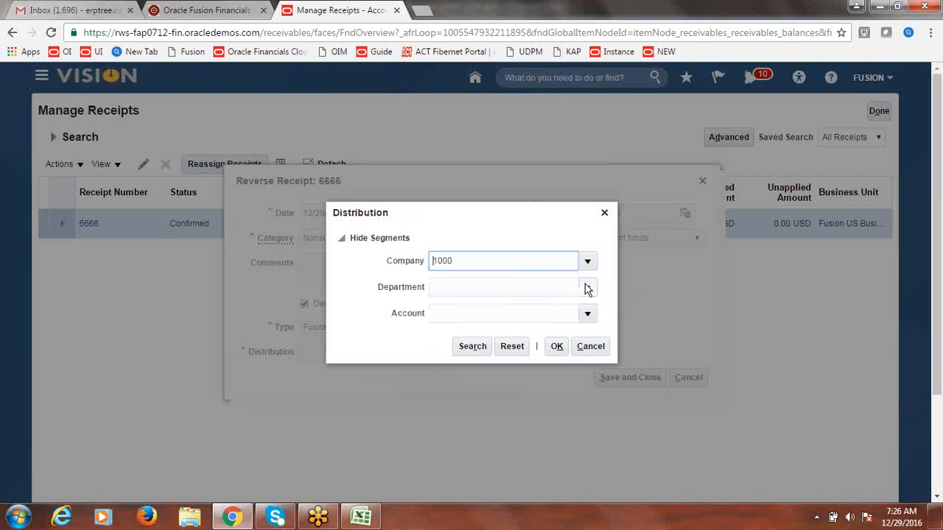
left_click(587, 289)
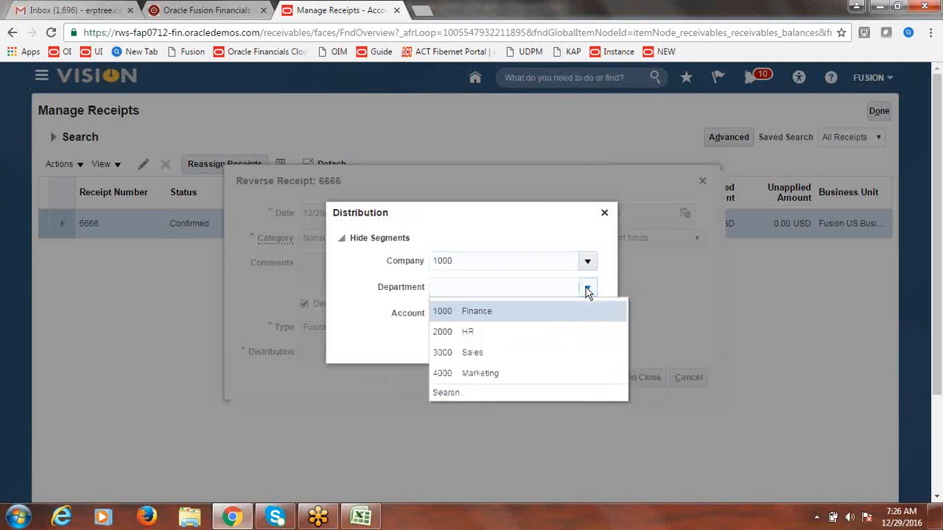
left_click(494, 312)
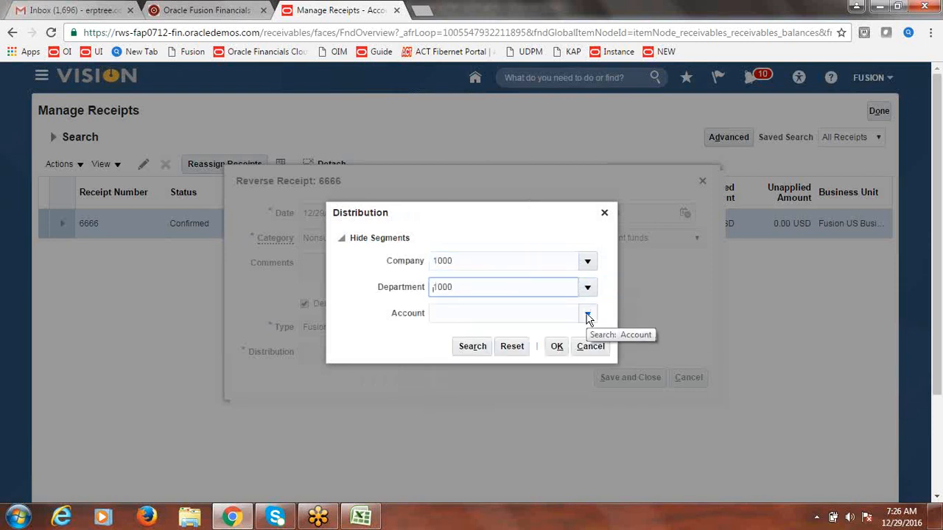
Step: Set the account to 12101 Accounts Receivable, then save the reversal and dismiss the confirmation
left_click(588, 315)
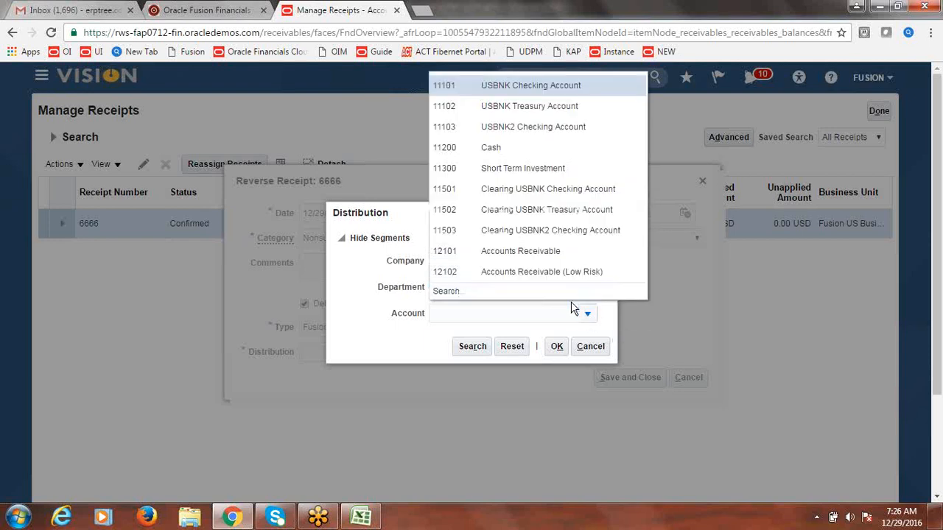
left_click(447, 291)
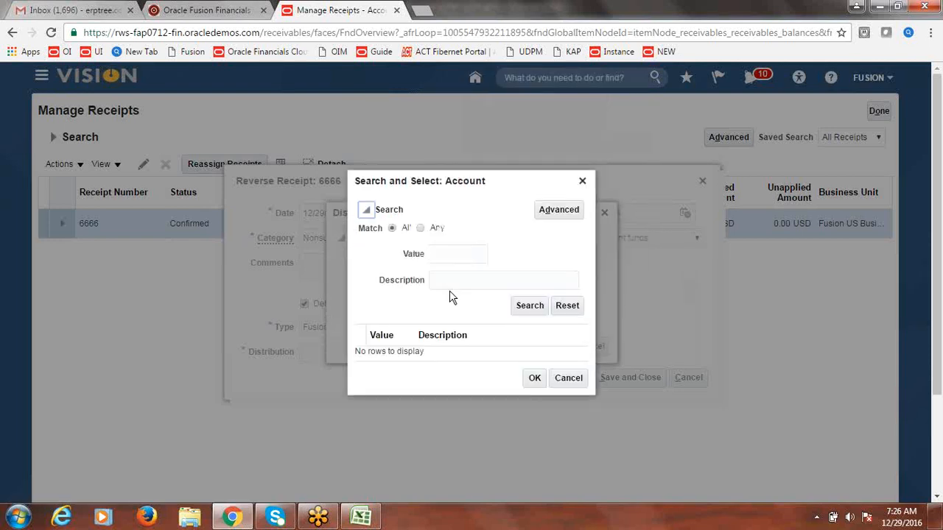
left_click(582, 181)
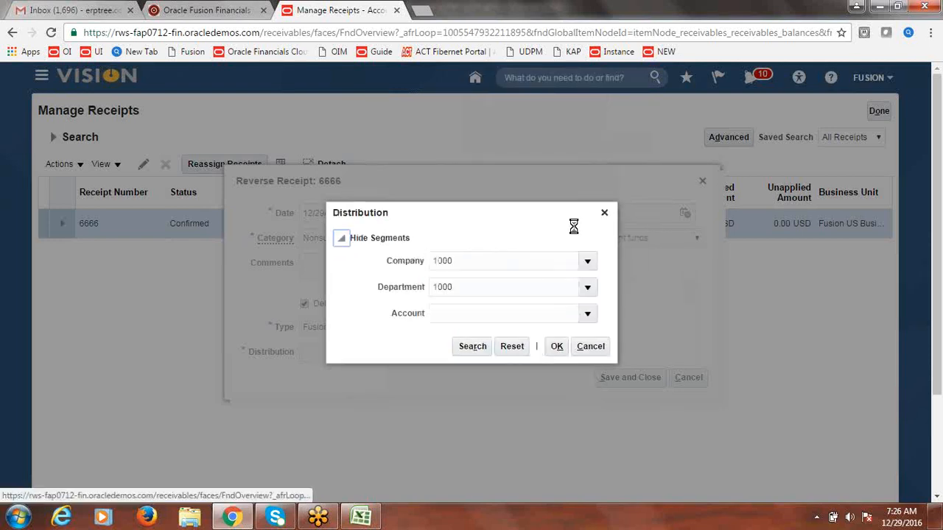
left_click(588, 315)
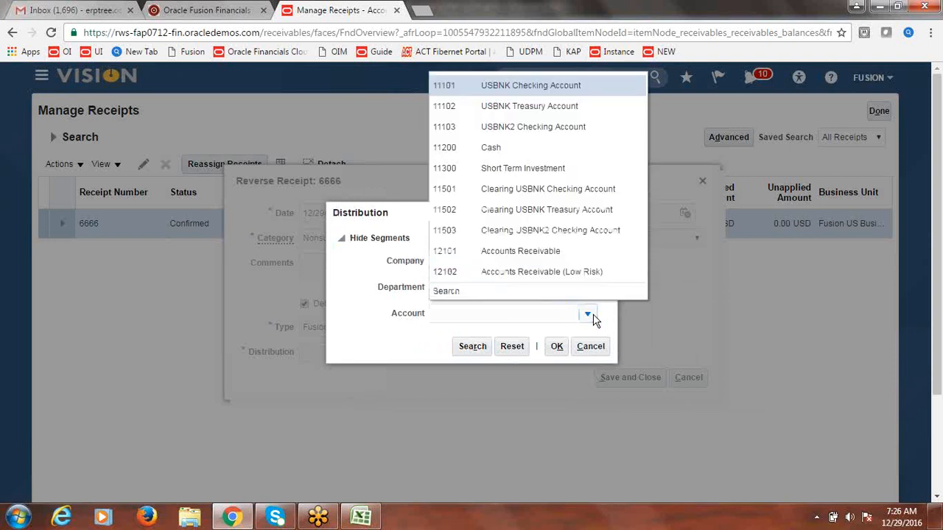
left_click(541, 252)
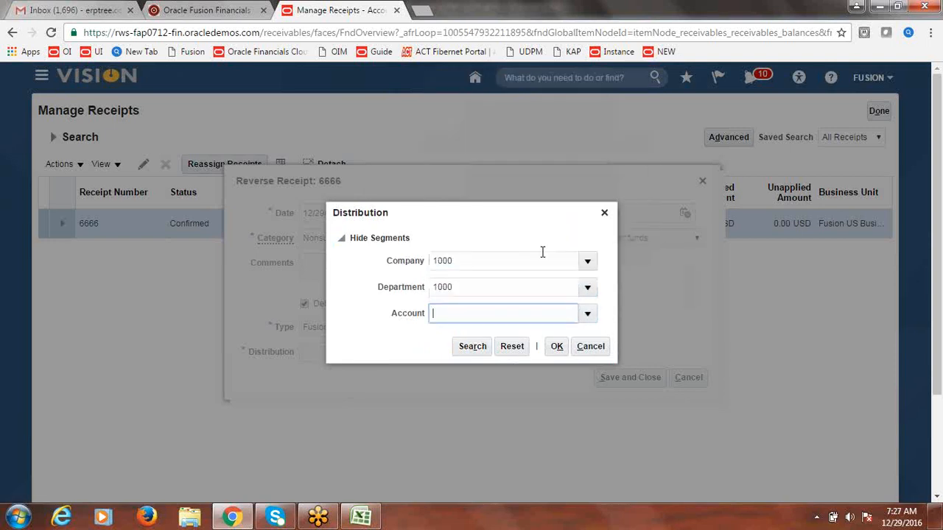
left_click(419, 351)
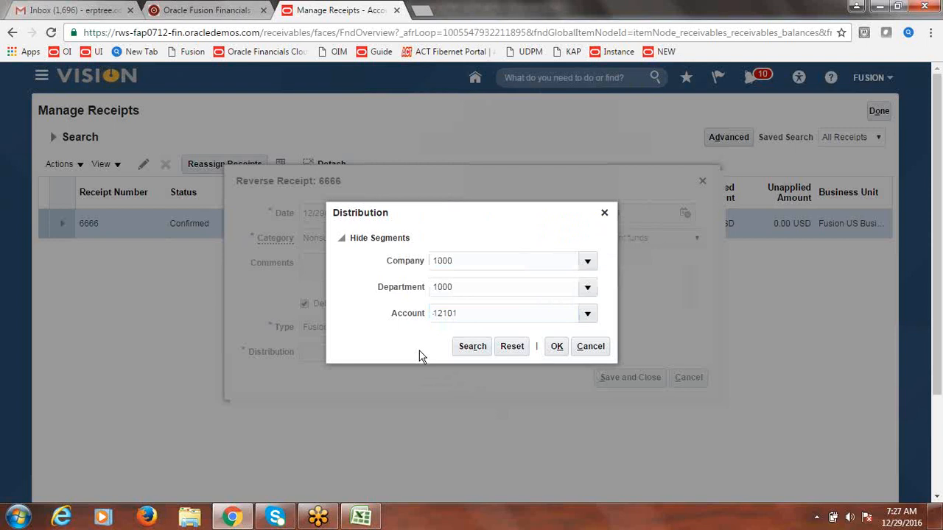
left_click(558, 348)
left_click(509, 275)
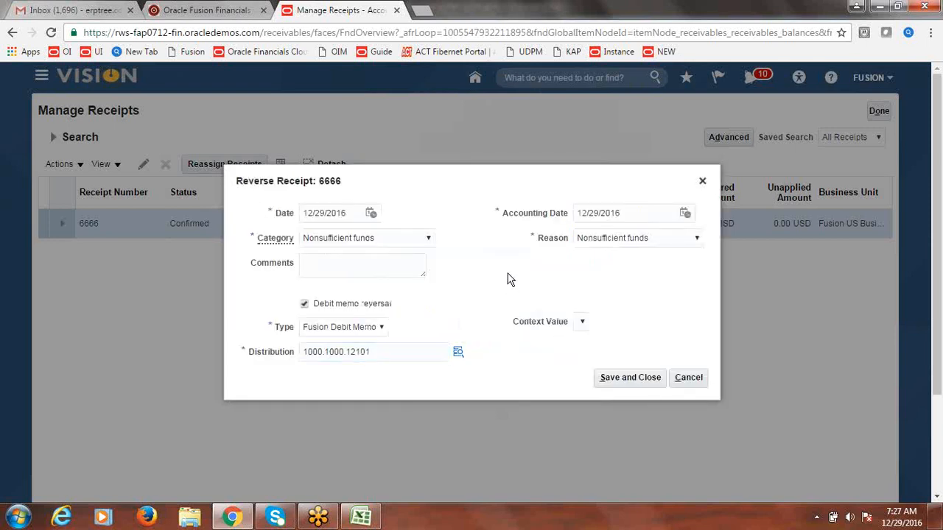
left_click(635, 380)
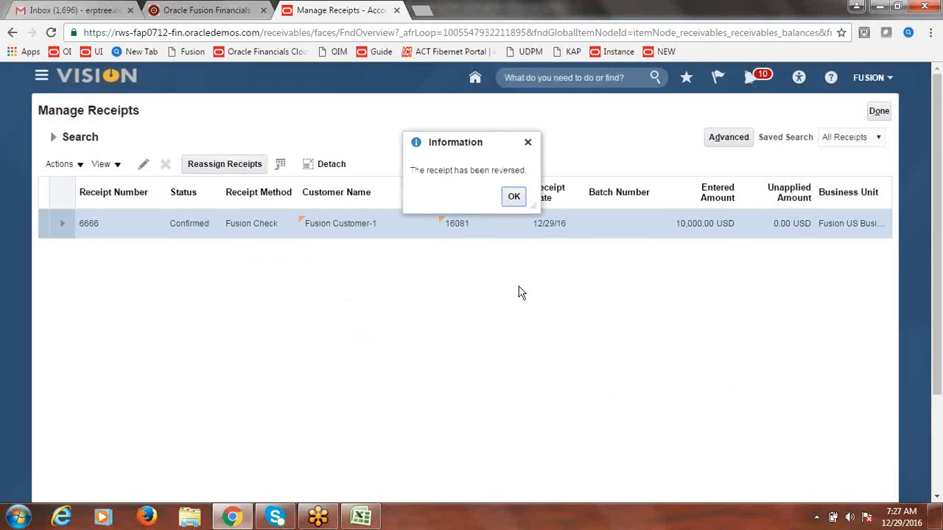
left_click(513, 197)
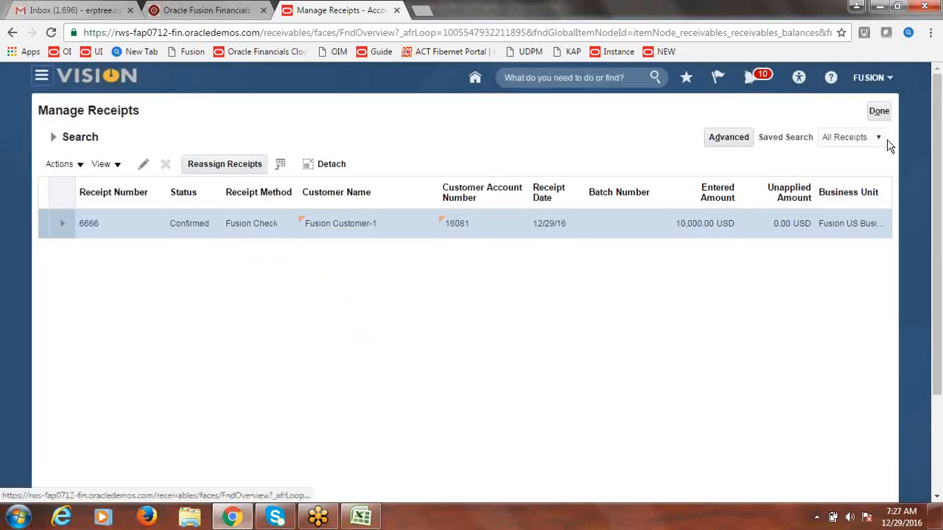
Step: Leave the receipts page and go to Billing's Manage Transactions search page
left_click(880, 112)
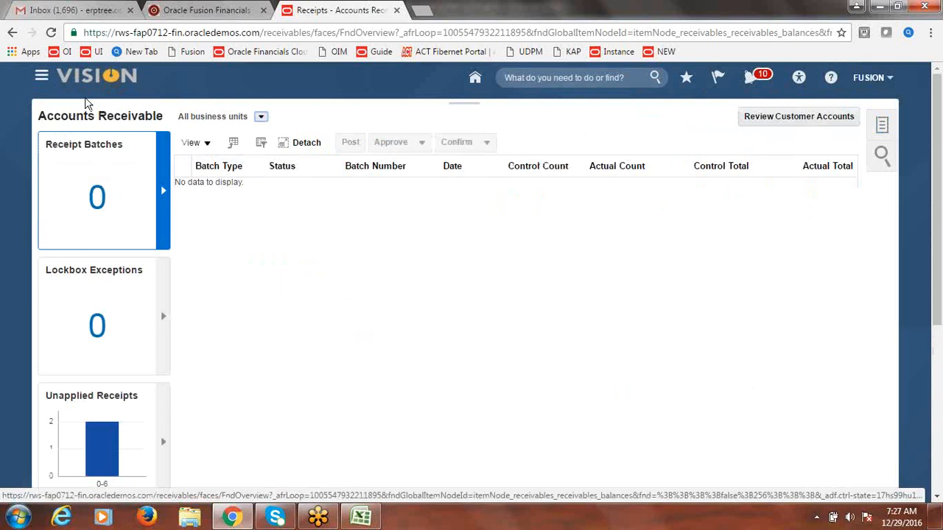
left_click(42, 76)
left_click(204, 154)
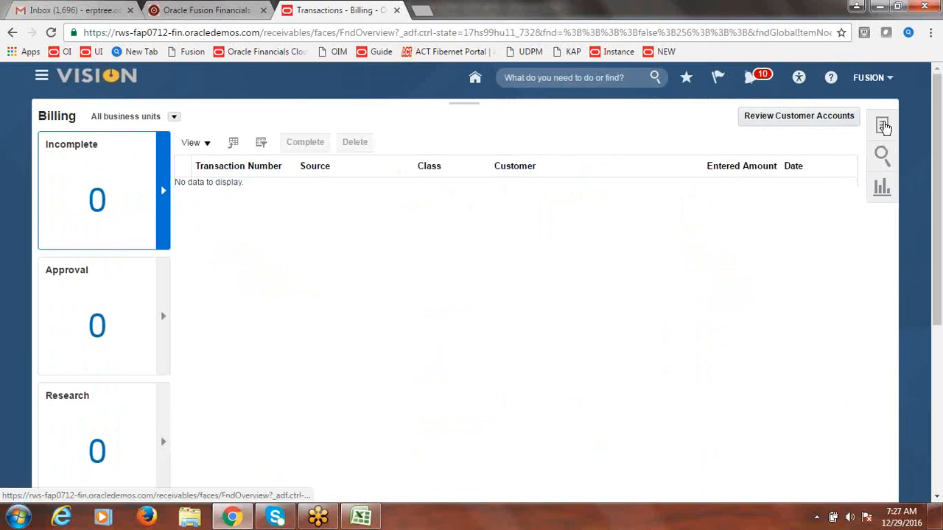
left_click(884, 127)
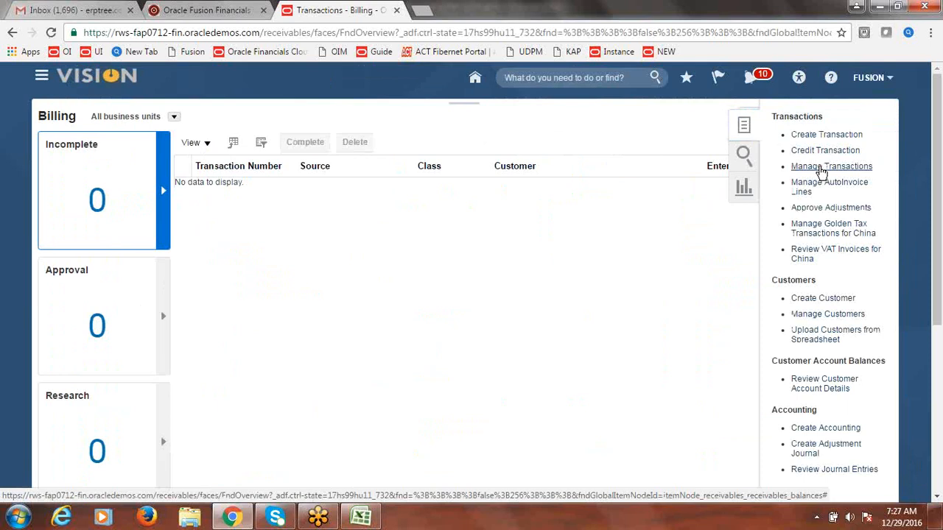
left_click(821, 169)
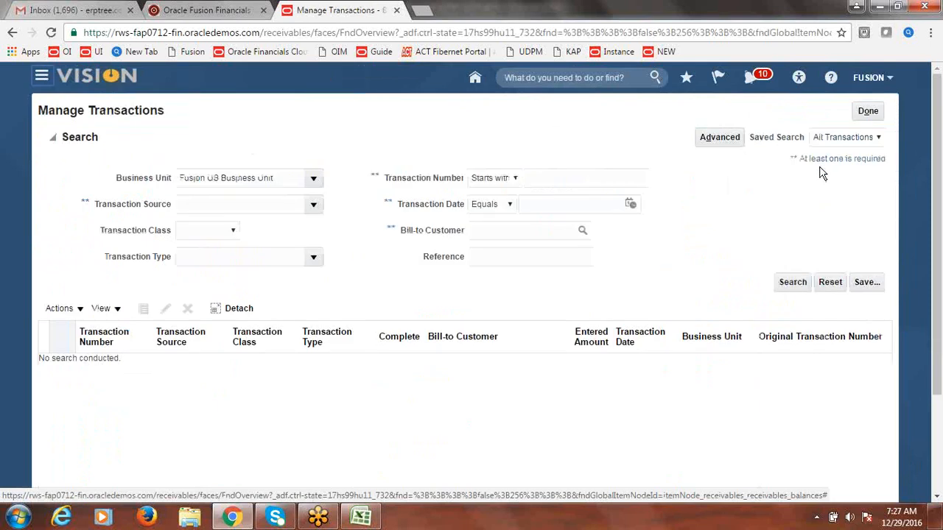
Step: Search for transaction number 22
left_click(591, 177)
type("2")
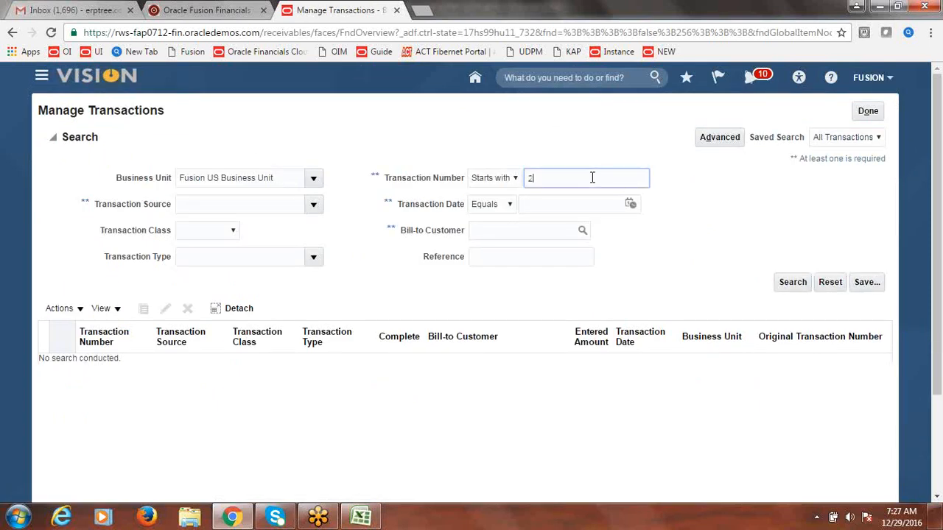
type("2")
left_click(793, 282)
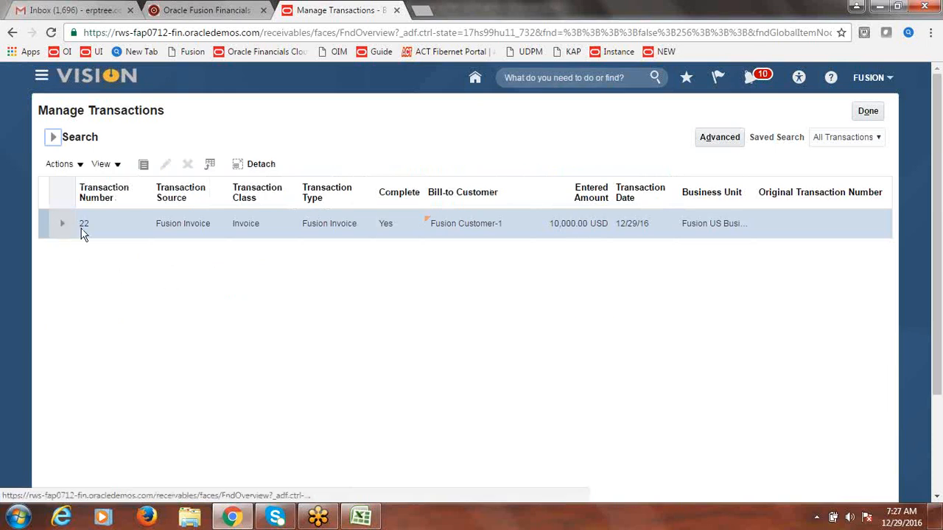
Step: Open invoice 22 and review its installments, confirming Closed status with 0.00 balance due
left_click(86, 224)
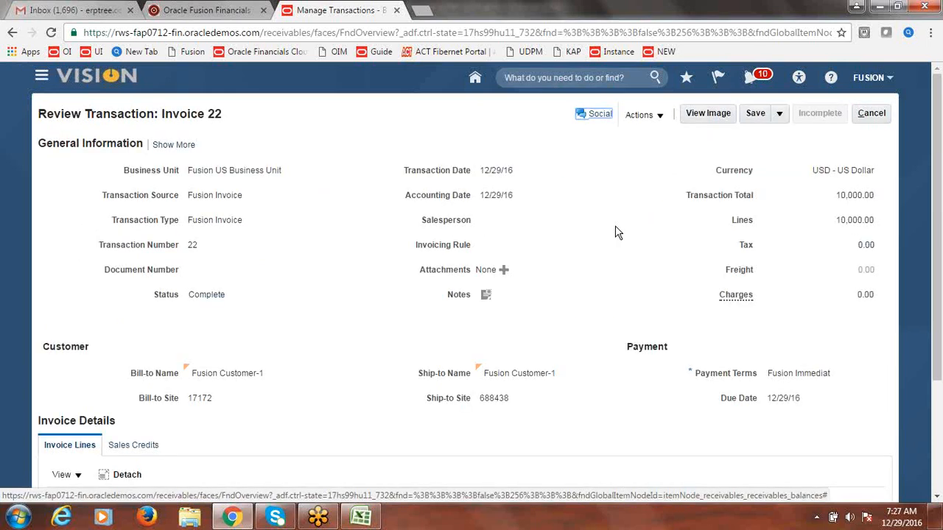
left_click(663, 118)
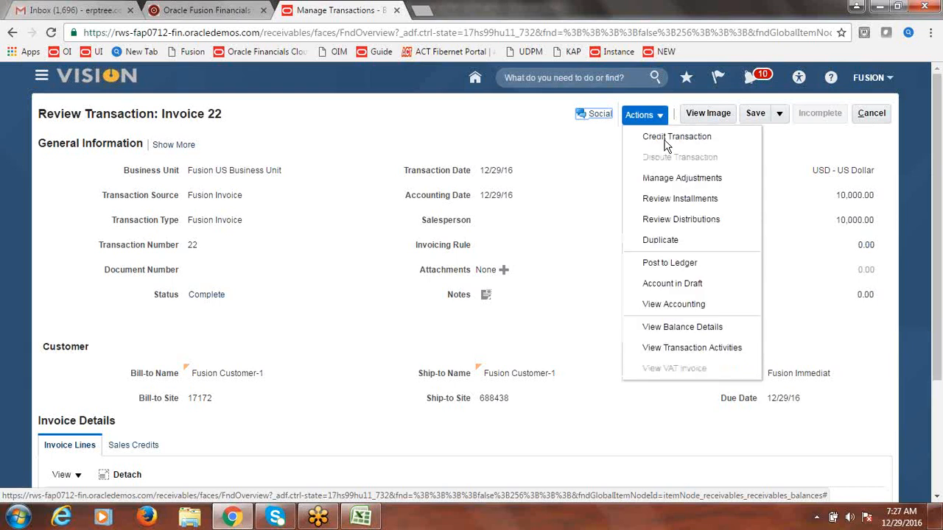
left_click(672, 198)
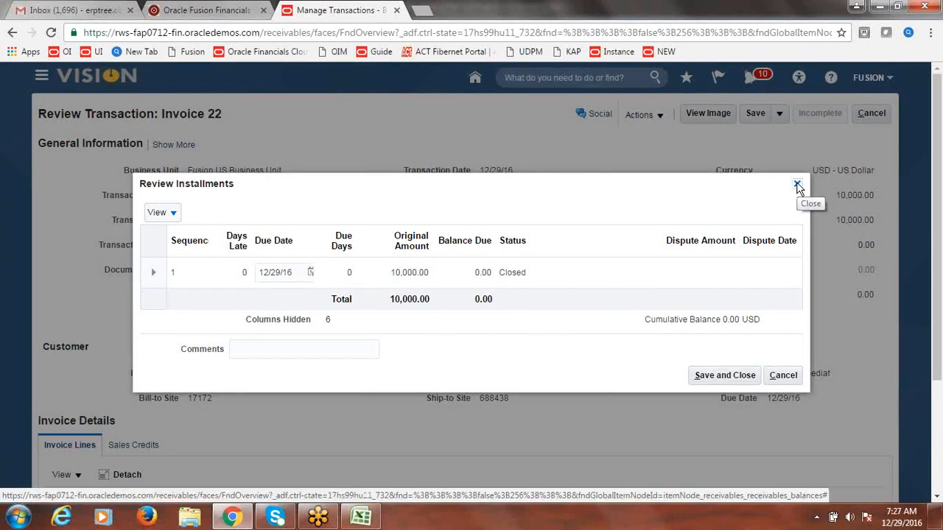
left_click(798, 185)
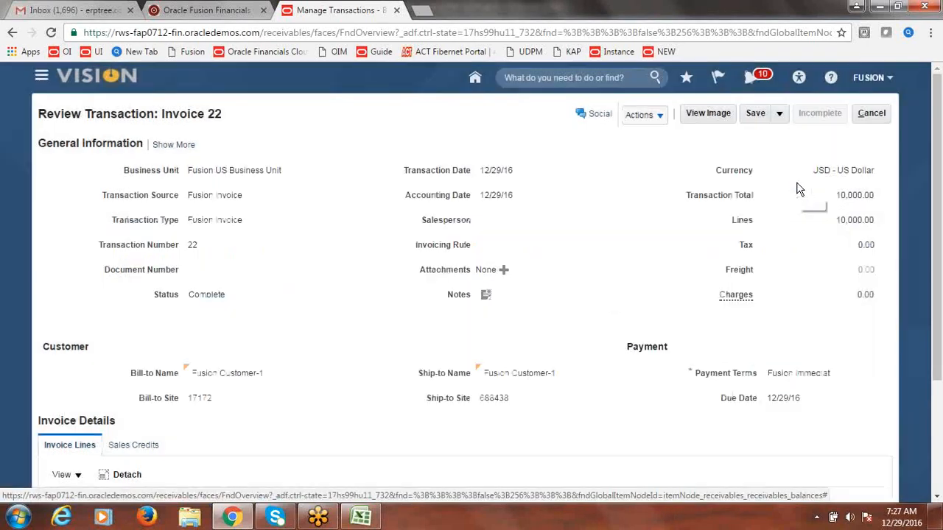
Step: Leave the invoice without saving changes and return to the Billing overview
left_click(872, 116)
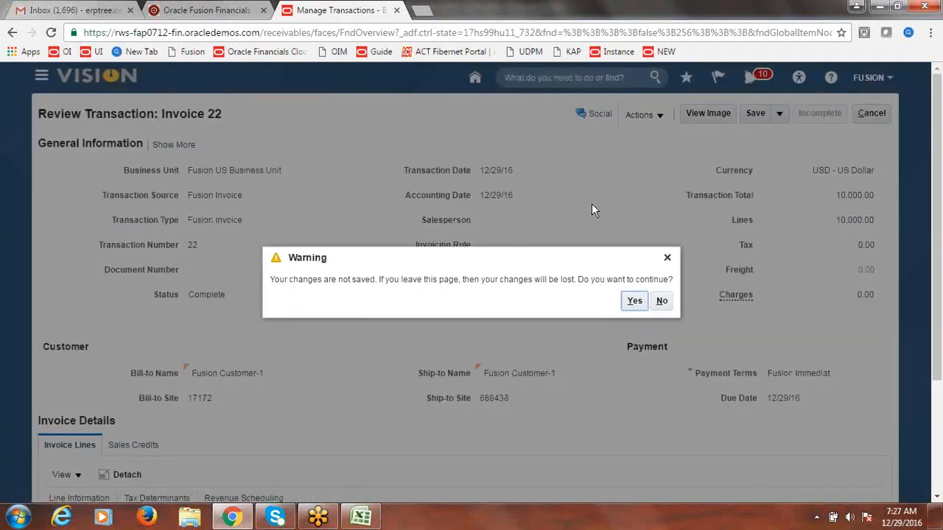
left_click(638, 307)
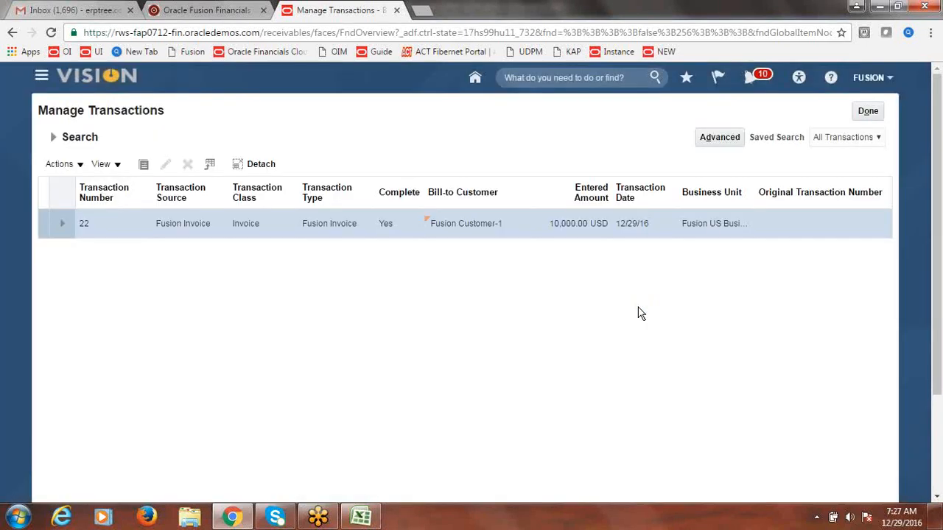
left_click(869, 114)
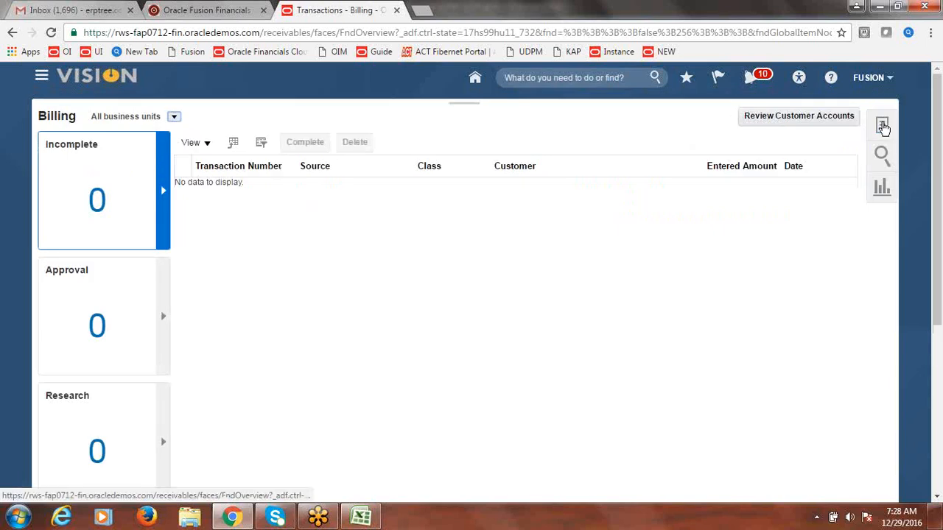
Step: Open Manage Transactions and set Transaction Class to Debit Memo
left_click(882, 126)
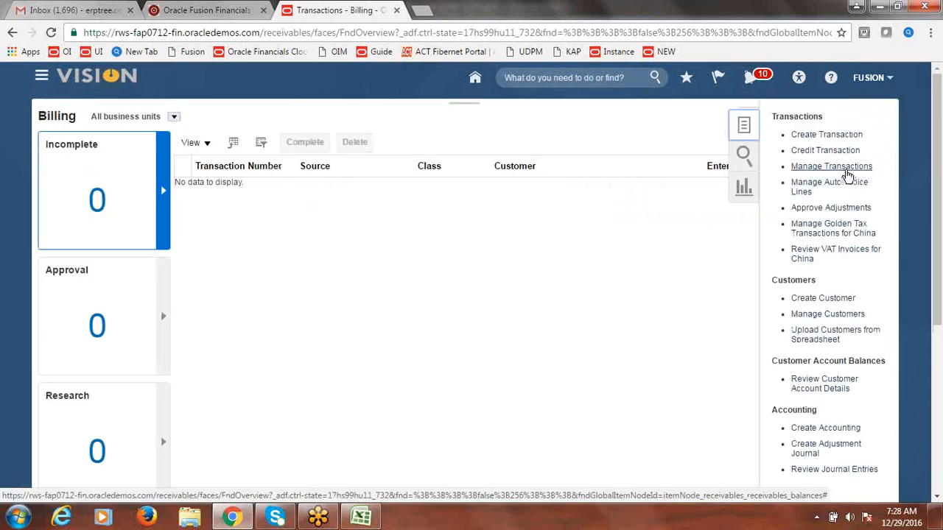
left_click(847, 169)
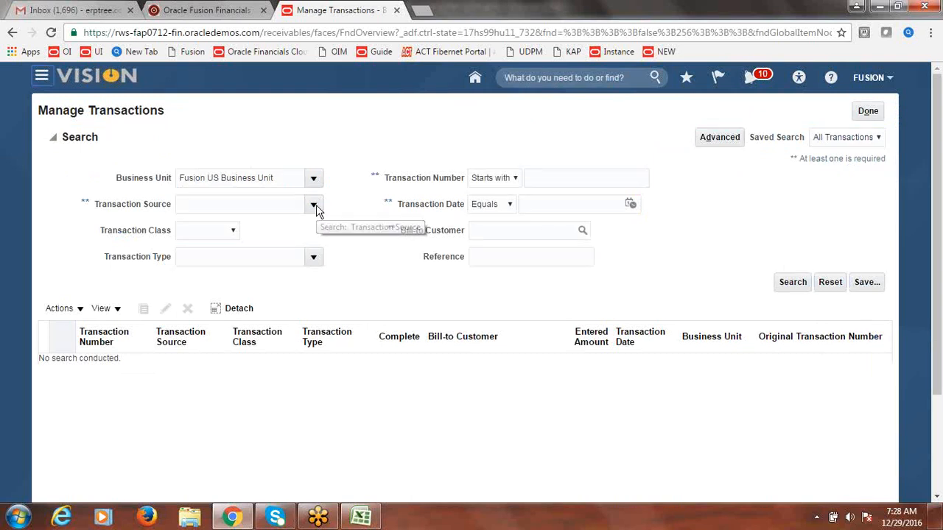
left_click(233, 231)
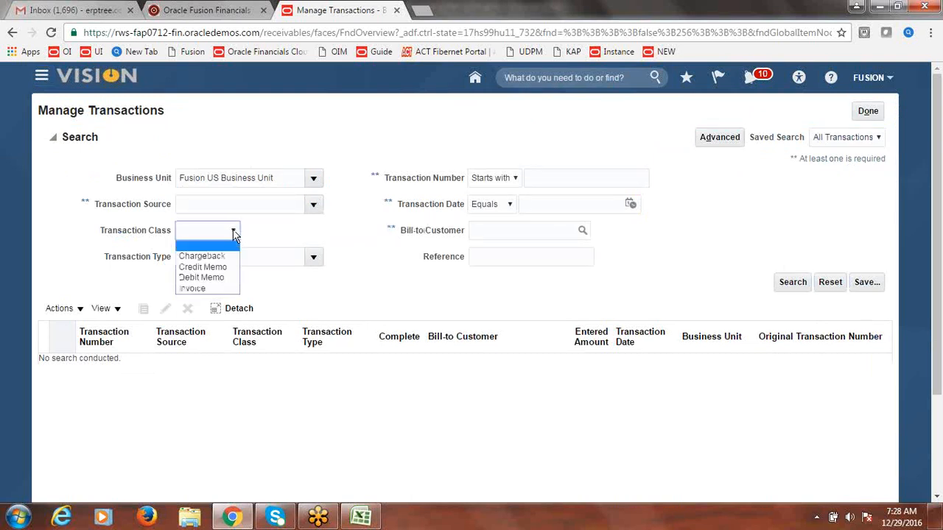
left_click(221, 278)
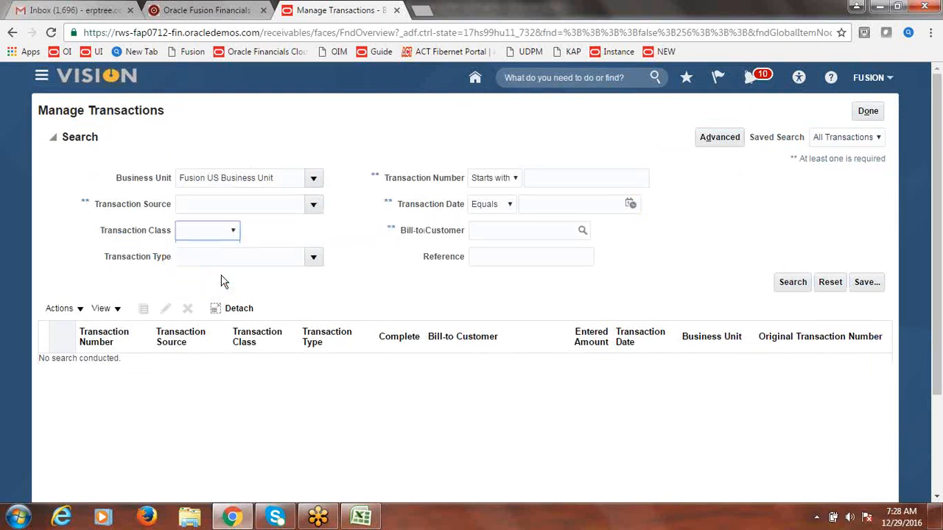
left_click(314, 257)
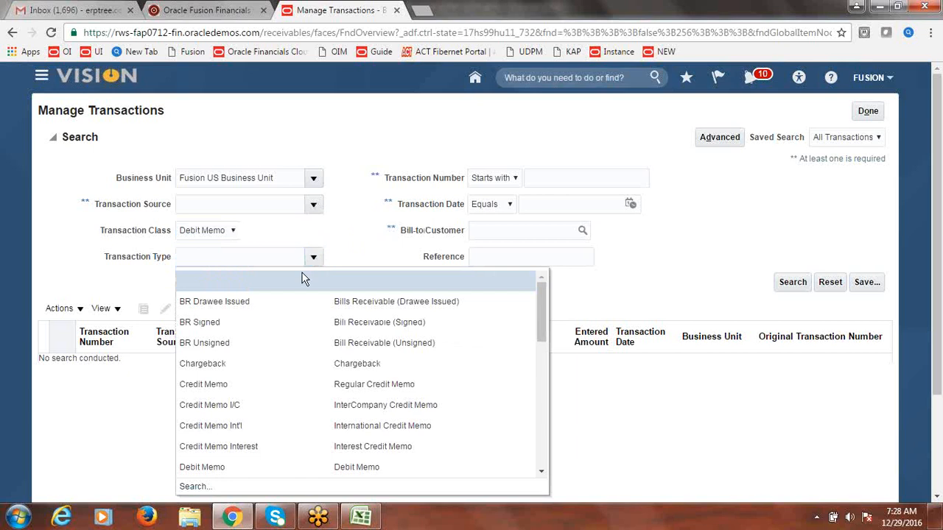
left_click(379, 225)
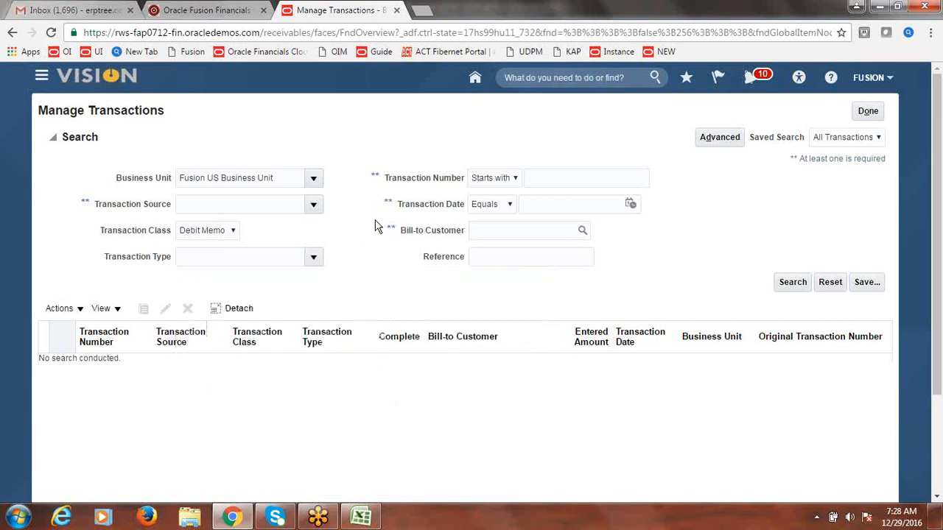
Step: Set Bill-to Customer to Fusion Customer-1 and run the debit memo search
left_click(582, 234)
left_click(433, 227)
type("Fusion Cu")
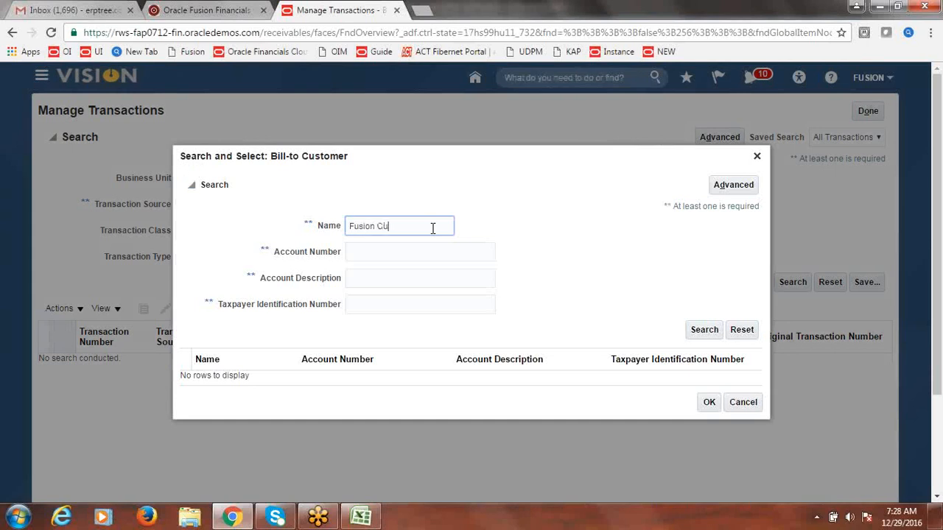
left_click(711, 333)
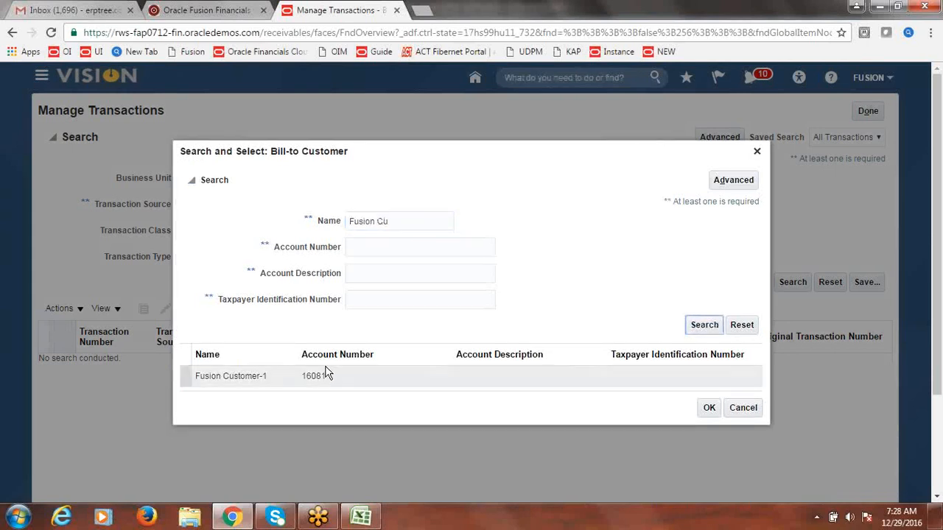
left_click(414, 382)
left_click(707, 408)
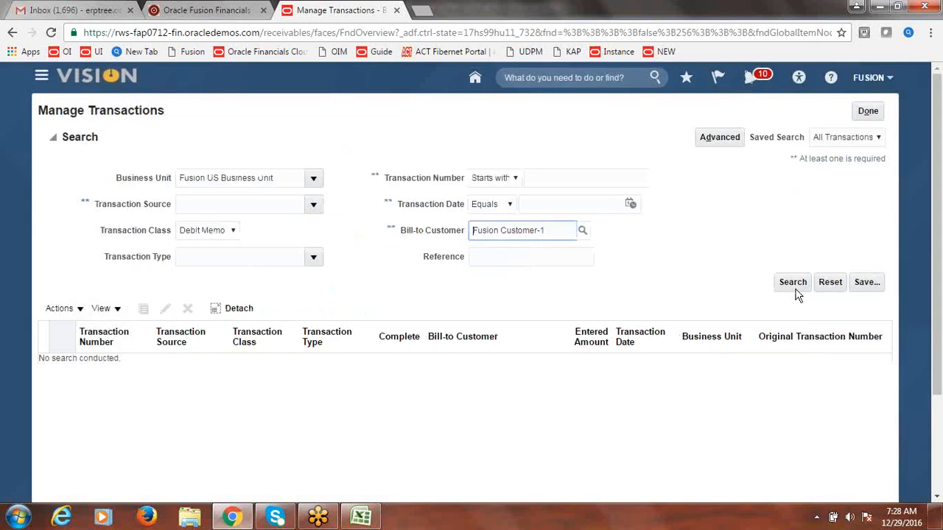
left_click(794, 286)
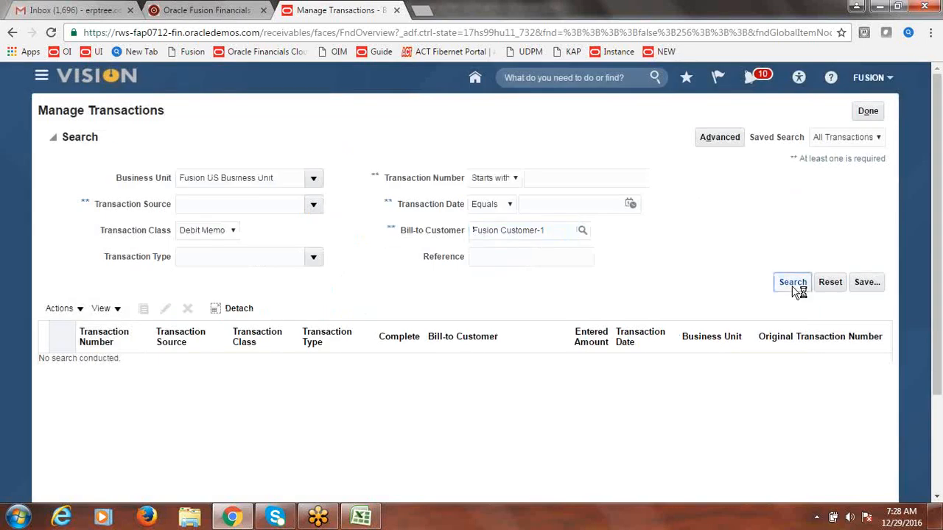
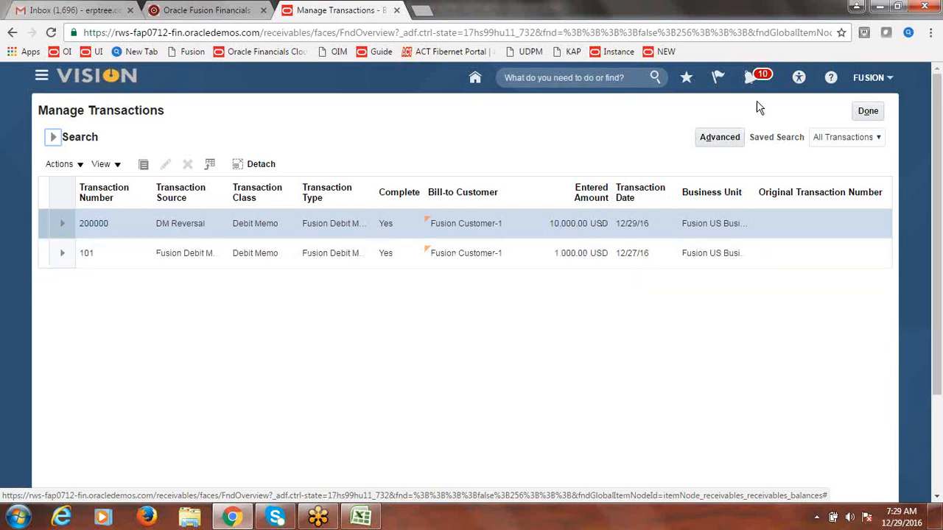
Step: Close Manage Transactions to return to Billing, then bring up the Excel class notes workbook
left_click(875, 117)
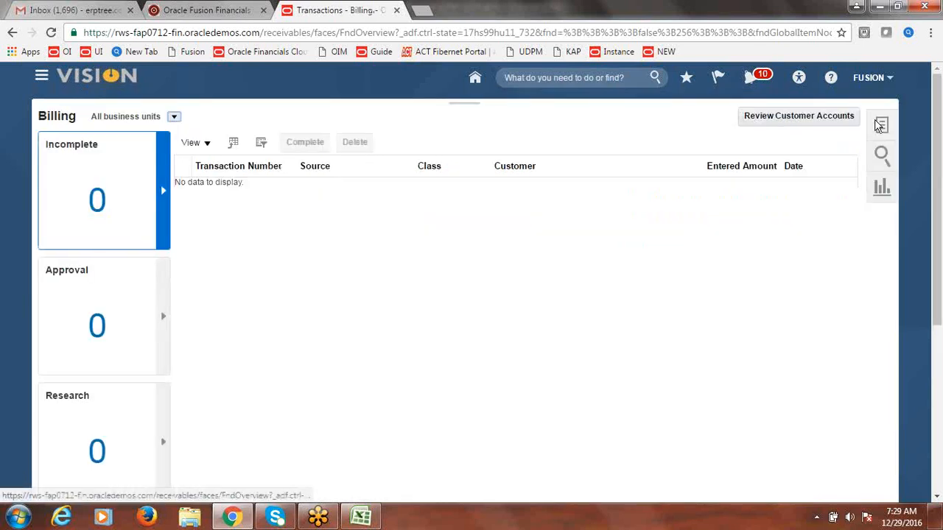
left_click(360, 517)
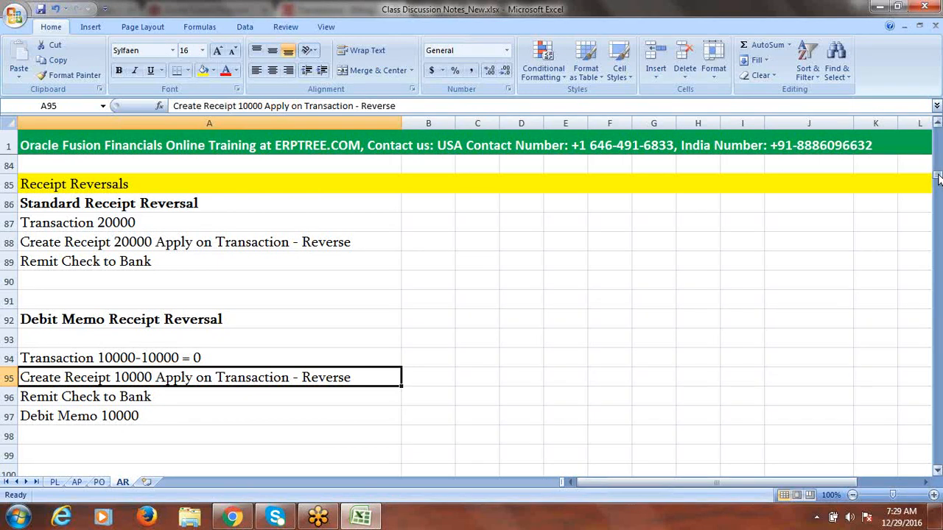
Step: Mark Standard Receipt Reversal and Debit Memo Receipt Reversal as Done in B34 and B35
left_click_drag(938, 179, 934, 149)
left_click(264, 203)
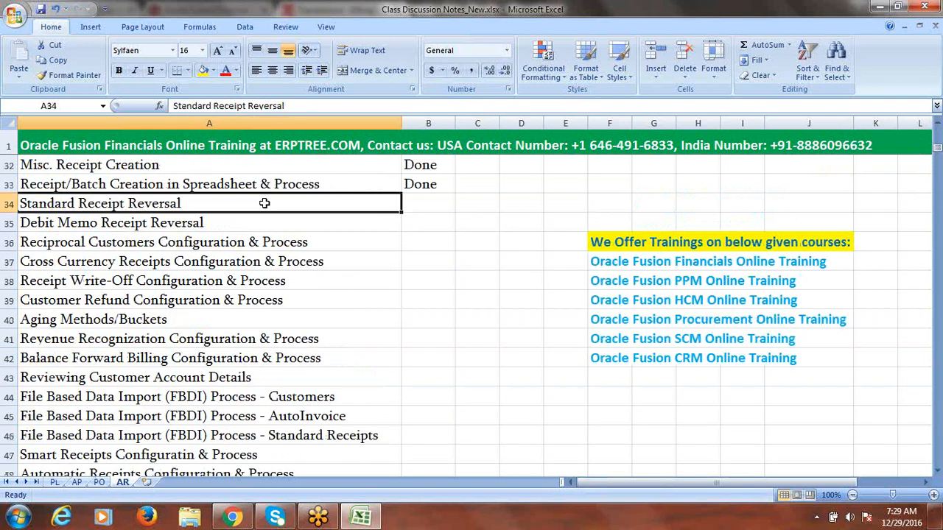
key("Right")
type("d")
key("Return")
type("d")
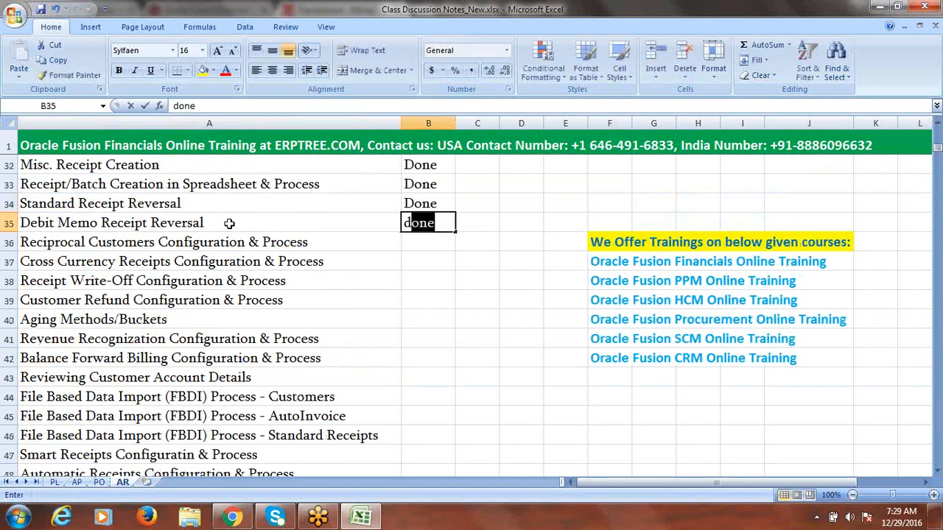
key("Right")
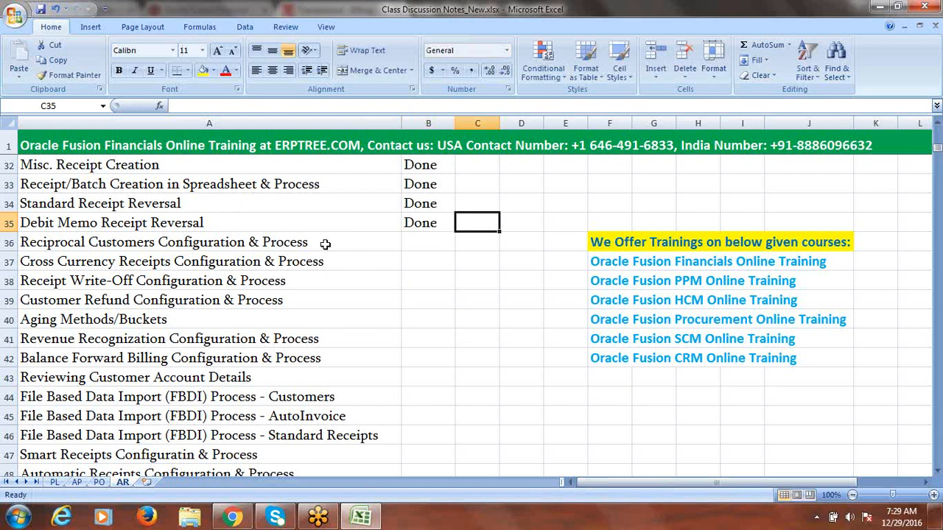
Step: Copy the Reciprocal Customers topic into A99, trim it to 'Reciprocal Customers', and fill the row yellow
left_click(273, 246)
key("ctrl+c")
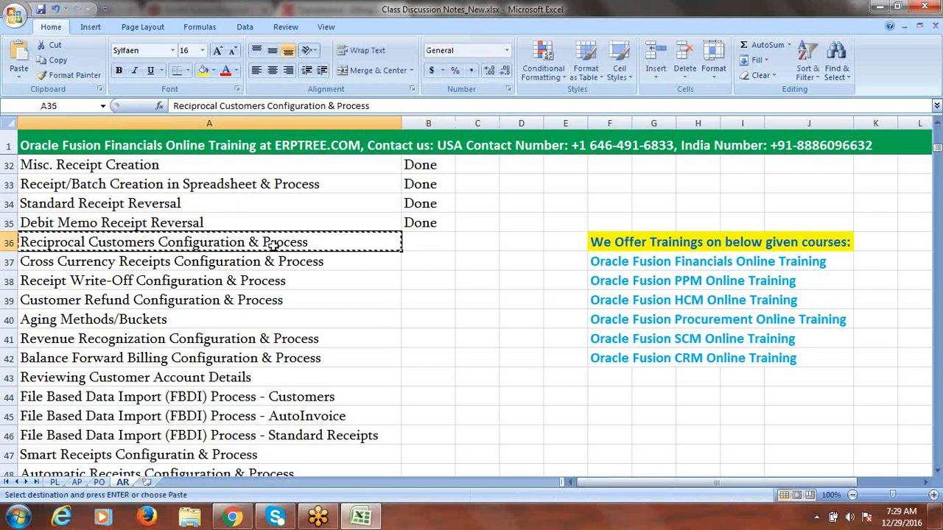
left_click_drag(939, 151, 938, 181)
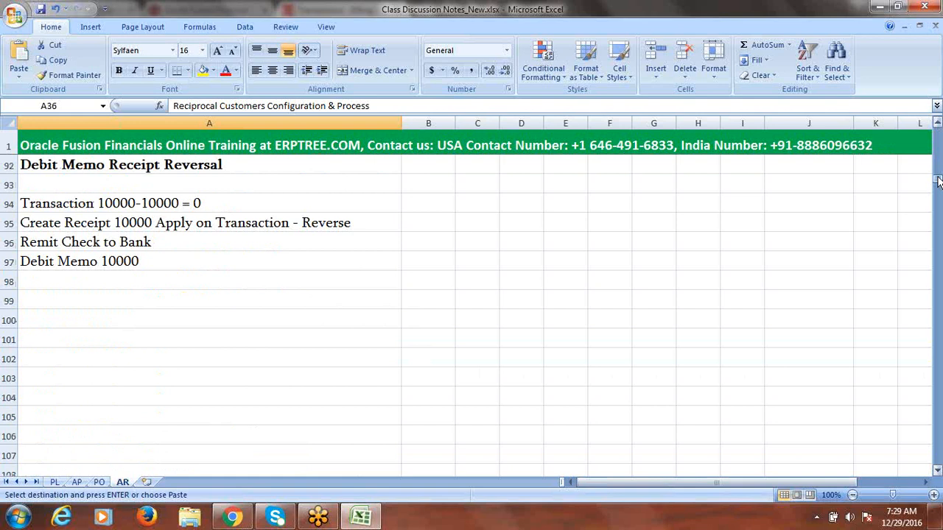
left_click(111, 303)
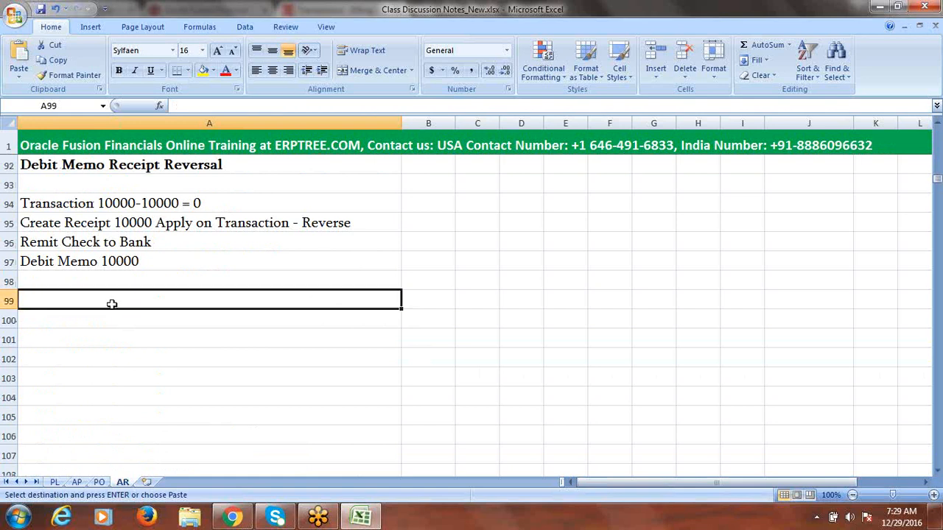
key("ctrl+v")
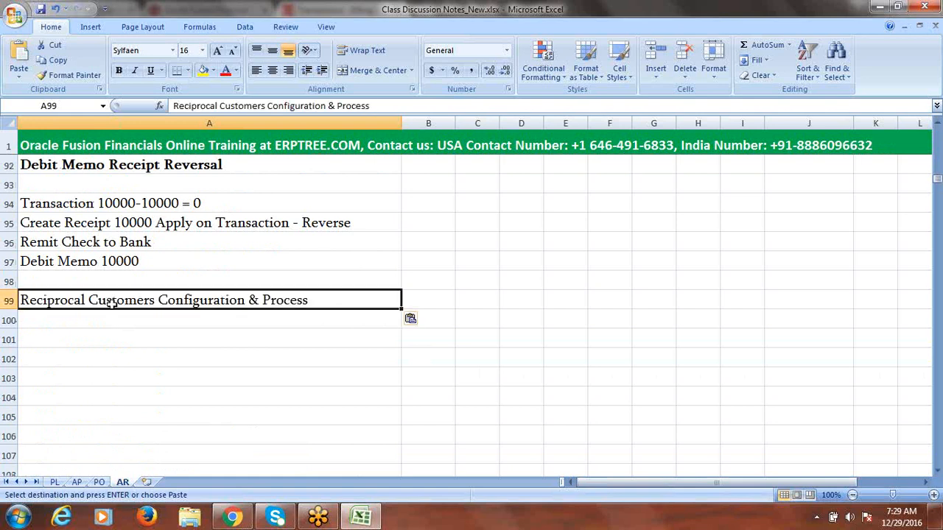
double_click(322, 299)
key("BackSpace")
key("BackSpace")
key("BackSpace")
key("BackSpace")
key("BackSpace")
key("BackSpace")
key("BackSpace")
key("BackSpace")
key("BackSpace")
key("BackSpace")
key("BackSpace")
key("BackSpace")
key("BackSpace")
key("BackSpace")
key("BackSpace")
key("BackSpace")
key("BackSpace")
key("BackSpace")
key("BackSpace")
key("BackSpace")
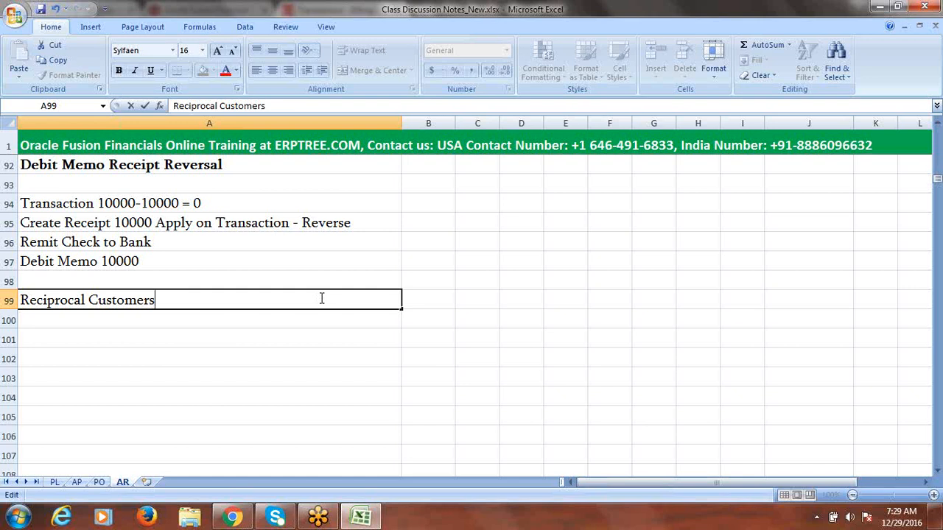
key("ctrl+Return")
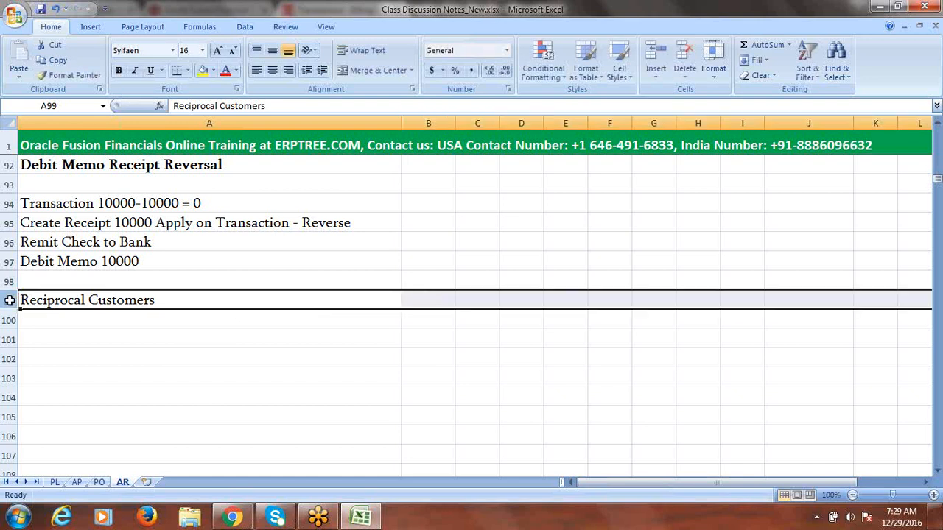
left_click(201, 71)
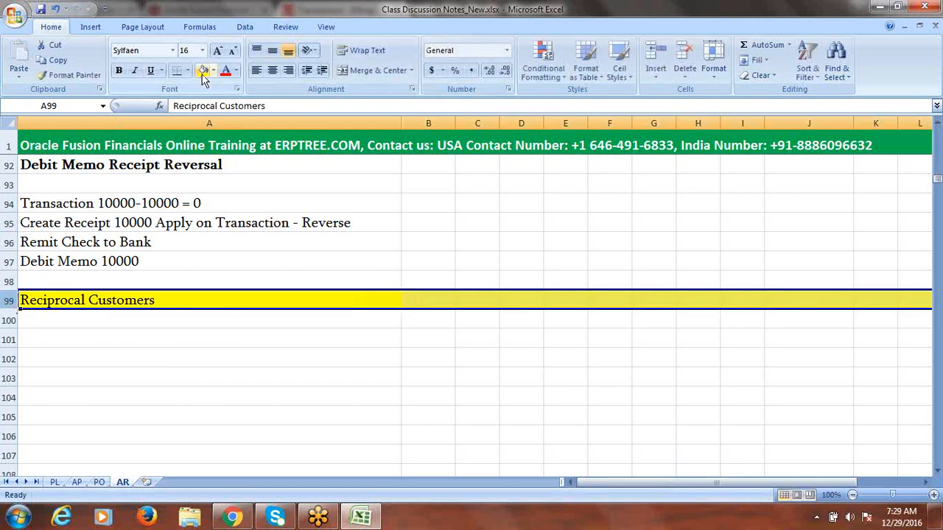
left_click(196, 320)
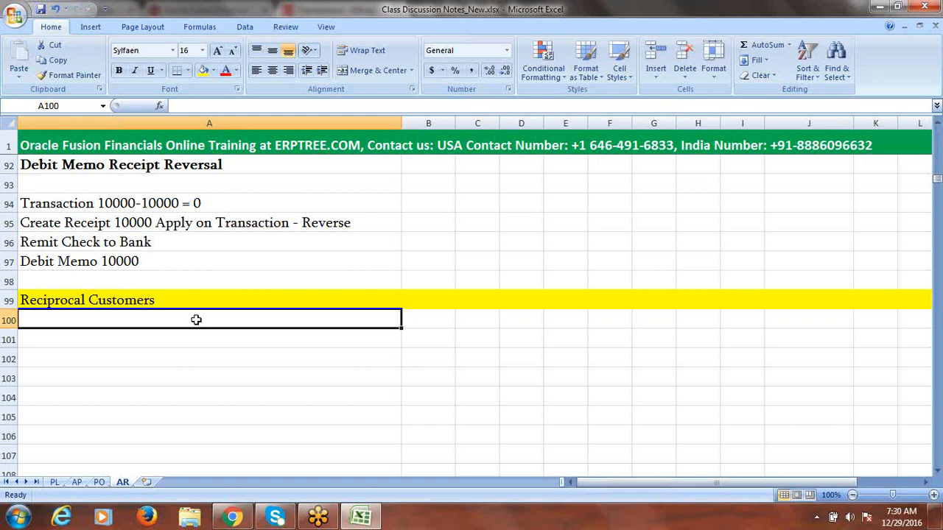
left_click(143, 336)
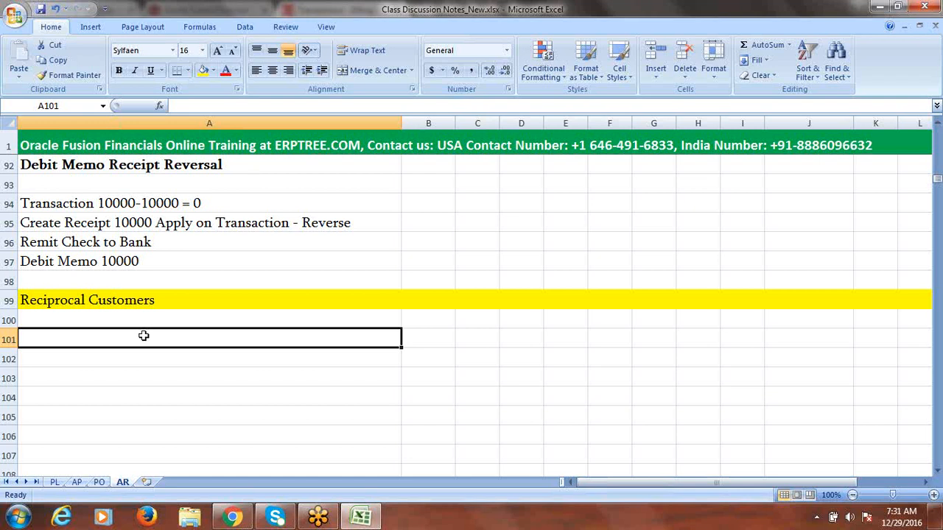
left_click(64, 321)
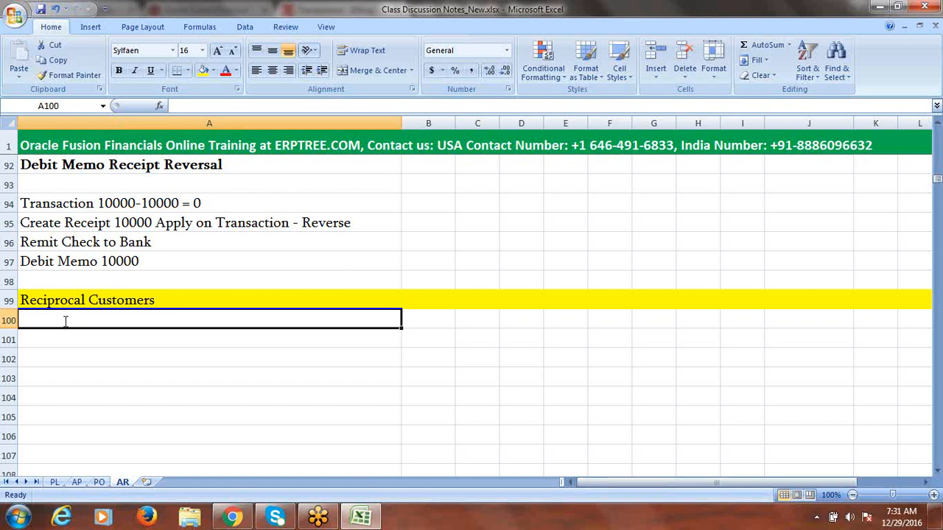
Step: Enter 'Enable Receiprocal Customers check box in System Options' in cell A100
type("Ena")
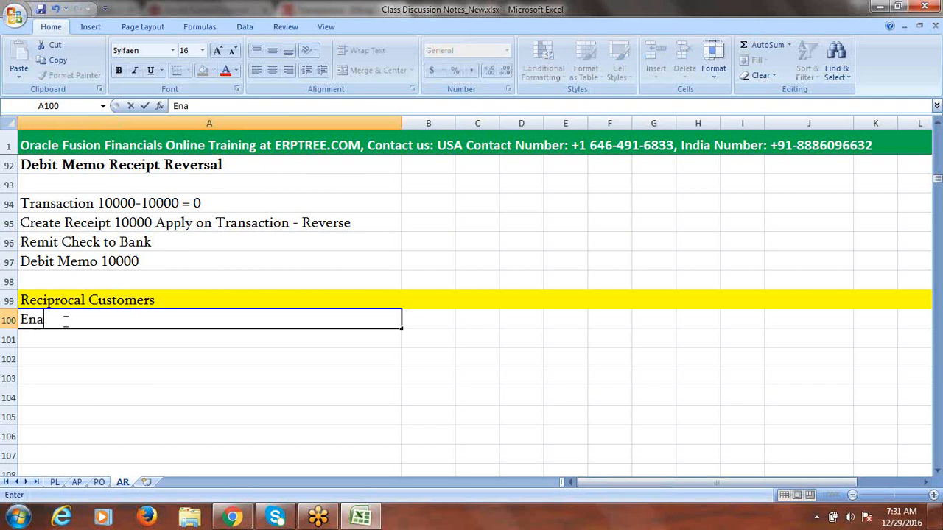
type("ble Recei")
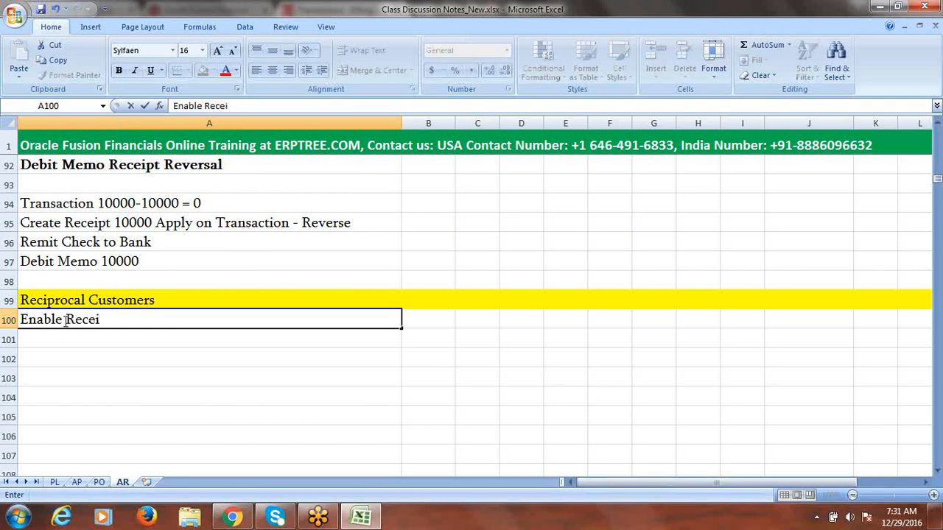
type("procal S")
key("BackSpace")
type("Customers")
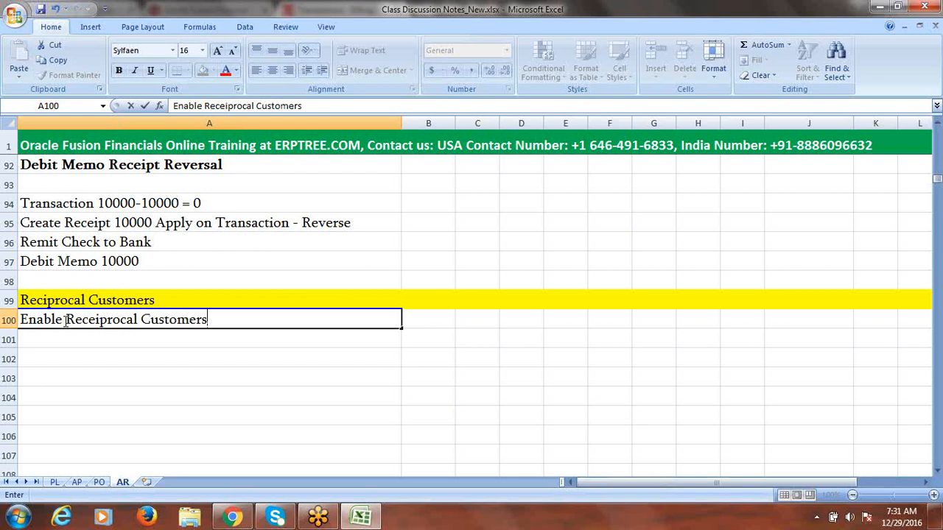
type(" check box ")
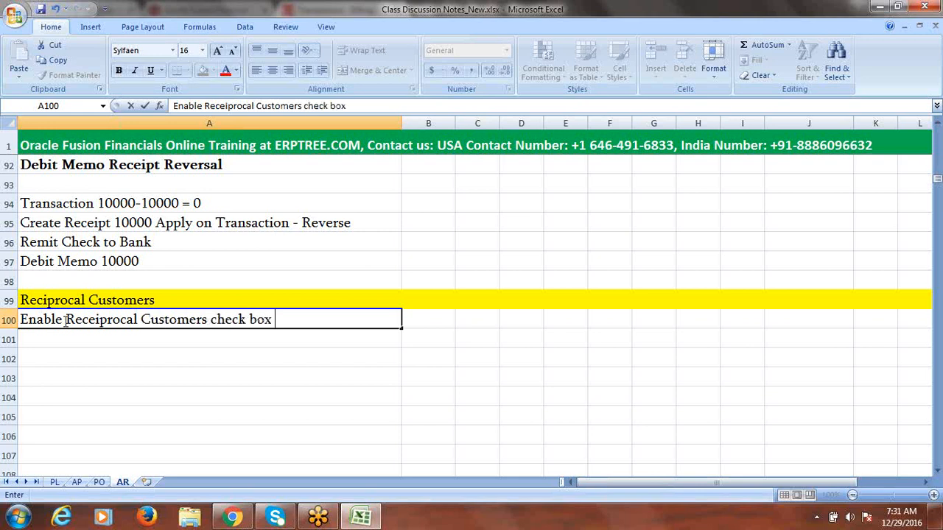
type("in System Options")
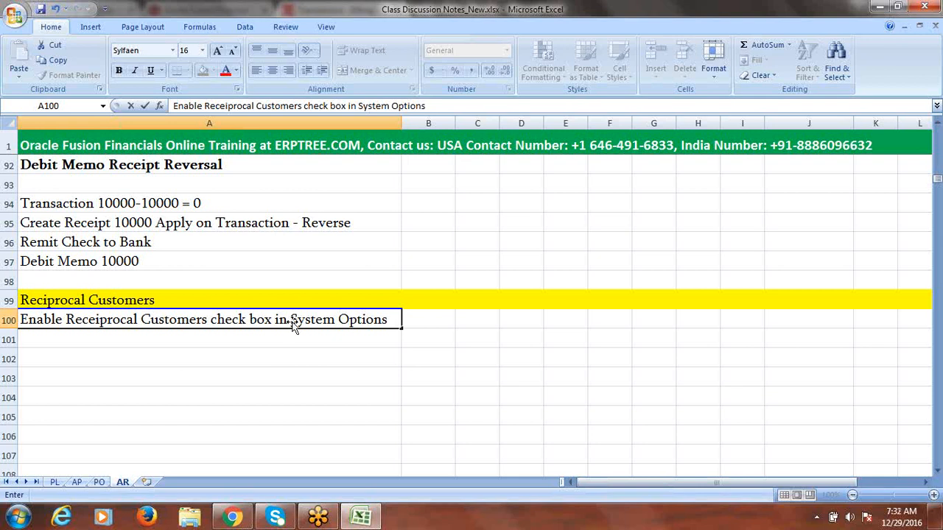
left_click(163, 335)
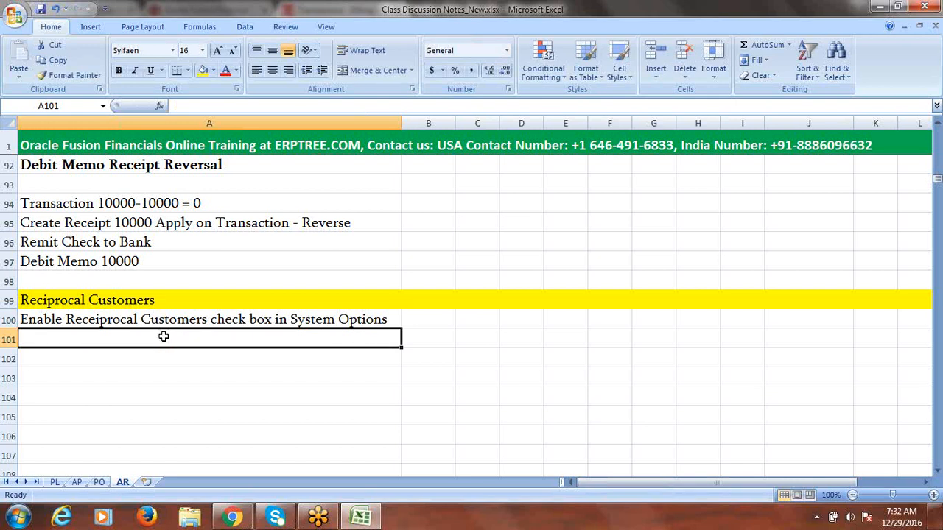
Step: Enter 'Create New Customer (Fusion Customer-2)' in cell A101
left_click(72, 360)
type("c")
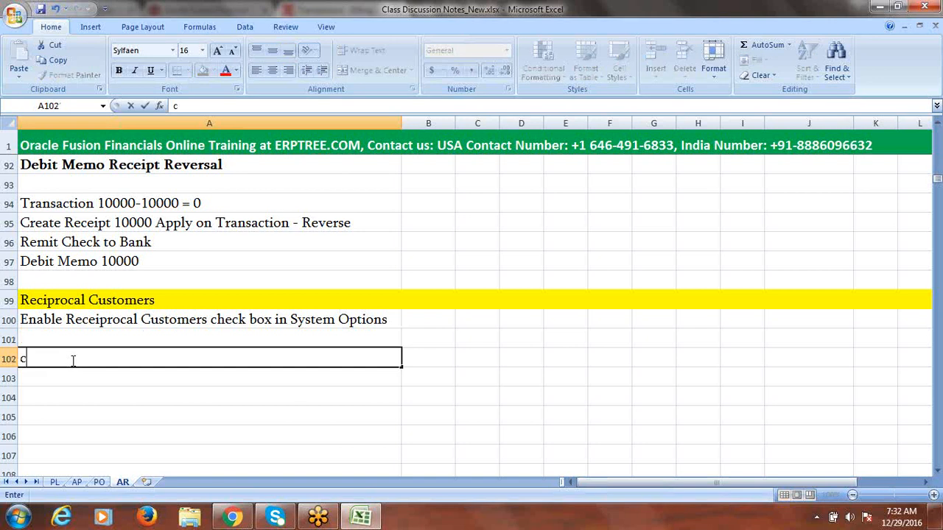
key("BackSpace")
type("C")
key("BackSpace")
left_click(64, 336)
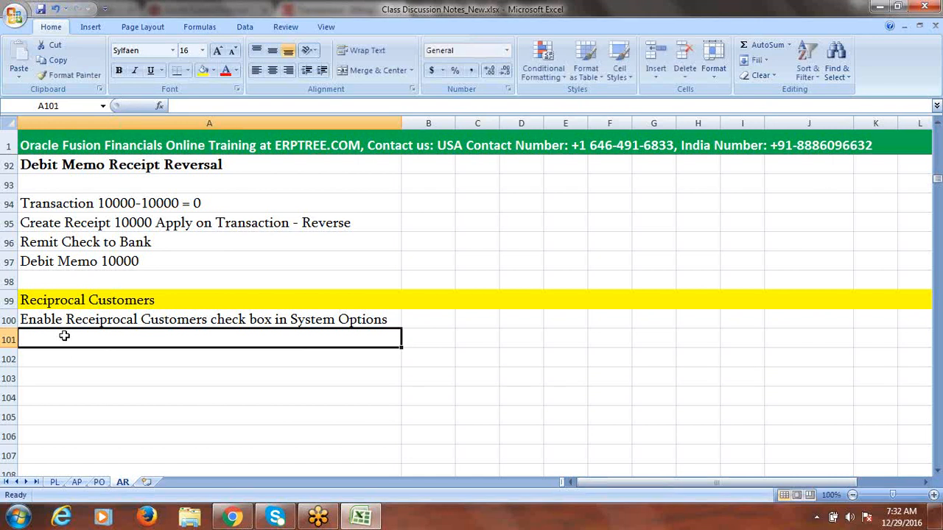
type("Cre")
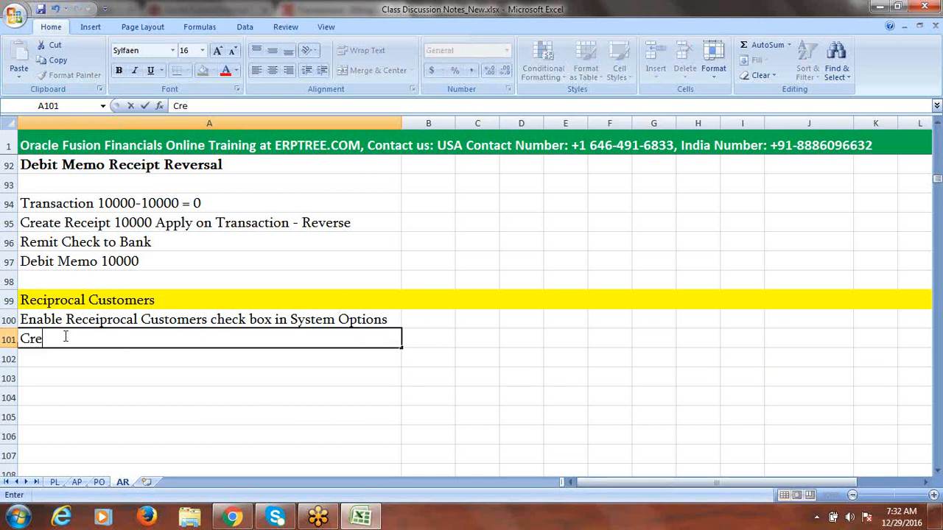
type("ate New Customer")
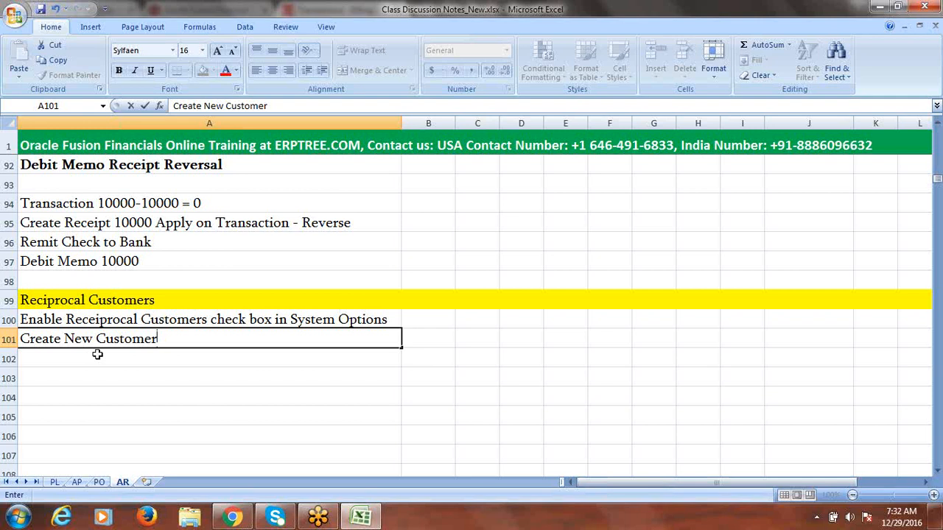
type(")")
key("BackSpace")
type("(Fusion Cu")
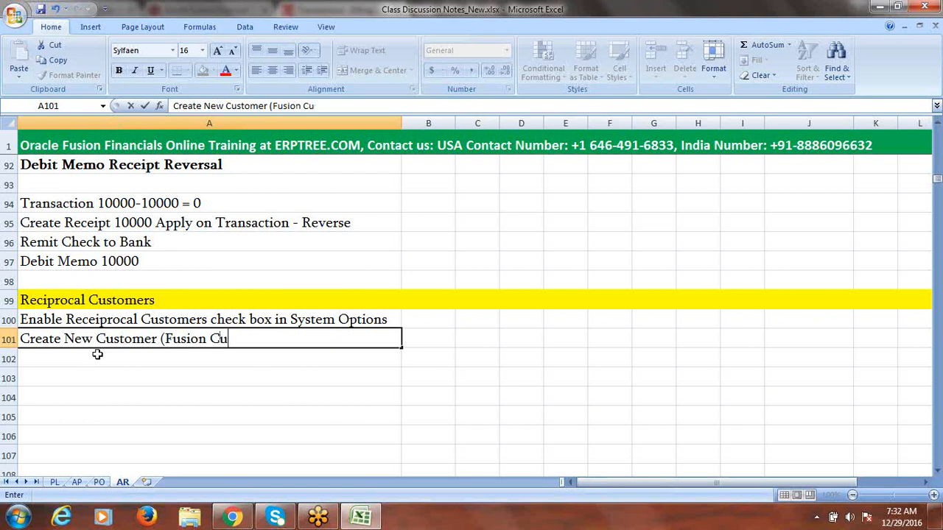
type("stomer-")
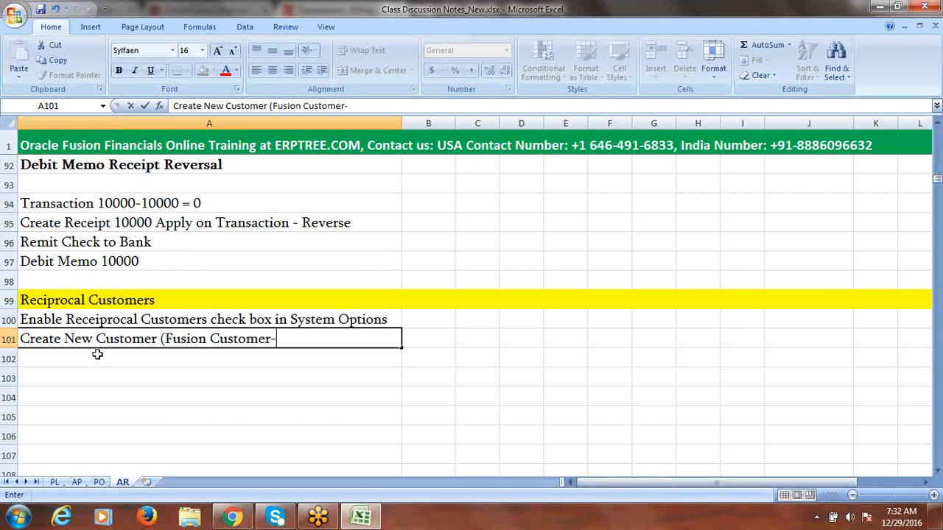
type("2)")
key("Return")
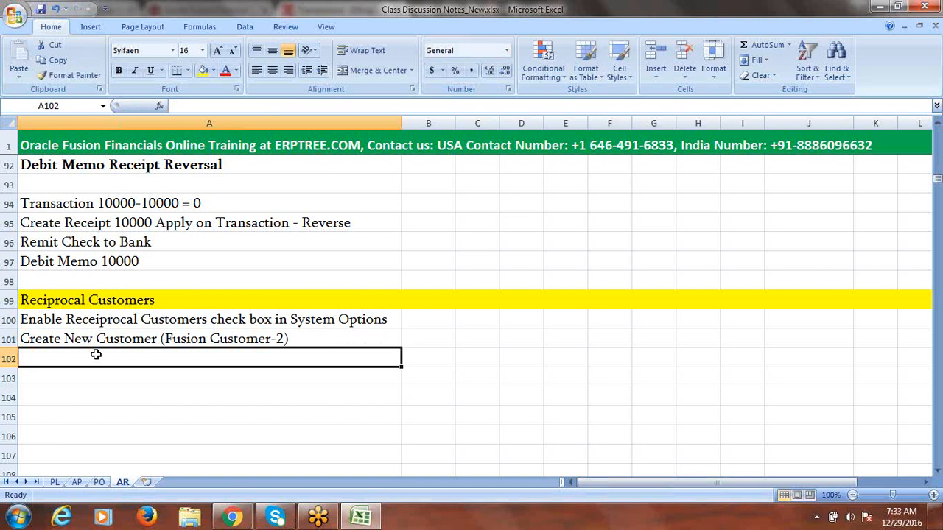
Step: Enter 'Create Reciprocal Relationship between the Customers' in cell A102
type("C")
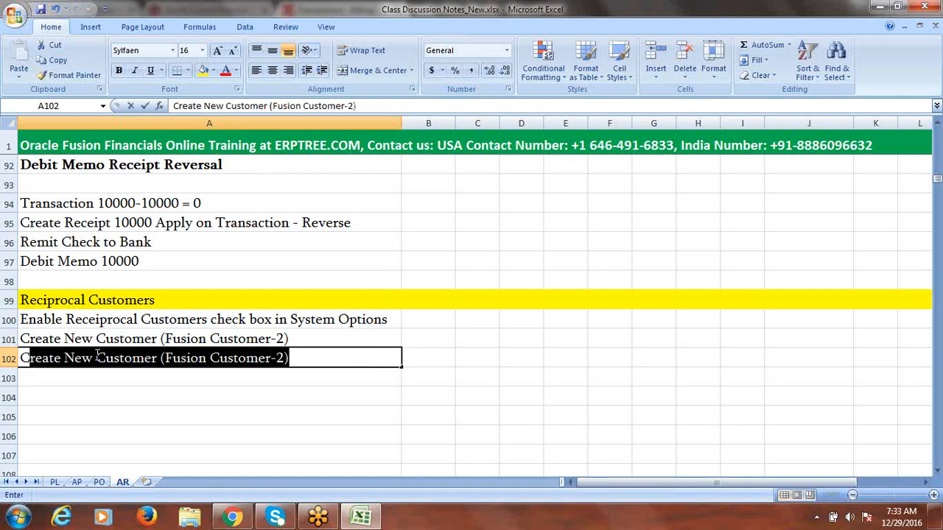
key("BackSpace")
key("BackSpace")
type("c")
key("BackSpace")
key("BackSpace")
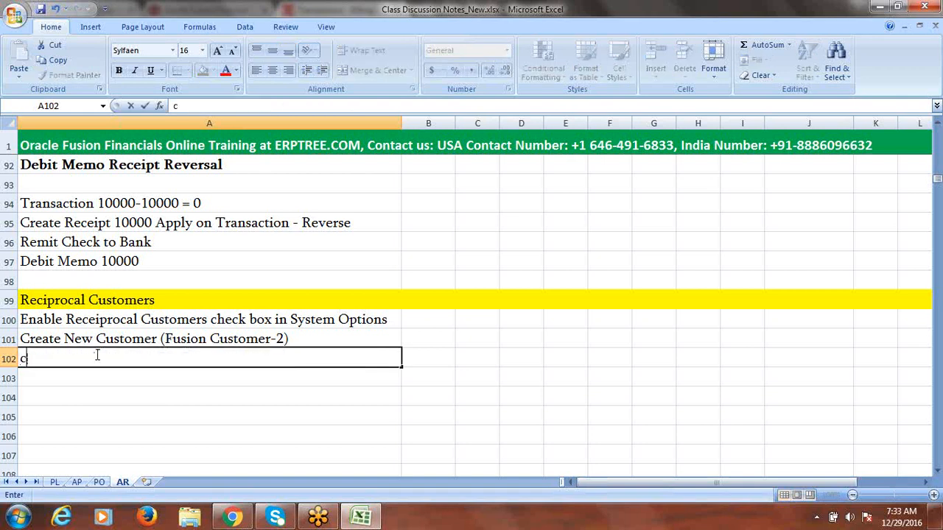
type("Create")
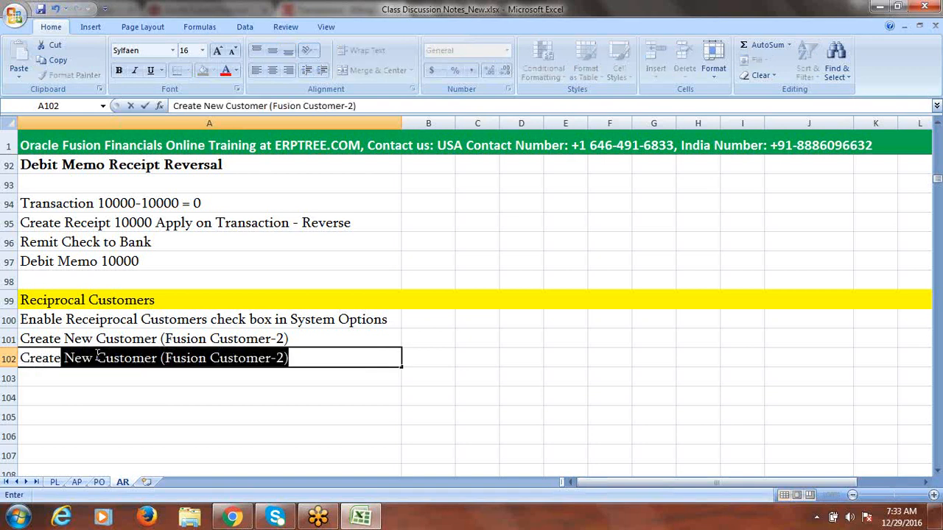
type("Rece")
key("BackSpace")
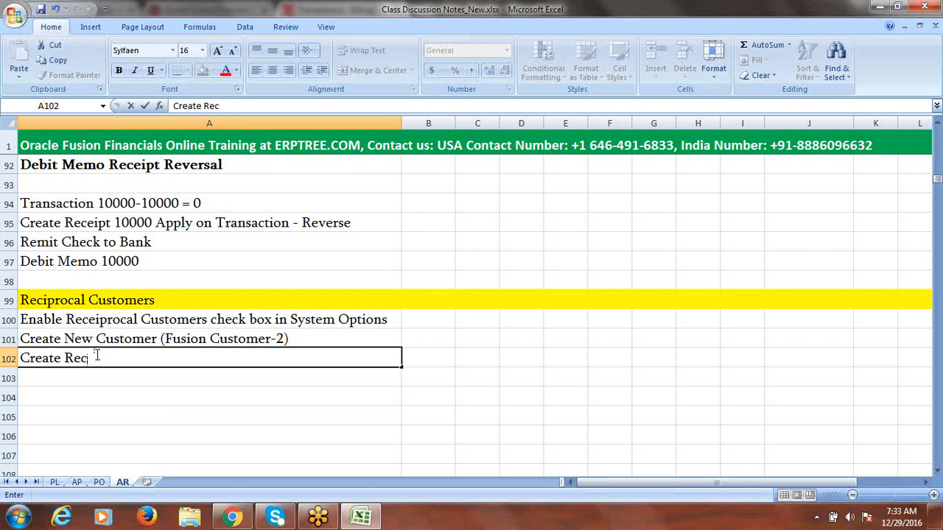
type("iprocal Re")
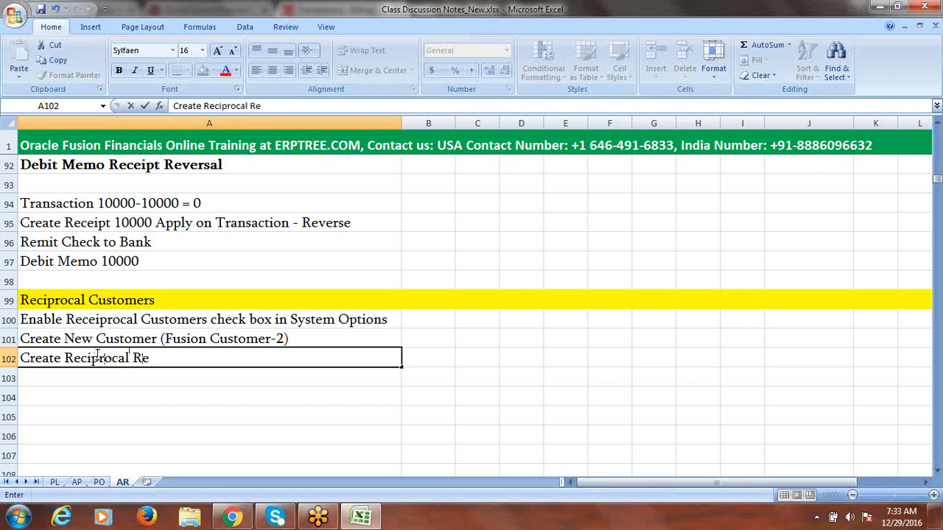
type("lationshi")
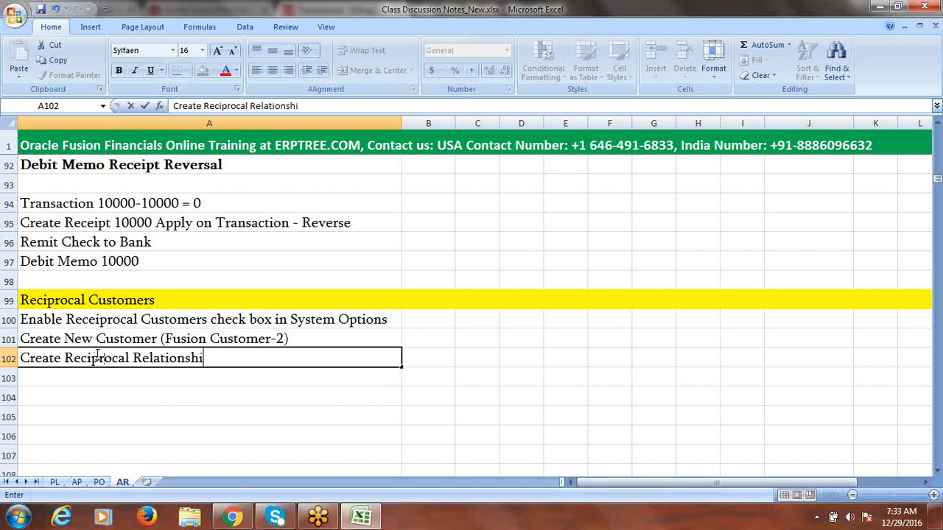
type("p between t")
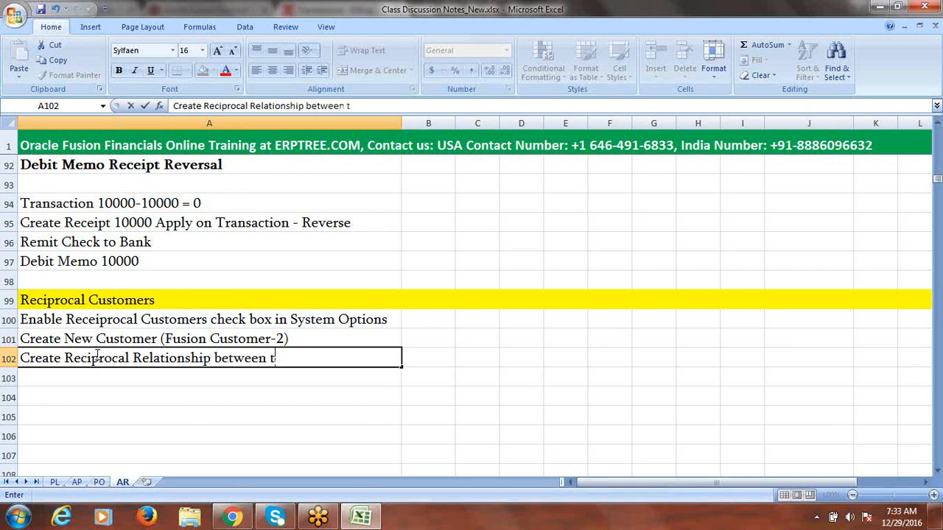
type("he Customers")
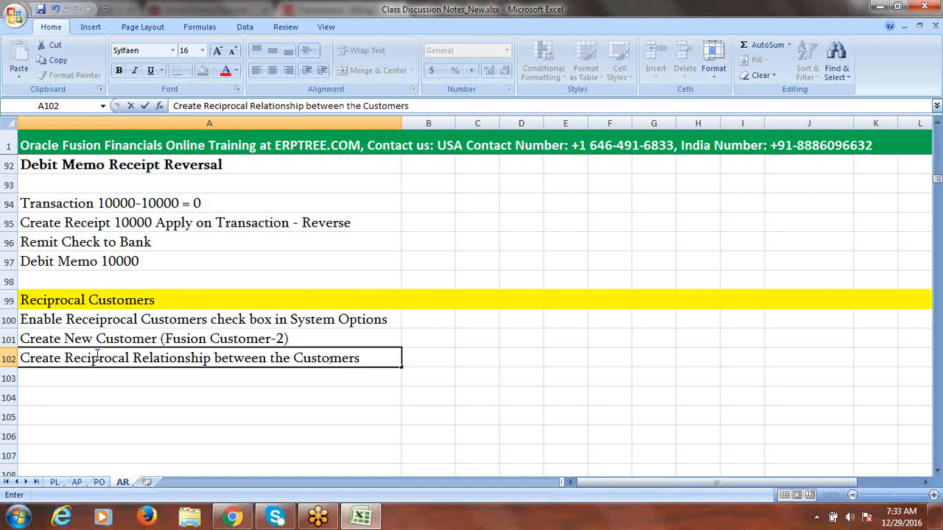
key("ctrl+Return")
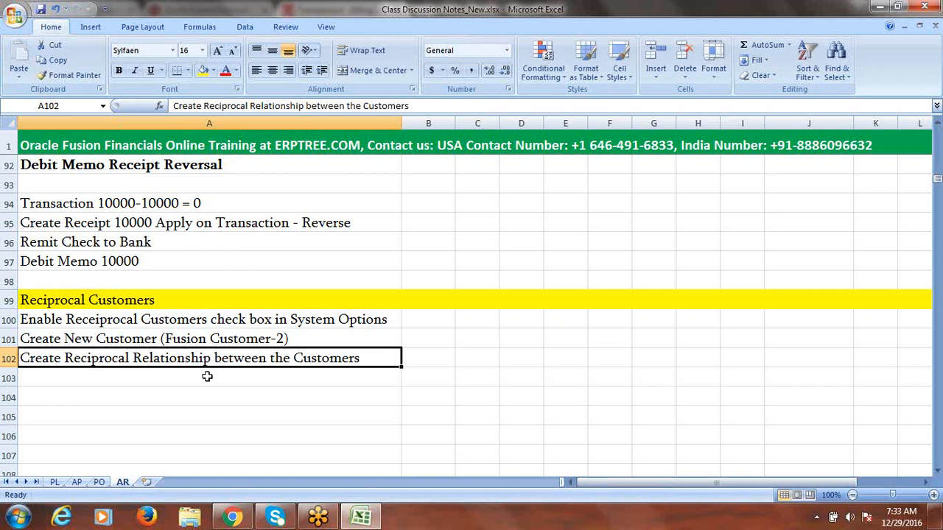
left_click(111, 376)
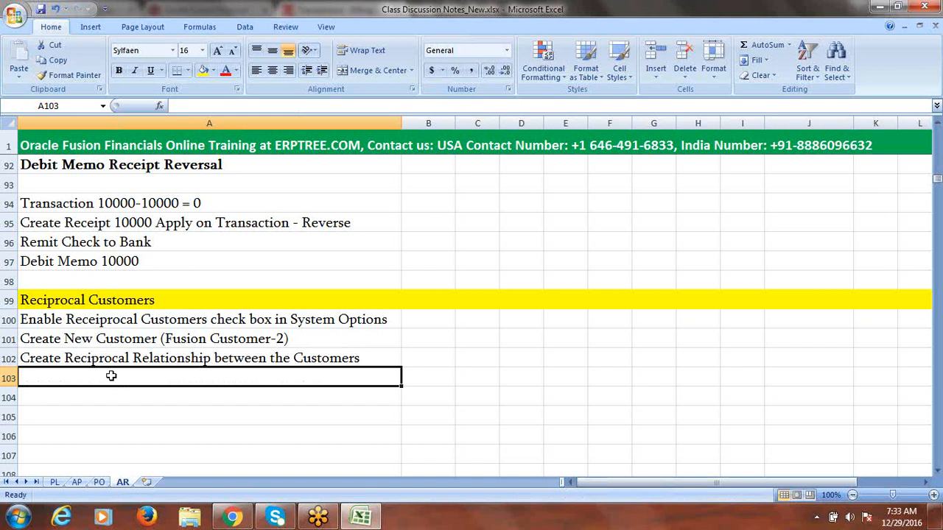
Step: Enter 'Set Assignments (Referencce Data Set) at BU' in cell A103
type("Set")
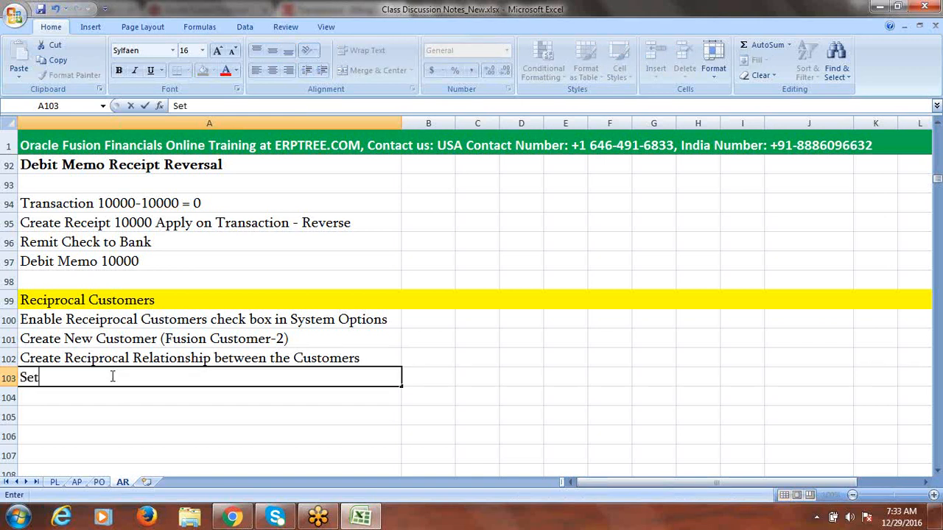
type(" Assign")
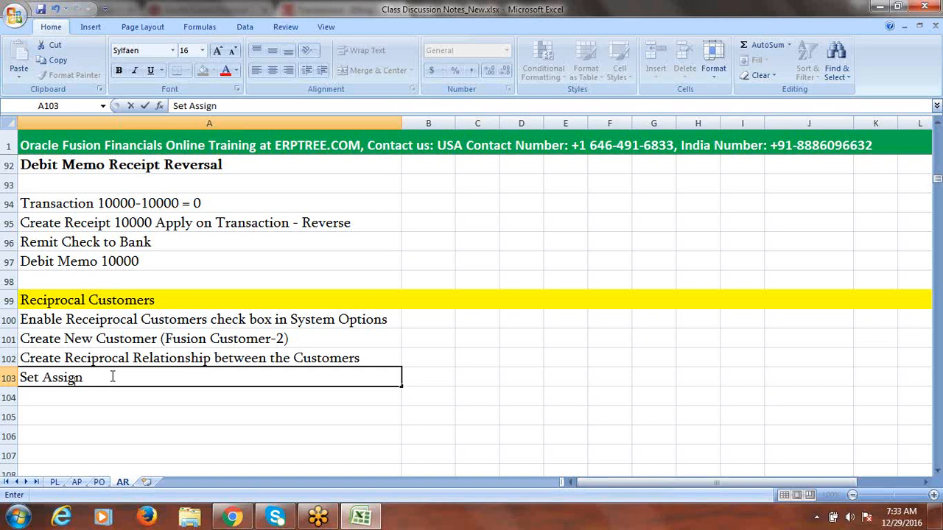
type("ments")
left_click(112, 378)
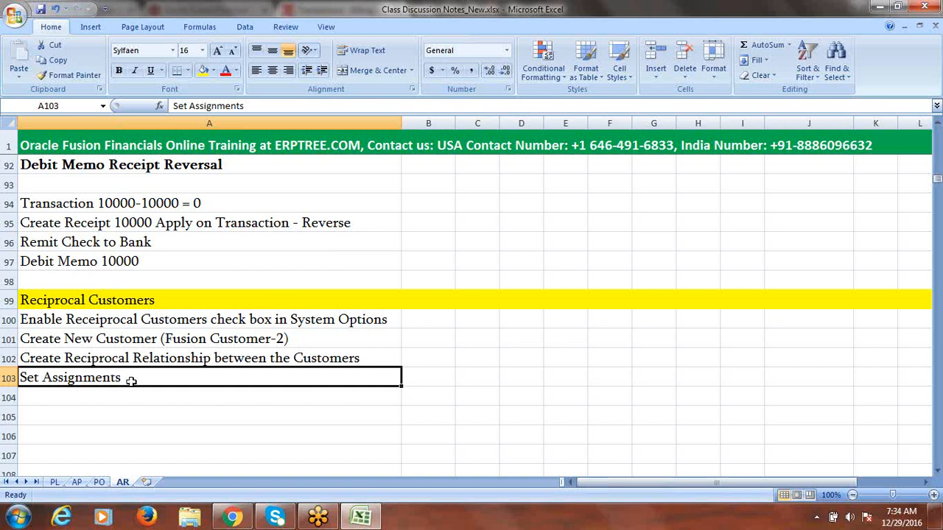
double_click(142, 382)
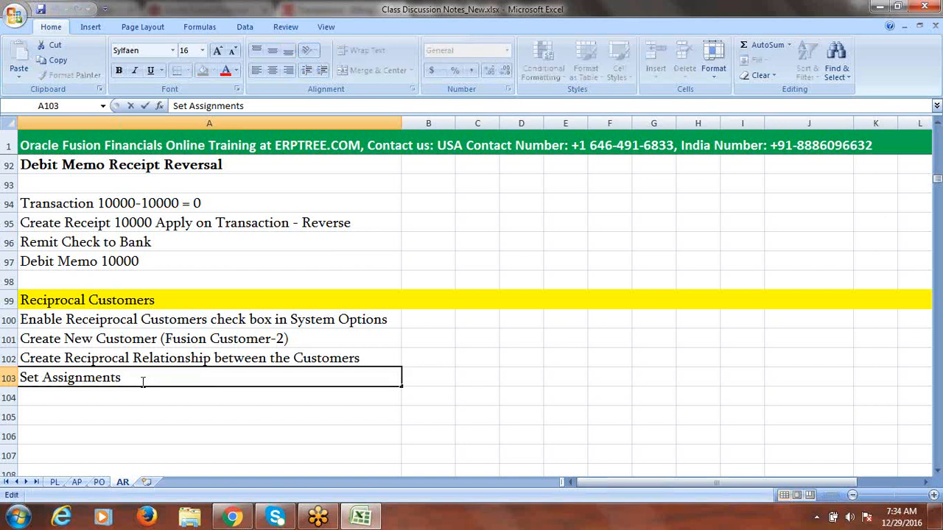
type("(Referencc")
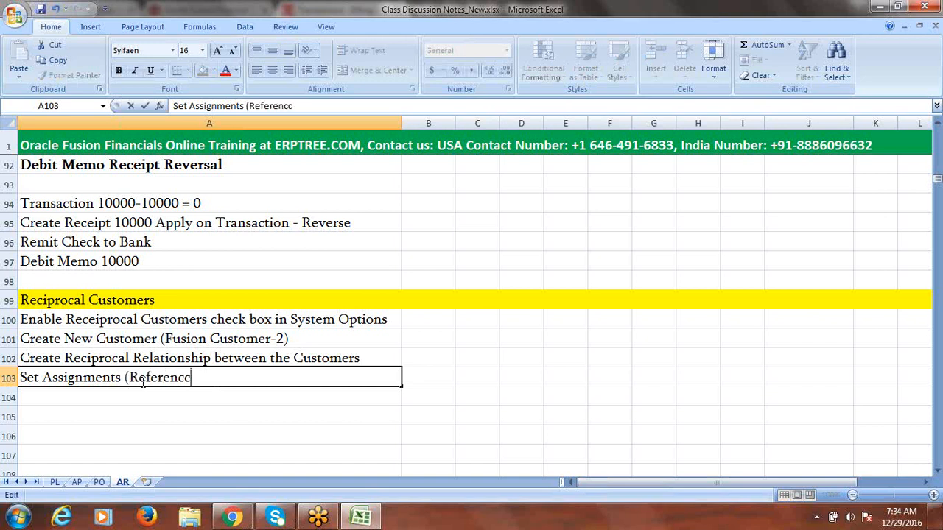
type("e Data Set")
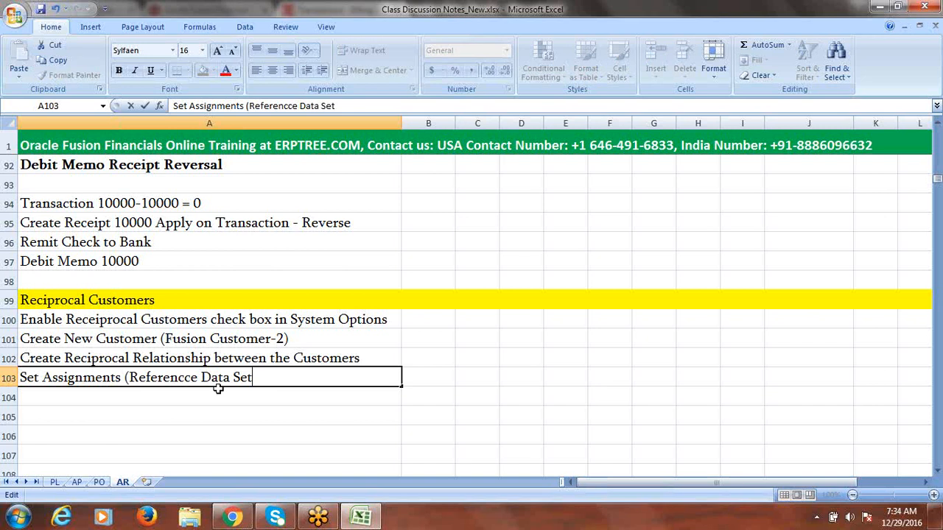
type(") at BU")
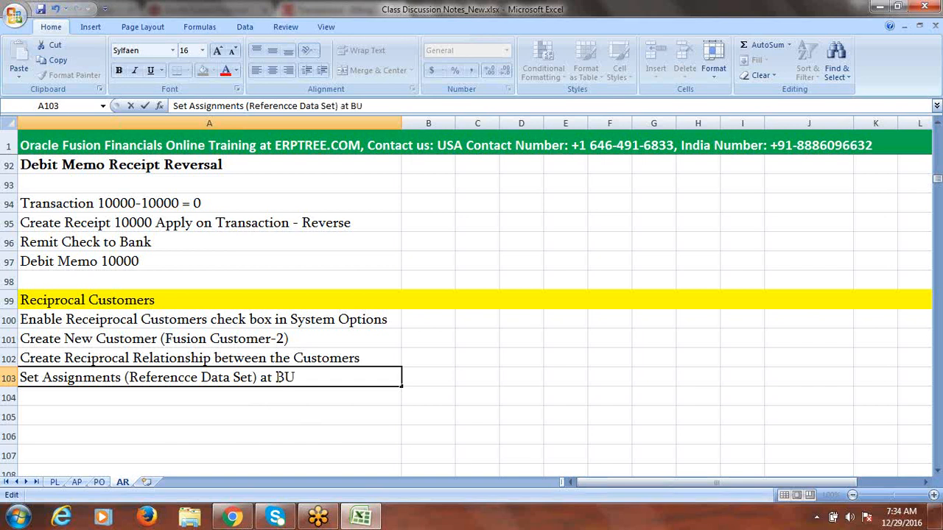
key("ctrl+Return")
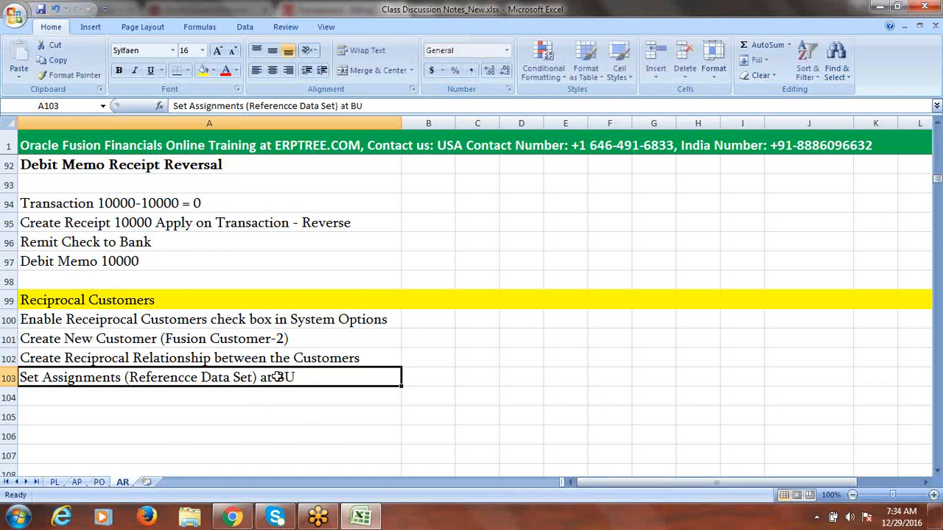
left_click(58, 396)
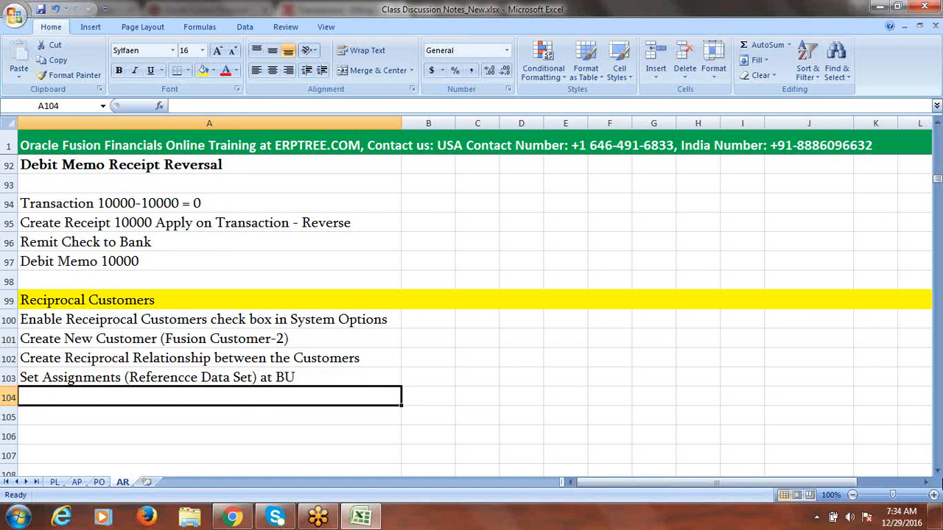
Step: Scroll the sheet, clear a stray character from A105, and select row 100
left_click(937, 472)
left_click(938, 472)
left_click(938, 472)
left_click(937, 472)
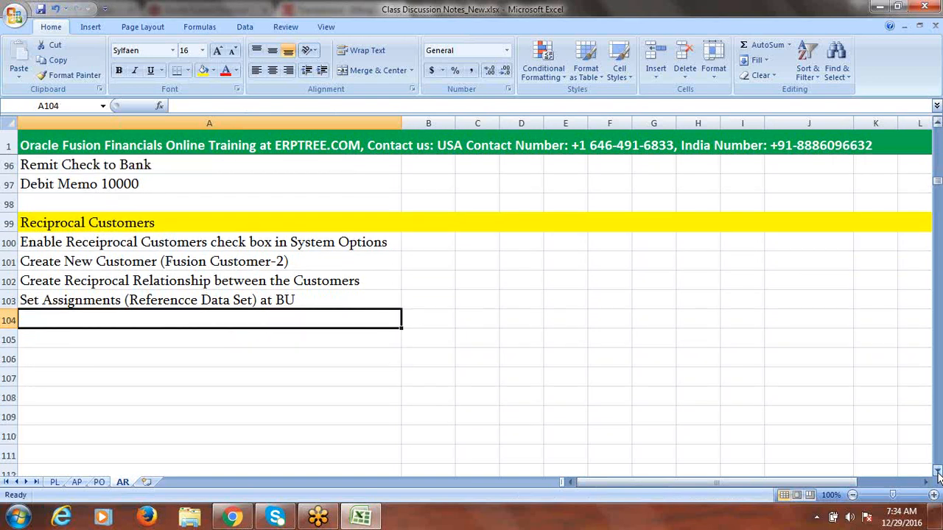
left_click(86, 339)
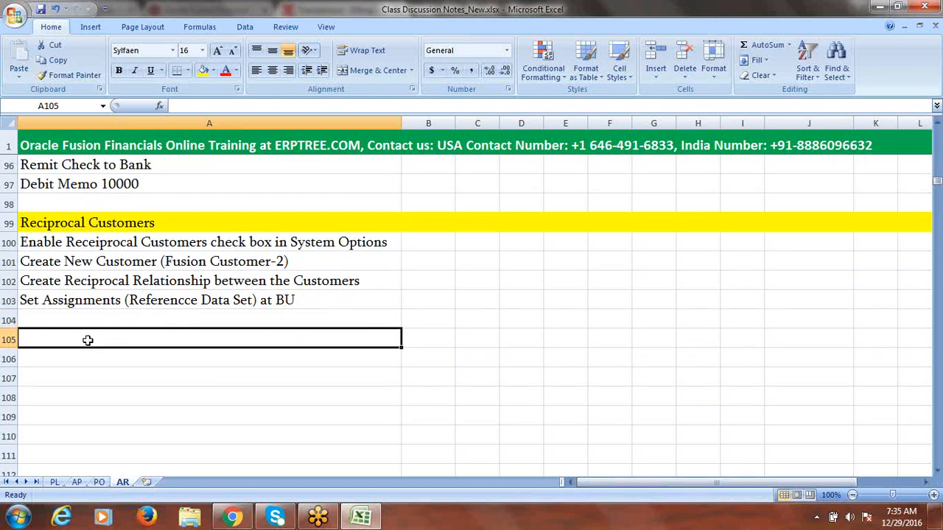
type("c")
key("BackSpace")
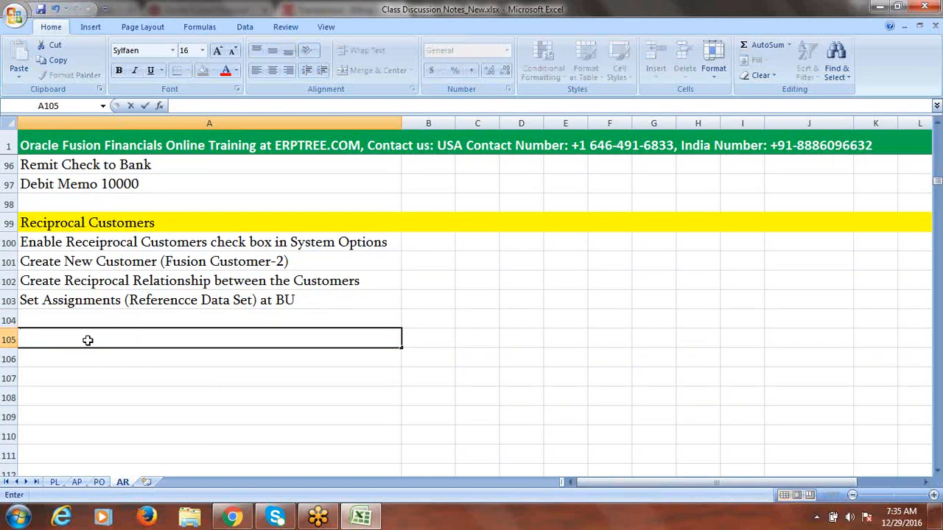
left_click(9, 242)
Step: Insert a blank row above row 100 and remove its yellow fill
right_click(9, 243)
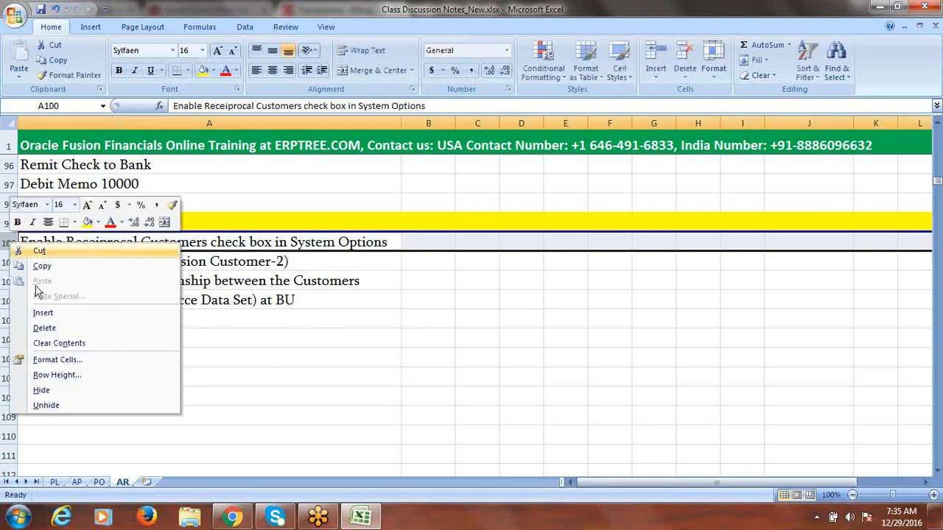
left_click(62, 313)
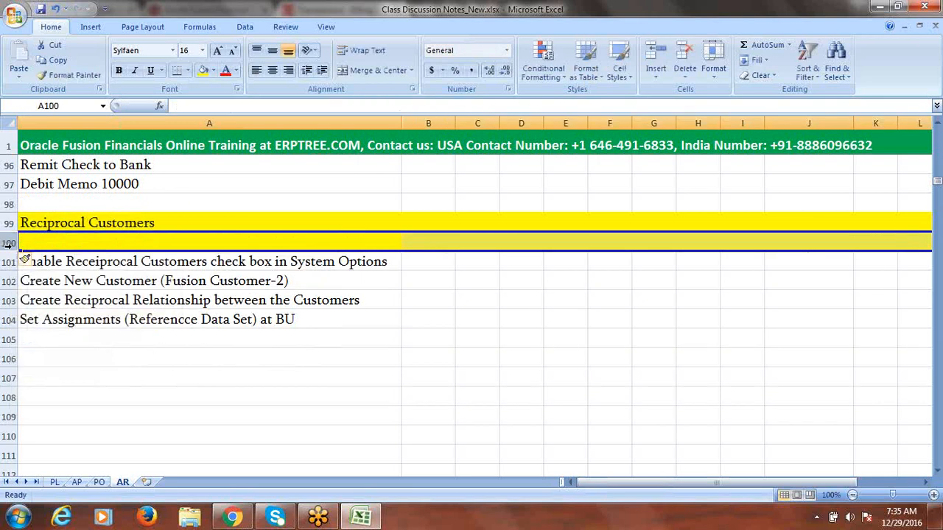
left_click(212, 71)
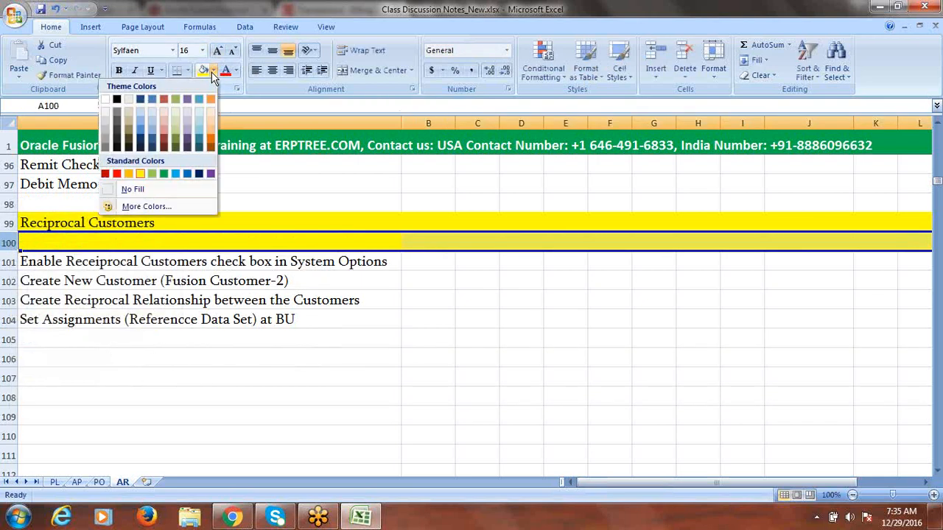
left_click(105, 99)
Step: Add a bold, light blue 'Setups' heading in cell A100
left_click(43, 246)
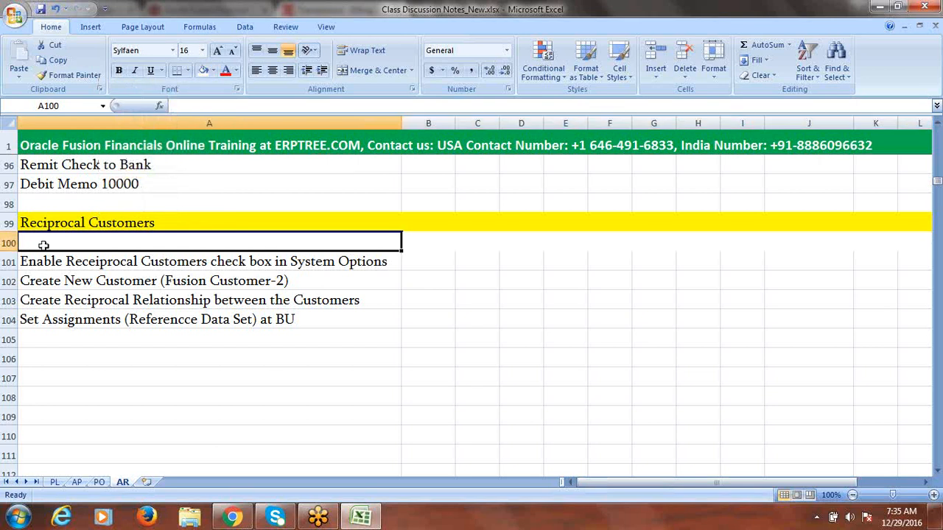
type("Setups")
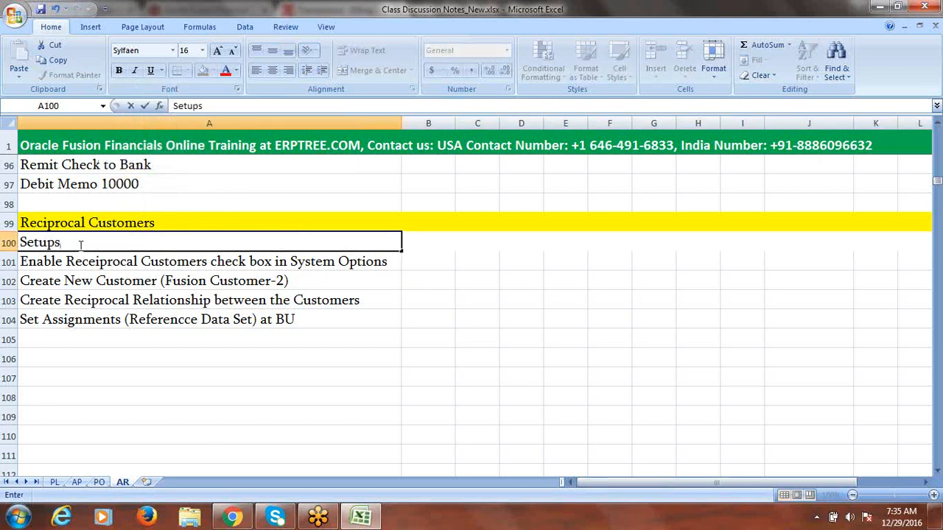
left_click_drag(81, 245, 15, 245)
key("ctrl+b")
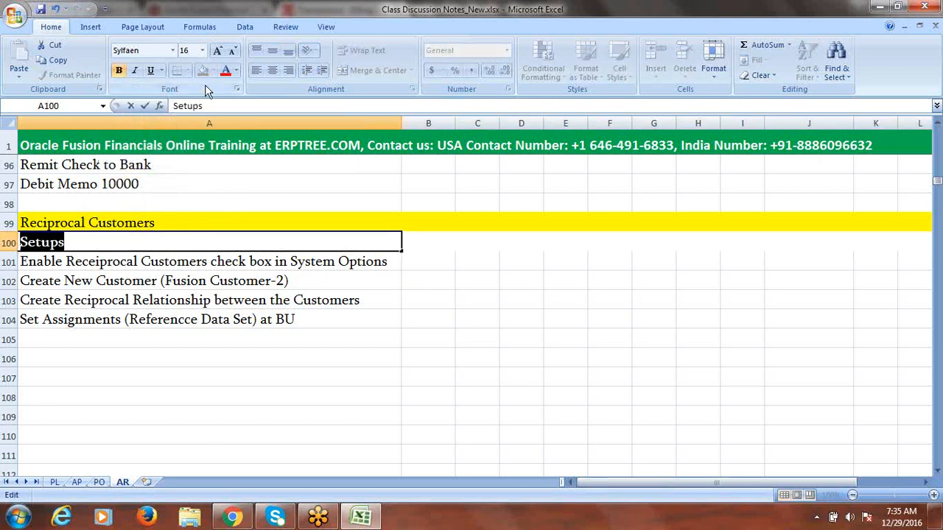
left_click(136, 260)
left_click(121, 244)
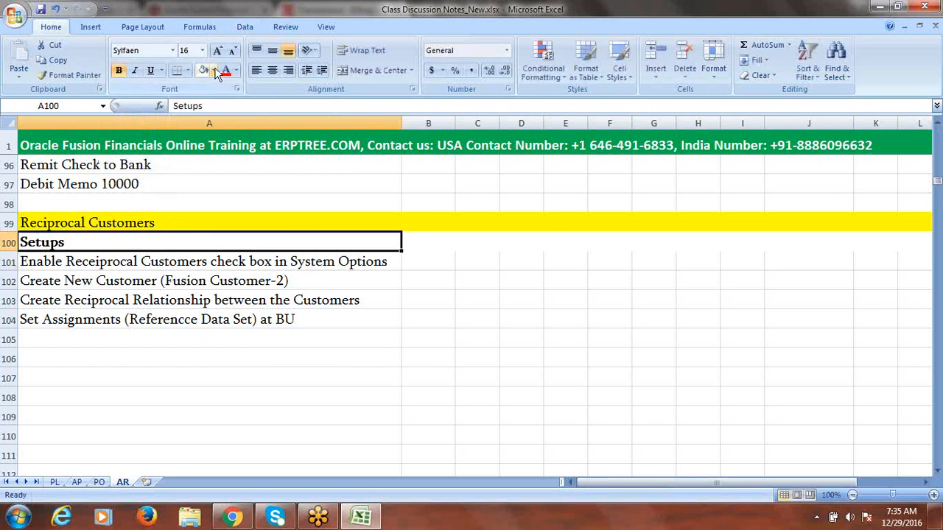
left_click(236, 70)
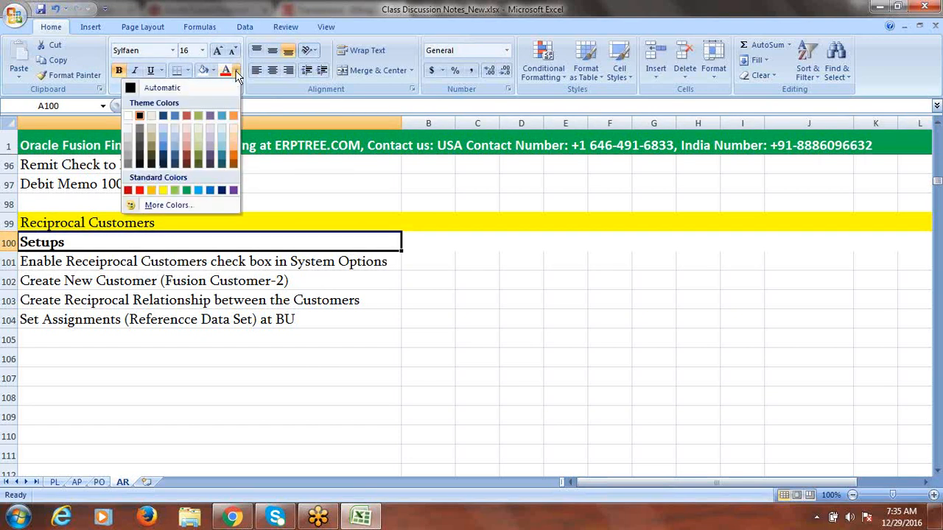
left_click(199, 191)
left_click(78, 358)
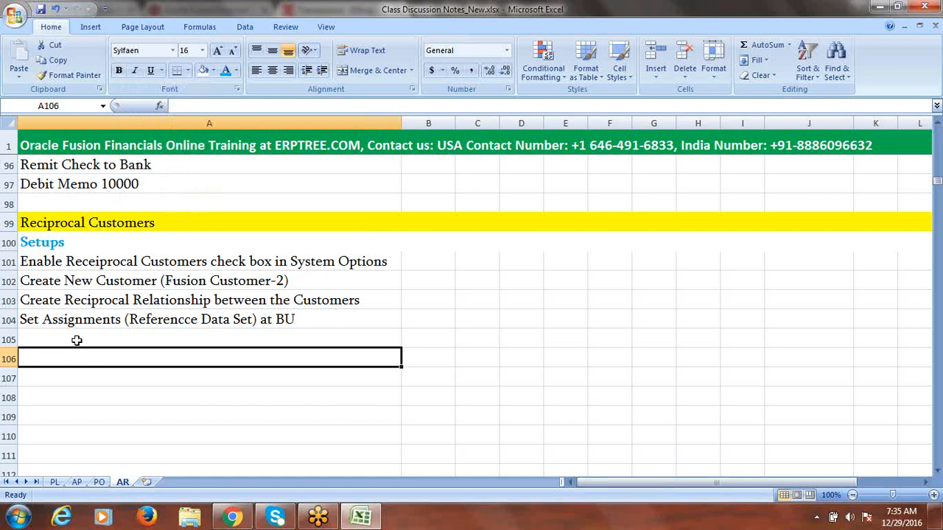
Step: Type 'Process' in A105 and colour it blue
left_click(77, 341)
type("Process")
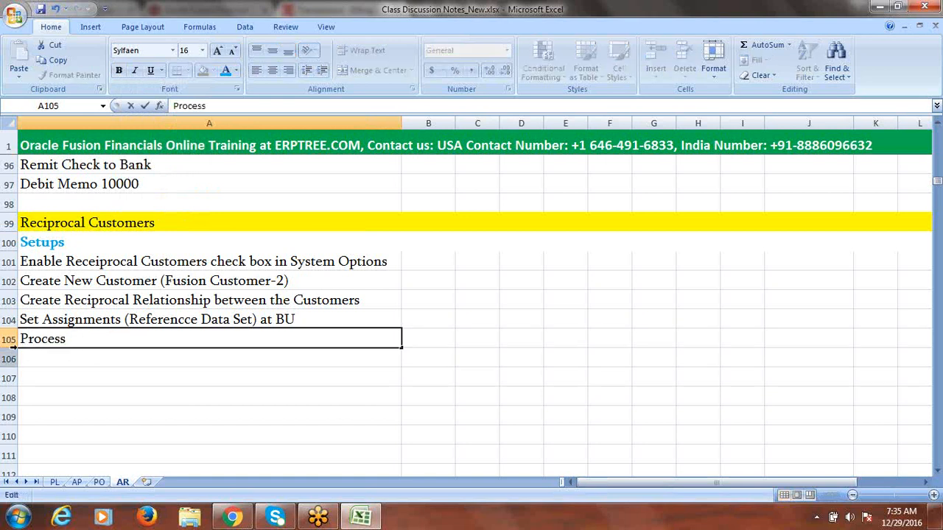
left_click_drag(77, 341, 7, 342)
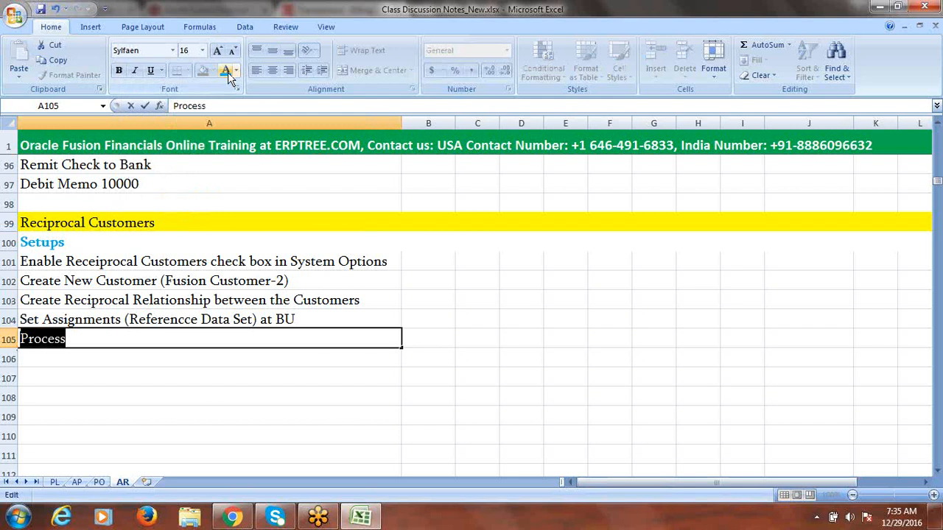
left_click(228, 73)
left_click(99, 362)
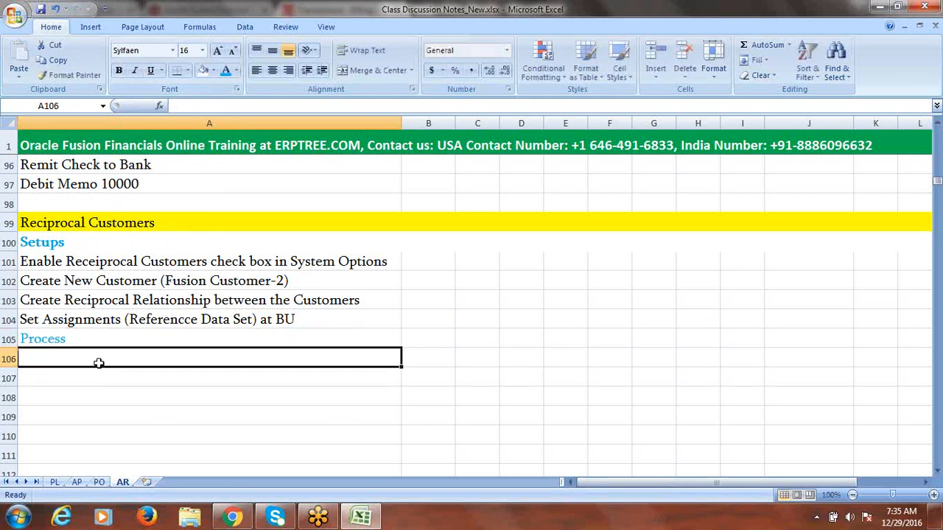
left_click(65, 339)
Step: Bold the Process heading and enter 'Create Transaction - Fusion Customer-1: 25000' in A106
key("ctrl+b")
left_click(63, 357)
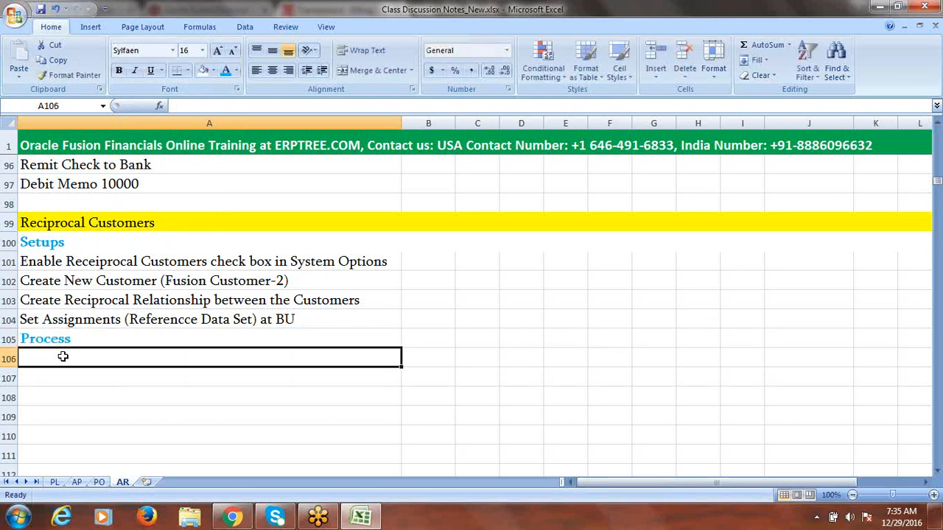
type("Create T")
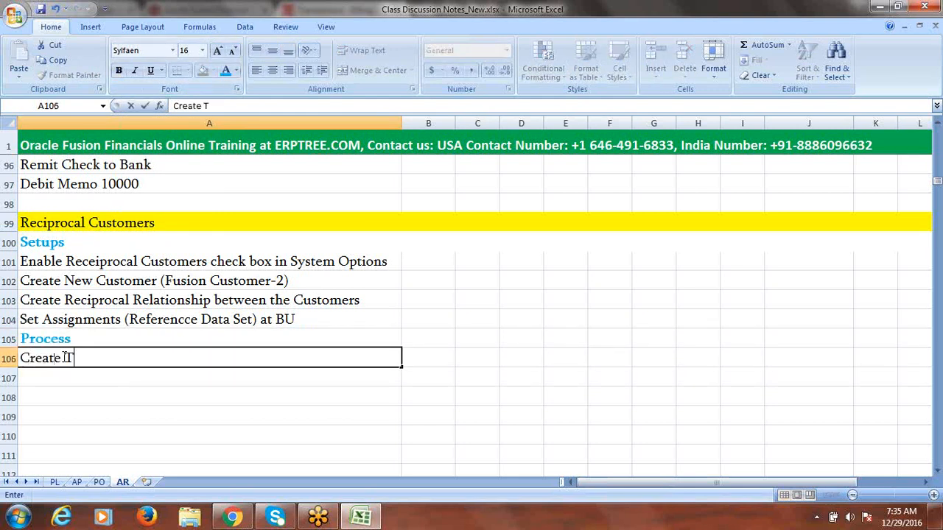
type("ransaction")
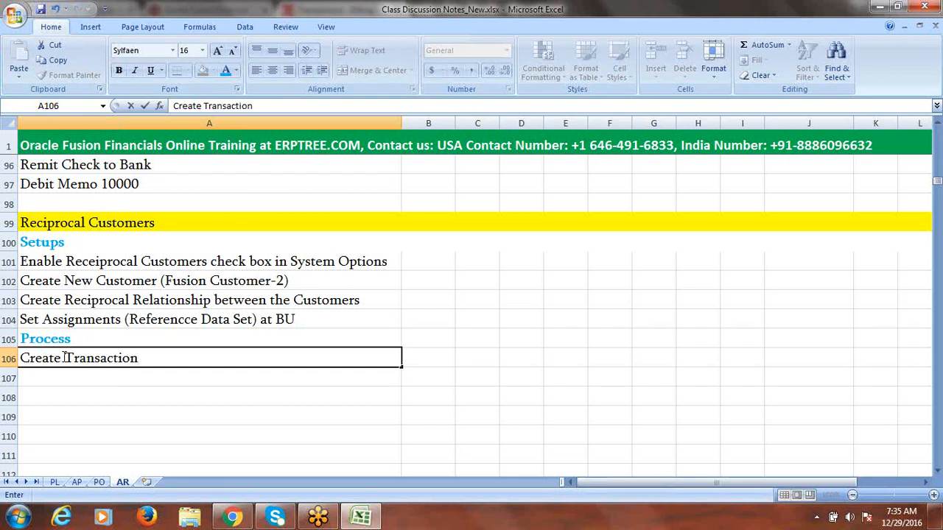
type("- fUS")
key("BackSpace")
key("BackSpace")
key("BackSpace")
type("Fusion Customer")
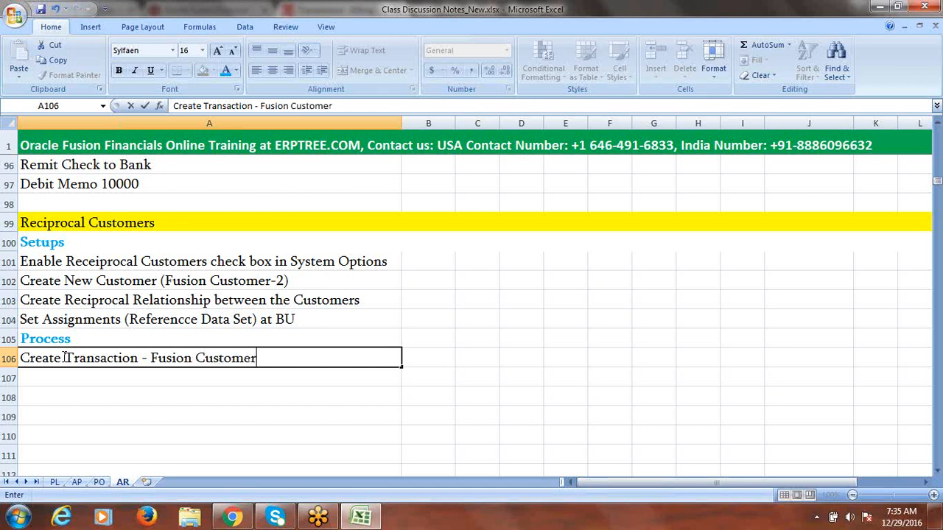
type("-1 : 25000")
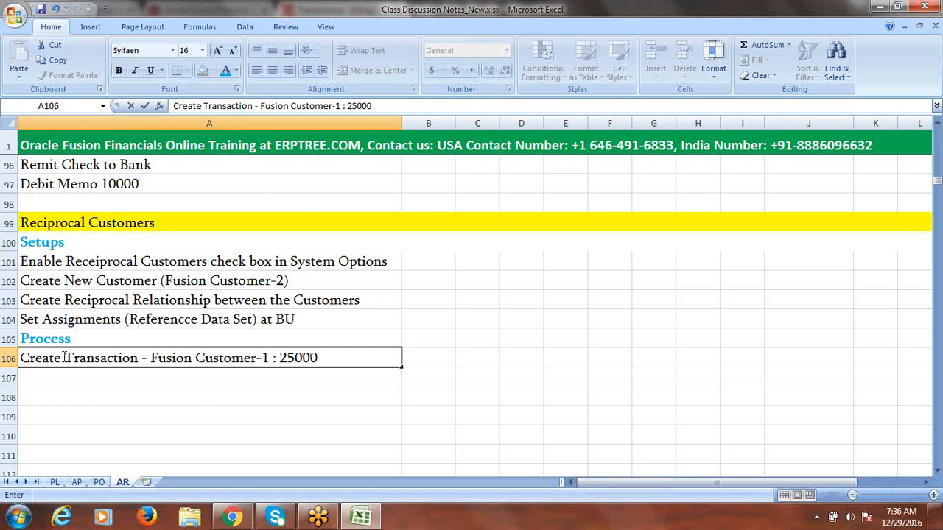
left_click(274, 357)
key("BackSpace")
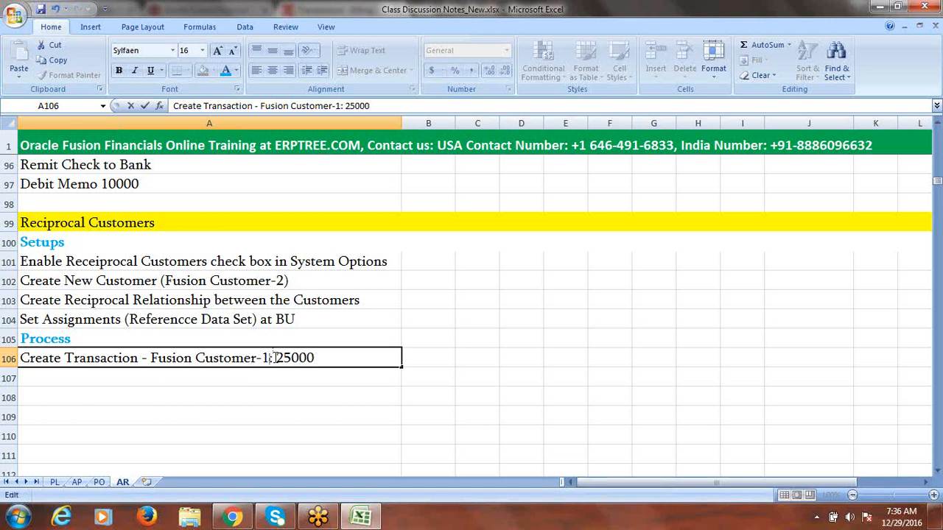
left_click(95, 378)
Step: Add 'Create Receipt - Fusion Customer-2: 25000' and the apply-receipt step in A107 and A108
type("C")
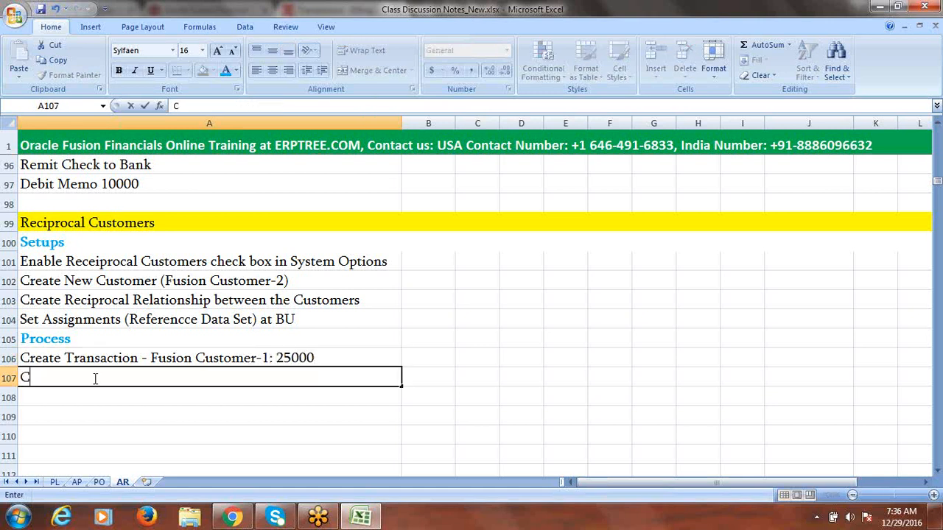
type("reate Rece")
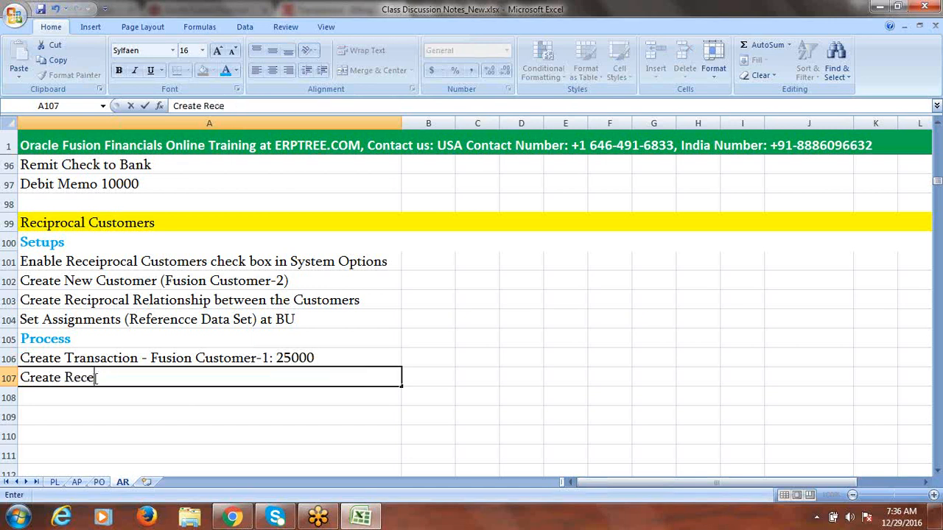
type("ipt - Fusi")
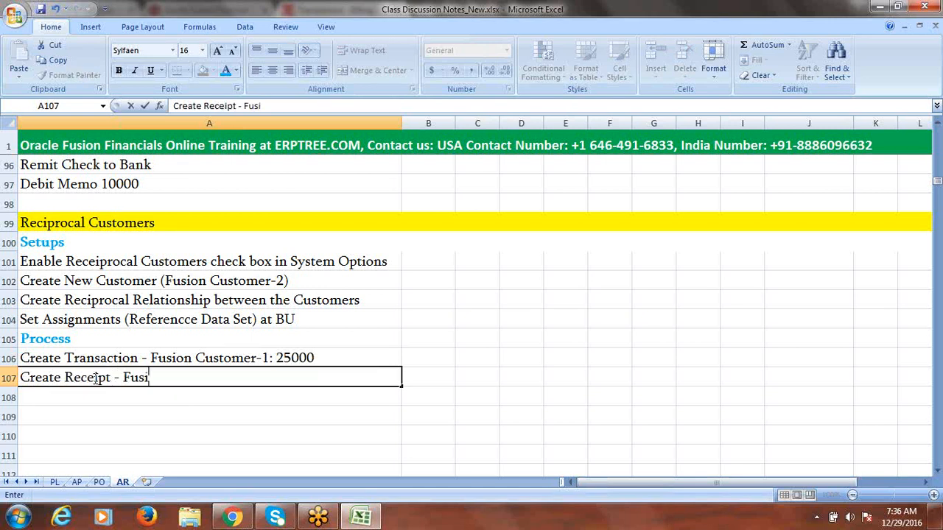
type("on Cust")
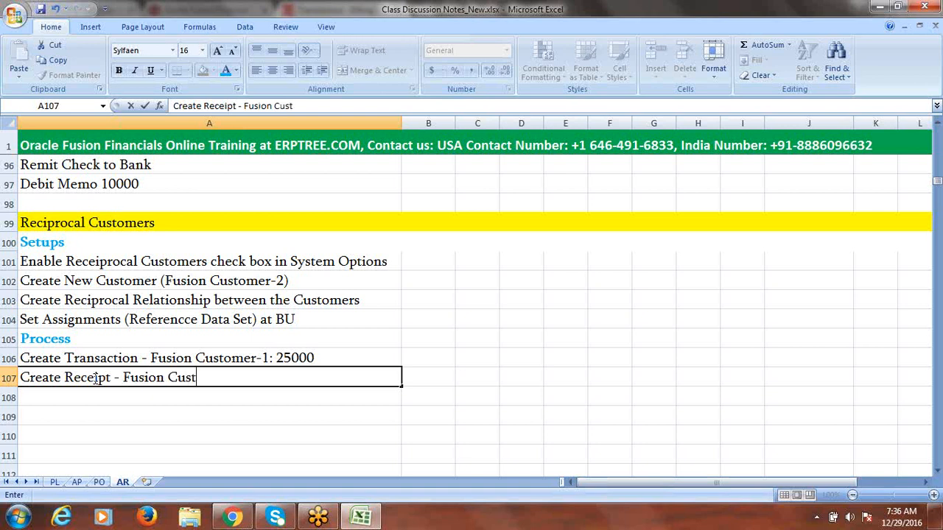
type("omer-2: ")
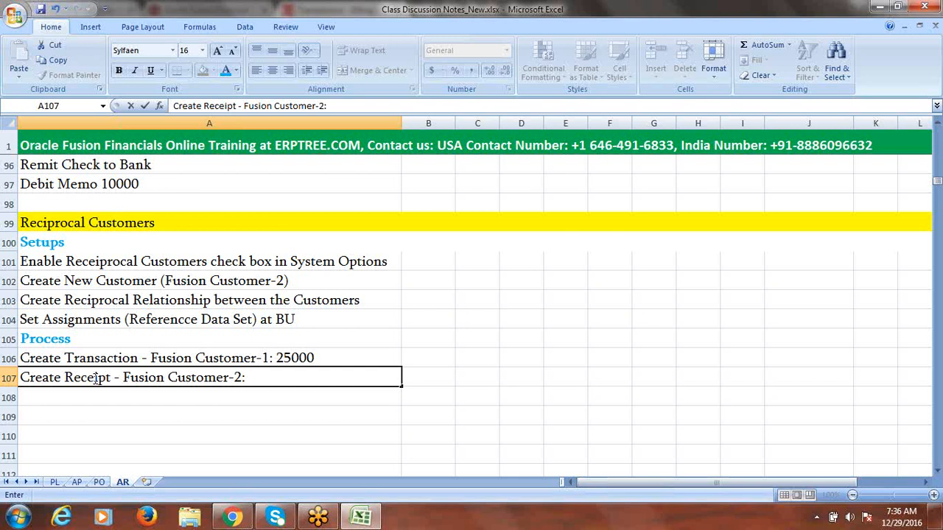
type("25000")
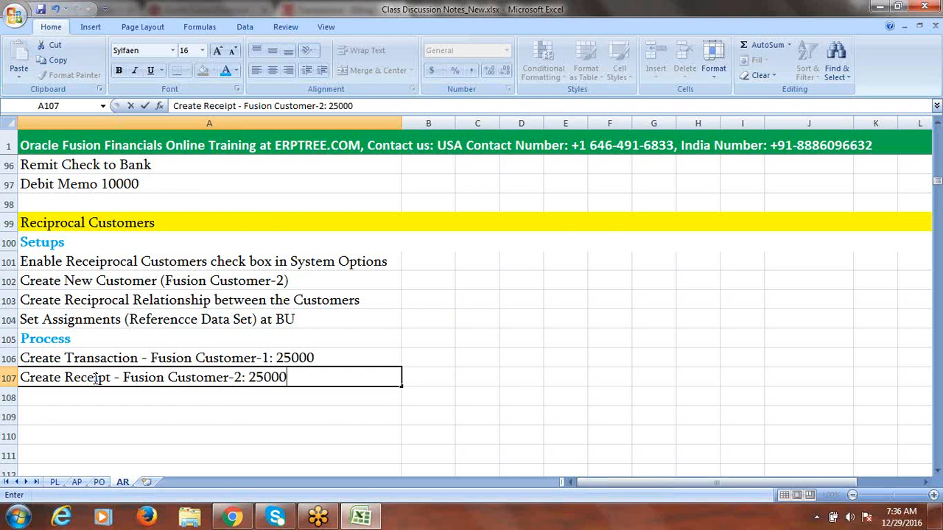
left_click(74, 396)
type("Apply")
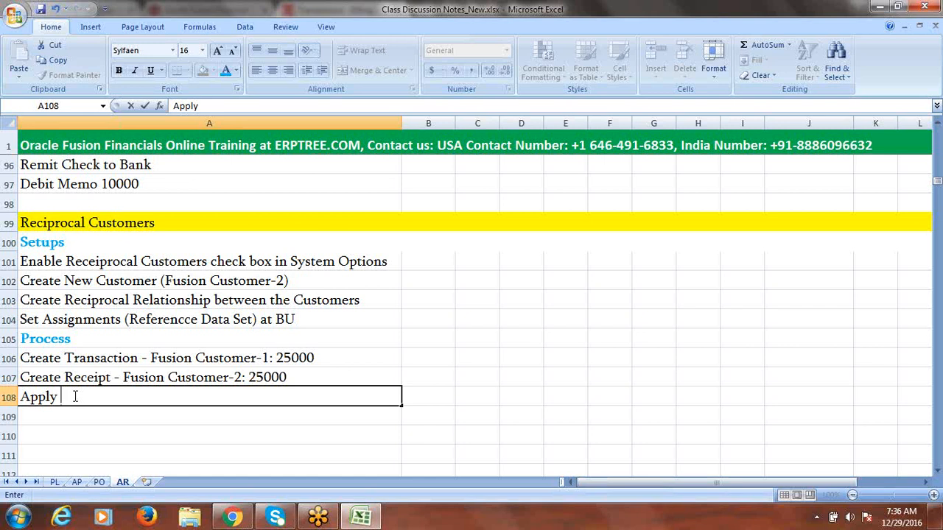
type("Fusion")
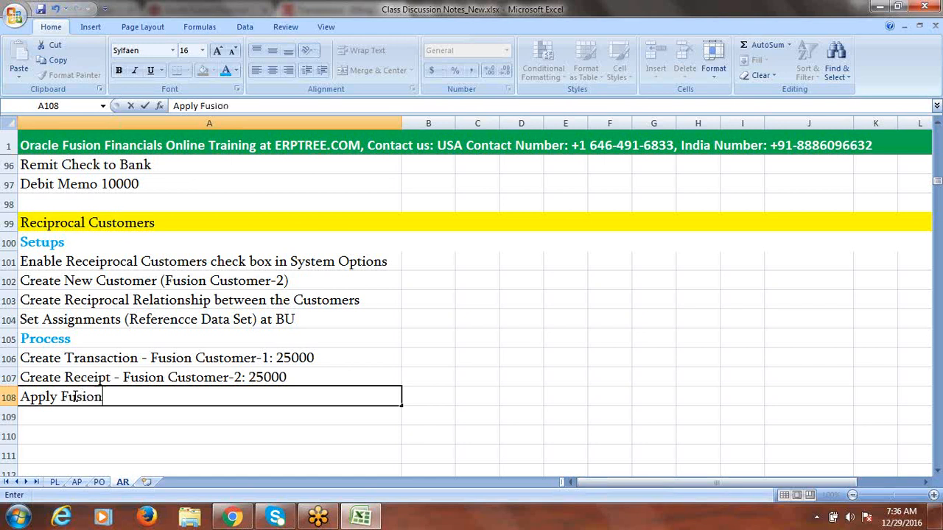
type(" Customer")
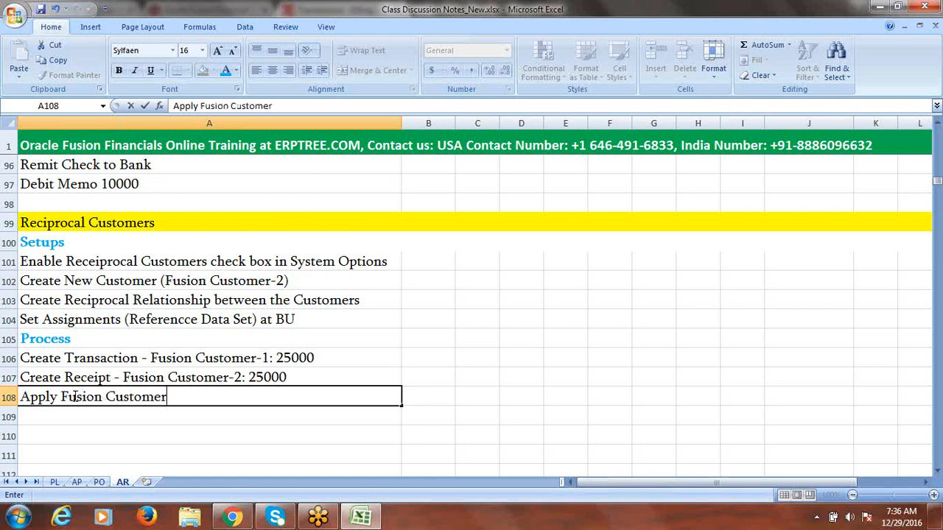
type("-2 Receipt on")
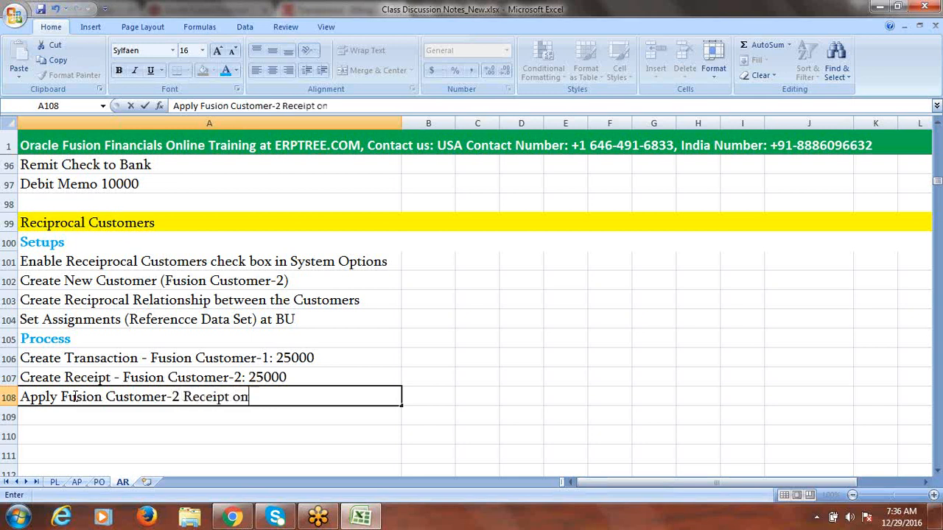
type(" Fusion Customer")
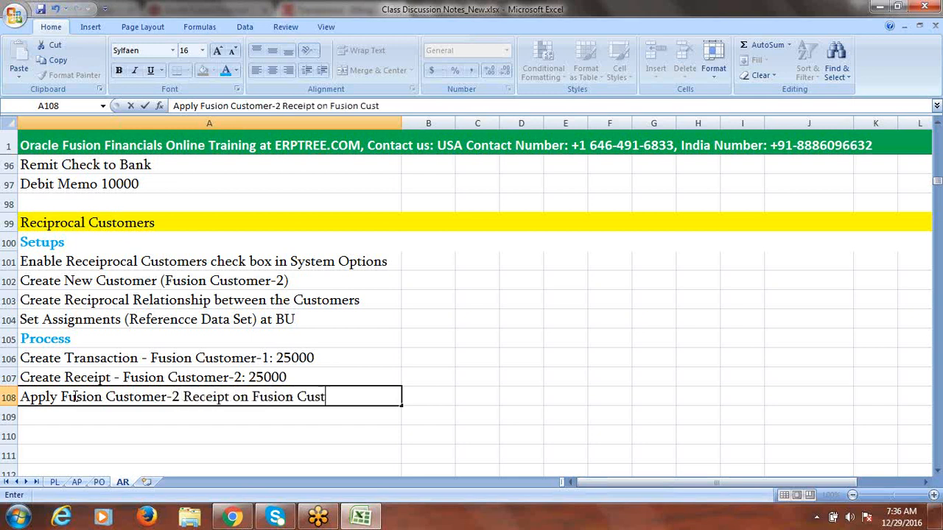
type("-1")
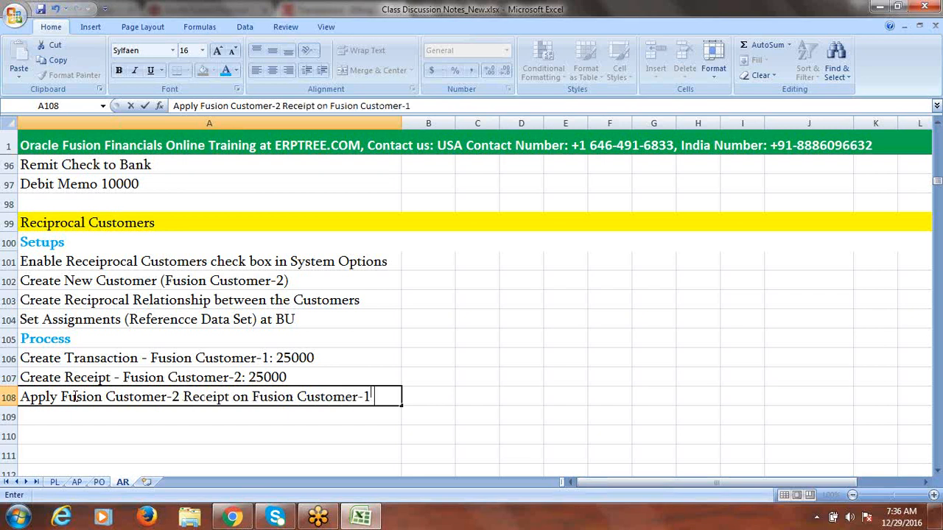
type(" Transact")
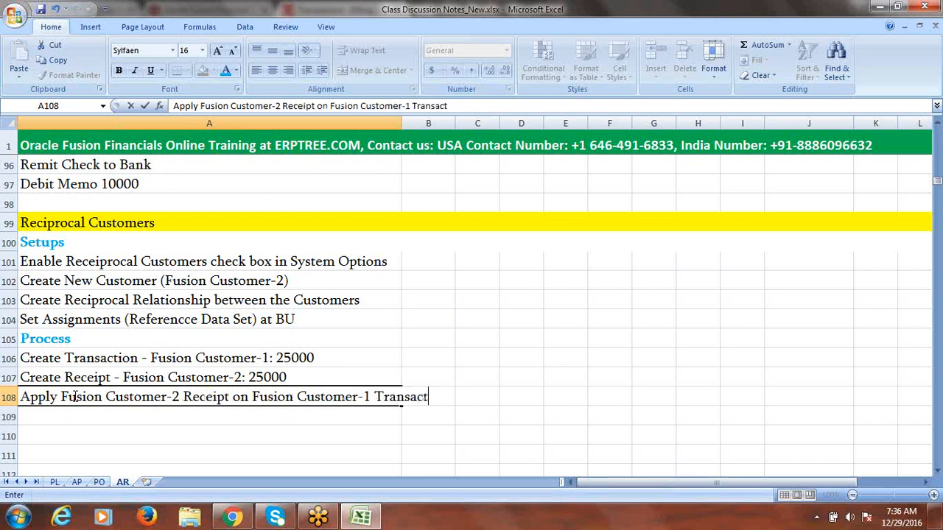
type("ion")
left_click(74, 397)
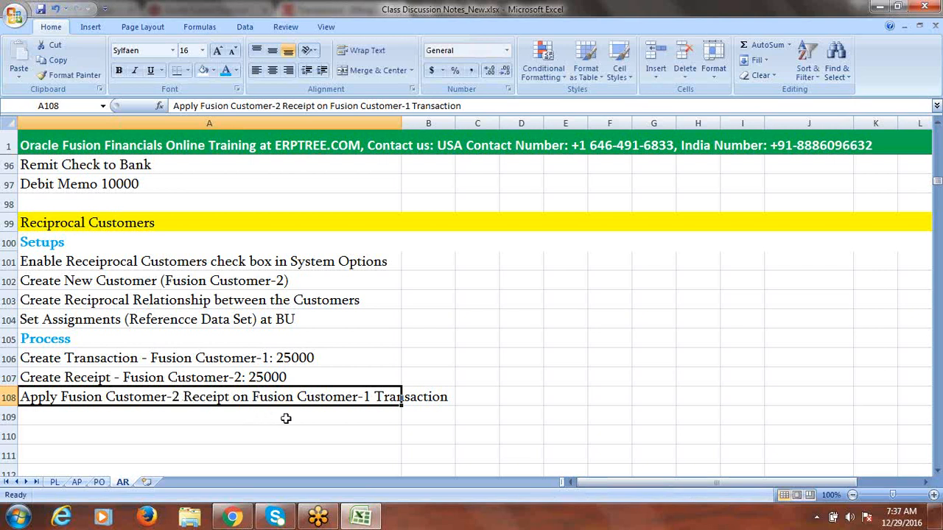
left_click(187, 303)
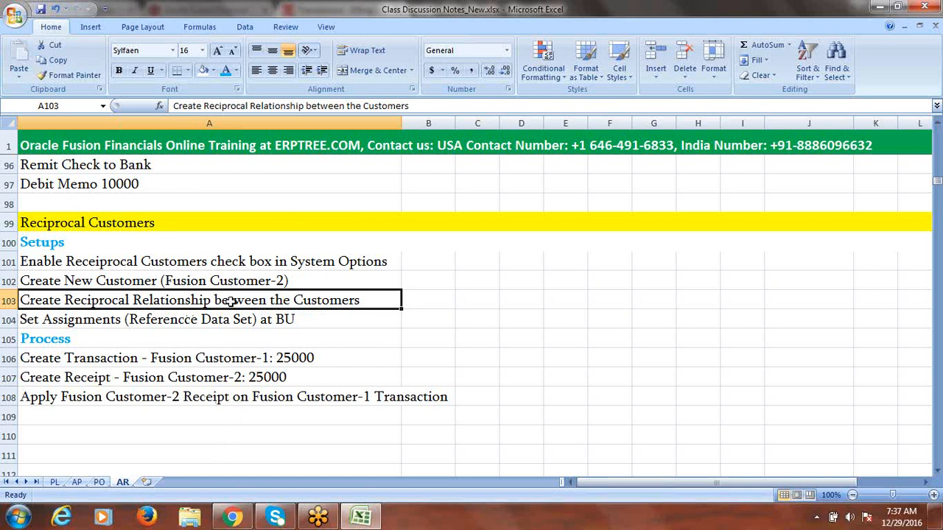
Step: Review the transaction and setup rows, save the workbook, and return to Oracle Fusion Billing
left_click(186, 361)
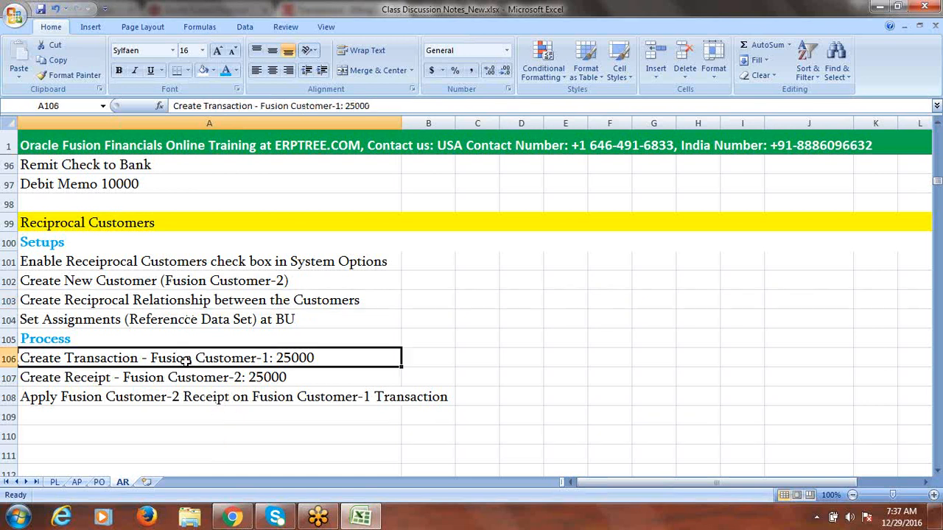
double_click(270, 359)
left_click_drag(270, 359, 153, 361)
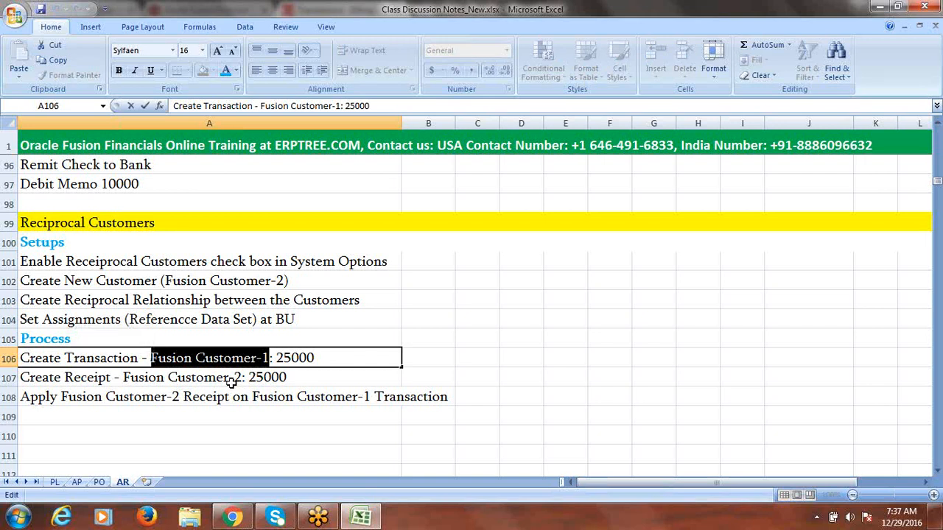
left_click(245, 298)
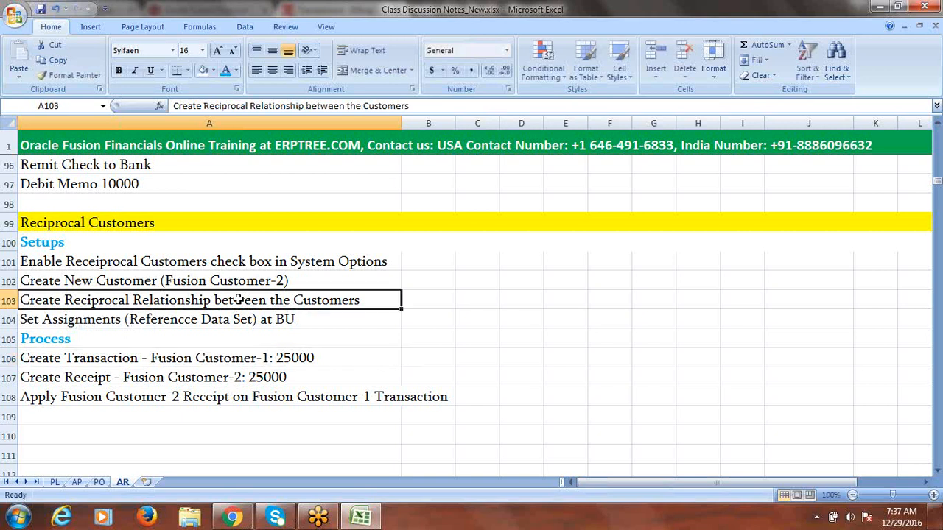
key("ctrl+s")
left_click(100, 246)
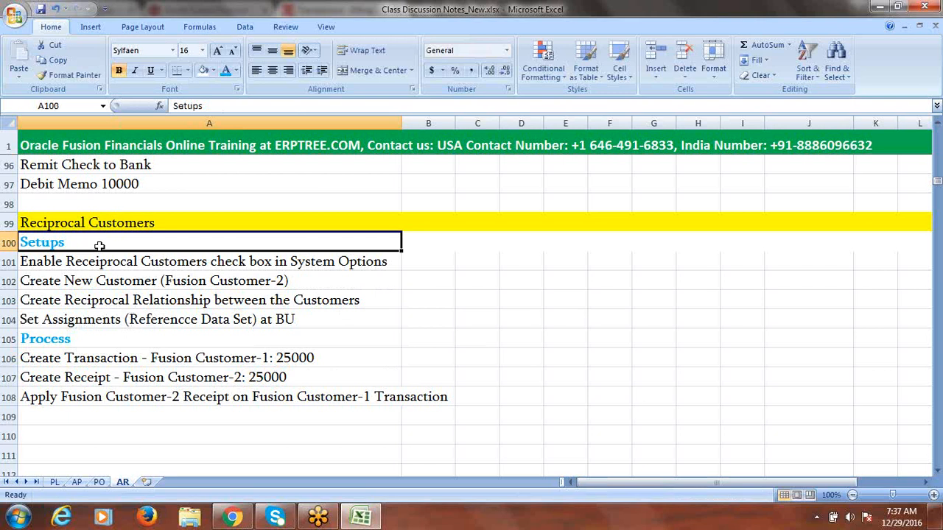
left_click_drag(76, 242, 81, 310)
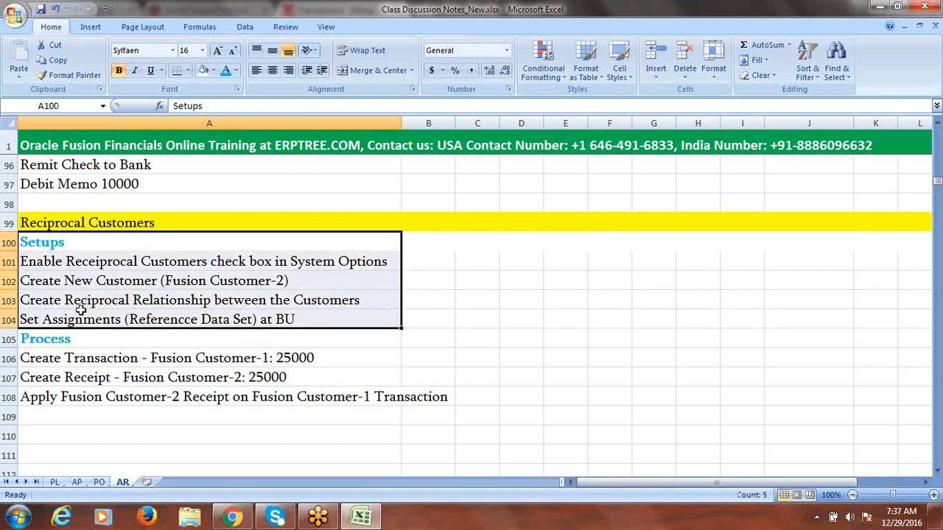
left_click(105, 260)
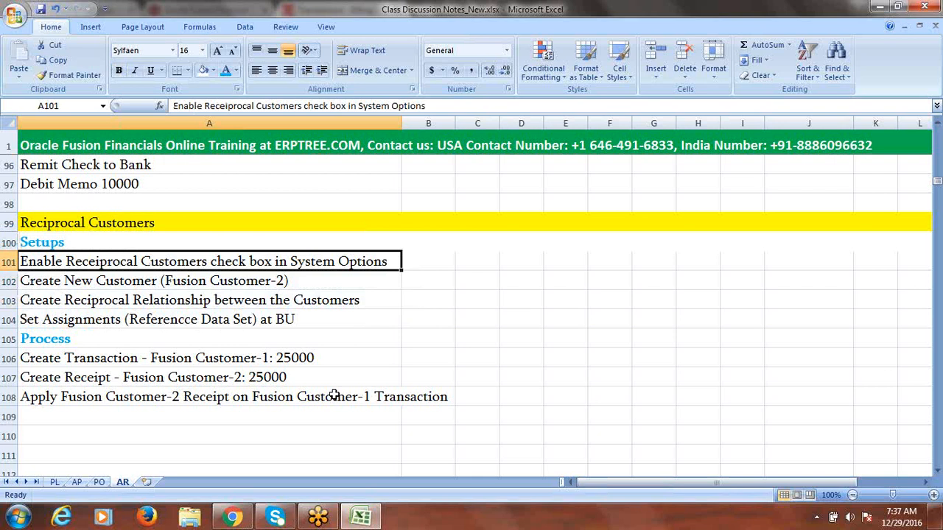
left_click(232, 518)
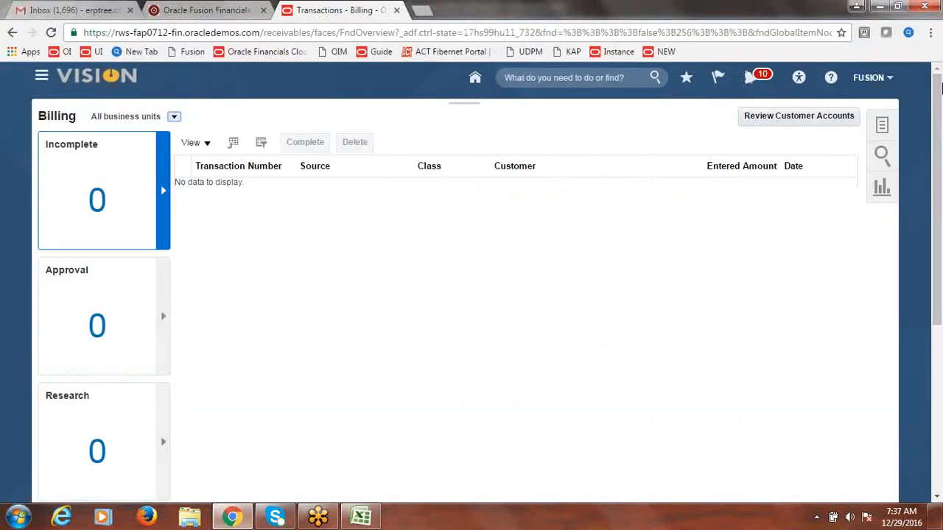
Step: Open the Fusion Implementation Project from Setup and Maintenance's implementation projects
left_click(878, 84)
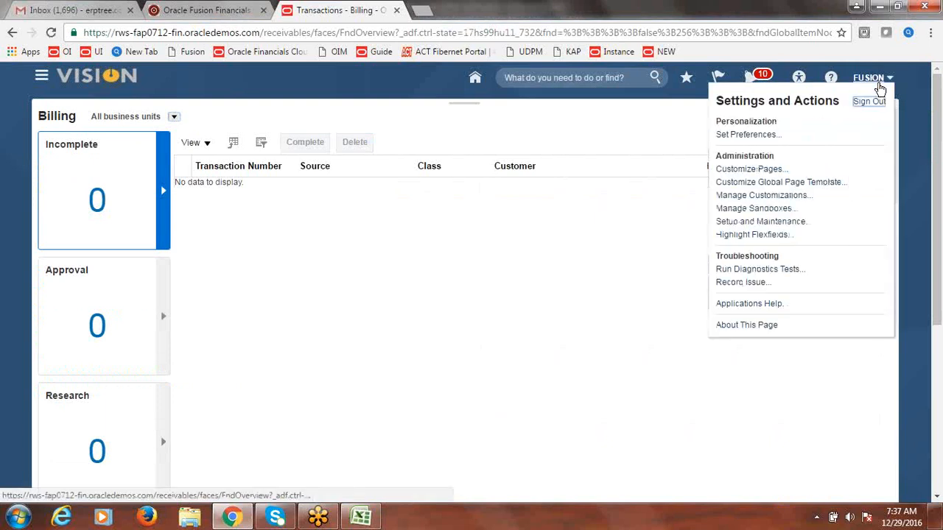
left_click(784, 222)
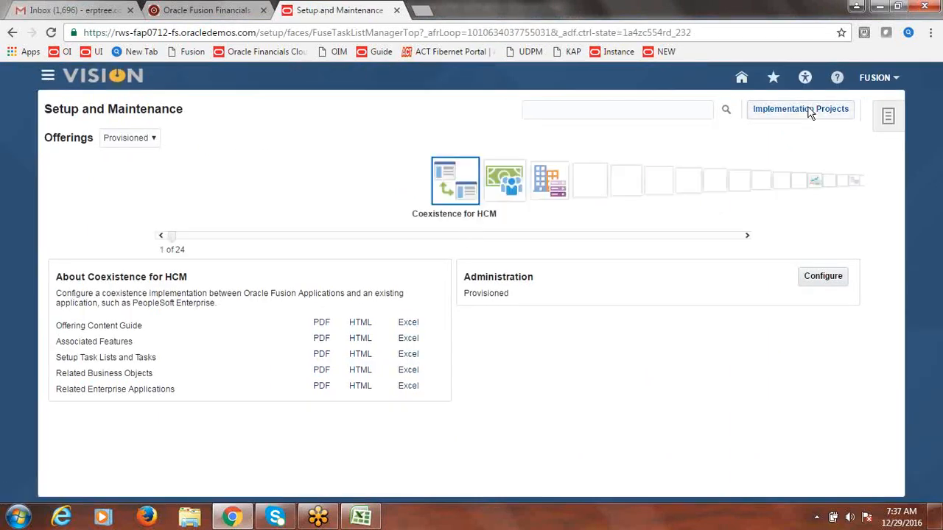
left_click(809, 110)
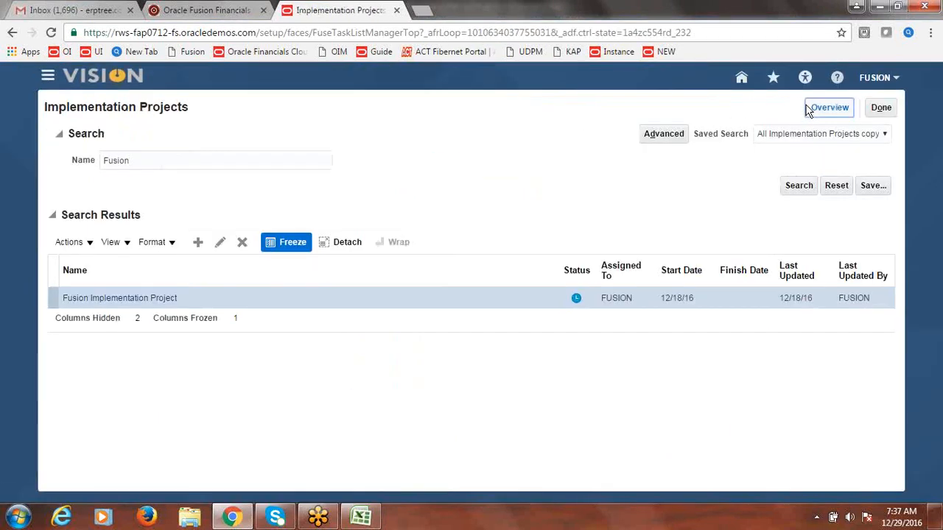
left_click(124, 300)
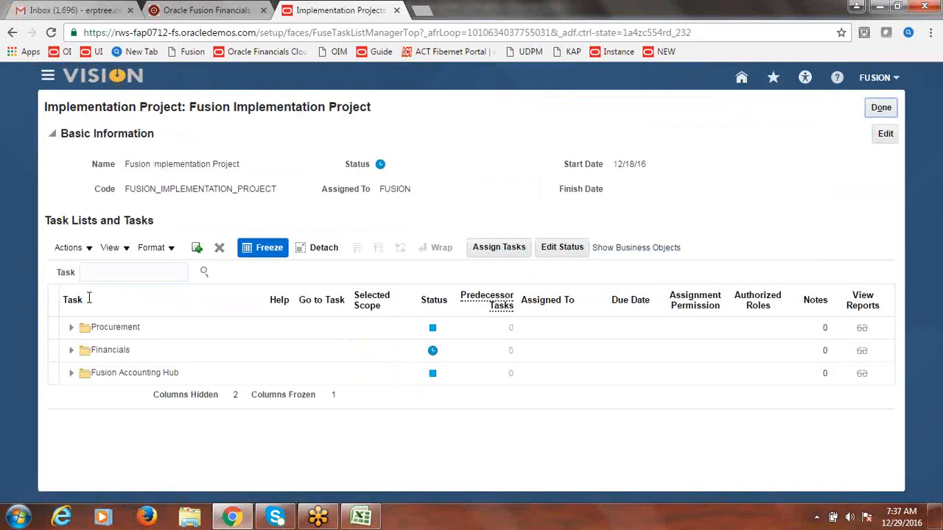
Step: Search the project tasks for 'system options' and open Manage Receivables System Options
left_click(125, 272)
type("syste")
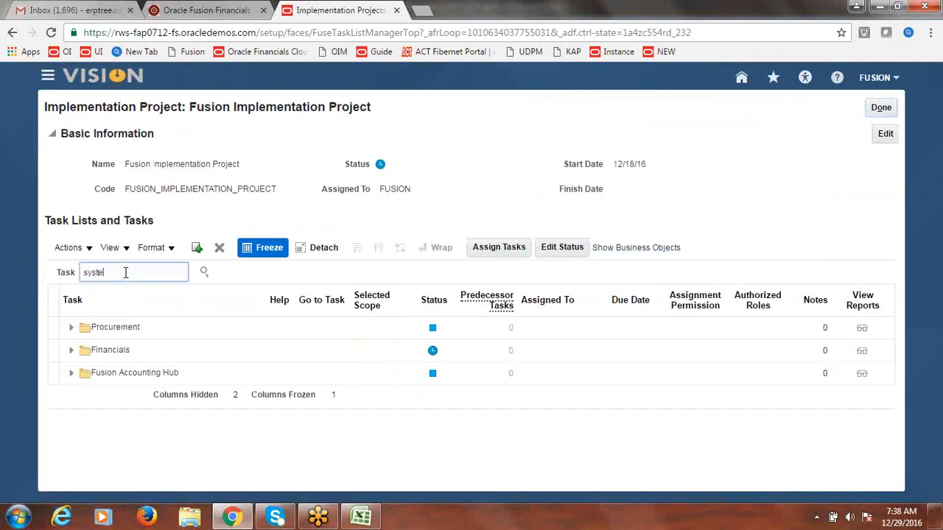
type("m options")
left_click(204, 272)
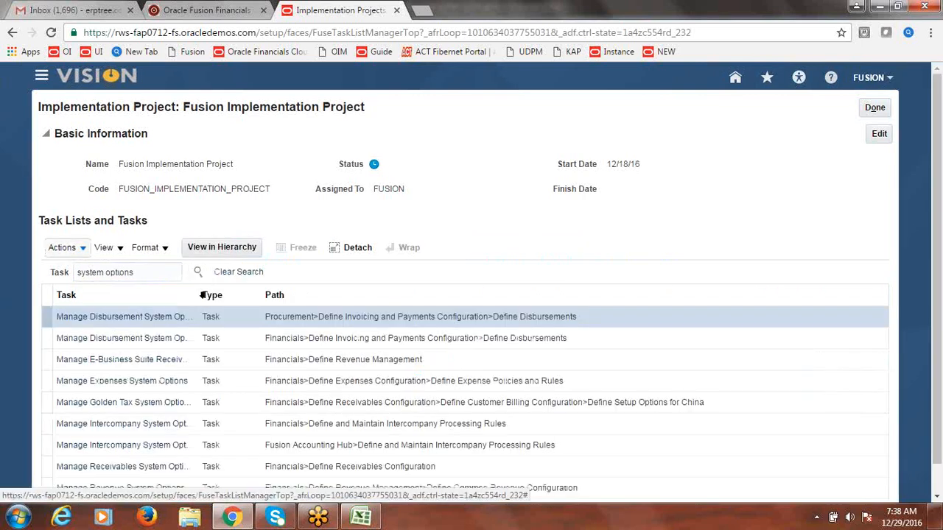
left_click_drag(200, 295, 392, 327)
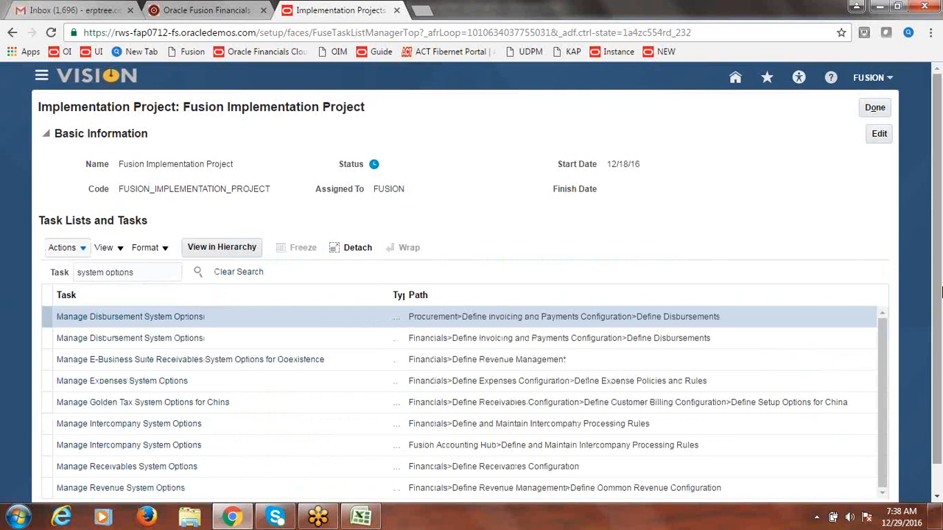
left_click_drag(939, 223, 939, 254)
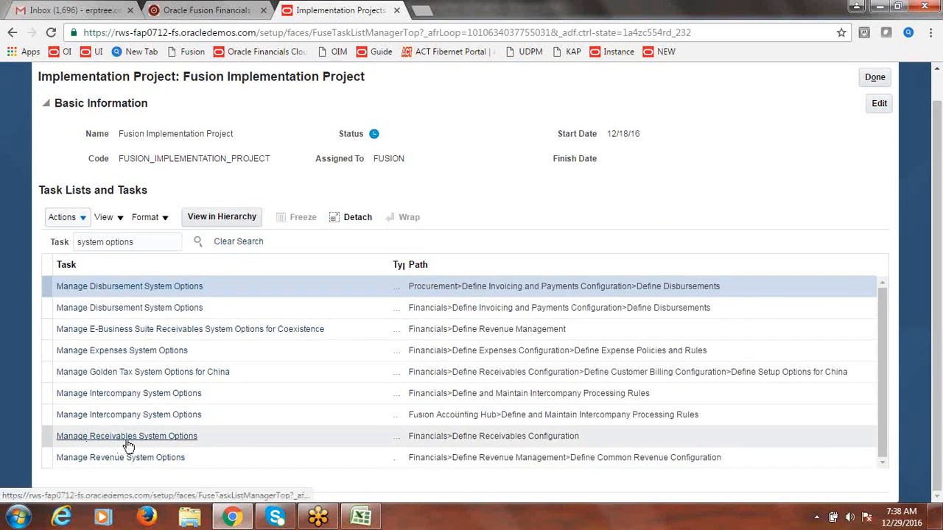
left_click(128, 437)
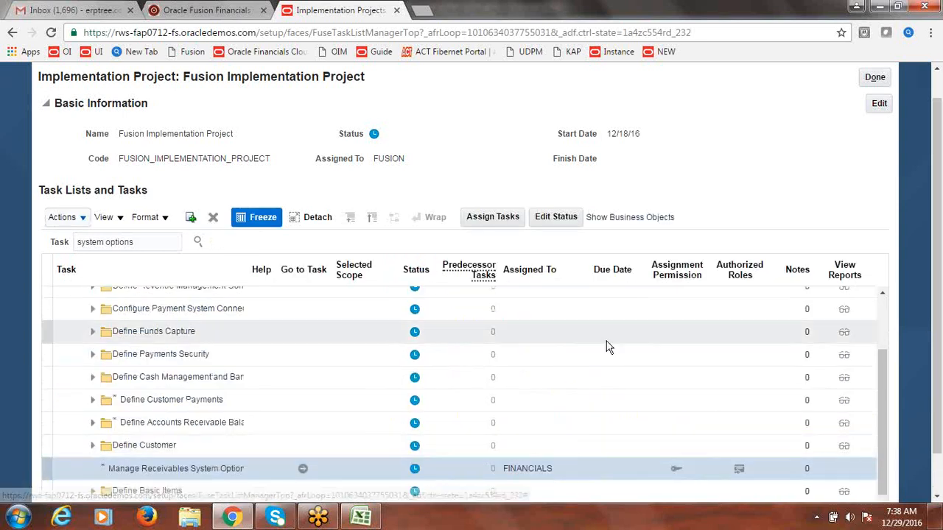
scroll(942, 329, "down", 1)
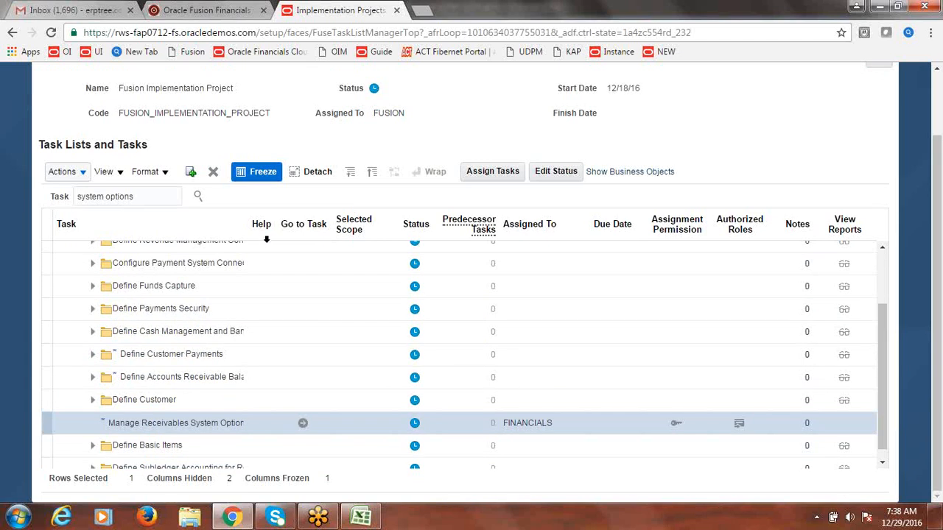
left_click_drag(273, 238, 320, 240)
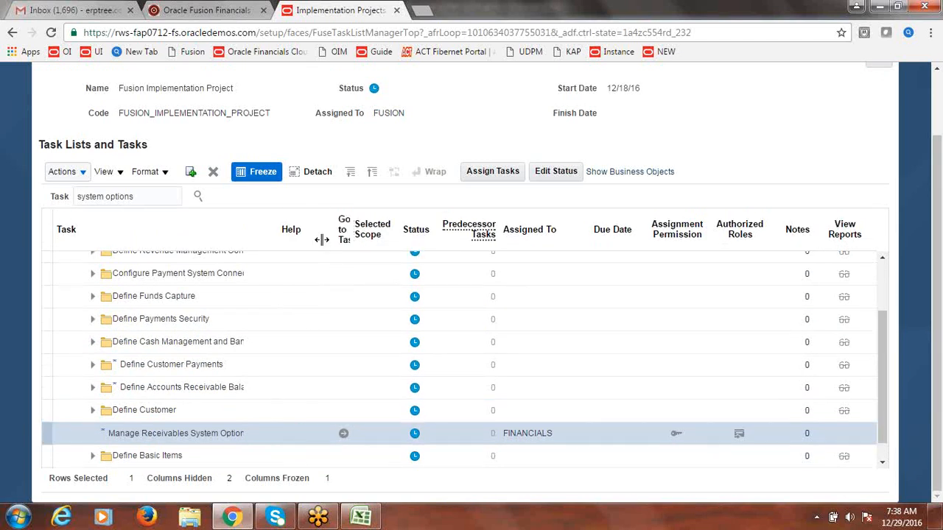
left_click(344, 435)
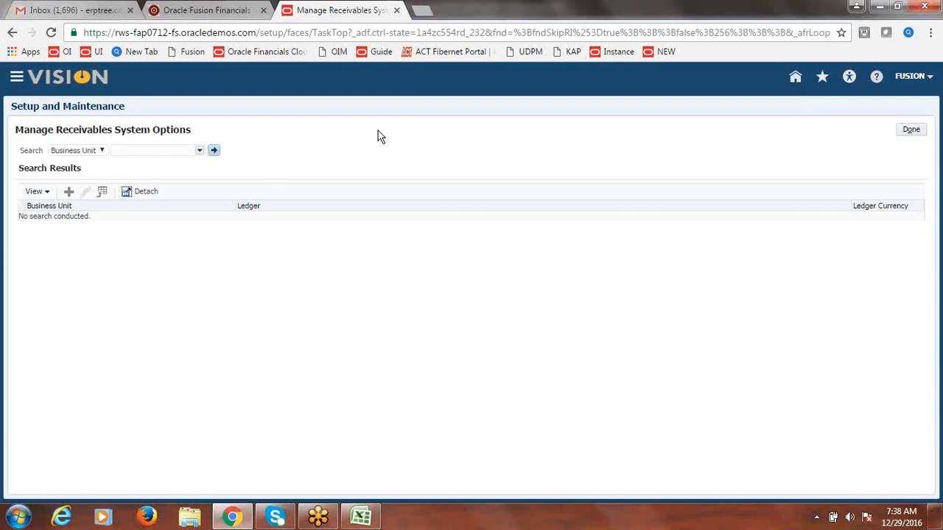
Step: Search system options for Fusion US Business Unit and open its record in Edit System Options
left_click(200, 152)
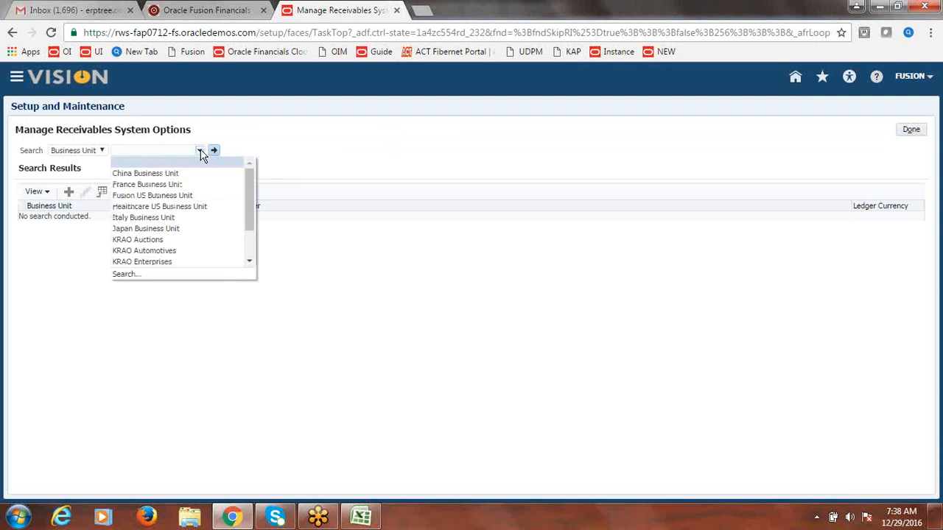
left_click(196, 194)
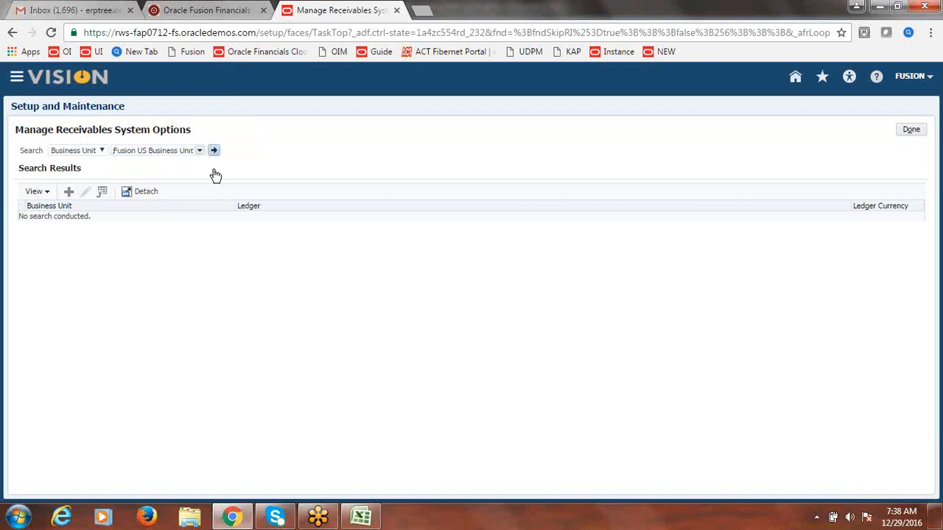
left_click(214, 151)
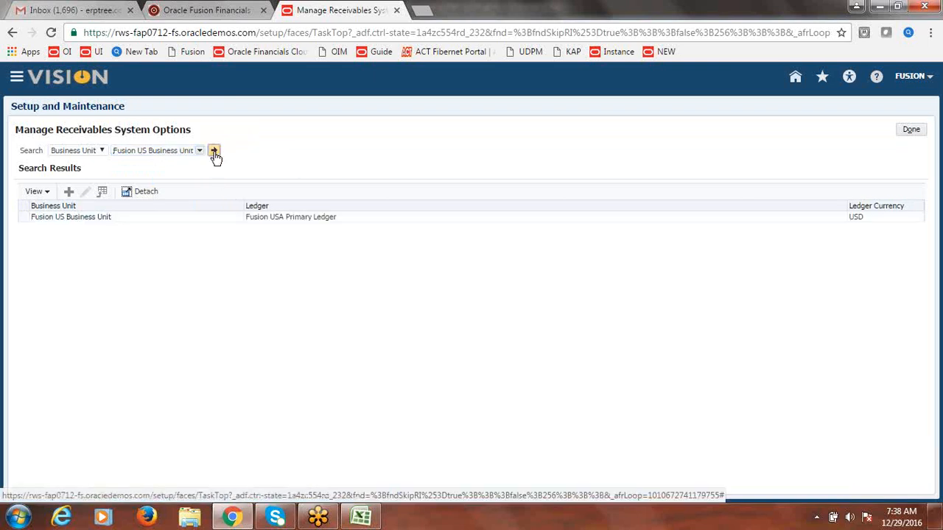
left_click(142, 218)
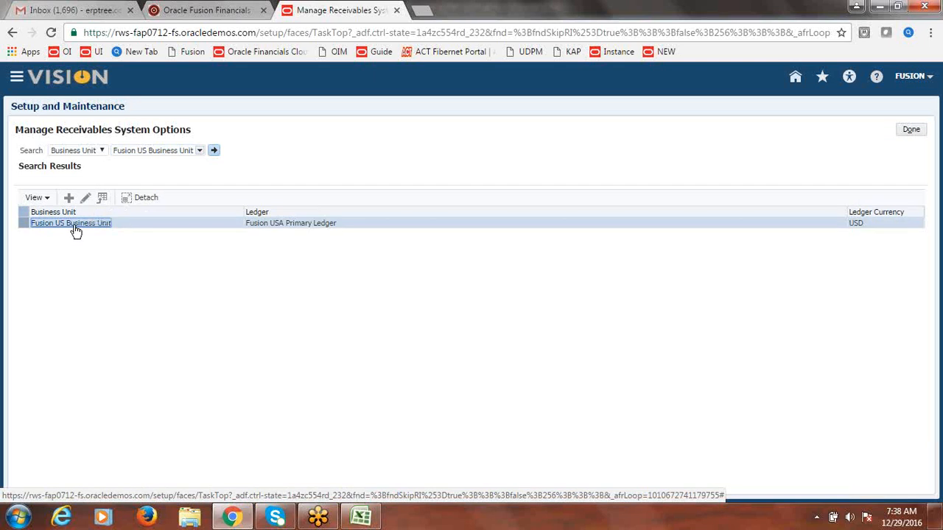
left_click(143, 223)
left_click(86, 198)
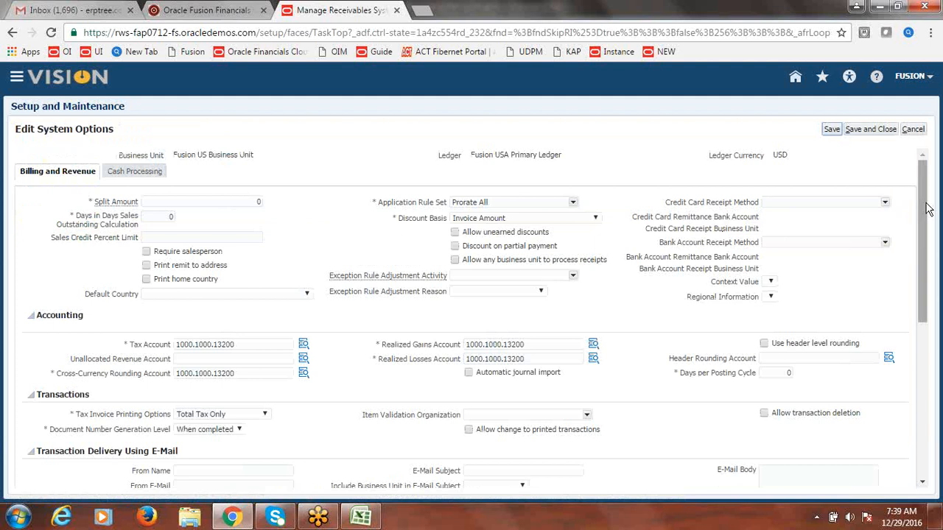
Step: Tick Create reciprocal customer in the Customers section of the system options
left_click_drag(925, 203, 935, 348)
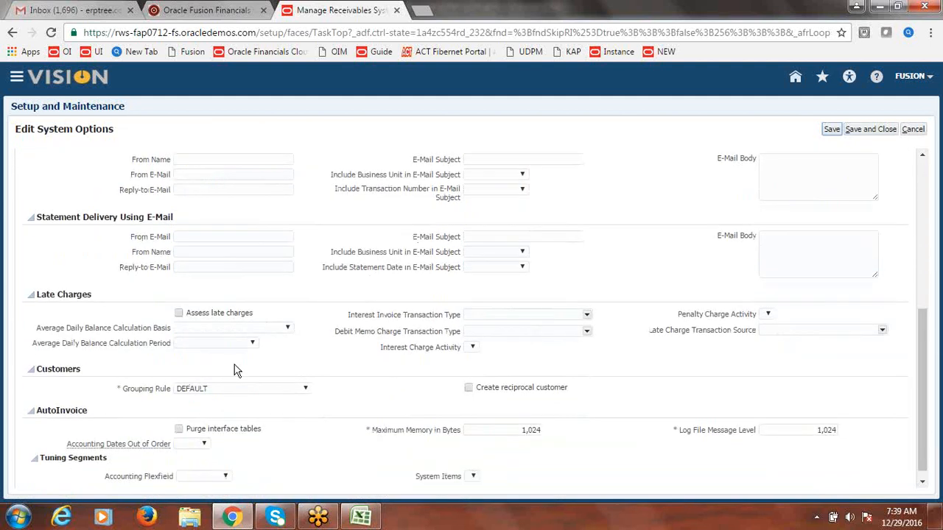
left_click_drag(84, 373, 39, 375)
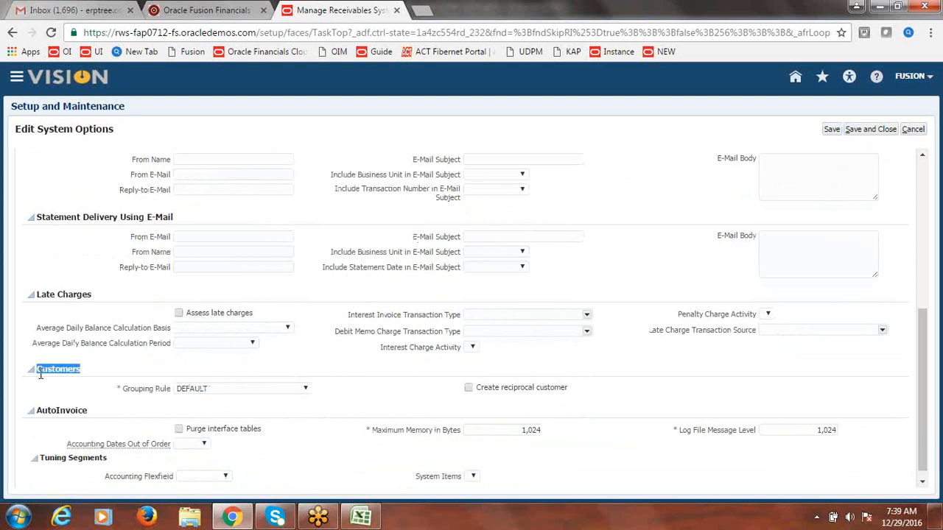
left_click(424, 398)
left_click(468, 388)
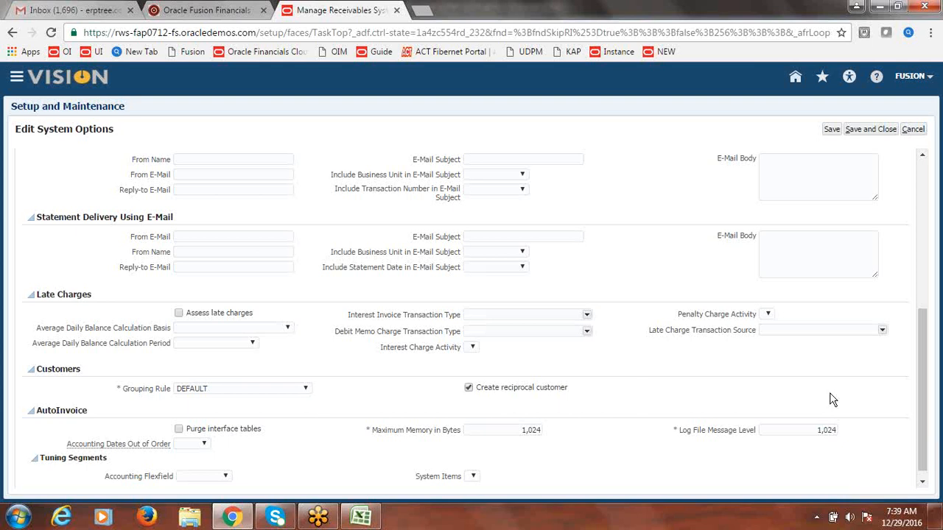
Step: Save and close the system options, complete the task, and return to the Excel notes
left_click_drag(926, 386, 925, 338)
left_click(875, 131)
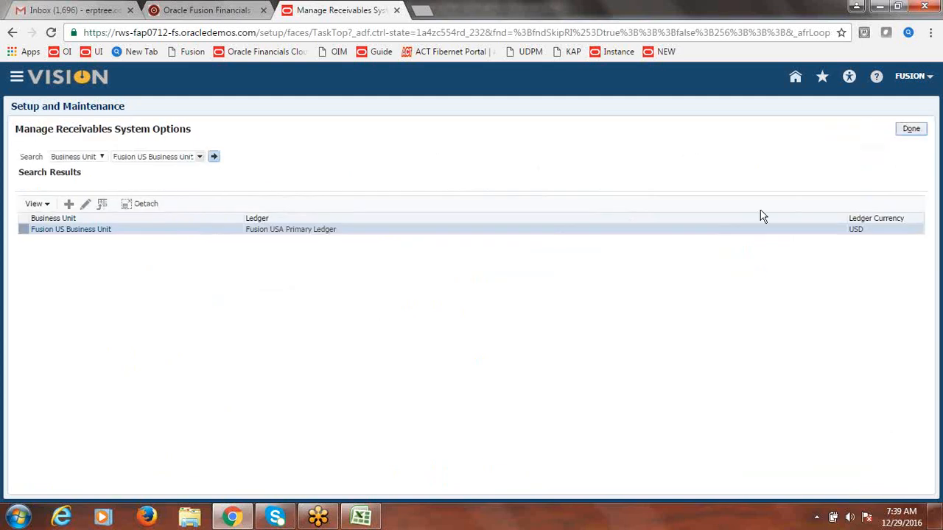
left_click(919, 129)
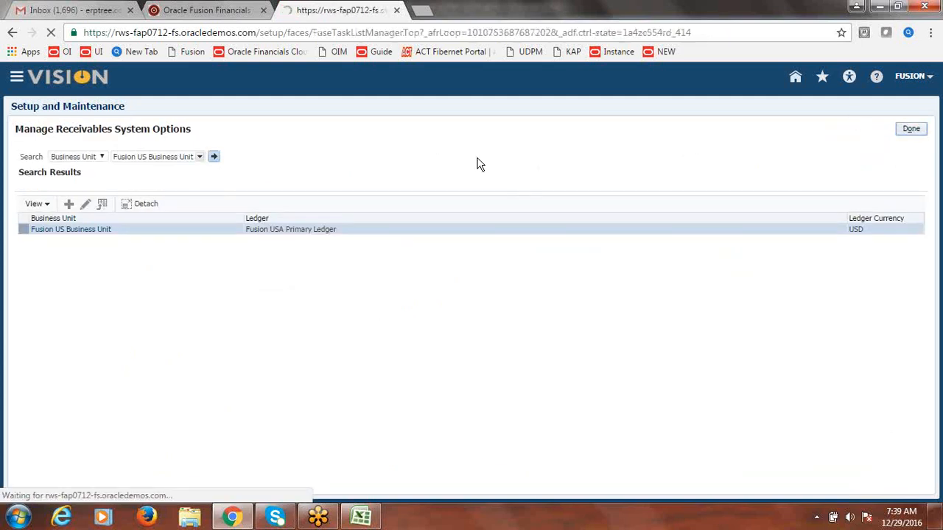
left_click(361, 517)
Step: Enter Done in B101 and copy A101's formatting onto it with Format Painter
left_click(415, 263)
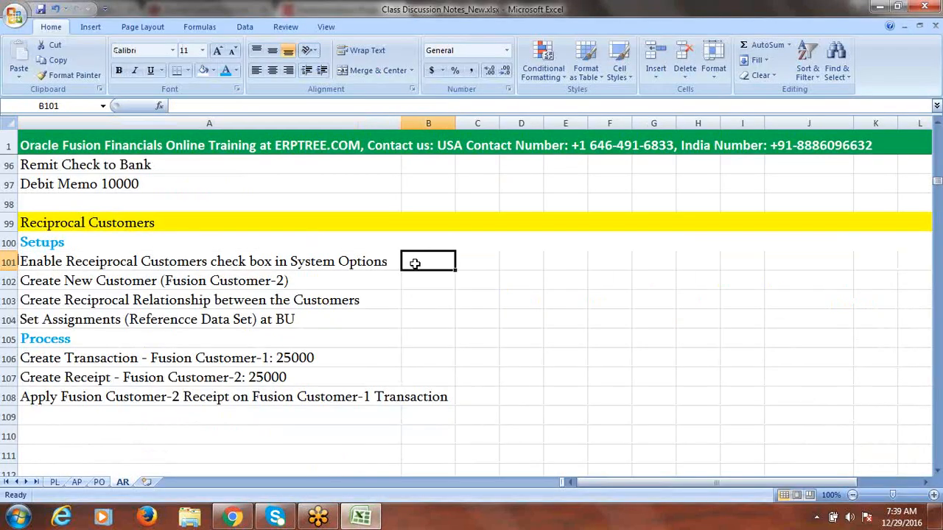
type("Do")
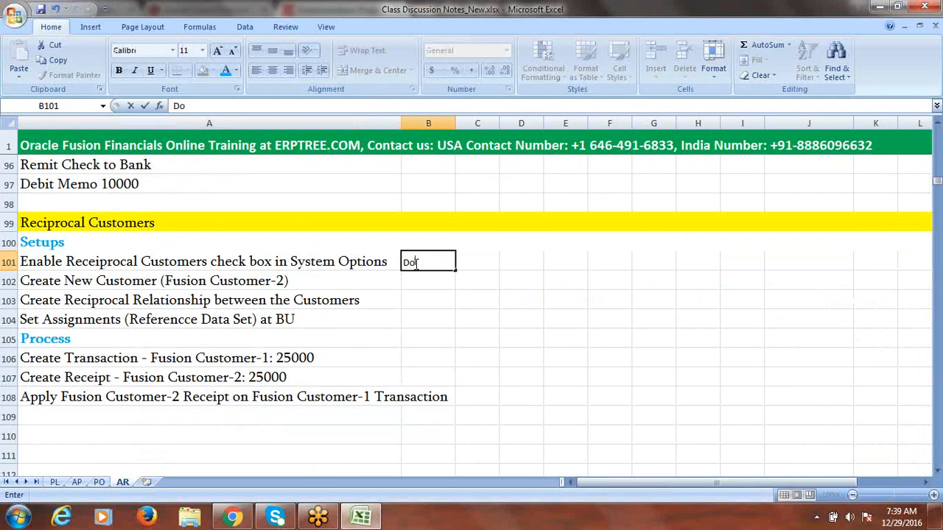
type("ne")
key("Tab")
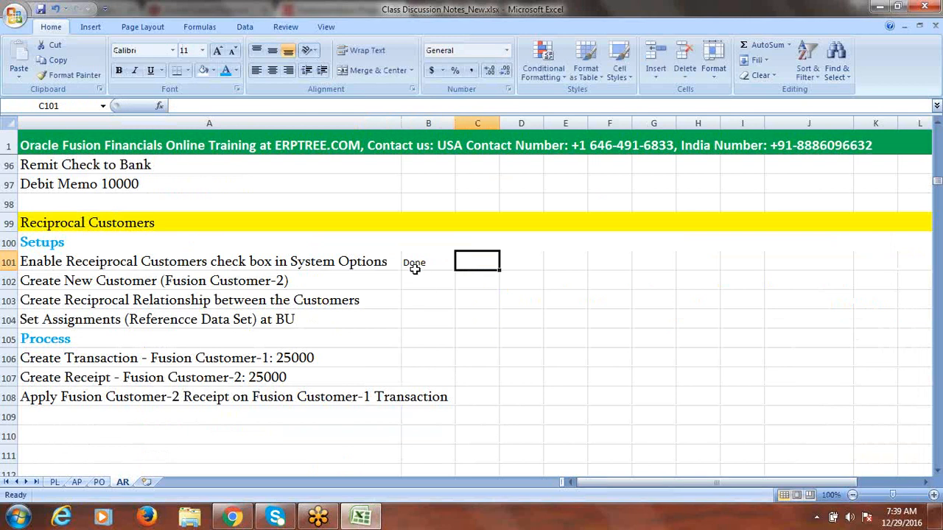
left_click(372, 261)
double_click(72, 75)
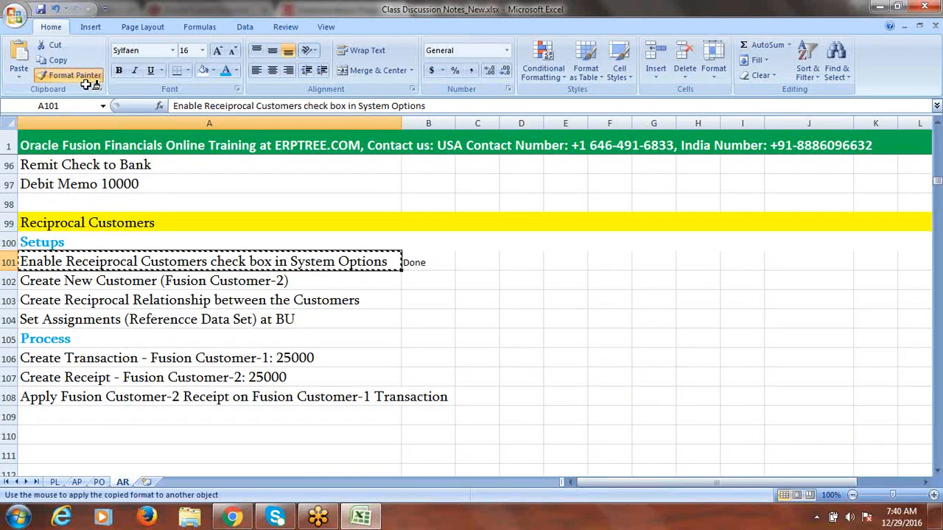
left_click(429, 264)
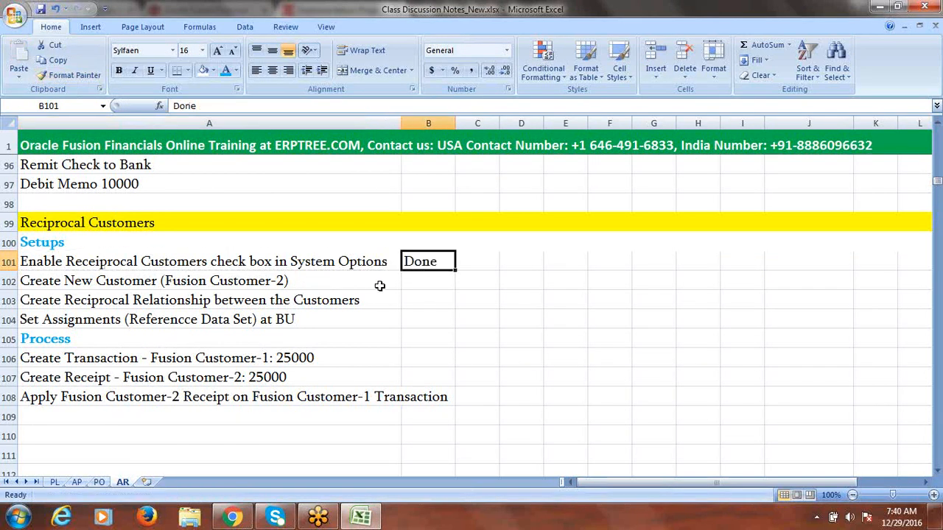
Step: Move to B102 beside the Create New Customer step and return to the browser
left_click(304, 272)
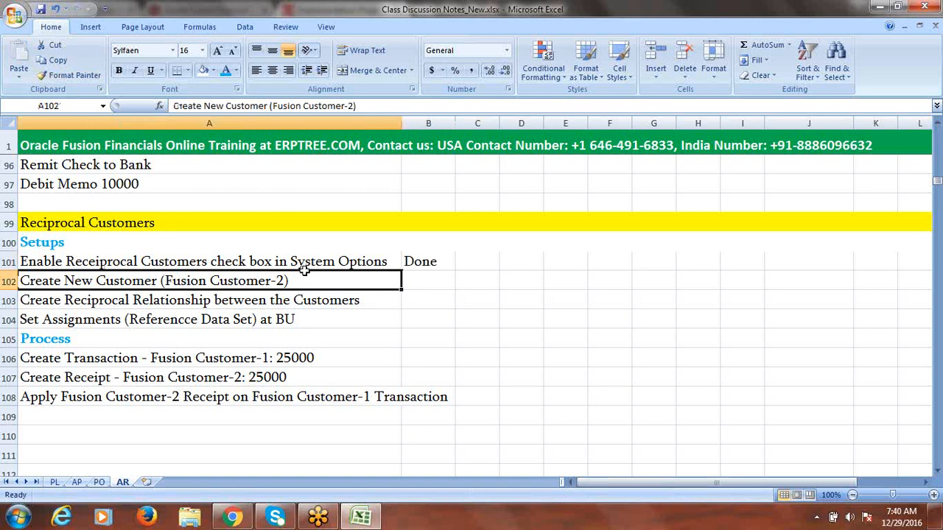
key("Right")
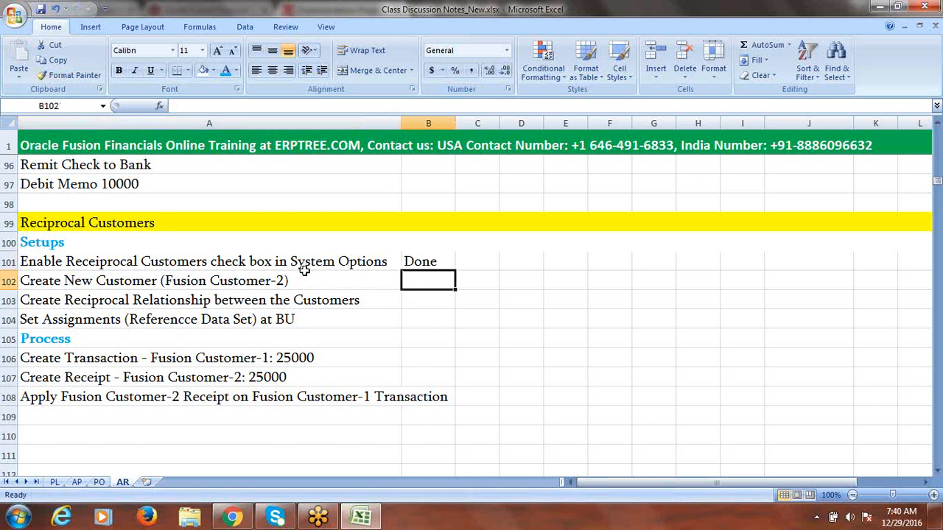
left_click(234, 519)
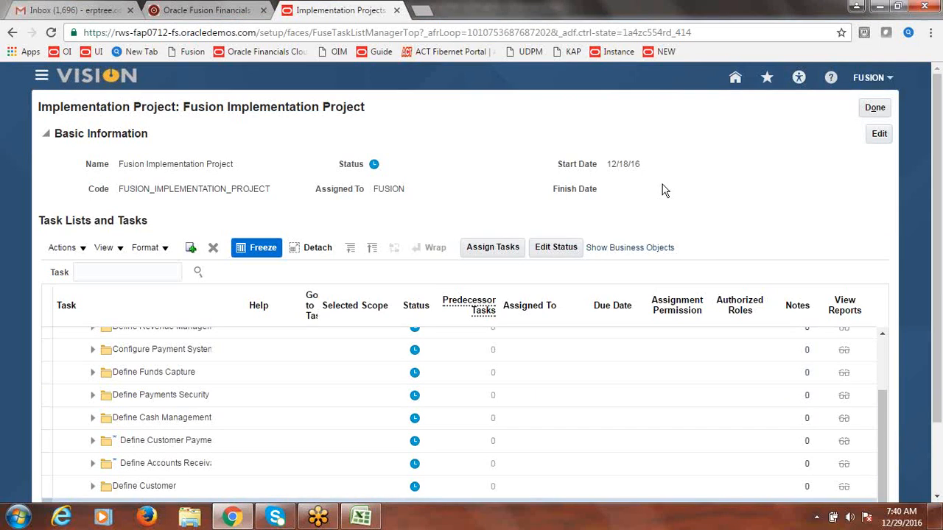
Step: Search the project tasks for 'Create Cus' and open the Create Customer task
left_click(129, 271)
type("C")
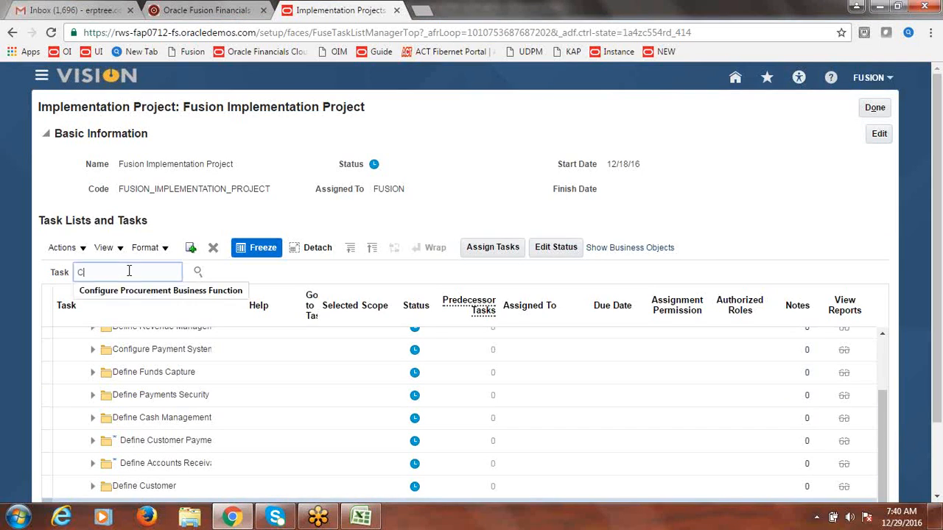
type("reate Customer")
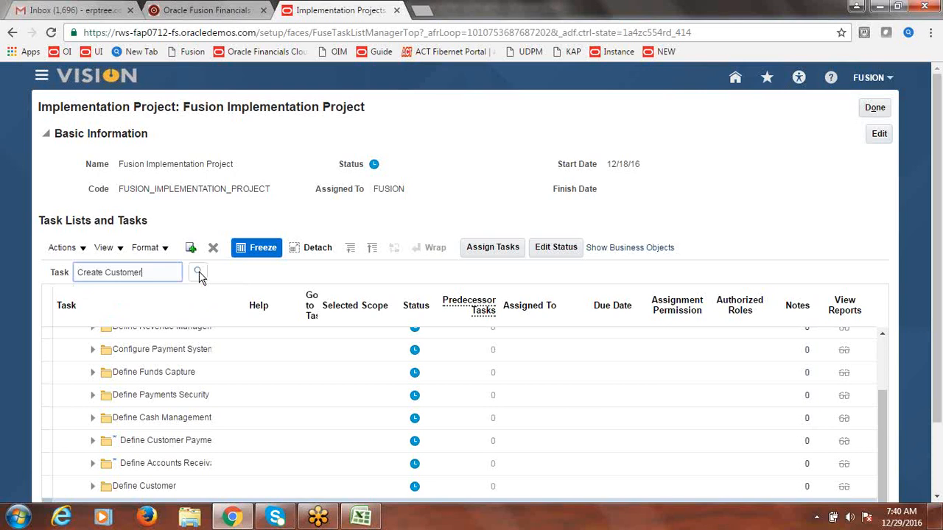
left_click(199, 272)
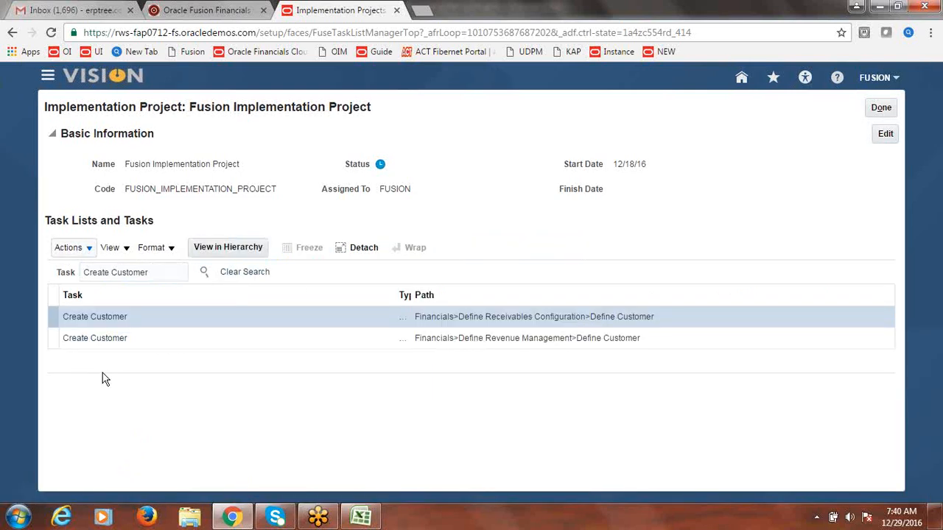
left_click(98, 317)
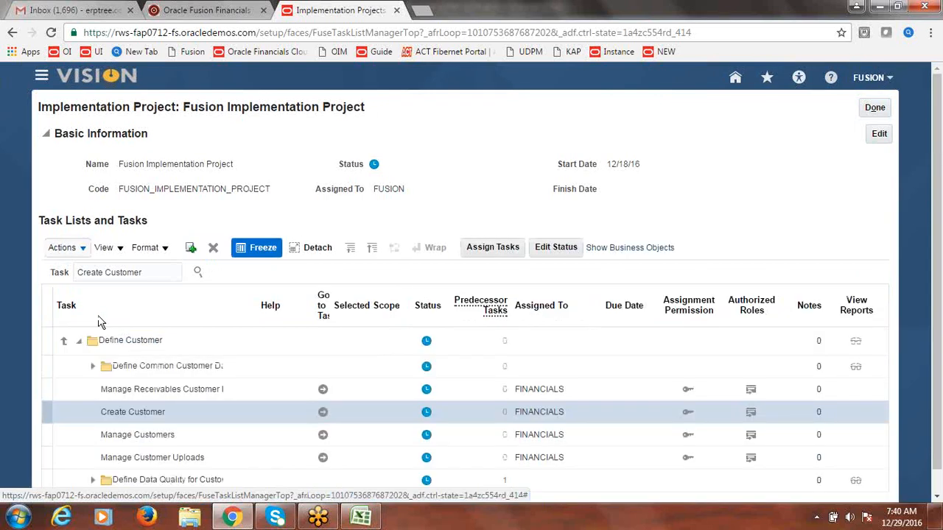
left_click(325, 412)
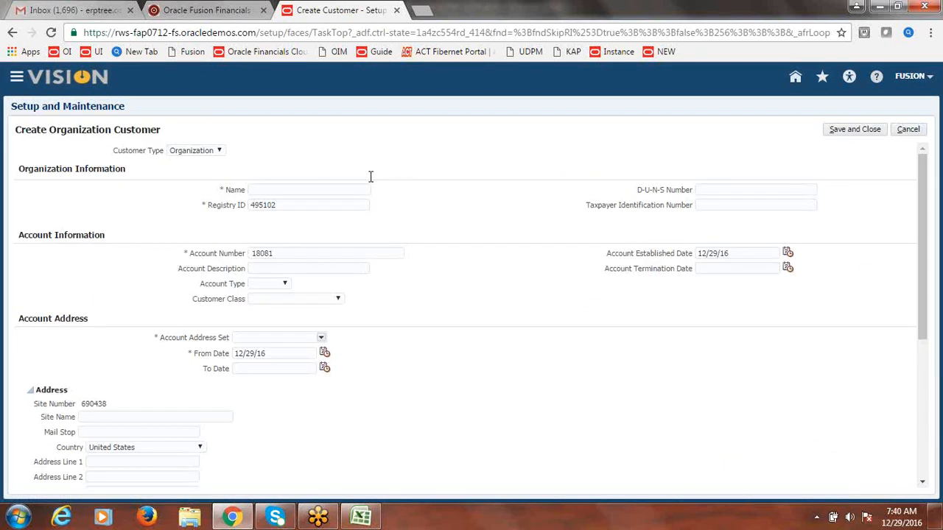
Step: Name the customer Fusion Customer-2 and choose account address set FUSION_US_BU_CUST_SITE
left_click(321, 190)
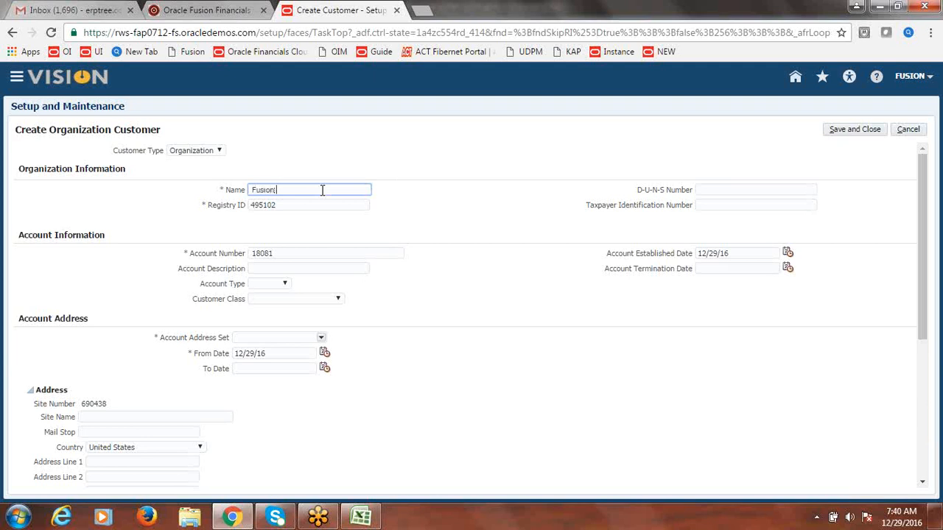
type("Fusion Customer-2")
key("Tab")
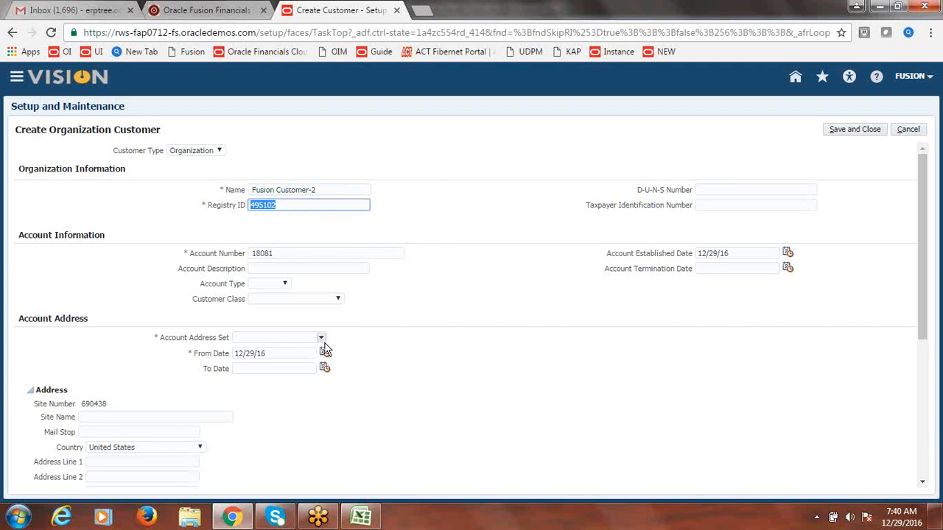
left_click(321, 338)
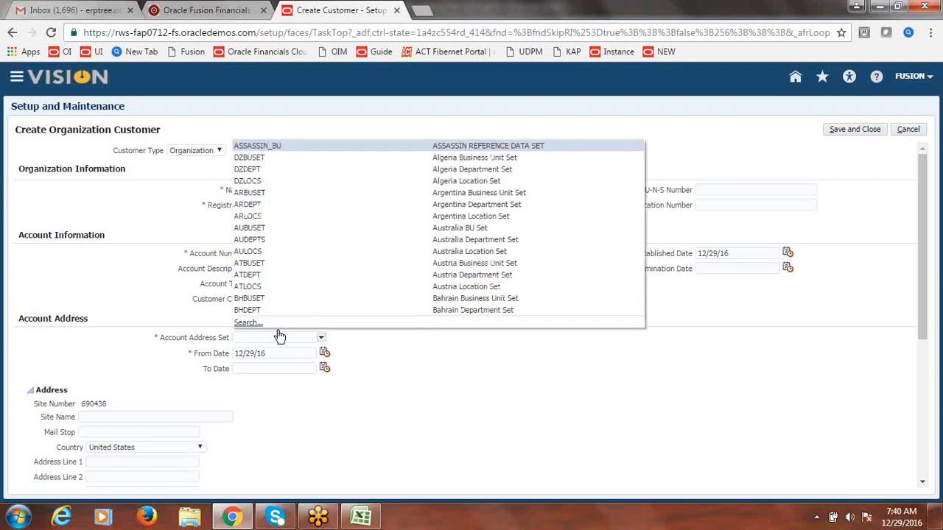
left_click(253, 323)
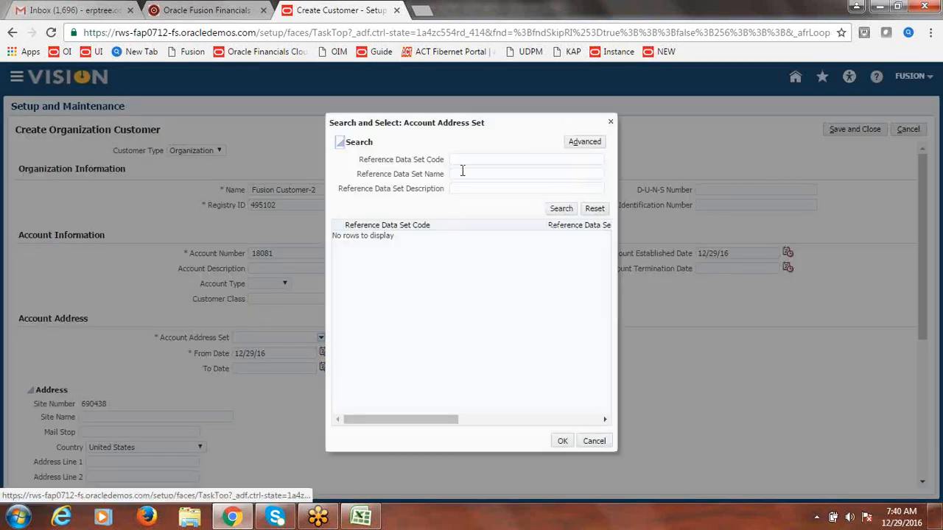
left_click(464, 160)
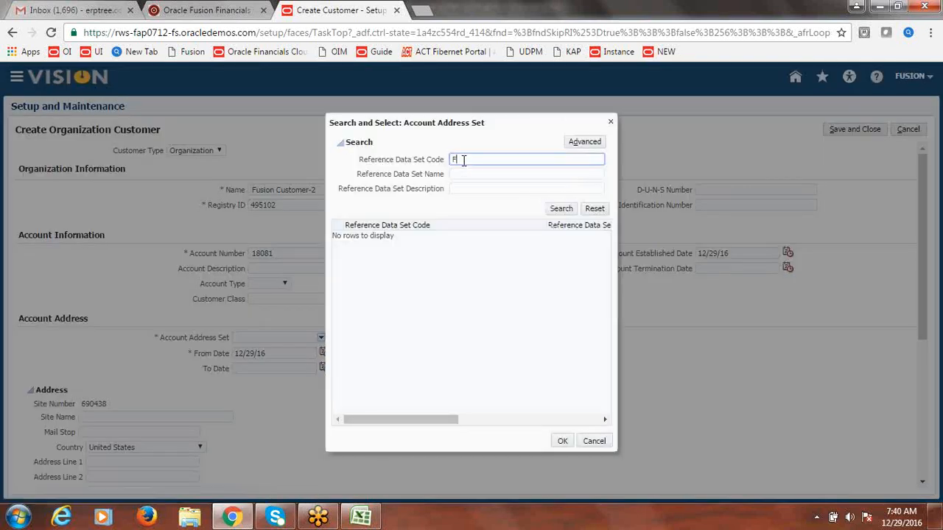
type("FUSION")
left_click(563, 209)
left_click(416, 236)
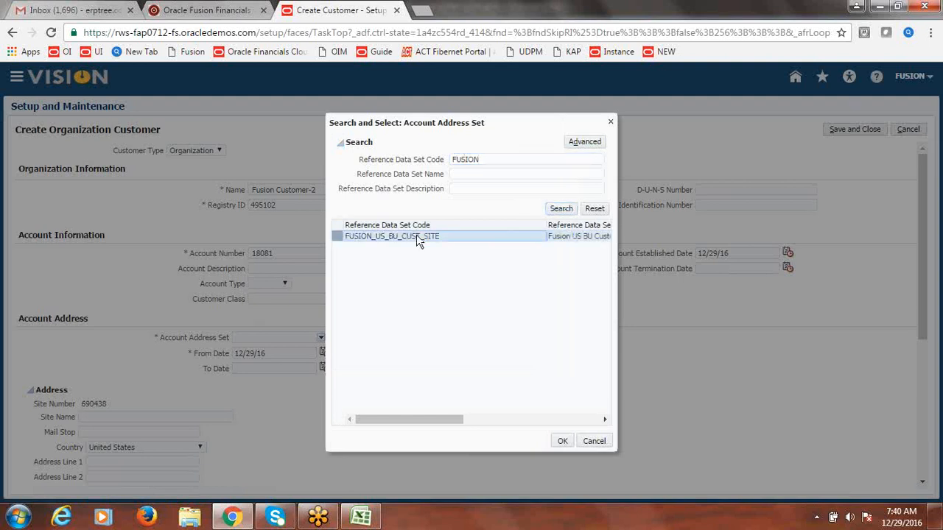
left_click(563, 441)
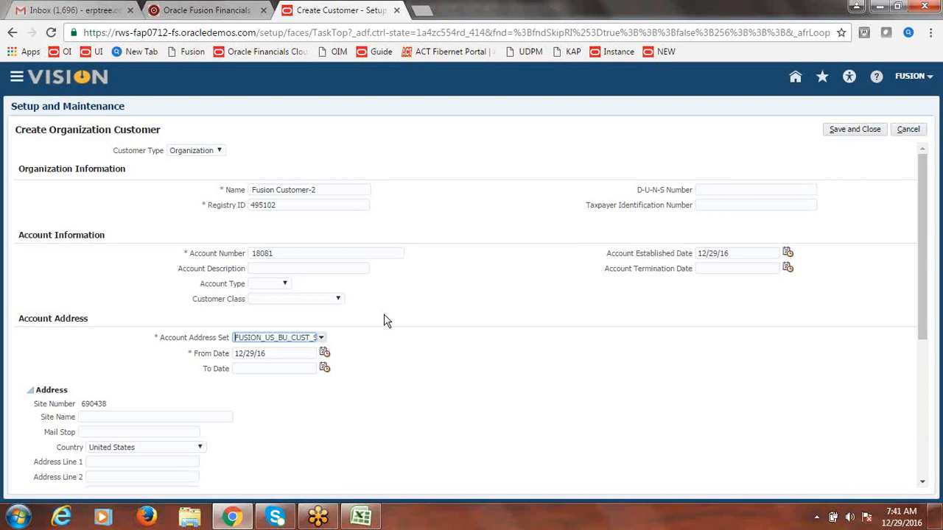
left_click(310, 192)
Step: Enter site name Fusion Customer Site and reuse it for Mail Stop and Address Lines 1–3
left_click(129, 417)
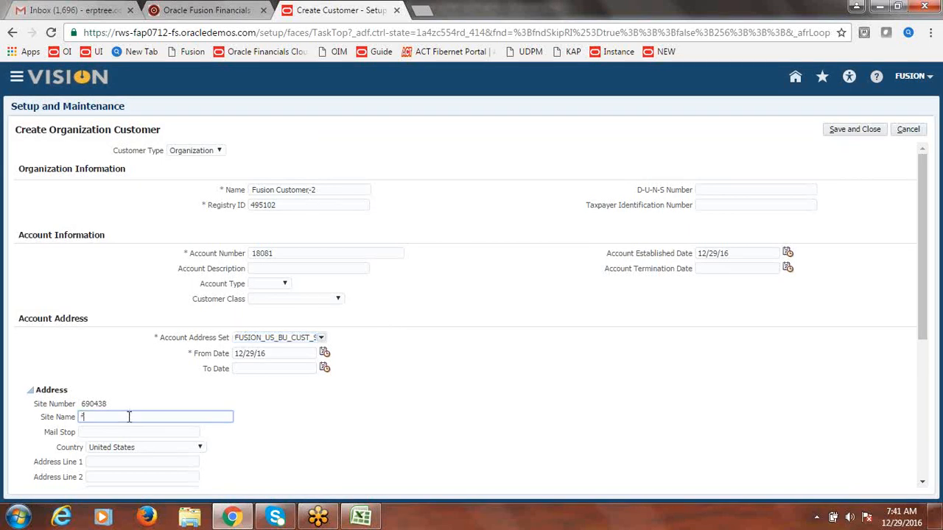
type("Fusion Customer Site")
left_click_drag(181, 422, 81, 451)
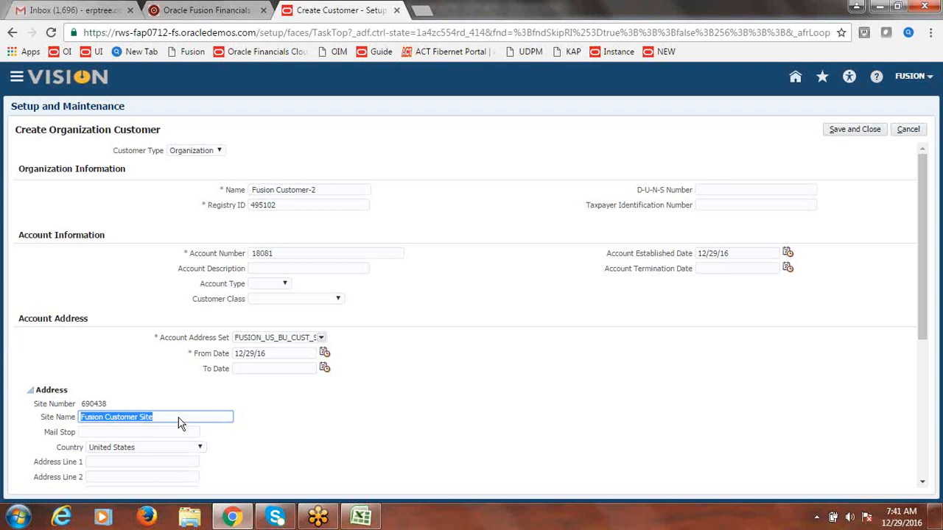
key("ctrl+c")
left_click(125, 433)
key("ctrl+v")
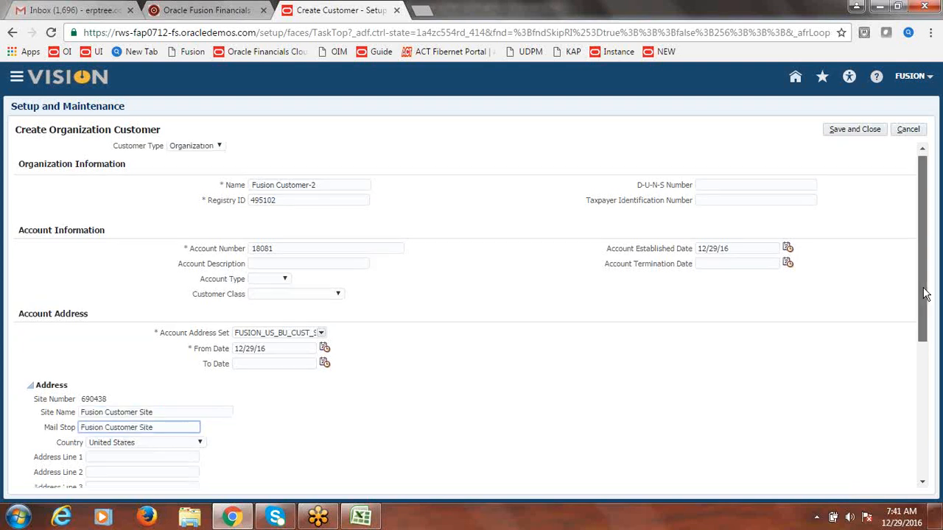
left_click_drag(923, 291, 928, 341)
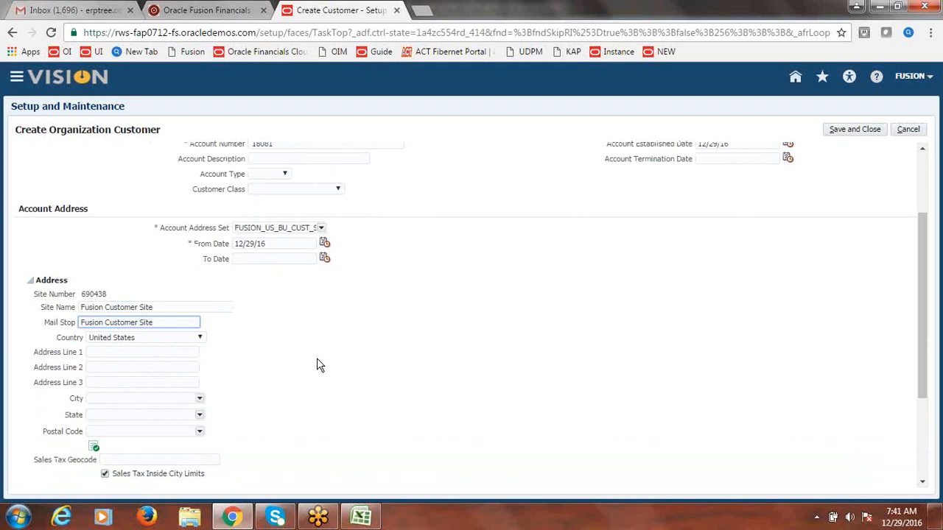
left_click(160, 351)
key("ctrl+v")
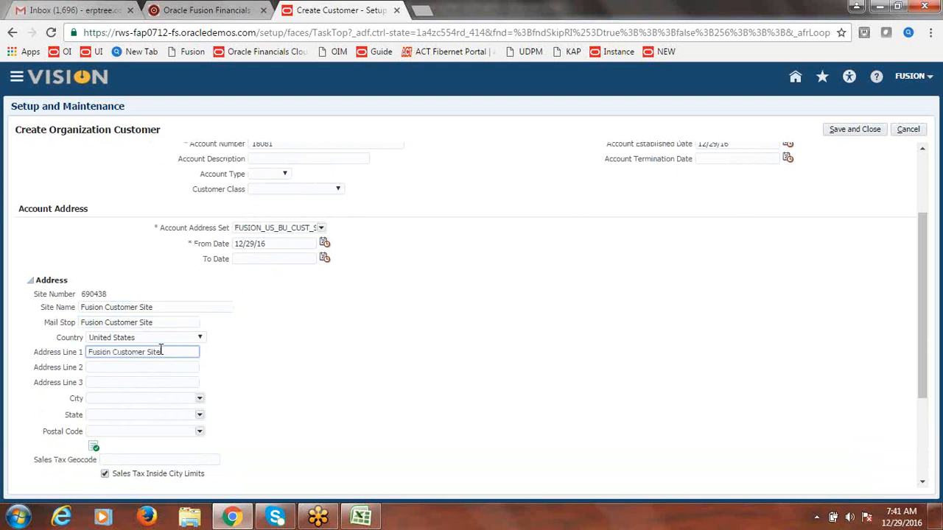
left_click(142, 362)
key("ctrl+v")
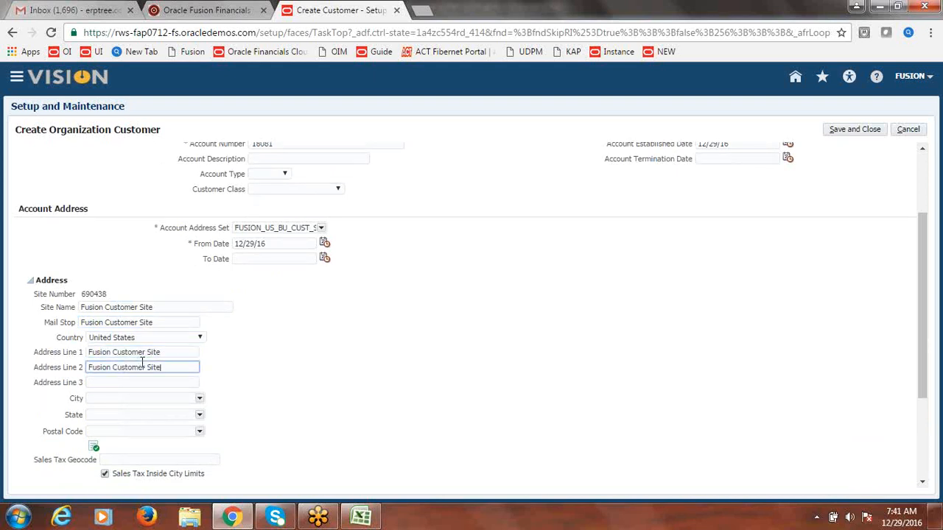
left_click(131, 380)
key("ctrl+v")
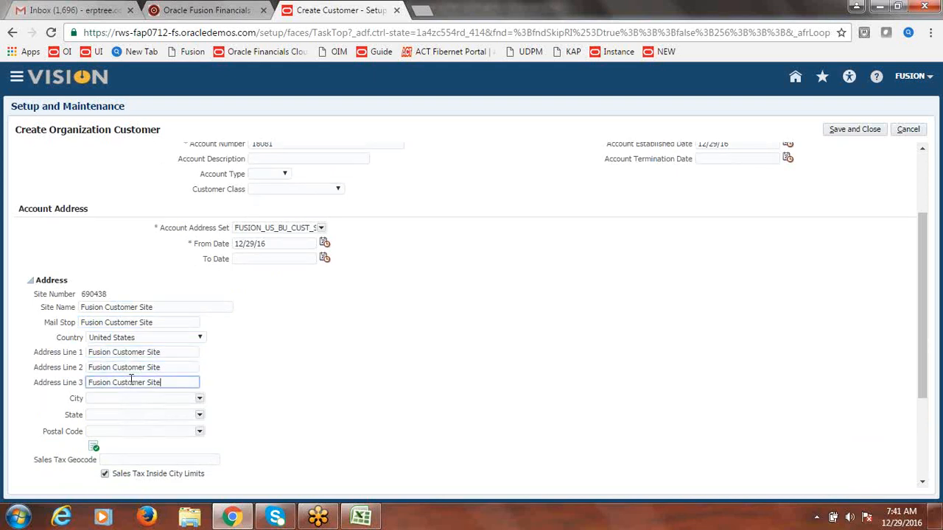
left_click(395, 340)
left_click_drag(927, 271, 926, 295)
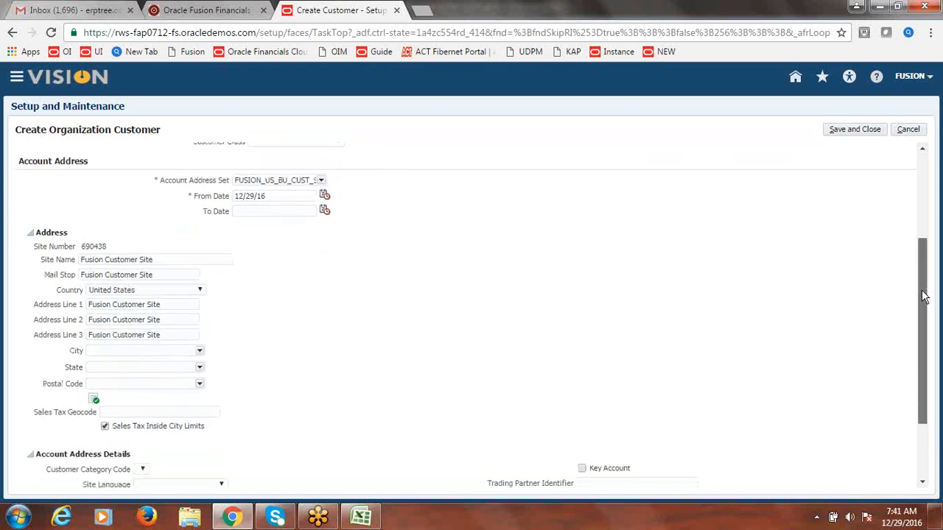
Step: Choose city A and M College and postal code 77843 for the site address
left_click(200, 351)
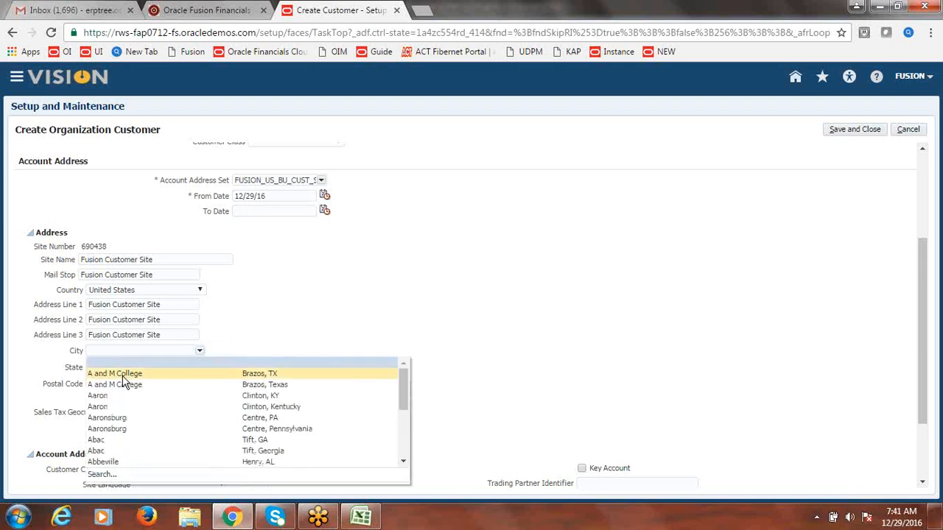
left_click(122, 375)
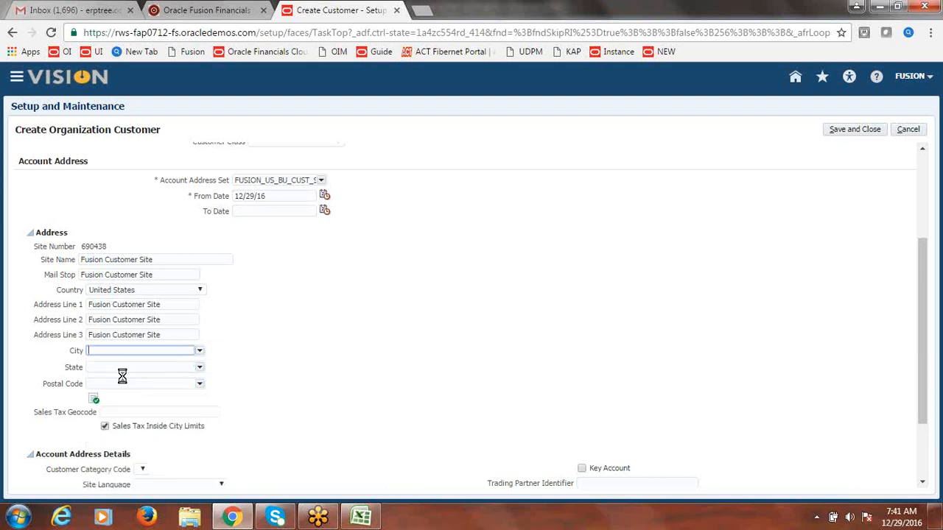
left_click(200, 383)
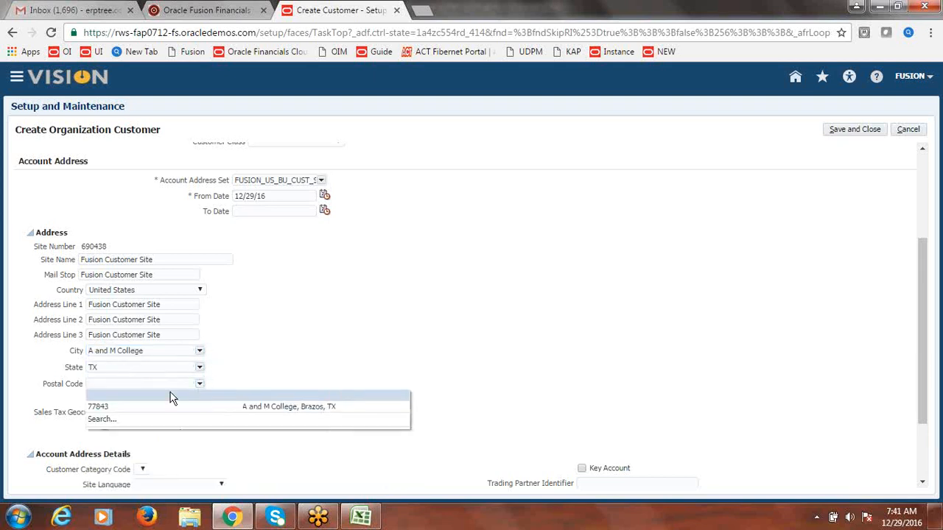
left_click(126, 393)
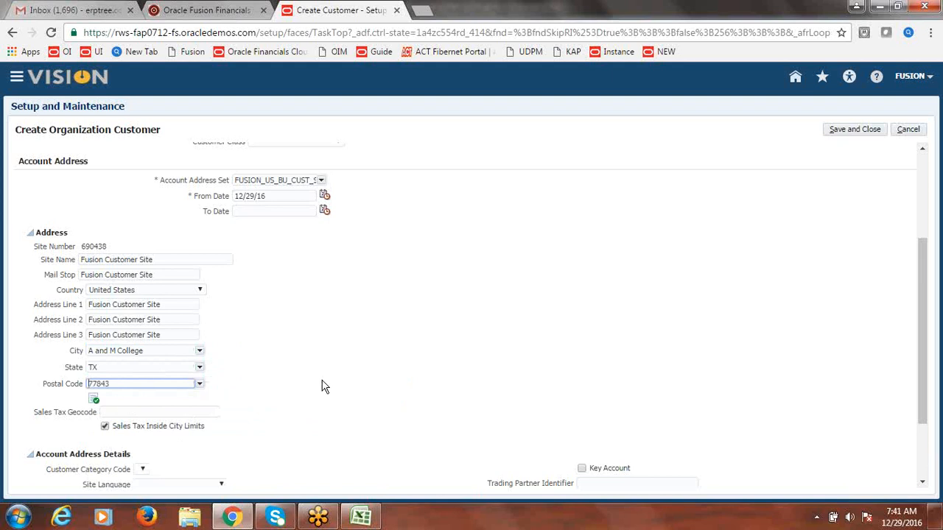
left_click_drag(922, 313, 922, 357)
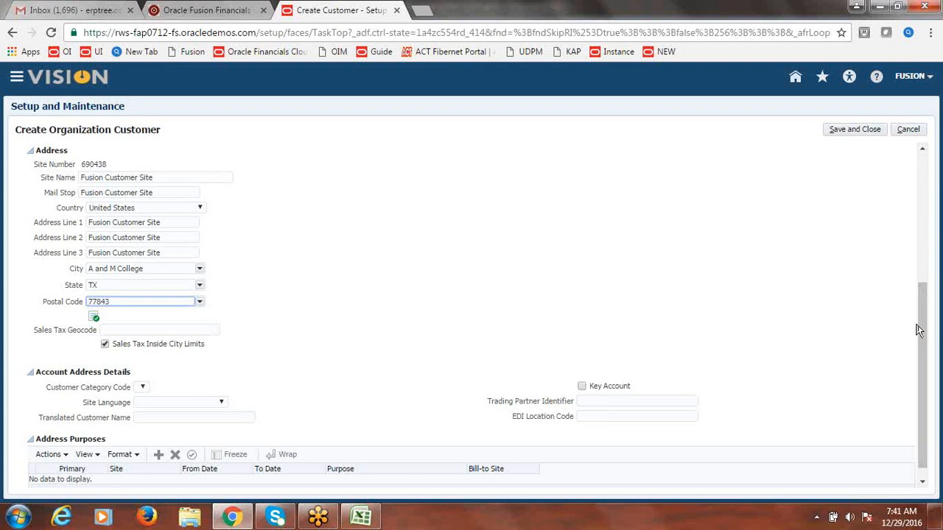
left_click_drag(920, 331, 933, 400)
left_click(836, 315)
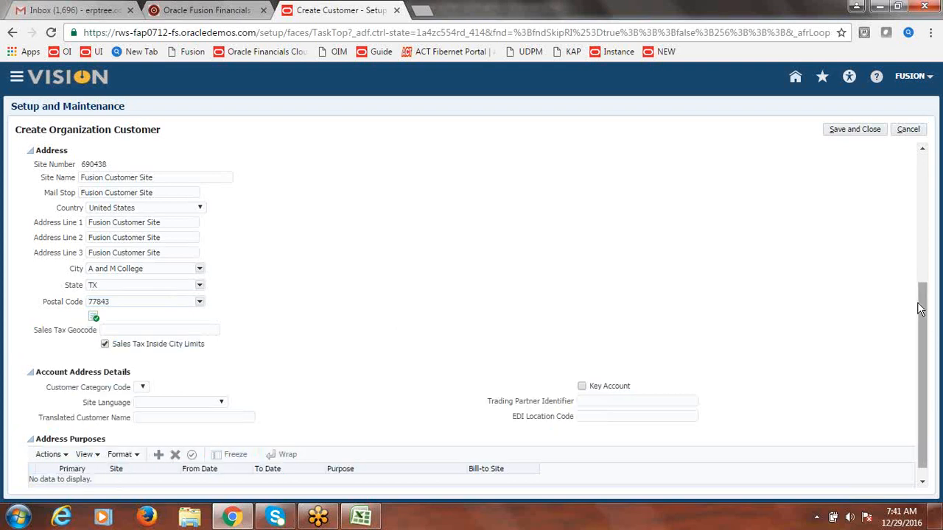
left_click_drag(921, 308, 929, 374)
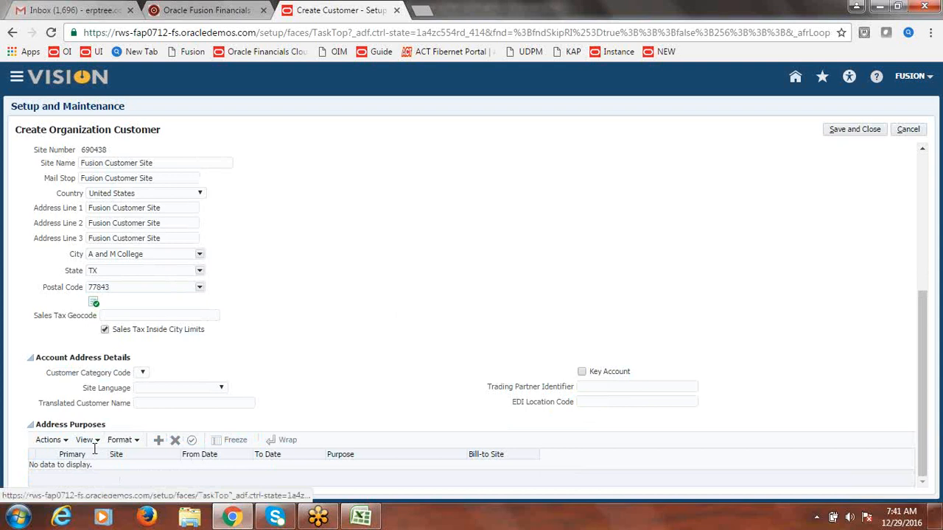
Step: Add a Bill to address purpose to the customer site
left_click(161, 443)
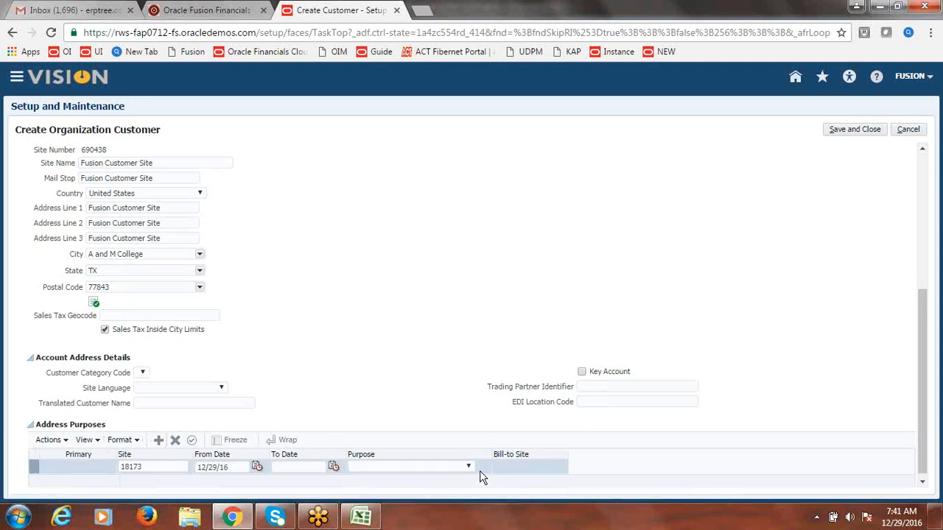
left_click(469, 466)
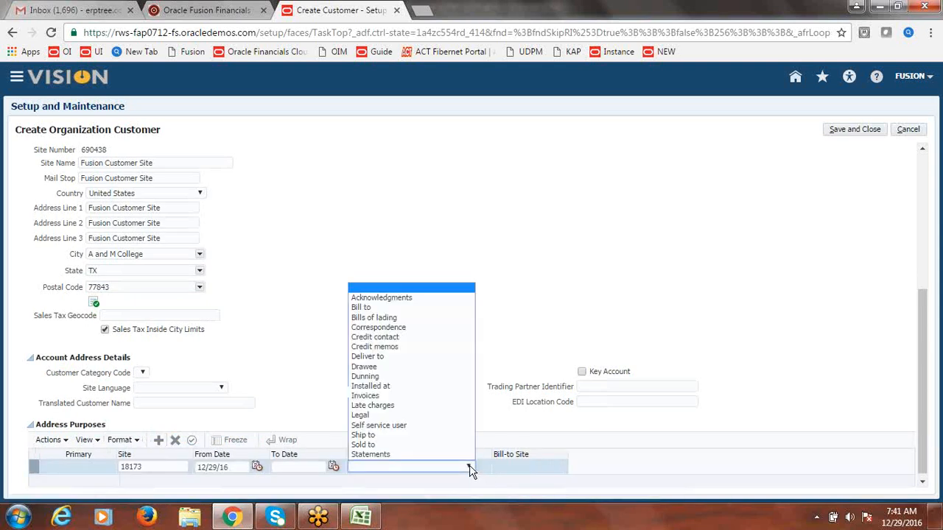
left_click(369, 307)
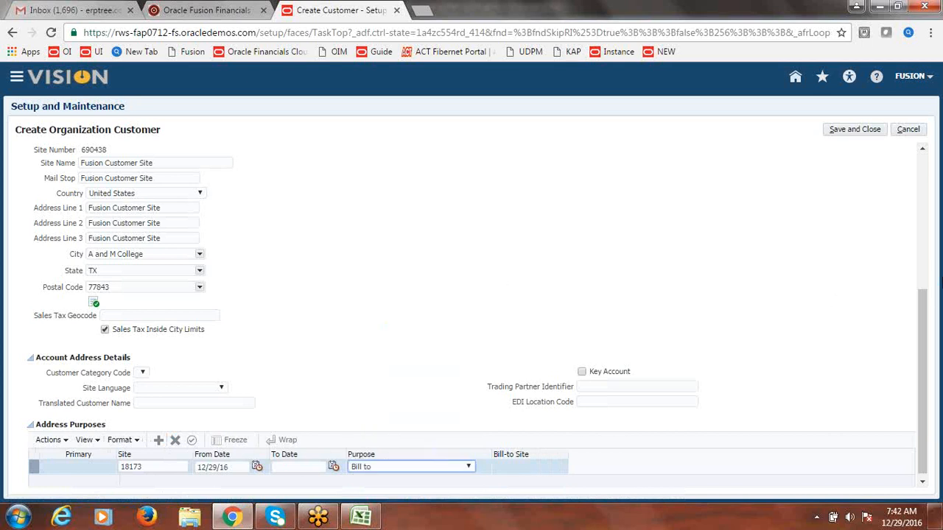
left_click_drag(922, 331, 933, 374)
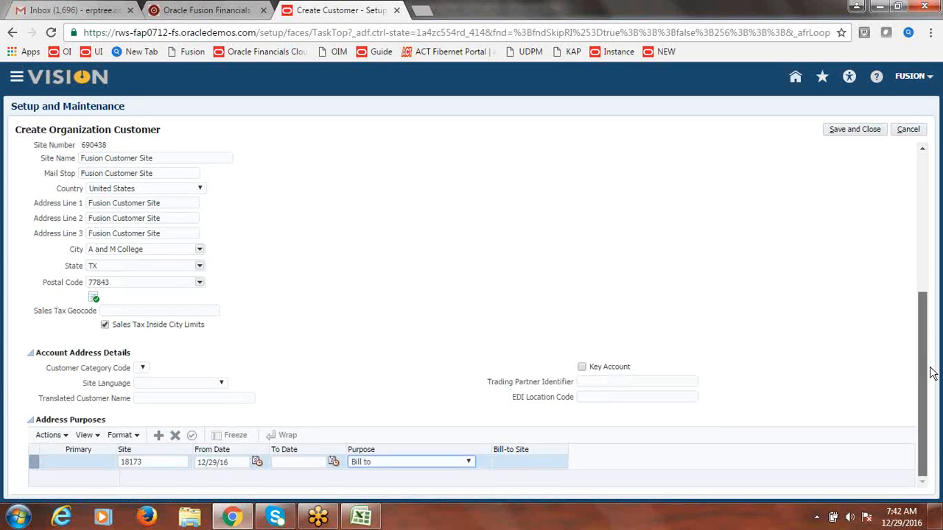
Step: Add a Ship to purpose billed to Fusion Customer Site and save the customer
left_click(159, 436)
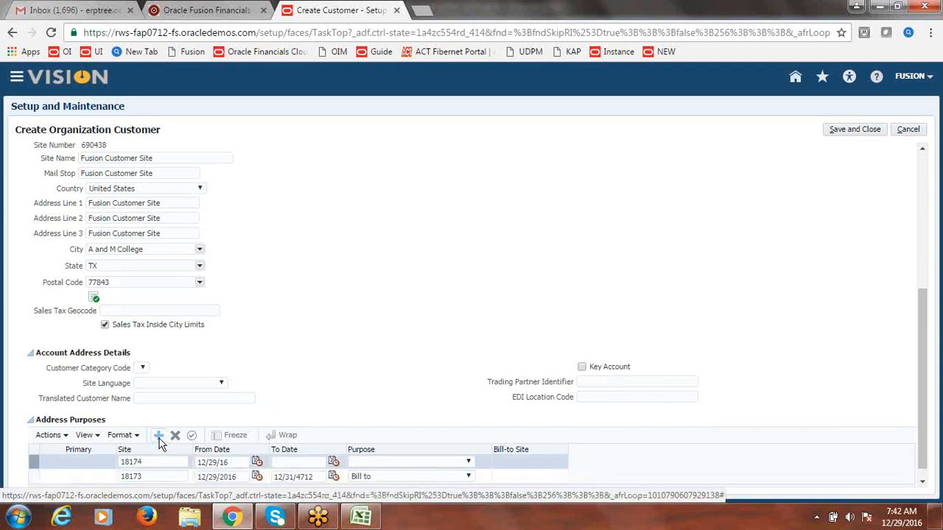
left_click(468, 462)
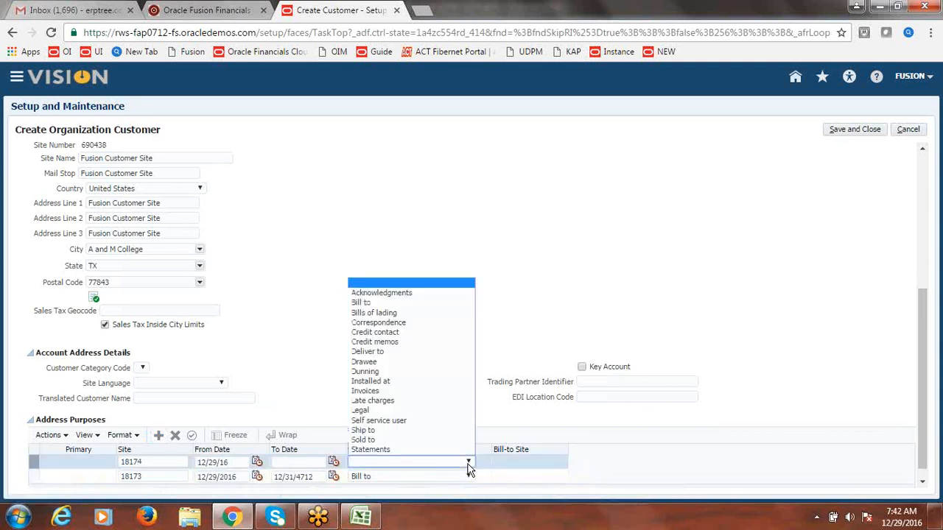
left_click(396, 431)
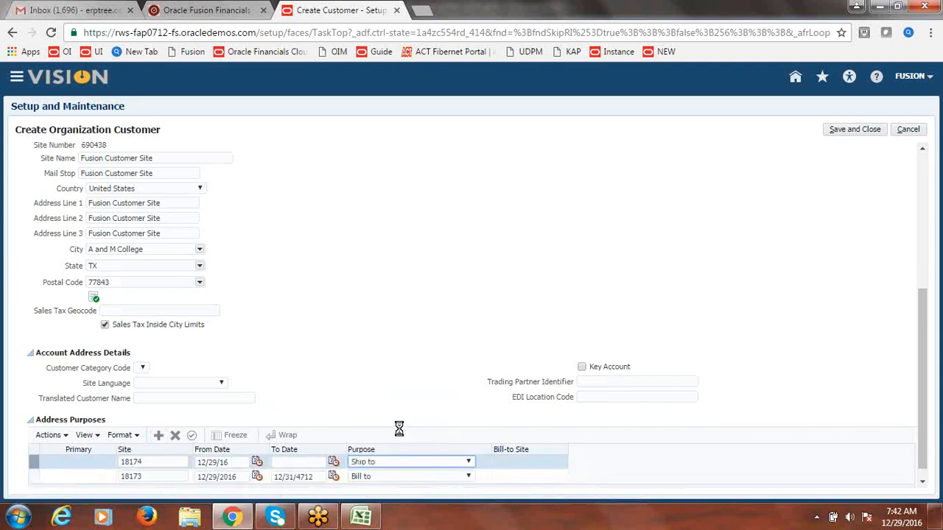
left_click(553, 463)
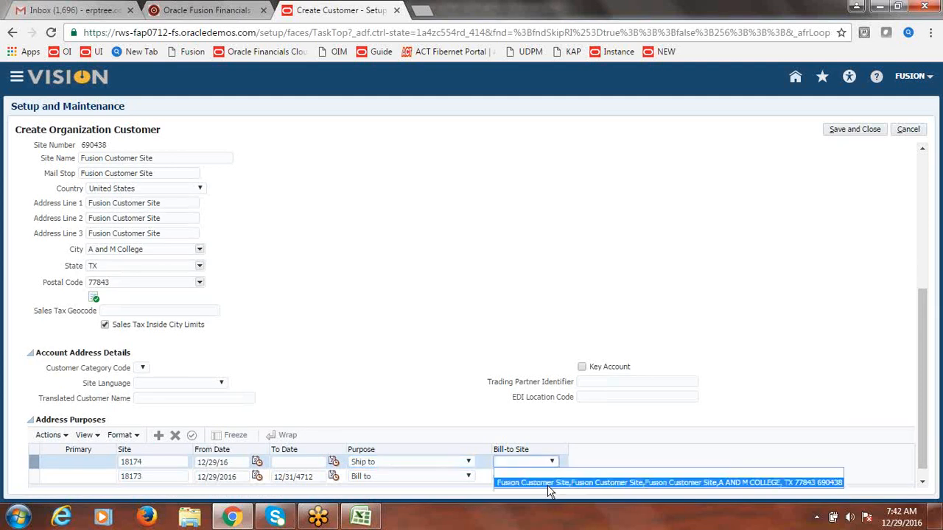
left_click(548, 484)
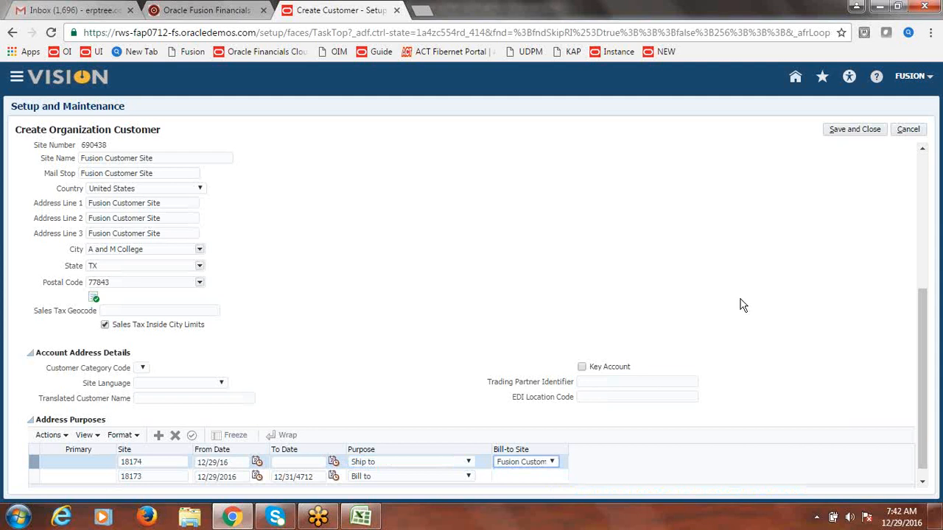
left_click_drag(926, 363, 921, 164)
left_click(857, 134)
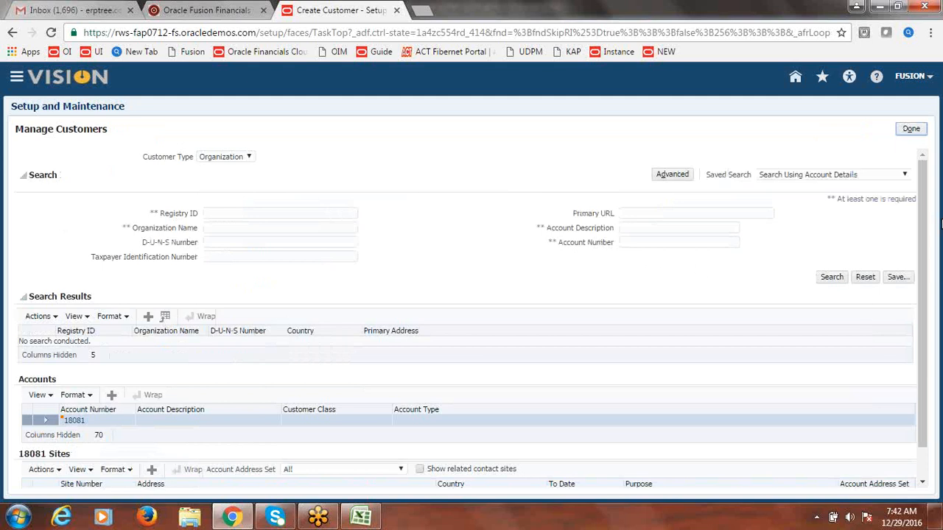
Step: Search Manage Customers for Fusion Customer-2 and open account 18081
left_click_drag(924, 234, 923, 273)
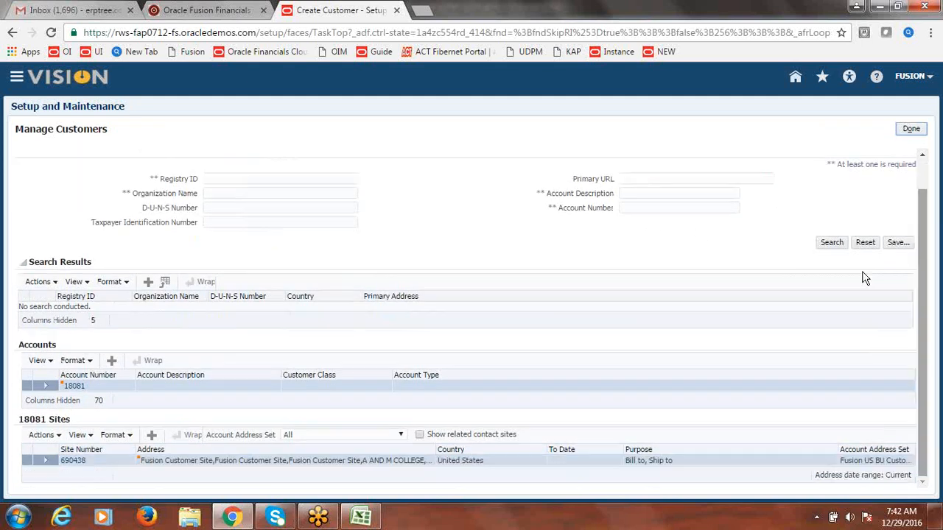
left_click(251, 193)
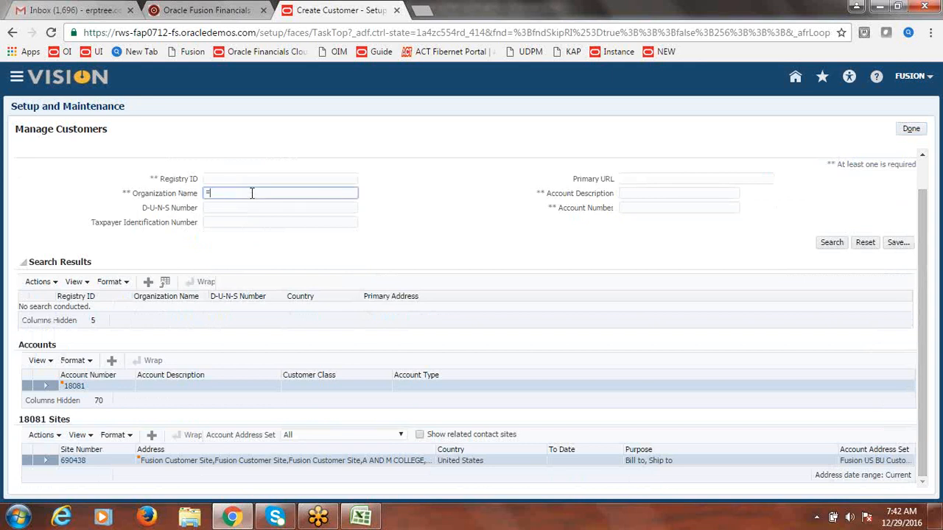
type("Fusion Customer-2")
left_click(833, 243)
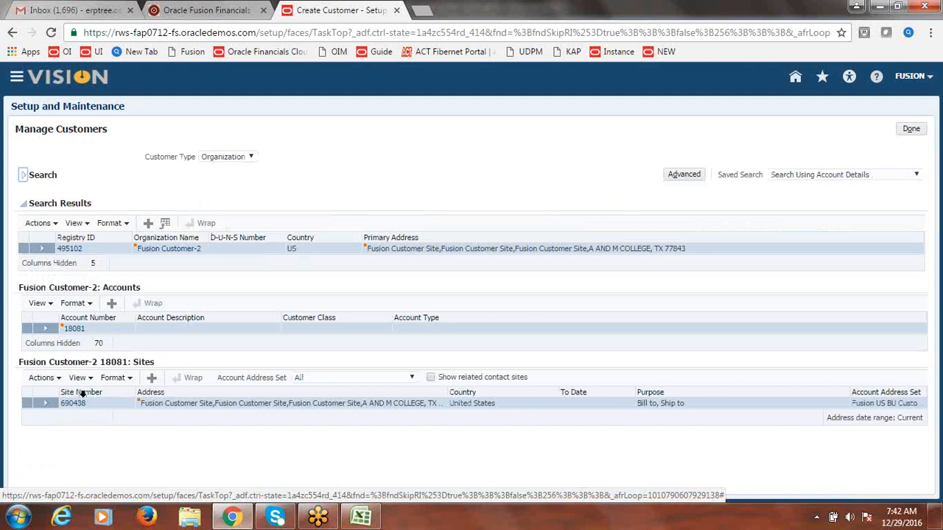
left_click(74, 329)
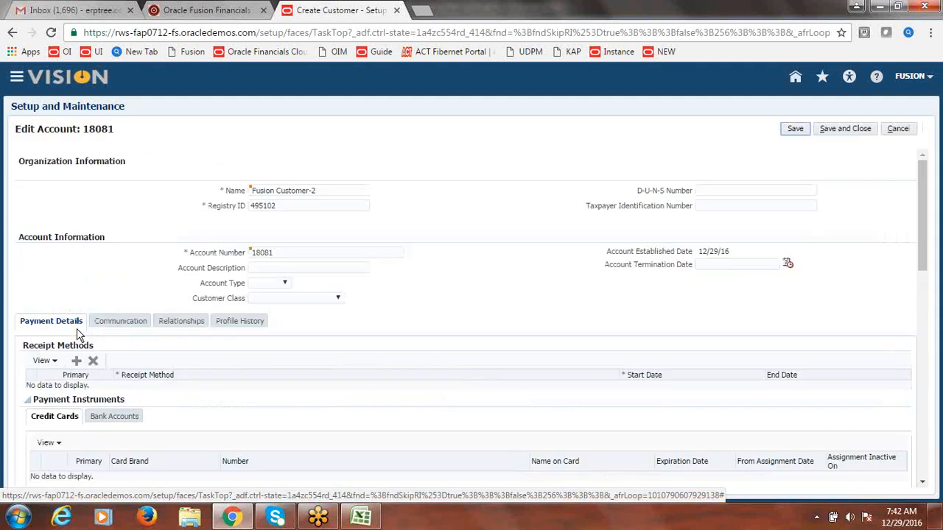
Step: Correct account 18081's DEFAULT profile record to Fusion Standard, accept the reset warning, and save
left_click(240, 327)
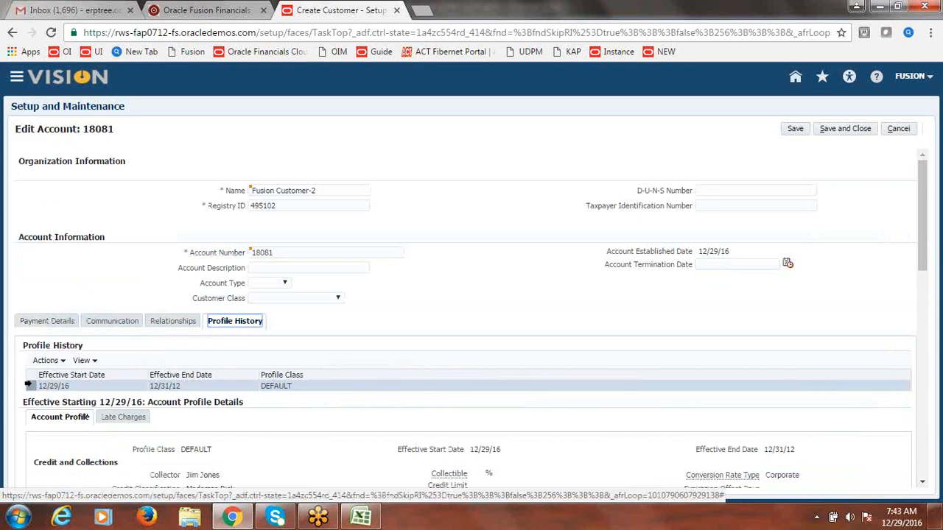
left_click(28, 386)
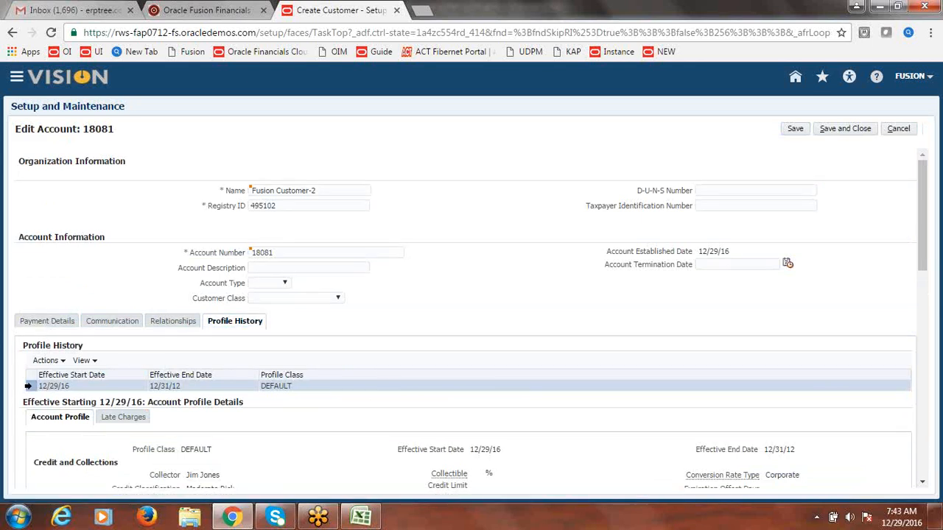
left_click(63, 361)
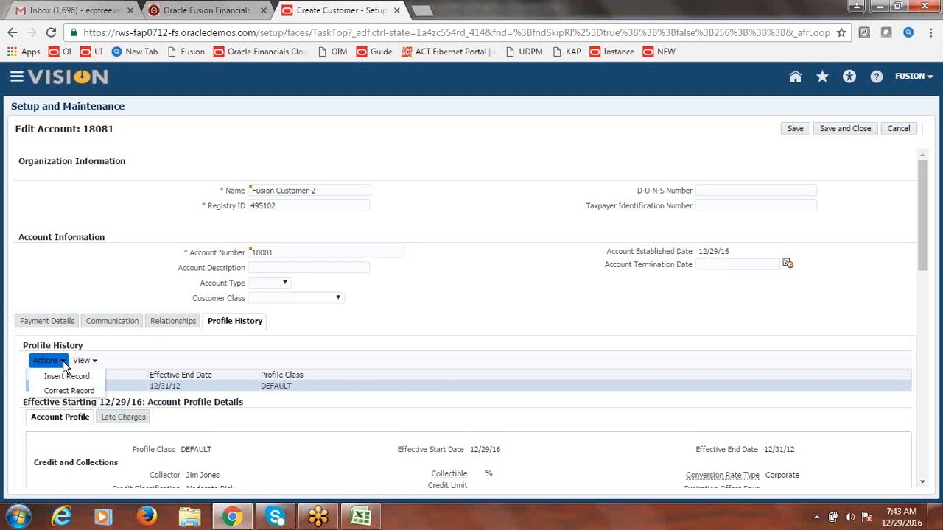
left_click(64, 391)
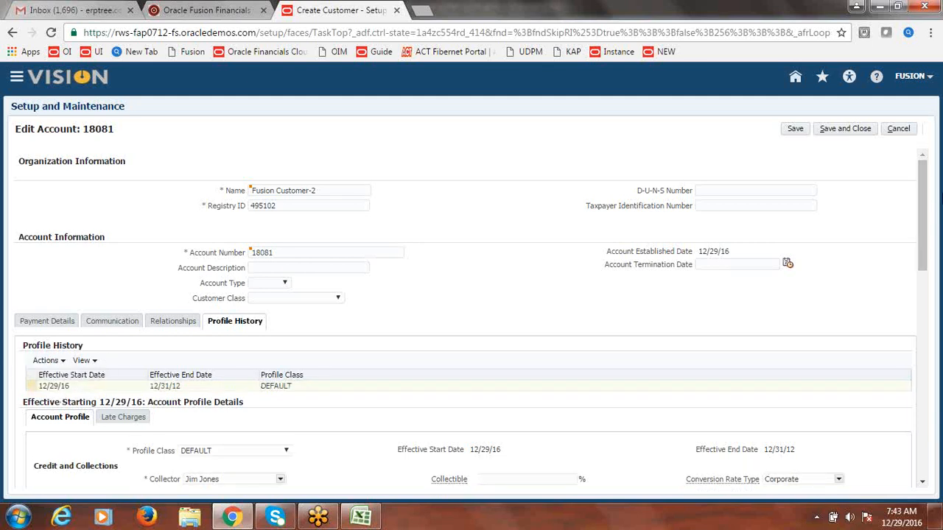
left_click_drag(922, 199, 930, 242)
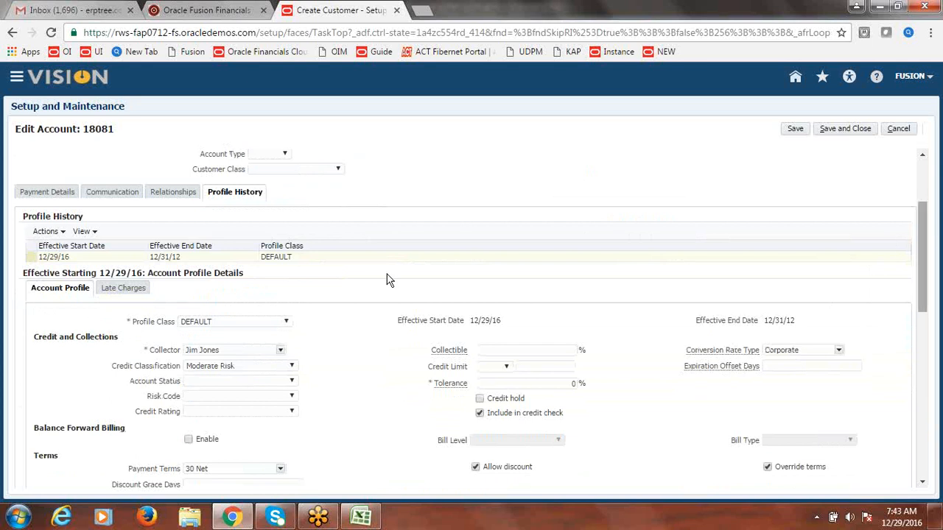
left_click(287, 323)
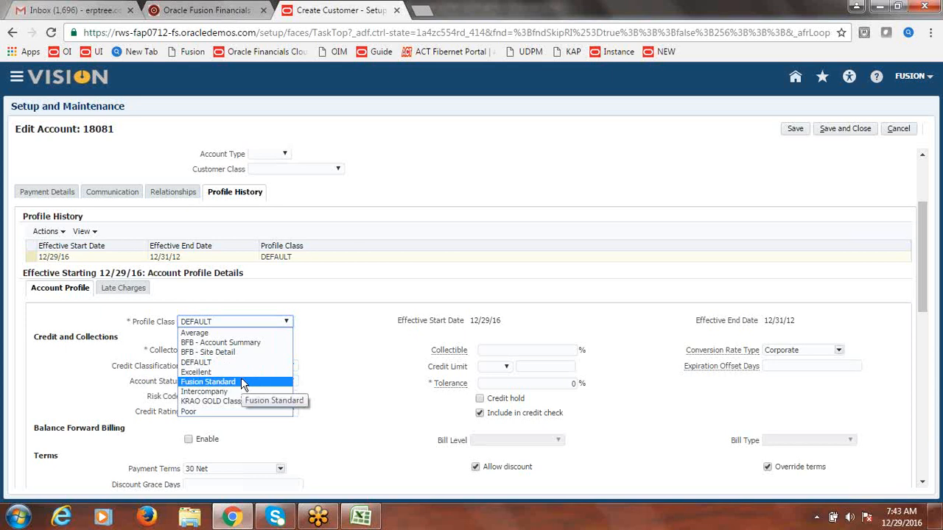
left_click(243, 382)
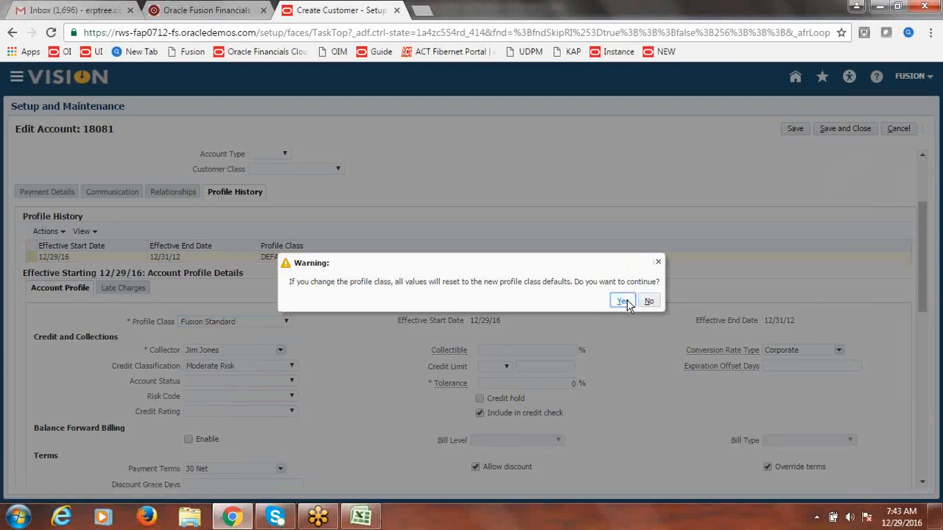
left_click(623, 301)
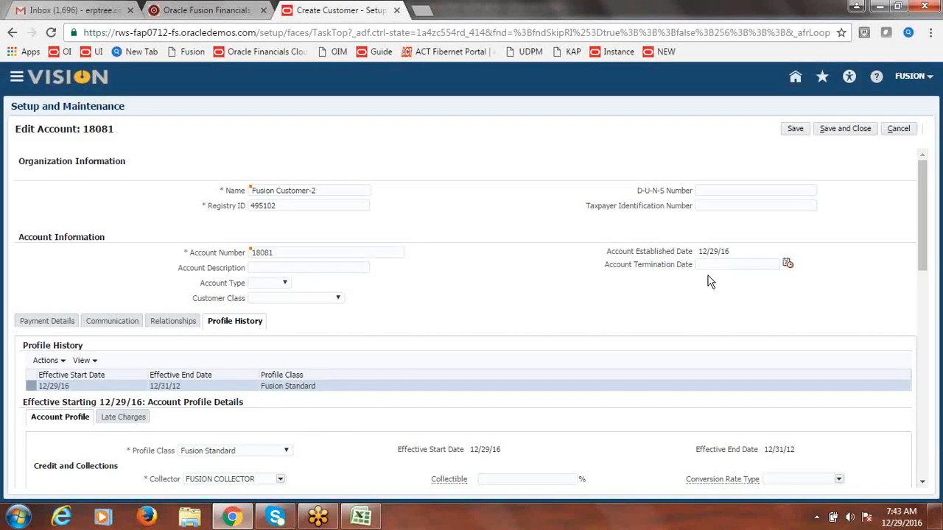
left_click(866, 130)
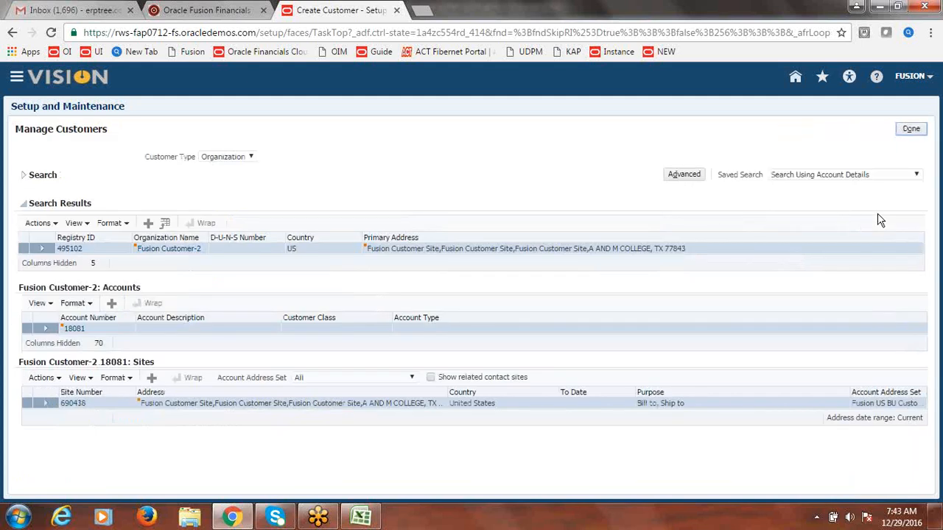
Step: Create a Fusion Standard site profile for site 690438, save the site, and finish managing customers
left_click(74, 404)
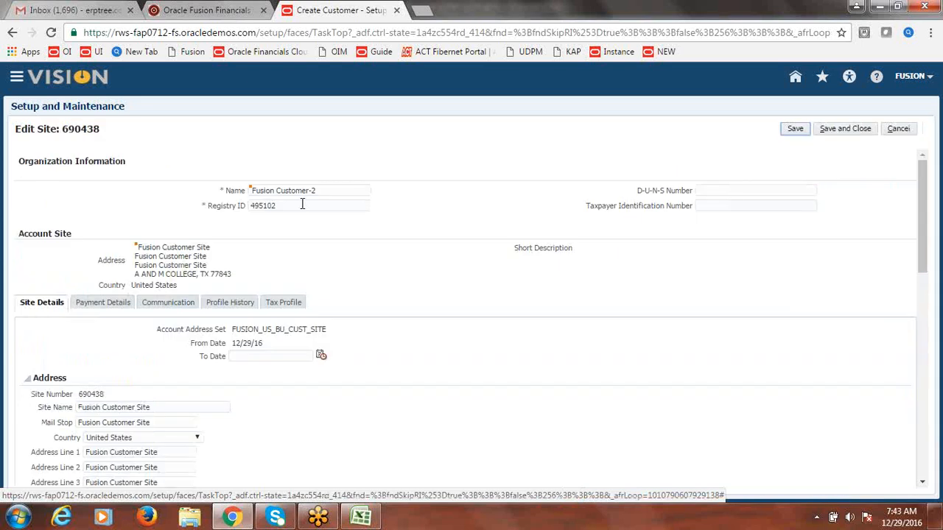
left_click(229, 303)
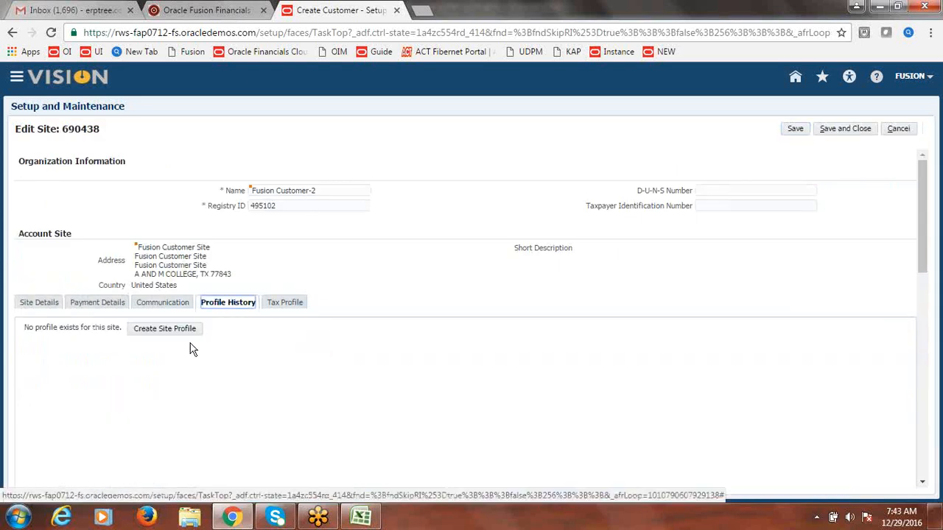
left_click(177, 334)
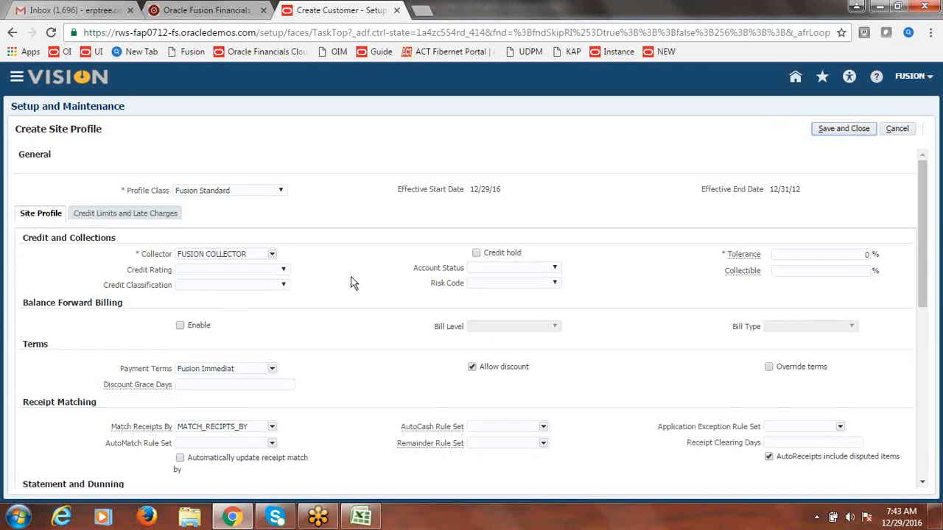
left_click(848, 131)
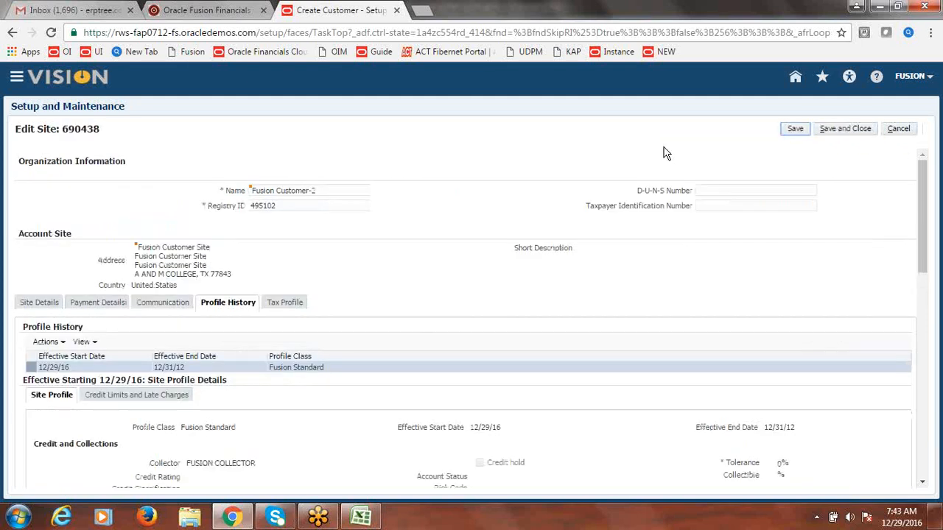
left_click(849, 131)
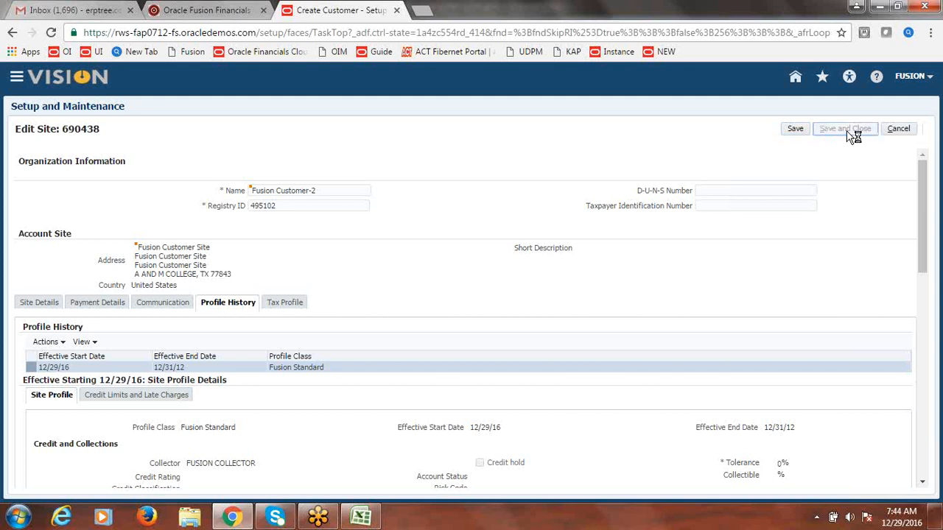
left_click(911, 130)
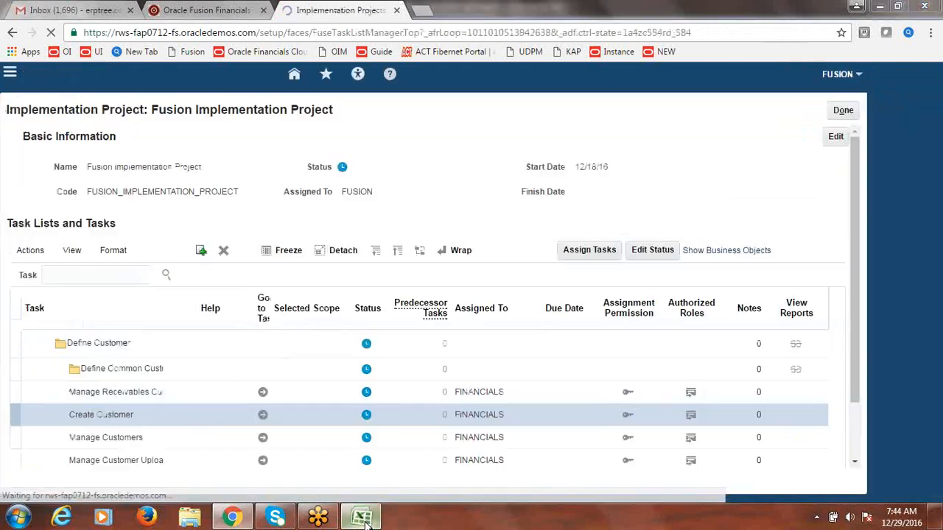
left_click(361, 518)
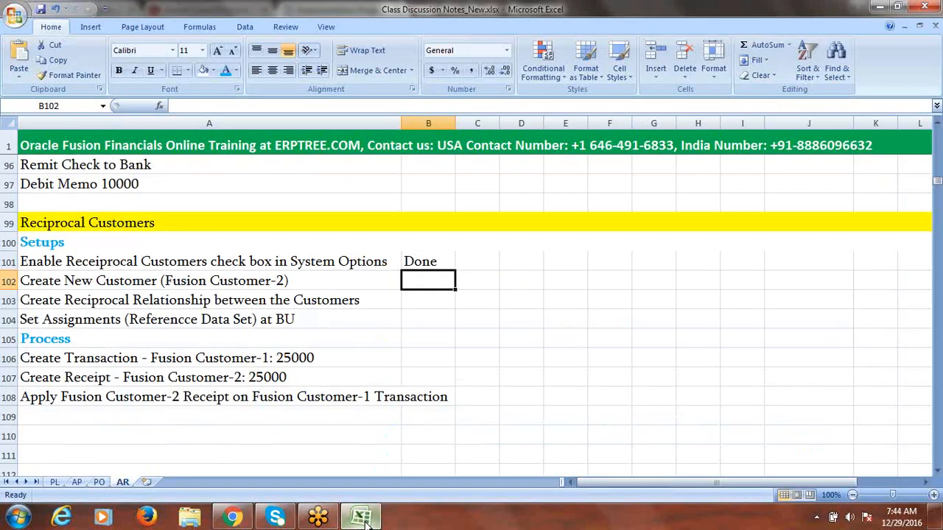
Step: Review the reciprocal relationship (A103) and Create Transaction (A106) notes, then return to the browser
left_click(243, 302)
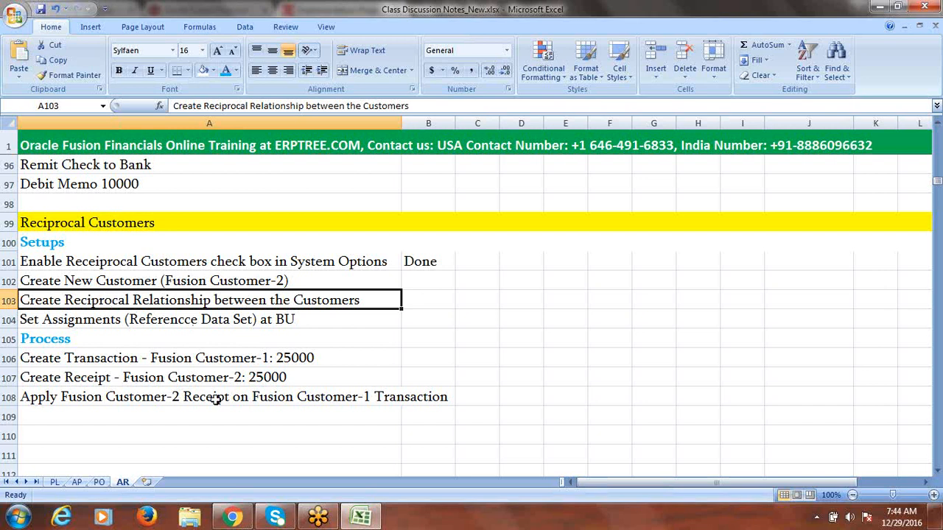
left_click(184, 360)
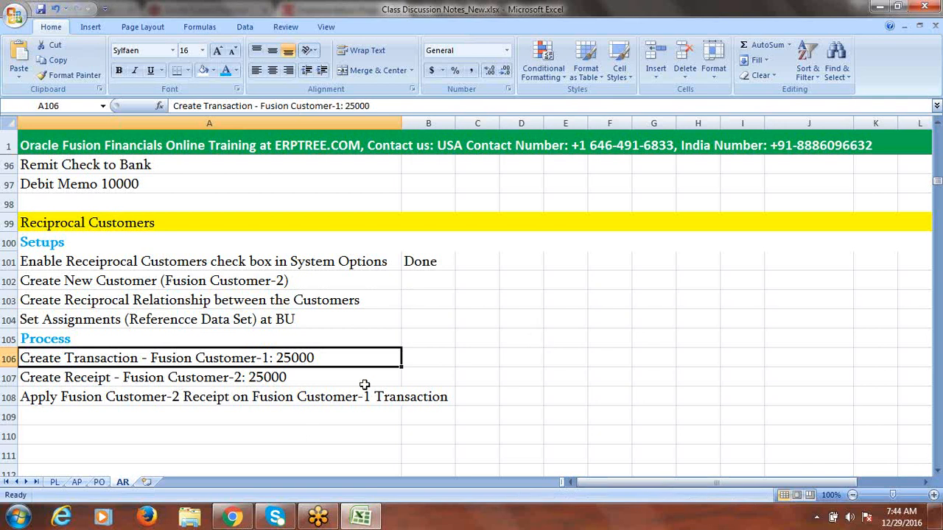
left_click(233, 518)
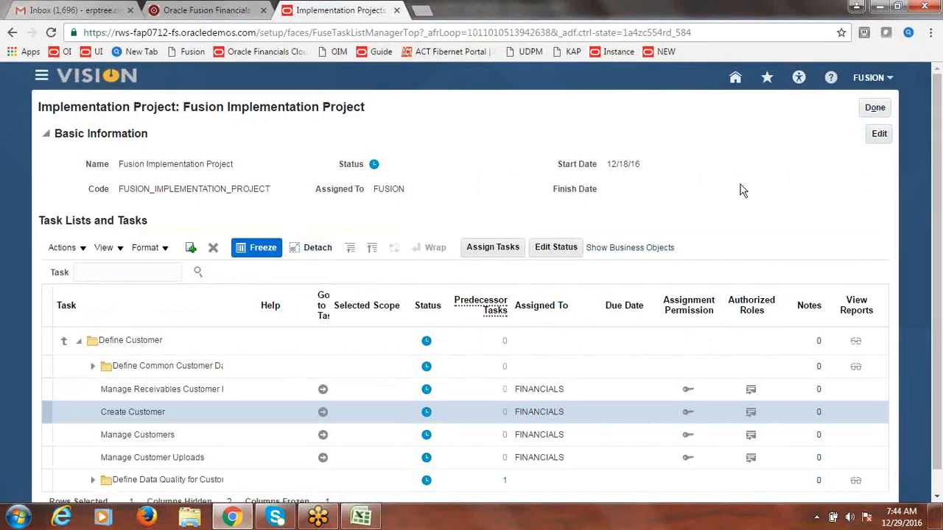
Step: Search Manage Customers by organization name Fusion Customer-1 and open its account 16081 for editing
left_click(325, 437)
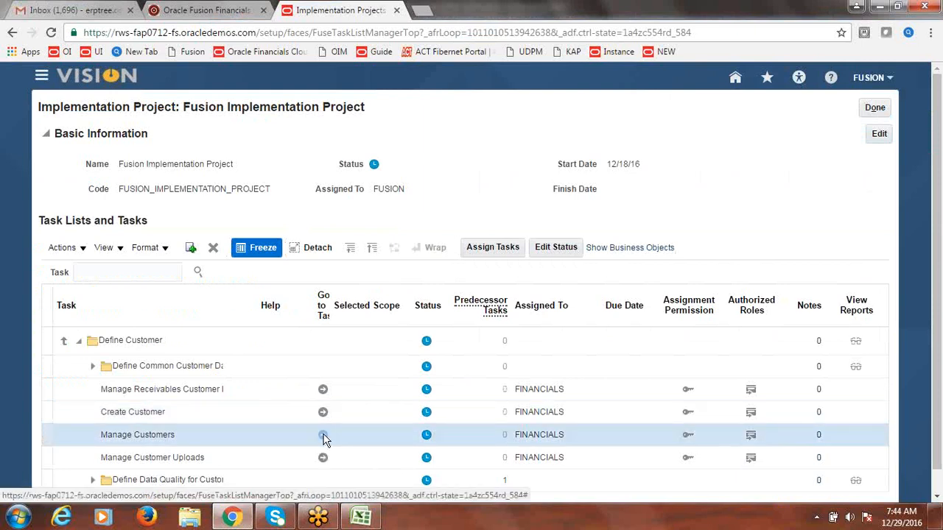
left_click(324, 437)
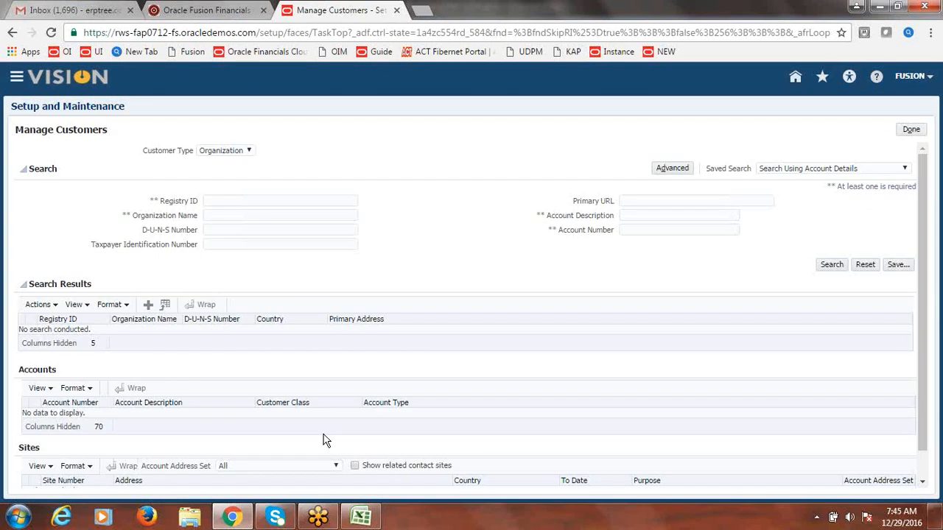
left_click(274, 216)
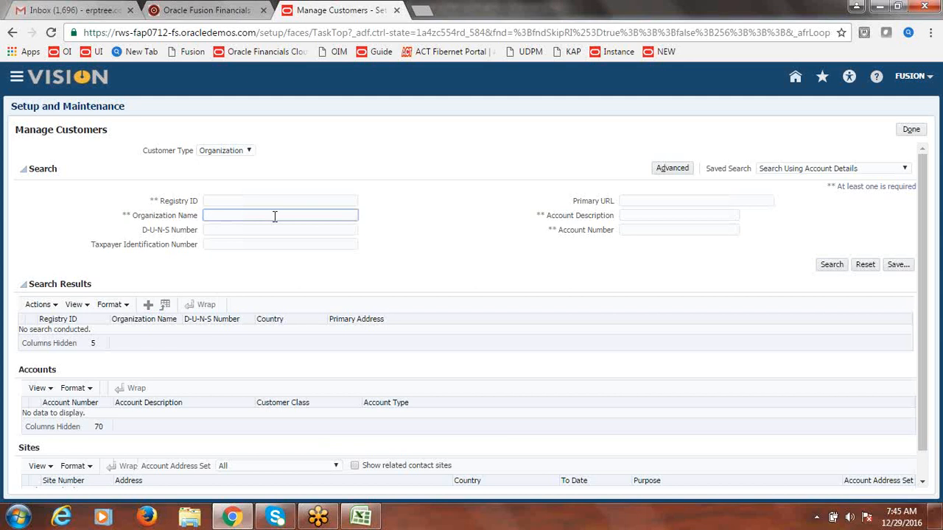
type("Fusion c")
key("BackSpace")
type("Customer-1")
left_click(832, 265)
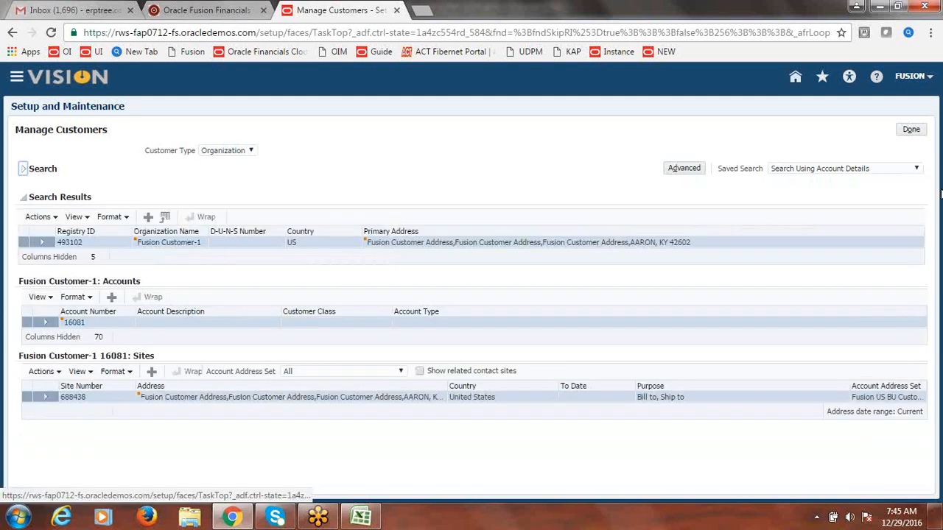
left_click(75, 323)
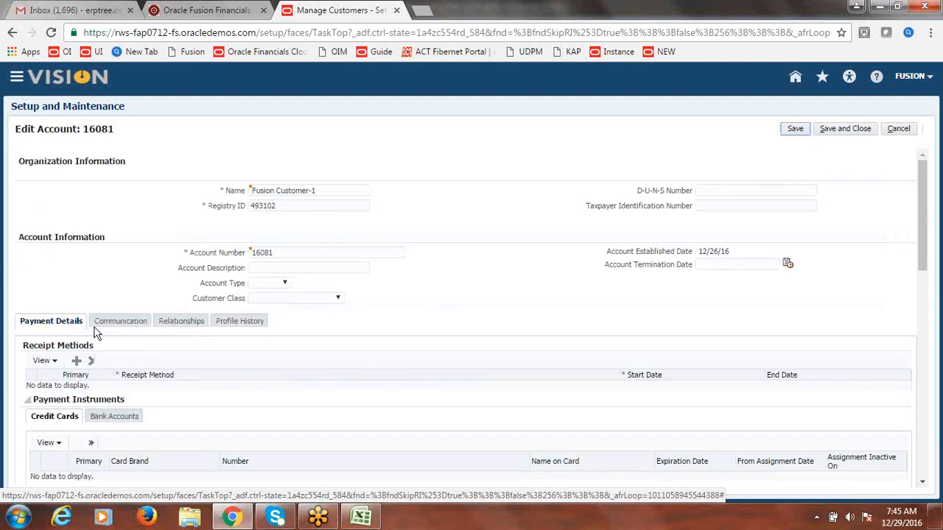
Step: Start a new relationship on account 16081's Relationships tab, then cancel it and leave the account unsaved
left_click(181, 324)
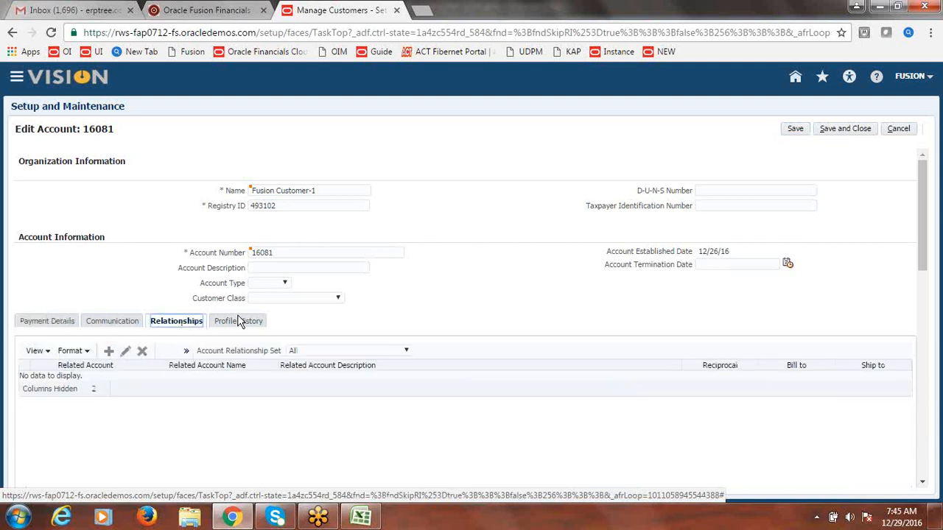
left_click(110, 356)
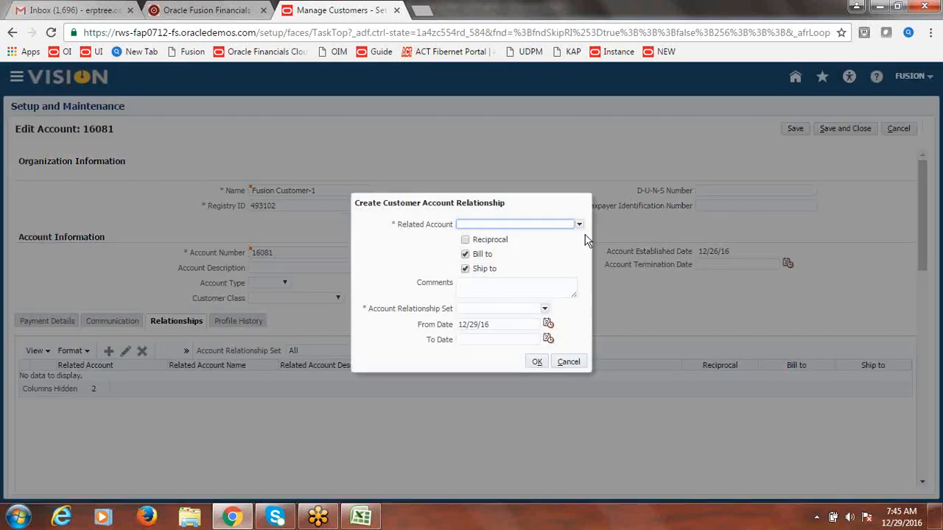
left_click(570, 362)
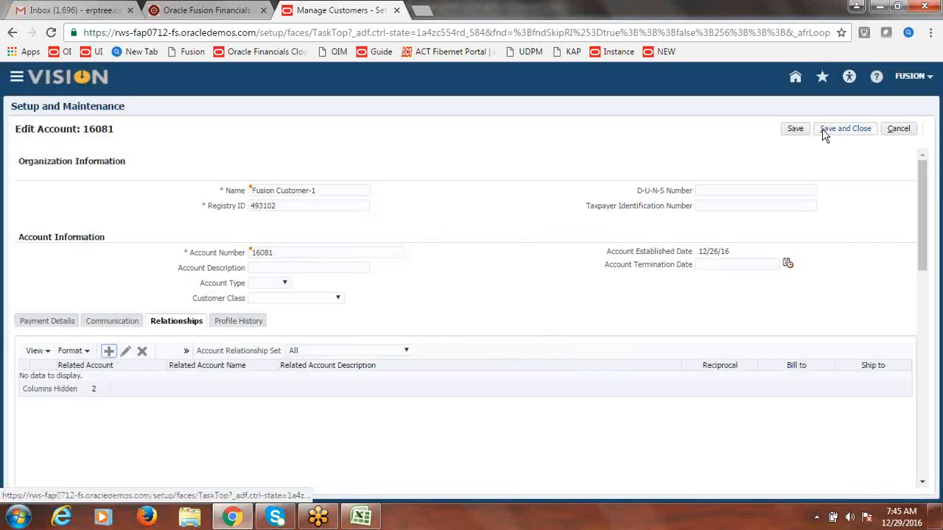
left_click(898, 130)
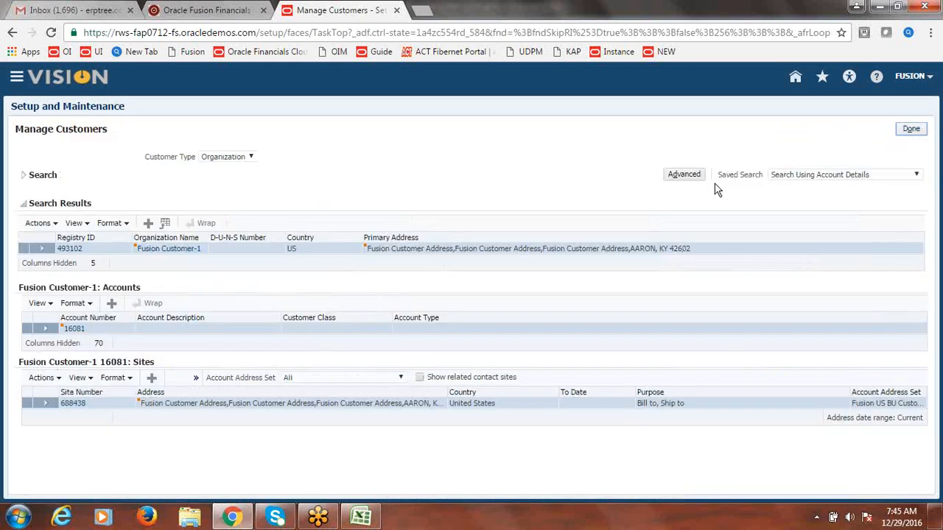
Step: Close Manage Customers, reopen it, and search for the organization Fusion Customer-2
left_click(912, 131)
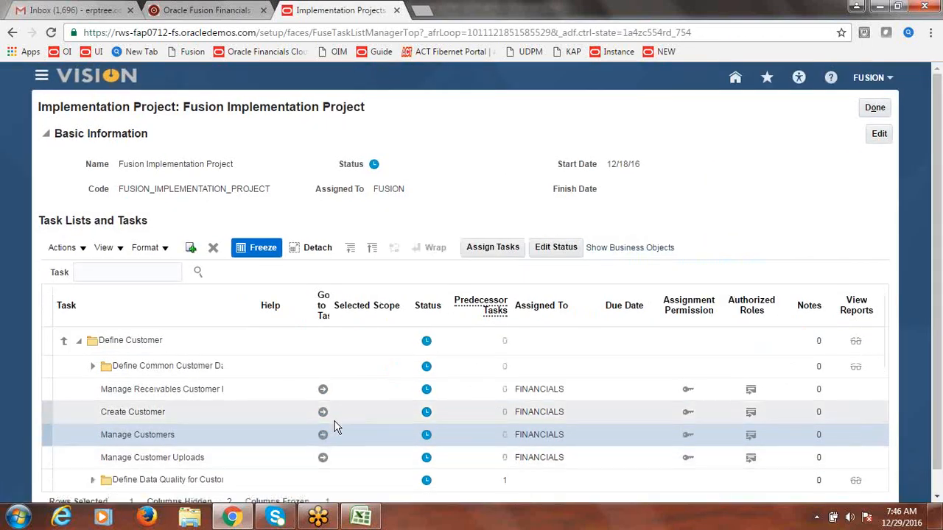
left_click(327, 427)
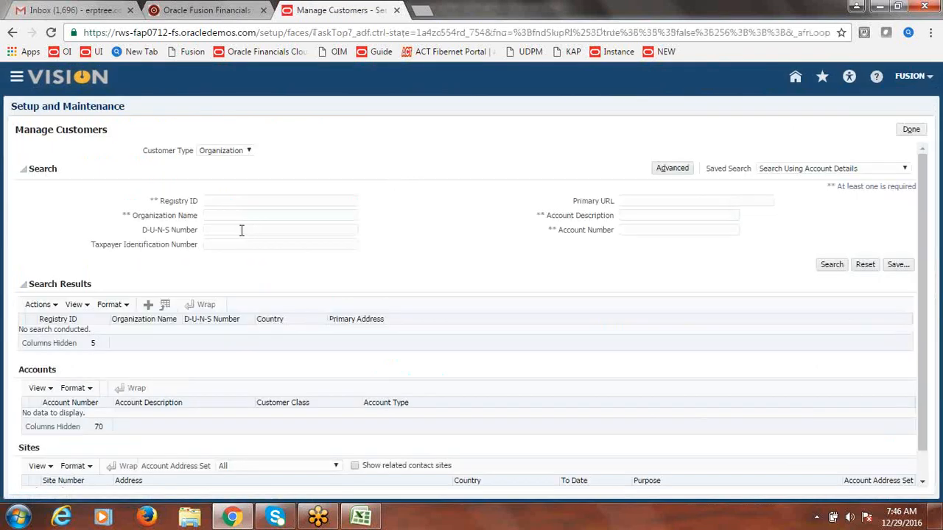
left_click(239, 216)
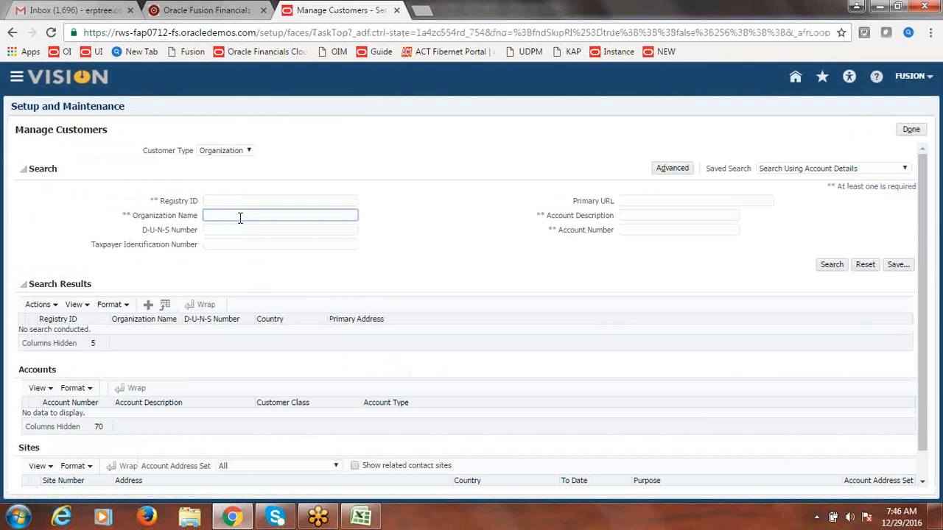
type("Fusion")
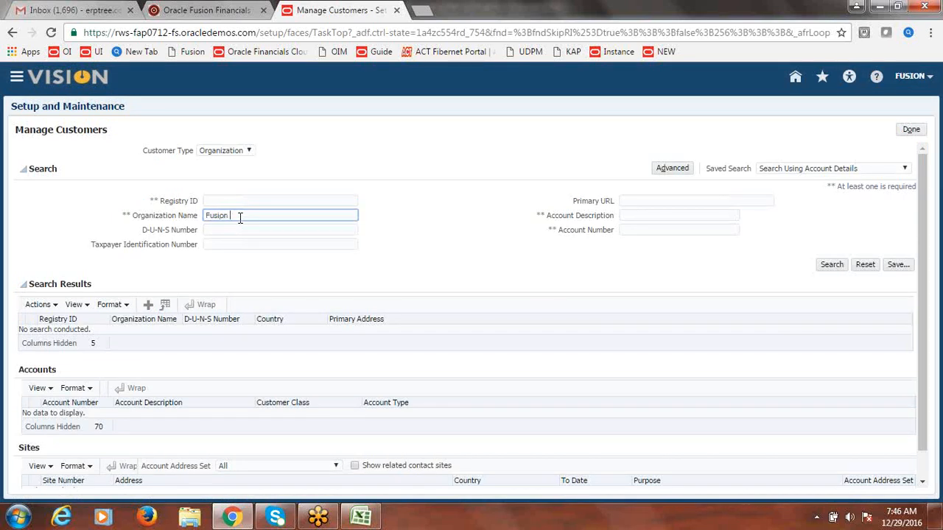
type(" Customer-2")
left_click(828, 268)
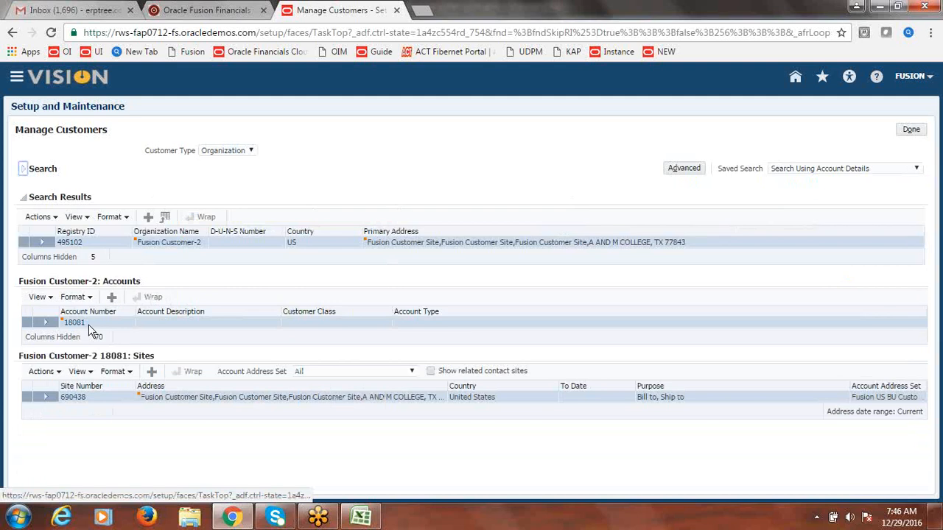
Step: Copy account number 18081 into Notepad and close the Manage Customers task
left_click_drag(88, 324, 66, 329)
key("ctrl+c")
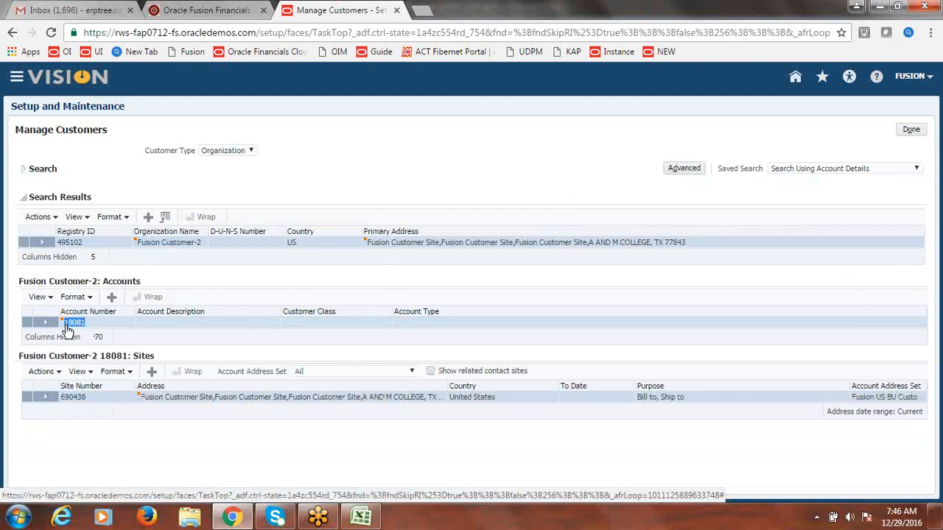
left_click(18, 518)
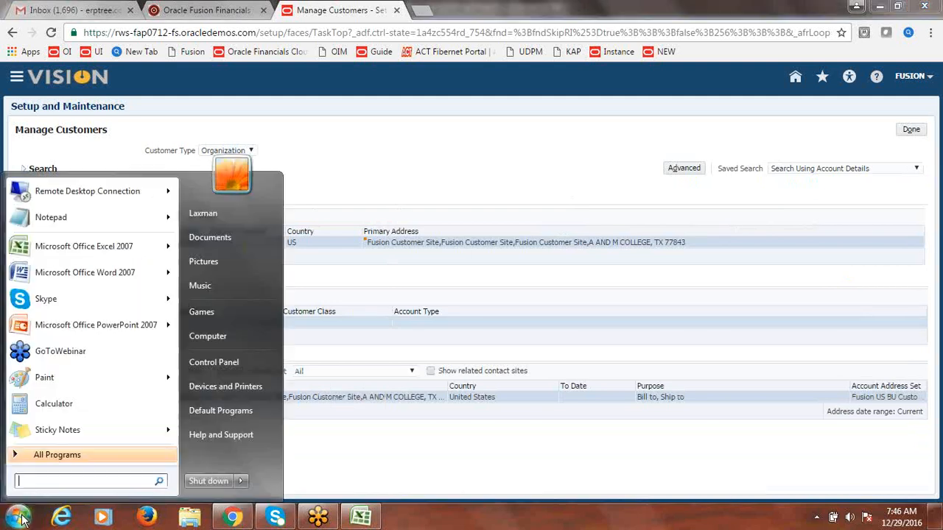
left_click(55, 215)
key("ctrl+v")
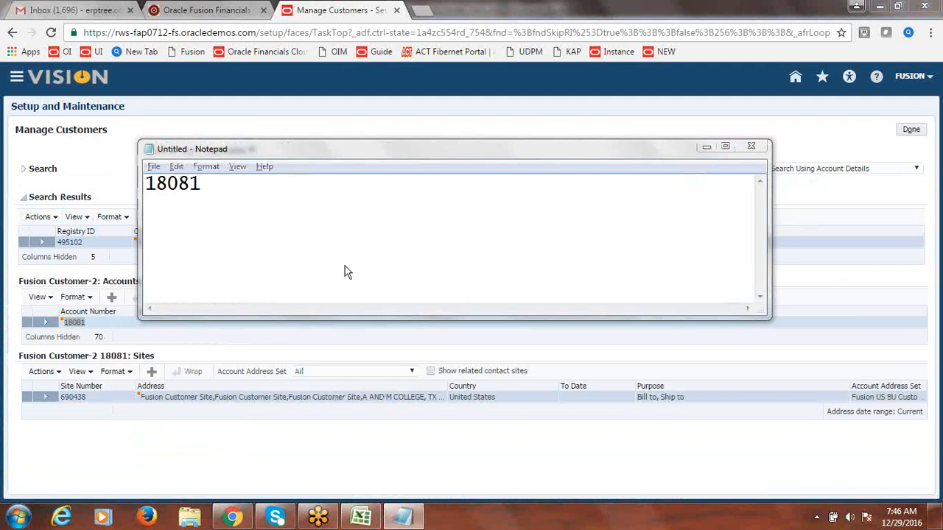
key("alt+Tab")
left_click(911, 131)
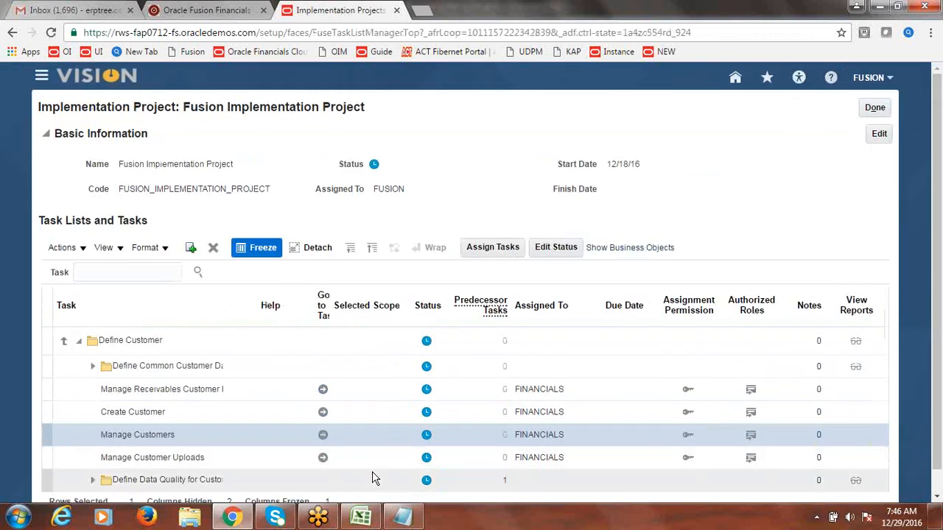
Step: Search Fusion Customer-1 again and open account 16081's Relationships tab
left_click(322, 434)
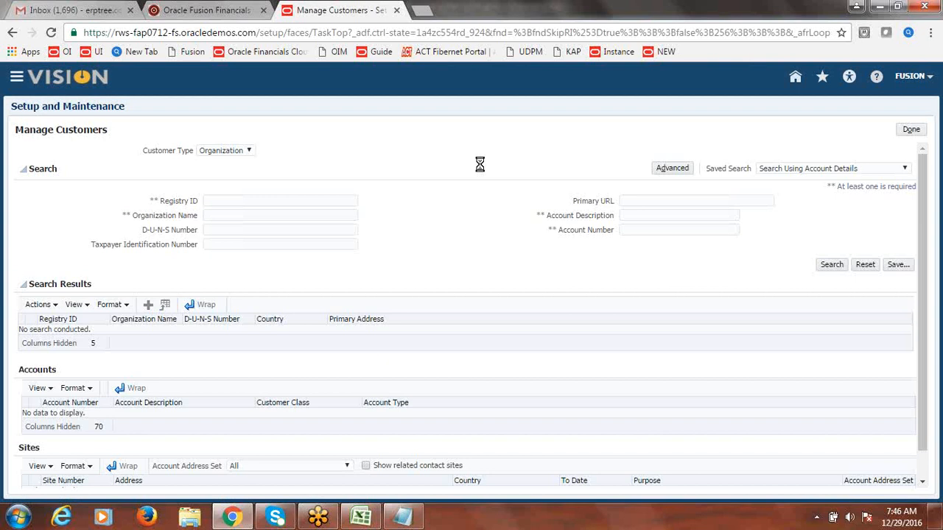
left_click(282, 216)
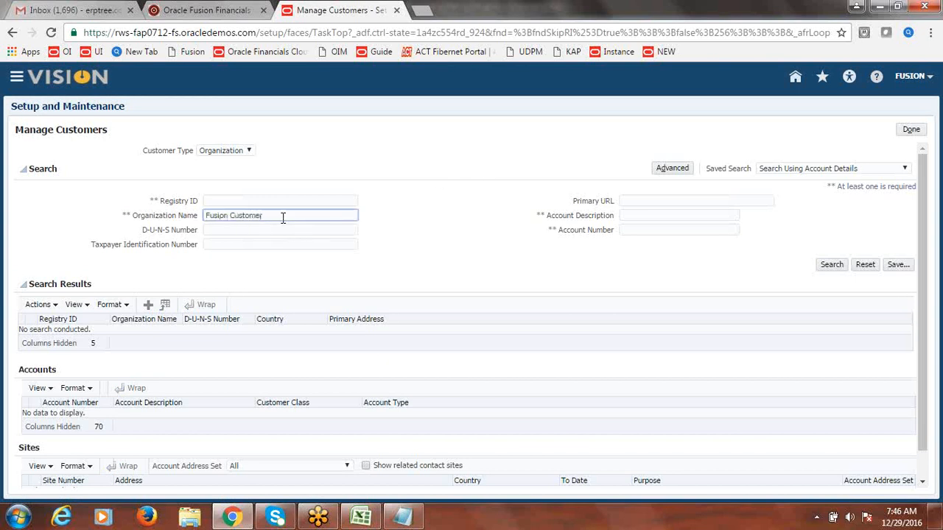
left_click(834, 266)
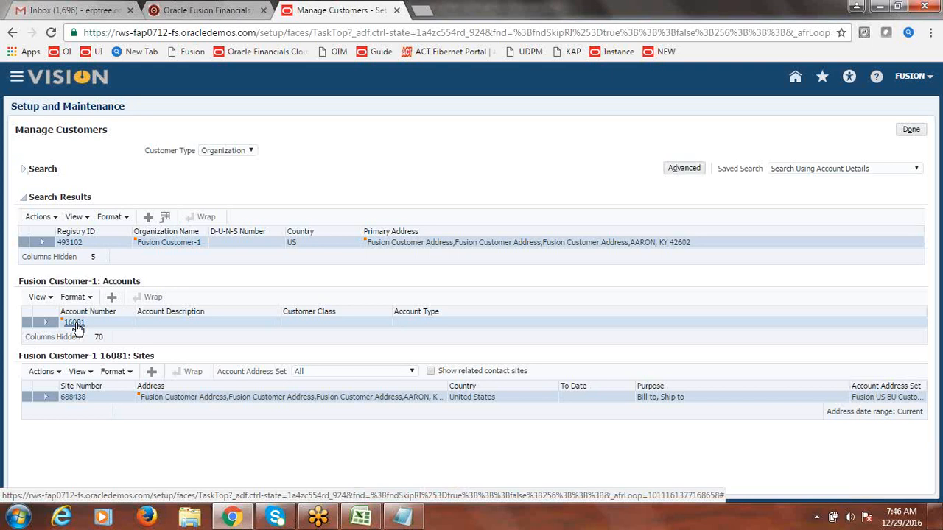
left_click(74, 324)
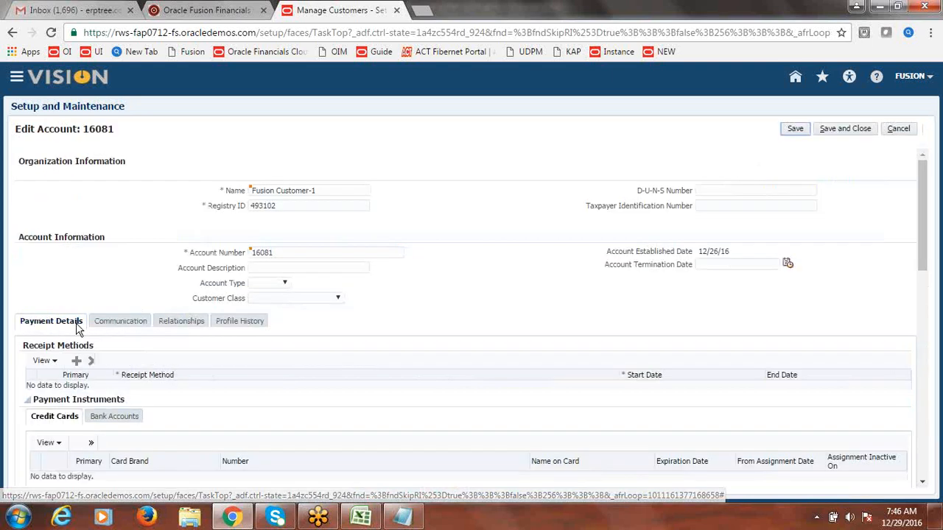
left_click(181, 327)
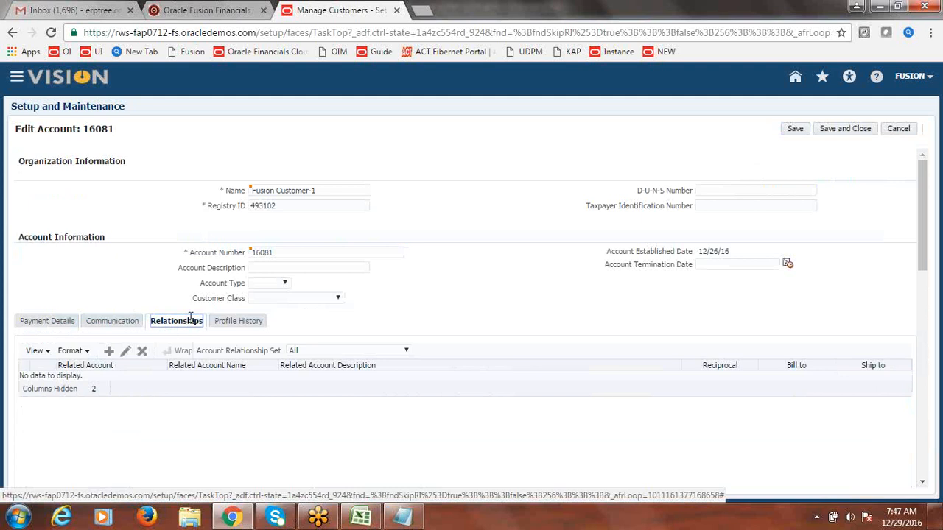
left_click_drag(920, 212, 927, 241)
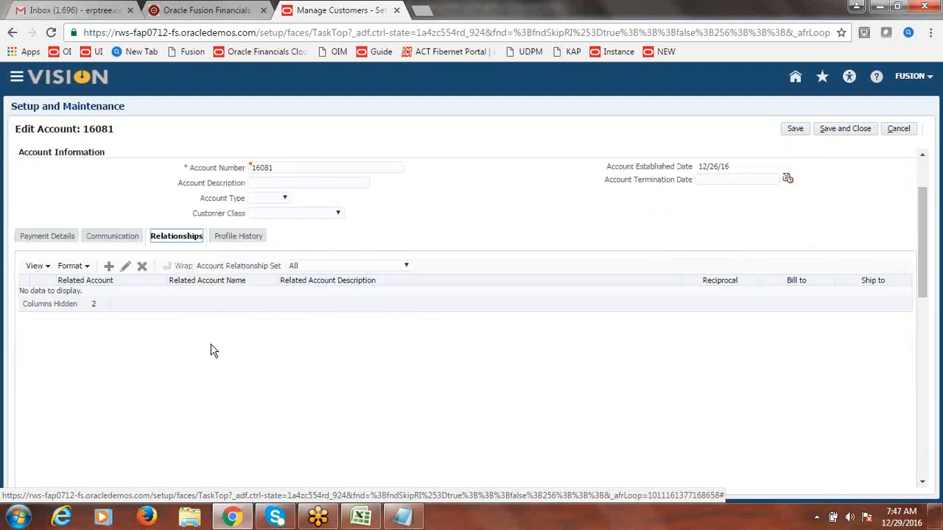
Step: Add a reciprocal relationship to account 18081 using relationship set FUSION_US_BU_CUST_SITE
left_click(109, 268)
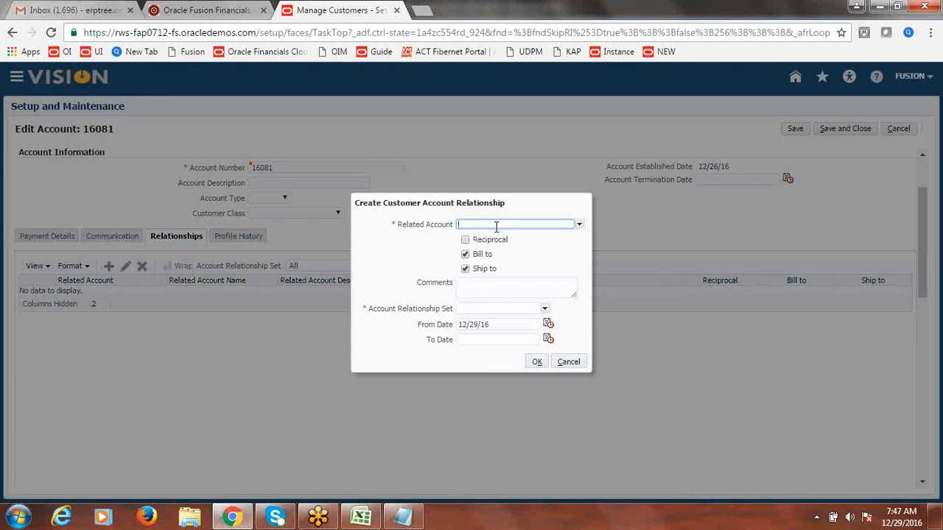
type("18081")
left_click(465, 241)
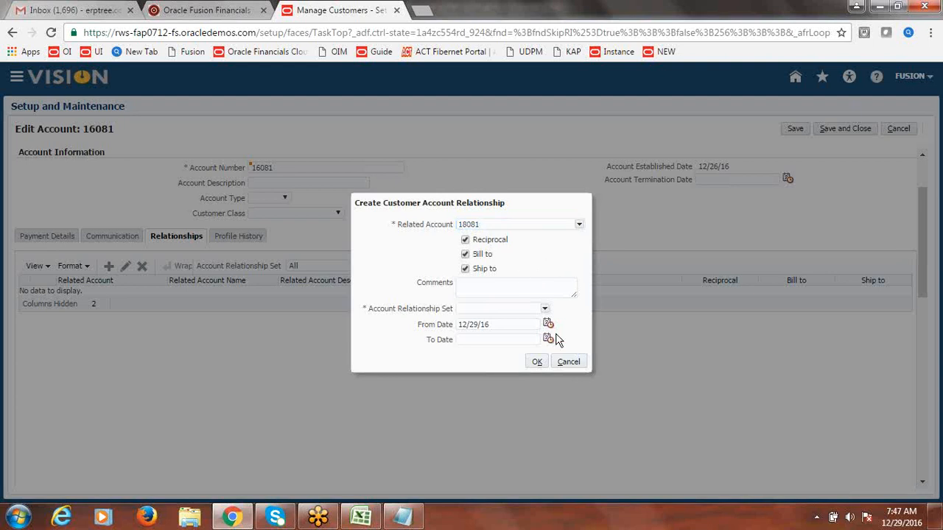
left_click(545, 309)
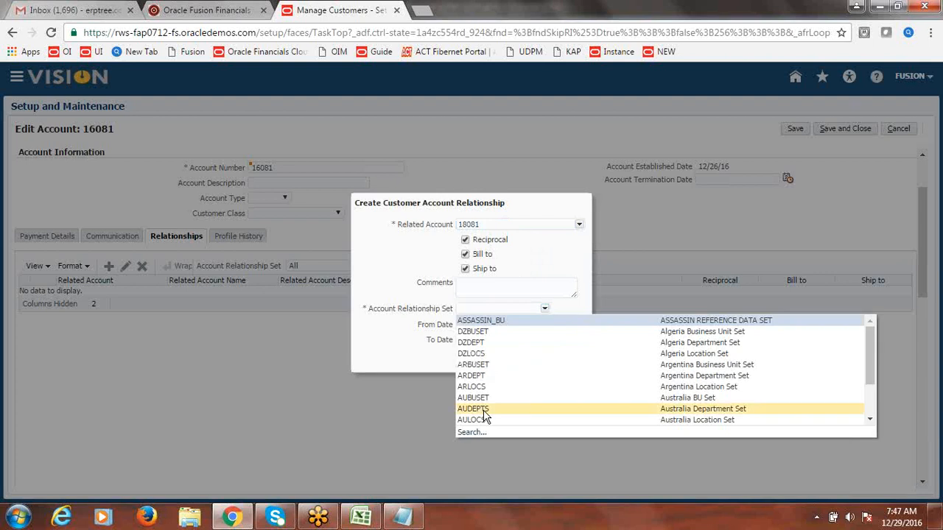
left_click(471, 434)
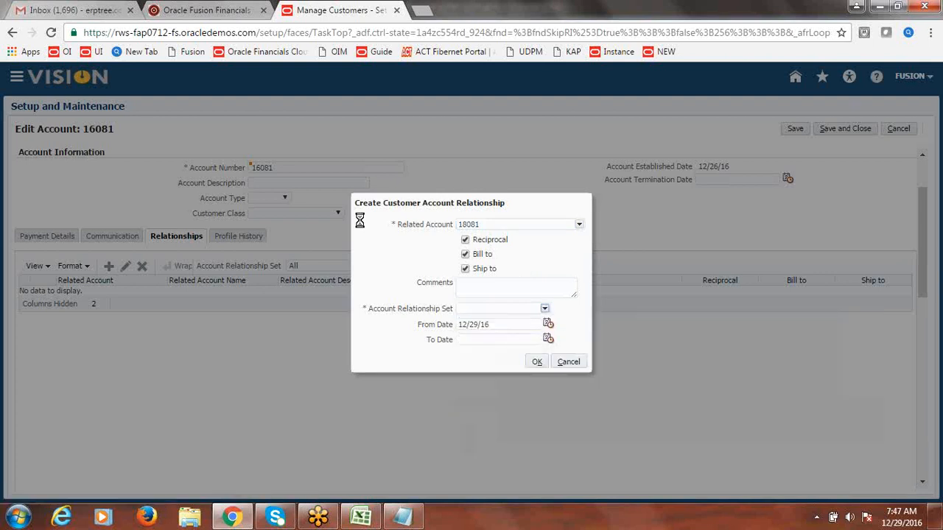
left_click(489, 161)
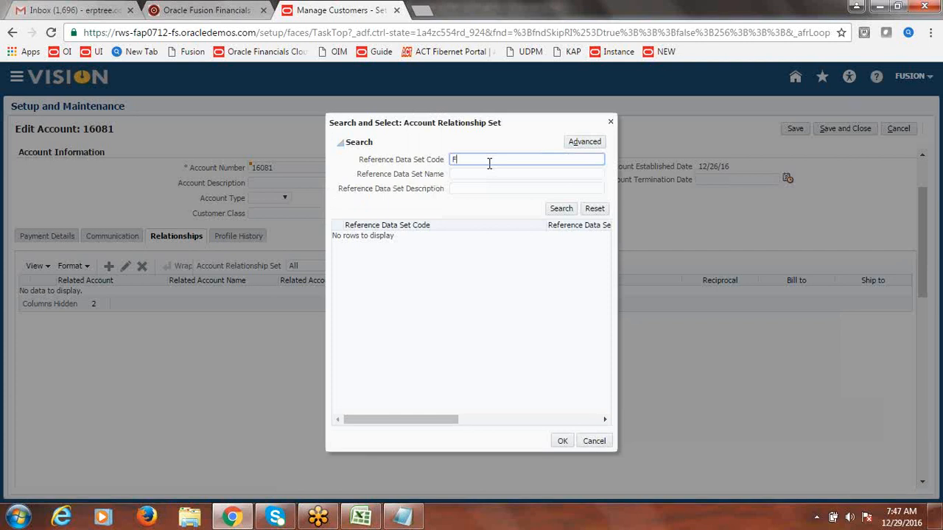
type("FUSION")
left_click(566, 210)
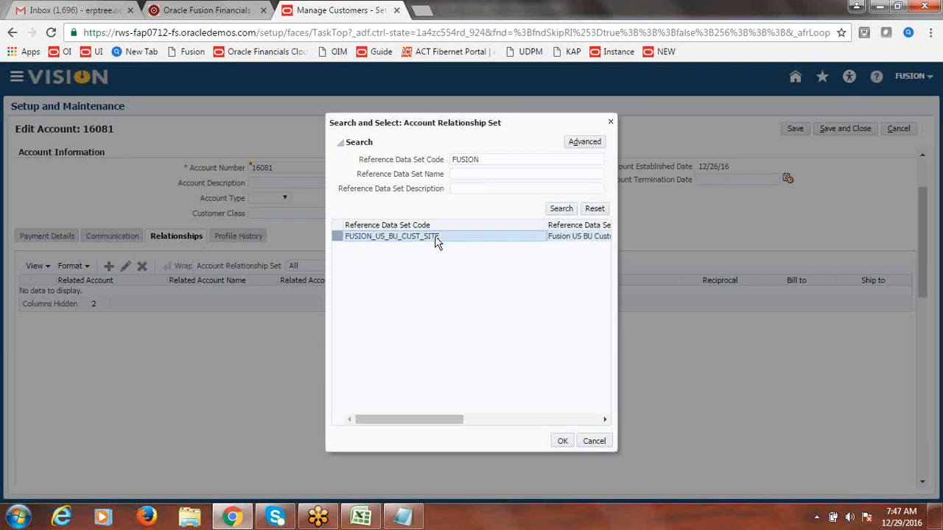
left_click(563, 442)
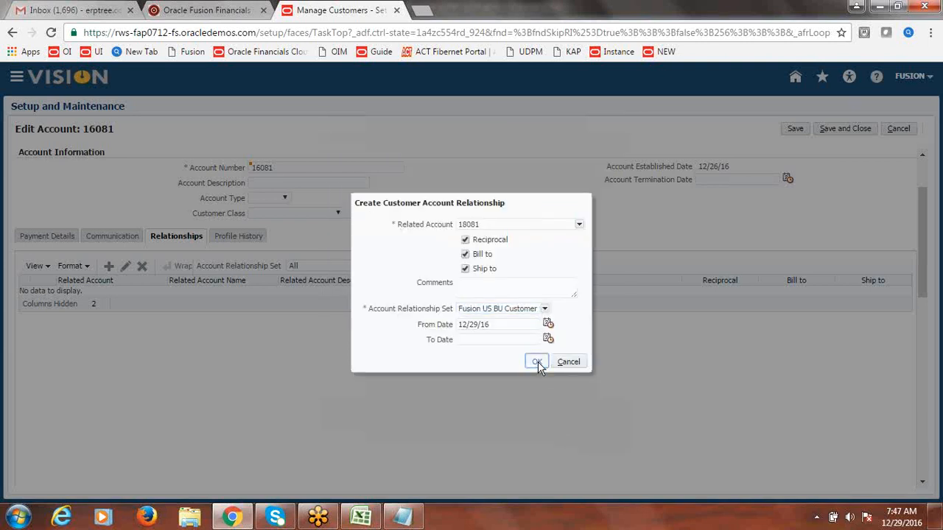
left_click(537, 362)
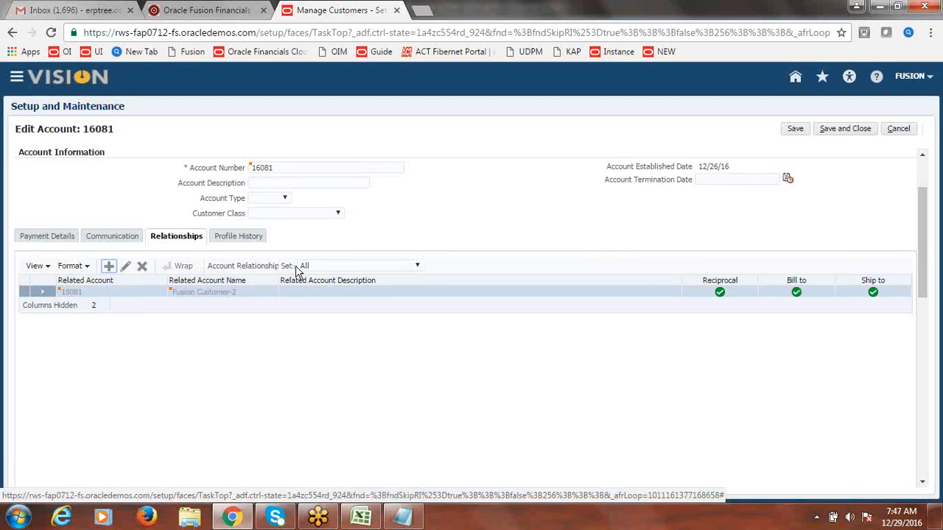
Step: Filter account 16081's relationships to the Fusion US BU Customer Site set
left_click(417, 269)
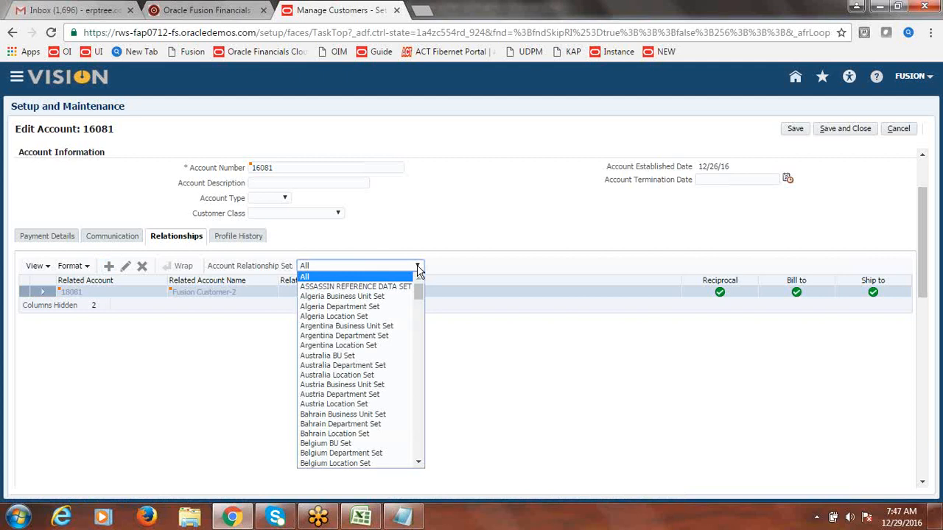
left_click_drag(420, 294, 417, 335)
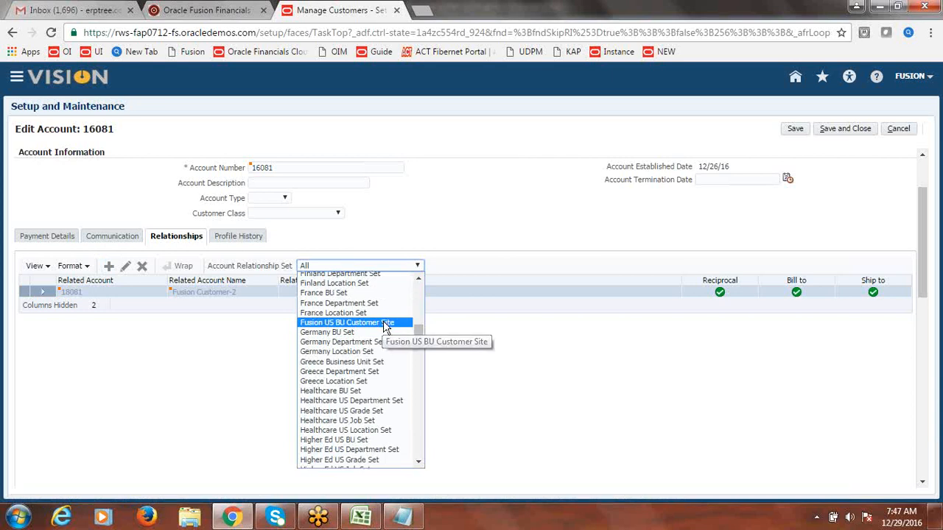
left_click(384, 324)
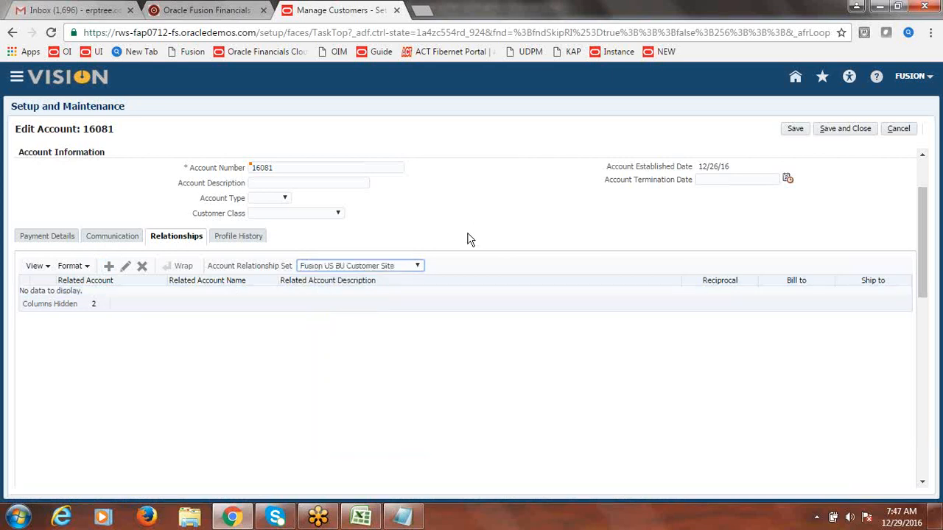
left_click(492, 224)
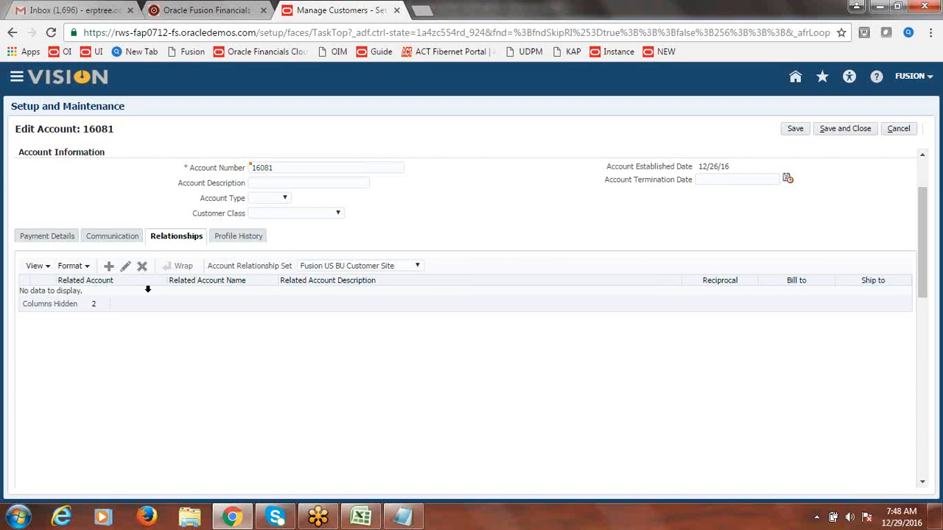
Step: Try re-adding the reciprocal 18081 relationship, dismiss the already-exists error, cancel, and open a new tab
left_click(109, 267)
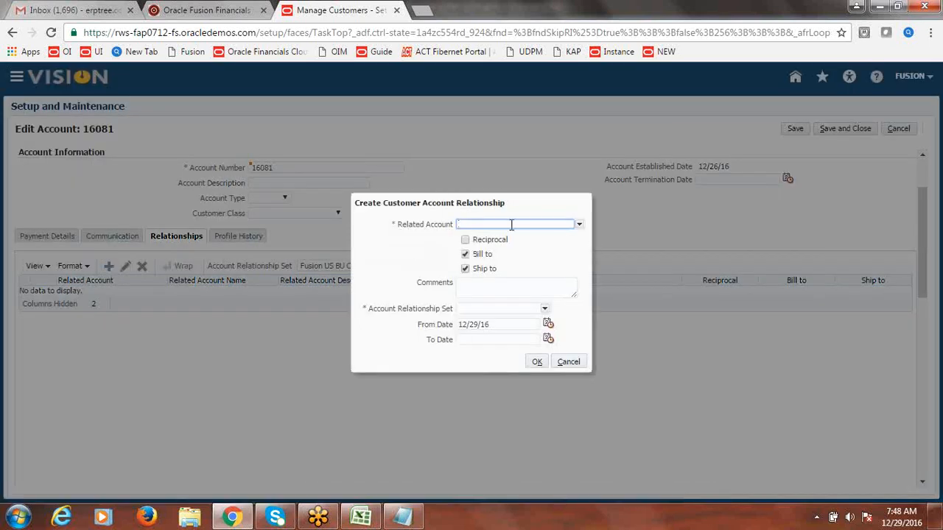
type("18081")
left_click(466, 241)
left_click(546, 310)
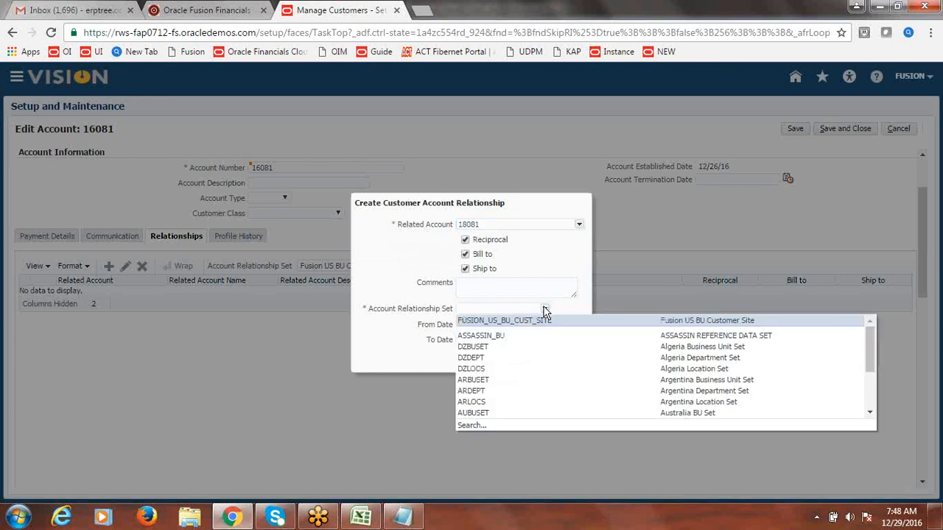
left_click(538, 317)
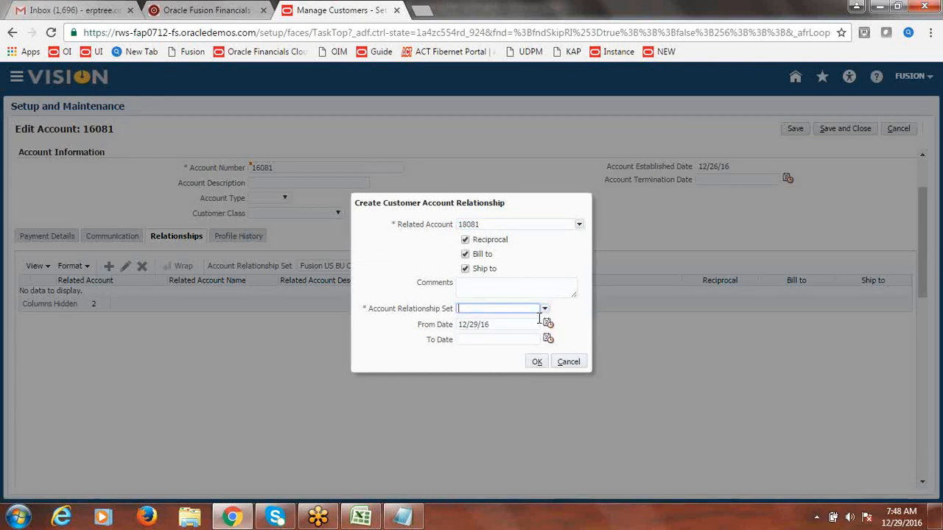
left_click(536, 361)
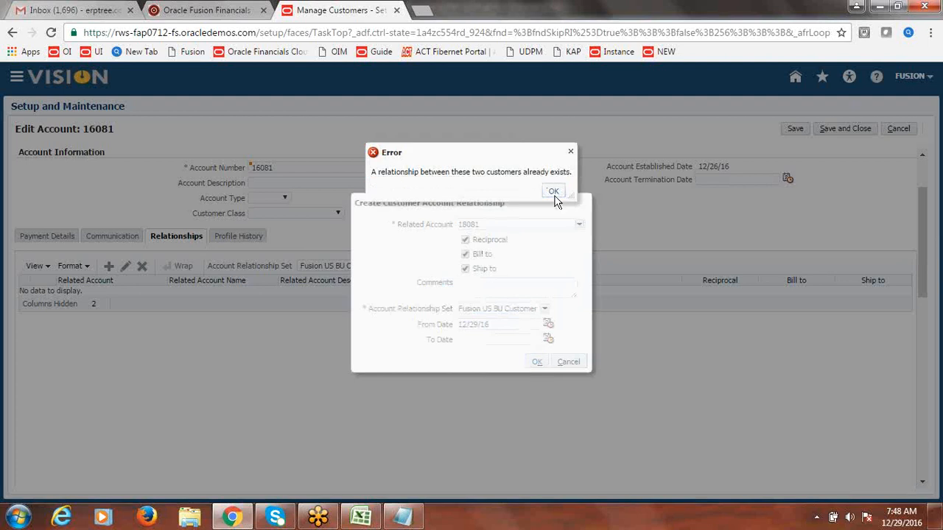
left_click(553, 192)
left_click(573, 362)
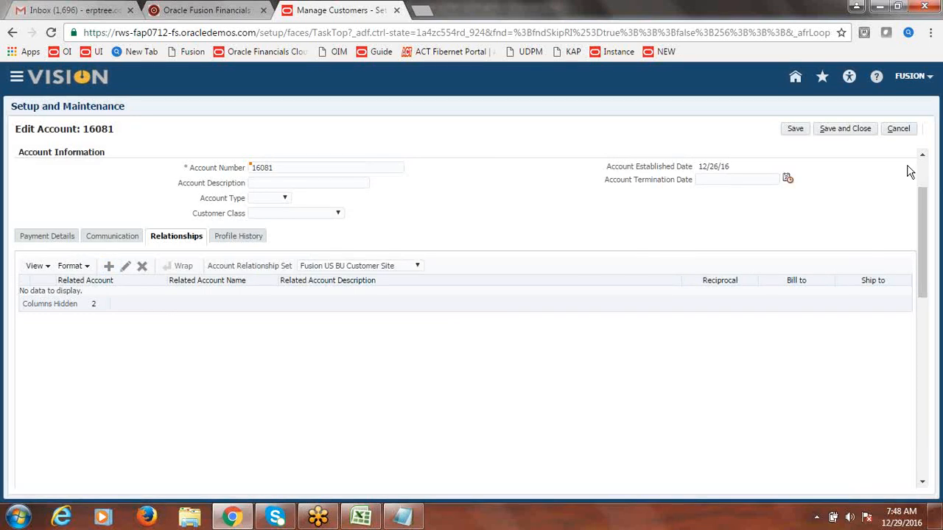
scroll(922, 243, "up", 2)
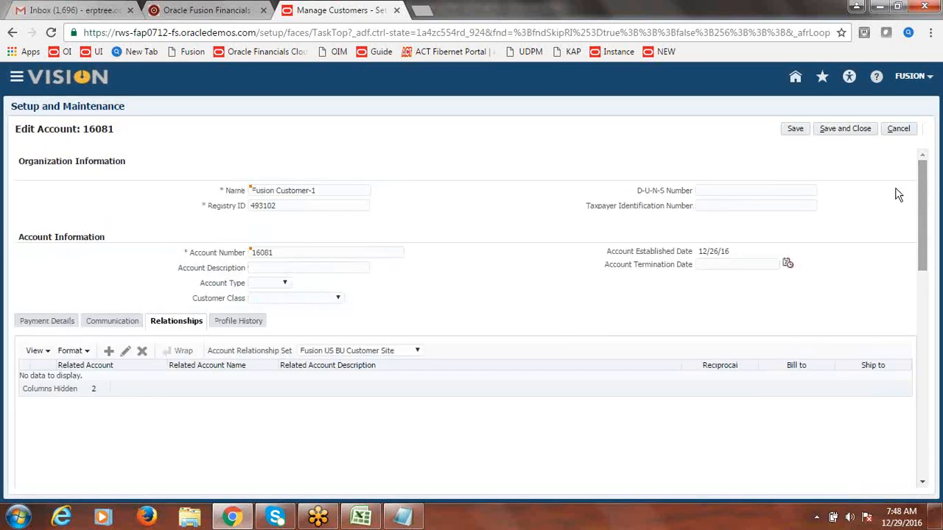
left_click(422, 10)
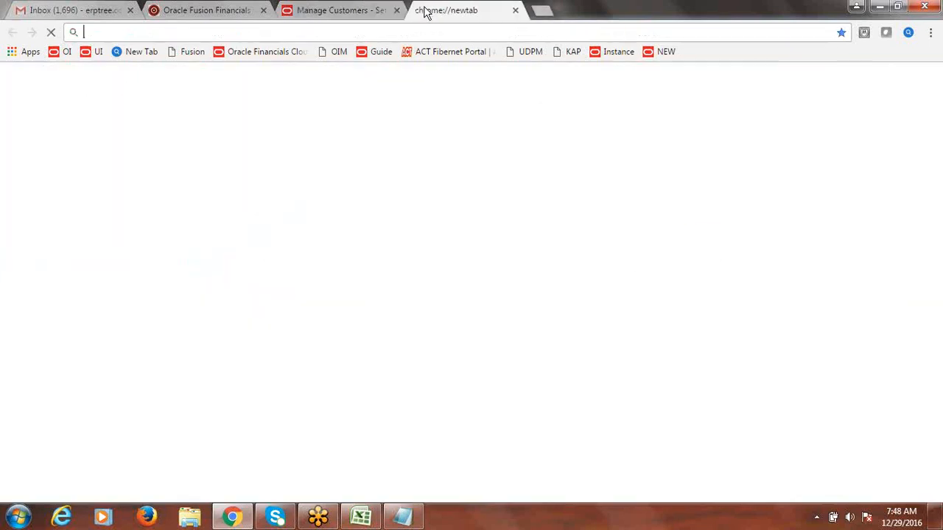
Step: Load the Fusion home page in the new tab and go to Setup and Maintenance
left_click(657, 52)
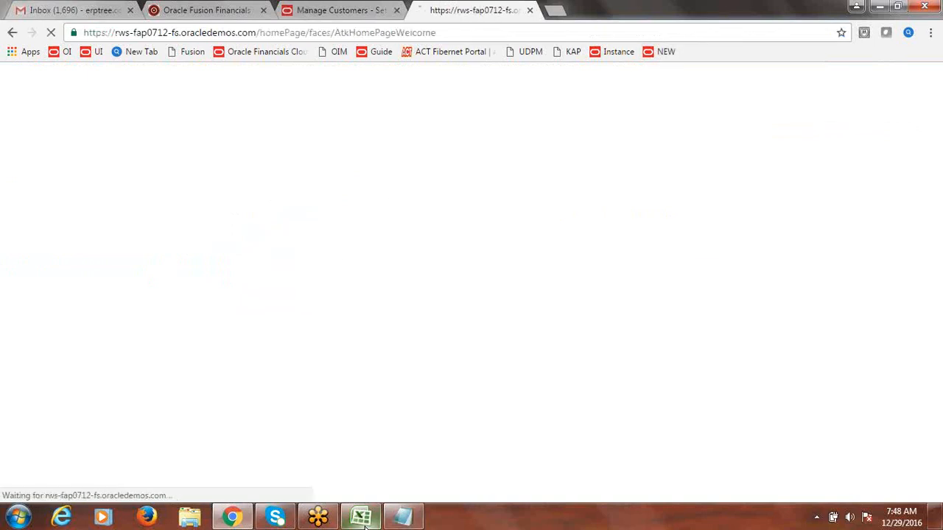
mouse_move(362, 524)
left_click(382, 417)
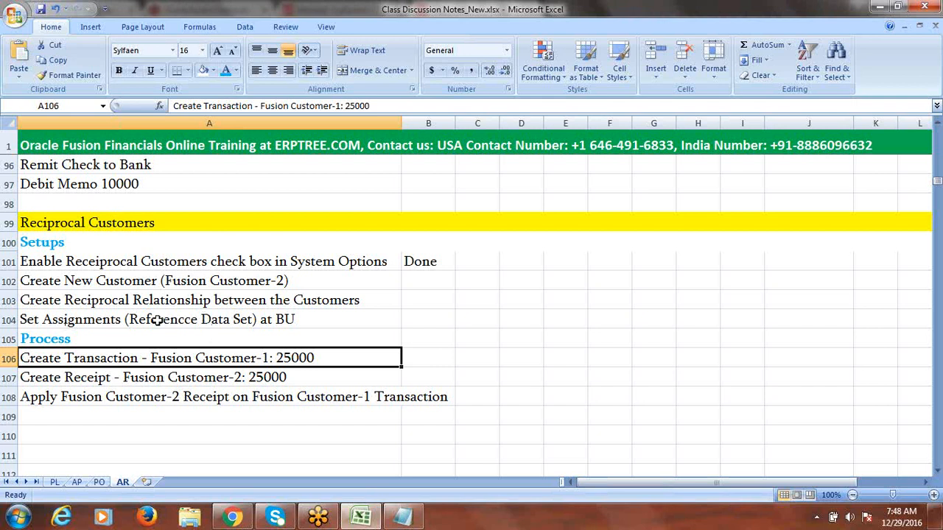
key("alt+Tab")
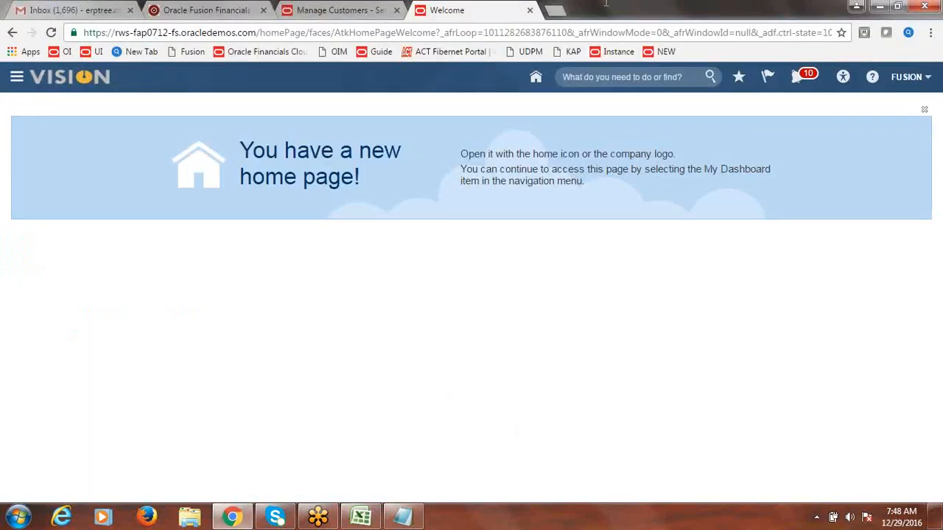
left_click(907, 76)
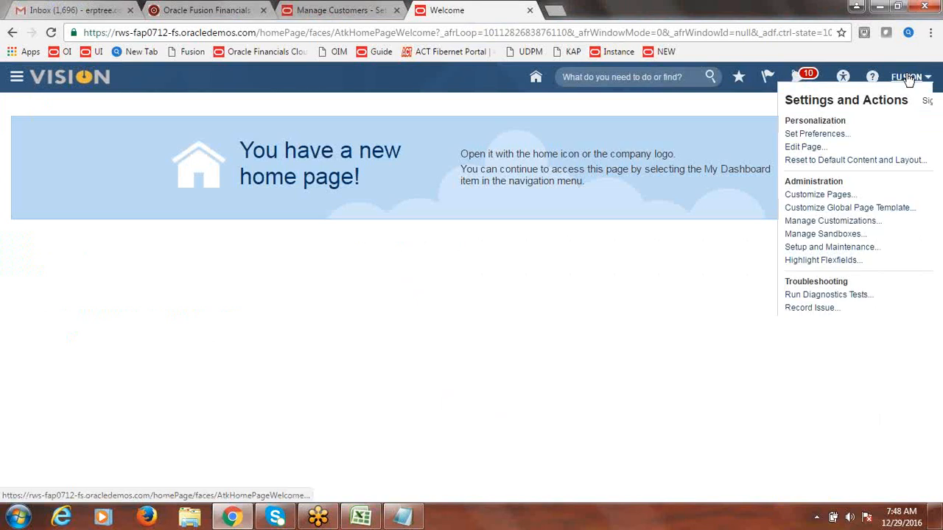
left_click(816, 248)
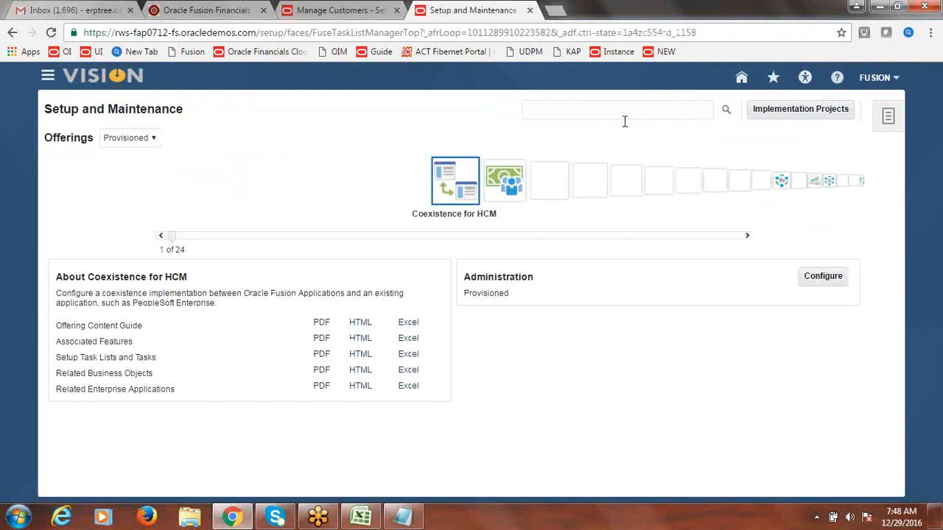
Step: In Fusion Implementation Project, find and launch the Manage Business Unit Set Assignment task
left_click(799, 107)
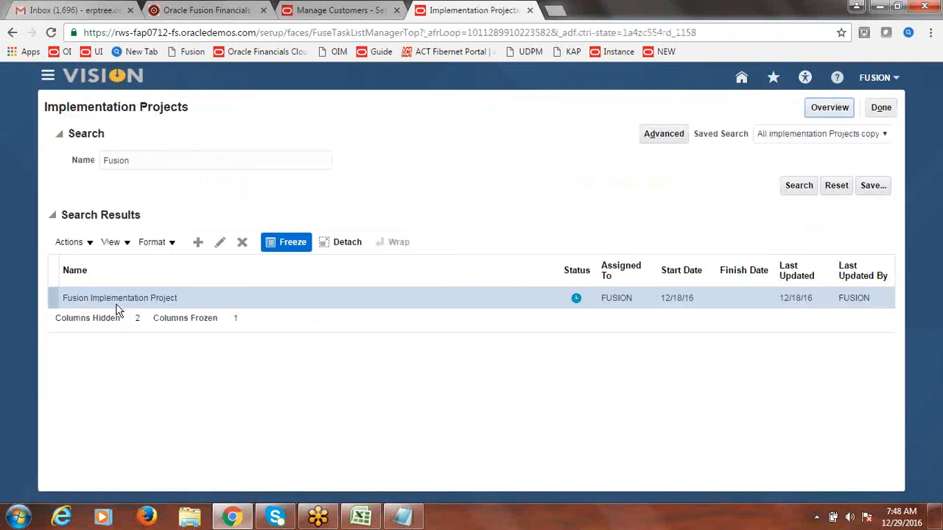
left_click(118, 299)
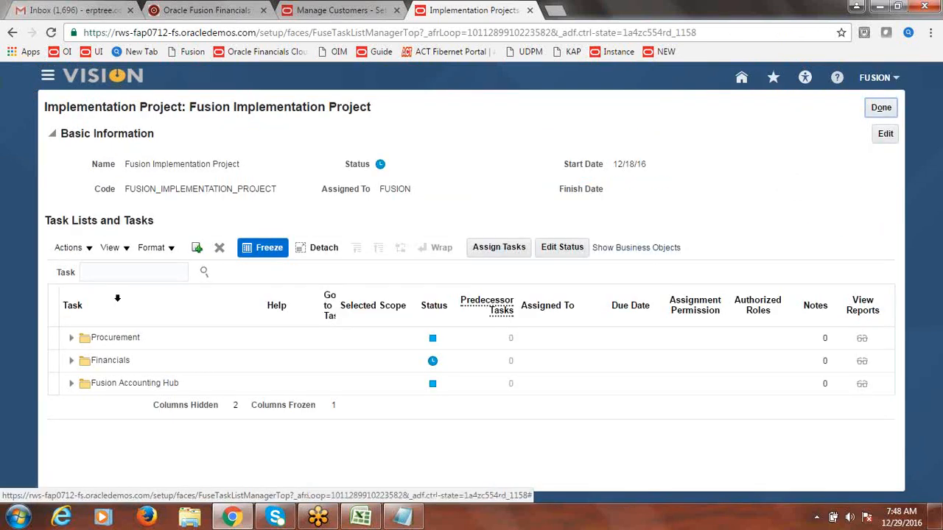
left_click(109, 274)
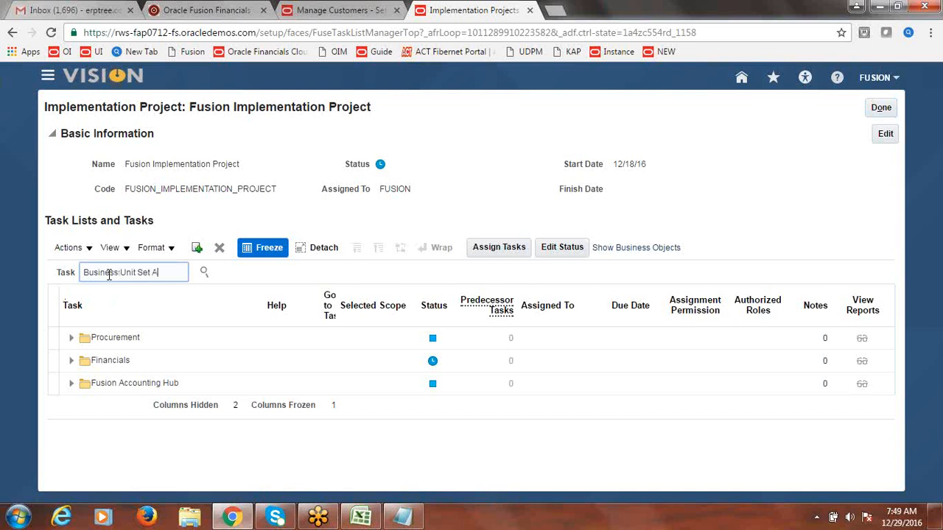
left_click(205, 273)
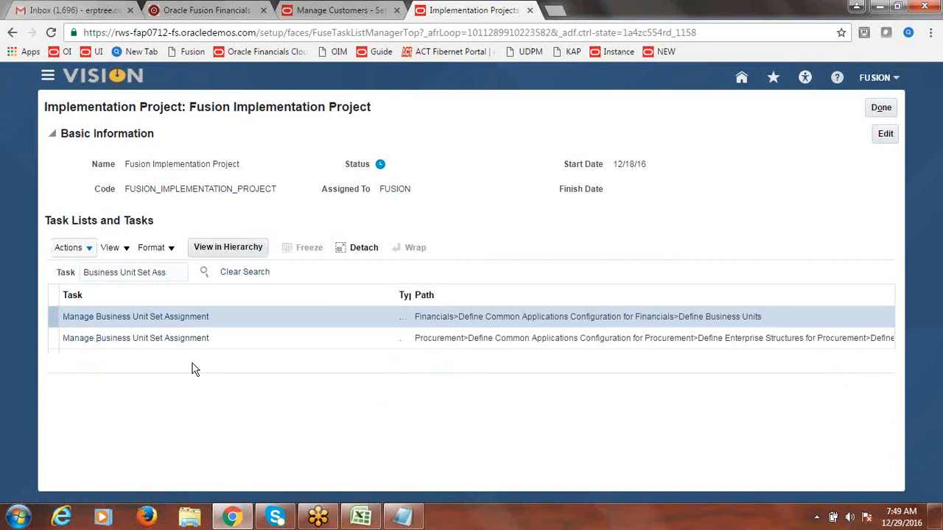
left_click(141, 319)
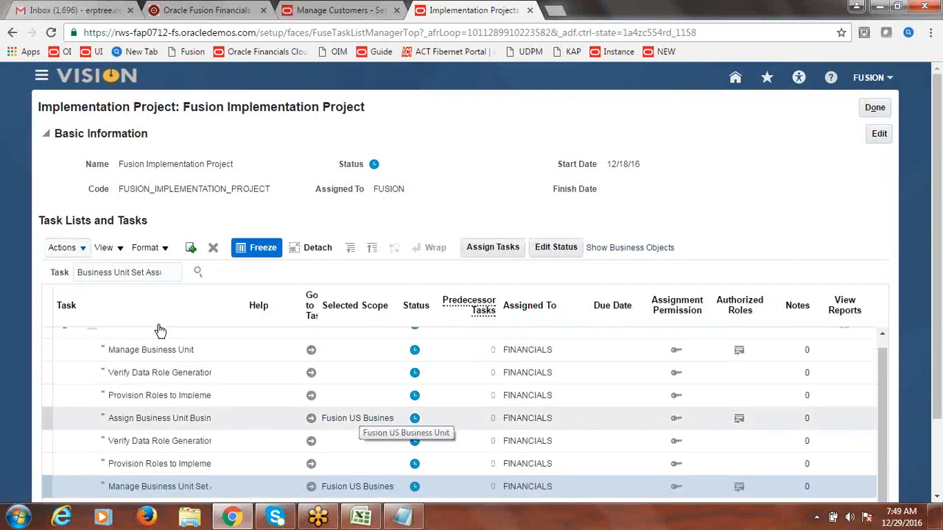
left_click(311, 488)
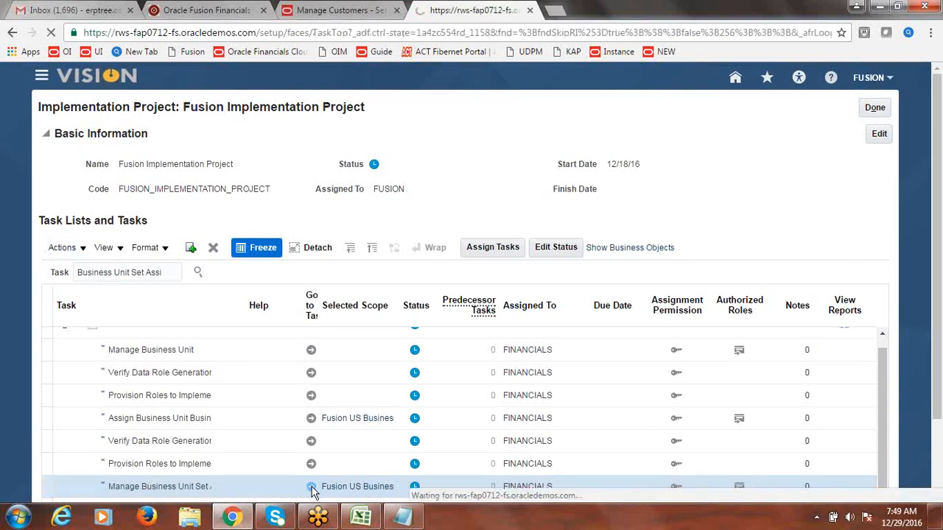
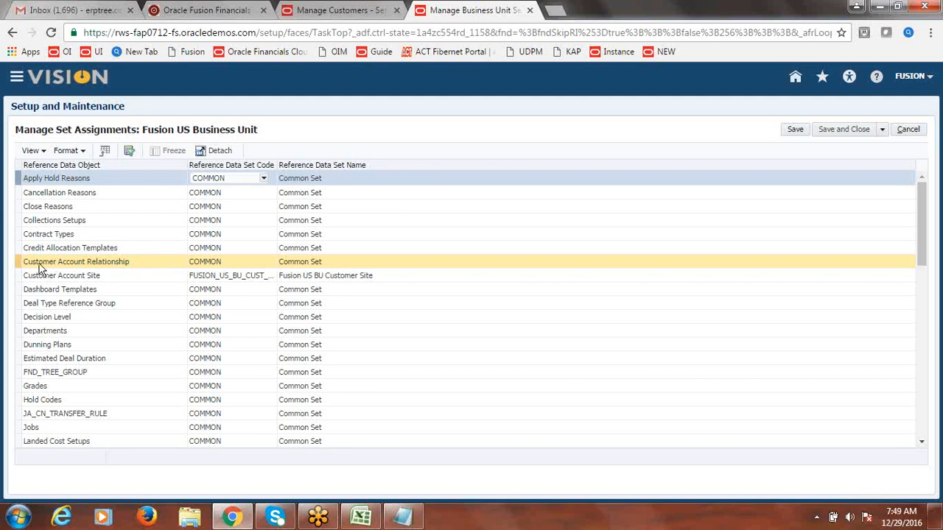
Step: Search set codes for FUSION, set Customer Account Relationship to FUSION_US_BU_CUST_SITE, and save
left_click(218, 265)
left_click(218, 265)
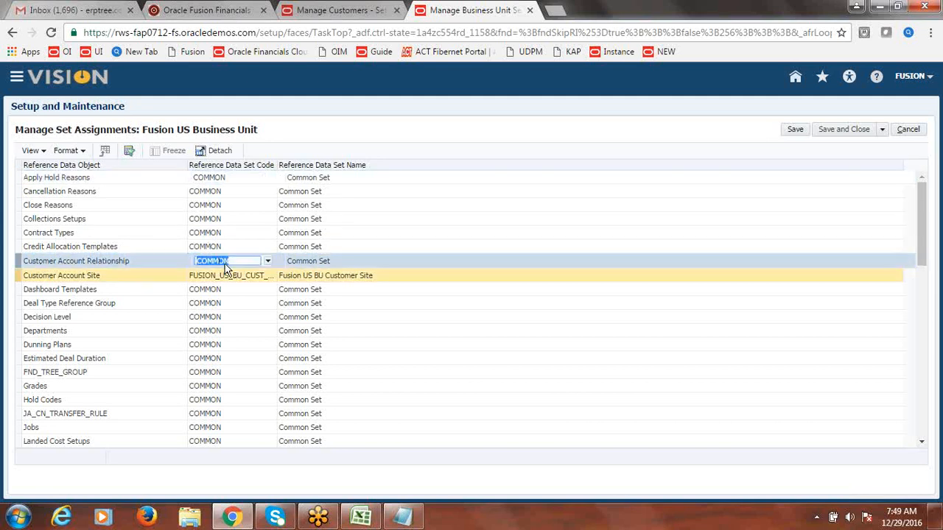
left_click(268, 263)
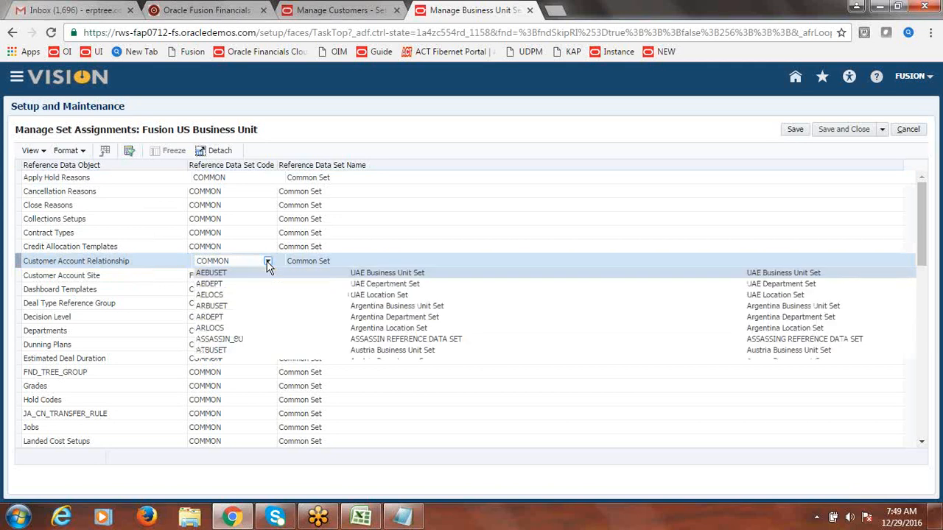
left_click(209, 385)
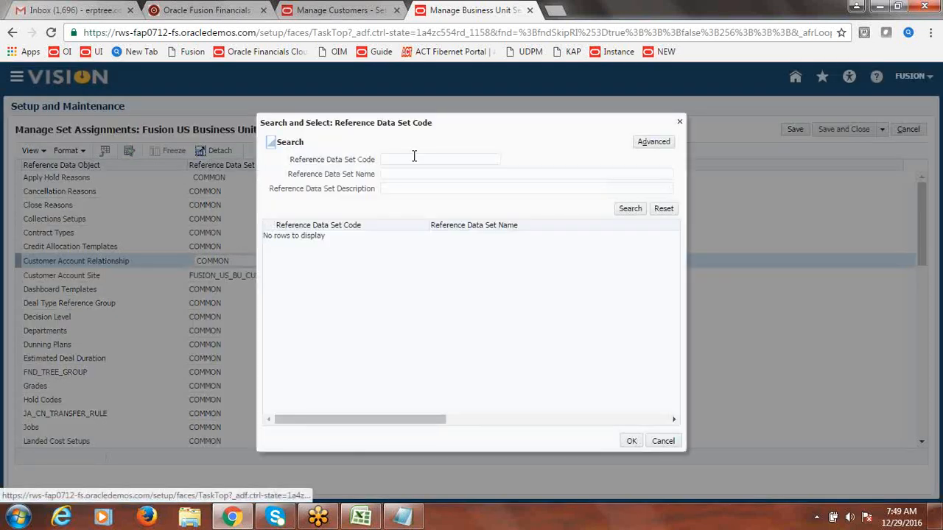
left_click(414, 159)
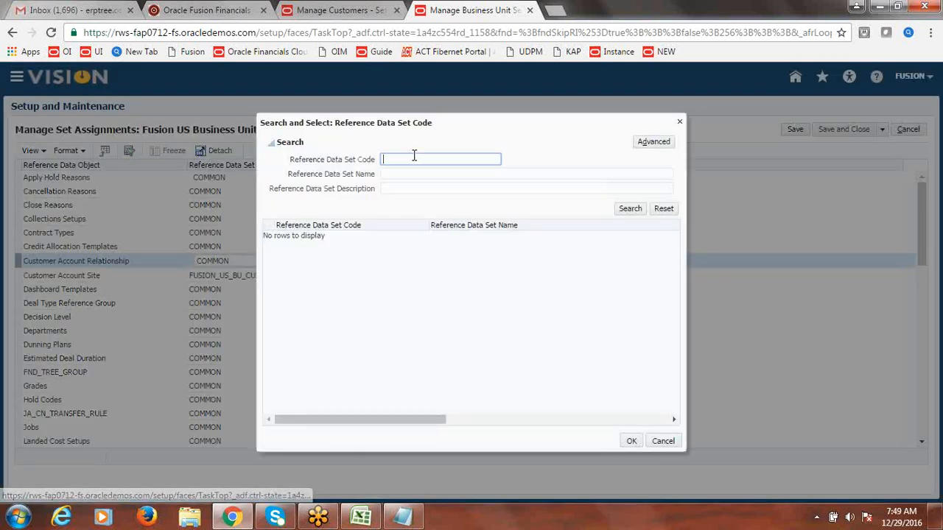
type("FUSION")
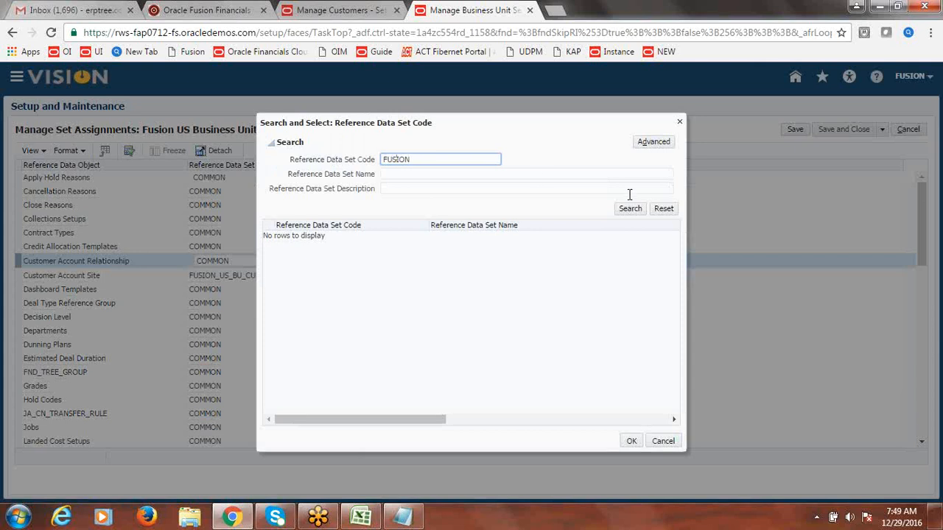
left_click(630, 210)
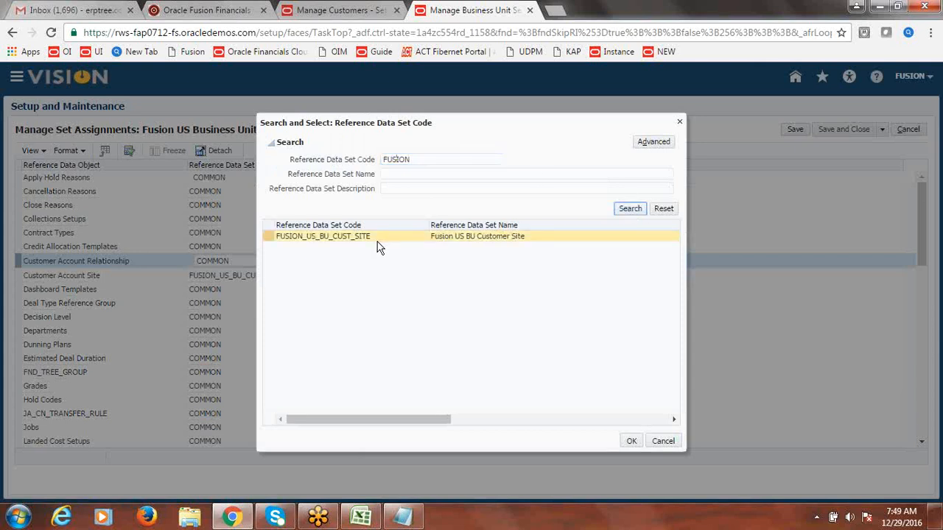
left_click(378, 239)
left_click(632, 442)
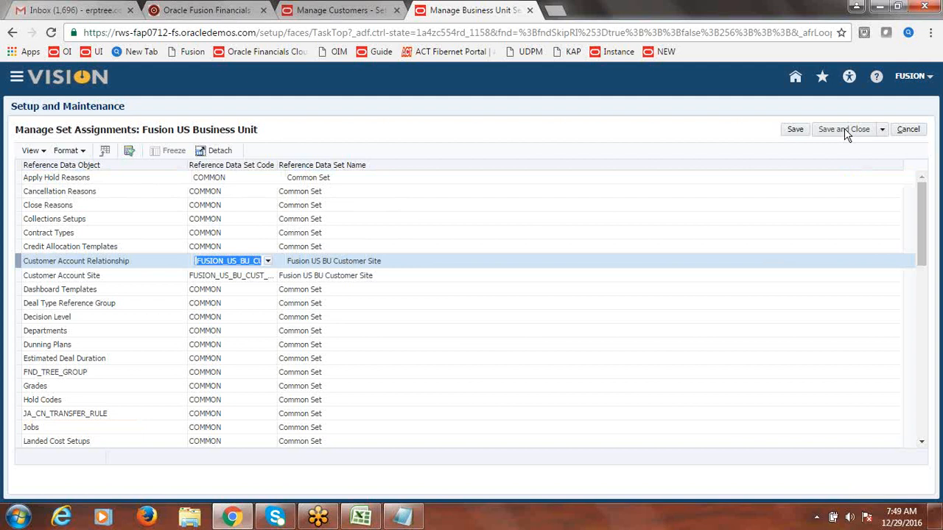
left_click(844, 129)
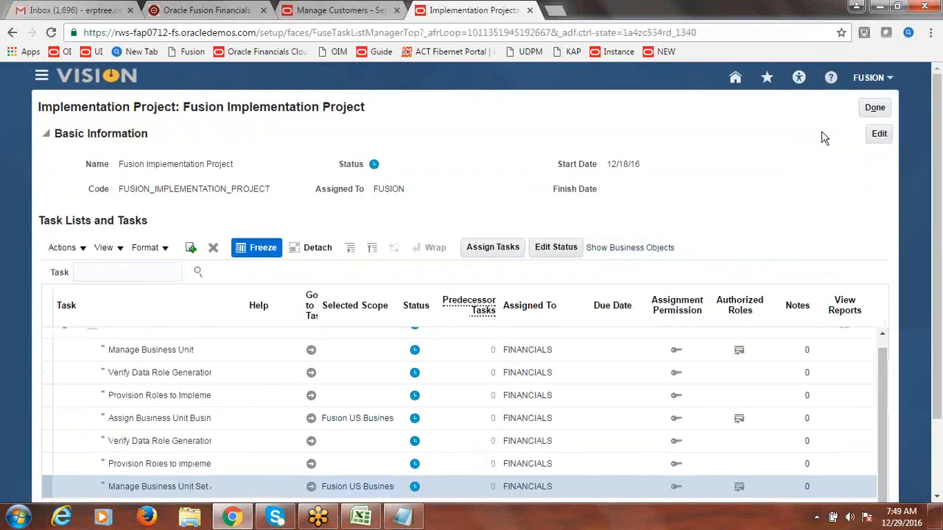
Step: Return to the customer account being edited and show its Relationships
left_click(347, 9)
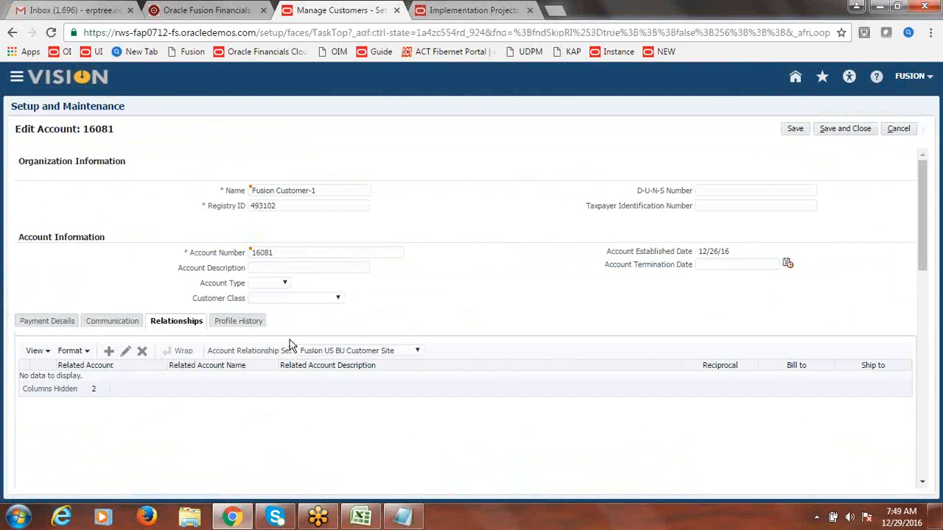
left_click(118, 322)
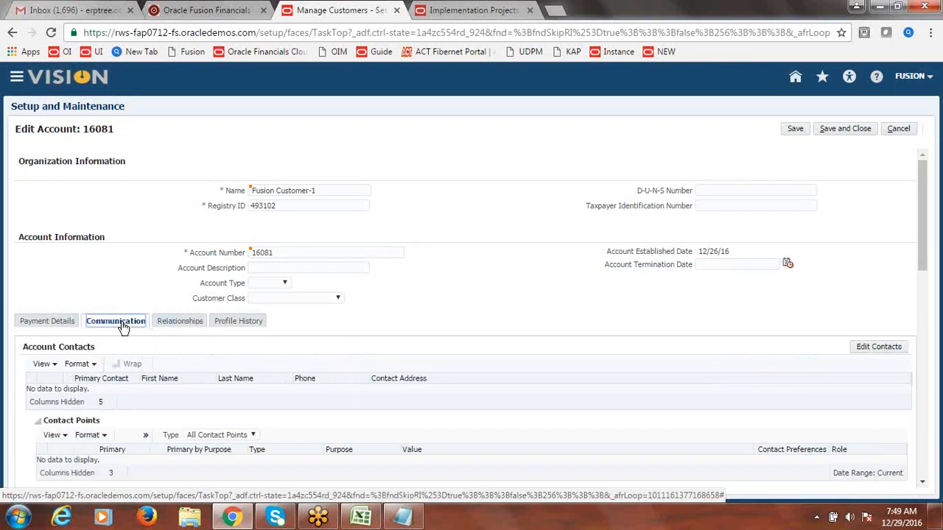
left_click(181, 325)
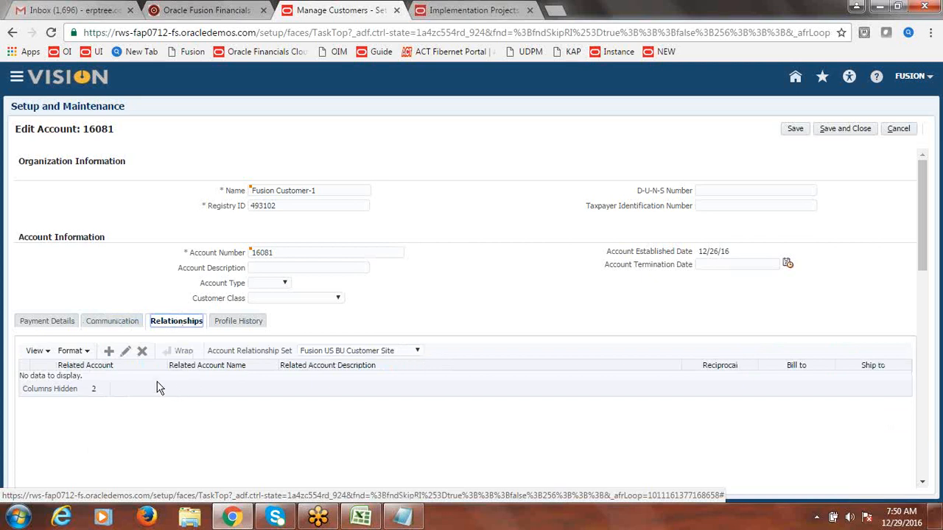
Step: Attempt a reciprocal relationship to account 18081 under Fusion US BU Customer Site, then cancel after the duplicate error
left_click(109, 351)
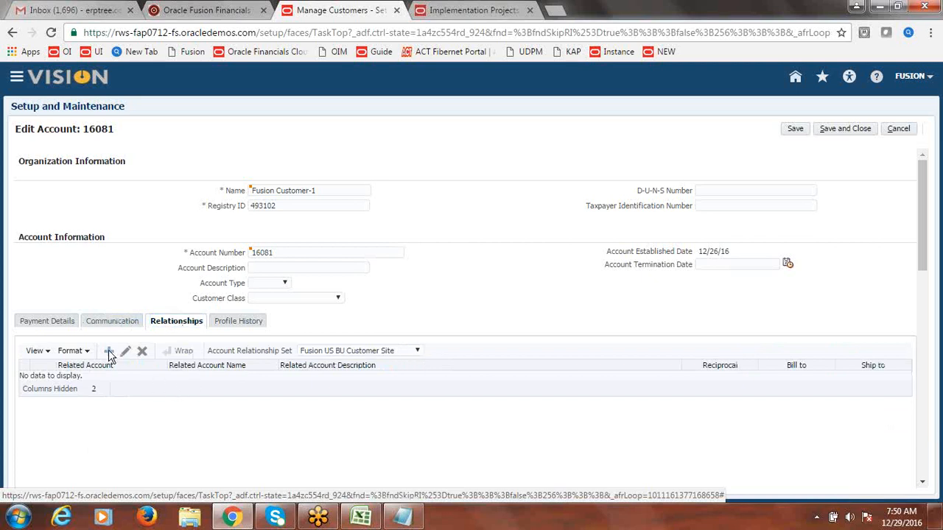
type("18081")
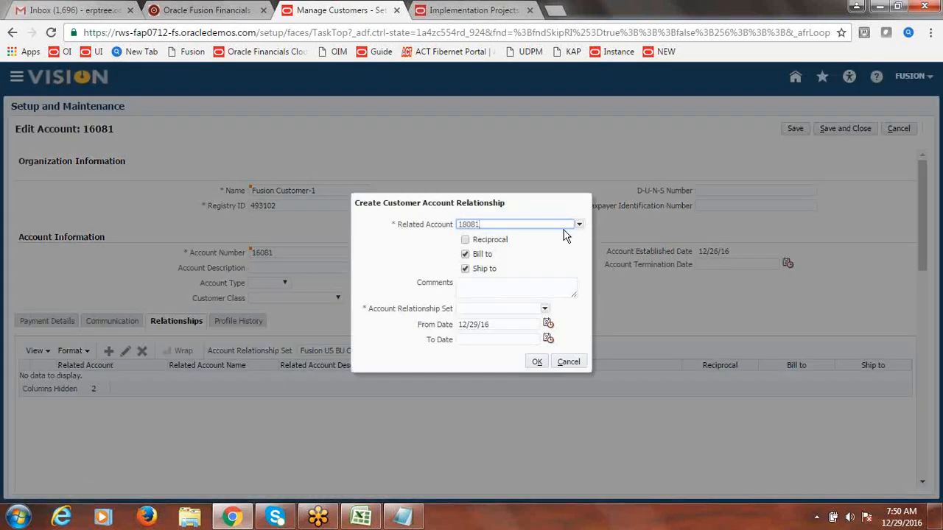
left_click(466, 240)
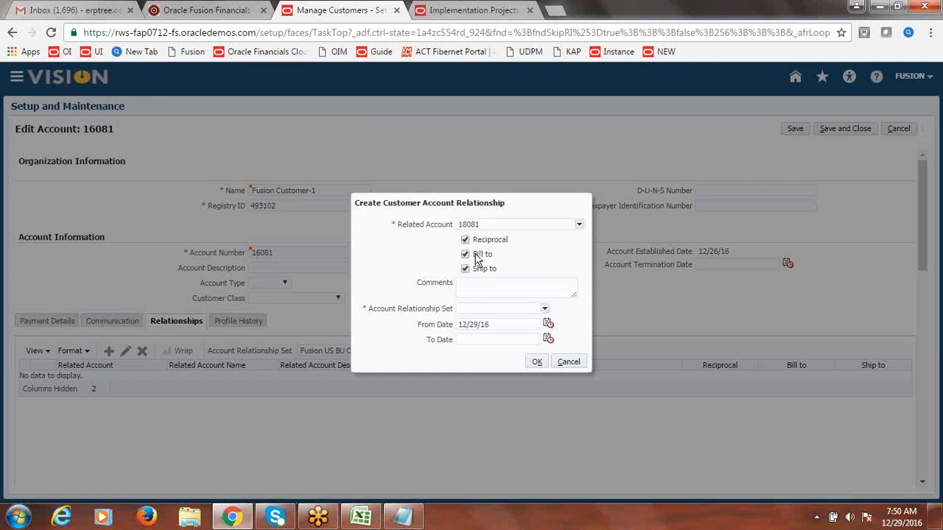
left_click(545, 309)
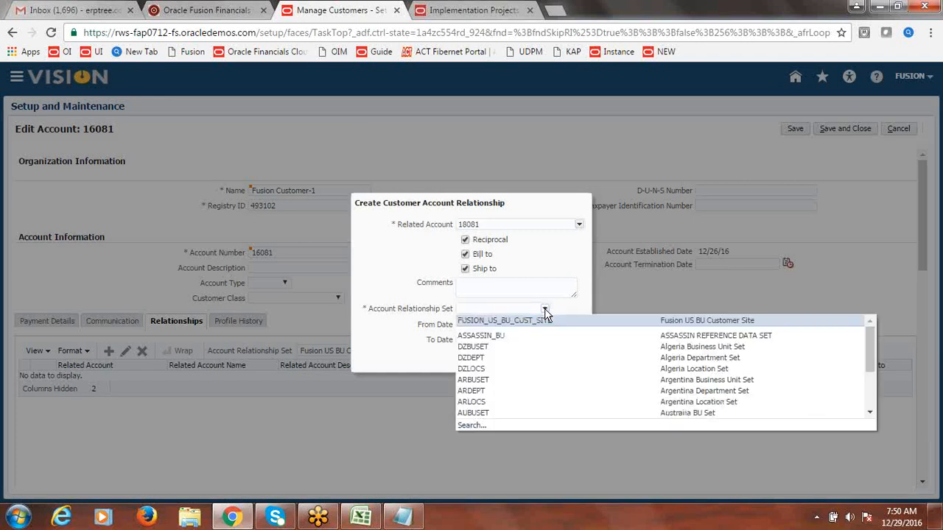
left_click(508, 320)
left_click(537, 363)
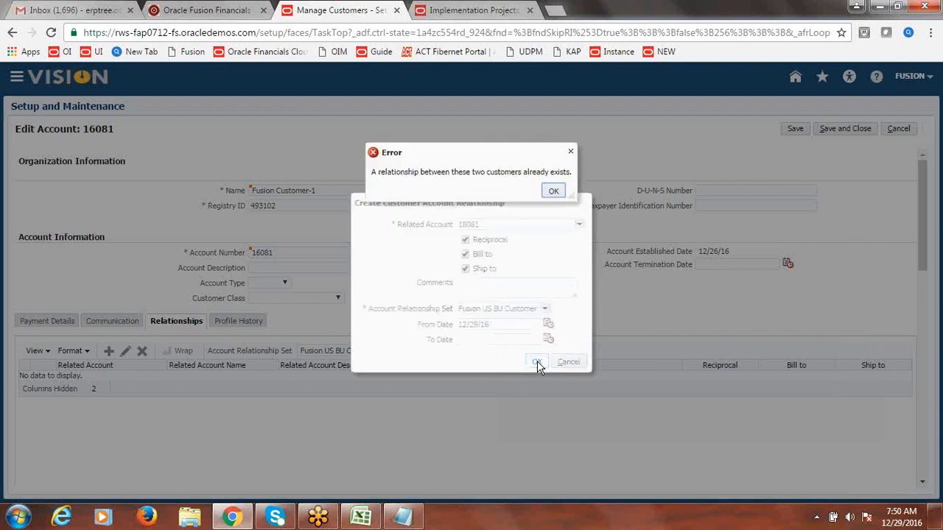
key("Return")
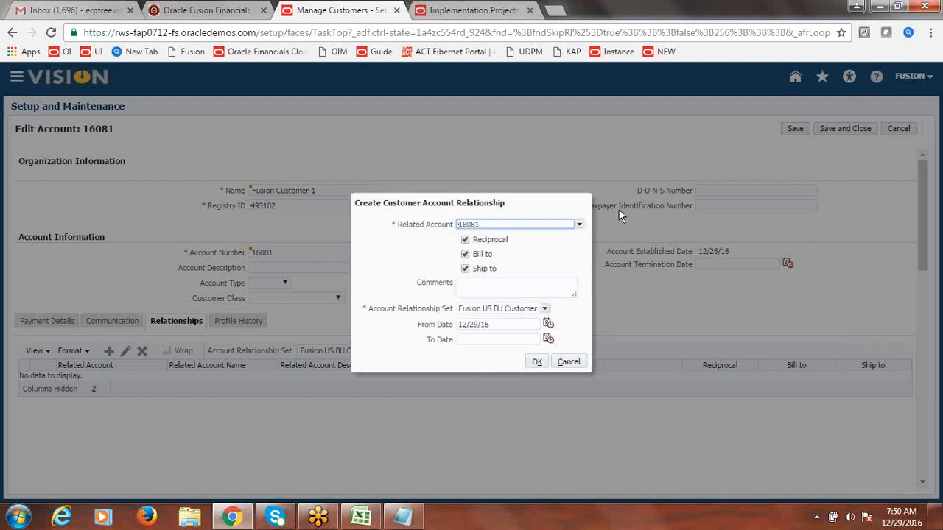
left_click(571, 360)
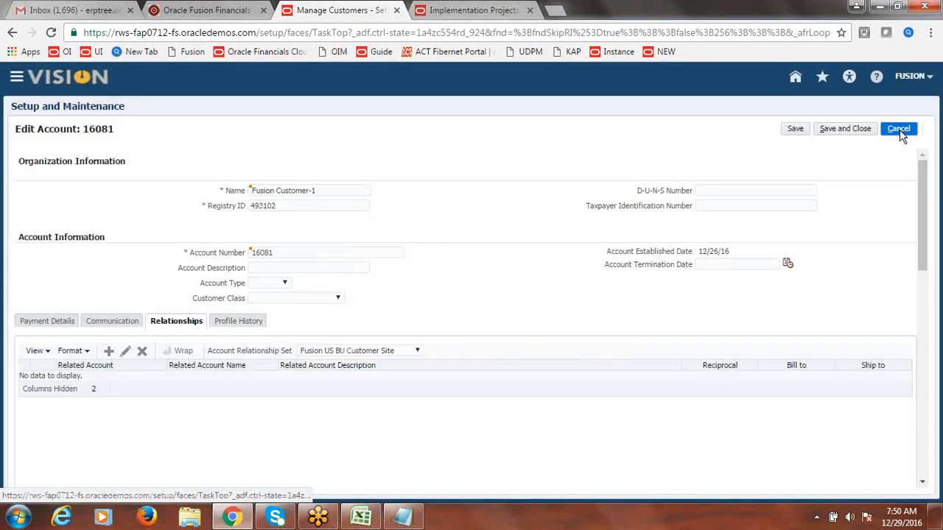
left_click(900, 130)
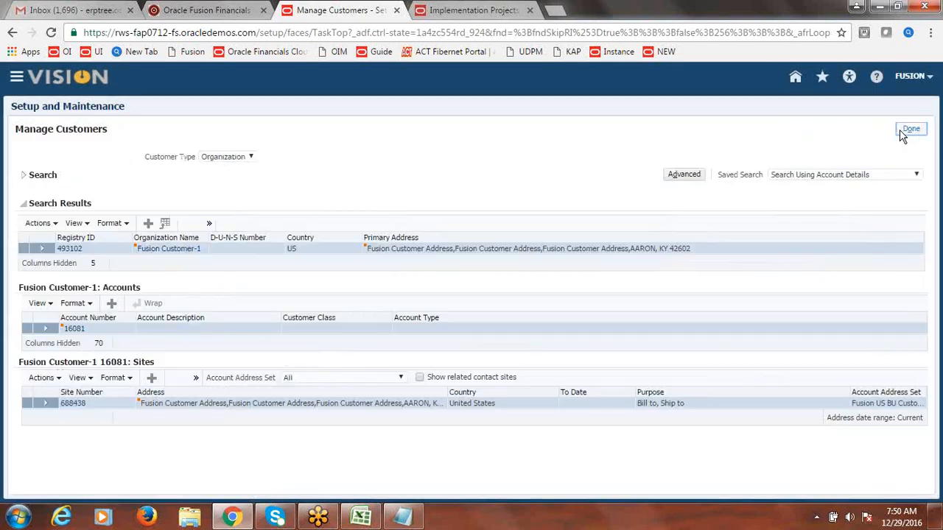
Step: Finish the Manage Customers task and reopen Fusion Implementation Project
left_click(906, 131)
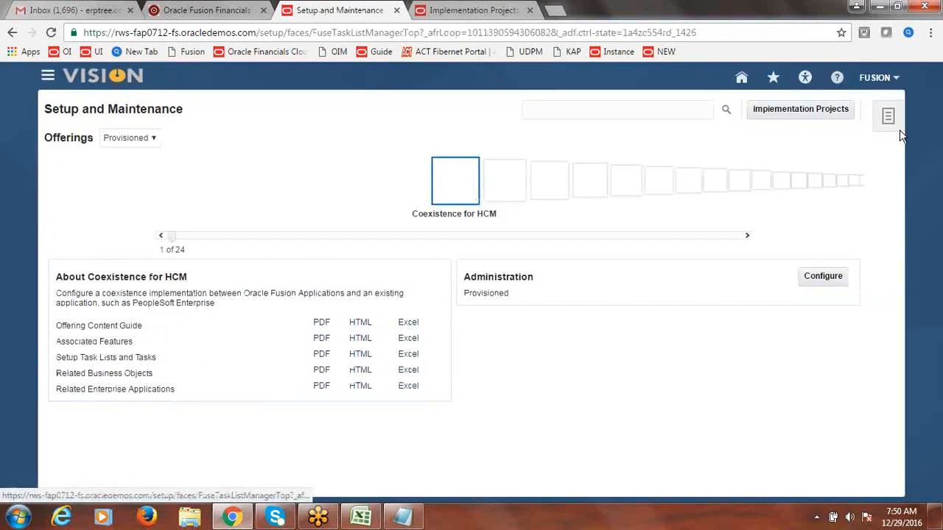
left_click(800, 112)
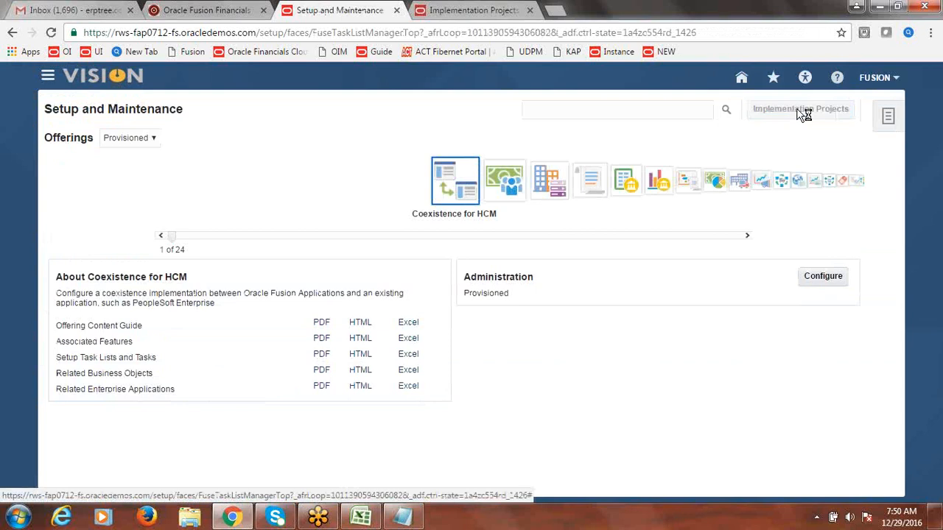
left_click(146, 302)
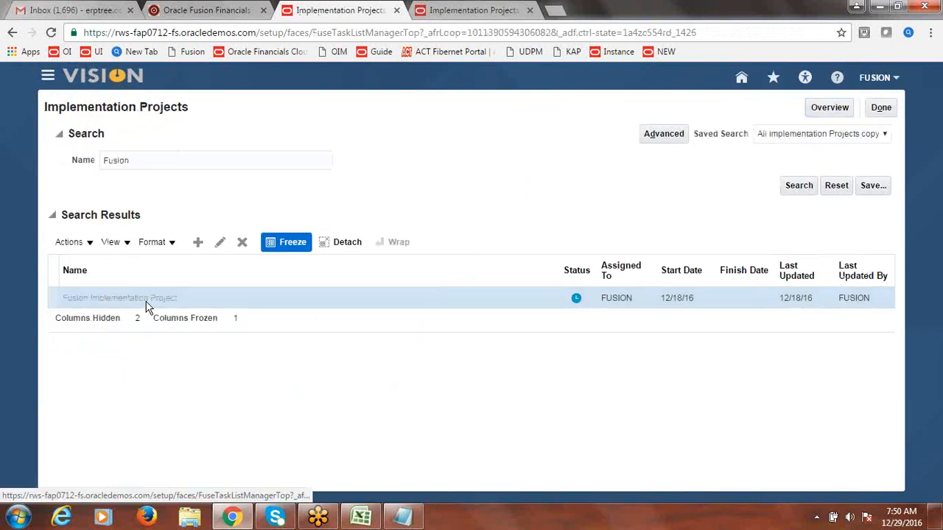
Step: Find and open the Manage Customers task, then search organization Fusion Customer-1
left_click(125, 271)
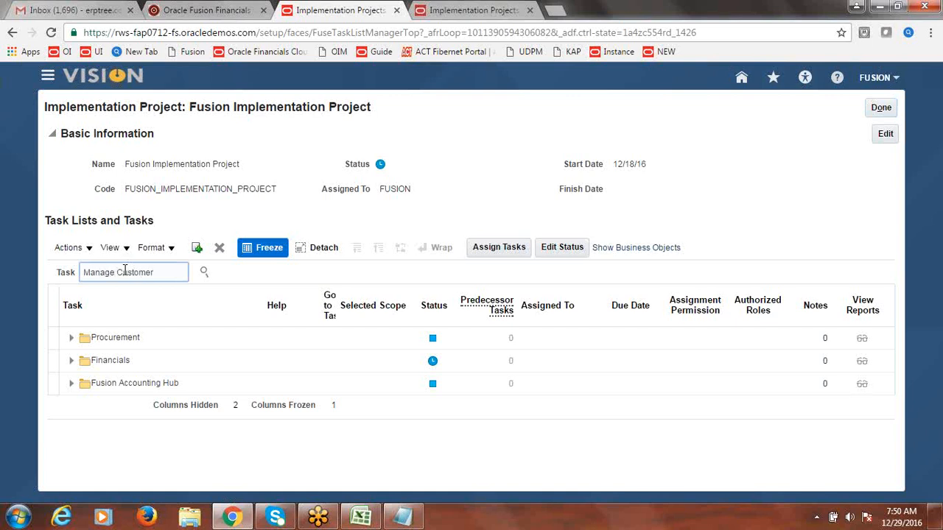
key("Return")
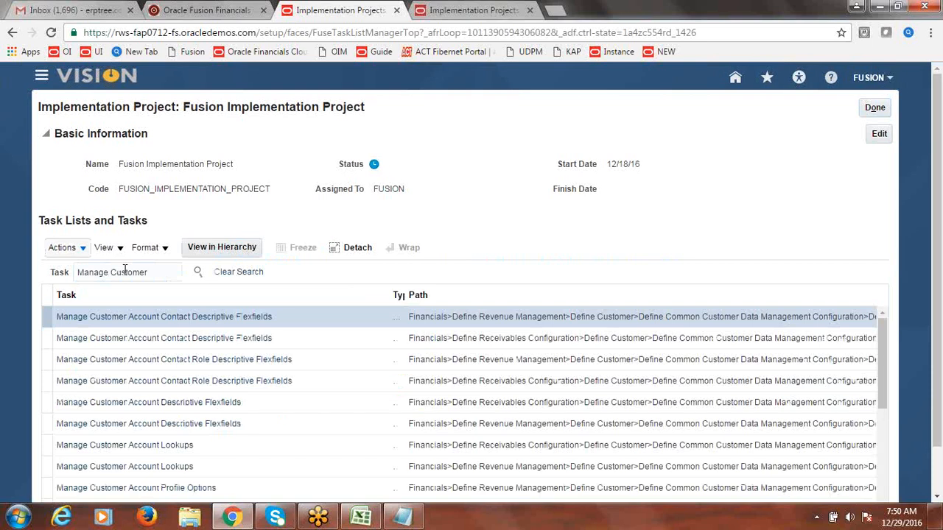
left_click(174, 271)
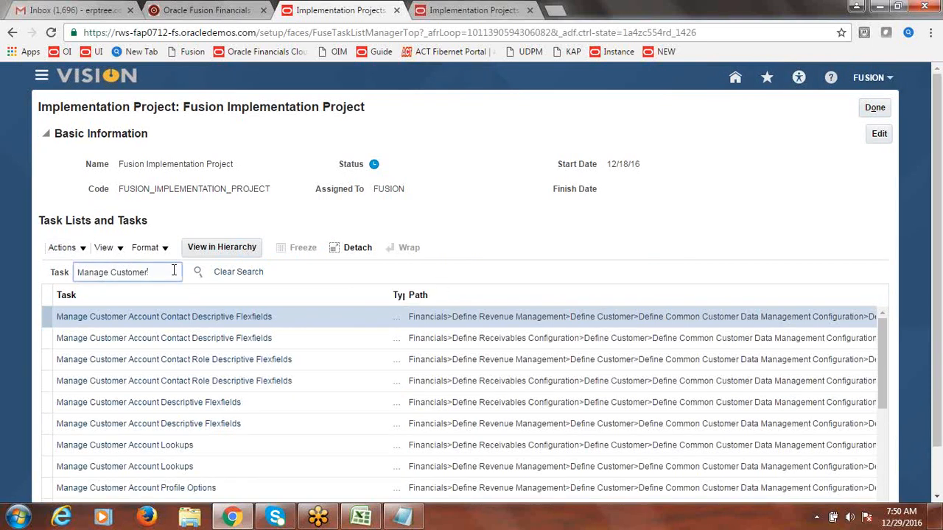
type("s")
left_click(197, 272)
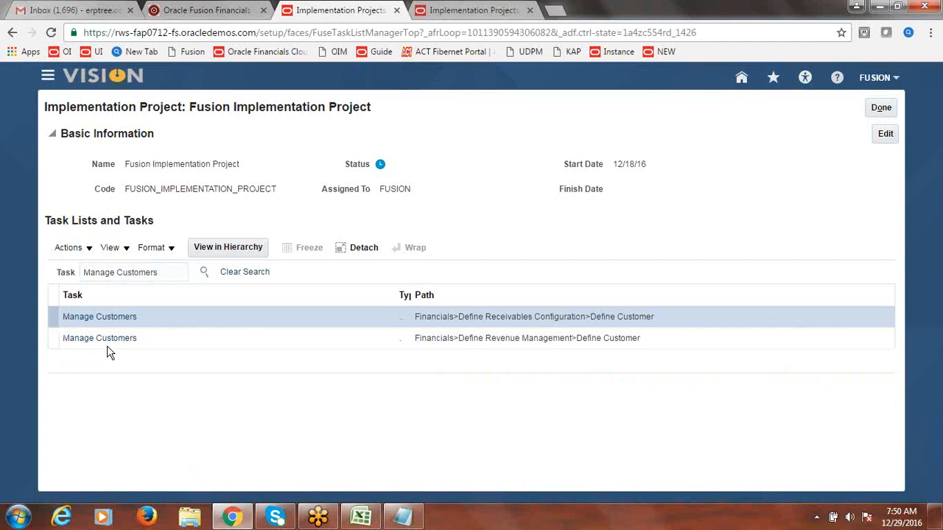
left_click(108, 318)
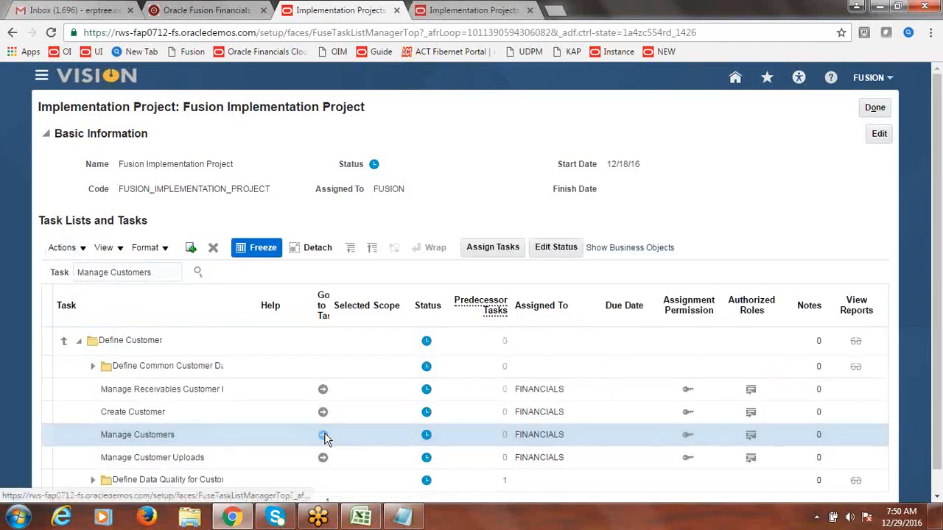
left_click(324, 436)
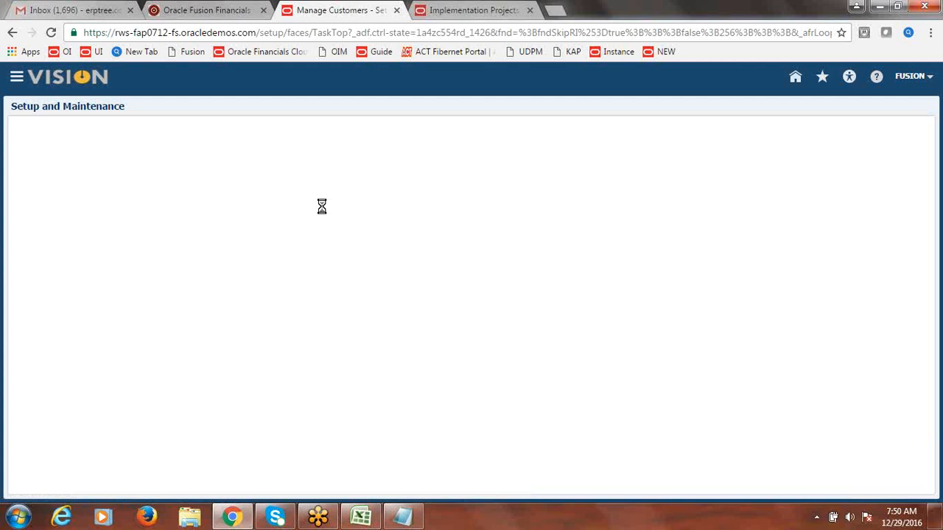
left_click(264, 213)
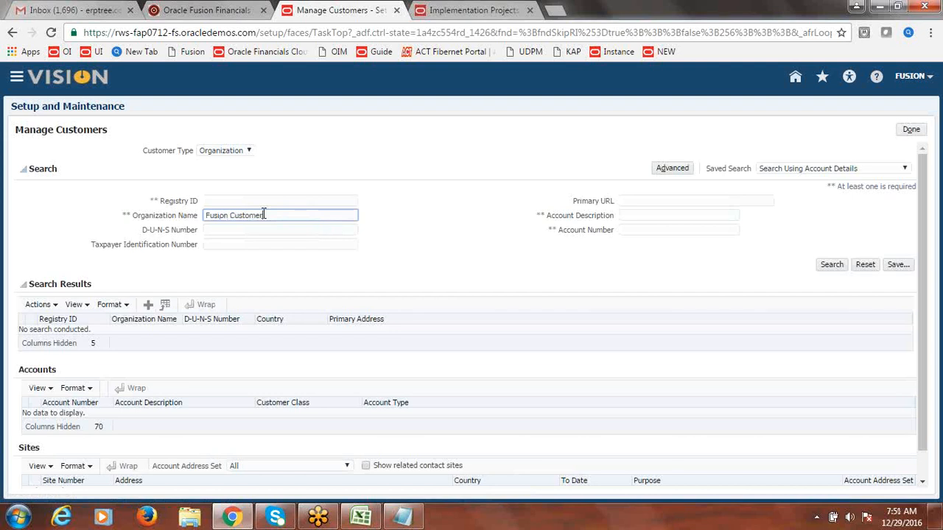
left_click(830, 267)
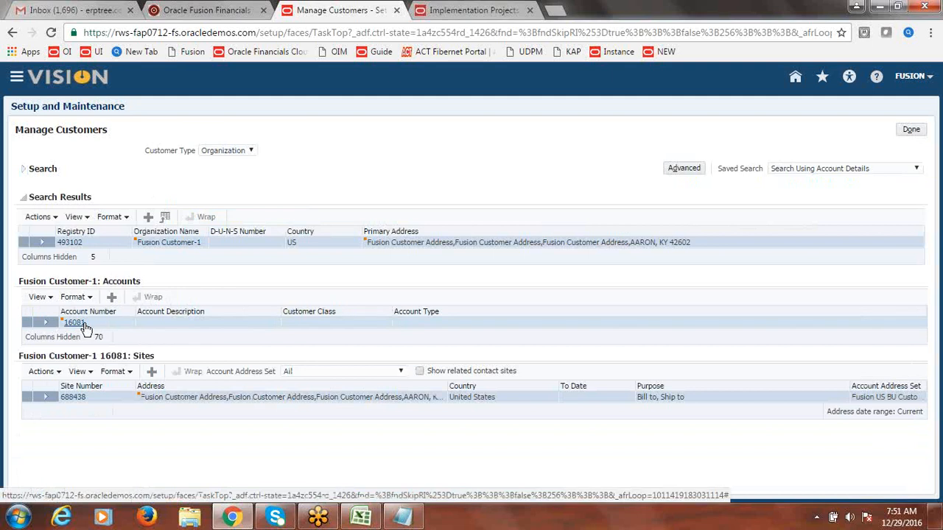
Step: Open the customer's account Relationships and filter by the Fusion US BU Customer Site set
left_click(74, 322)
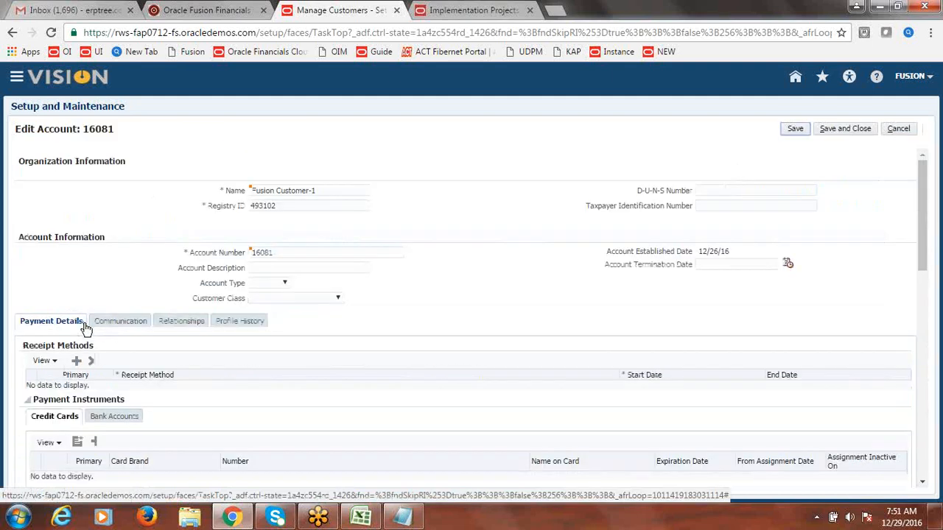
left_click(187, 324)
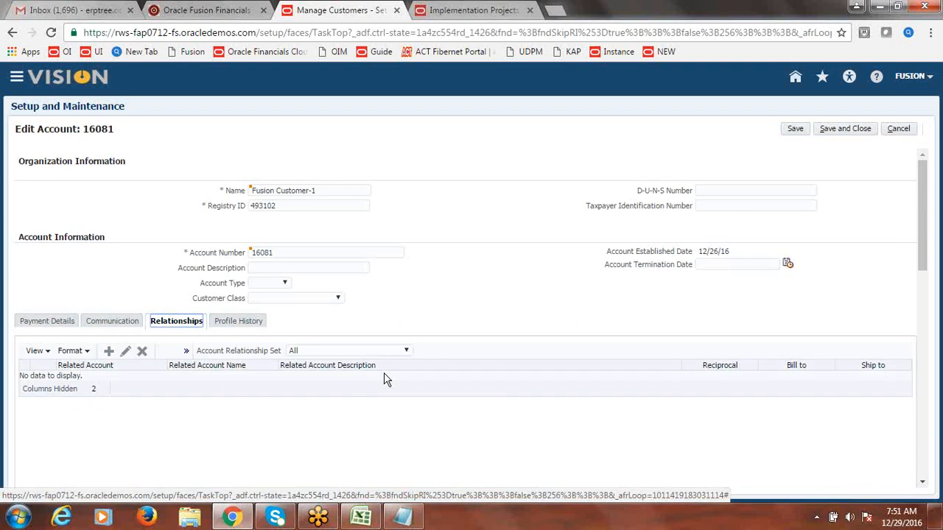
left_click(405, 351)
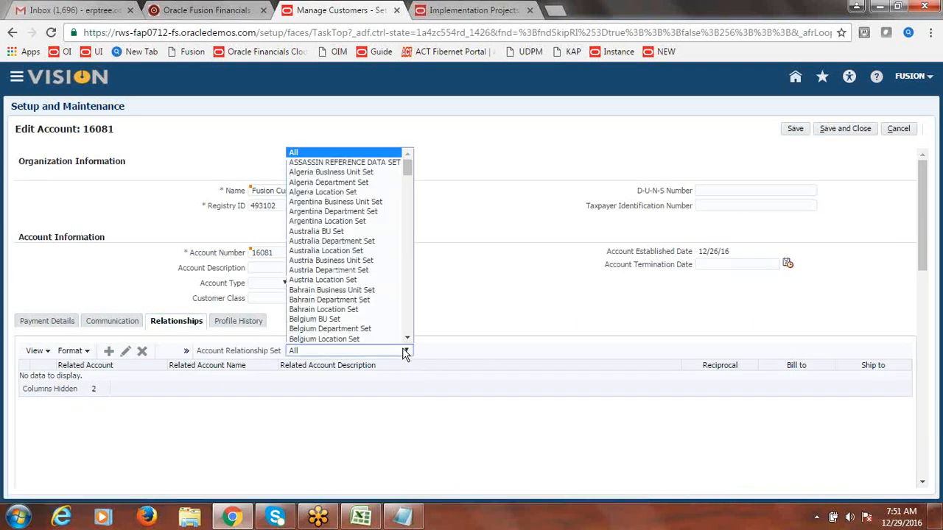
left_click_drag(407, 169, 408, 185)
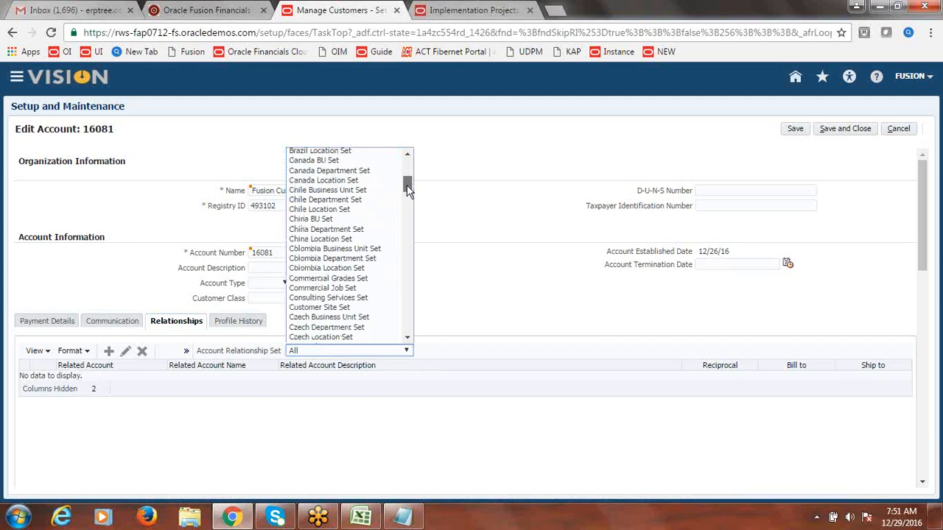
scroll(352, 245, "down", 3)
key("f")
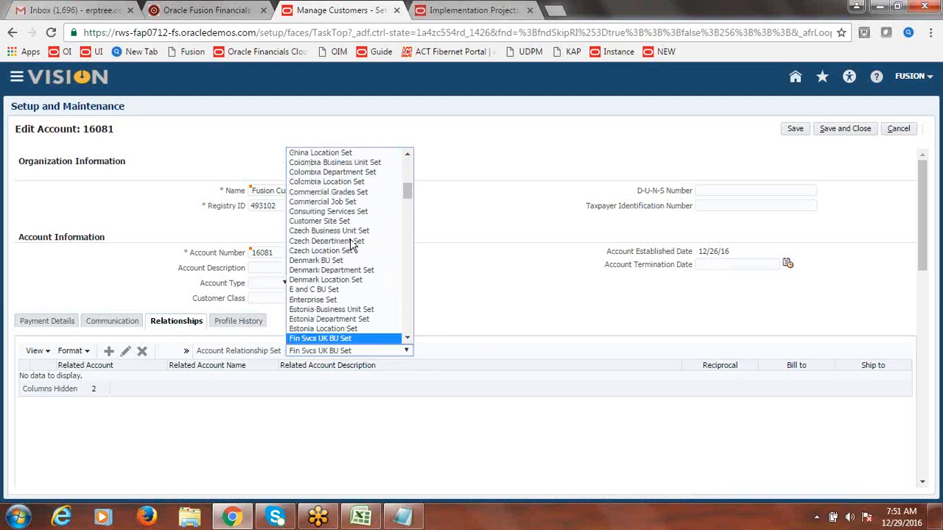
key("f")
key("f")
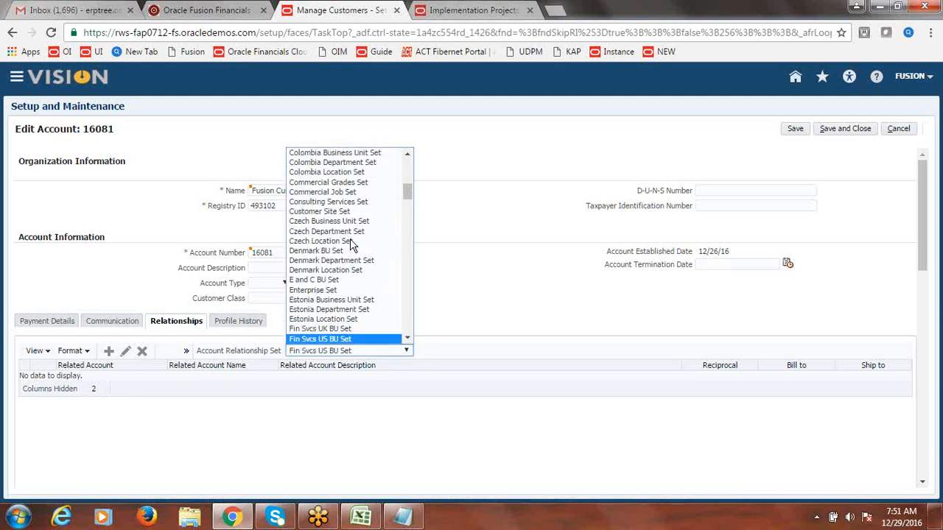
key("f")
key("f")
key("f")
key("f")
key("f")
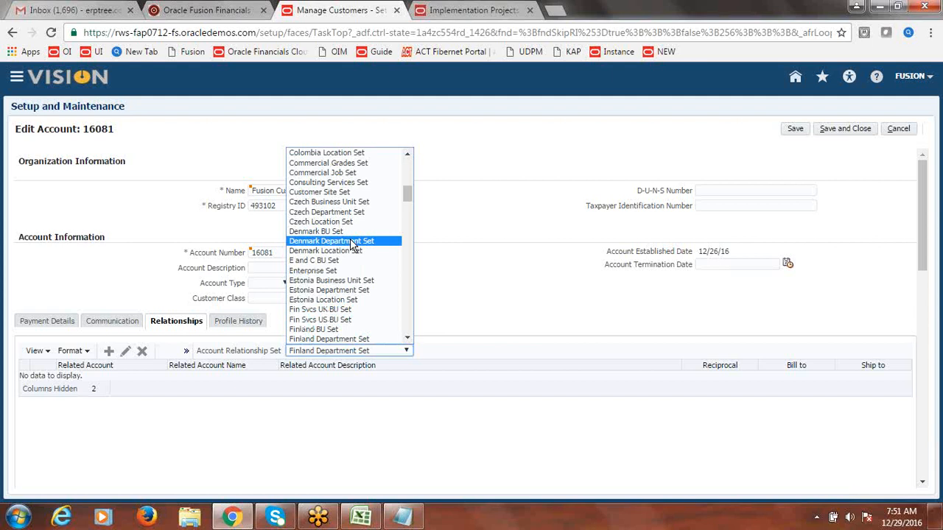
scroll(407, 205, "down", 3)
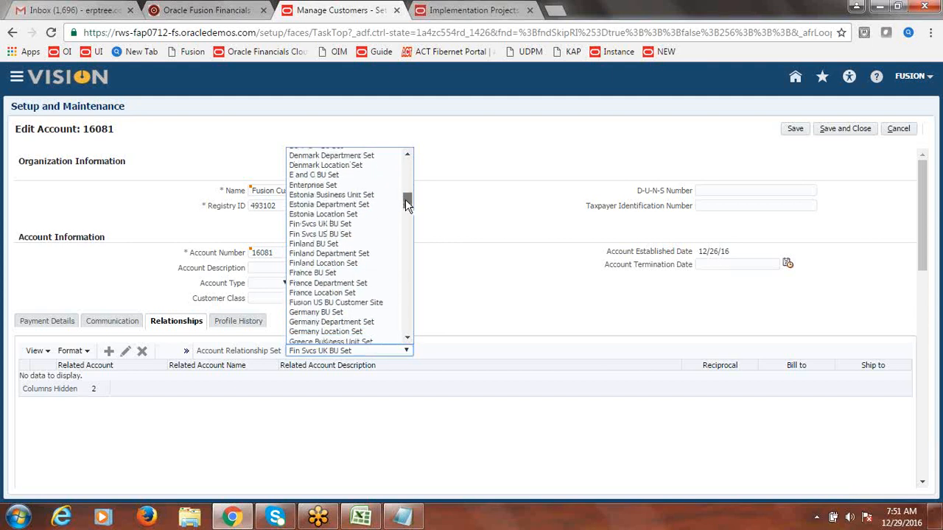
scroll(405, 199, "down", 1)
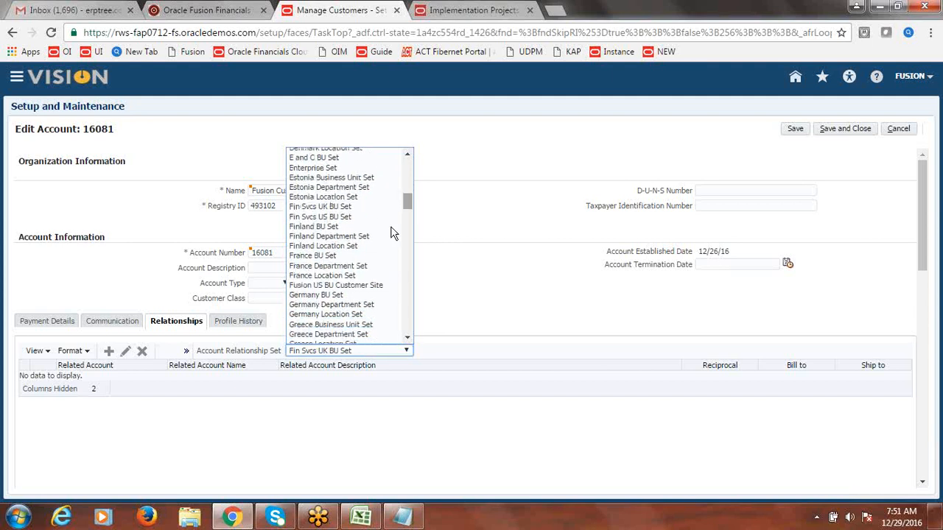
left_click(373, 285)
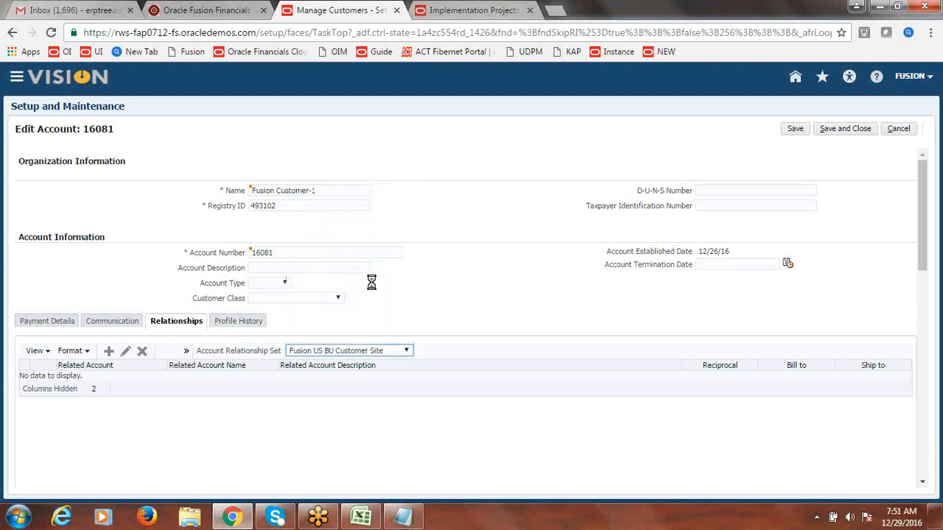
Step: Add a new reciprocal relationship to related account 18081
left_click(109, 352)
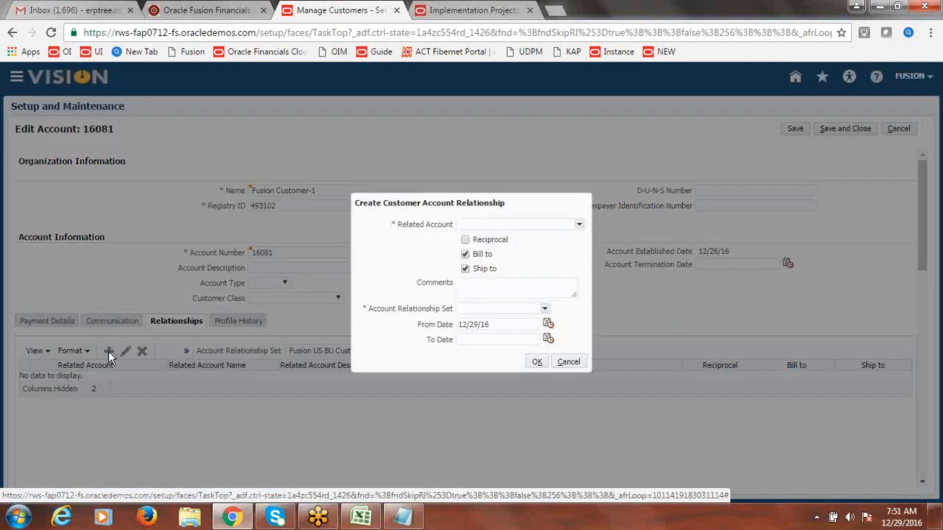
type("18081")
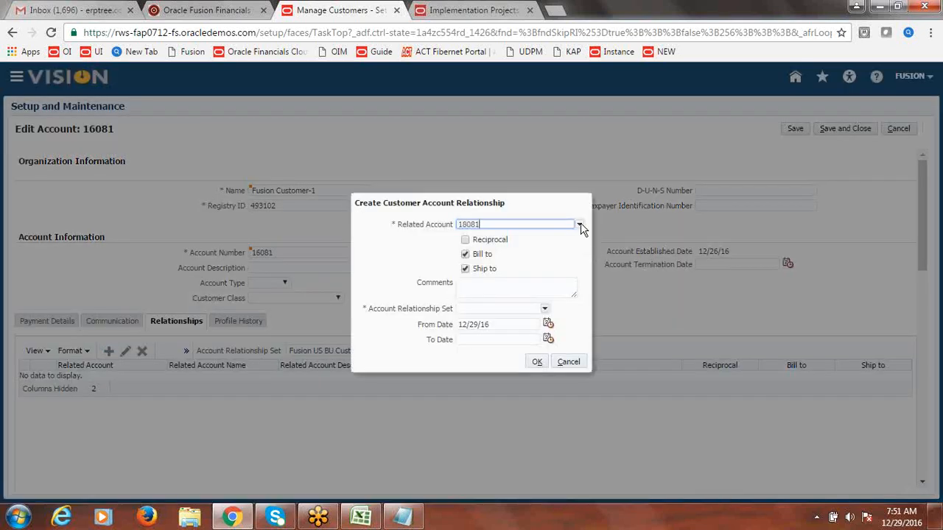
key("Tab")
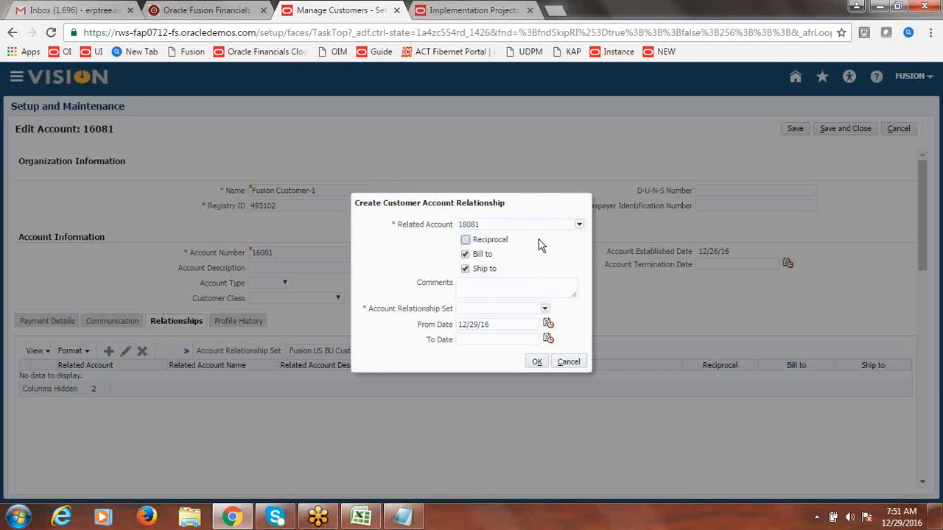
left_click(467, 240)
Step: Give the relationship the FUSION_US_BU_CUST_SITE set, confirm it, and save the account
left_click(545, 311)
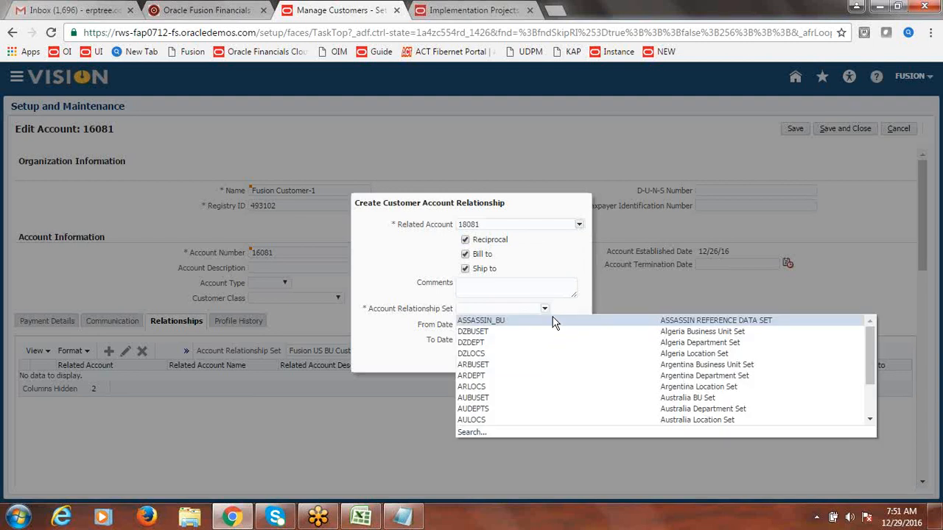
left_click_drag(872, 350, 871, 388)
left_click(472, 434)
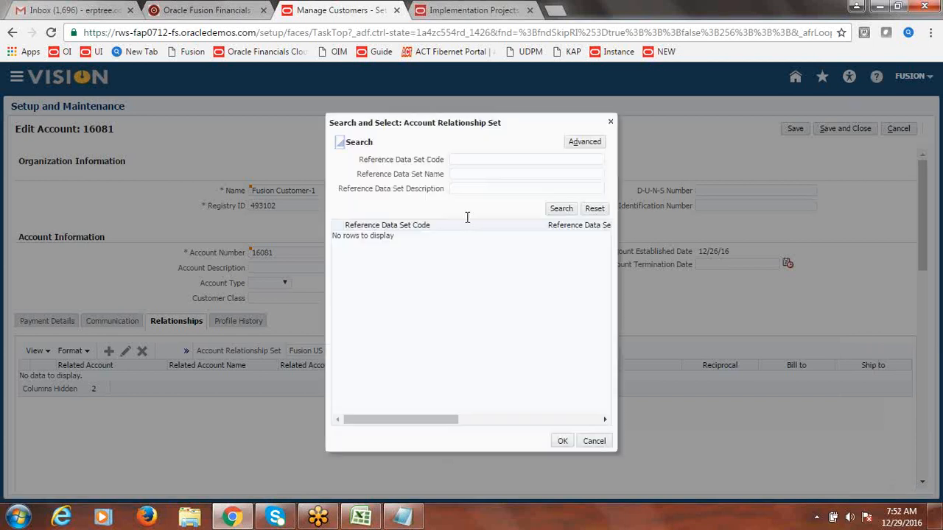
left_click(475, 159)
type("FUSION")
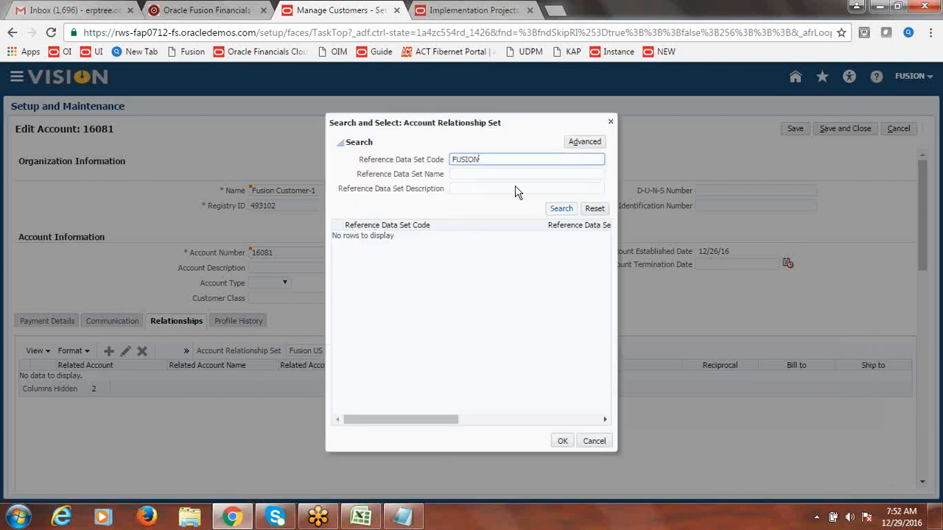
left_click(563, 208)
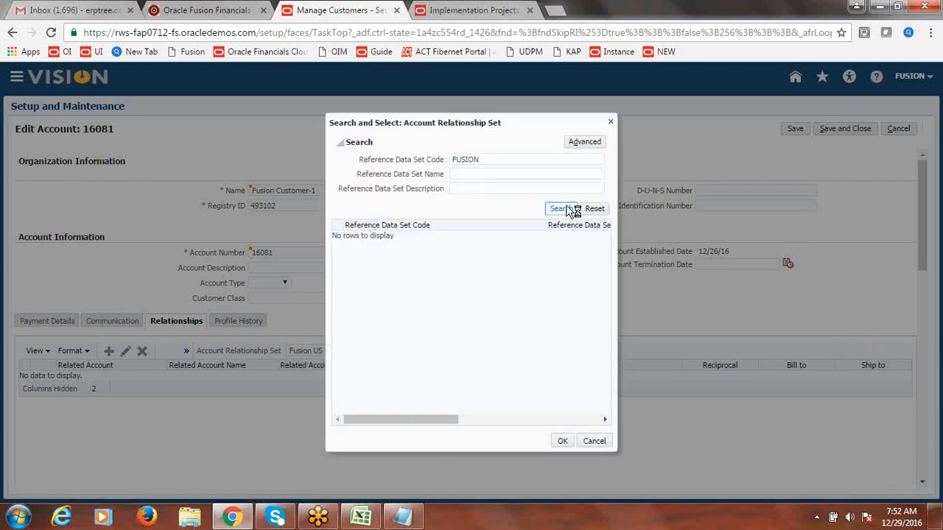
left_click(363, 240)
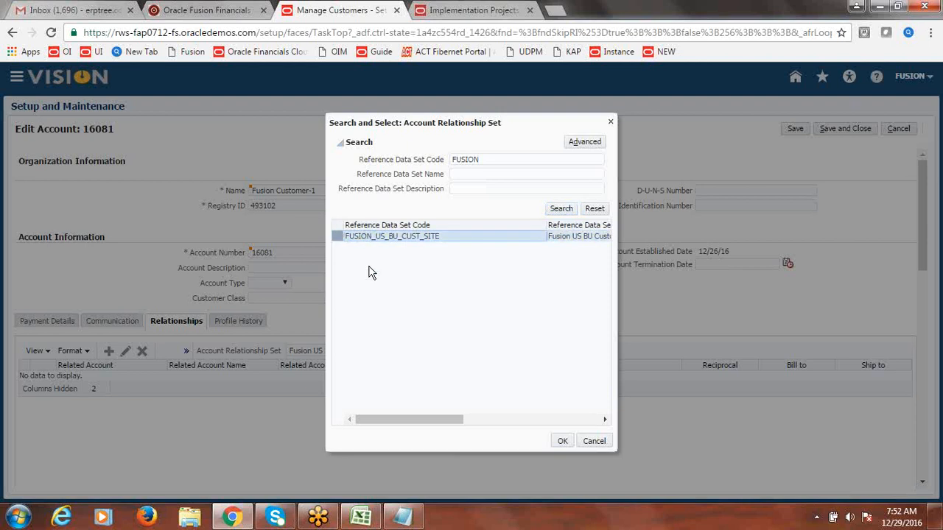
left_click(562, 441)
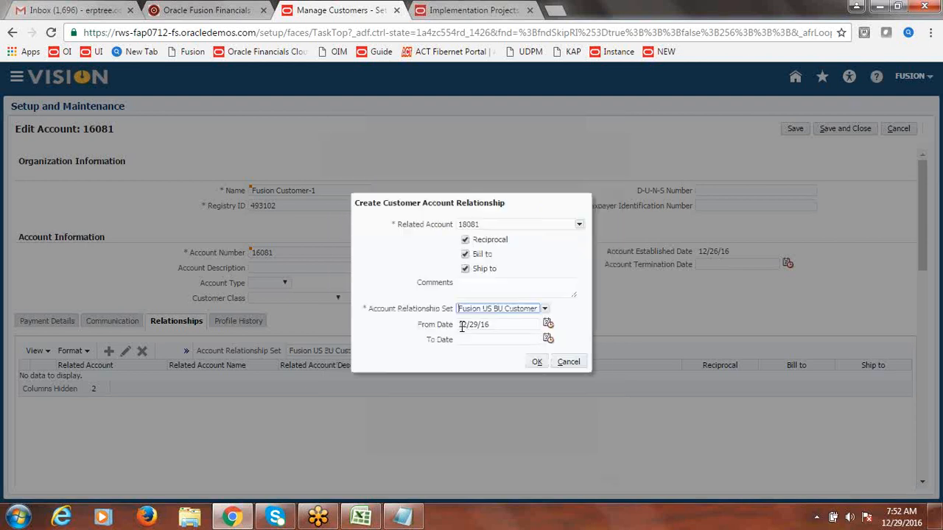
left_click(539, 362)
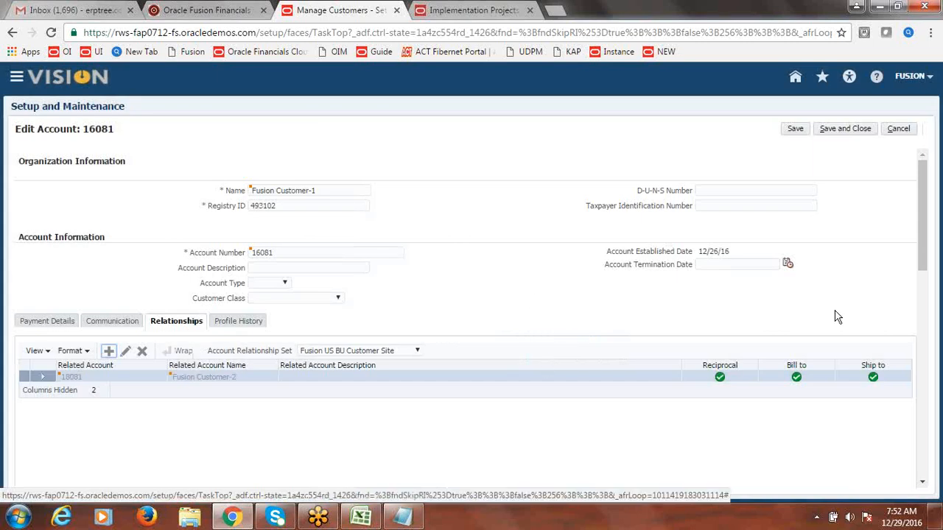
left_click(855, 133)
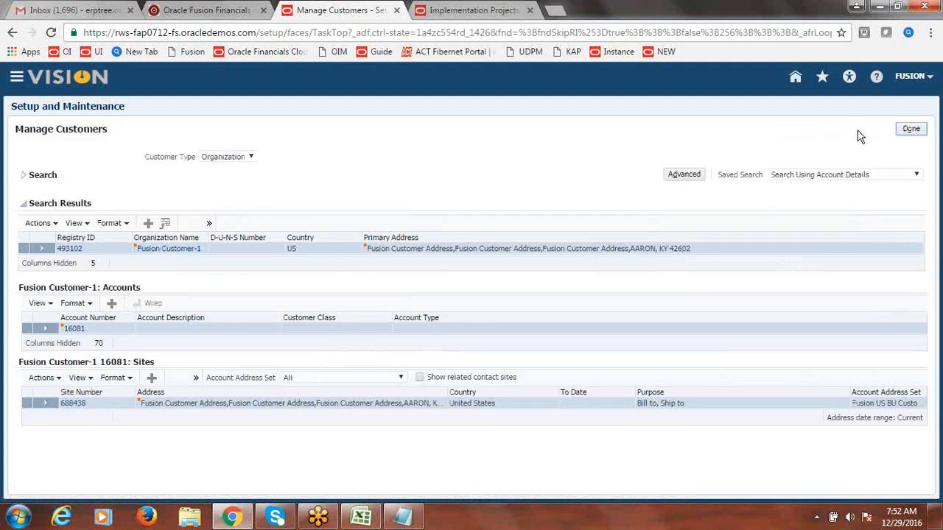
left_click(911, 129)
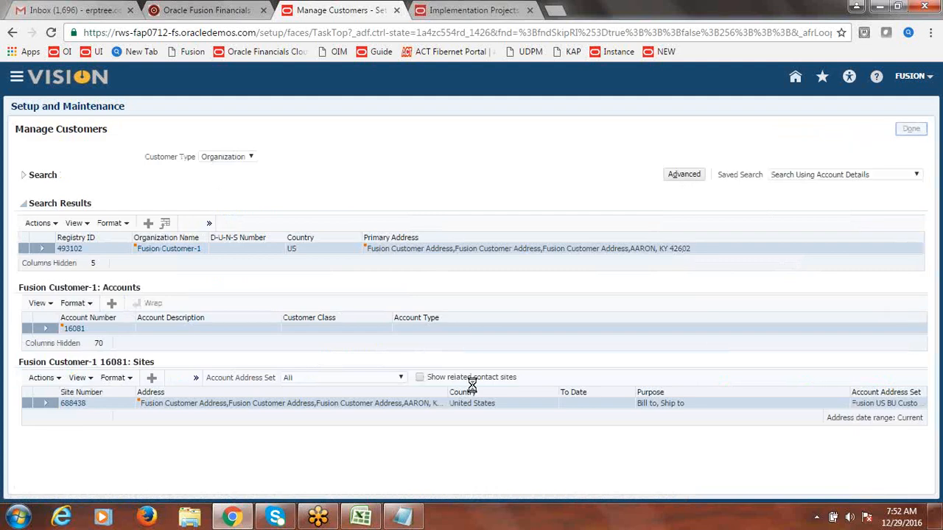
Step: In the class notes workbook, move the row 104 Set Assignments step above row 103
left_click(361, 518)
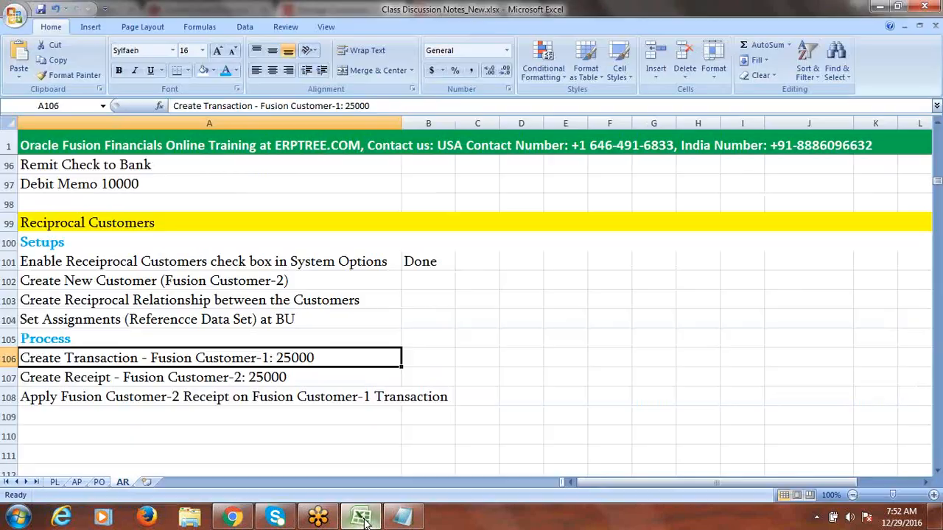
left_click(230, 317)
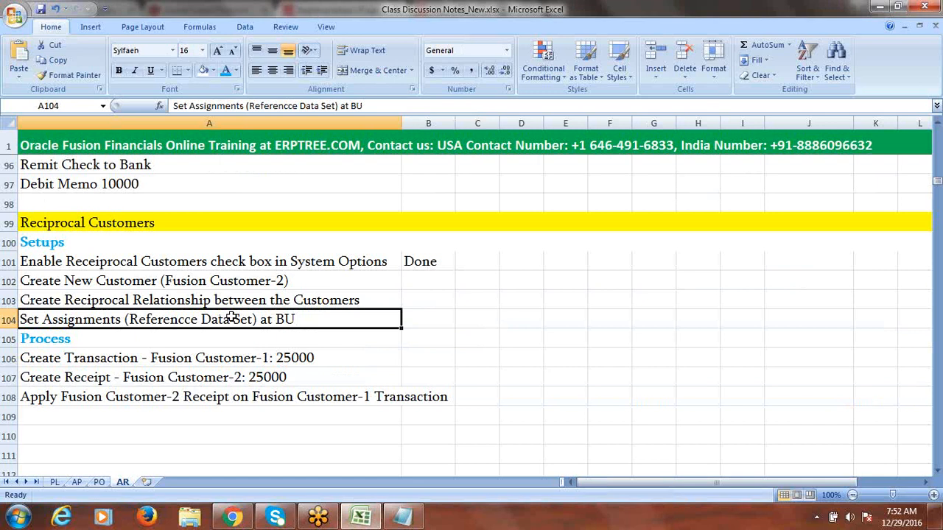
key("ctrl+c")
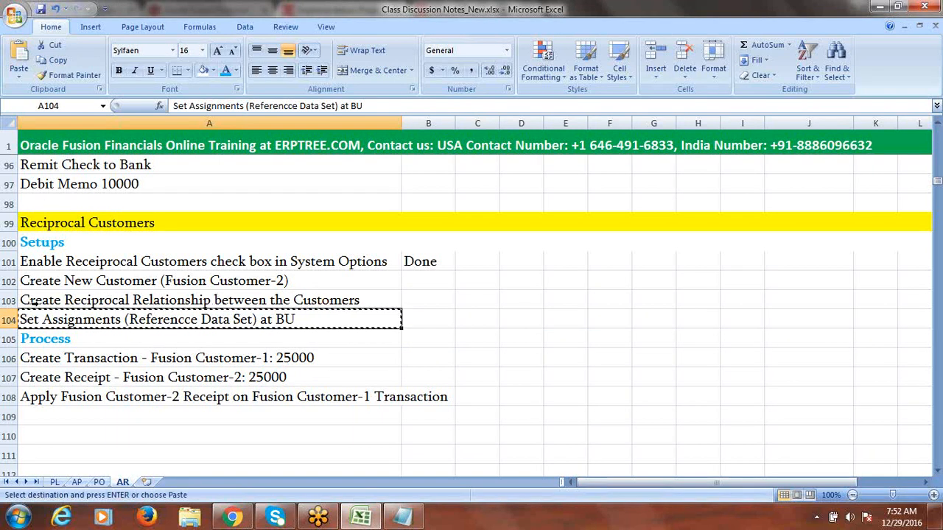
left_click(8, 300)
right_click(9, 300)
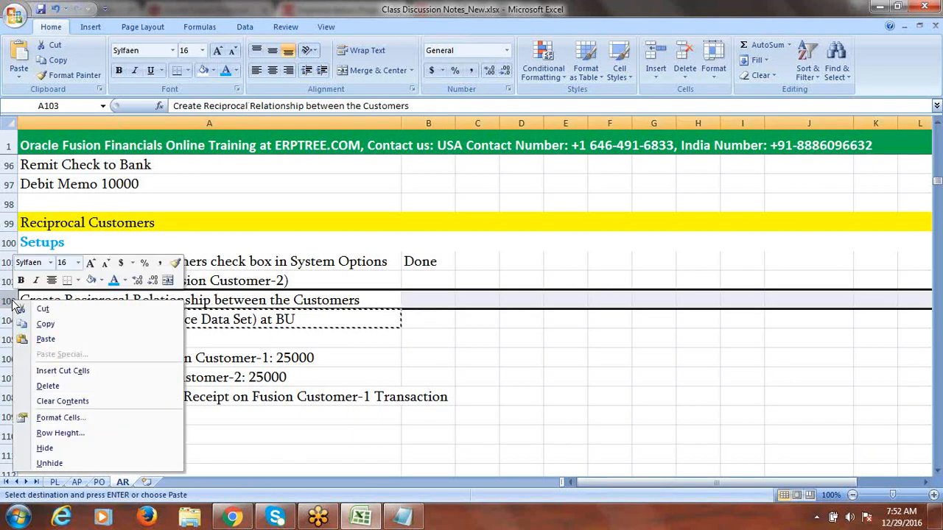
left_click(62, 371)
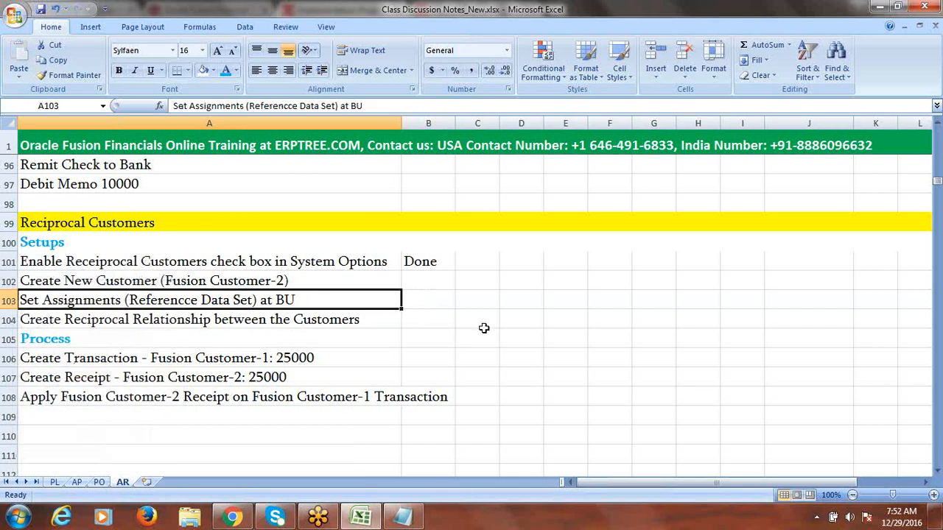
left_click(484, 330)
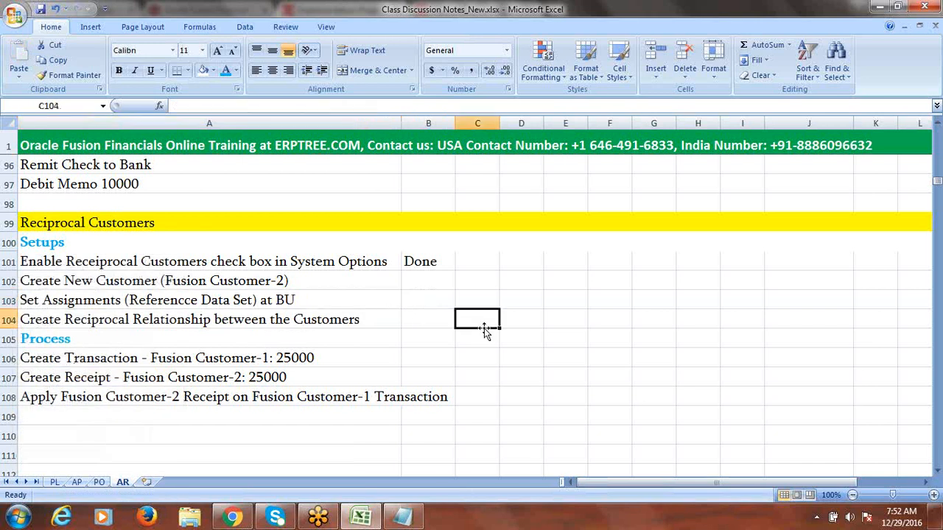
left_click(282, 322)
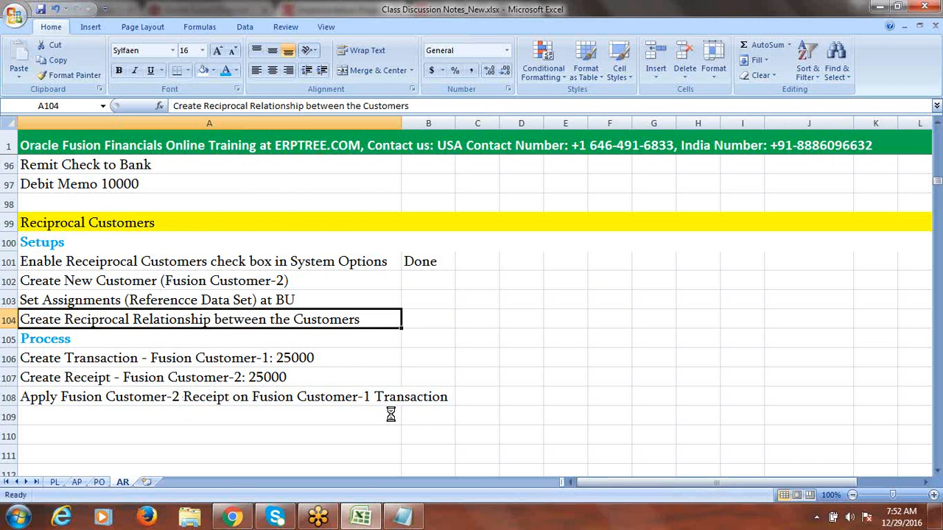
left_click(232, 518)
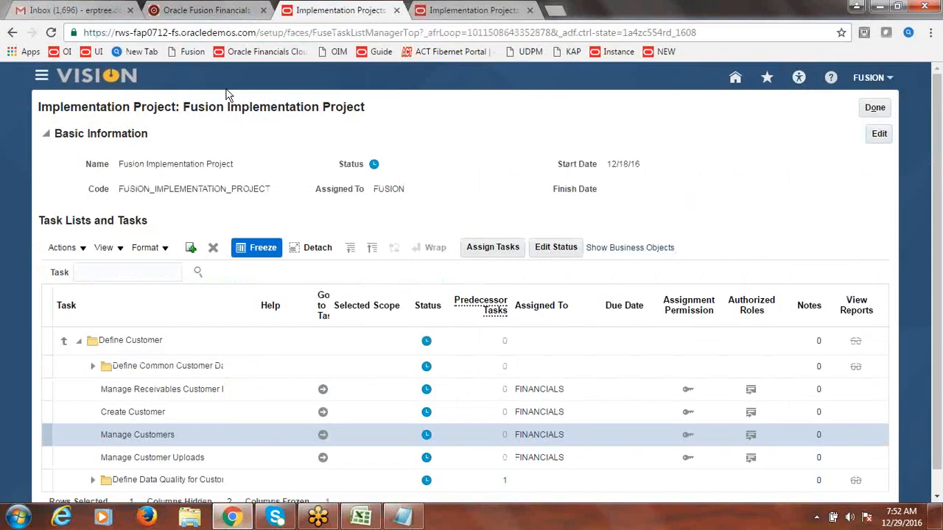
Step: Start a new Billing transaction with Fusion Invoice as the transaction source
left_click(42, 78)
left_click(205, 153)
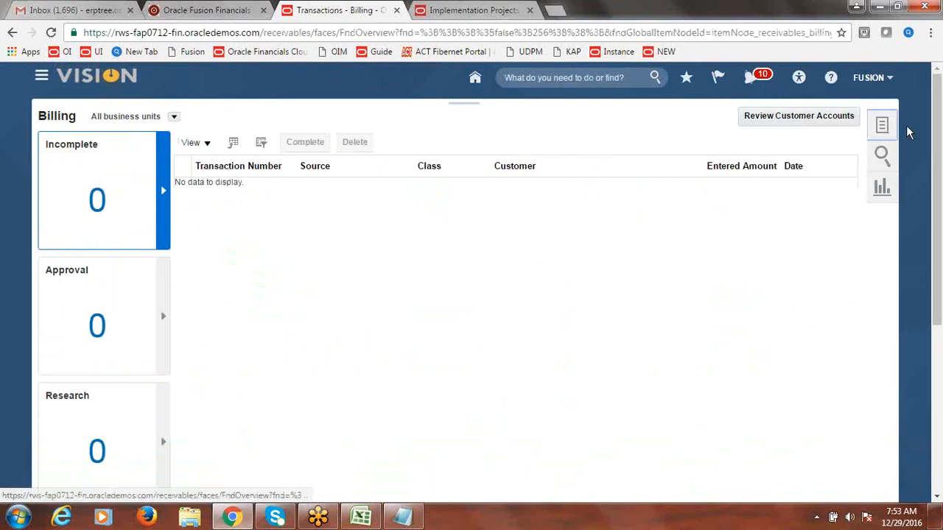
left_click(881, 125)
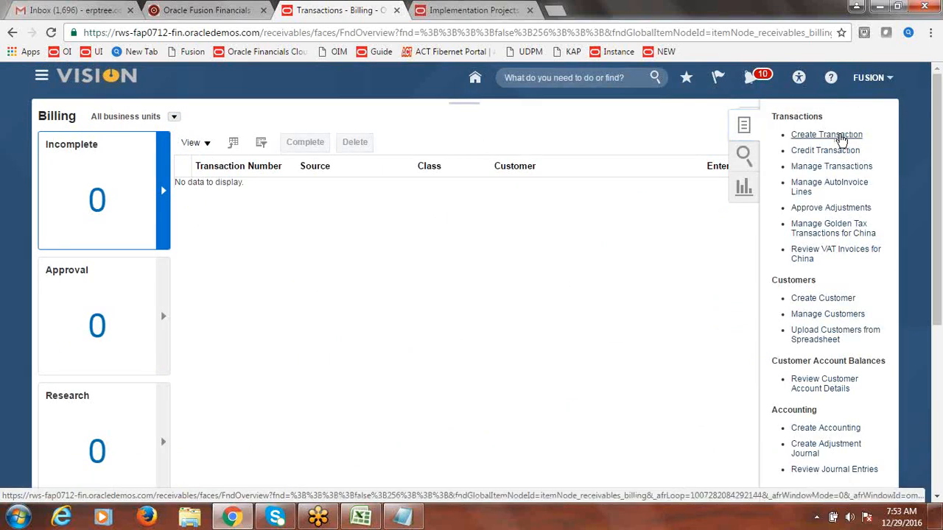
left_click(840, 137)
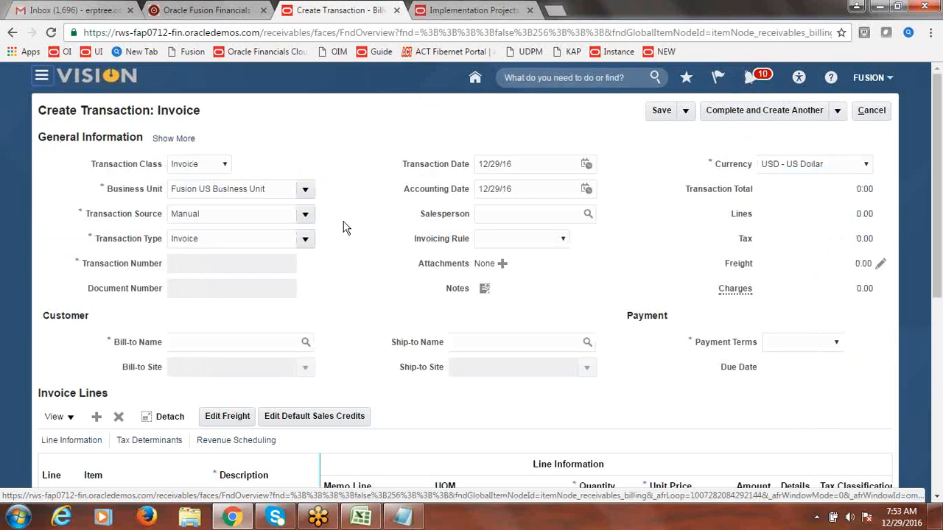
left_click(306, 214)
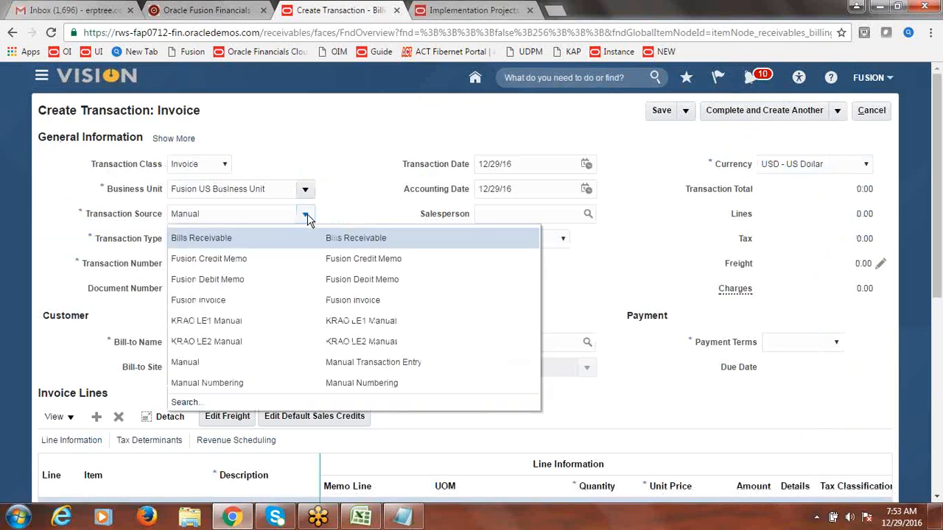
left_click(236, 299)
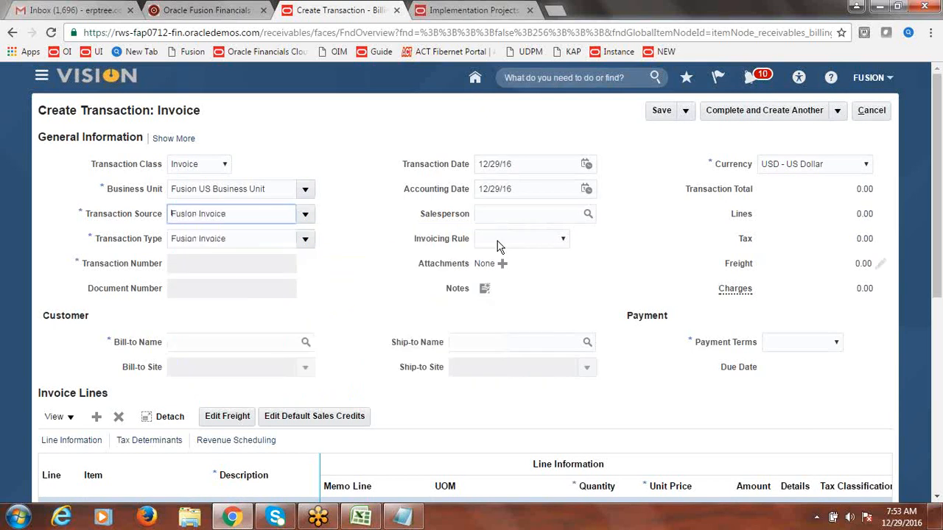
Step: Enter Fusion Customer as the bill-to customer and dismiss the invalid number error
left_click(266, 338)
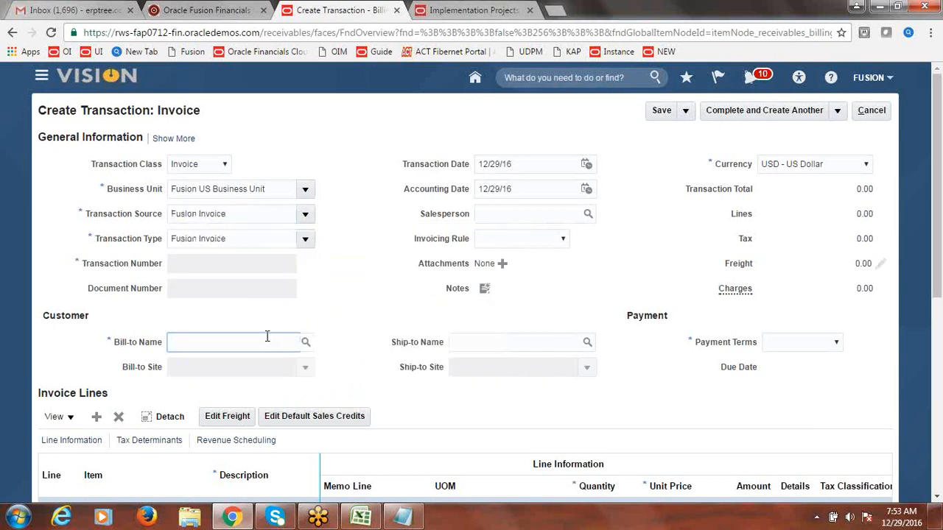
type("Fusion Customer-1")
key("Tab")
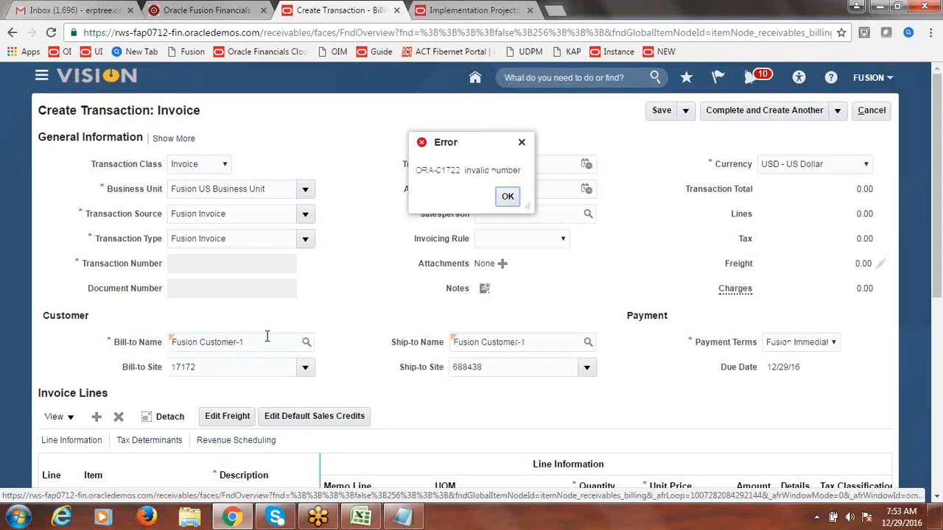
left_click(507, 196)
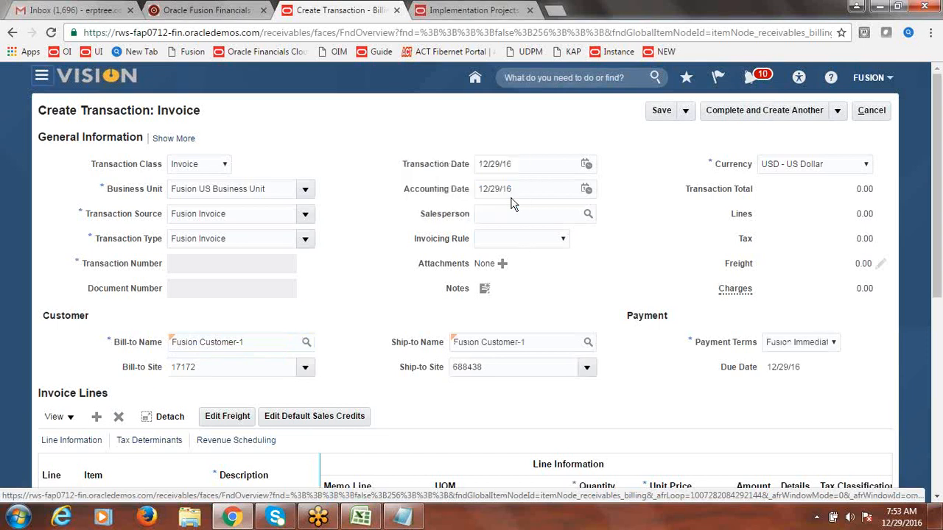
scroll(678, 250, "down", 3)
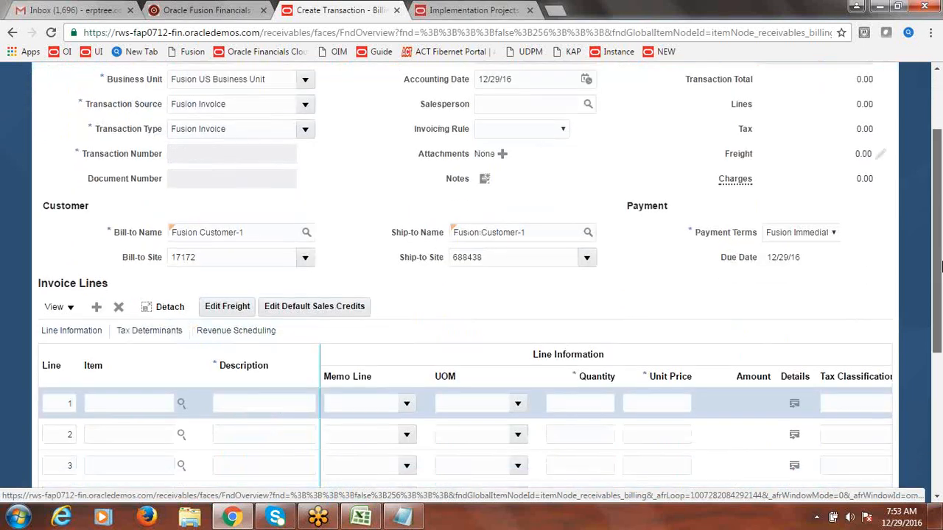
left_click(362, 519)
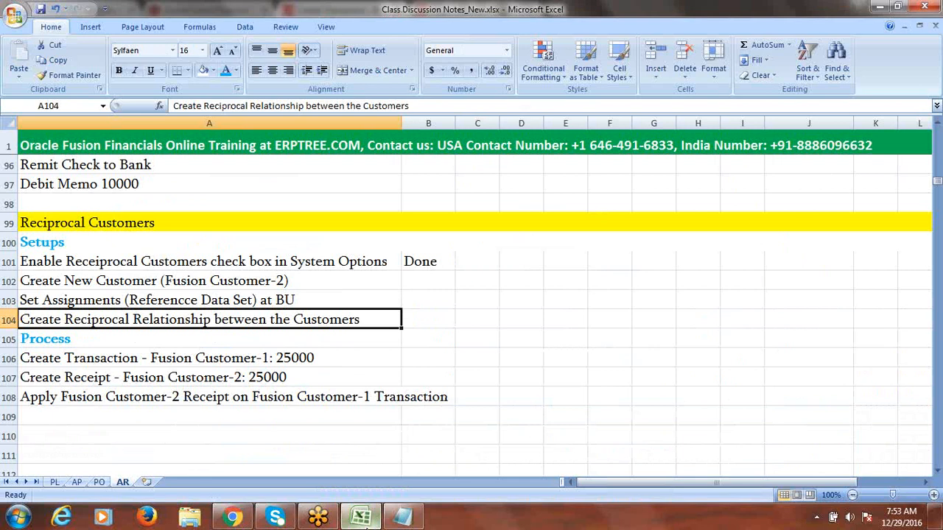
left_click(374, 523)
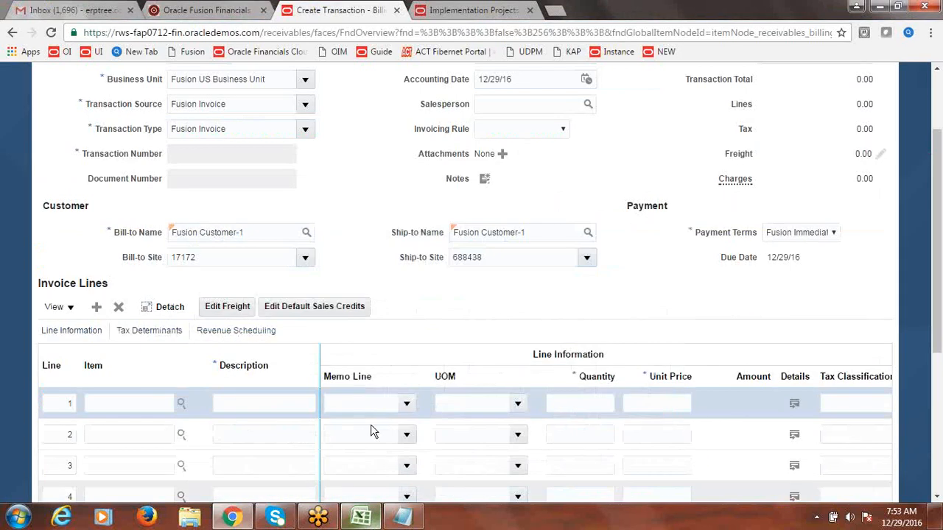
Step: Add invoice line 1: Goods, quantity 1, unit price 25000
left_click(295, 405)
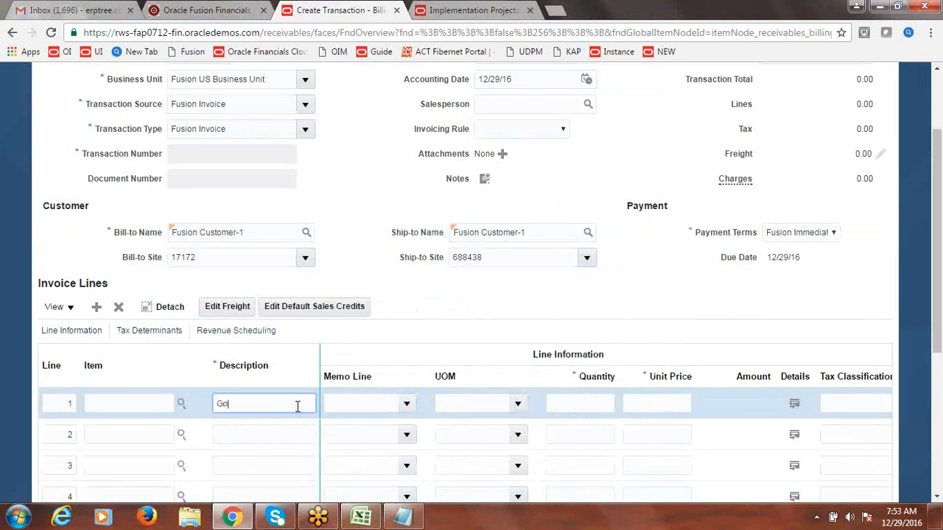
type("Goods")
key("Tab")
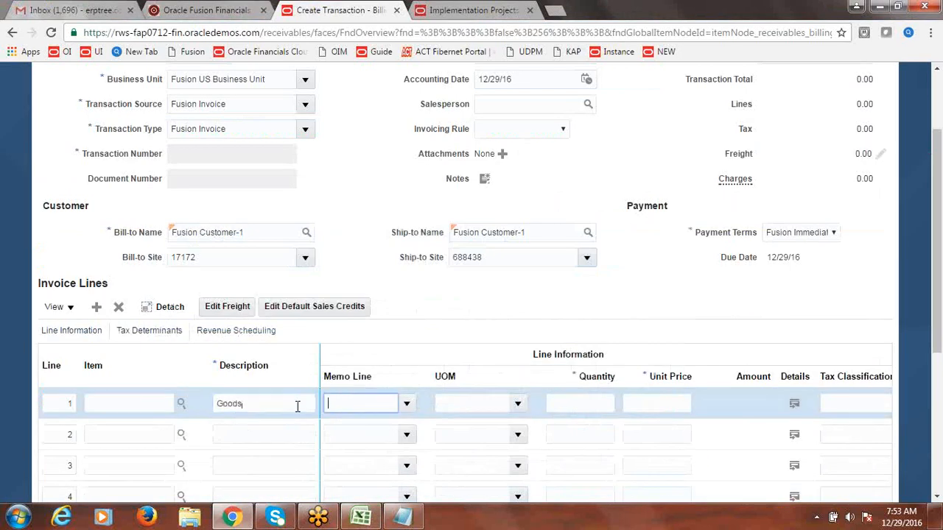
left_click(573, 405)
type("1")
key("Tab")
type("2")
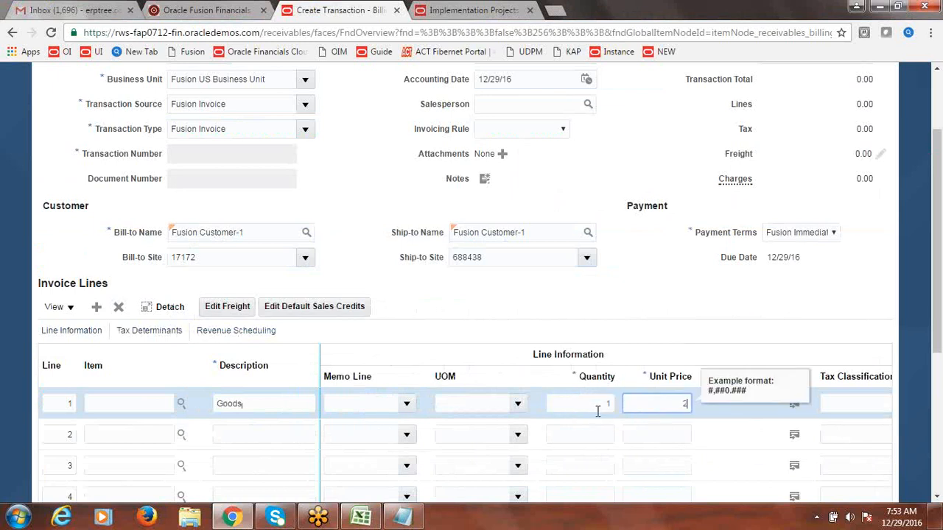
type("5000")
key("Tab")
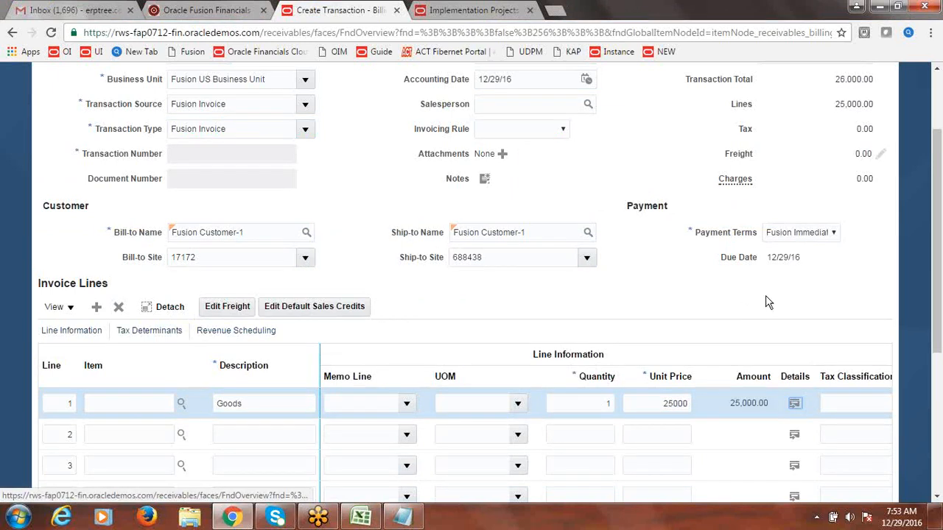
left_click_drag(937, 305, 940, 233)
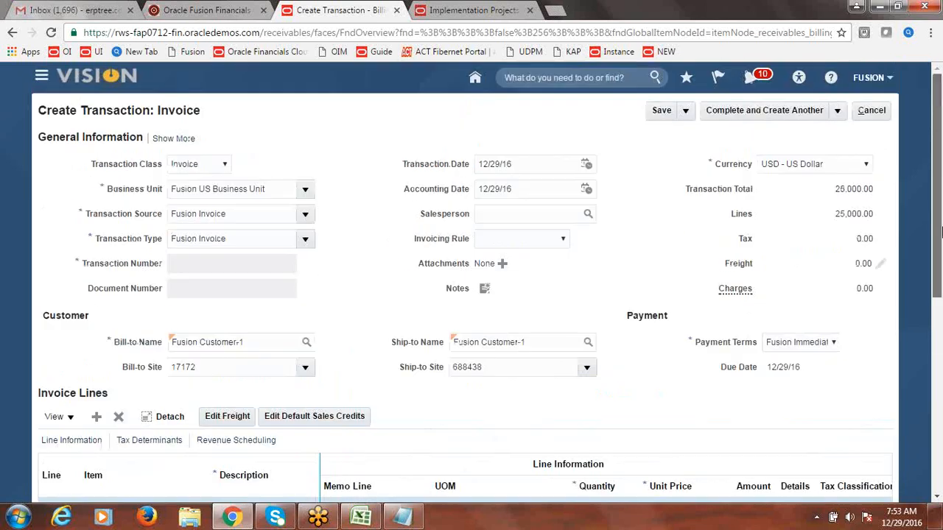
Step: Complete and review the invoice, noting number 23, then cancel out and confirm leaving
left_click(838, 112)
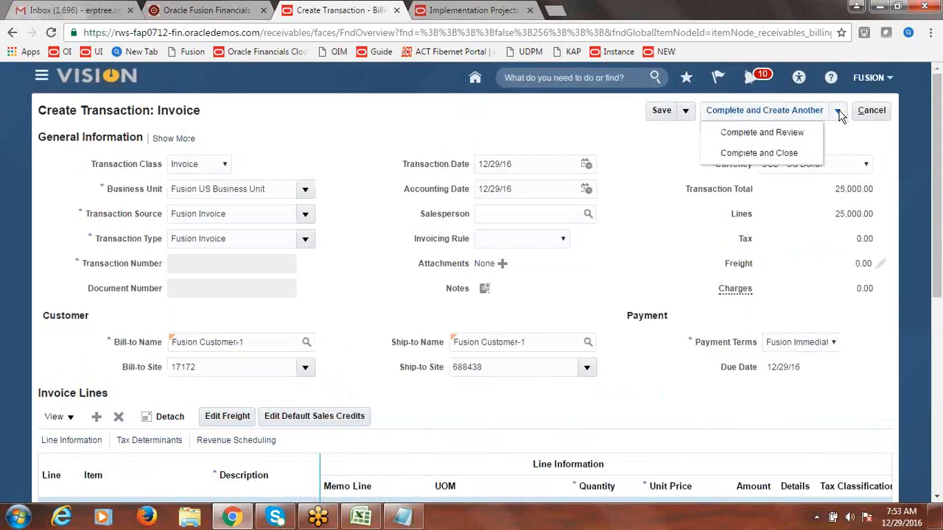
left_click(756, 134)
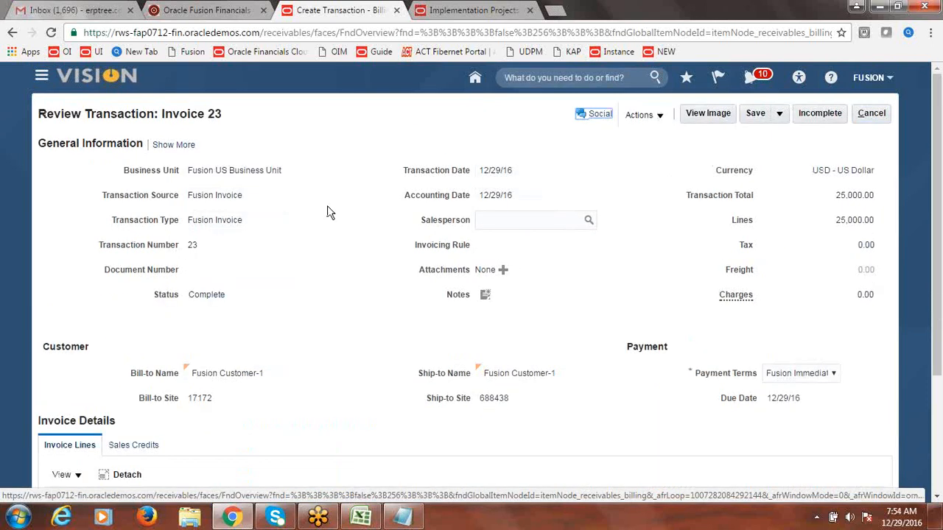
double_click(192, 245)
left_click(347, 239)
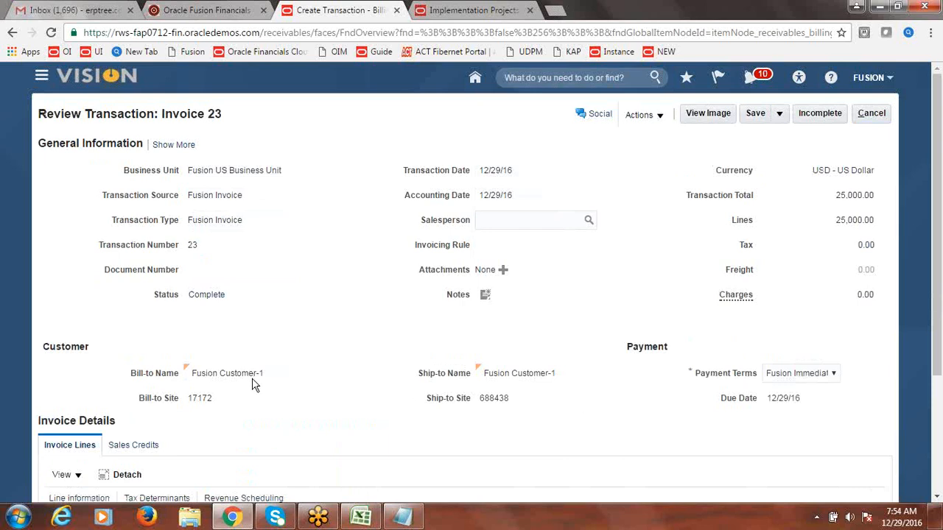
left_click(872, 114)
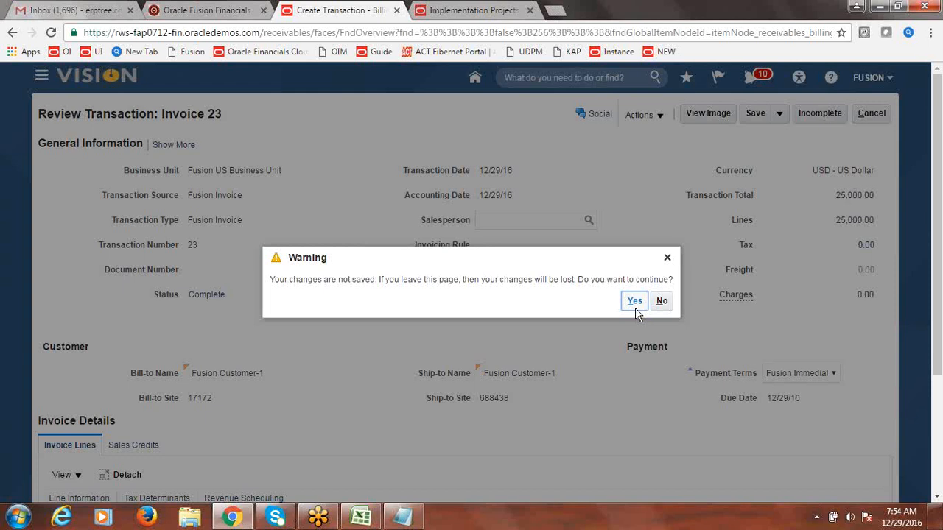
left_click(636, 308)
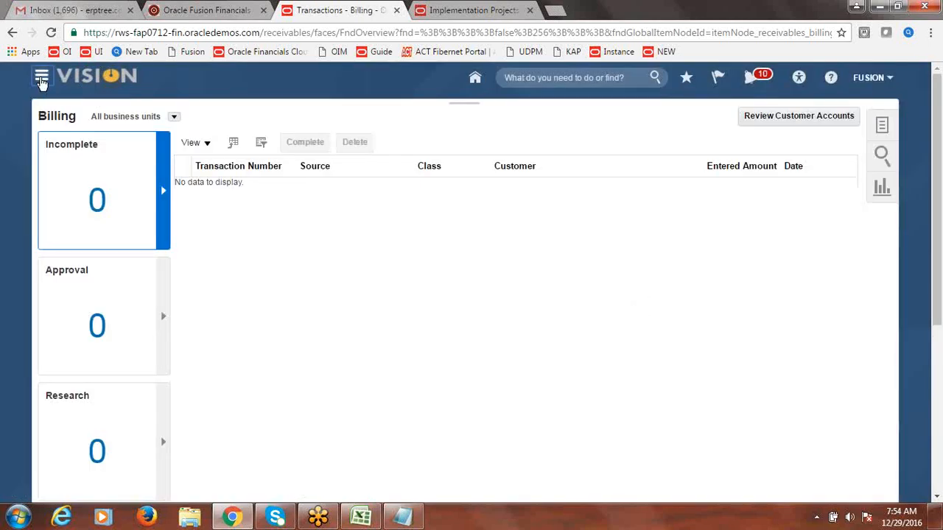
Step: Go to the Accounts Receivable work area and show its receipt tasks
left_click(42, 79)
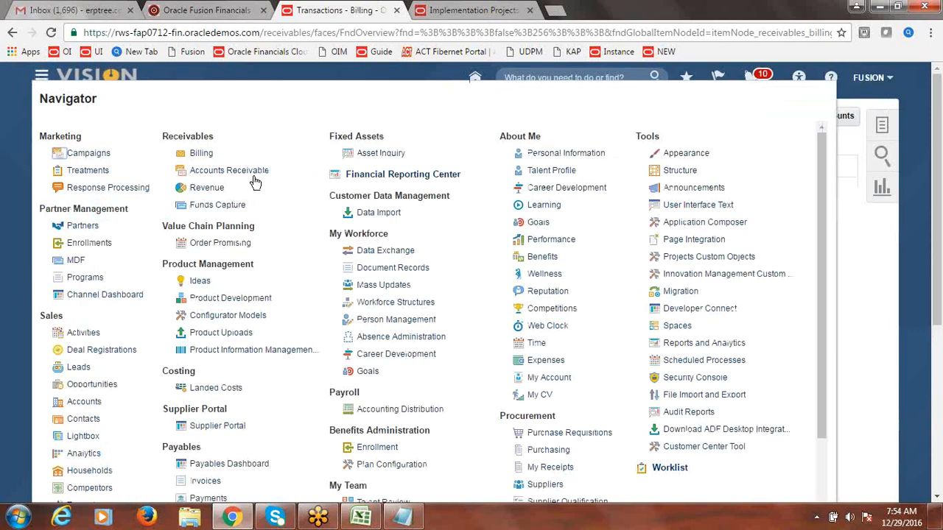
left_click(213, 173)
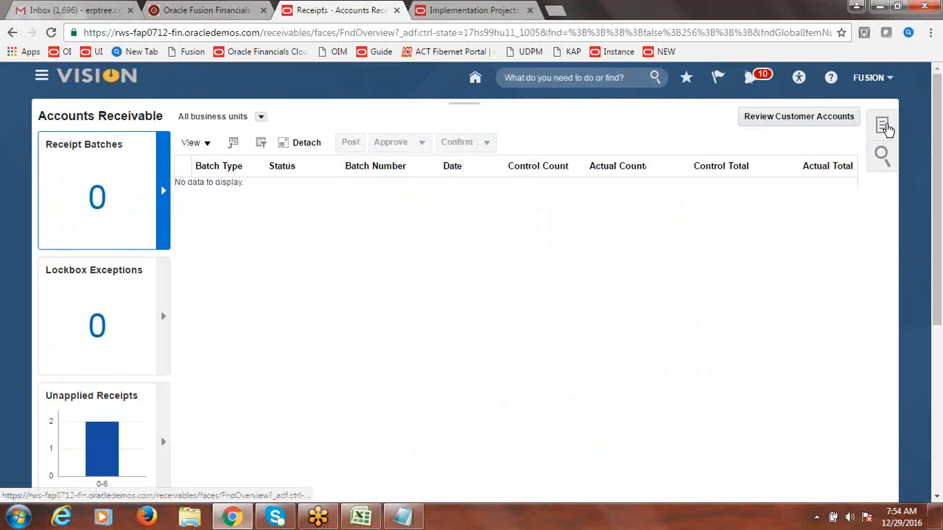
left_click(883, 127)
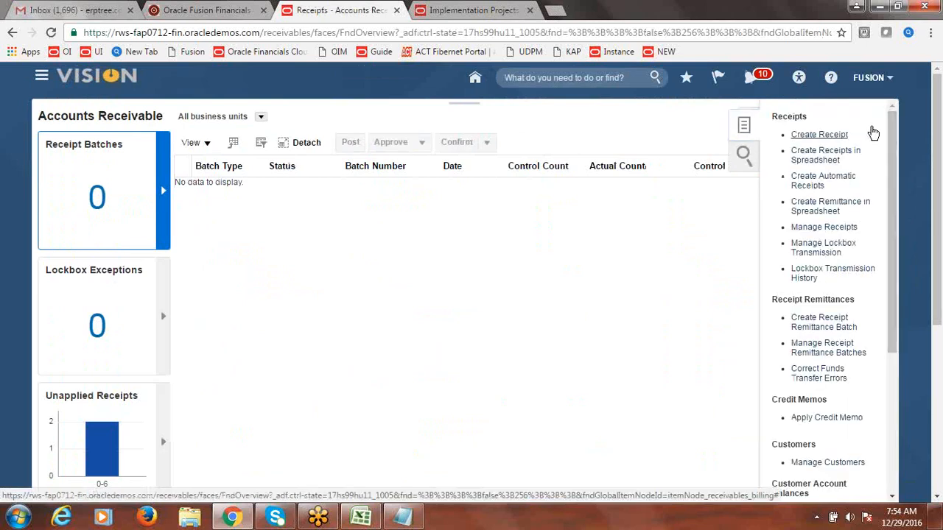
Step: Start a Fusion Check receipt numbered 7777 for 25000
left_click(873, 133)
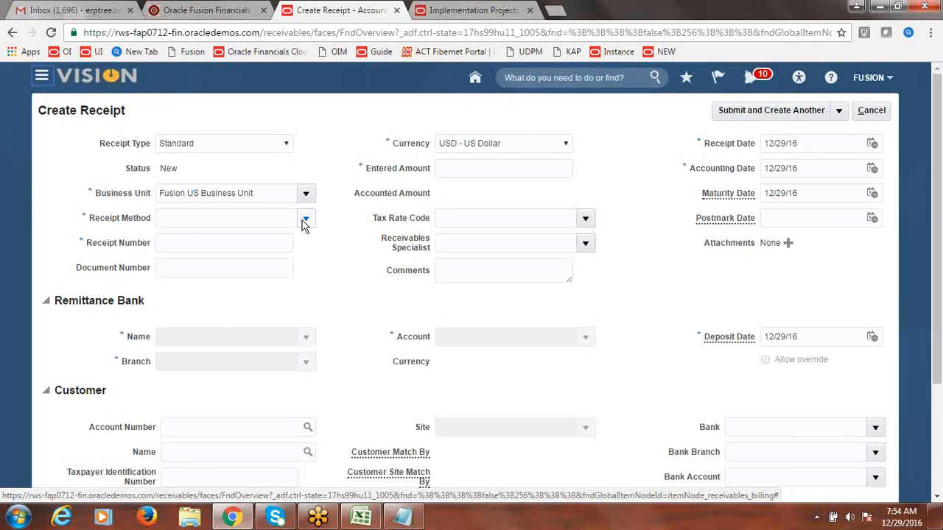
left_click(302, 219)
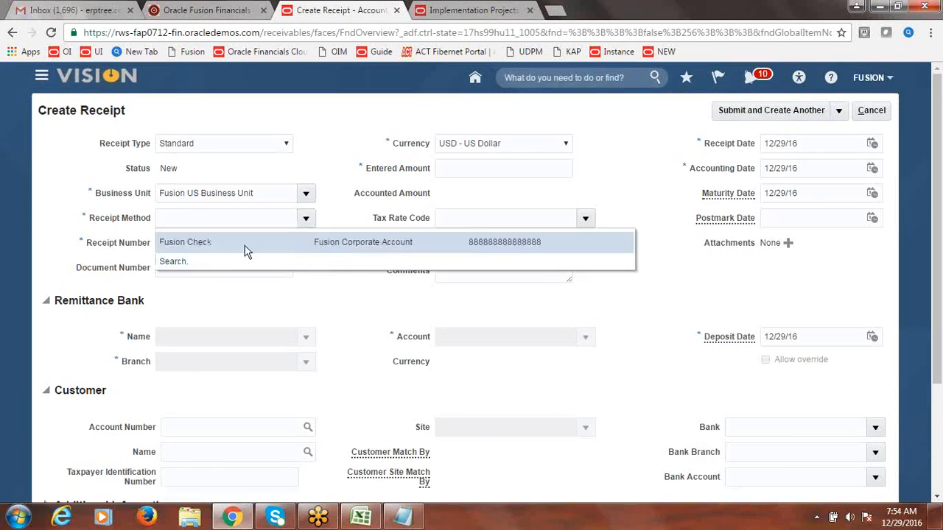
left_click(244, 246)
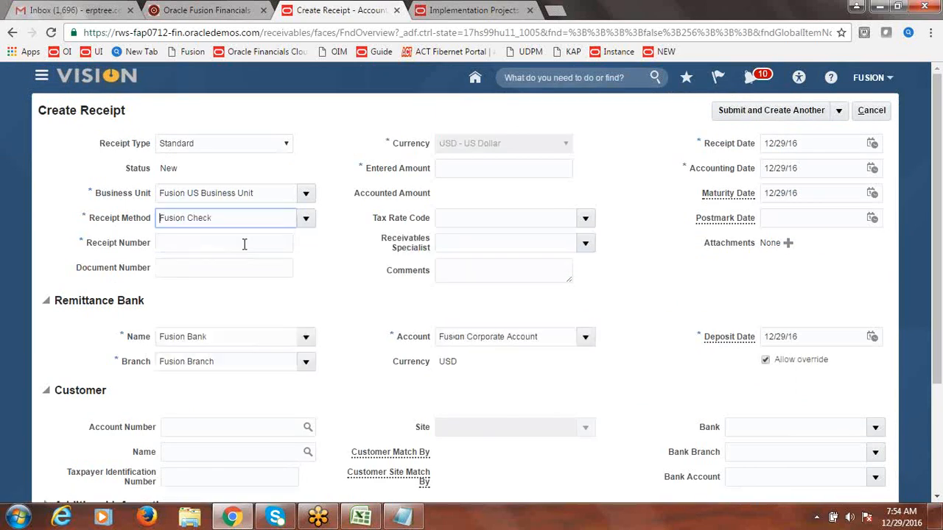
left_click(238, 246)
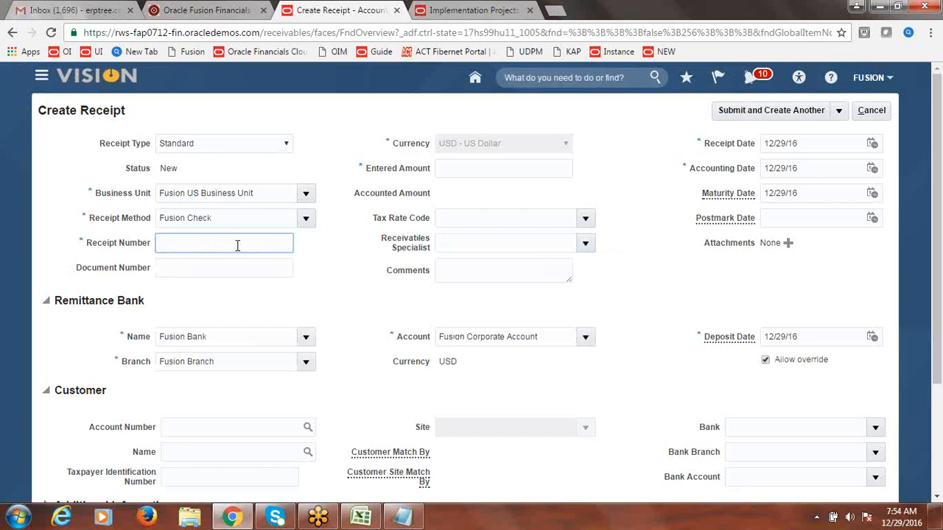
type("7777")
key("Tab")
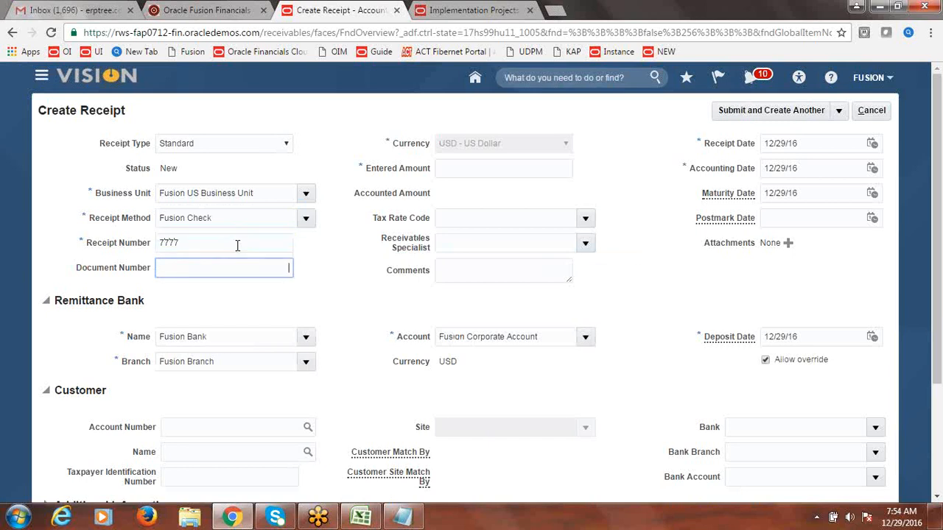
left_click(478, 174)
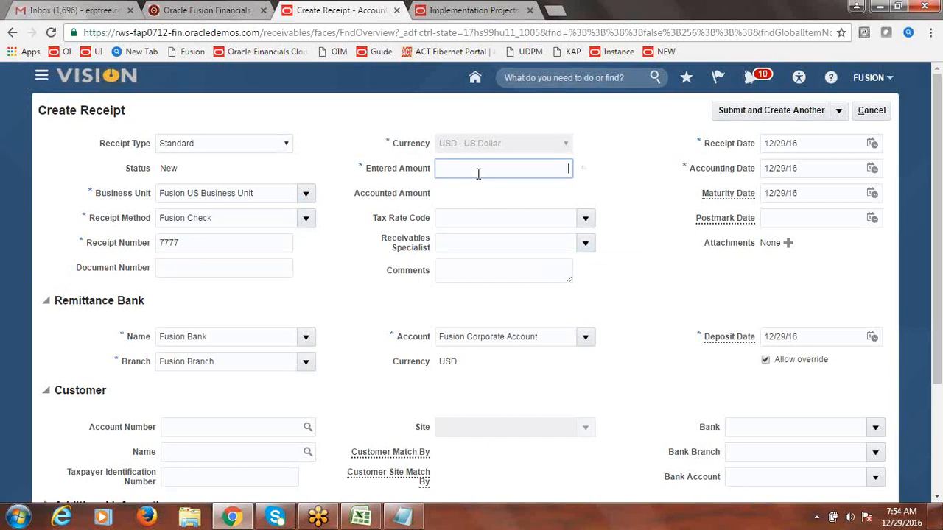
type("25000")
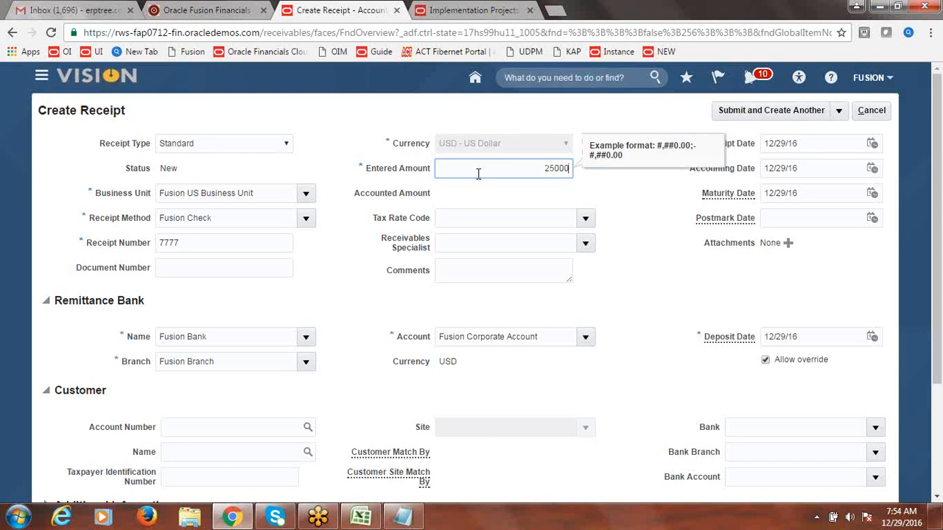
key("Tab")
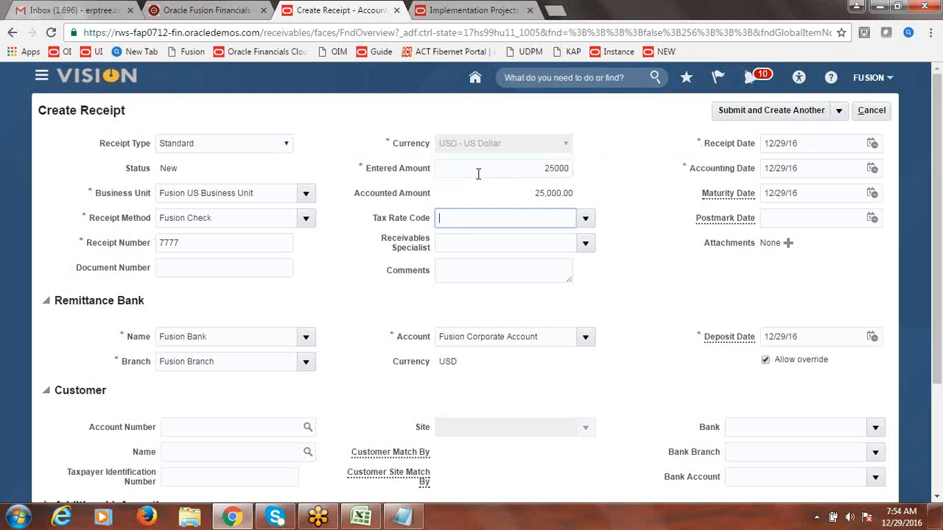
Step: Set customer Fusion Customer-2 at site 18173, then submit and apply manually
left_click(254, 449)
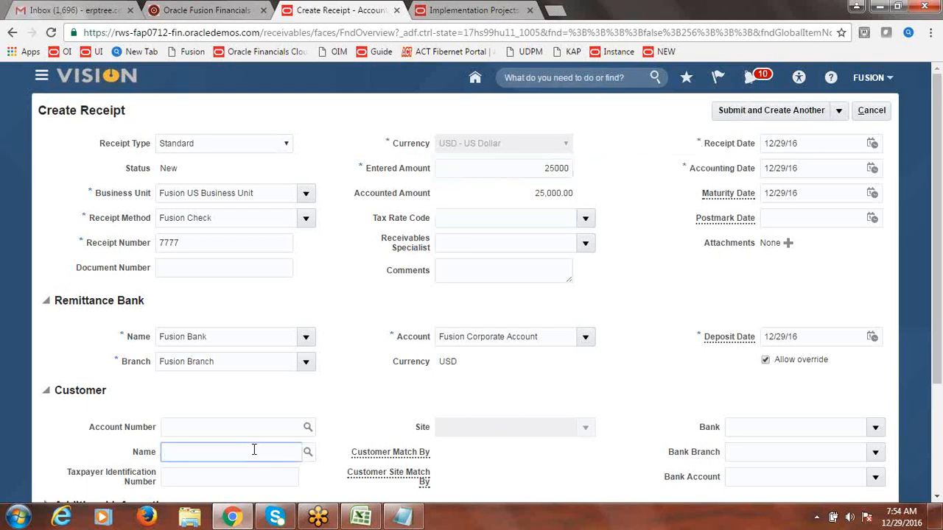
type("Fusion C")
type("ustomer-2")
key("Tab")
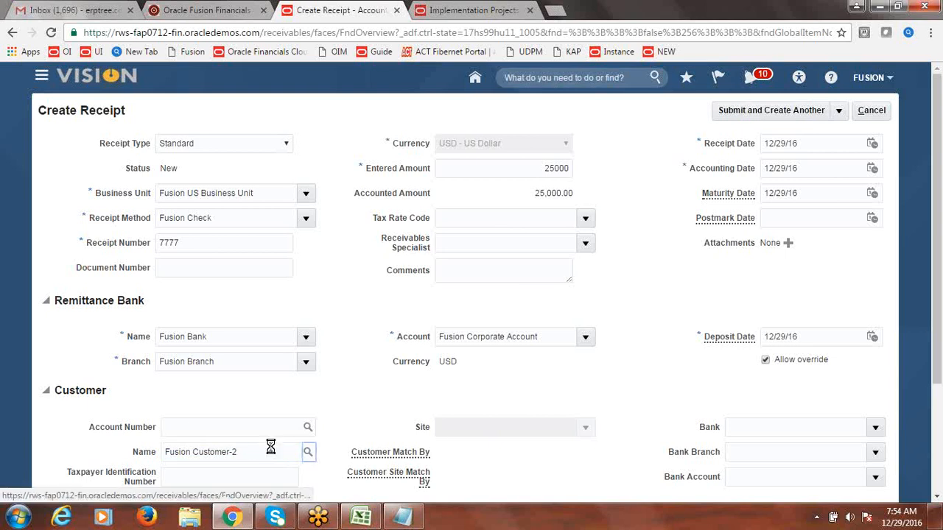
left_click(585, 428)
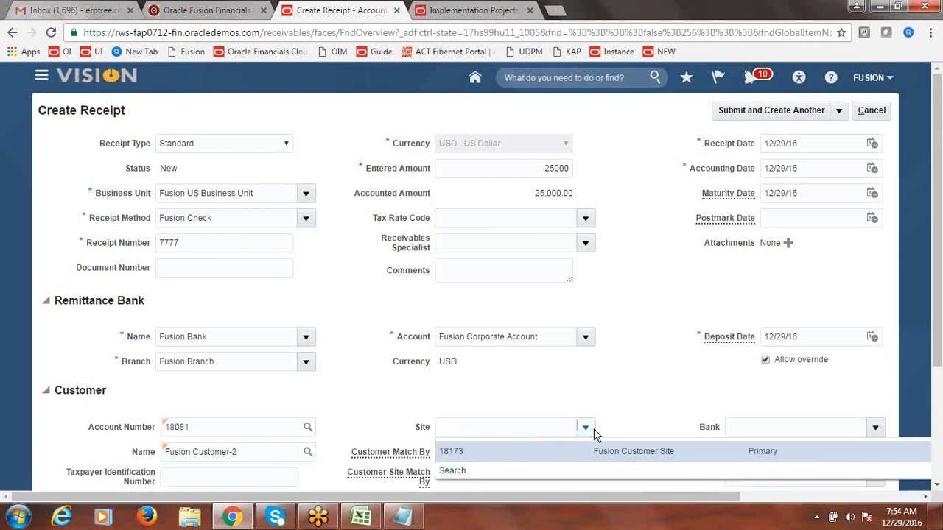
left_click(492, 445)
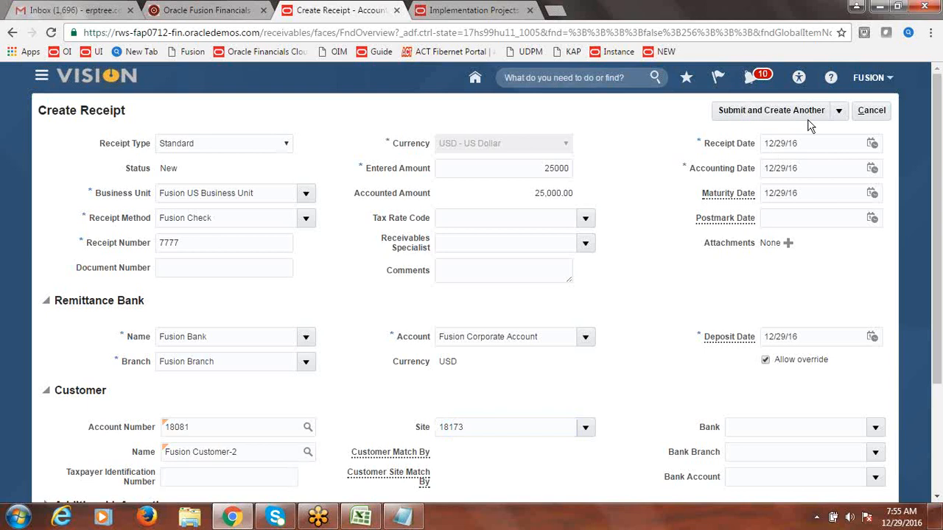
left_click(840, 112)
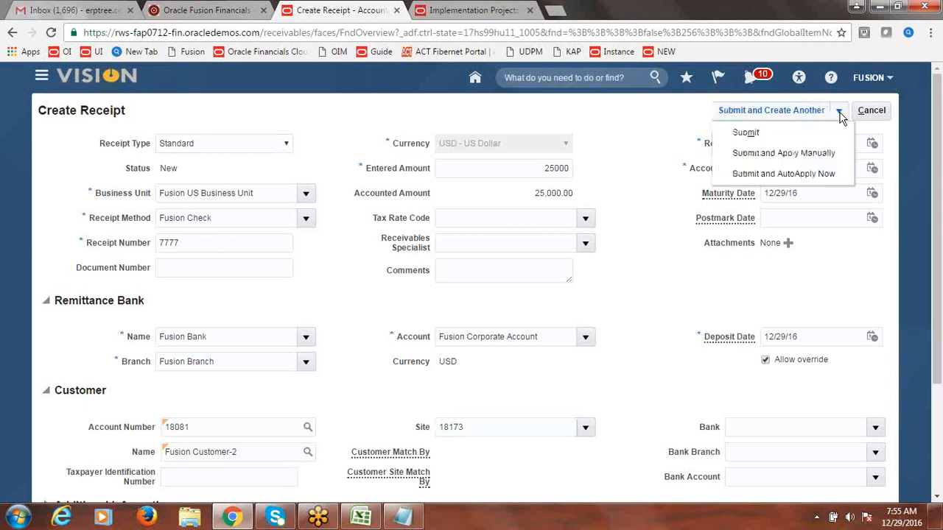
left_click(803, 153)
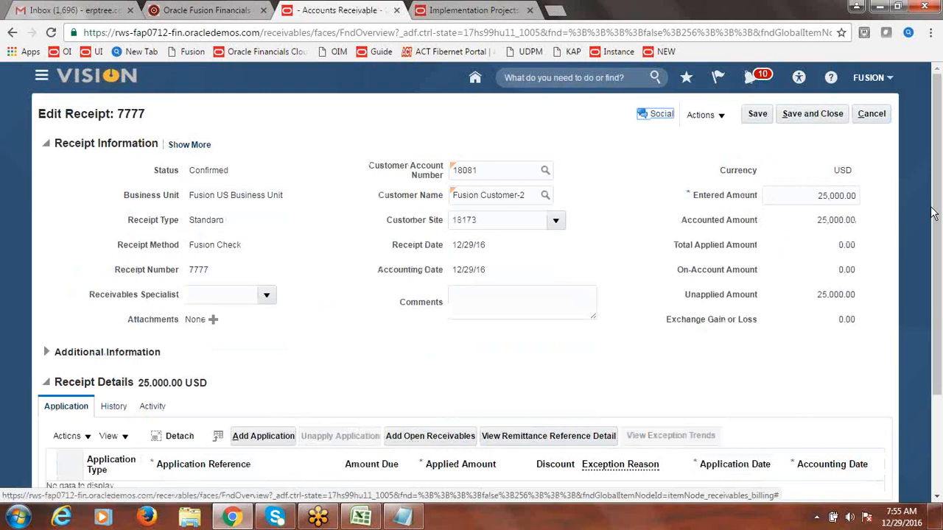
Step: Find open transaction 23, add it to the receipt's applications, and save the receipt
left_click_drag(936, 197, 936, 217)
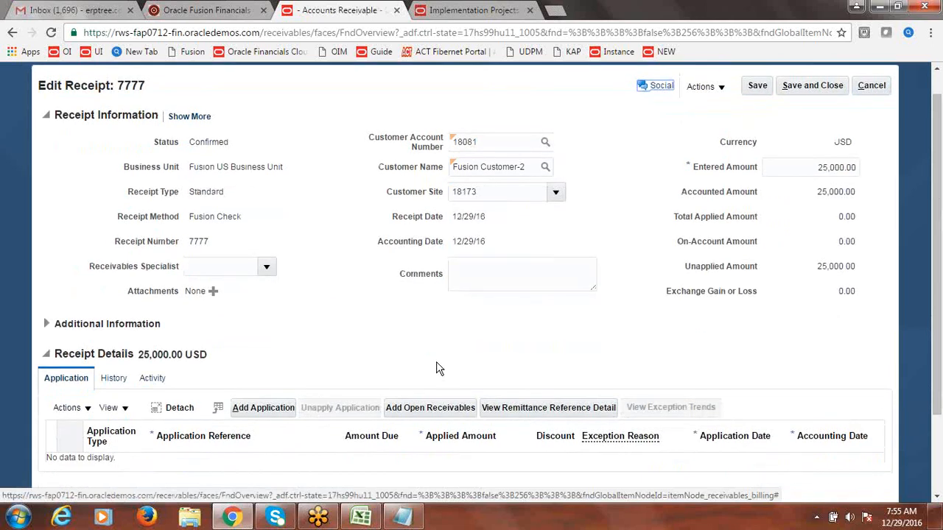
left_click(423, 410)
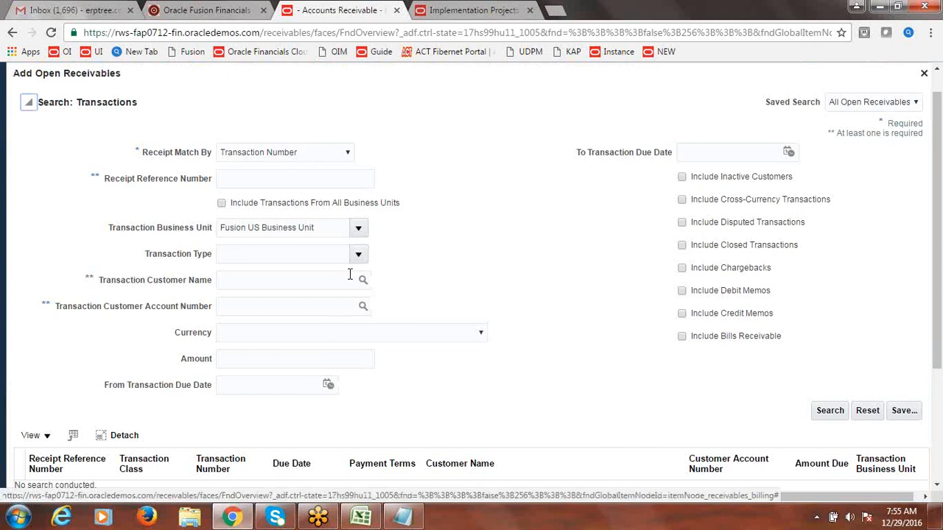
left_click(289, 177)
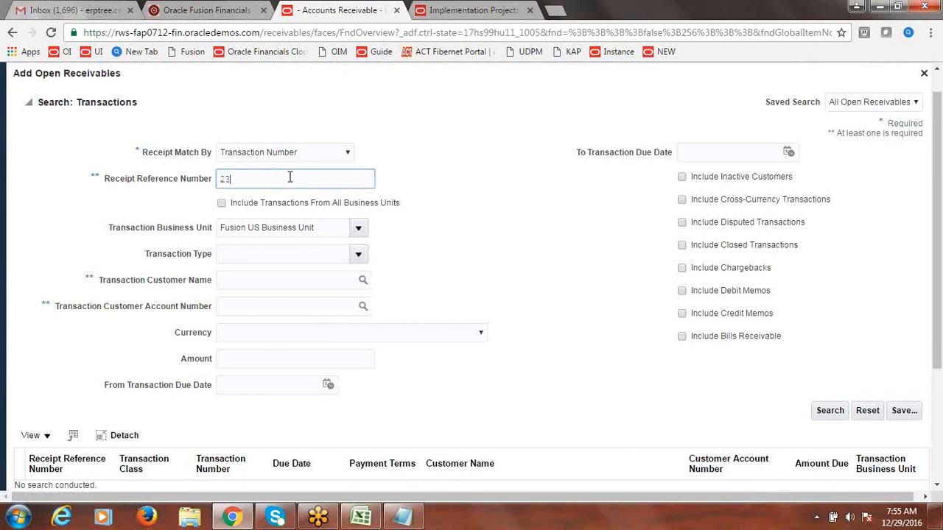
left_click(831, 412)
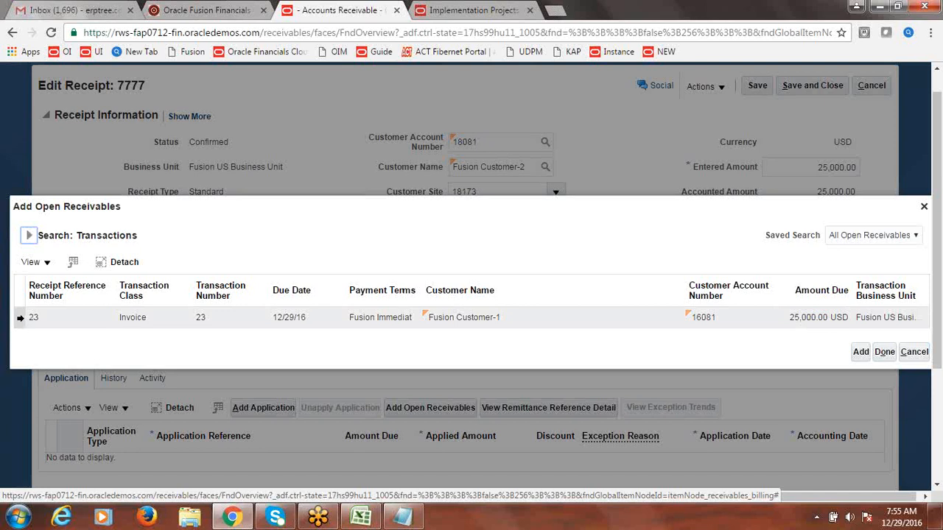
left_click(20, 318)
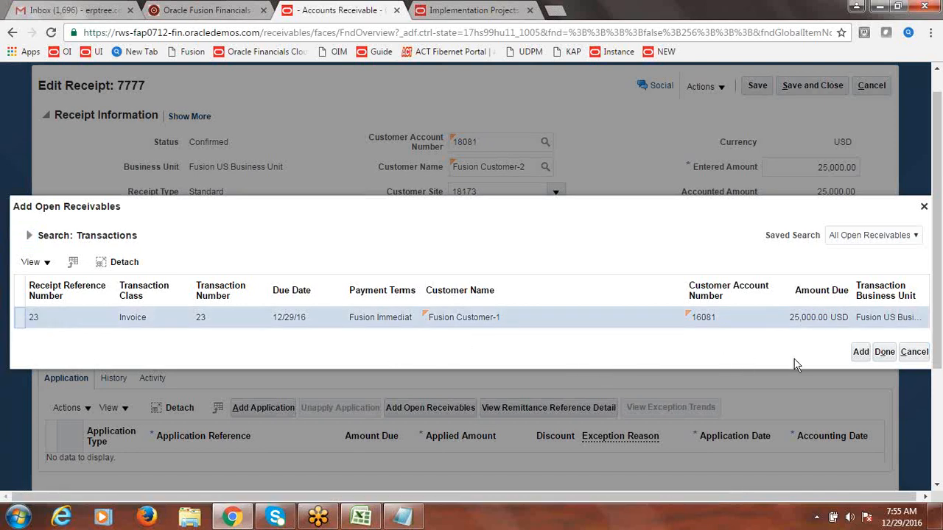
left_click(860, 353)
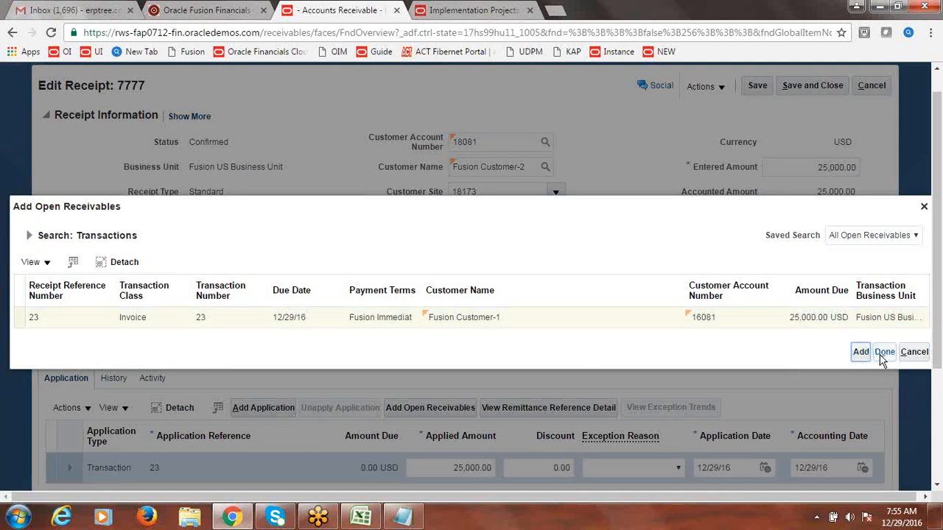
left_click(885, 353)
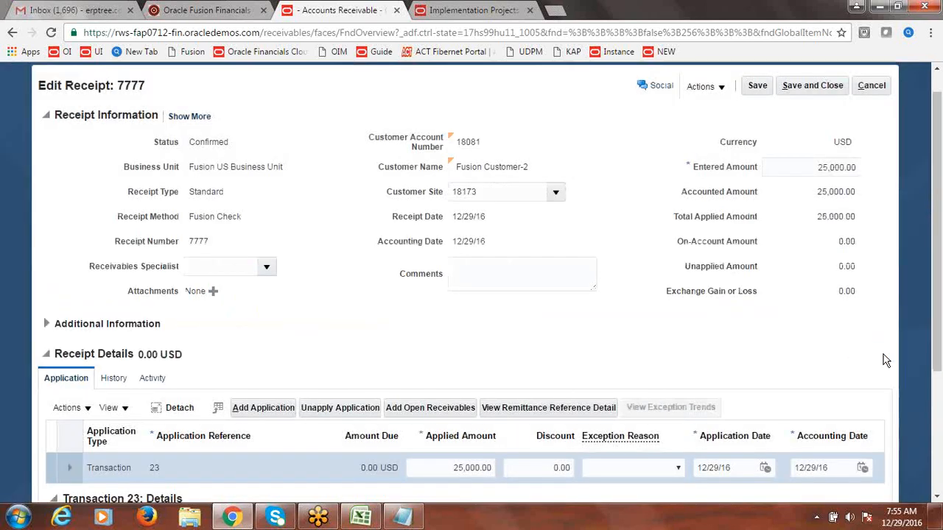
scroll(938, 357, "up", 1)
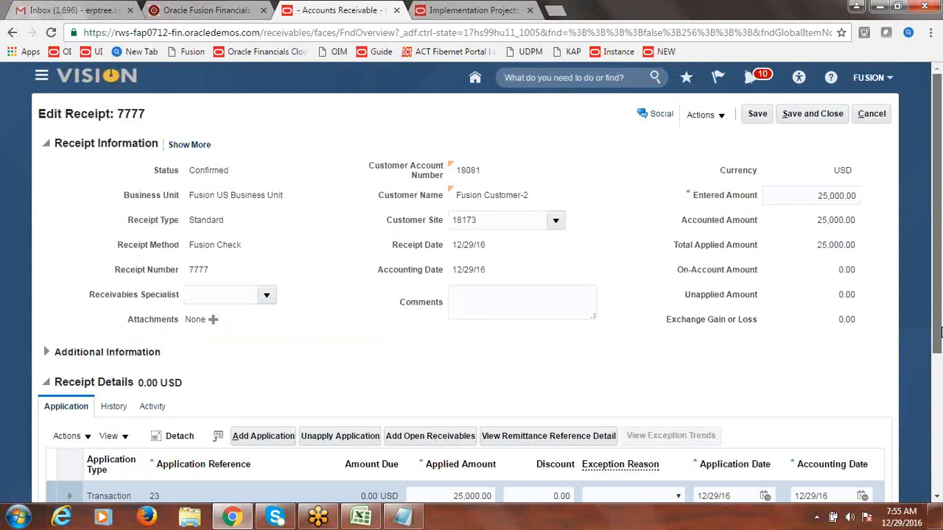
left_click(812, 115)
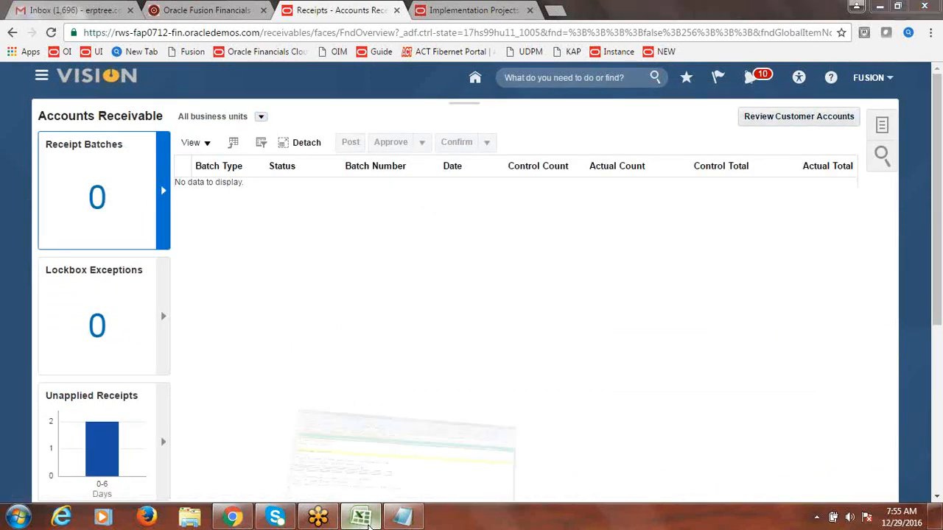
Step: Review the Reciprocal Customers setup steps in rows 101–108 and save the workbook
left_click(361, 518)
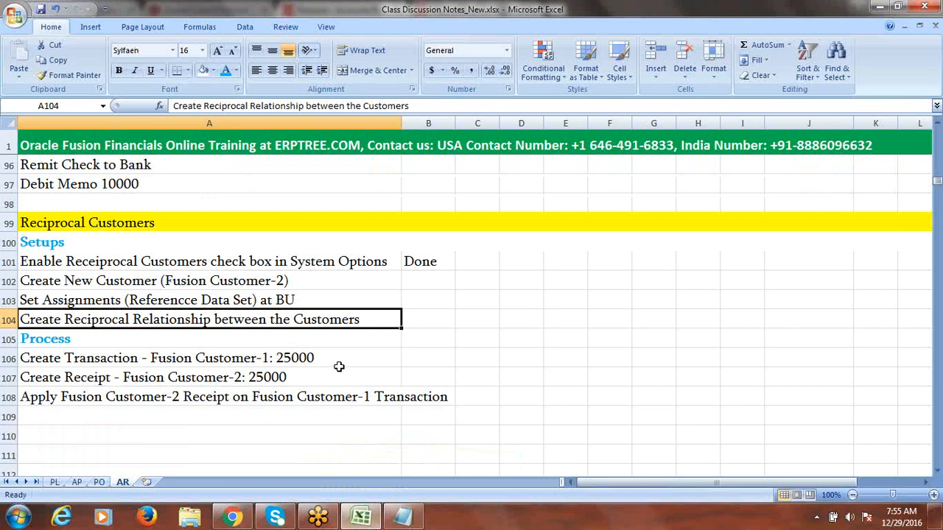
left_click(171, 302)
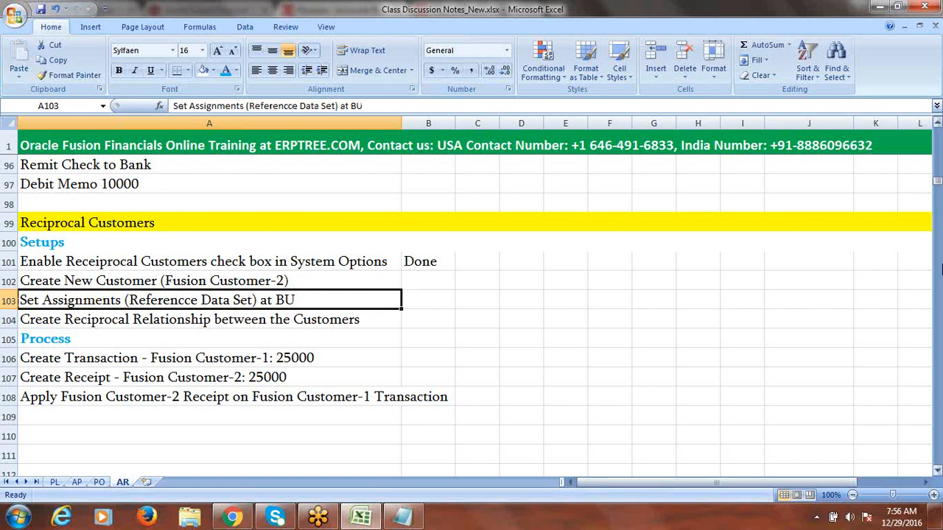
left_click(268, 263)
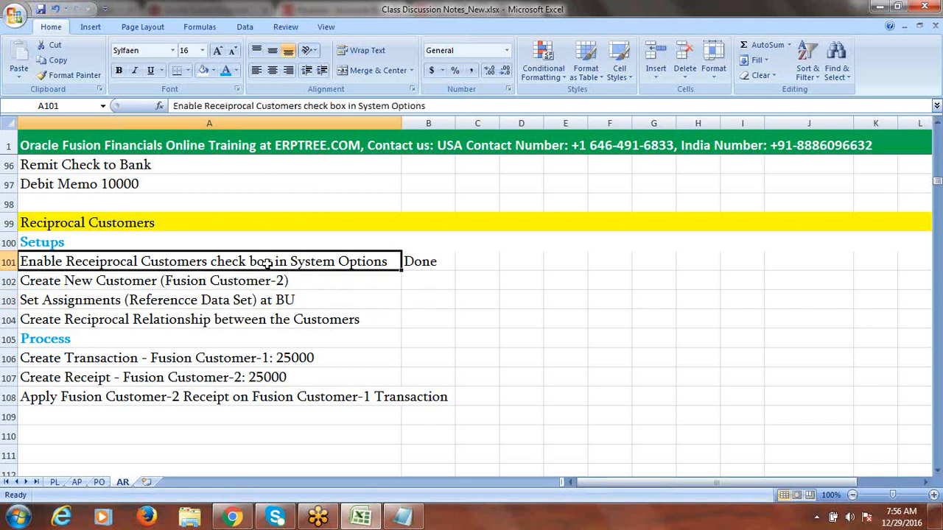
left_click(222, 282)
left_click(234, 316)
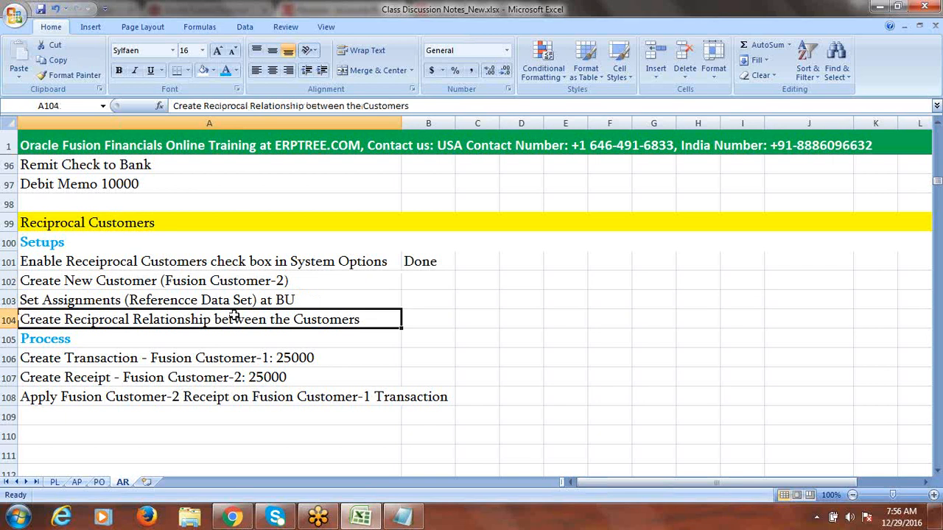
left_click_drag(211, 360, 204, 417)
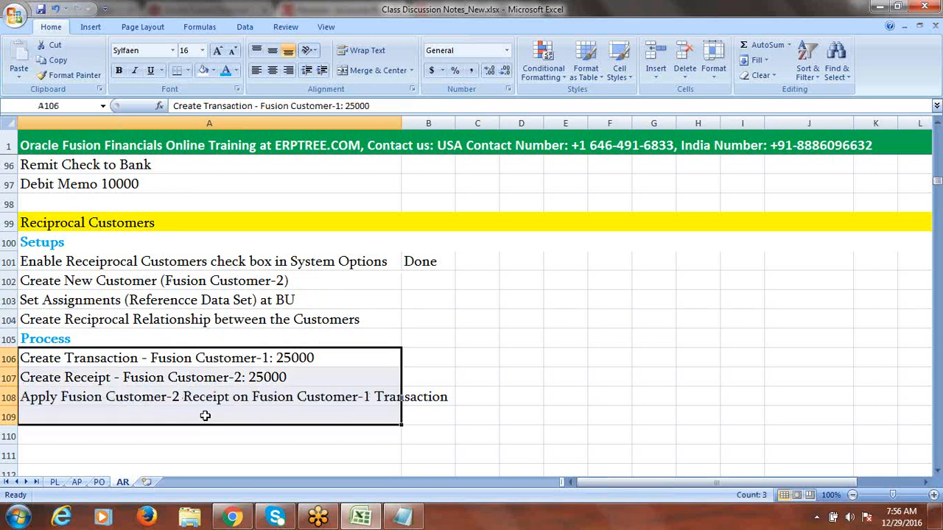
left_click(180, 301)
key("ctrl+s")
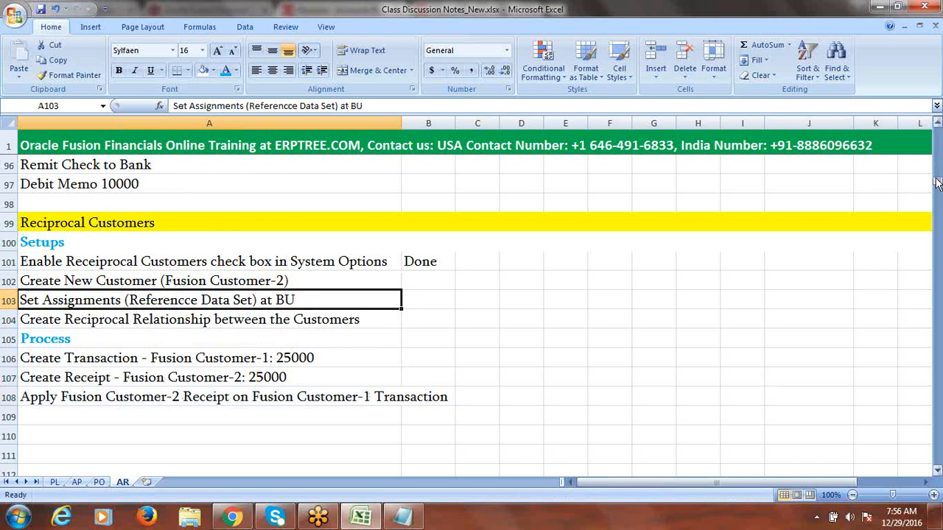
Step: Enter Done as the status in B36 for Reciprocal Customers Configuration & Process
left_click_drag(938, 184, 938, 149)
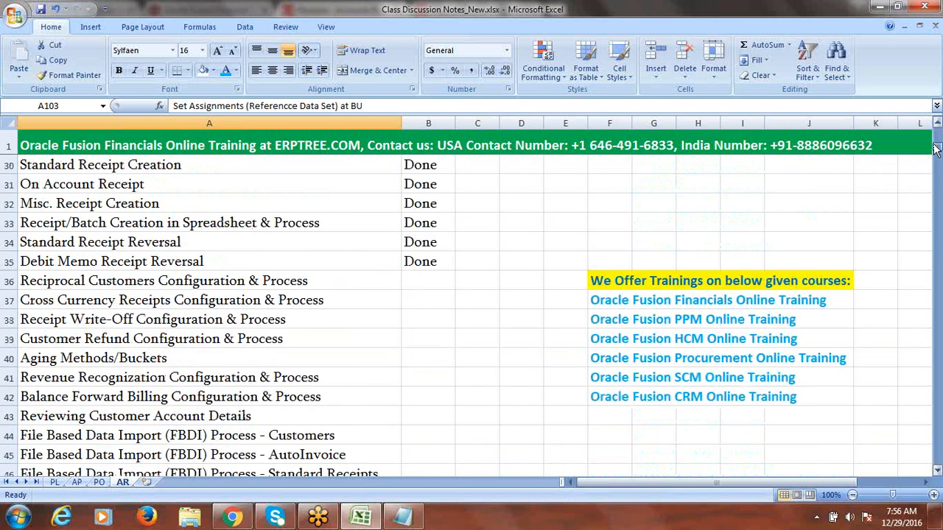
left_click(274, 280)
key("Right")
type("d")
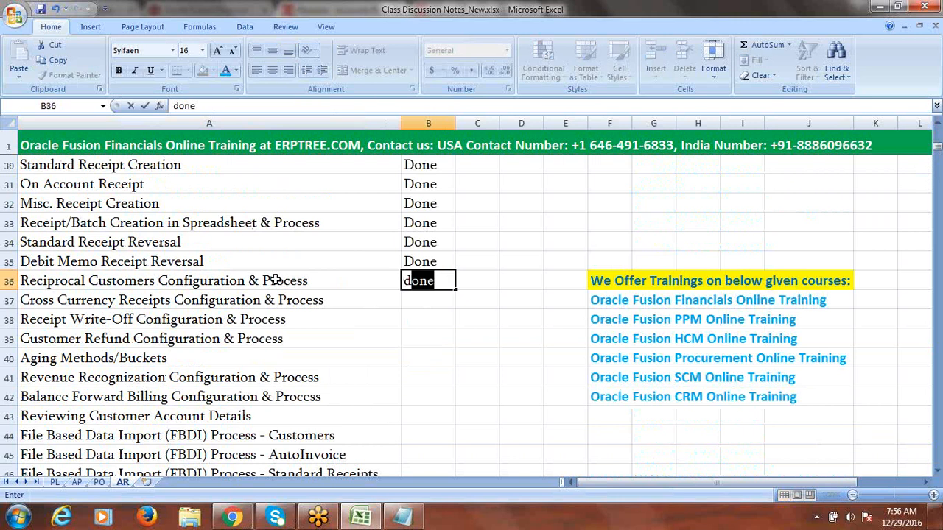
key("Right")
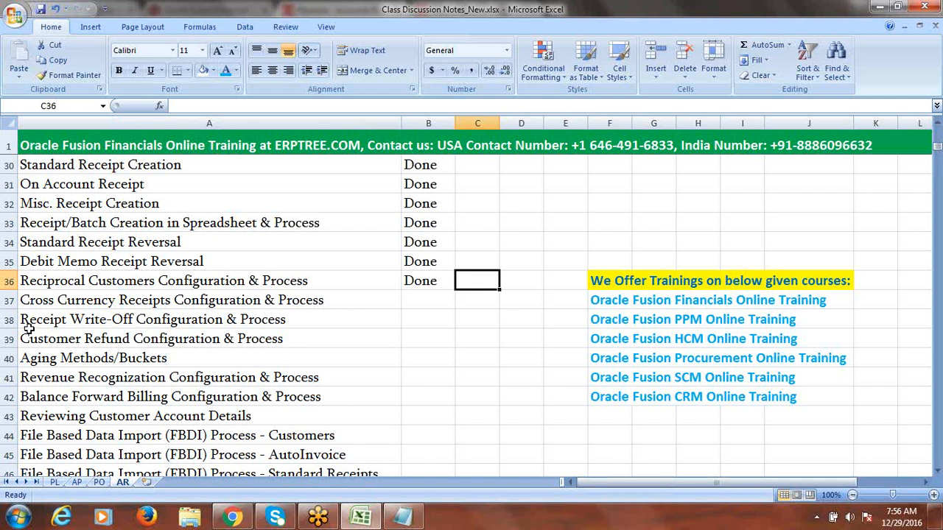
left_click(139, 299)
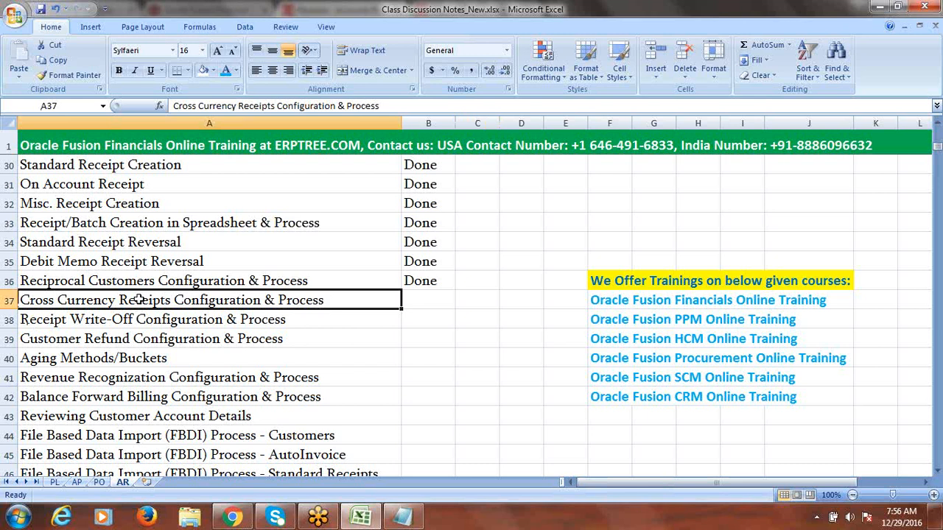
Step: Copy the Cross Currency Receipts item into A110 and trim it to the heading text
key("ctrl+c")
left_click_drag(938, 150, 938, 181)
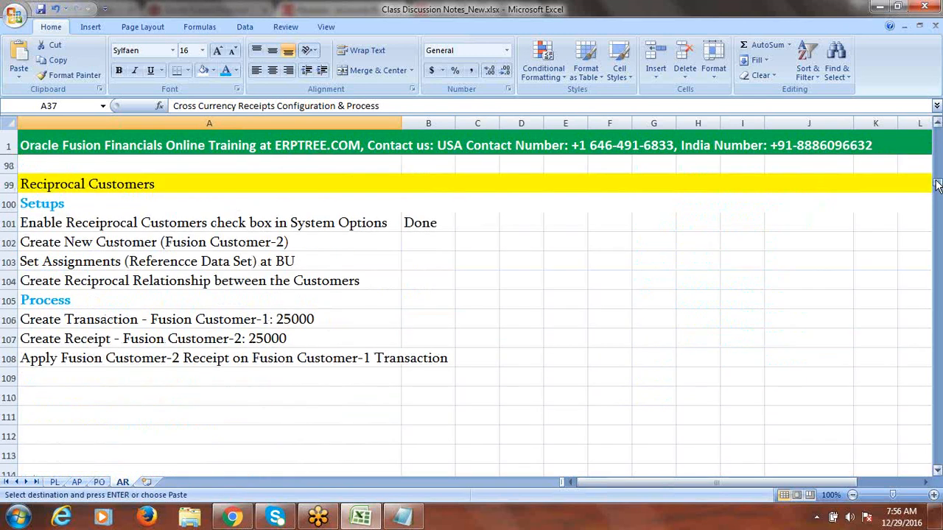
left_click(146, 401)
key("ctrl+v")
double_click(339, 397)
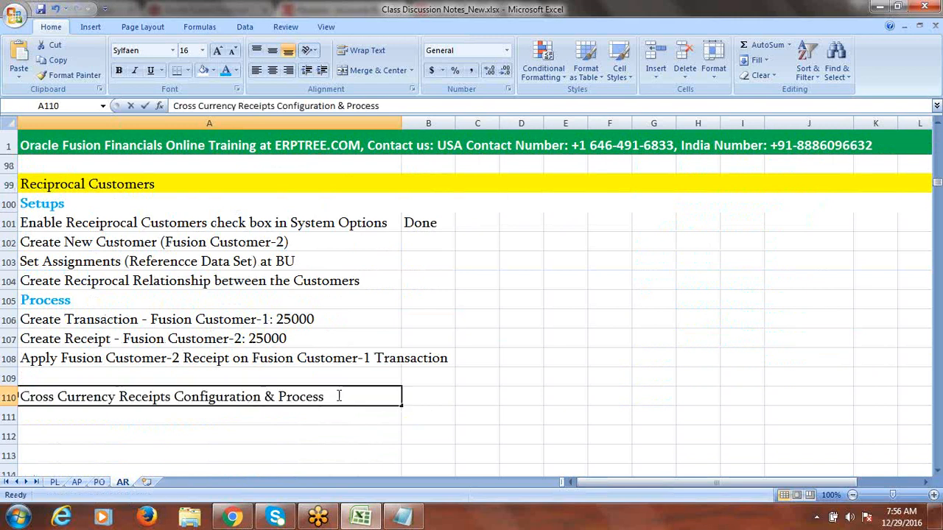
key("BackSpace")
key("BackSpace")
key("BackSpace")
key("BackSpace")
key("BackSpace")
key("BackSpace")
key("BackSpace")
key("BackSpace")
key("BackSpace")
key("BackSpace")
key("BackSpace")
key("BackSpace")
key("BackSpace")
key("BackSpace")
key("BackSpace")
key("BackSpace")
key("BackSpace")
key("BackSpace")
key("BackSpace")
key("BackSpace")
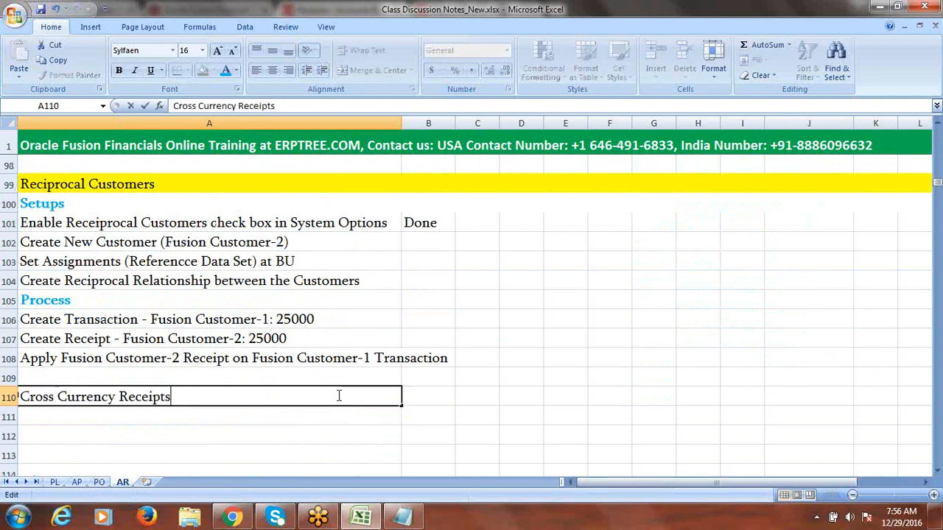
Step: Fill the whole of row 110 with yellow
left_click(5, 397)
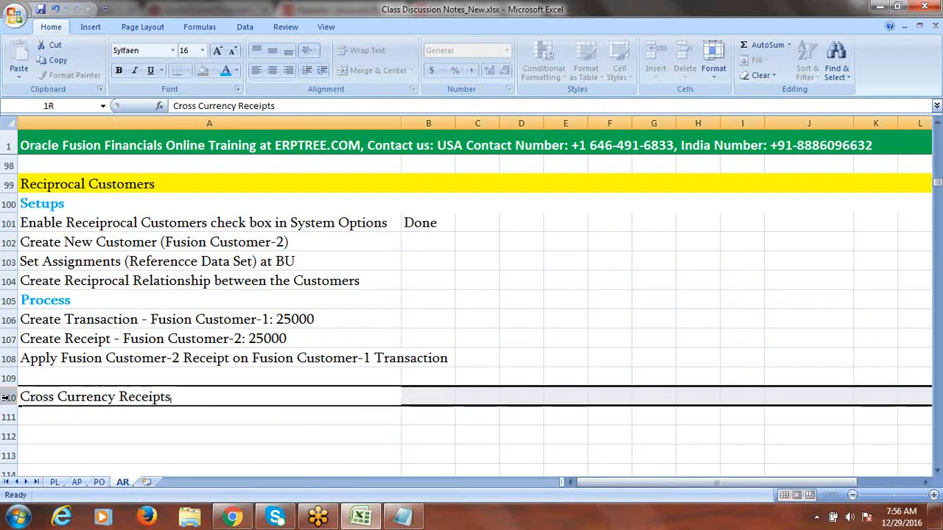
left_click(213, 70)
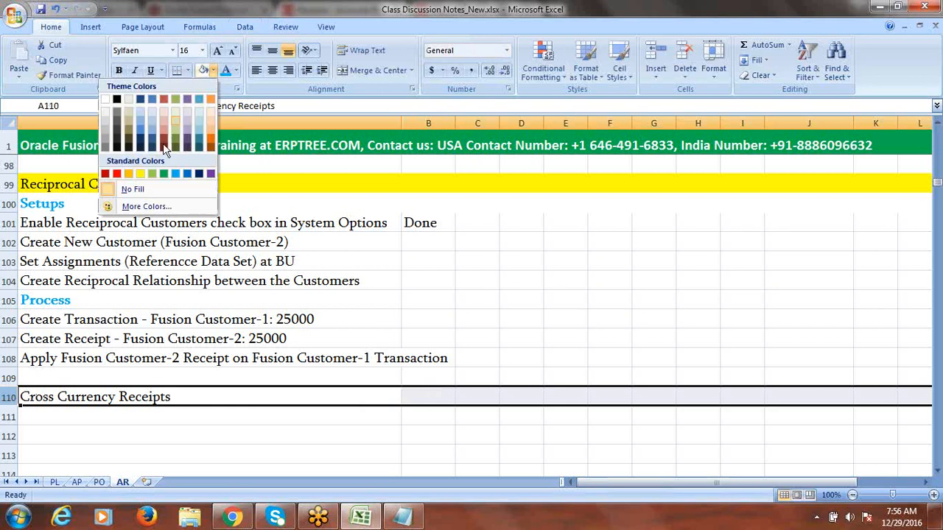
left_click(140, 173)
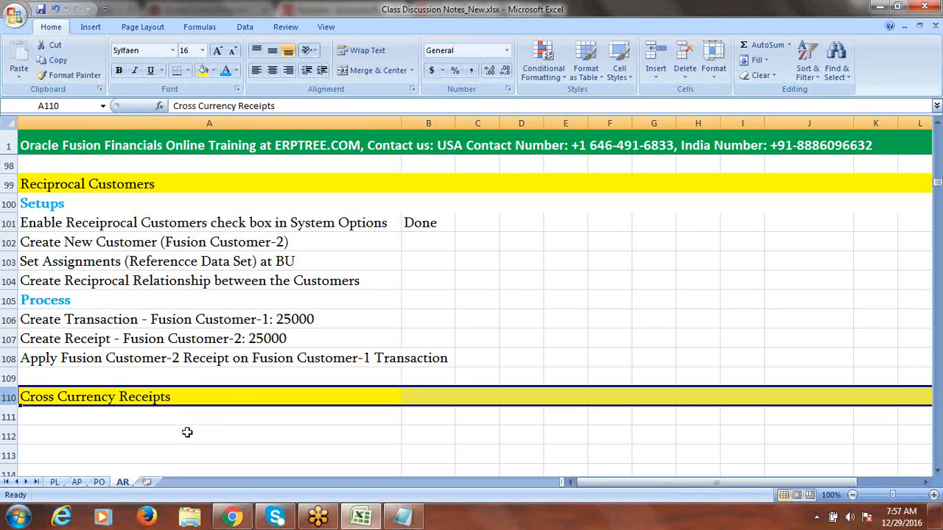
left_click(138, 419)
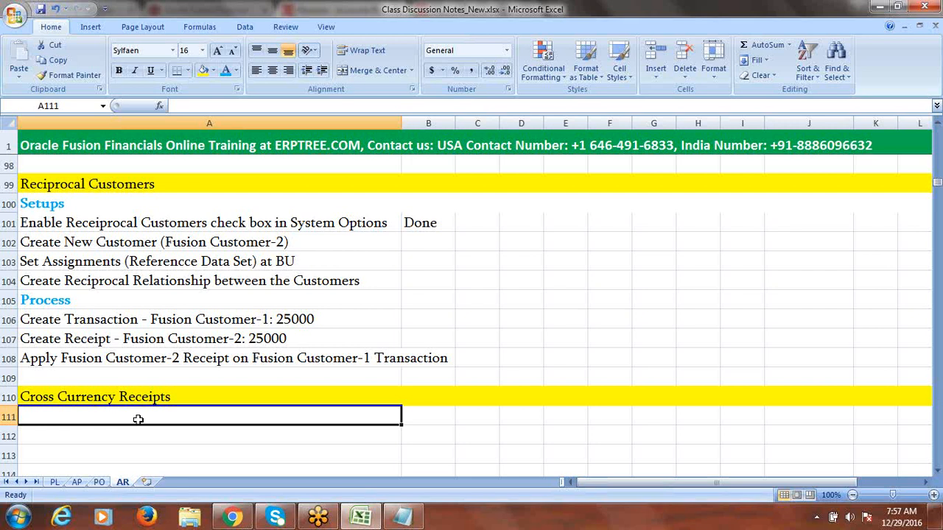
left_click(938, 472)
left_click(937, 472)
left_click(938, 473)
left_click(938, 473)
left_click(938, 472)
left_click(937, 472)
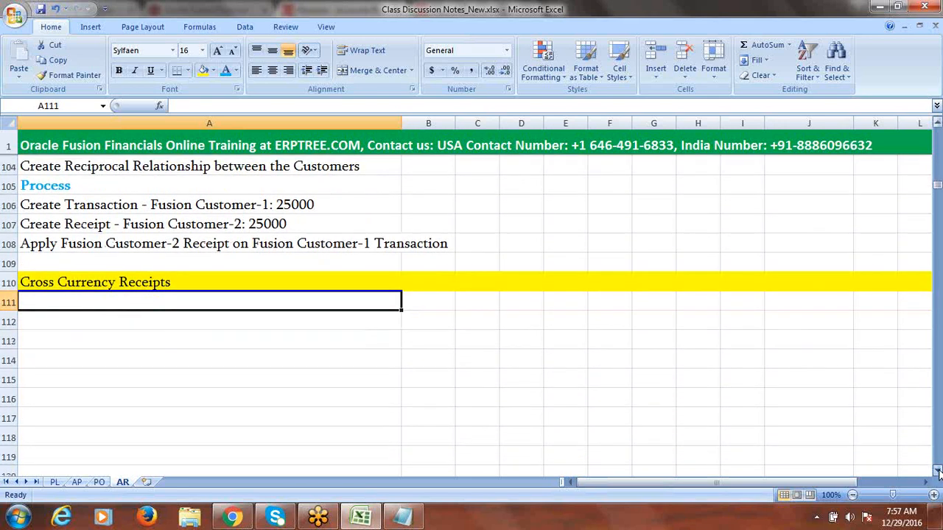
left_click(938, 472)
left_click(938, 472)
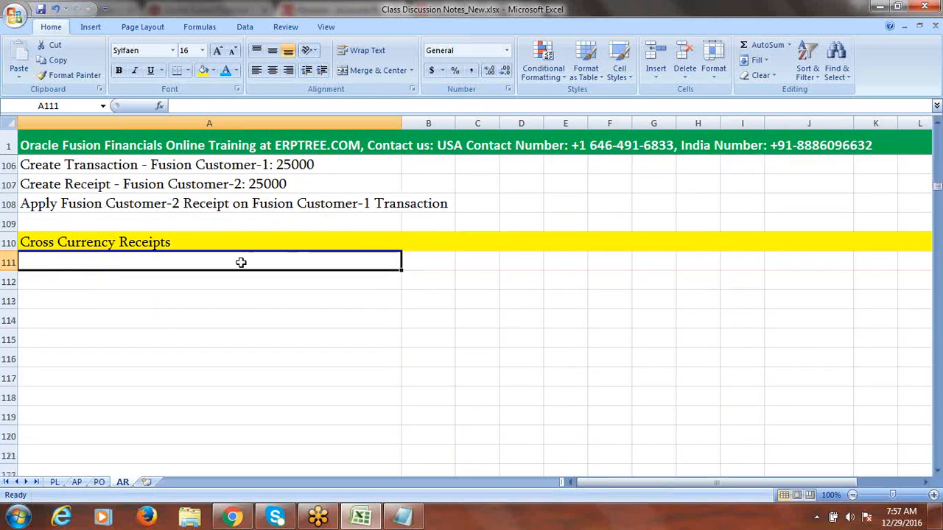
Step: Enter 'Configure System Options for Cross Currency Receipts' in A111 and 'Enable Multi Currency Account check box at Bank Account Level' in A112
type("C")
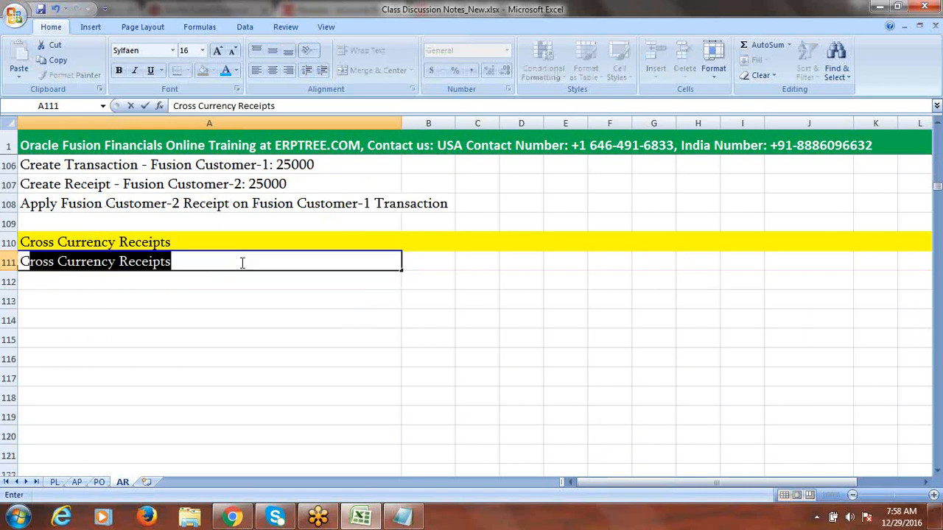
type("onfigure")
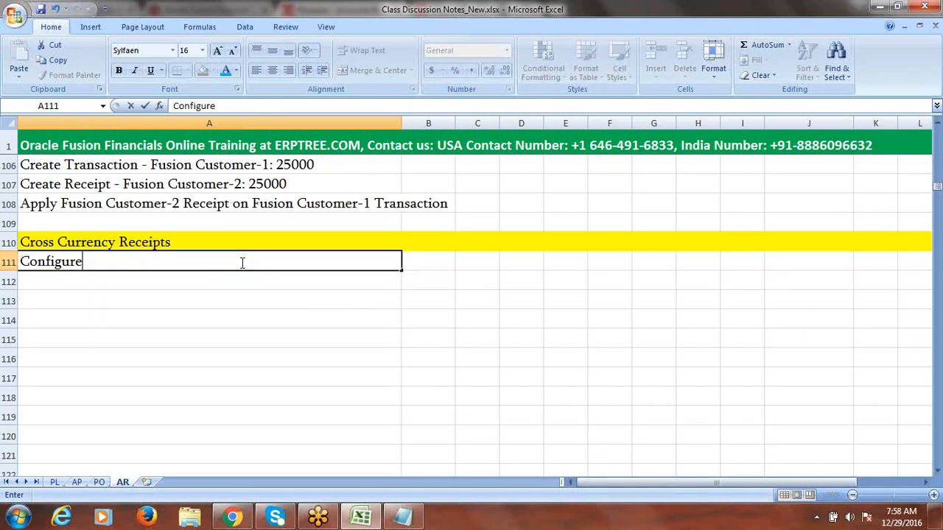
type(" System")
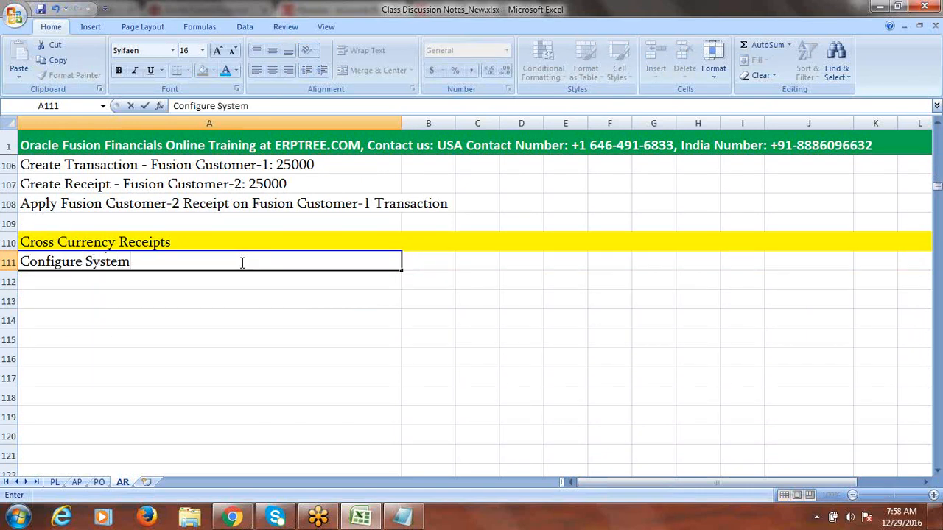
type(" Options for")
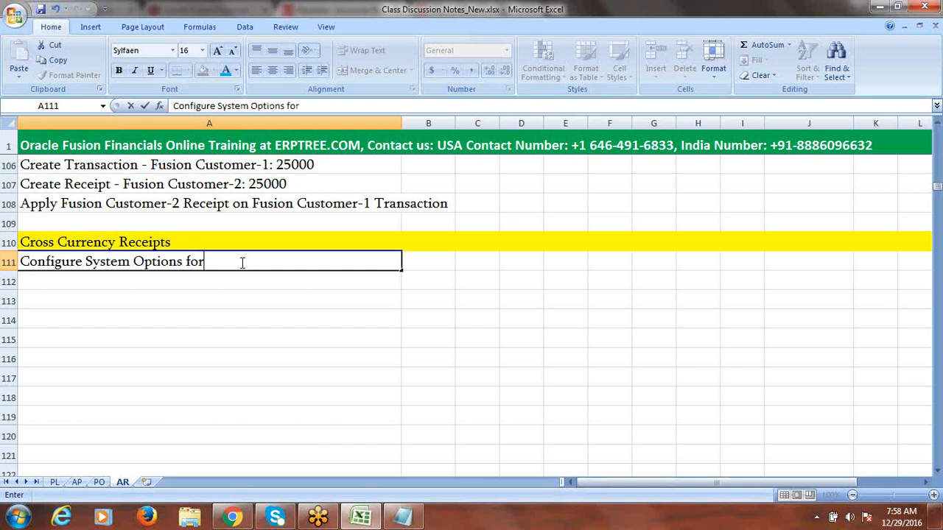
type(" Cross Currency Receipts")
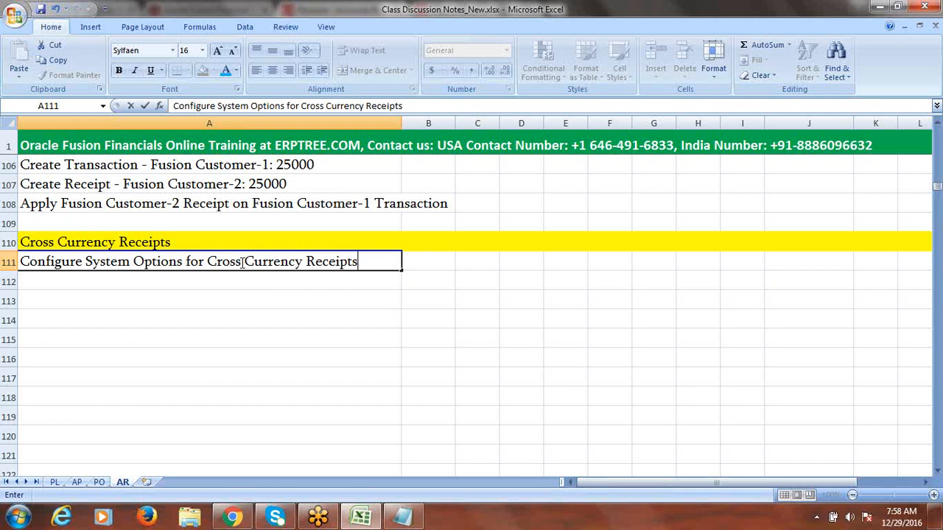
left_click(95, 284)
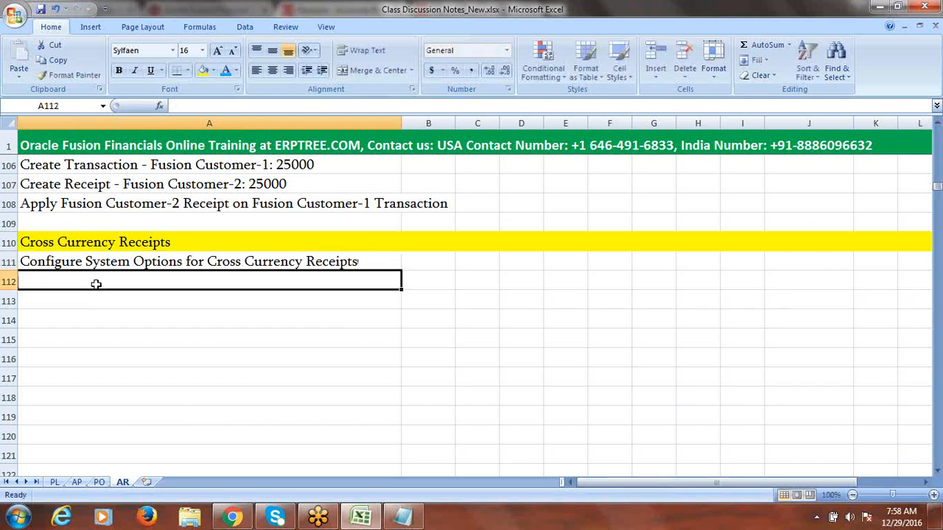
type("Bank Acc")
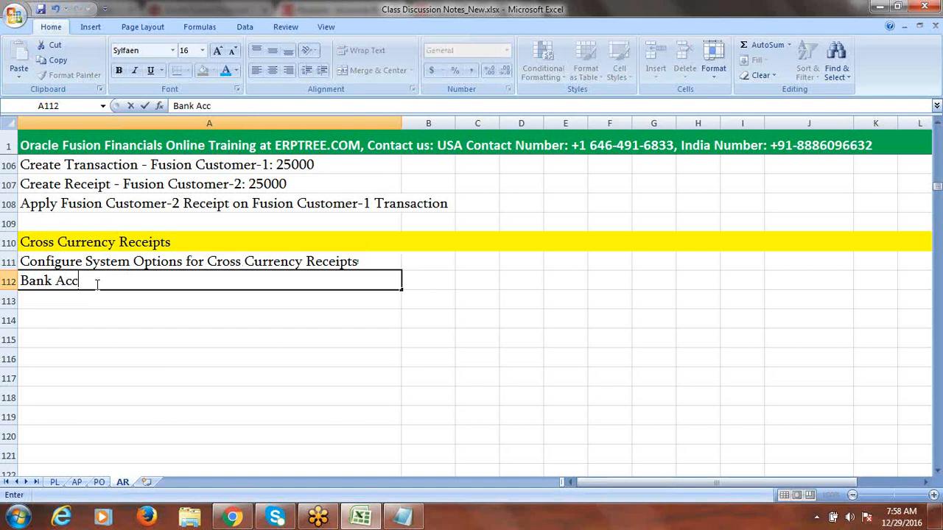
type("ount")
left_click(22, 283)
type("Enabl")
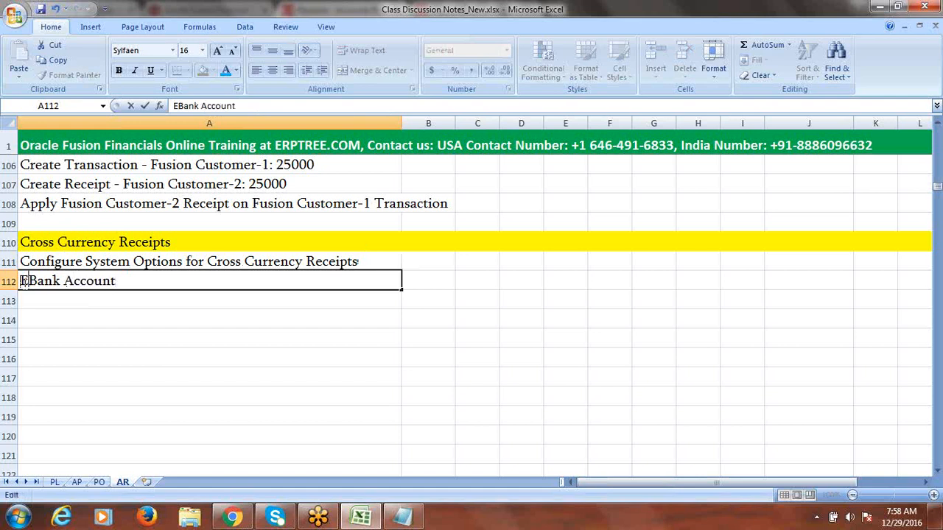
type("e Mu")
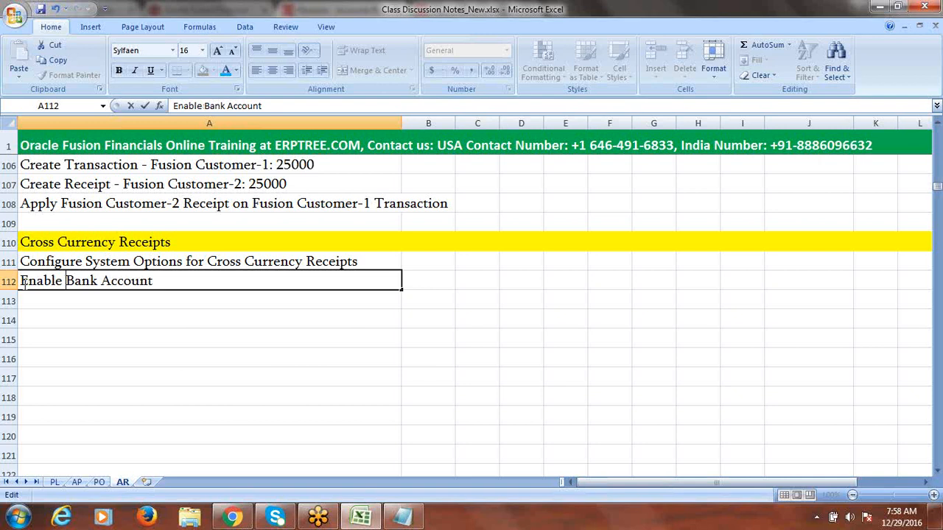
type("lti Cur")
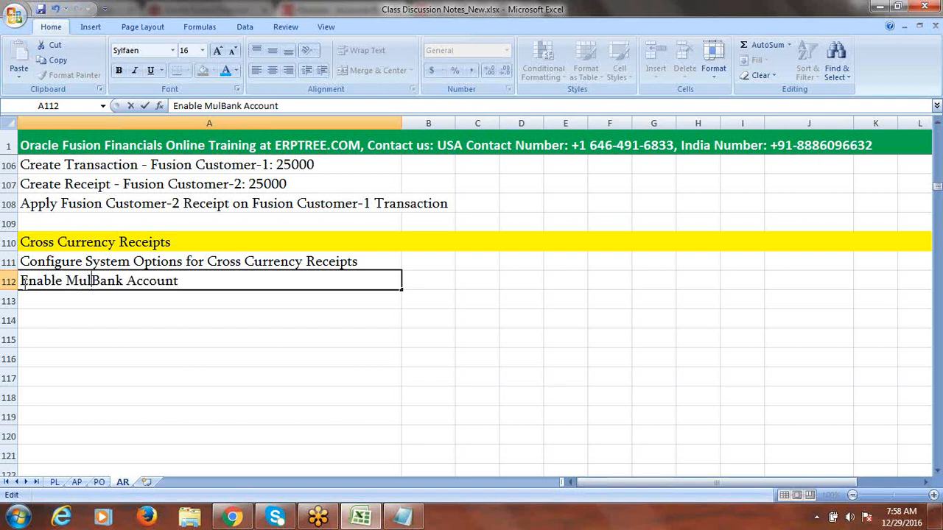
type("rency A")
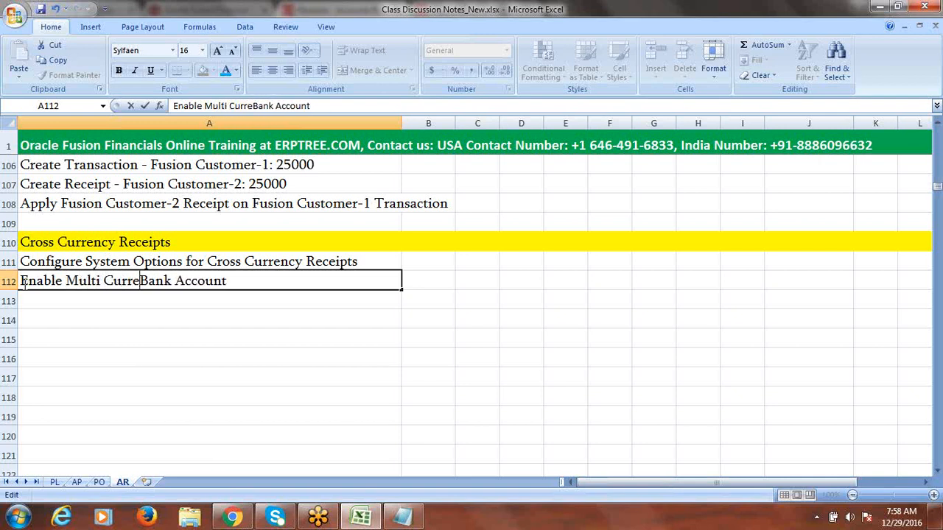
type("ccount c")
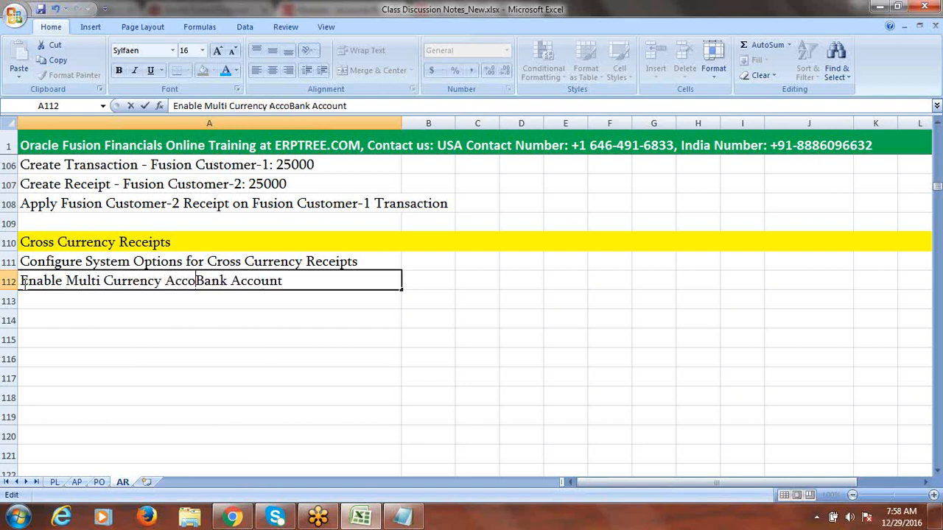
type("heck box at")
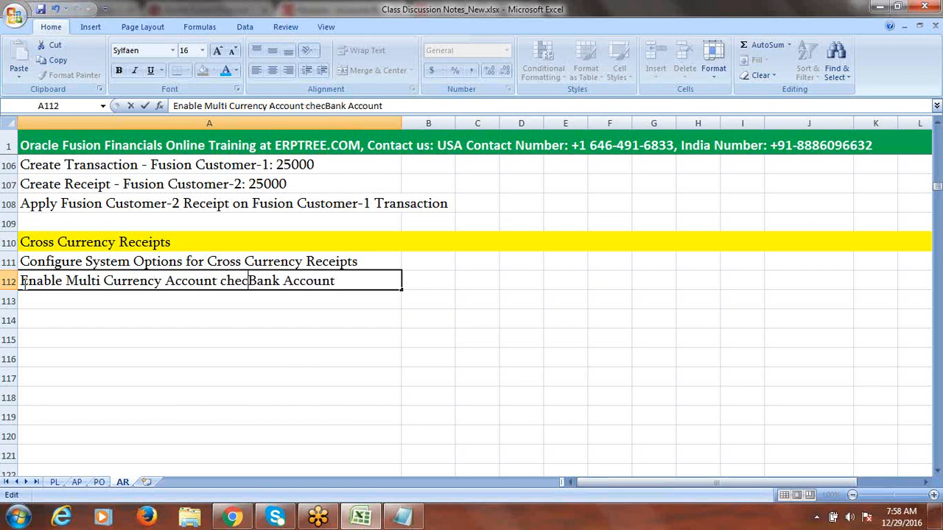
type(" Bank")
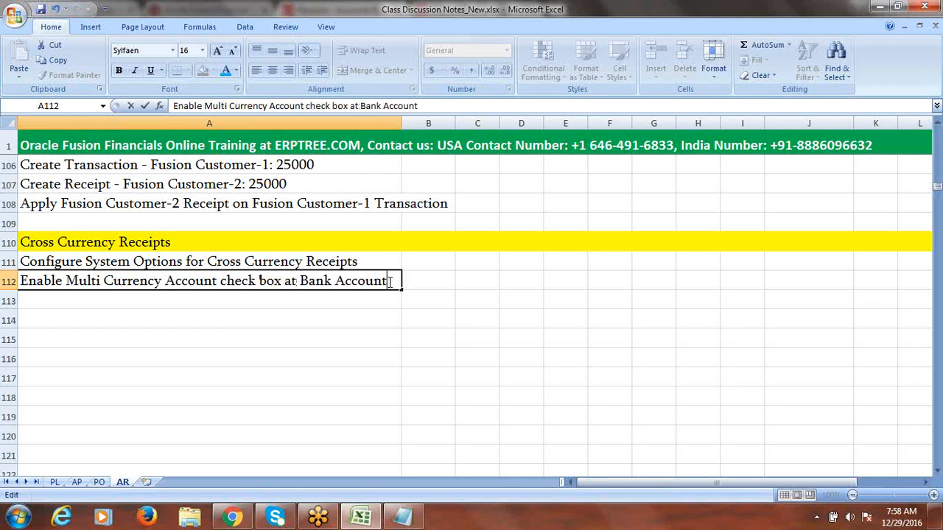
type(" Account Level")
key("Tab")
left_click(210, 295)
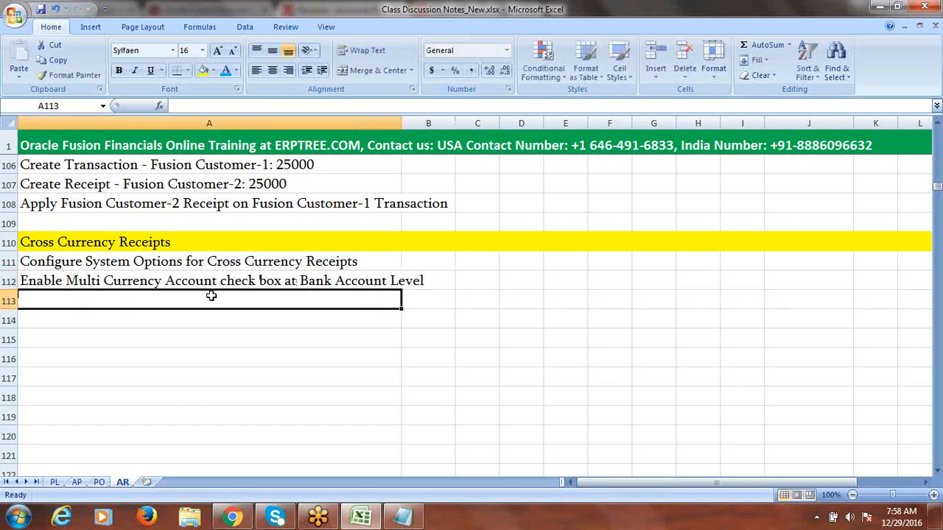
Step: Replace the autocompleted text in A113 with 'Define Daily Rates'
type("Configure System Options for Cross Currency Receipts")
key("shift+Home")
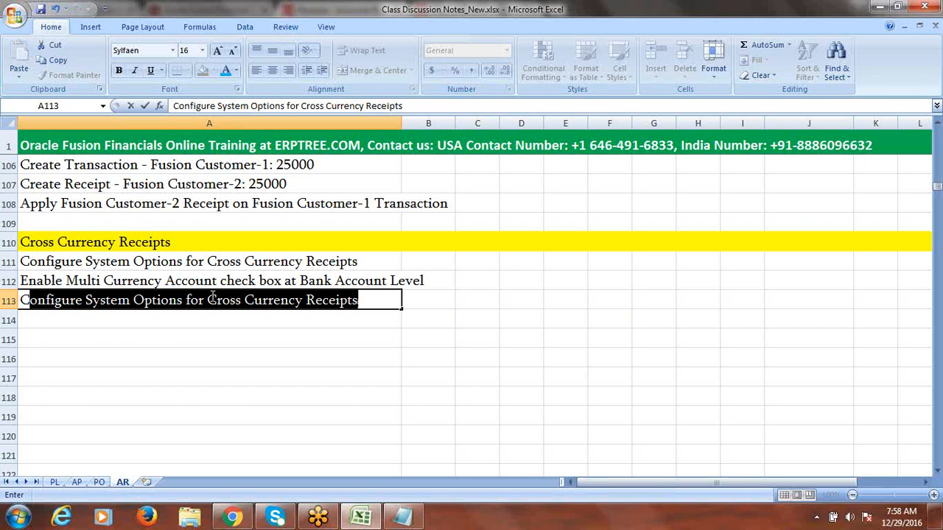
key("BackSpace")
key("BackSpace")
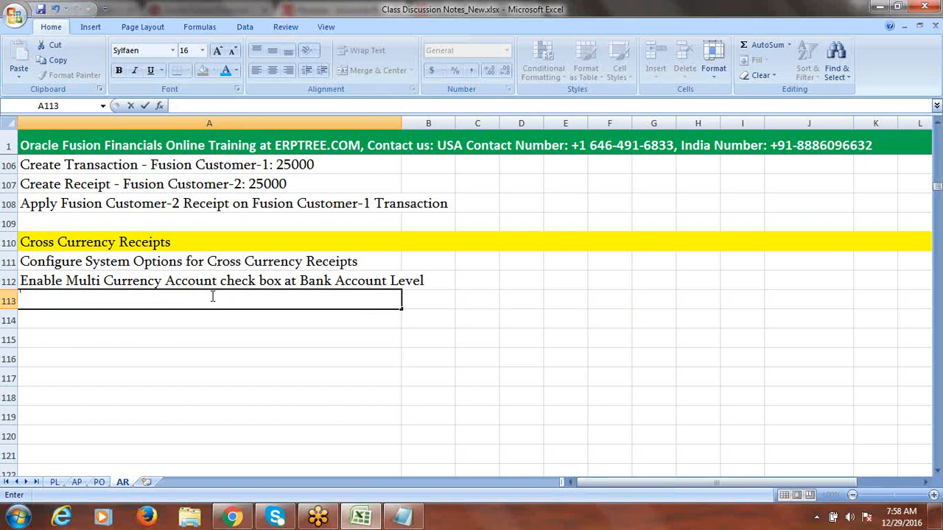
type("Define ")
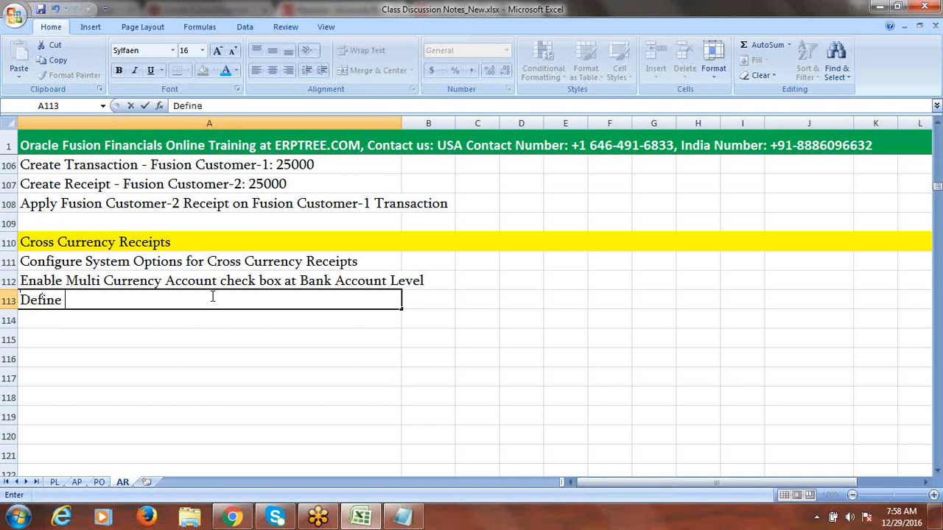
type("Daily R")
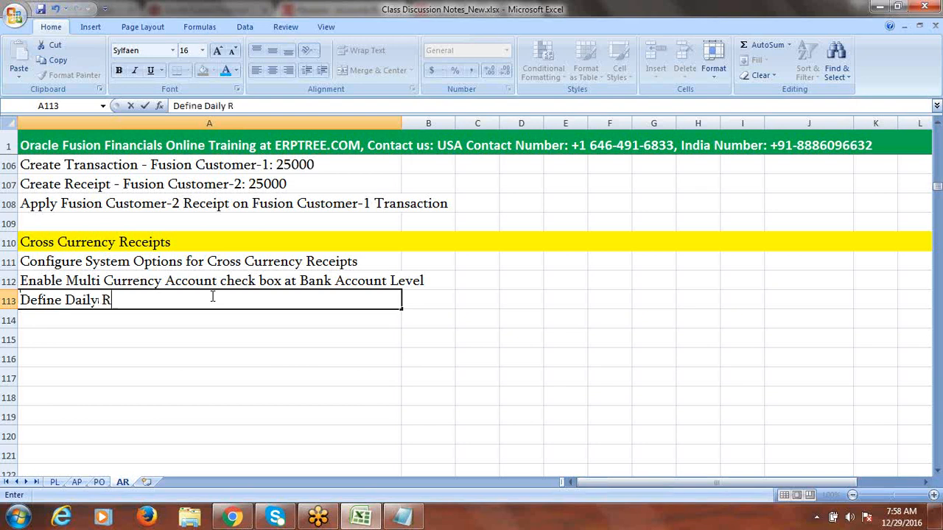
type("ates")
left_click(212, 296)
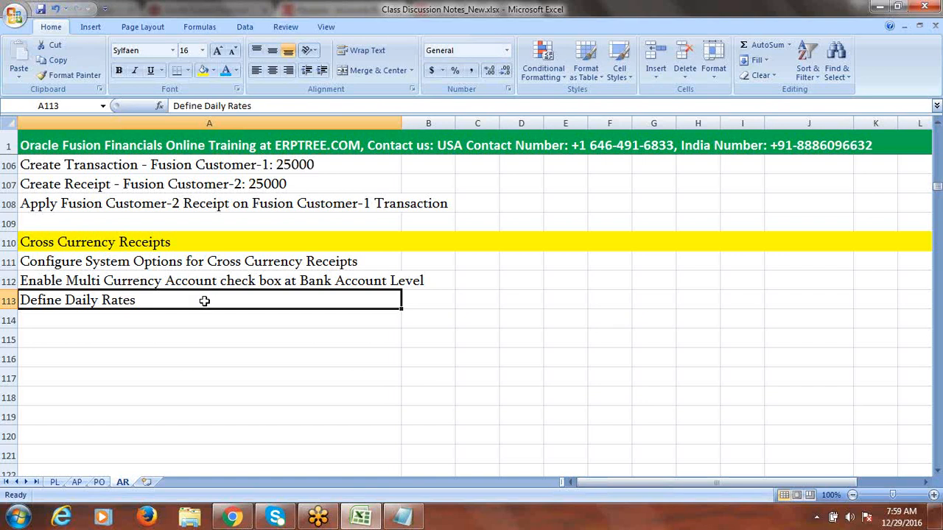
left_click_drag(148, 266, 148, 298)
left_click(79, 340)
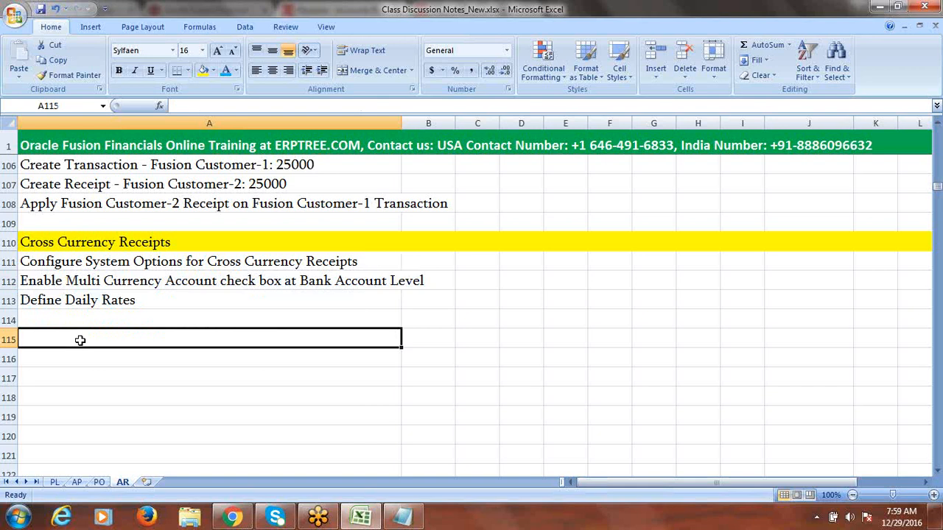
Step: Write 'Transaction USD 100' in A115 and start 'Receipt' in A116
type("Transacti")
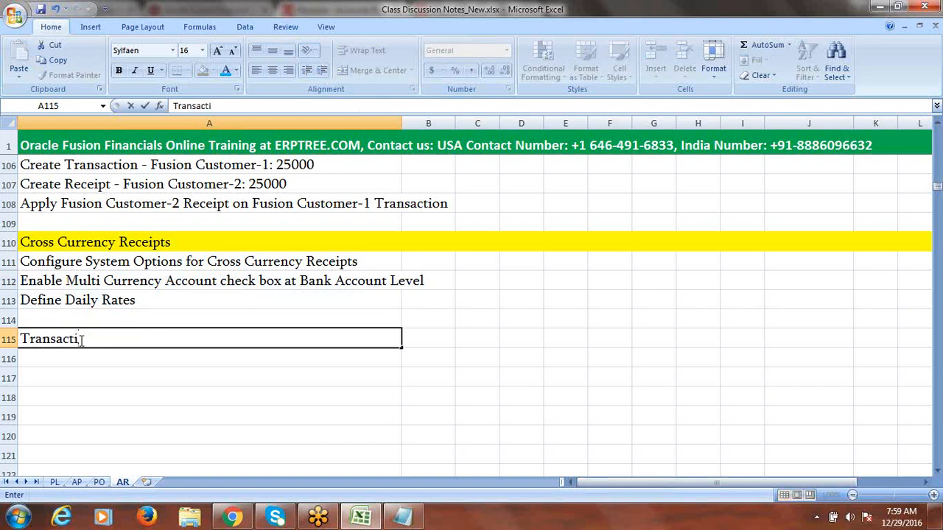
type("on")
type("100")
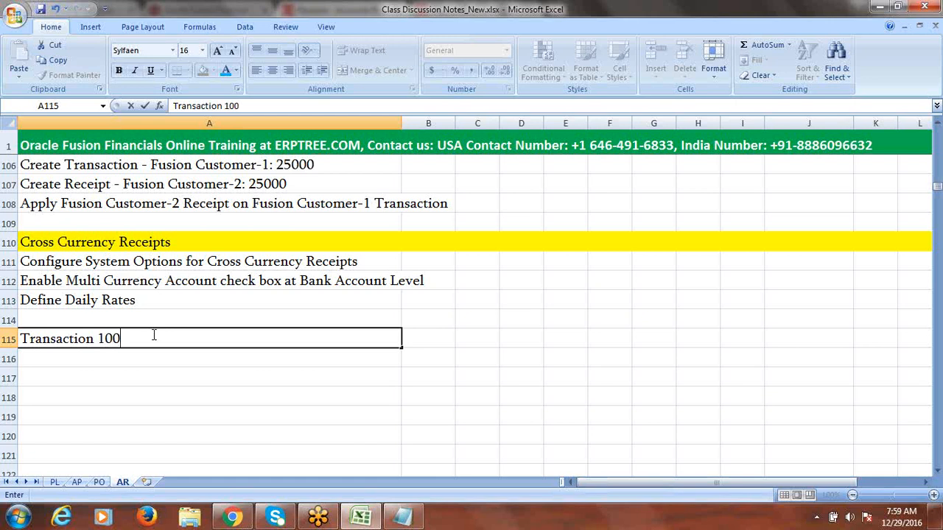
left_click(109, 357)
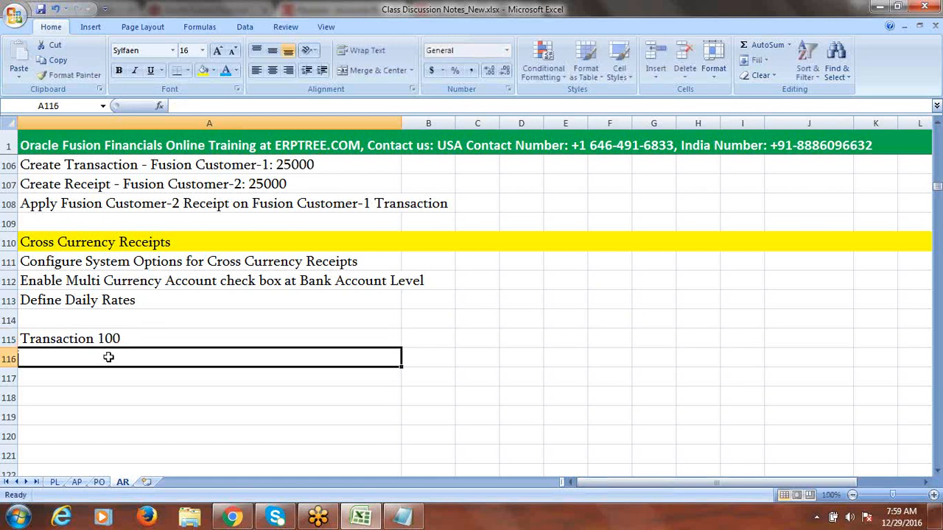
type("Receipt")
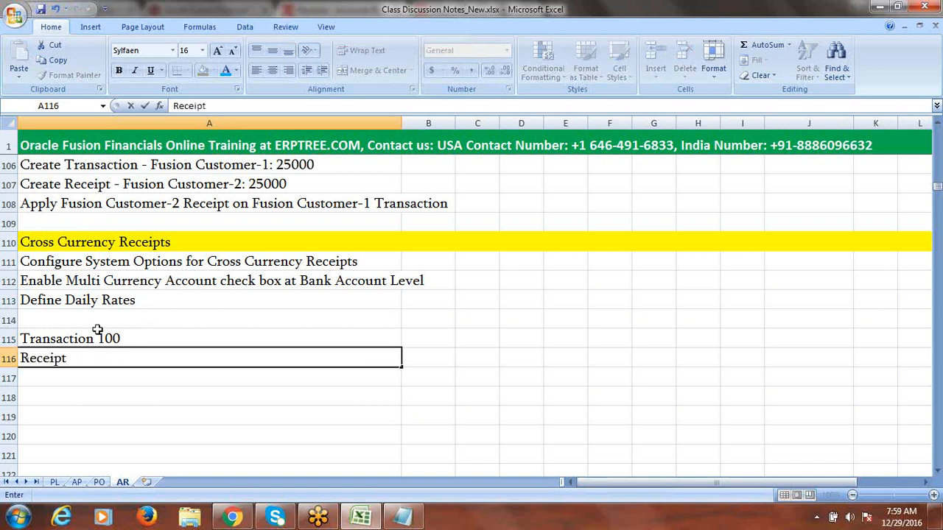
double_click(100, 338)
type("USD")
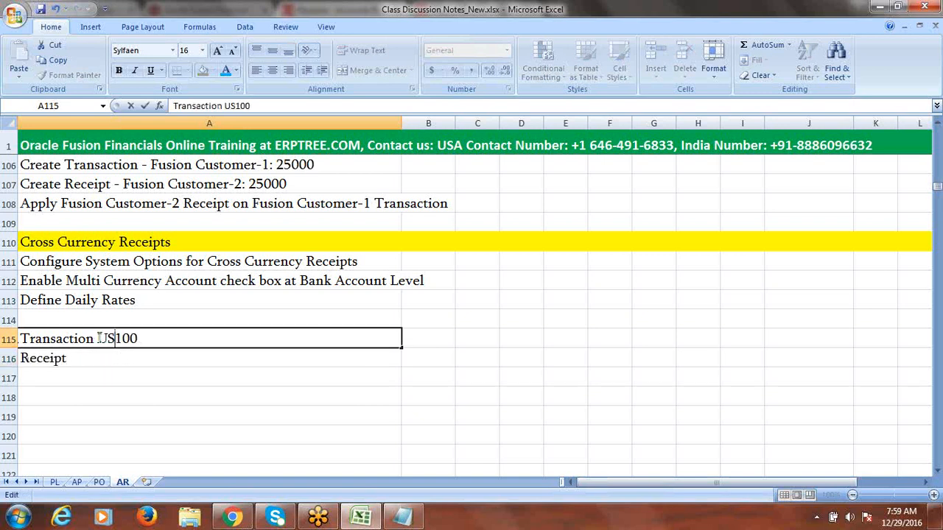
left_click(94, 365)
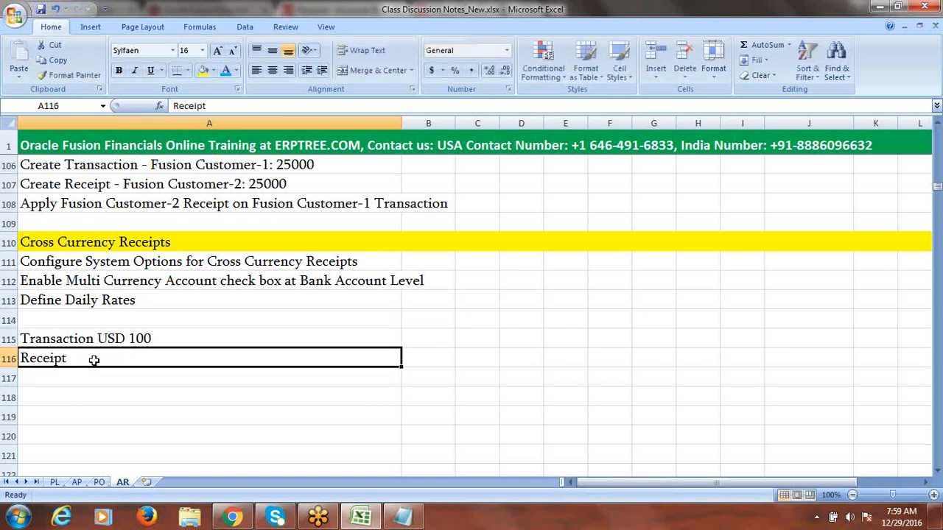
Step: Complete A116 so it reads 'Receipt INR 6000'
double_click(94, 361)
type("inr")
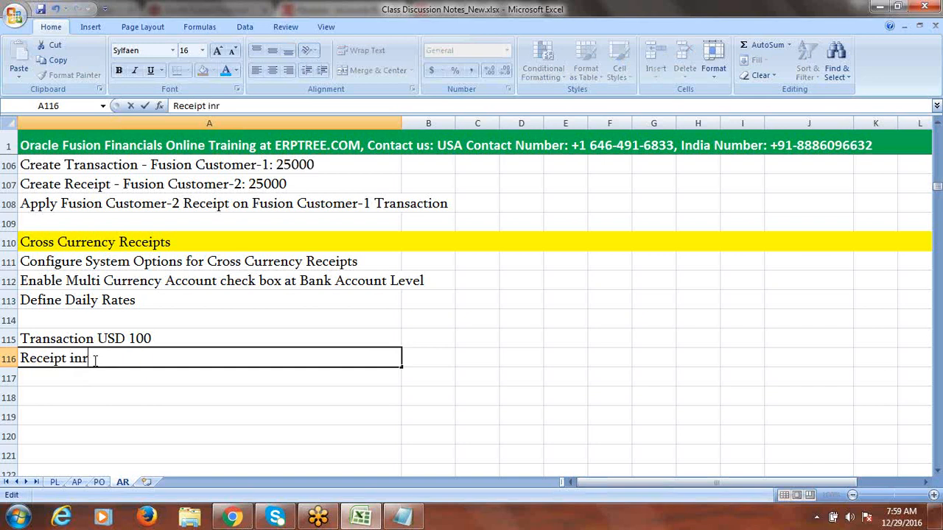
key("BackSpace")
key("BackSpace")
key("BackSpace")
type("INR 6000")
left_click(120, 381)
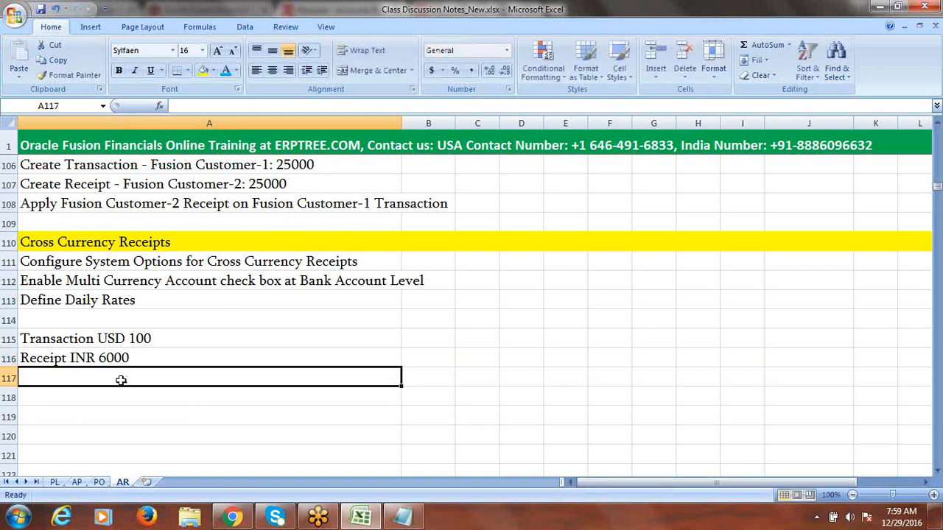
left_click(168, 301)
double_click(170, 302)
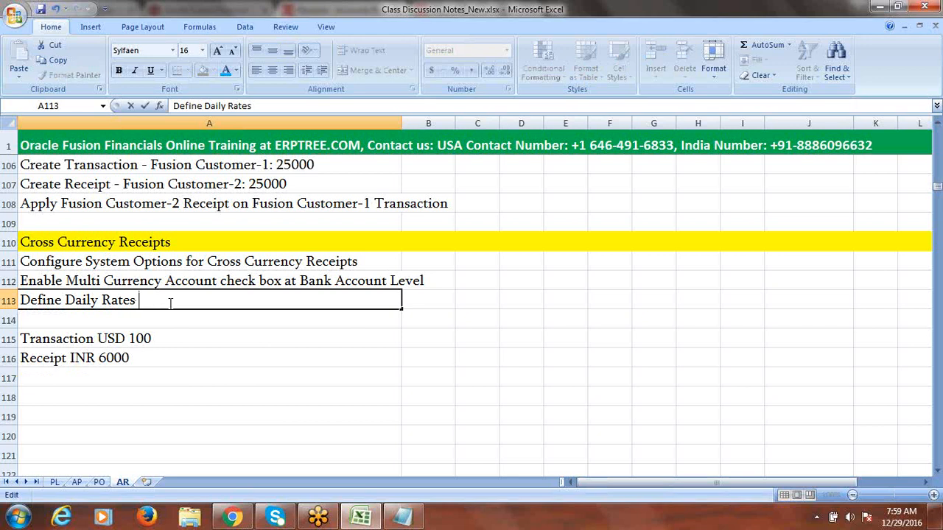
Step: Append '1USD=60 INR' to the Define Daily Rates note in A113
type("1USD=60 INR")
left_click(176, 341)
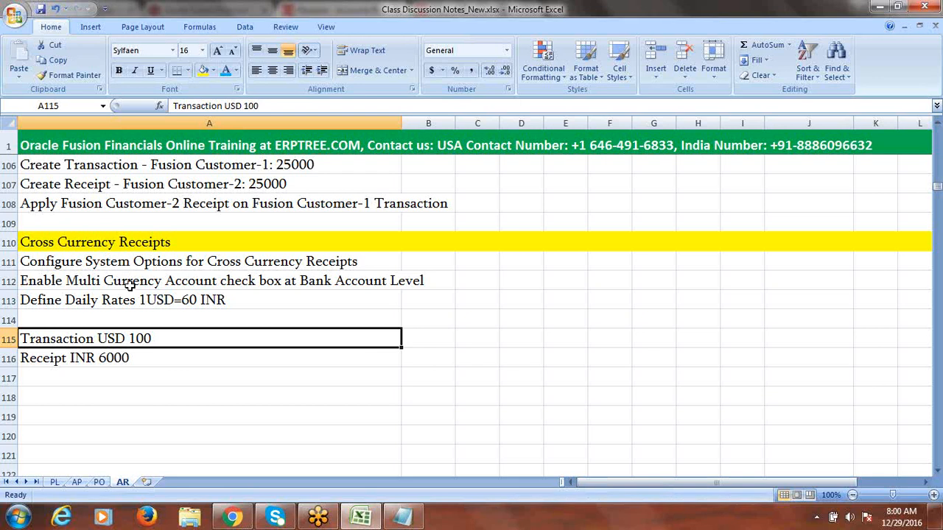
left_click(232, 518)
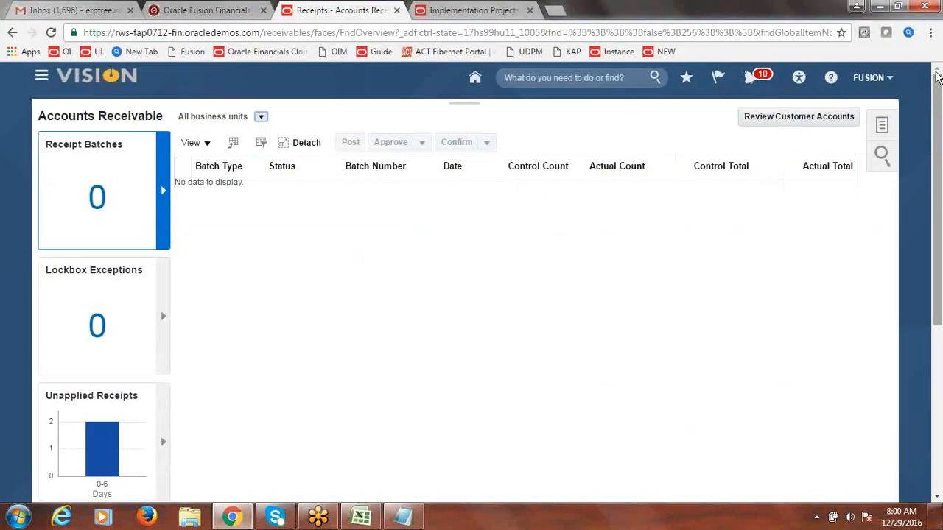
Step: Open the Fusion Implementation Project from Setup and Maintenance's implementation projects
left_click(875, 78)
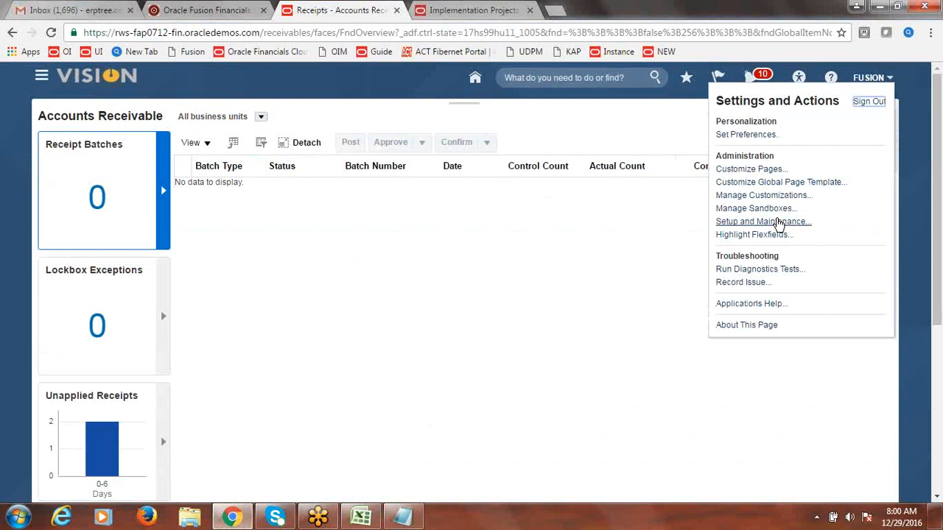
left_click(764, 222)
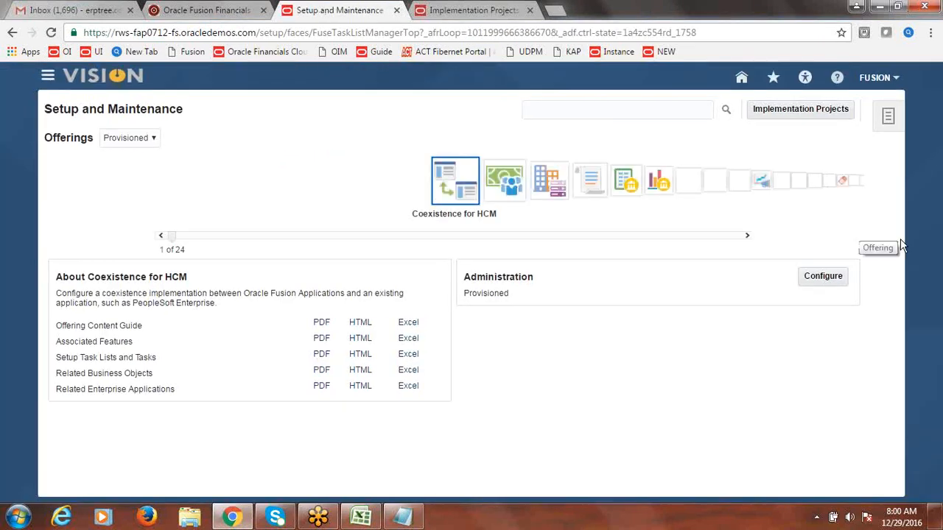
double_click(807, 108)
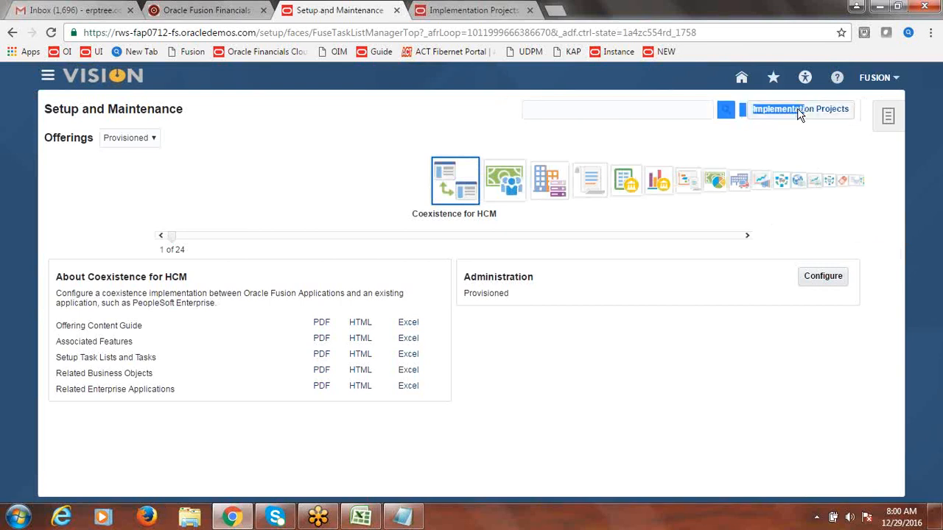
left_click(797, 110)
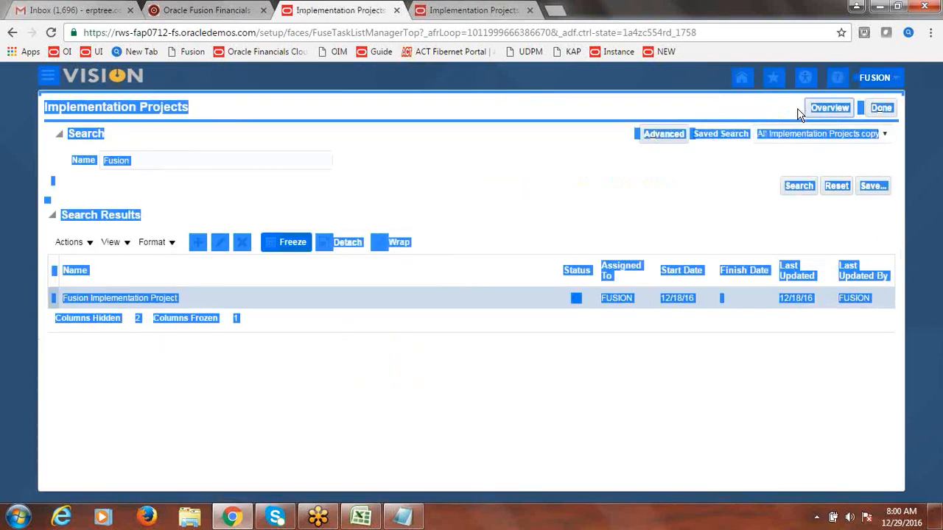
left_click(733, 175)
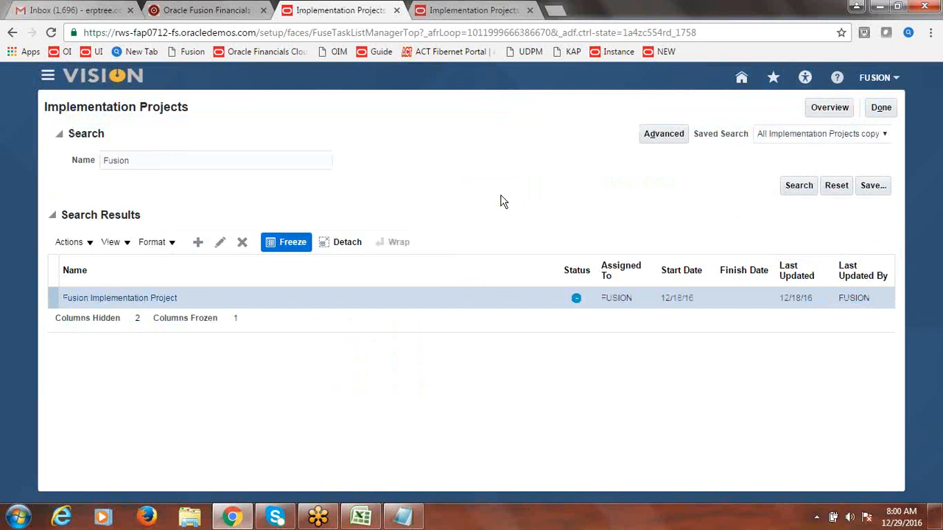
left_click(127, 298)
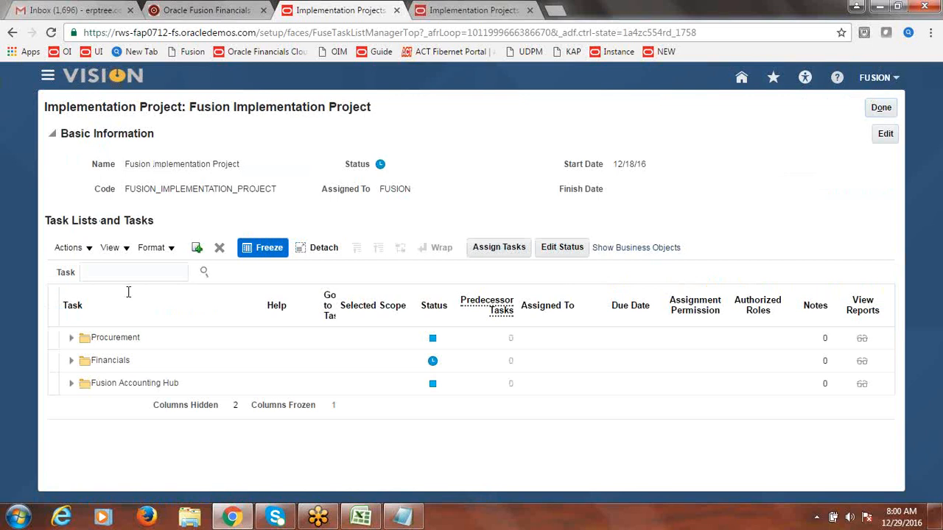
Step: Search the project's tasks for 'System Options' and launch Manage Receivables System Options
left_click(118, 274)
type("S")
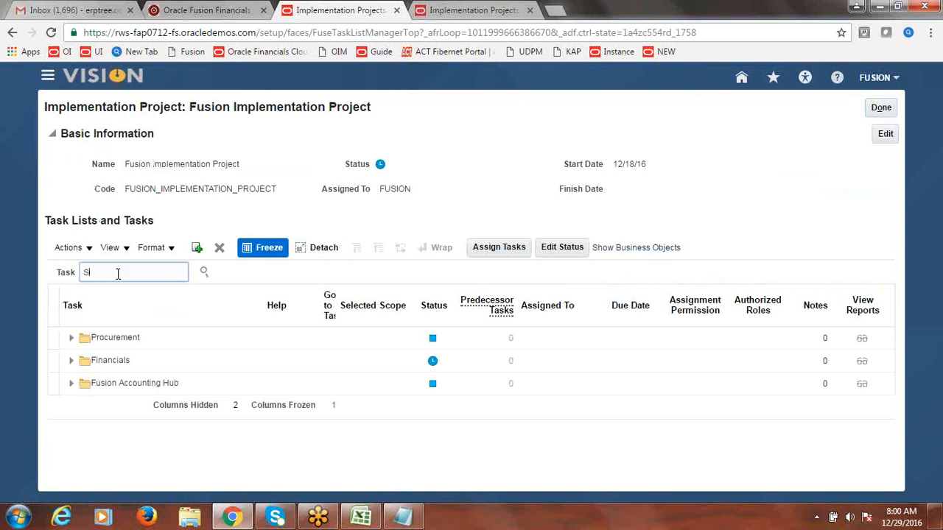
type("ystem Options")
left_click(206, 273)
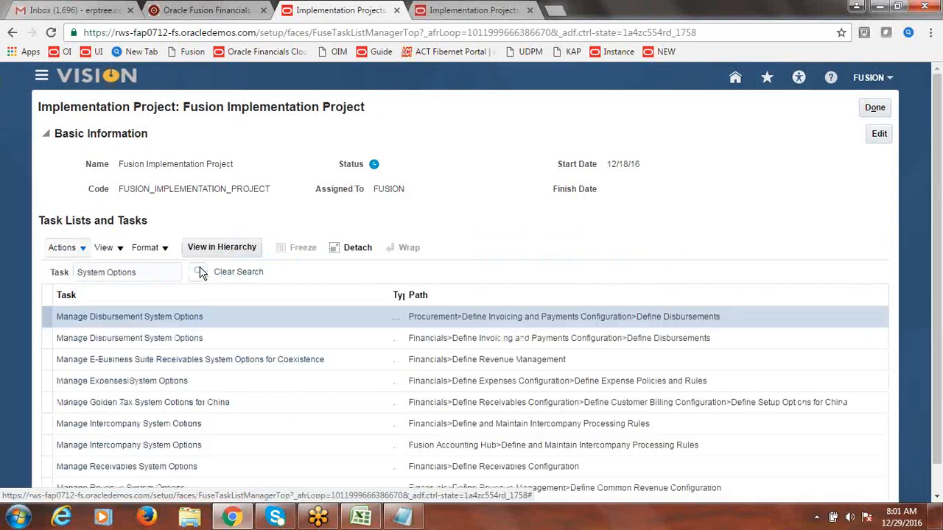
scroll(941, 184, "down", 1)
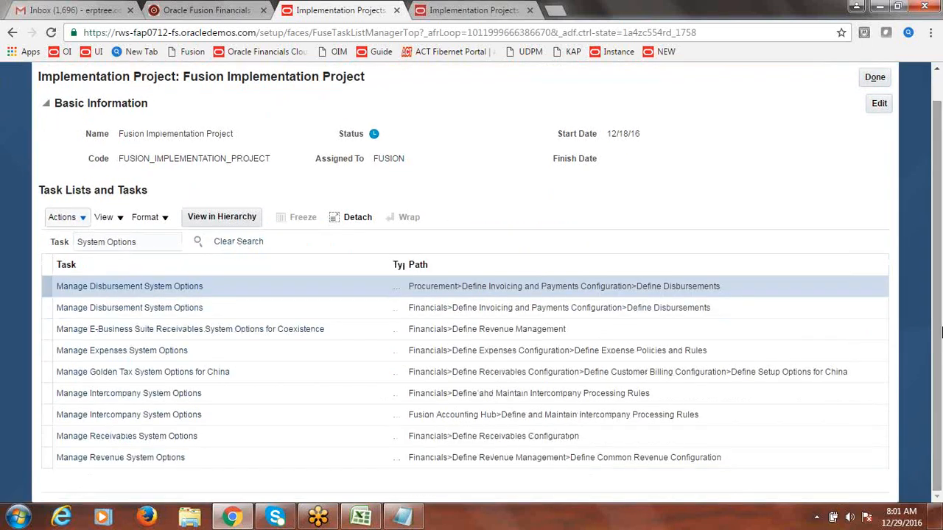
left_click(162, 442)
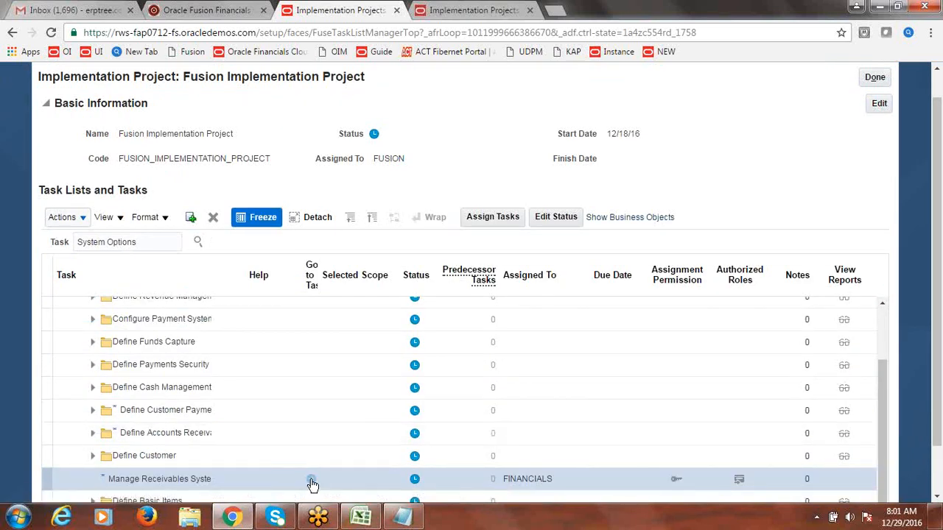
left_click(311, 480)
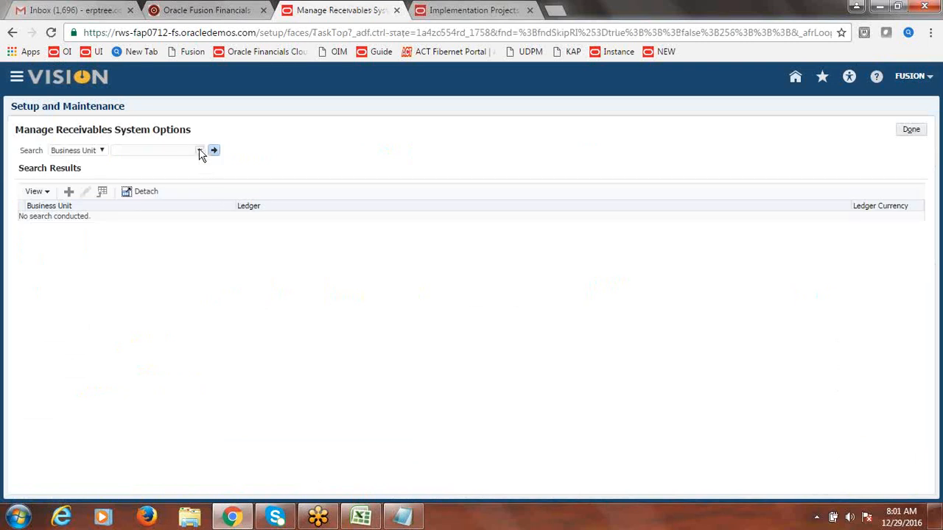
Step: Search system options for Fusion US Business Unit and open them for editing
left_click(199, 150)
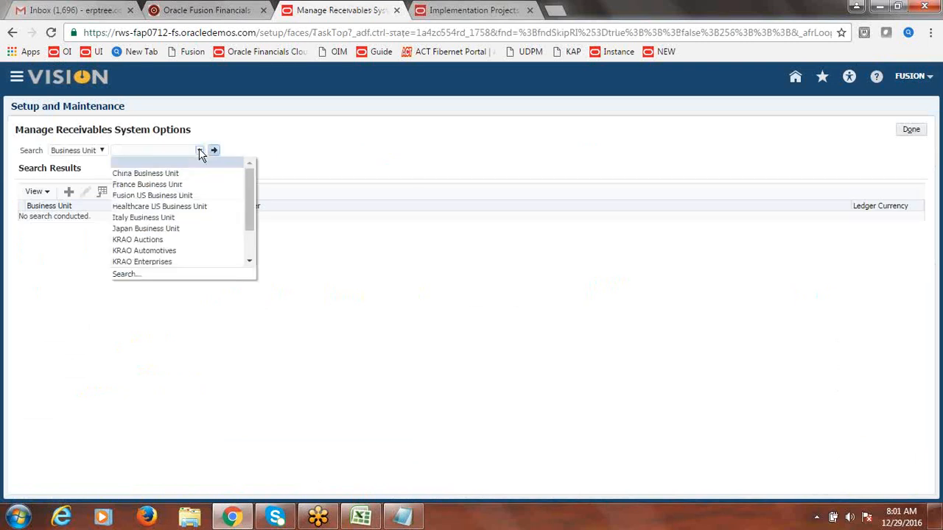
left_click(188, 196)
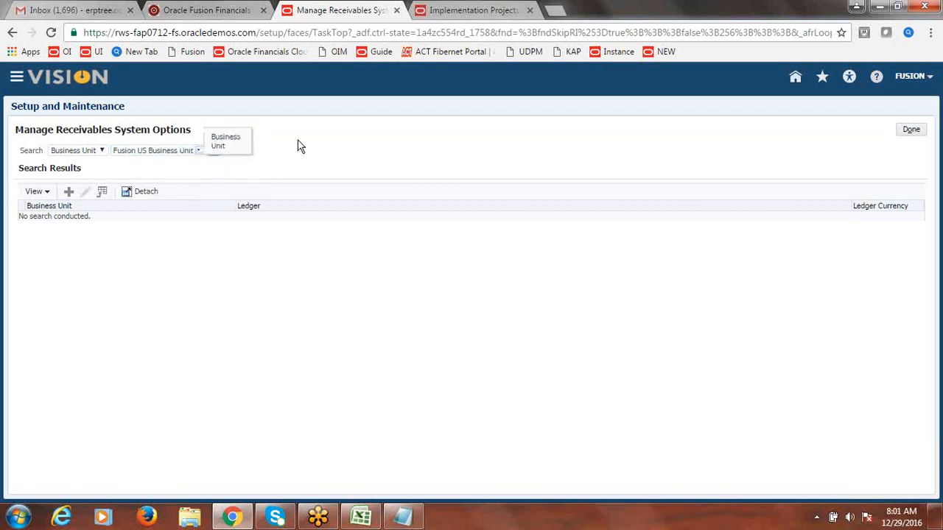
left_click(214, 151)
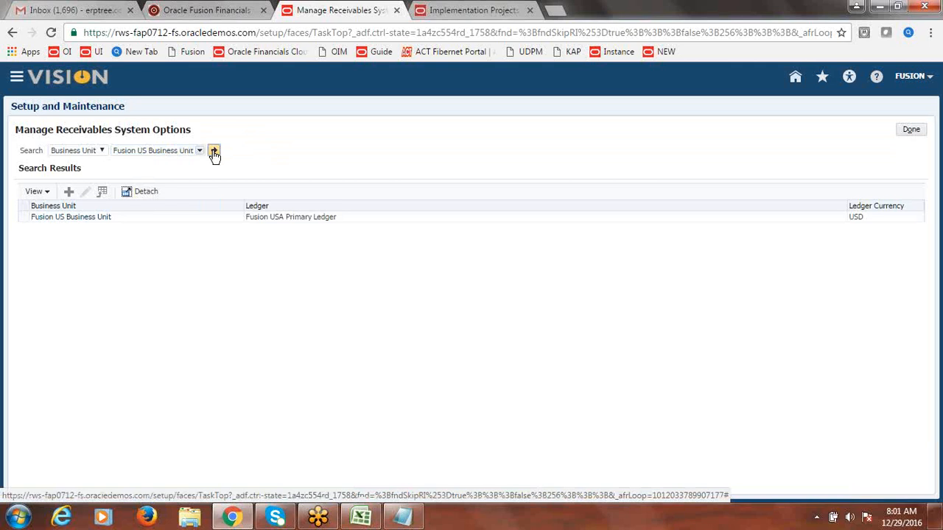
left_click(135, 218)
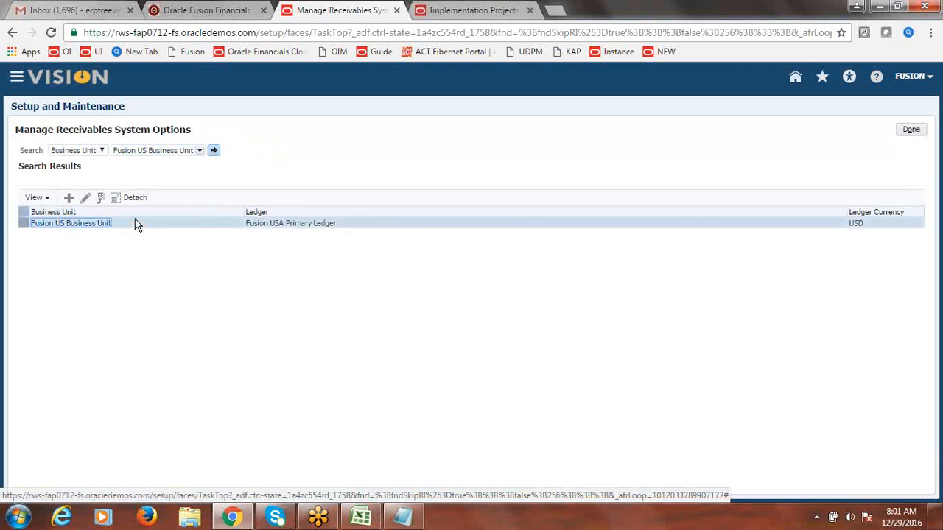
left_click(86, 198)
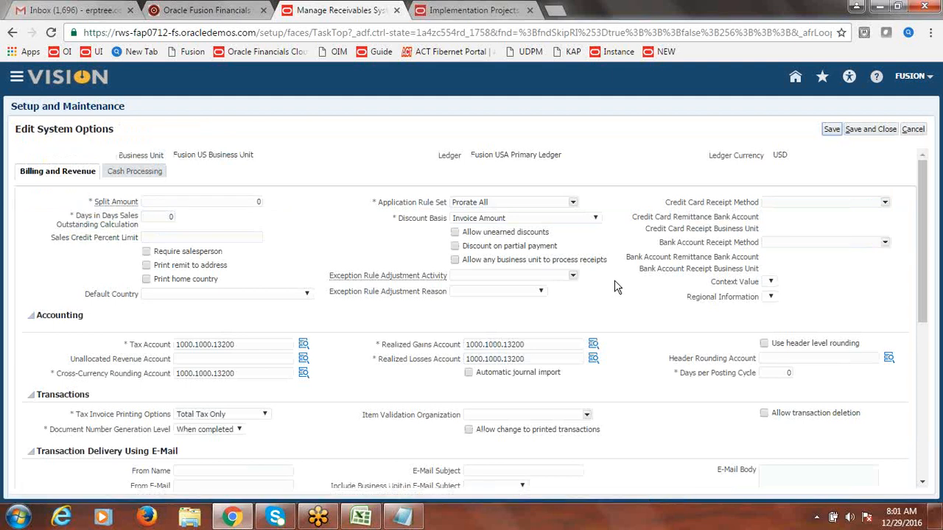
Step: Review the revenue, Realized Gains and Realized Losses accounts, then save and close
left_click_drag(923, 232, 877, 280)
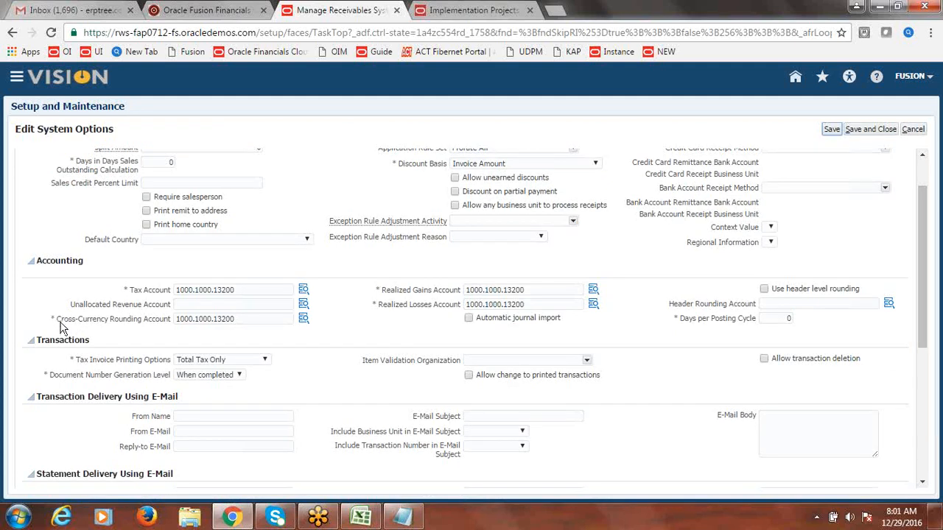
left_click_drag(57, 319, 177, 335)
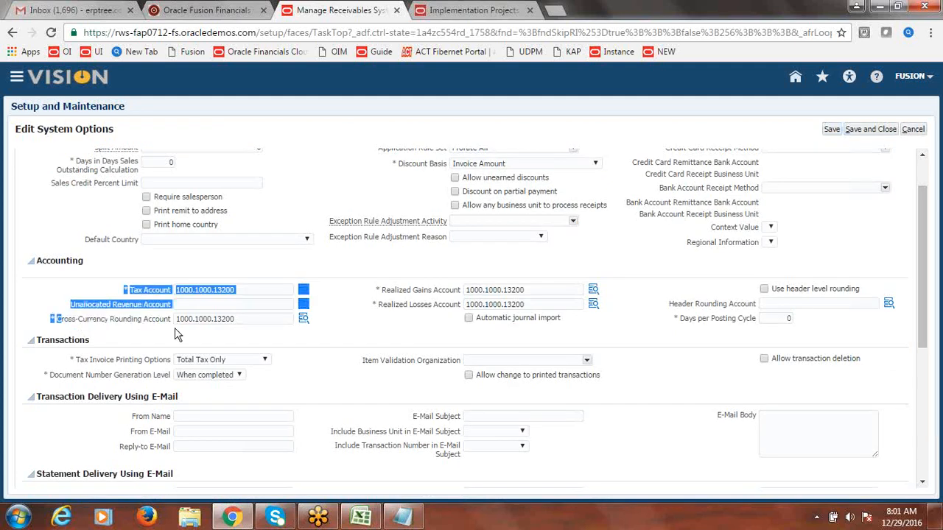
left_click(177, 335)
left_click_drag(381, 291, 461, 294)
left_click_drag(378, 310, 457, 307)
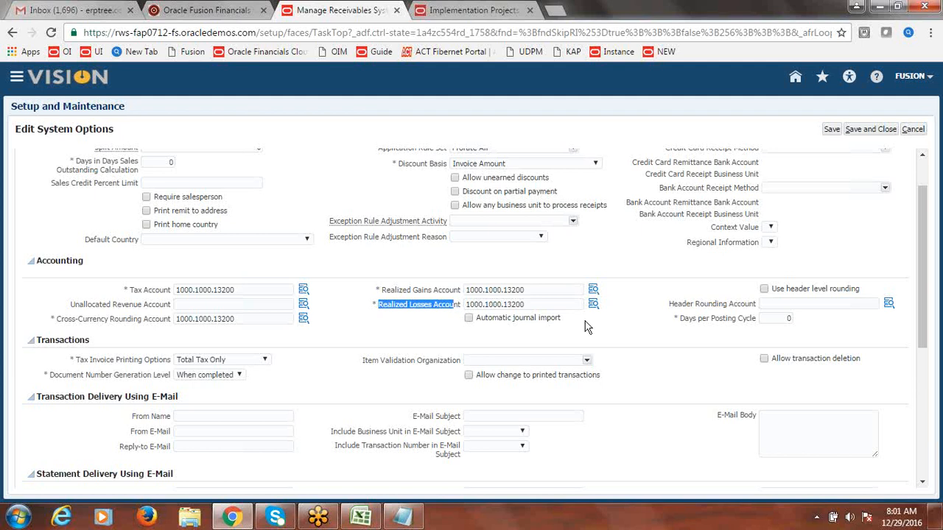
left_click(672, 343)
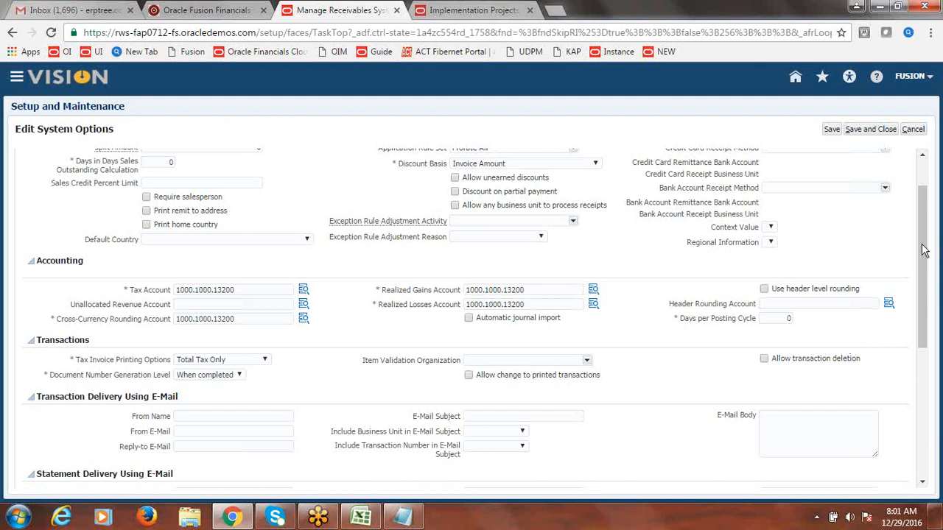
left_click_drag(923, 252, 925, 225)
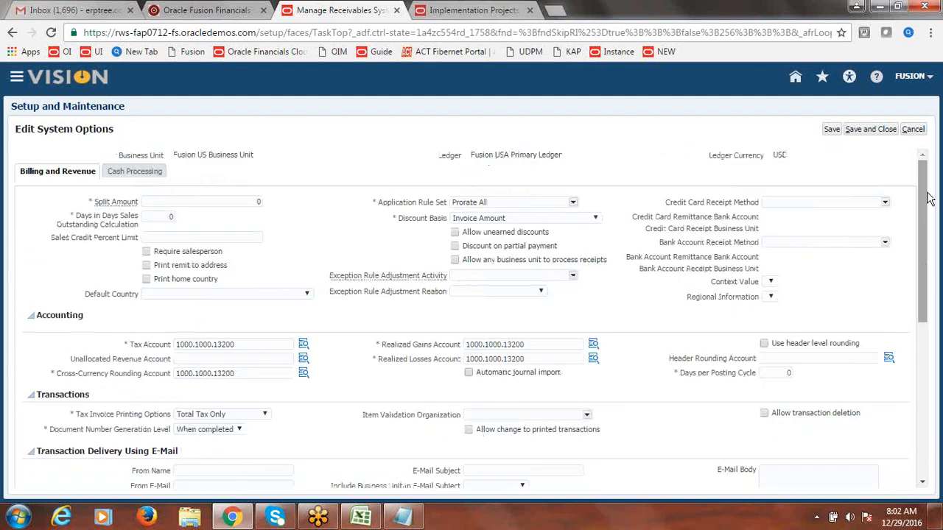
left_click(881, 131)
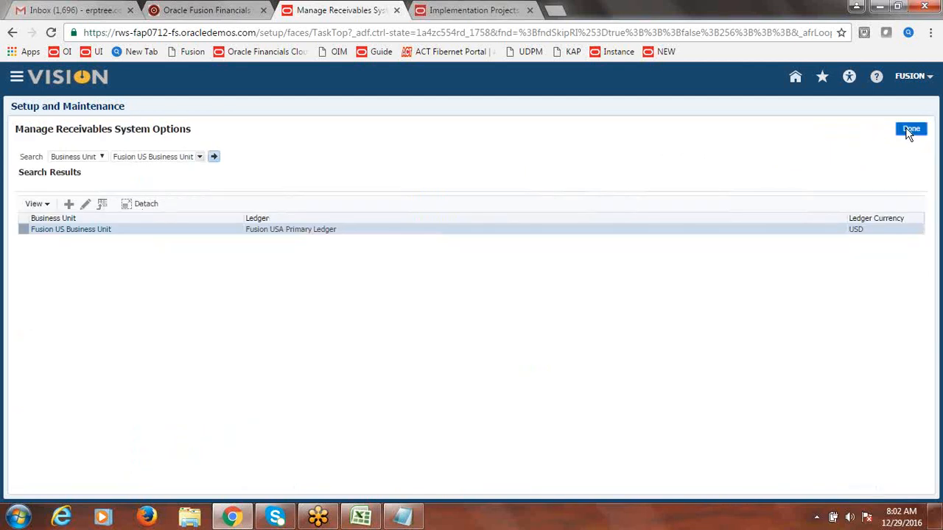
Step: Exit system options, search the project tasks for 'Bank Account' and launch Manage Bank Accounts
left_click(910, 131)
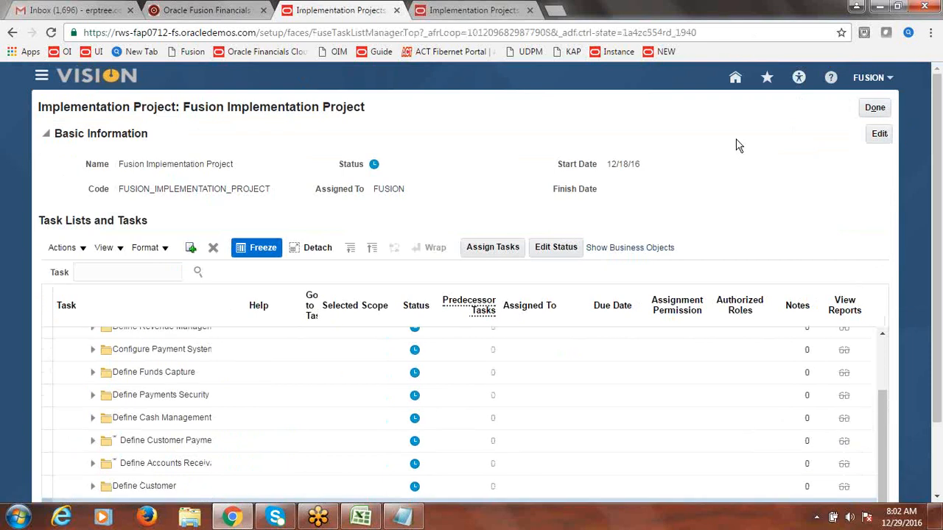
left_click(125, 275)
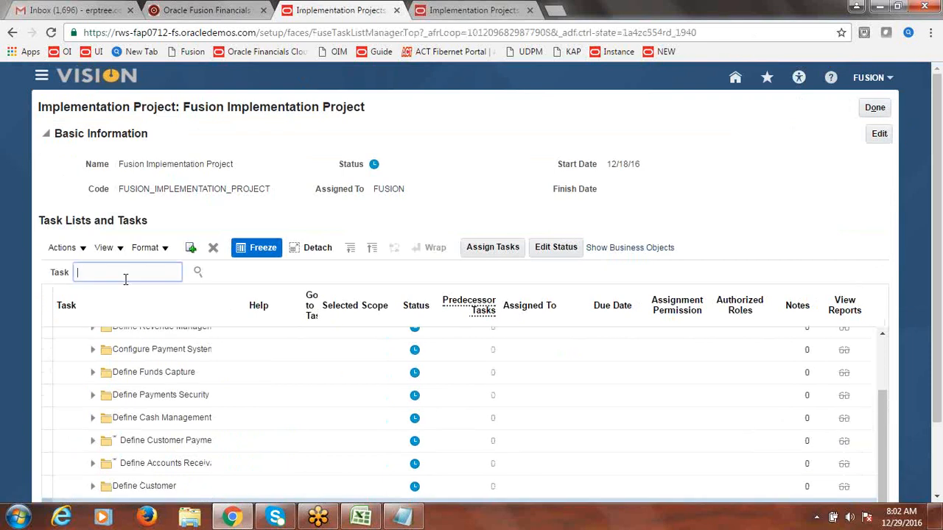
type("Bank Account")
left_click(198, 273)
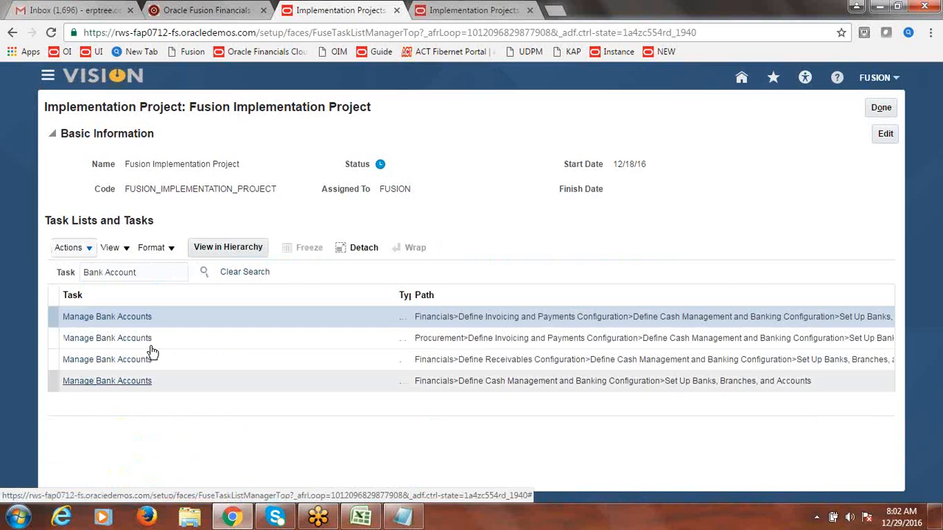
left_click(114, 361)
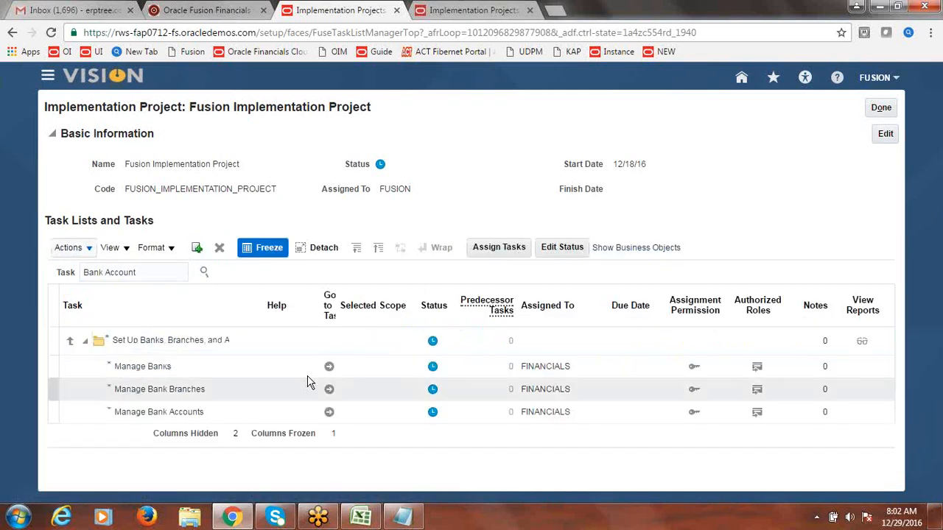
left_click(329, 417)
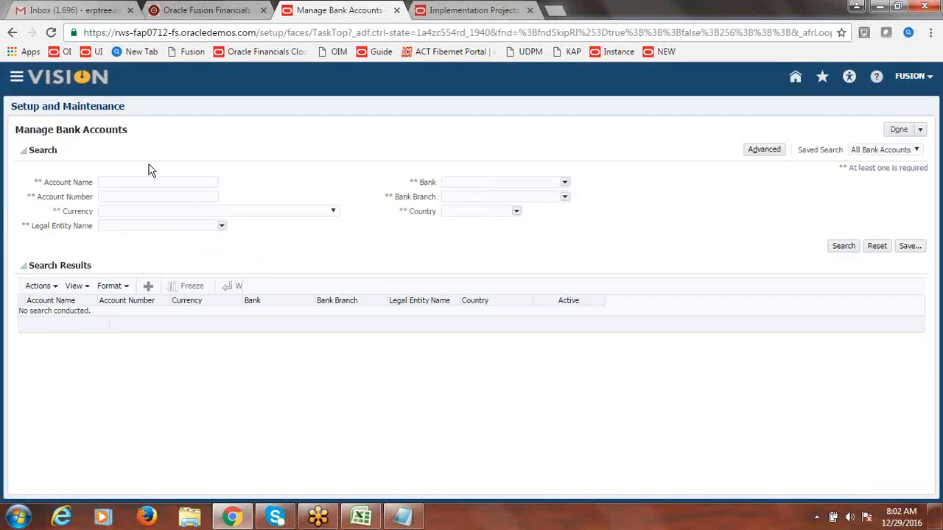
Step: Search for account name 'Fusion Cor' and open the Fusion Corporate Account for editing
left_click(150, 184)
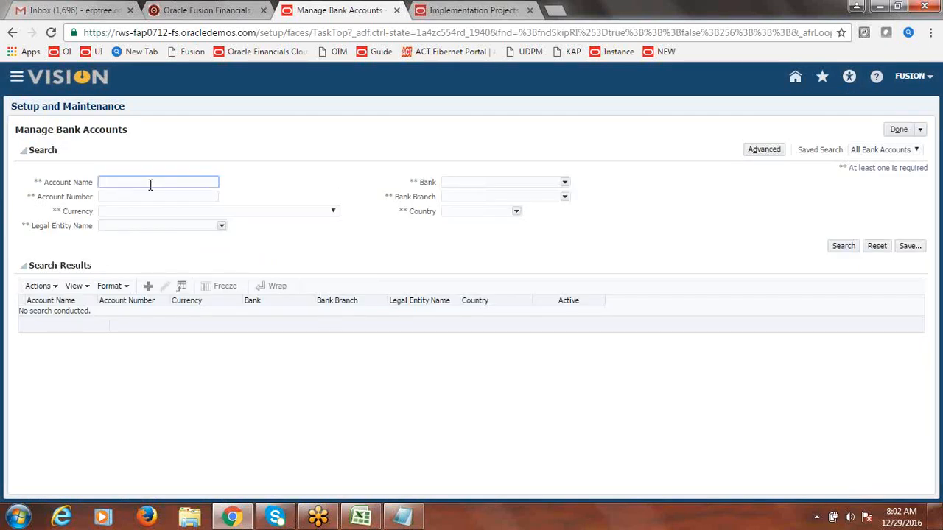
type("Fusion Cor")
left_click(832, 245)
left_click(843, 248)
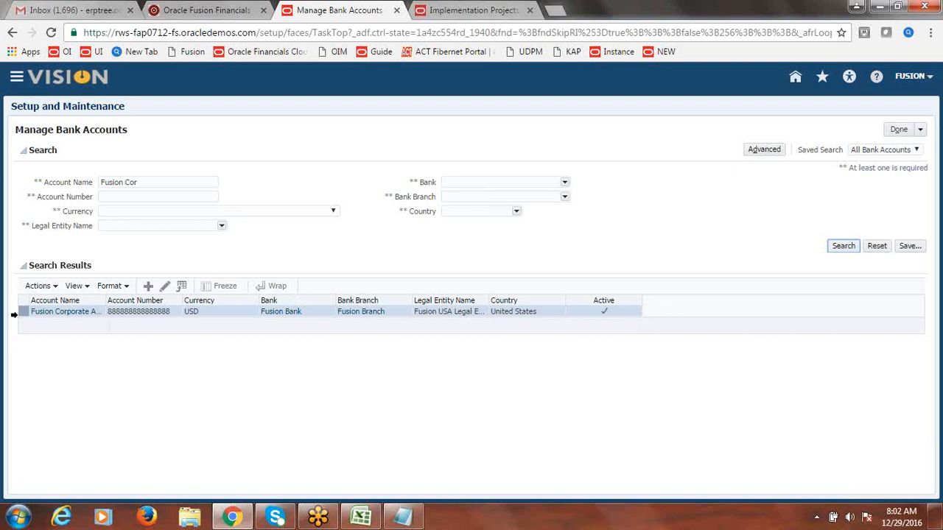
left_click(22, 312)
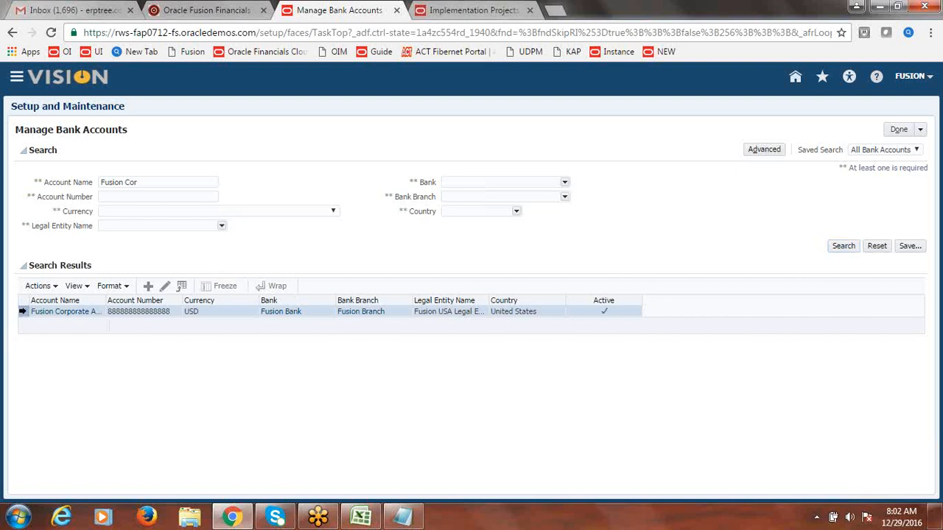
left_click(164, 284)
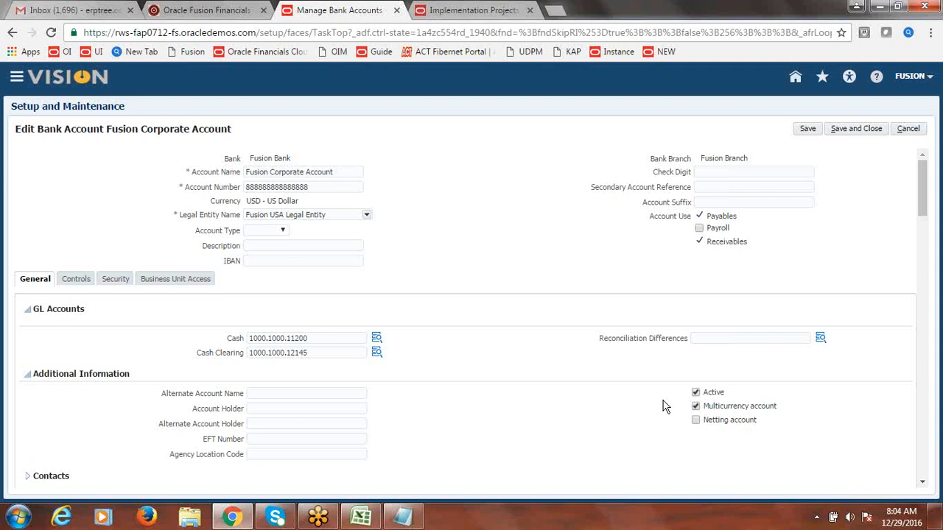
Step: Save the Fusion Corporate Account with Multicurrency enabled, then return to the implementation project tasks
triple_click(868, 368)
left_click(868, 368)
left_click(853, 128)
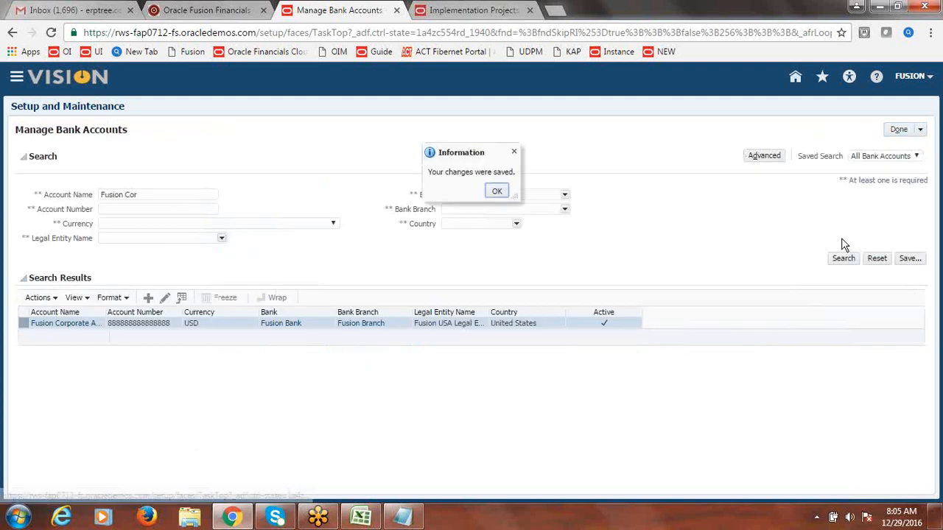
left_click(496, 190)
left_click(898, 130)
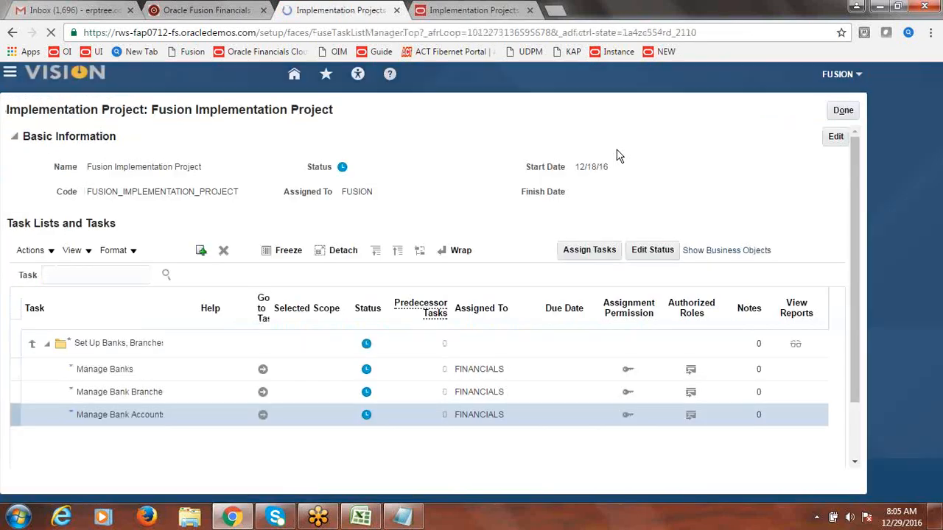
Step: Search the tasks for 'Daily Rates' and open the Manage Daily Rates task
left_click(116, 270)
type("Da")
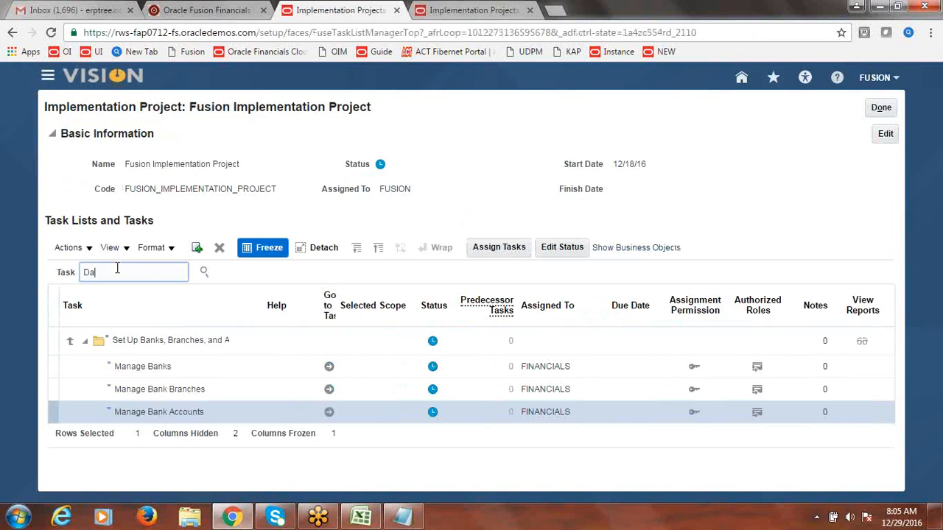
type("ily Rates")
left_click(205, 274)
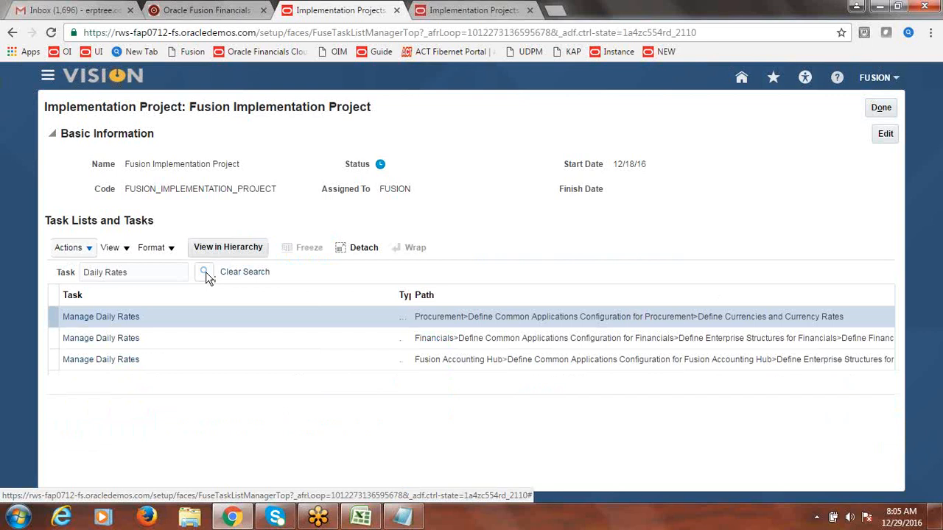
left_click(122, 343)
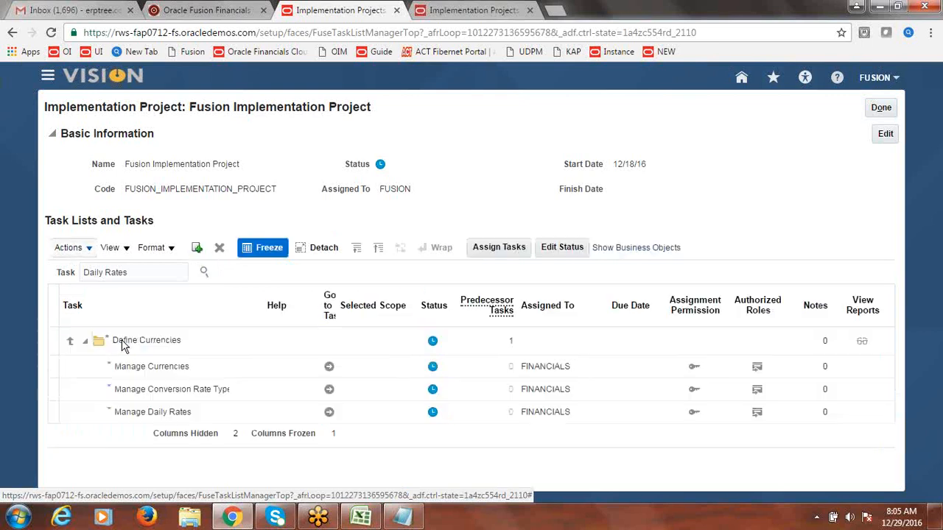
left_click(330, 417)
left_click(330, 414)
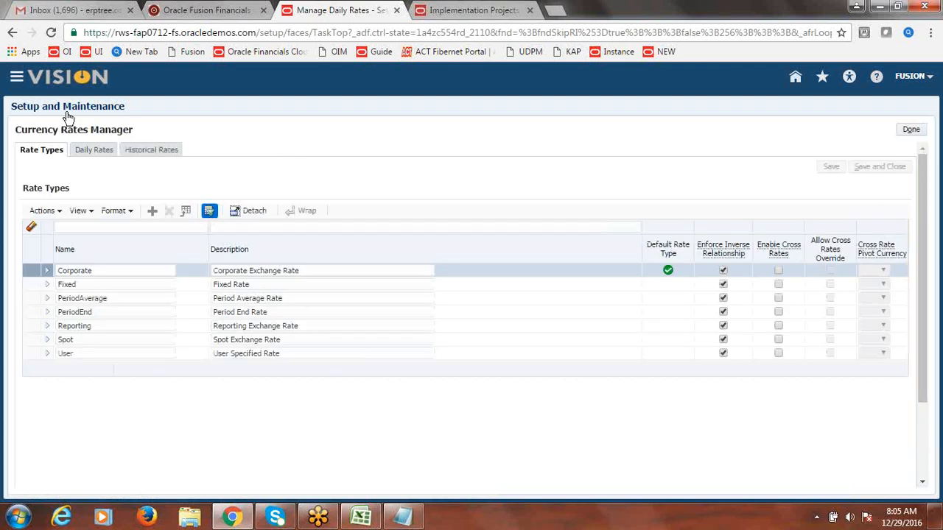
Step: Switch the Currency Rates Manager to its Daily Rates tab
left_click(17, 78)
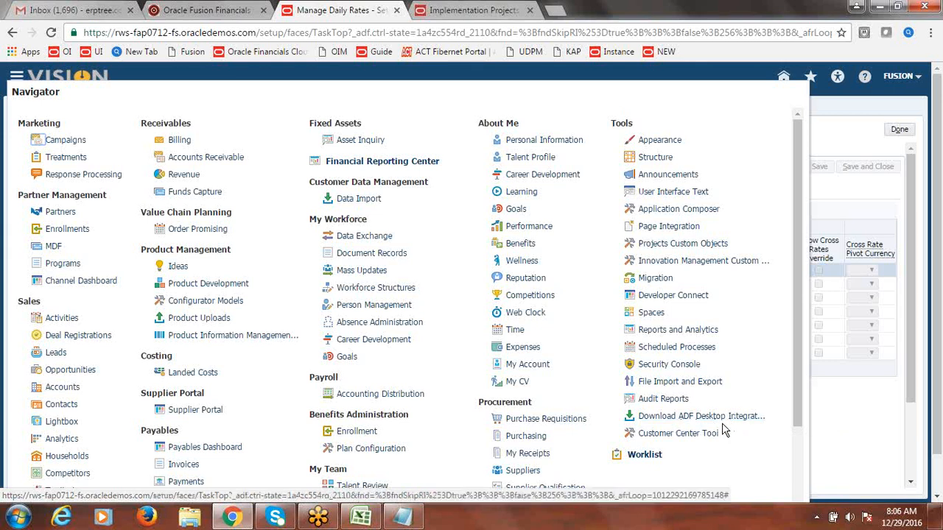
left_click(846, 135)
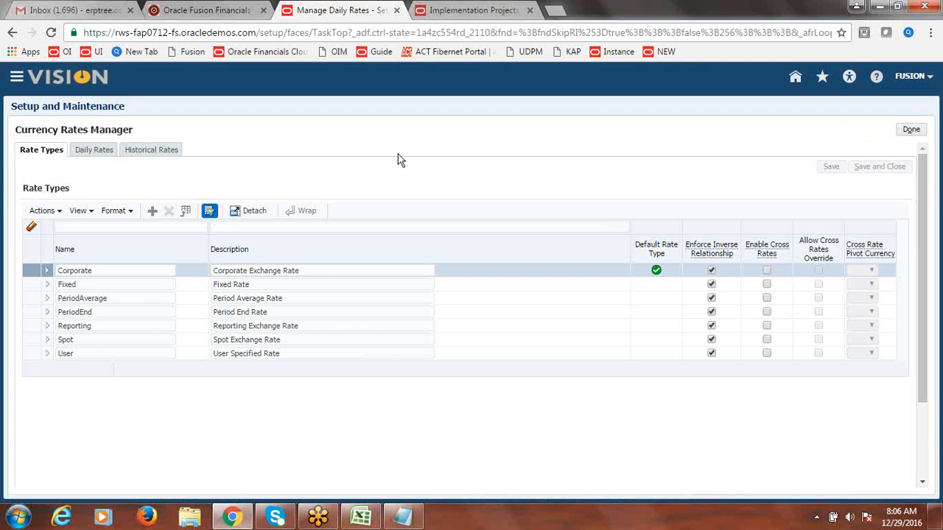
left_click(93, 152)
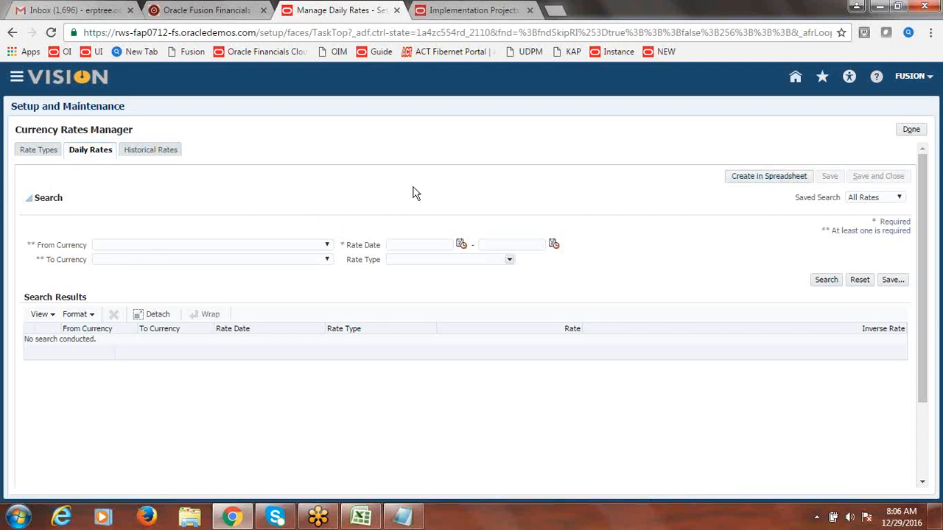
Step: Generate the CreateDailyRates.xlsx spreadsheet, open it, and allow it to connect to the application
left_click(766, 180)
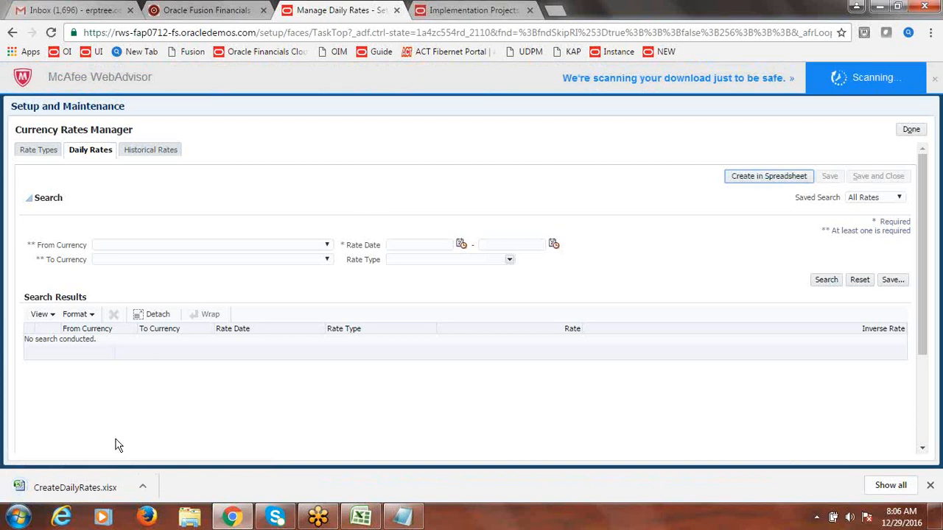
left_click(74, 488)
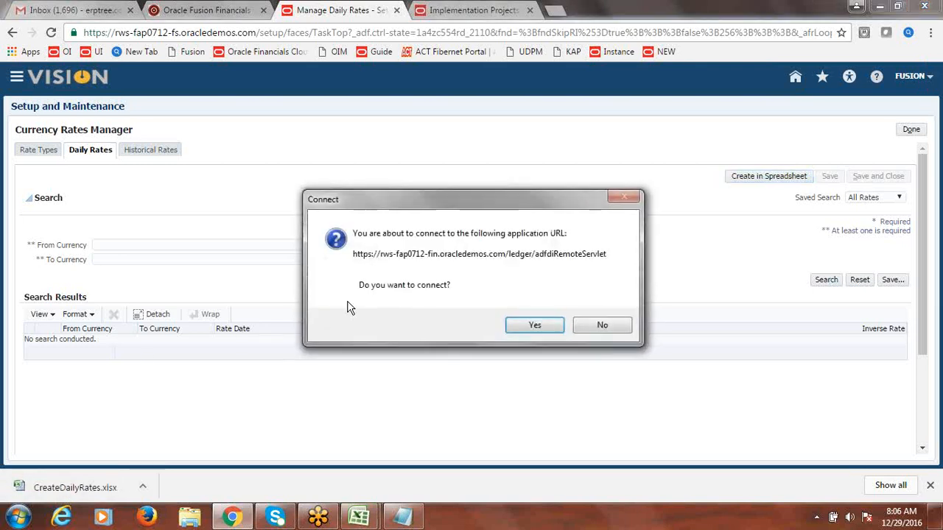
left_click(533, 324)
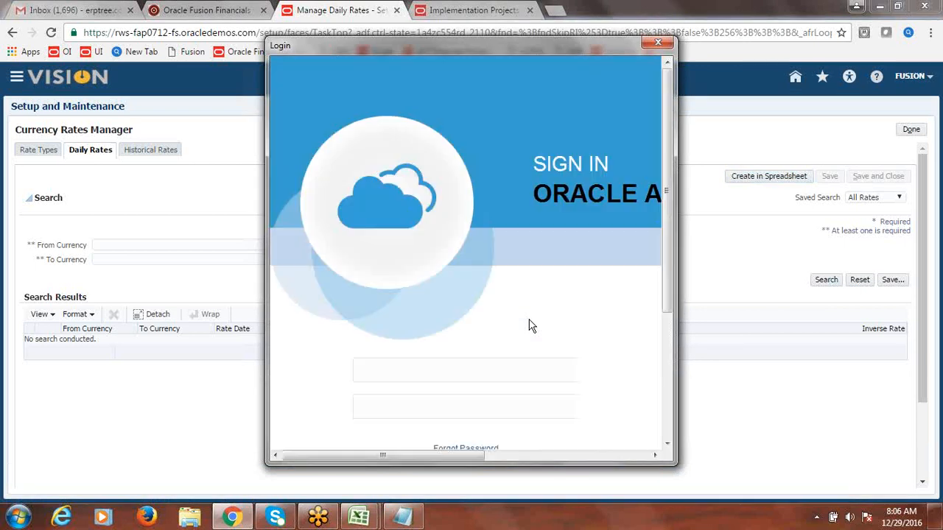
Step: Sign in with the user credentials and dismiss the version mismatch warning
left_click(469, 375)
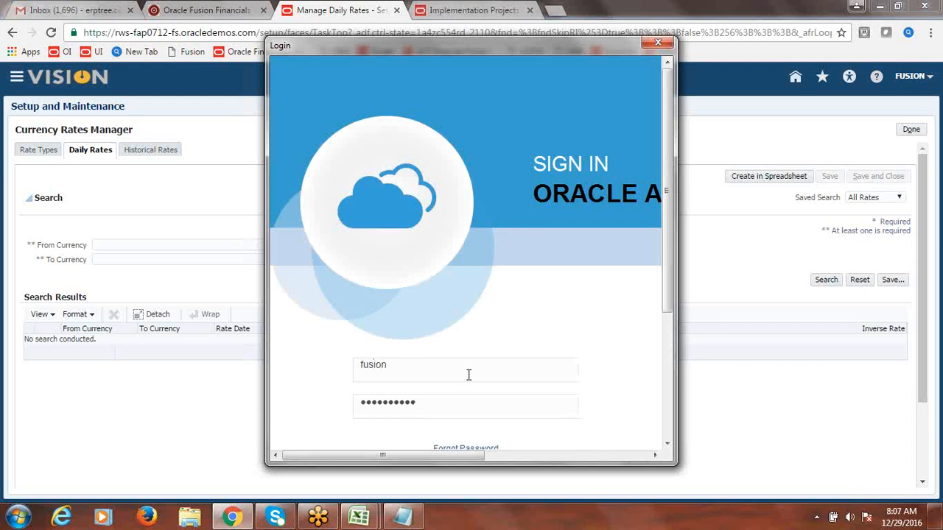
left_click_drag(669, 251, 668, 305)
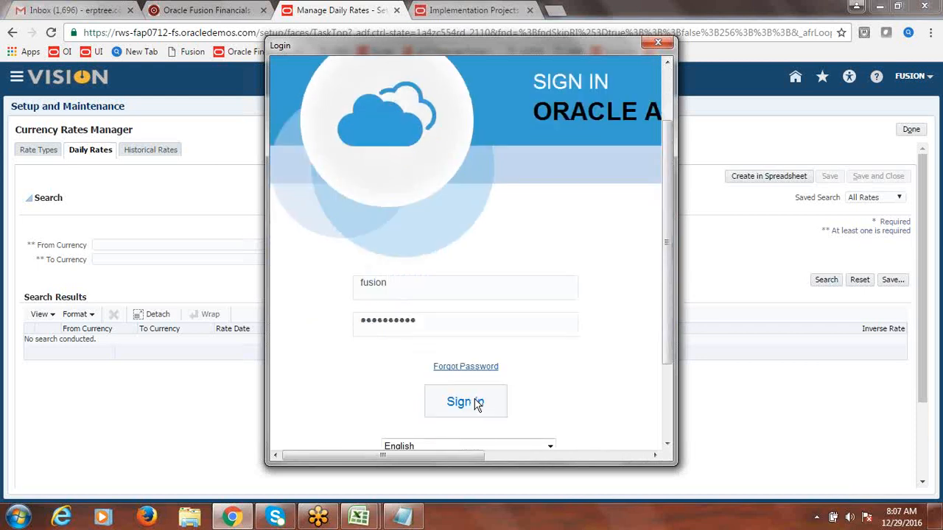
left_click(475, 402)
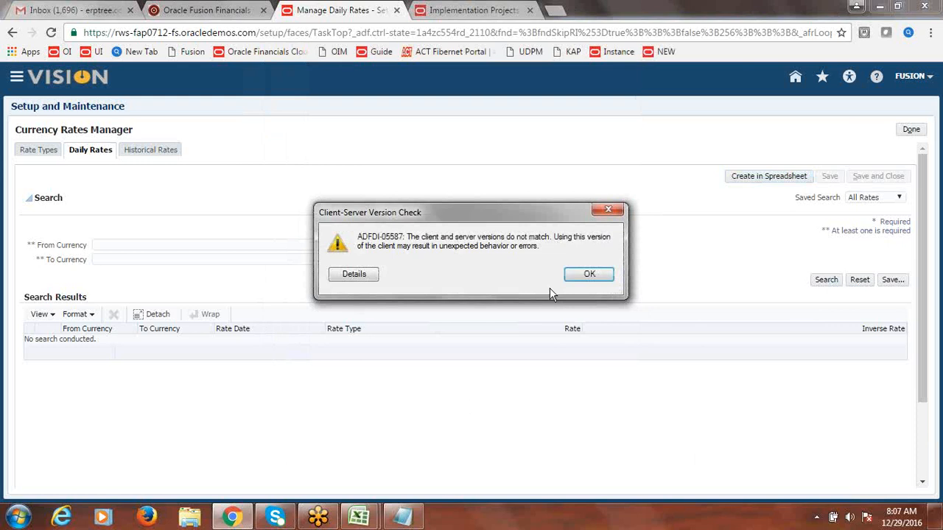
left_click(605, 210)
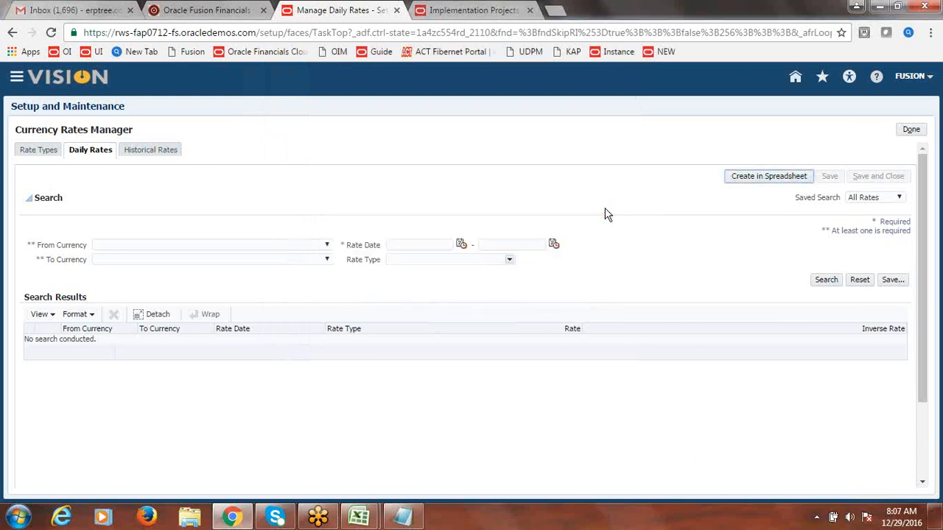
Step: Bring the CreateDailyRates workbook to the front and select cell E11 under From Currency
mouse_move(359, 517)
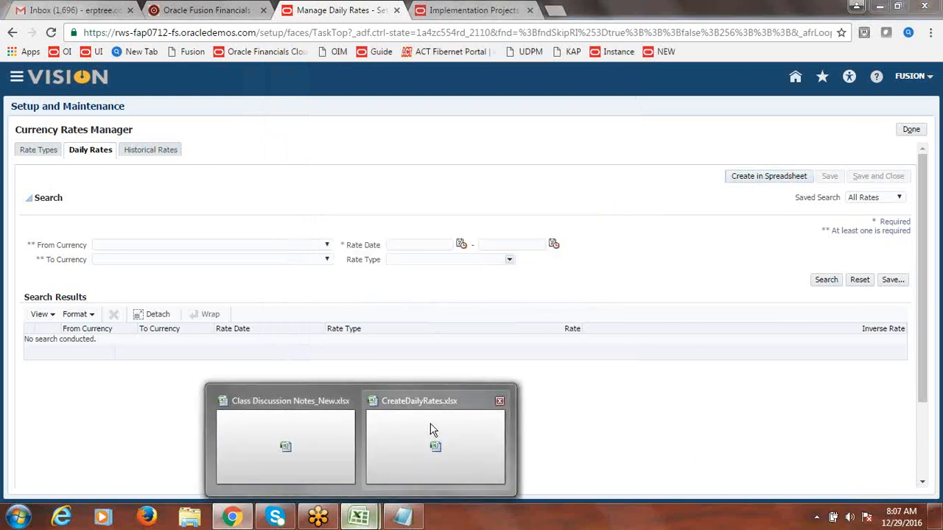
left_click(432, 430)
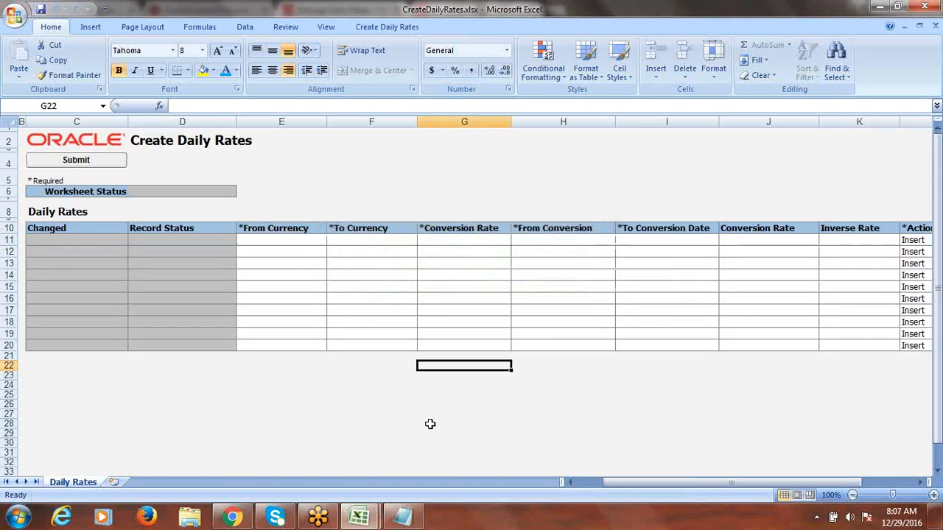
left_click(272, 239)
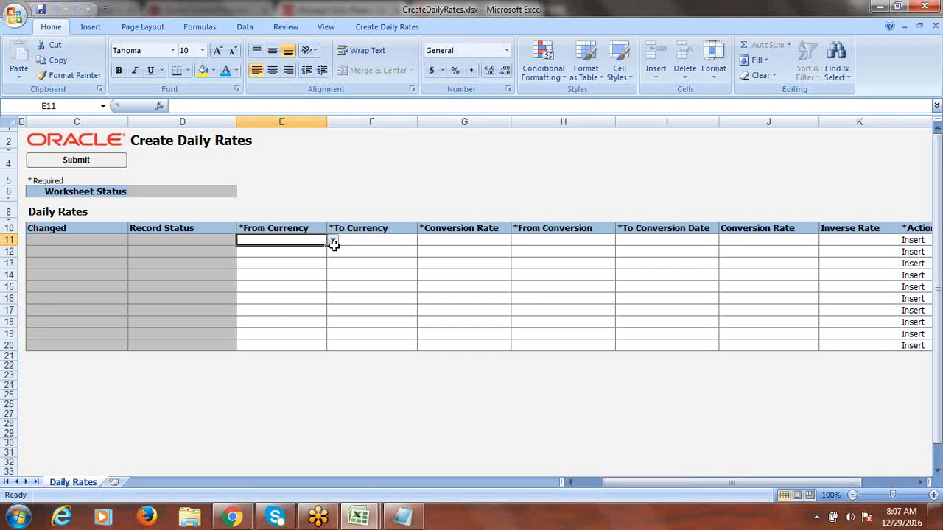
Step: Set row 11 to From Currency USD, To Currency INR, and rate type Corporate
left_click(335, 250)
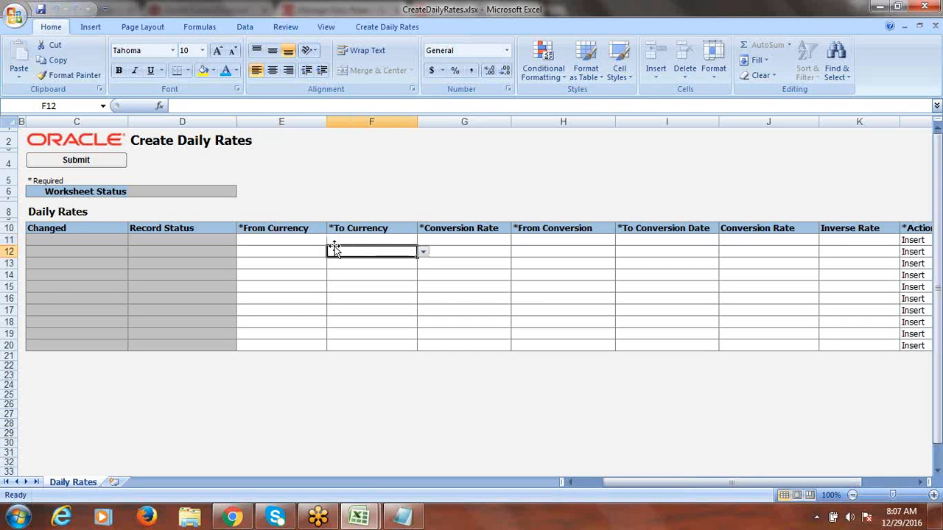
left_click(320, 243)
left_click(333, 243)
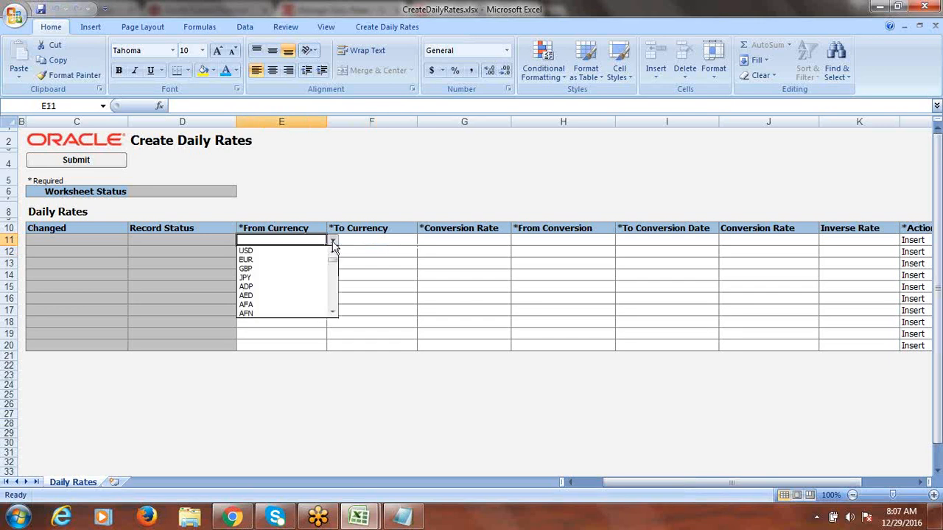
left_click(274, 251)
key("Tab")
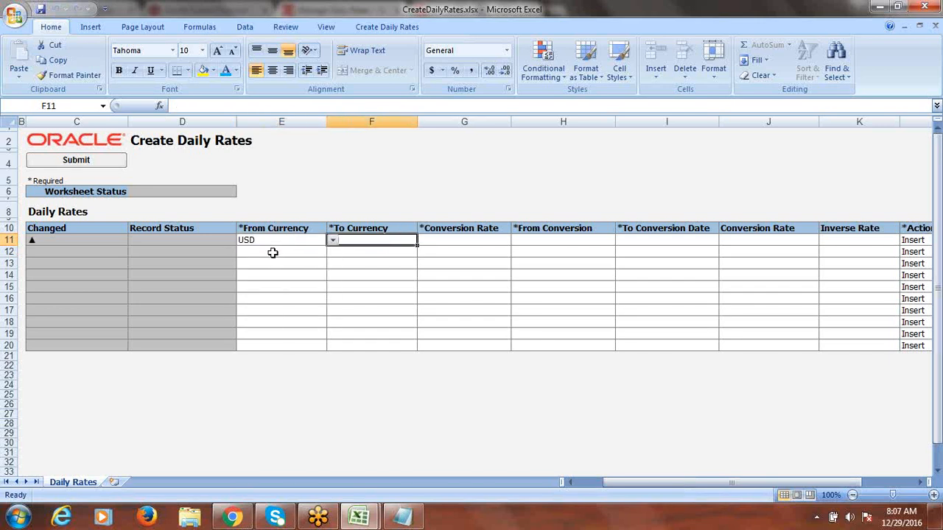
type("INR")
key("Tab")
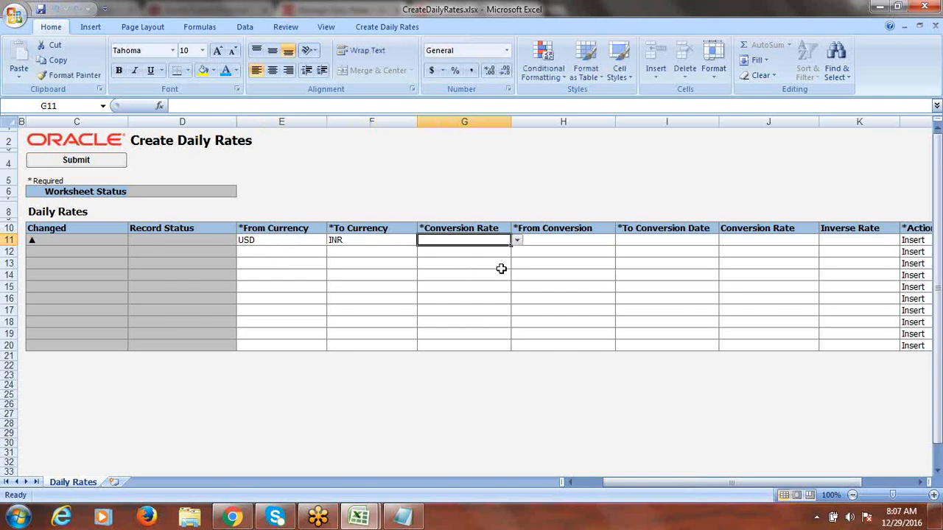
left_click(518, 241)
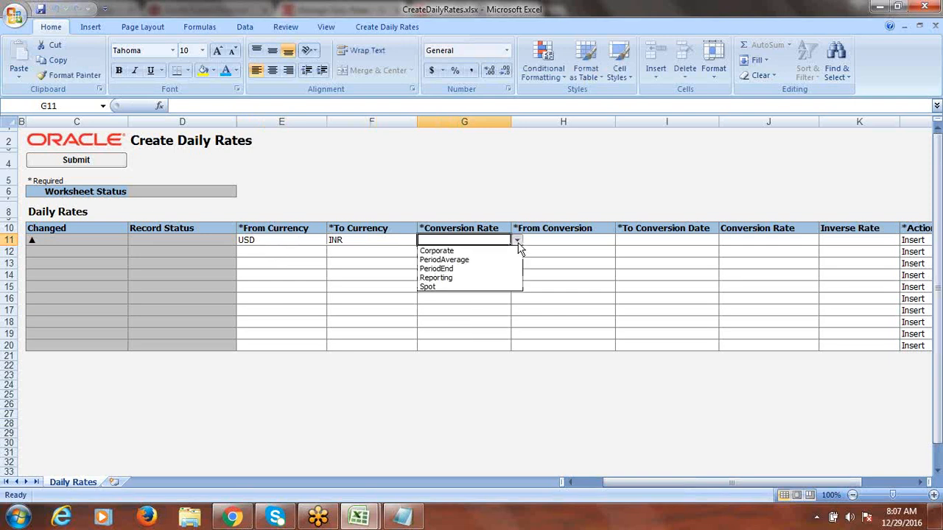
left_click(483, 248)
key("Tab")
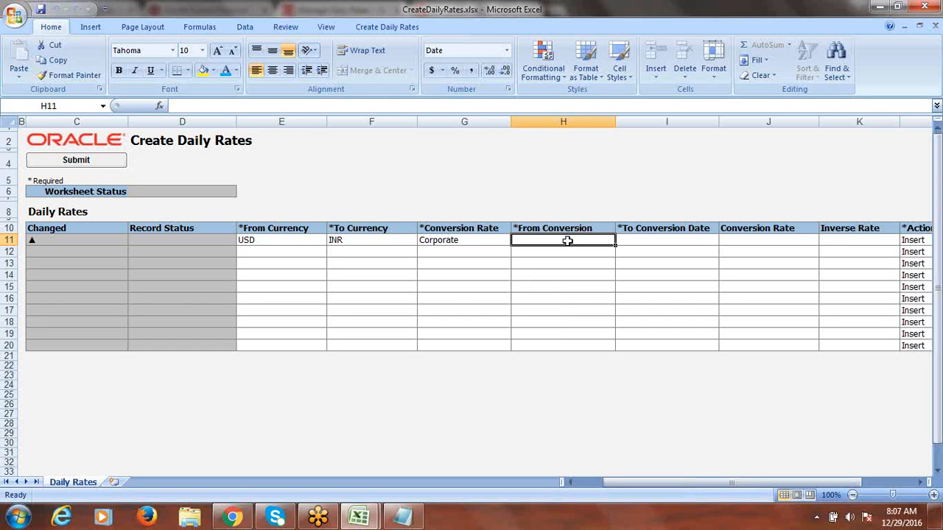
Step: Enter 12/29/2016 as both From and To conversion dates and a conversion rate of 60
type("12")
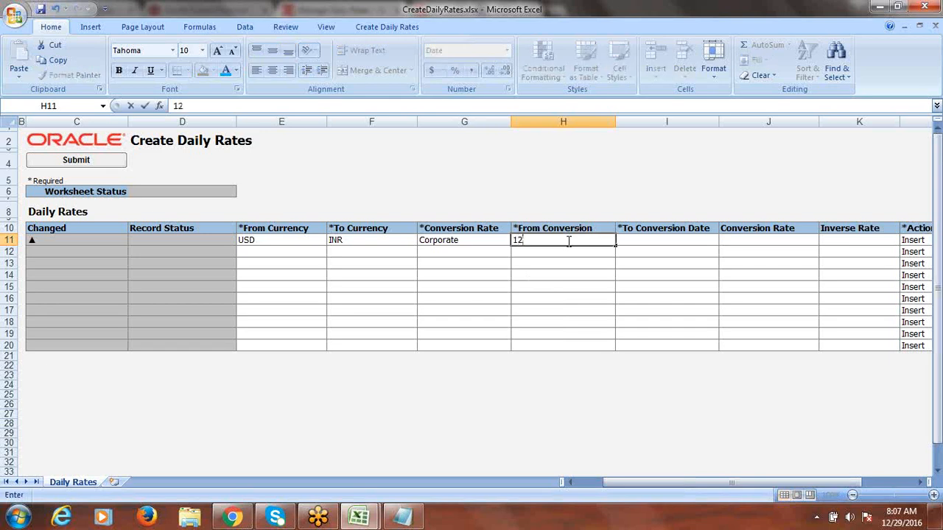
type("/")
type("2")
type("9")
type("/2016")
key("Tab")
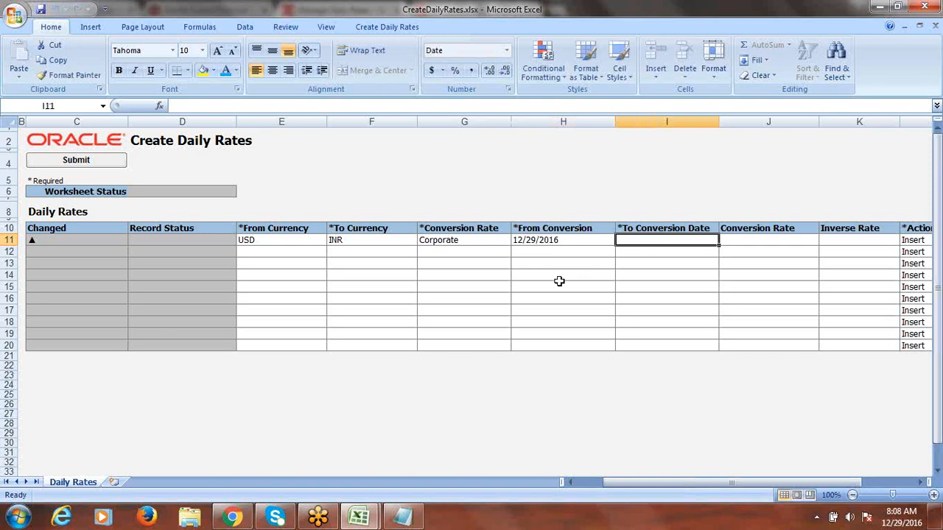
left_click(551, 244)
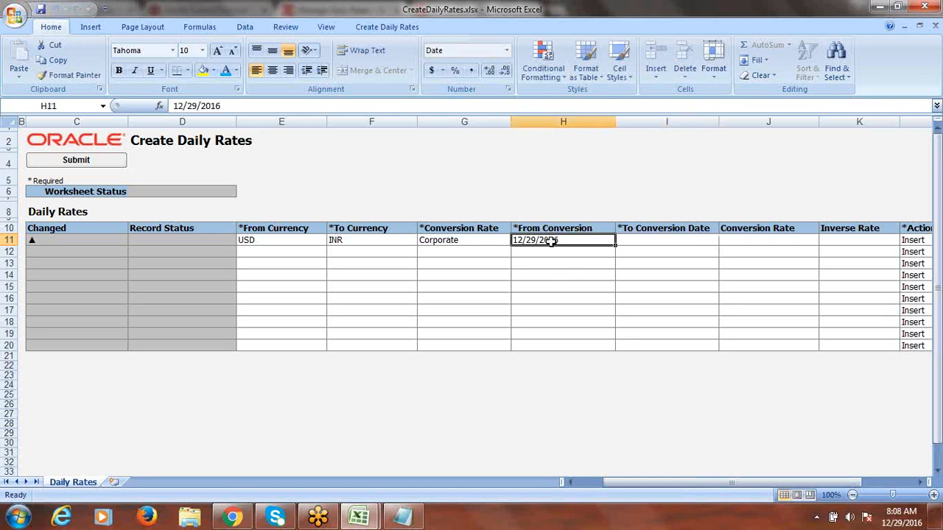
key("ctrl+c")
left_click(646, 240)
key("Return")
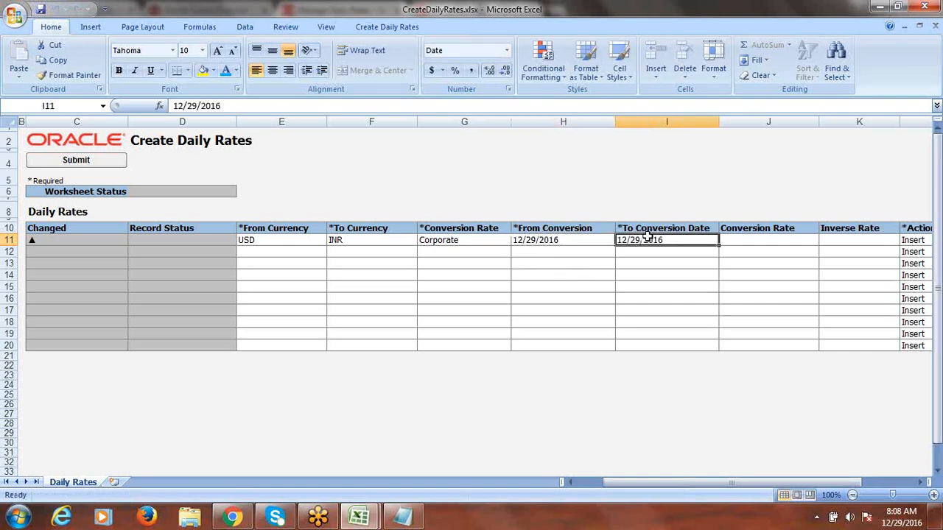
left_click(775, 241)
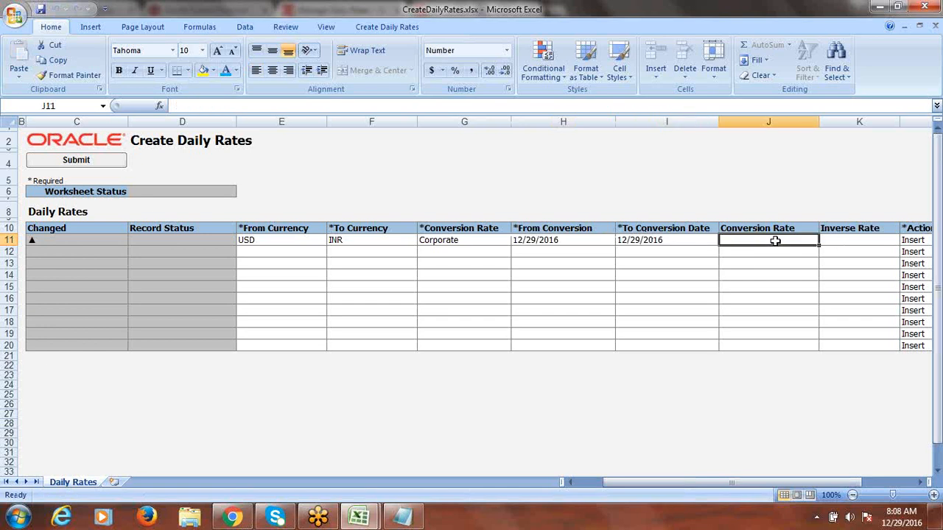
type("60")
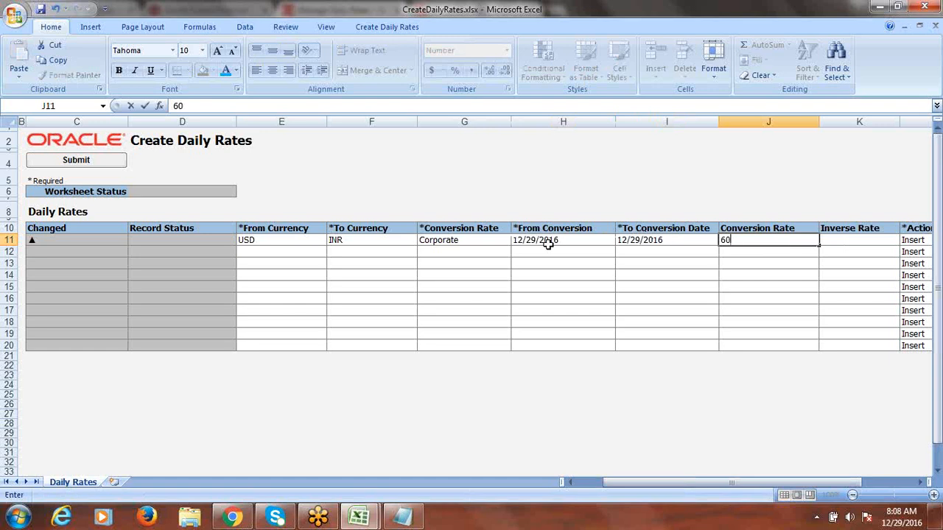
left_click(179, 241)
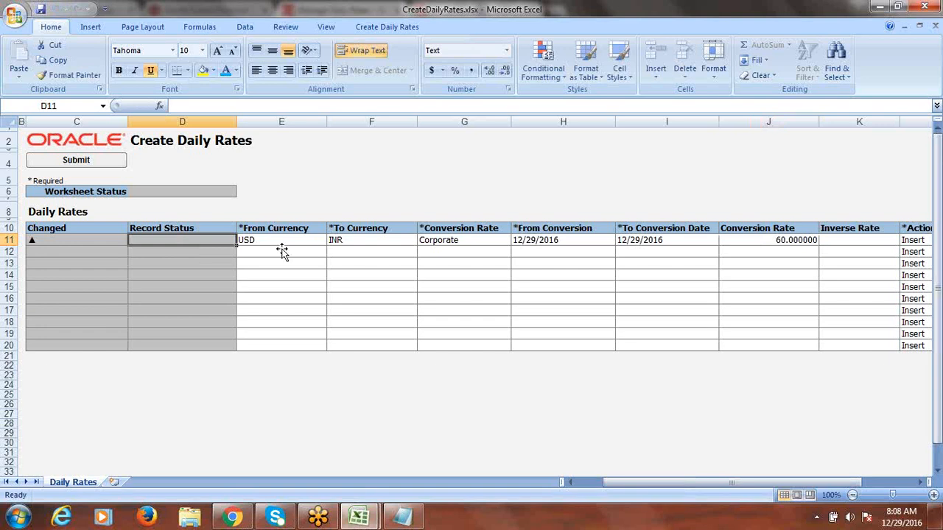
Step: Submit the USD to INR rate row with automatic import and acknowledge the confirmation
left_click(87, 161)
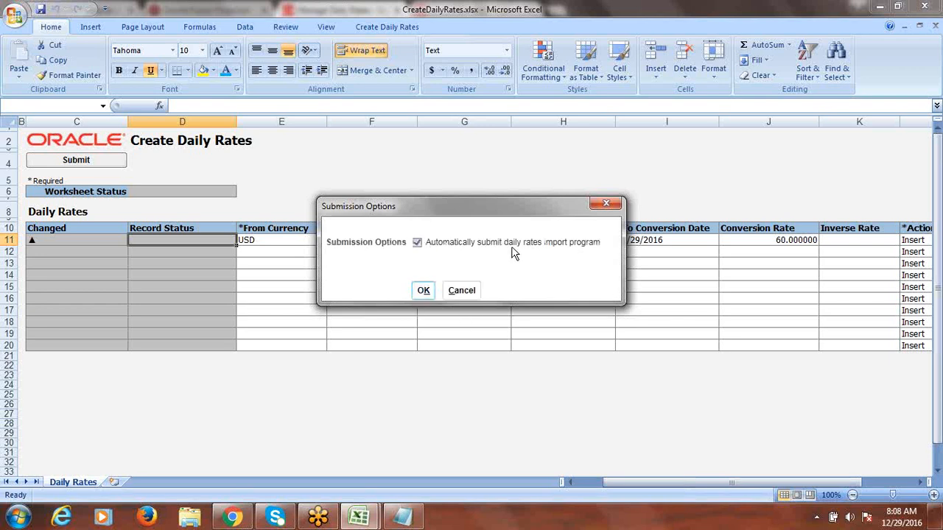
left_click(424, 291)
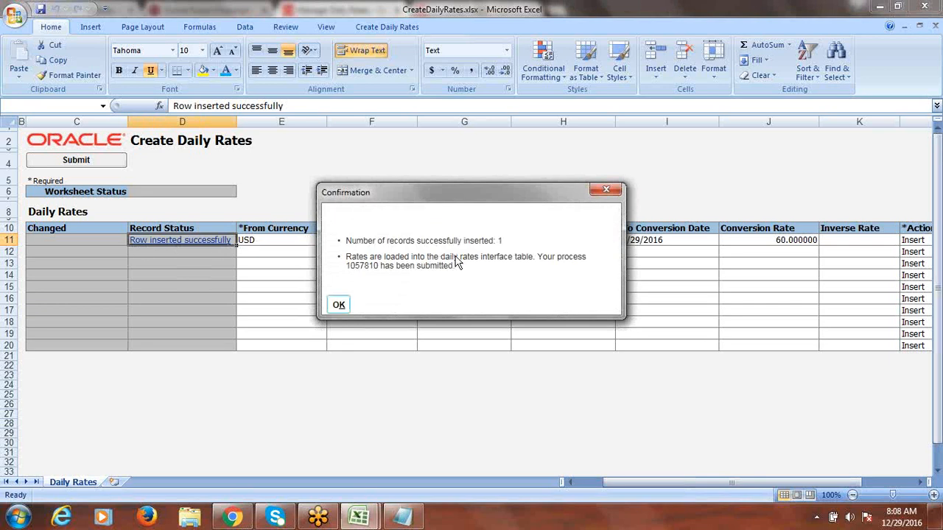
left_click(339, 305)
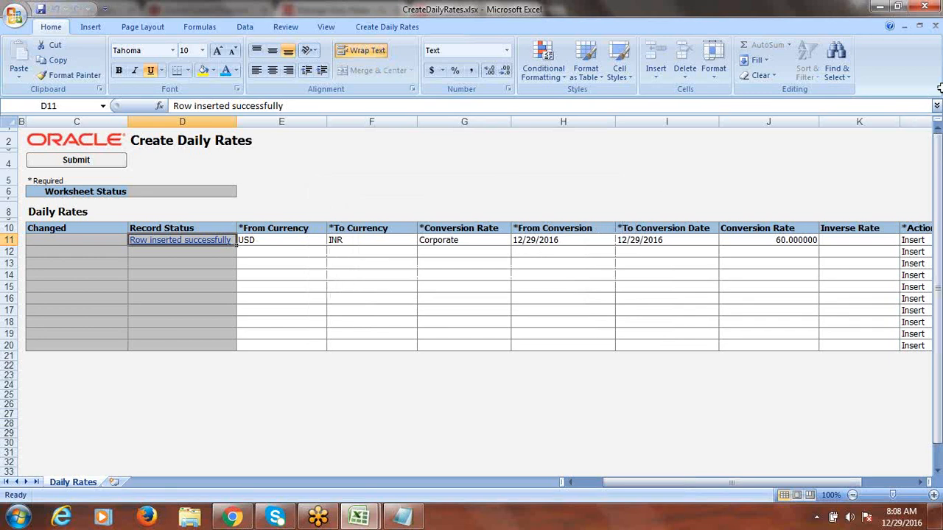
Step: In Fusion's Daily Rates search, set From Currency US Dollar and To Currency Indian Rupee
left_click(234, 518)
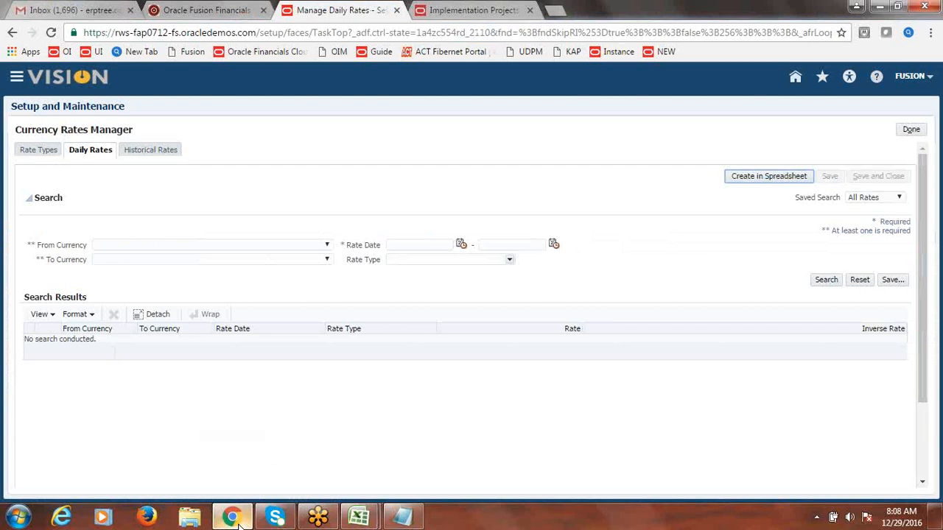
left_click(326, 246)
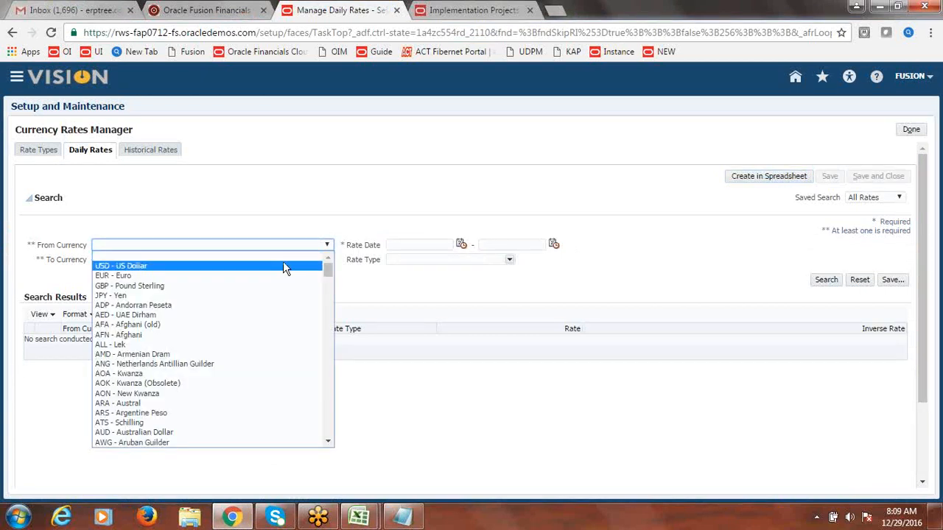
left_click(286, 267)
left_click(327, 261)
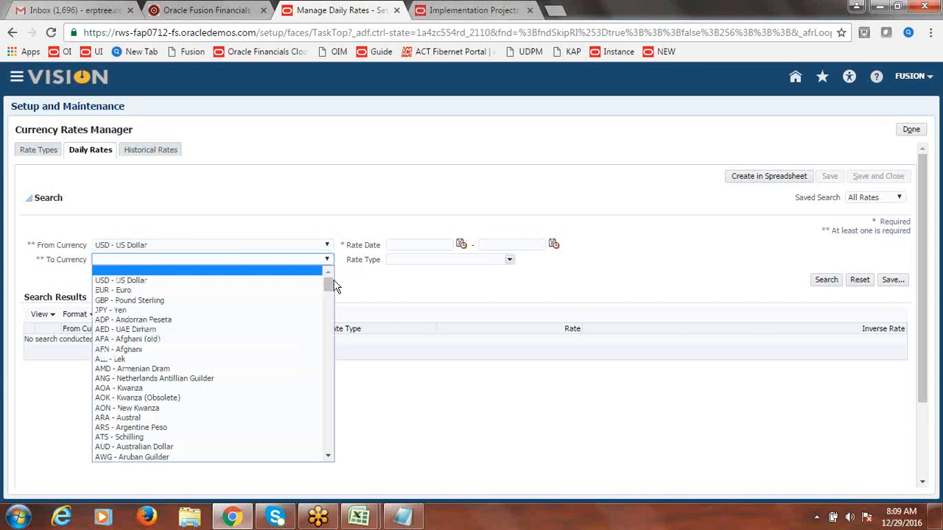
left_click_drag(330, 285, 328, 350)
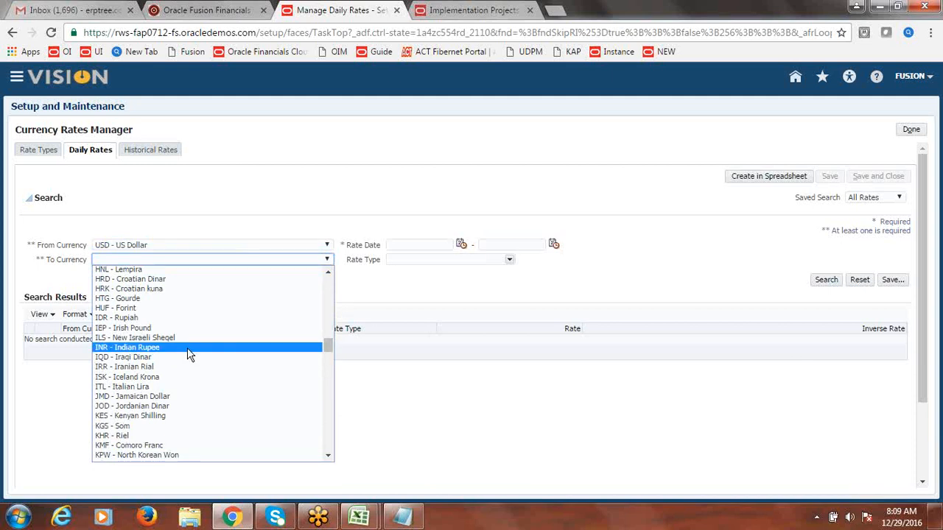
left_click(190, 347)
Step: Search Corporate rates for 12/29/16 to 12/29/16, then finish with Done
left_click(461, 246)
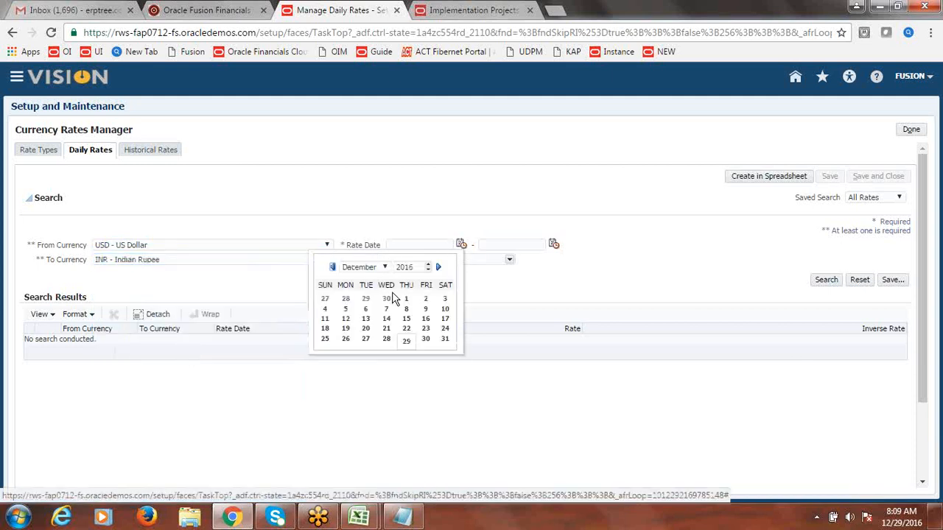
left_click(408, 340)
left_click(554, 244)
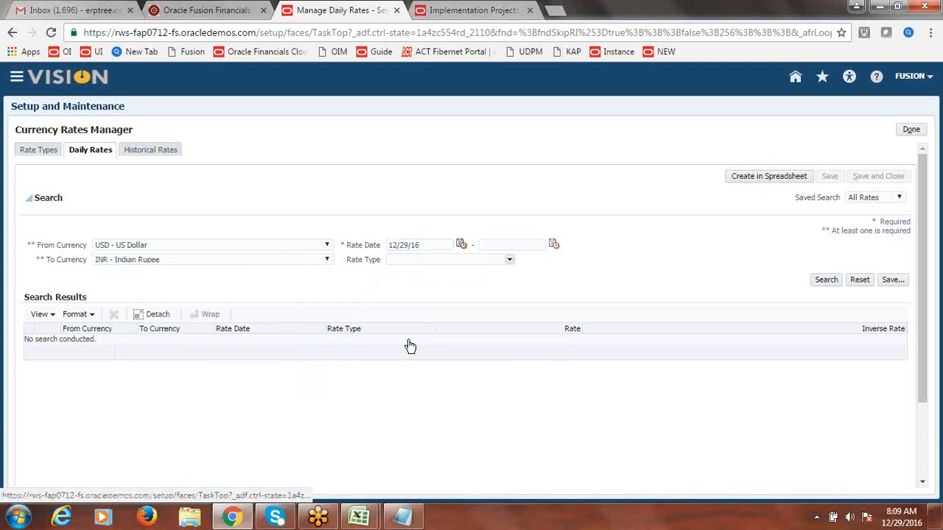
left_click(554, 245)
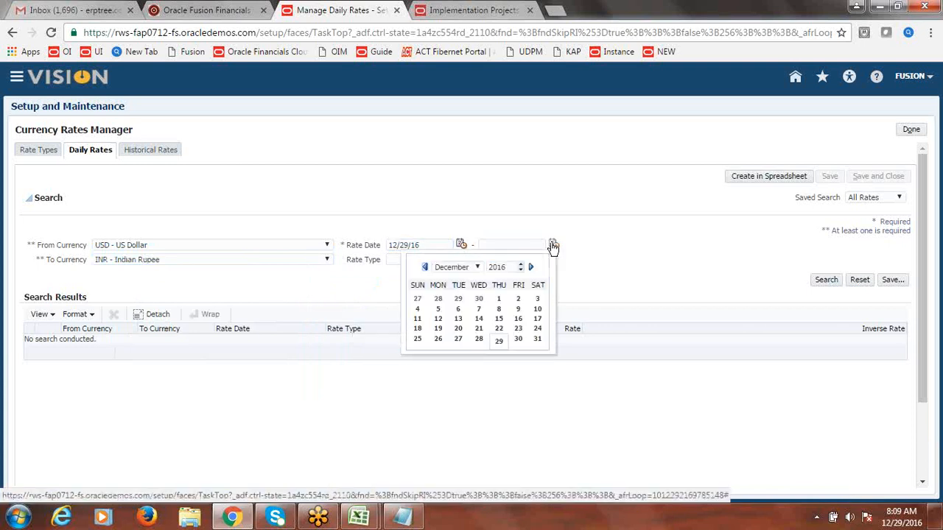
left_click(501, 342)
left_click(509, 262)
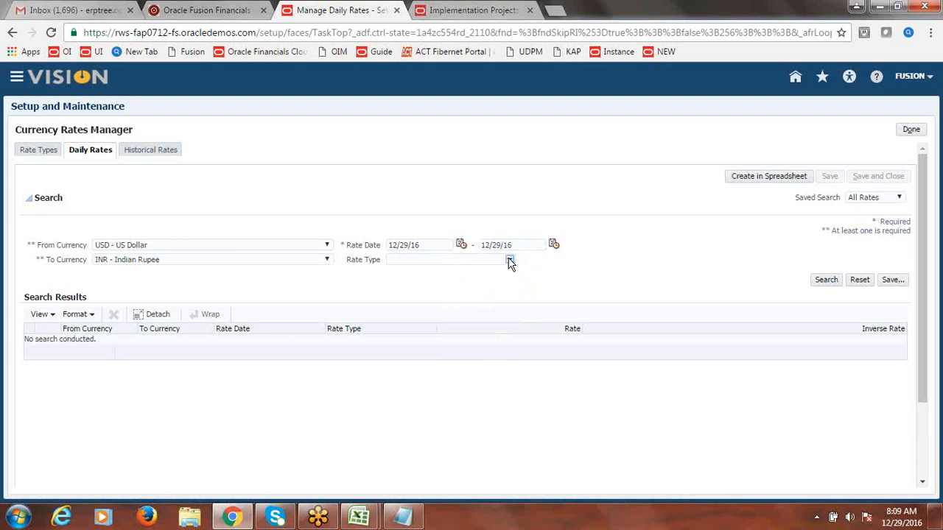
left_click(473, 272)
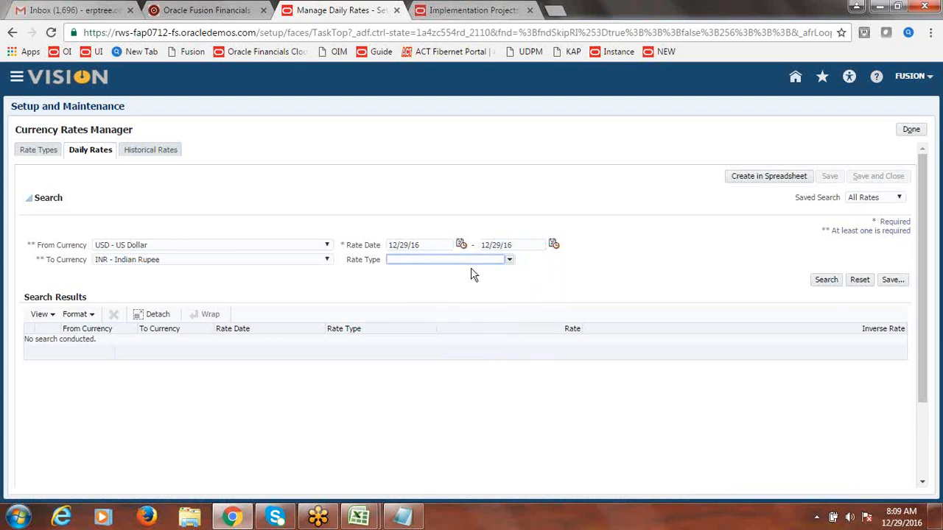
left_click(833, 286)
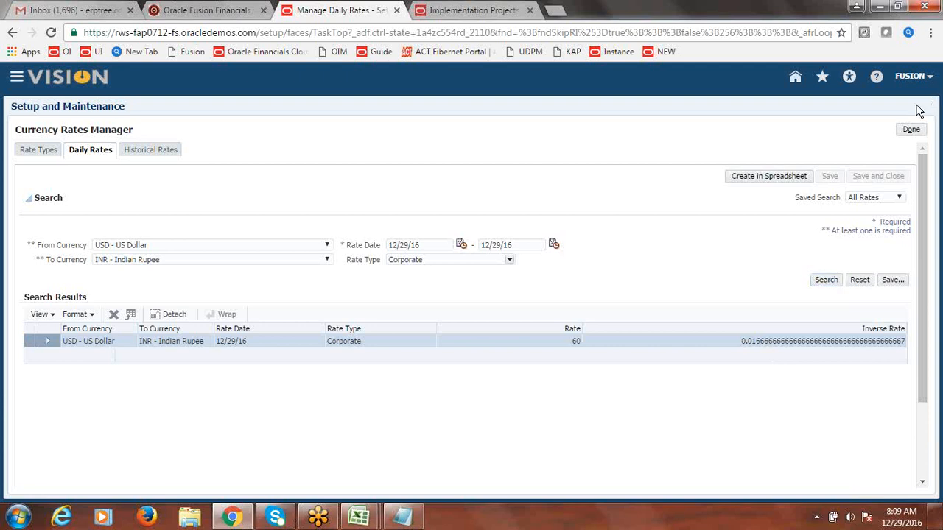
left_click(911, 131)
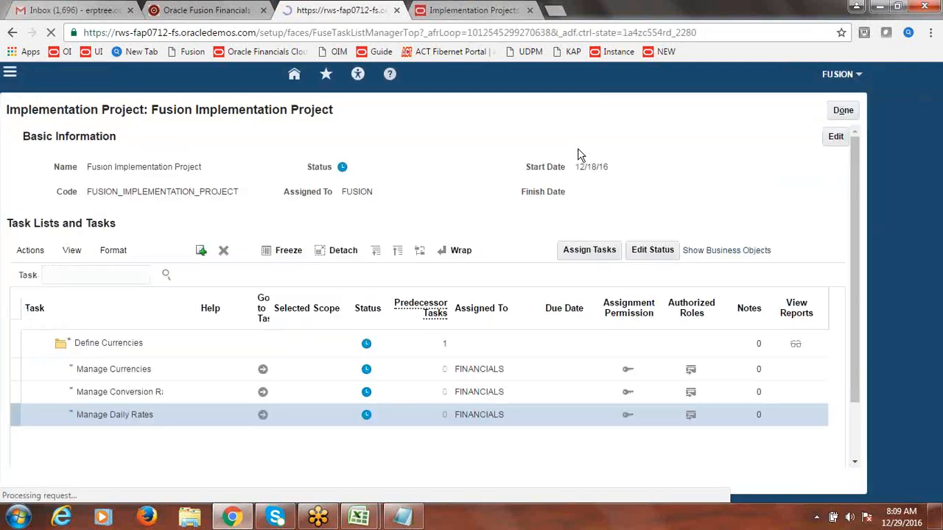
Step: Review the Cross Currency Receipts notes in Excel, then close the Fusion implementation project
mouse_move(356, 521)
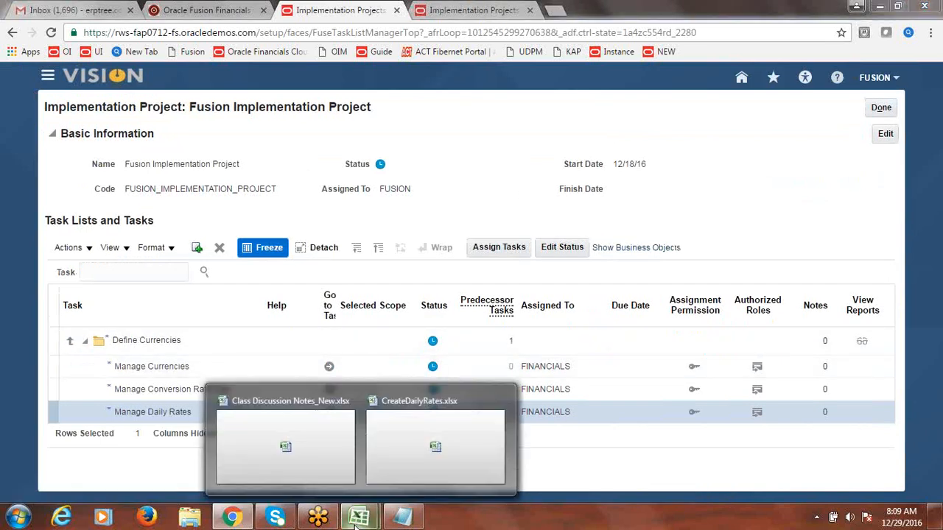
key("alt+Tab")
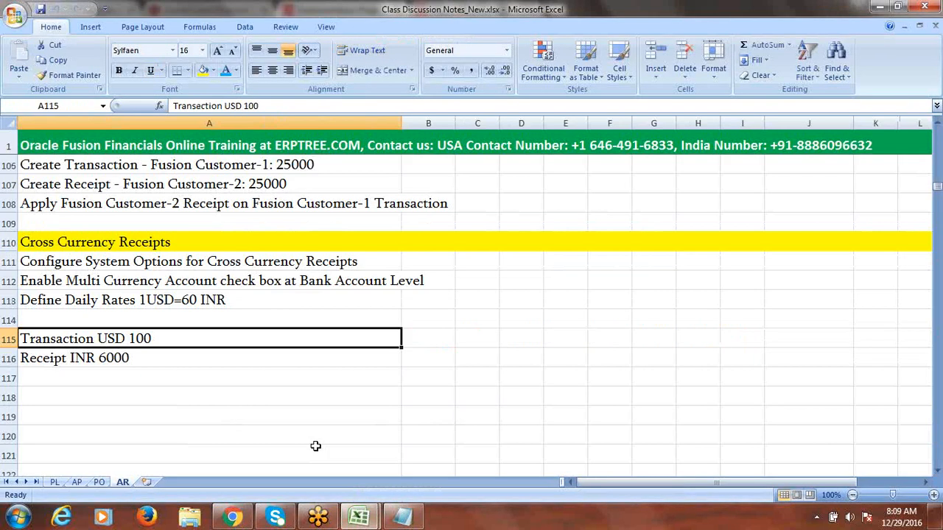
left_click_drag(126, 259, 132, 295)
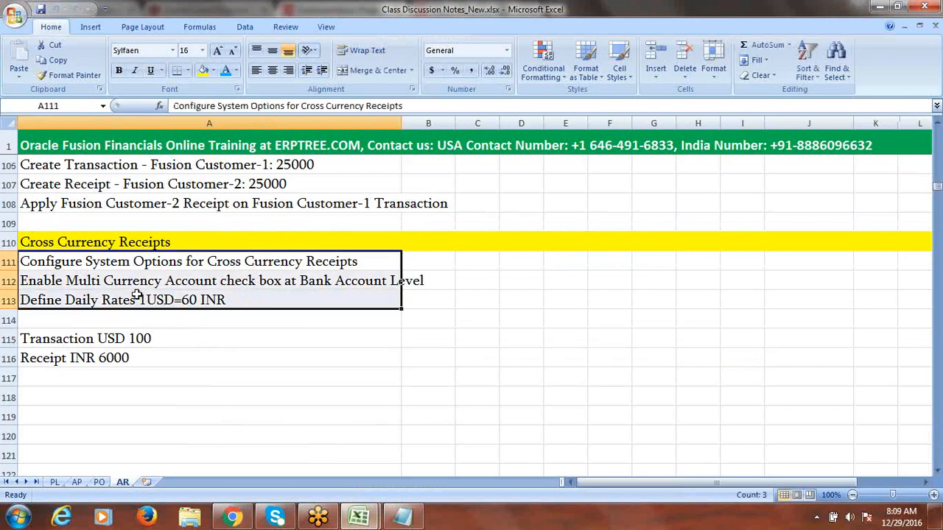
left_click(102, 345)
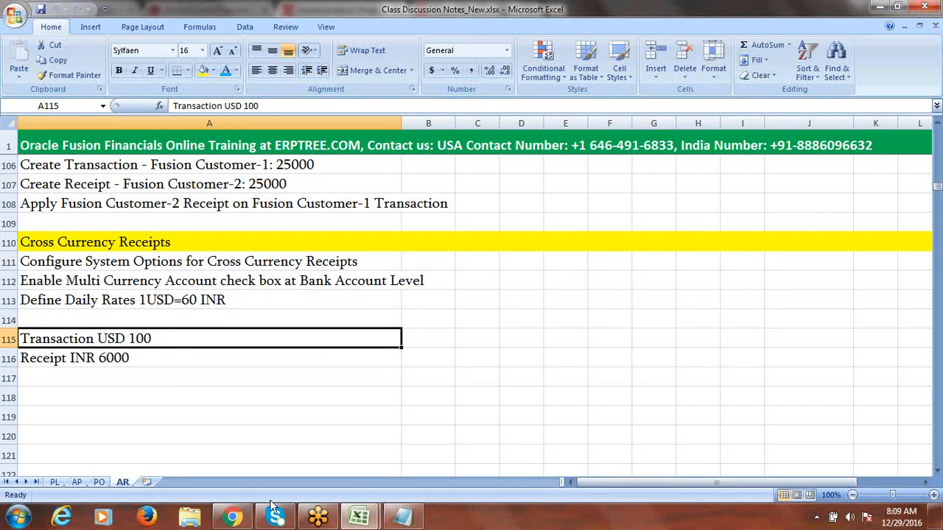
left_click(232, 517)
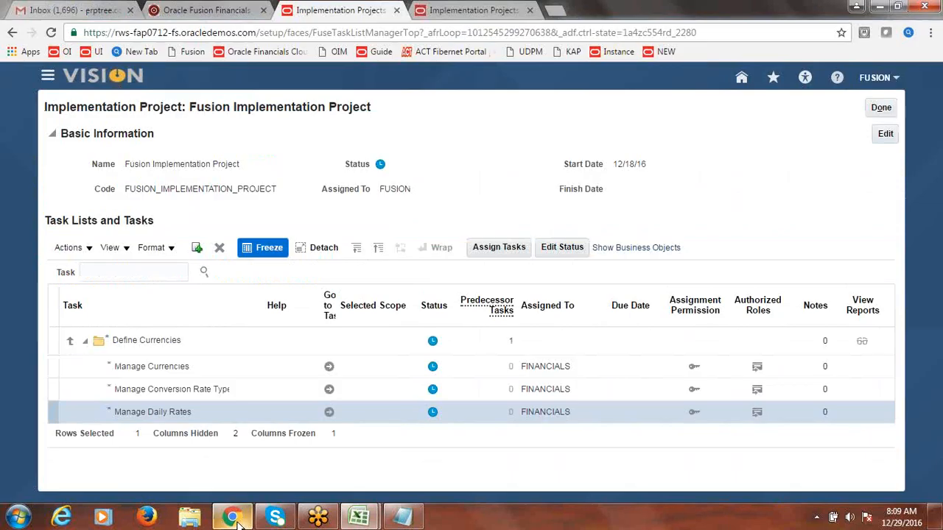
left_click(880, 109)
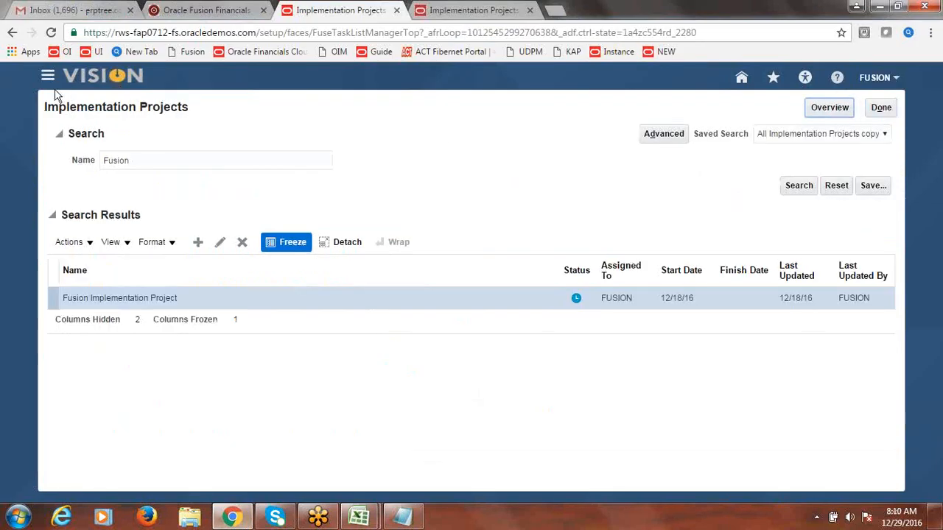
Step: Start the Create Transaction task from the Billing work area
left_click(47, 79)
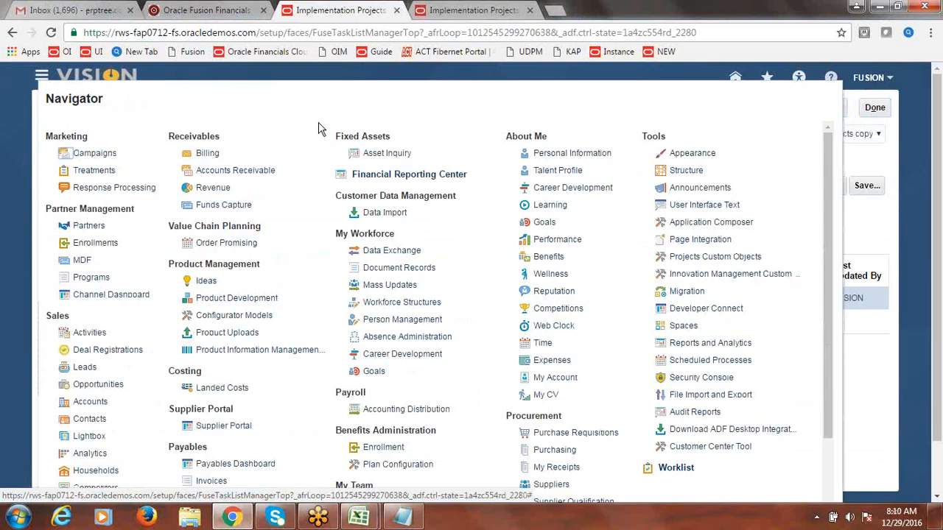
left_click(208, 155)
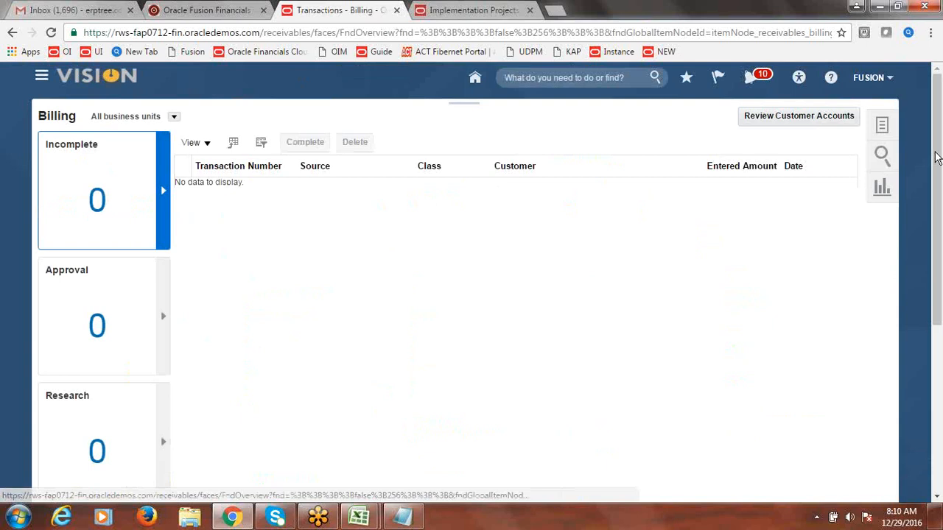
left_click(879, 126)
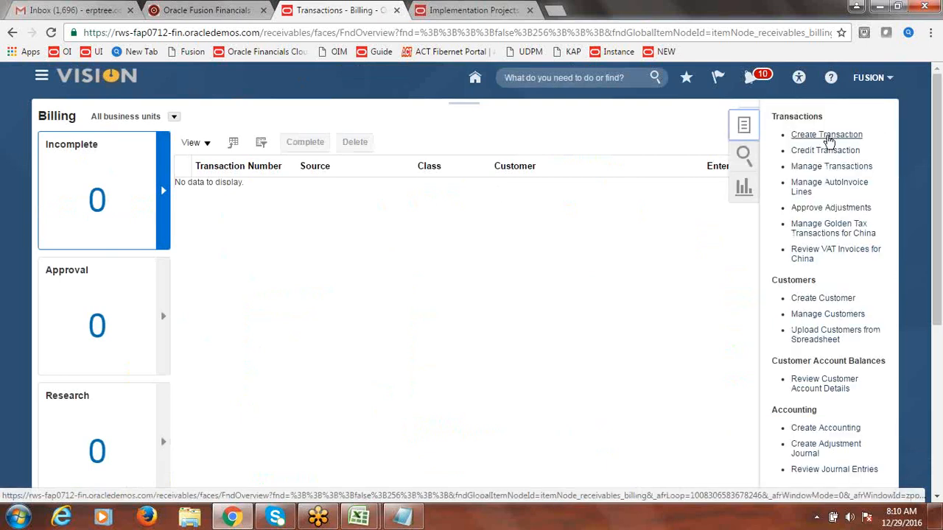
left_click(827, 134)
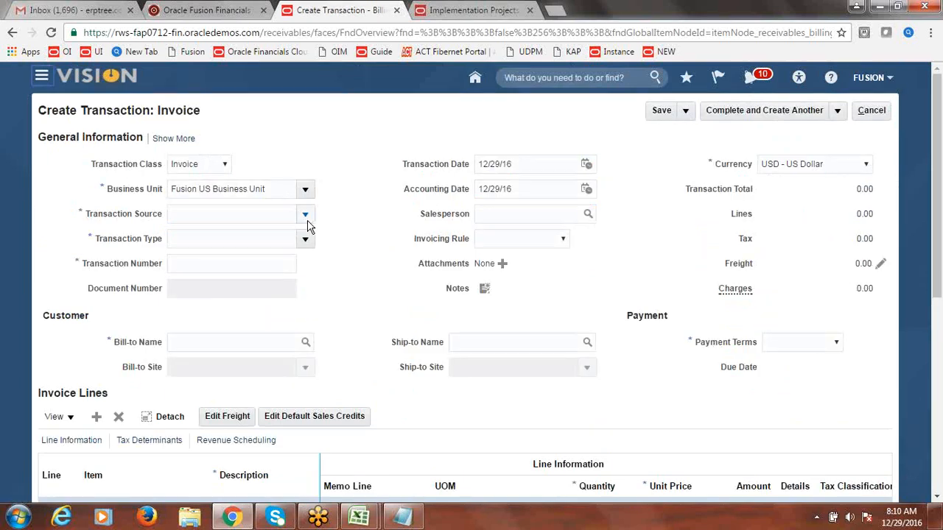
Step: Set transaction source Fusion Invoice and bill-to customer Fusion Customer-1
left_click(305, 214)
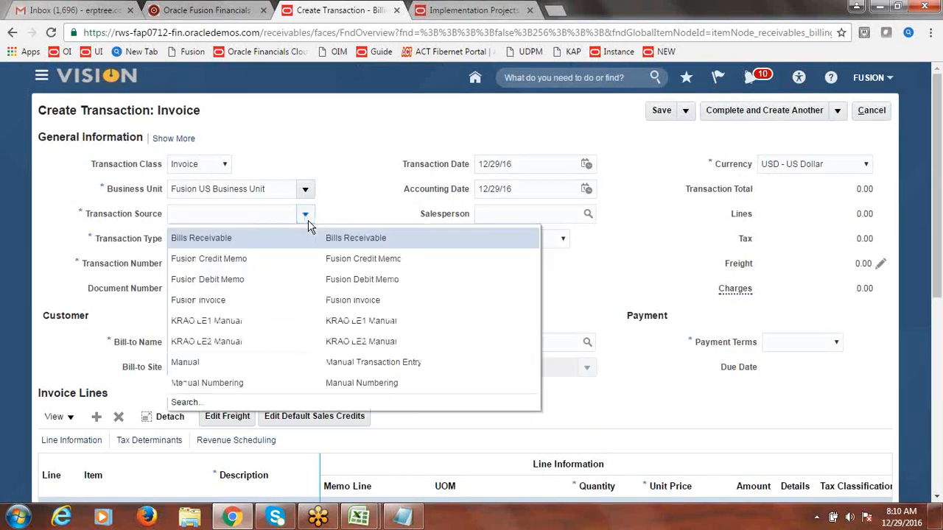
left_click(248, 300)
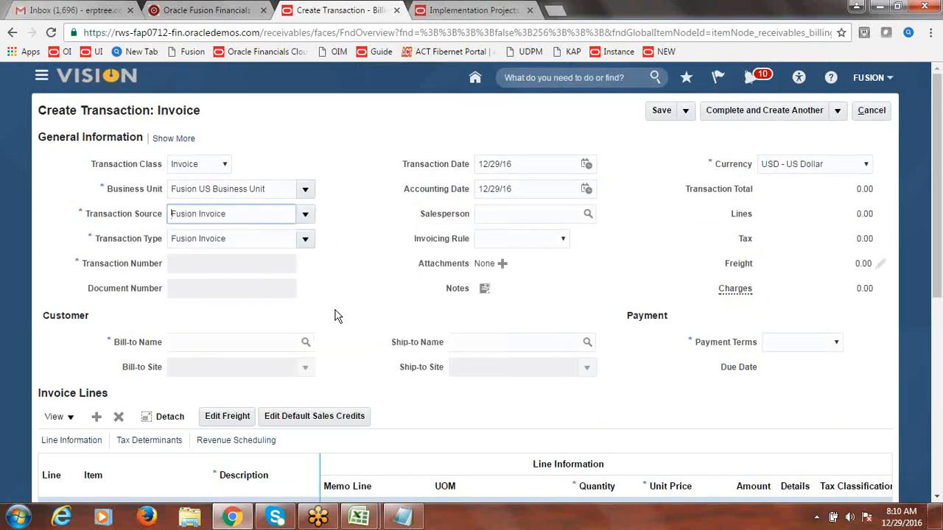
left_click(226, 344)
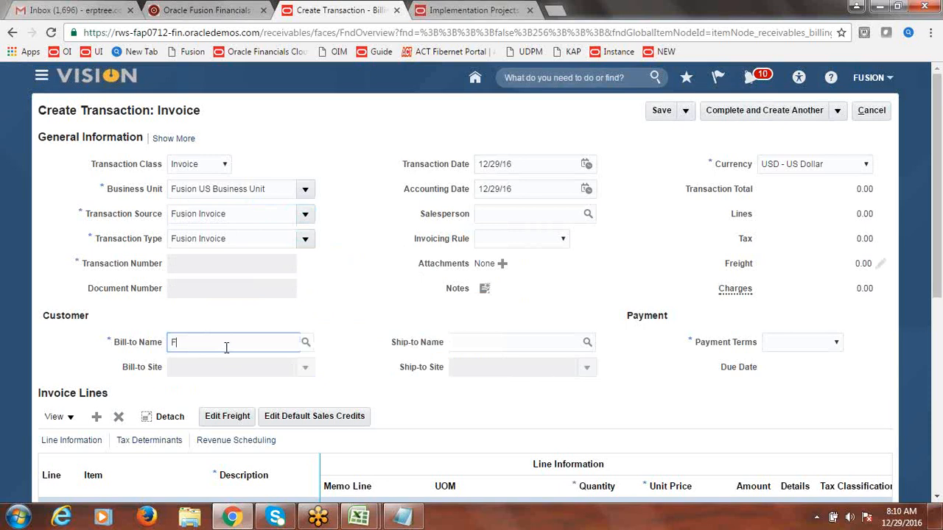
type("Fusion Customer-1")
key("Tab")
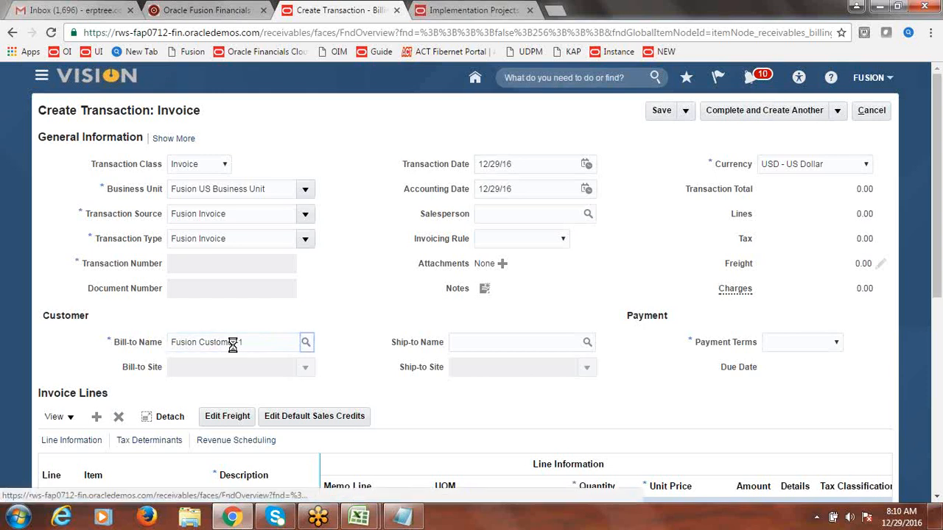
left_click(508, 197)
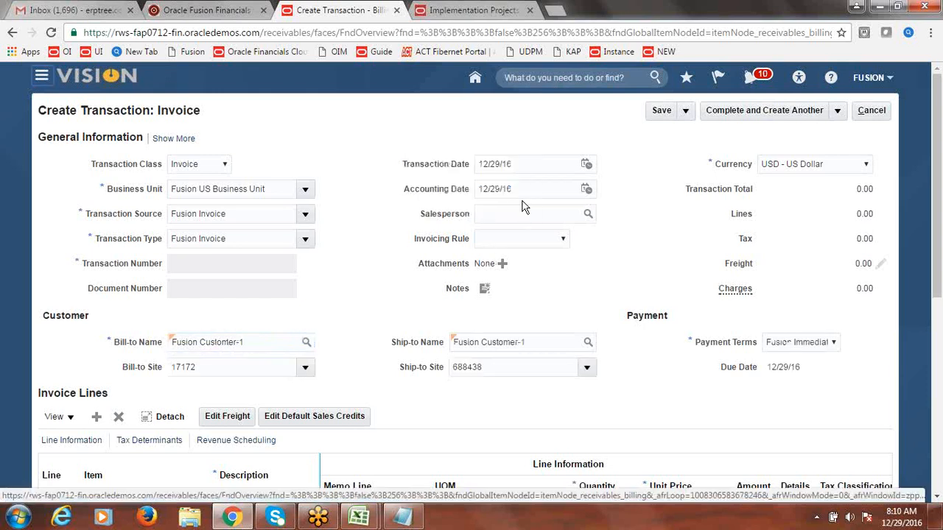
left_click_drag(939, 223, 939, 309)
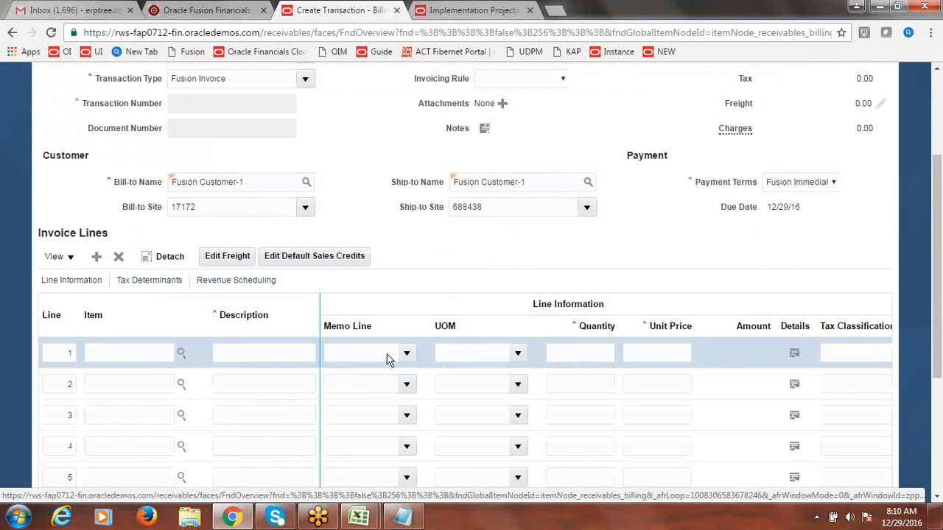
Step: Add a Services line with quantity 1 at unit price 100, then complete and review the invoice
left_click(264, 354)
type("S")
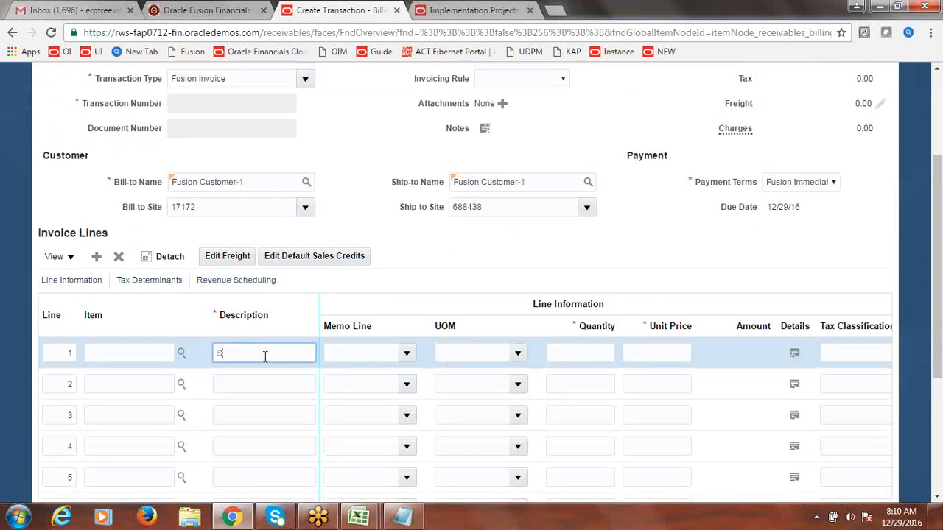
type("ervices")
left_click(609, 356)
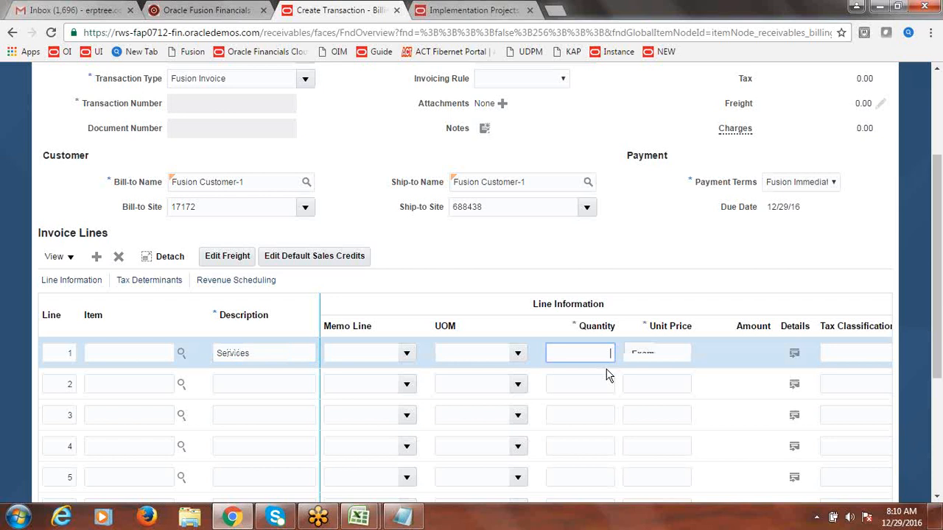
type("1")
key("Tab")
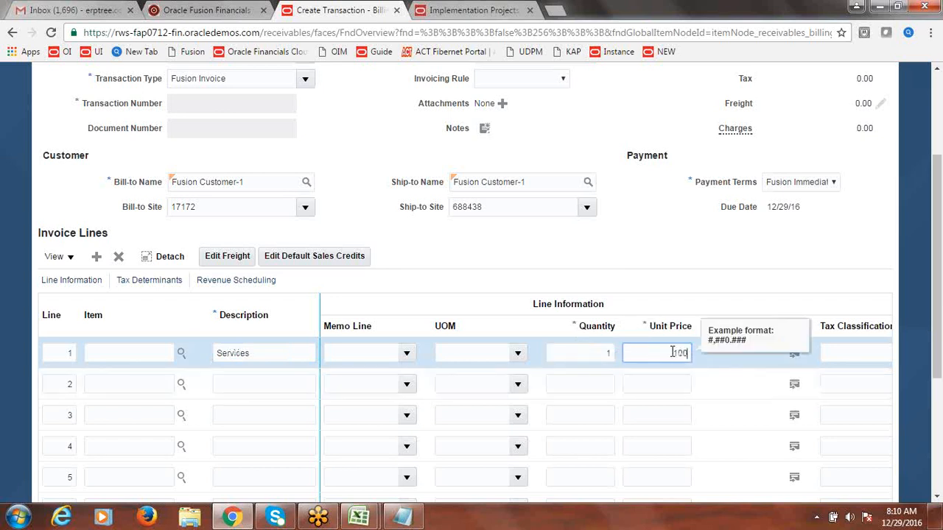
type("100")
left_click(729, 256)
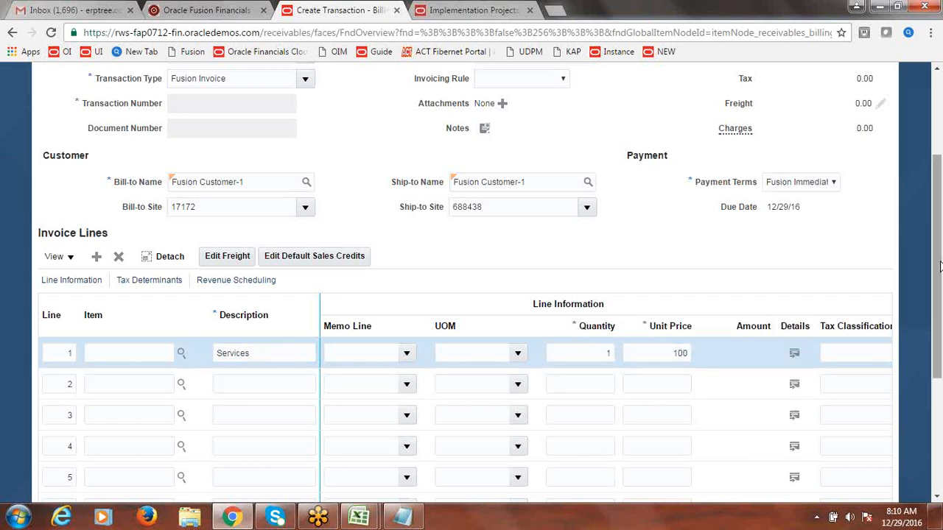
scroll(938, 295, "up", 3)
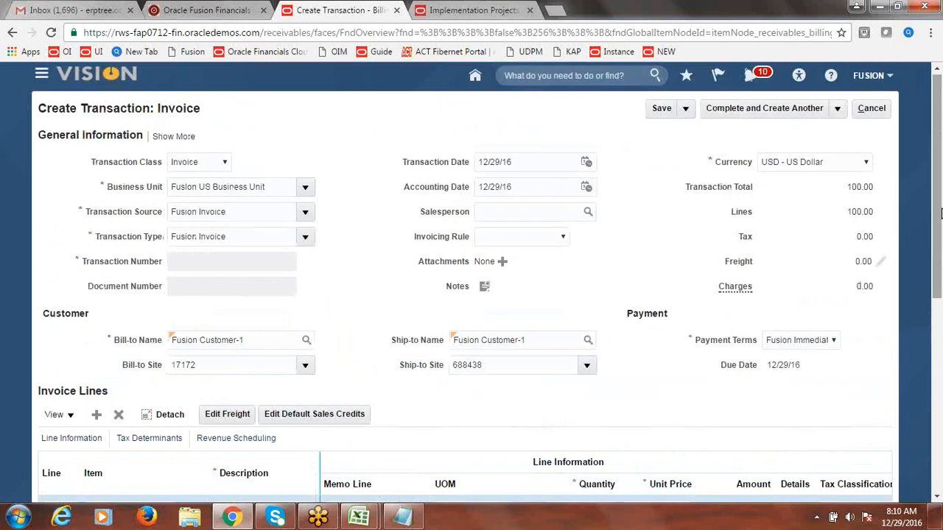
left_click(838, 109)
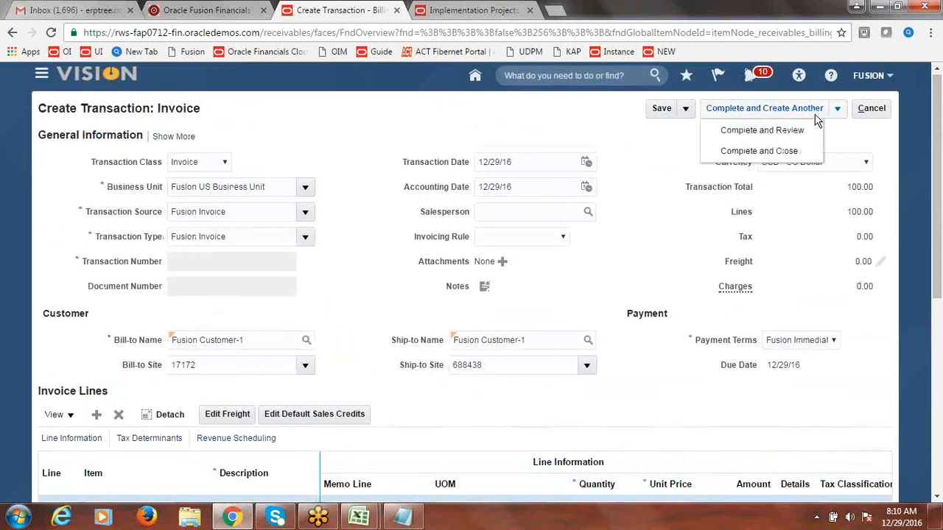
left_click(784, 131)
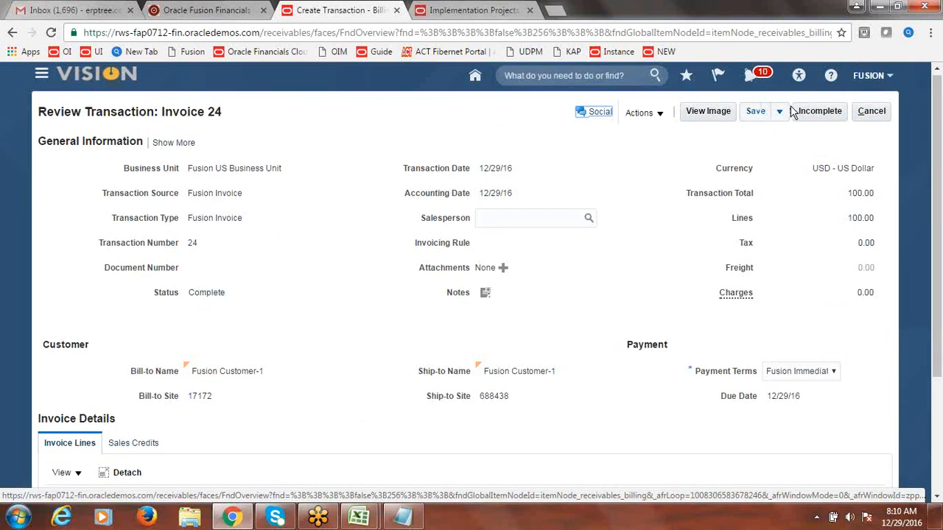
Step: Cancel out of Invoice 24 and start a new receipt from the Accounts Receivable tasks
left_click(873, 112)
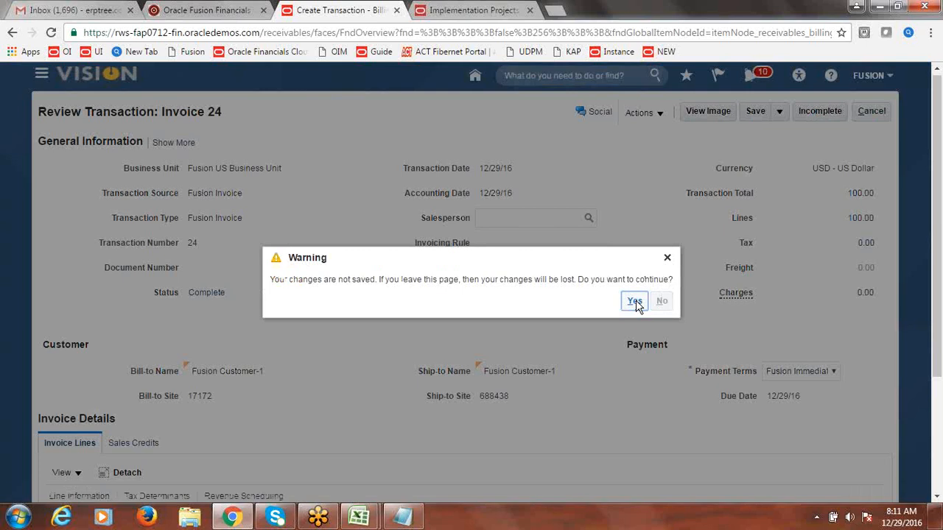
left_click(635, 302)
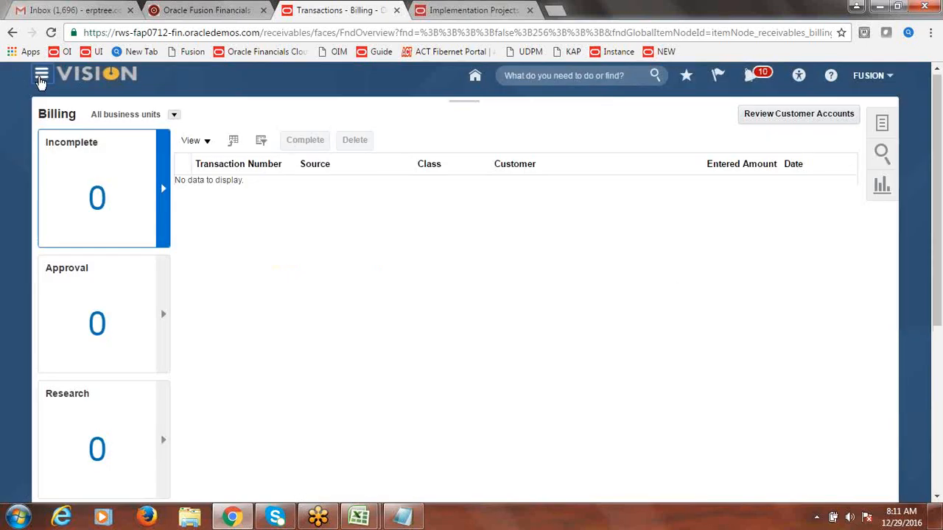
left_click(42, 77)
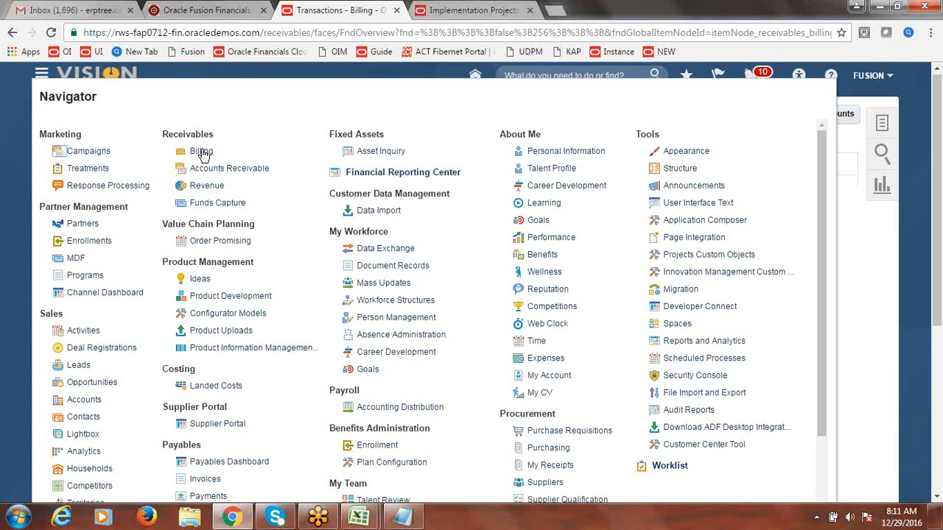
left_click(202, 152)
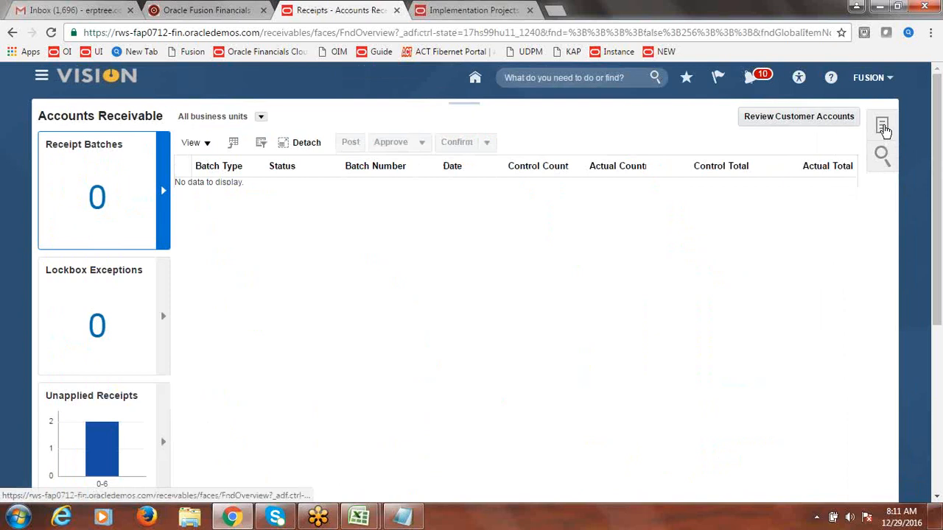
left_click(883, 127)
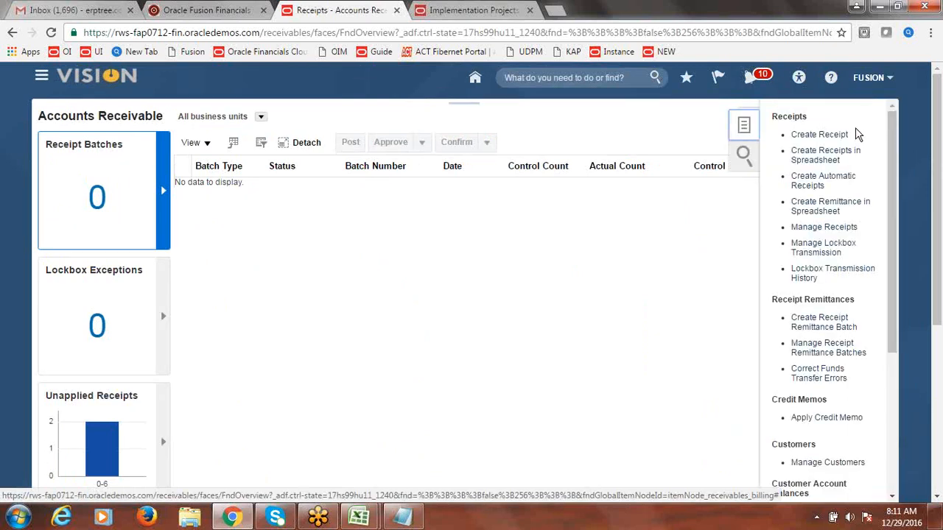
left_click(831, 136)
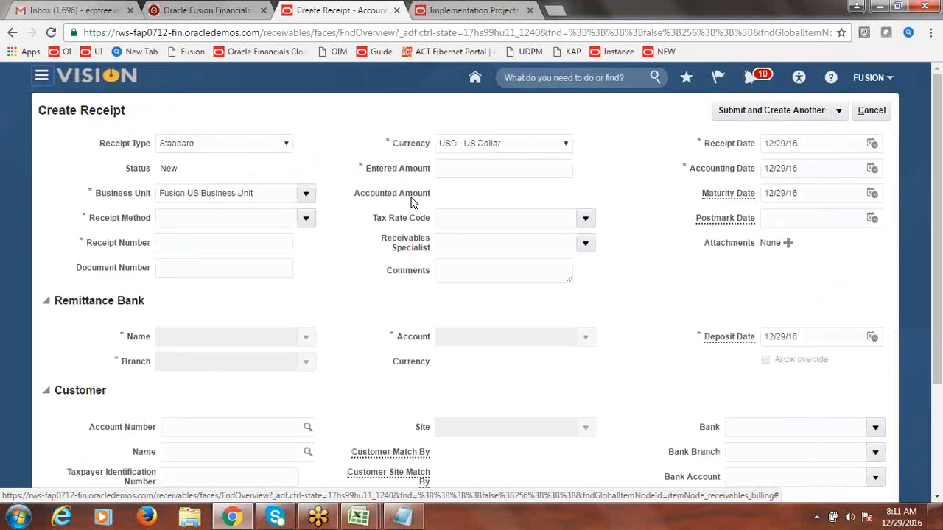
left_click(305, 219)
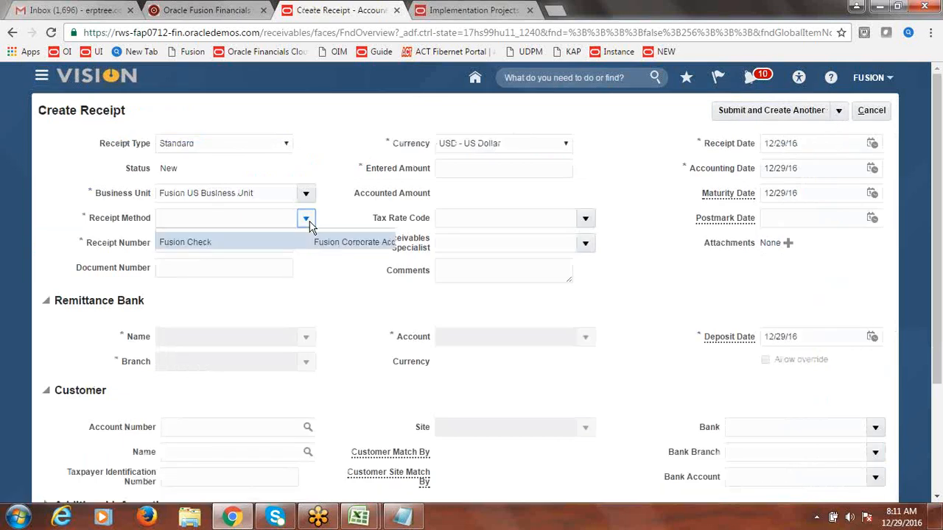
Step: Set receipt method Fusion Check and receipt number 8888
left_click(235, 241)
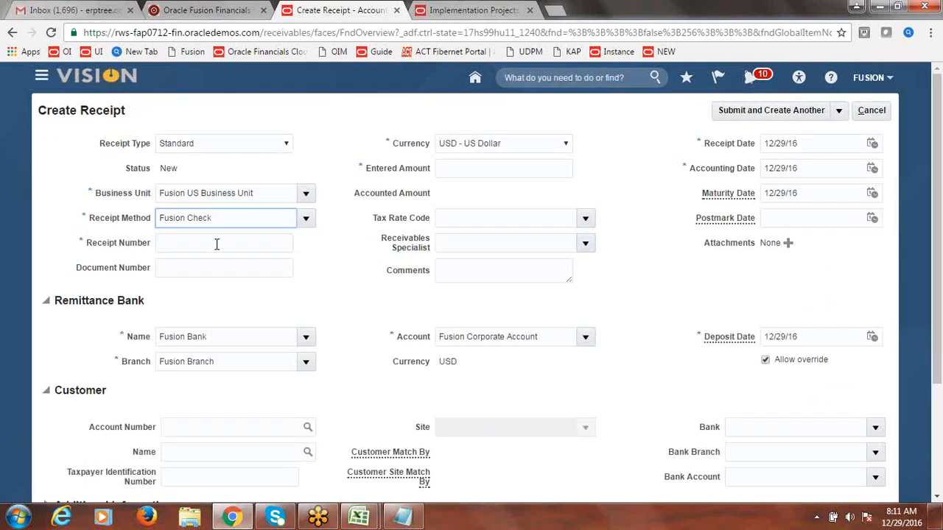
left_click(216, 244)
type("88")
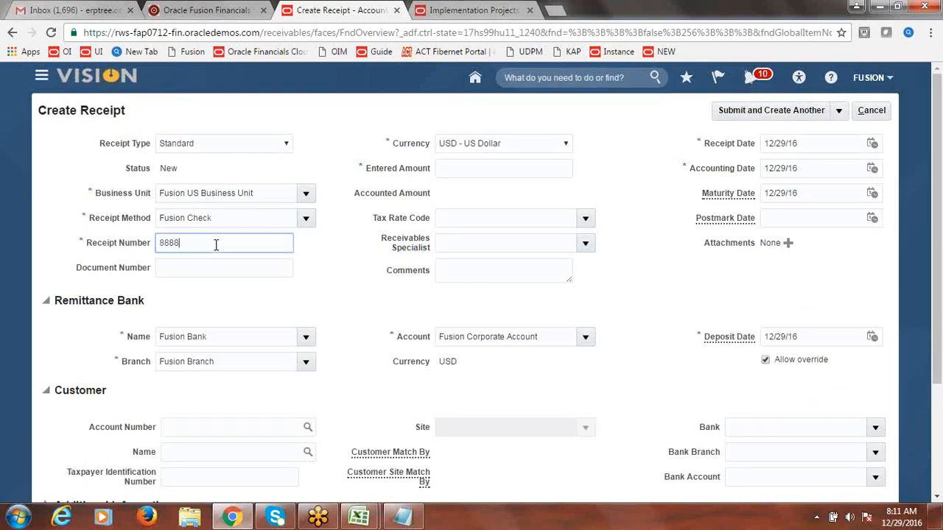
type("88")
key("Tab")
Step: Choose INR - Indian Rupee as the receipt currency and check its conversion rate
left_click(489, 166)
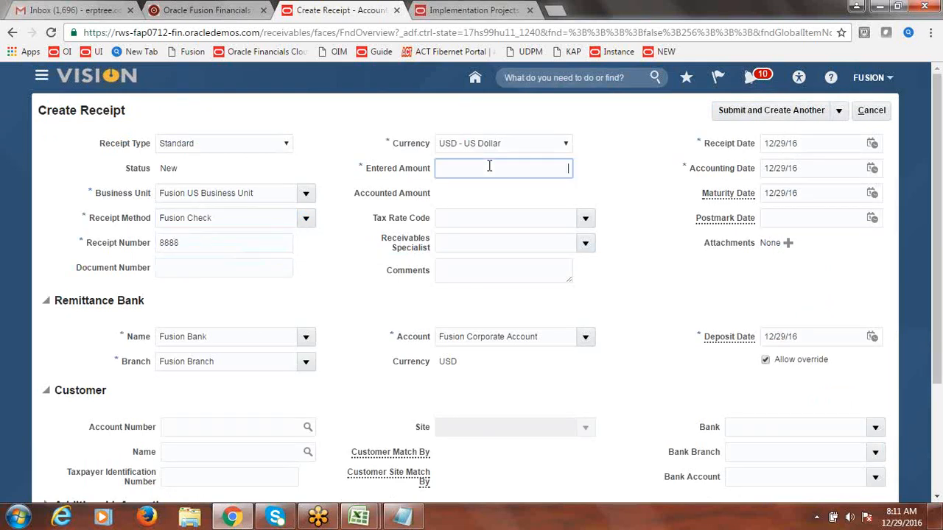
left_click(544, 144)
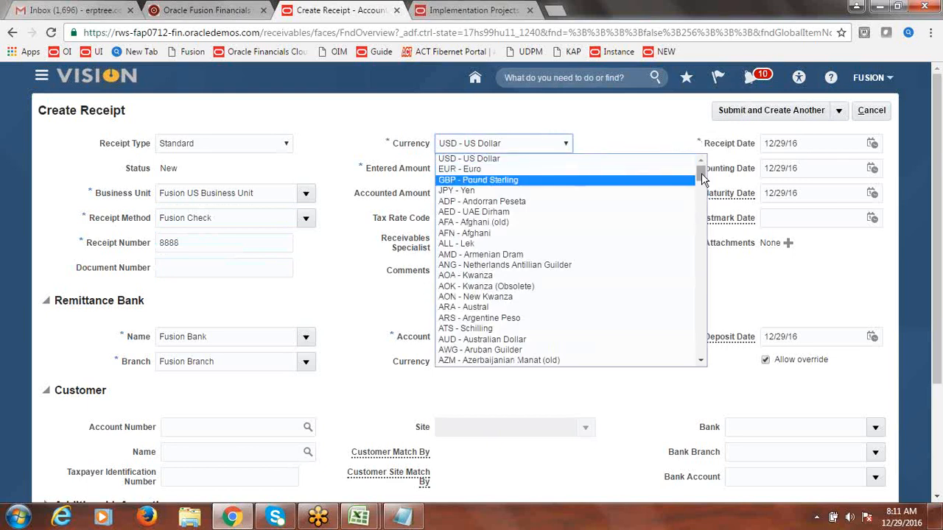
left_click_drag(701, 172, 704, 243)
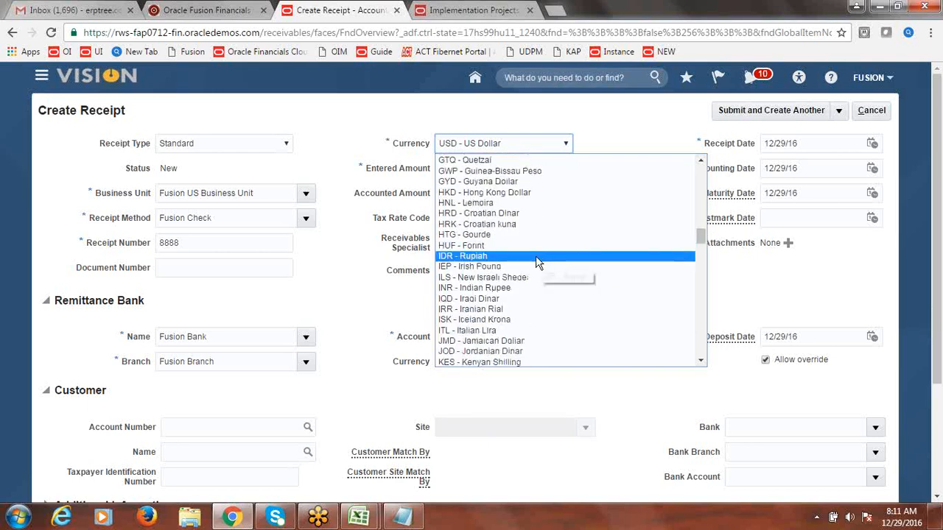
left_click(507, 288)
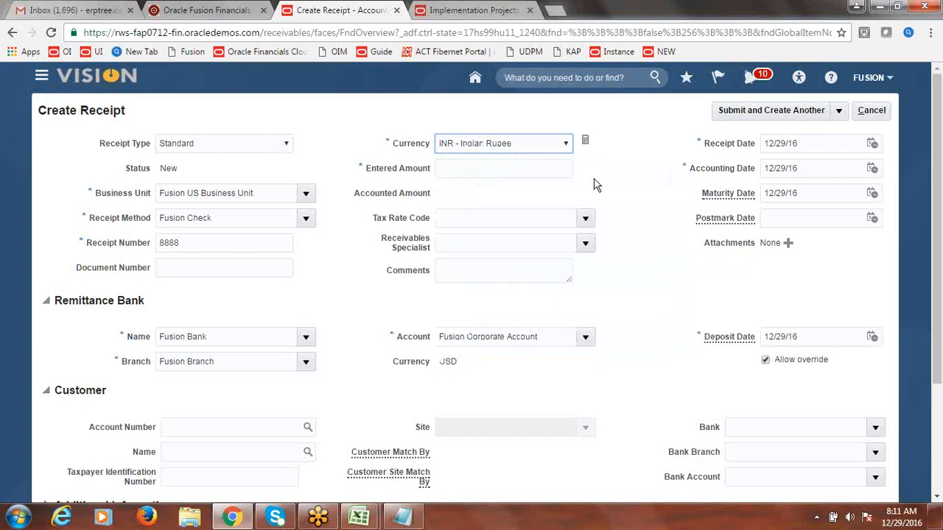
left_click(585, 142)
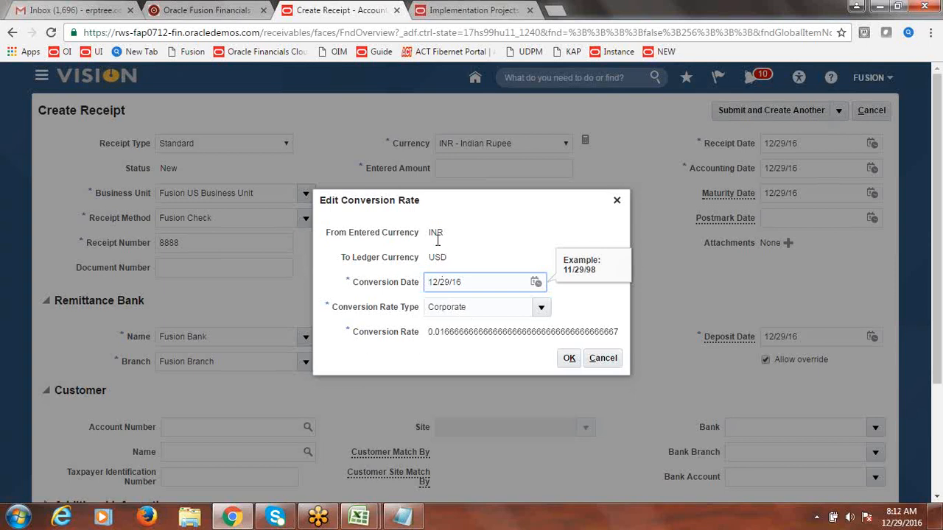
Step: Keep the Corporate conversion rate and enter 6000 INR, which accounts to 100.00
left_click(570, 359)
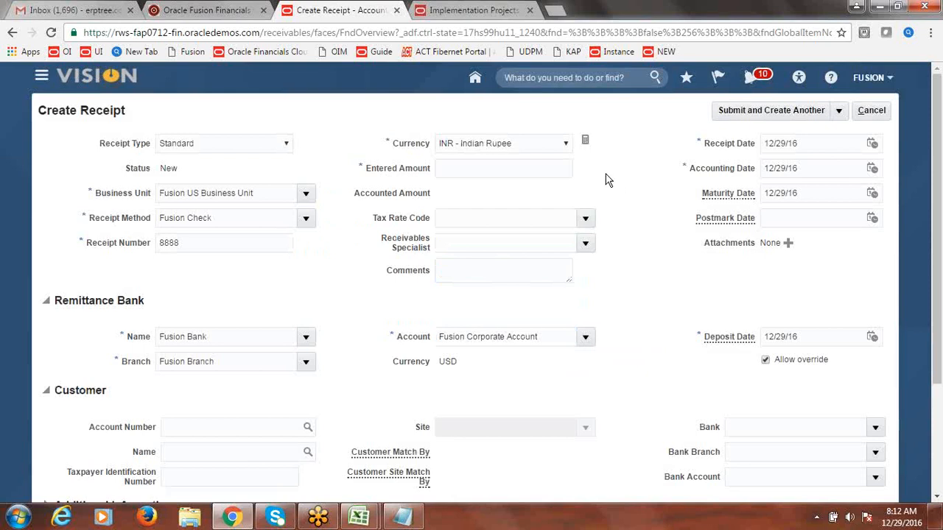
left_click(506, 172)
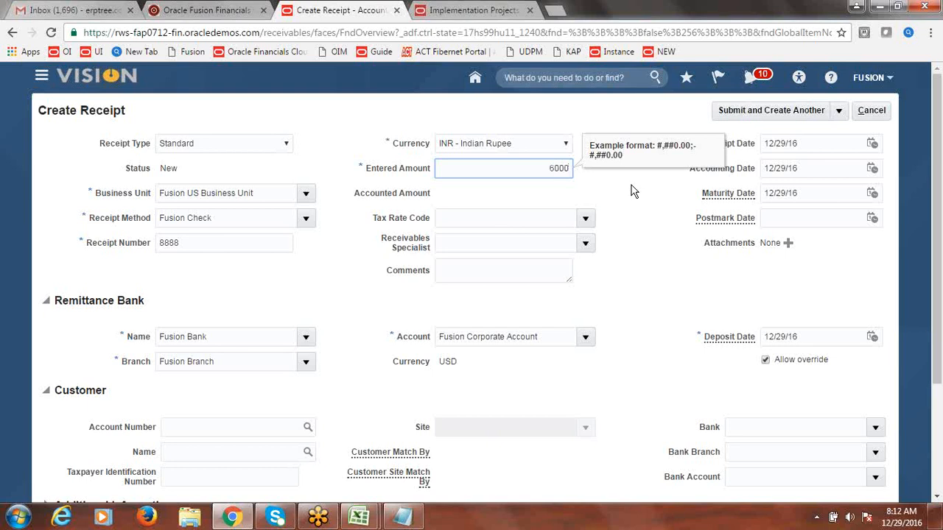
key("Tab")
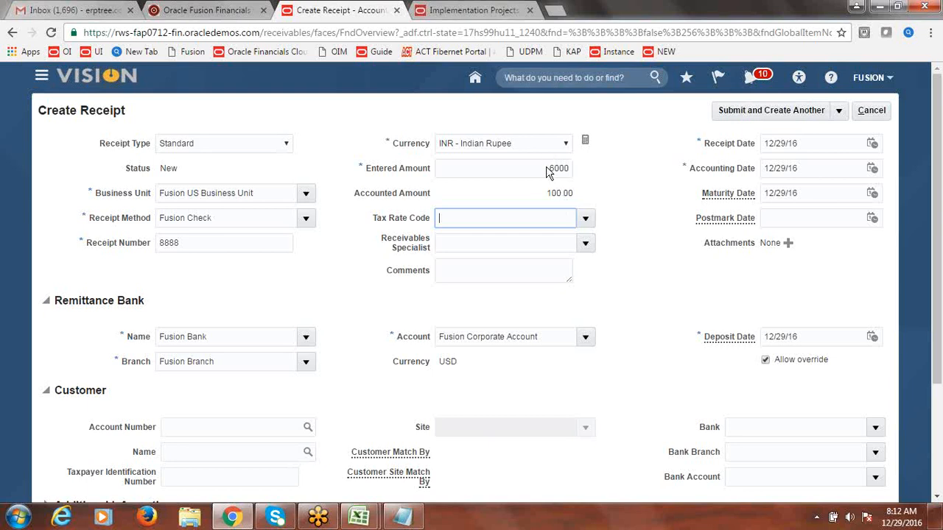
left_click_drag(549, 195, 566, 198)
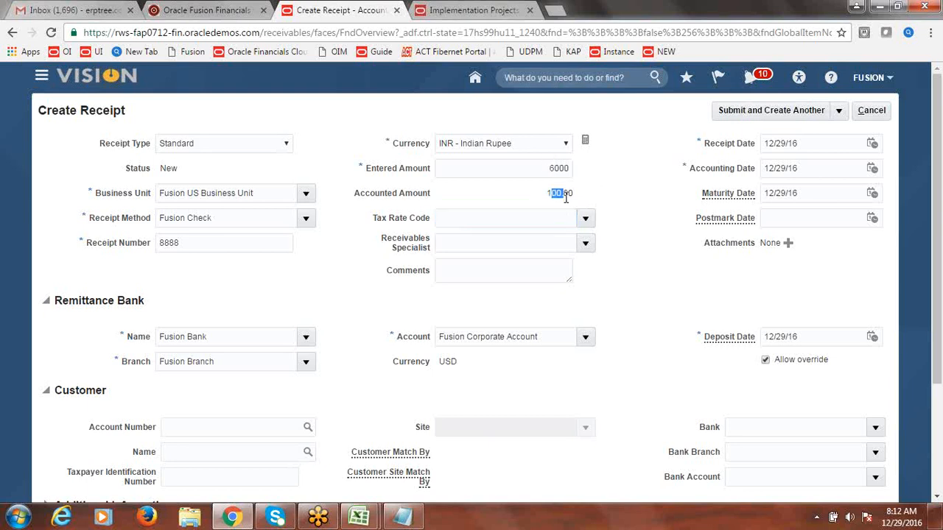
left_click(625, 200)
scroll(939, 200, "down", 1)
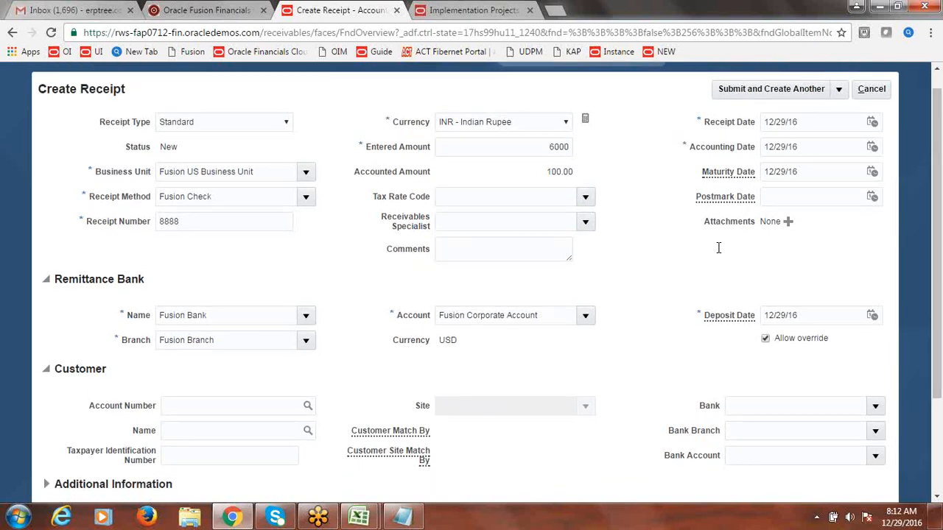
left_click(309, 431)
Step: Assign Fusion Customer-1 and its primary address site to the receipt
left_click(377, 225)
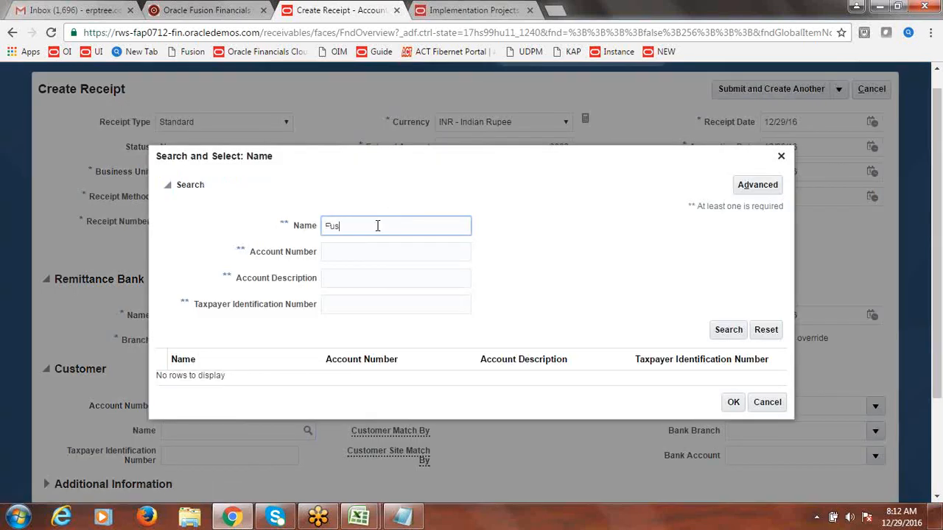
type("Fusion Customer-1")
left_click(728, 329)
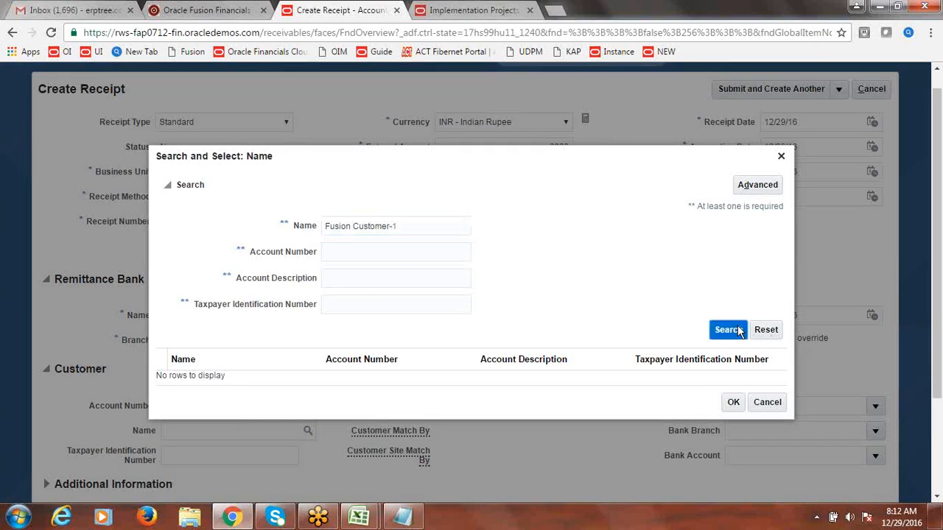
left_click(260, 376)
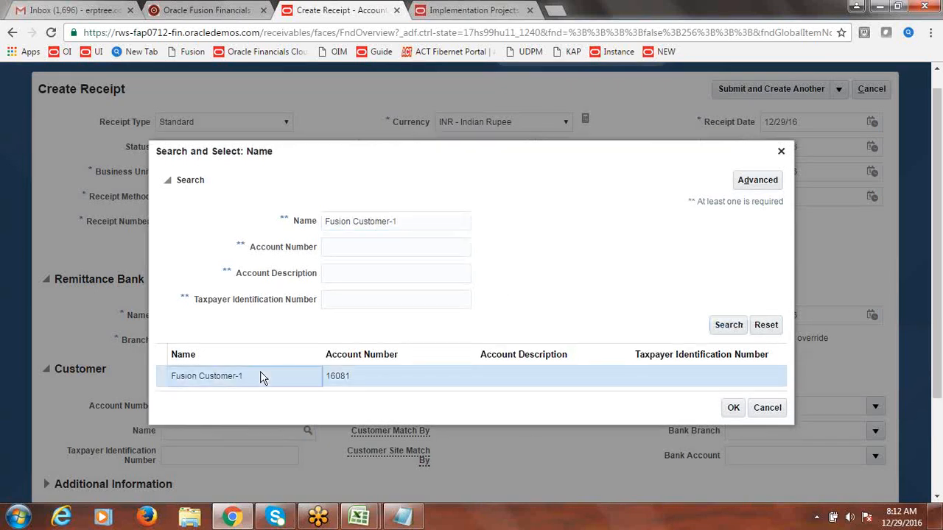
left_click(733, 411)
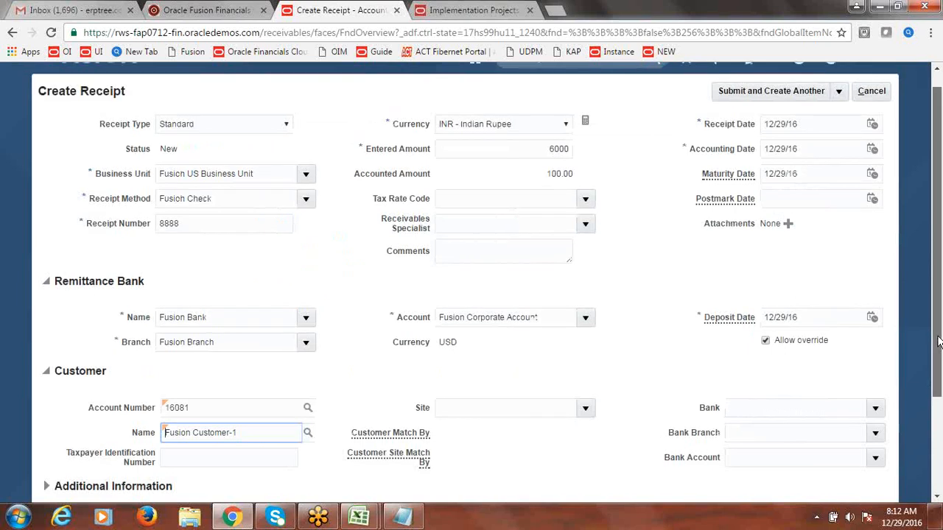
left_click(586, 409)
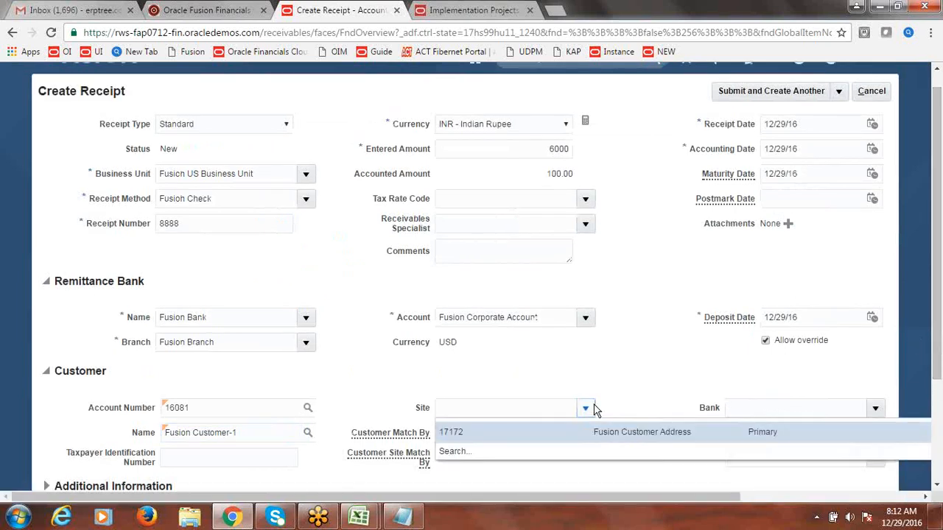
left_click(540, 429)
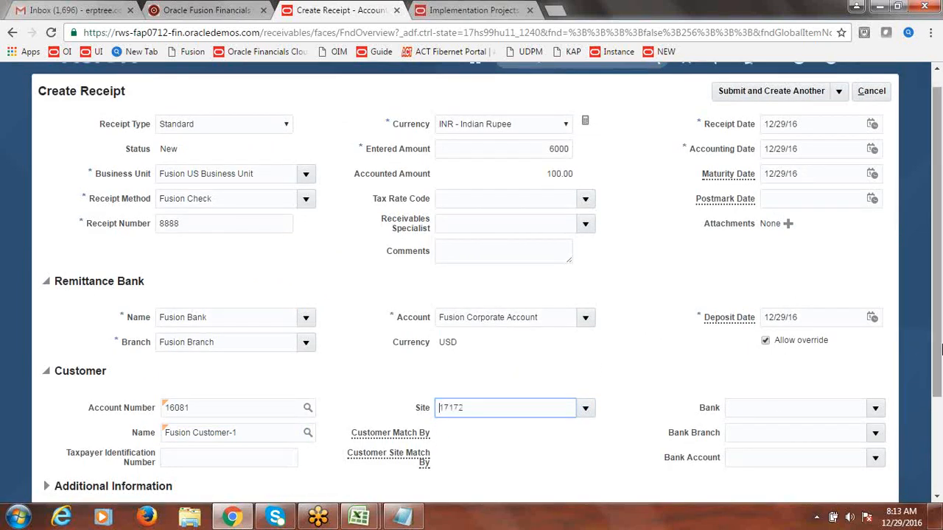
Step: Submit receipt 8888 with Submit and Apply Manually
scroll(940, 350, "up", 1)
left_click(843, 114)
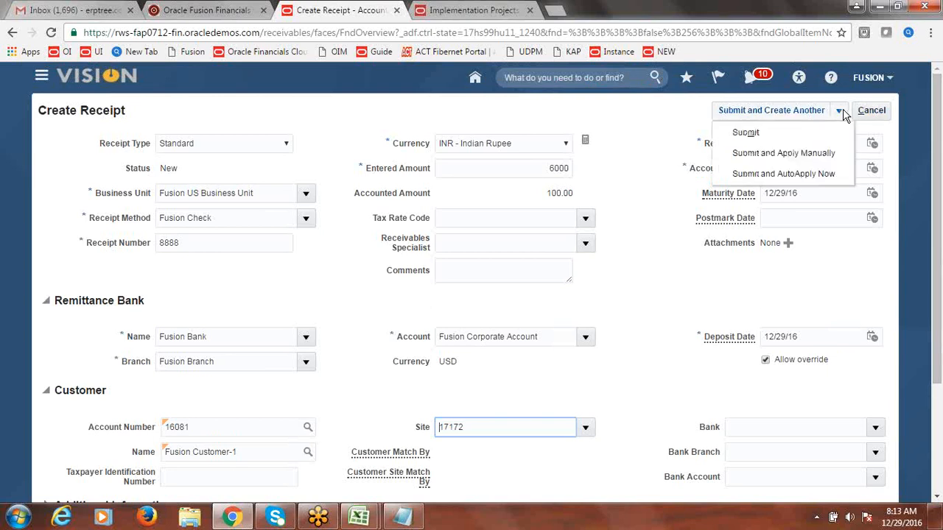
left_click(774, 153)
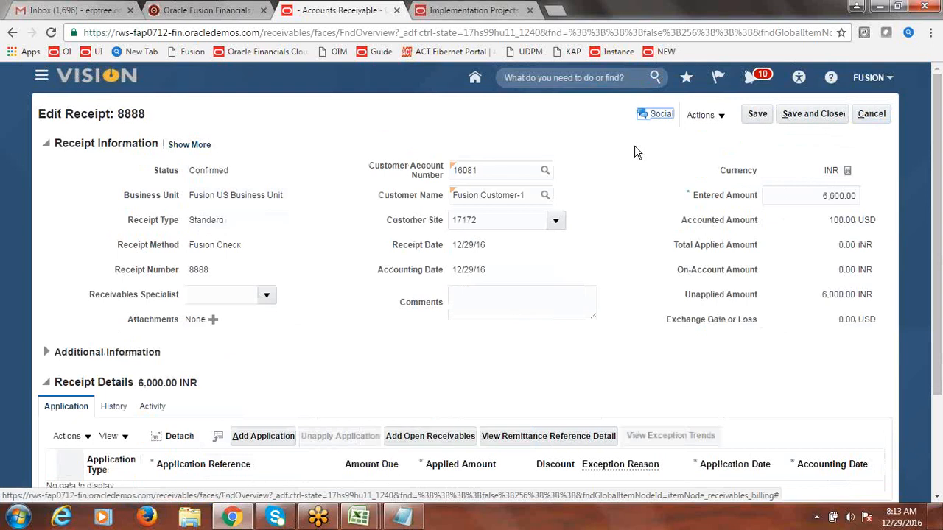
left_click(409, 437)
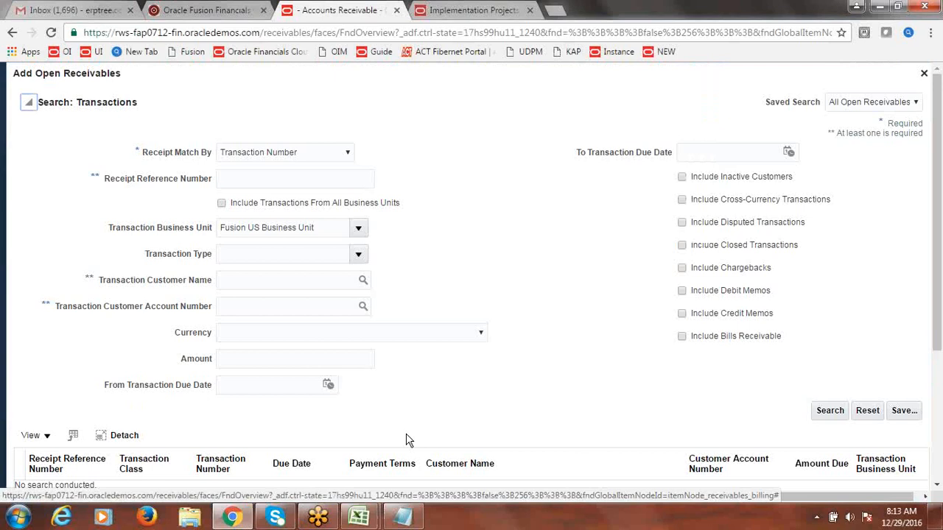
Step: Find Transaction 24 including cross-currency transactions and add its 100.00 USD invoice to the receipt
left_click(299, 182)
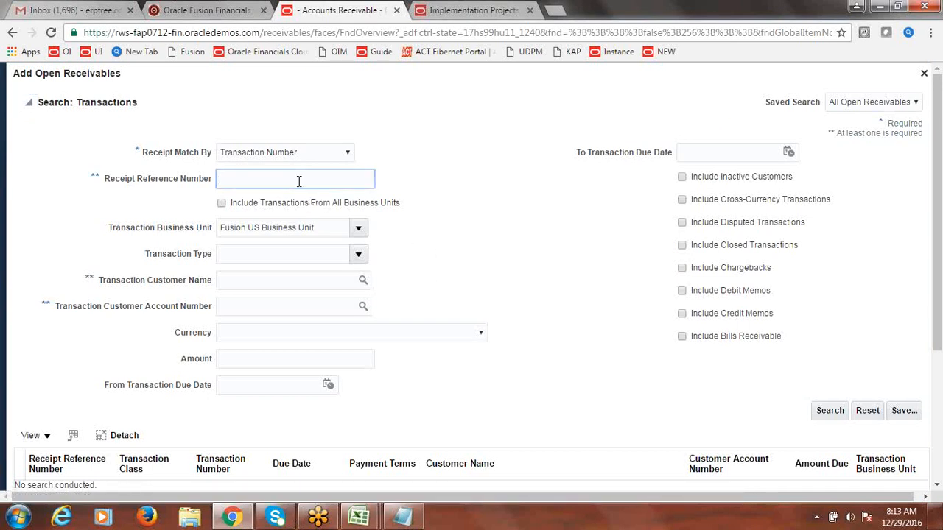
type("24")
left_click(678, 199)
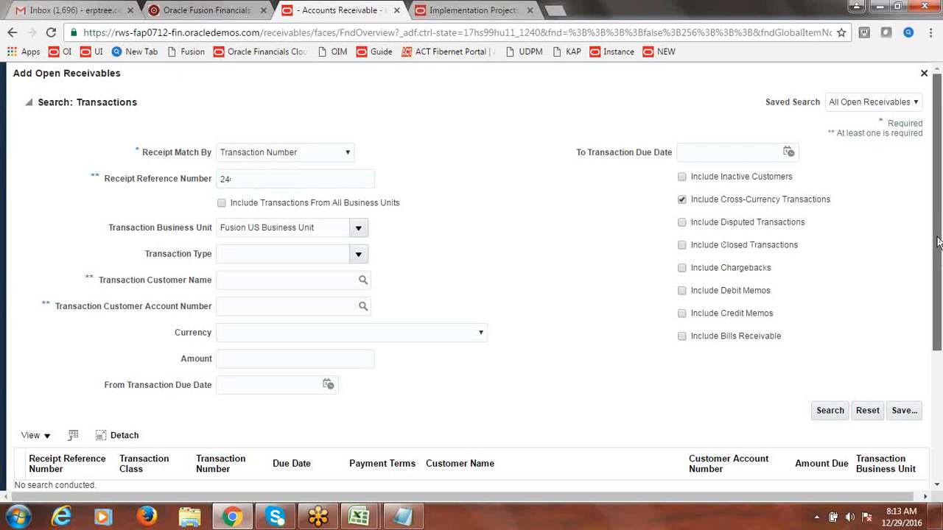
scroll(937, 243, "down", 1)
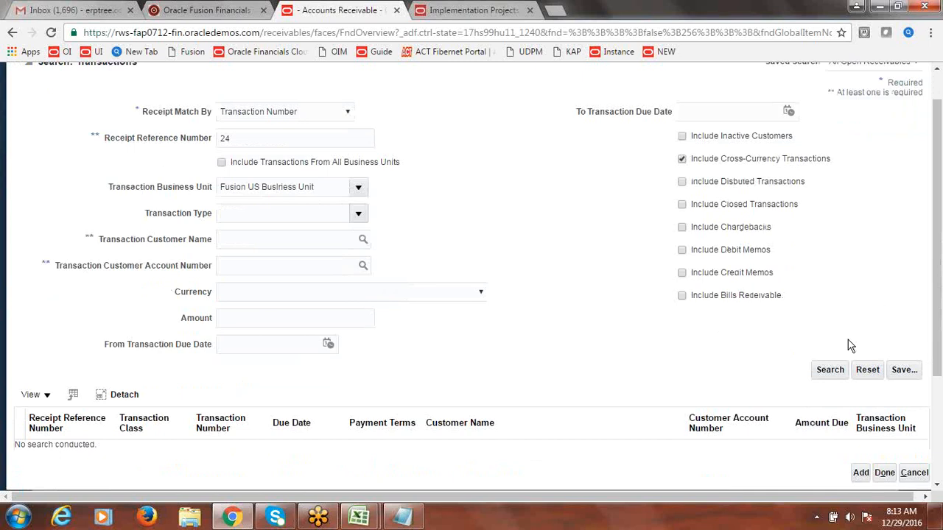
left_click(830, 368)
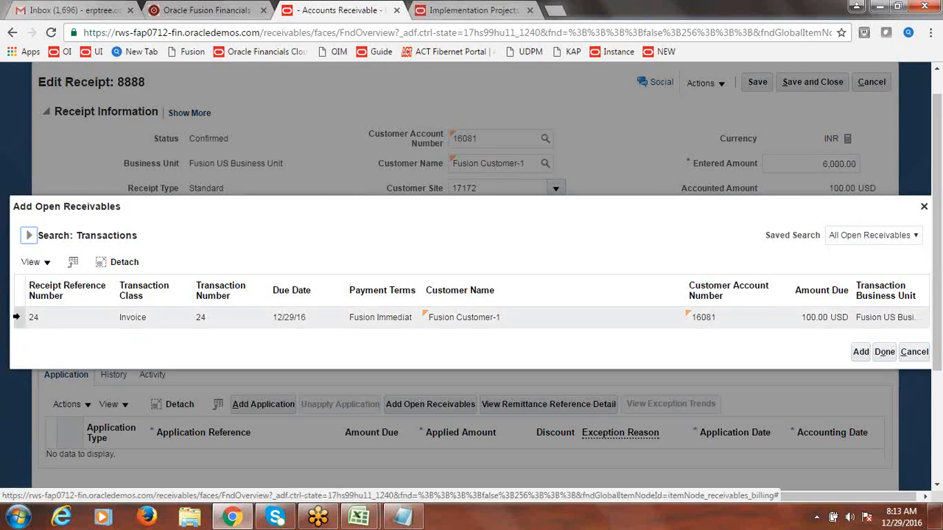
left_click(16, 317)
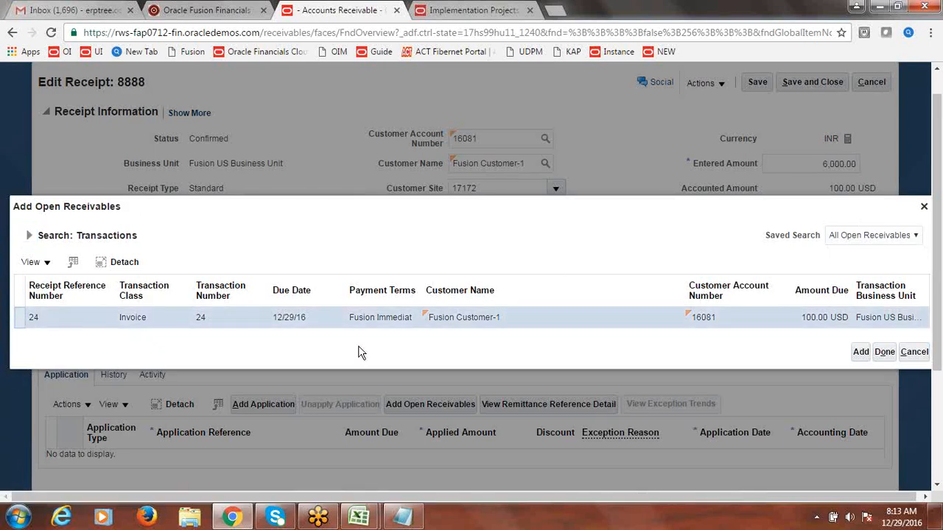
left_click(859, 353)
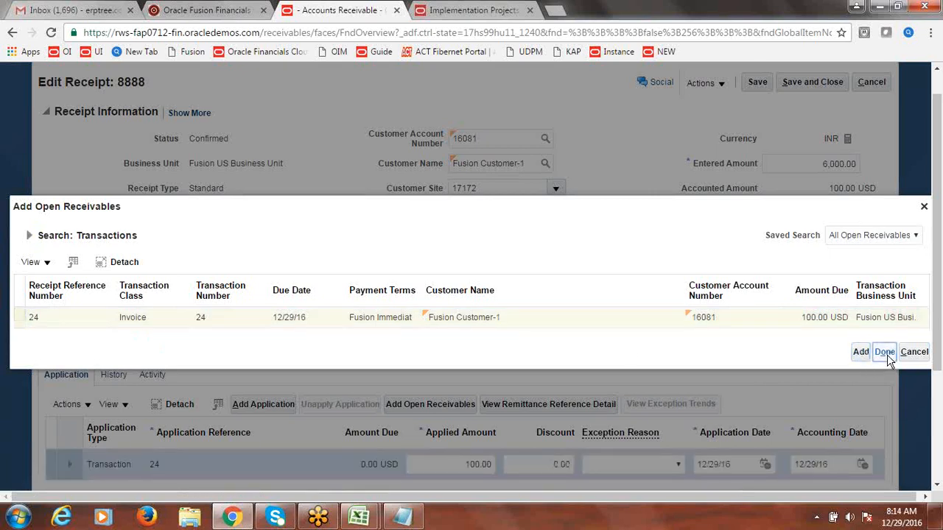
Step: Apply transaction 24 to receipt 8888 at a cross-currency rate of 60
left_click(885, 352)
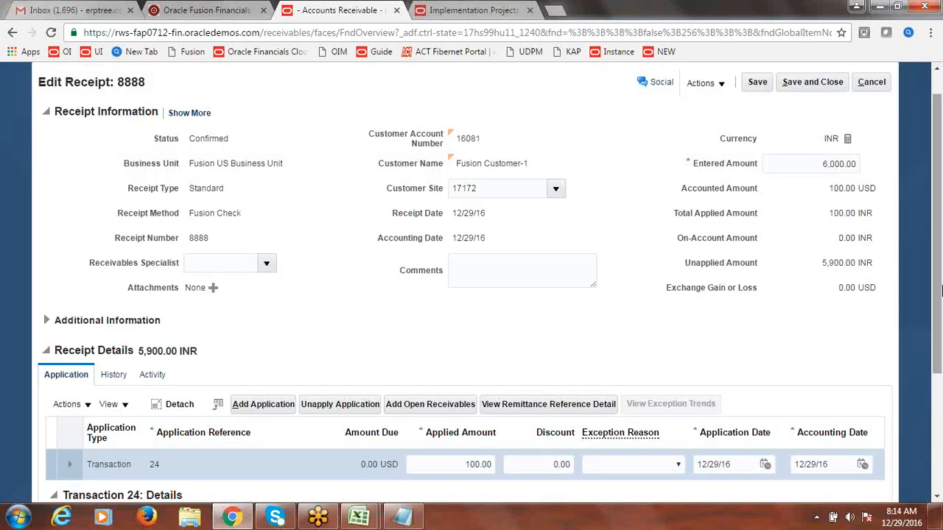
left_click_drag(940, 289, 939, 324)
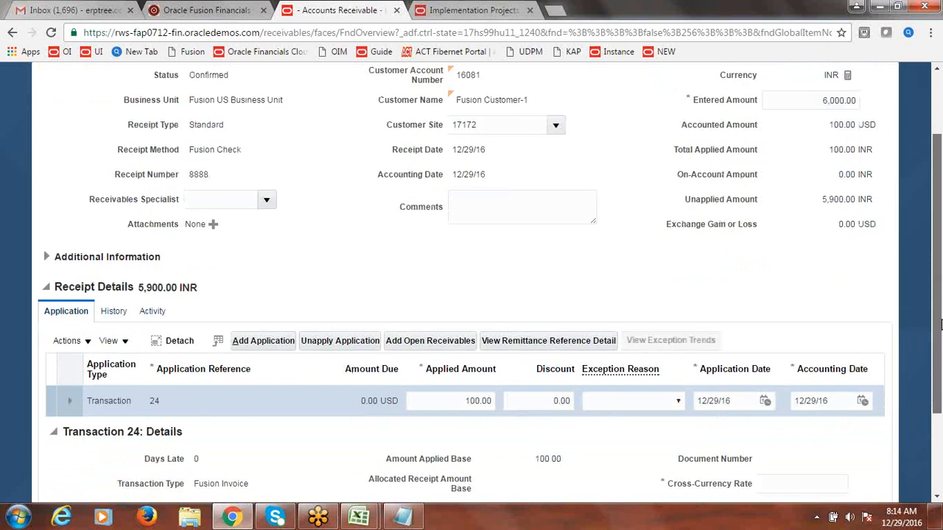
left_click_drag(940, 325, 939, 277)
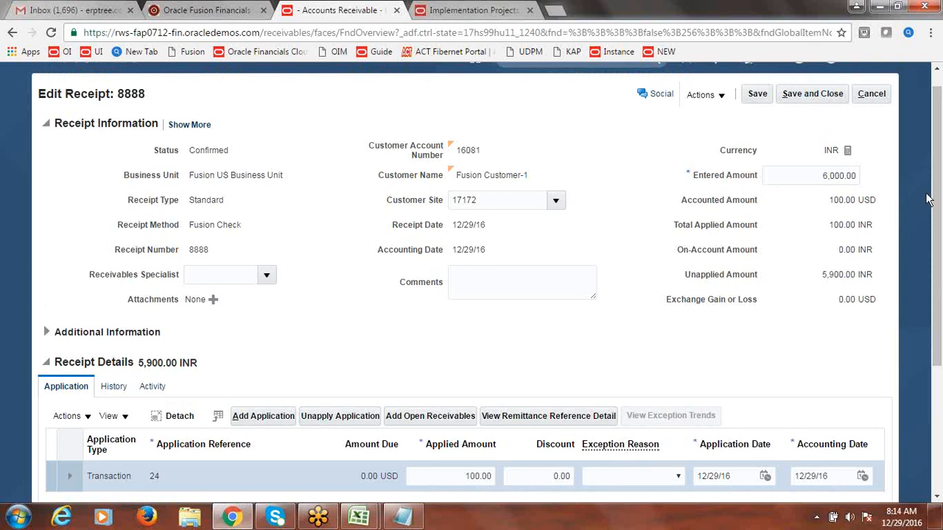
left_click_drag(937, 200, 939, 243)
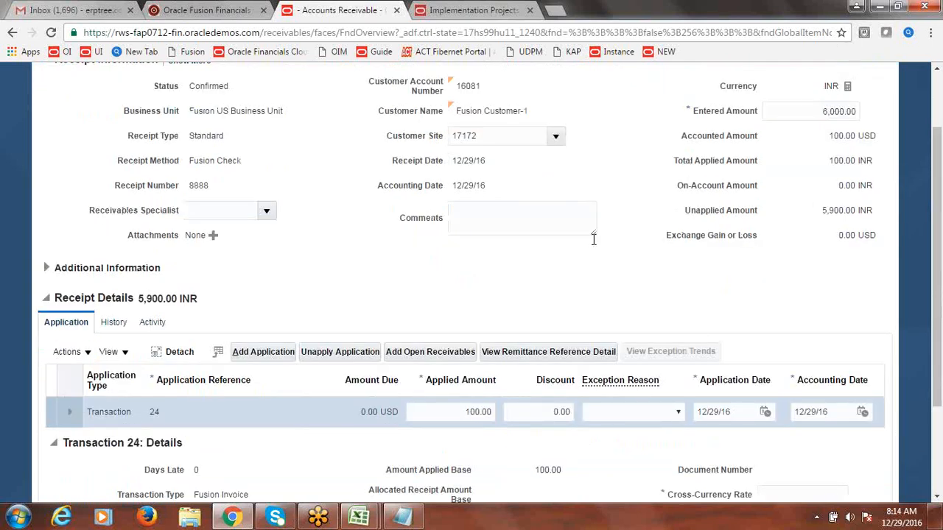
left_click_drag(938, 288, 940, 209)
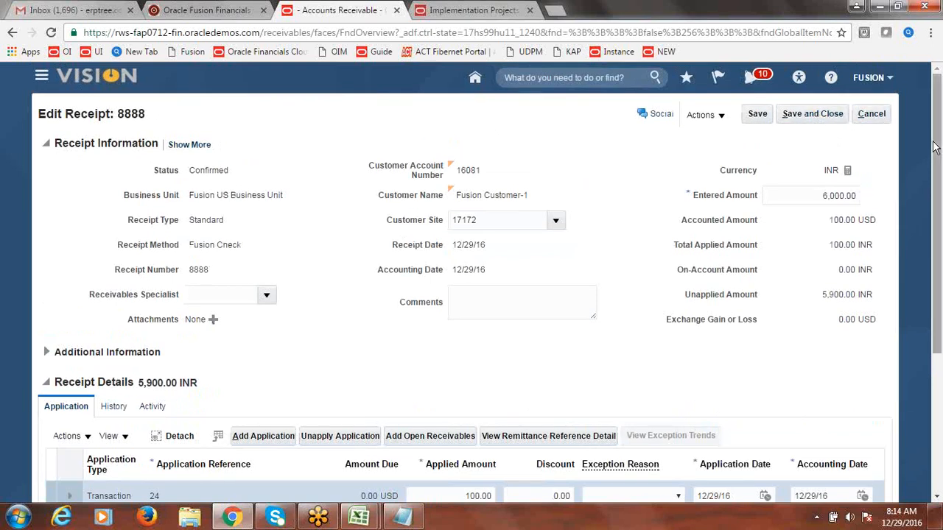
left_click(828, 114)
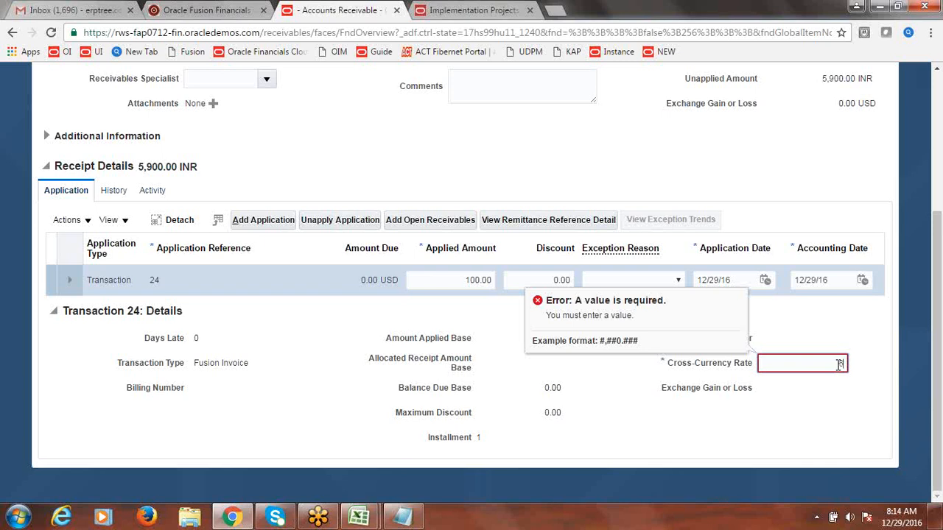
type("60")
left_click(339, 319)
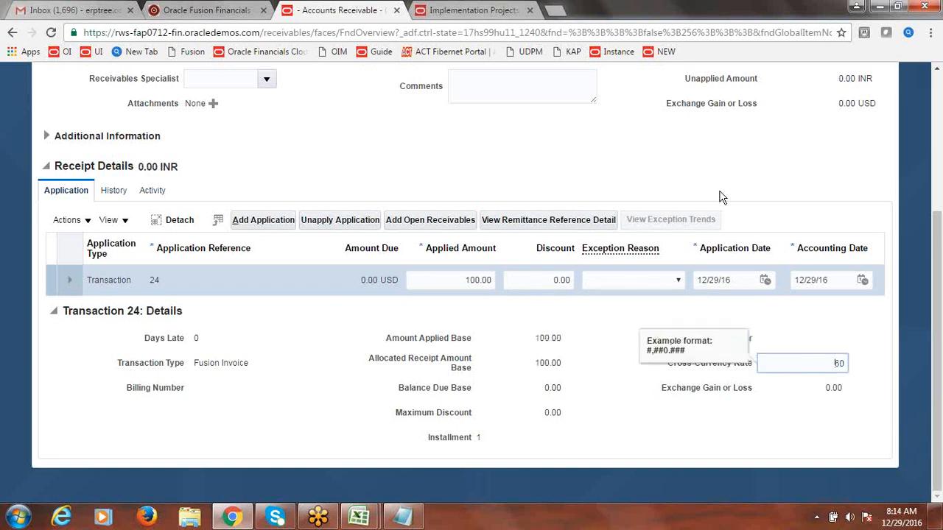
left_click_drag(937, 267, 940, 128)
Step: Save and close receipt 8888
left_click(813, 116)
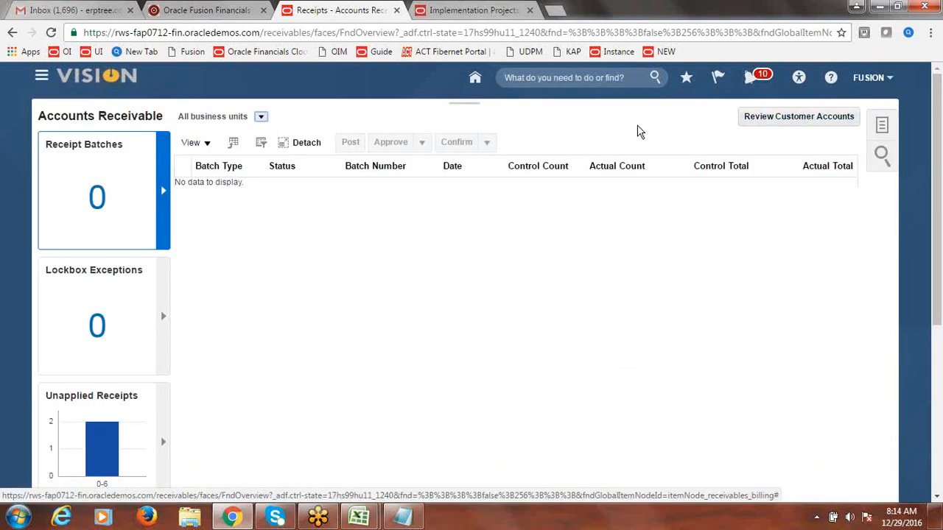
left_click(201, 10)
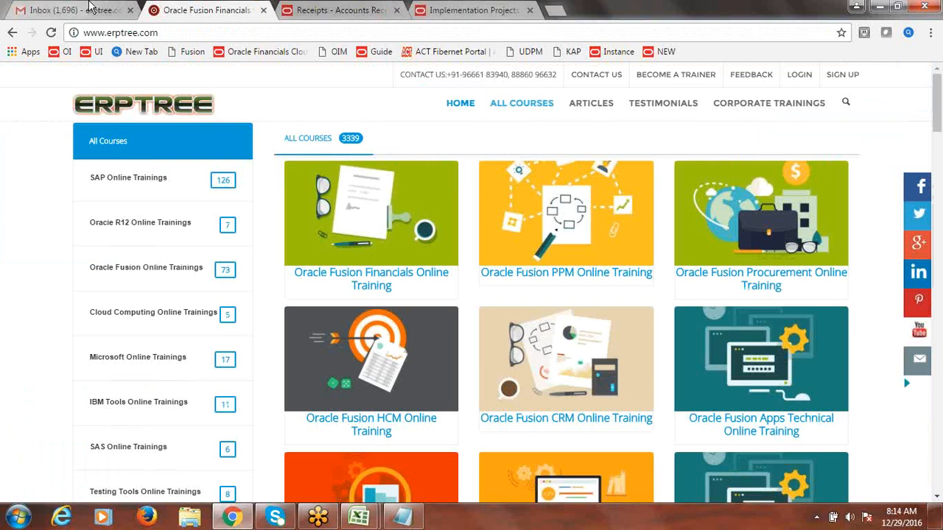
left_click(88, 8)
Step: Finish the implementation project, dismiss the timeout alert, and close the Setup and Maintenance tab
left_click(453, 10)
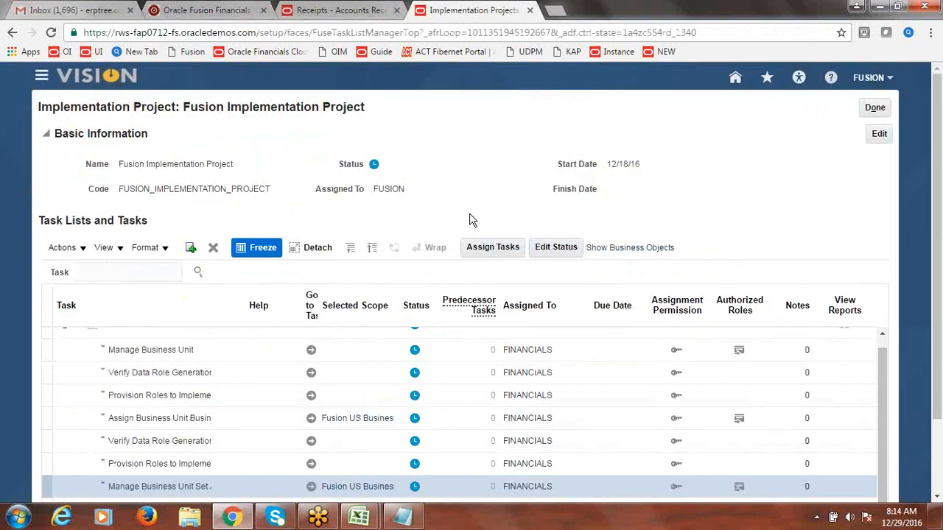
left_click(875, 109)
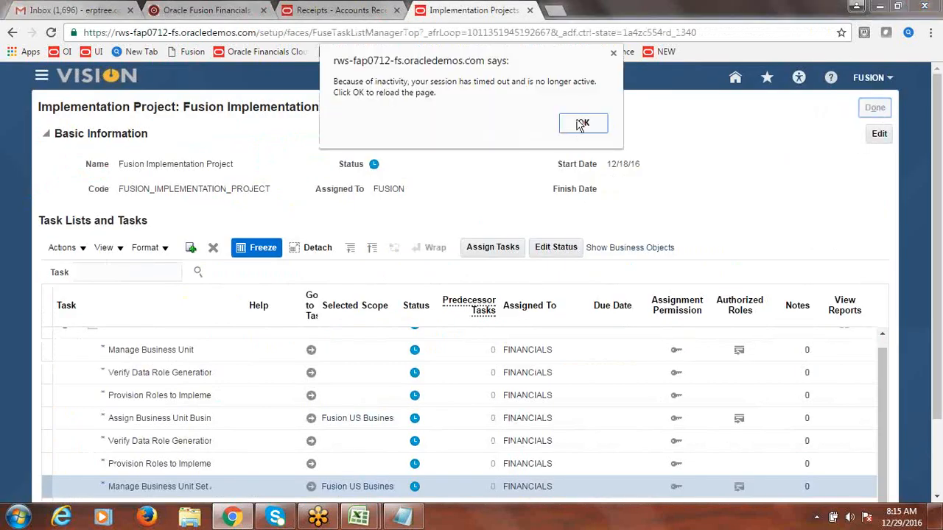
left_click(582, 124)
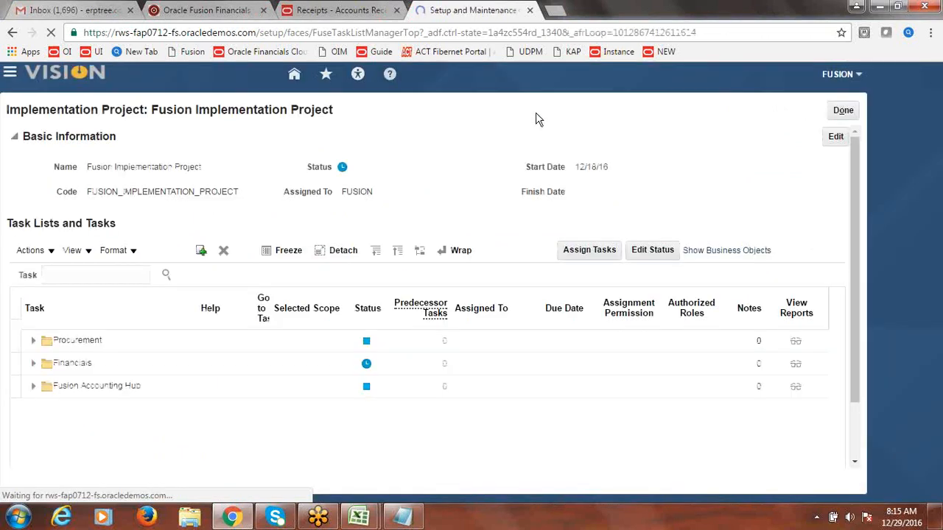
left_click(375, 10)
left_click(464, 10)
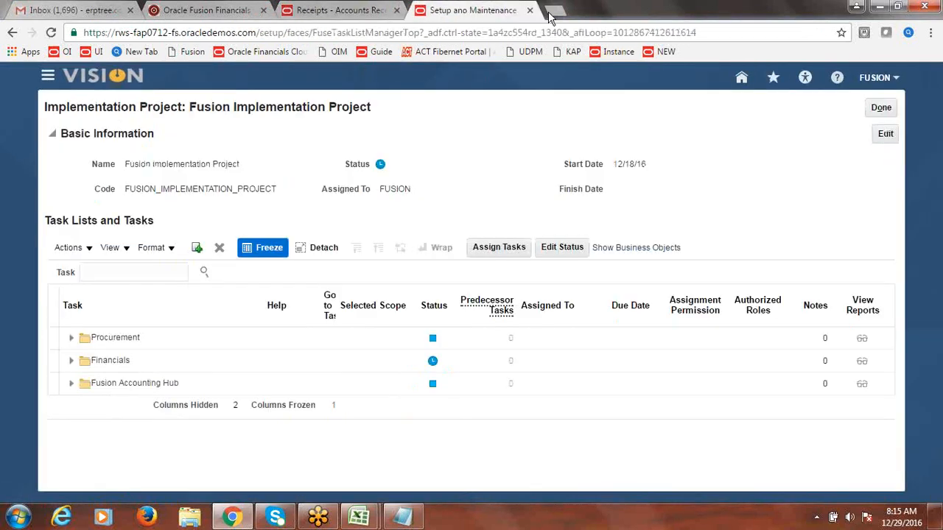
left_click(529, 10)
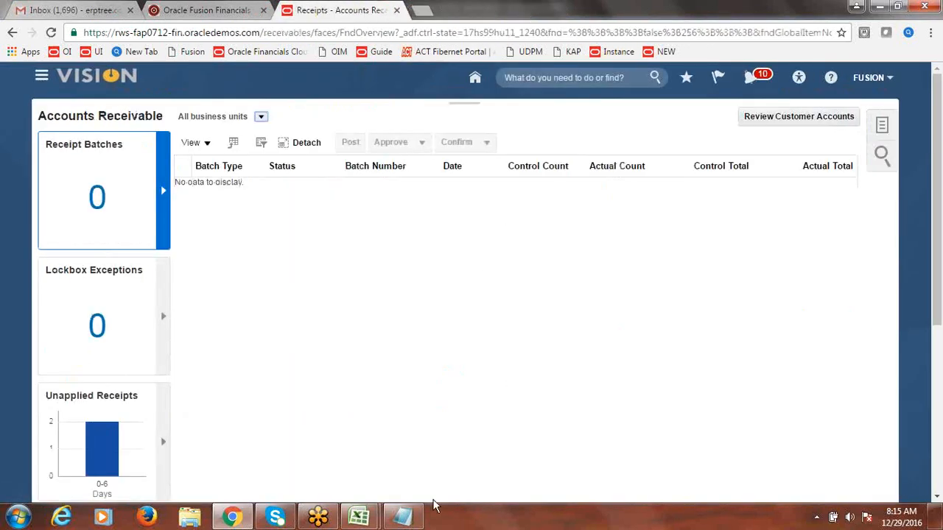
mouse_move(359, 517)
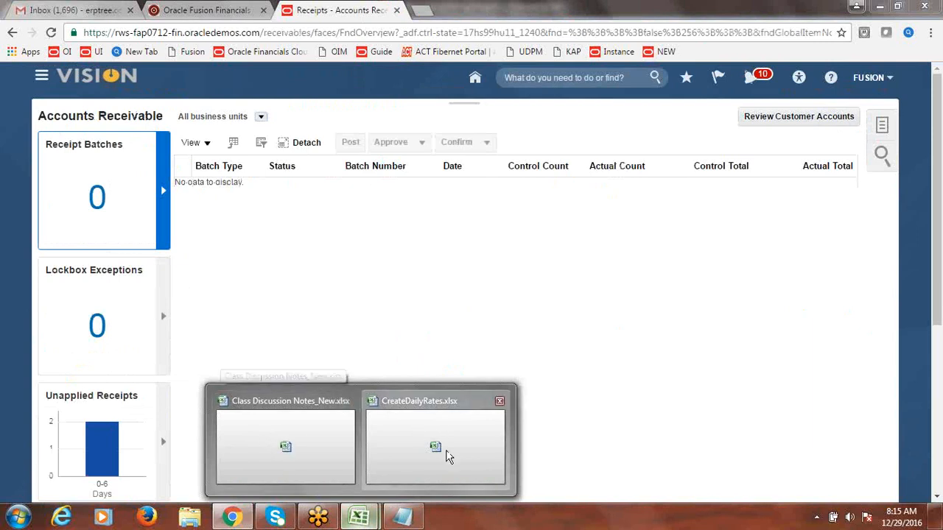
Step: Close CreateDailyRates.xlsx without saving changes
left_click(447, 456)
left_click(925, 5)
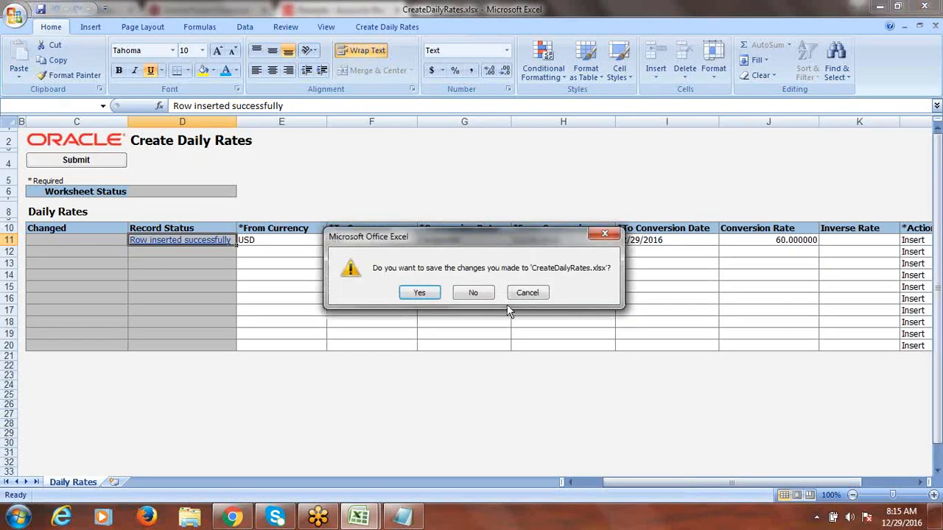
left_click(479, 295)
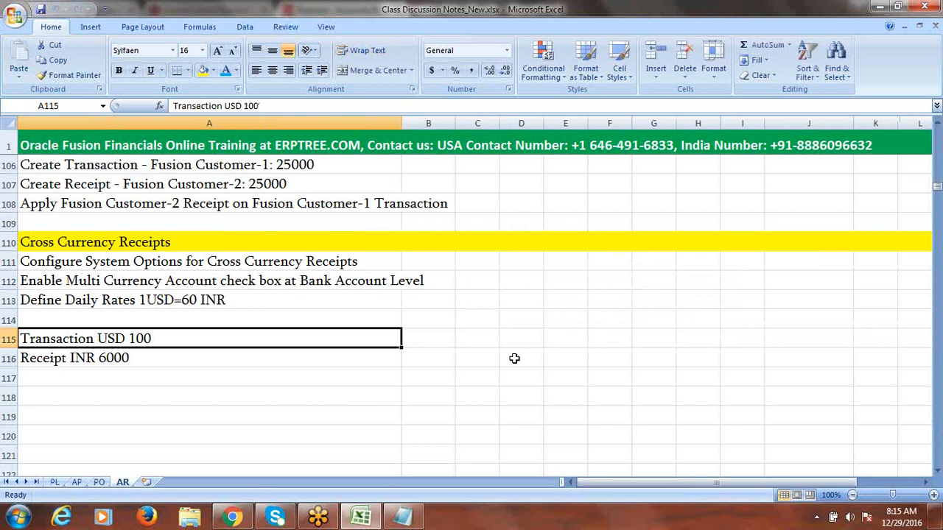
left_click(514, 358)
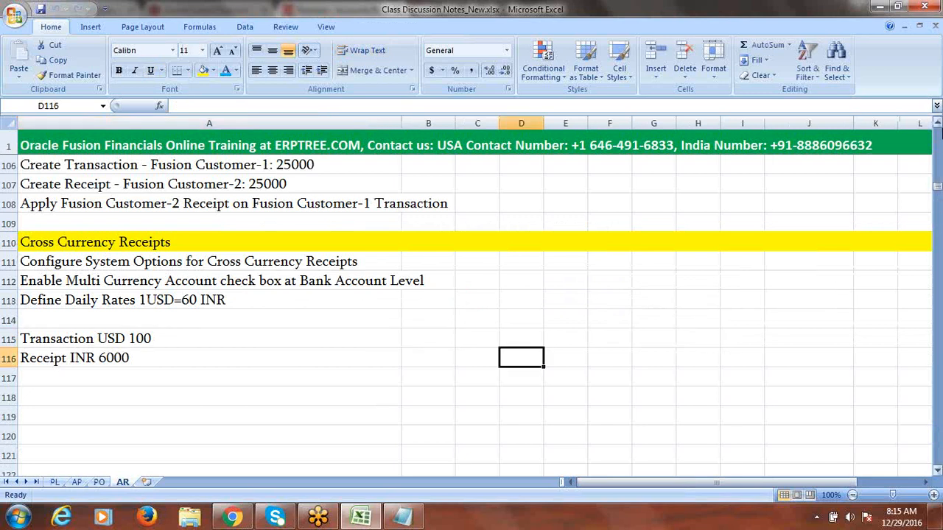
left_click(938, 124)
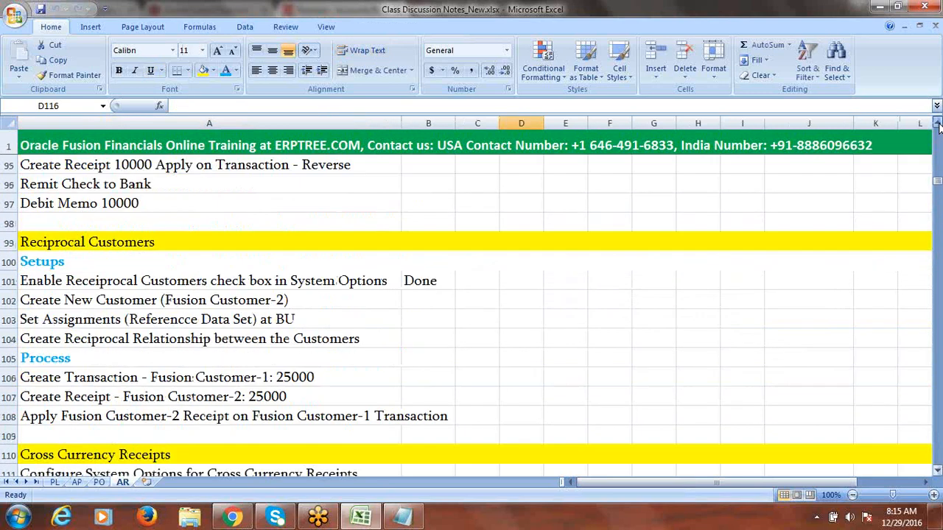
left_click_drag(937, 124, 938, 123)
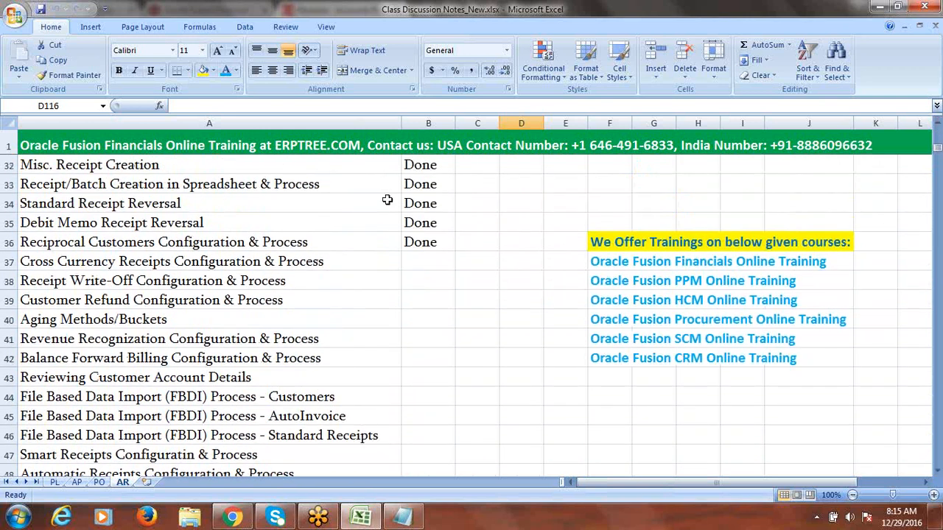
Step: Mark Cross Currency Receipts Configuration & Process as done in cell B37
left_click(280, 262)
left_click(411, 266)
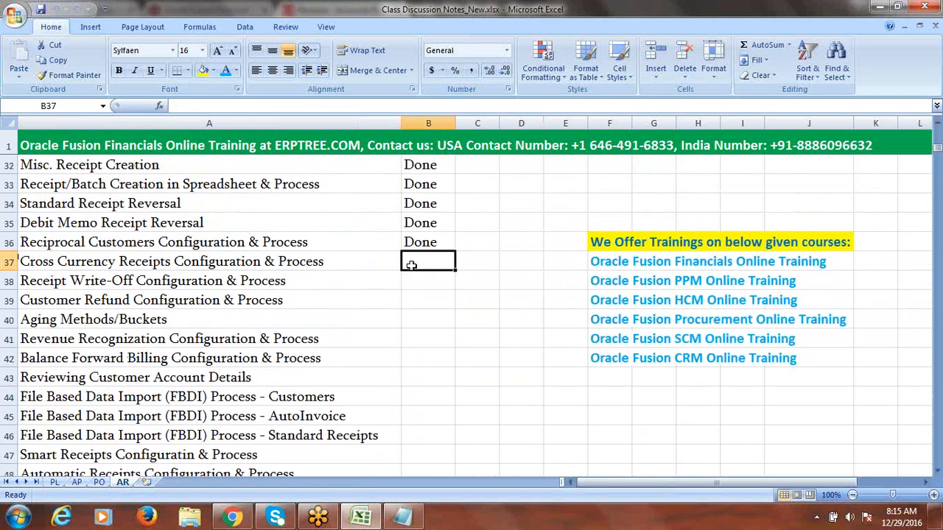
type("done")
left_click(479, 266)
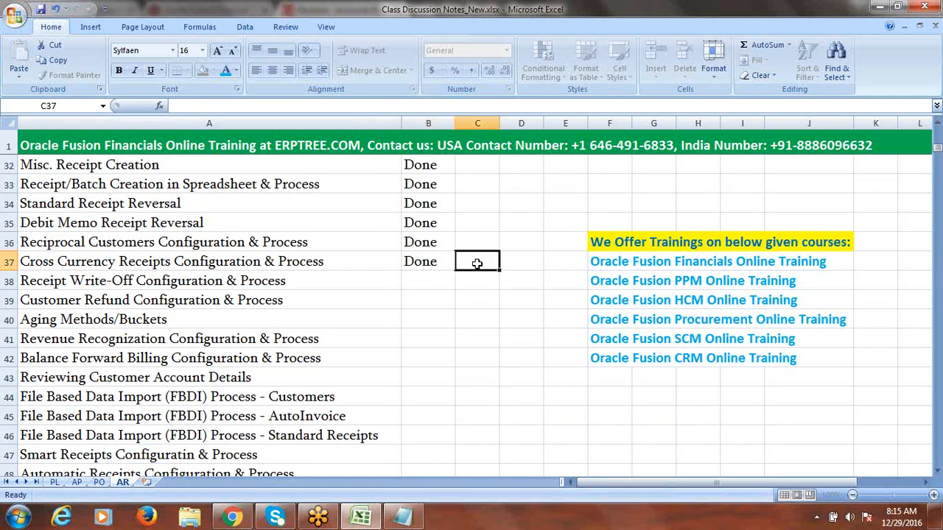
left_click(290, 282)
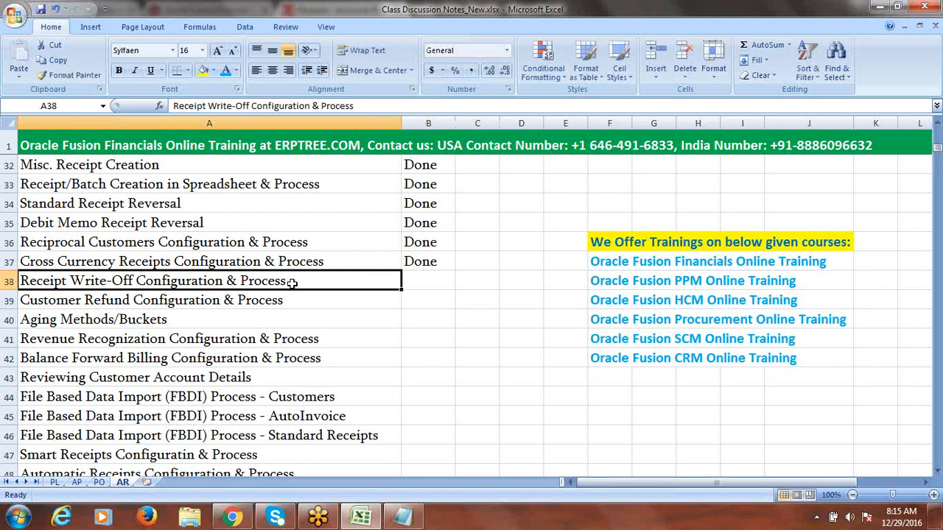
Step: Copy the Receipt Write-Off task name into A118 and trim it to 'Receipt Write-Off'
key("ctrl+c")
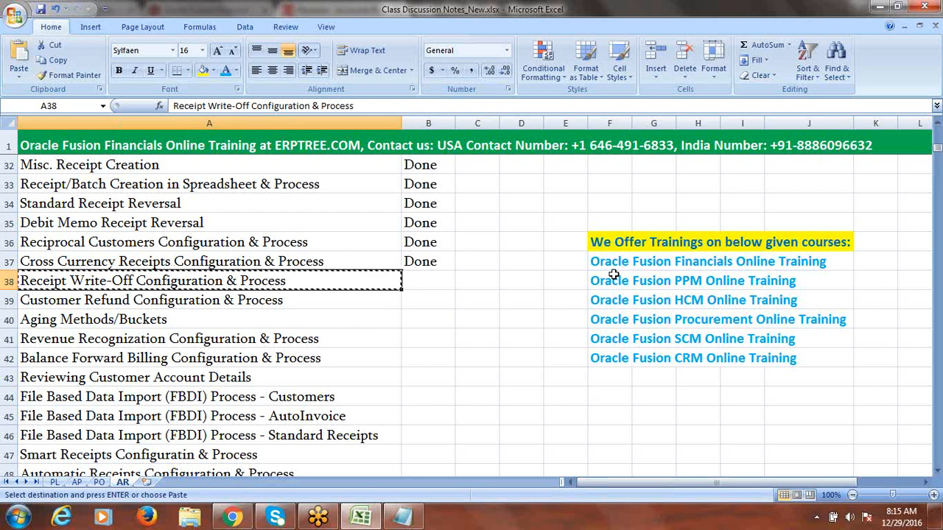
left_click_drag(938, 151, 937, 194)
left_click(90, 343)
key("ctrl+v")
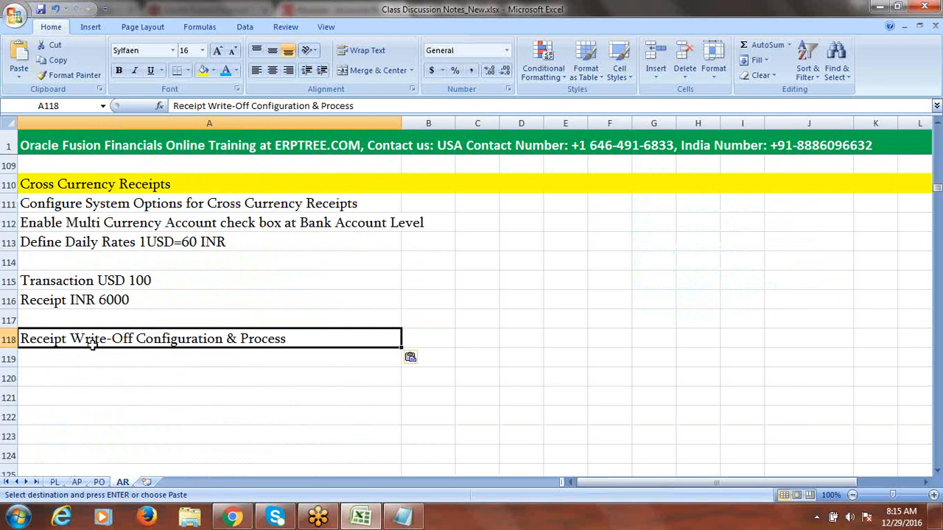
key("Escape")
double_click(300, 339)
key("BackSpace")
key("BackSpace")
key("BackSpace")
key("BackSpace")
key("BackSpace")
key("BackSpace")
key("BackSpace")
key("BackSpace")
key("BackSpace")
key("BackSpace")
key("BackSpace")
key("BackSpace")
key("BackSpace")
key("BackSpace")
key("BackSpace")
key("BackSpace")
key("BackSpace")
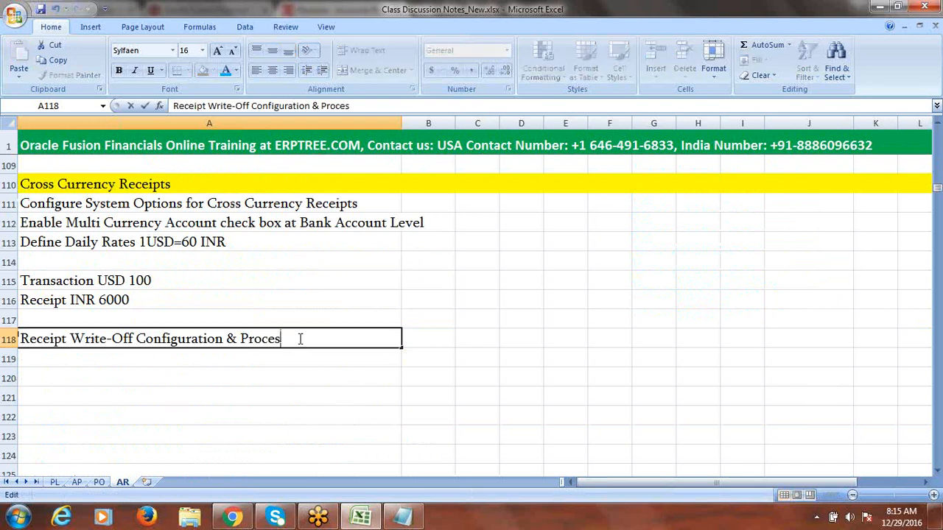
key("BackSpace")
key("BackSpace")
key("BackSpace")
key("BackSpace")
key("BackSpace")
key("BackSpace")
key("BackSpace")
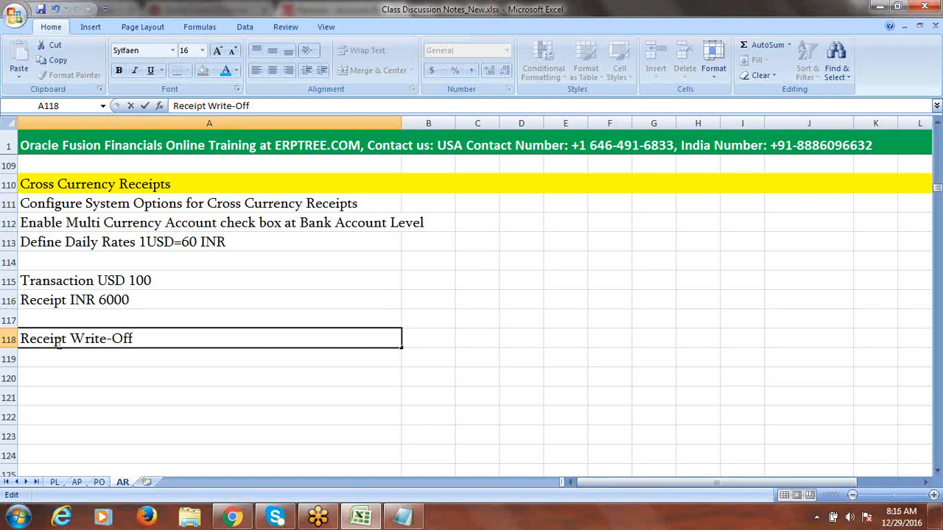
Step: Fill row 118 with yellow highlighting
left_click(9, 339)
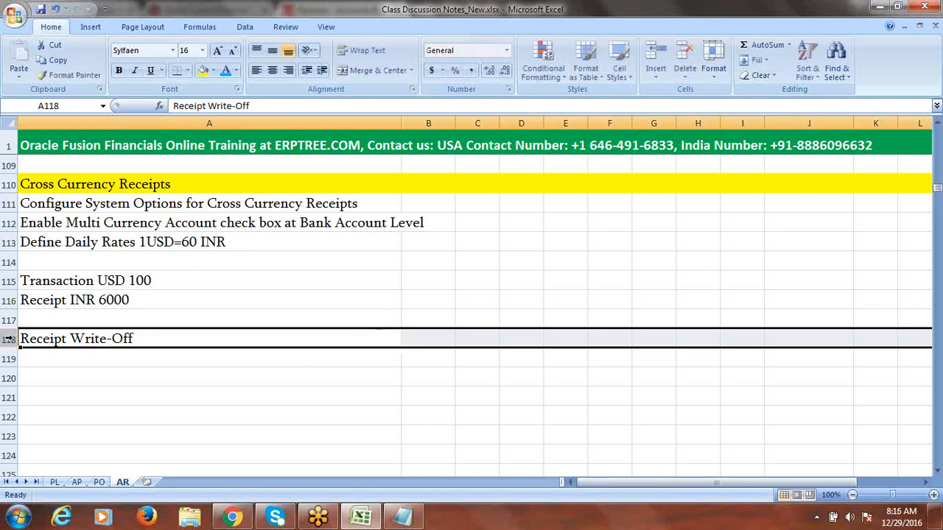
left_click(206, 73)
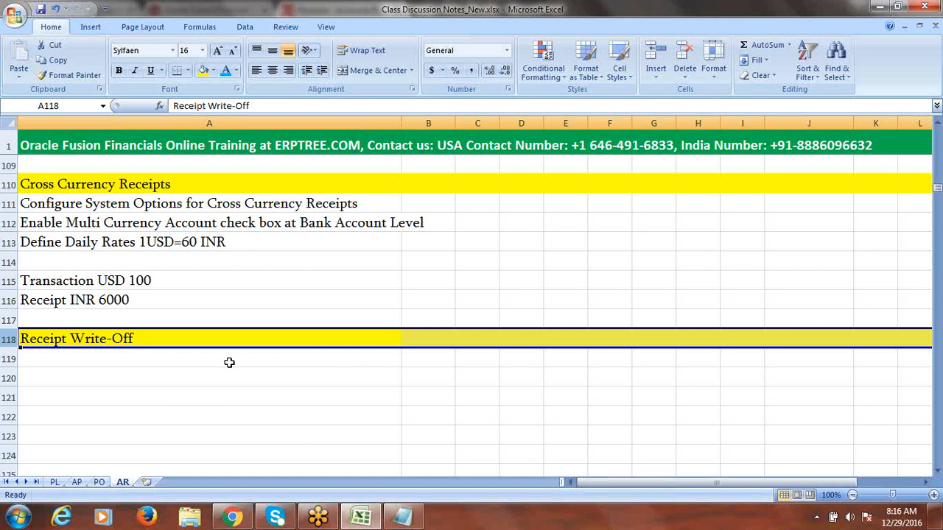
left_click(141, 380)
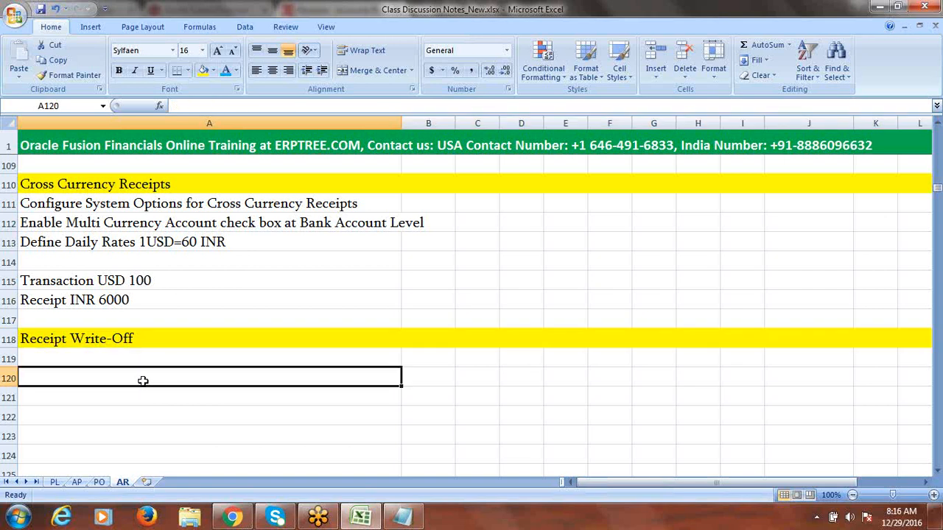
Step: Enter example notes 'Transaction 9000' in A120 and 'Paid 8000' in A121
type("Transa")
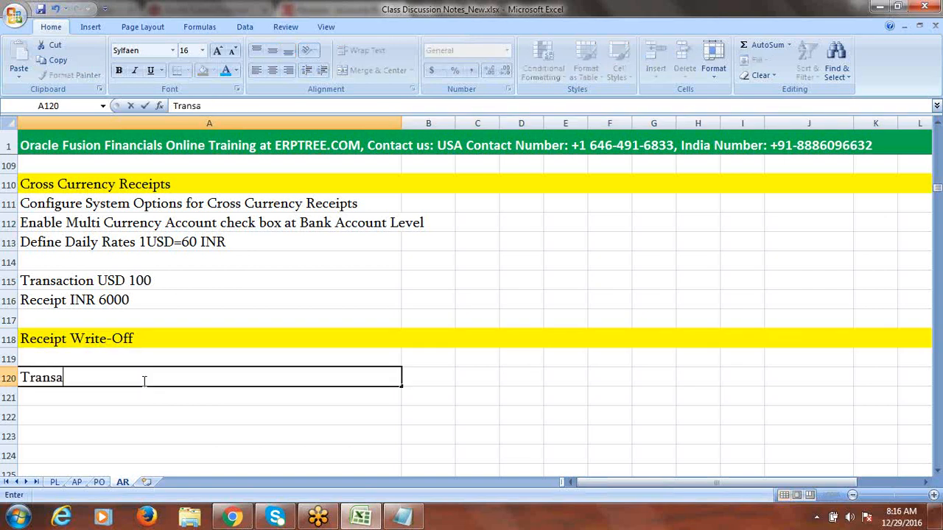
type("ction 9000")
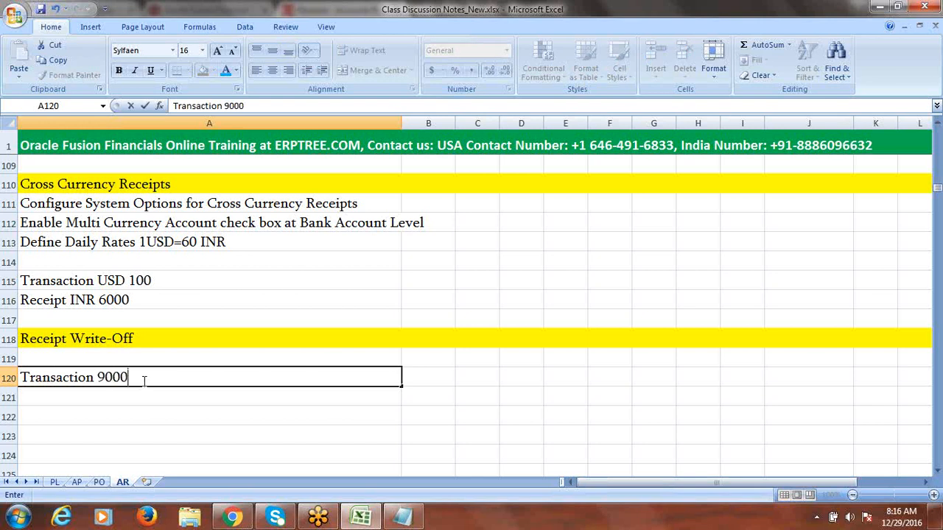
left_click(112, 395)
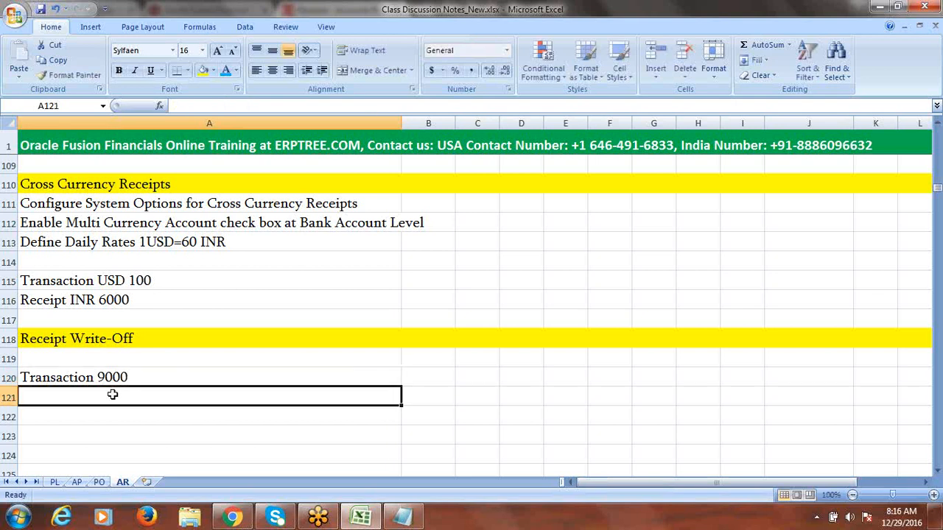
type("Paid")
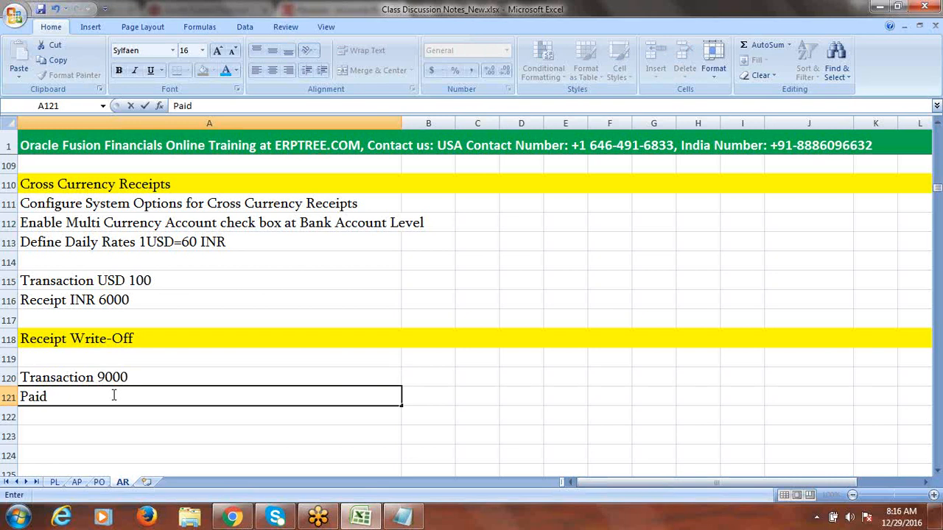
type("8000")
key("Tab")
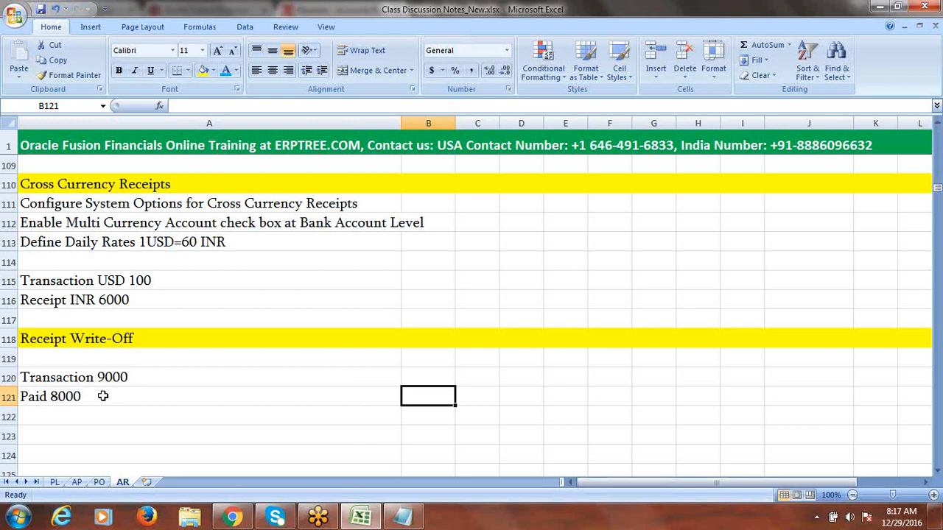
Step: Change the transaction note's amount from 9000 to 9990
left_click(122, 378)
double_click(123, 378)
left_click_drag(119, 377, 106, 378)
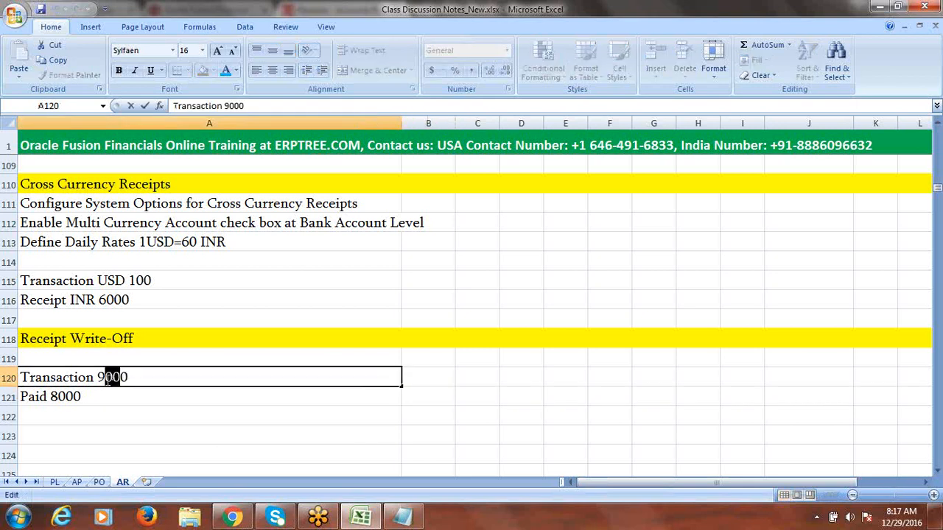
right_click(110, 378)
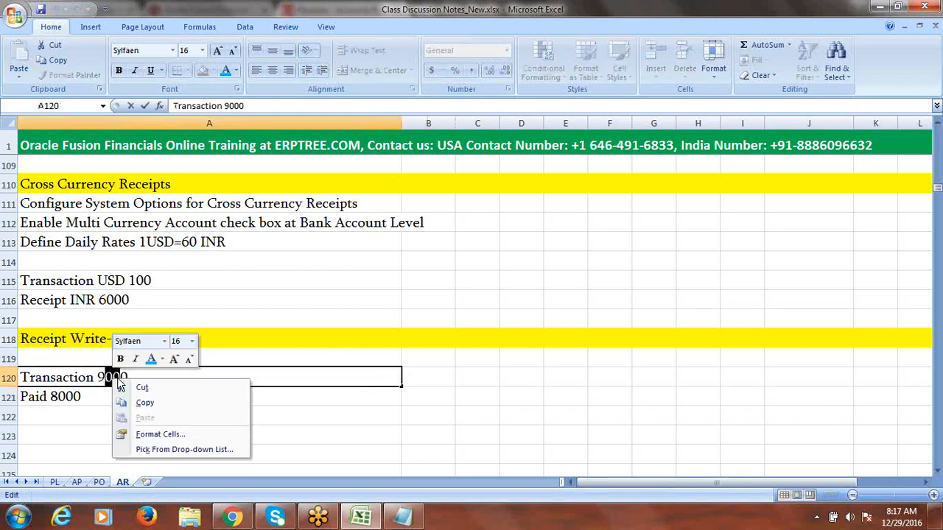
key("Escape")
right_click(121, 385)
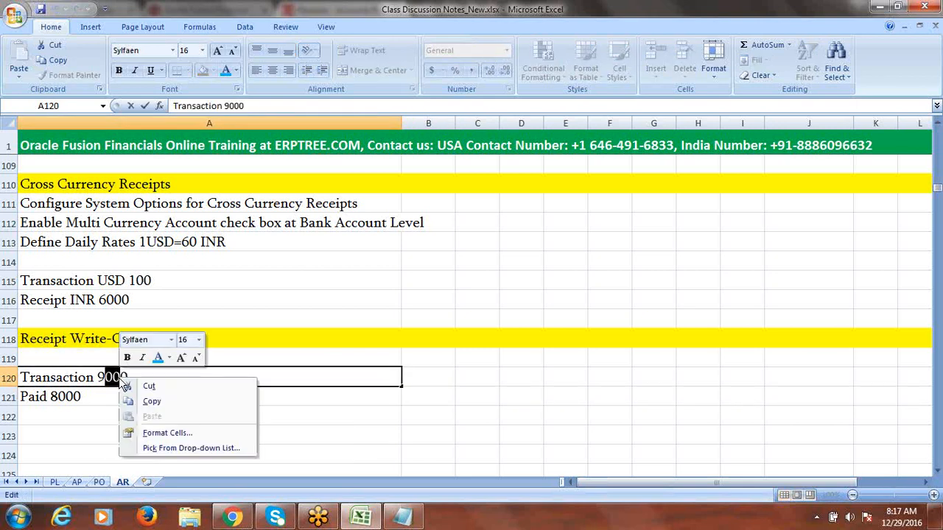
key("Escape")
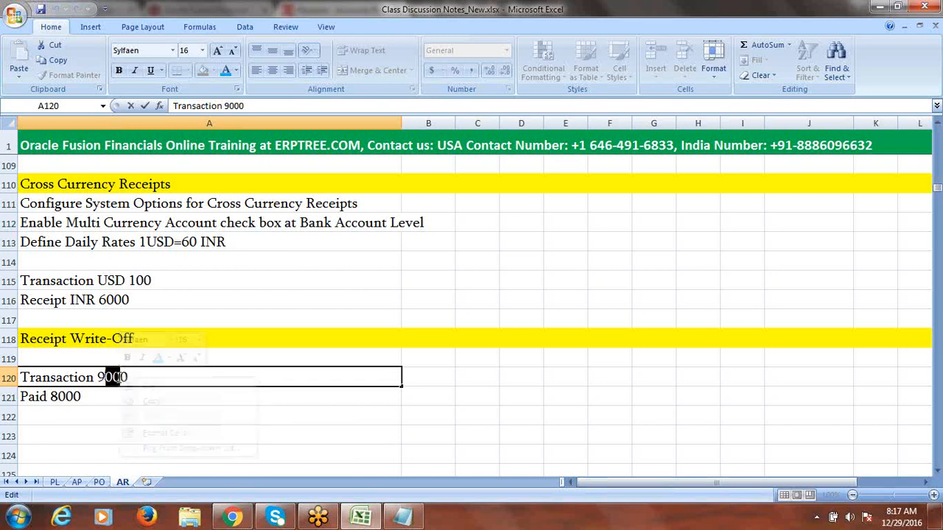
left_click(120, 378)
key("BackSpace")
key("BackSpace")
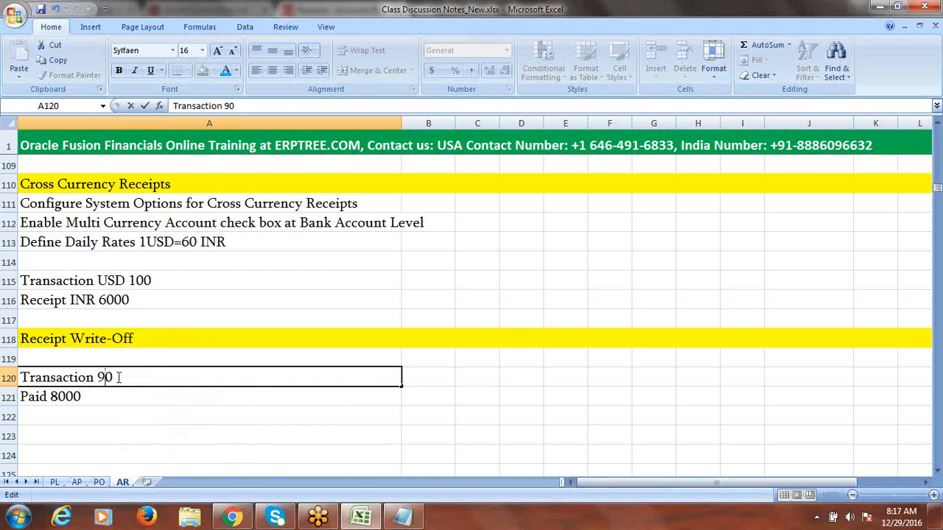
type("999")
Step: Change the paid note to 'Paid 10000'
double_click(91, 398)
left_click_drag(84, 397, 58, 399)
type("100")
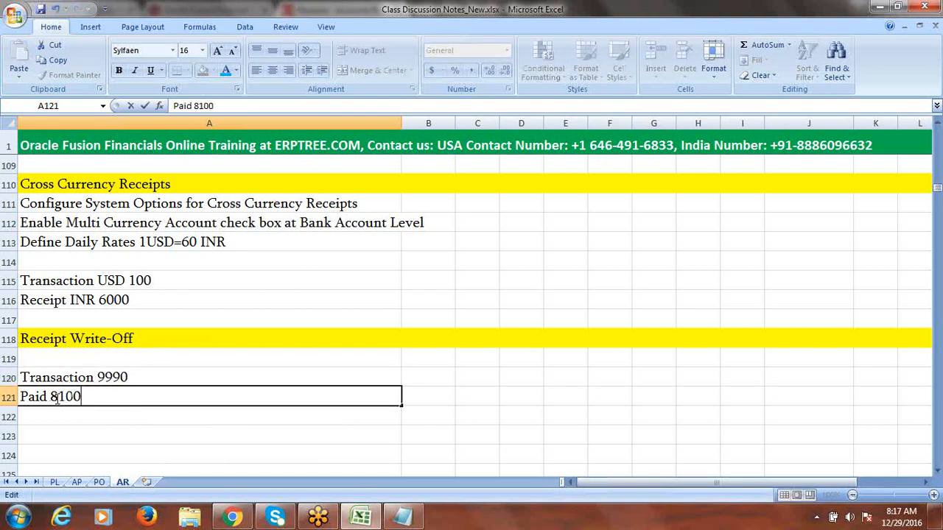
key("BackSpace")
key("BackSpace")
key("BackSpace")
key("BackSpace")
type("10000")
left_click(72, 412)
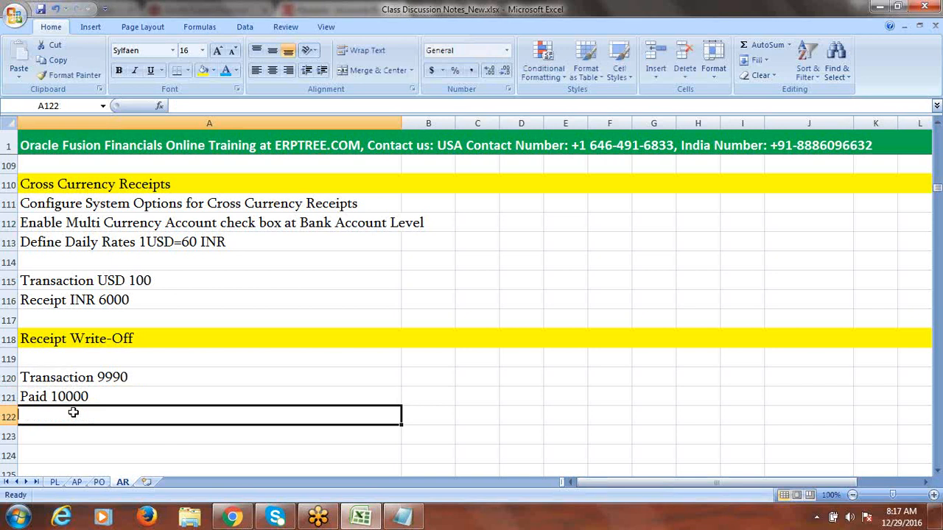
Step: Correct the transaction note to 'Transaction 9999'
double_click(151, 377)
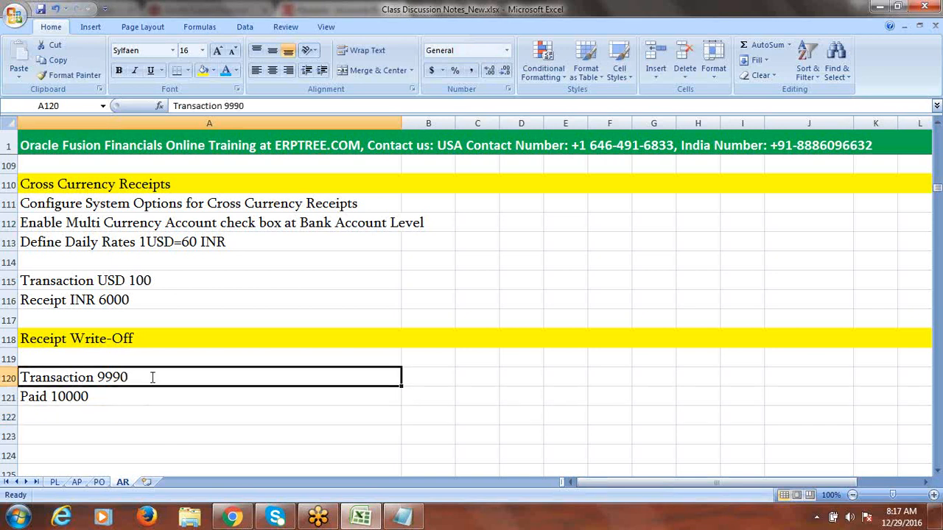
key("BackSpace")
type("9")
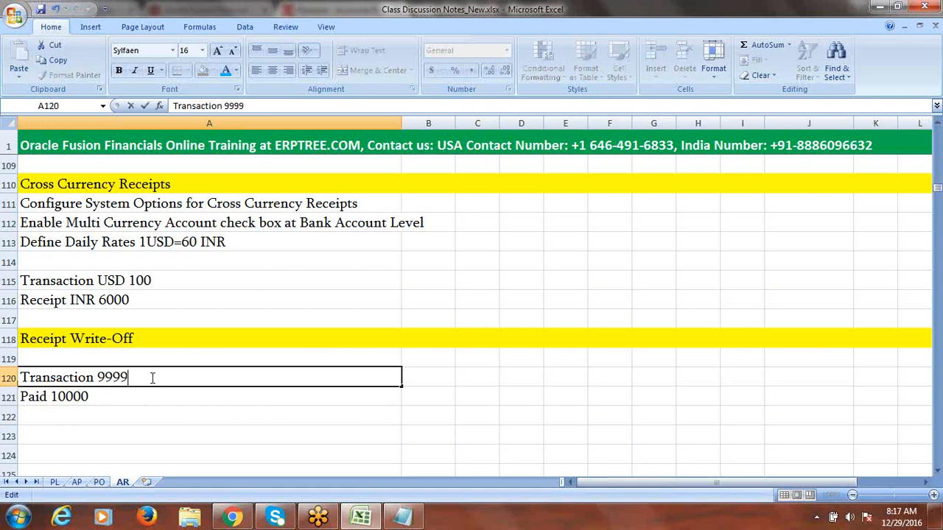
left_click(89, 395)
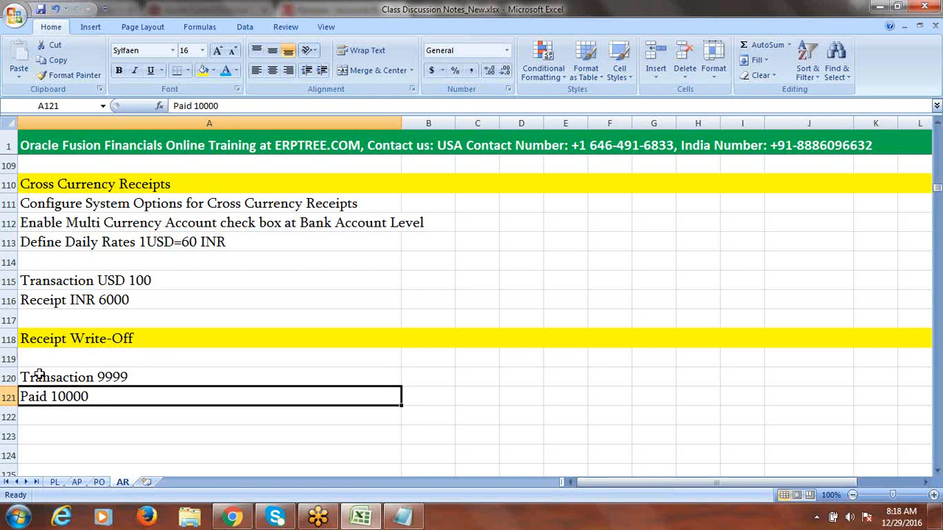
Step: Reword the notes to 'Transaction 9999 USD' and 'Receipt with 10000 USD'
left_click(81, 378)
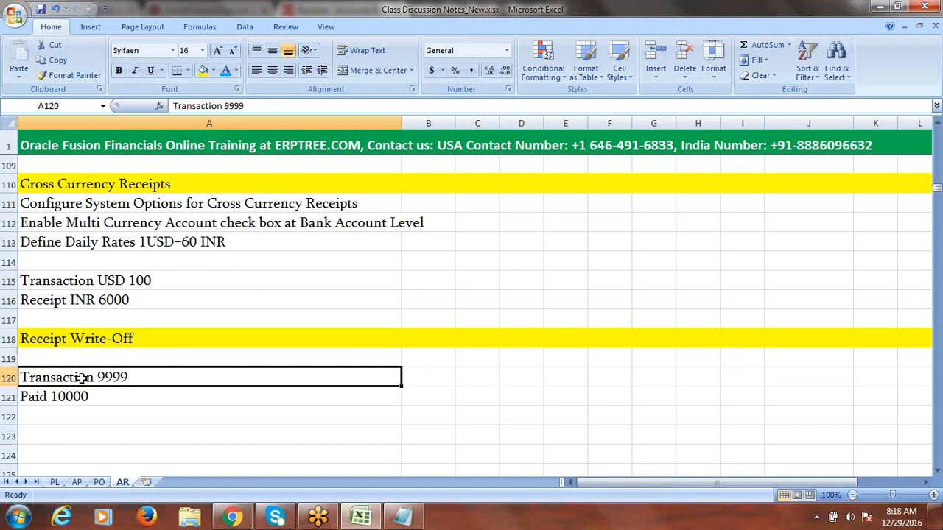
double_click(49, 398)
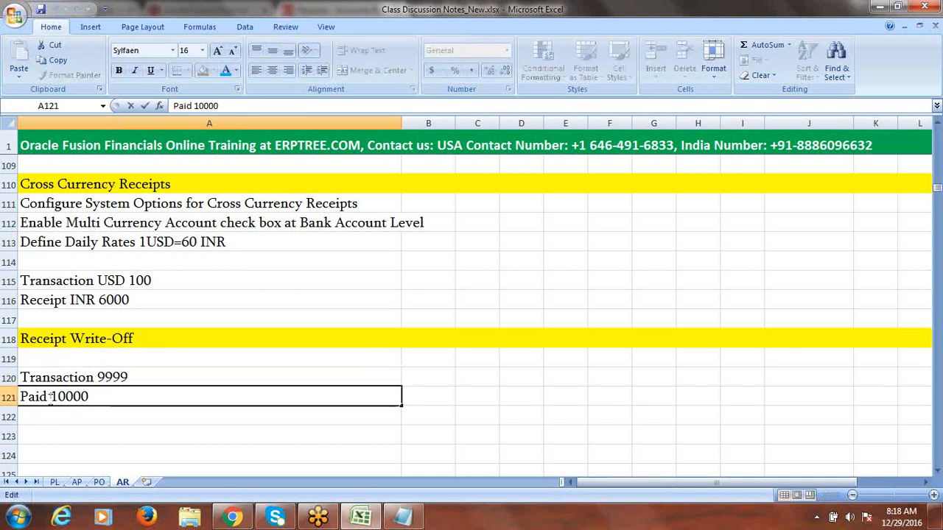
left_click_drag(50, 398, 8, 398)
type("Receip")
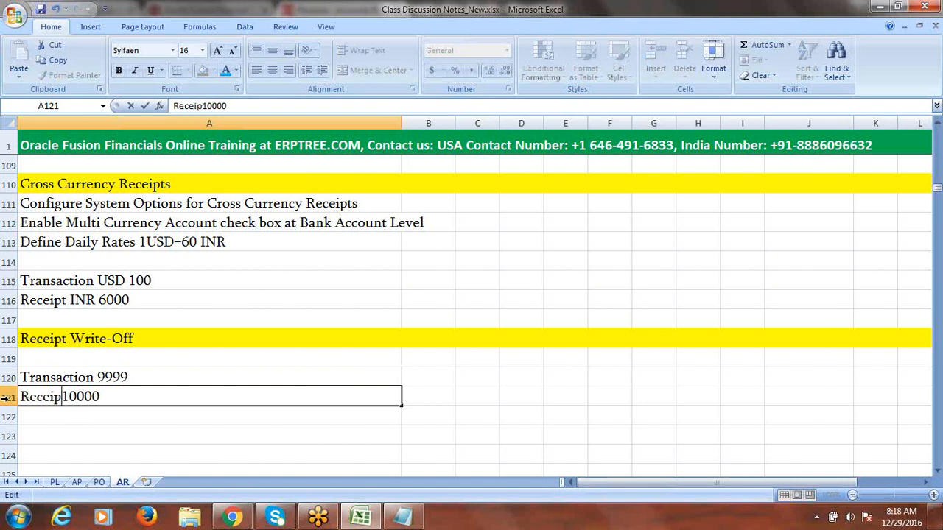
type("t wit")
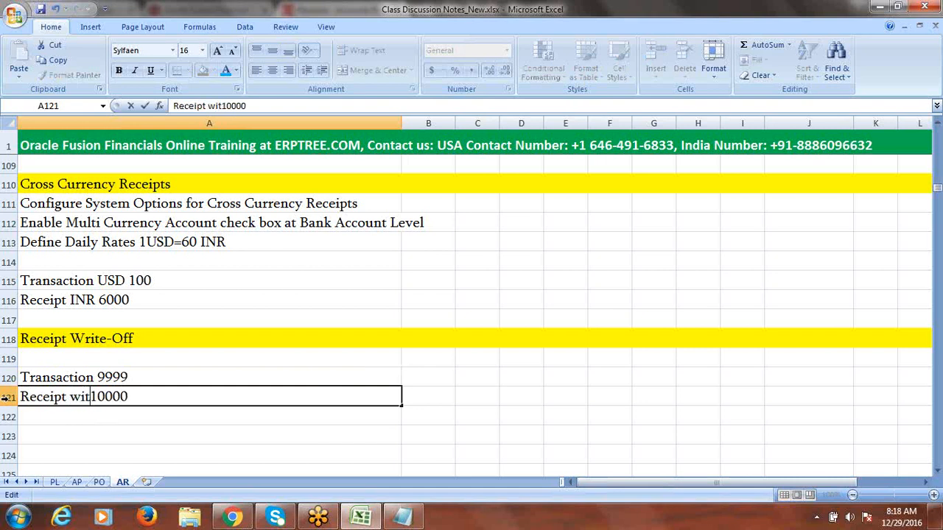
type("h")
double_click(142, 376)
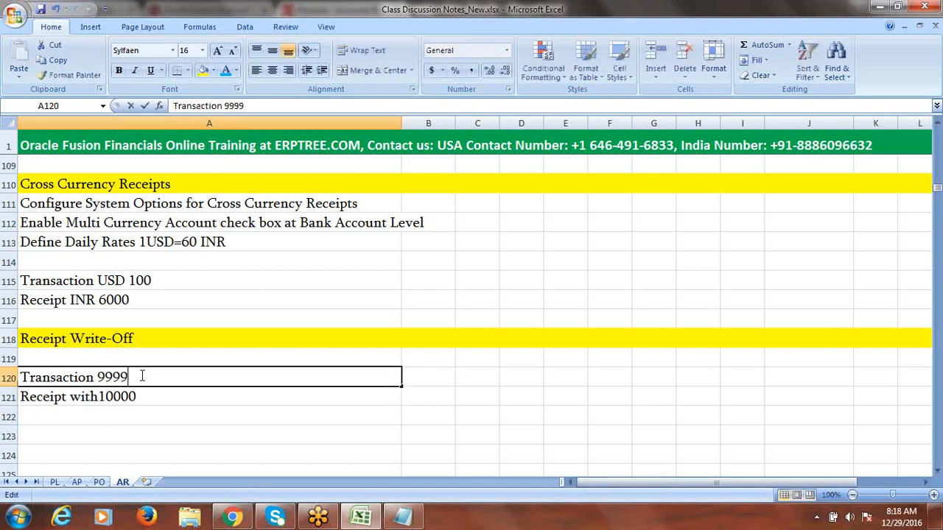
type("USD")
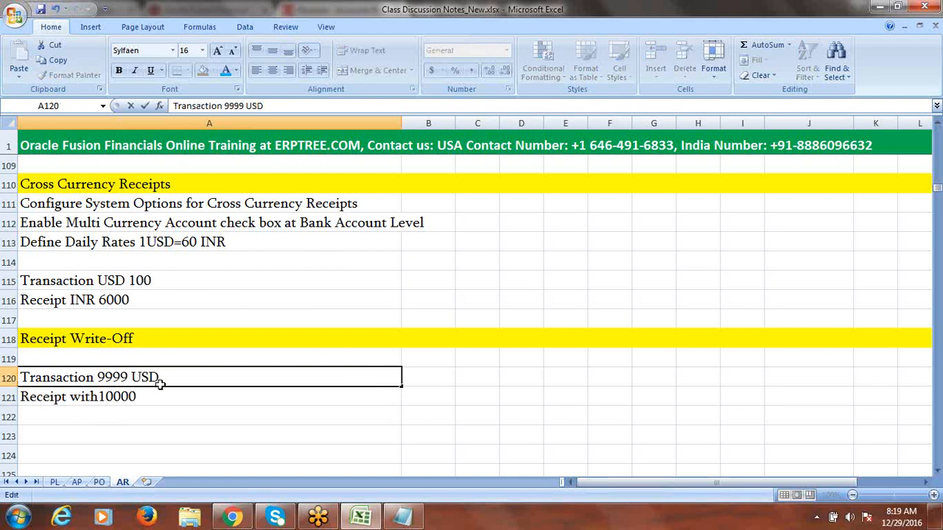
key("Return")
key("F2")
type("USD")
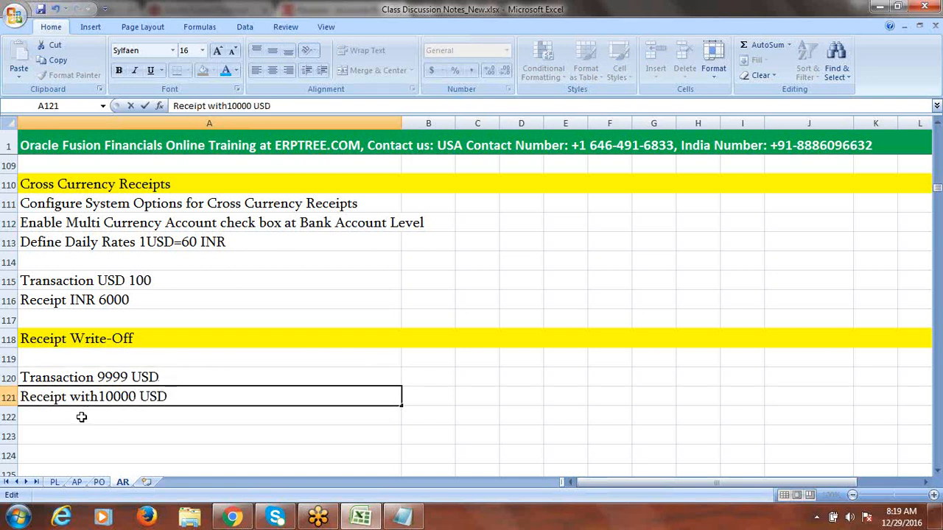
key("Return")
Step: Add 'Apply Receipt on Transaction 9999' in A122 and save the workbook
type("App")
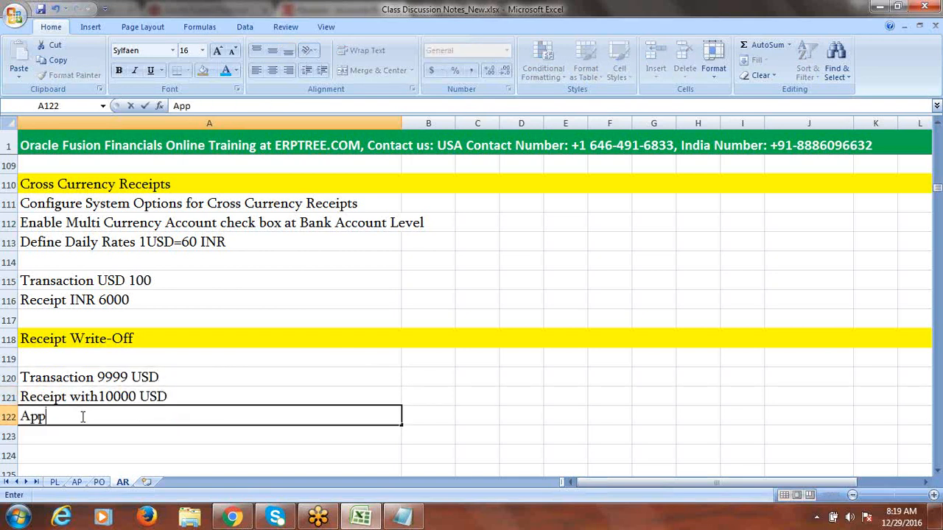
type("ly Receipt on Tra")
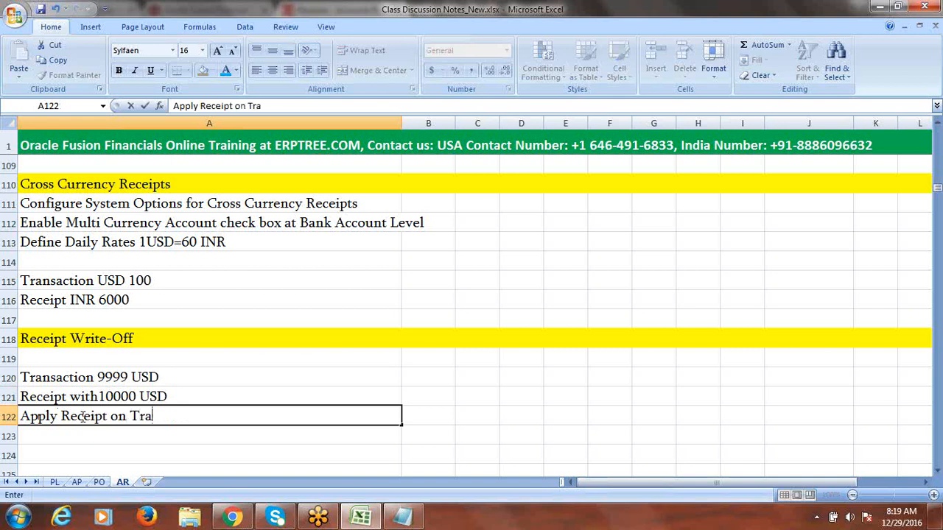
type("nsaction")
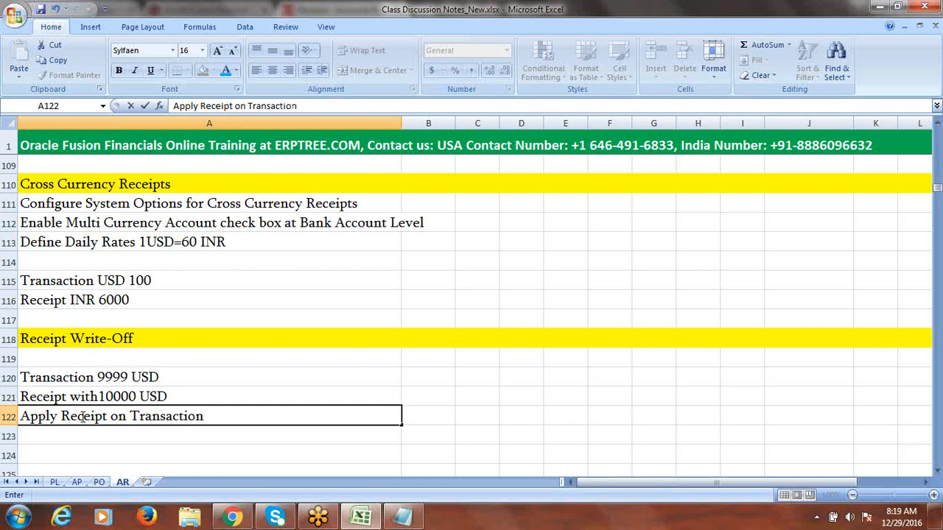
type(" 9999")
key("ctrl+s")
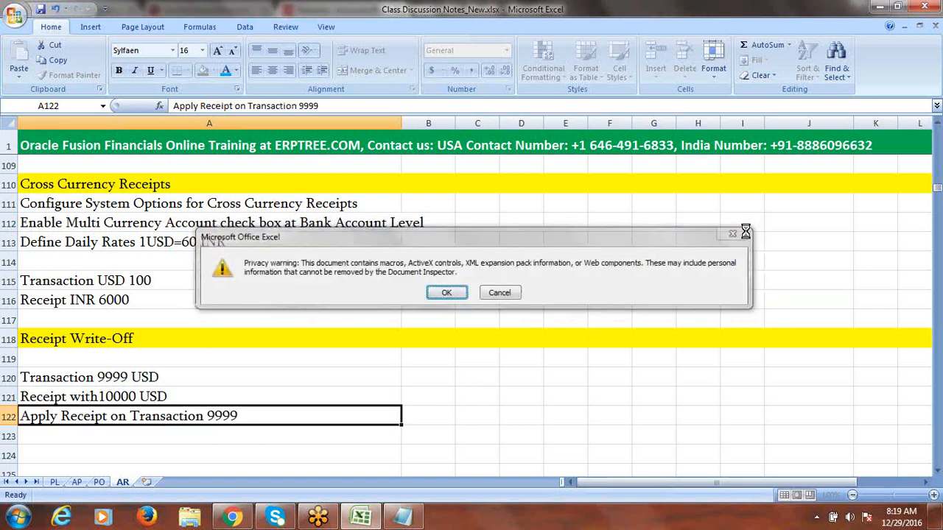
key("Escape")
left_click(486, 294)
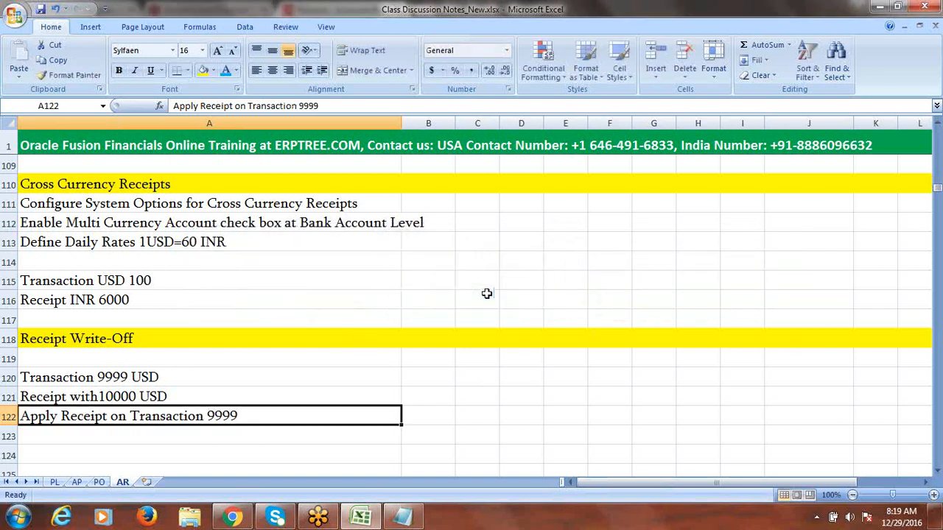
Step: Type 'Unapplied amount 1 USD, Write-Off' in cell A123
left_click(163, 431)
type("U")
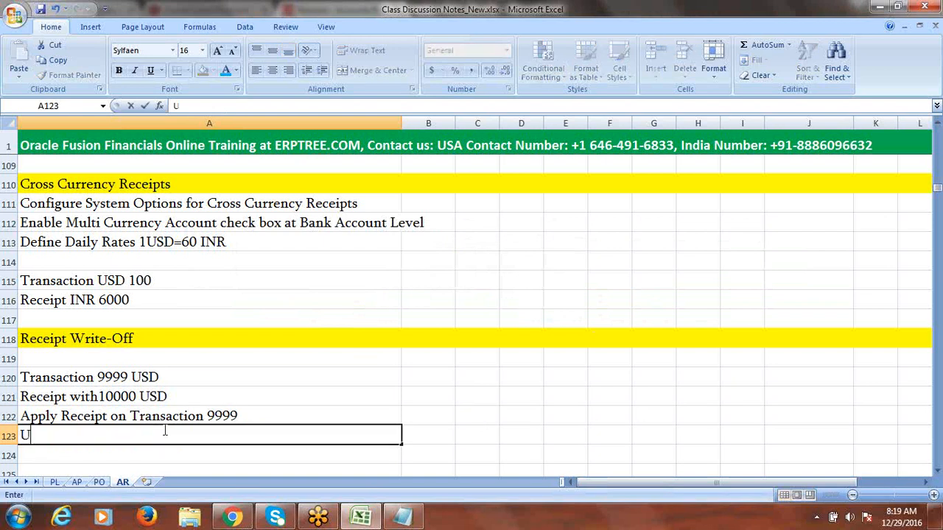
type("nappli")
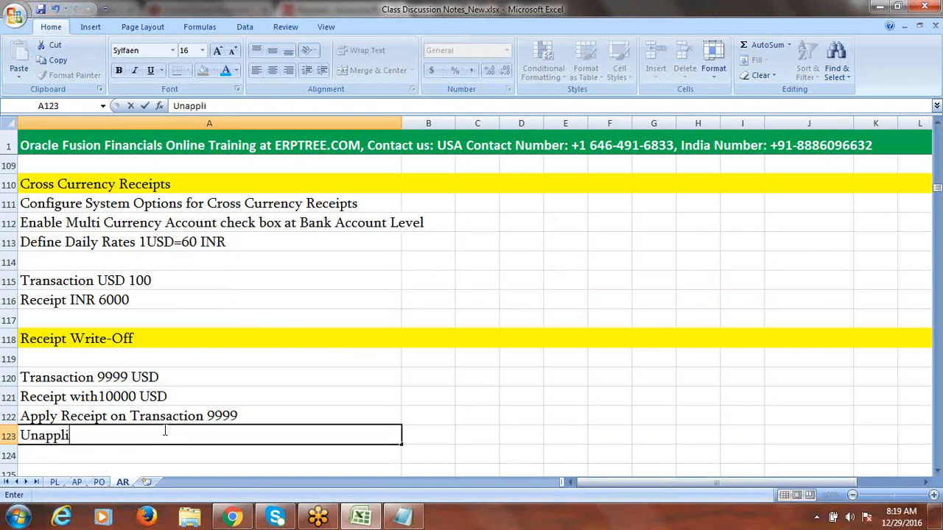
type("ed amount")
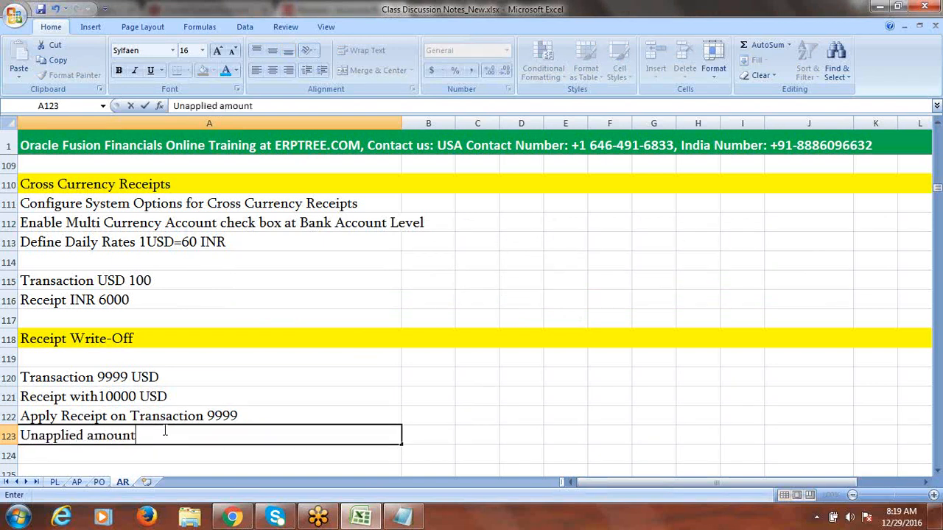
type(" 1 USD, Write")
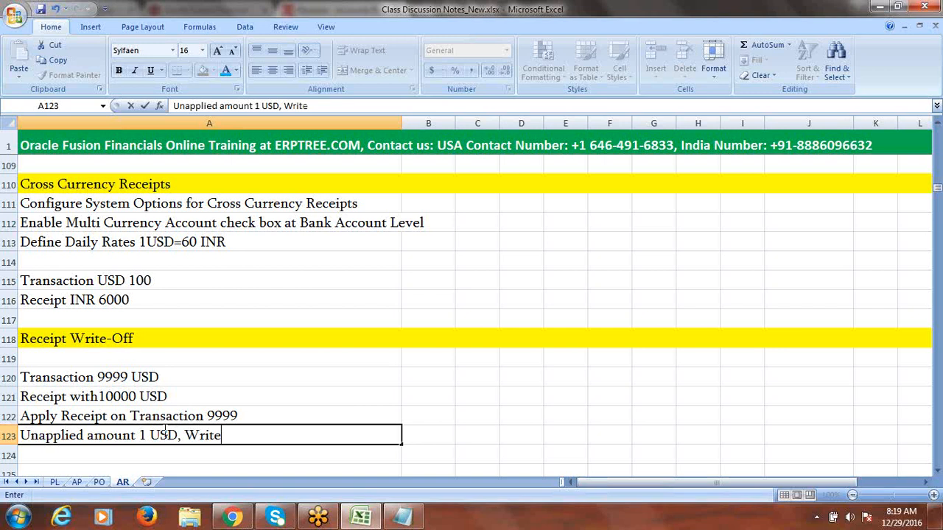
type("-Off")
left_click(9, 361)
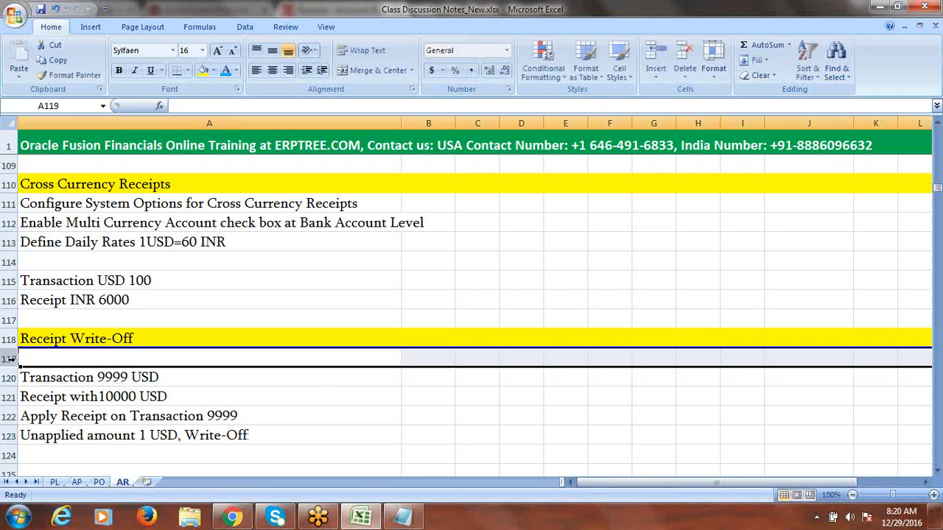
Step: Insert blank rows at 119 and 120, removing the yellow fill from the new row
right_click(10, 361)
left_click(65, 259)
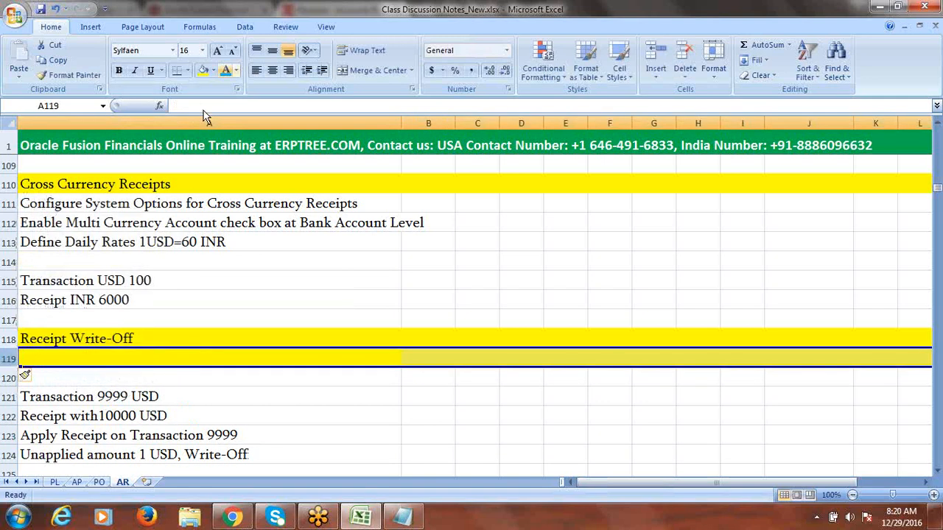
left_click(213, 70)
left_click(131, 189)
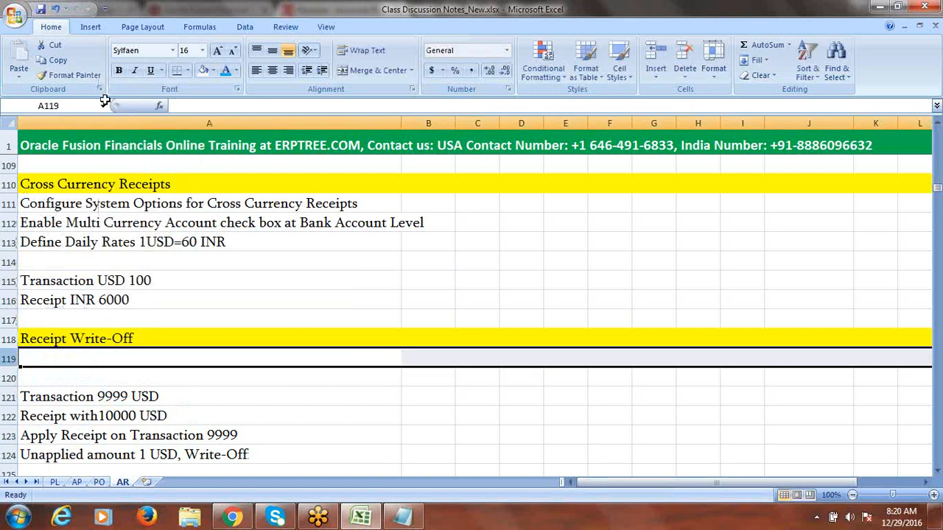
right_click(6, 378)
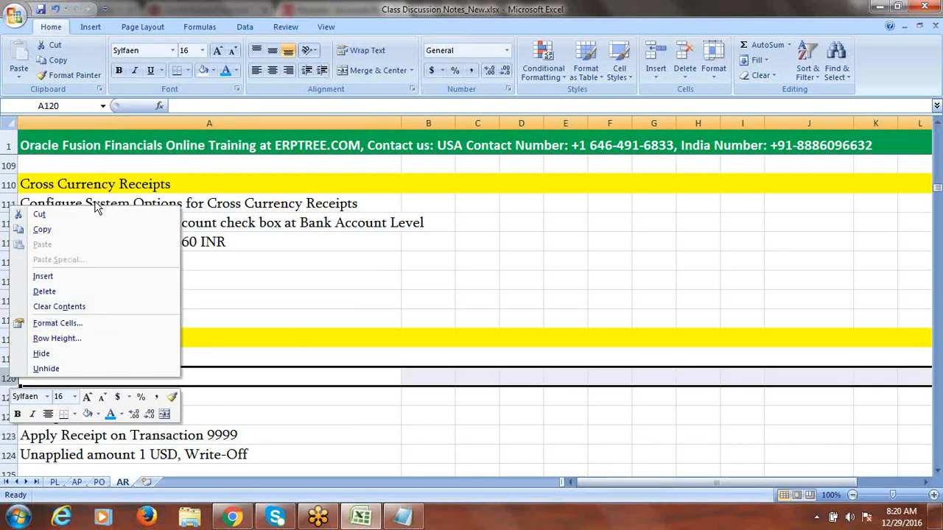
left_click(52, 277)
right_click(6, 380)
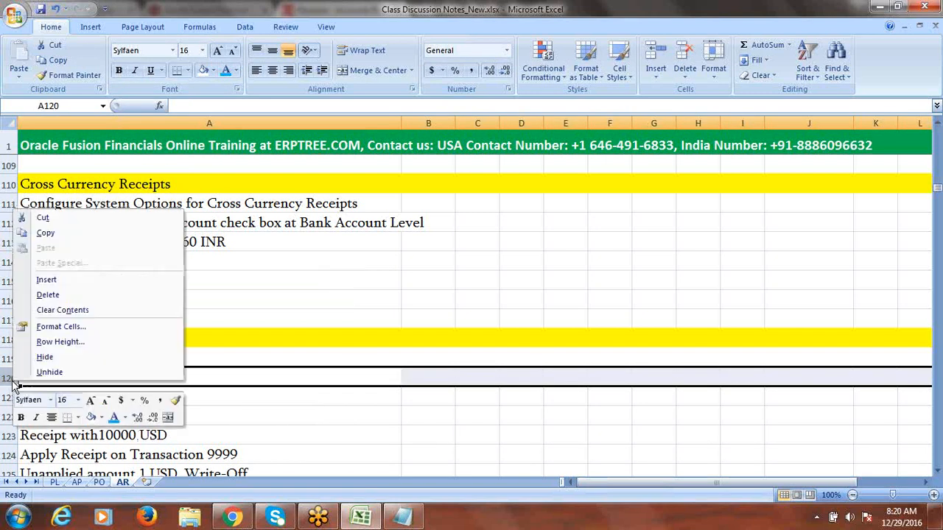
left_click(73, 281)
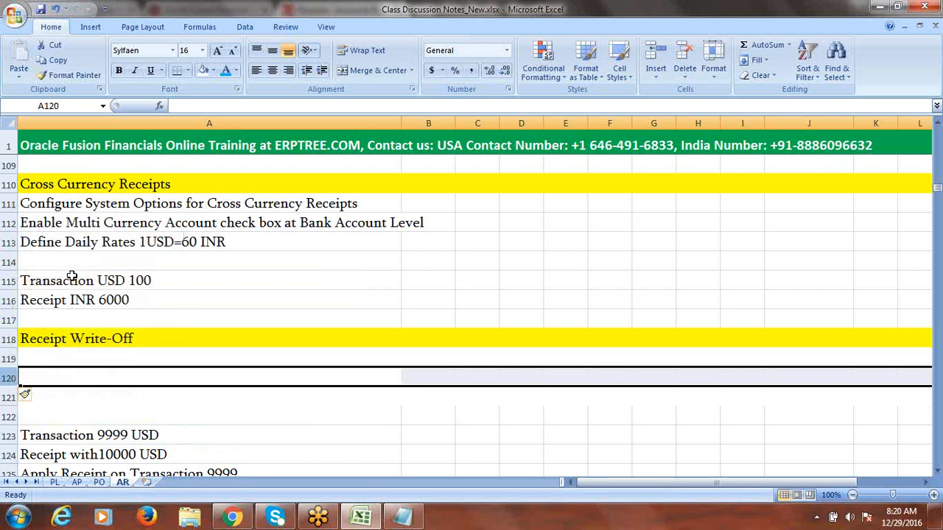
left_click(89, 361)
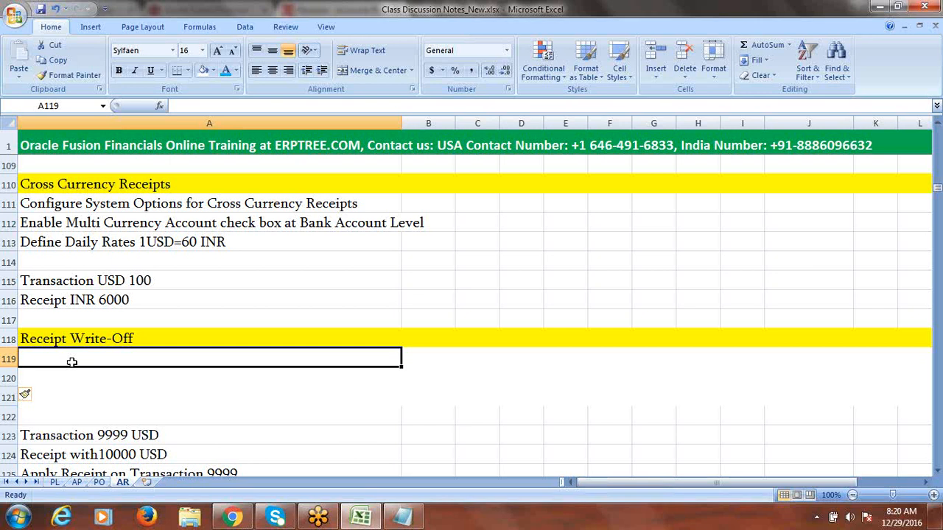
Step: Enter 'Setup Write-Off Limits at System Options' in A119
type("W")
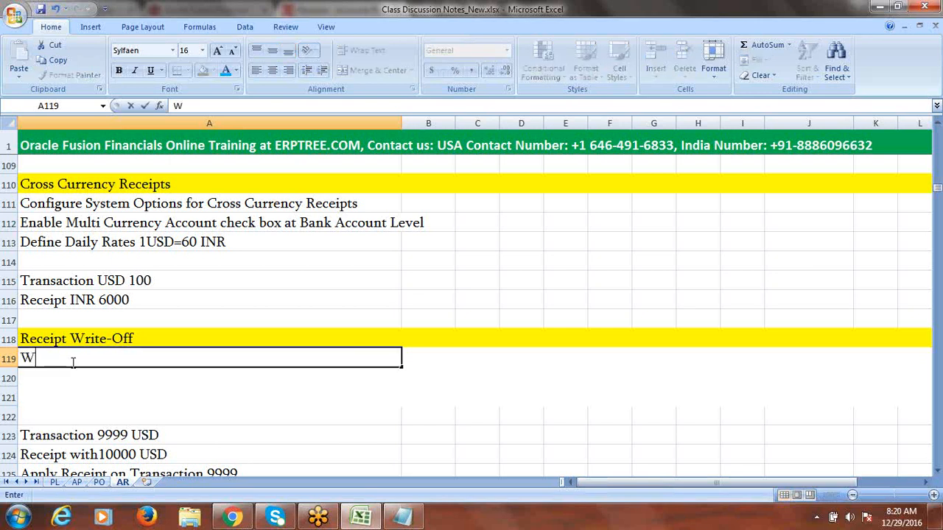
key("BackSpace")
type("Setu")
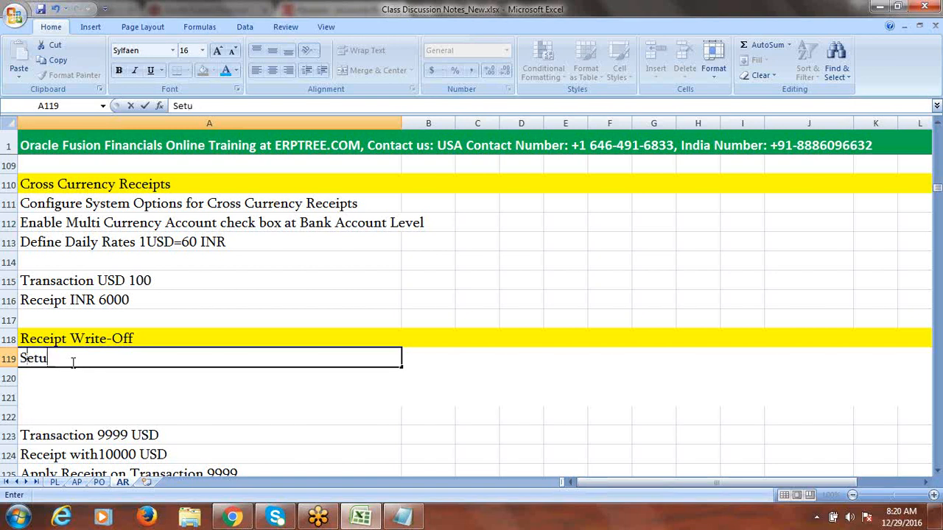
type("p Writ")
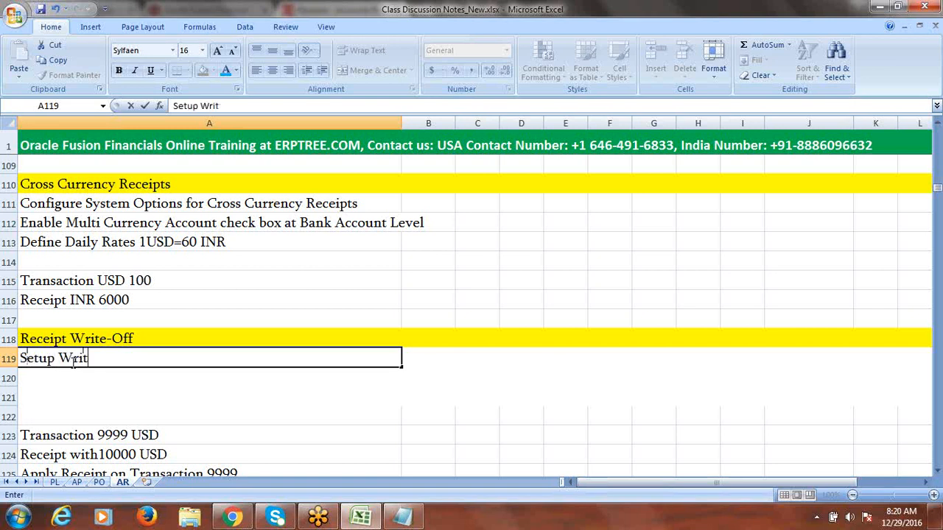
type("e-Off Limits")
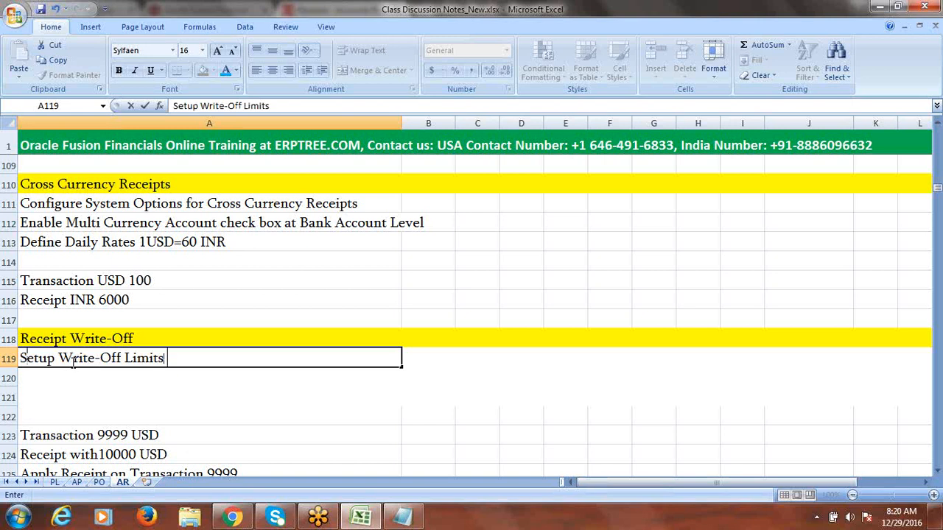
type(" at System Options")
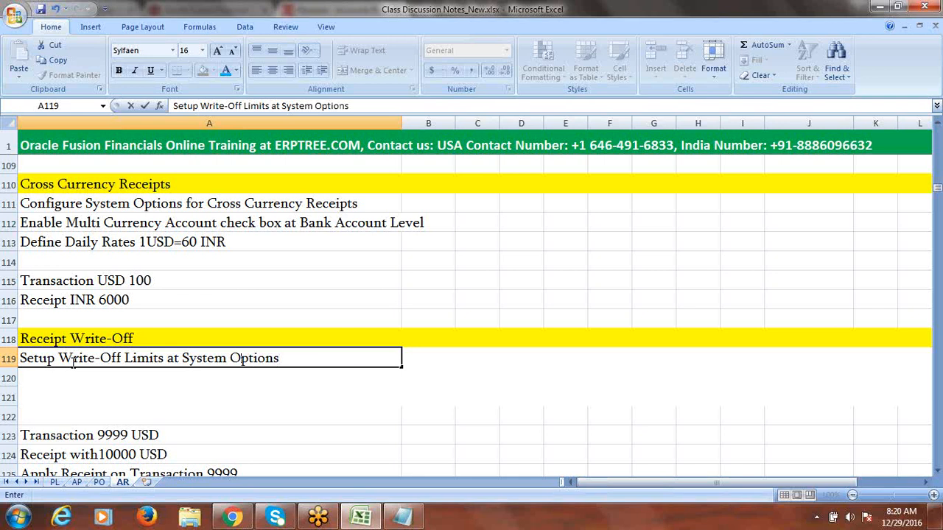
left_click(48, 377)
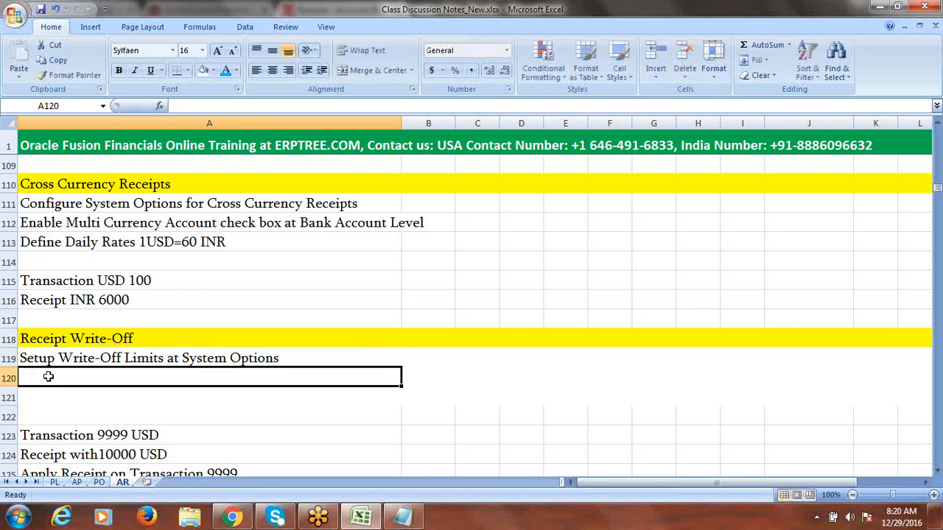
Step: Enter 'Setup Write-Off Limits for User' in A120
type("Se")
key("BackSpace")
key("BackSpace")
key("BackSpace")
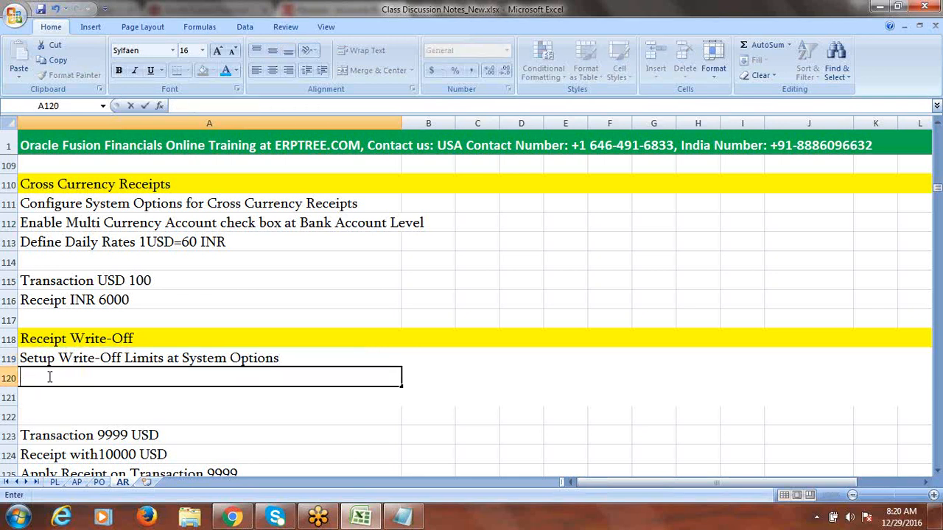
type("Setup ")
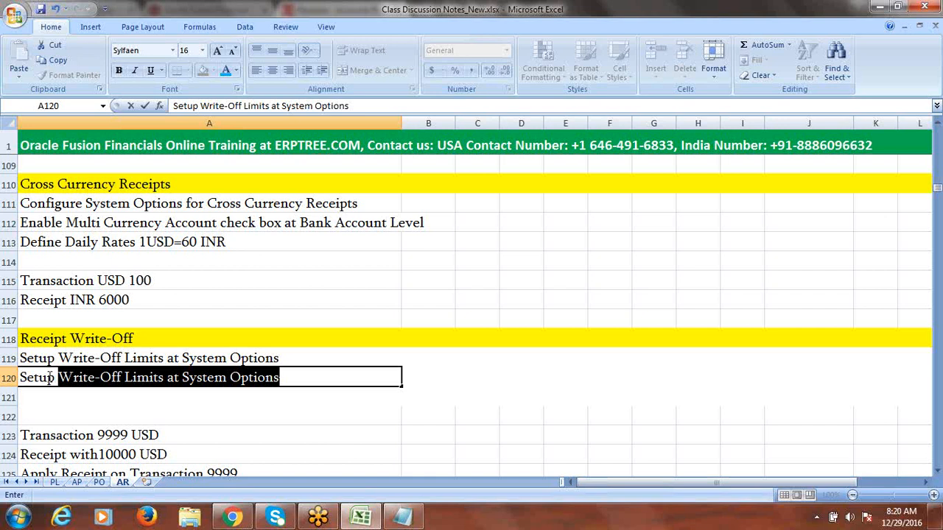
type("Write")
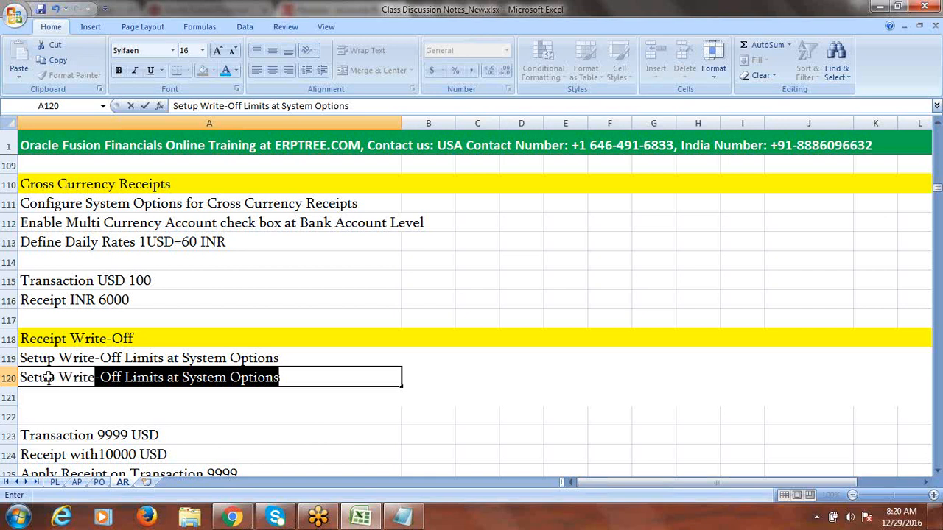
left_click(298, 376)
key("BackSpace")
key("BackSpace")
key("BackSpace")
key("BackSpace")
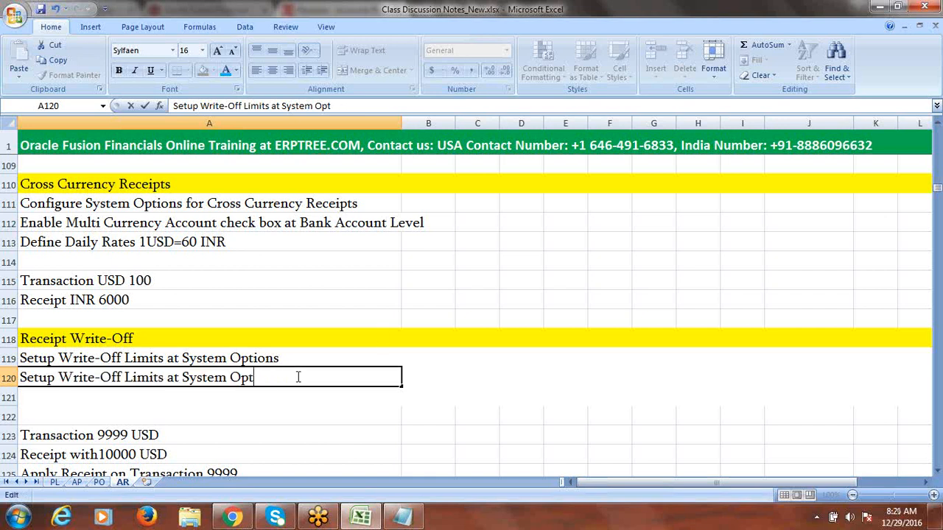
key("BackSpace")
key("BackSpace")
key("BackSpace")
key("BackSpace")
key("BackSpace")
key("BackSpace")
key("BackSpace")
key("BackSpace")
key("BackSpace")
key("BackSpace")
key("BackSpace")
key("BackSpace")
key("BackSpace")
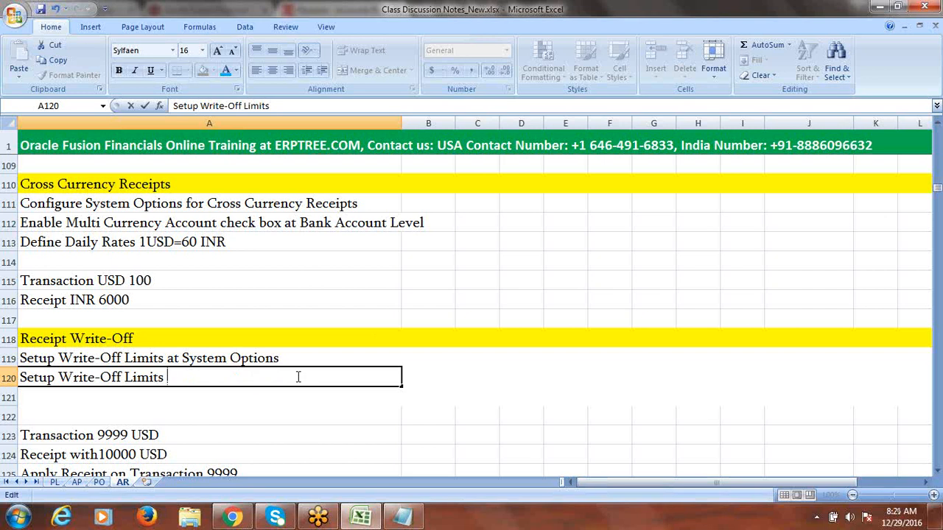
type("for User")
key("Return")
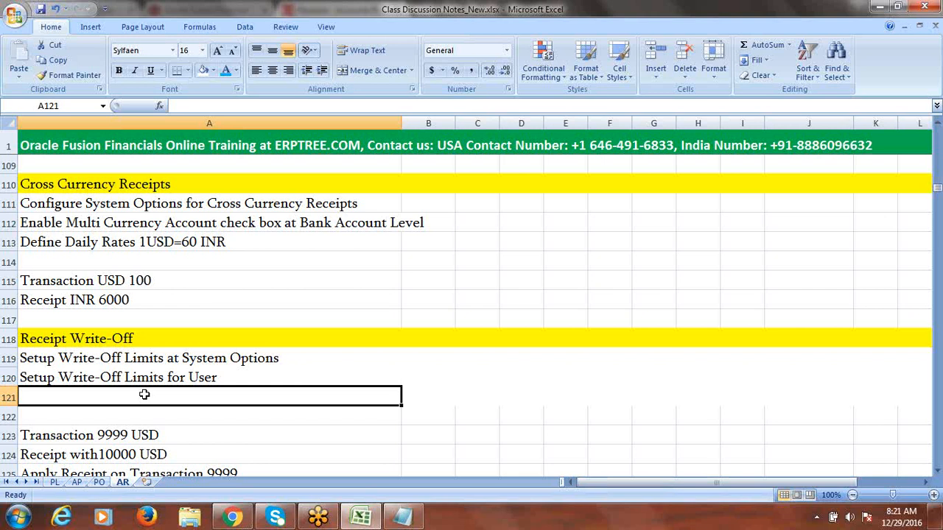
Step: Enter 'Create Receivables Activity for Receipt Write-Off' in A121 and save the workbook
type("C")
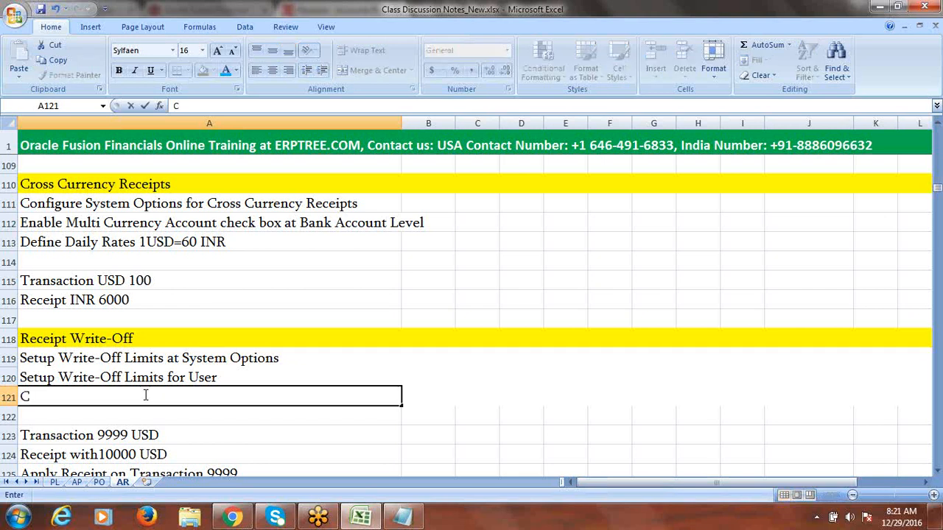
type("reate Recei")
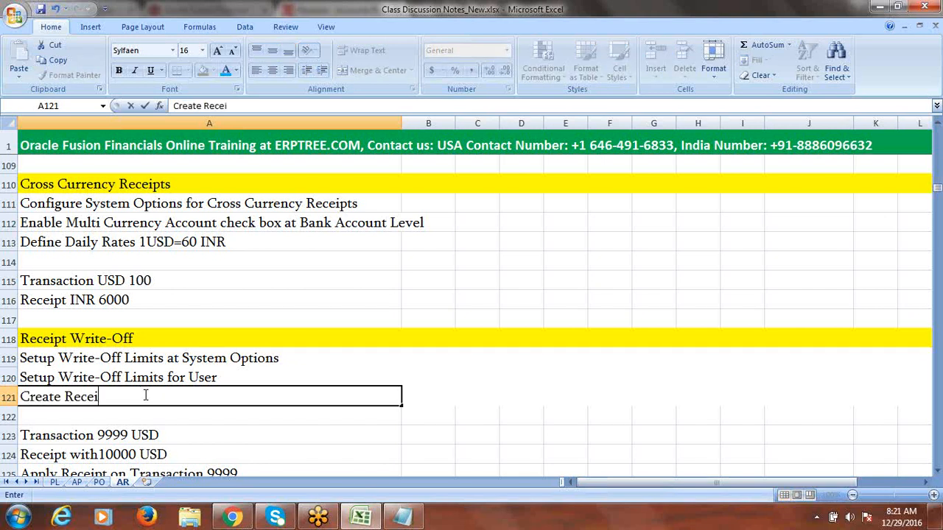
type("vables Activity for")
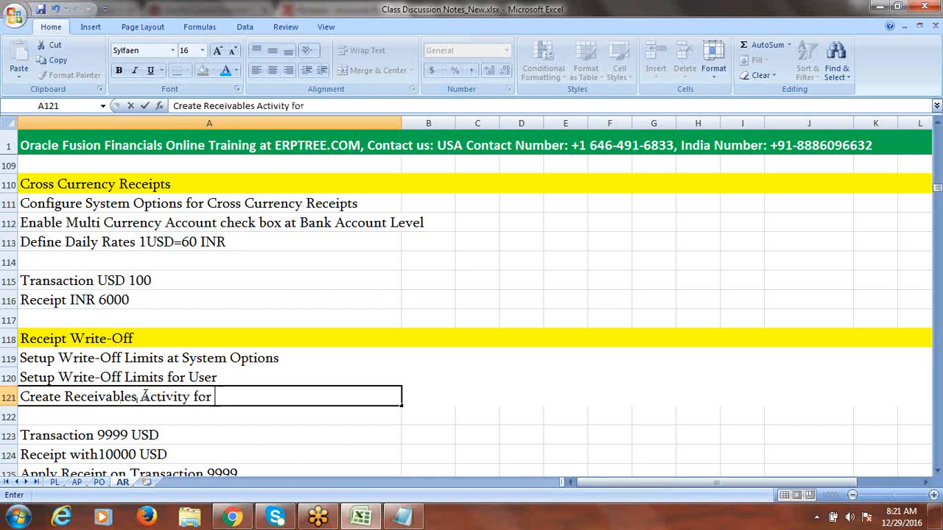
type(" Receipt W")
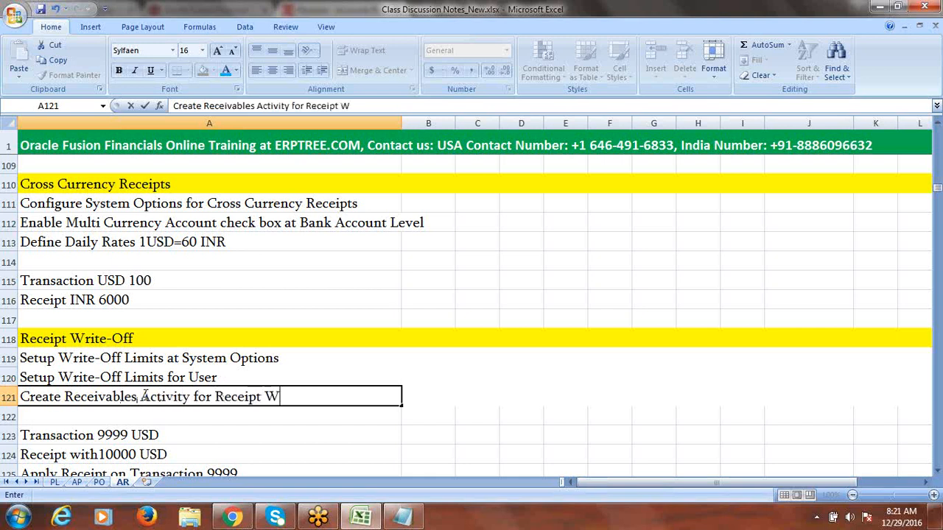
type("rite-Off")
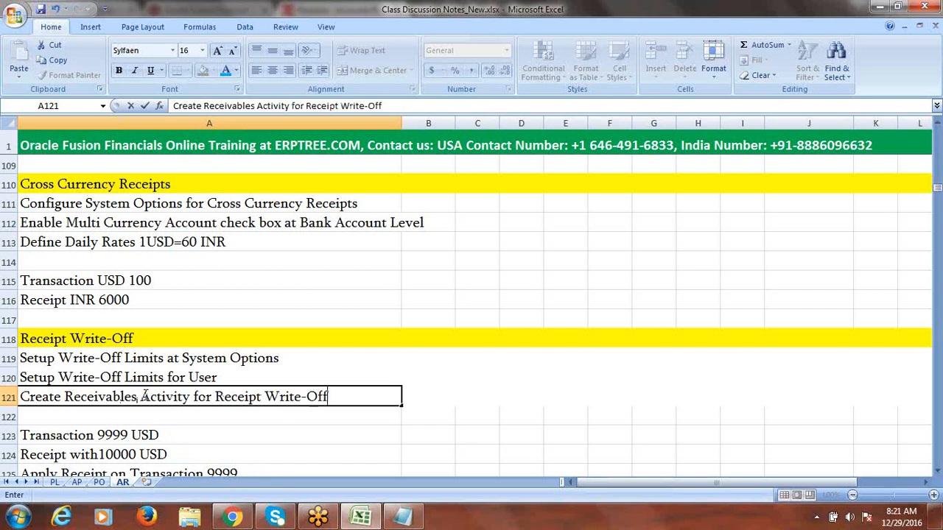
key("Tab")
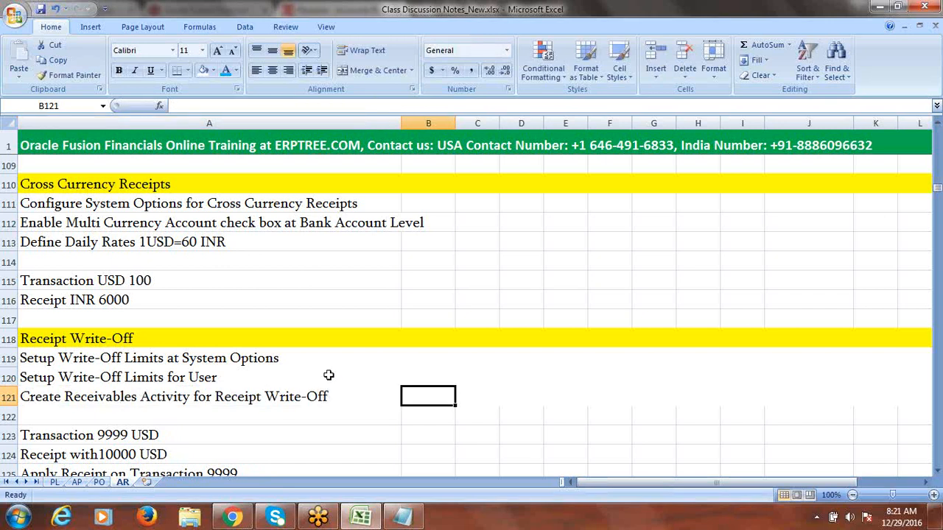
key("ctrl+s")
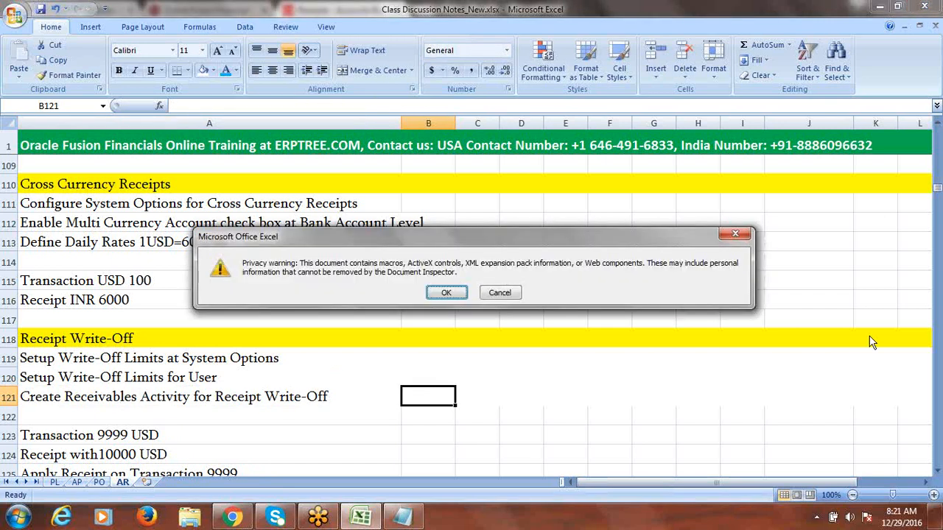
left_click(442, 294)
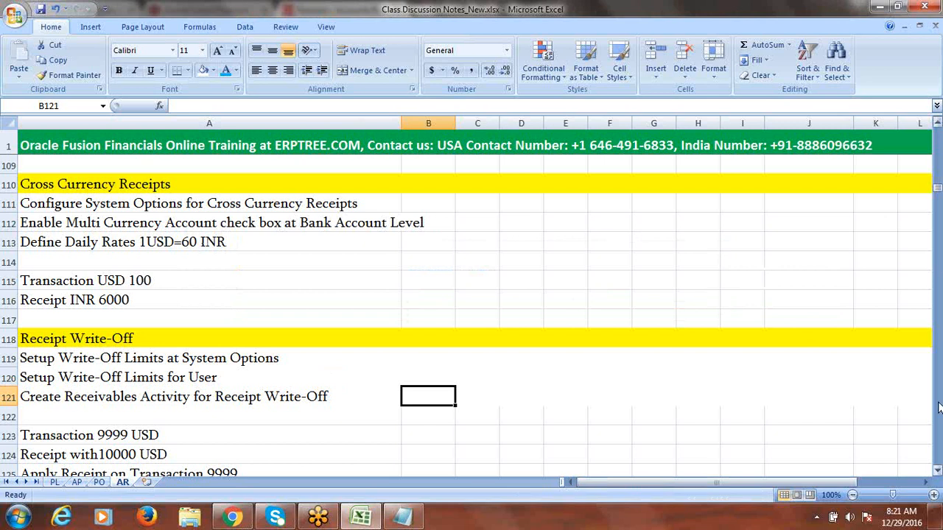
scroll(936, 474, "down", 6)
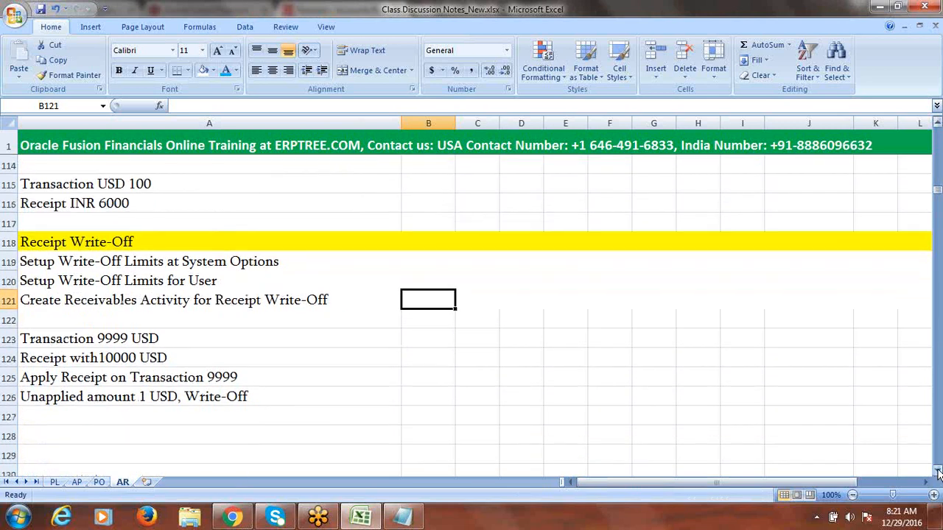
Step: Review the write-off notes and add the 1-10000 System Options limit to the A119 note
left_click_drag(127, 243, 140, 278)
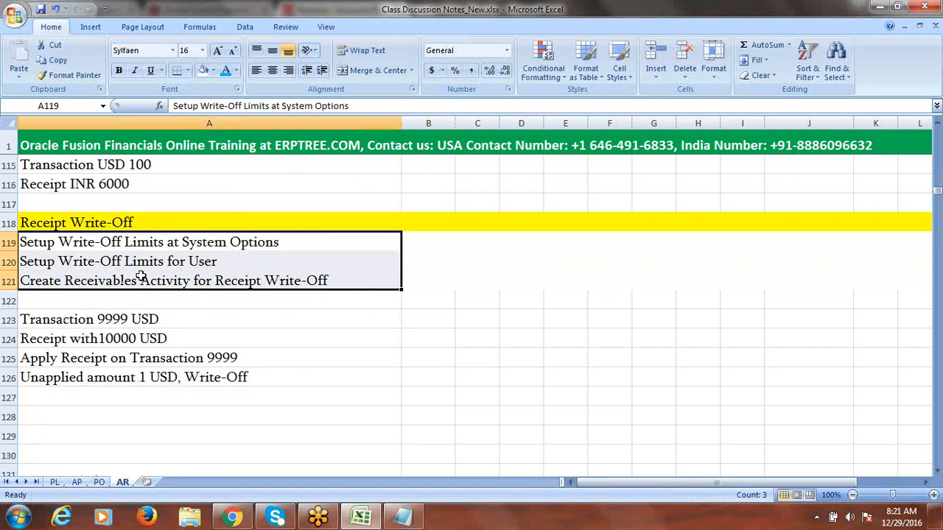
left_click_drag(102, 326, 109, 371)
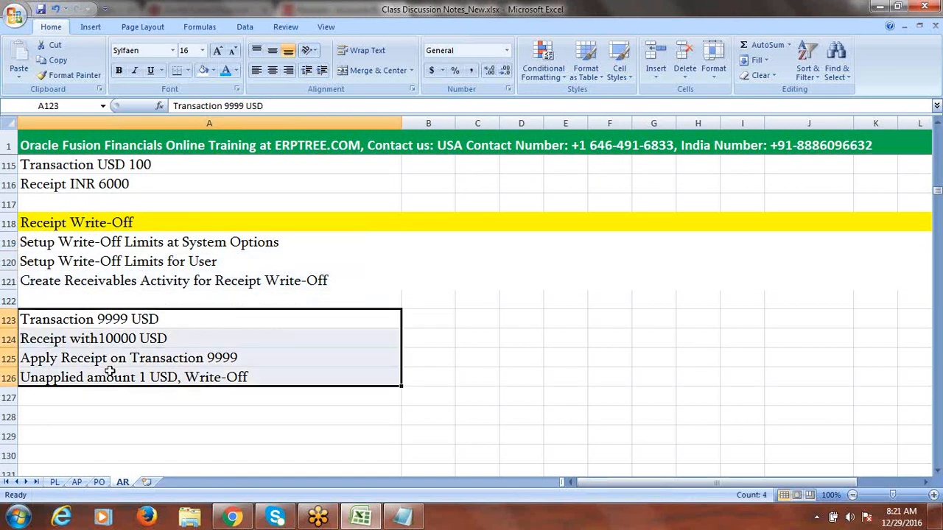
left_click(312, 241)
double_click(312, 241)
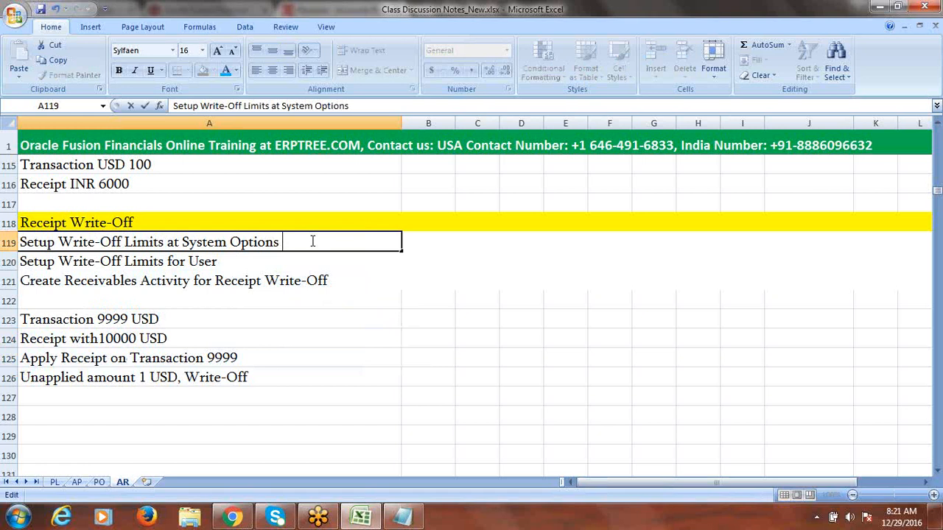
type("1-10000")
Step: Add the per-user write-off limit of 1-100 to the A120 note
double_click(270, 260)
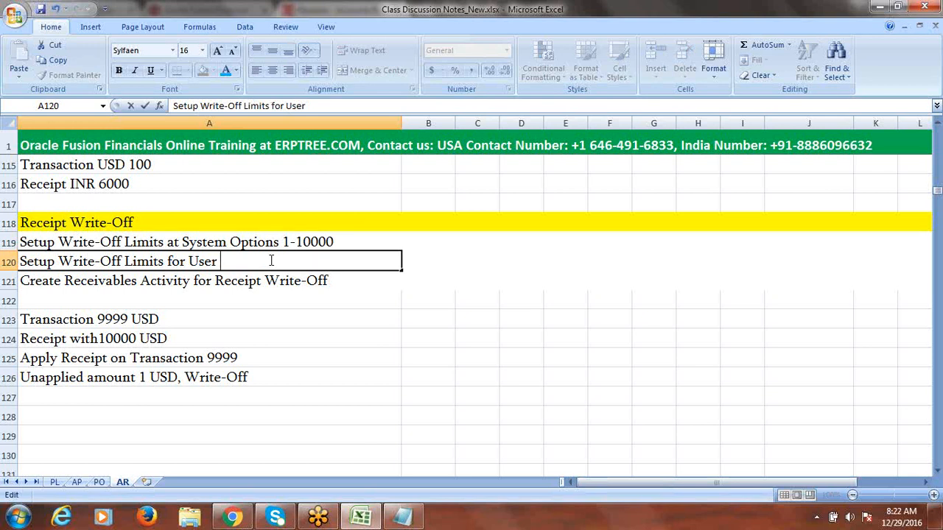
type("1-100")
left_click_drag(220, 261, 258, 261)
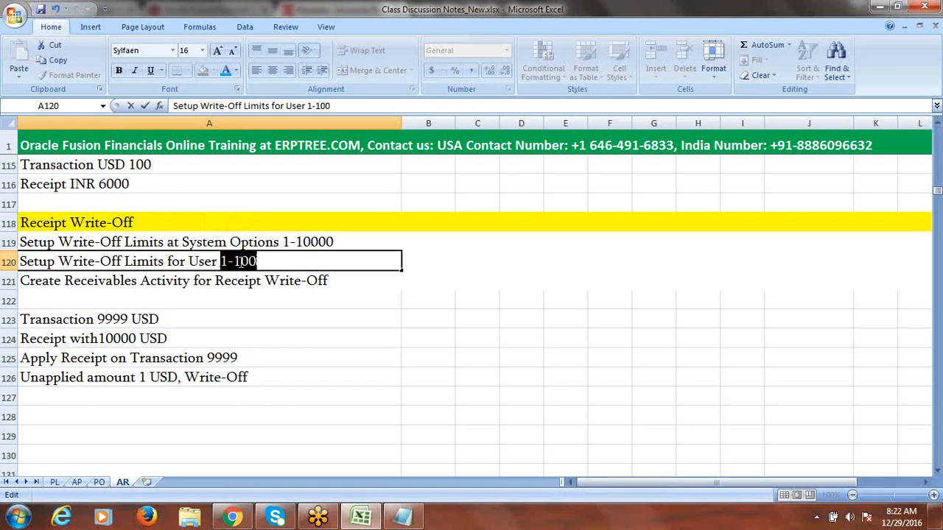
left_click_drag(258, 261, 169, 261)
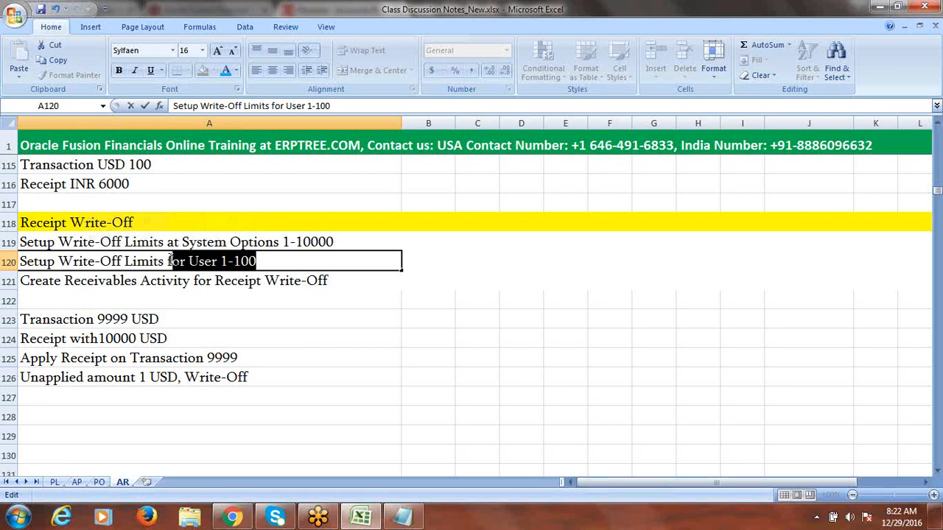
left_click(318, 241)
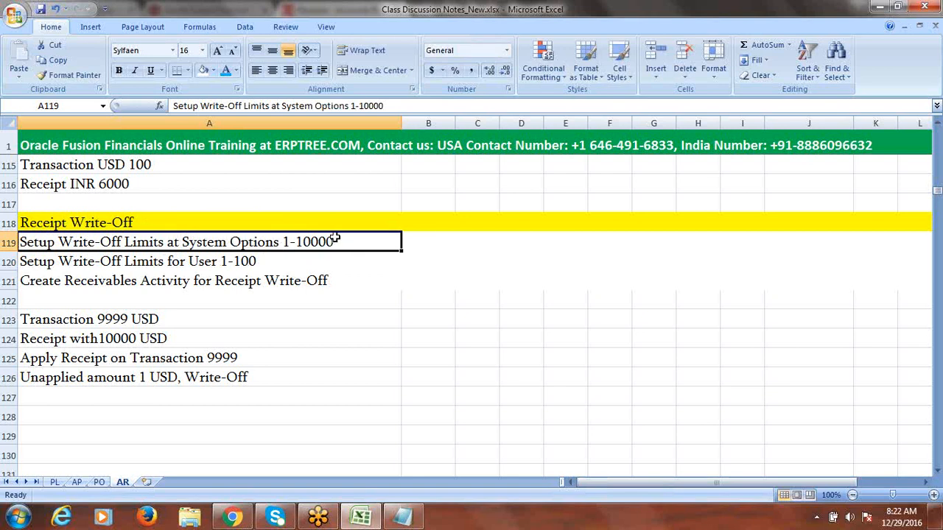
Step: Select the three Receipt Write-Off steps, then return to the Fusion Accounts Receivable page
left_click(236, 261)
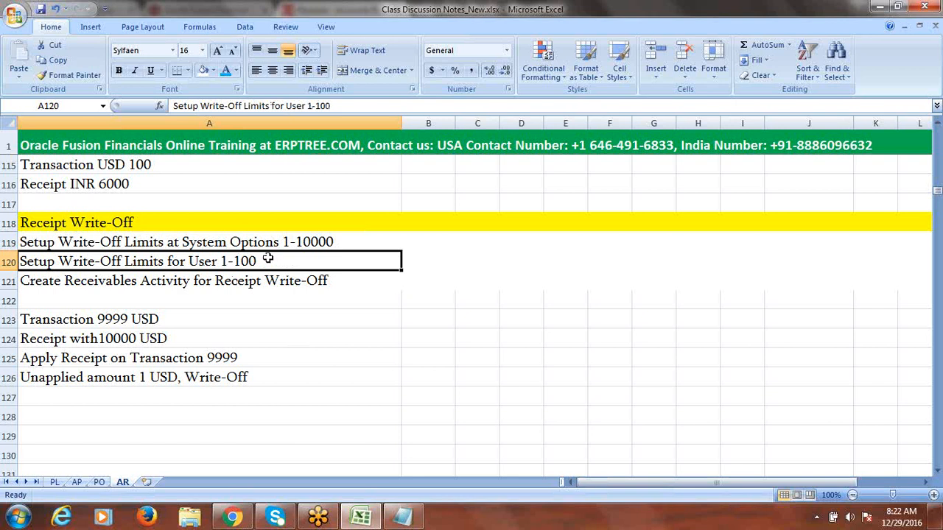
left_click(252, 282)
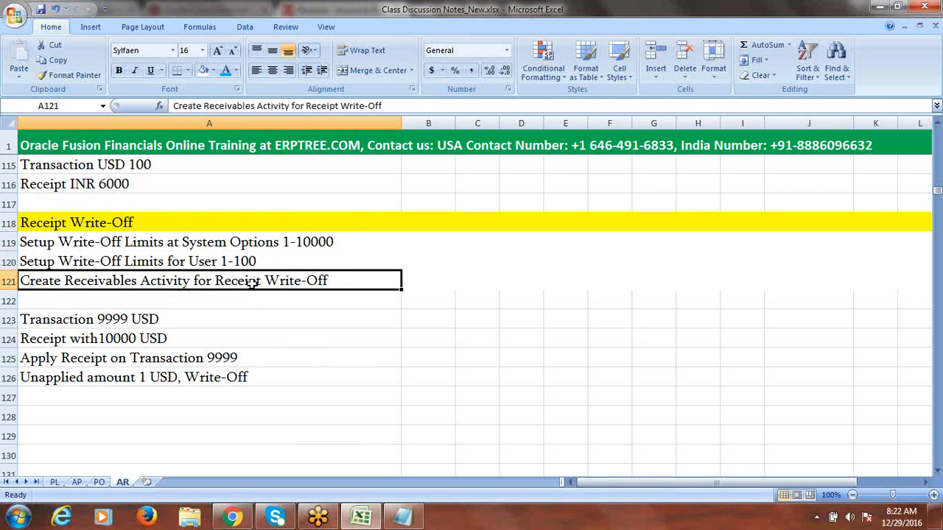
left_click_drag(179, 243, 181, 285)
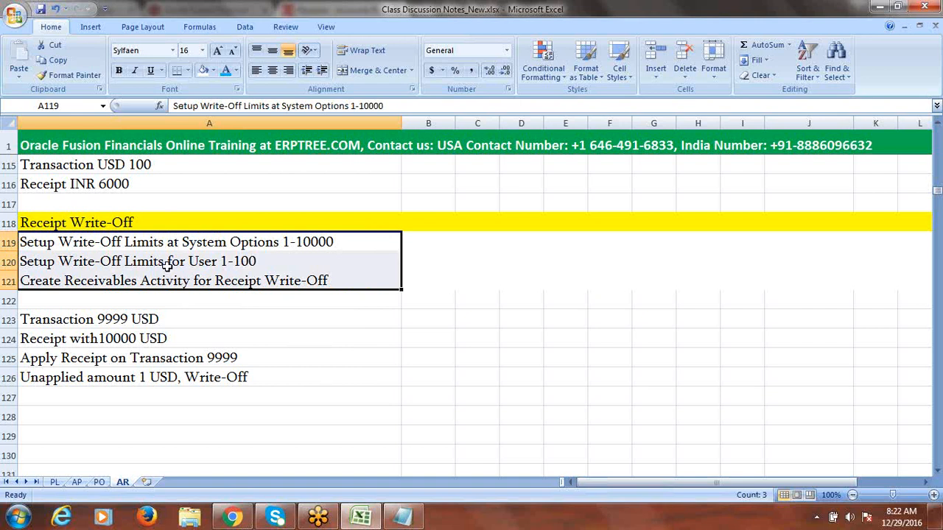
left_click(237, 517)
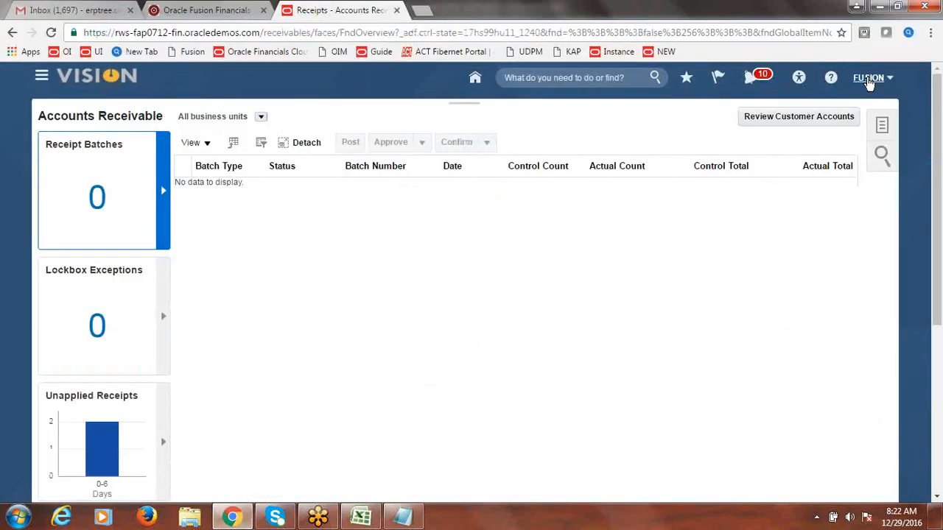
Step: Open the Fusion Implementation Project from Setup and Maintenance
left_click(869, 80)
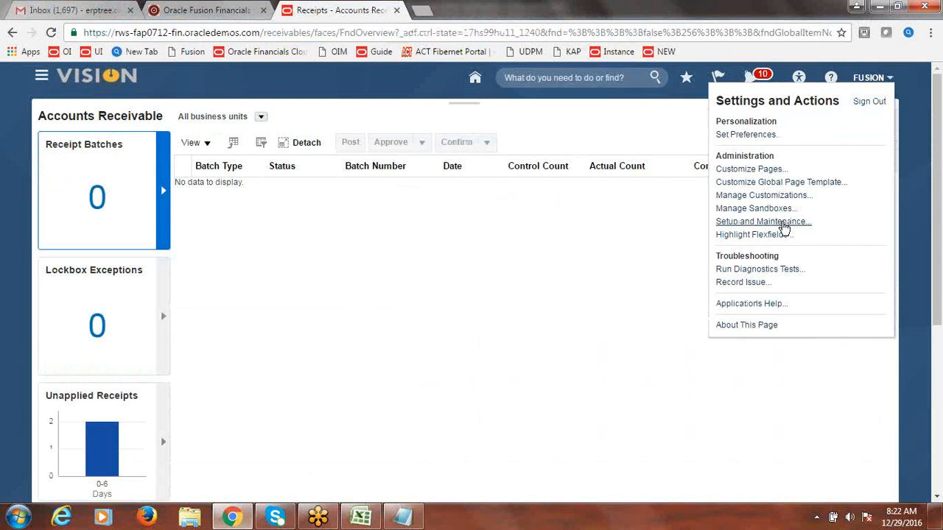
left_click(783, 225)
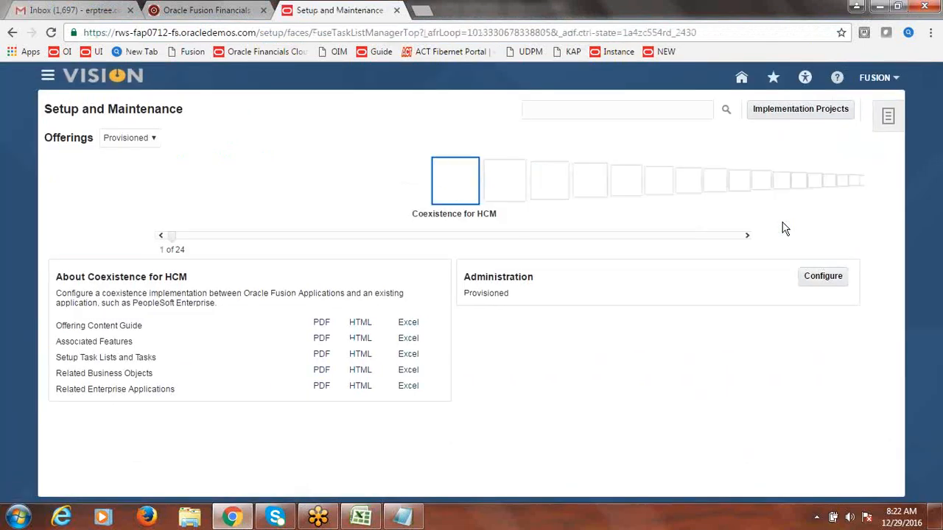
left_click(796, 111)
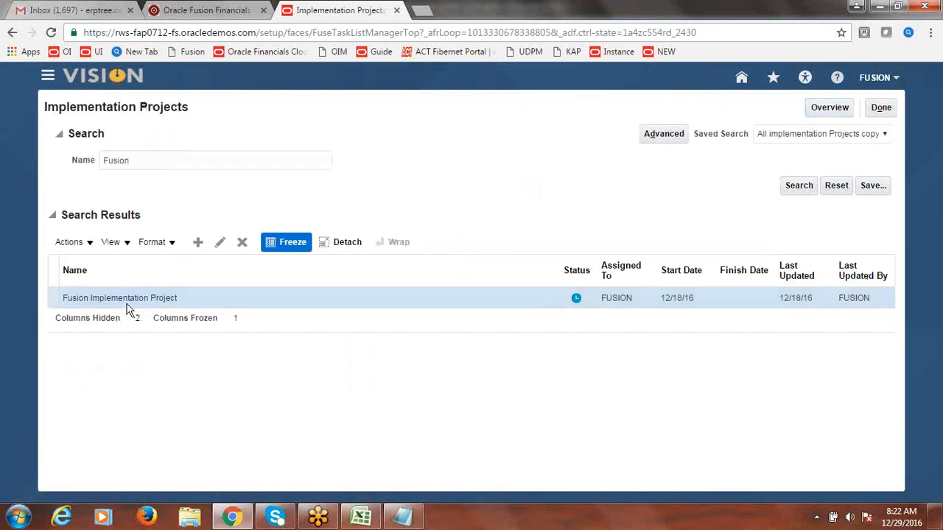
left_click(122, 300)
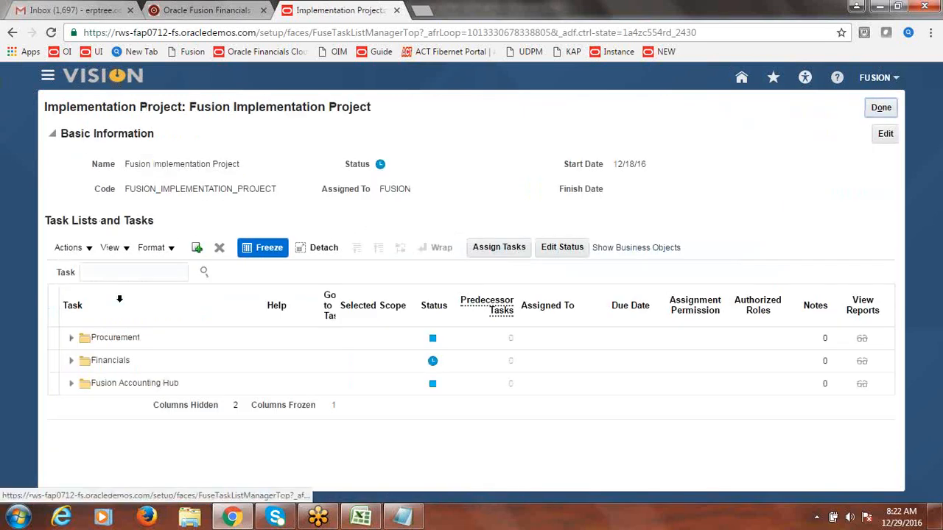
Step: Find 'System Options' in the project tasks and go to Manage Receivables System Options
left_click(123, 274)
type("S")
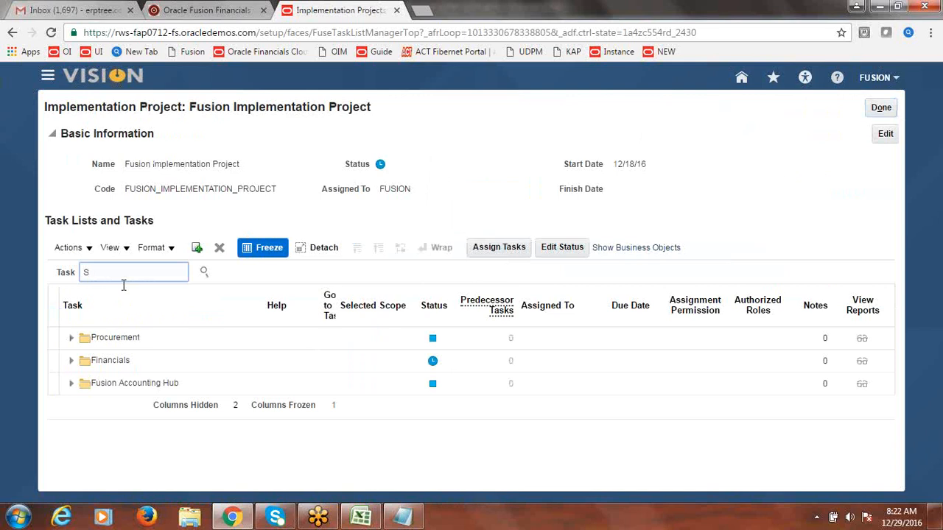
type("ystem Options")
left_click(204, 272)
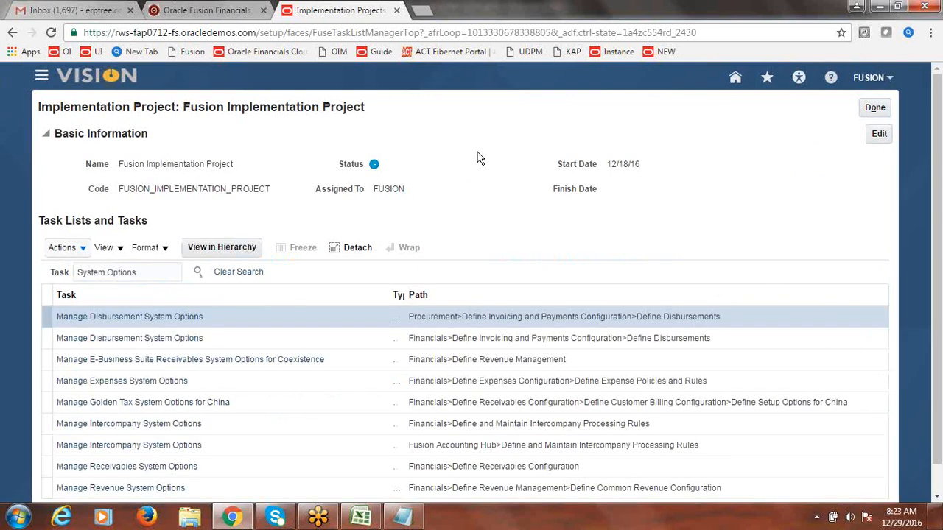
scroll(330, 413, "down", 1)
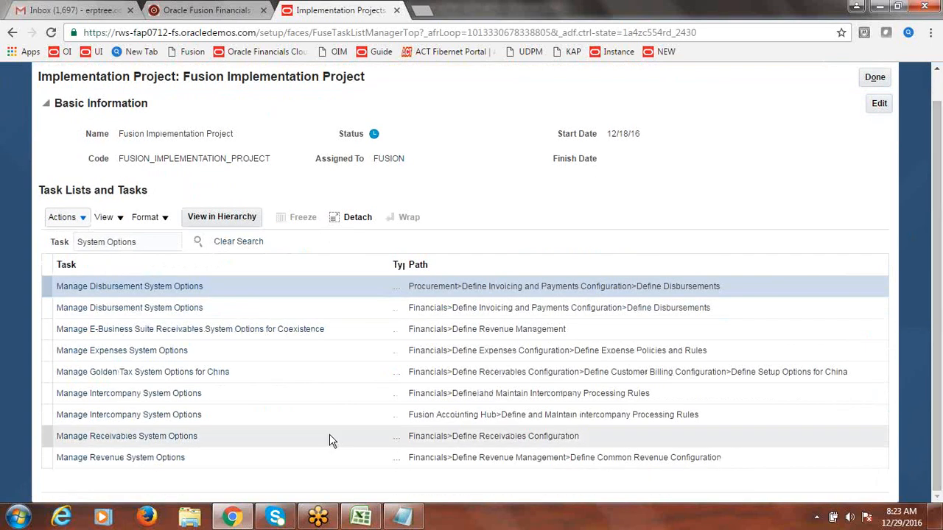
left_click(166, 440)
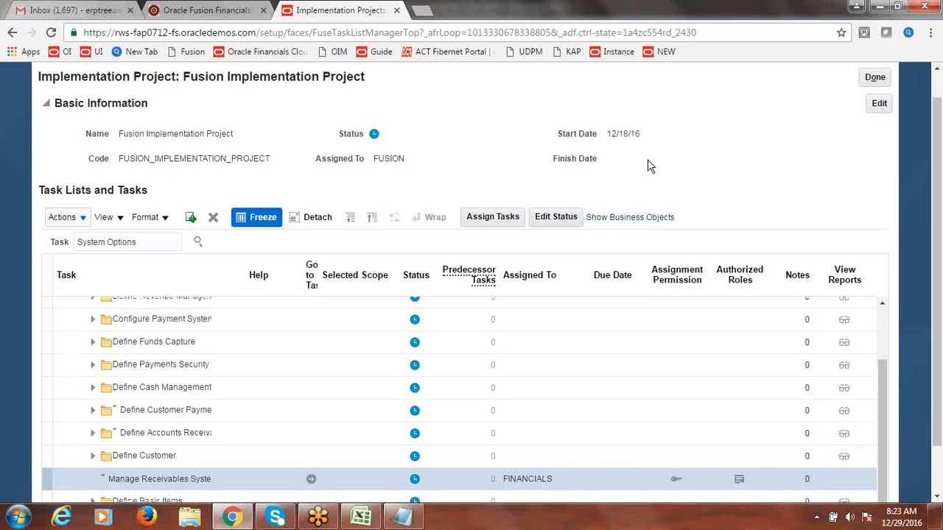
left_click(312, 480)
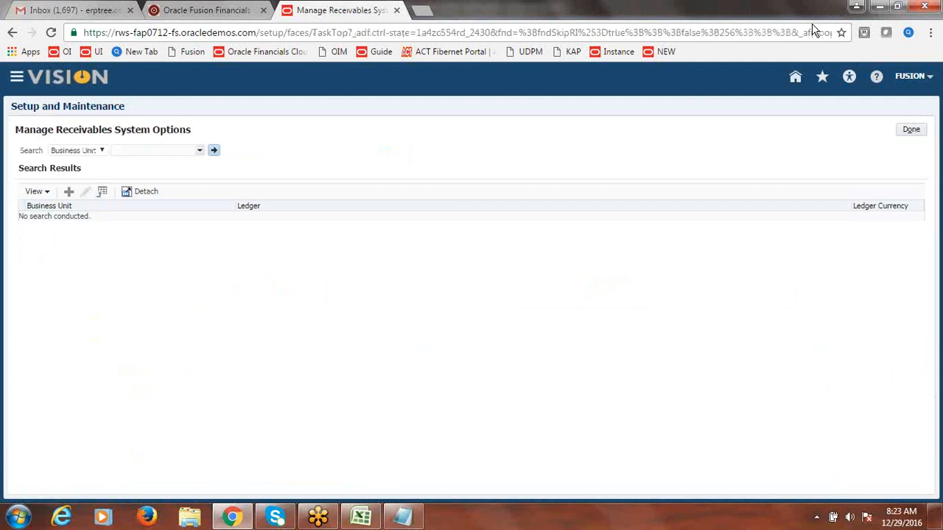
Step: Open Fusion US Business Unit's system options at the Cash Processing settings
left_click(206, 150)
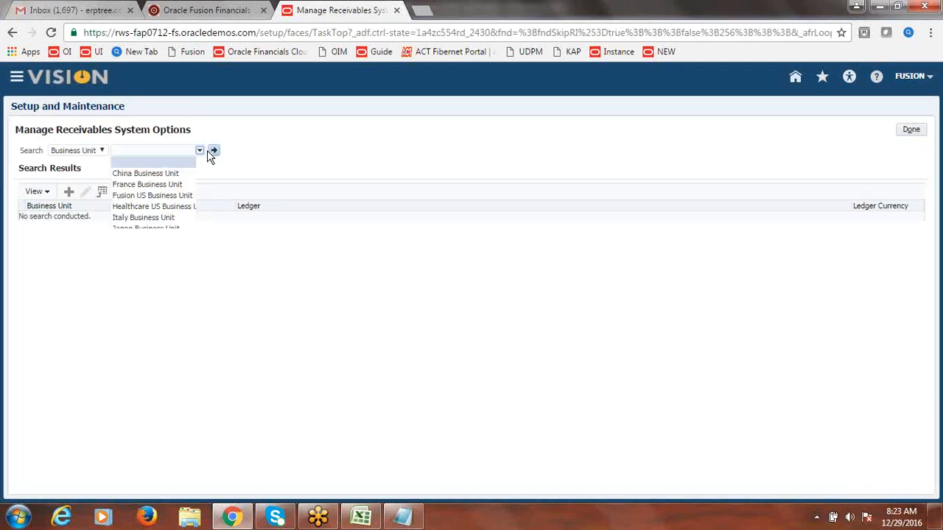
left_click(186, 195)
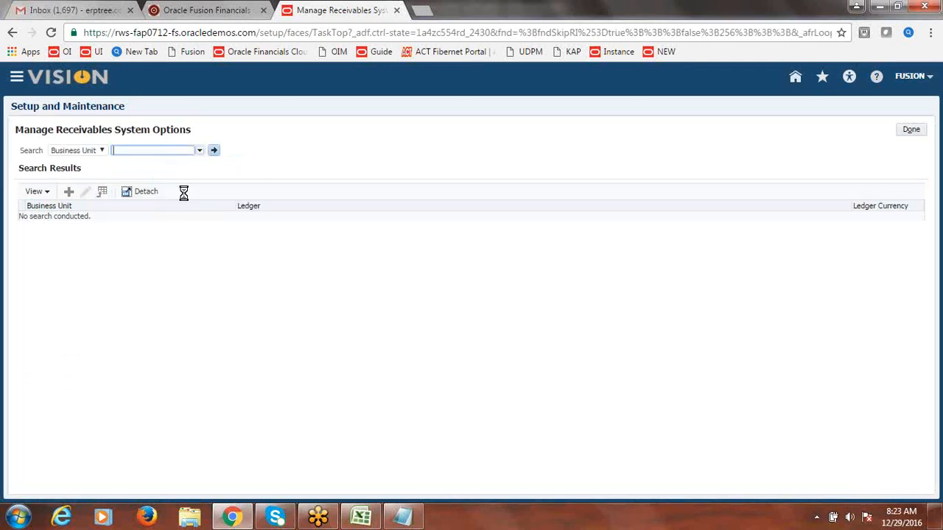
left_click(212, 158)
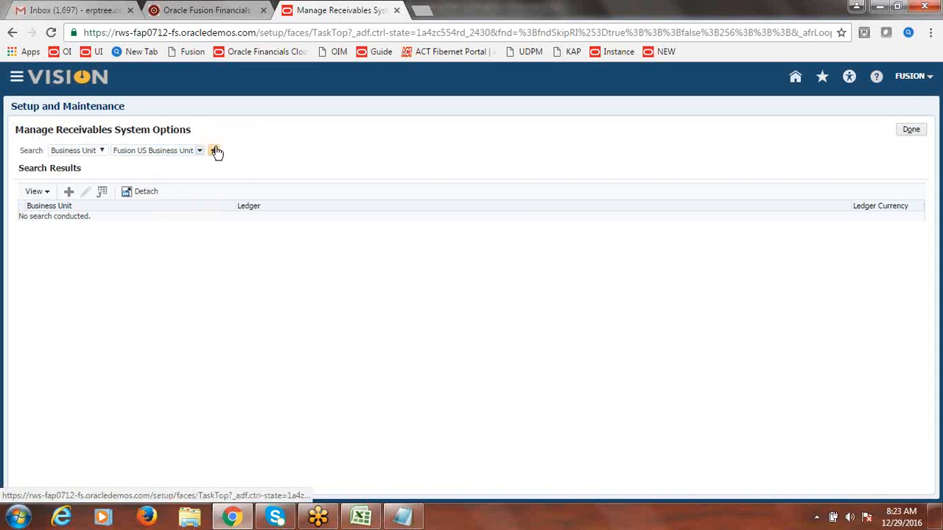
left_click(216, 152)
left_click(96, 222)
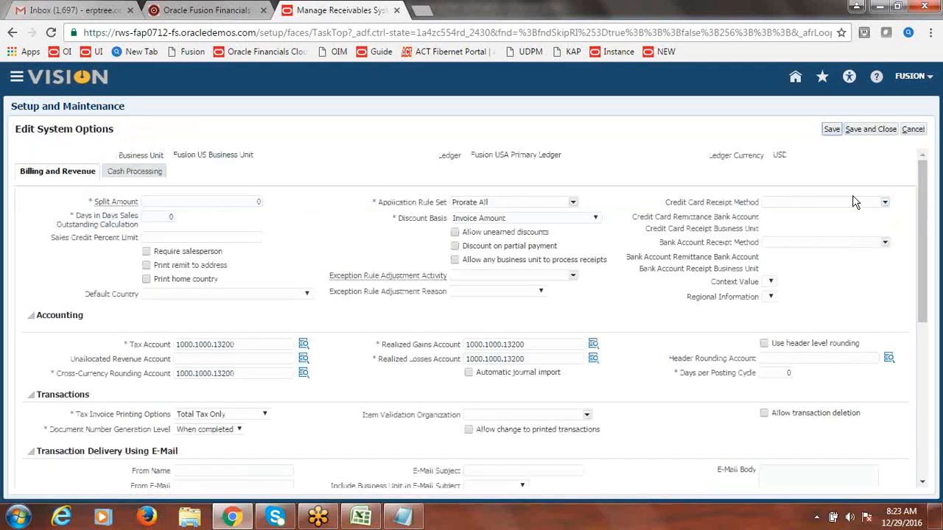
left_click(128, 173)
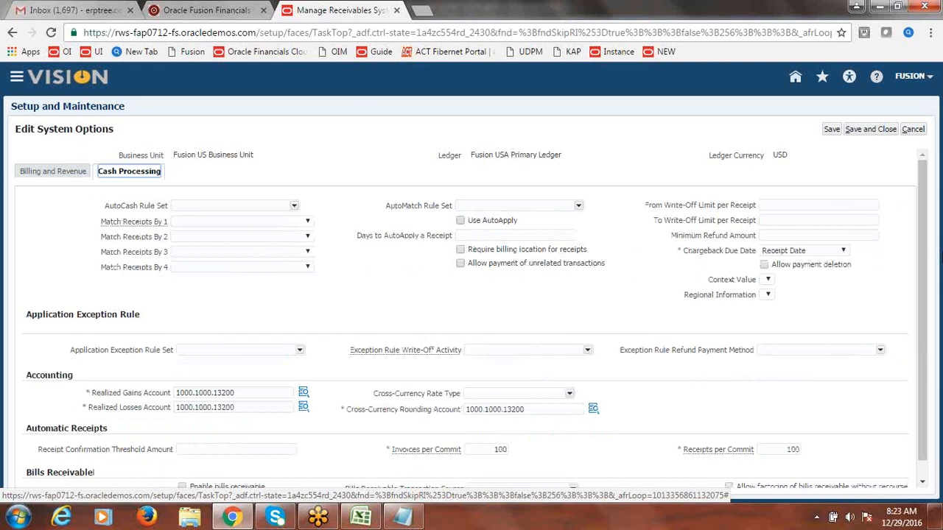
Step: Enter write-off limits of 1 to 10000 per receipt, then save and finish the task
left_click(767, 205)
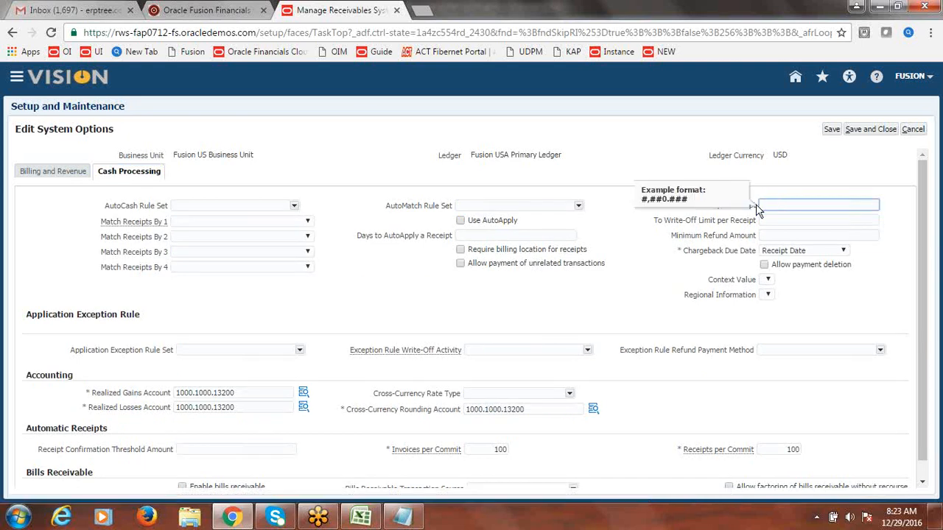
left_click(641, 232)
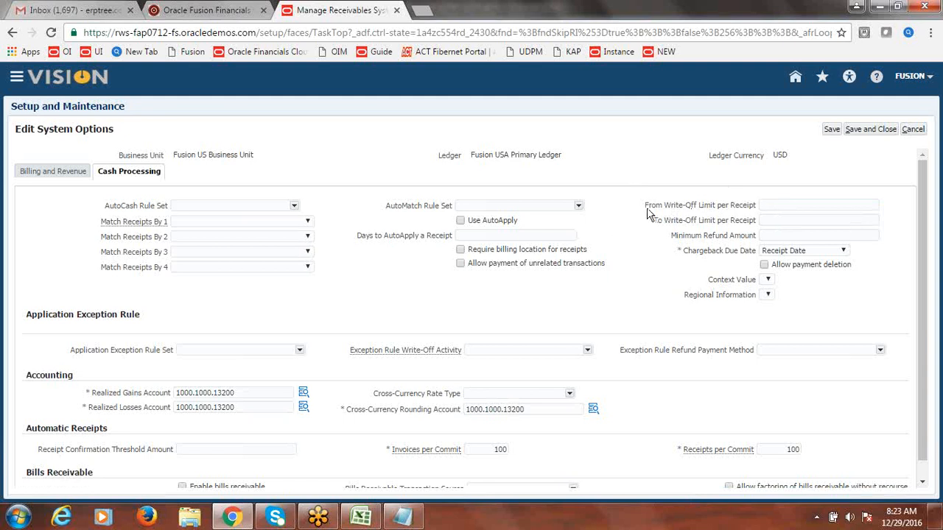
left_click(775, 204)
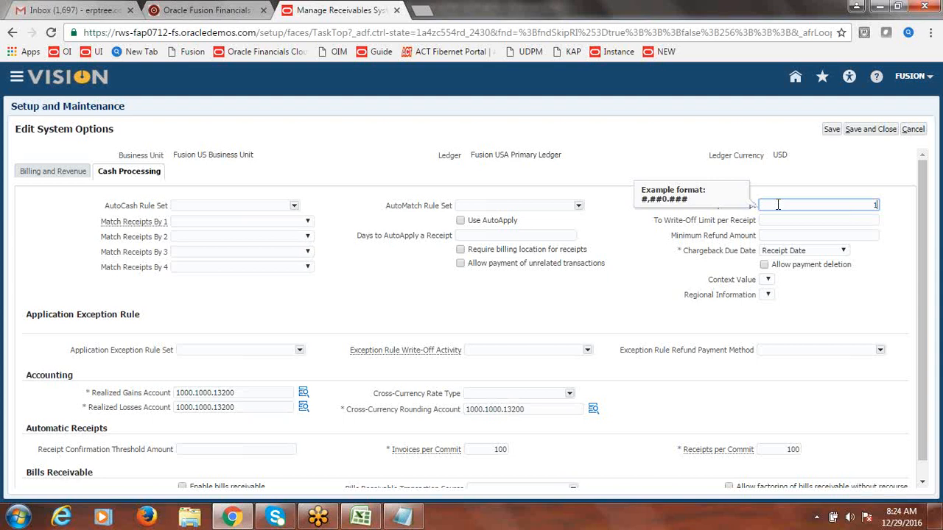
key("Tab")
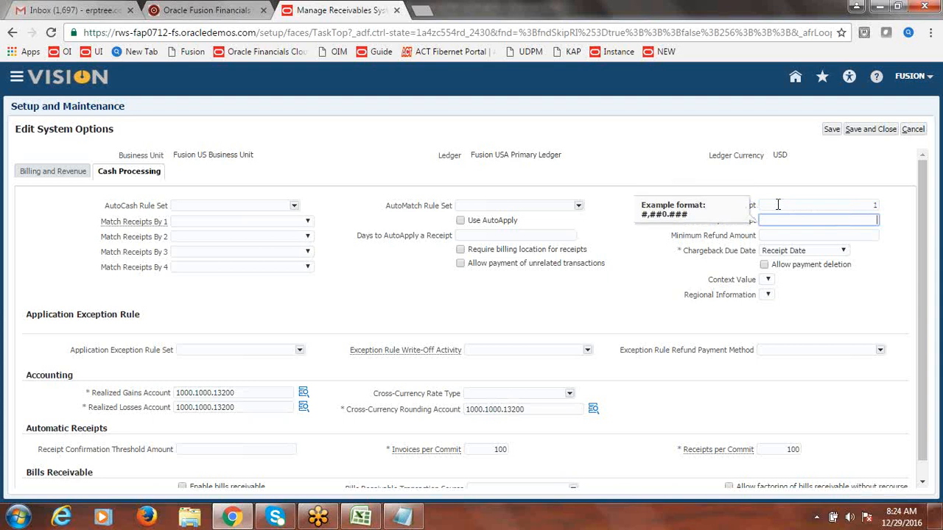
type("10000")
left_click(871, 130)
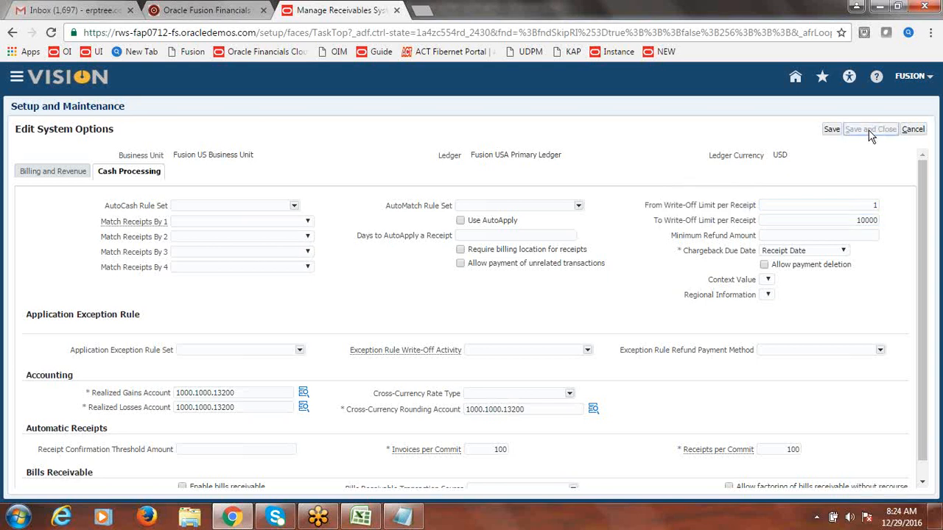
left_click(917, 128)
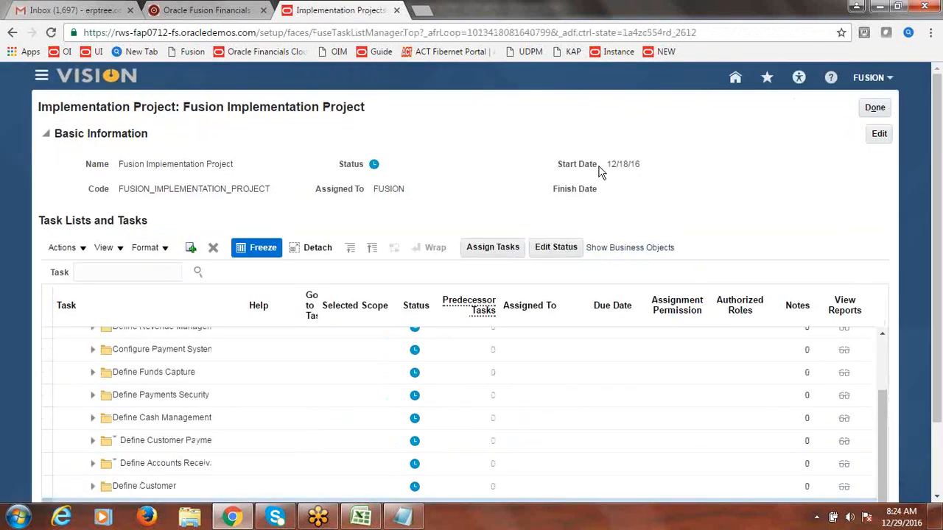
Step: Search the project tasks for 'approval Limits' and reveal the Manage Approval Limits task
left_click(134, 274)
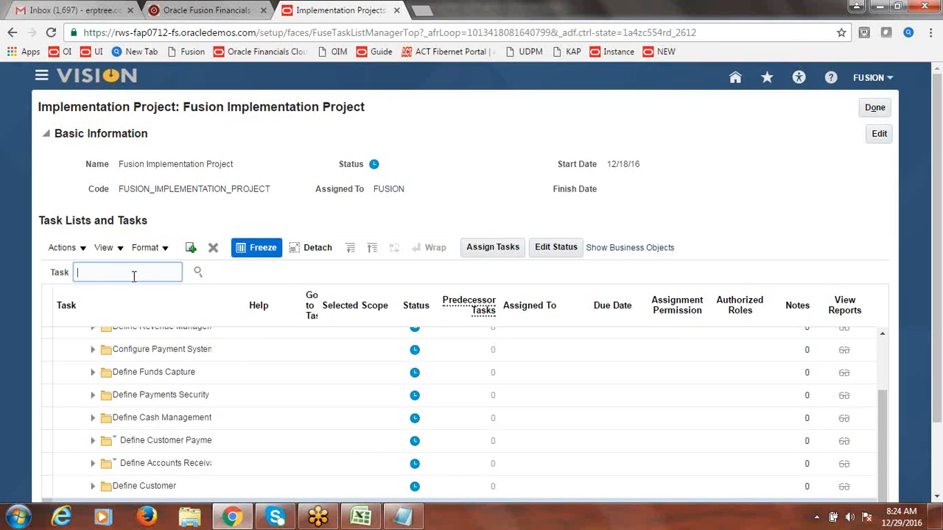
type("a")
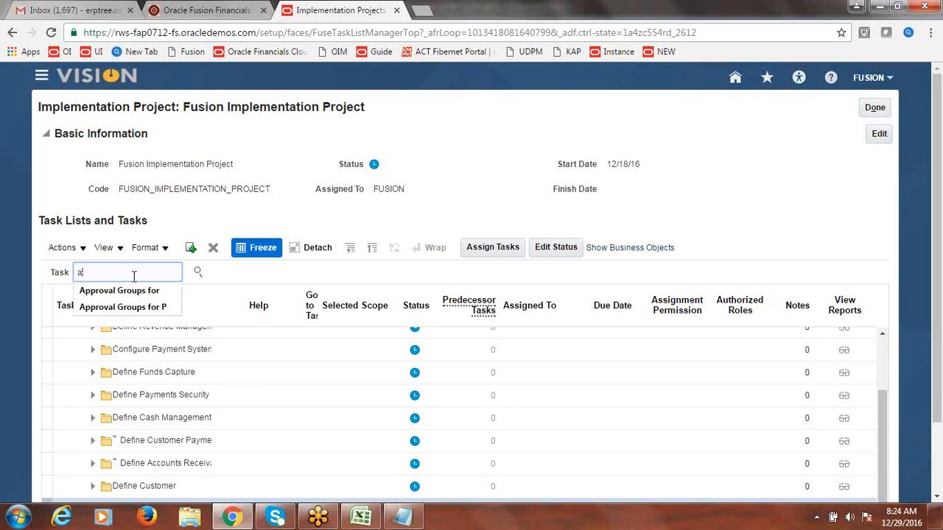
type("pproval Li")
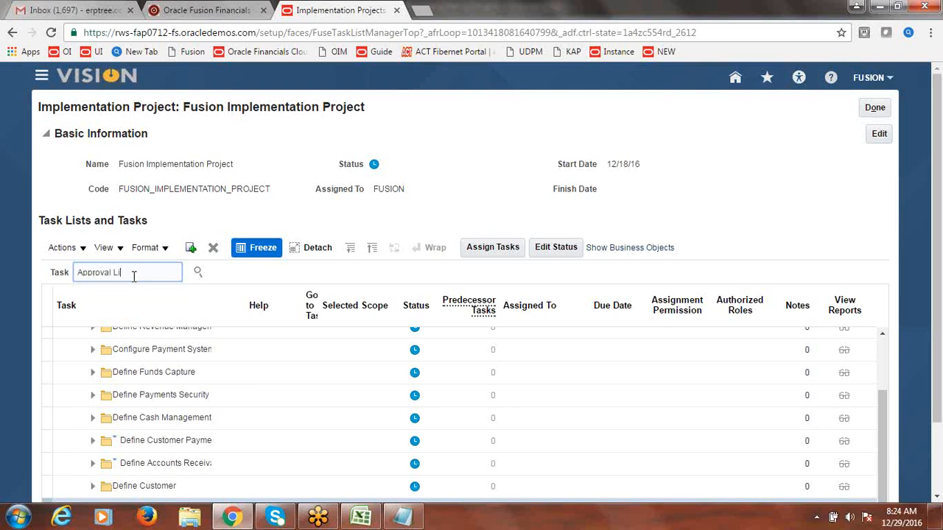
type("mits")
left_click(198, 273)
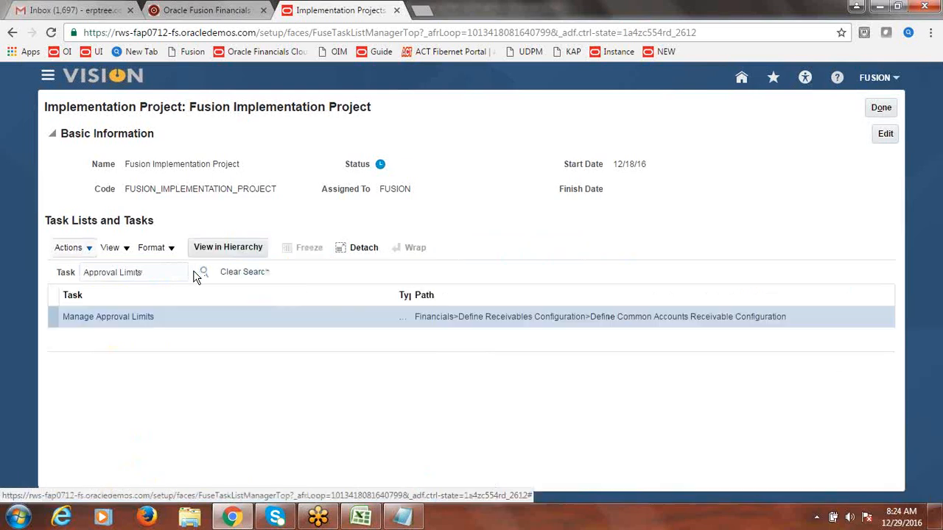
left_click(116, 318)
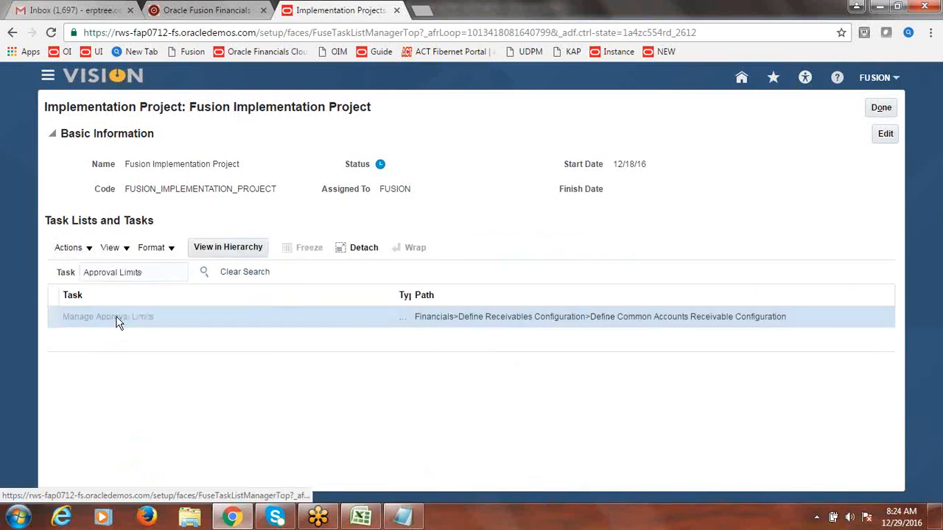
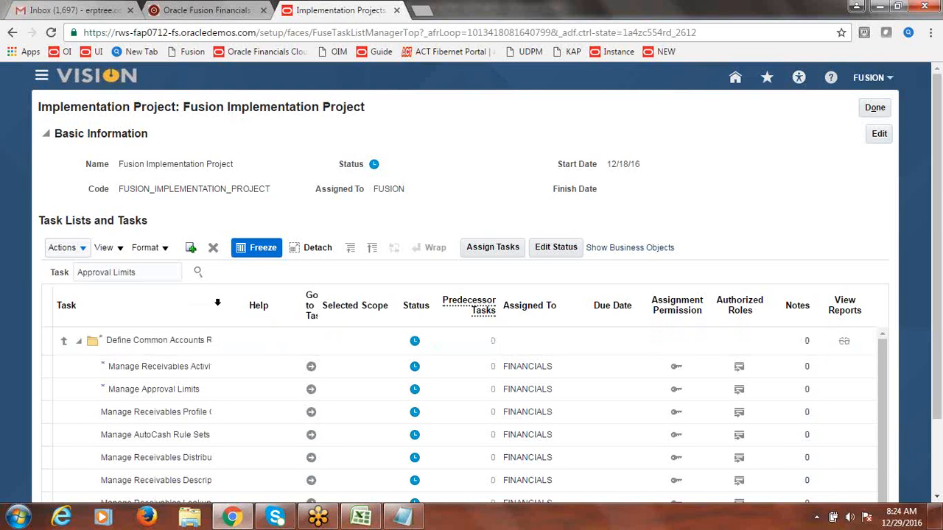
Step: Widen the Task column and open the Manage Approval Limits task from the project task list
left_click_drag(218, 302, 299, 304)
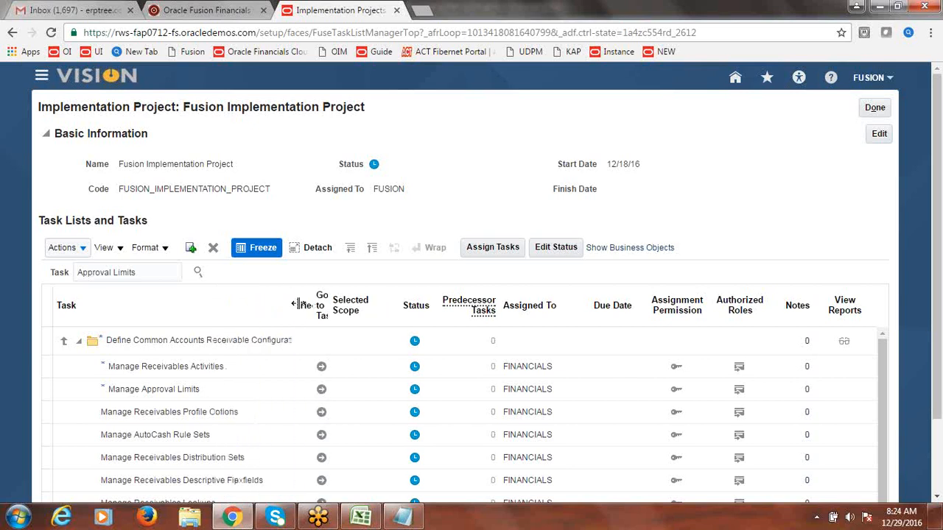
left_click(320, 390)
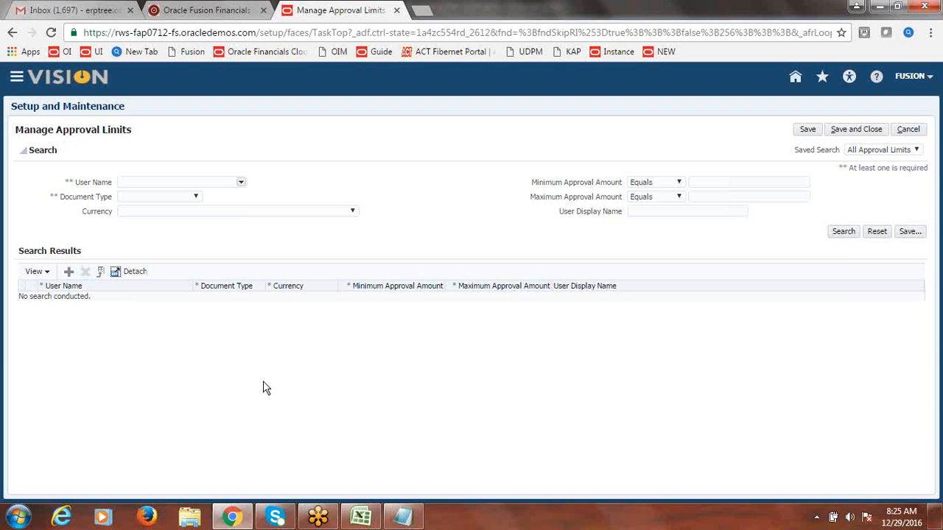
Step: Add an approval limit row for user FUSION, which is rejected as a self-assigned limit
left_click(67, 272)
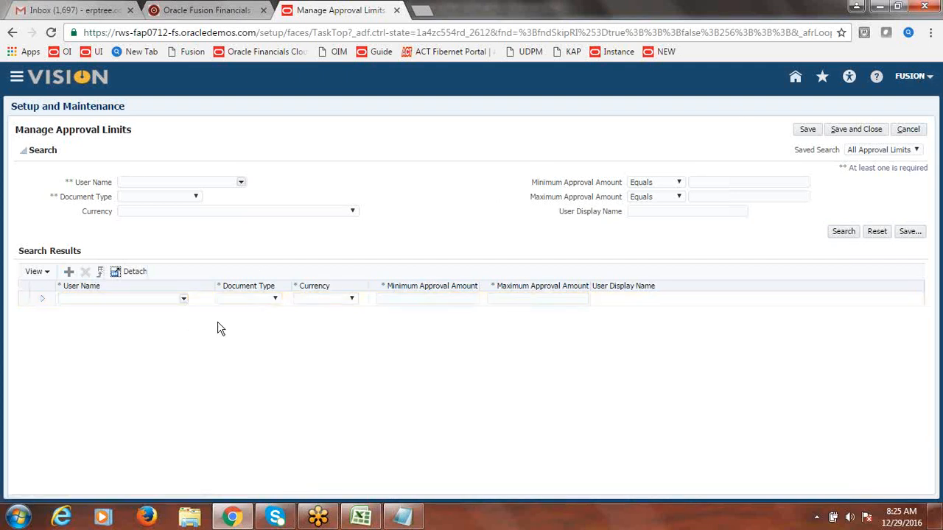
left_click(184, 301)
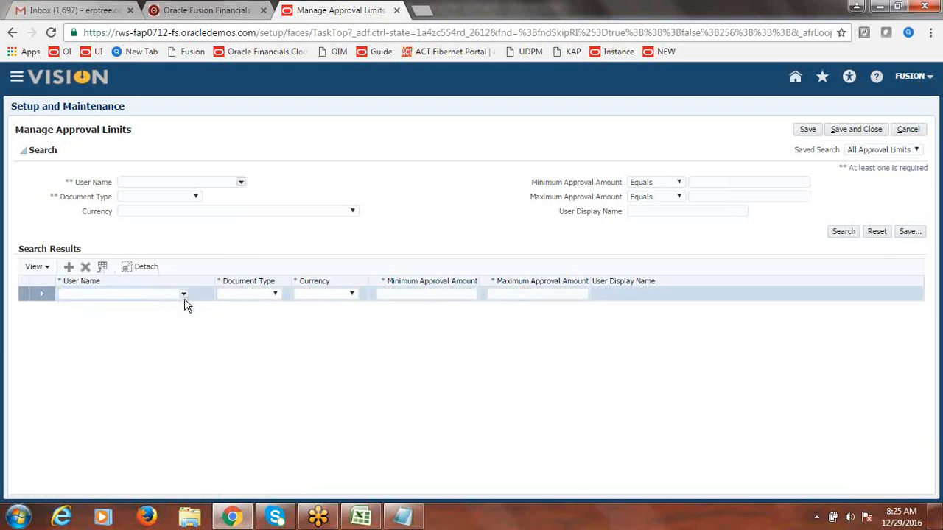
left_click(184, 296)
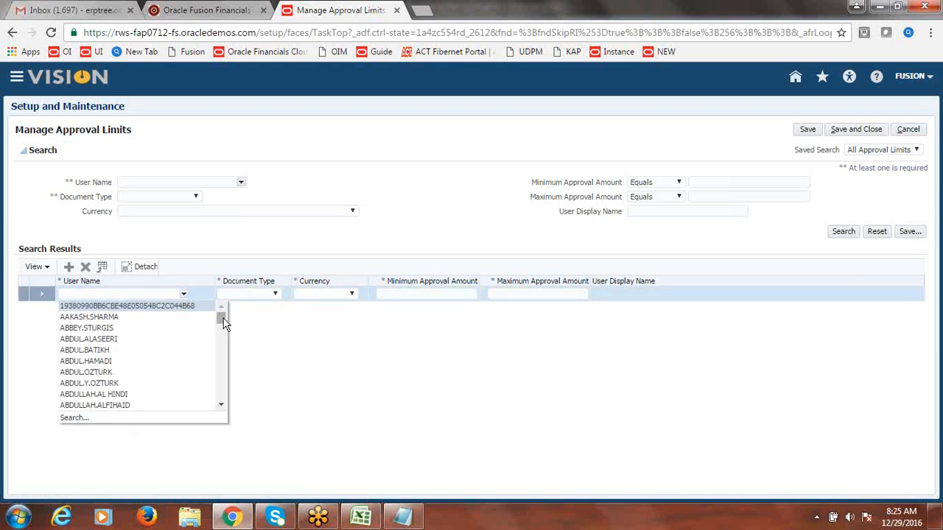
left_click_drag(225, 324, 224, 327)
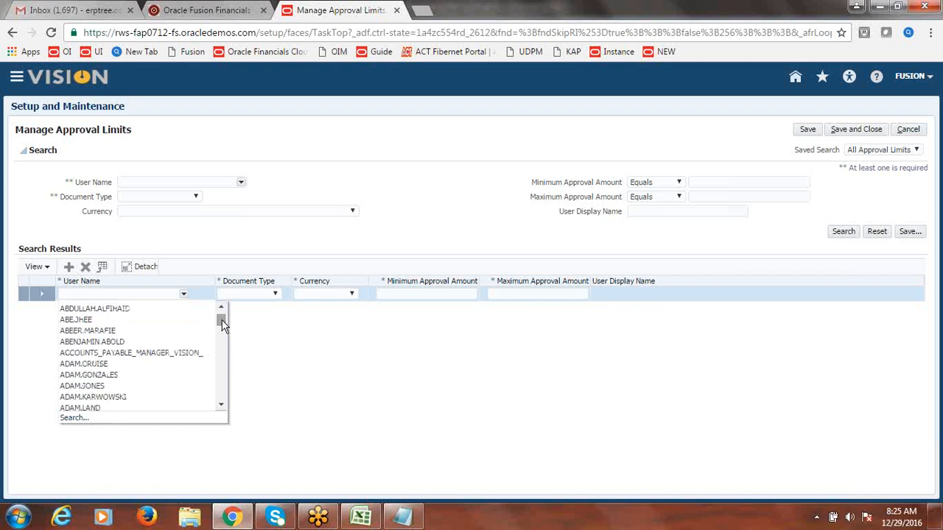
left_click(74, 417)
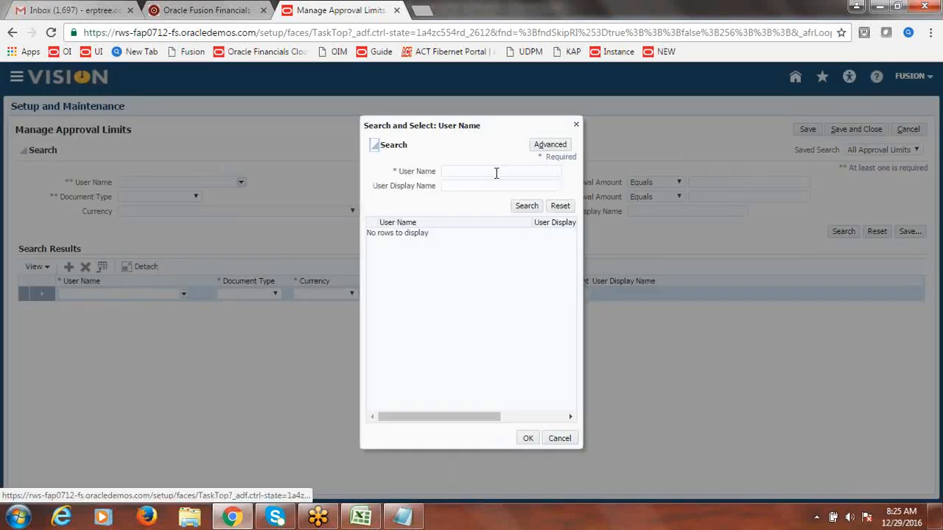
left_click(473, 172)
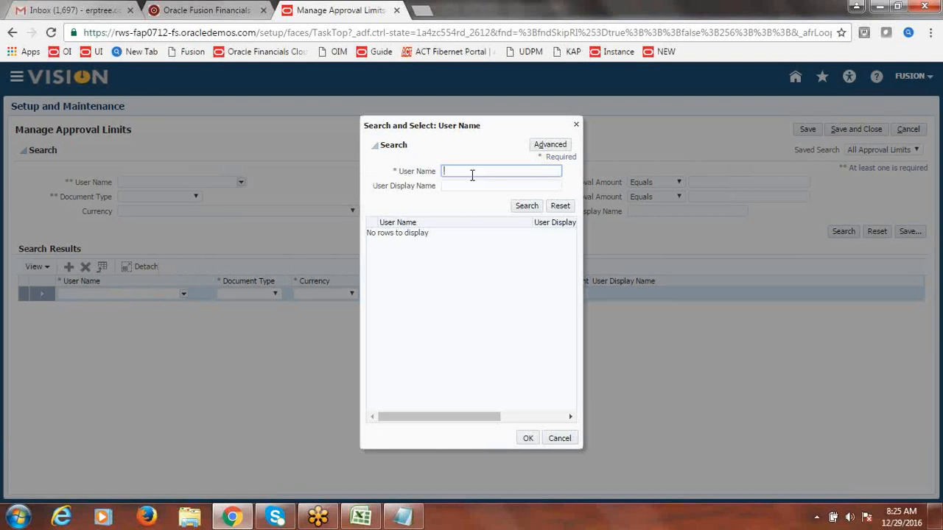
type("FUSION")
left_click(532, 208)
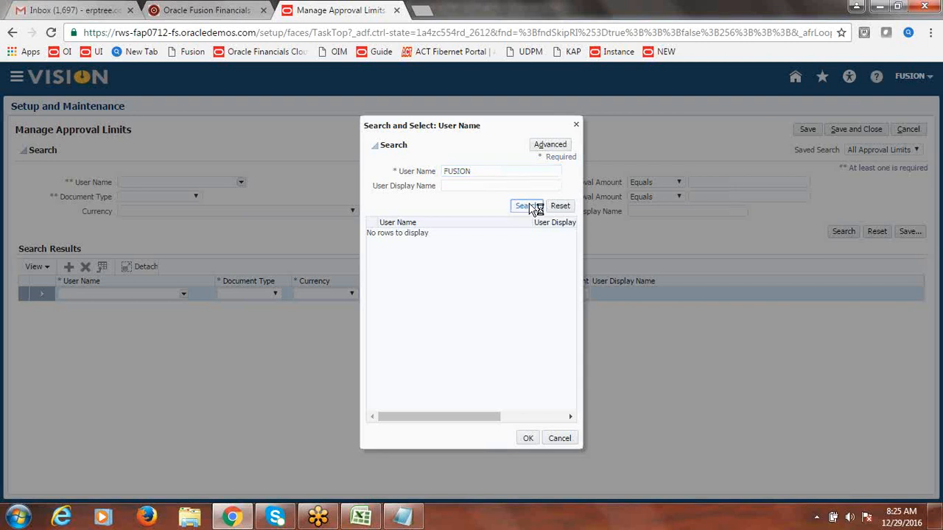
left_click(406, 234)
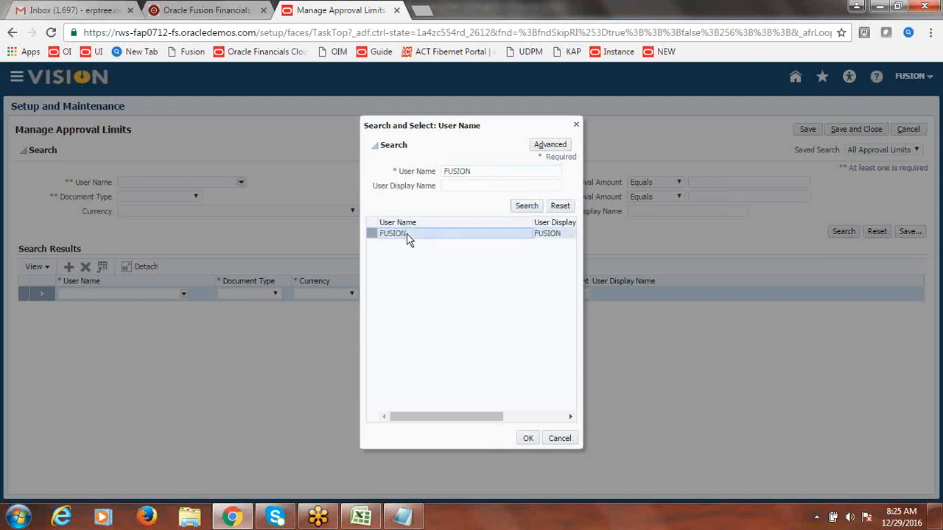
left_click(528, 439)
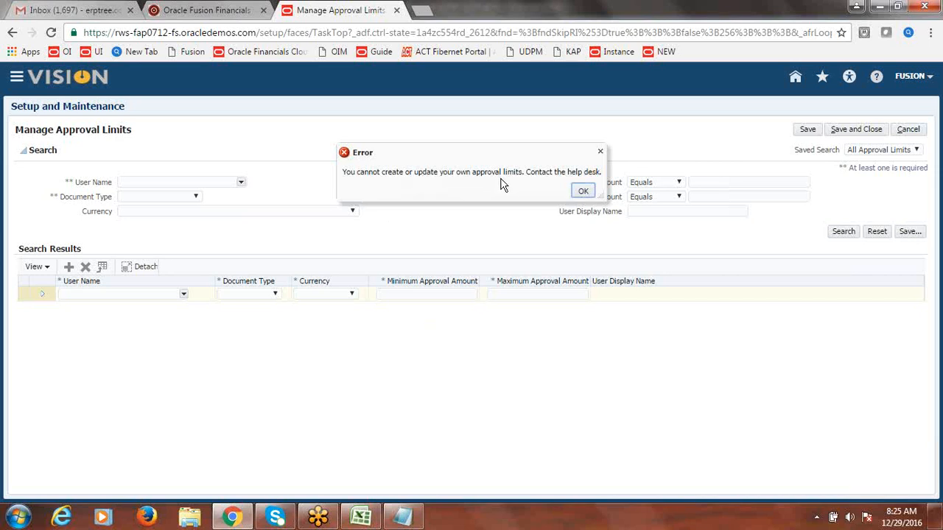
Step: Dismiss the error, discard the approval-limit changes, and sign out
left_click(578, 190)
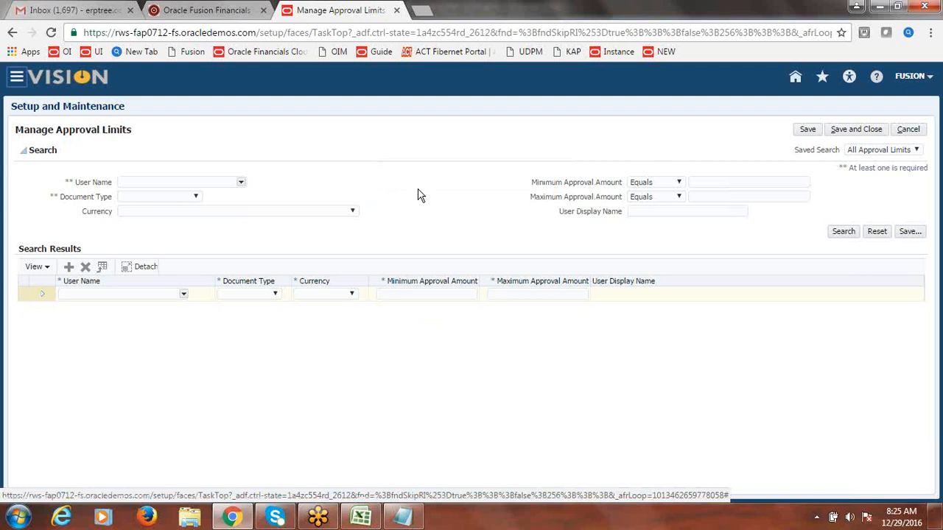
left_click(914, 131)
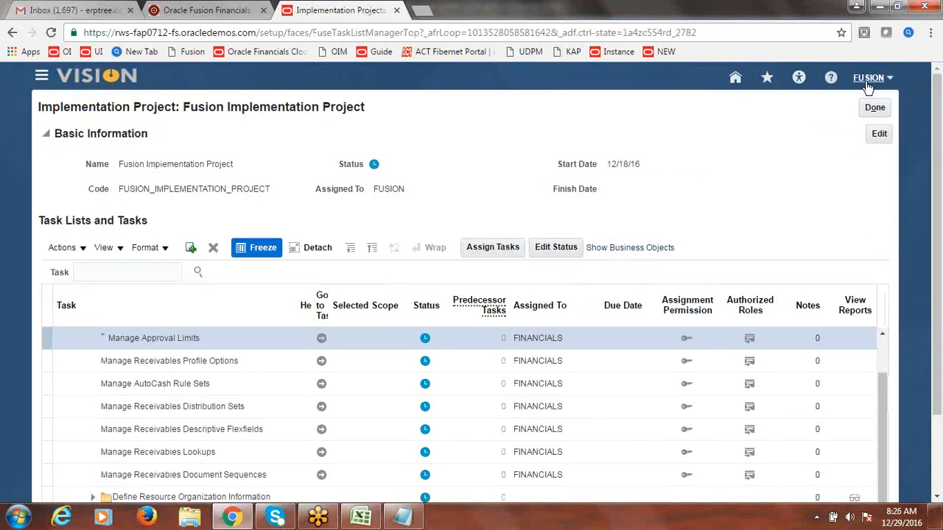
left_click(870, 81)
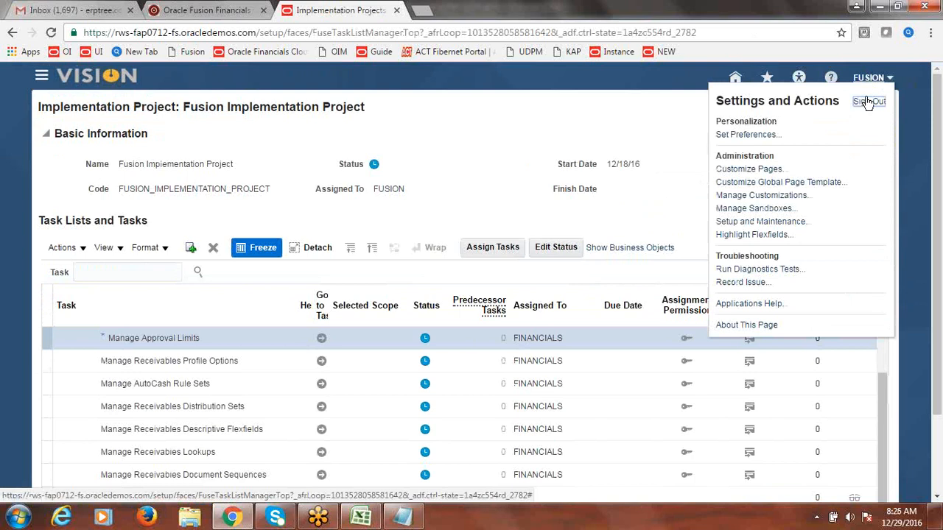
left_click(868, 104)
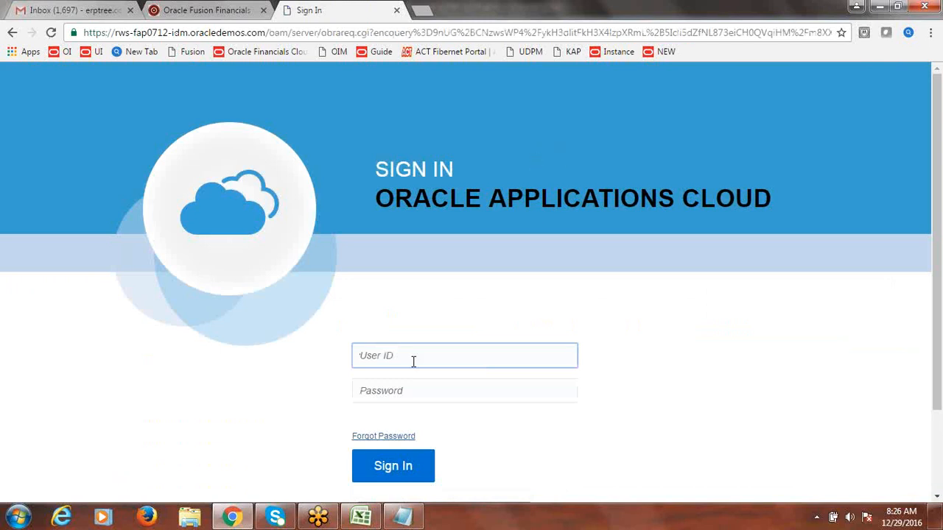
Step: Sign in under the FINANCIALS user account with its password
type("Fi")
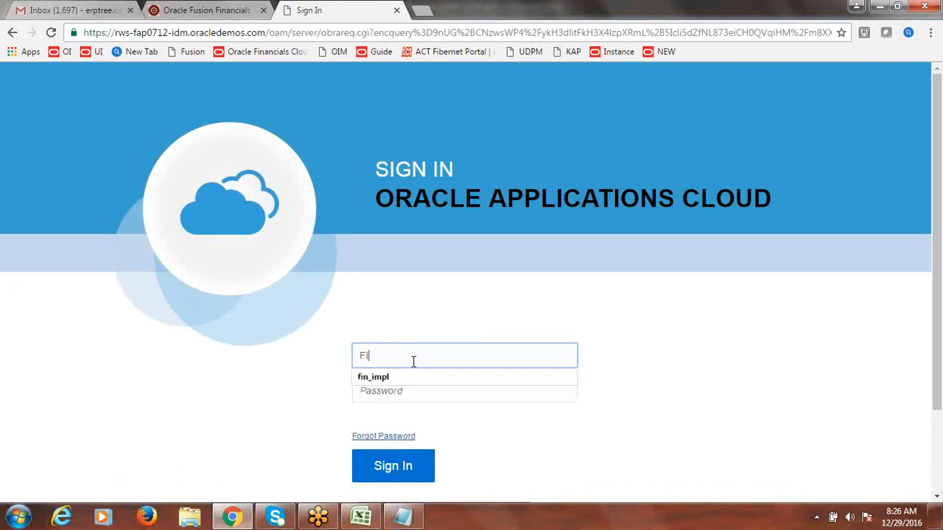
type("NANCIALS")
key("Tab")
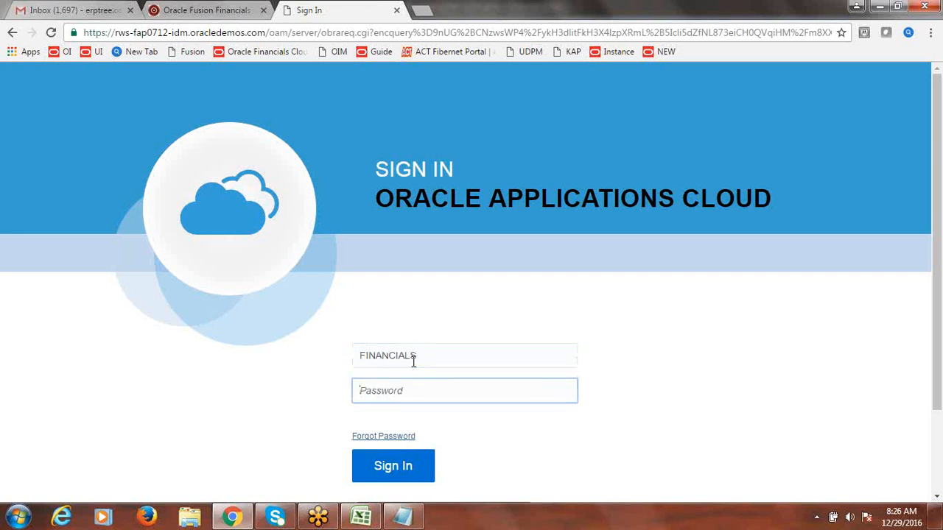
type("•••••••••")
left_click(396, 470)
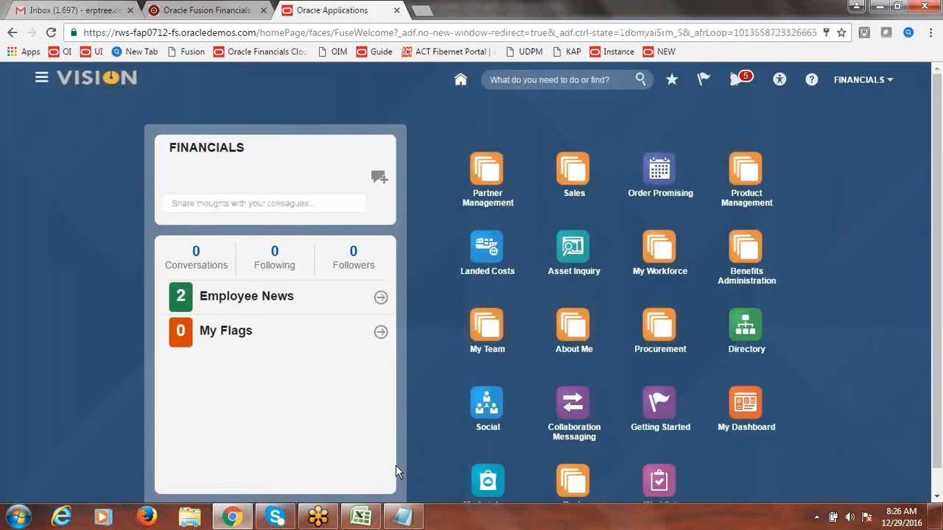
Step: In Setup and Maintenance, search tasks for 'approval' and open Manage Approval Limits
left_click(872, 87)
left_click(785, 227)
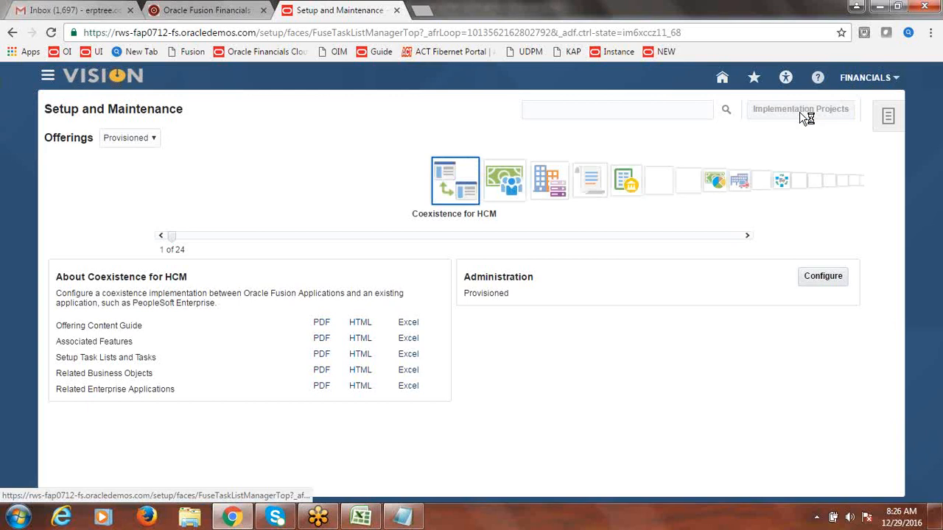
left_click(803, 112)
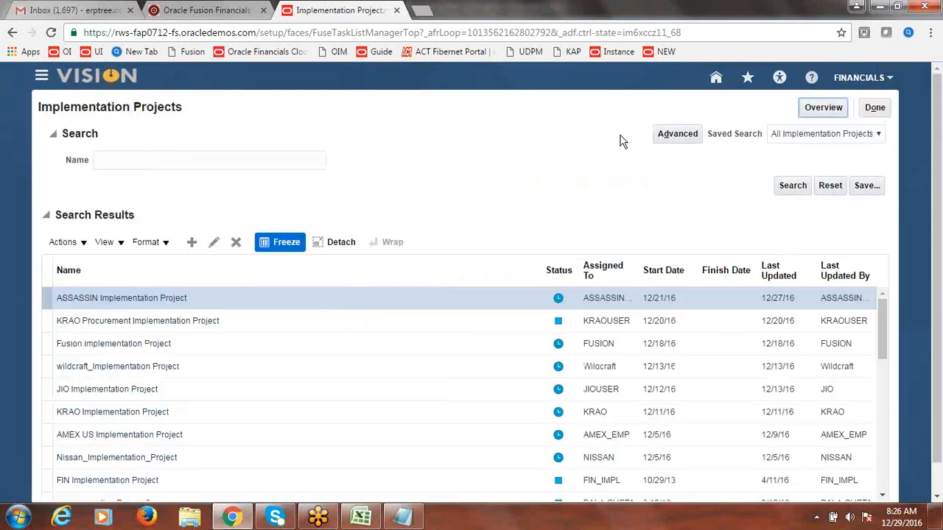
left_click(828, 107)
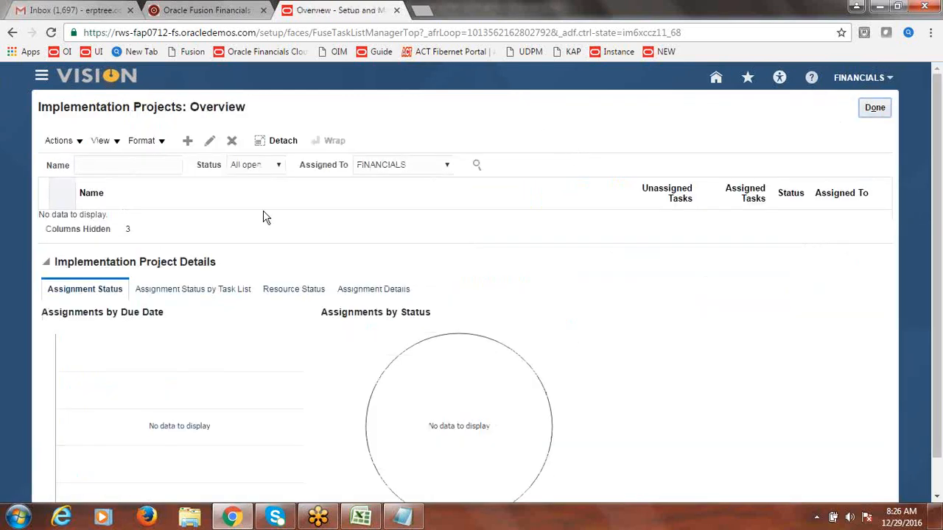
left_click(876, 109)
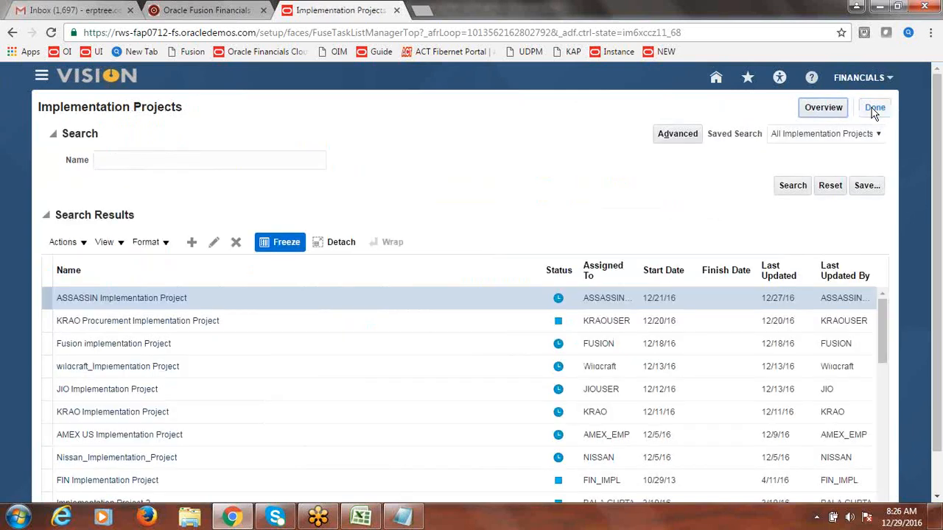
left_click(877, 109)
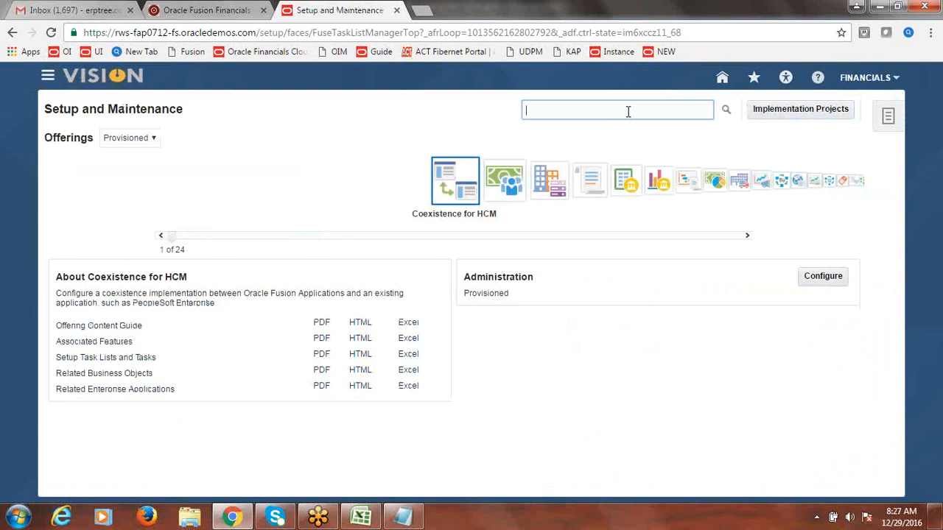
type("approv")
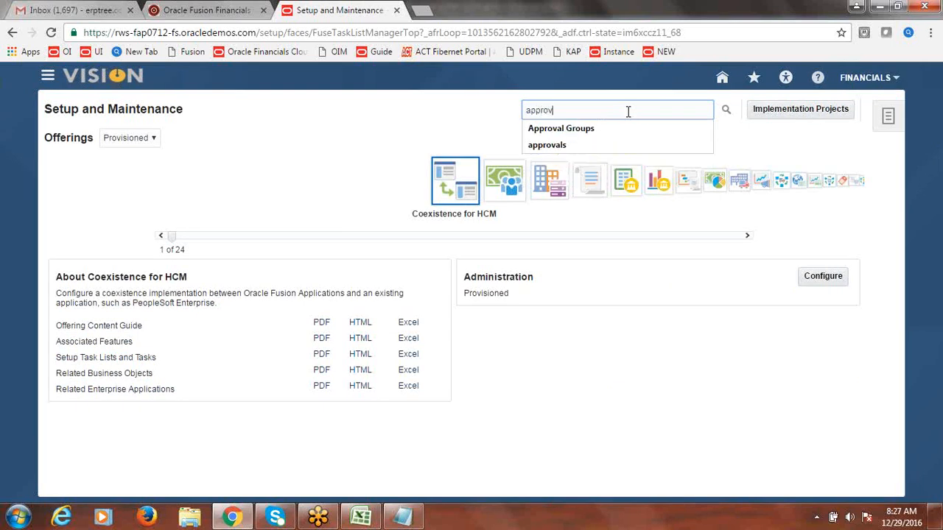
type("a")
type("l limits")
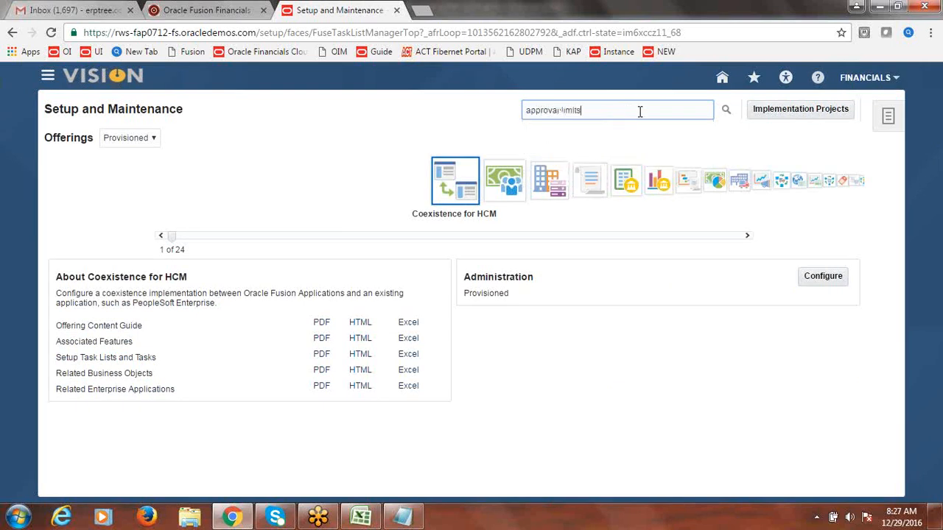
left_click(726, 112)
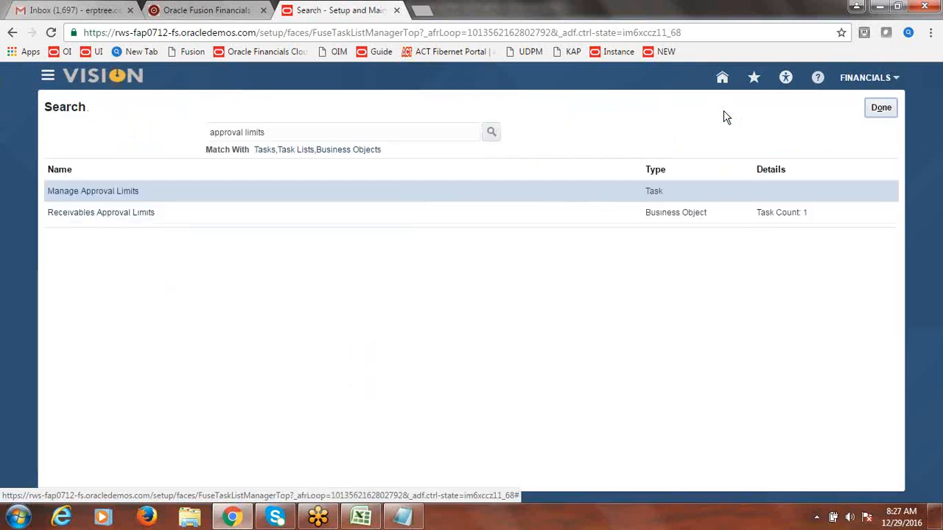
left_click(88, 192)
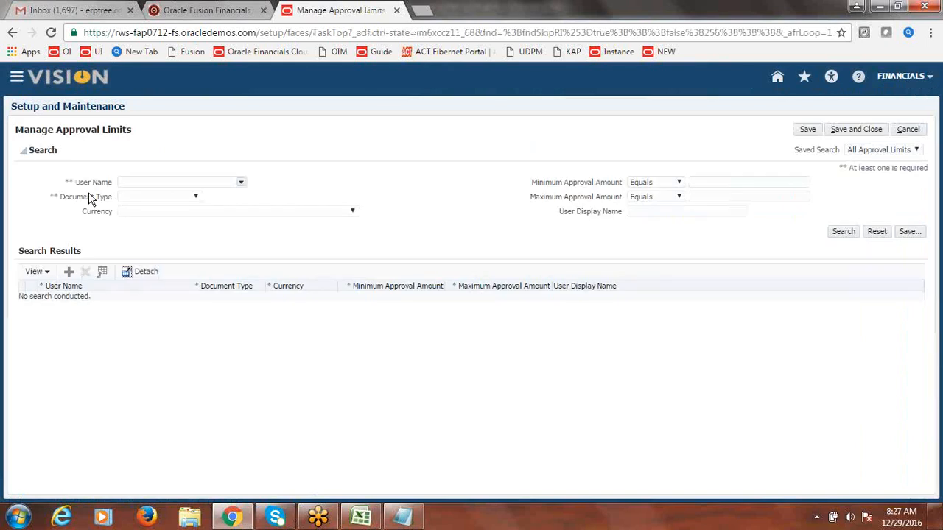
Step: Add a new approval limit row and select the user through the user name search
left_click(68, 272)
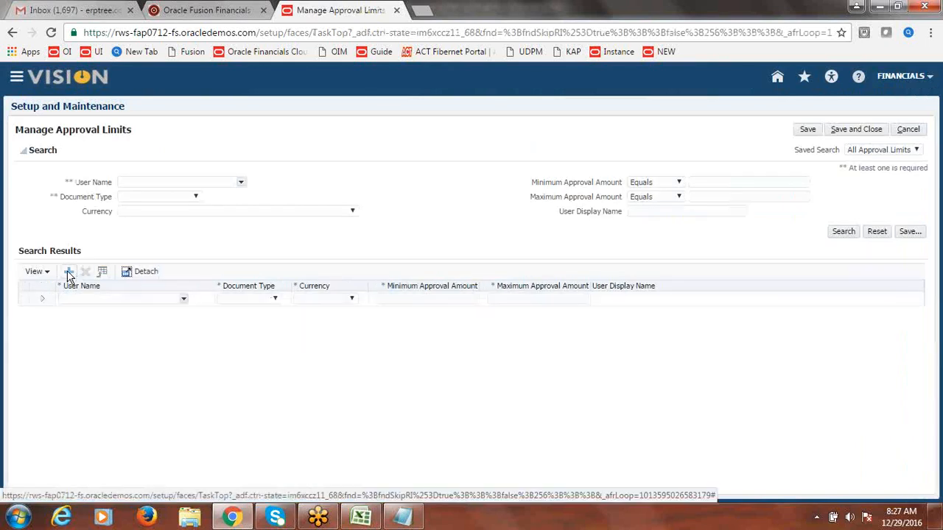
left_click(185, 301)
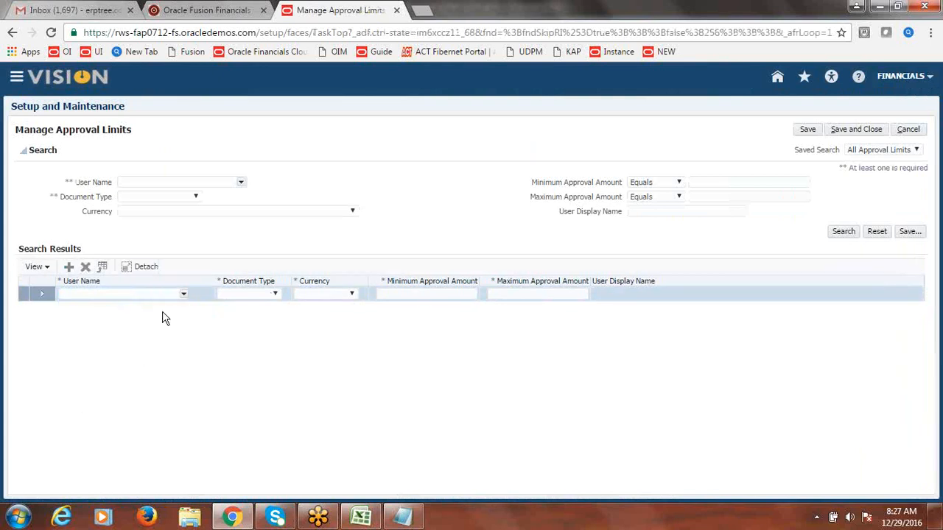
left_click(183, 295)
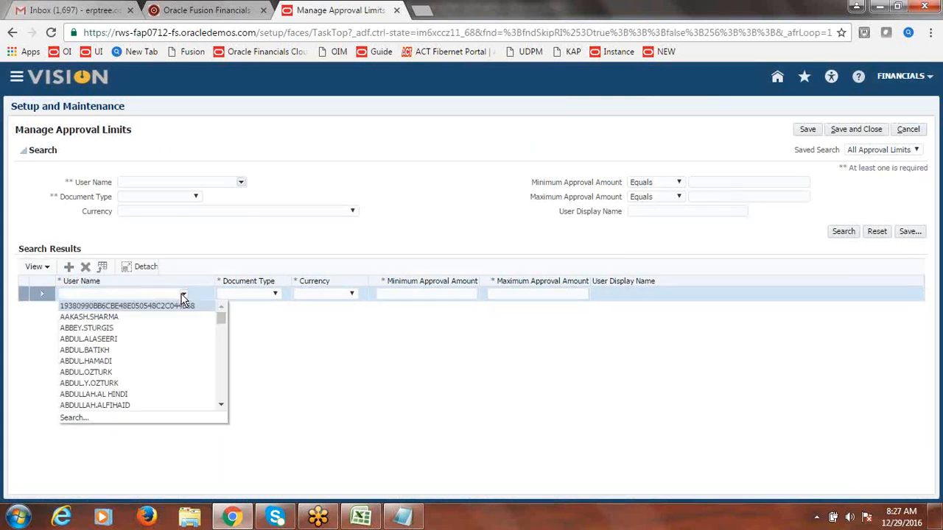
left_click(79, 418)
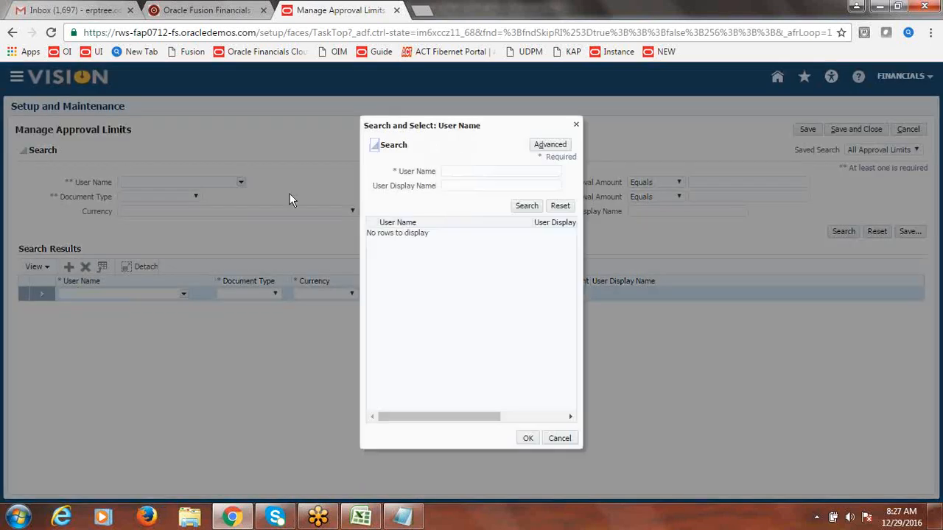
left_click(487, 171)
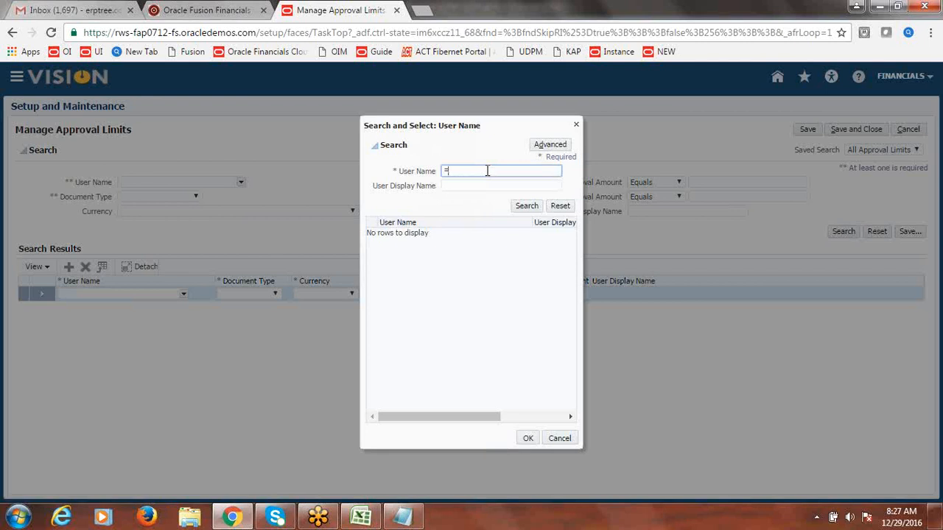
left_click(537, 205)
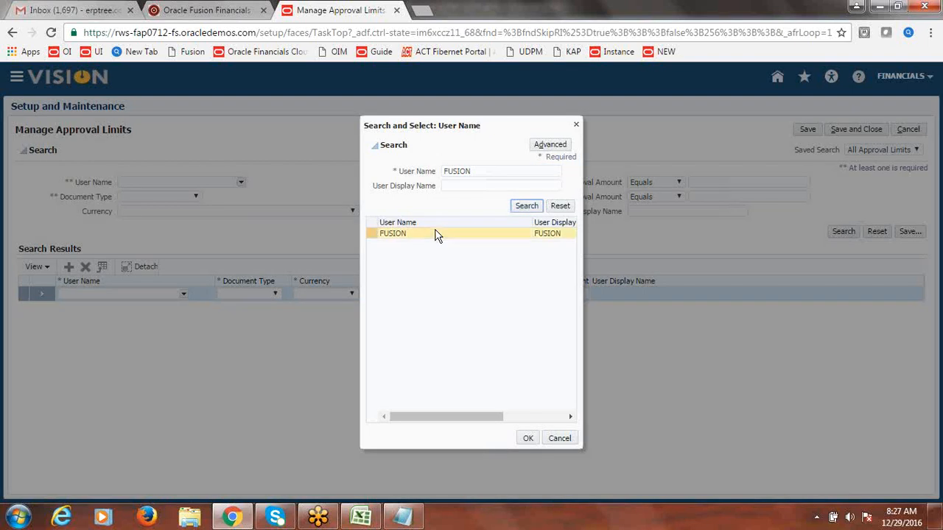
left_click(436, 234)
left_click(528, 439)
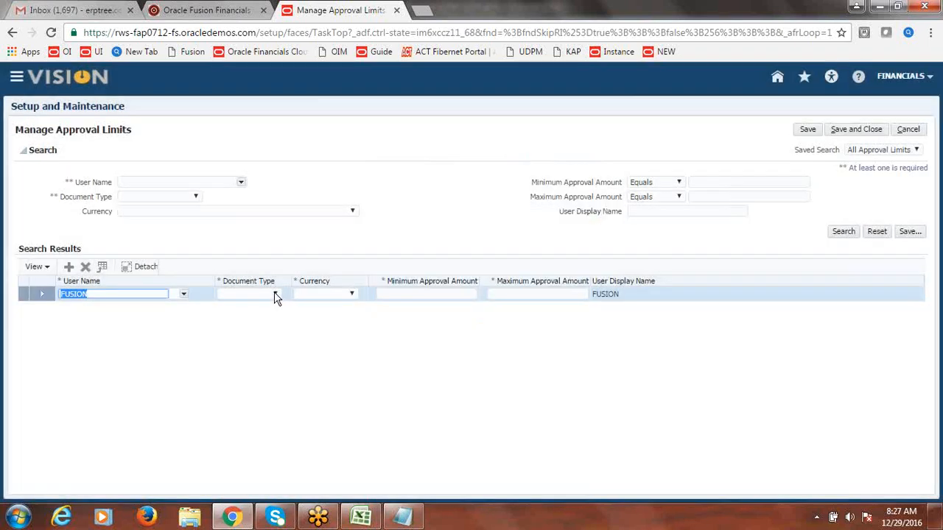
Step: Set document type Receipt write off, currency USD, limits 1 to 100, and save
left_click(275, 294)
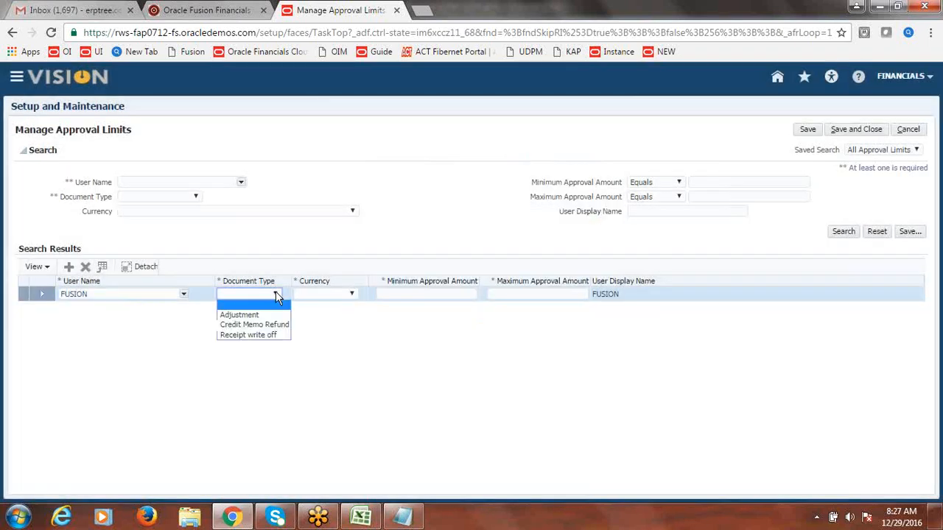
left_click(271, 335)
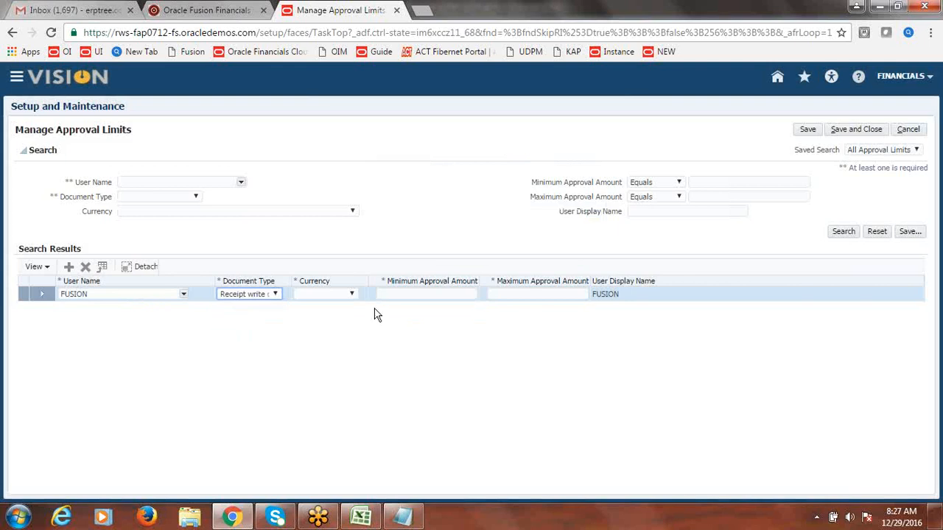
left_click(351, 294)
left_click(343, 315)
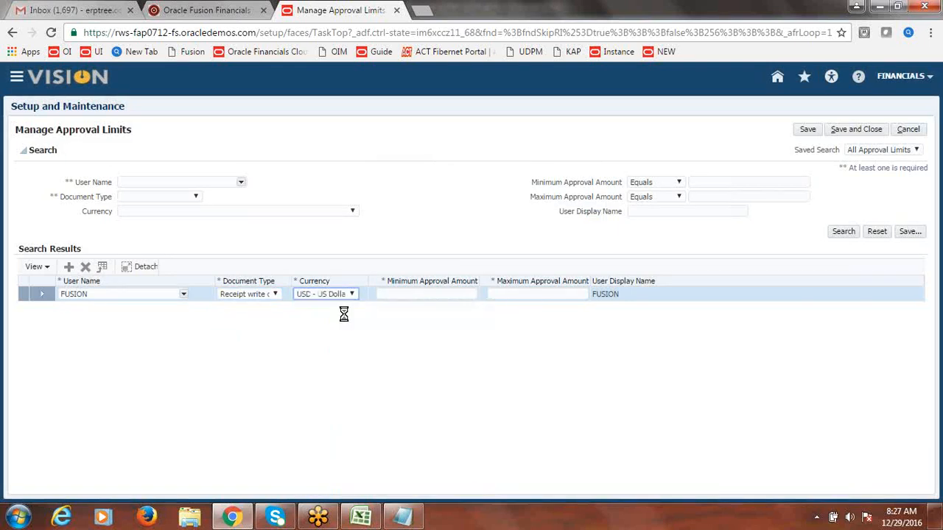
left_click(435, 294)
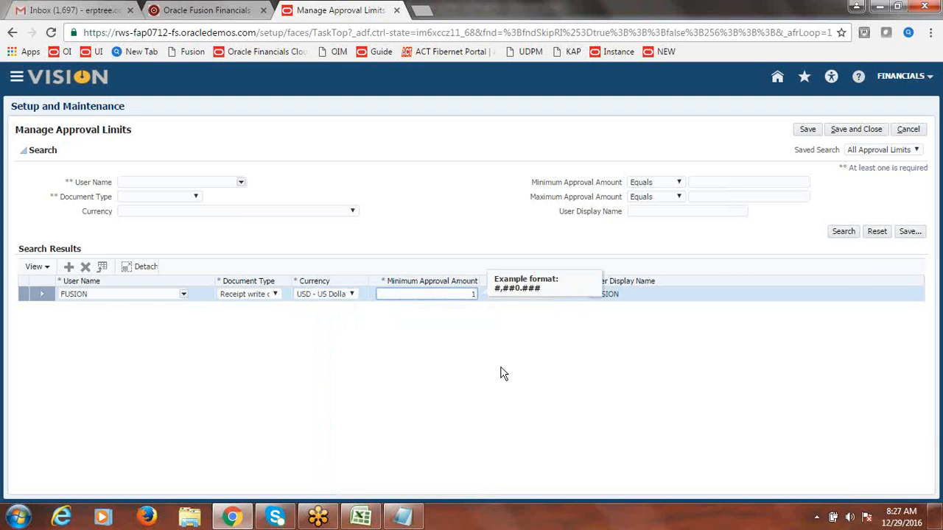
key("Tab")
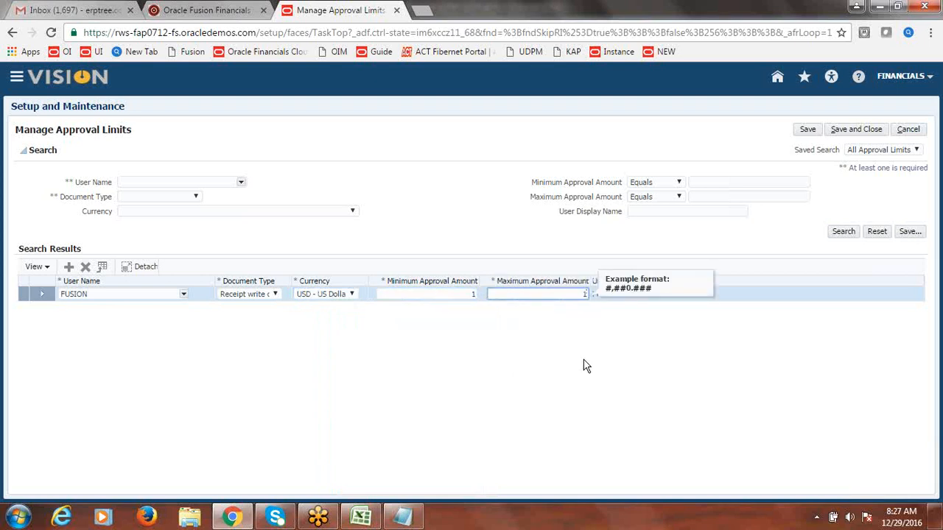
left_click(678, 238)
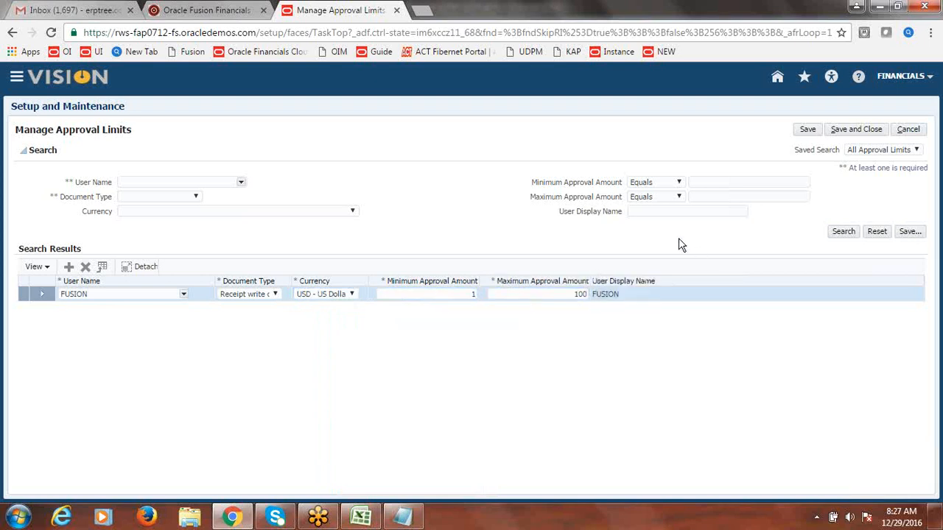
left_click(863, 129)
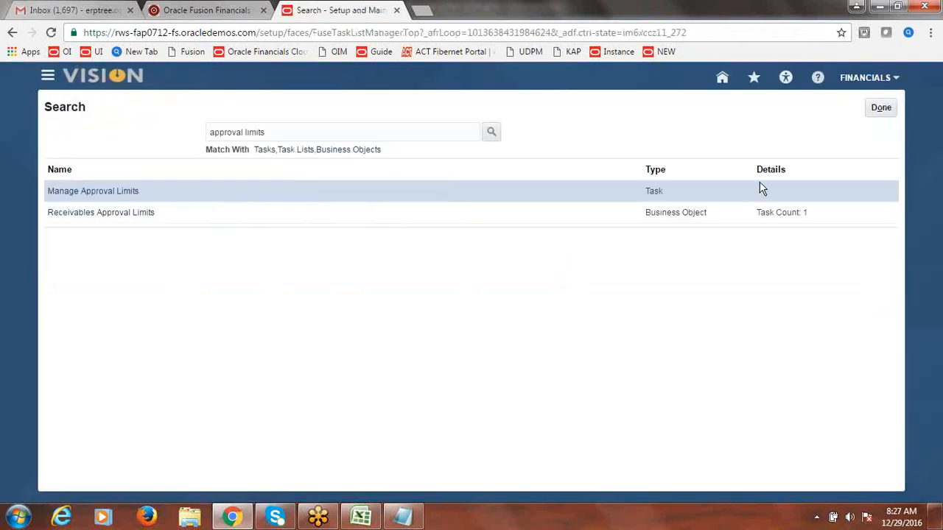
Step: Close the task search with Done and sign out of the FINANCIALS session
left_click(883, 111)
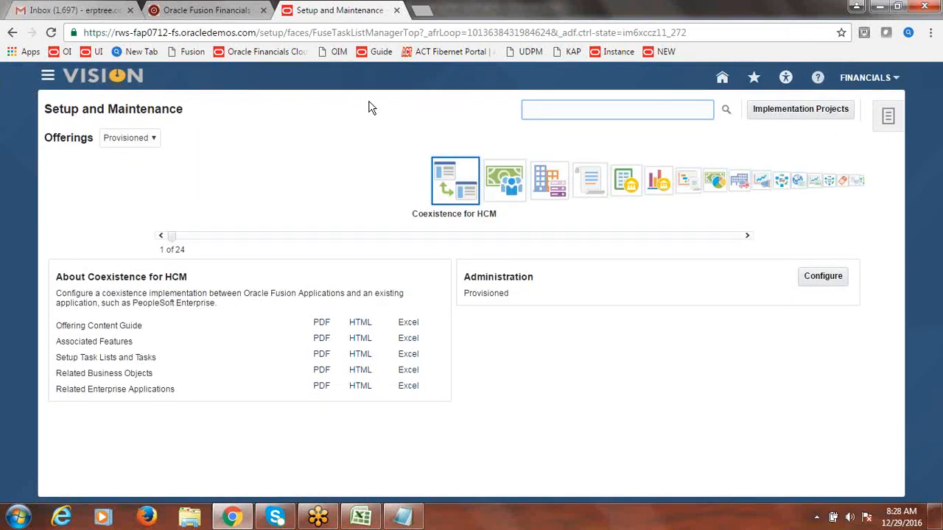
left_click(871, 84)
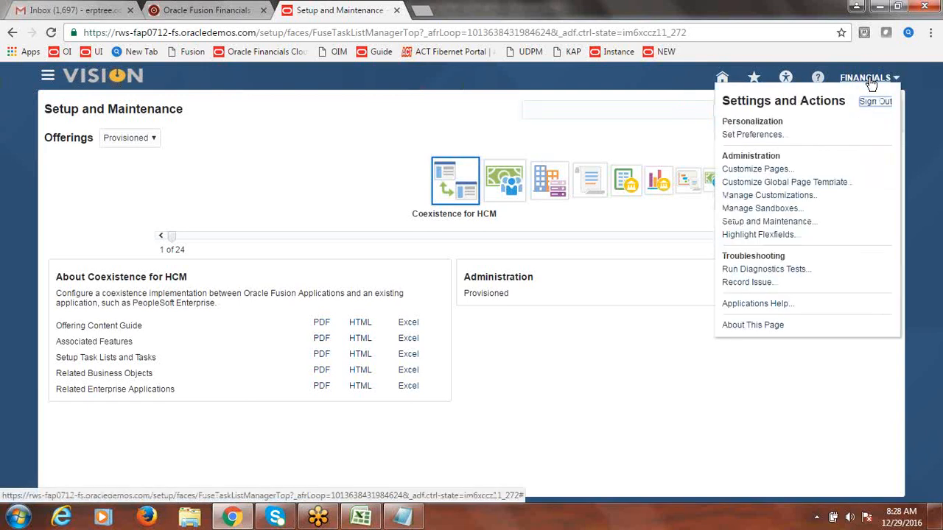
left_click(875, 103)
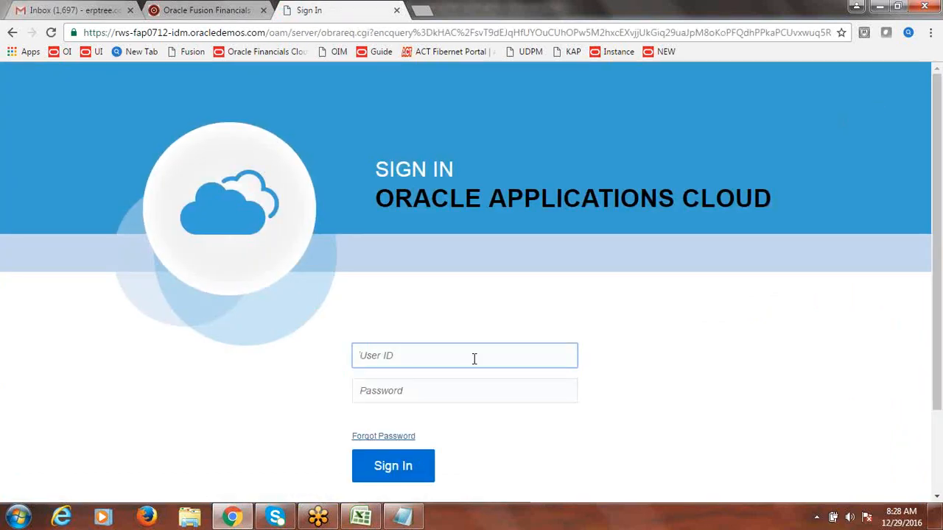
Step: Sign back in as user fusion with its password
type("fusion")
key("Tab")
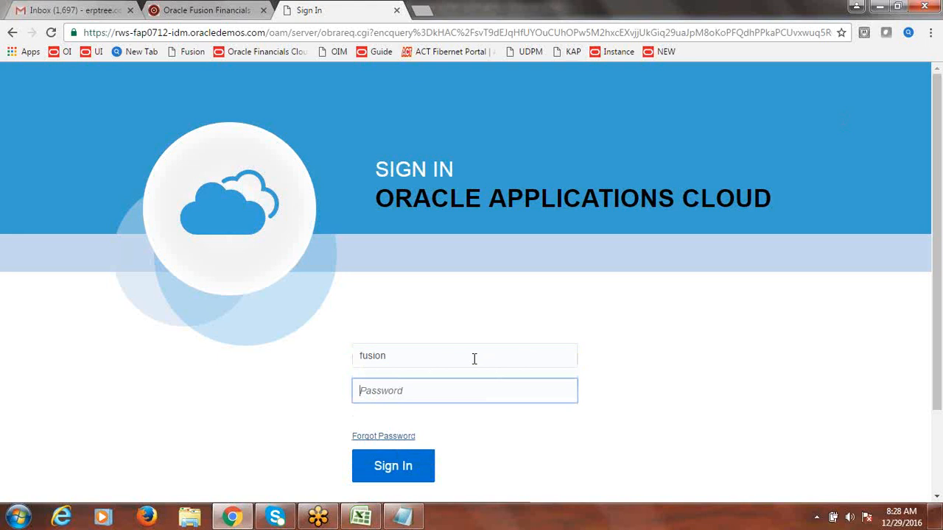
type("*")
key("Return")
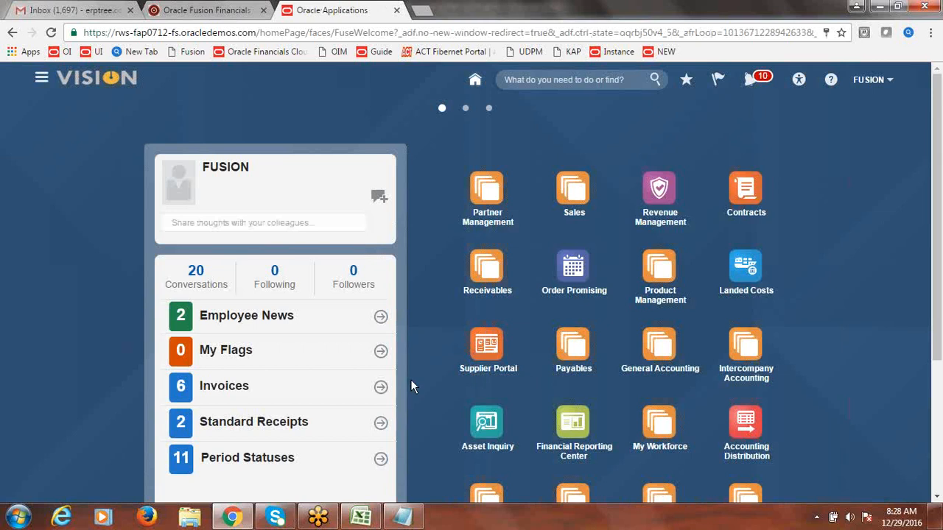
left_click(361, 518)
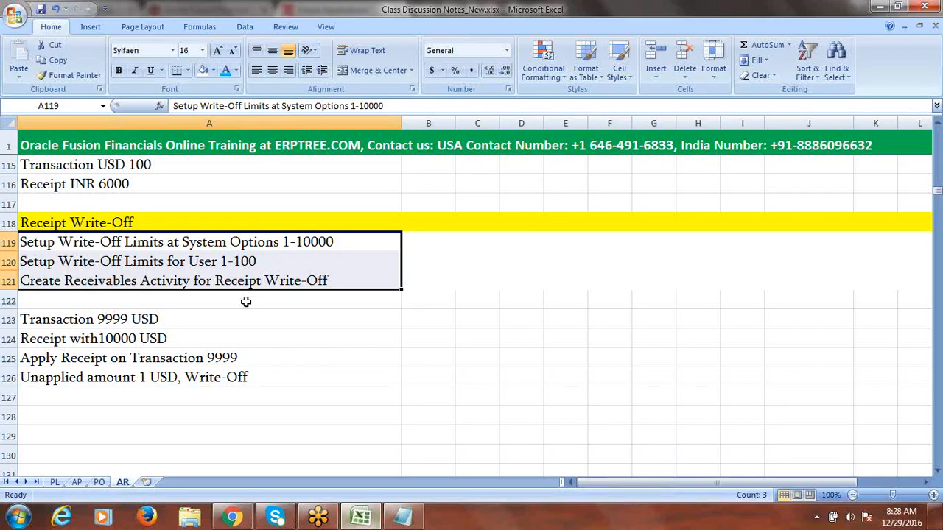
left_click_drag(213, 247, 219, 261)
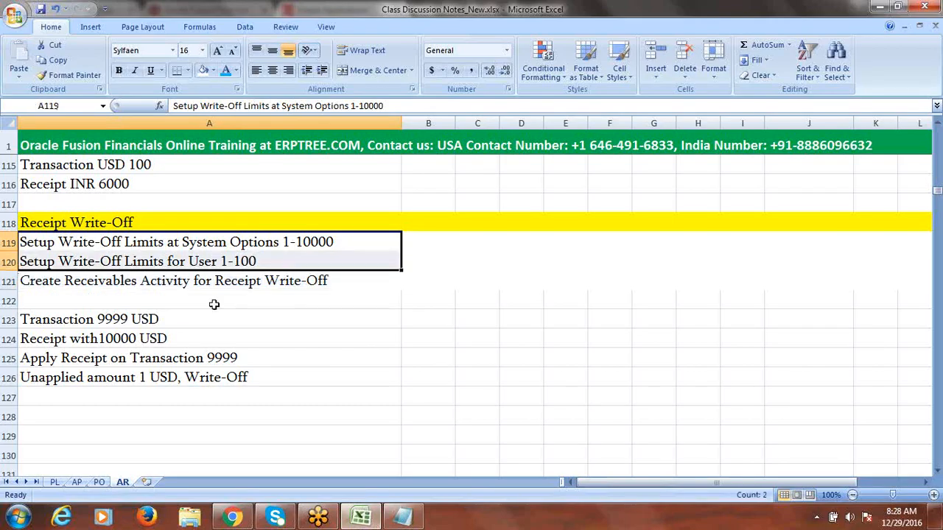
left_click(213, 283)
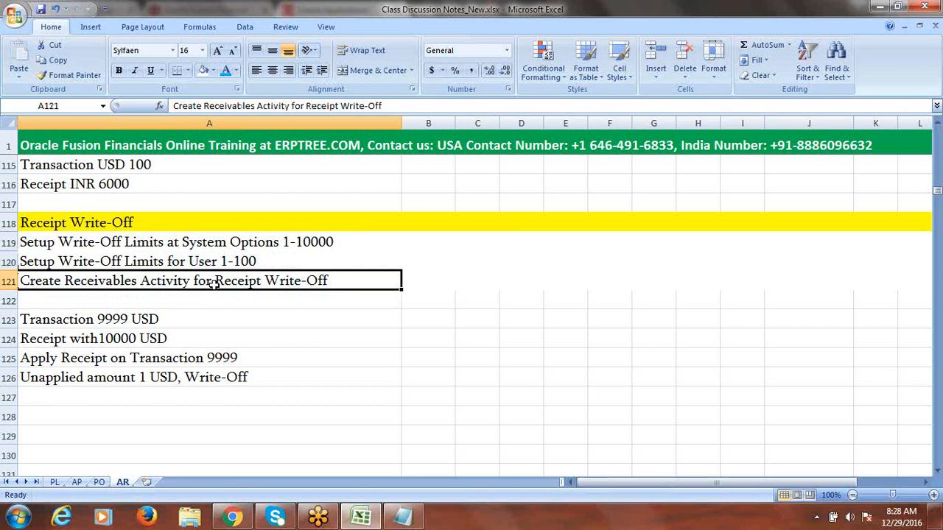
left_click(246, 517)
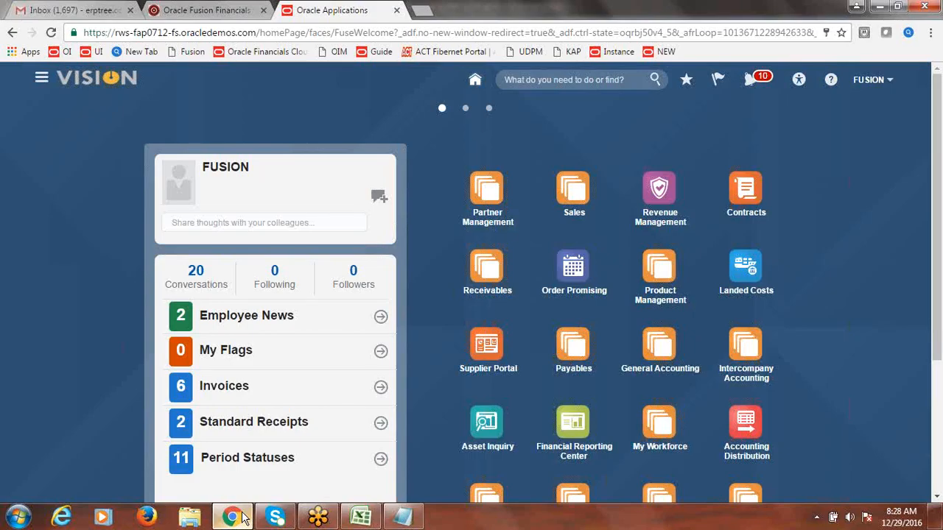
Step: In Fusion Implementation Project, search tasks for 'Receivables Ac' and open Manage Receivables Activities
left_click(869, 83)
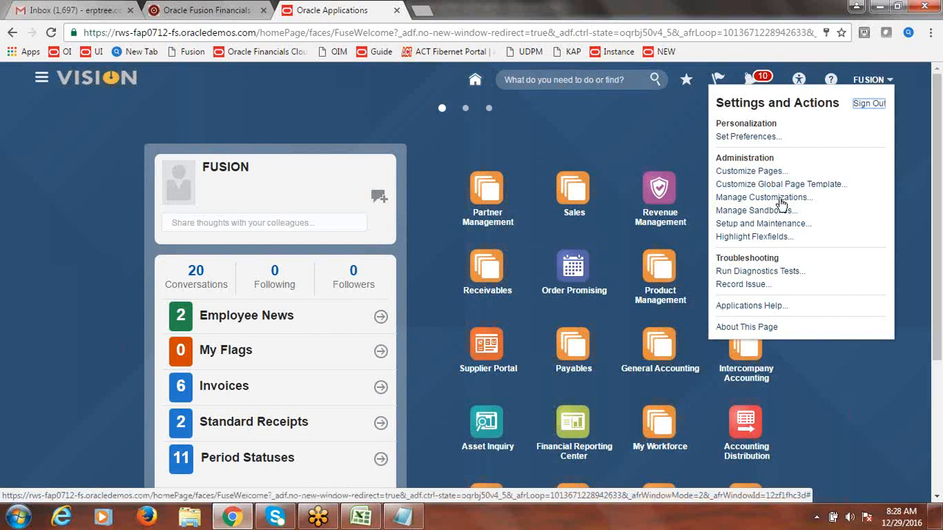
left_click(774, 225)
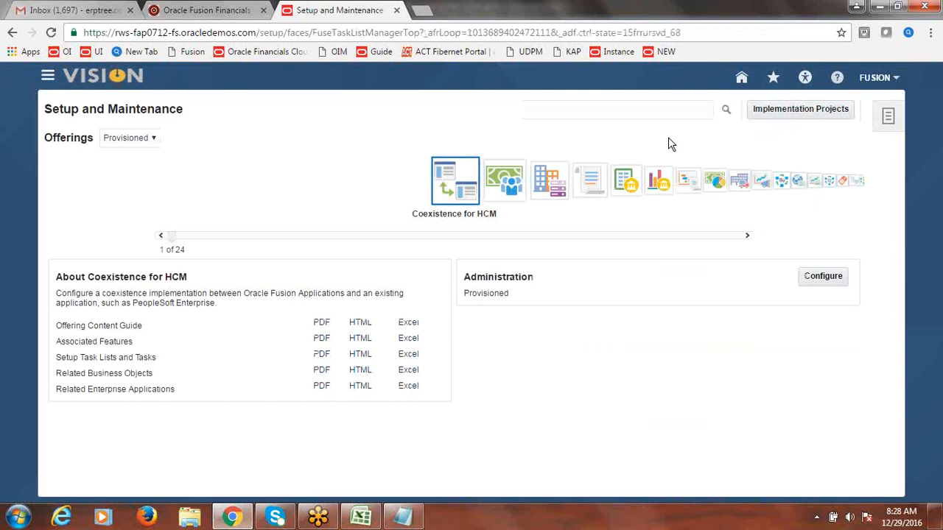
left_click(819, 117)
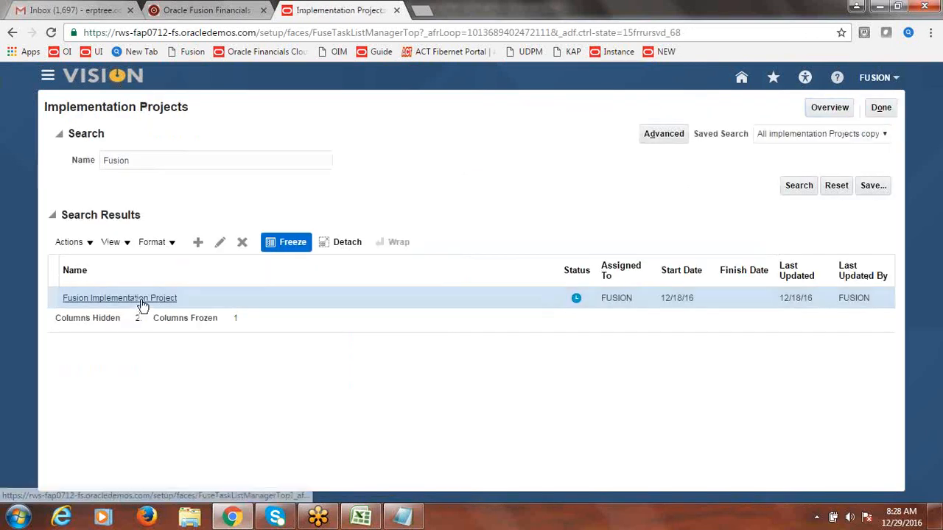
left_click(142, 299)
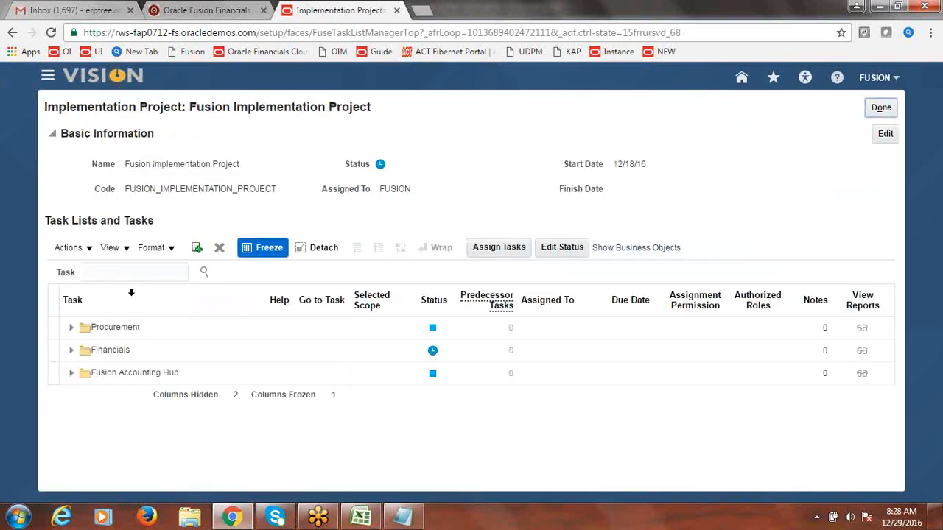
left_click(120, 270)
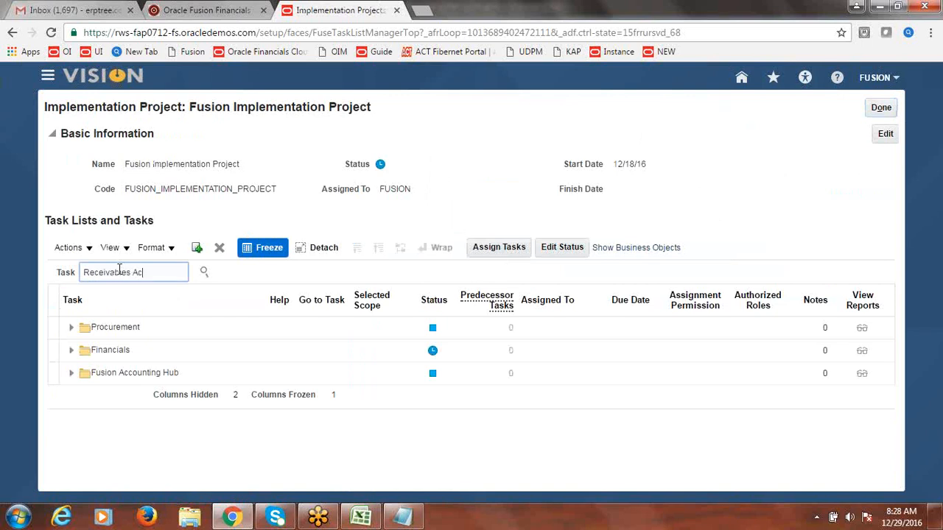
left_click(204, 272)
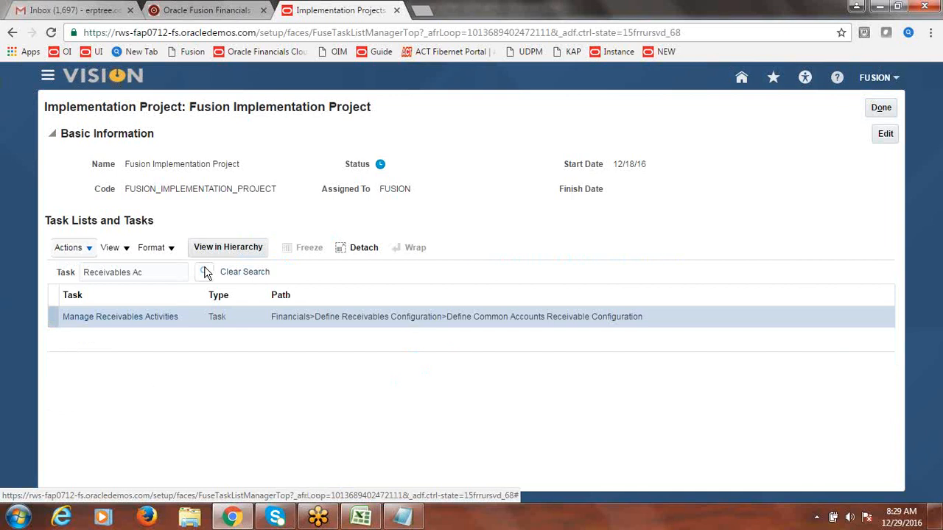
left_click(152, 316)
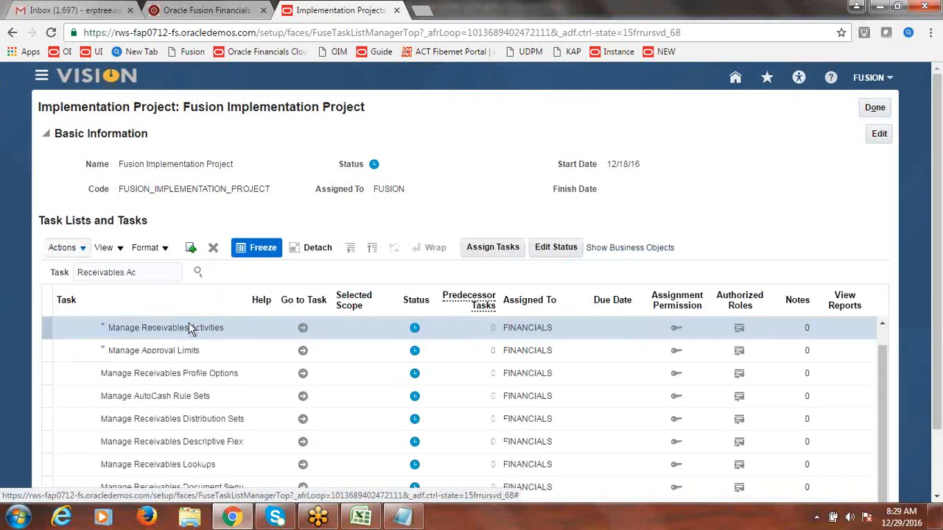
left_click(302, 329)
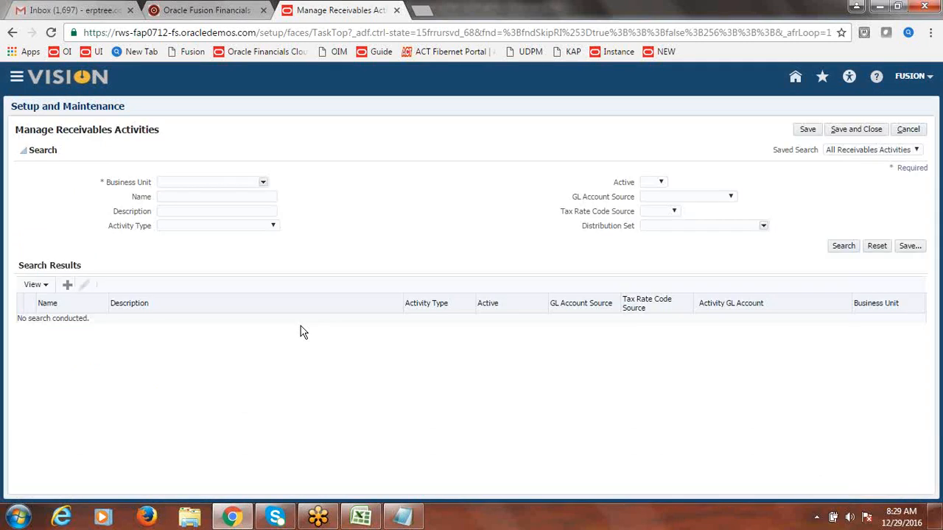
Step: Choose Fusion US Business Unit as the business unit for the activities search
left_click(262, 183)
left_click(170, 305)
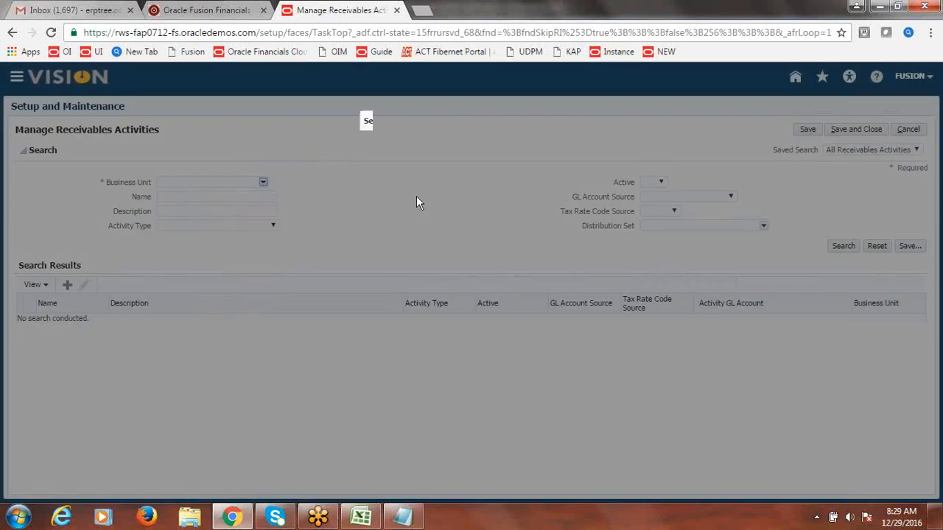
left_click(533, 211)
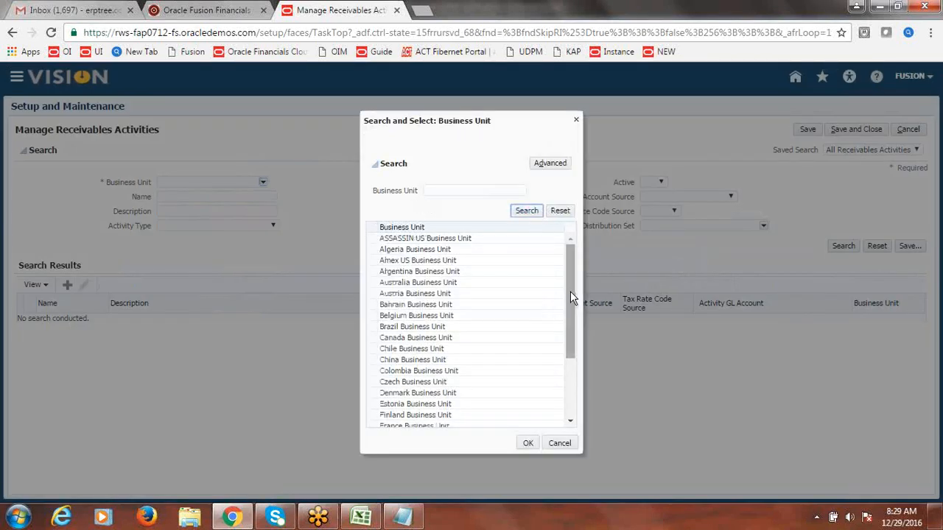
left_click_drag(574, 286, 571, 311)
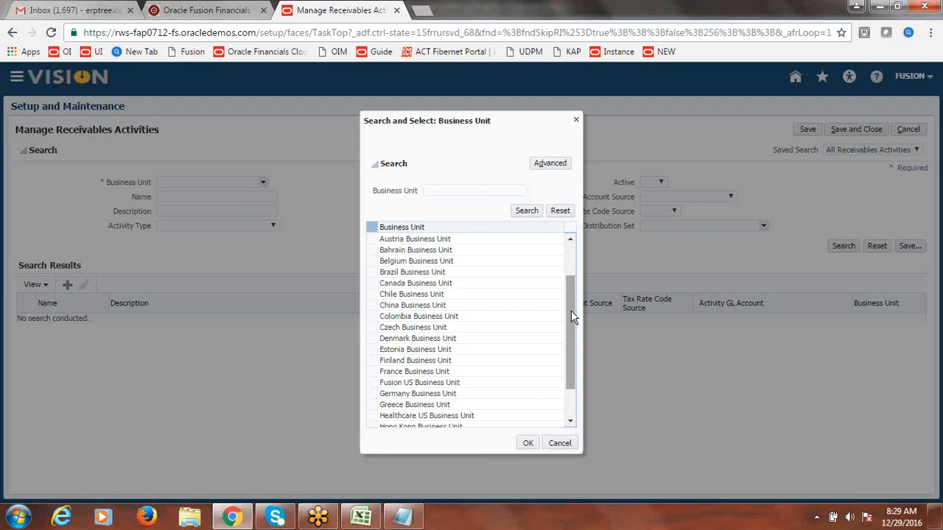
left_click(421, 382)
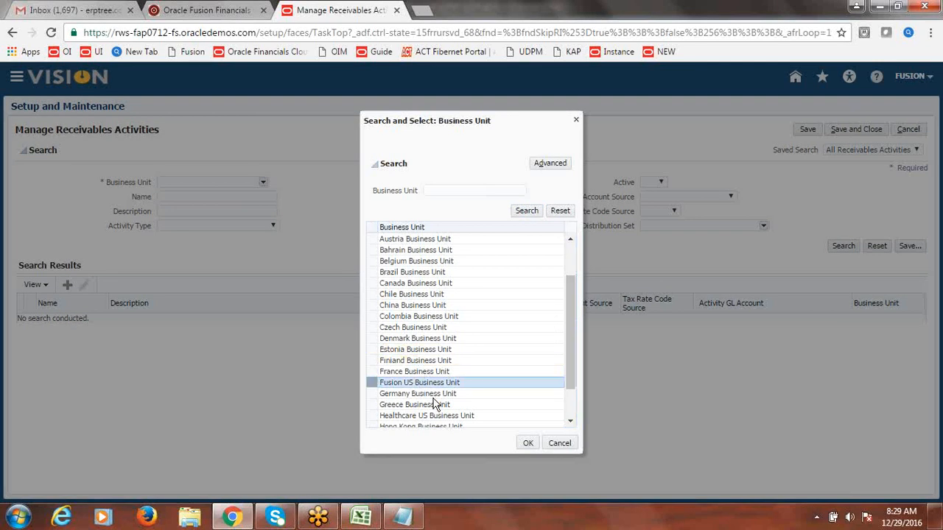
left_click(527, 442)
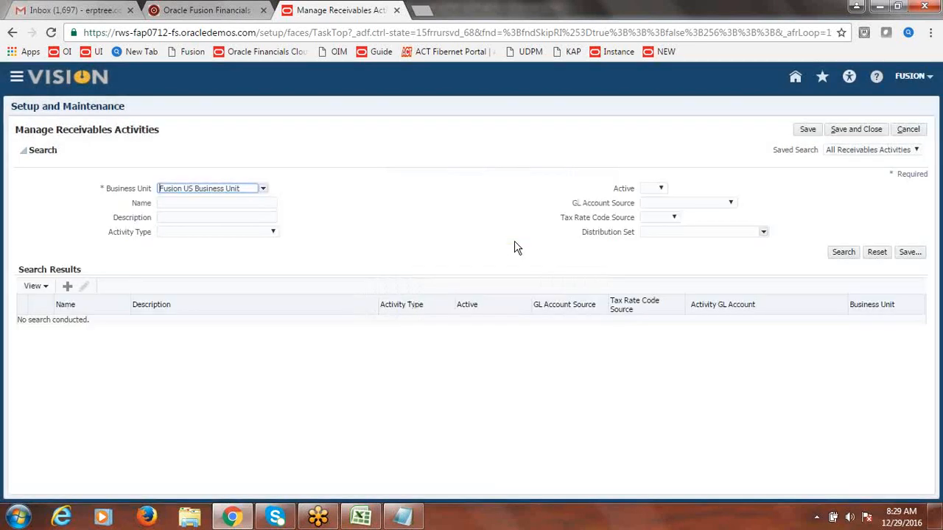
Step: Search its receivables activities, widen the Description column, and start a new activity
left_click(844, 253)
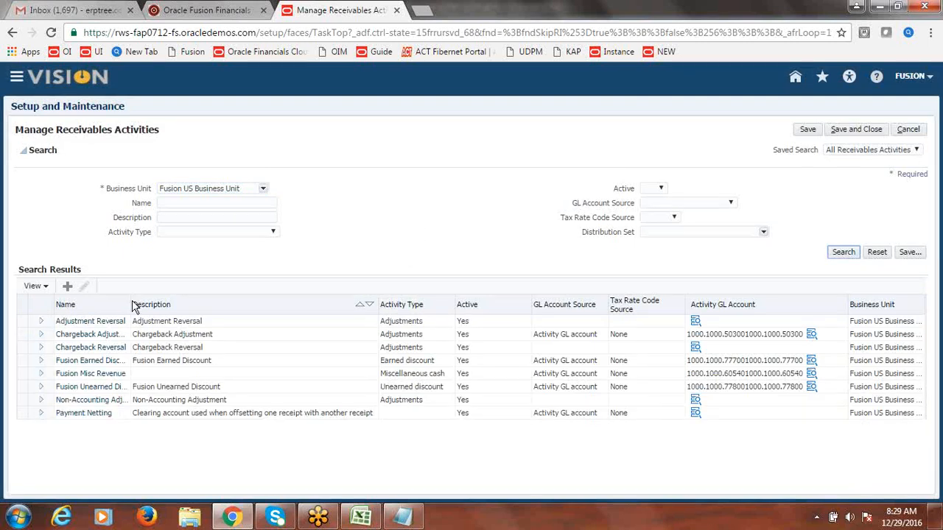
left_click_drag(132, 301, 214, 302)
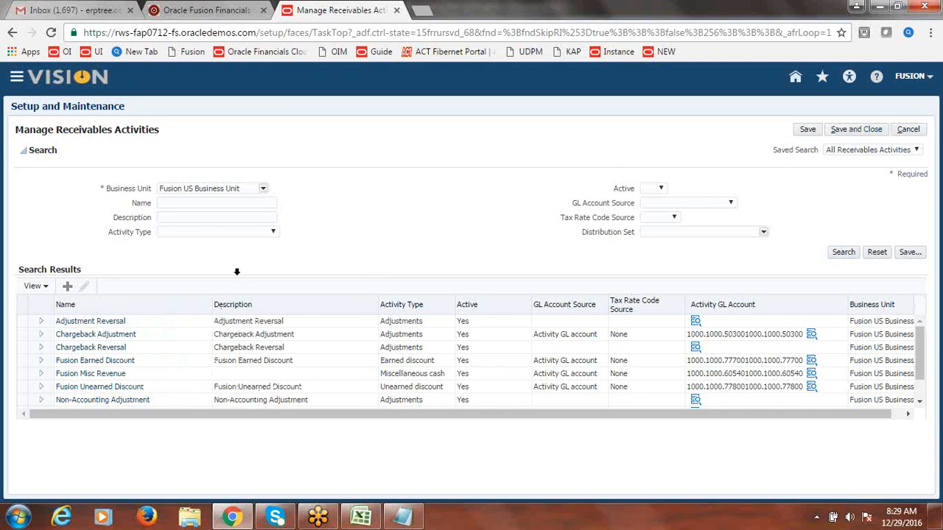
left_click(67, 286)
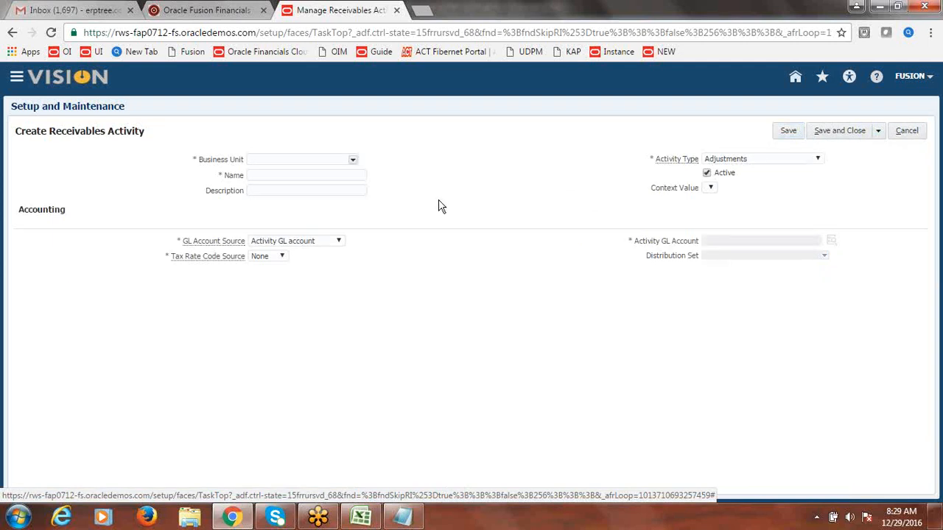
Step: Open the full business unit search and run a first search for 'Fusion LS'
left_click(353, 161)
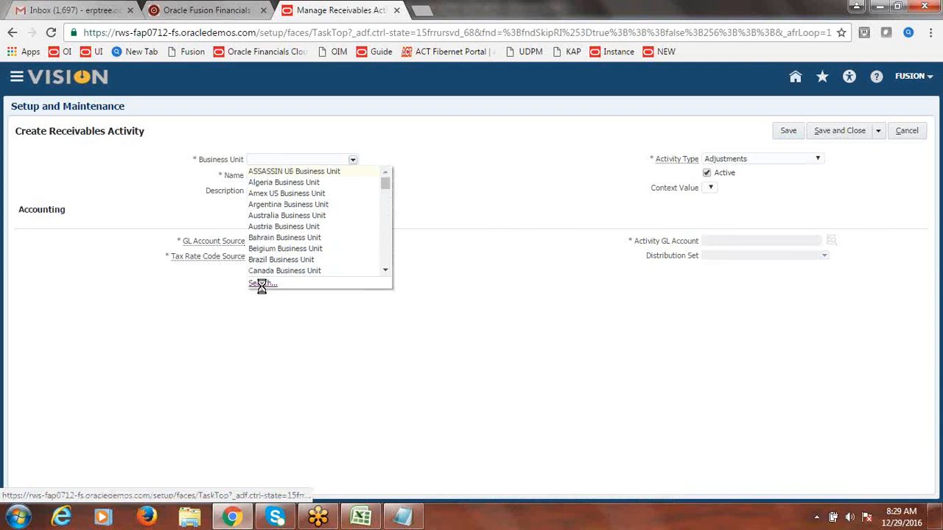
left_click(261, 284)
left_click(474, 192)
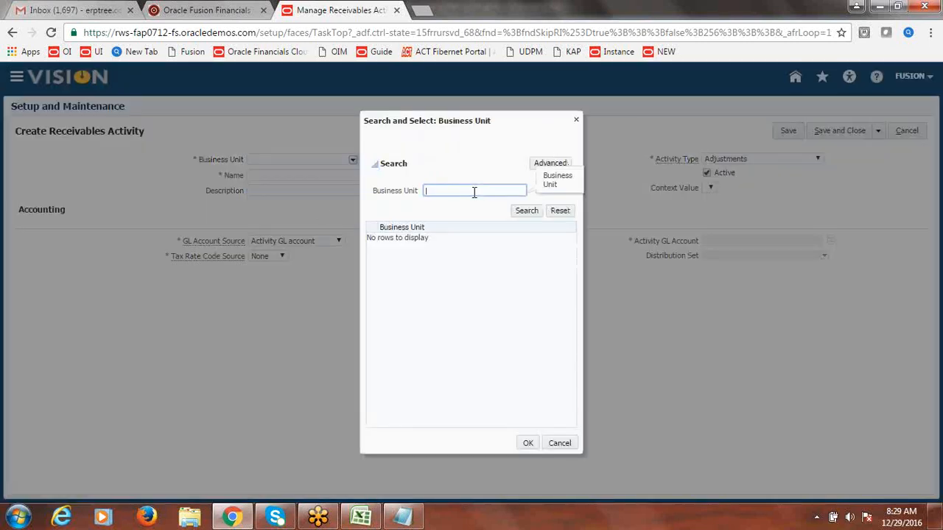
type("Fusion L")
type("S")
left_click(537, 213)
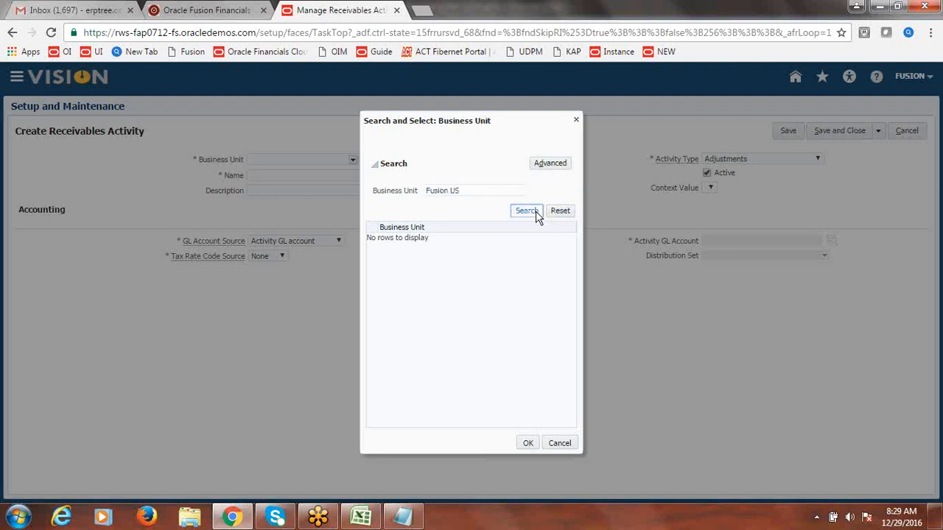
left_click(536, 215)
Step: Re-search for 'Fusion US Business Unit' and confirm it as the activity's business unit
left_click(478, 190)
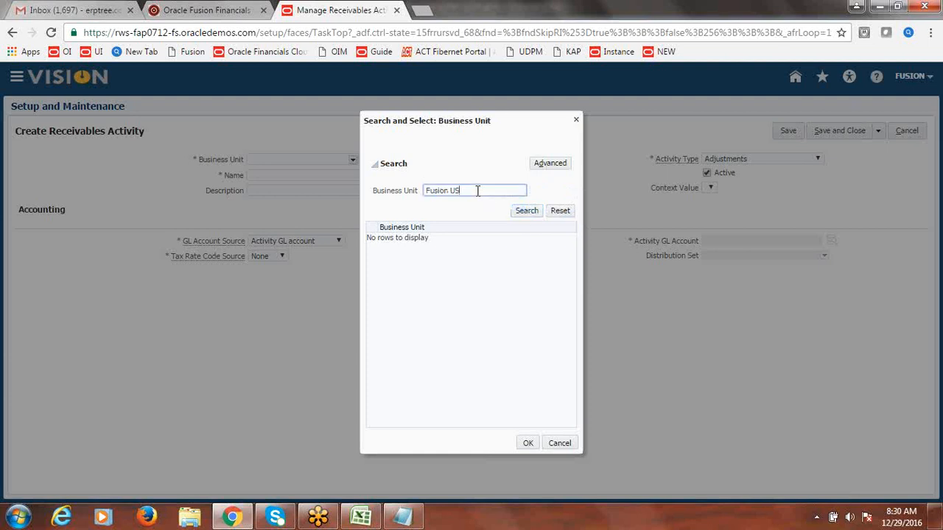
key("BackSpace")
key("BackSpace")
key("BackSpace")
key("BackSpace")
key("BackSpace")
key("BackSpace")
key("BackSpace")
key("BackSpace")
key("BackSpace")
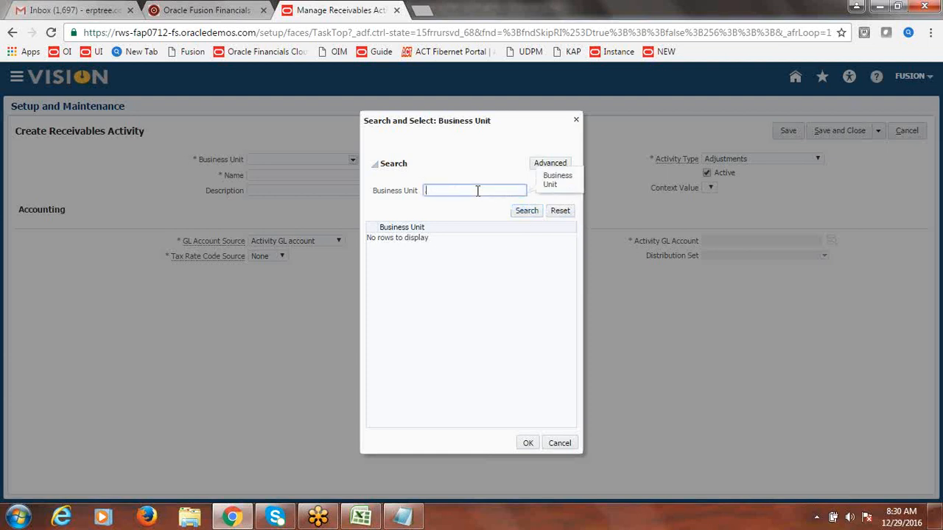
type("F")
key("BackSpace")
type("Fusion US Business Unit")
left_click(525, 212)
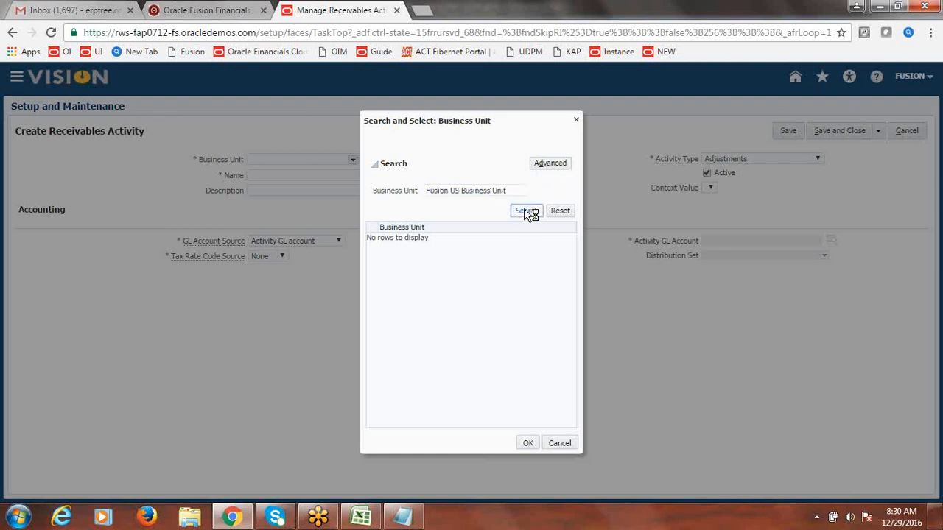
left_click(462, 243)
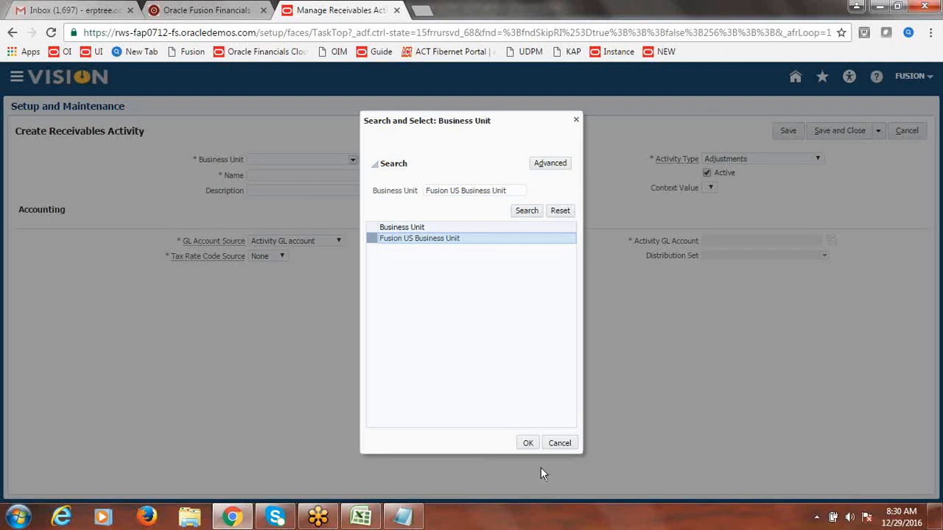
left_click(528, 444)
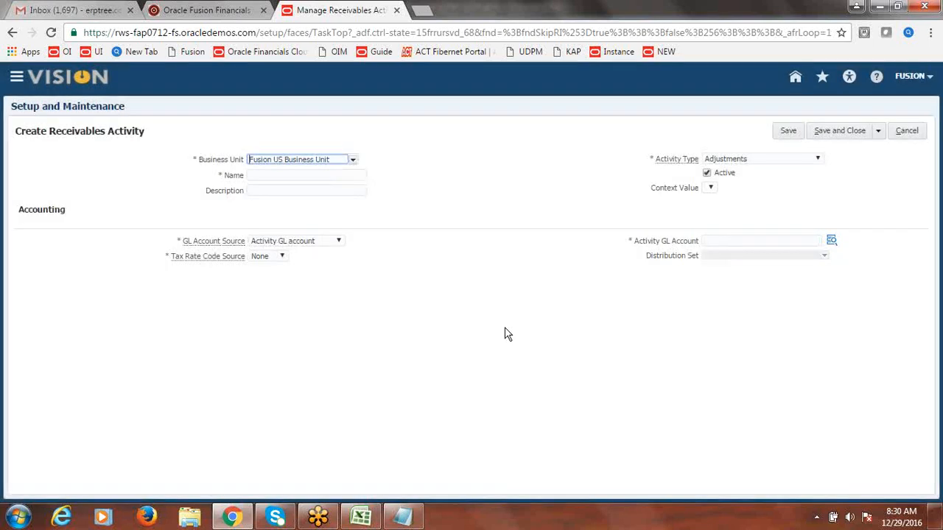
left_click(312, 176)
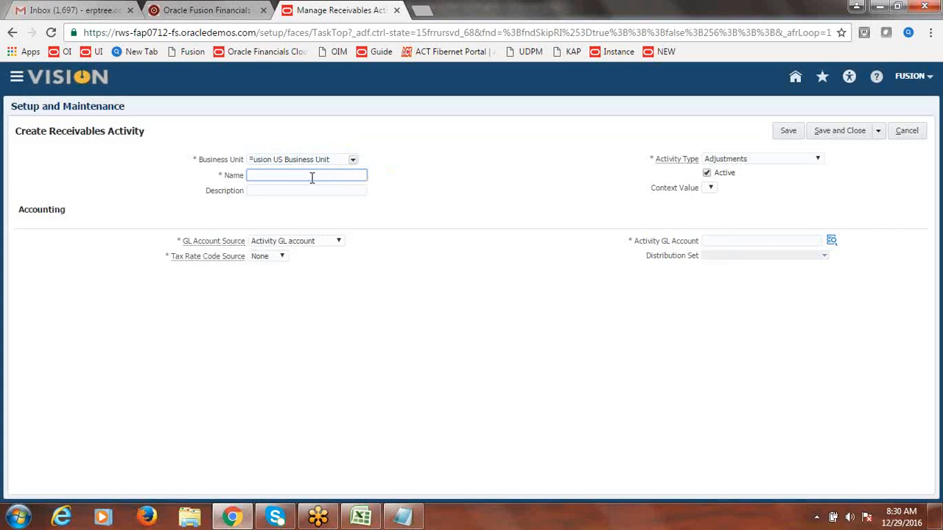
Step: Name the activity 'Fusion Receipt Write-Off' and paste the same text as its description
type("Fusion Receipt Write-Off")
left_click(457, 183)
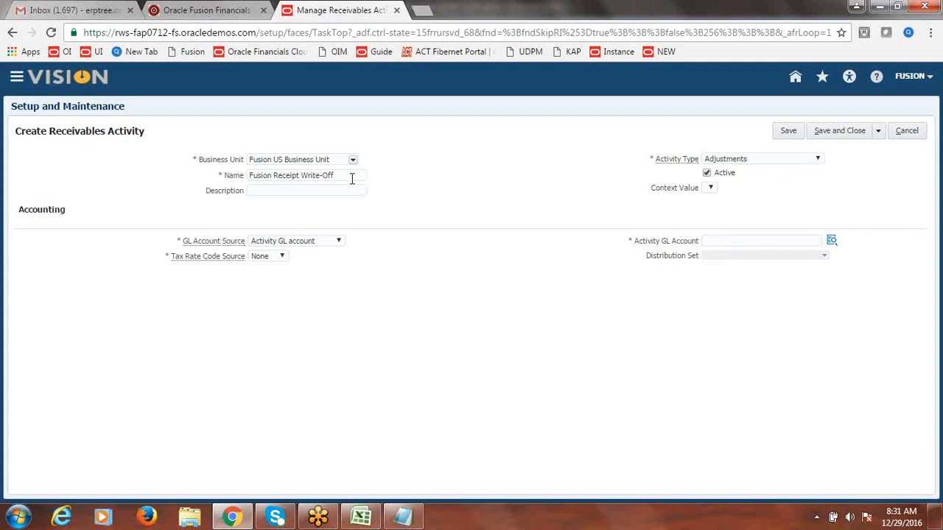
left_click_drag(351, 177, 247, 195)
key("ctrl+c")
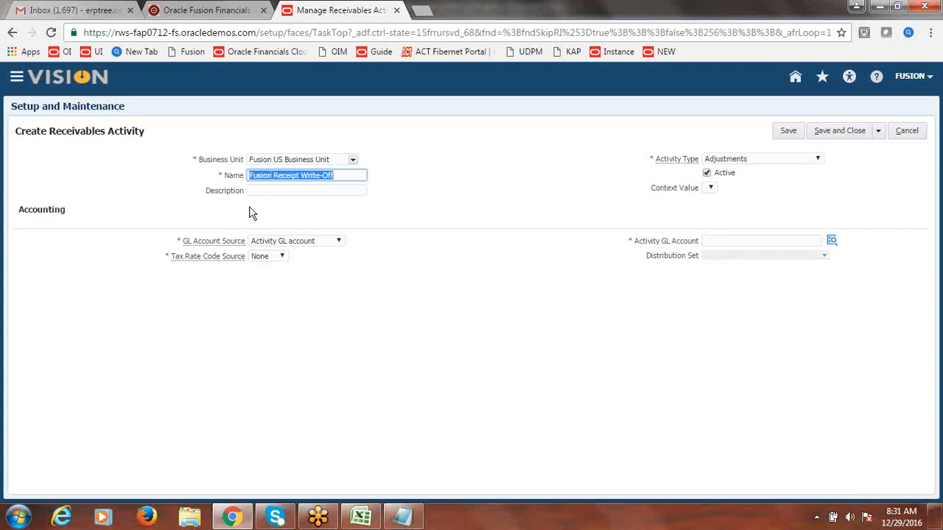
left_click(267, 190)
key("ctrl+v")
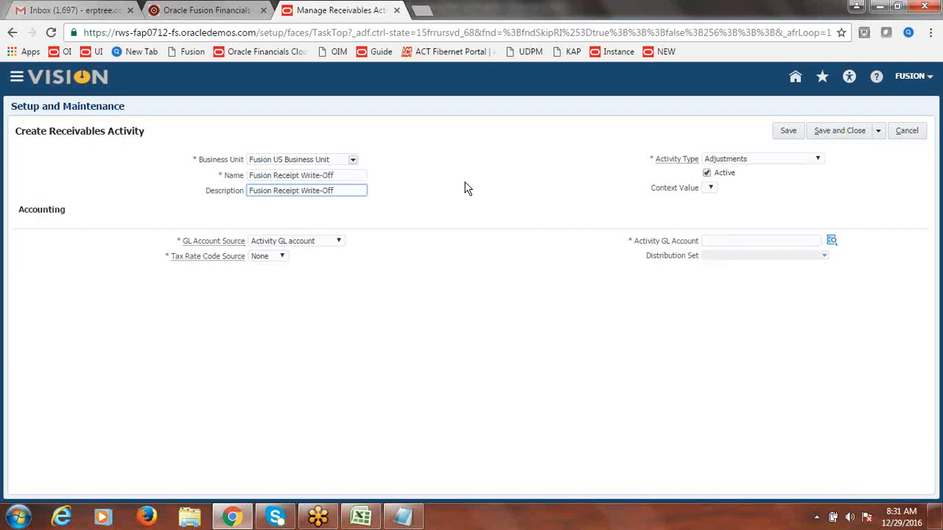
left_click(478, 187)
Step: Set the activity type to Receipt write off
left_click(818, 160)
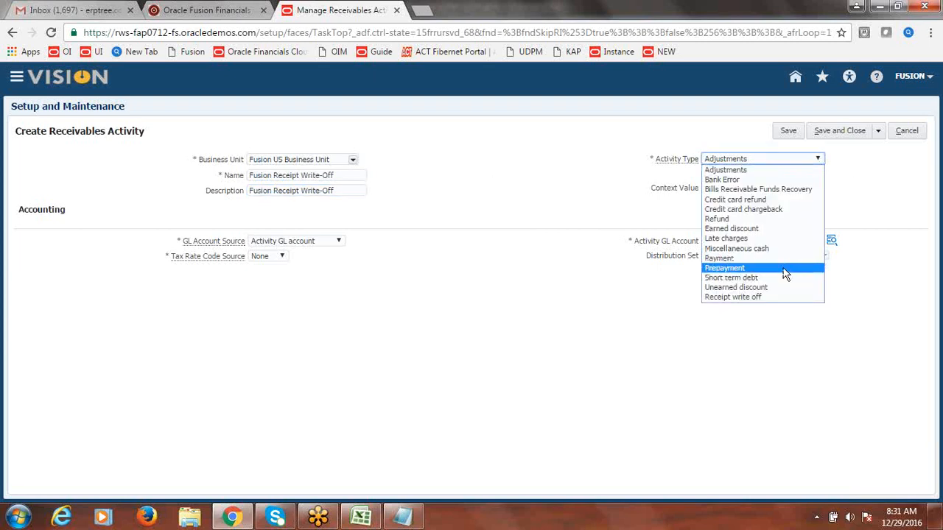
left_click(764, 297)
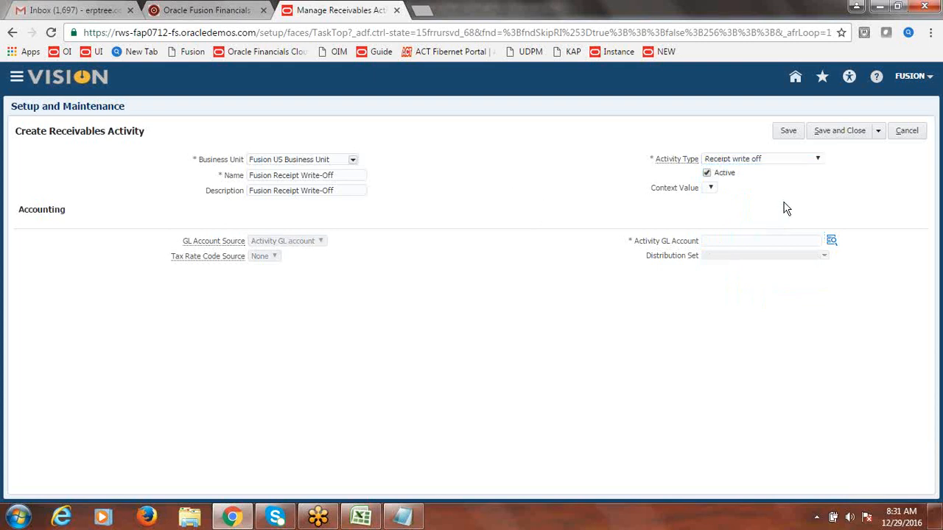
left_click(832, 241)
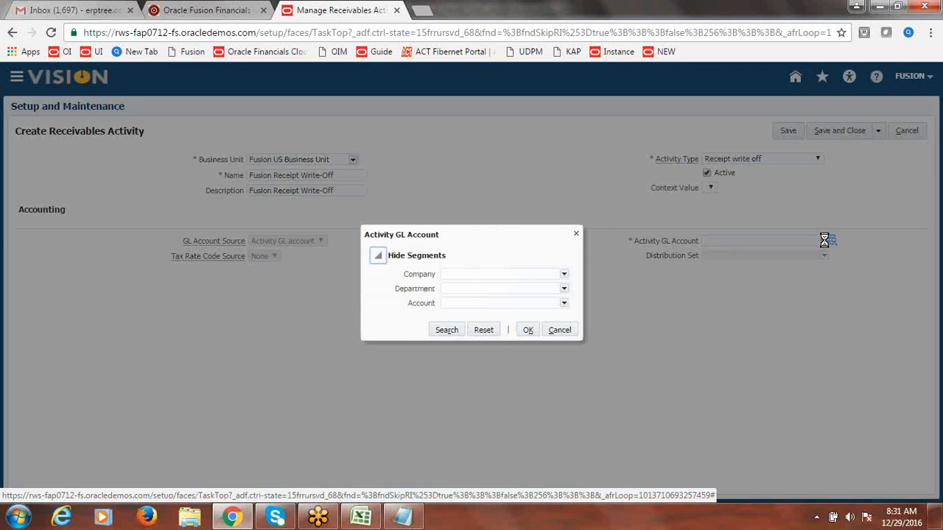
Step: Set the GL account's Company to 1000 Fusion Financial Services and Department to 1000 Finance
left_click(565, 276)
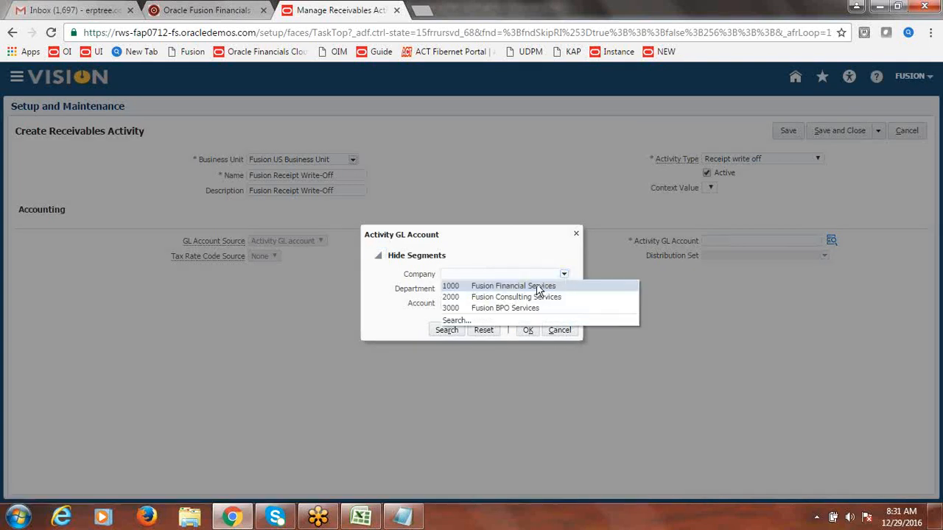
left_click(537, 286)
left_click(564, 290)
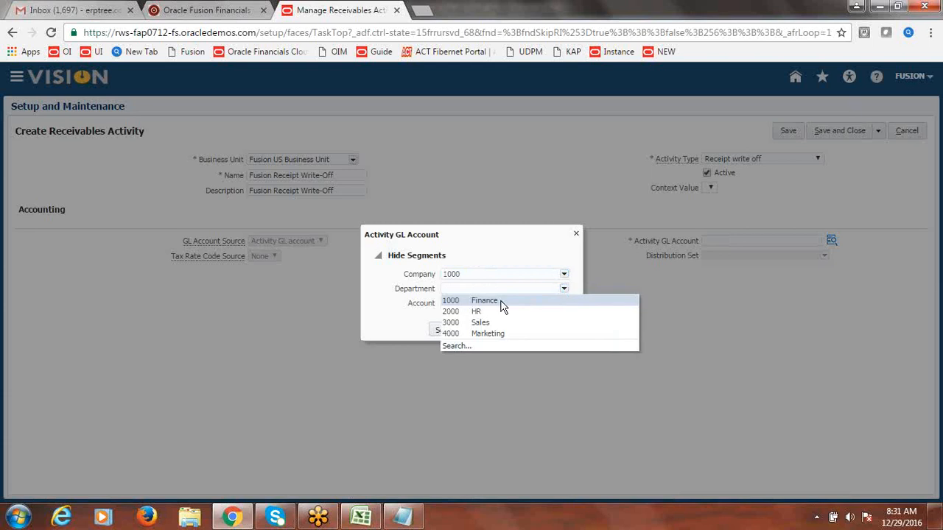
left_click(501, 301)
Step: Search natural accounts by description 'Write', then 'Receip', then 'Off'
left_click(564, 305)
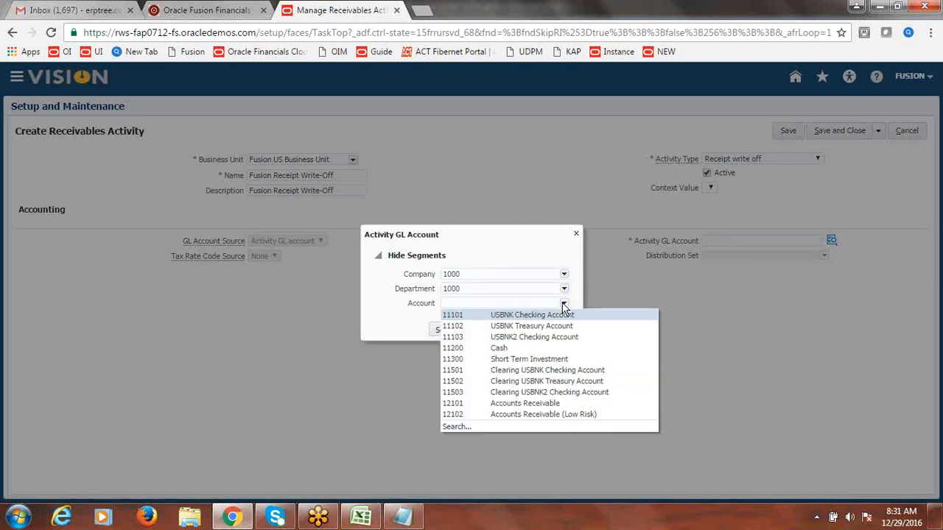
left_click(440, 430)
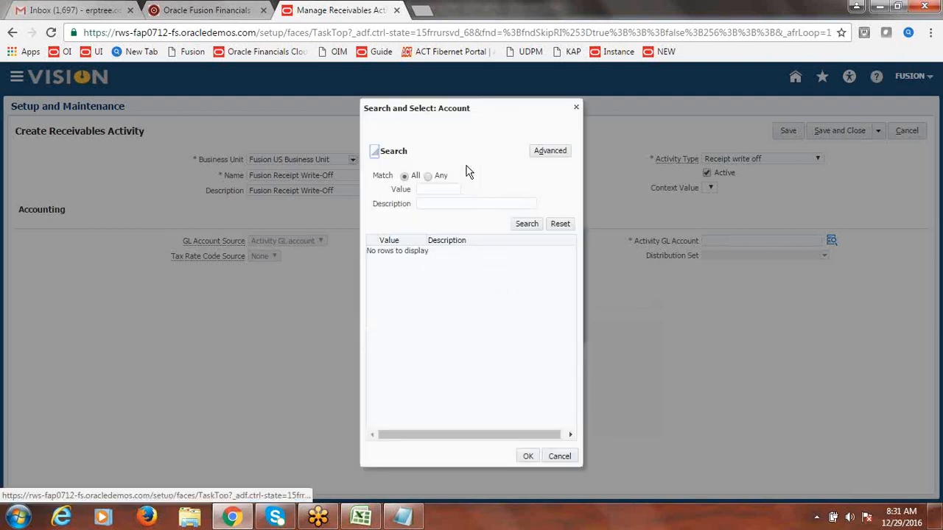
left_click(442, 203)
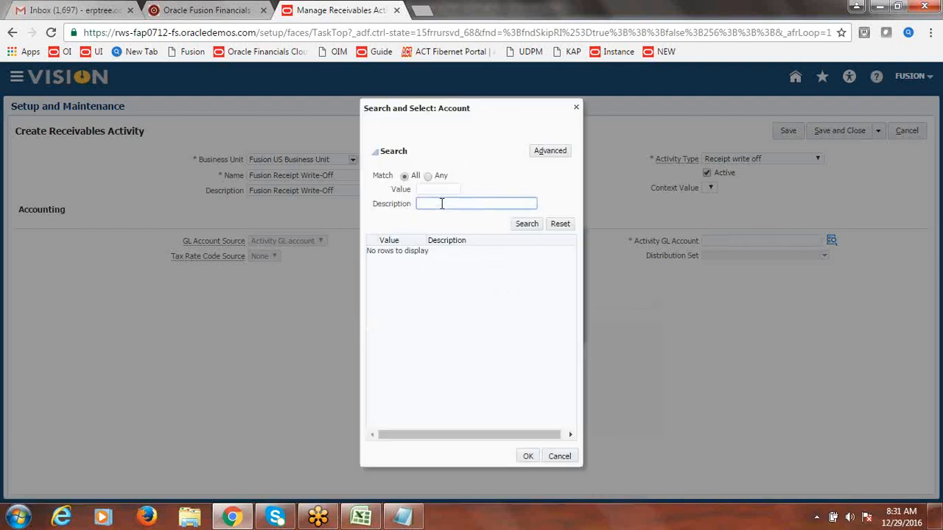
type("Write")
left_click(526, 225)
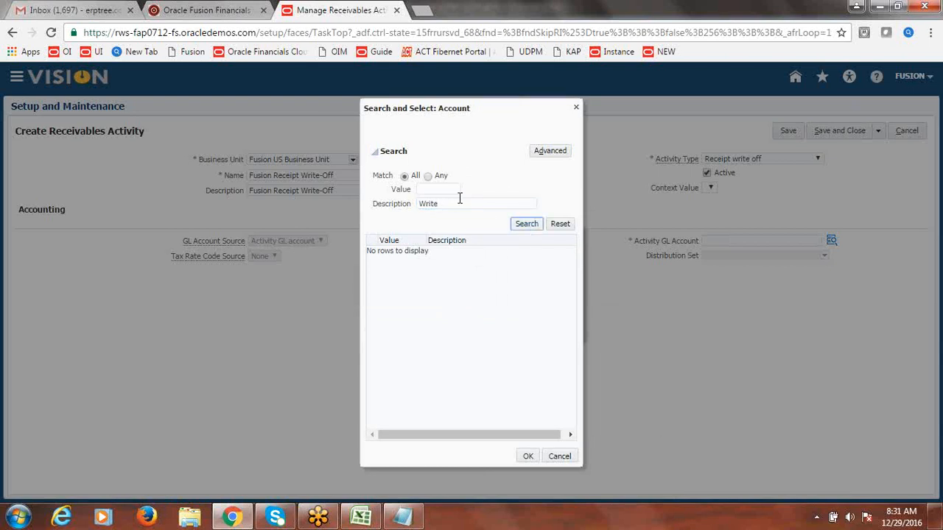
double_click(426, 207)
type("Receipt")
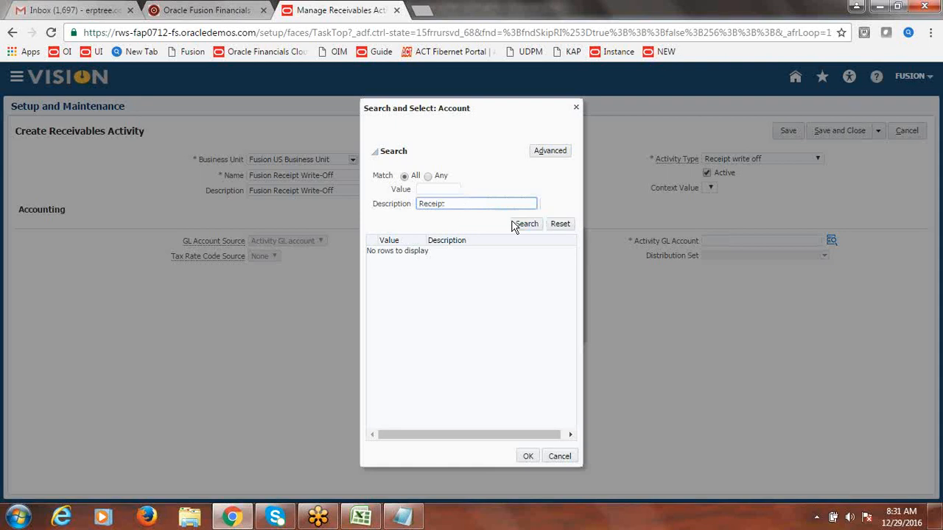
left_click(522, 227)
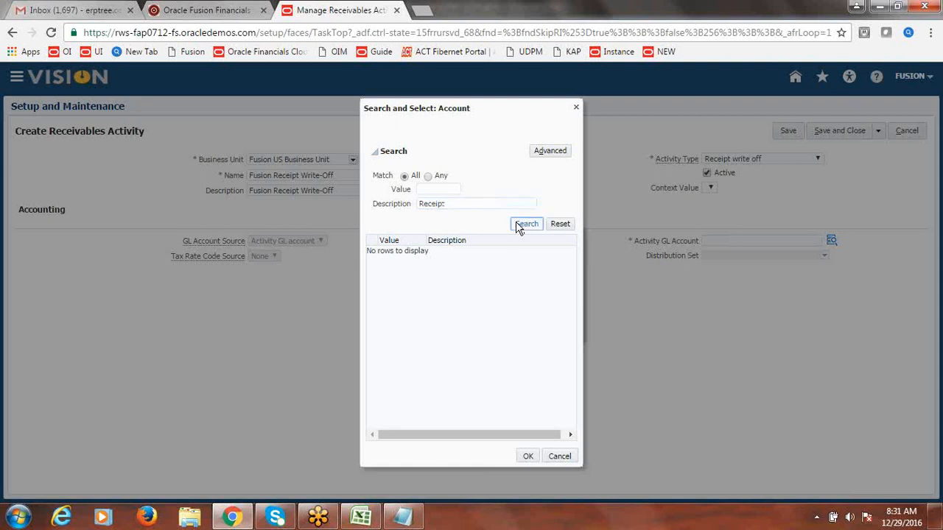
left_click(522, 227)
double_click(463, 204)
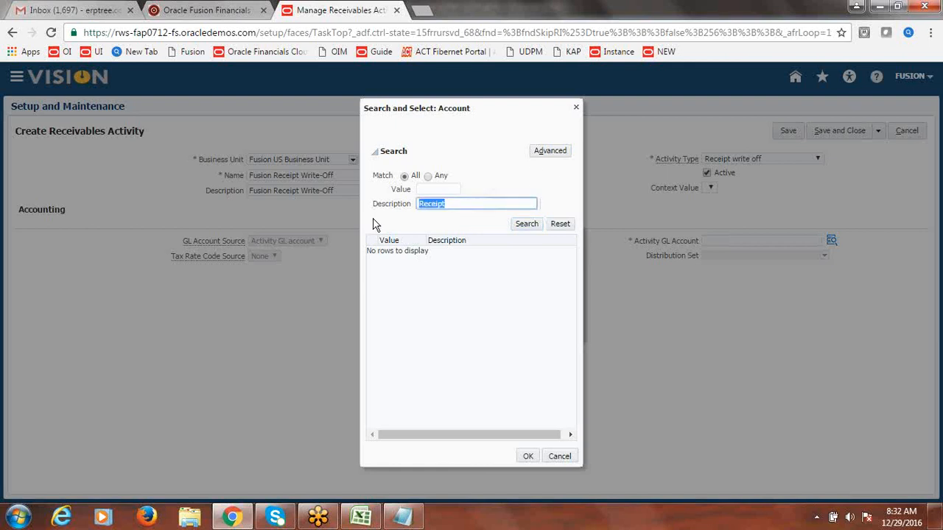
type("Off")
left_click(525, 226)
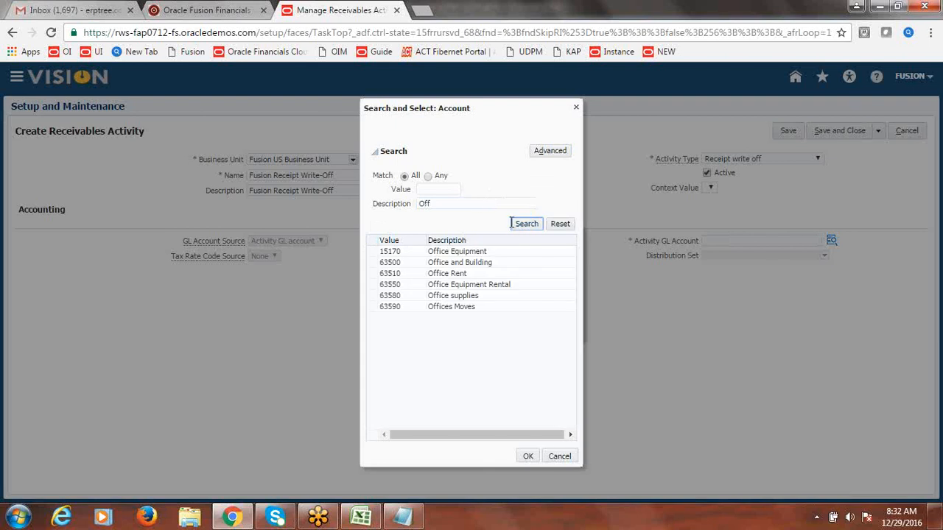
Step: Search the accounts by description 'Write-Off' and then 'Adjustment'
double_click(450, 203)
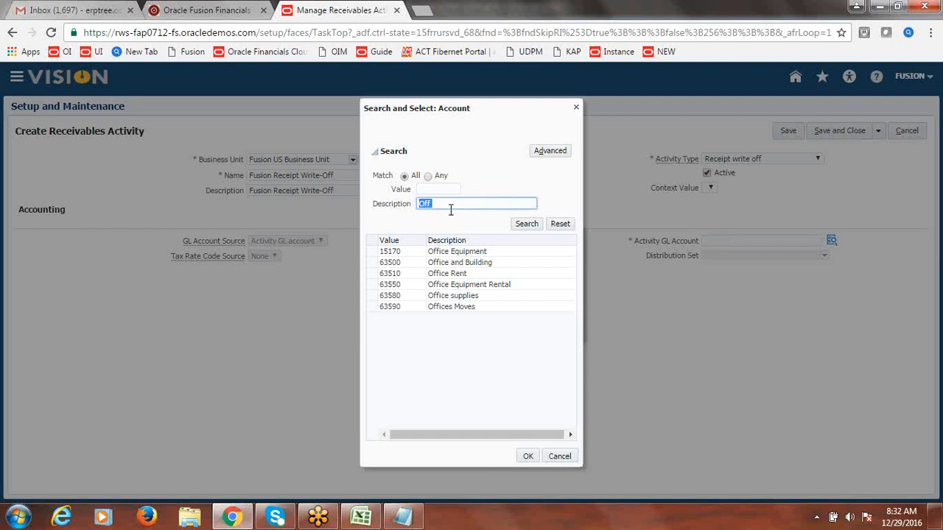
left_click(445, 204)
key("BackSpace")
key("BackSpace")
type("Write-Off")
left_click(530, 228)
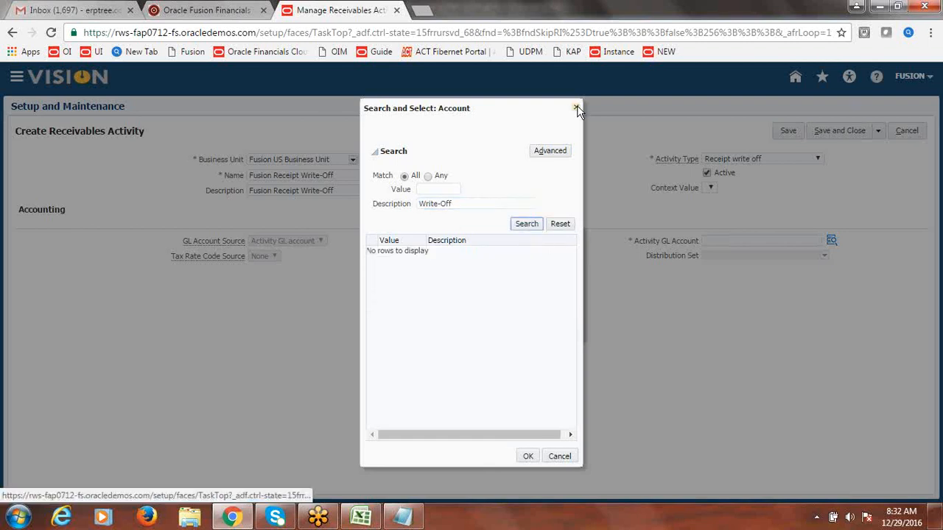
triple_click(476, 203)
type("Adjustment")
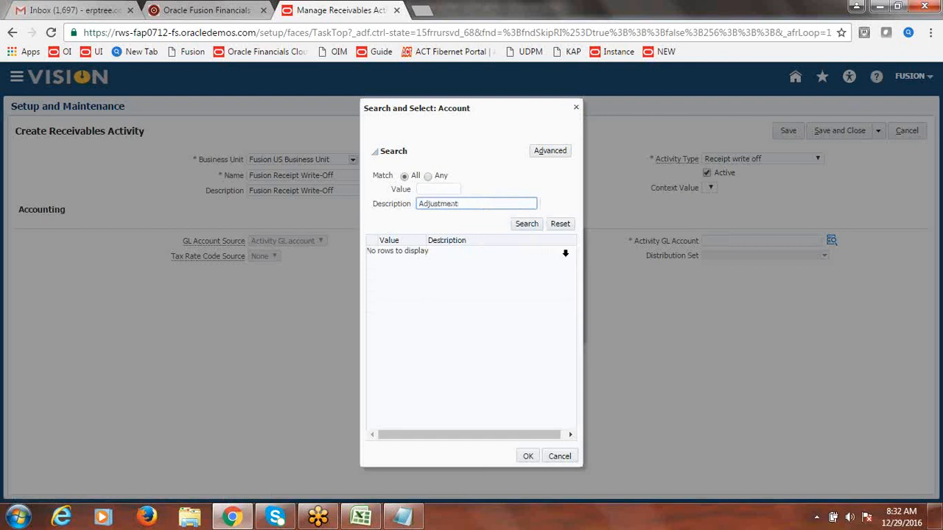
left_click(525, 225)
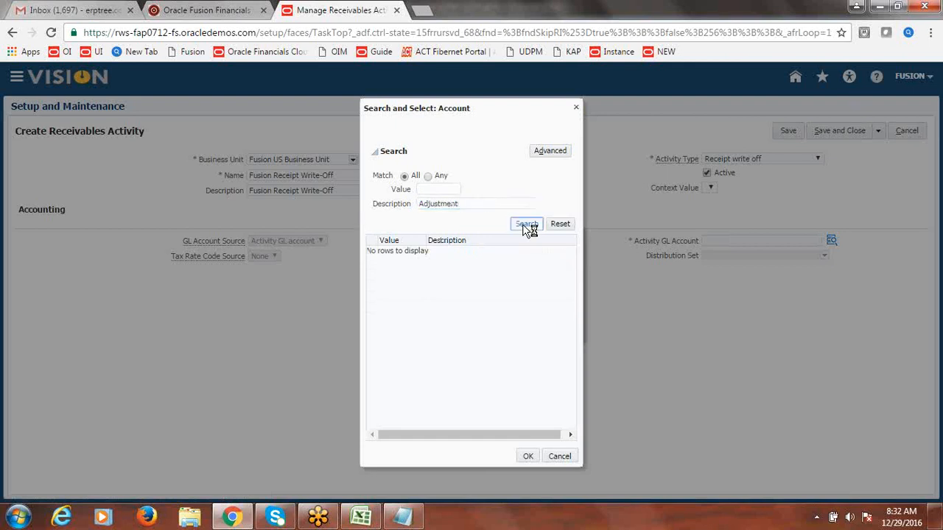
Step: Clear the description filter, list all accounts and choose 21200 Short Term Debt
left_click(445, 205)
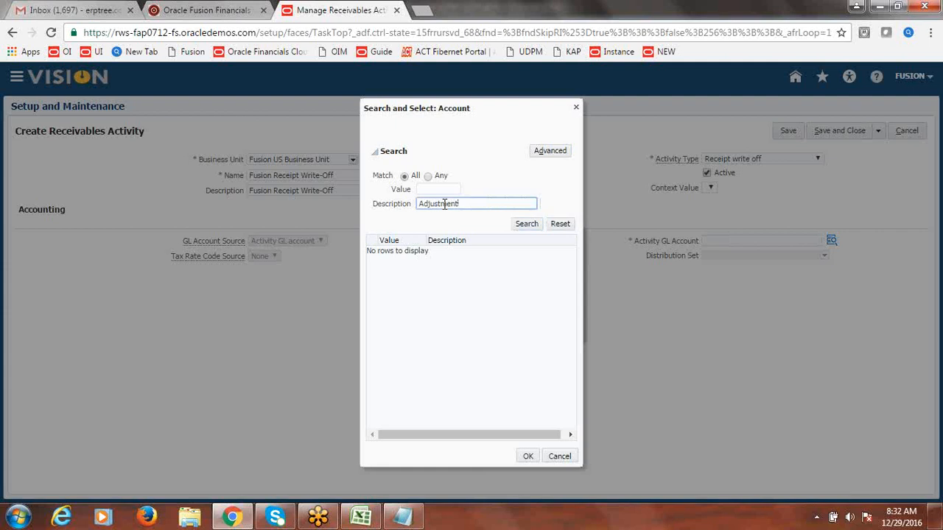
double_click(444, 205)
key("BackSpace")
left_click(525, 225)
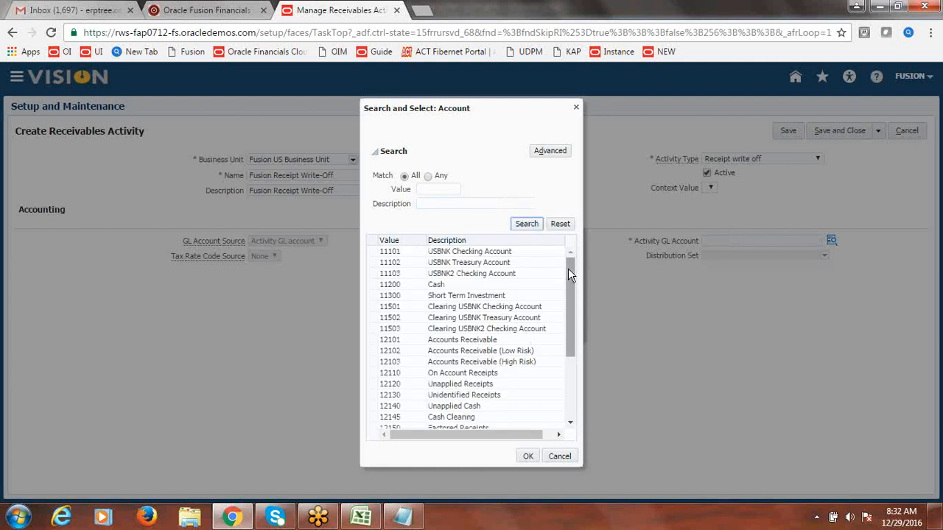
left_click_drag(568, 268, 568, 425)
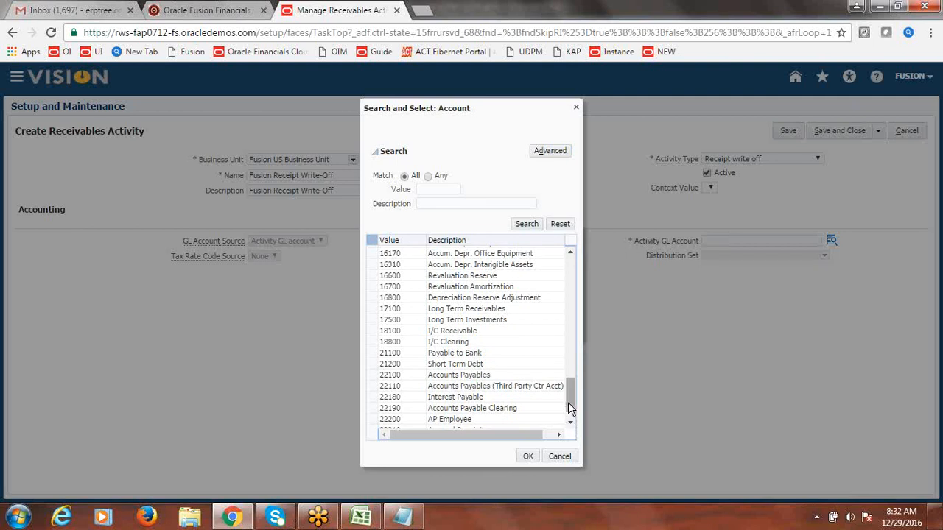
left_click_drag(568, 395, 568, 400)
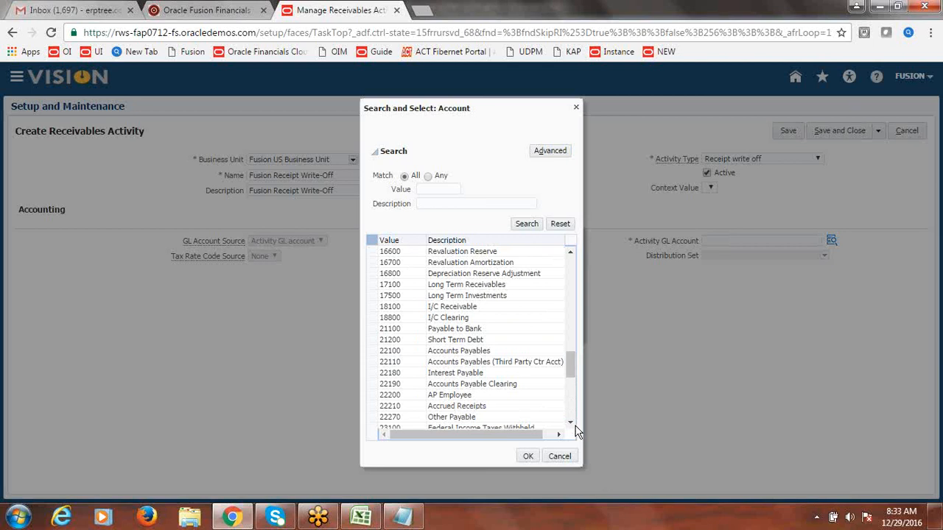
left_click(476, 340)
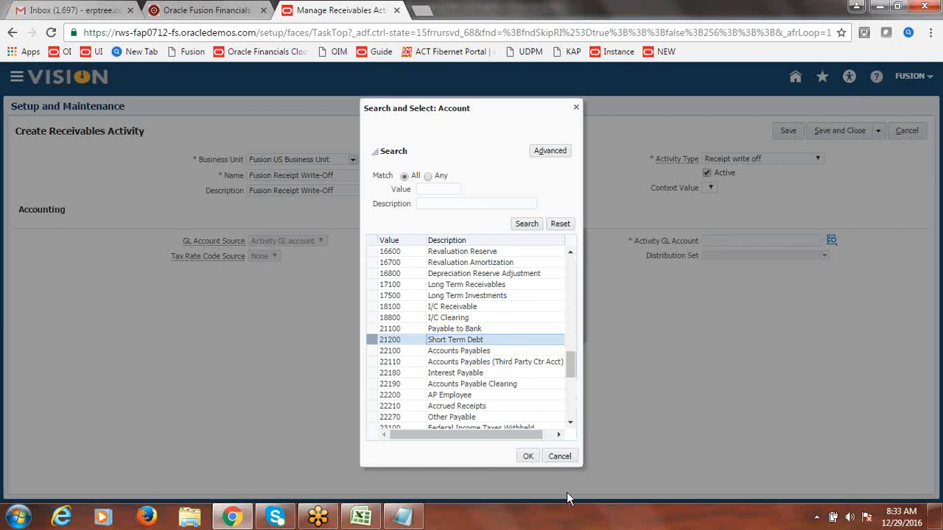
left_click(531, 456)
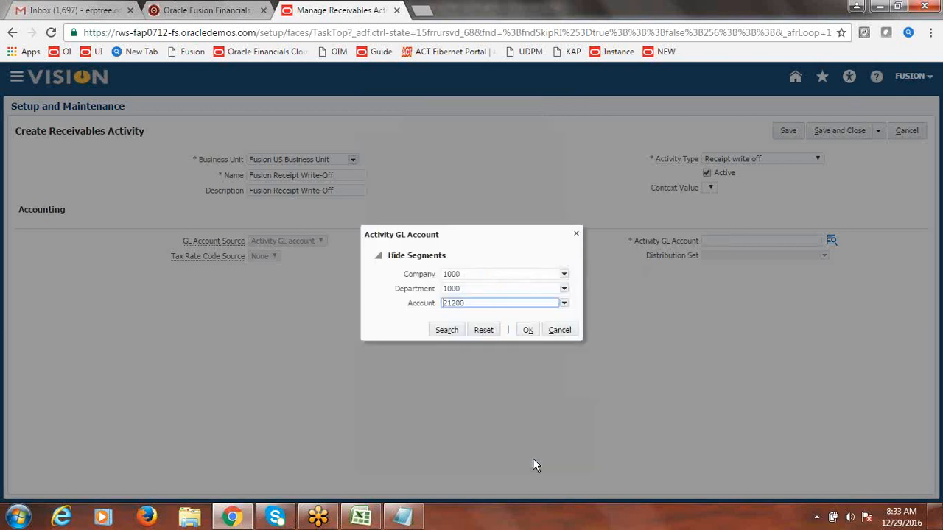
Step: Accept GL account 1000.1000.21200, then reopen the full account search
left_click(527, 331)
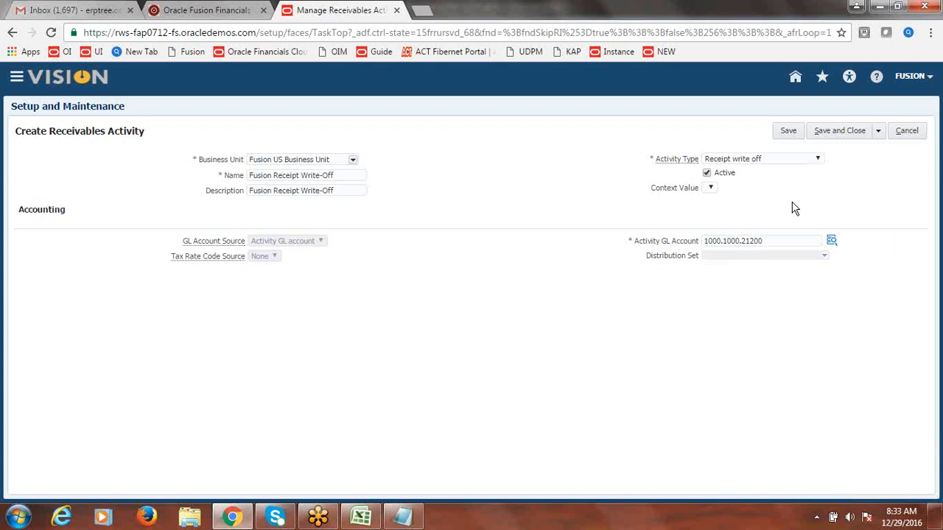
double_click(772, 240)
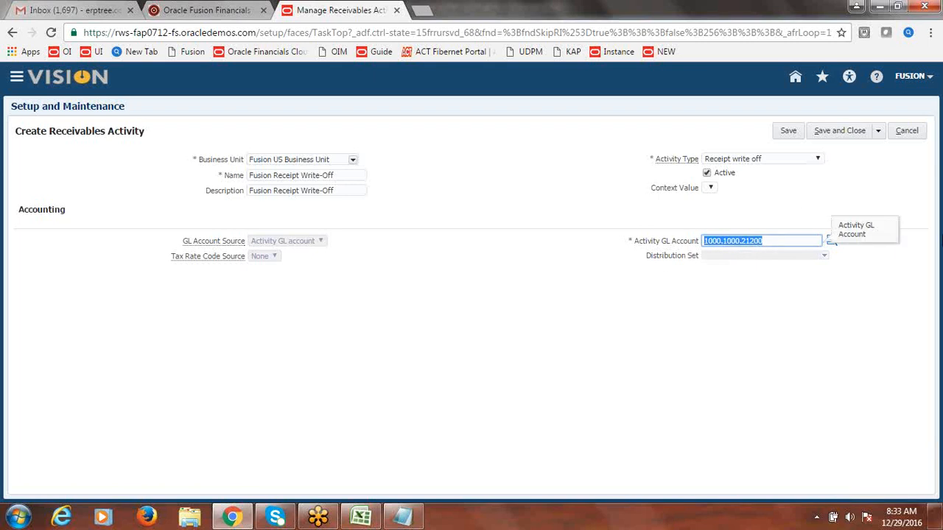
left_click(832, 242)
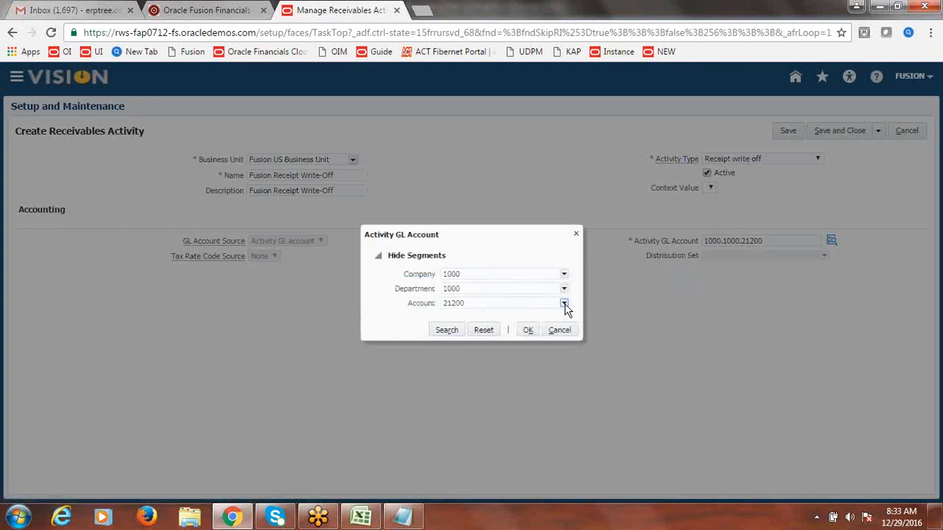
left_click(564, 304)
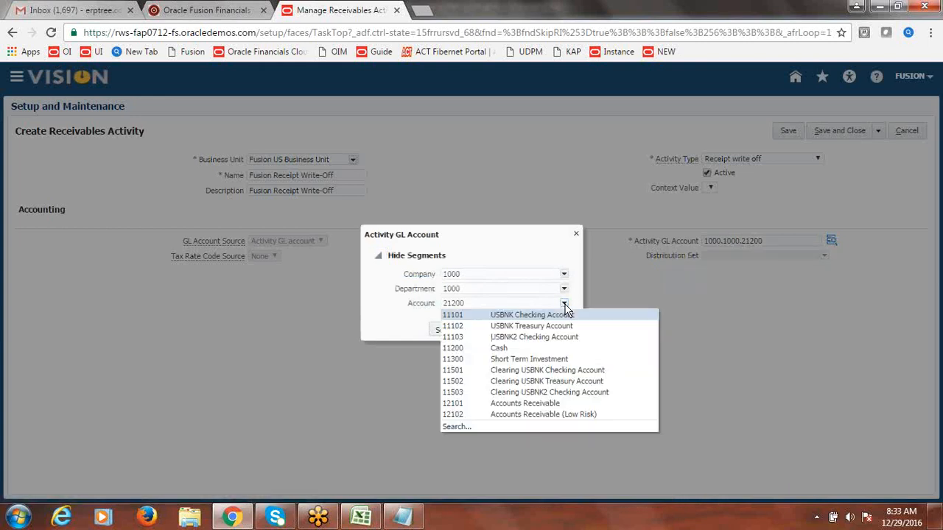
left_click(456, 428)
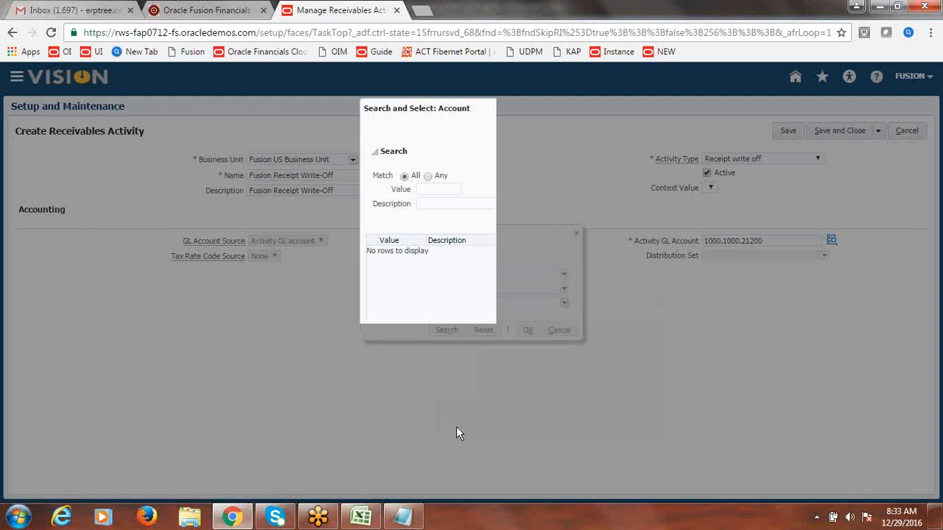
Step: Search accounts for 'Over' and 'Customer', cancel, and keep GL account 1000.1000.21200
left_click(440, 204)
type("Over")
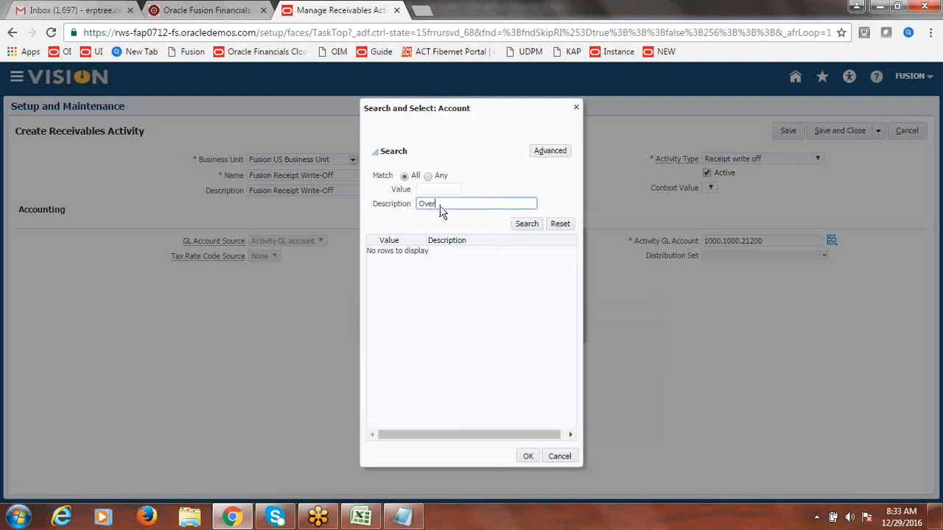
left_click(523, 225)
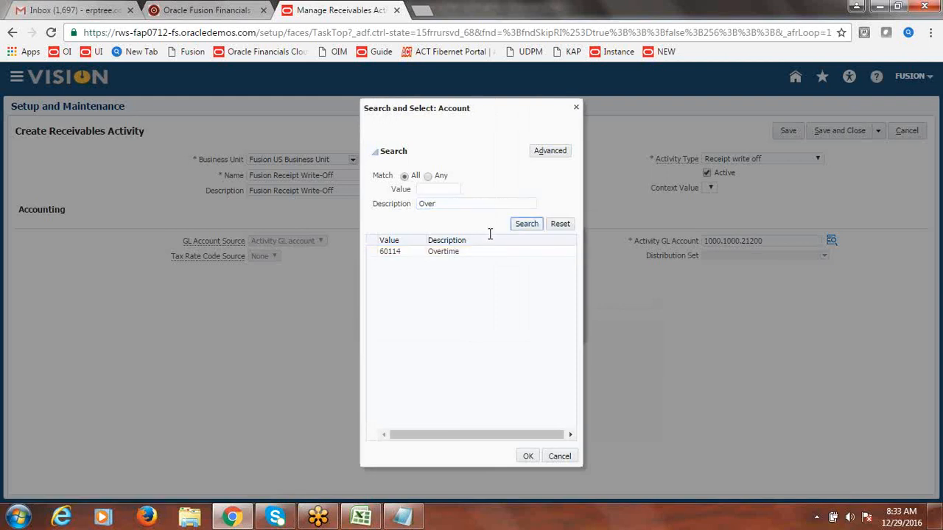
double_click(458, 202)
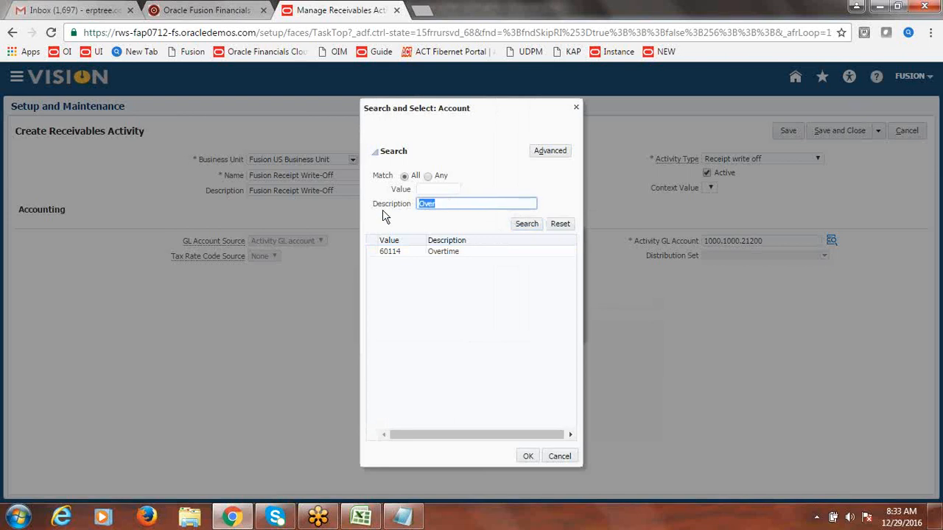
left_click(454, 204)
key("BackSpace")
key("BackSpace")
key("BackSpace")
key("BackSpace")
type("Customer")
left_click(526, 225)
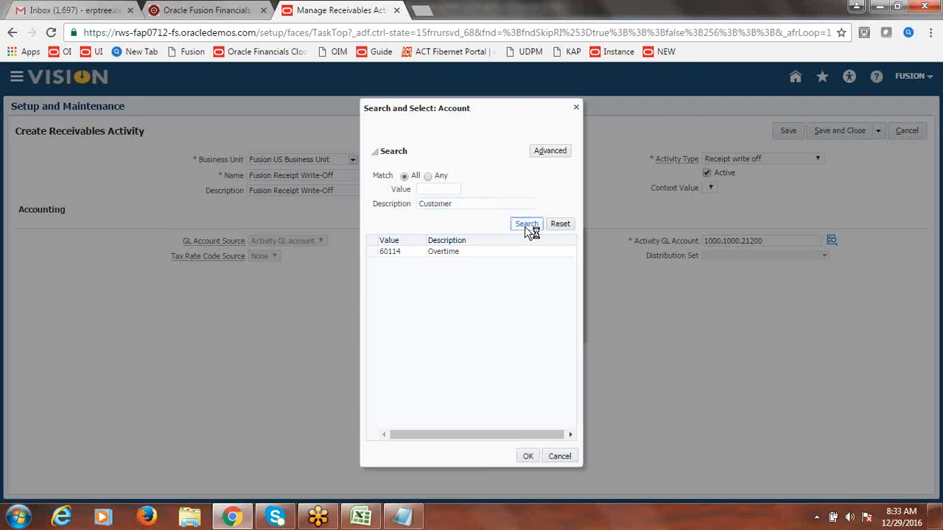
left_click(576, 108)
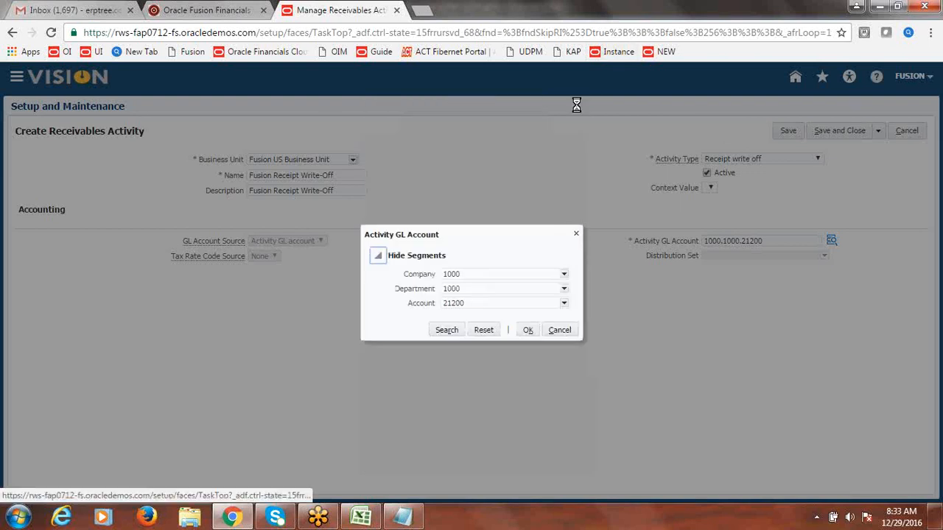
left_click(528, 332)
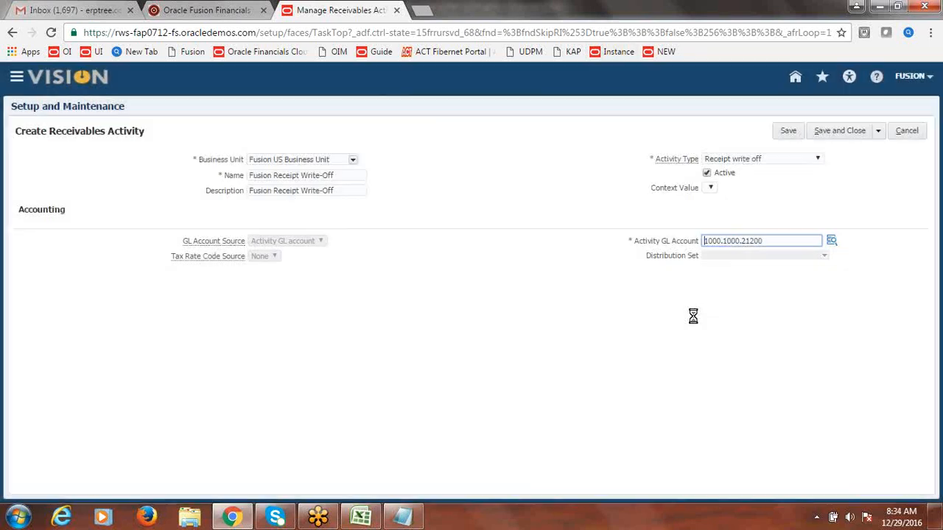
Step: Save and close the Fusion Receipt Write-Off activity and the activities list, then switch to Excel
left_click(807, 191)
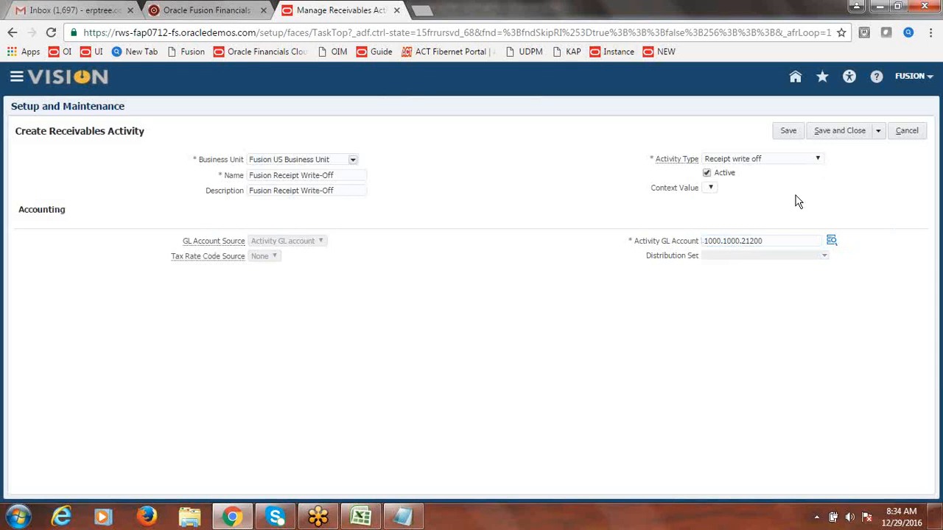
left_click(842, 131)
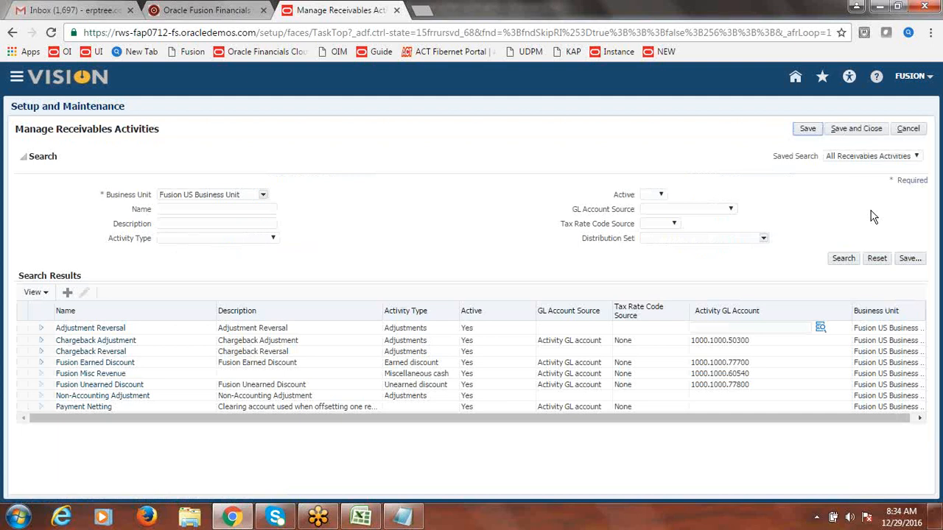
left_click(855, 134)
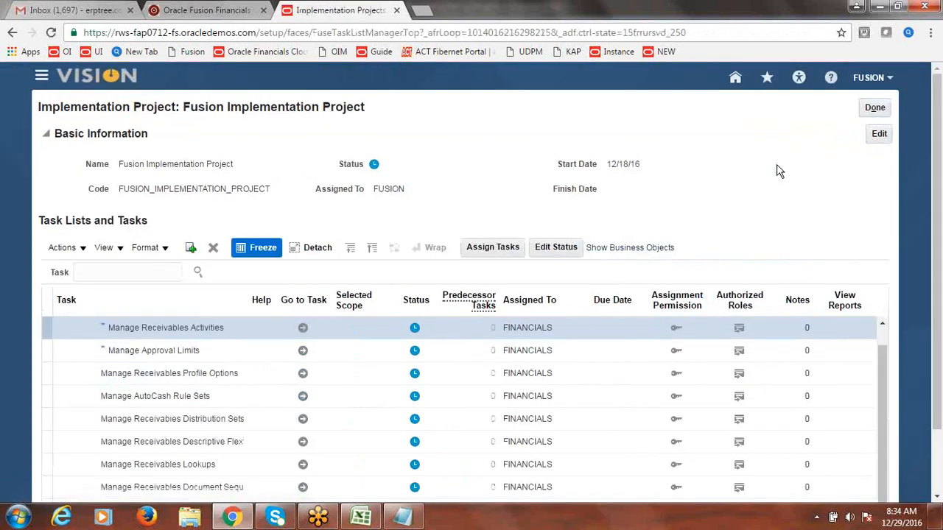
left_click(363, 520)
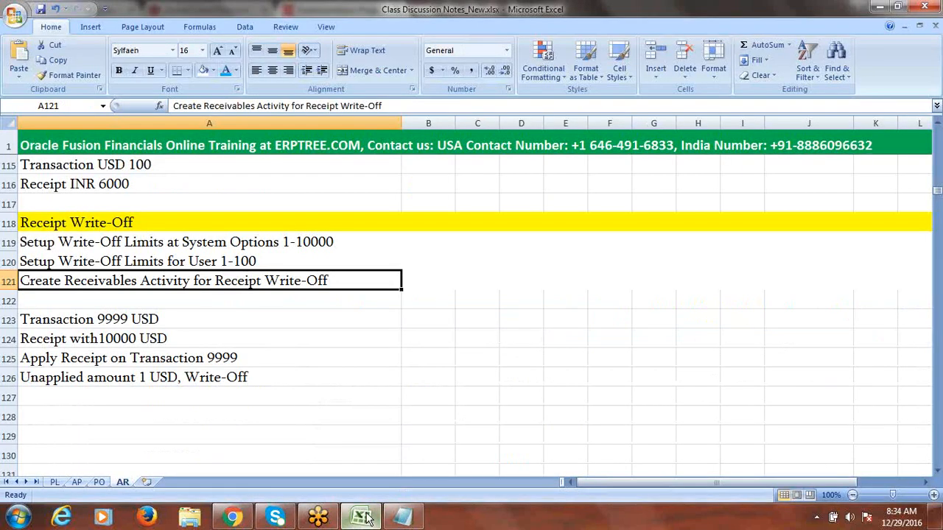
Step: Save the class notes workbook past the privacy warning with A123:A126 selected, then return to Fusion
left_click_drag(162, 323, 182, 379)
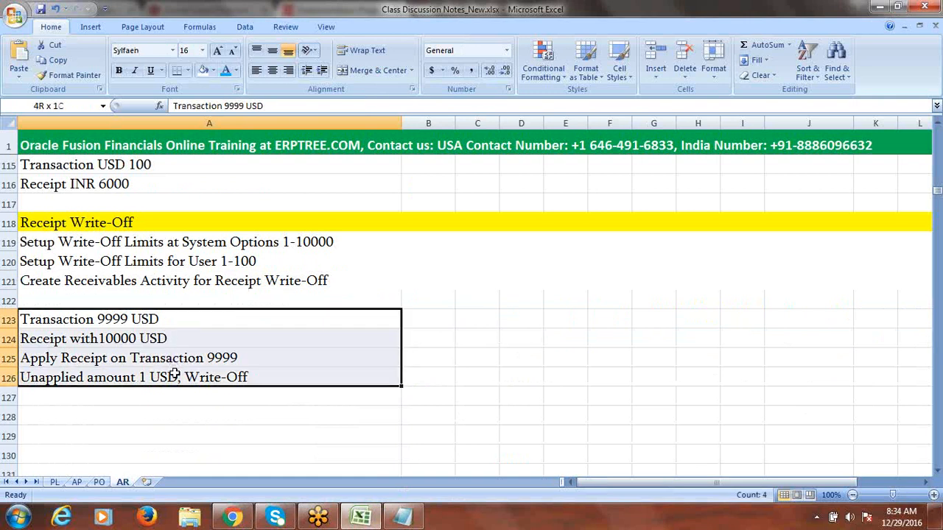
key("ctrl+s")
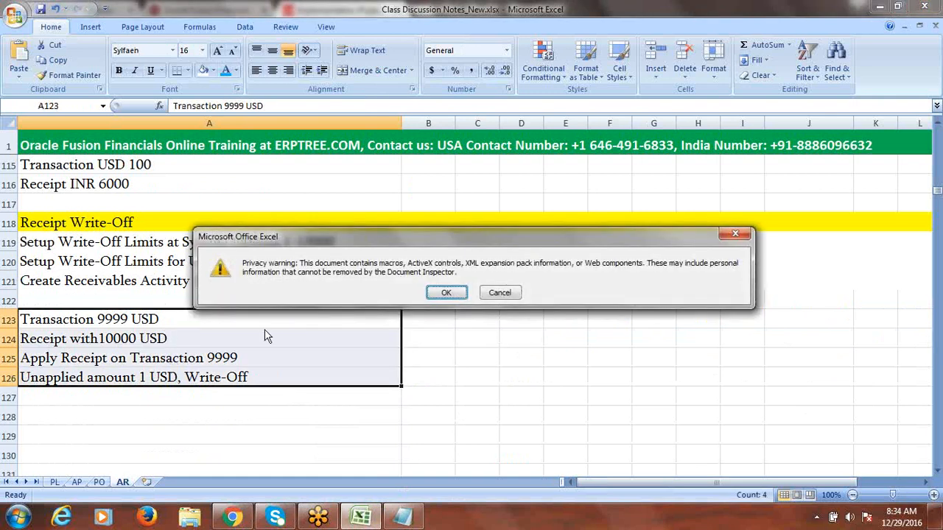
left_click(442, 293)
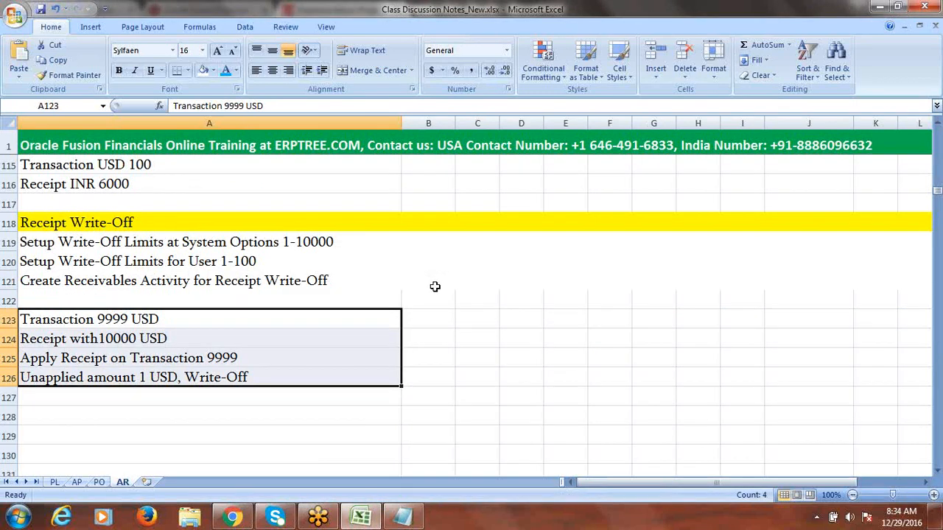
left_click(166, 325)
left_click_drag(166, 325, 176, 374)
key("alt+Tab")
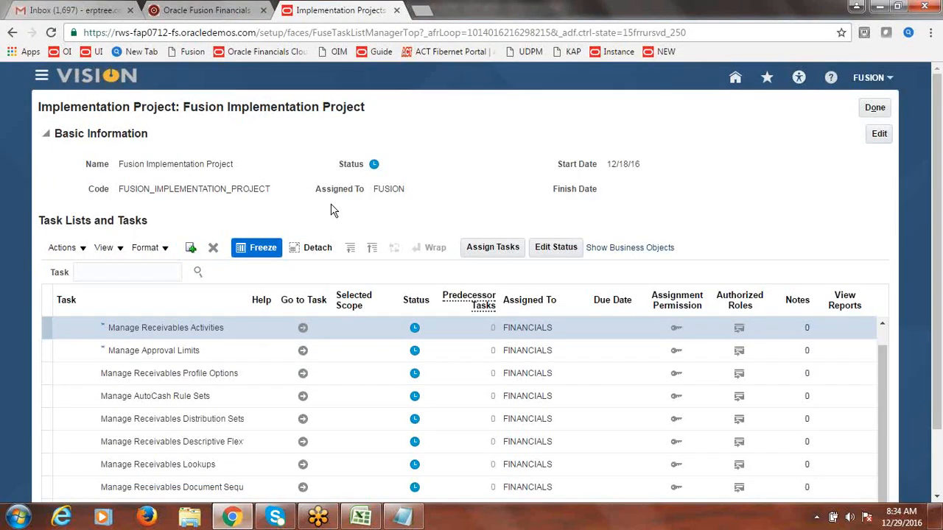
Step: Close the implementation task list and start a new transaction from the Billing work area
left_click(879, 108)
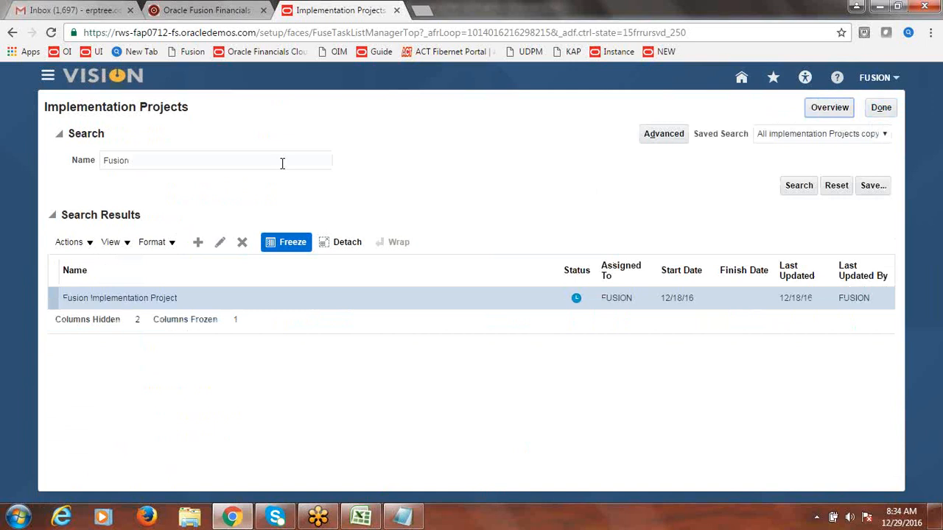
left_click(48, 78)
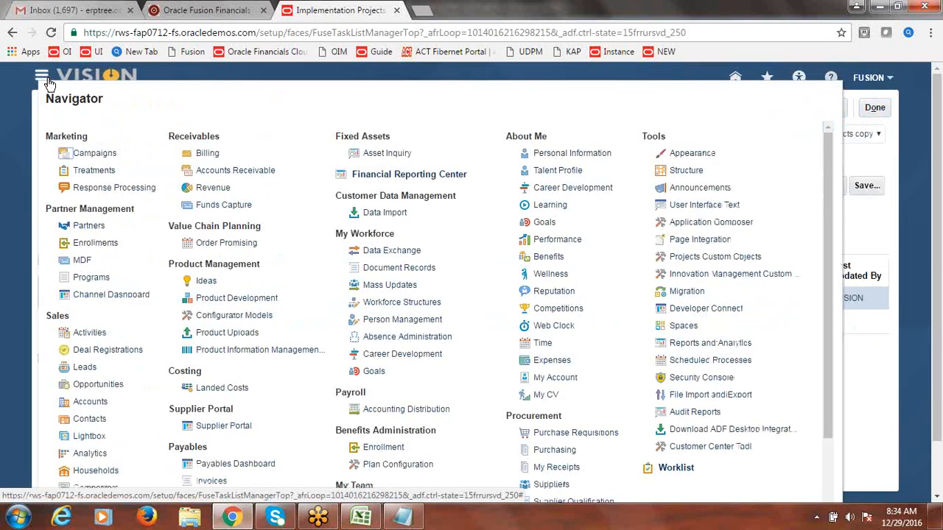
left_click(207, 153)
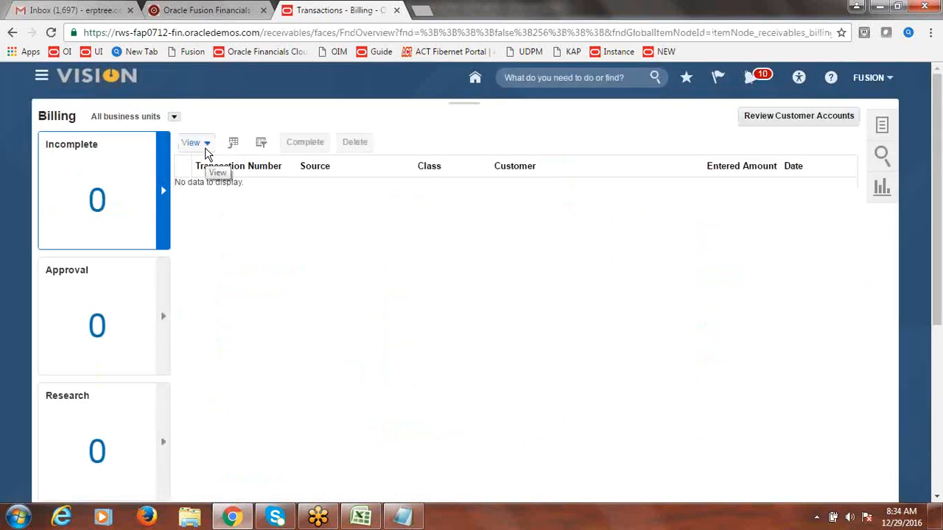
left_click(882, 125)
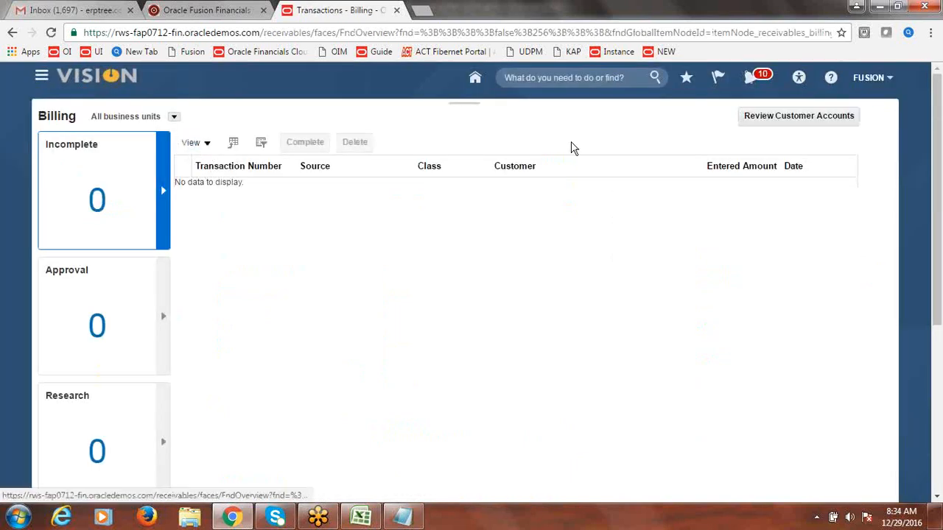
left_click(813, 136)
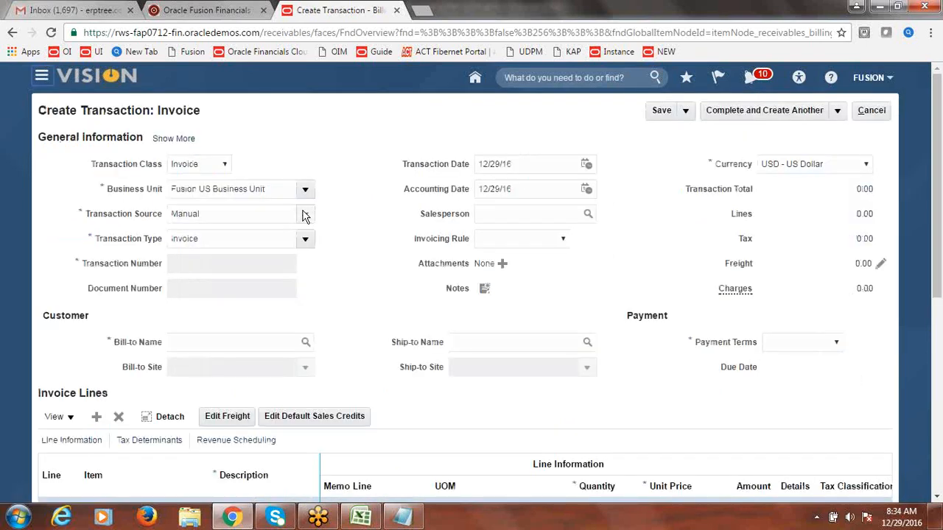
Step: Set transaction source Fusion Invoice and bill-to customer Fusion Customer-1
left_click(305, 213)
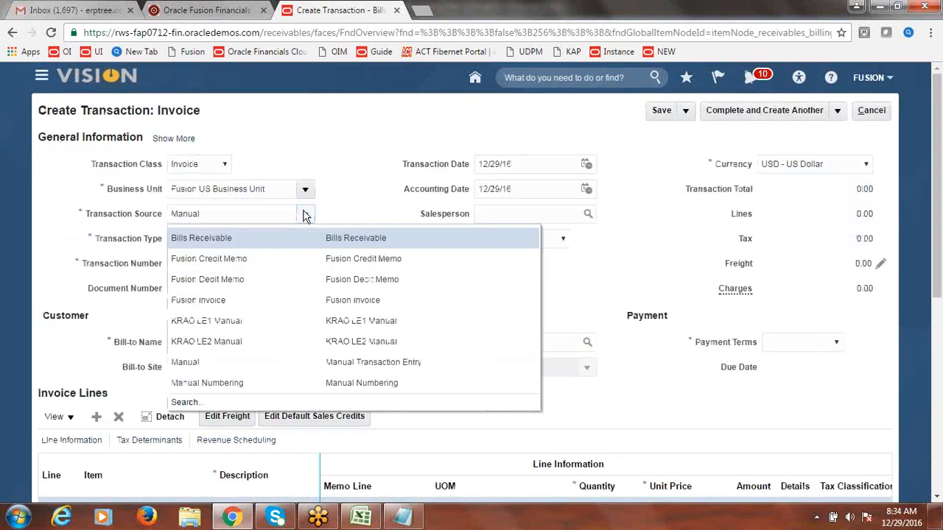
left_click(238, 302)
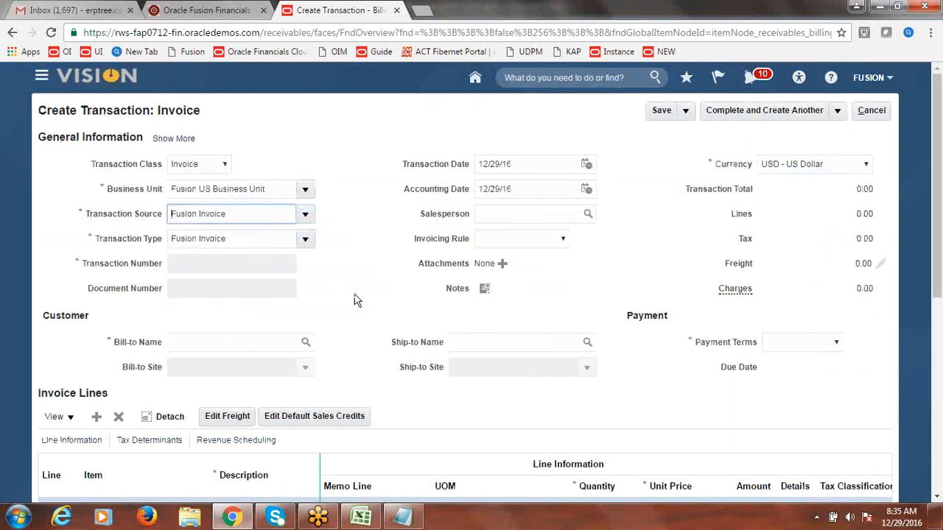
left_click(265, 346)
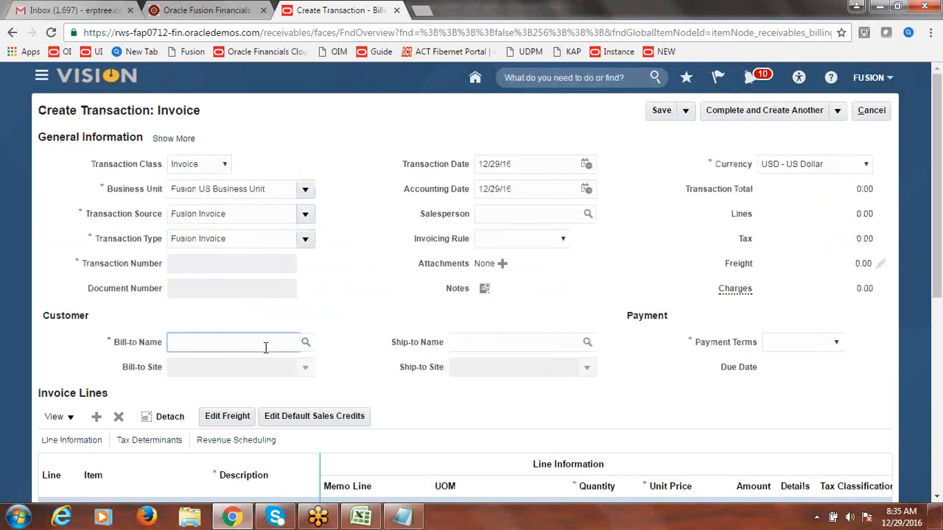
type("Fusion Customer-1")
key("Tab")
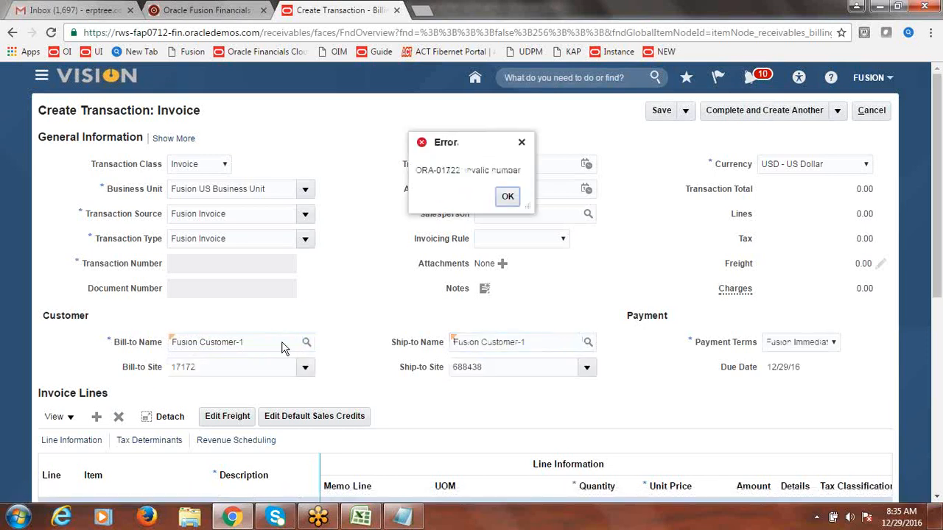
left_click(508, 196)
left_click_drag(939, 179, 941, 280)
Step: Add a 'Services' line with quantity 1 and unit price 9999
left_click(254, 305)
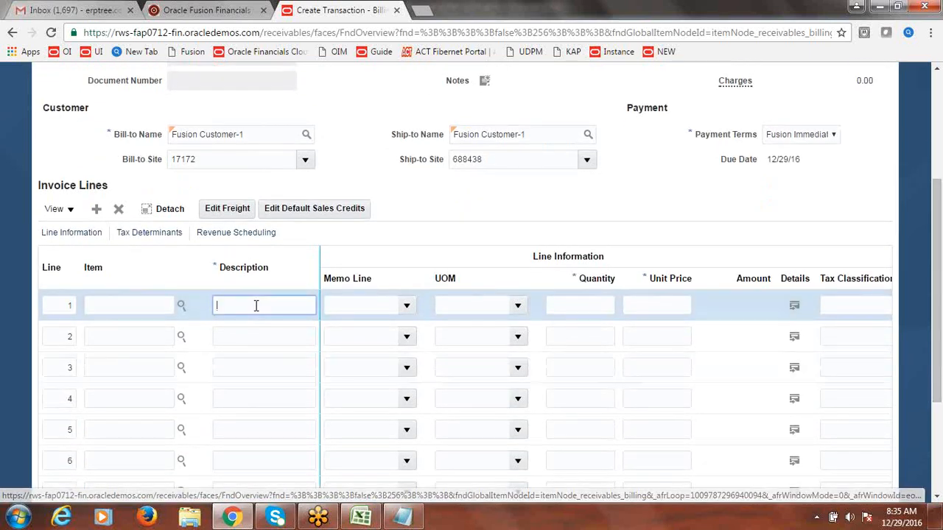
type("Services")
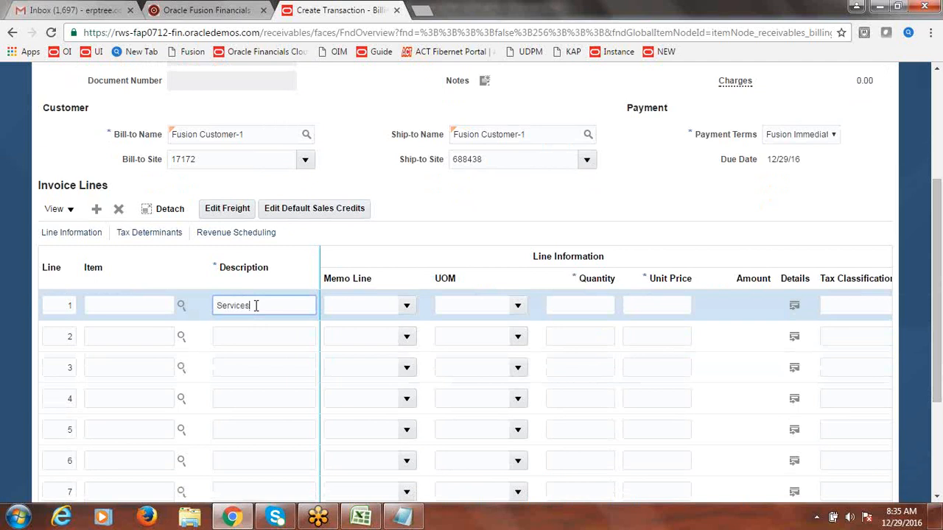
key("Tab")
key("Tab")
left_click(602, 305)
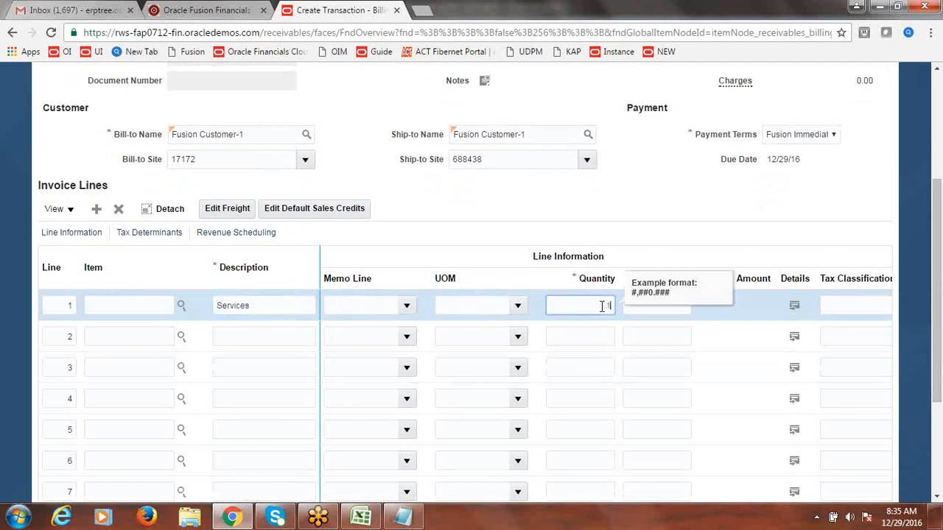
type("1")
left_click(669, 305)
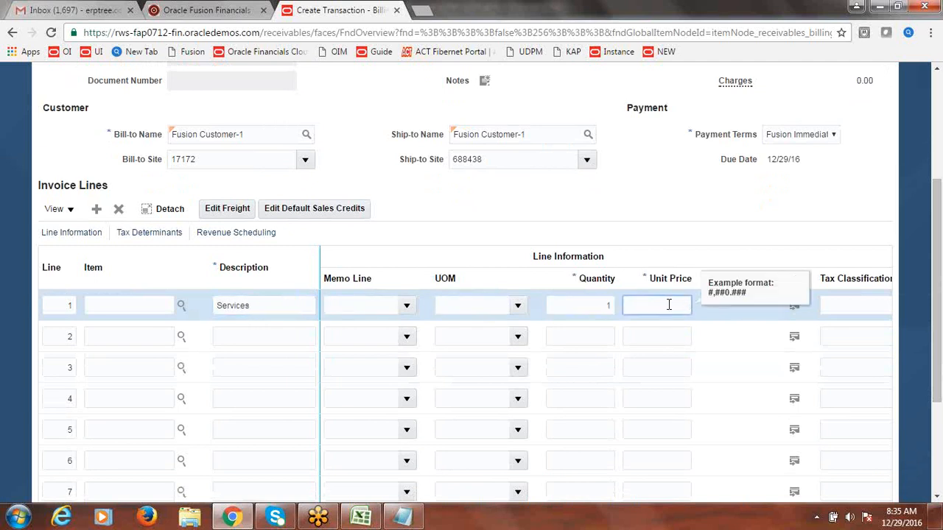
type("1999")
type("9999")
key("Tab")
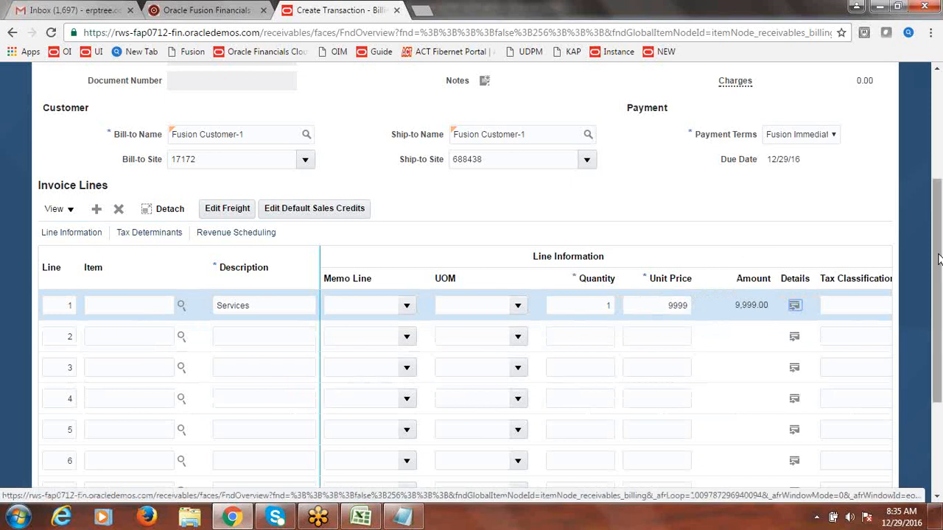
Step: Complete and review invoice 25, then leave the invoice page
scroll(940, 226, "up", 1)
scroll(939, 226, "up", 2)
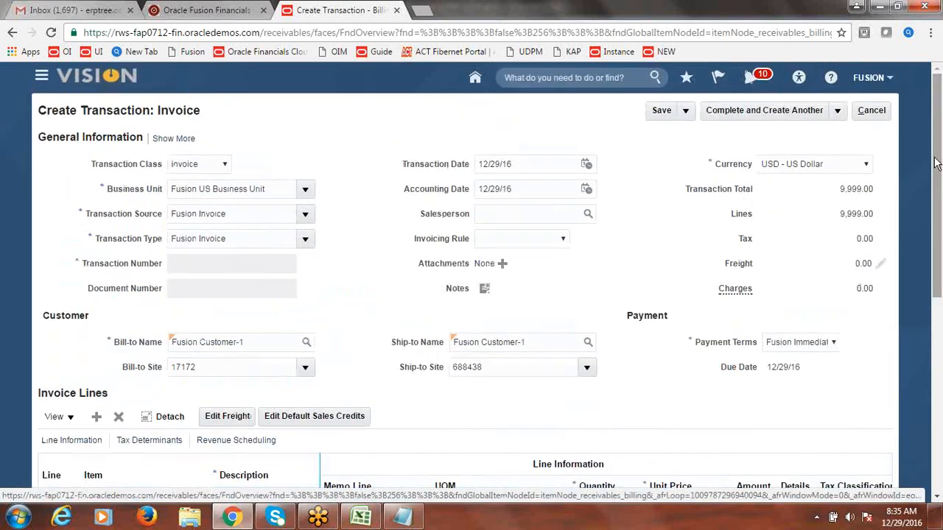
left_click(838, 112)
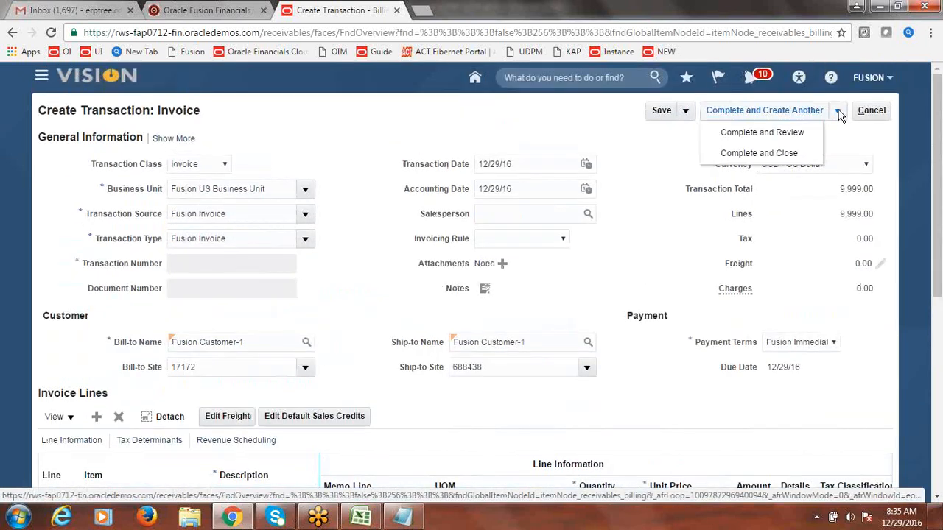
left_click(771, 132)
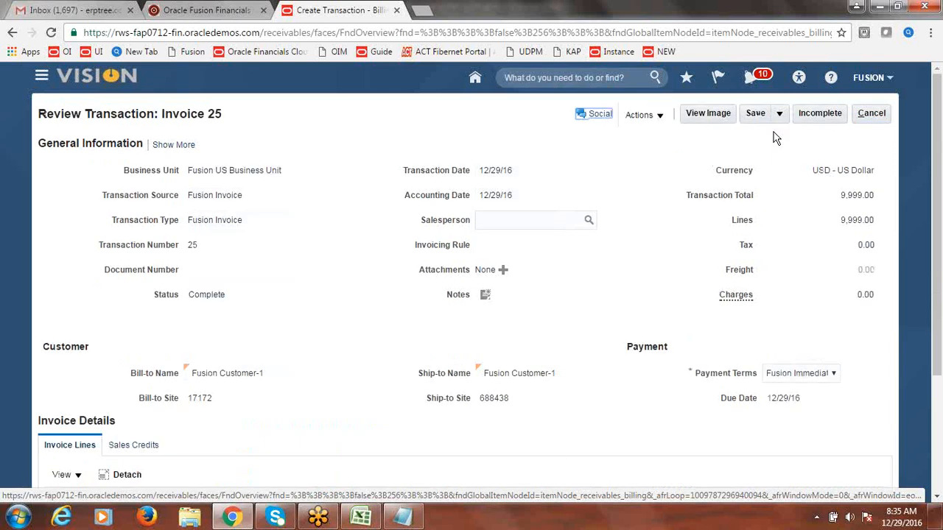
left_click(869, 116)
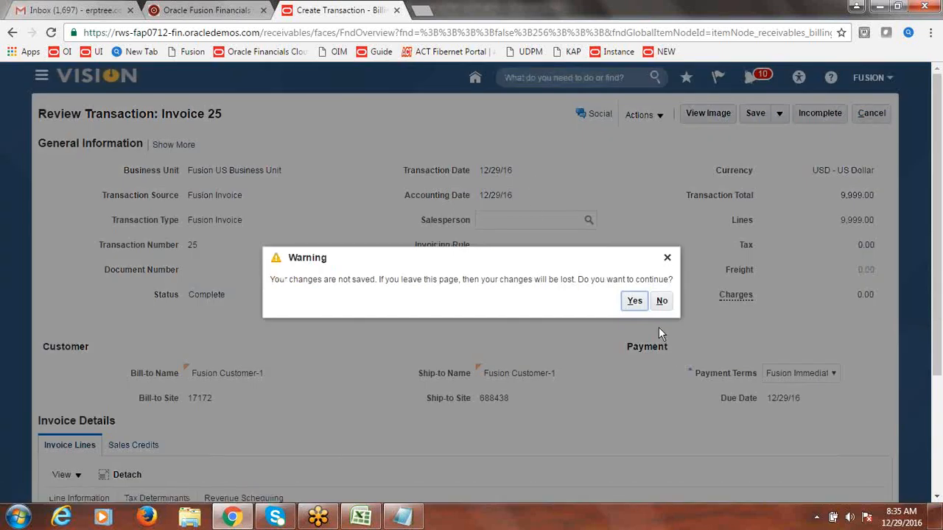
left_click(636, 303)
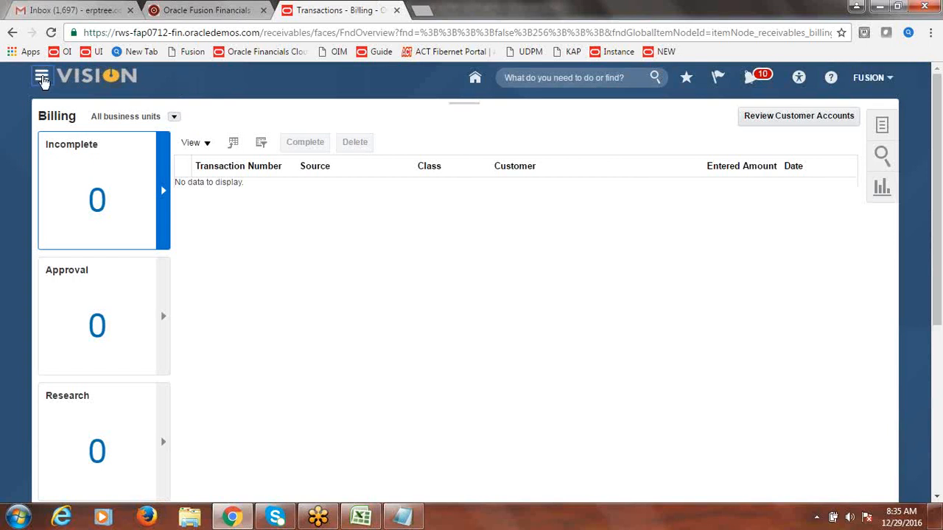
Step: Go to the Accounts Receivable work area and start a new receipt
left_click(42, 78)
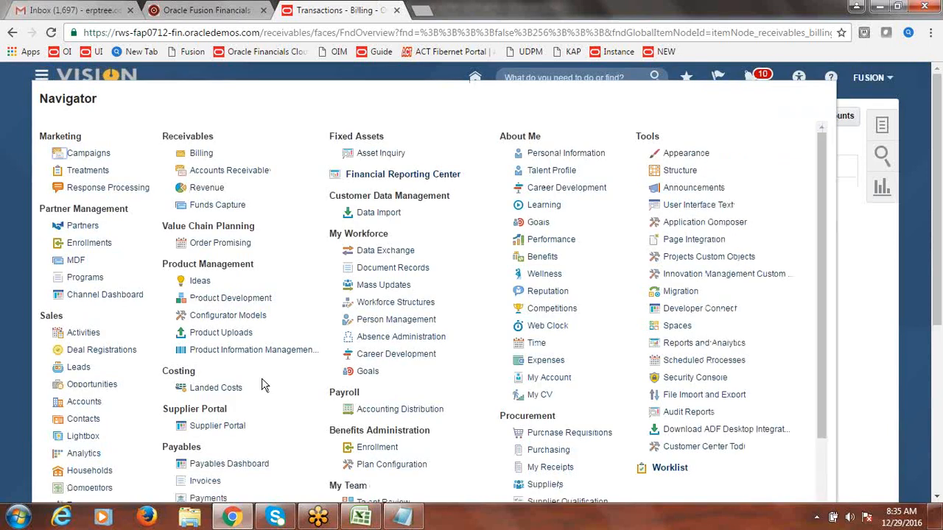
left_click(210, 171)
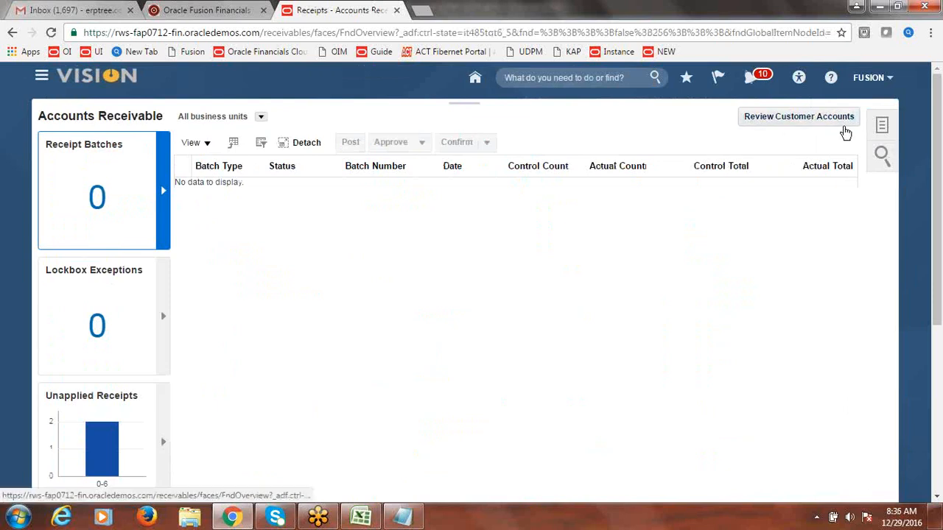
left_click(882, 126)
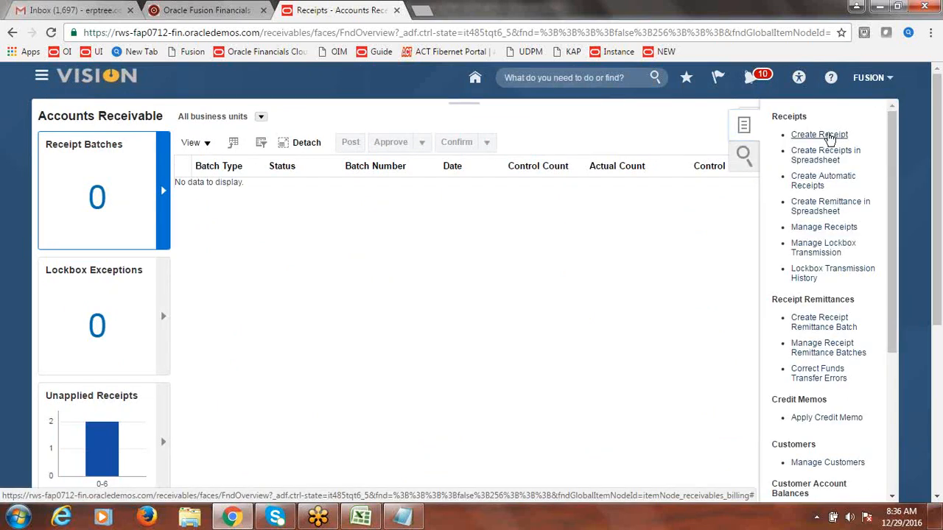
left_click(828, 135)
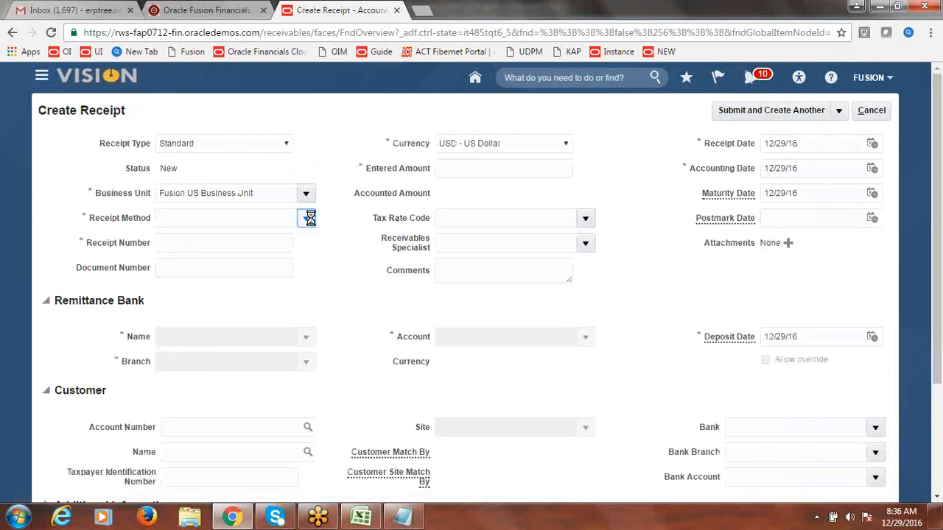
Step: Enter a Fusion Check receipt numbered 9999 for 10,000.00
left_click(306, 219)
left_click(270, 241)
left_click(271, 242)
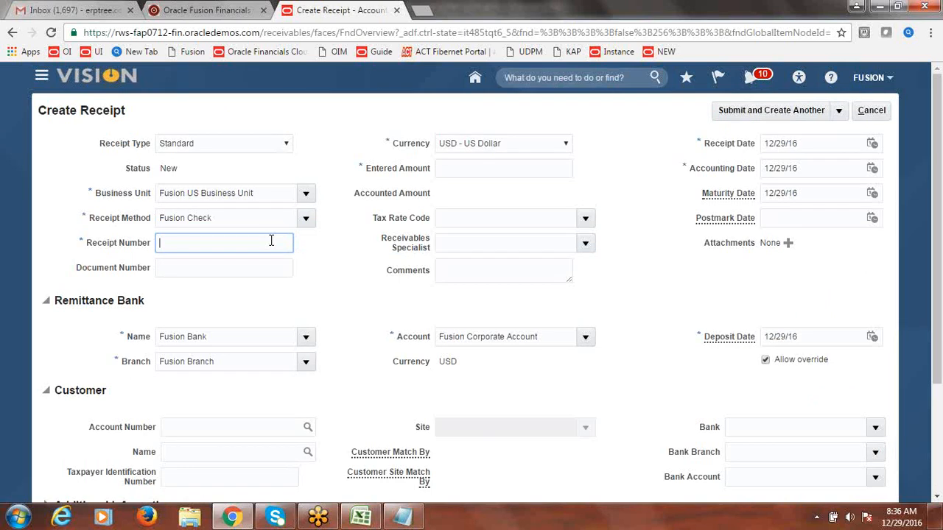
type("9999")
key("Tab")
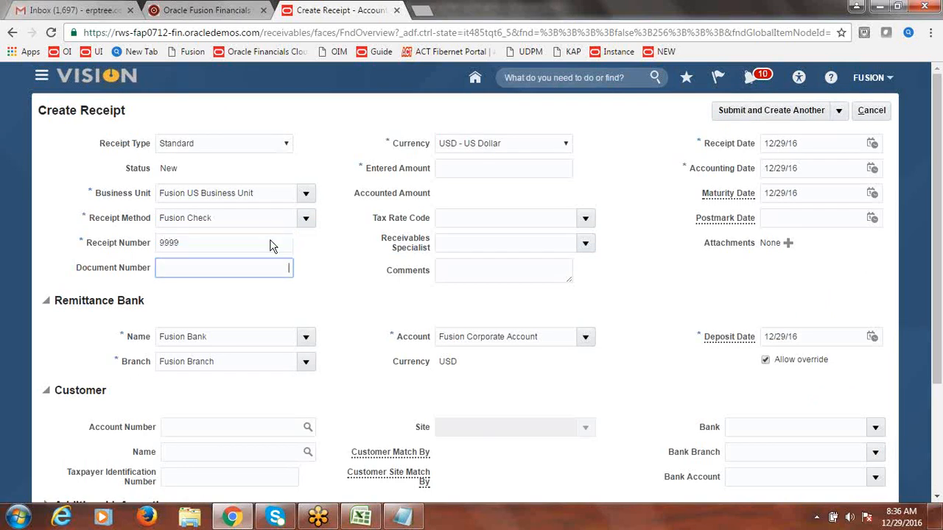
key("Tab")
key("Tab")
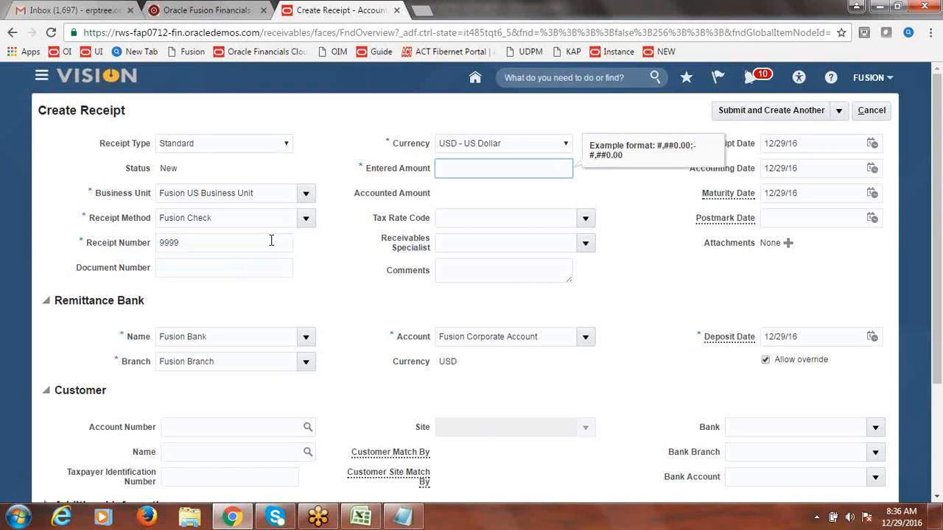
type("10000")
key("Tab")
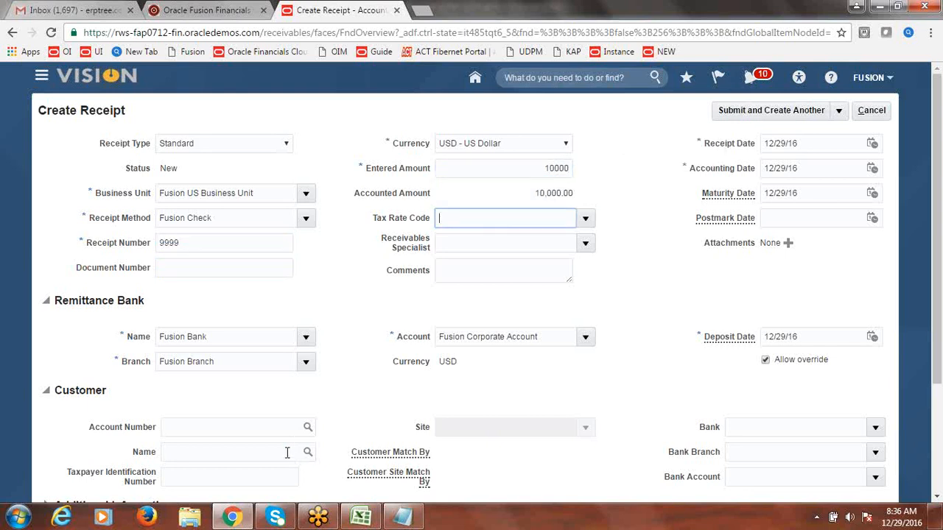
Step: Set customer Fusion Customer 1 with its primary site, then Submit and Apply Manually
left_click(287, 452)
type("Fusion C")
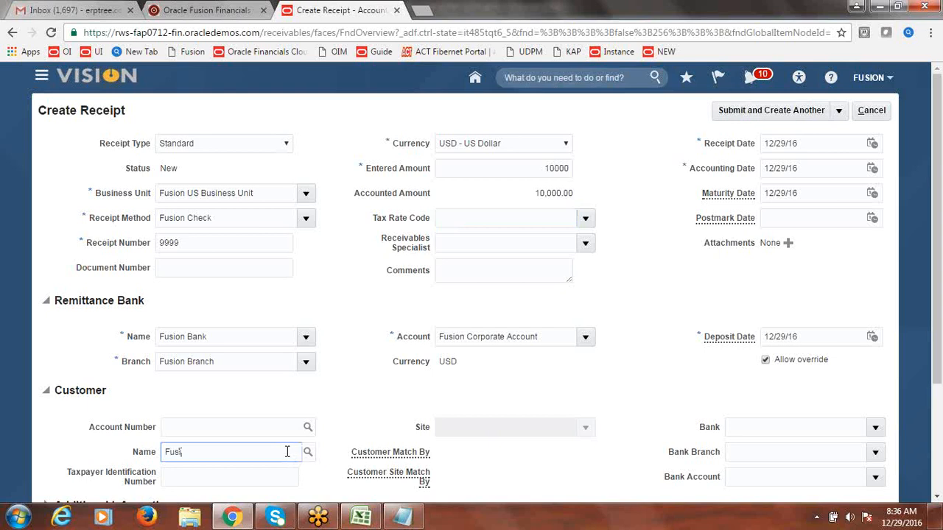
type("ustomer 1")
key("Tab")
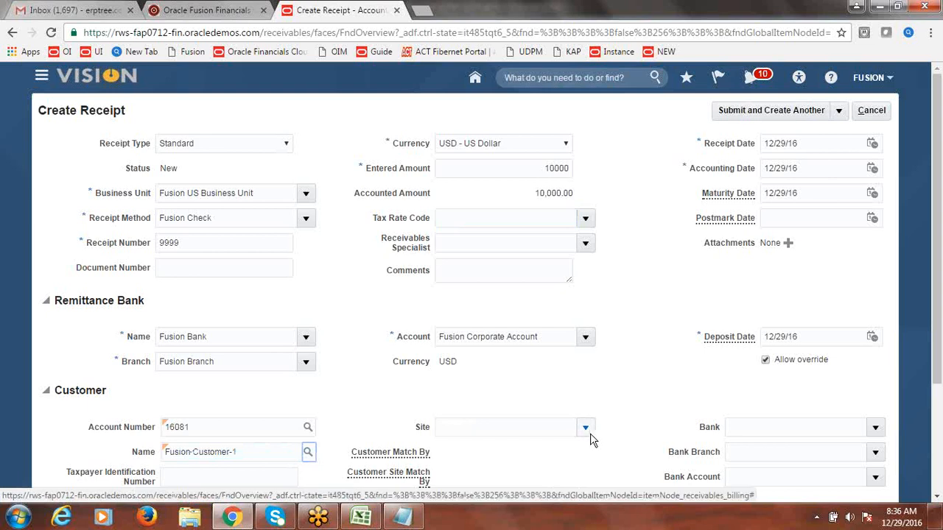
left_click(587, 429)
left_click(553, 453)
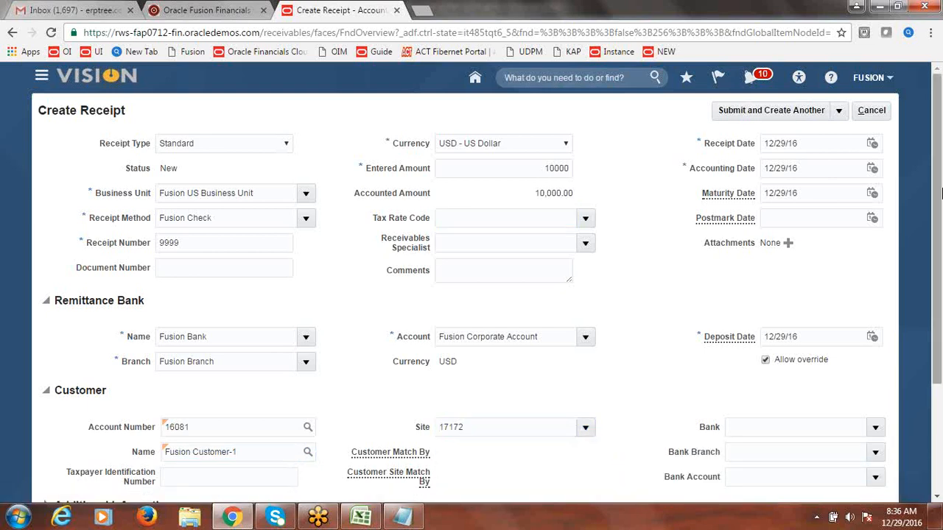
mouse_move(940, 190)
left_mouse_down()
mouse_move(941, 216)
mouse_move(938, 184)
left_mouse_up()
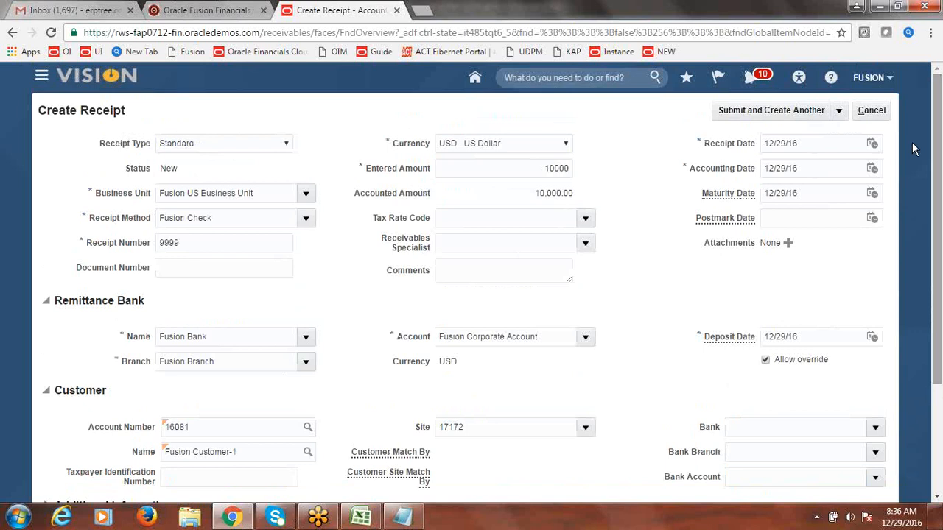
left_click(839, 112)
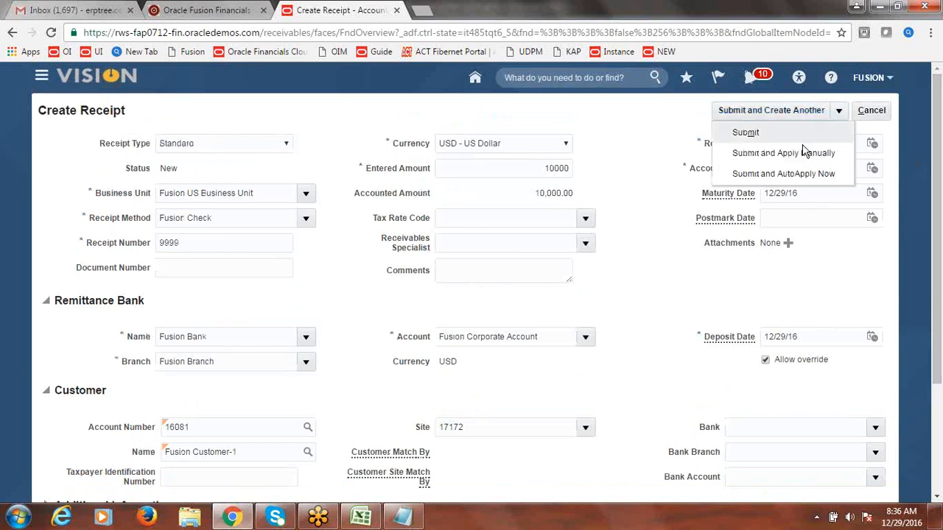
left_click(732, 152)
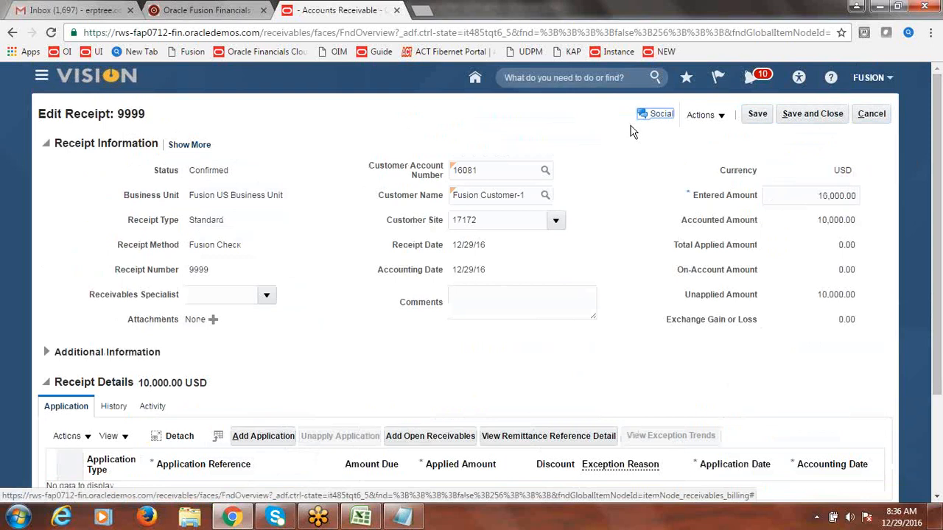
Step: Find open invoice 25 and apply 9,999.00 of receipt 9999 to it, leaving 1.00 USD unapplied
left_click(454, 440)
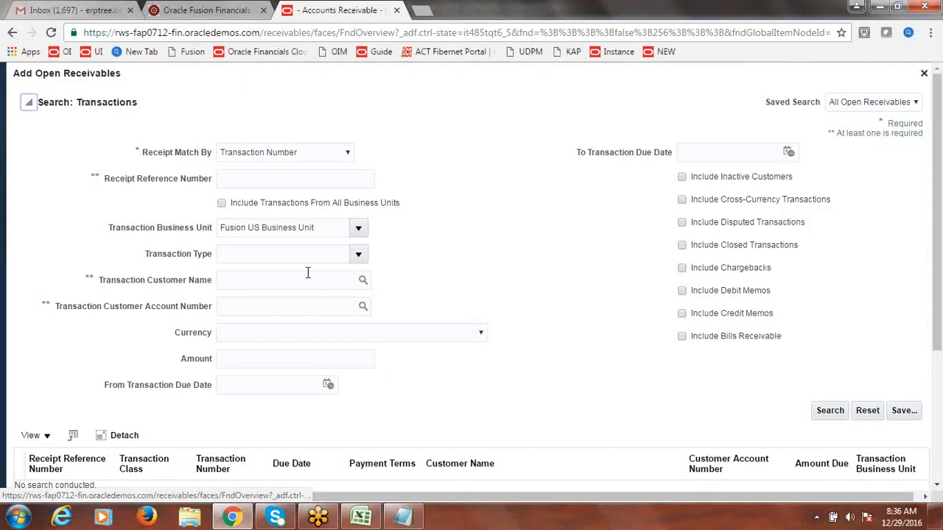
left_click(316, 183)
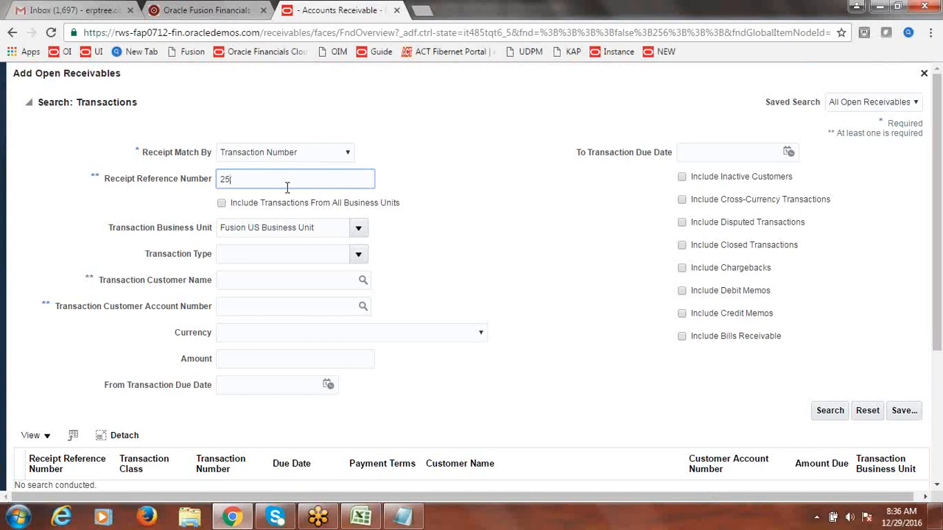
left_click(527, 201)
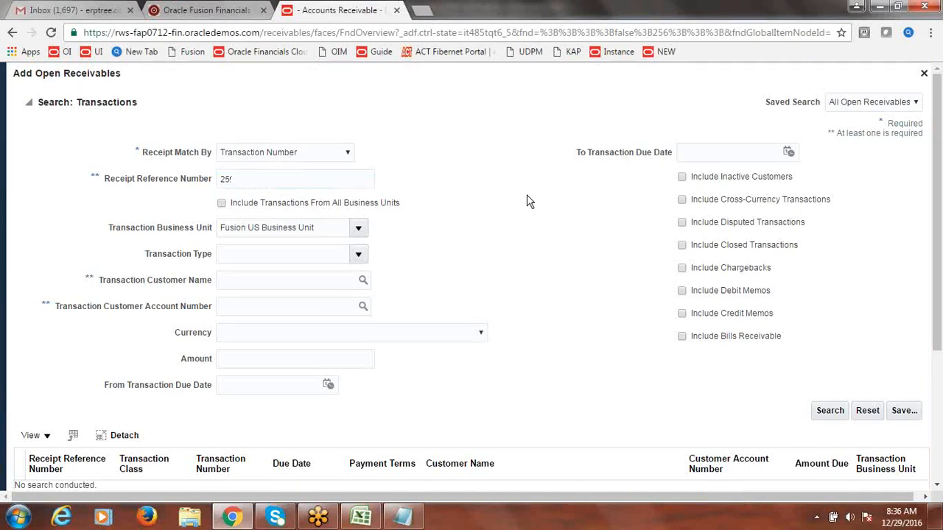
left_click(838, 415)
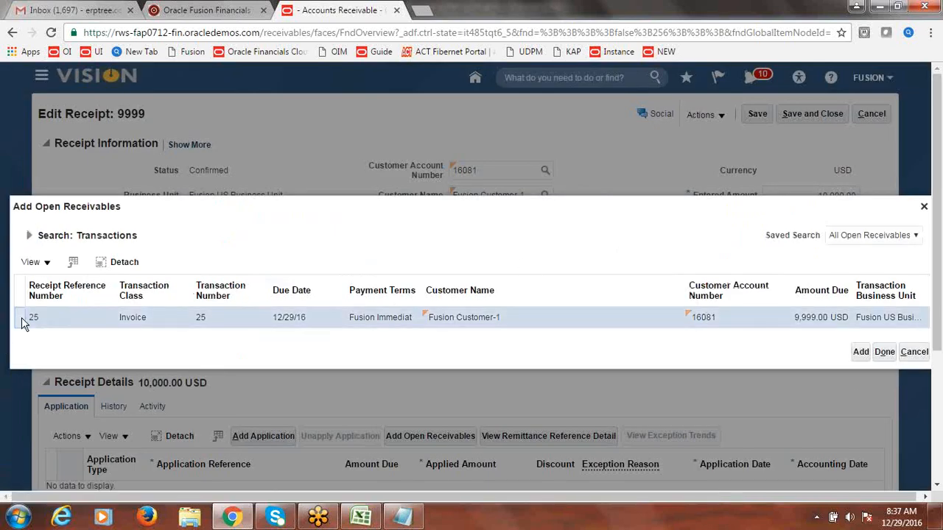
left_click(860, 352)
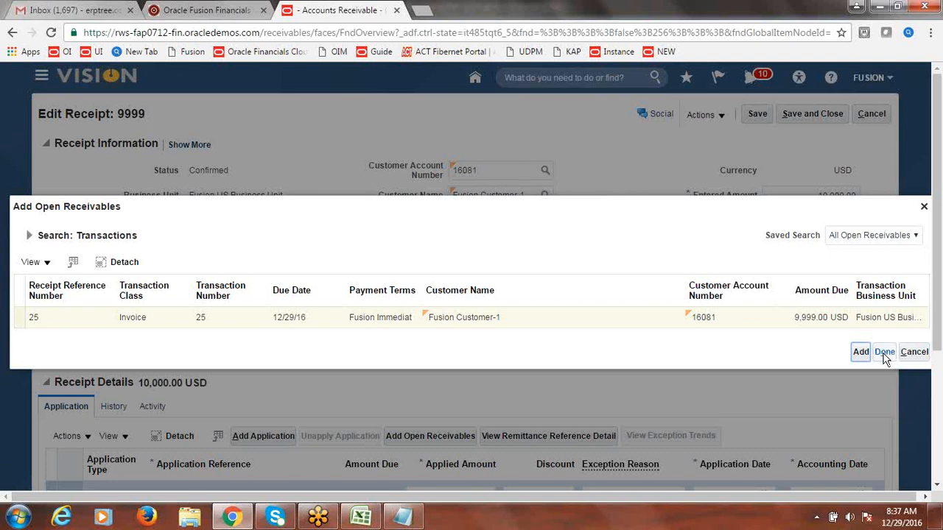
left_click(884, 354)
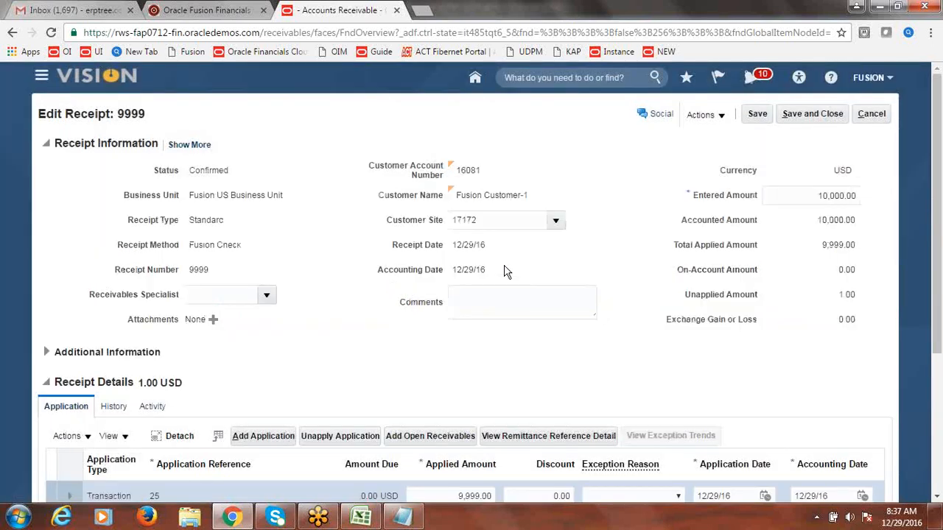
left_click_drag(940, 224, 940, 256)
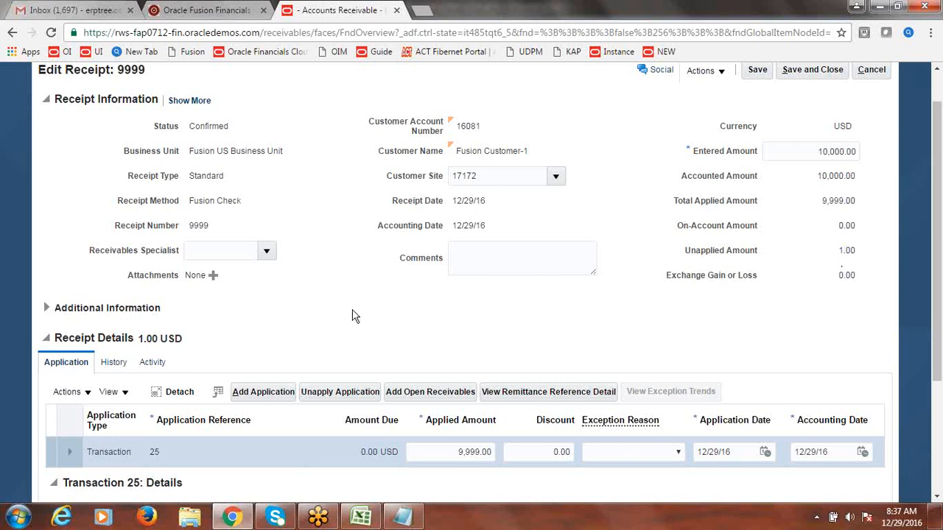
left_click(88, 392)
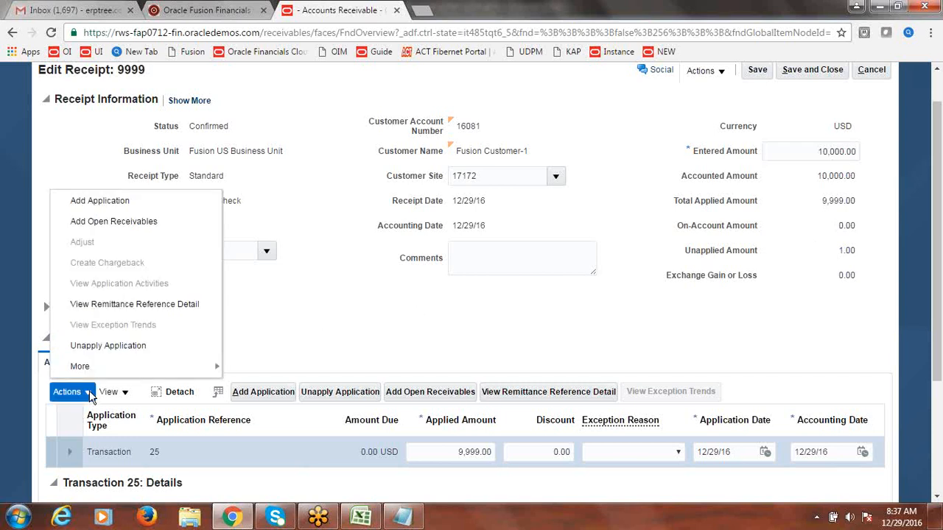
mouse_move(95, 376)
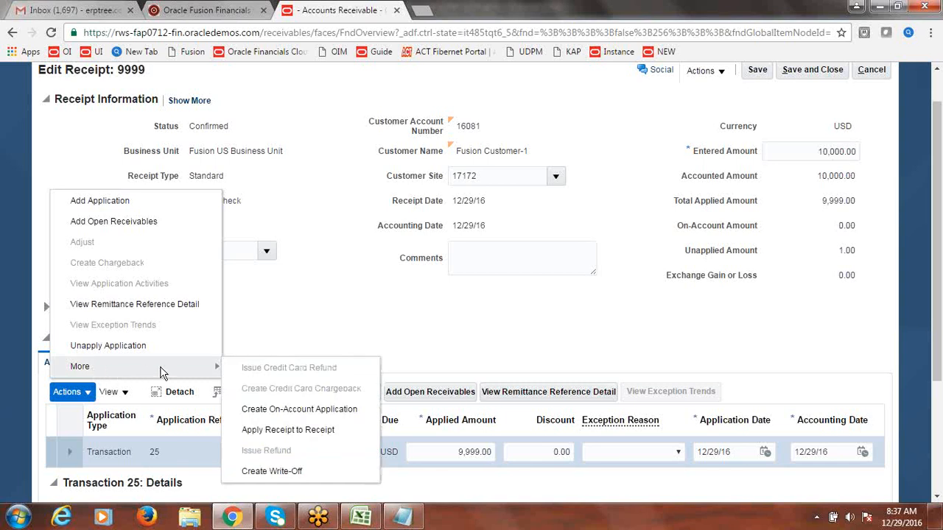
left_click(273, 472)
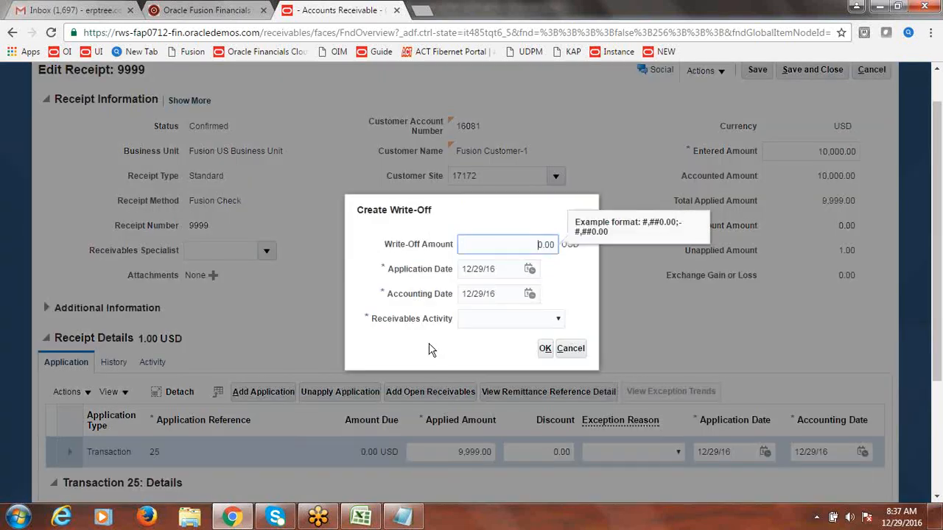
double_click(543, 244)
type("1")
key("Tab")
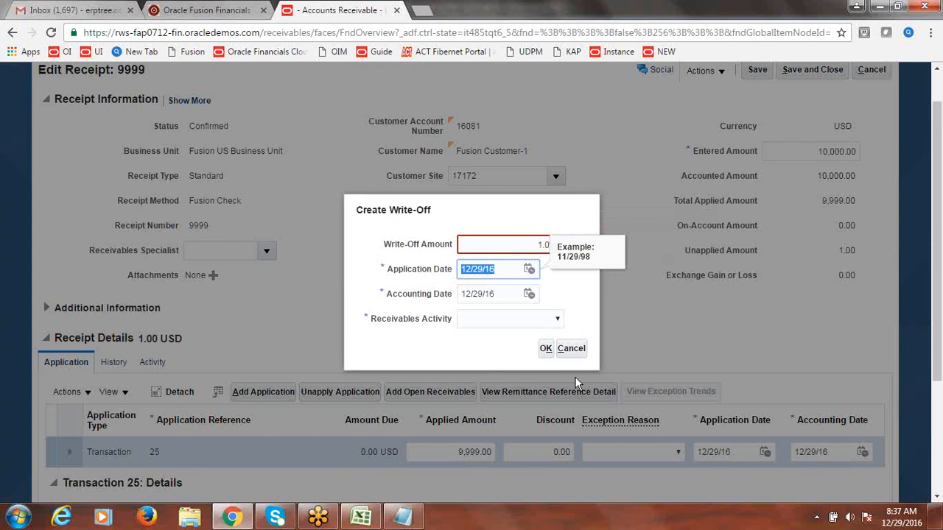
left_click(578, 355)
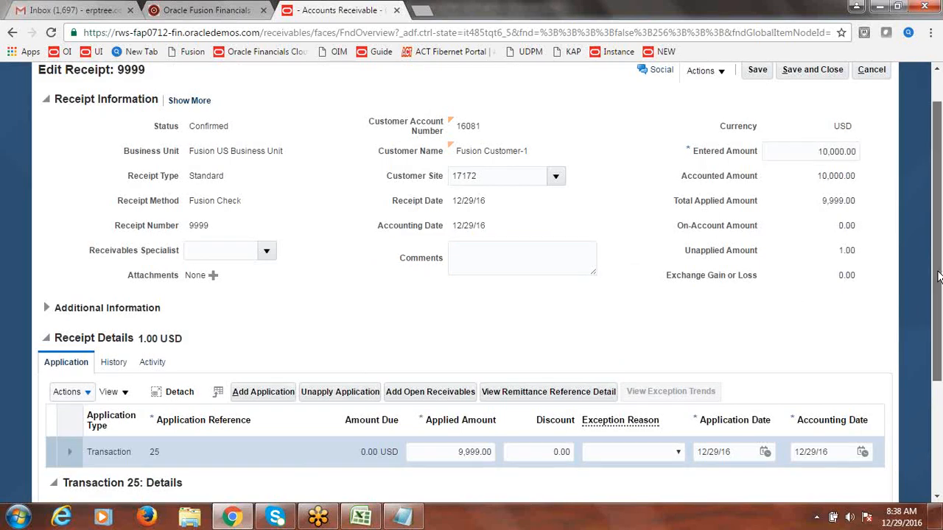
scroll(937, 284, "up", 1)
Step: Save receipt 9999 and start a write-off of its unapplied balance
left_click(754, 116)
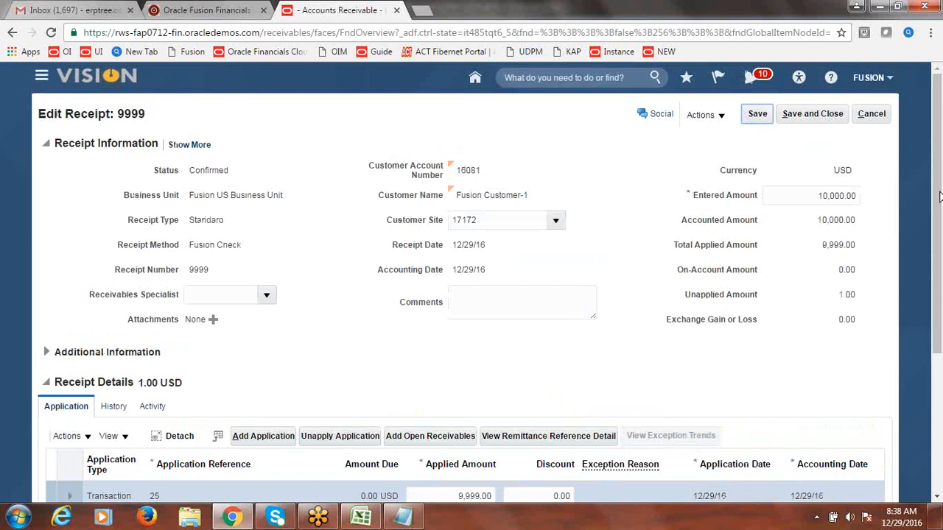
left_click_drag(937, 171, 940, 226)
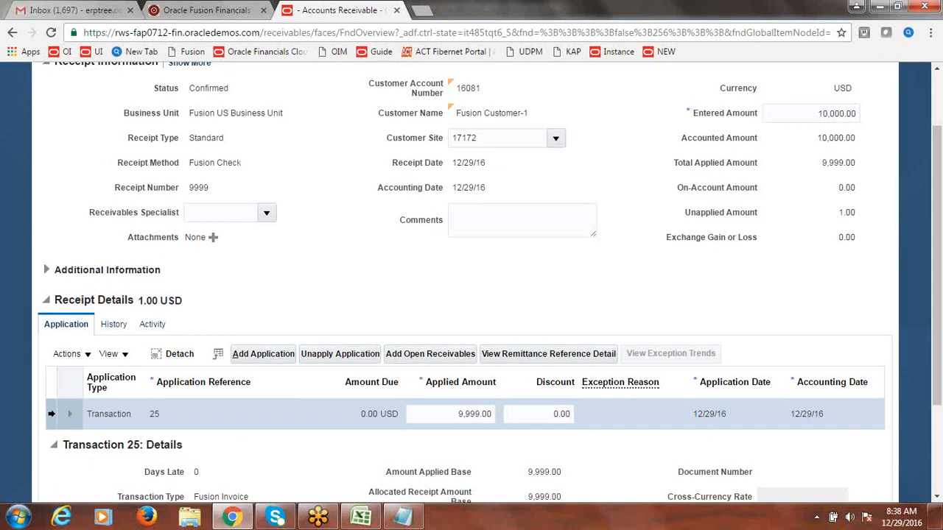
left_click(87, 354)
mouse_move(92, 325)
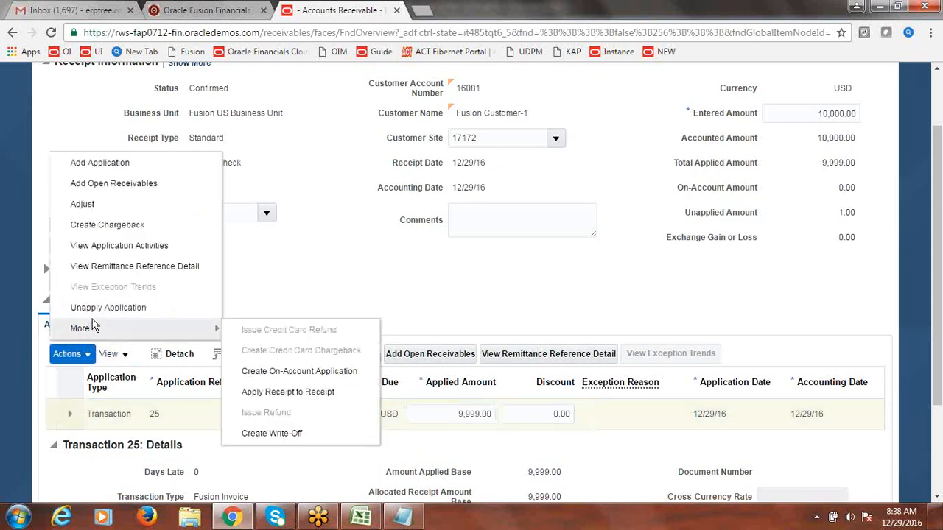
left_click(279, 435)
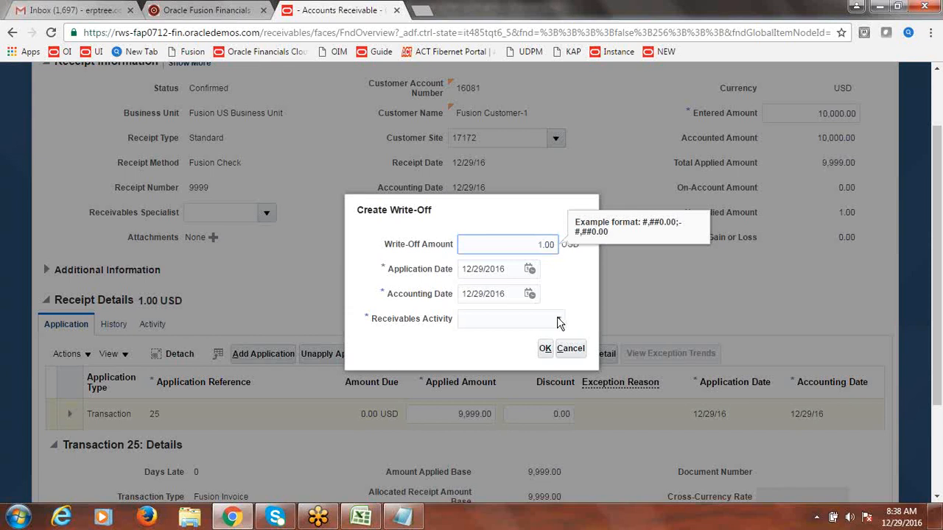
Step: Write off the 1.00 USD as Fusion Receipt Write-Off, then save and close the receipt
left_click(560, 319)
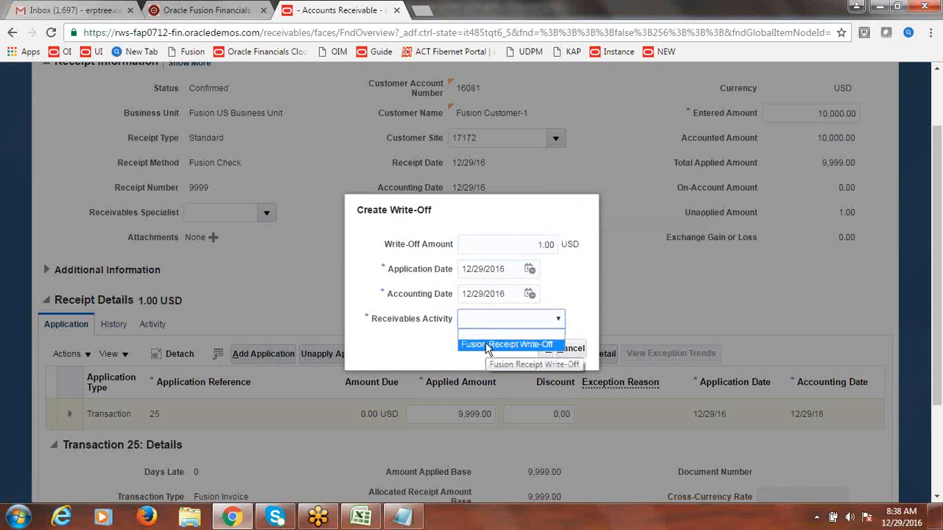
left_click(486, 344)
left_click(546, 349)
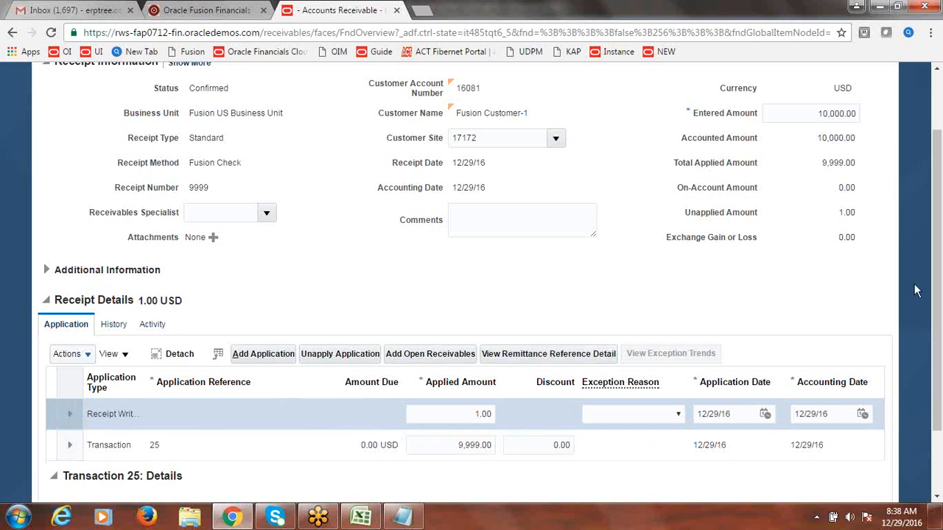
scroll(933, 292, "up", 2)
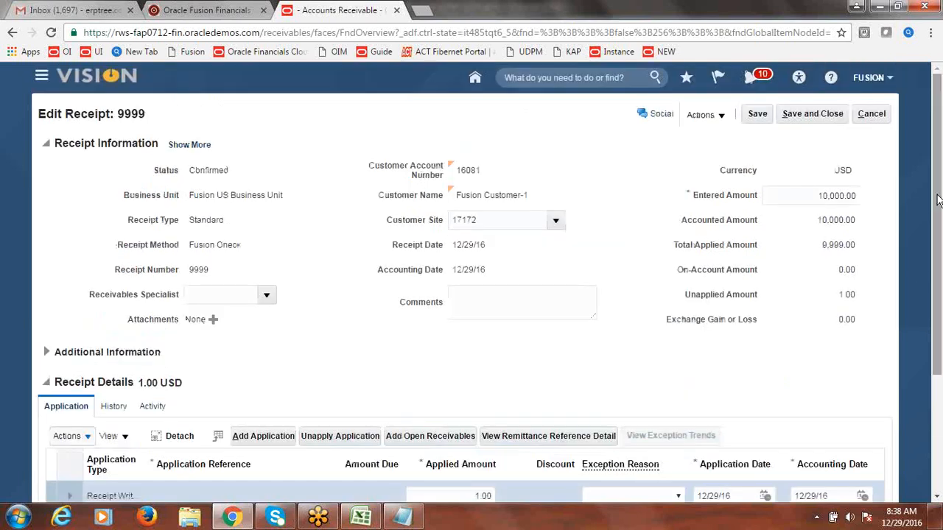
left_click(829, 117)
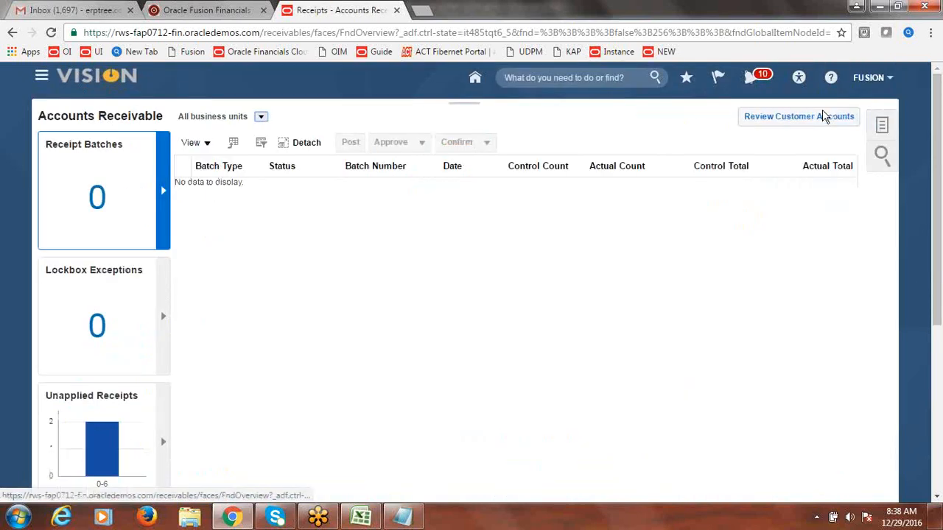
Step: Save the Excel class notes workbook, accepting the privacy warning
left_click(361, 516)
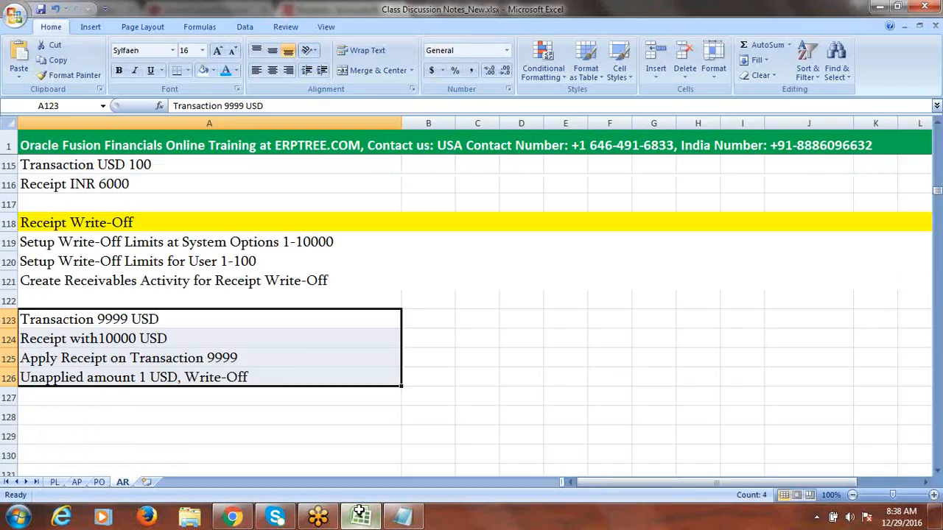
key("ctrl+s")
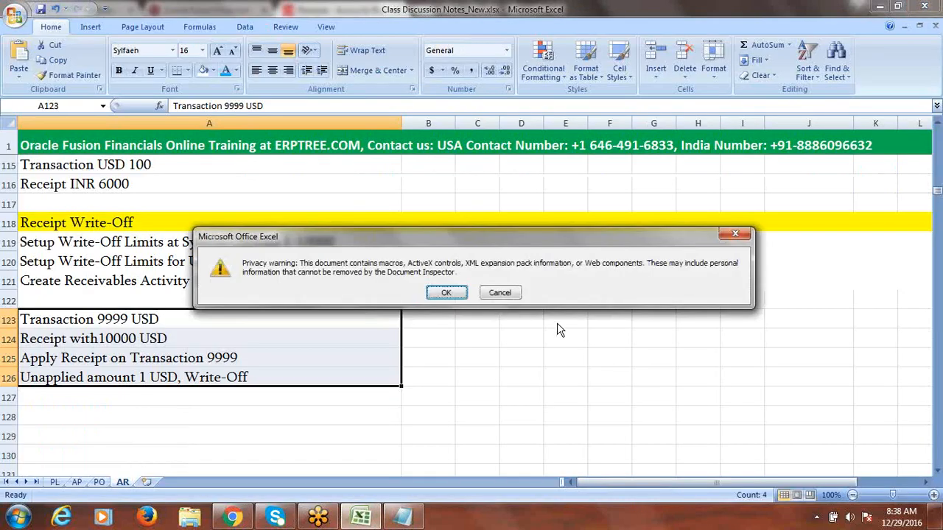
left_click(442, 294)
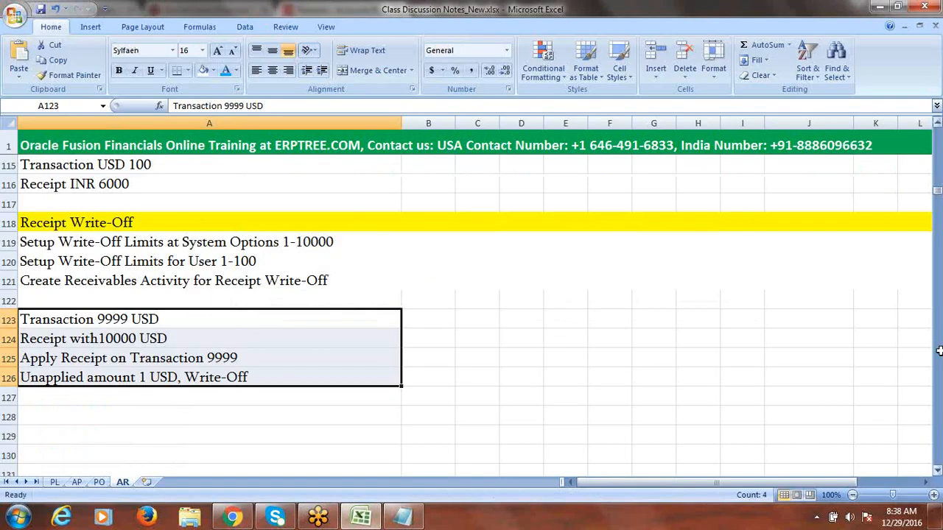
Step: Mark Receipt Write-Off Configuration & Process as Done in B38
left_click_drag(937, 195, 931, 146)
left_click(310, 320)
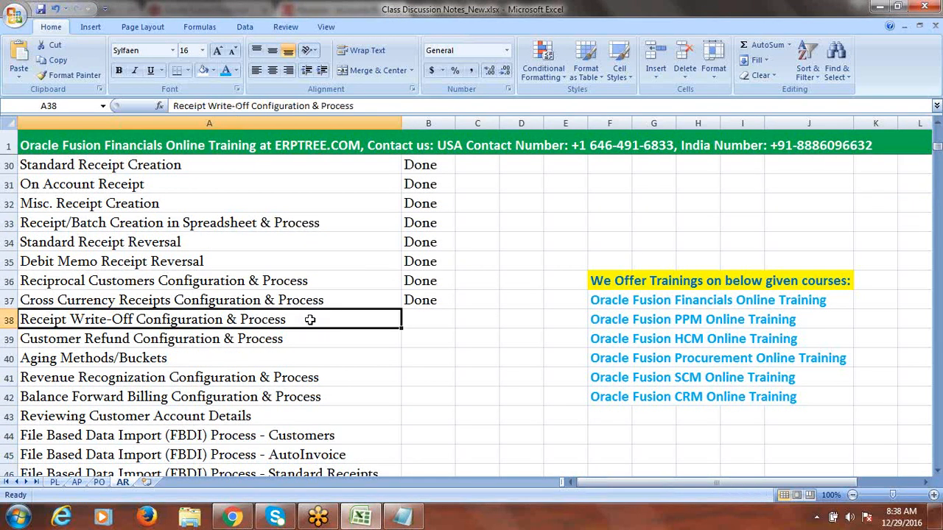
key("Right")
type("d")
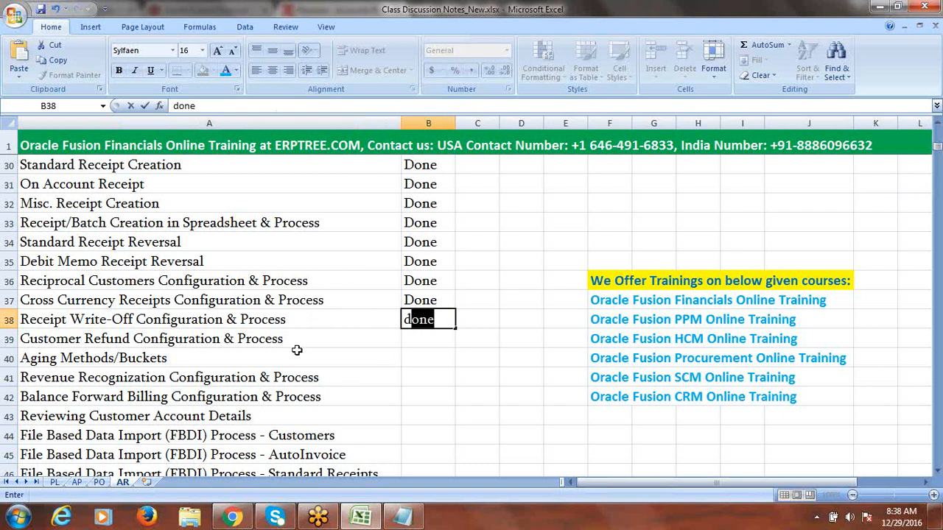
left_click(291, 341)
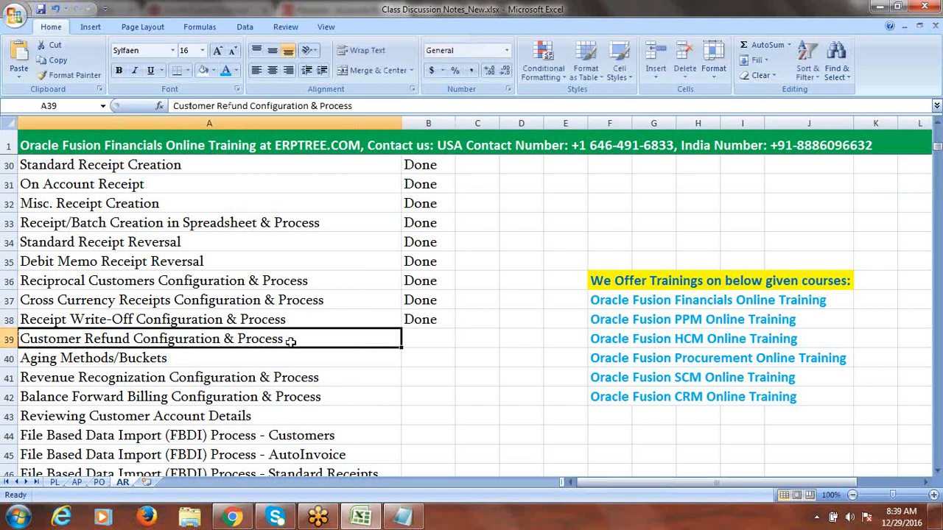
Step: Copy the topic heading into A128 and edit it to read Customer Refund
double_click(284, 338)
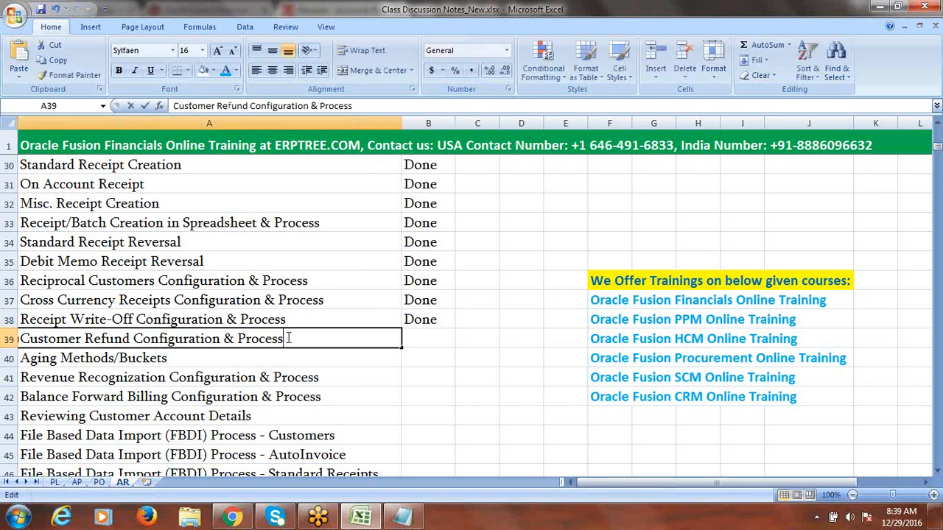
left_click_drag(281, 338, 20, 343)
key("ctrl+c")
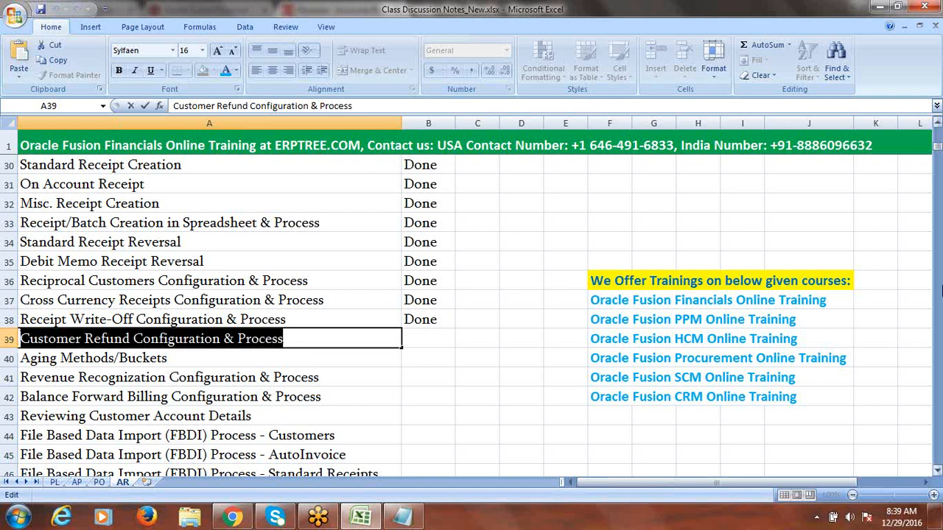
left_click(937, 470)
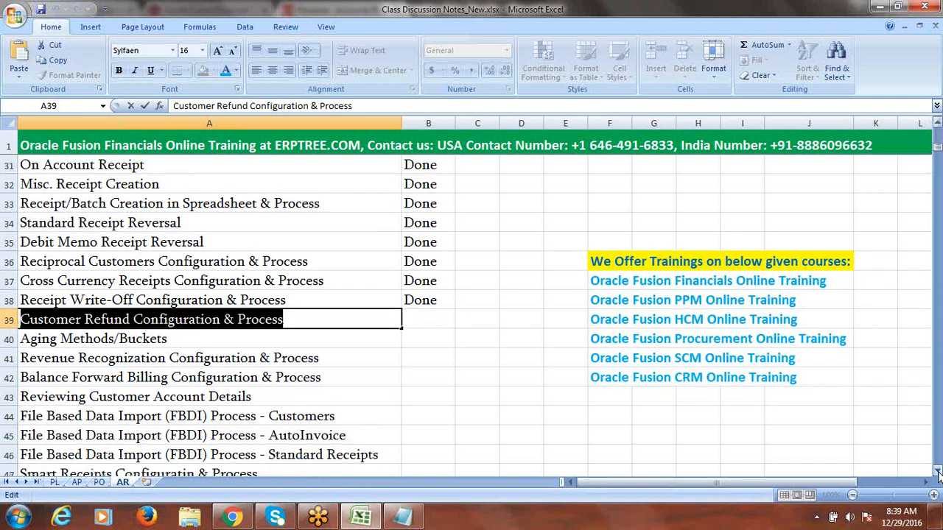
left_click(937, 470)
left_click_drag(938, 472, 937, 472)
left_click(77, 225)
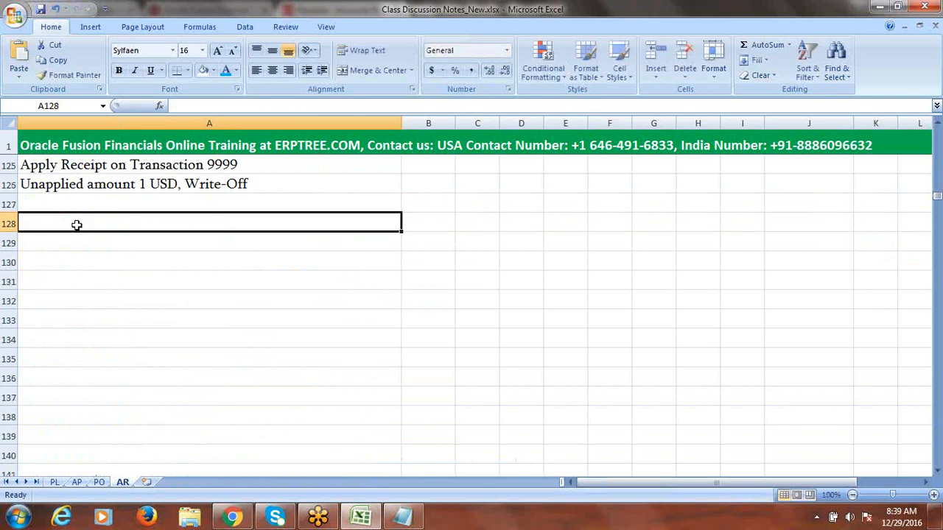
key("ctrl+v")
double_click(302, 224)
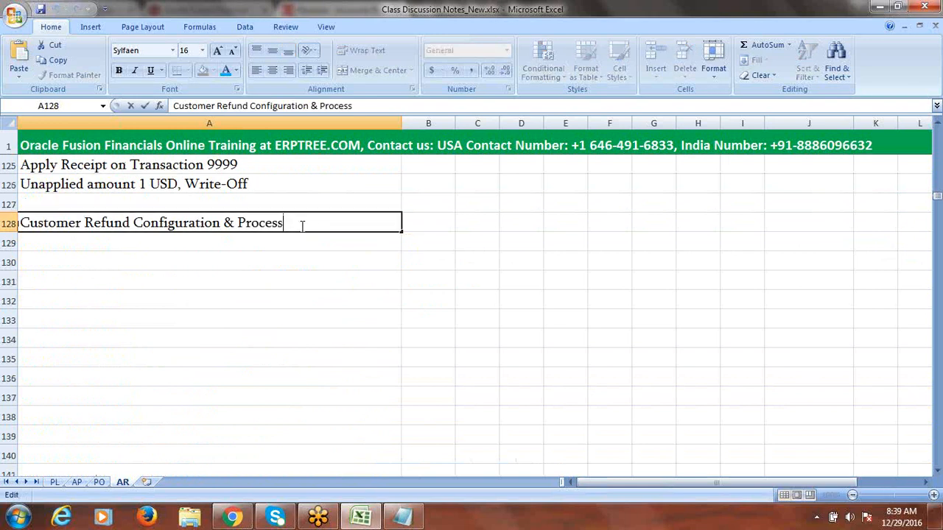
key("BackSpace")
key("BackSpace")
key("BackSpace")
key("BackSpace")
key("BackSpace")
key("BackSpace")
key("BackSpace")
key("BackSpace")
key("BackSpace")
key("BackSpace")
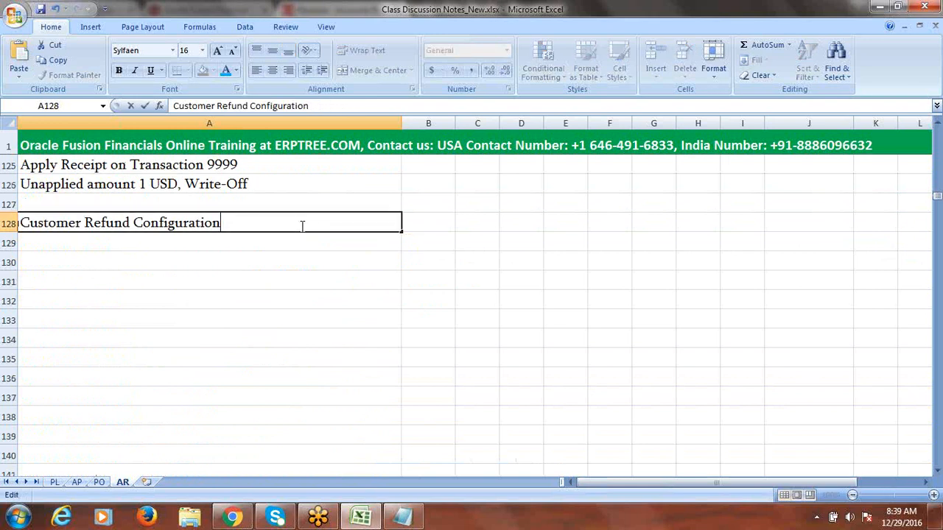
key("BackSpace")
key("BackSpace")
key("BackSpace")
key("BackSpace")
key("BackSpace")
key("BackSpace")
key("BackSpace")
key("BackSpace")
key("BackSpace")
key("BackSpace")
key("BackSpace")
key("BackSpace")
key("BackSpace")
key("BackSpace")
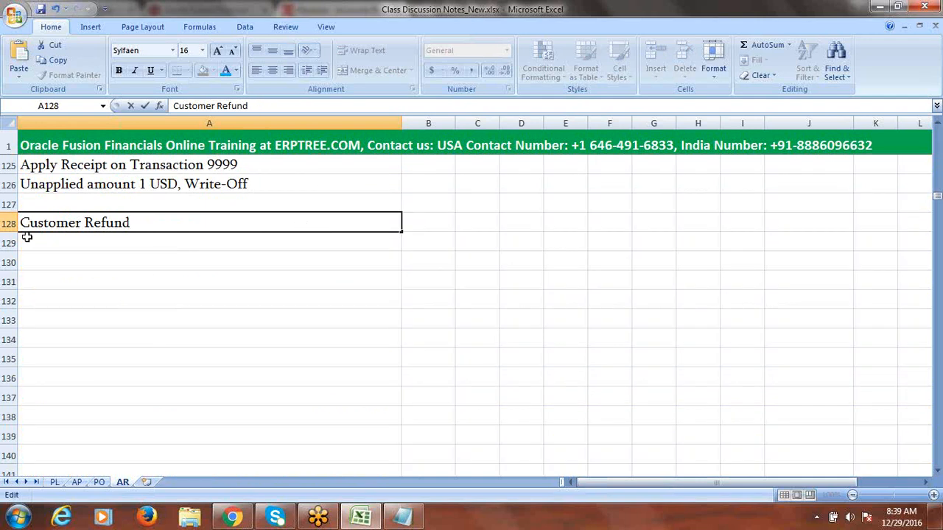
Step: Fill row 128 yellow to highlight the Customer Refund heading
left_click(8, 222)
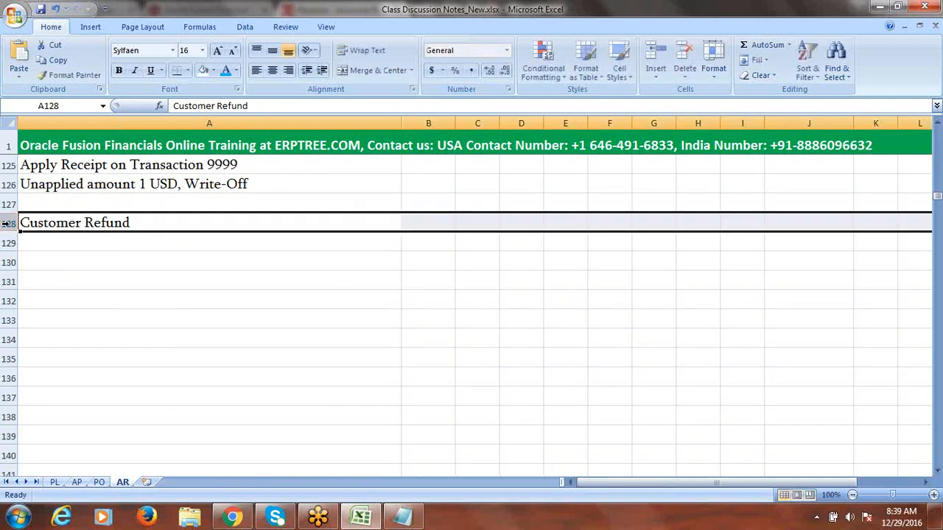
left_click(213, 72)
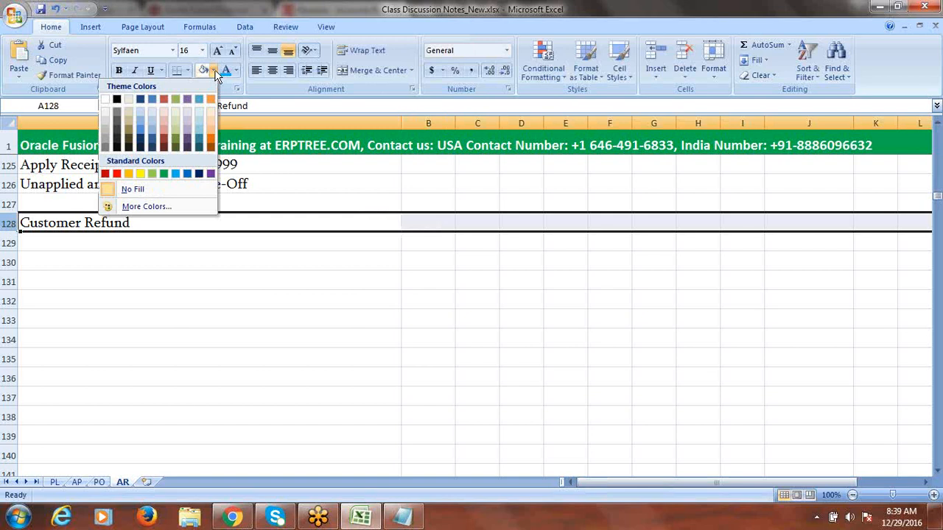
left_click(140, 173)
left_click(297, 355)
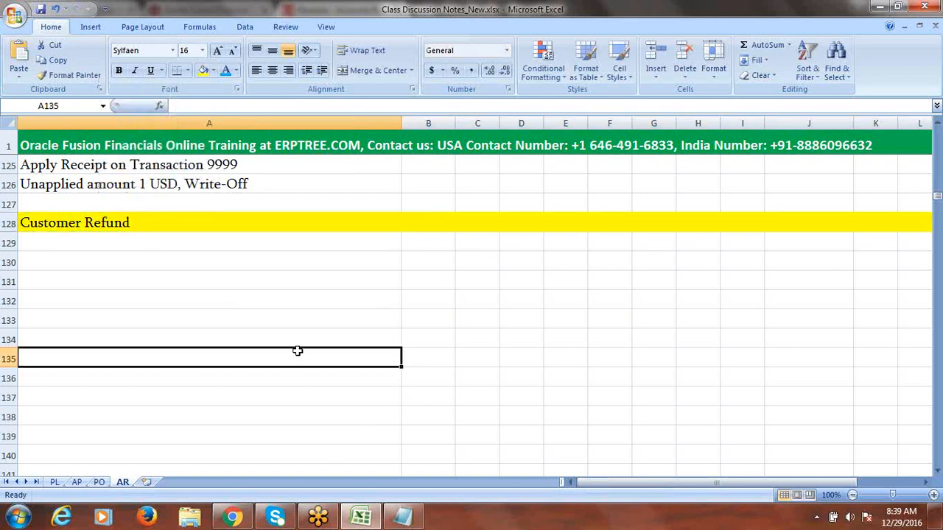
left_click(938, 124)
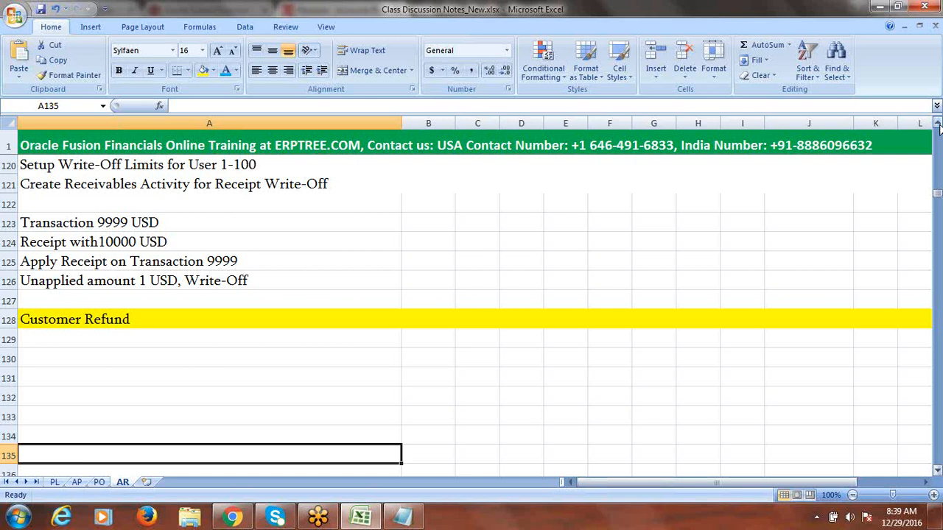
Step: Copy the four write-off scenario lines from A123:A126 into rows 134–137
left_click(938, 125)
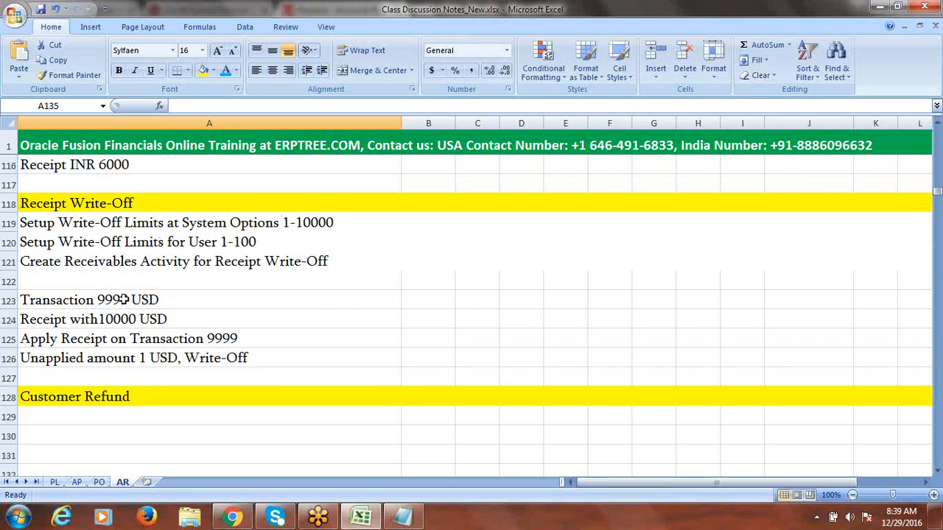
left_click_drag(127, 301, 130, 358)
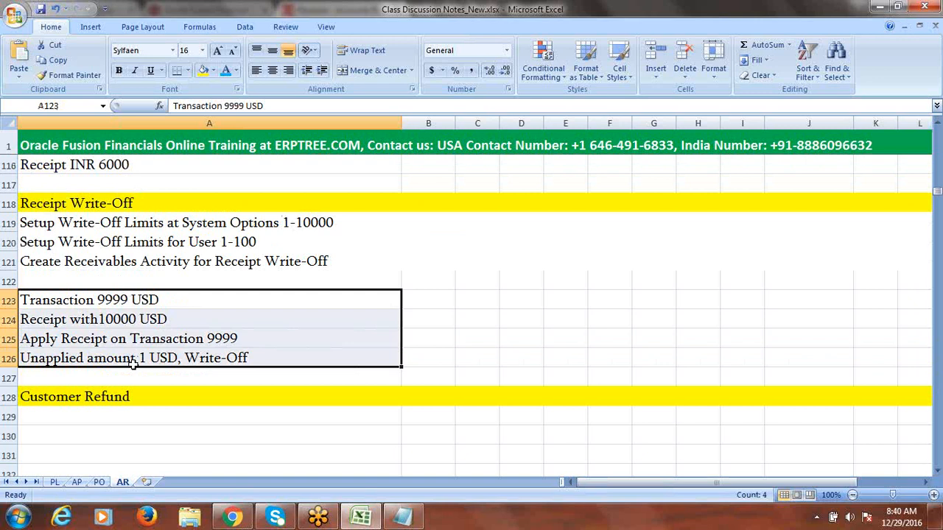
key("ctrl+c")
scroll(192, 387, "down", 2)
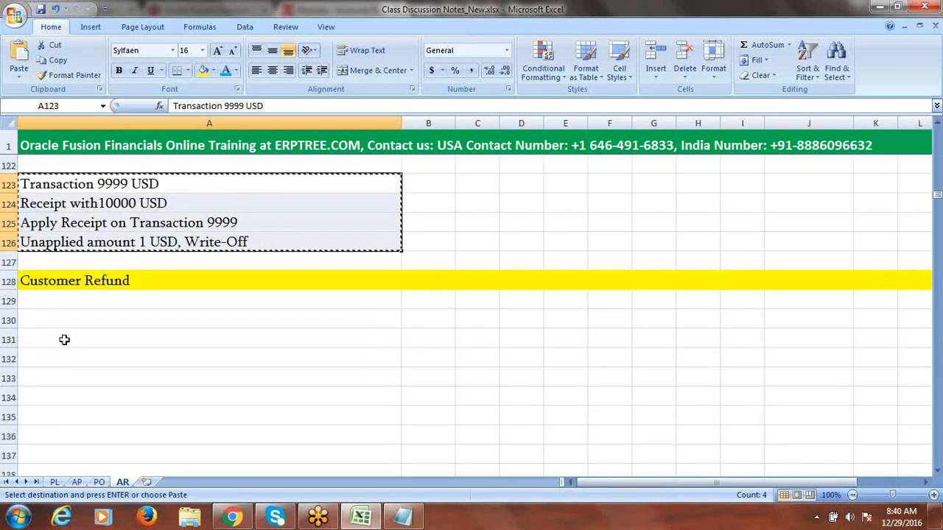
left_click(62, 394)
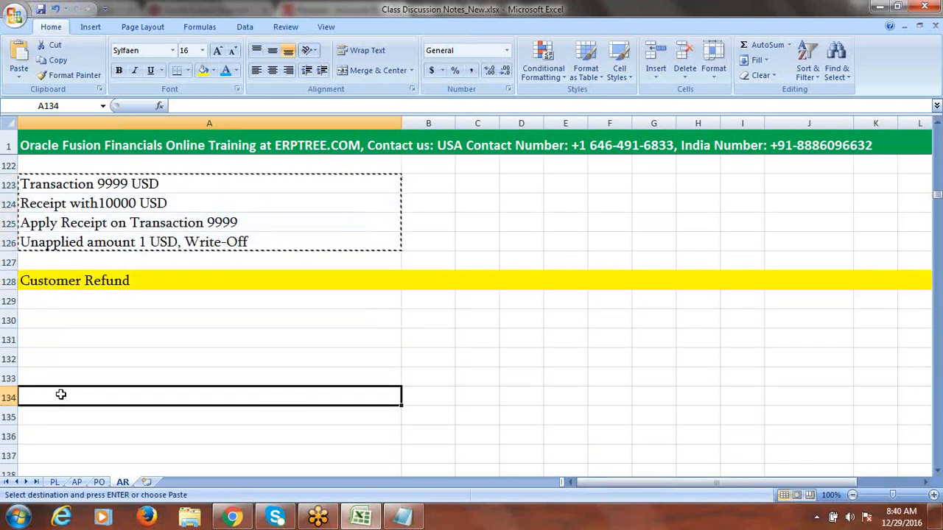
key("ctrl+v")
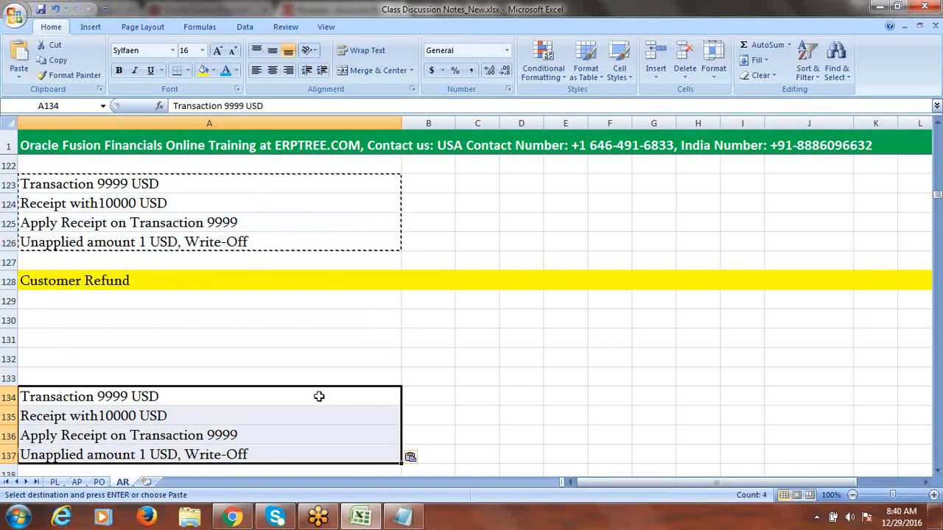
Step: Change the A134 line from Transaction 9999 USD to Transaction 9000 USD
double_click(123, 397)
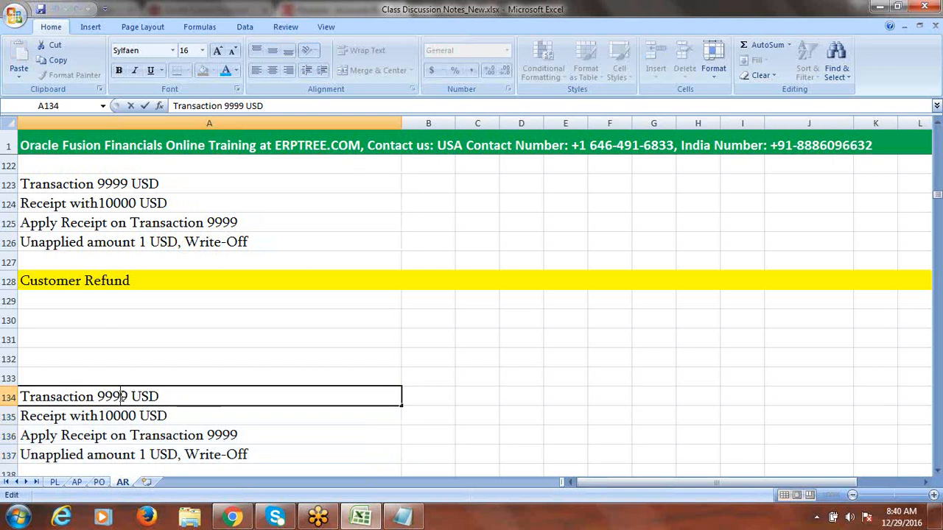
left_click_drag(128, 396, 107, 397)
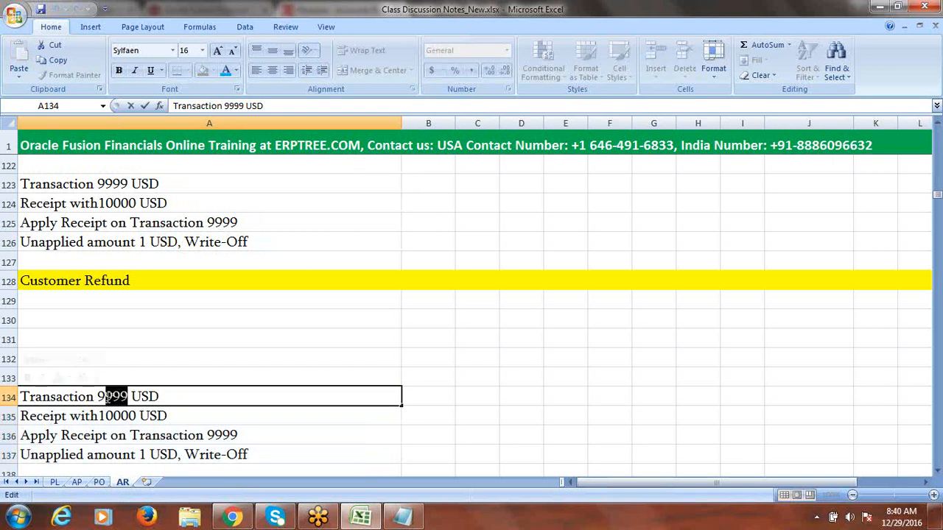
type("000")
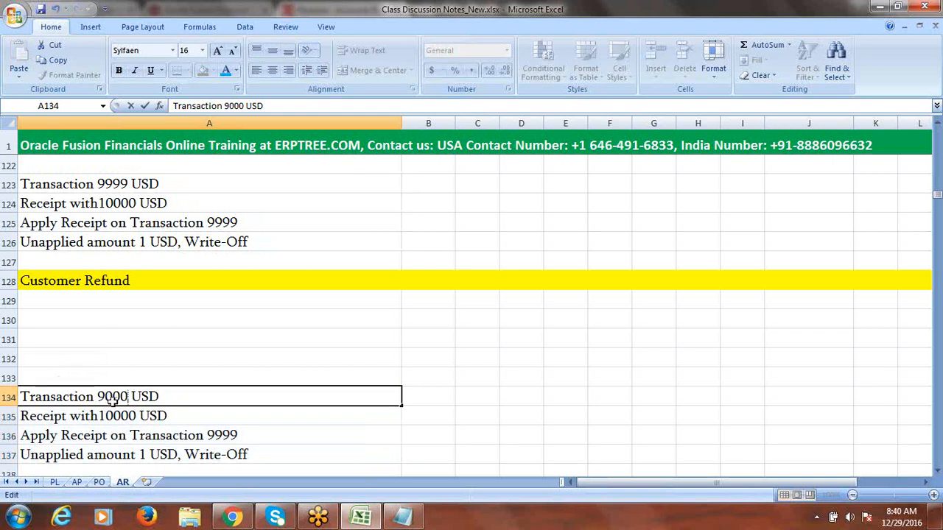
left_click(176, 417)
left_click(937, 472)
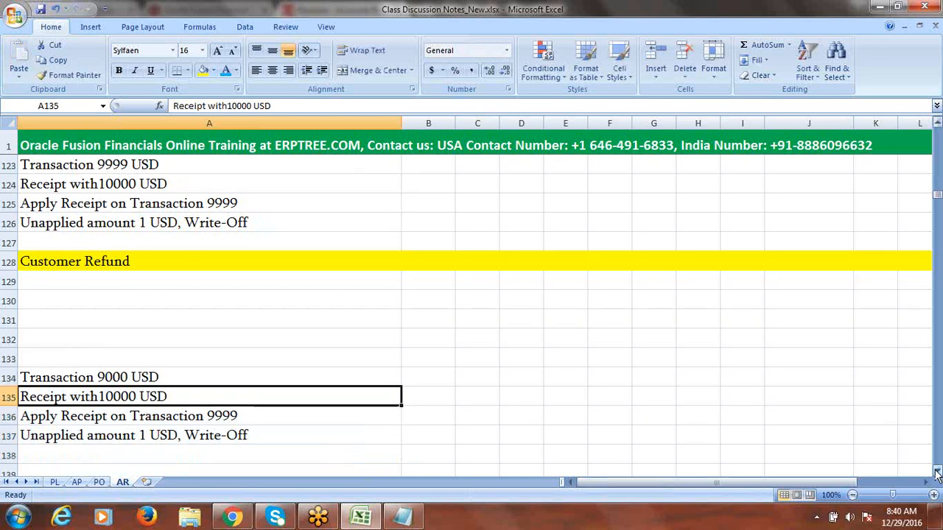
left_click(937, 472)
left_click(937, 473)
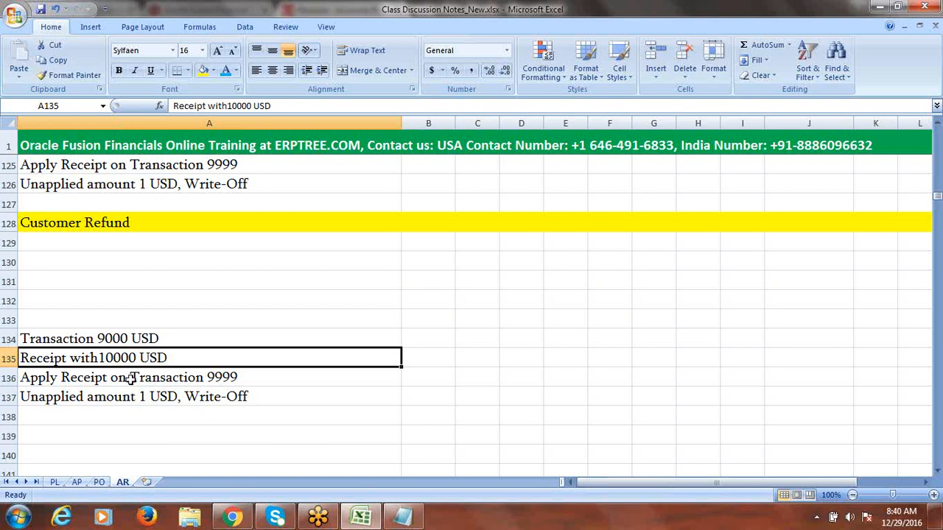
Step: Change row 136 to read Apply Receipt on Transaction 9000
double_click(247, 375)
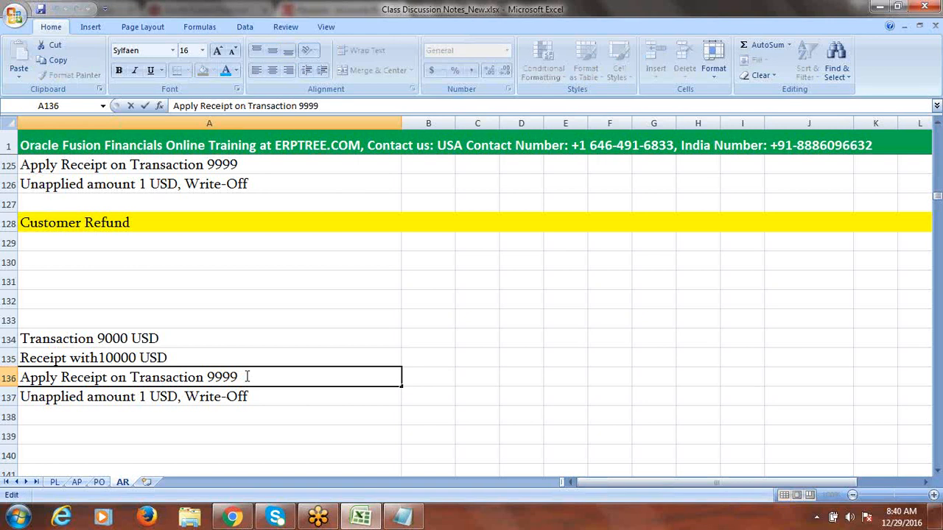
left_click_drag(247, 376, 216, 377)
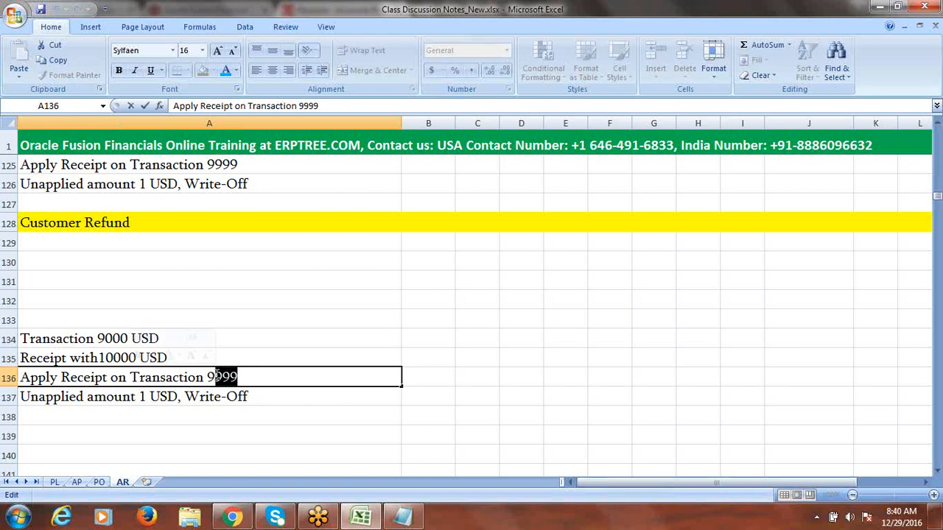
type("000")
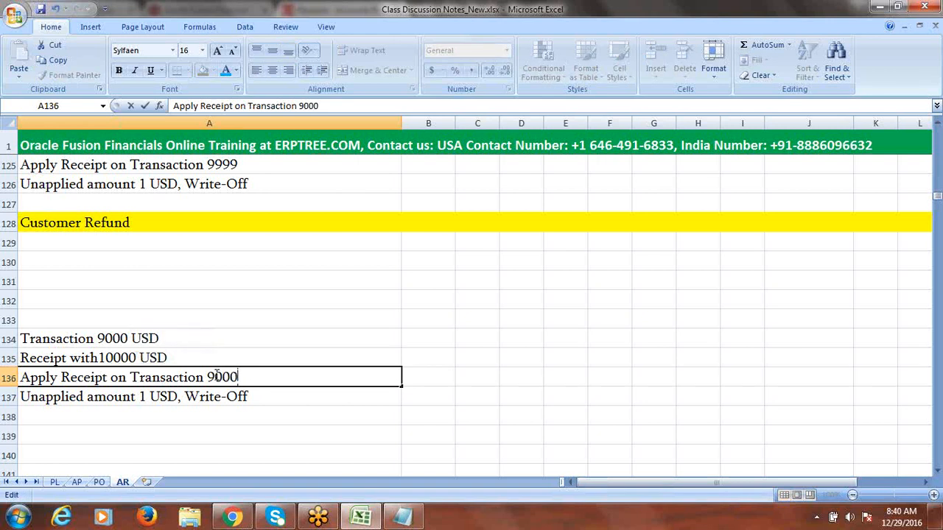
left_click(131, 397)
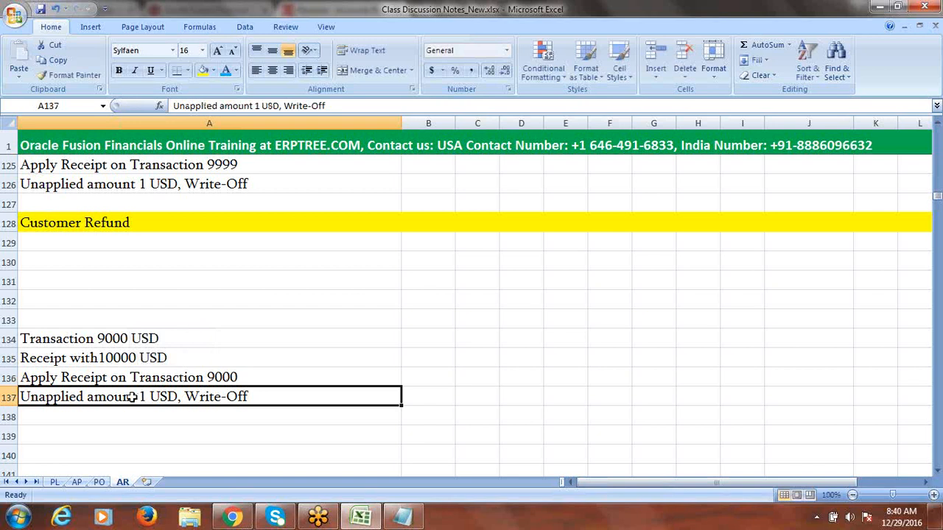
Step: Clear the unapplied-amount write-off line in row 137 and review the updated steps
key("Delete")
left_click(102, 338)
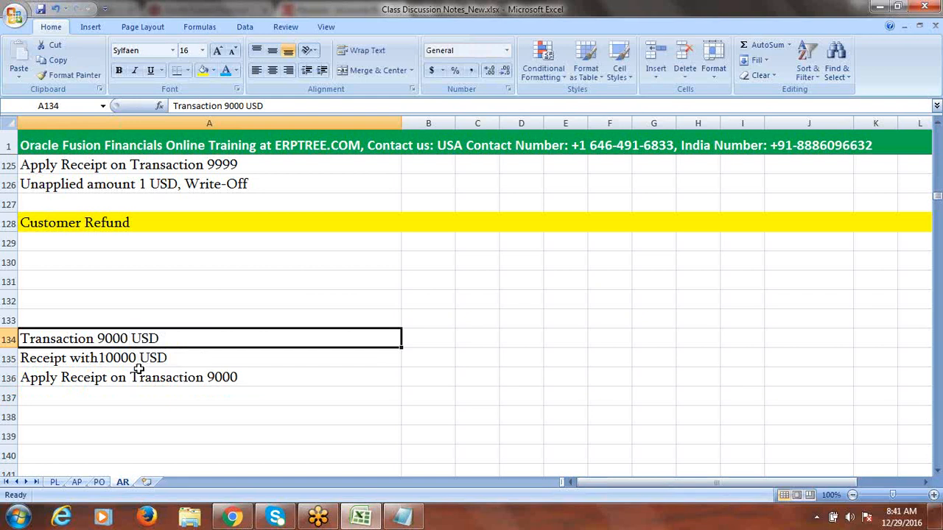
left_click(105, 377)
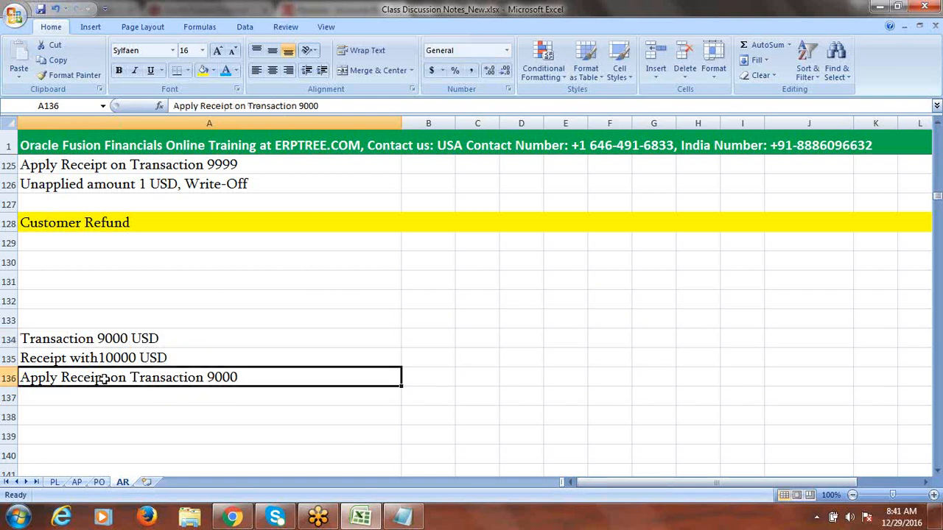
left_click(160, 395)
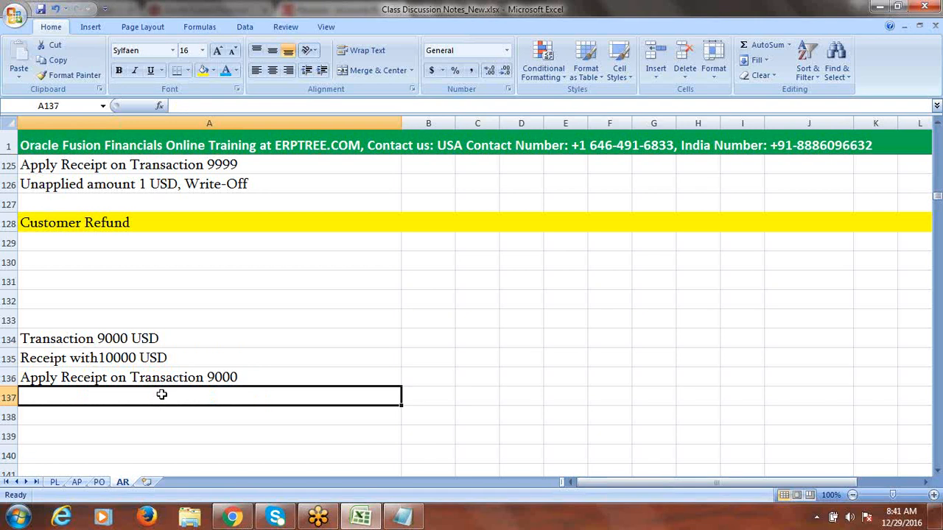
Step: Enter 'Remit Receipt to Bank' in A137 and 'Perform Customer Refund 1000' in A138
type("R")
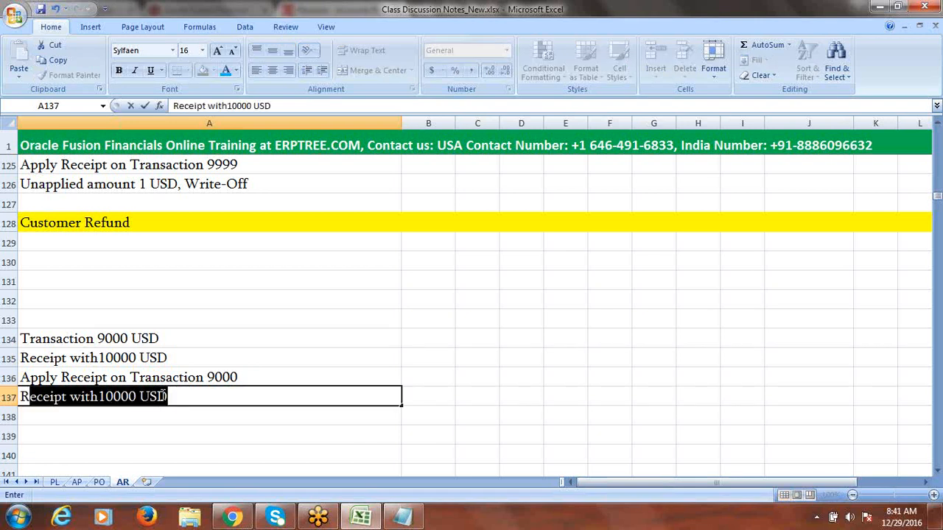
type("emit Re")
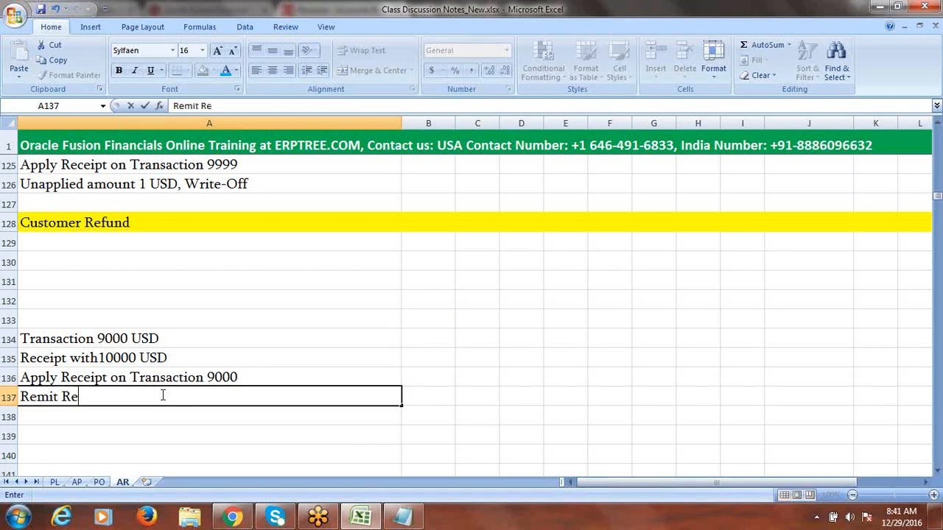
type("ceipt to Bank")
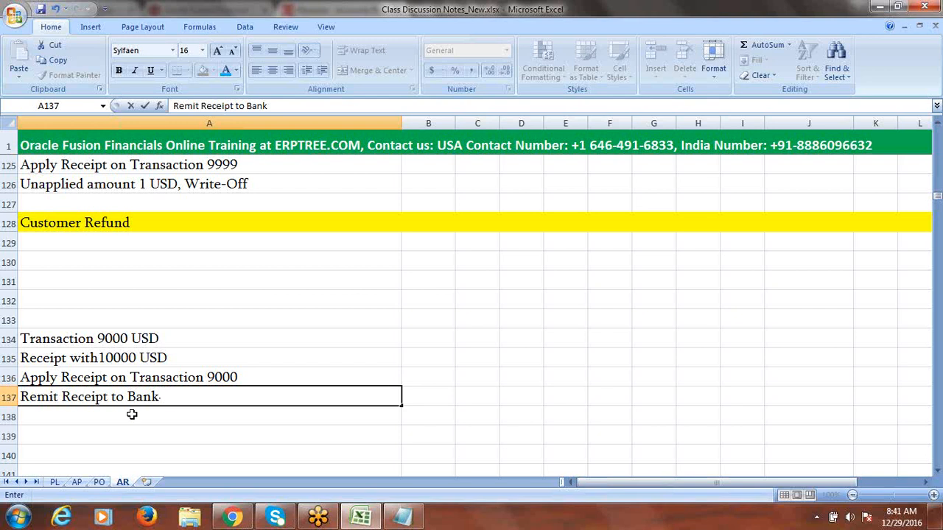
left_click(132, 414)
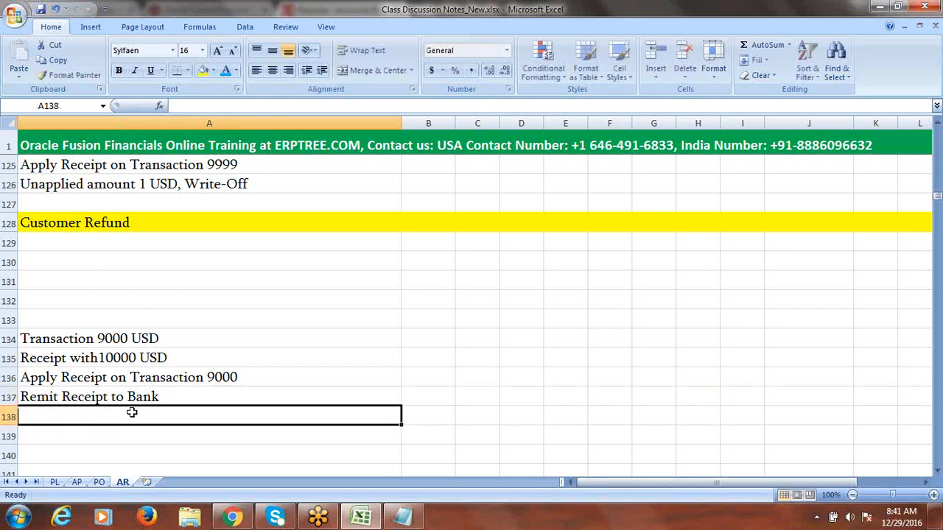
type("C")
key("BackSpace")
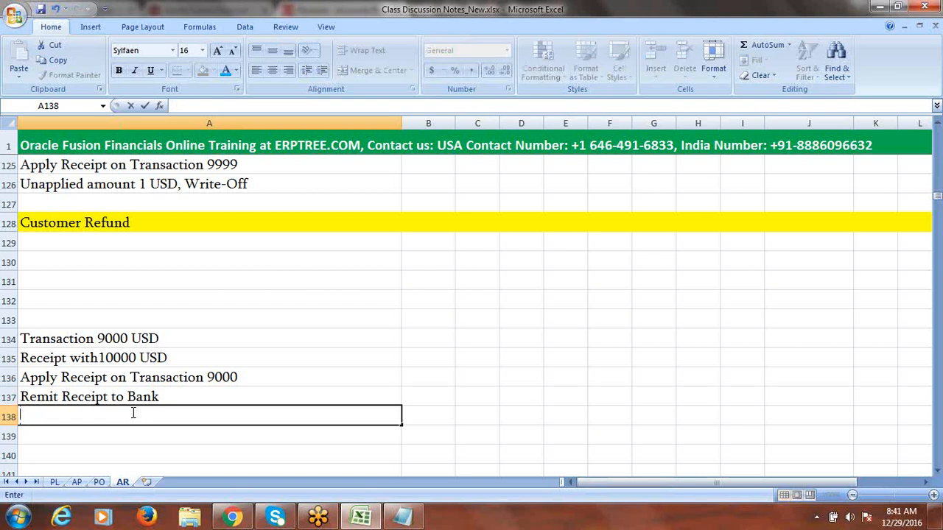
type("C")
key("BackSpace")
type("Perform Customer")
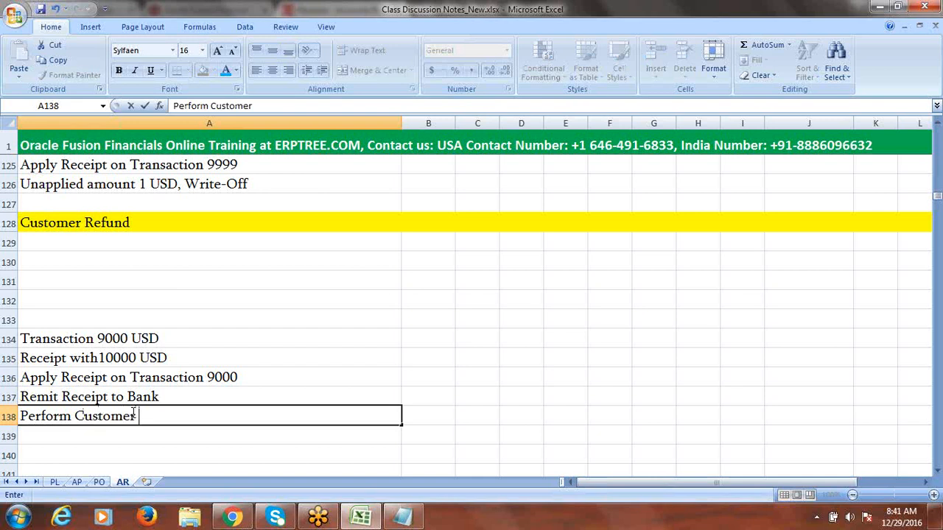
type(" Refund")
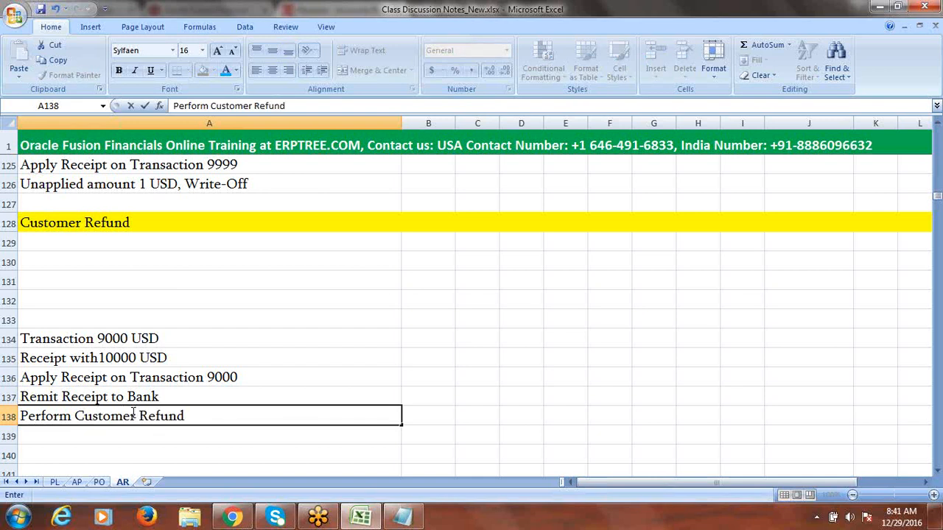
type(" 1000")
left_click(111, 435)
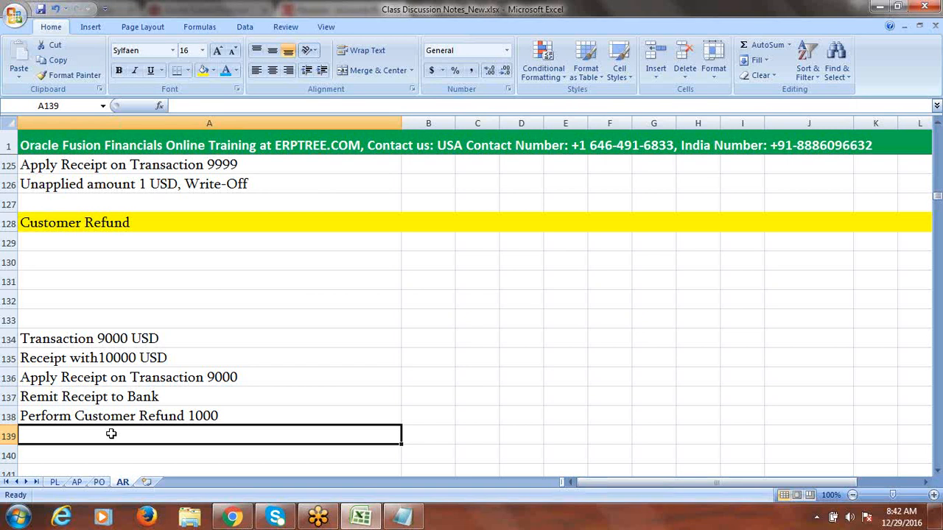
Step: Enter 'System Create Payment Request Invoice in AP 1000' in A139
type("P")
key("BackSpace")
key("BackSpace")
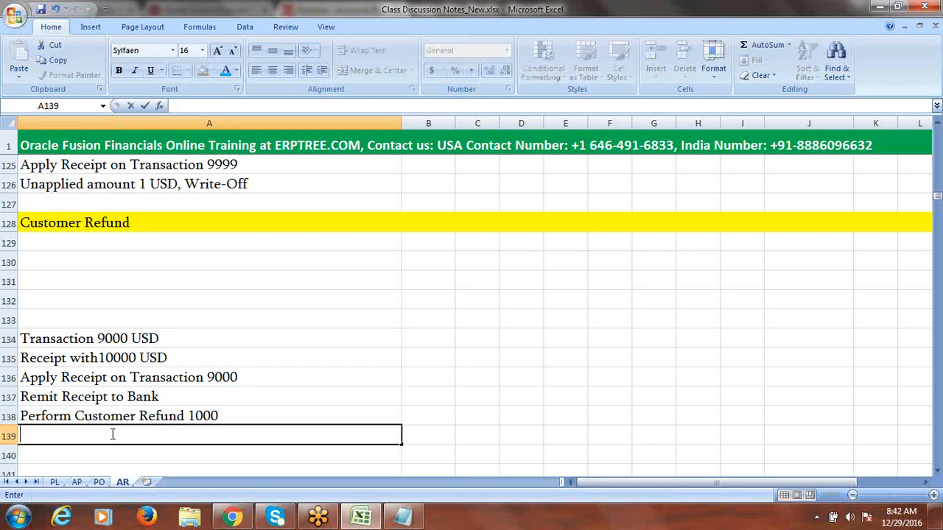
type("s")
key("BackSpace")
type("System Create")
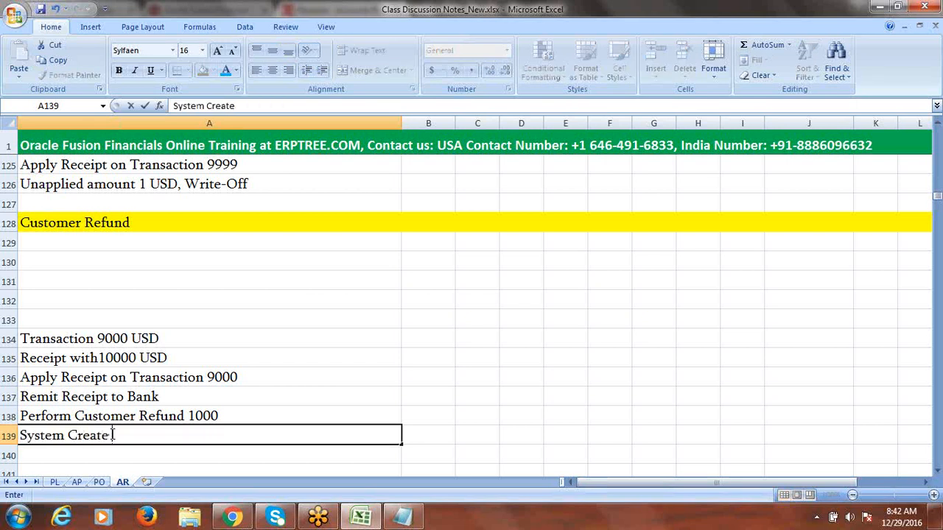
type(" Payment R")
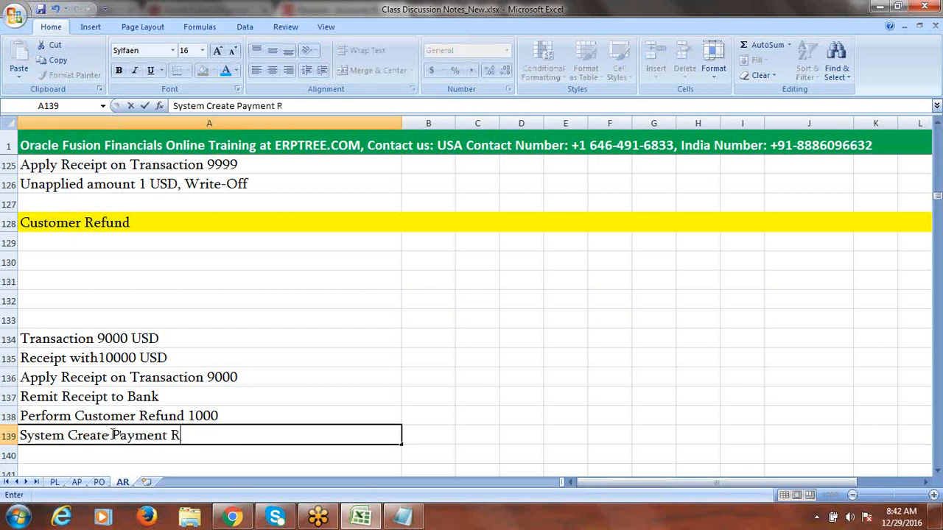
type("equest Inv")
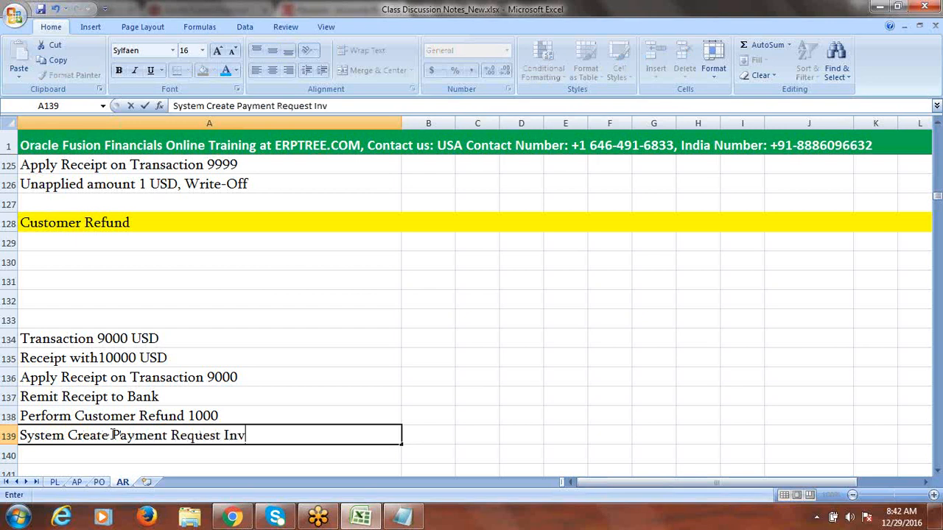
type("oice in AP")
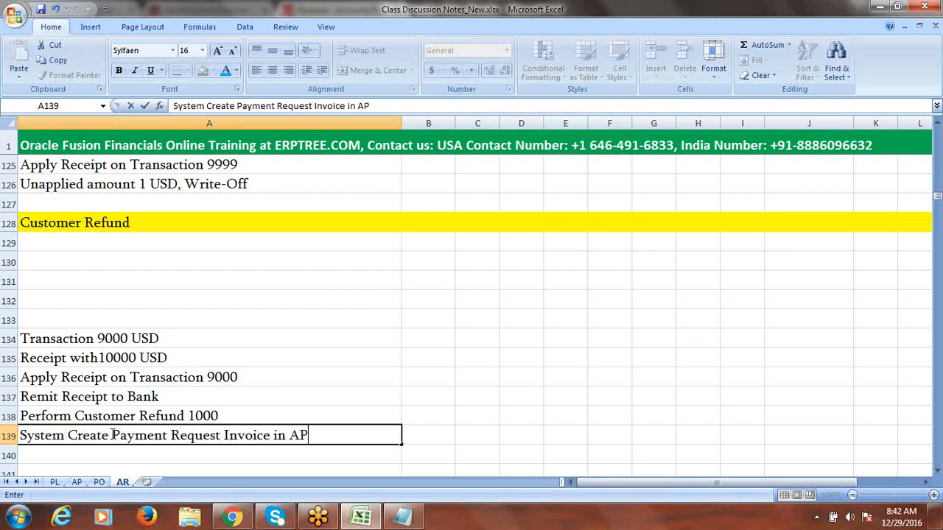
type(" 1000")
left_click(423, 441)
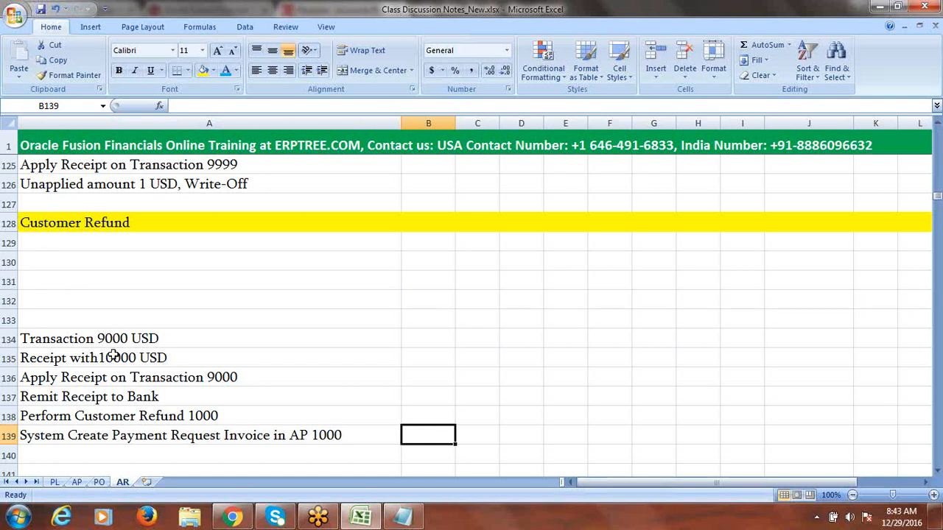
Step: Enter 'Set Min. Refund Amount at System Options' in A129 under Customer Refund
left_click_drag(115, 340, 119, 435)
left_click(70, 258)
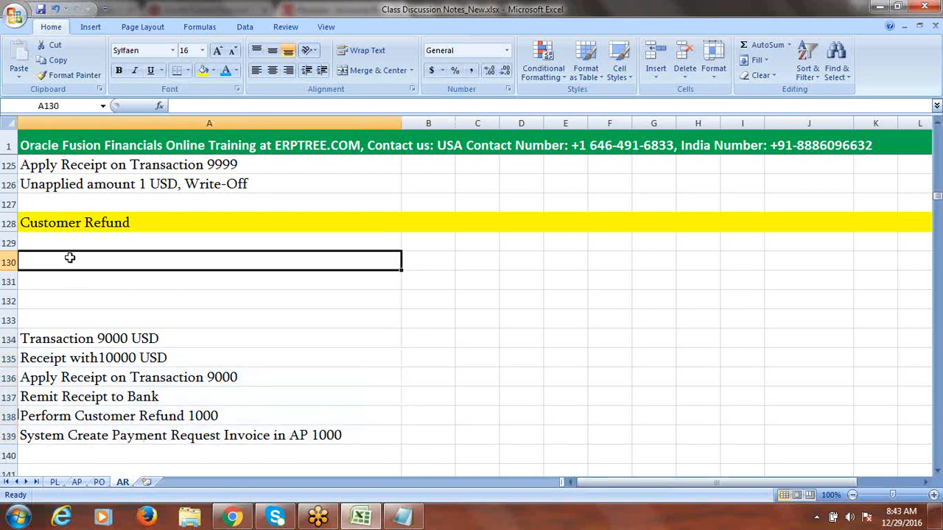
left_click(62, 241)
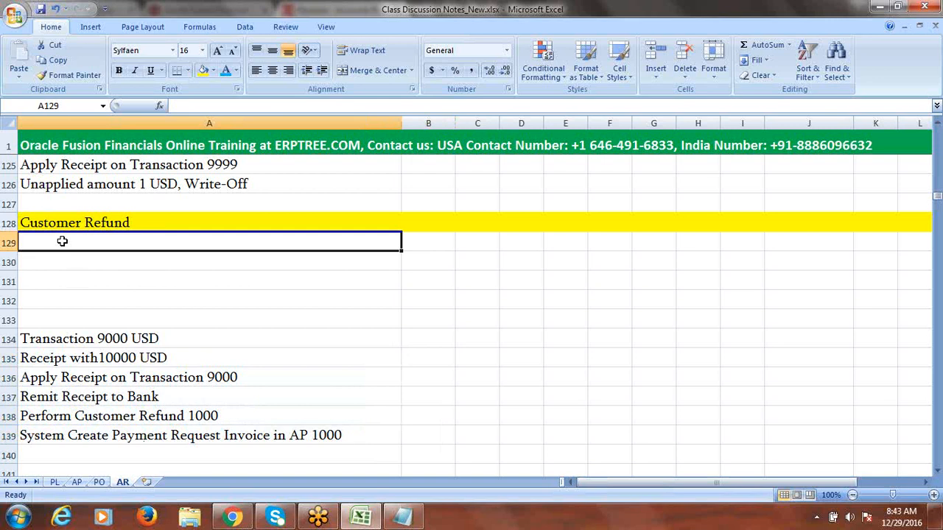
type("S")
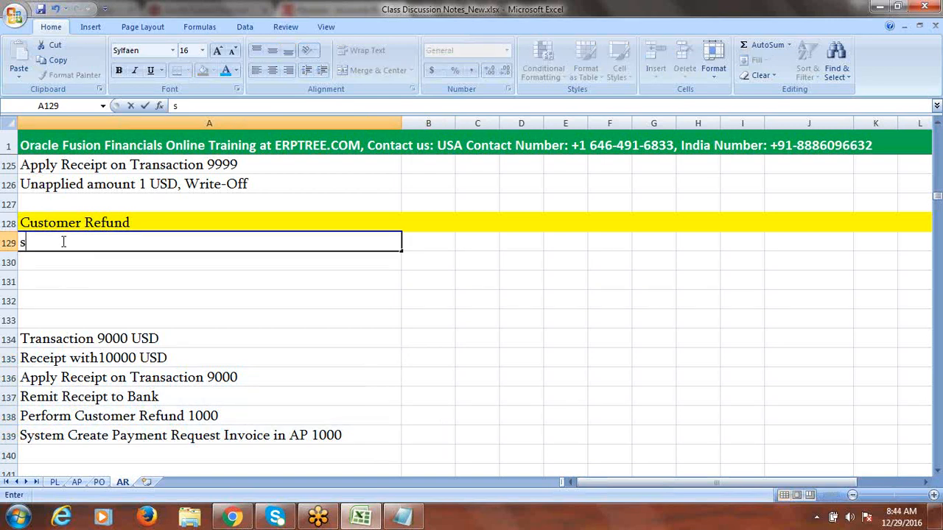
key("BackSpace")
type("Set Min. ")
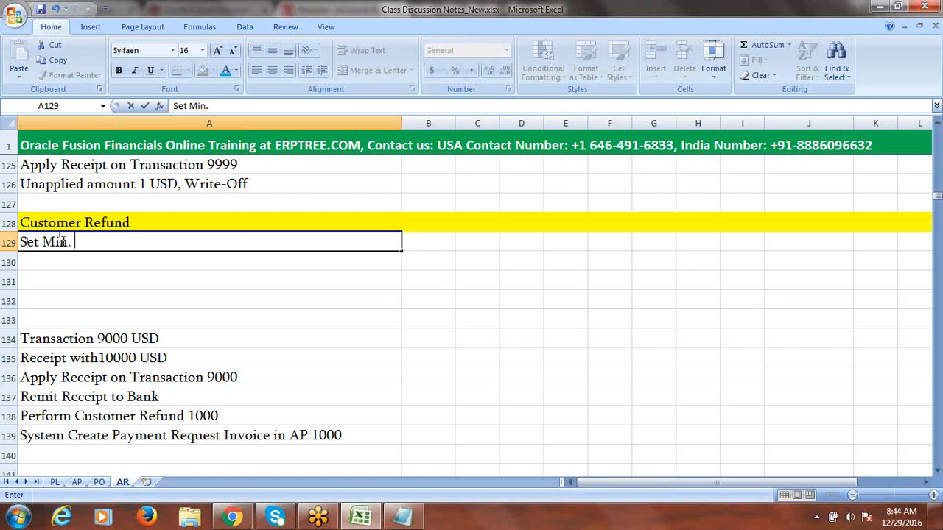
type("Refund ")
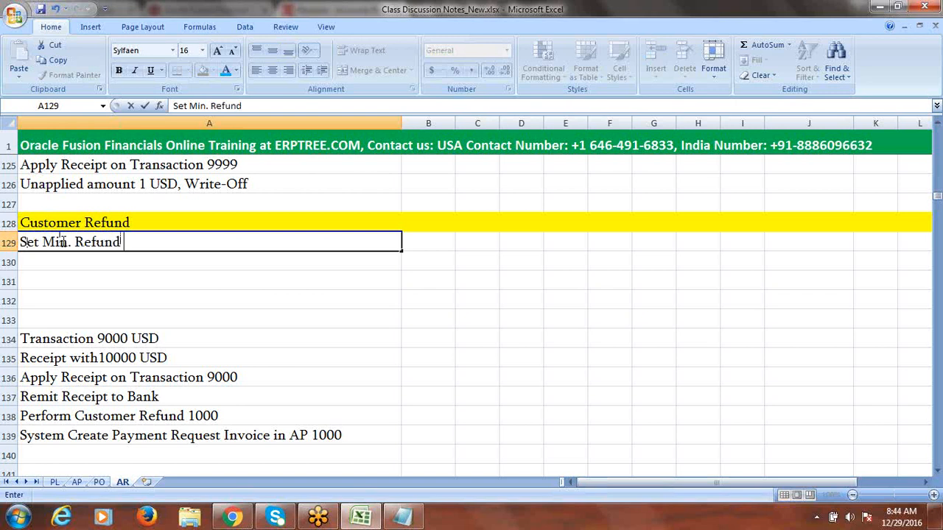
type("Amount")
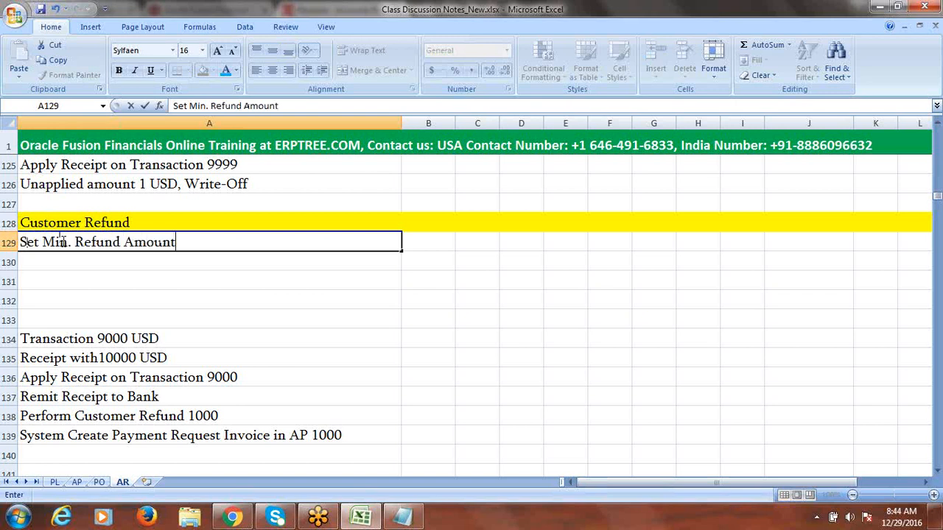
type(" at System O")
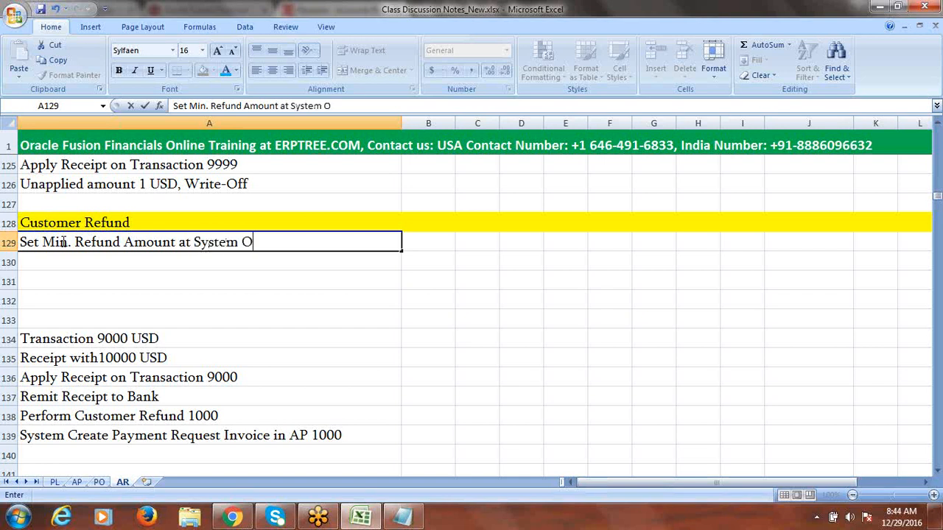
type("ptions")
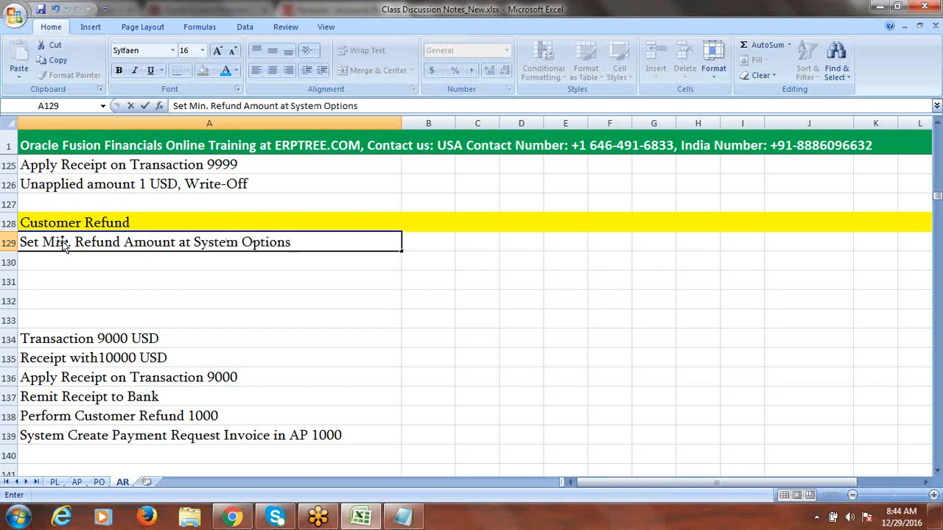
left_click(53, 256)
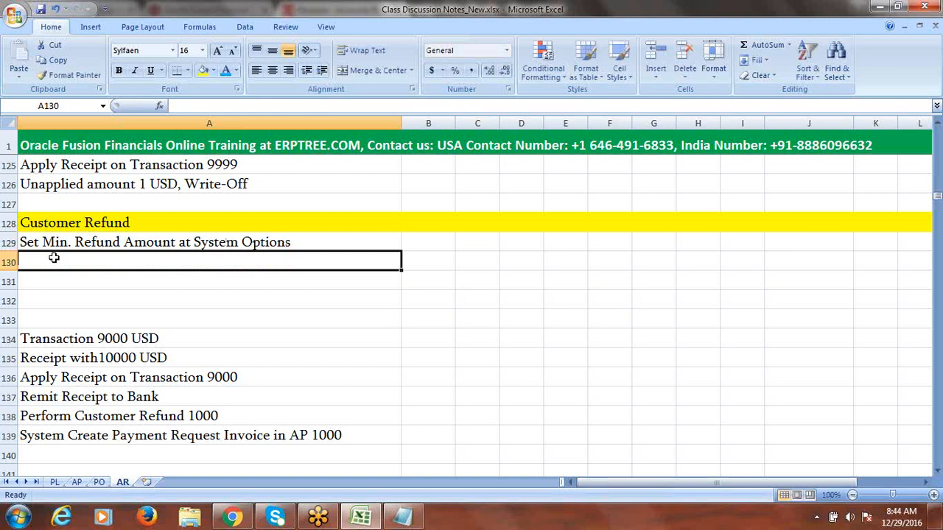
Step: Enter 'Create Receivables Activity for Refund' in A130, fixing the word Receivables
type("Crea")
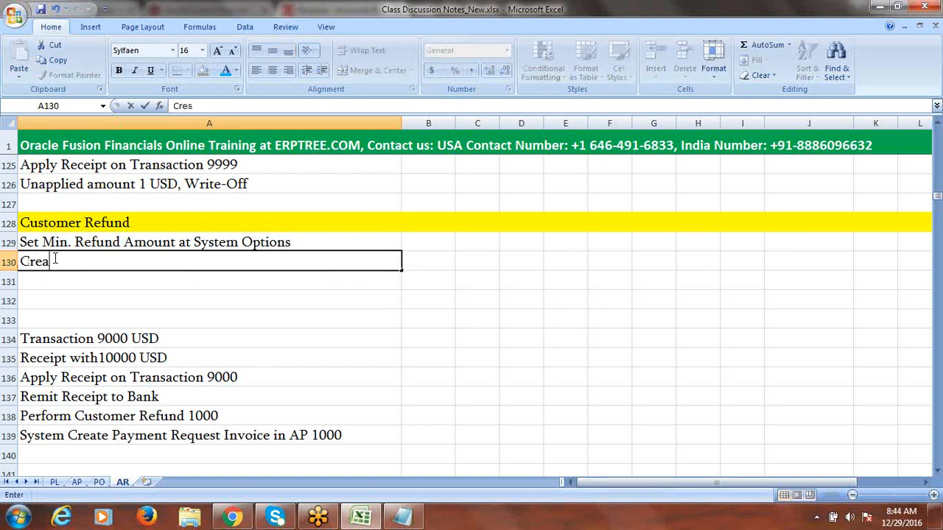
type("te Receivable")
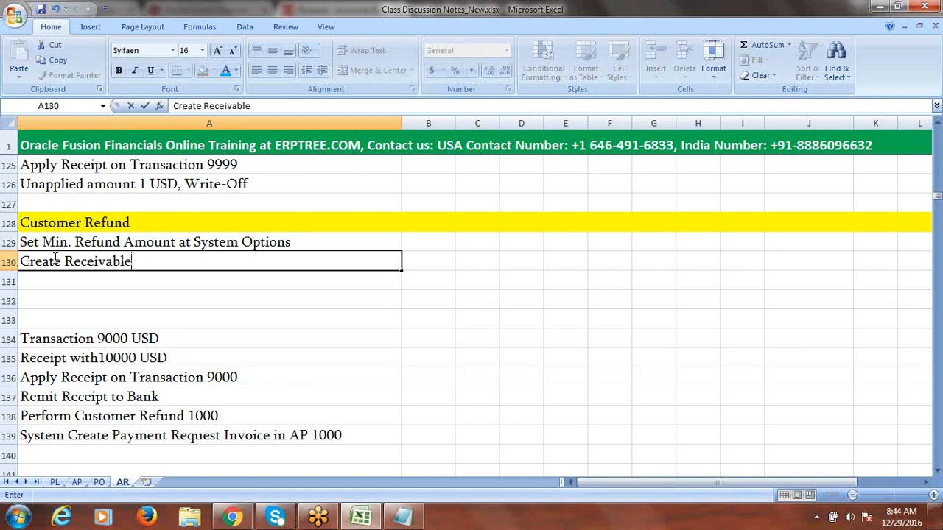
type(" Activity ")
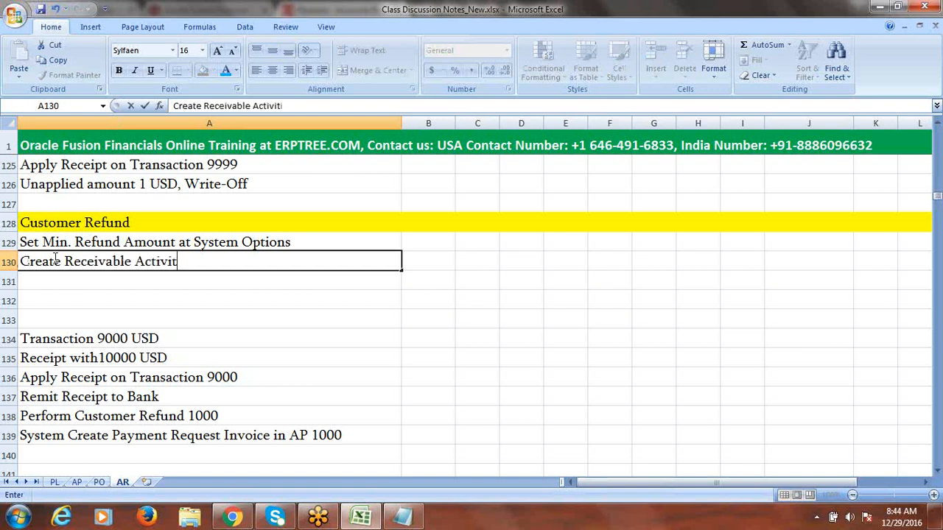
type("for Refund")
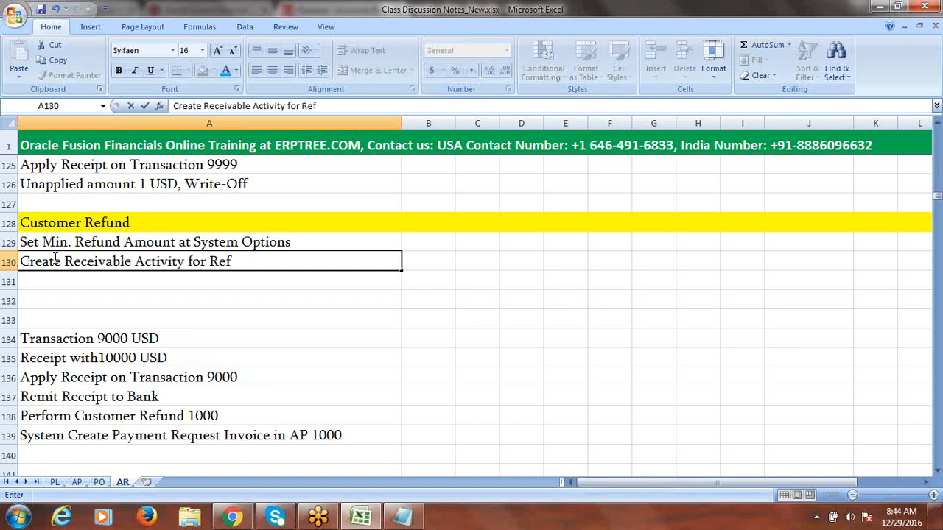
left_click(131, 262)
type("s")
left_click(121, 281)
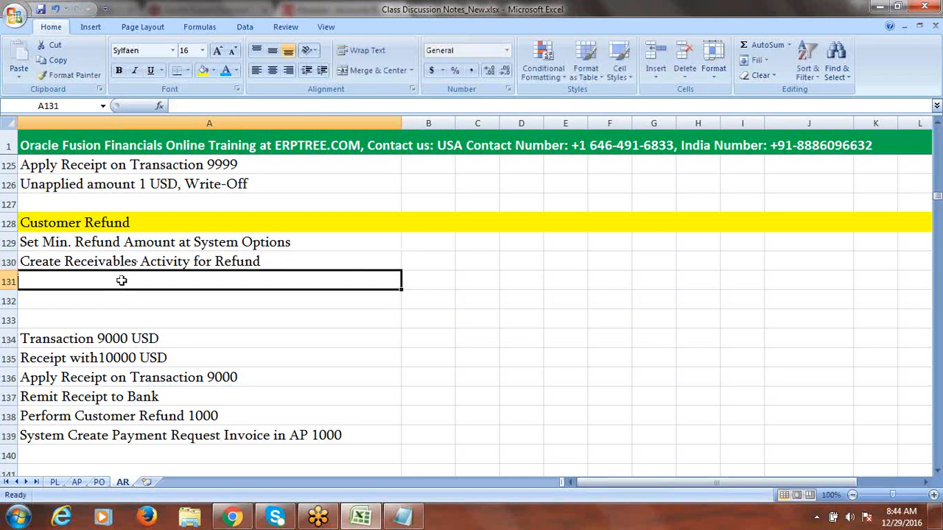
Step: Type 'Set Approval Limits for User' into A131
type("Set App")
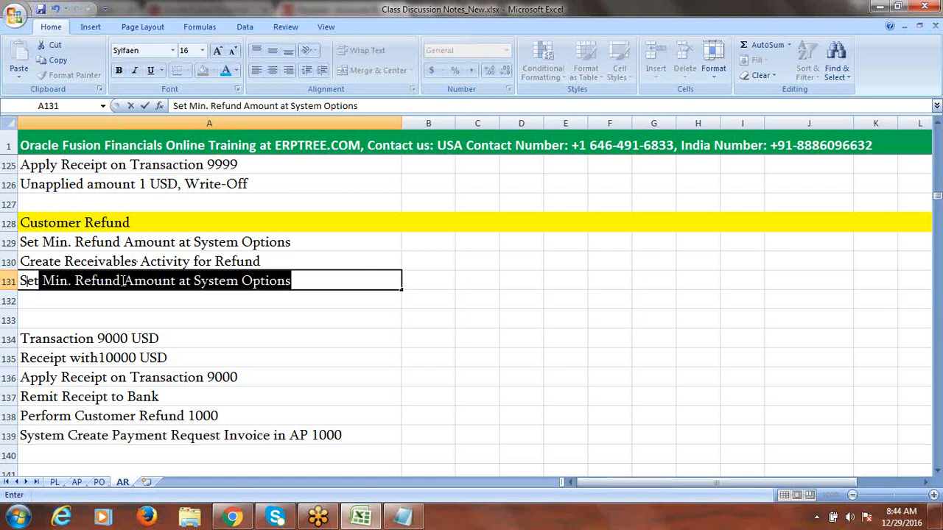
type("roval ")
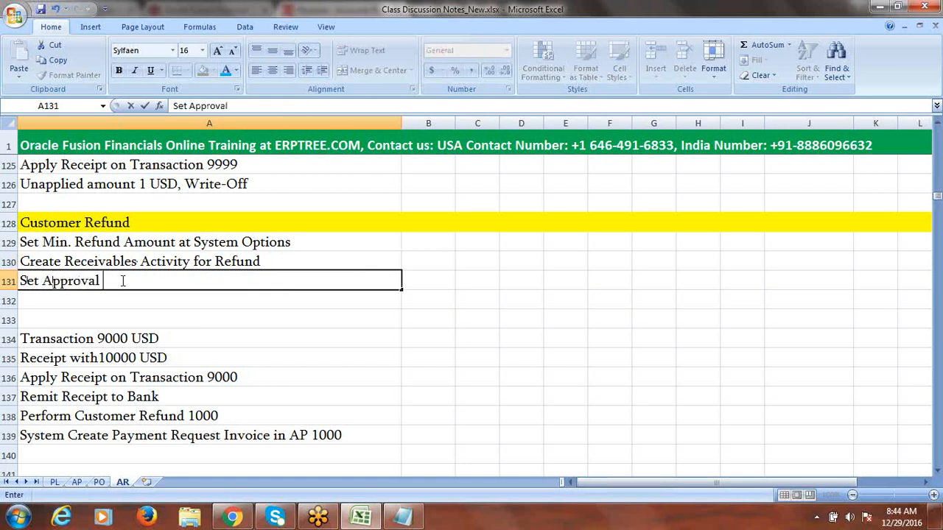
type("Limits for User")
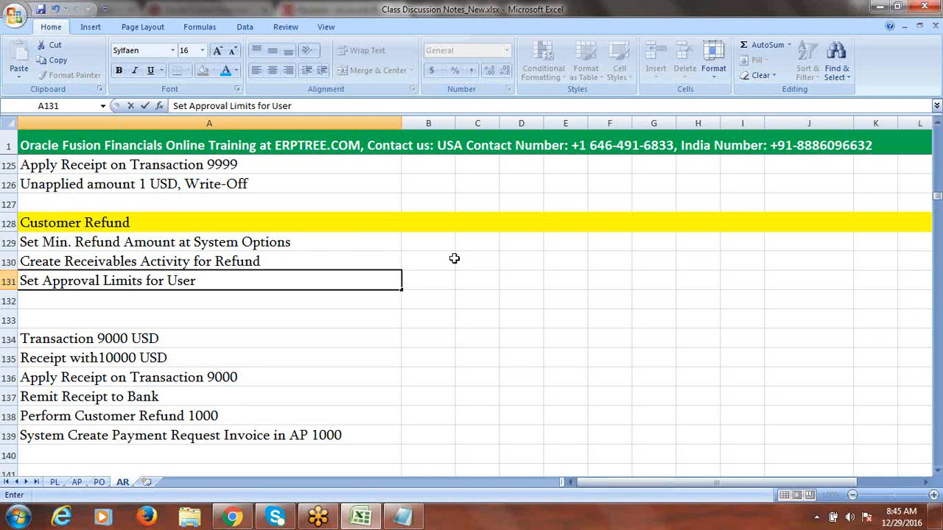
double_click(204, 282)
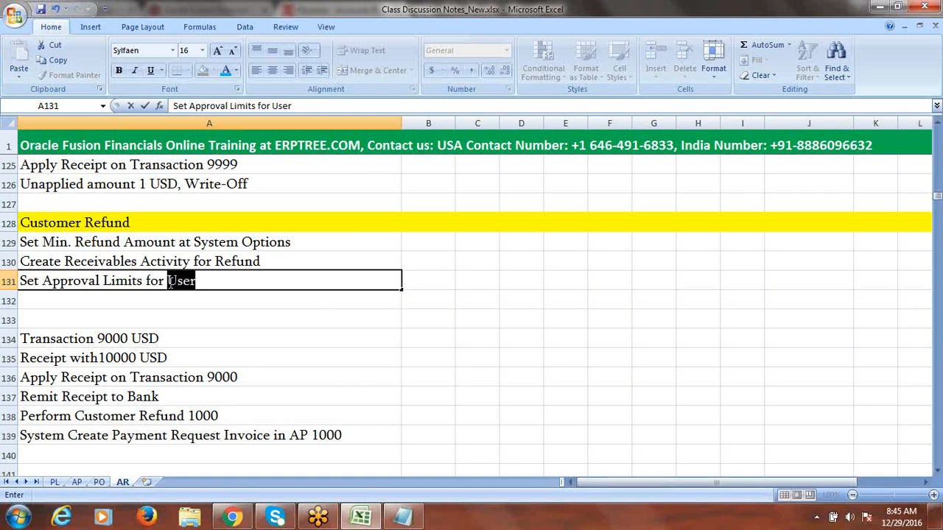
left_click(211, 283)
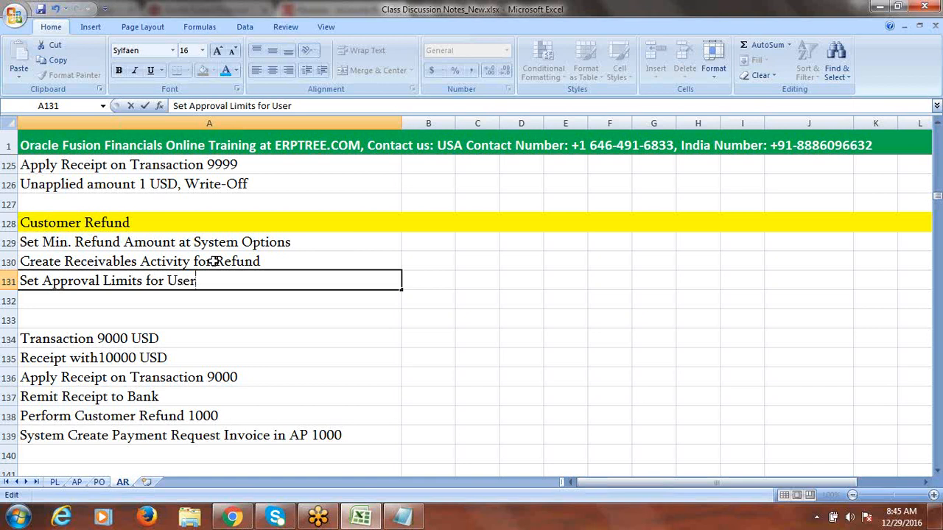
Step: Save Class Discussion Notes_New.xlsx with Ctrl+S, accepting the privacy warning
left_click(212, 261)
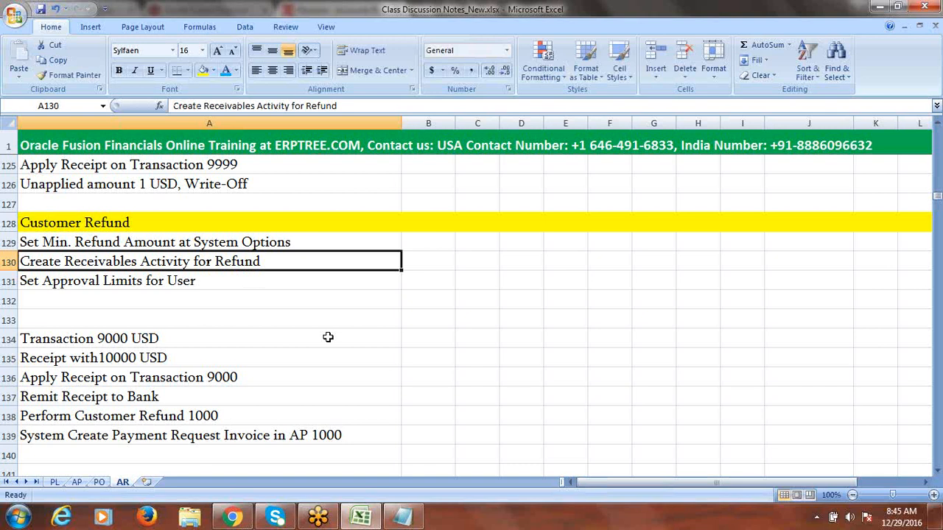
left_click_drag(113, 337, 131, 435)
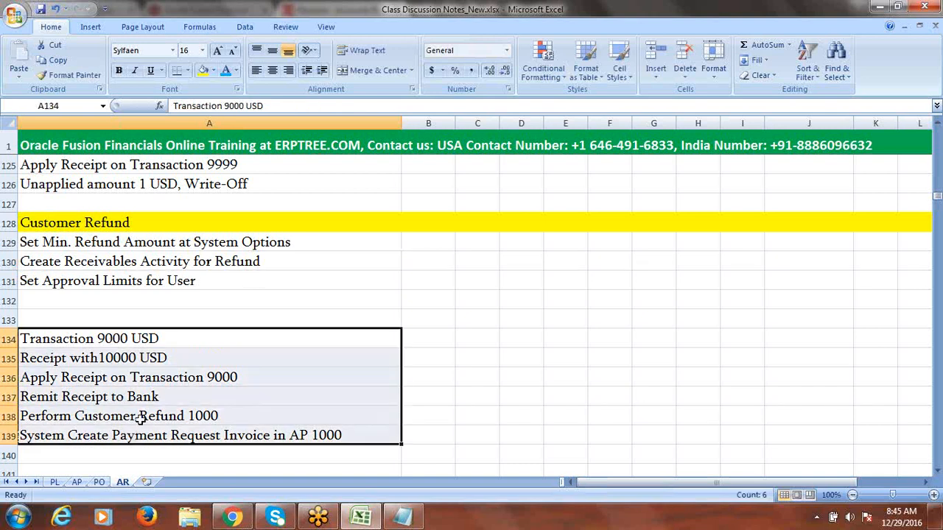
left_click(203, 281)
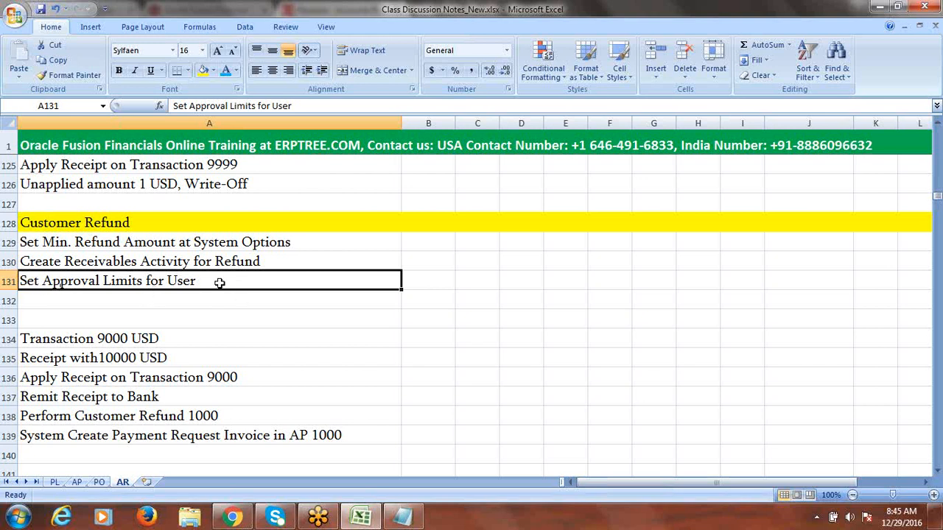
key("ctrl+s")
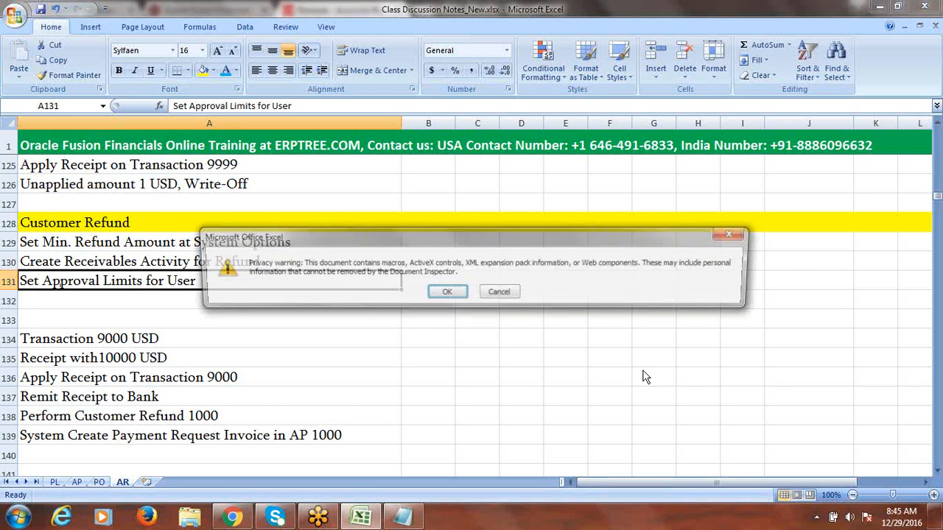
left_click(447, 293)
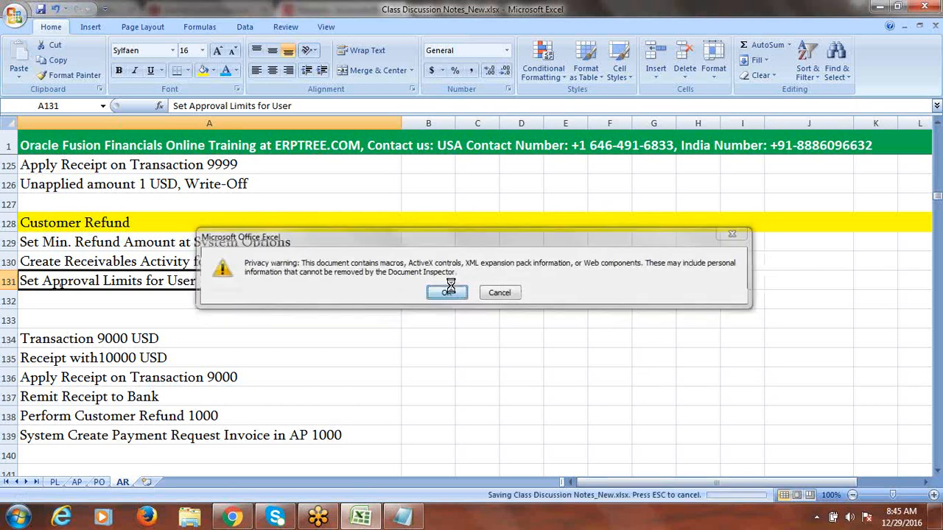
left_click(135, 244)
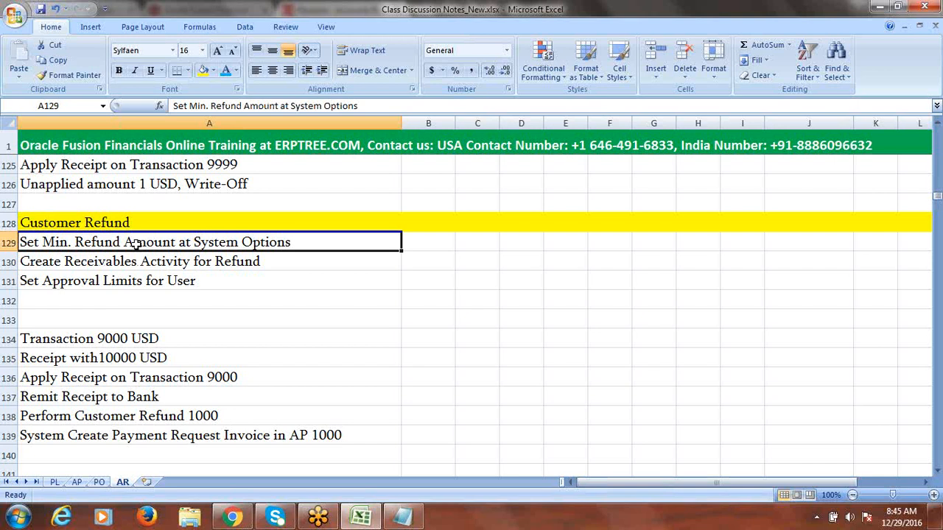
left_click(245, 521)
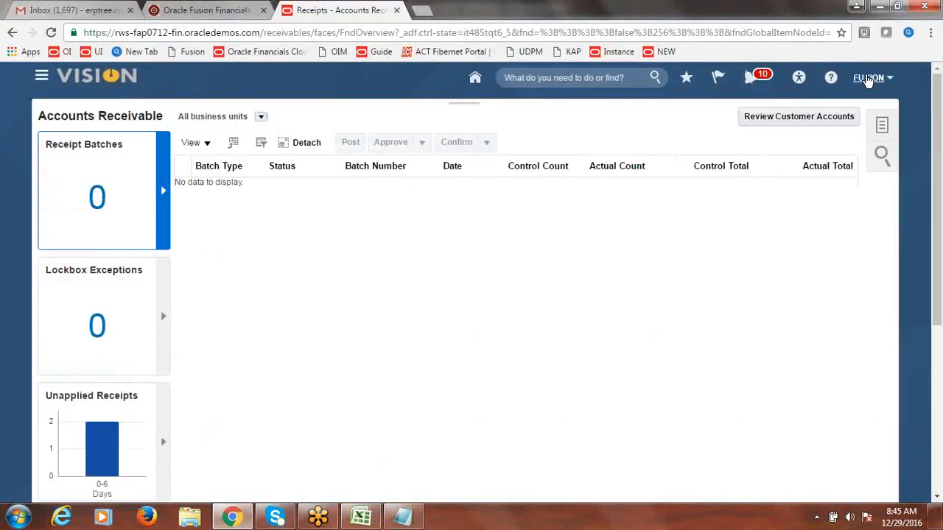
Step: Go to Setup and Maintenance and open the Fusion Implementation Project
left_click(868, 78)
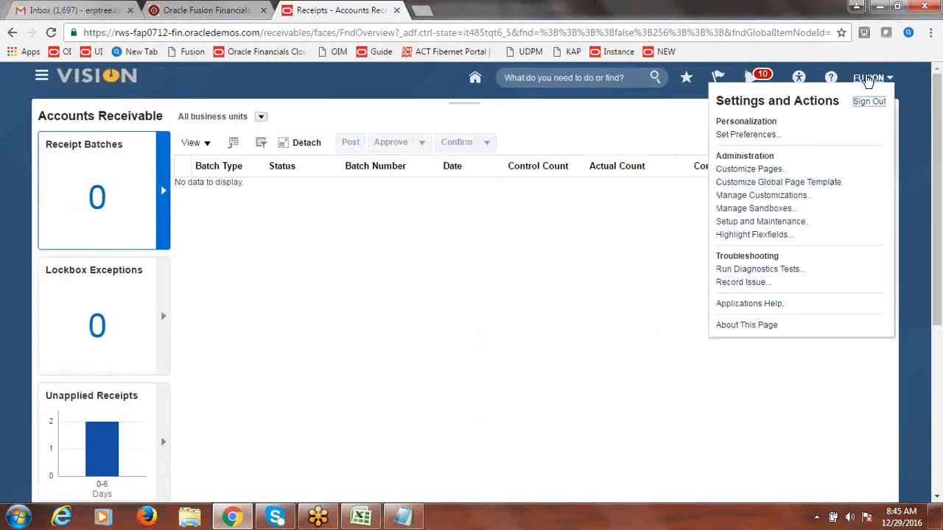
left_click(795, 222)
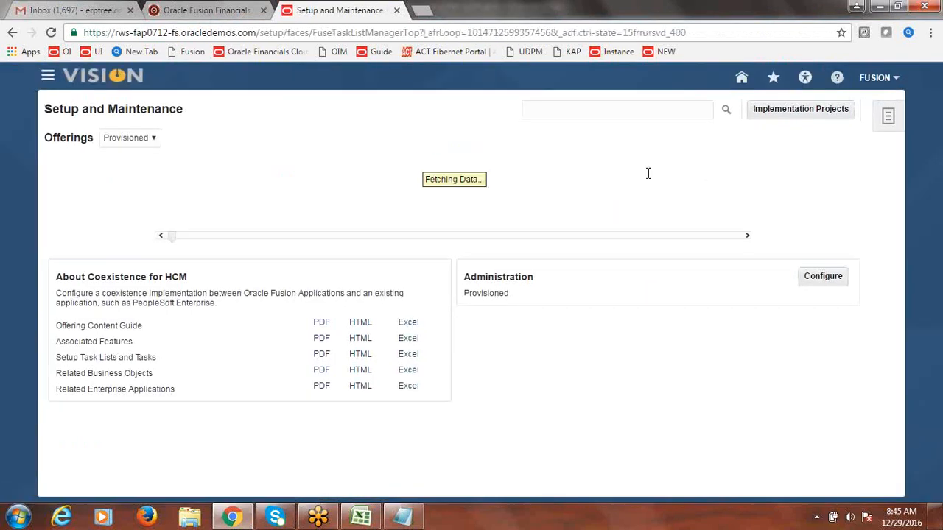
left_click(814, 111)
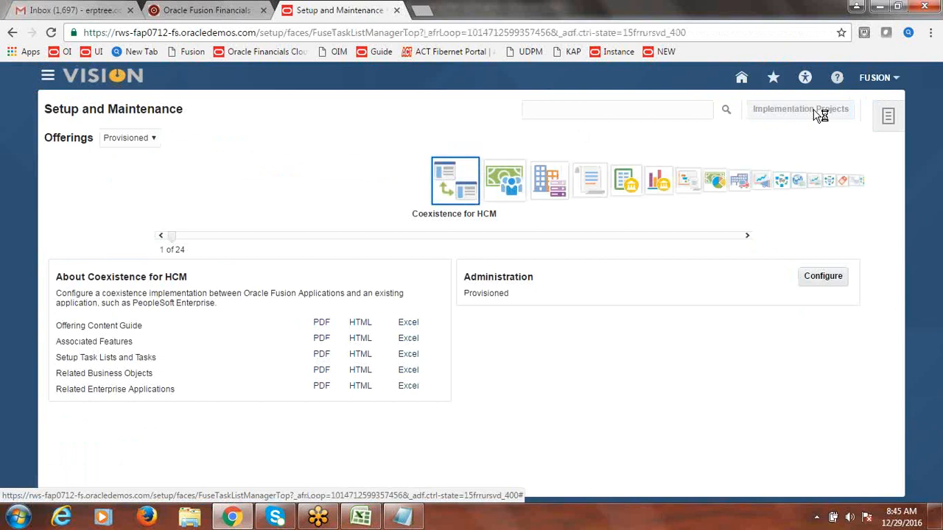
left_click(132, 297)
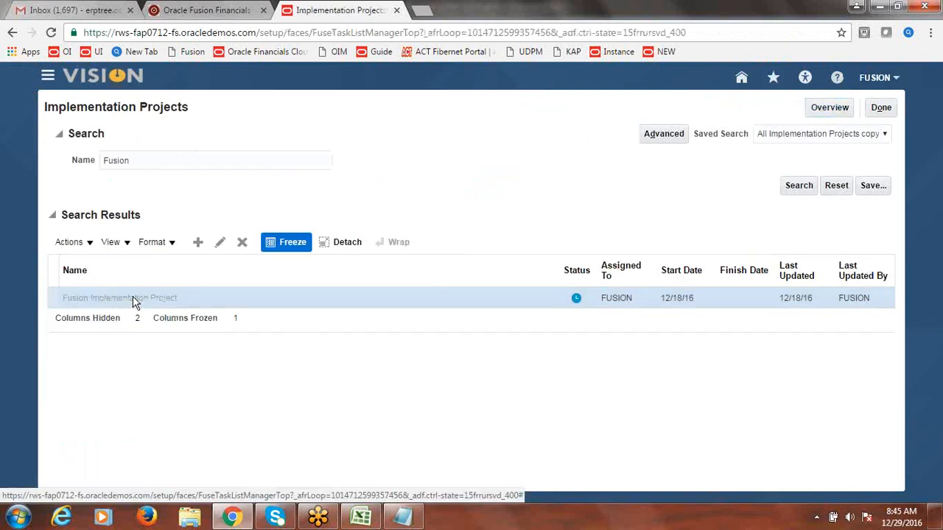
Step: Search the project's tasks for 'system options' and go to Manage Receivables System Options
left_click(151, 272)
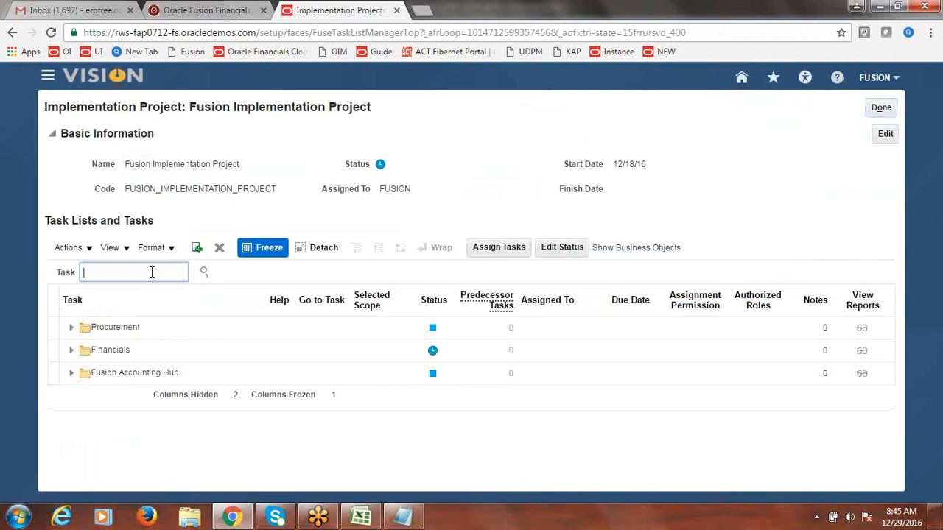
type("system options")
left_click(205, 274)
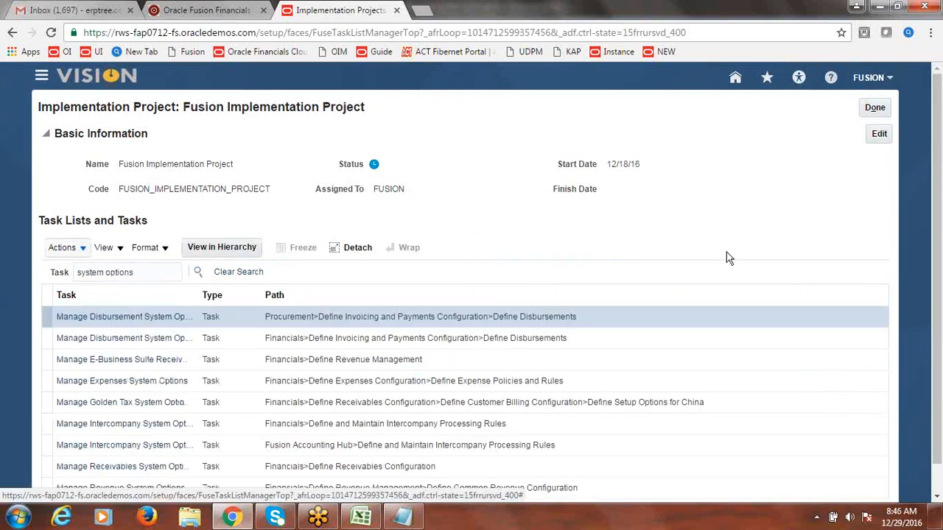
scroll(942, 188, "down", 1)
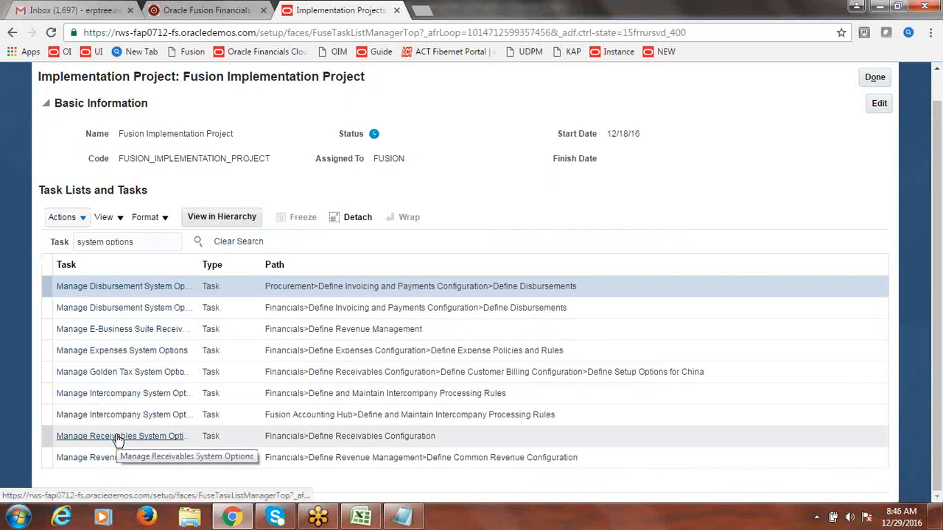
left_click(118, 439)
left_click(117, 439)
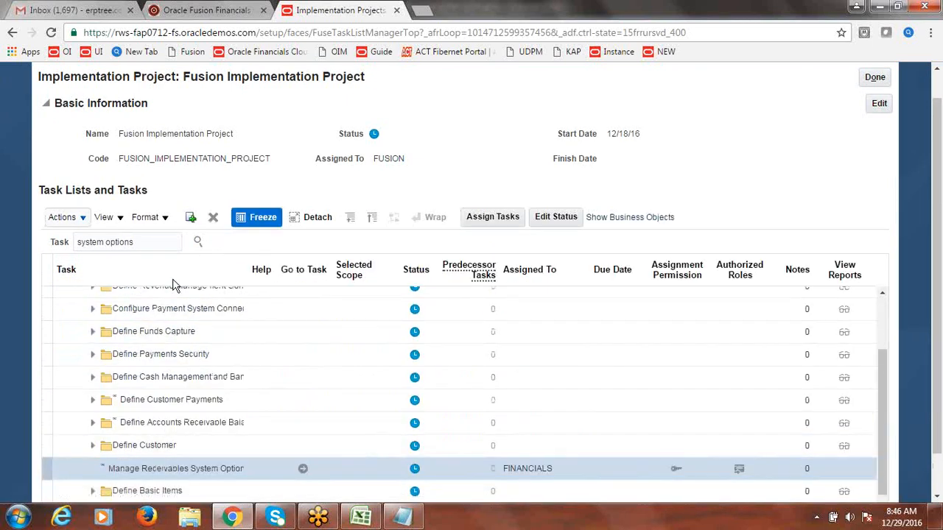
left_click(303, 469)
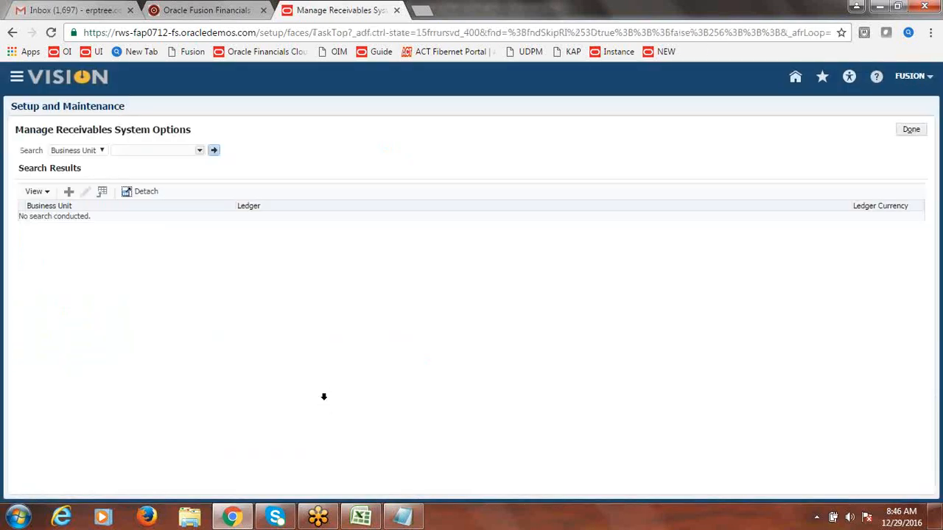
Step: Find the system options for Fusion US Business Unit and edit them
left_click(199, 152)
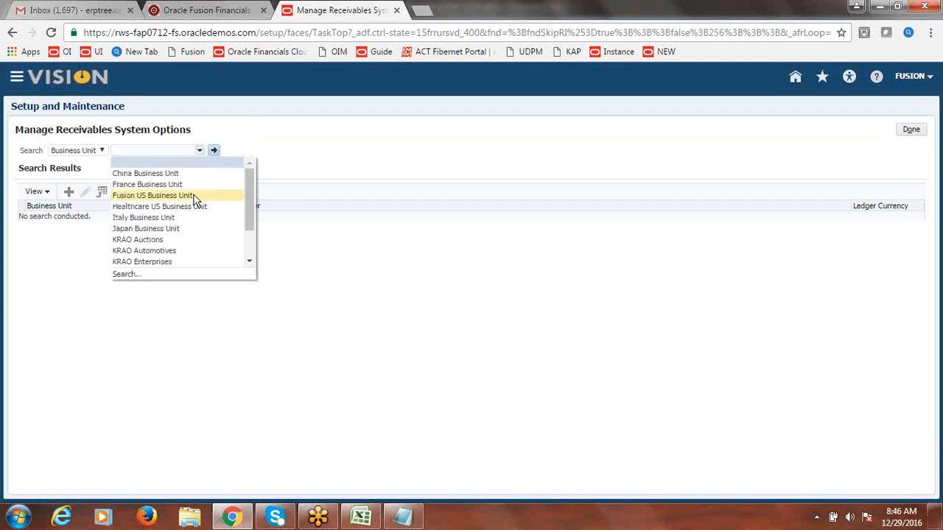
left_click(153, 195)
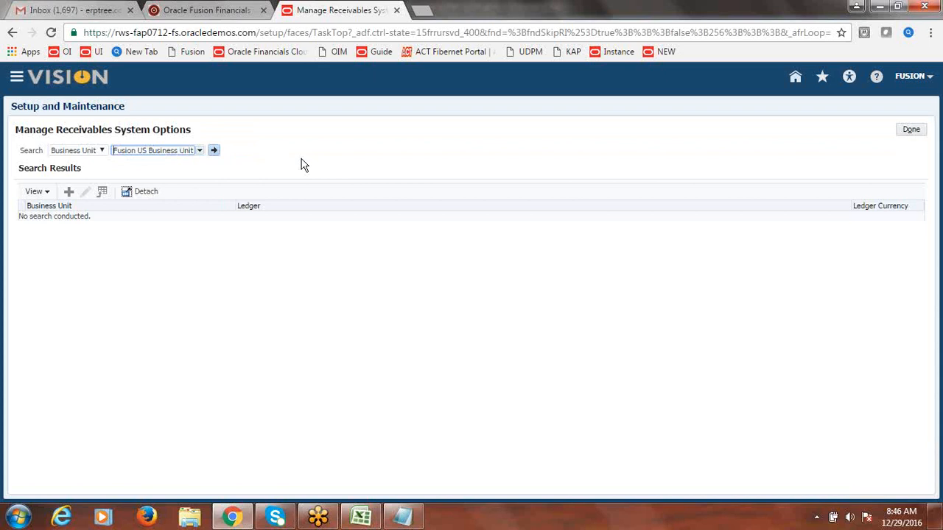
left_click(217, 155)
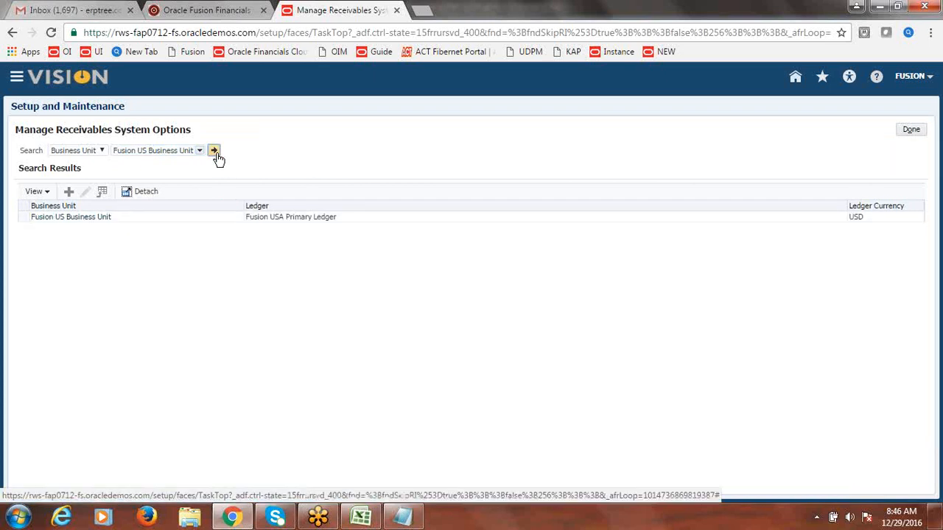
left_click(22, 217)
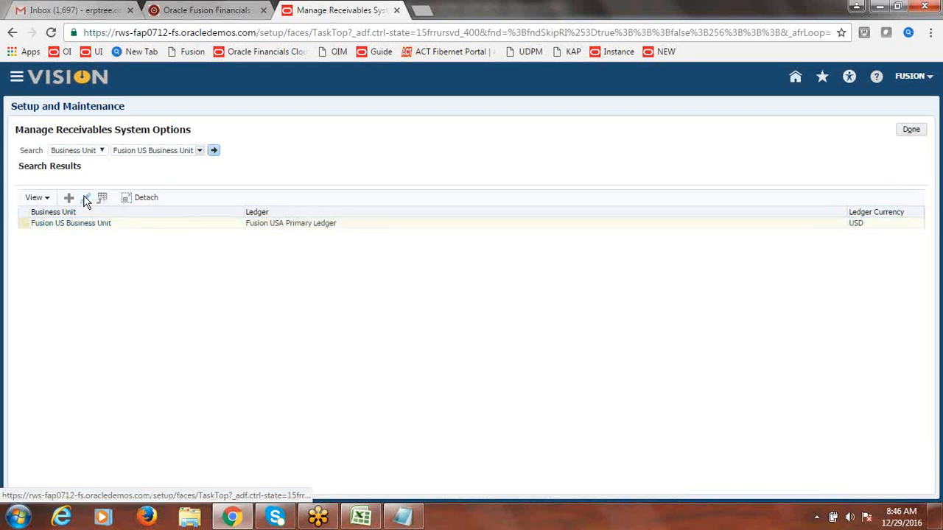
left_click(86, 199)
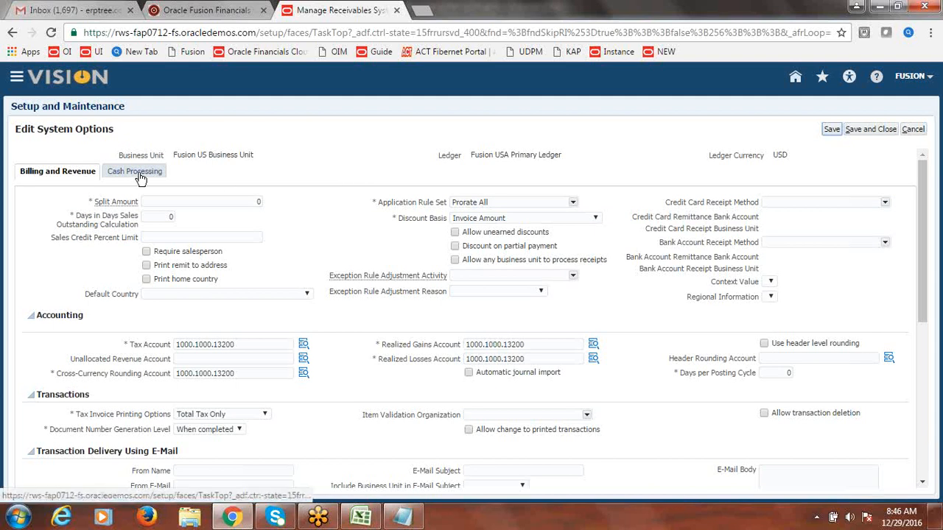
Step: Set Minimum Refund Amount to 10 under Cash Processing, save, and return to the project
left_click(137, 174)
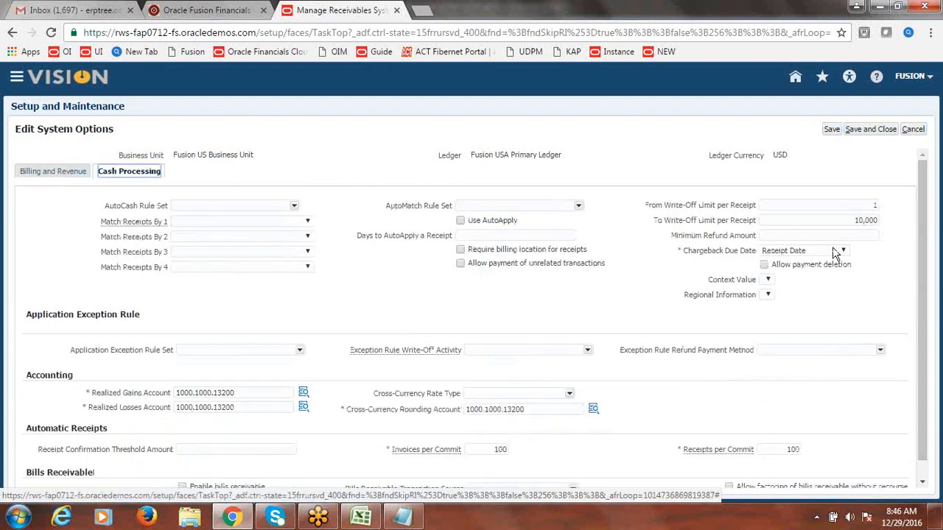
left_click(794, 235)
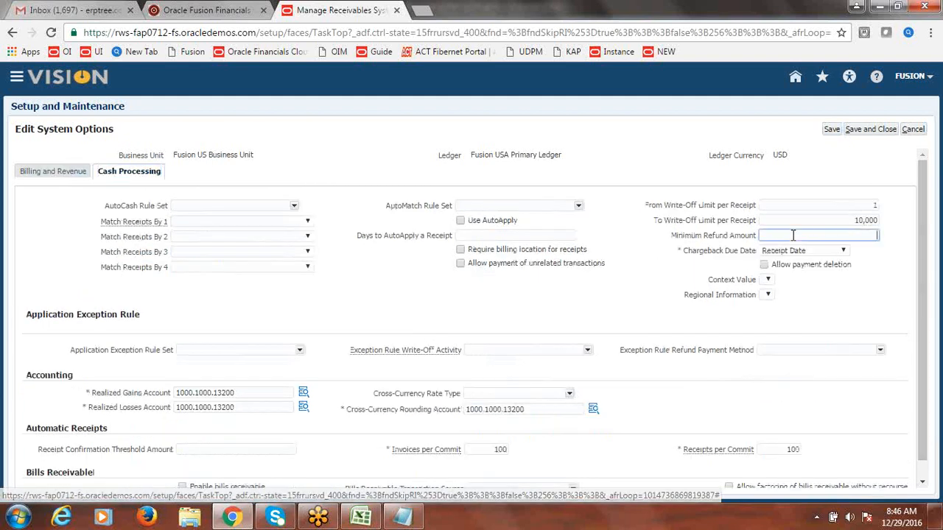
left_click(877, 276)
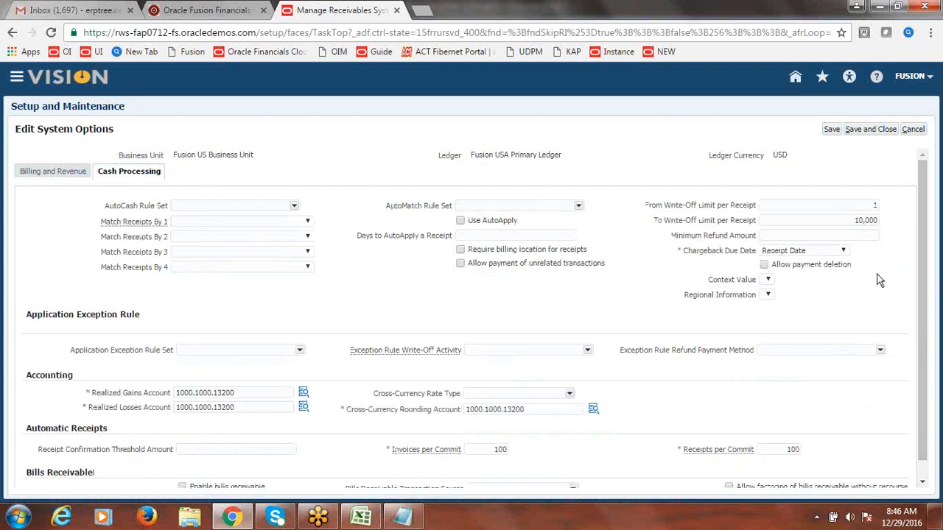
left_click(787, 237)
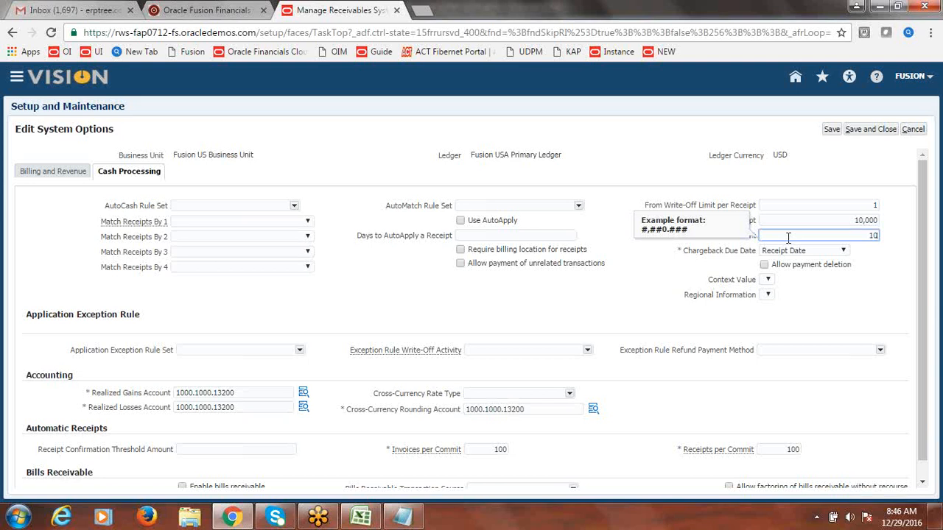
type("10")
left_click(892, 273)
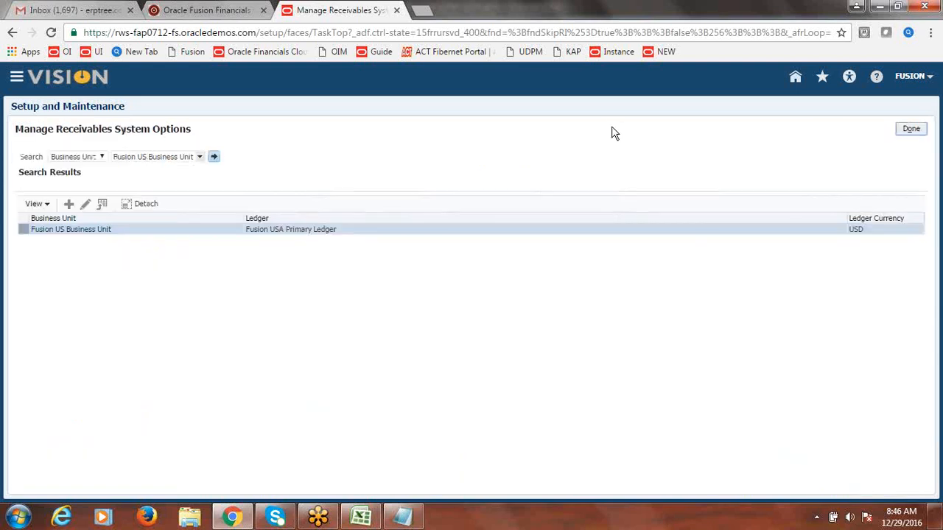
left_click(911, 130)
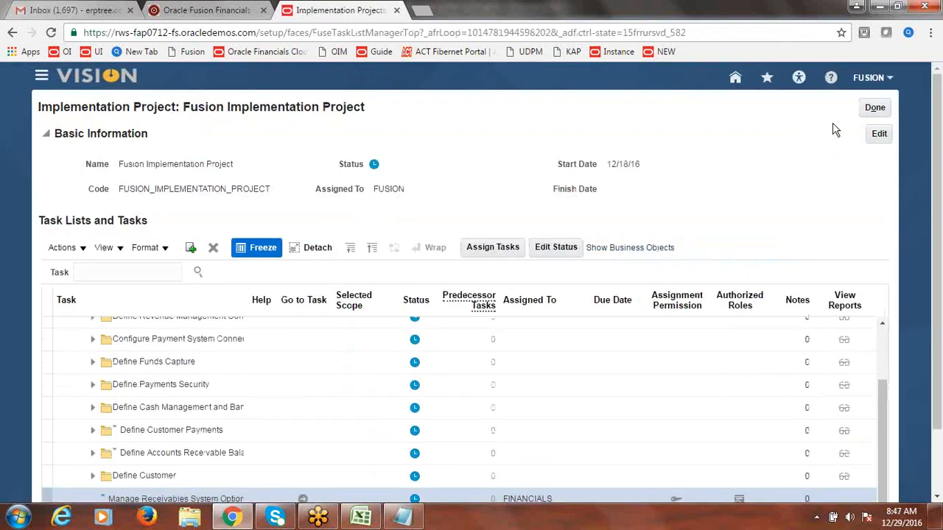
Step: Check the next refund setup step in the notes workbook, then return to Fusion
left_click(361, 518)
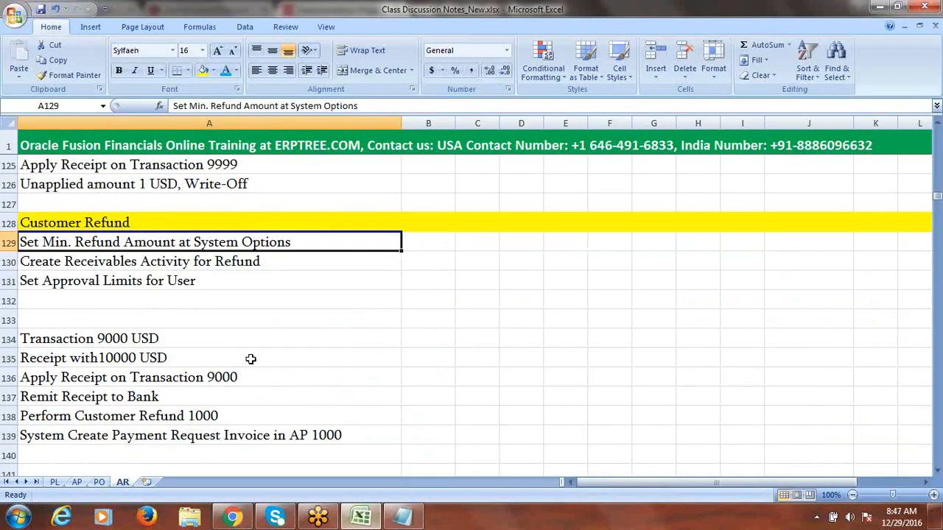
left_click(209, 261)
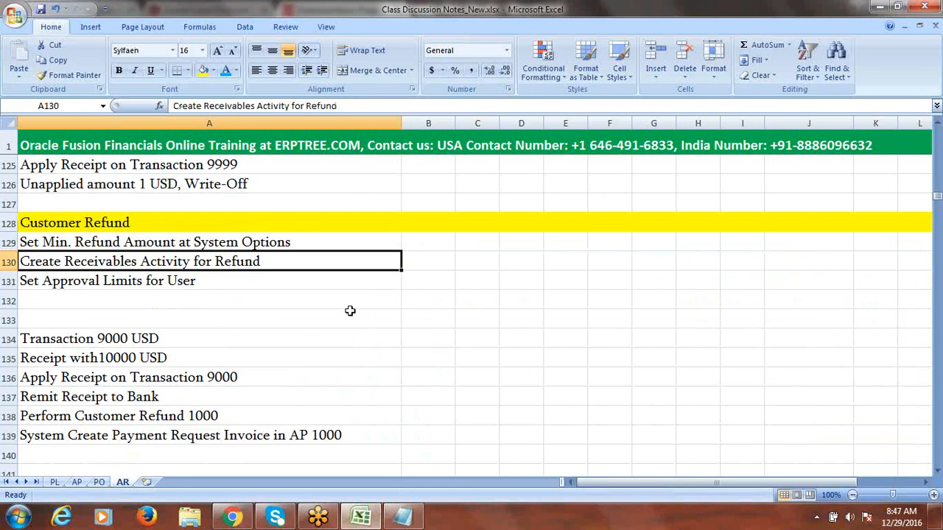
key("alt+Tab")
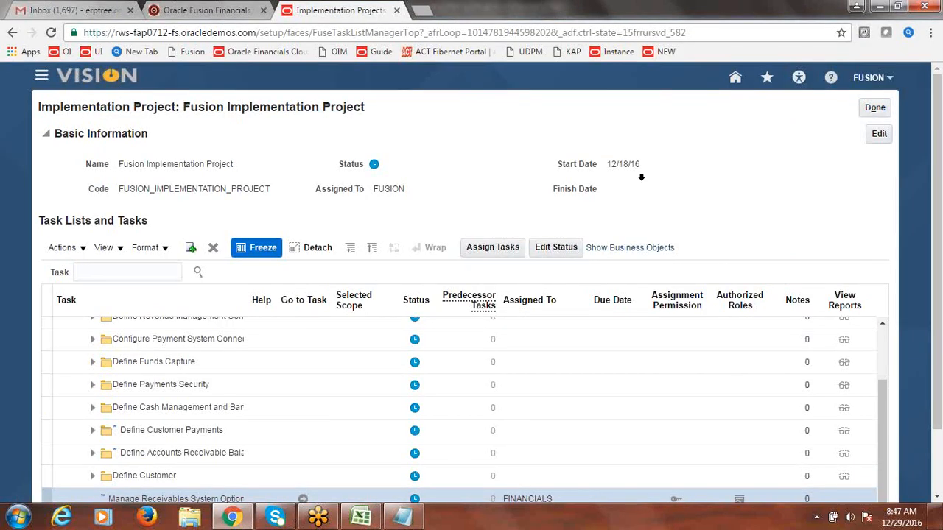
Step: Filter the project's tasks by 'Receiva' and go to the Manage Receivables Activities task
left_click(129, 268)
type("RE")
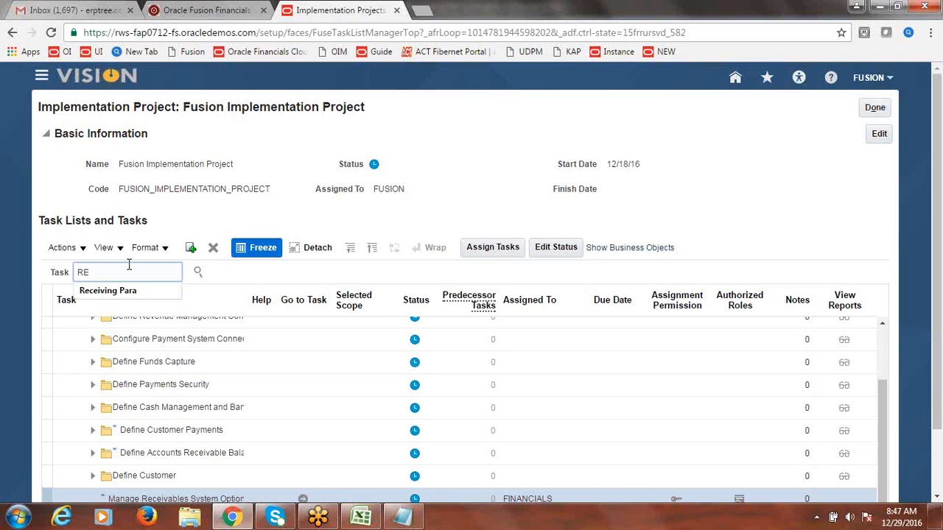
type("ceivables Act")
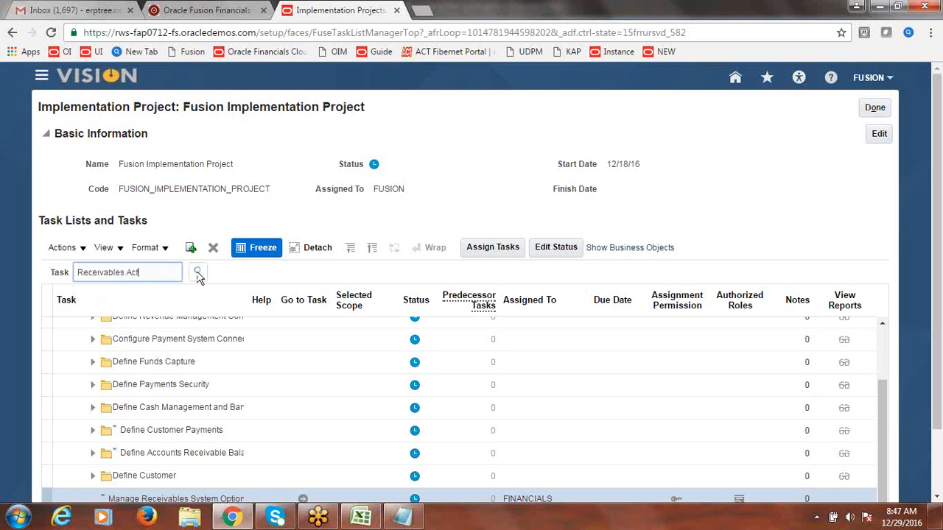
left_click(198, 273)
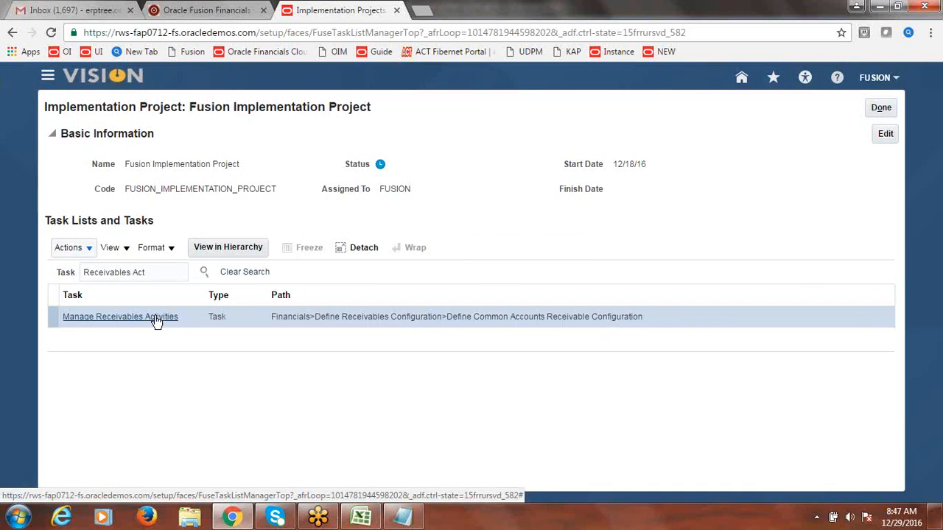
left_click(155, 316)
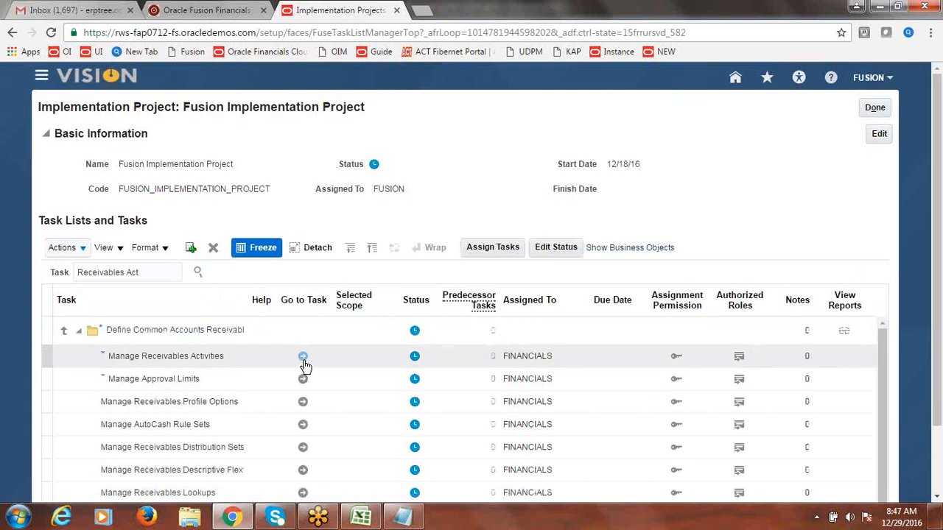
left_click(303, 357)
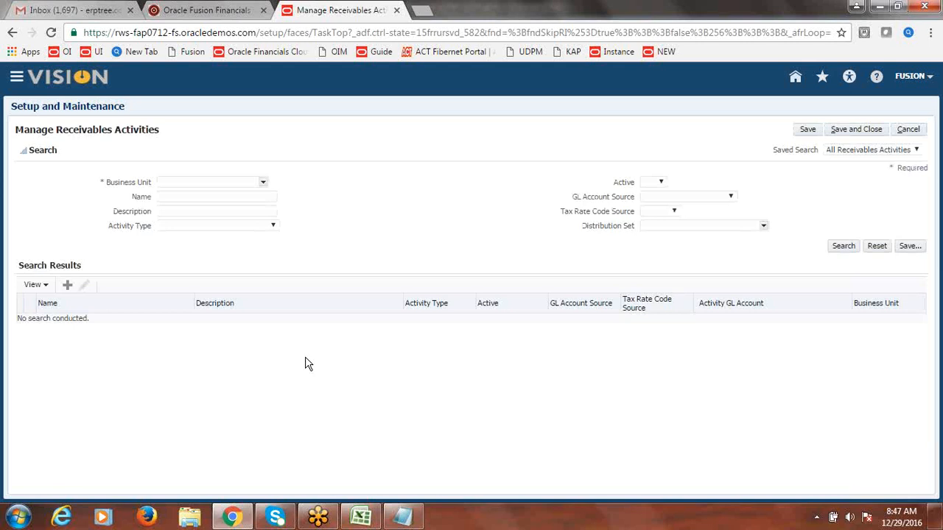
Step: Choose Fusion US Business Unit as the search business unit via the full lookup
left_click(262, 182)
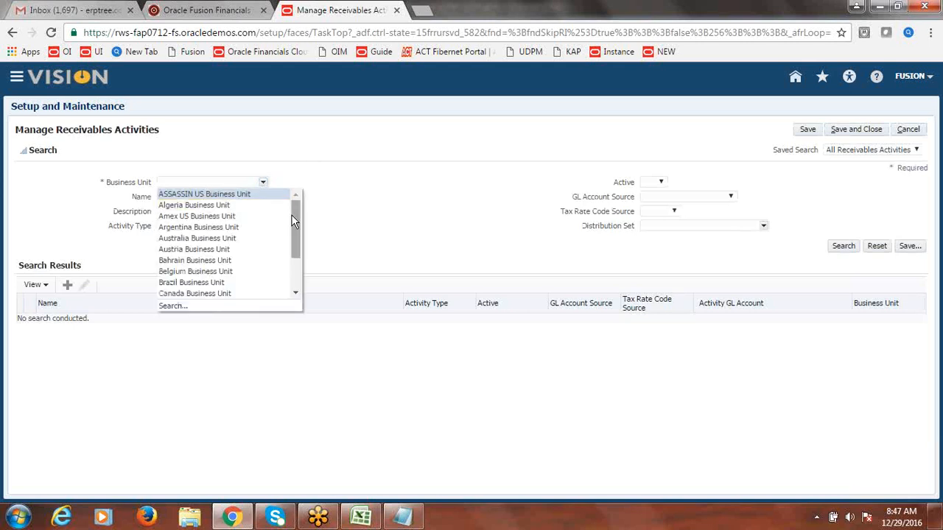
left_click_drag(293, 216, 294, 260)
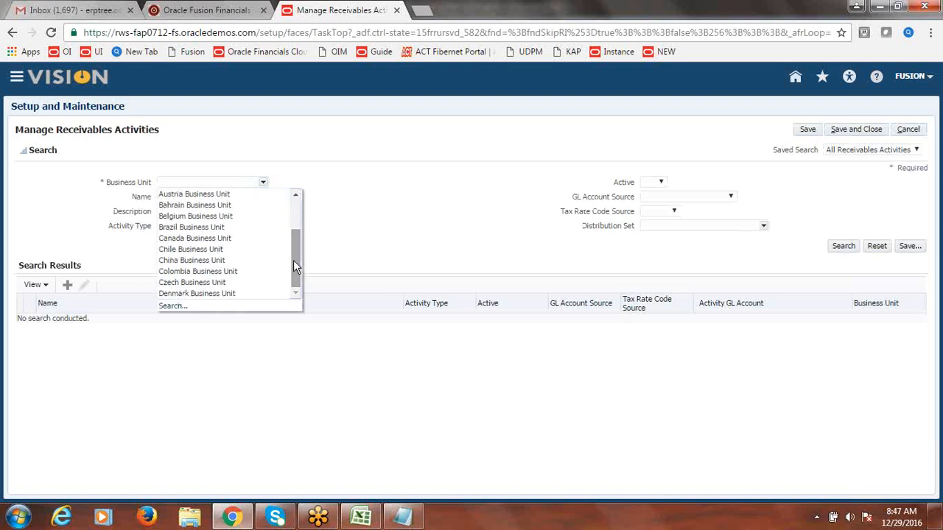
left_click(171, 306)
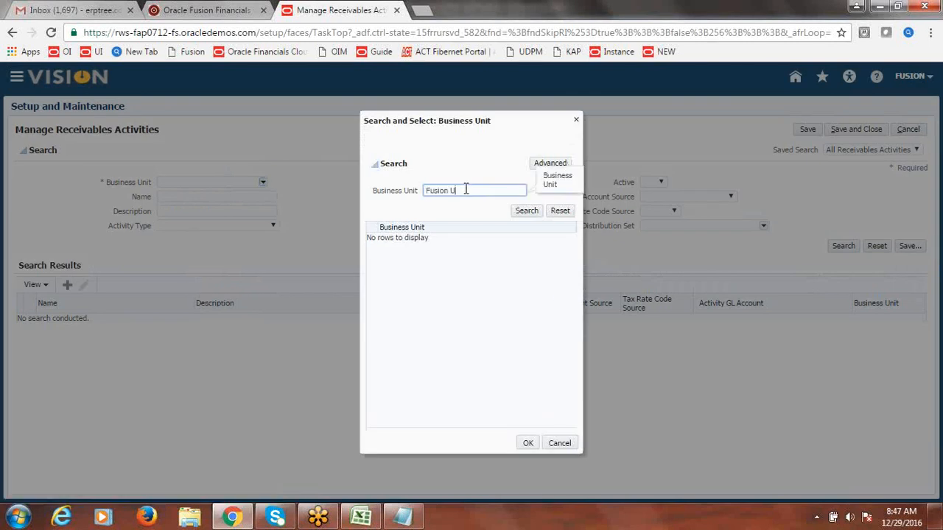
type("Fusion US Business Unit")
left_click(529, 211)
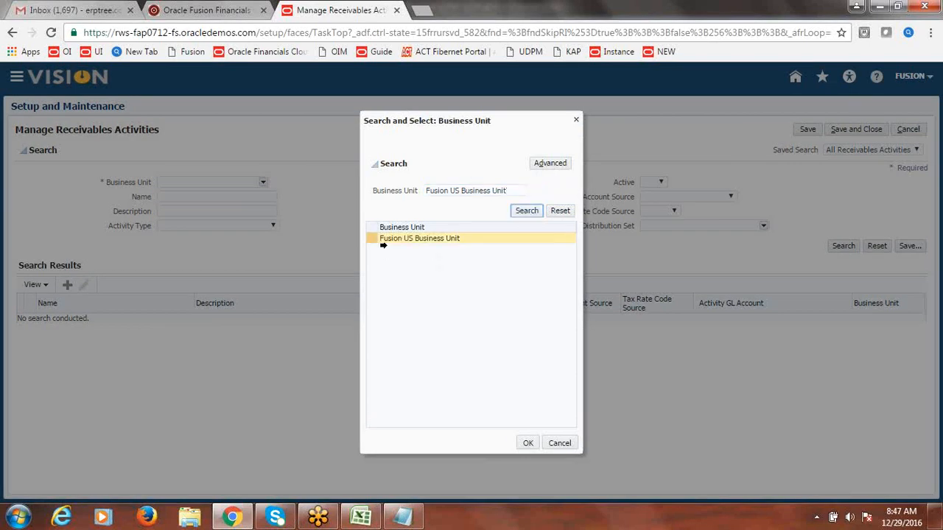
left_click(372, 239)
left_click(527, 444)
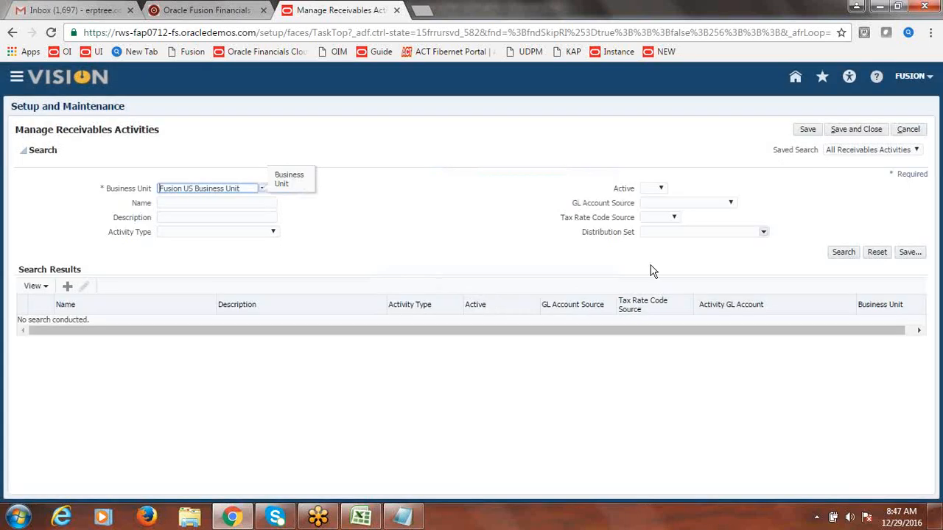
Step: Search Fusion US Business Unit's receivables activities and start a new activity
left_click(849, 252)
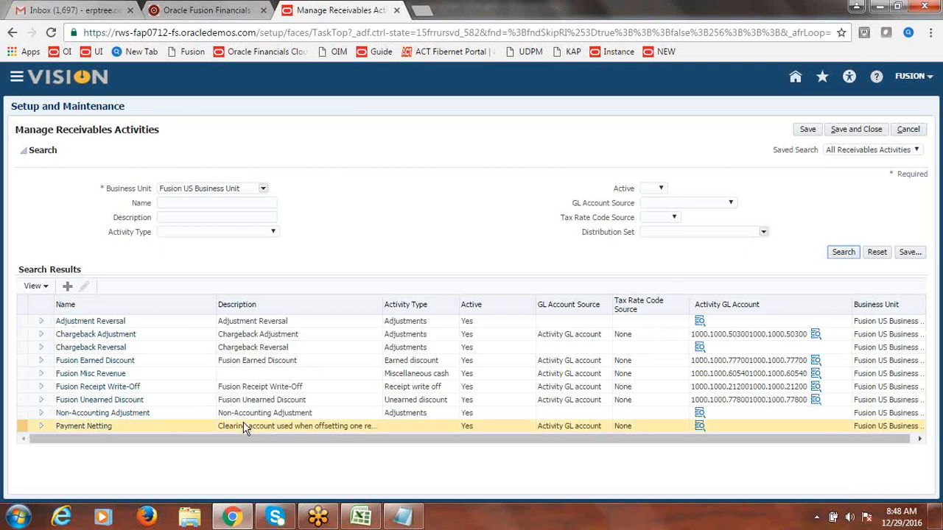
left_click(136, 429)
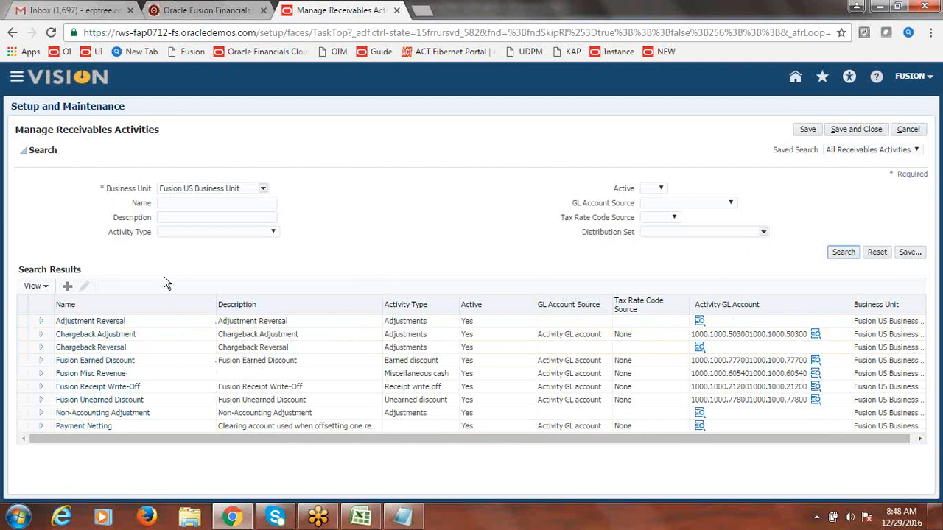
left_click(67, 286)
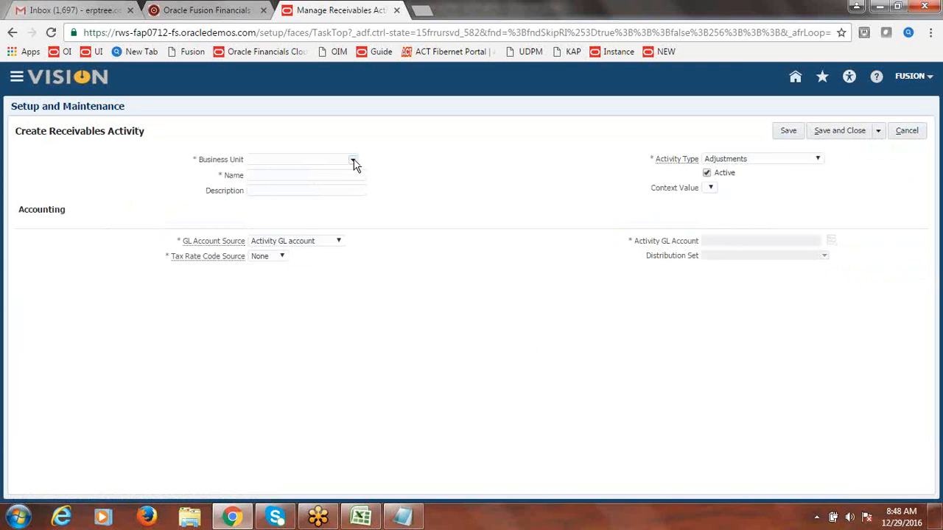
Step: Set the new activity's Business Unit to Fusion US Business Unit
left_click(353, 161)
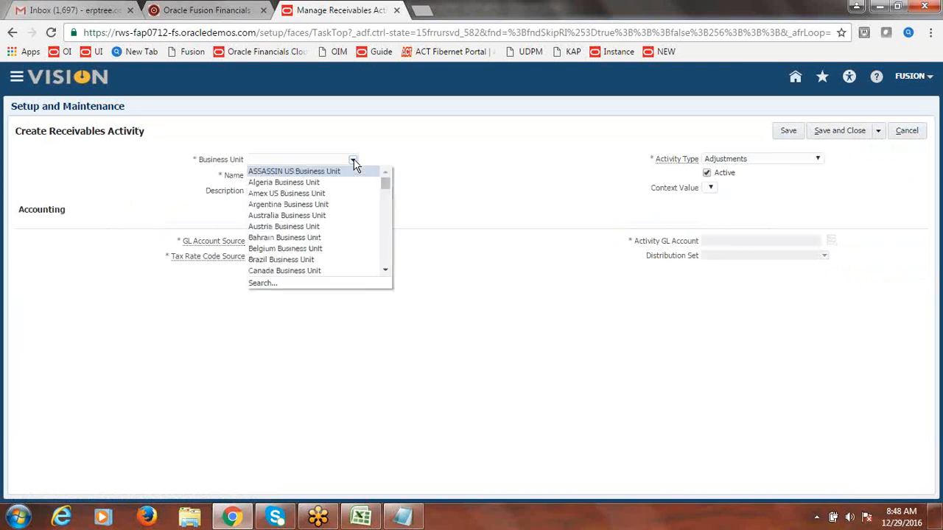
left_click(263, 283)
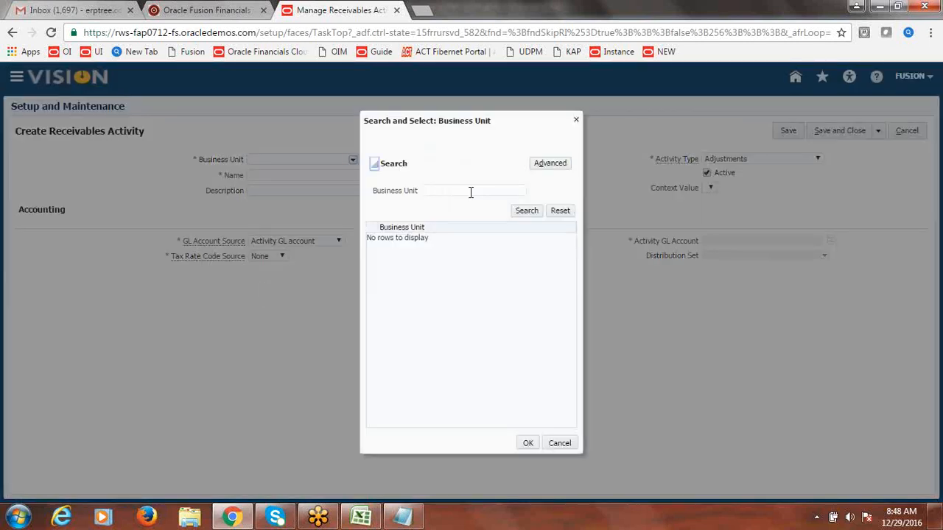
left_click(471, 191)
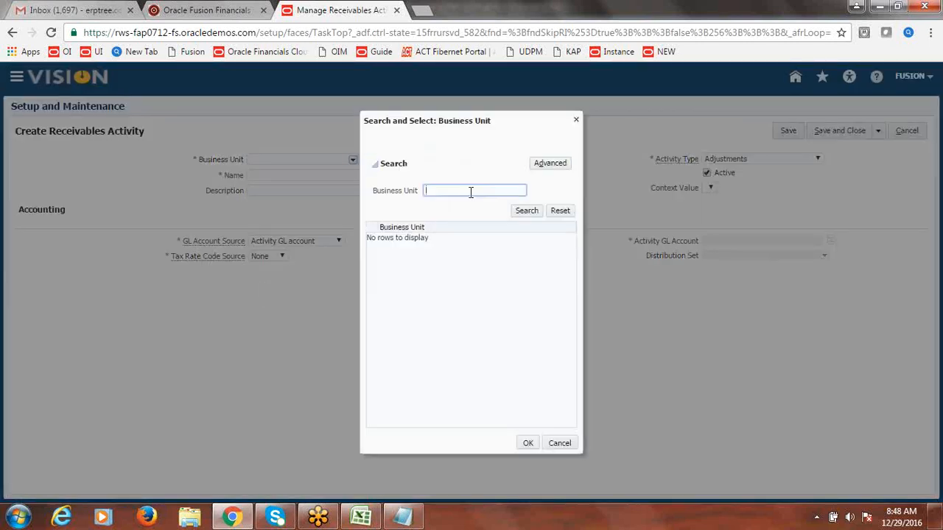
type("Fusion US")
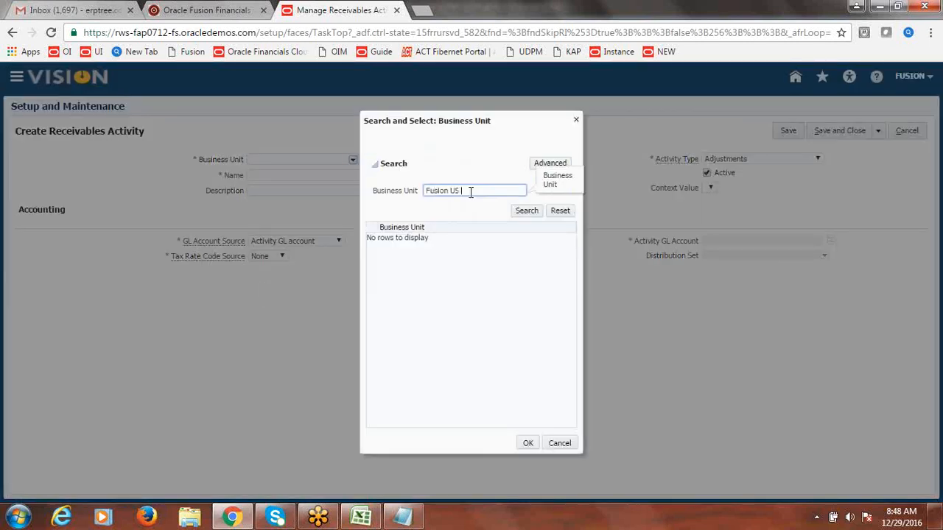
type(" Business Unit")
left_click(530, 214)
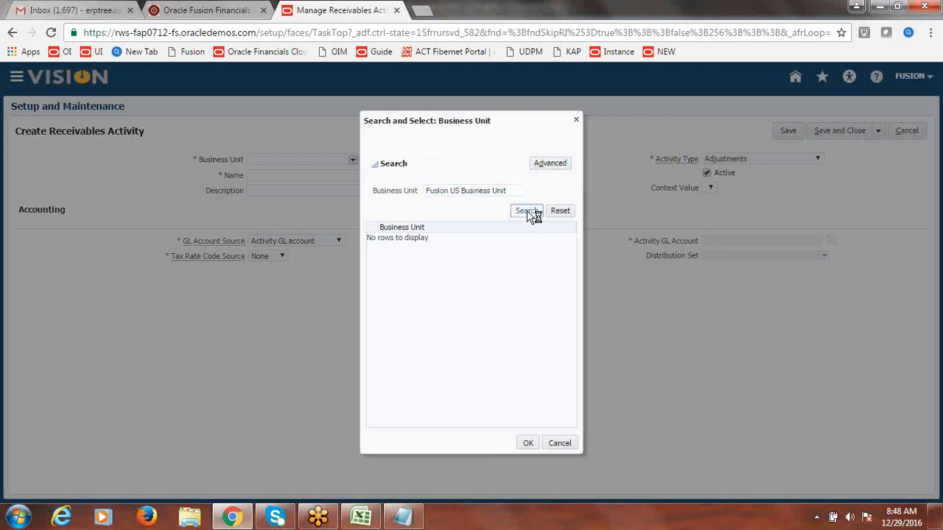
left_click(448, 238)
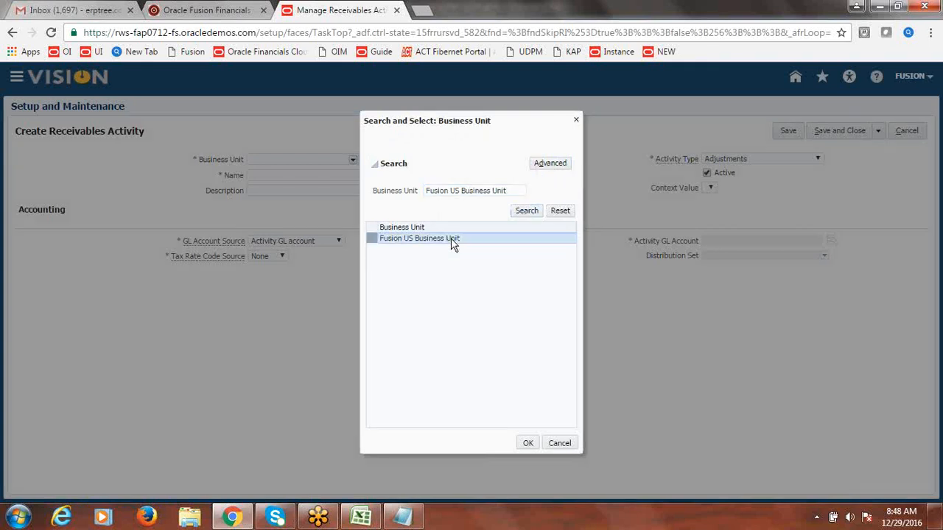
left_click(527, 444)
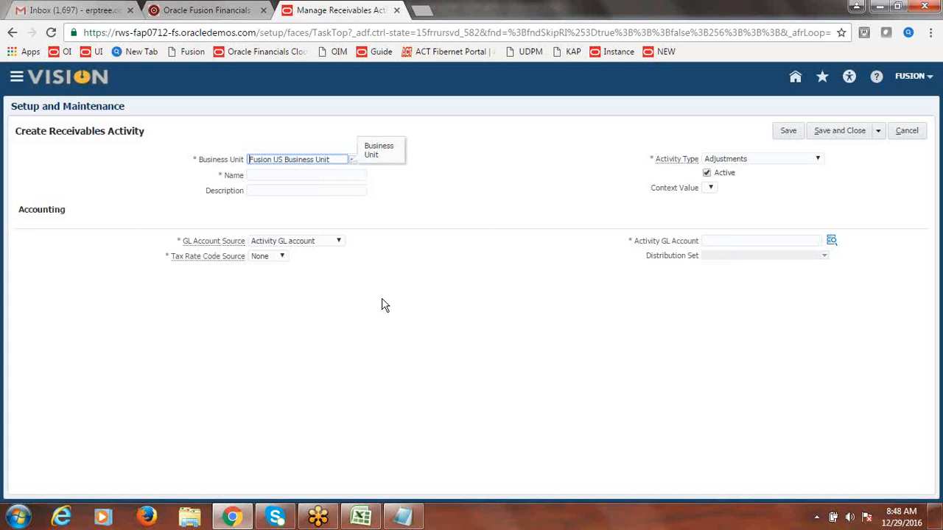
Step: Name the activity 'Fusion Customer Refund' and paste the same text as its description
left_click(306, 175)
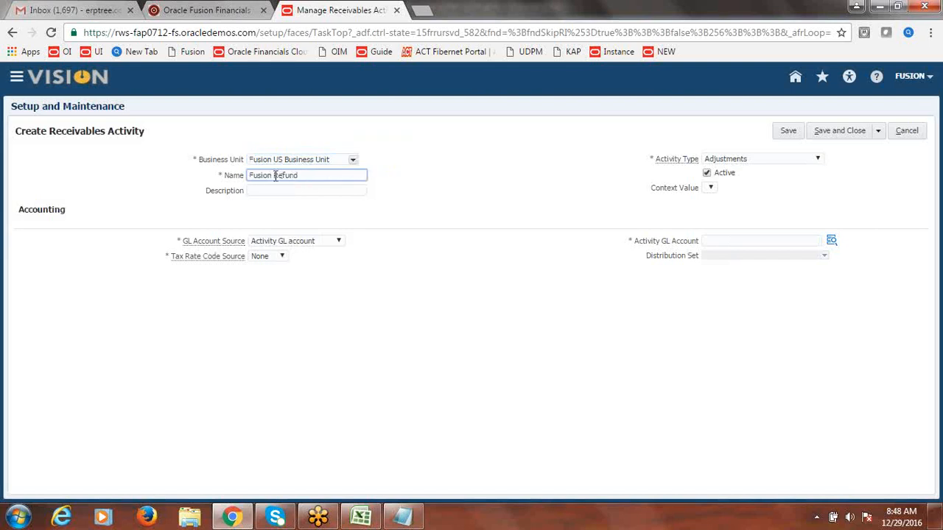
type("T")
type("ustomer")
left_click(315, 187)
key("shift+Tab")
key("ctrl+c")
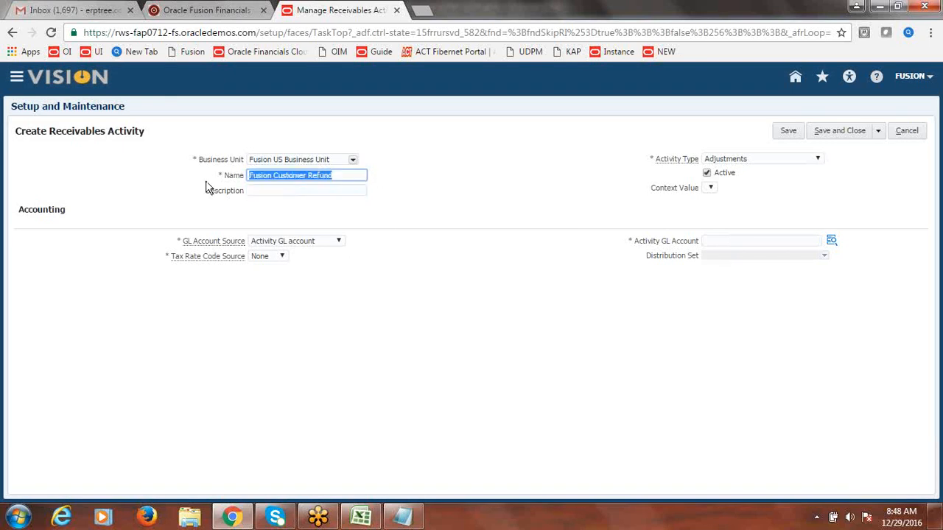
left_click(254, 190)
key("ctrl+v")
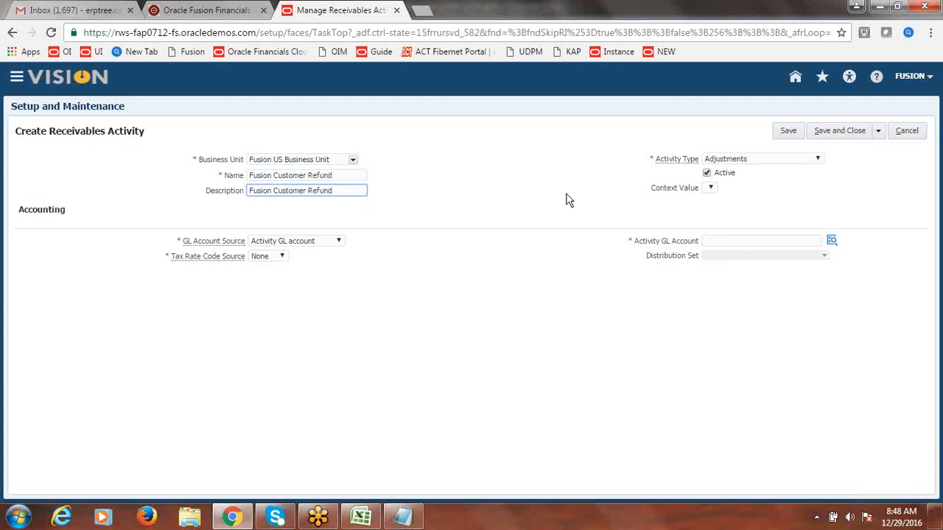
Step: Set the activity type to Refund and open the Activity GL Account lookup
left_click(815, 159)
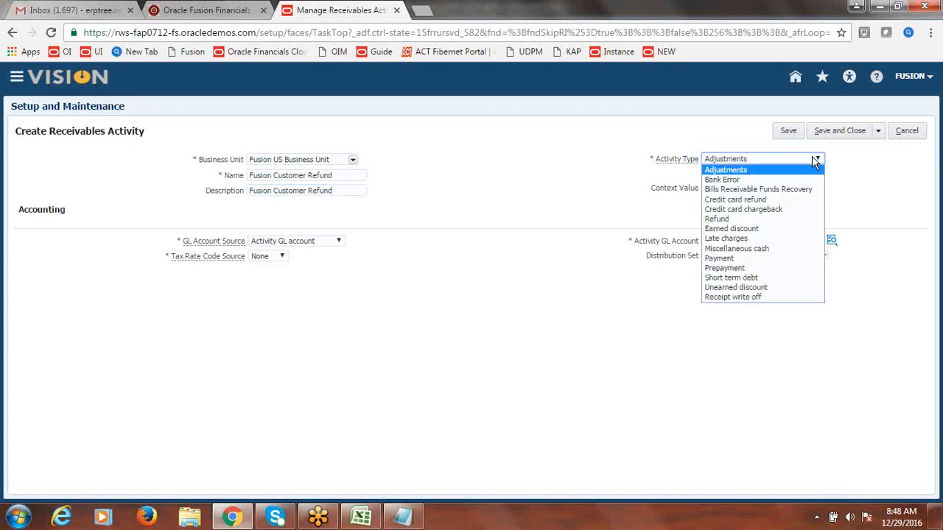
left_click(729, 219)
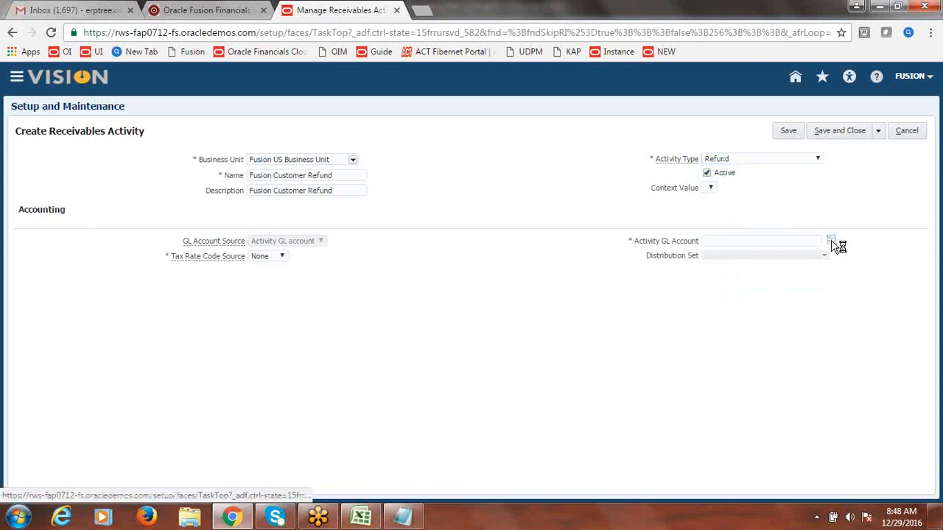
left_click(831, 241)
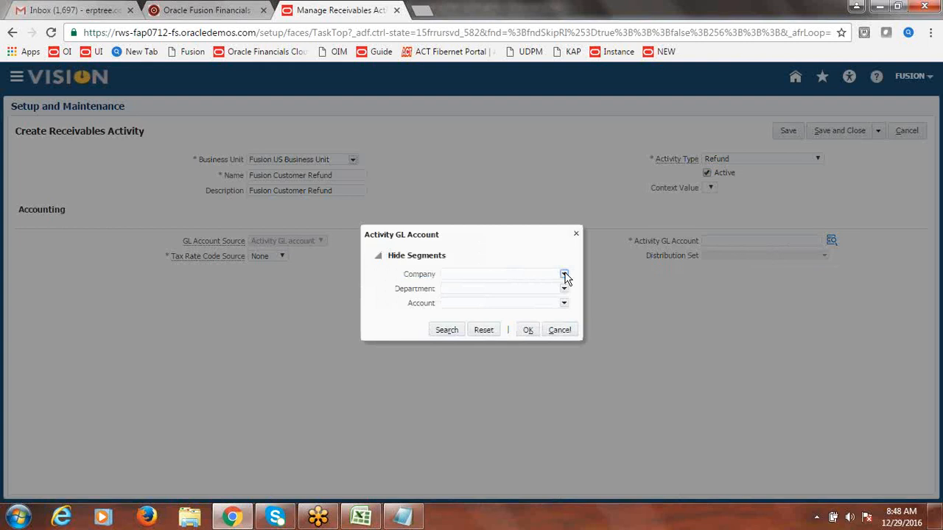
Step: Set the account's company to 1000 Fusion Financial Services and department to 1000 Finance
left_click(565, 274)
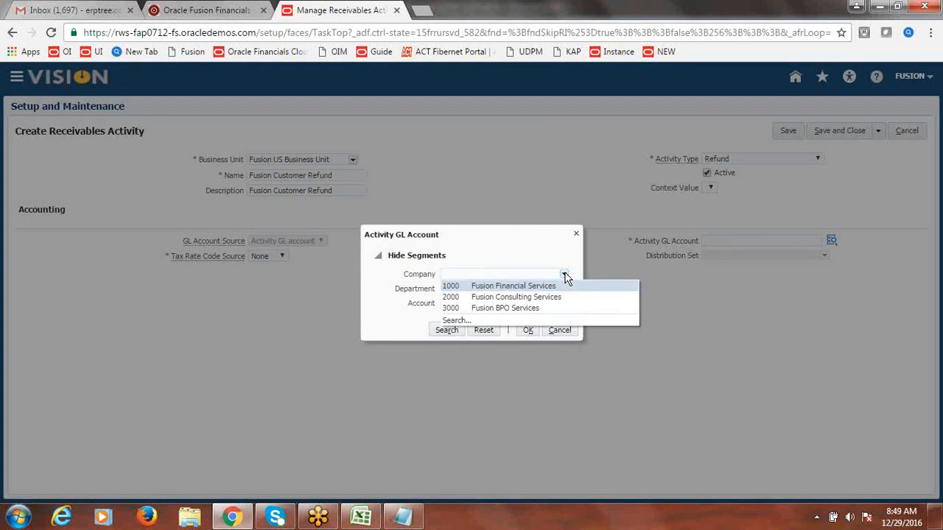
left_click(517, 292)
left_click(564, 290)
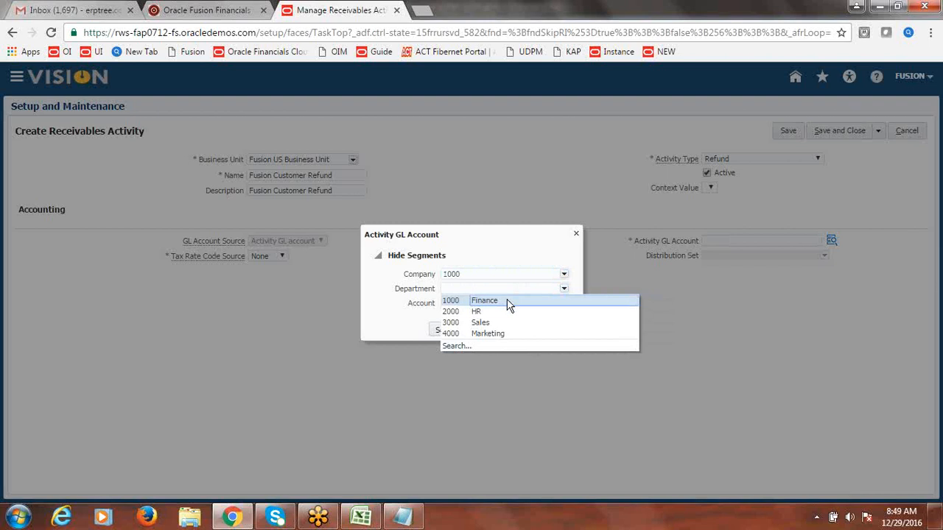
left_click(508, 301)
Step: Search natural accounts for 'Refund' and 'Customer Refund', then clear the filter to list all
left_click(564, 304)
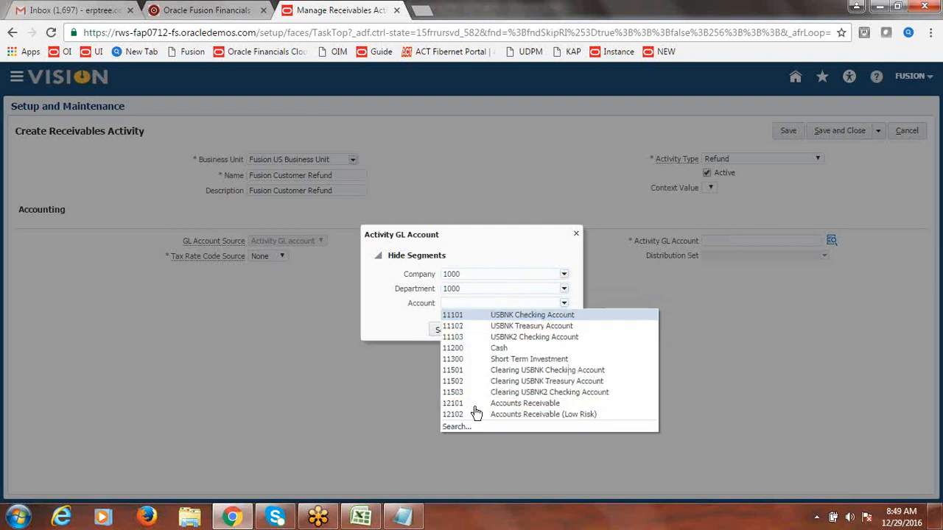
left_click(456, 428)
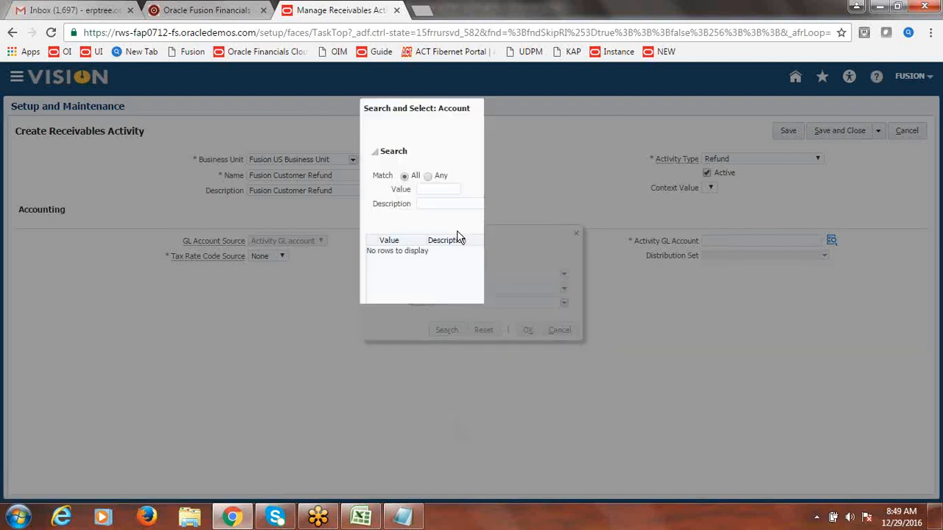
left_click(426, 205)
type("R")
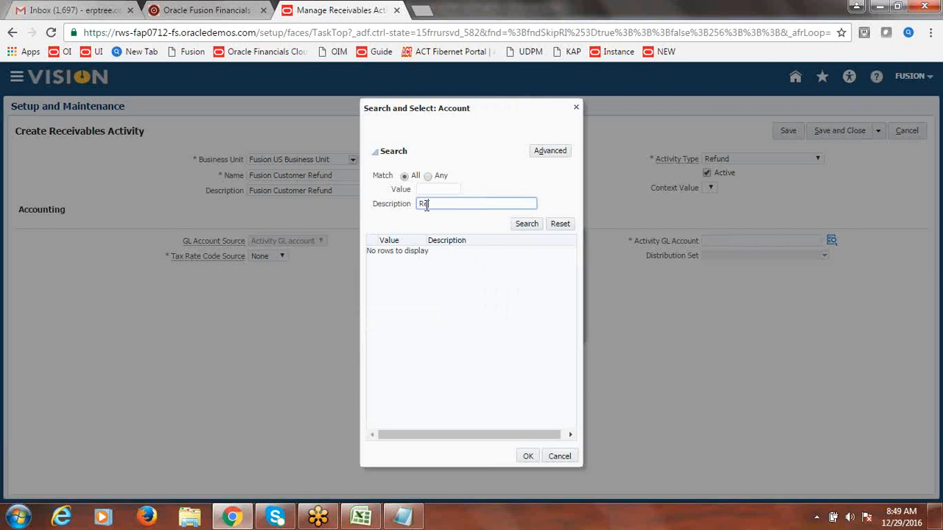
type("efund")
left_click(527, 223)
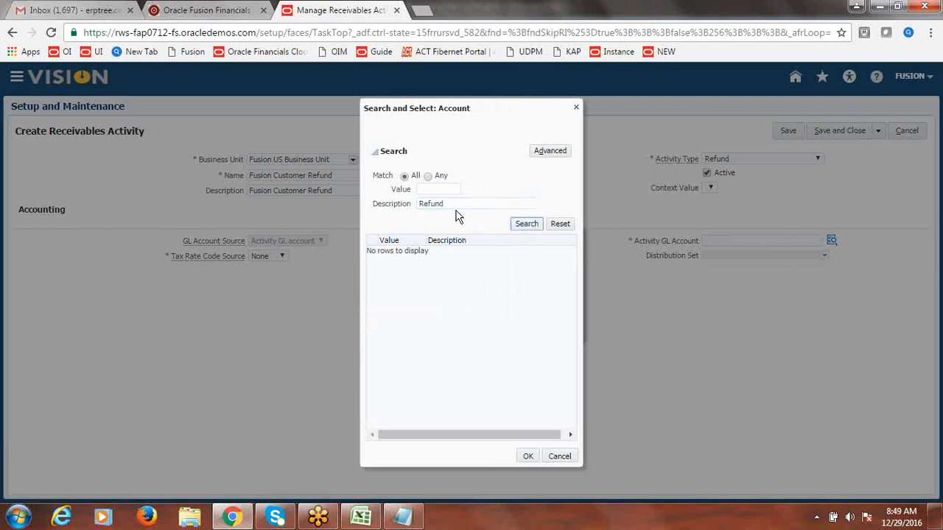
left_click(421, 205)
type("Customer")
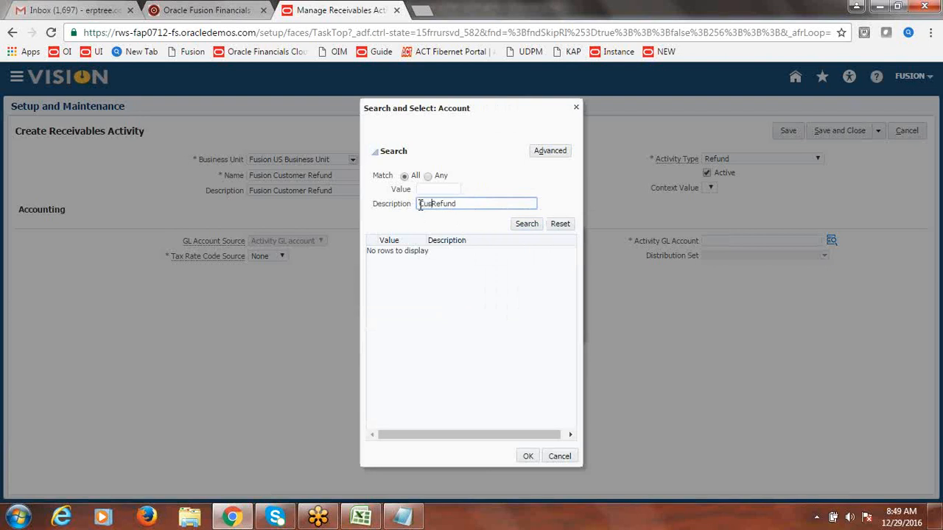
left_click(527, 224)
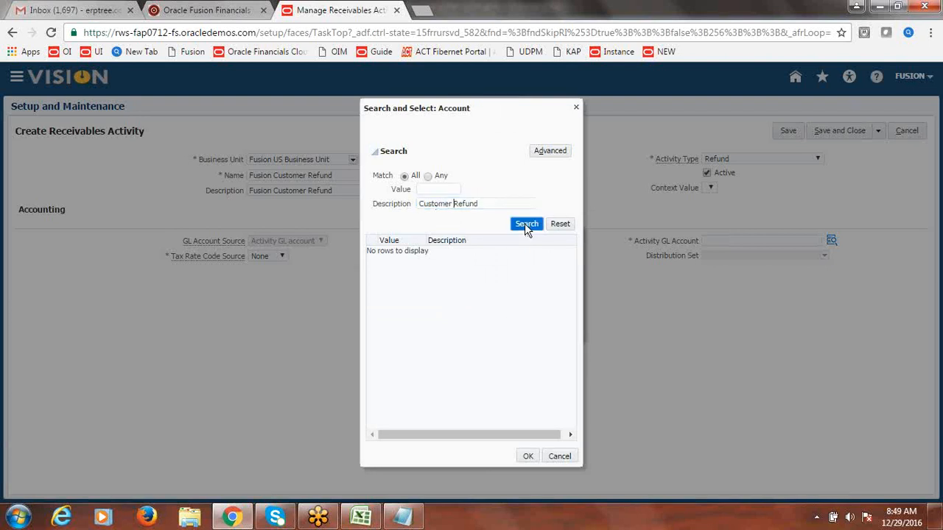
left_click(490, 204)
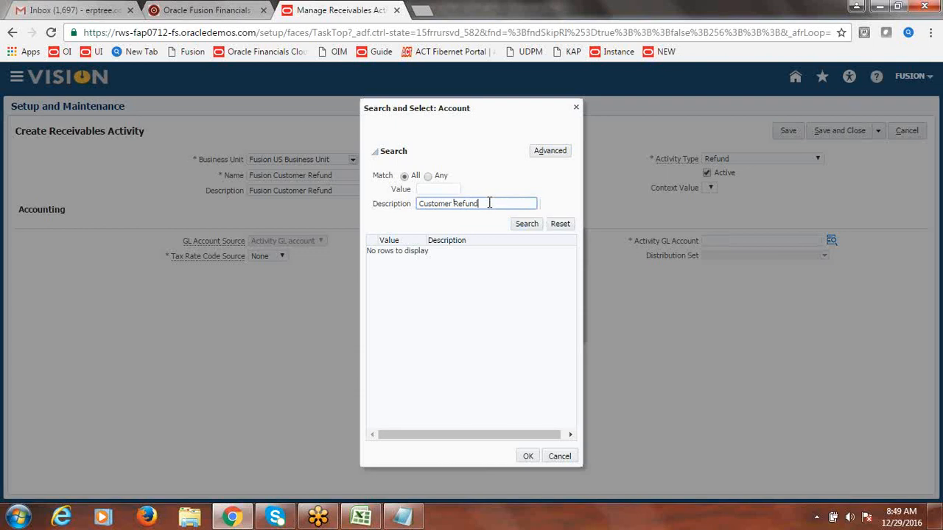
left_click_drag(490, 204, 370, 205)
key("BackSpace")
left_click(520, 226)
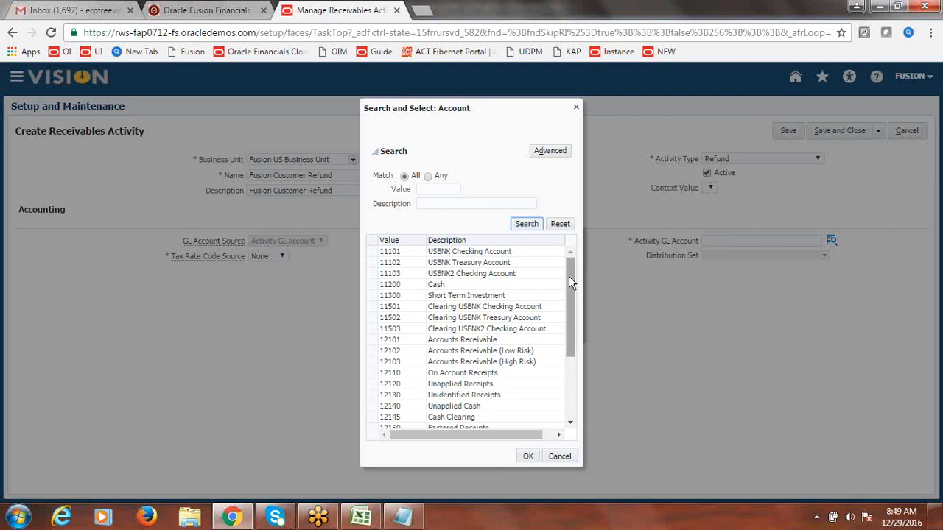
Step: Scroll the account list and select 12160 Remittance
left_click_drag(569, 277, 571, 399)
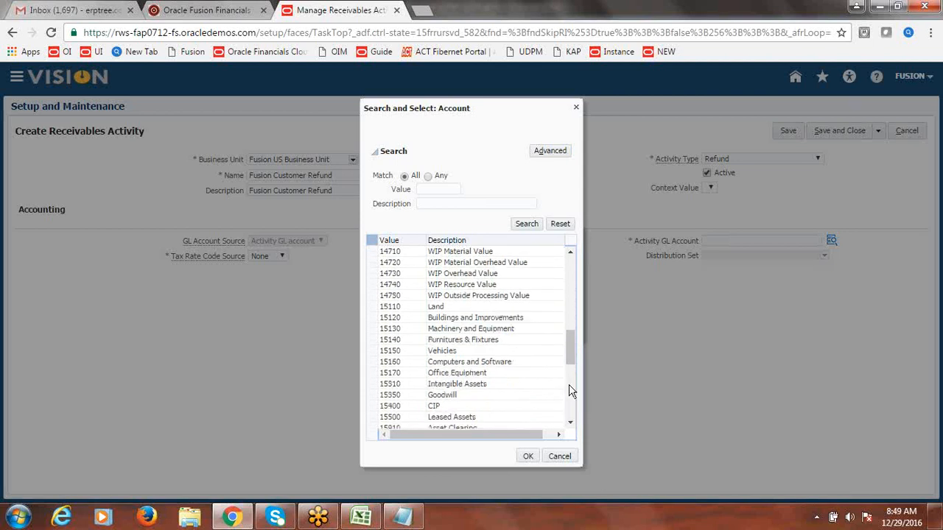
left_click_drag(568, 361, 577, 411)
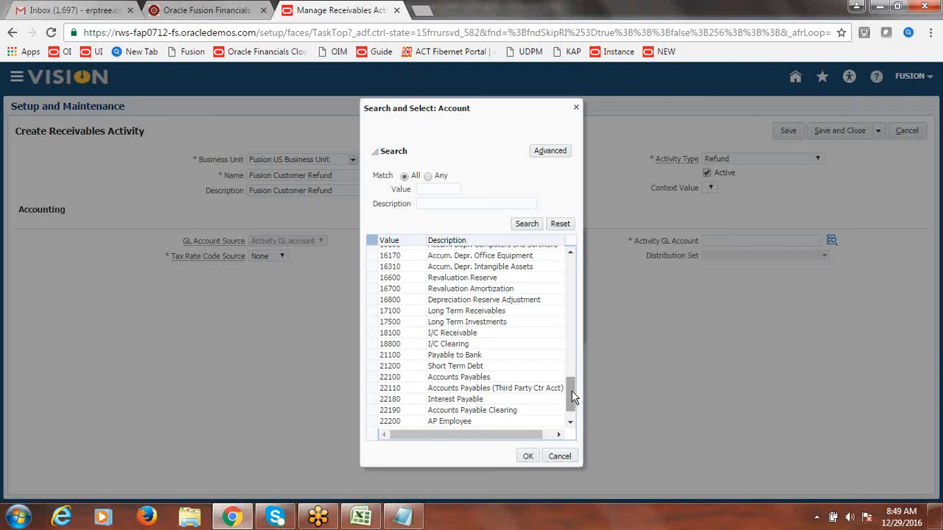
left_click_drag(571, 391, 572, 404)
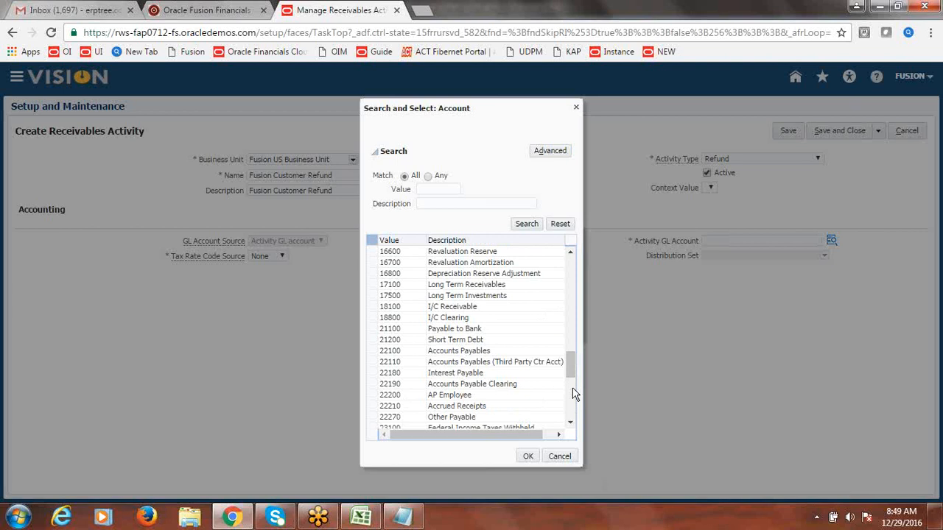
left_click_drag(572, 376, 574, 414)
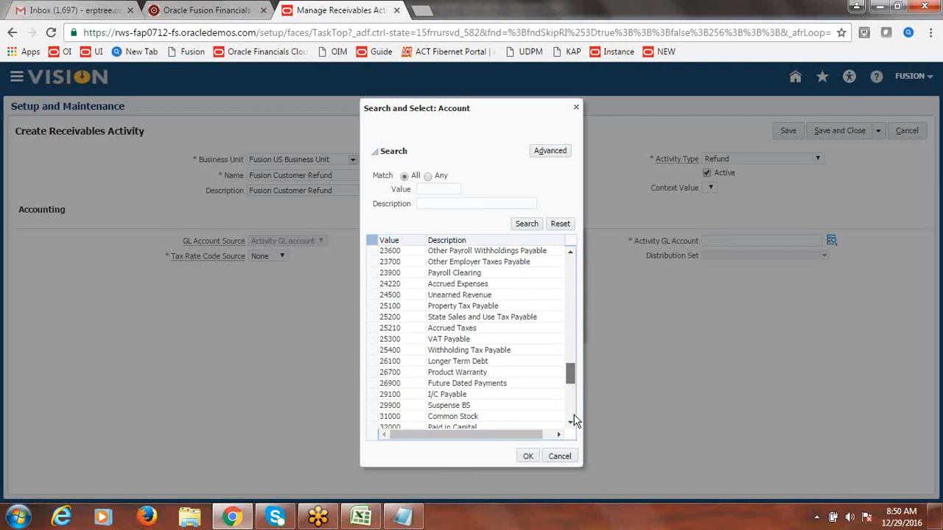
scroll(574, 422, "down", 3)
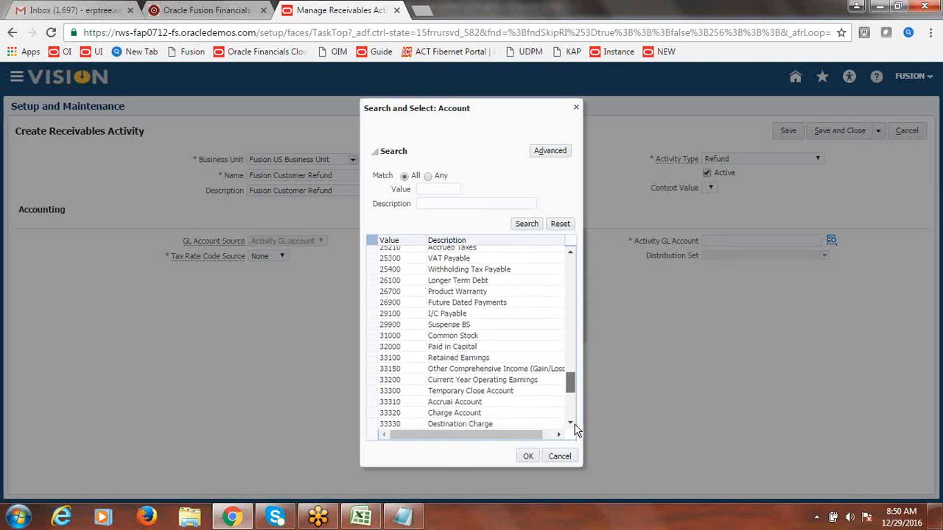
scroll(576, 431, "down", 3)
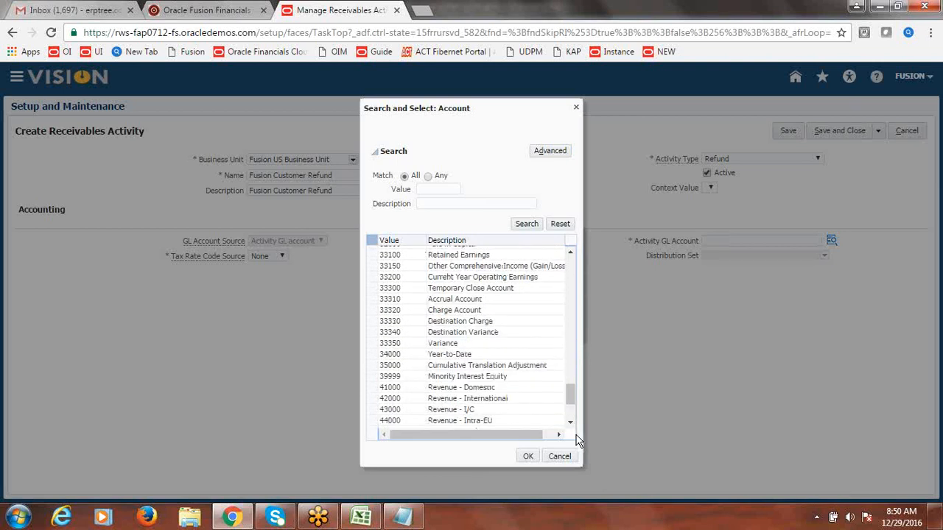
left_click_drag(570, 400, 571, 325)
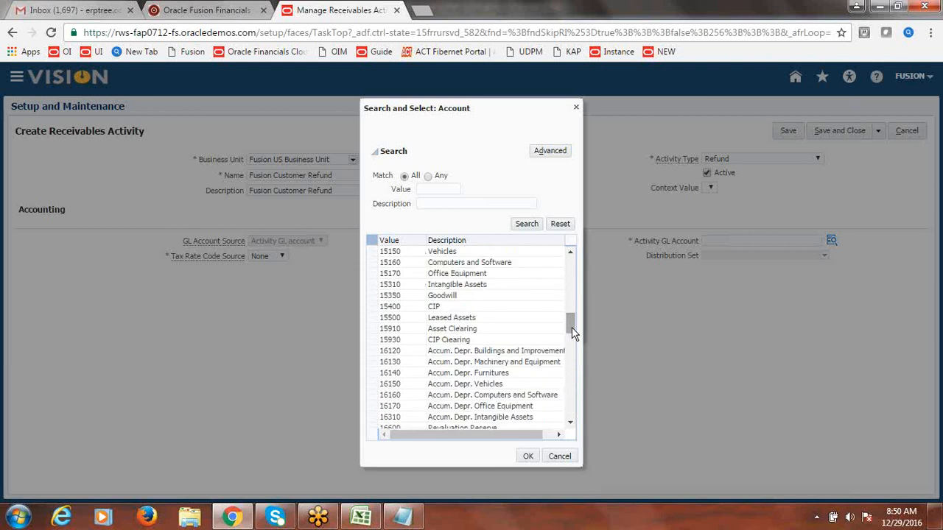
left_click_drag(571, 316, 569, 293)
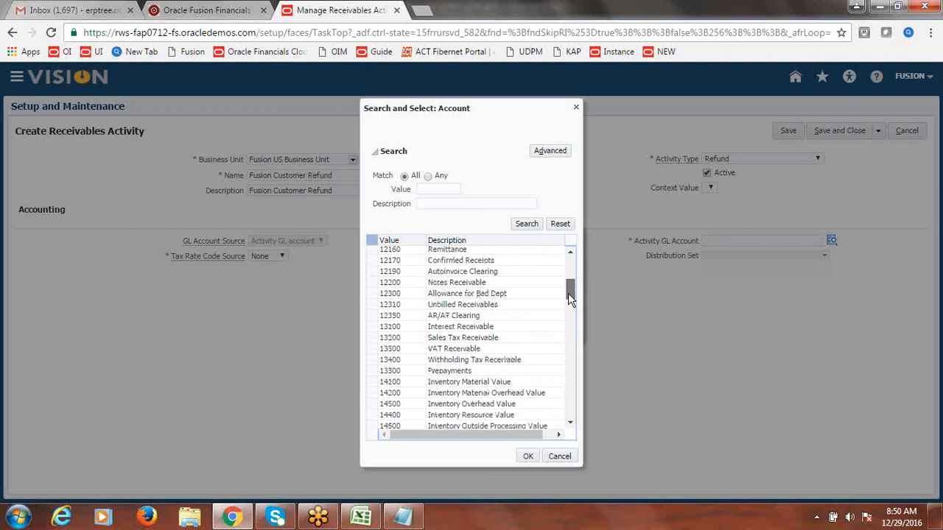
left_click(451, 252)
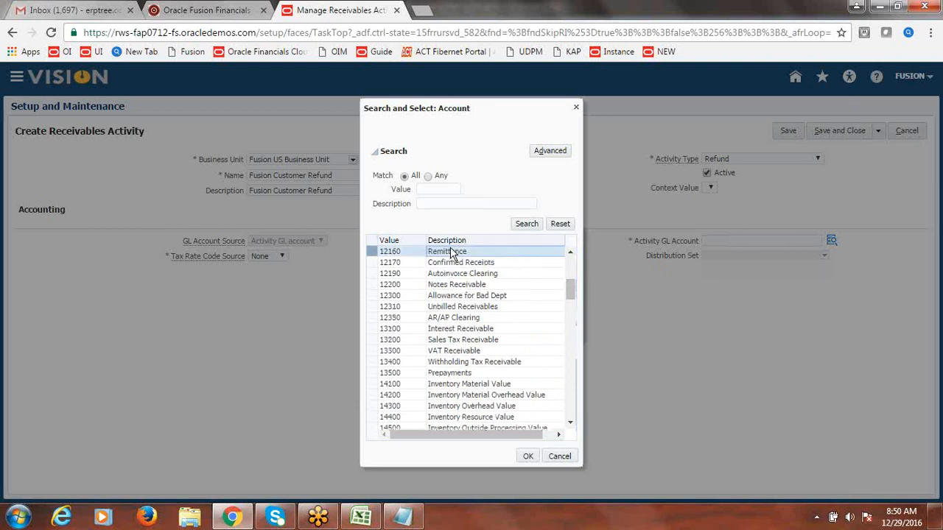
left_click(530, 456)
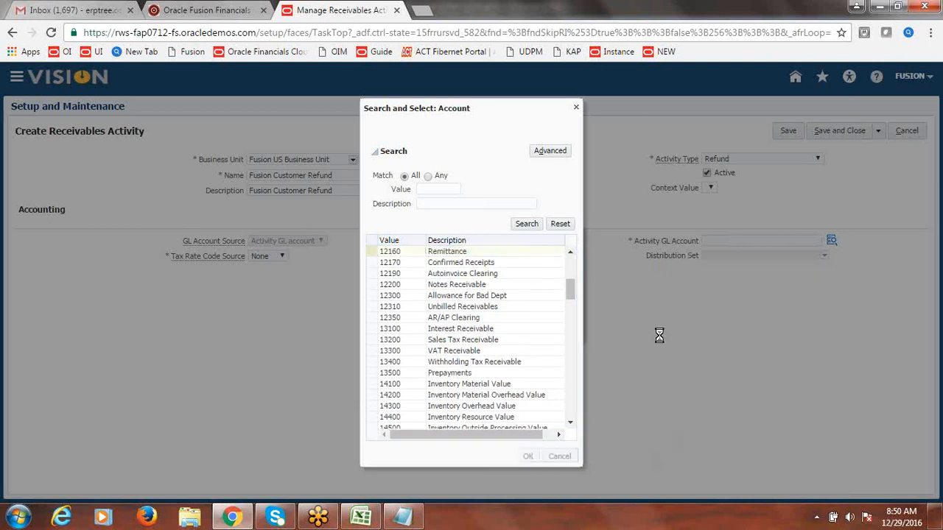
Step: Confirm GL account 1000.1000.12160, then save and close the refund activity and activities list
left_click(529, 330)
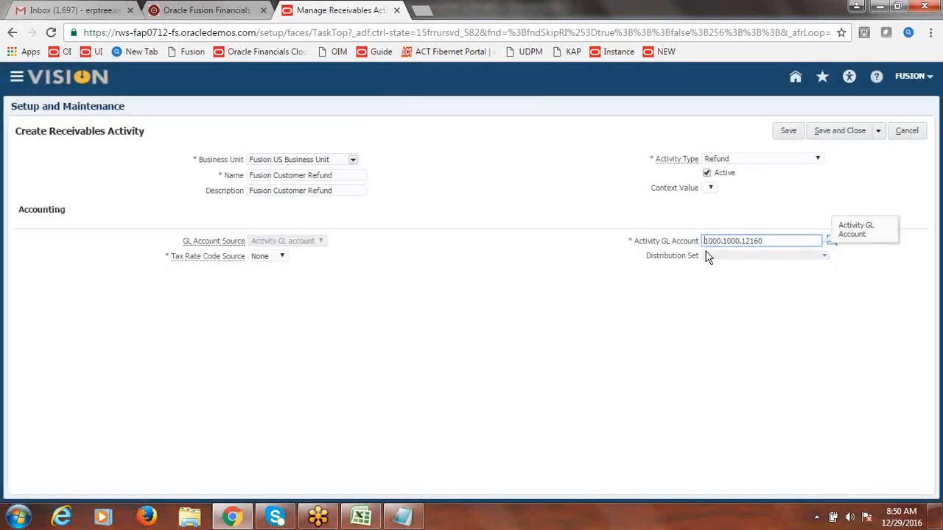
left_click(778, 182)
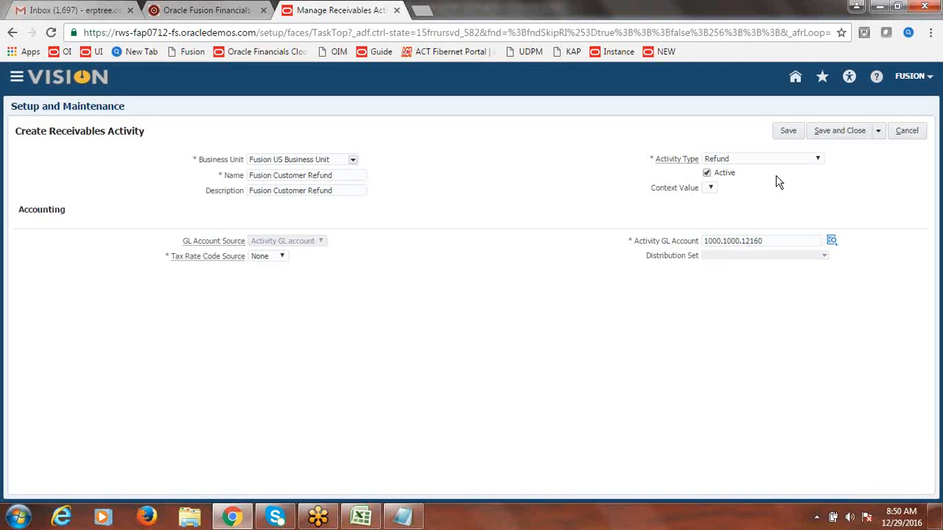
left_click(844, 134)
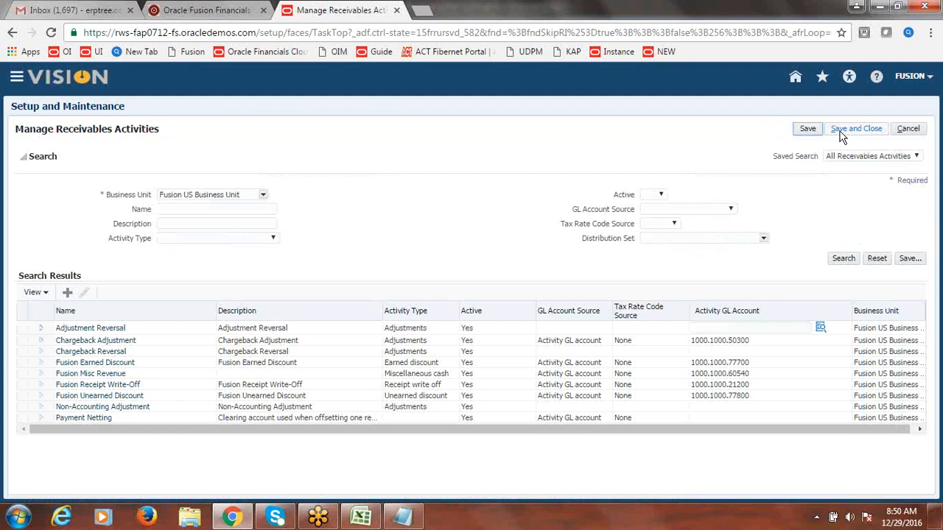
left_click(843, 133)
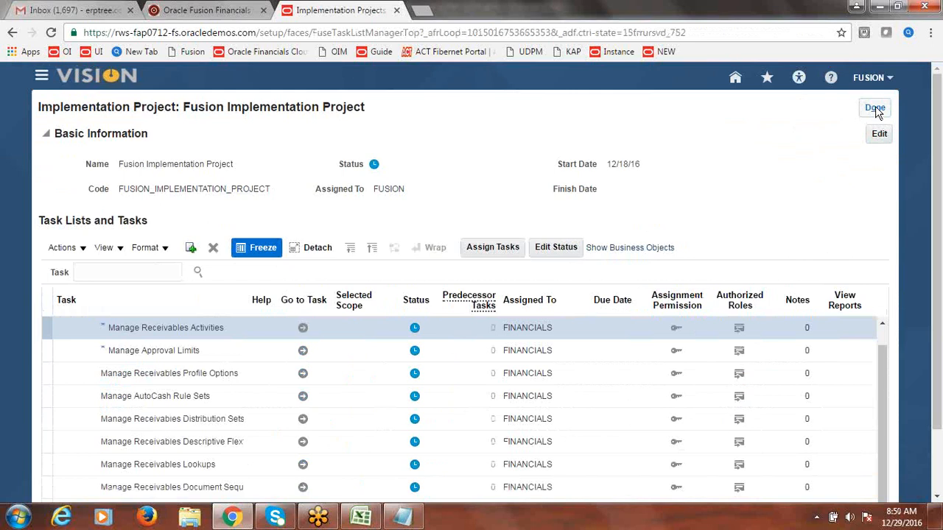
Step: Finish the implementation project and sign out of the current session
left_click(875, 109)
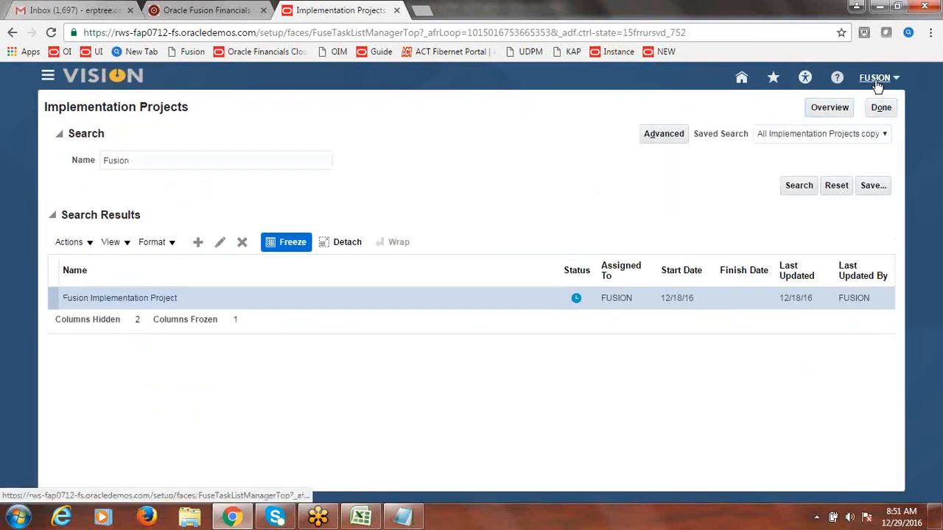
left_click(876, 80)
left_click(881, 108)
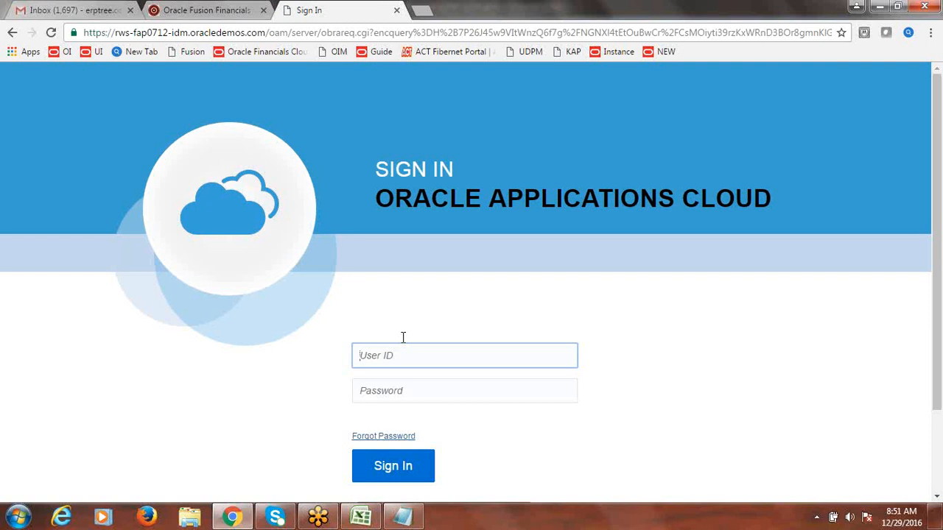
Step: Sign back in with a different user ID and its password
type("fusi")
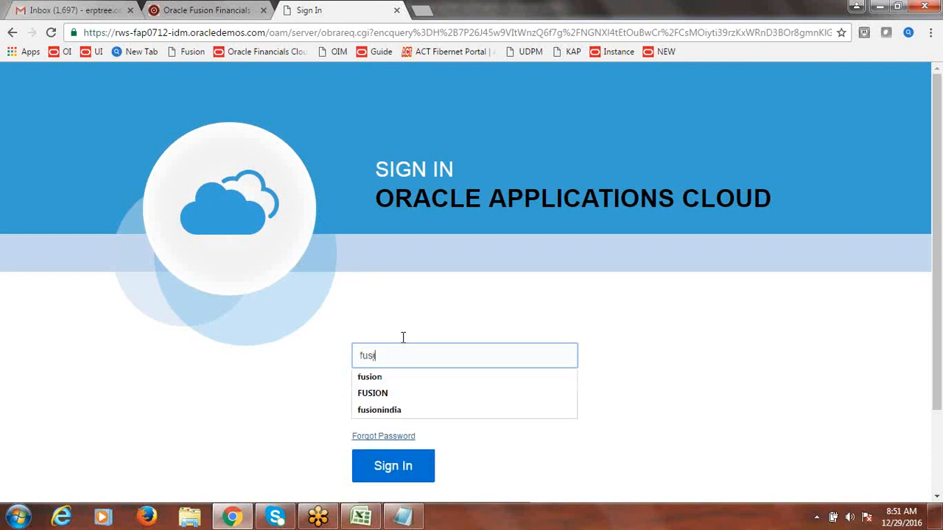
key("BackSpace")
key("BackSpace")
type("fi")
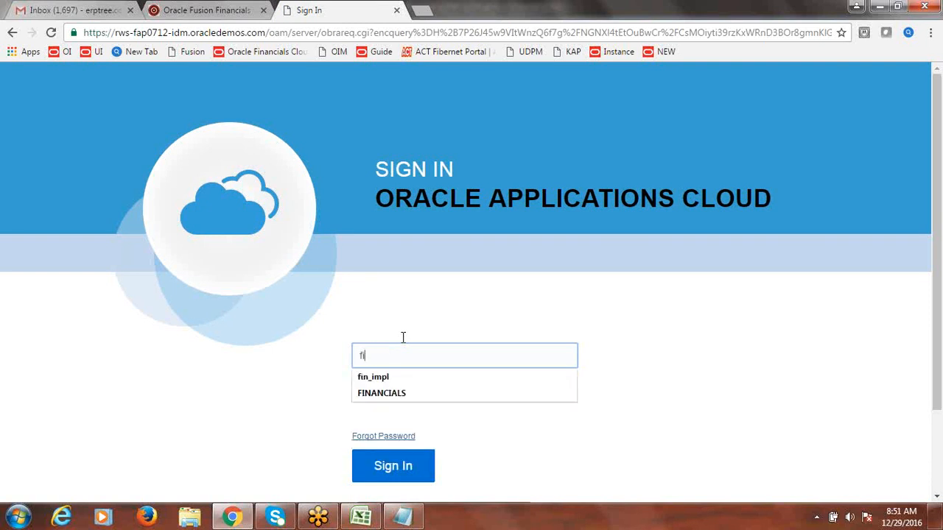
type("nancials")
key("Tab")
type("••")
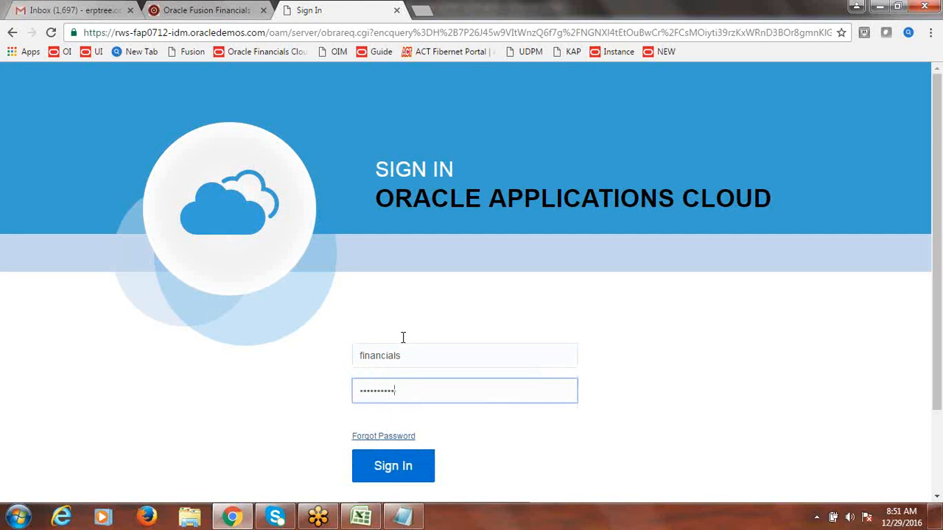
type("••••••••")
left_click(392, 469)
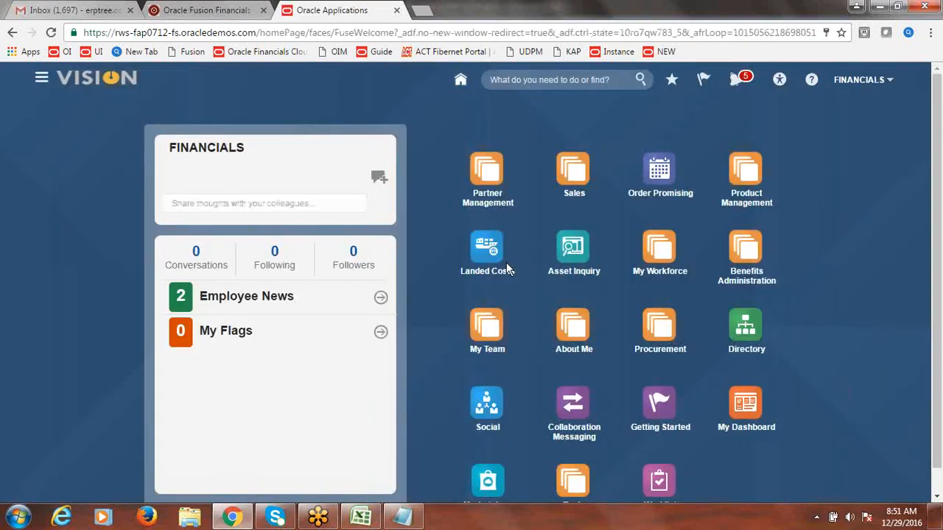
Step: Find Manage Approval Limits in Setup and Maintenance and add a blank approval limit row
left_click(863, 81)
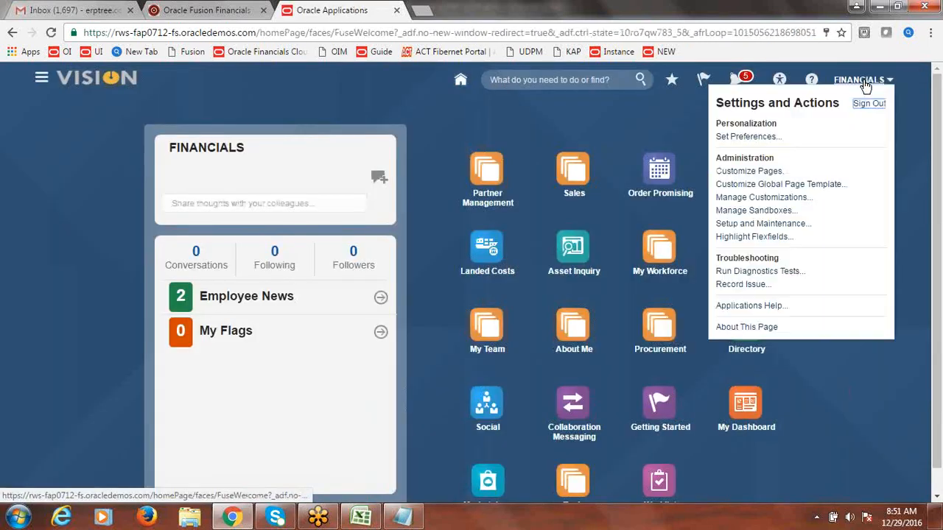
left_click(737, 223)
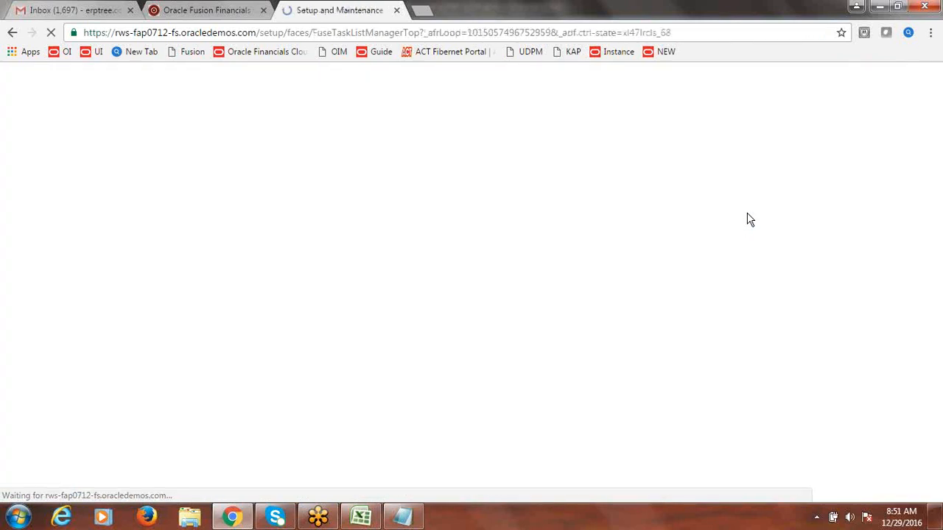
left_click(560, 114)
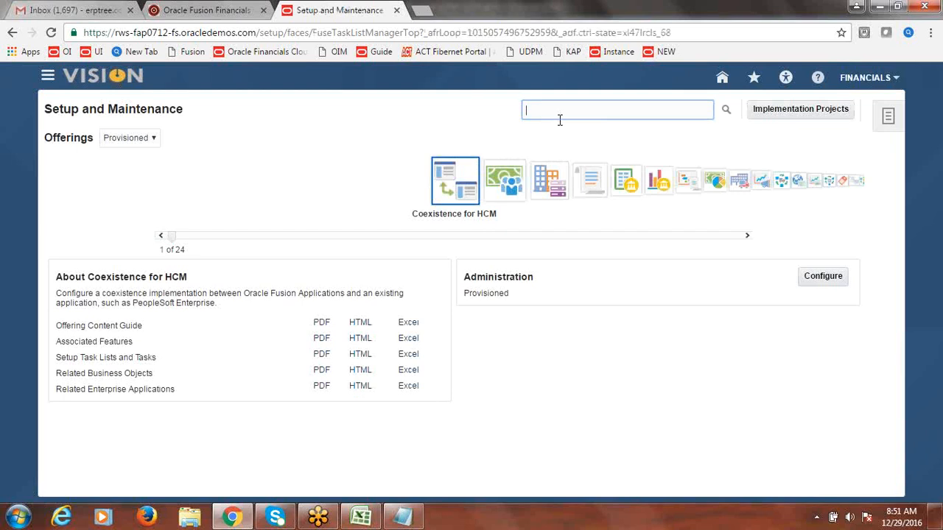
type("Approval Groups")
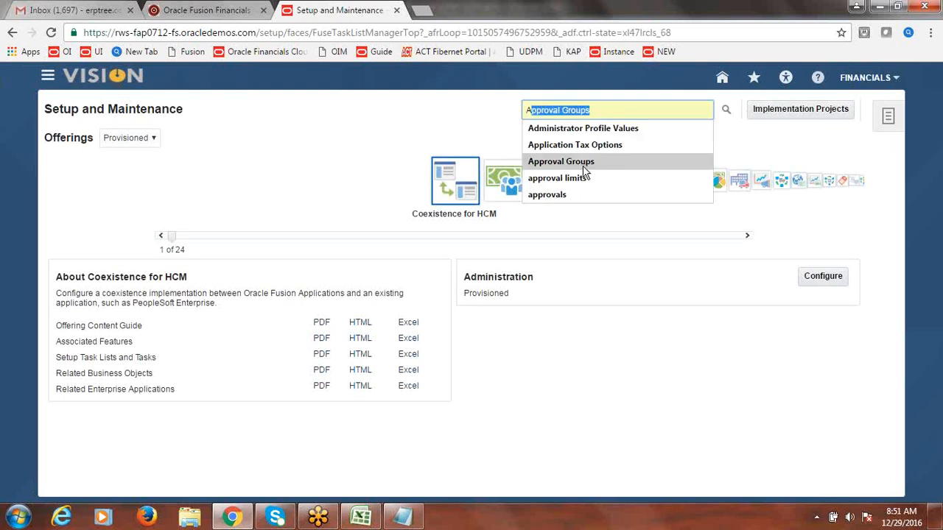
left_click(575, 178)
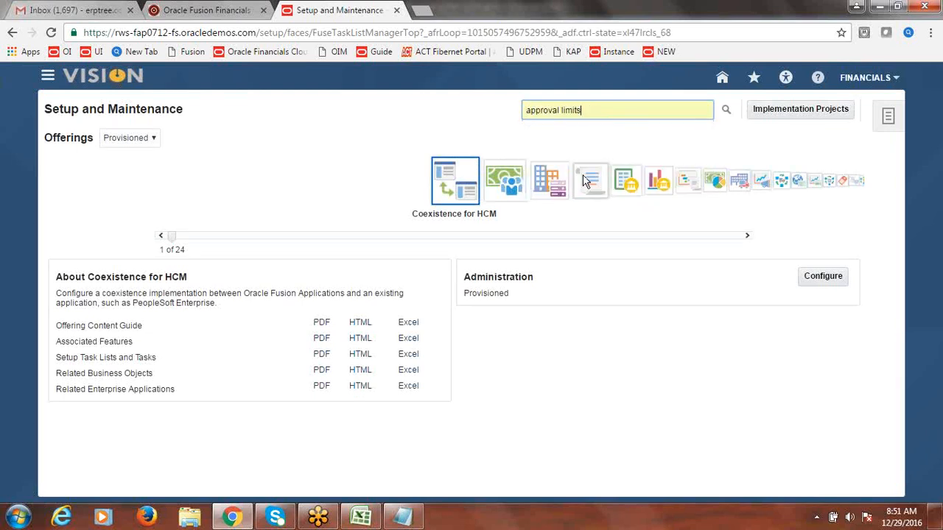
left_click(726, 111)
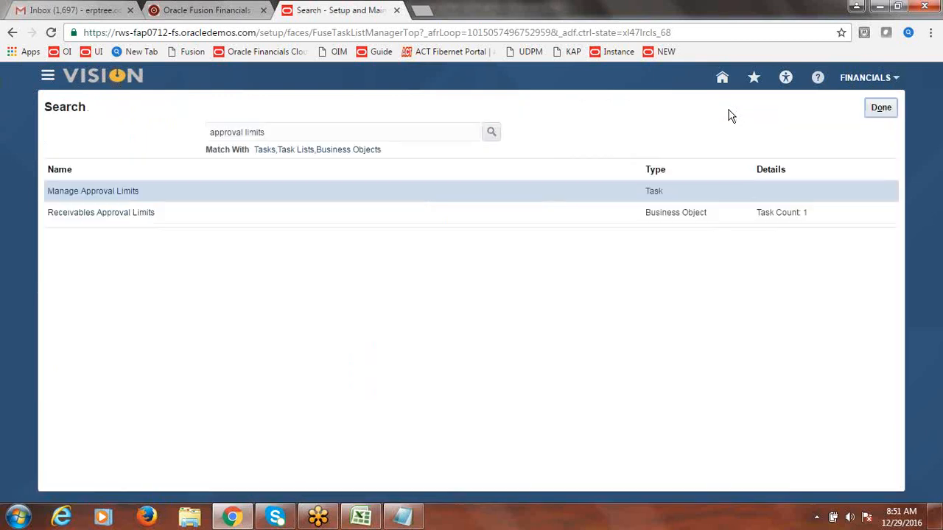
left_click(75, 190)
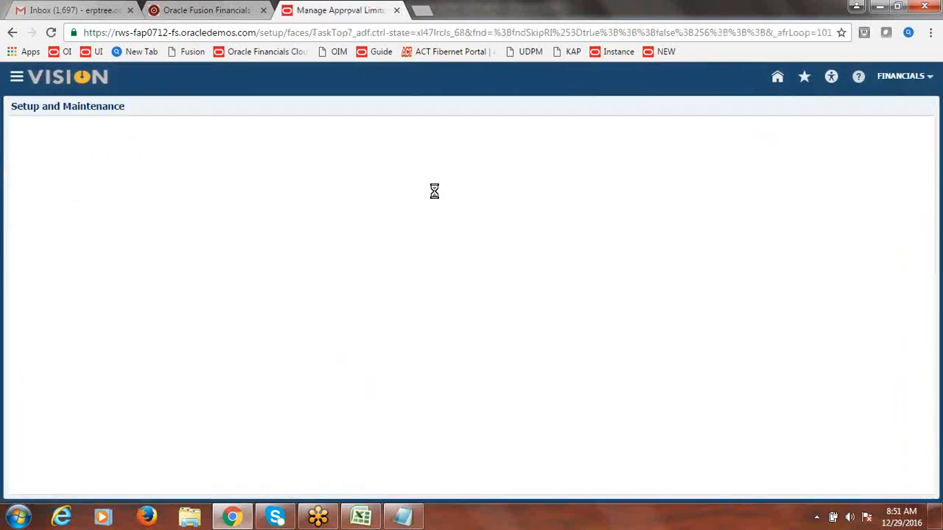
left_click(68, 271)
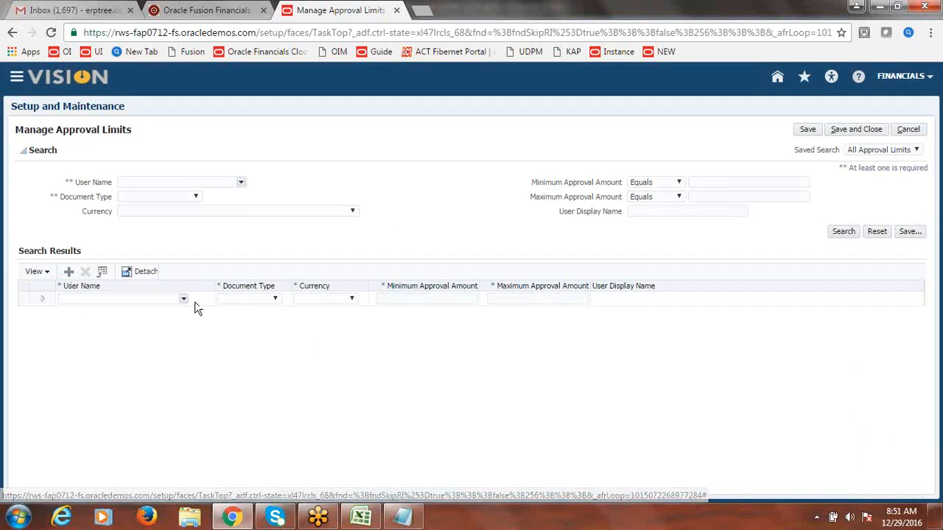
Step: Look up and select the demo user for the new approval limit row
left_click(184, 300)
left_click(101, 438)
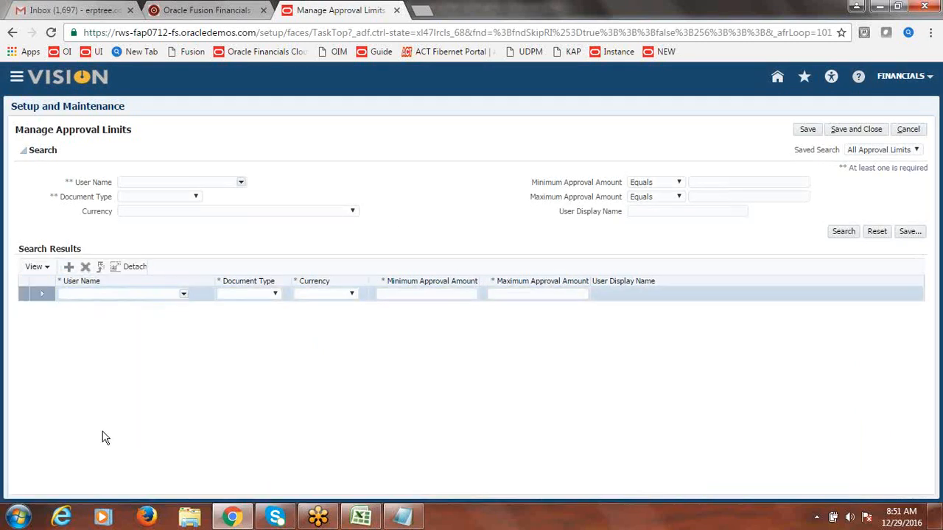
left_click(183, 294)
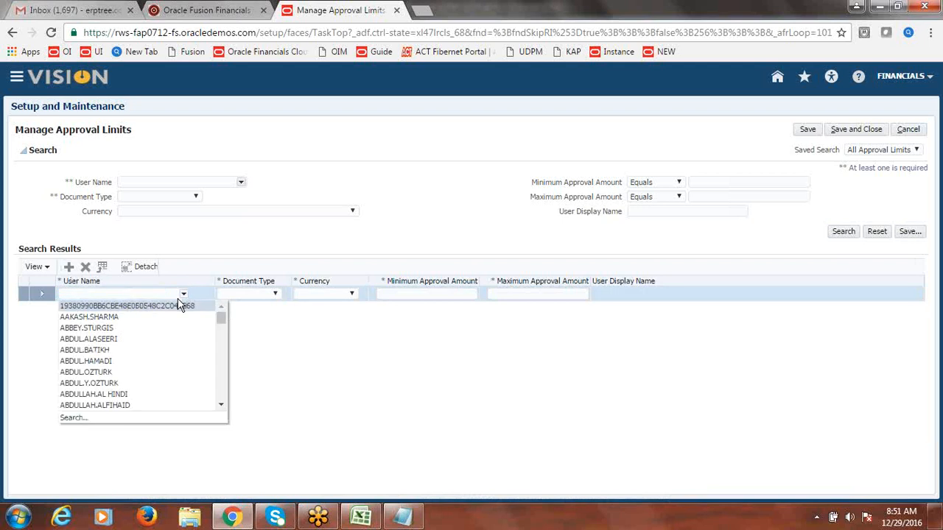
left_click(84, 419)
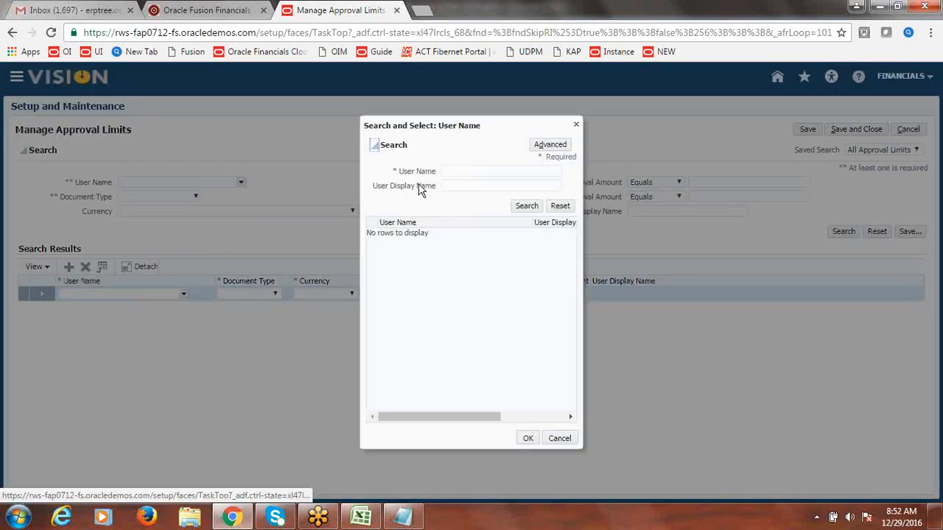
left_click(468, 171)
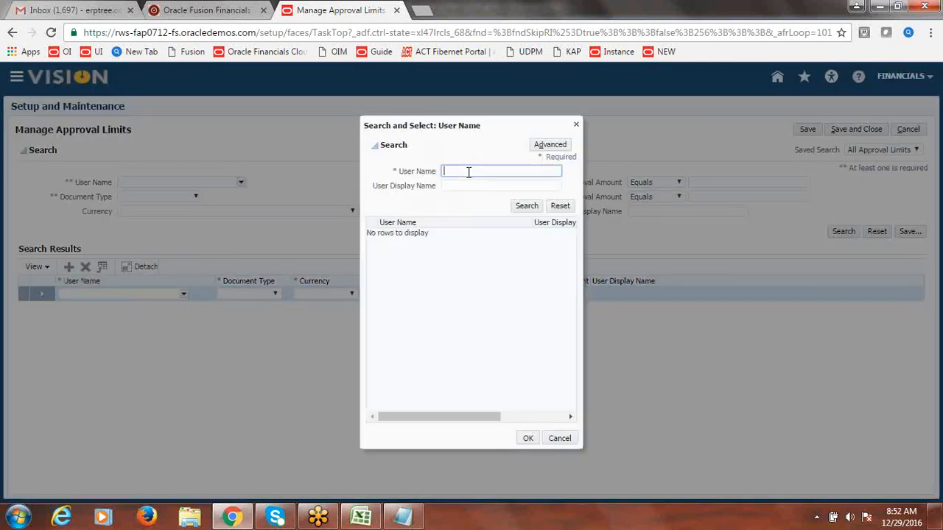
type("FUSION")
left_click(529, 207)
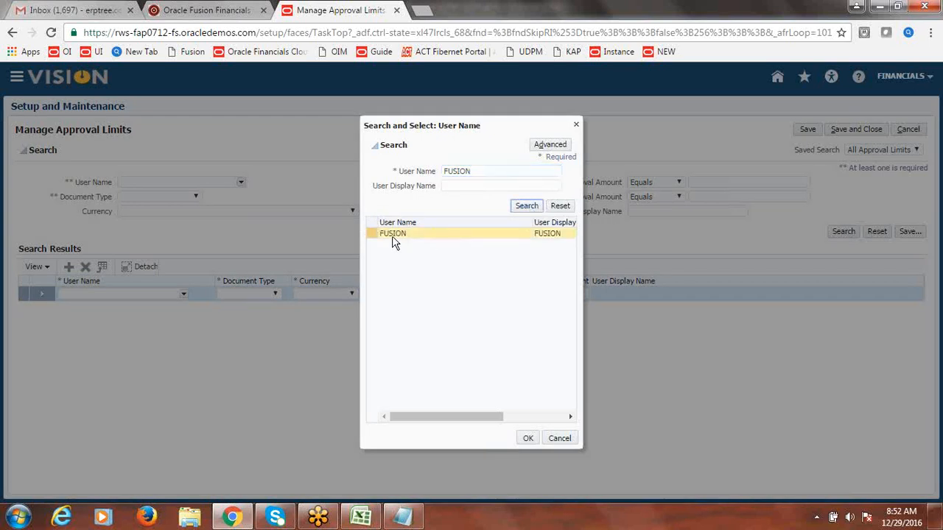
left_click(392, 233)
left_click(527, 439)
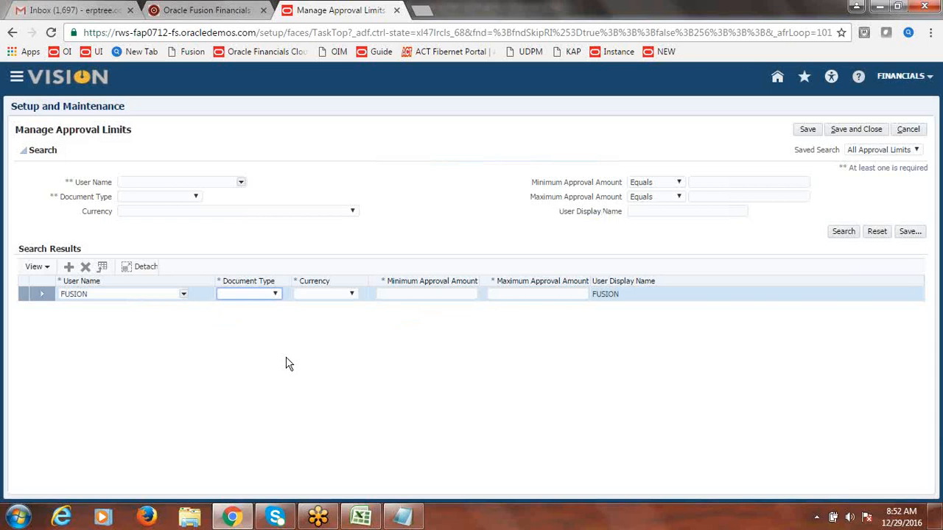
Step: Set the limit to Credit Memo Refund, USD, minimum 1, maximum 5000, and save it
left_click(275, 293)
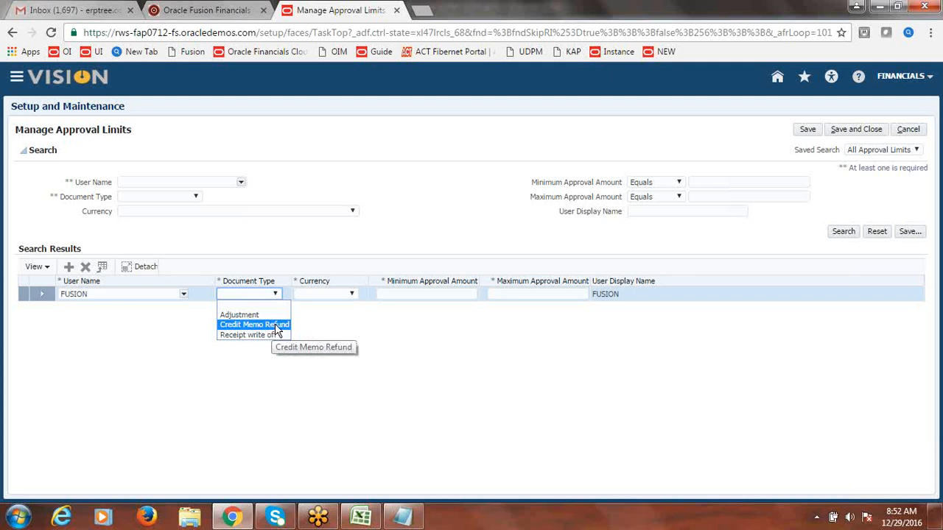
left_click(275, 324)
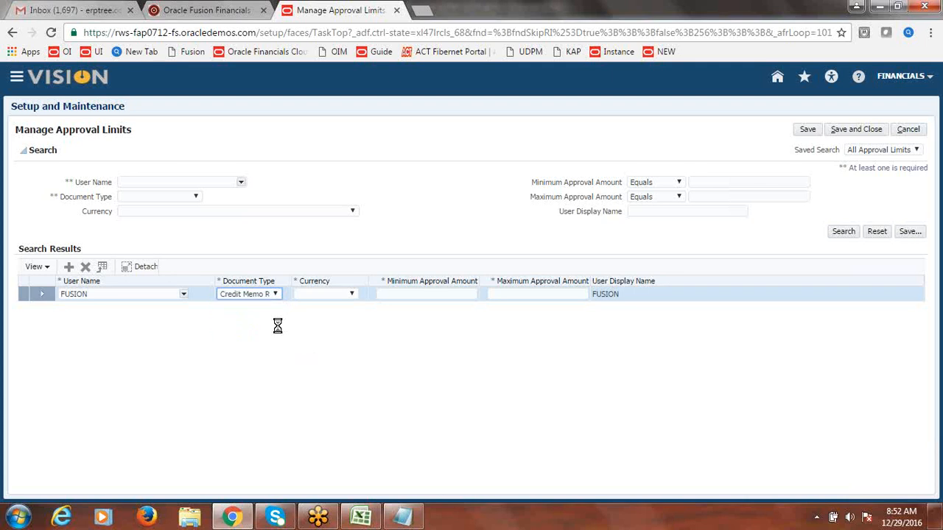
left_click(351, 294)
left_click(347, 317)
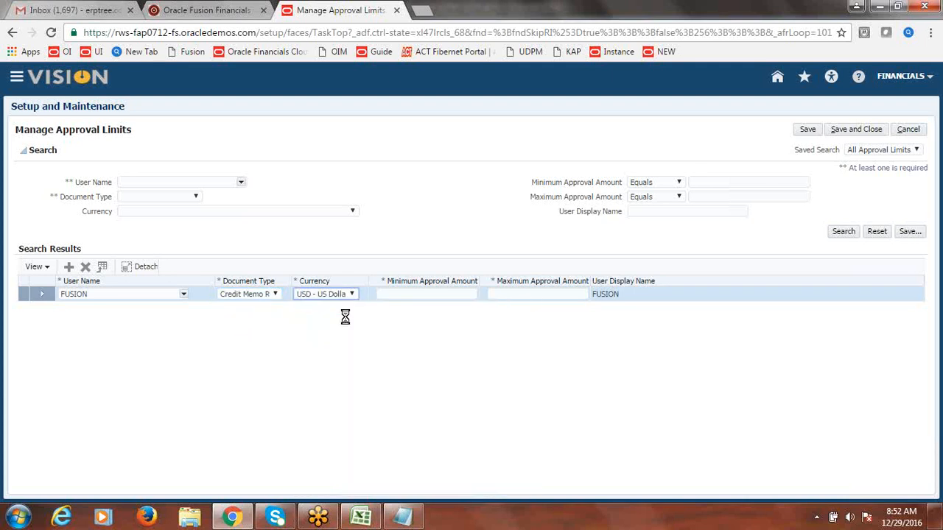
left_click(442, 295)
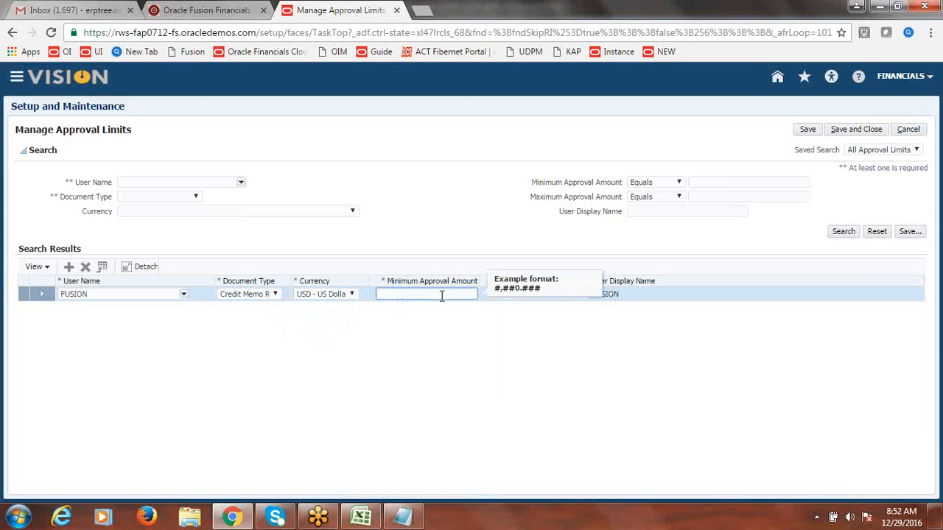
type("1")
key("Tab")
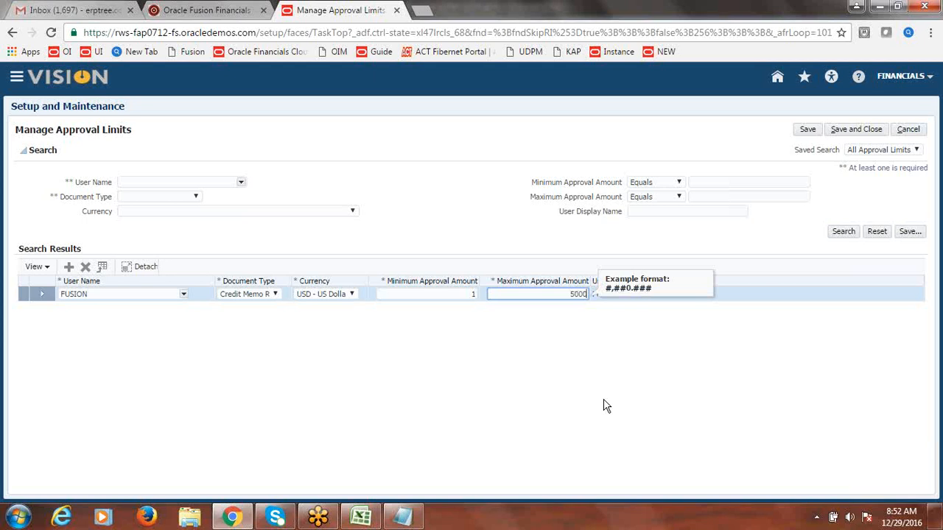
left_click(598, 336)
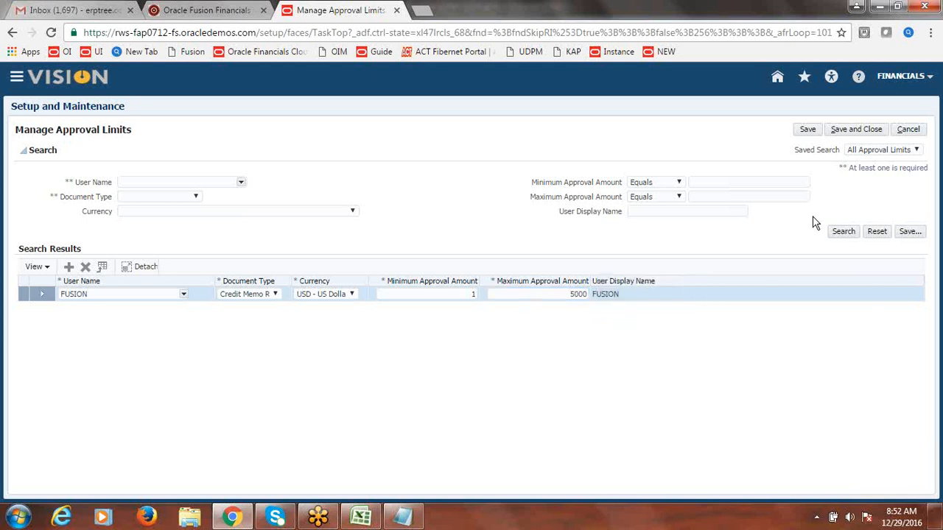
left_click(875, 132)
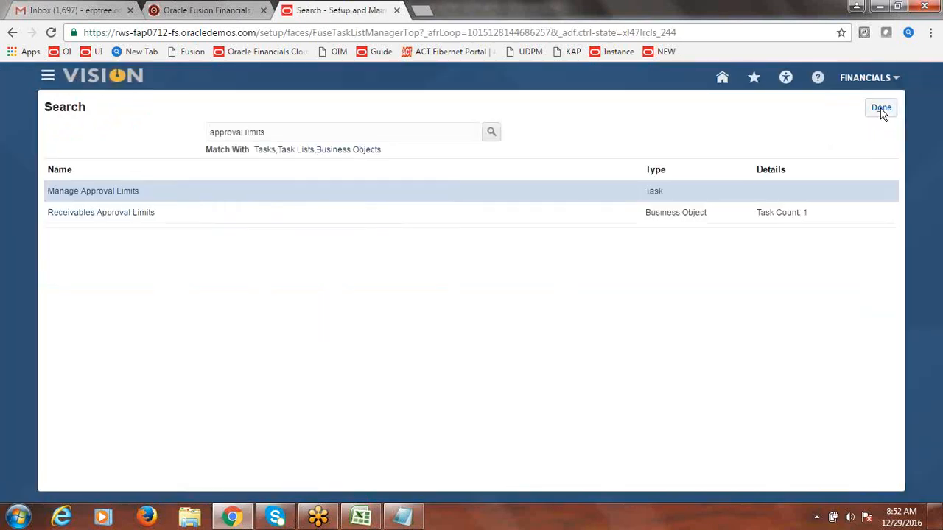
Step: Leave Setup and Maintenance and sign out of the application
left_click(881, 110)
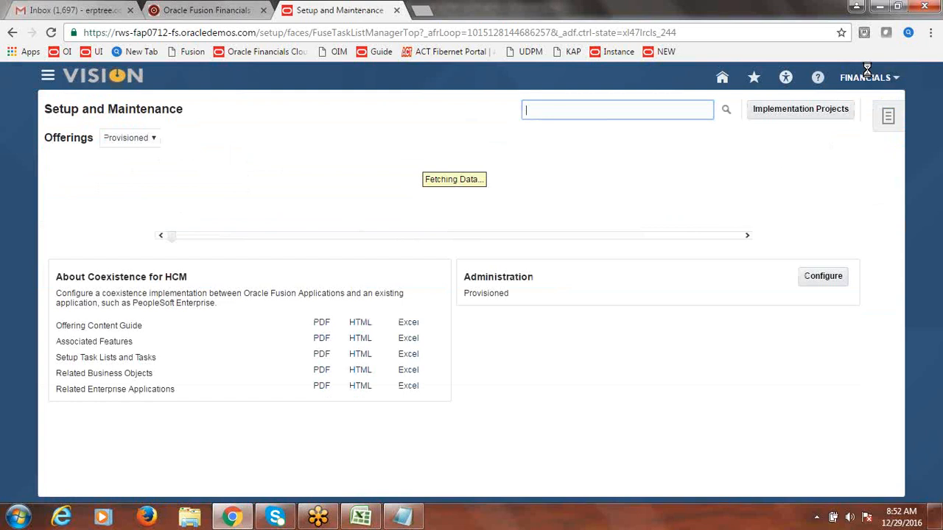
left_click(867, 77)
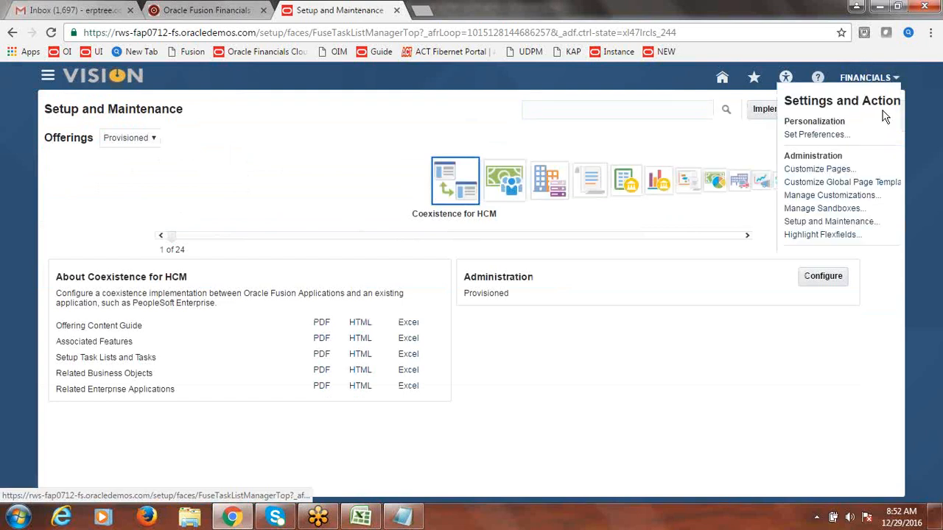
left_click(877, 103)
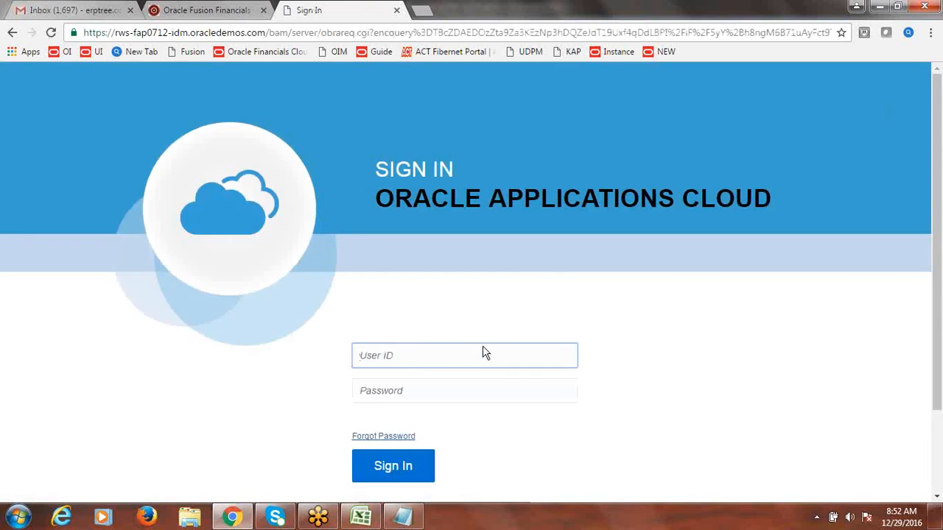
Step: Sign in again with the user ID and password
type("F")
key("BackSpace")
type("fusion")
key("Tab")
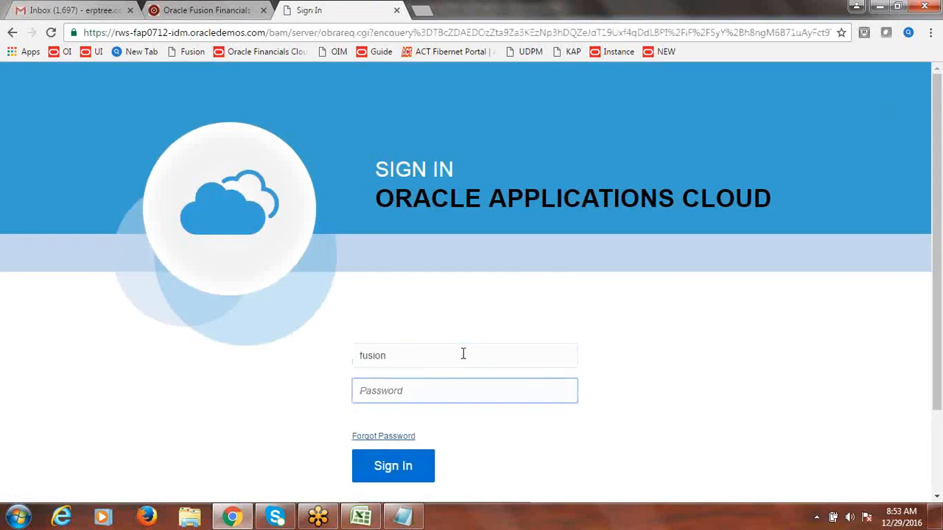
type("•••••••")
left_click(394, 471)
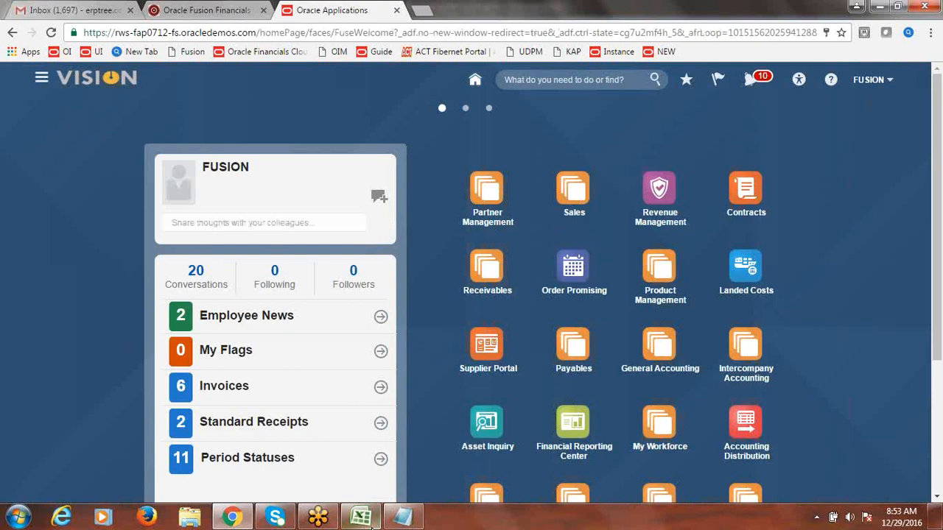
Step: In the Excel notes, mark the refund setup steps and 'Transaction 9000 USD', then save
left_click(368, 520)
left_click_drag(246, 244, 245, 274)
left_click(187, 335)
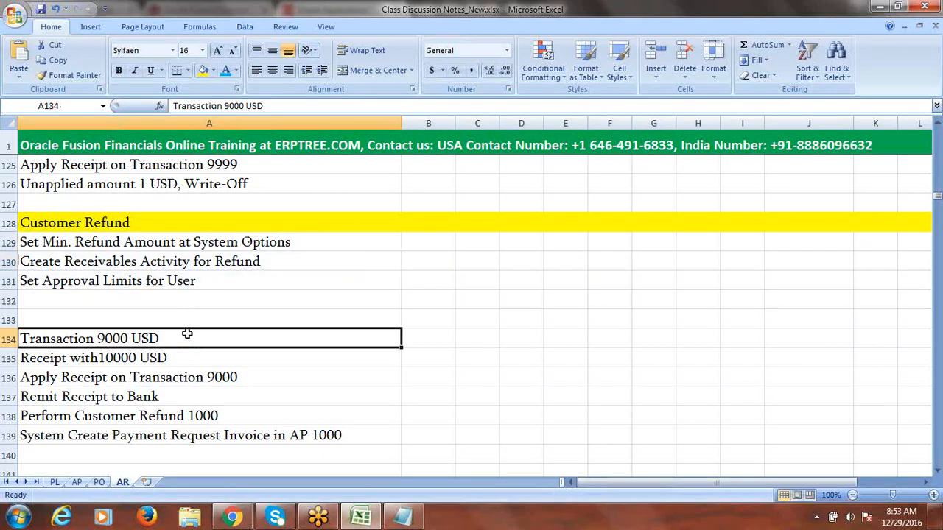
key("ctrl+s")
left_click(439, 295)
left_click(233, 518)
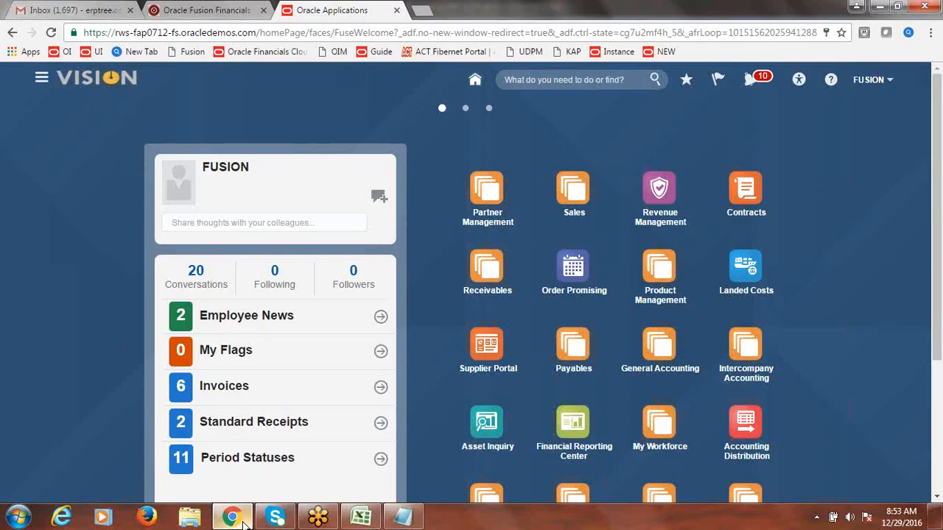
Step: Start a new invoice in Billing with source Fusion Invoice for bill-to Fusion Customer-1
left_click(42, 78)
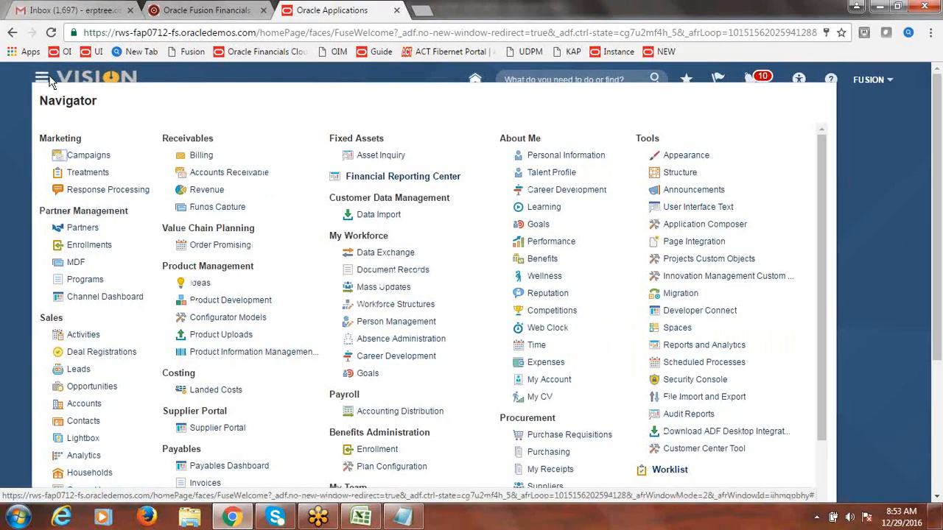
left_click(202, 155)
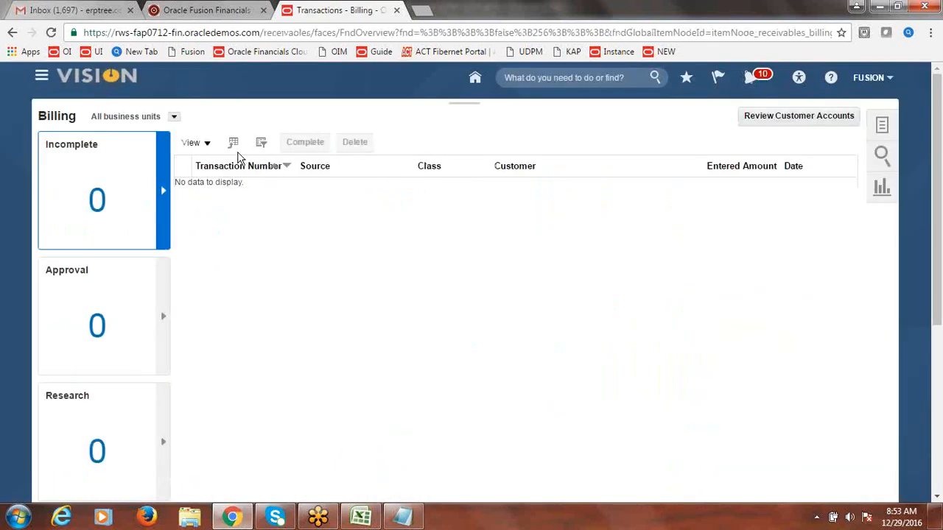
left_click(884, 127)
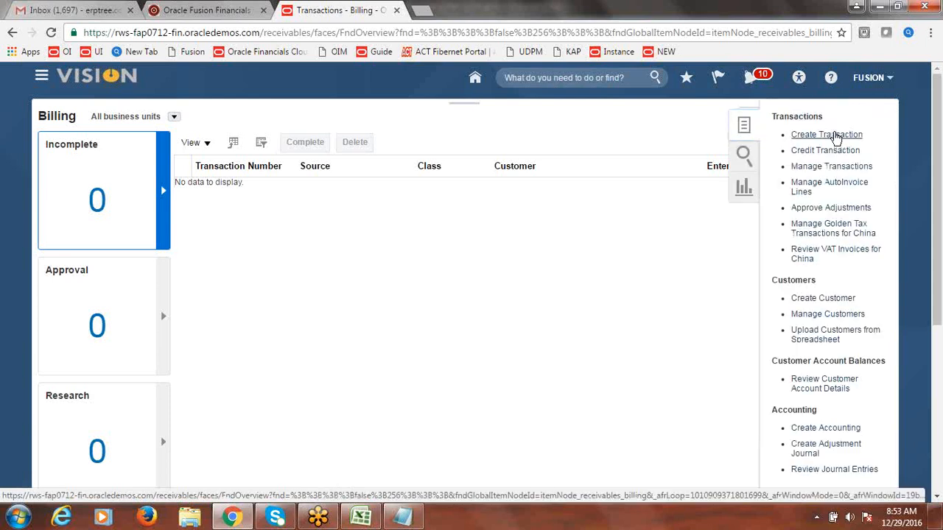
left_click(827, 135)
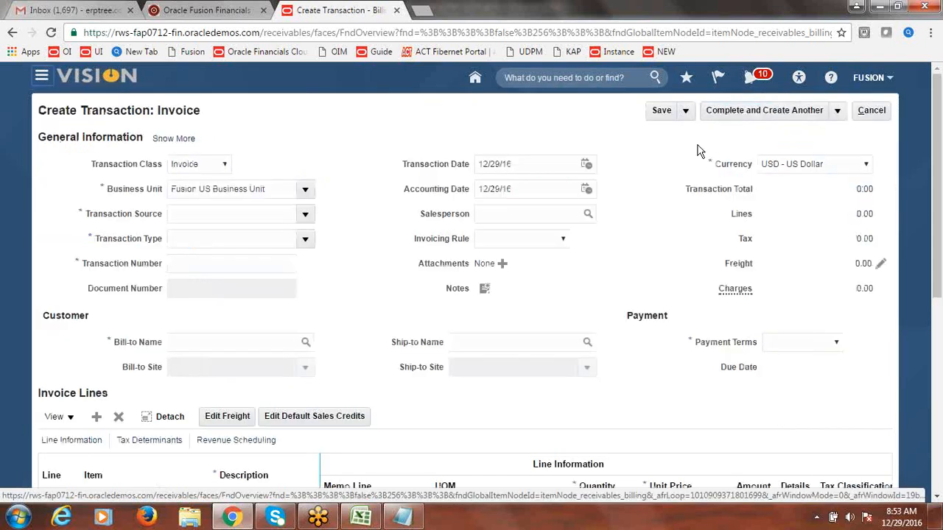
left_click(305, 213)
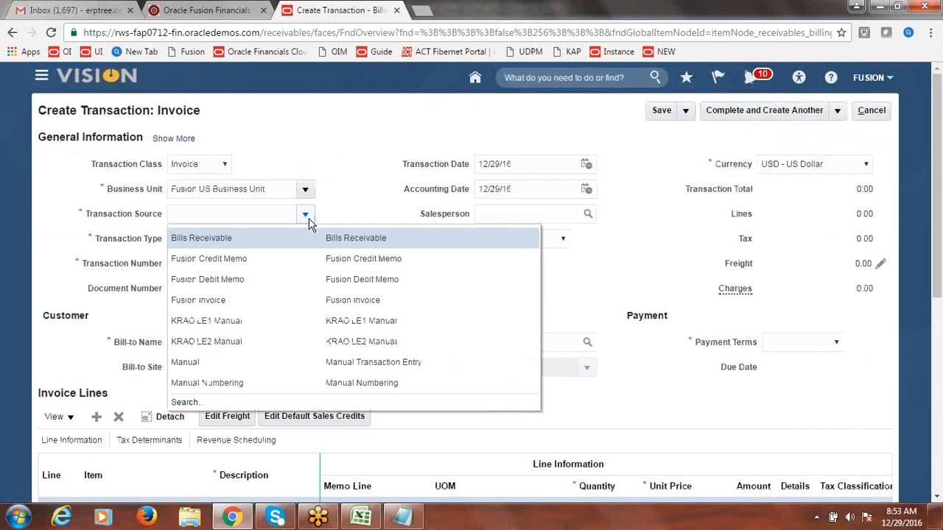
left_click(246, 299)
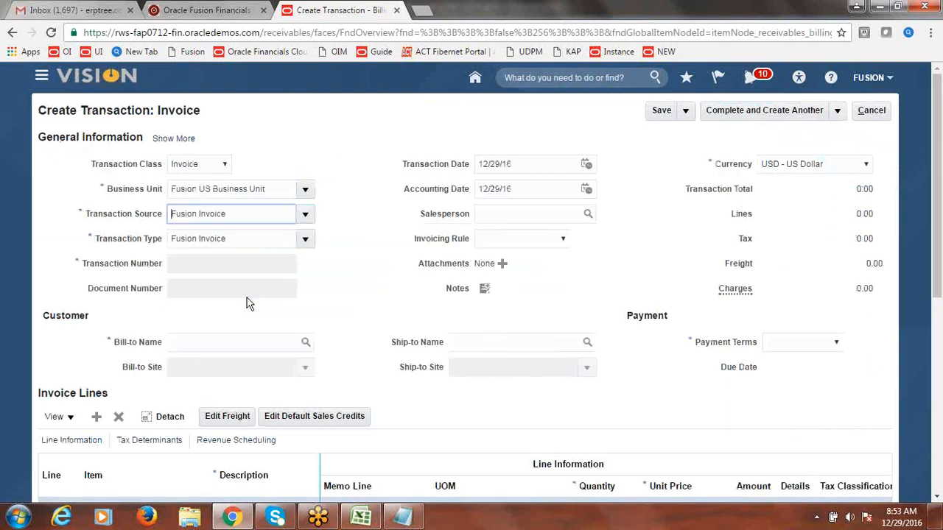
left_click(265, 343)
type("Customer-1")
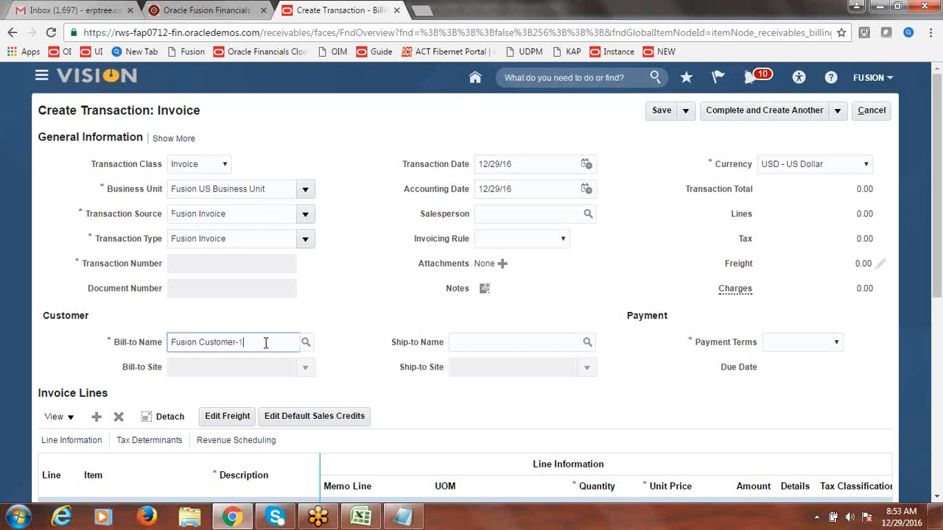
key("Tab")
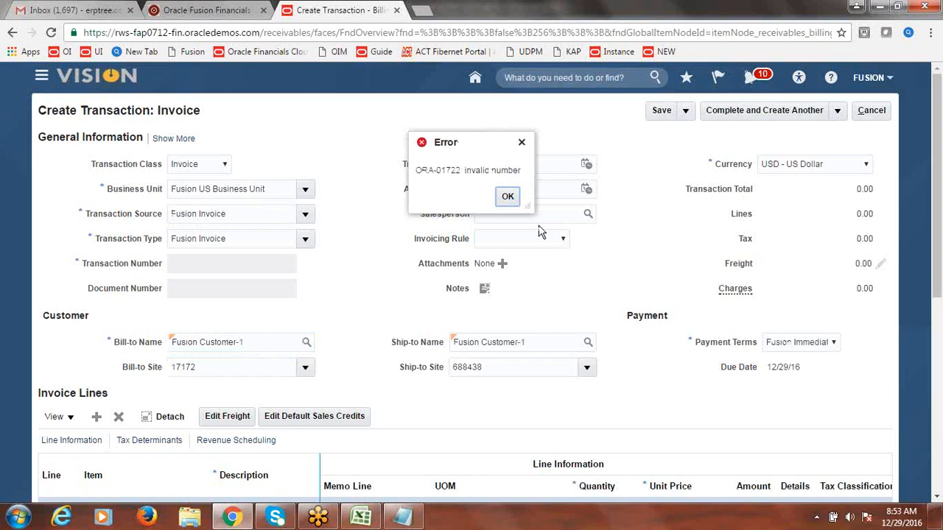
left_click(508, 196)
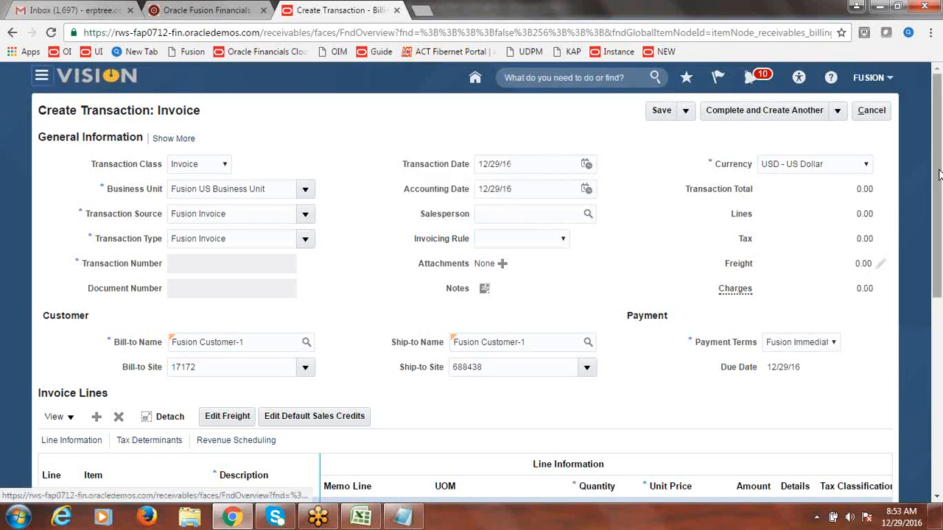
Step: Add a Goods line of quantity 1 at 9000, then complete and review invoice 26
scroll(940, 197, "down", 1)
scroll(939, 197, "down", 2)
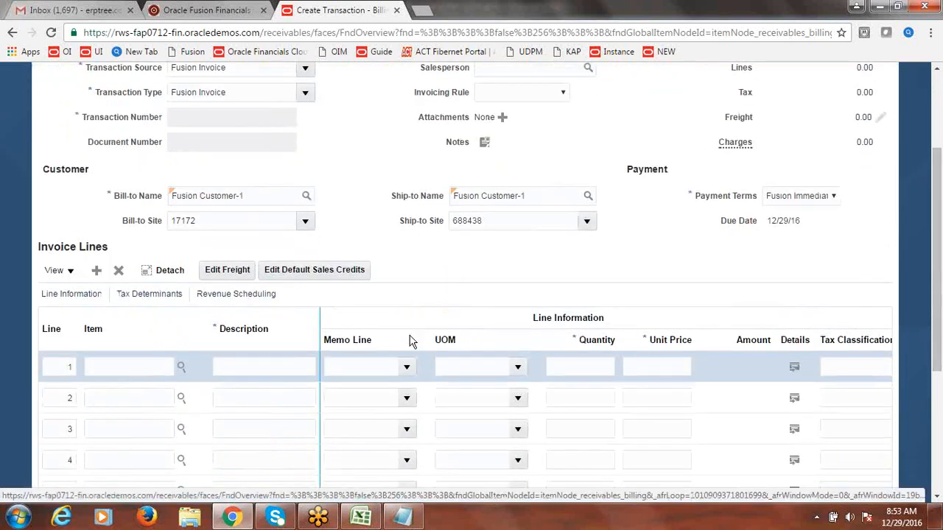
left_click(290, 365)
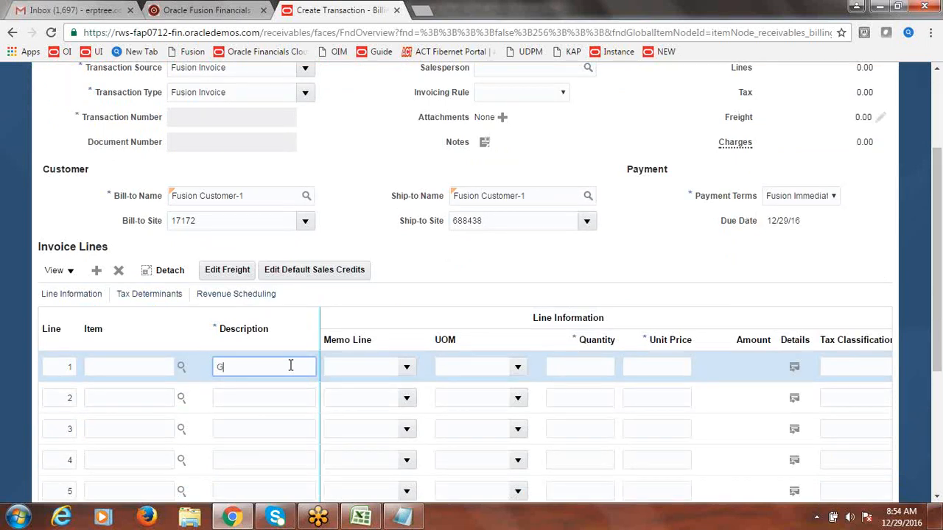
key("Tab")
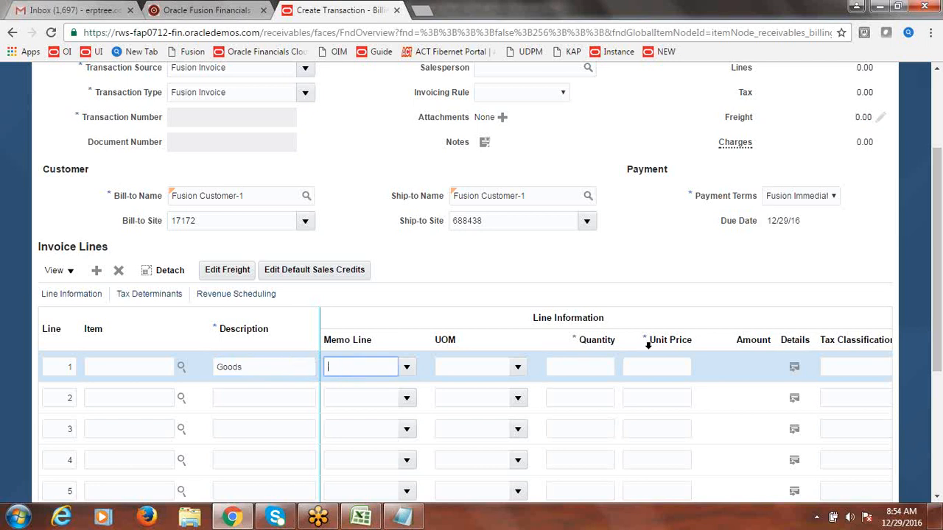
left_click(605, 364)
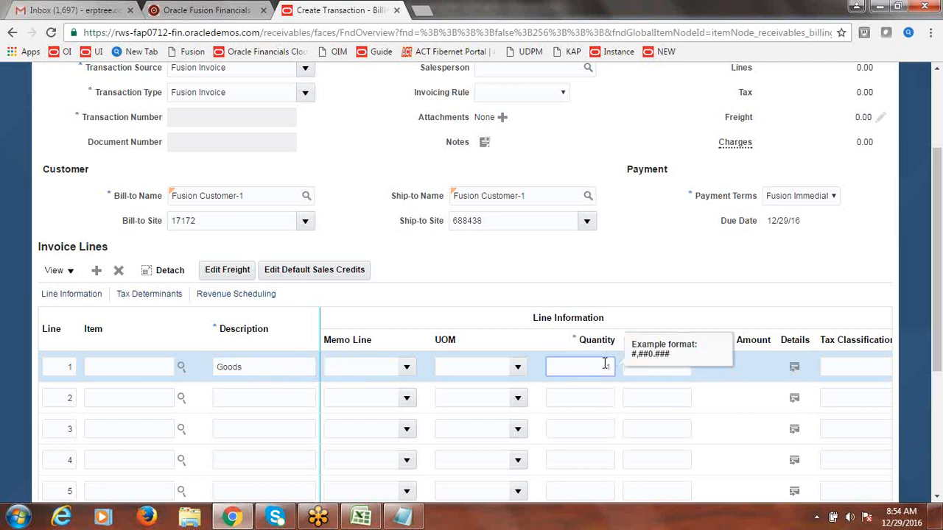
type("1")
key("Tab")
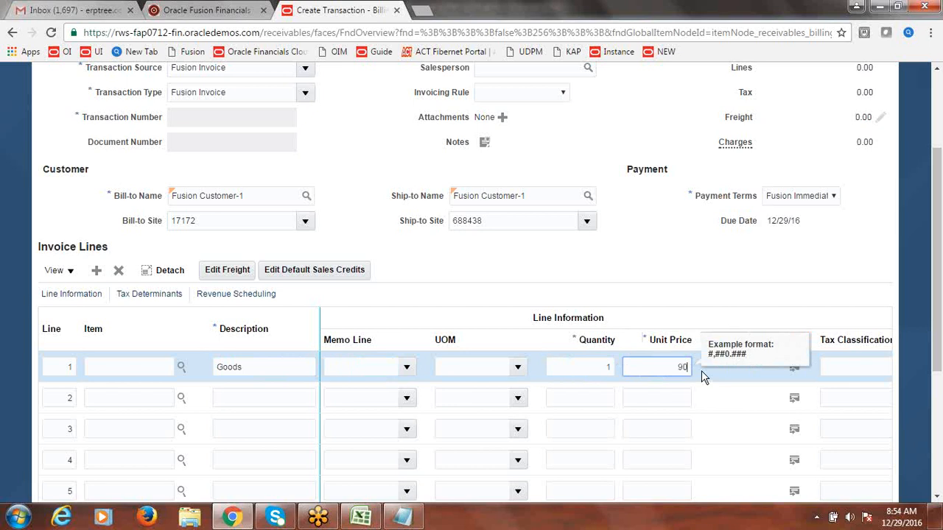
key("Tab")
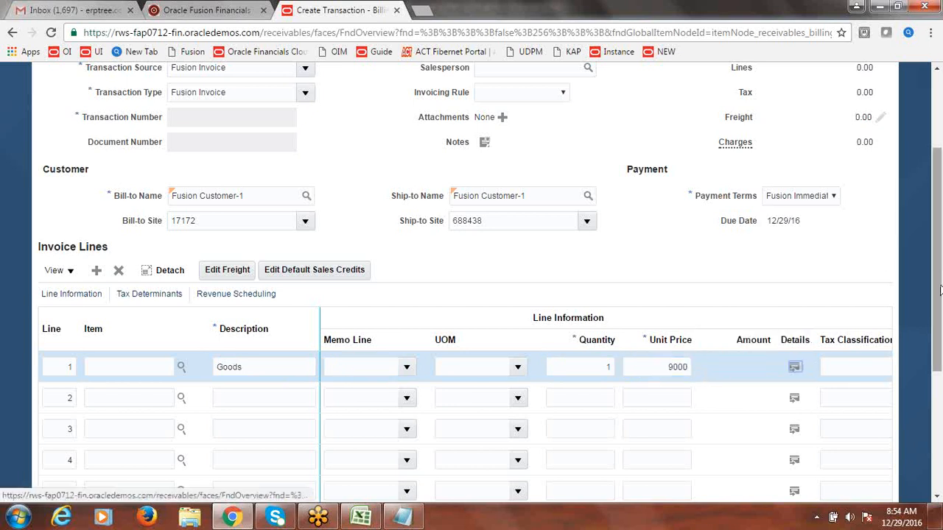
scroll(938, 255, "up", 3)
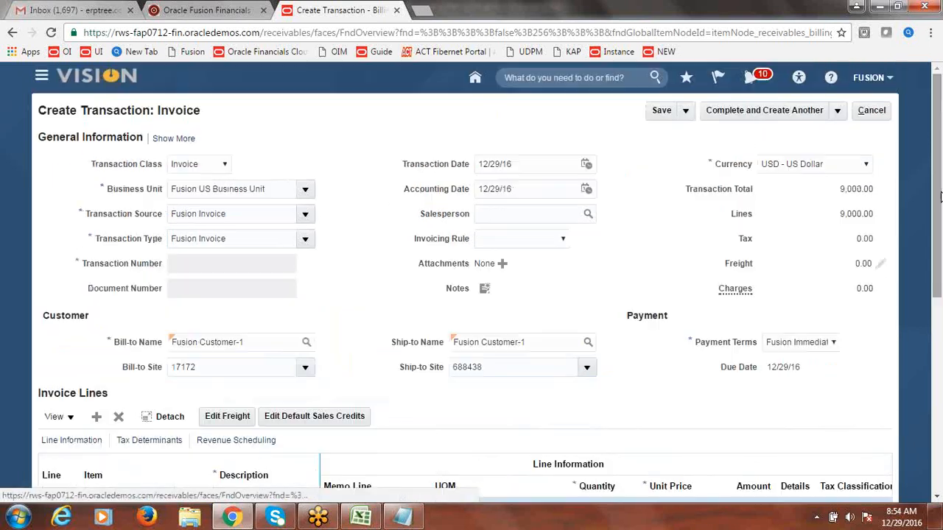
left_click(837, 112)
left_click(730, 134)
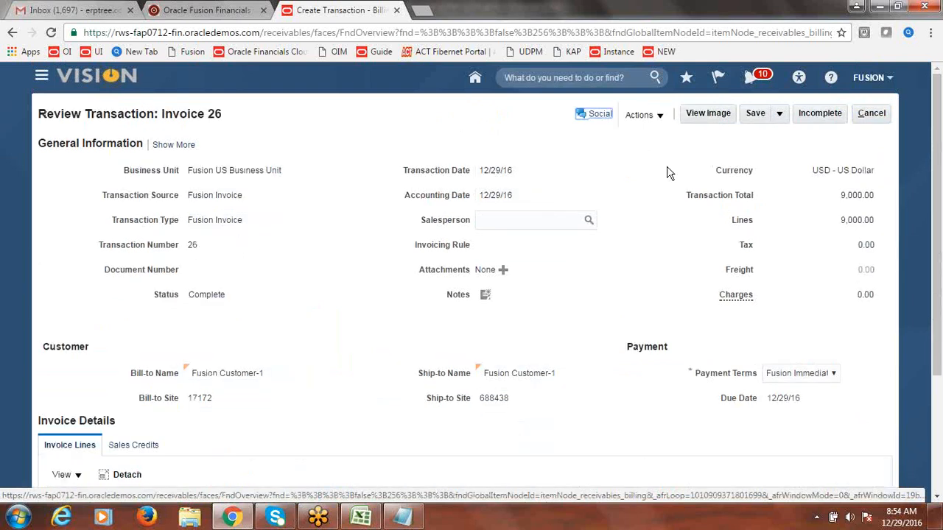
left_click(872, 113)
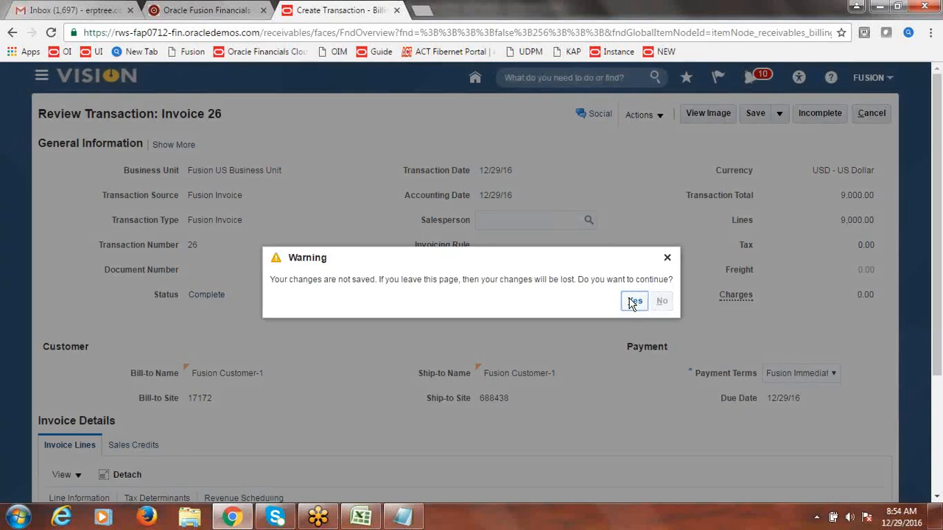
Step: Leave the invoice and start a new receipt in Accounts Receivable
left_click(634, 302)
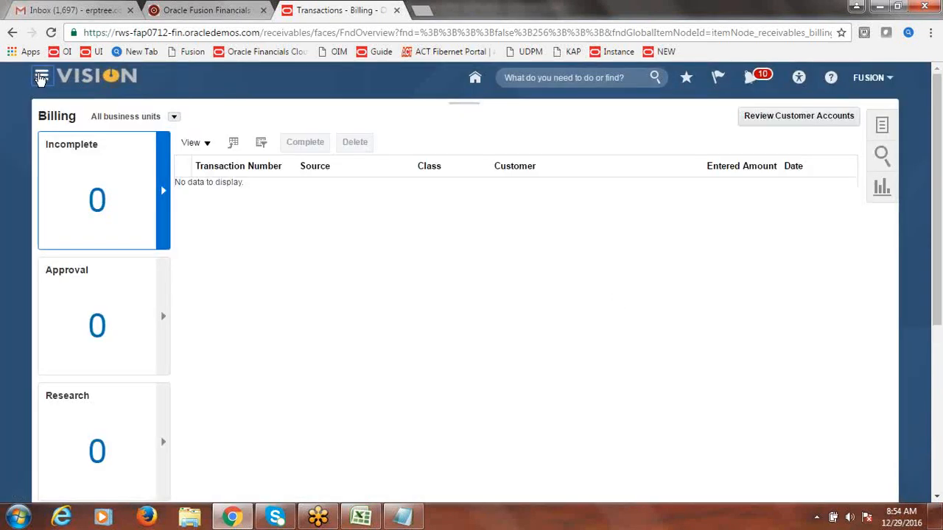
left_click(42, 77)
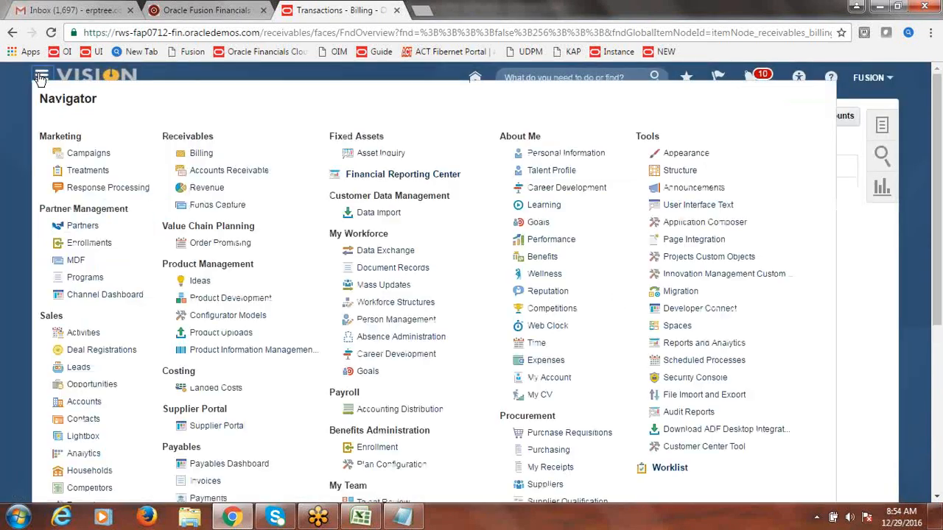
left_click(220, 172)
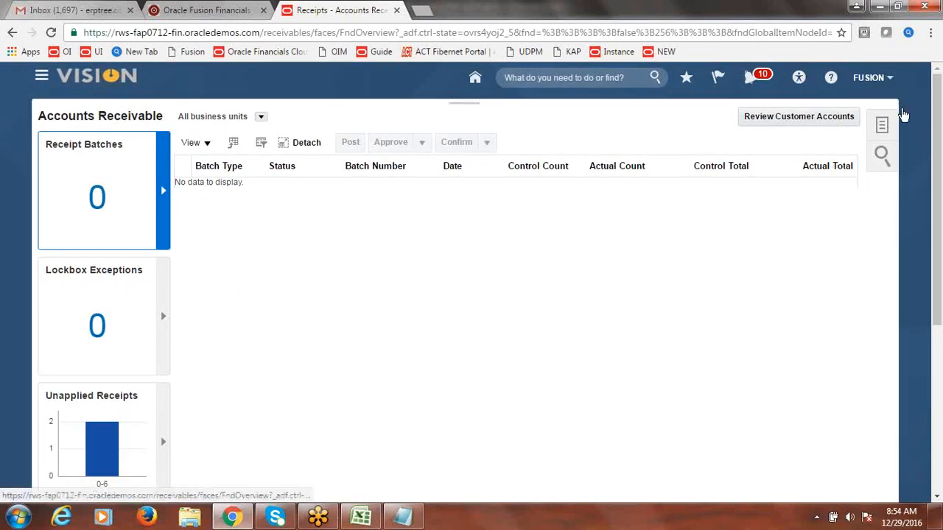
left_click(882, 126)
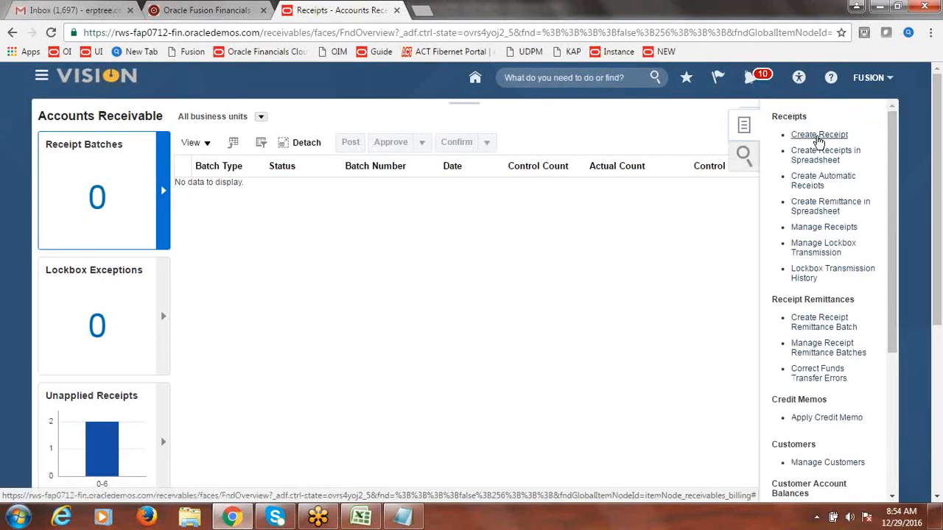
left_click(807, 136)
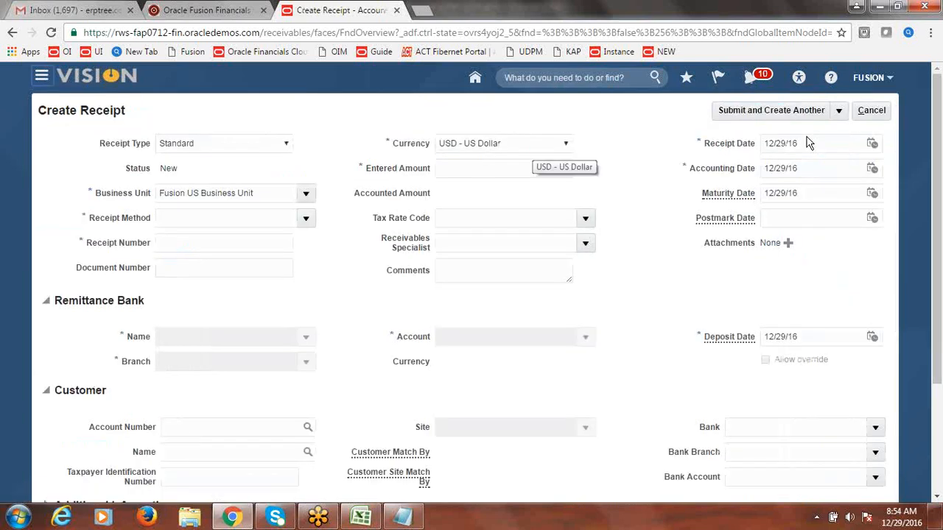
Step: Set the receipt method to Fusion Check with a 10,000 amount and receipt number 1010
left_click(309, 220)
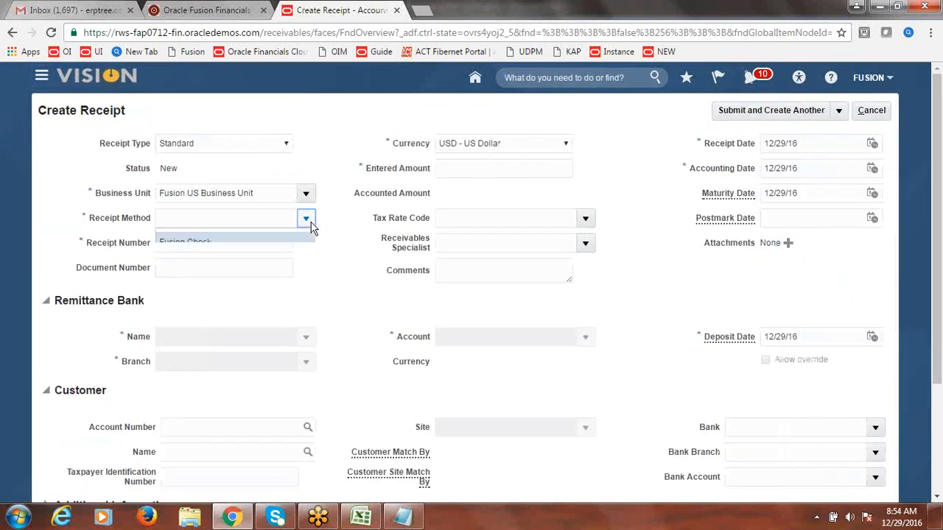
left_click(249, 242)
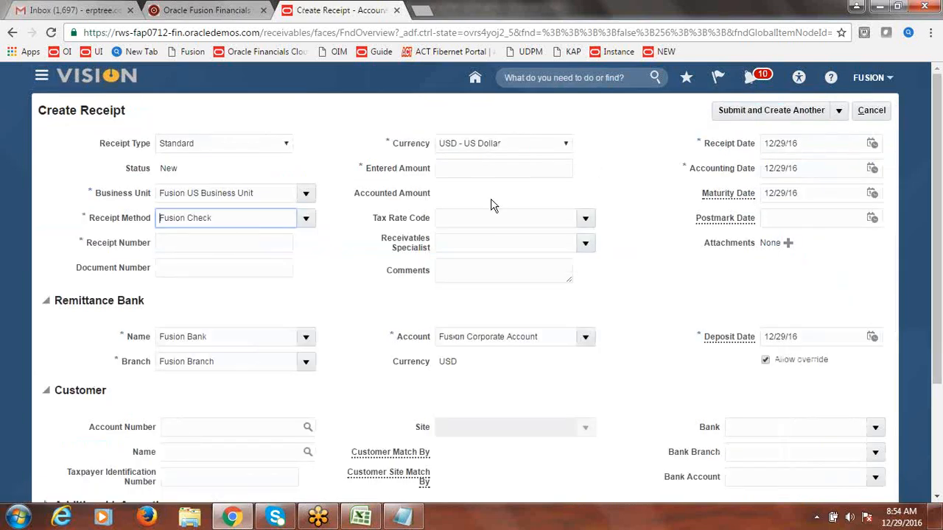
left_click(468, 170)
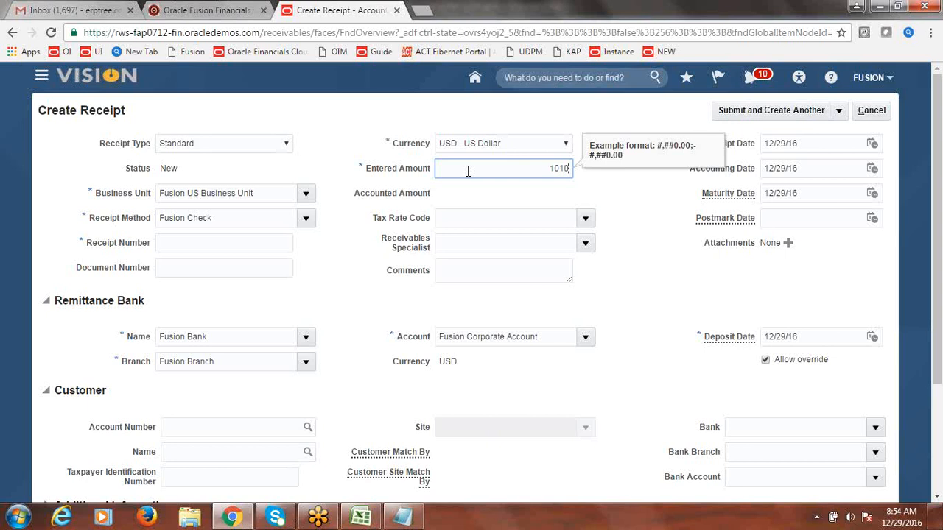
key("Tab")
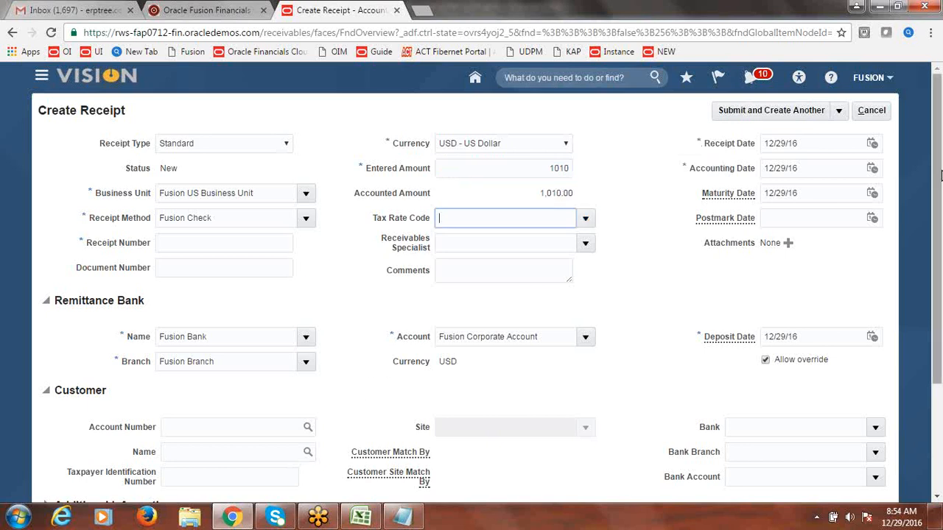
left_click_drag(939, 175, 936, 164)
left_click(542, 170)
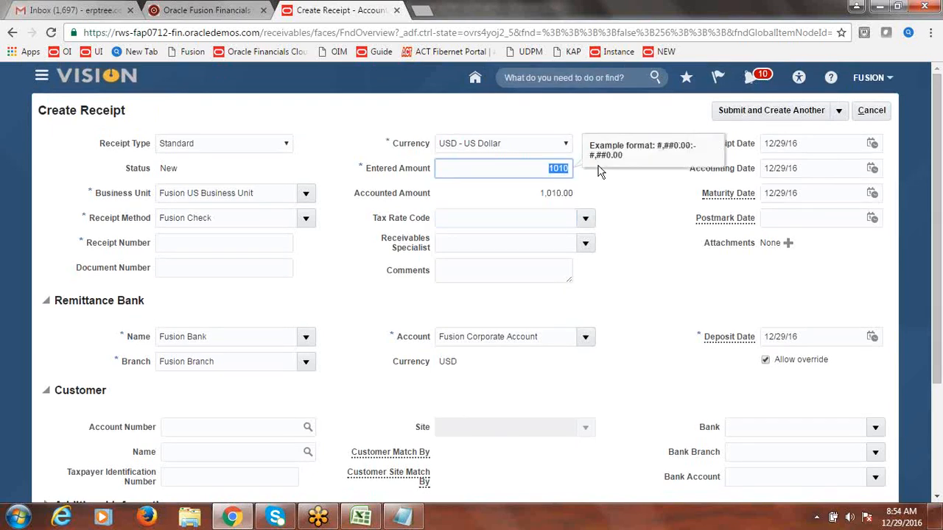
type("1")
key("Tab")
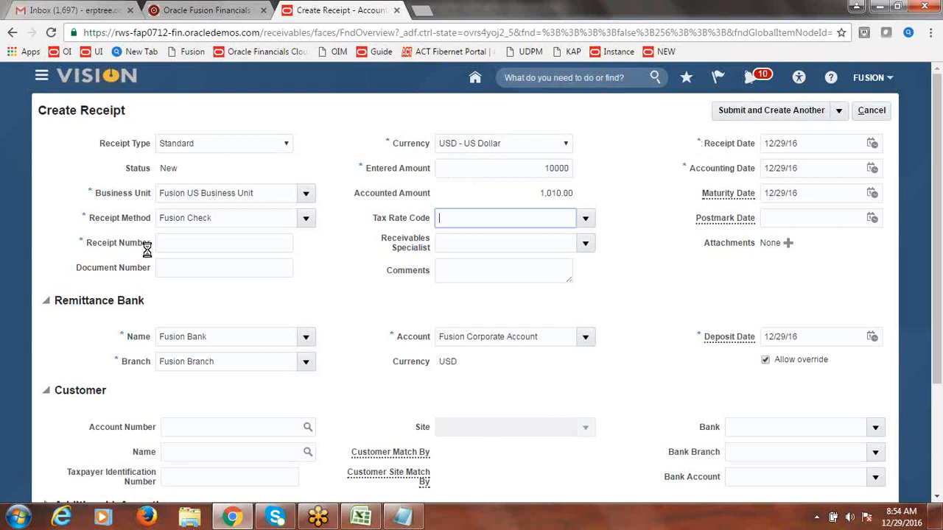
left_click(175, 243)
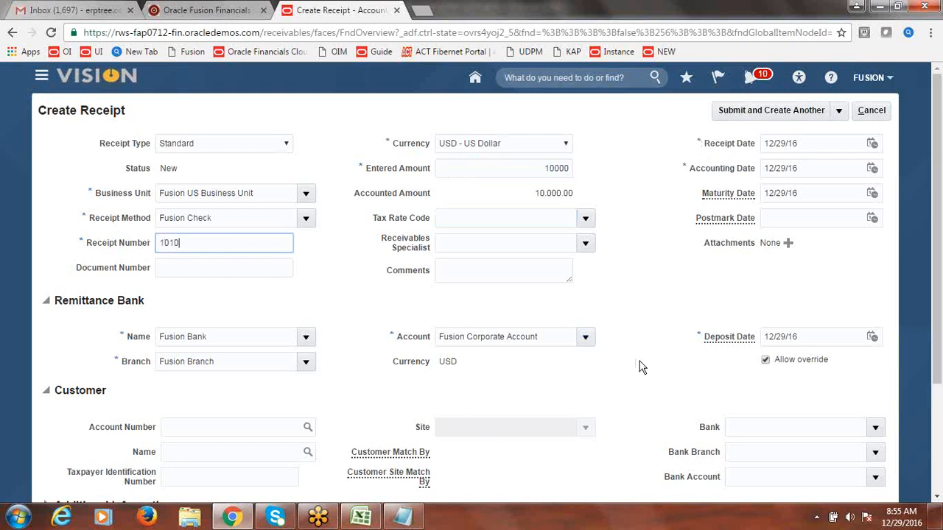
Step: Enter customer Fusion Customer-1 with site 17172, then submit for manual application
left_click(287, 452)
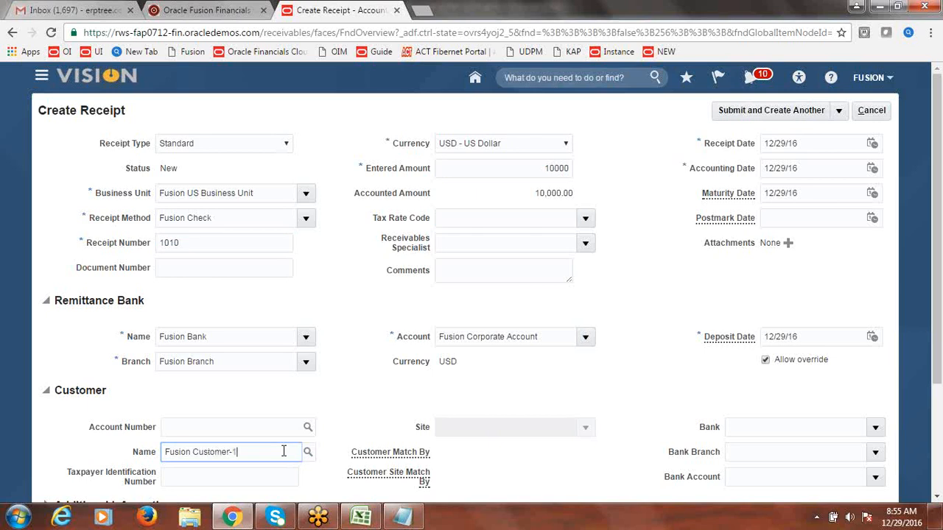
key("Tab")
left_click(586, 427)
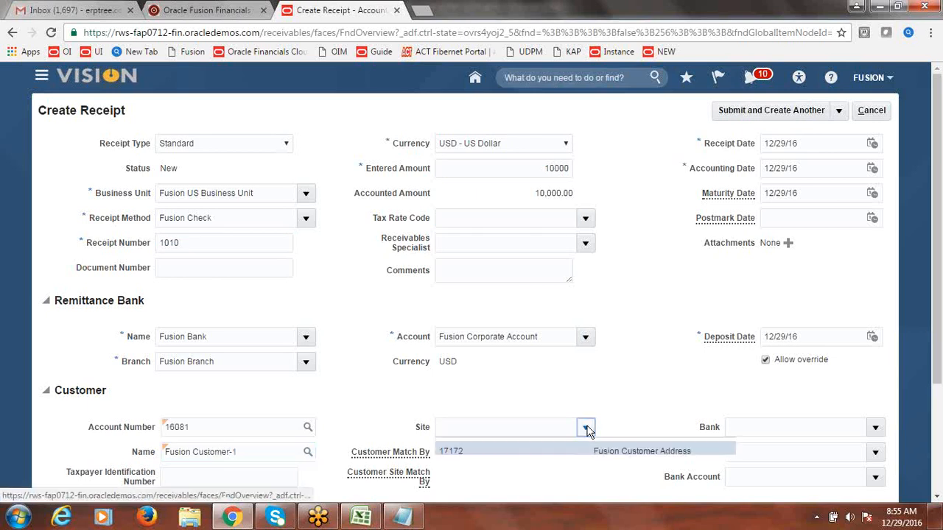
left_click(517, 450)
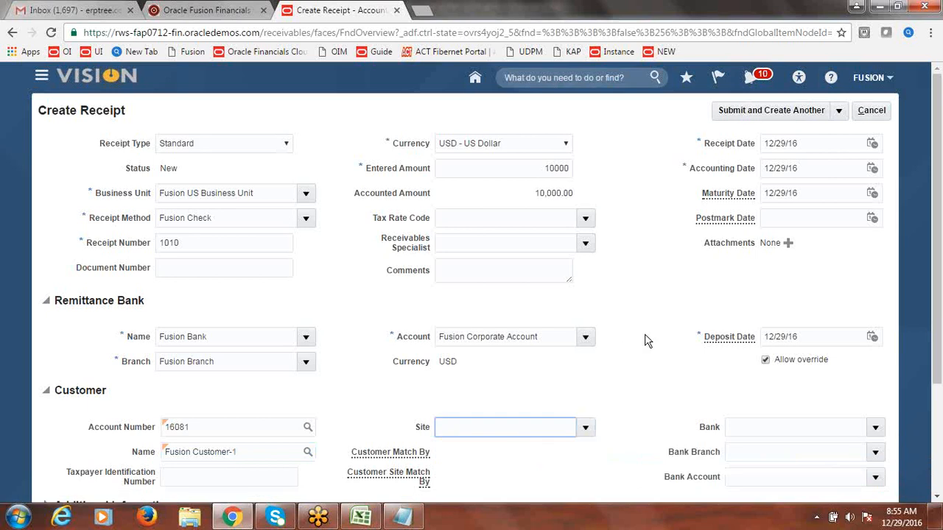
left_click(839, 110)
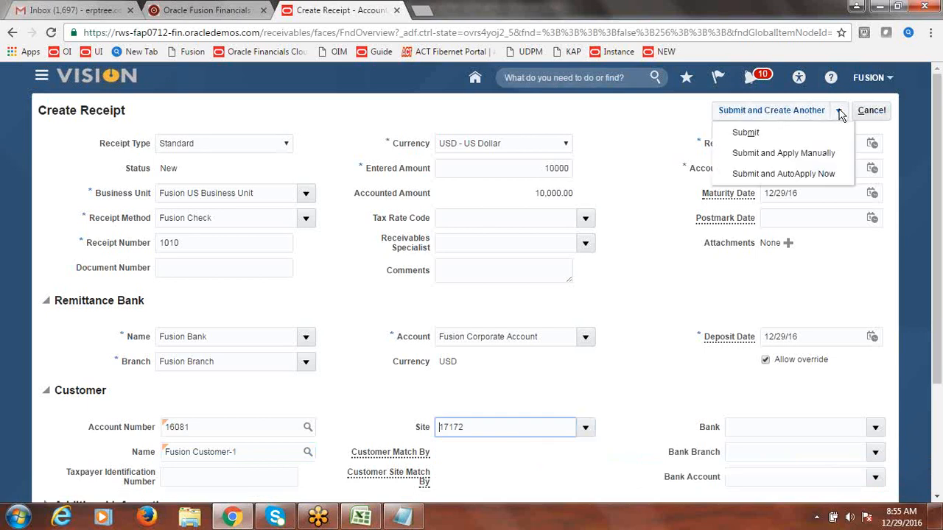
left_click(802, 152)
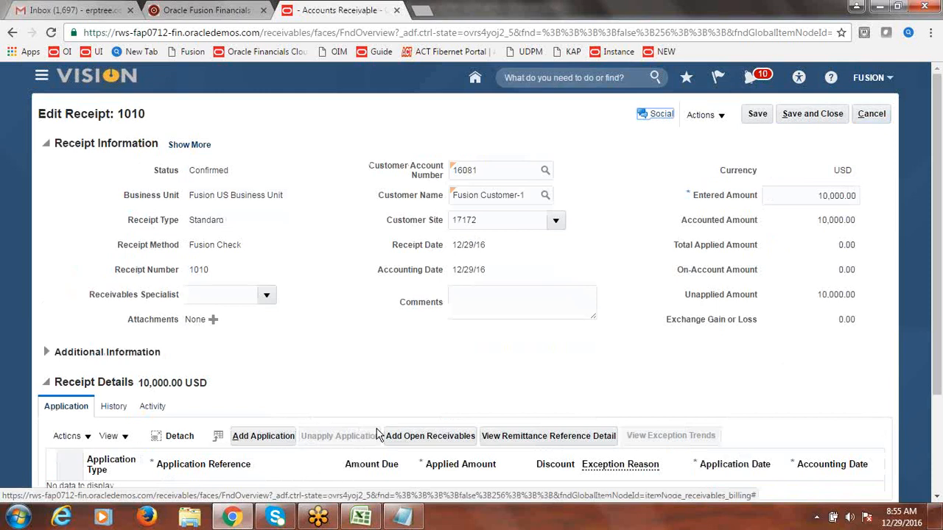
Step: Search open receivables by transaction numbers 25 and 24, then clear those criteria
left_click(426, 440)
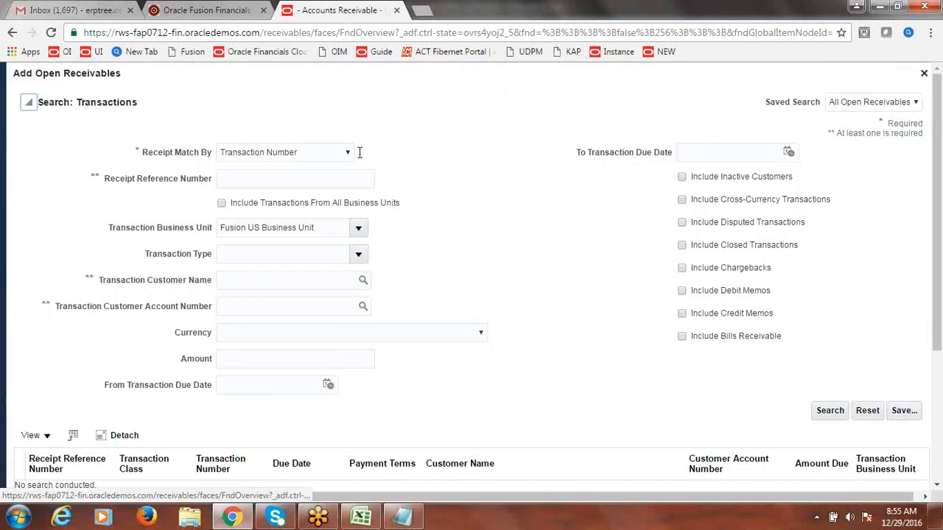
left_click(352, 179)
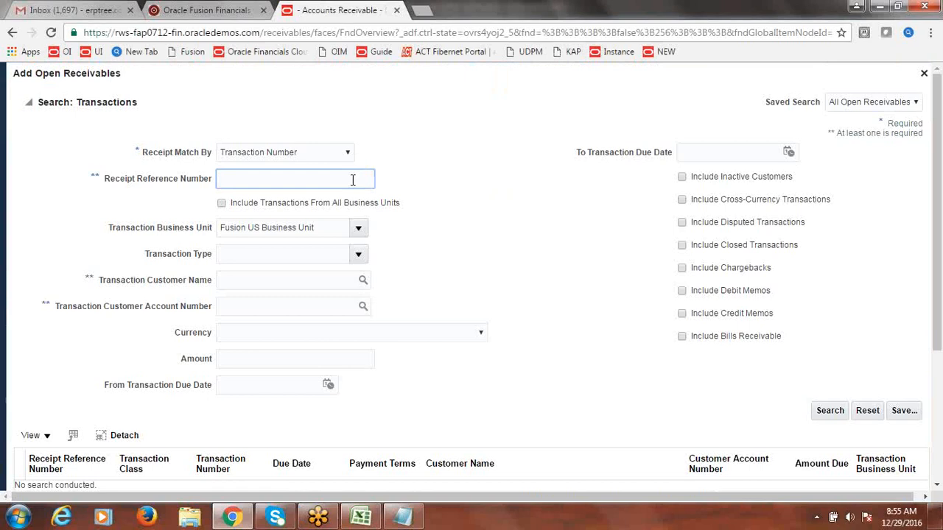
left_click(829, 410)
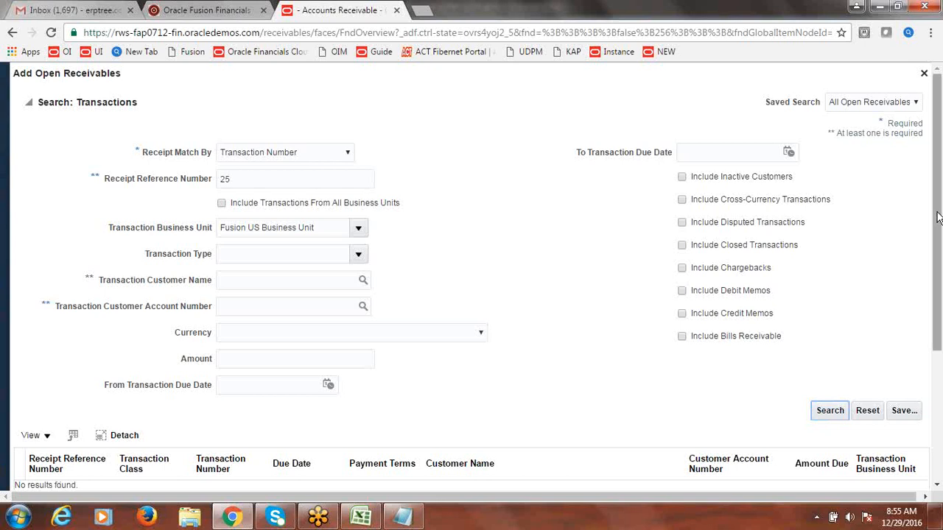
mouse_move(939, 215)
left_mouse_down()
mouse_move(938, 267)
mouse_move(930, 224)
left_mouse_up()
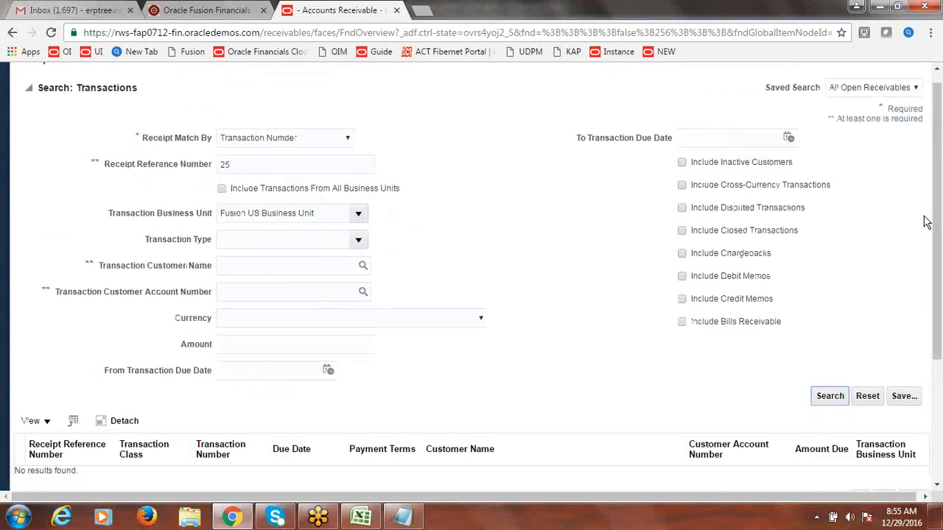
left_click(236, 166)
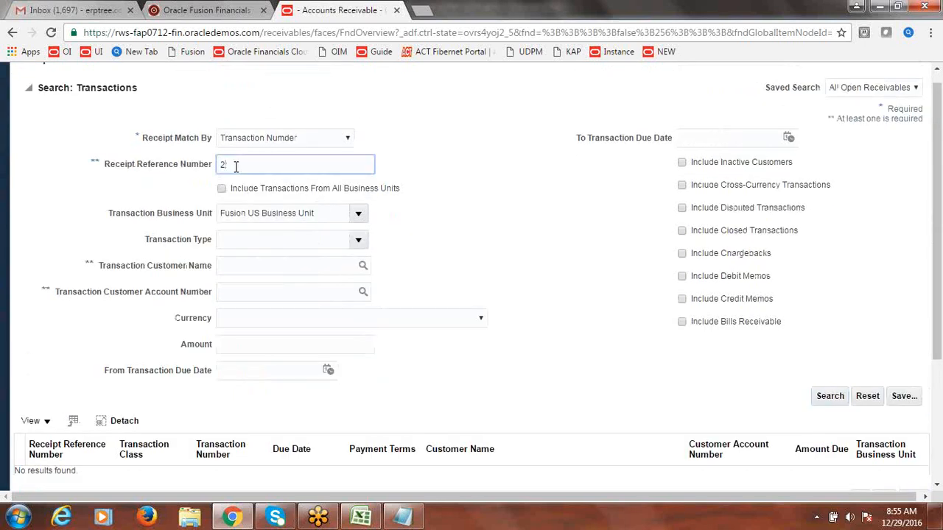
left_click(836, 401)
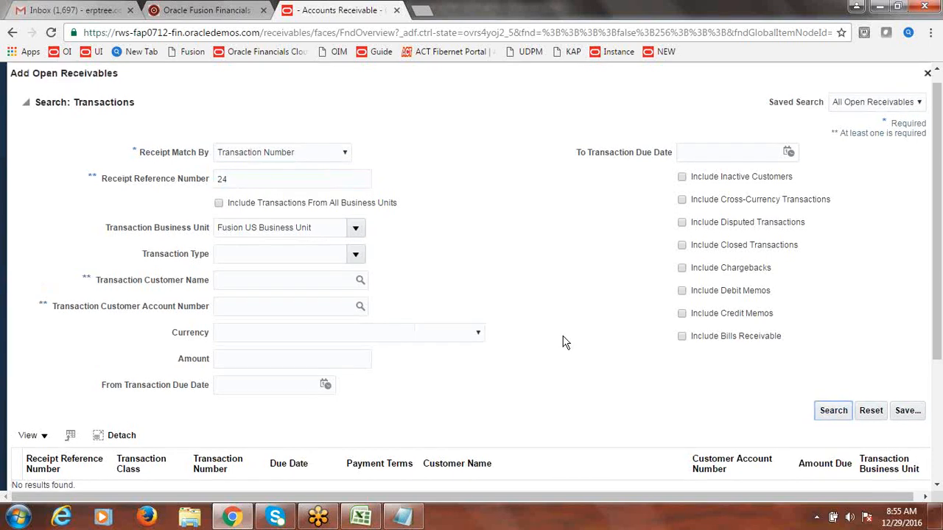
left_click_drag(936, 224, 933, 203)
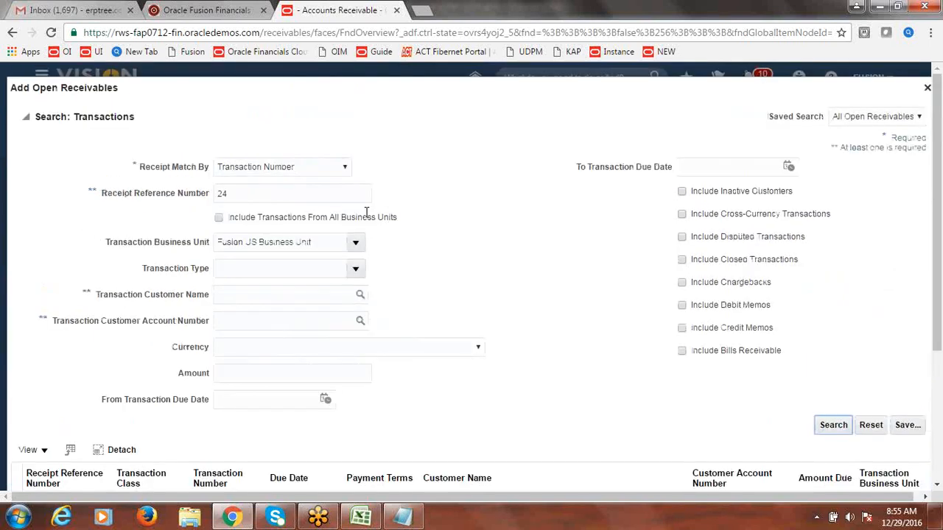
left_click(281, 194)
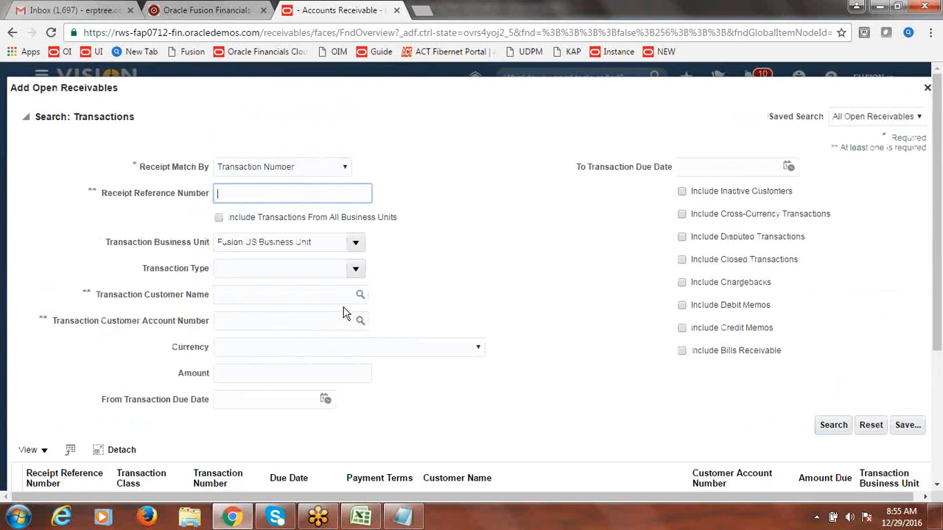
Step: Search open receivables for Fusion Customer-1 and add invoice 26 to the receipt
left_click(361, 297)
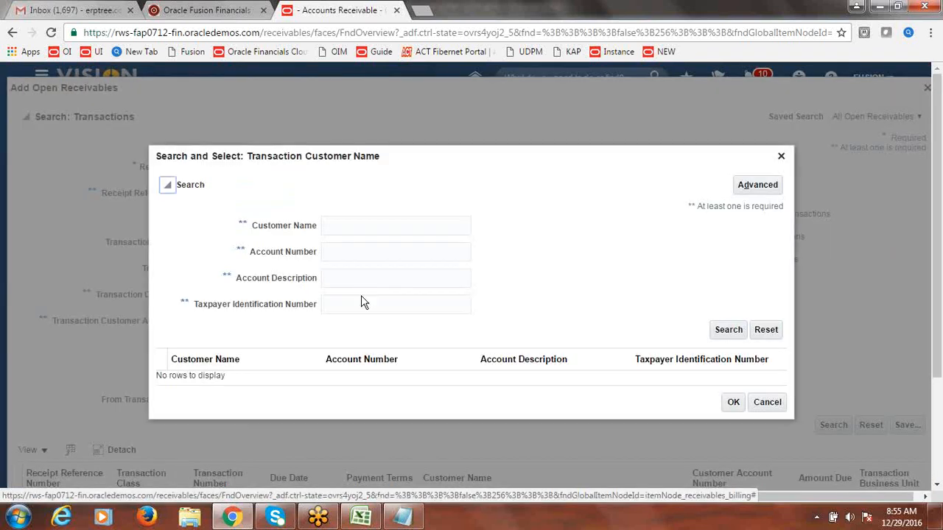
left_click_drag(357, 208, 358, 210)
left_click(357, 223)
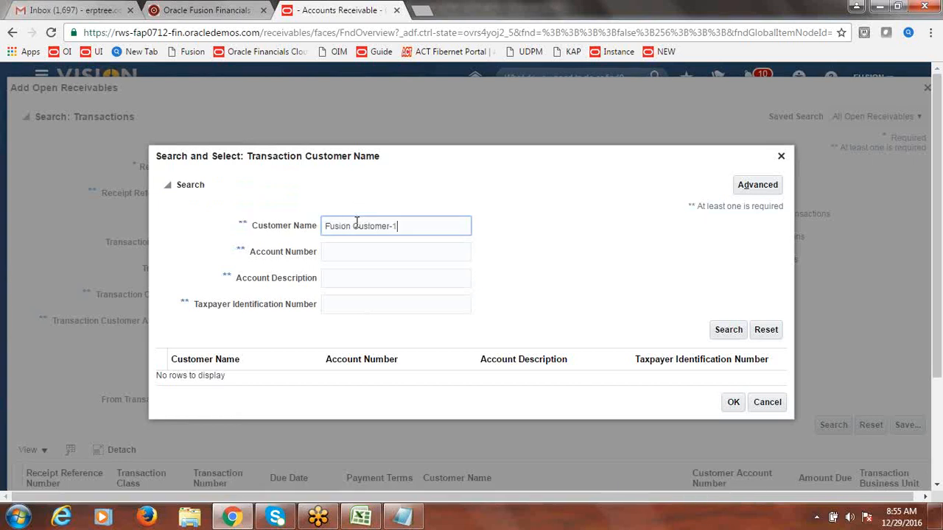
left_click(729, 329)
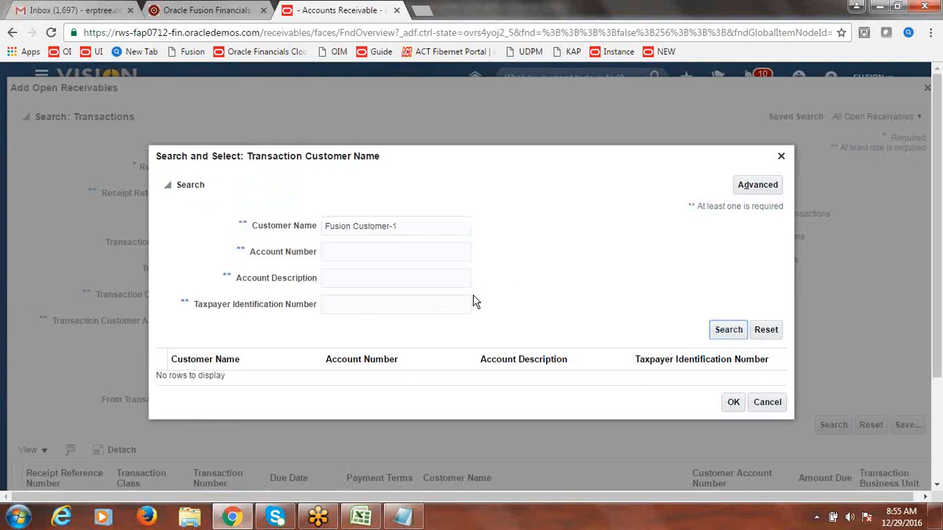
left_click(230, 384)
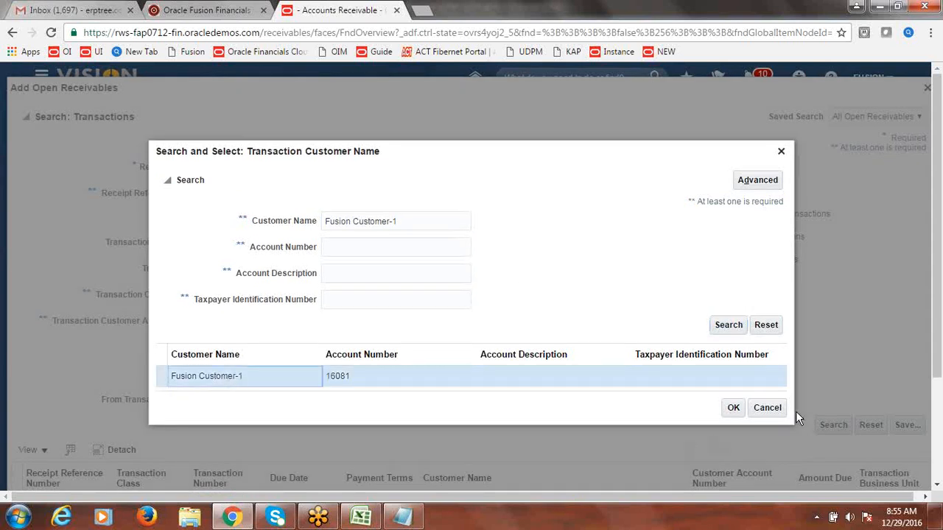
left_click(734, 408)
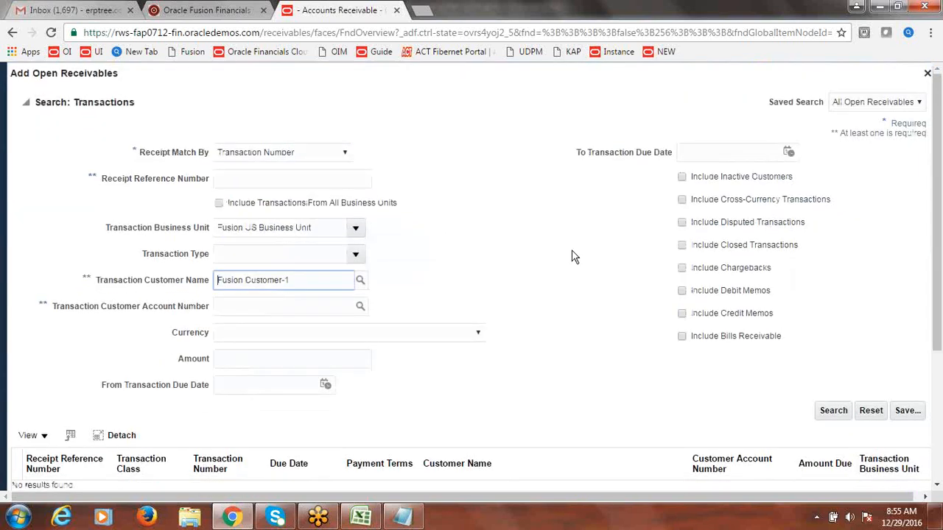
left_click(836, 408)
left_click(836, 411)
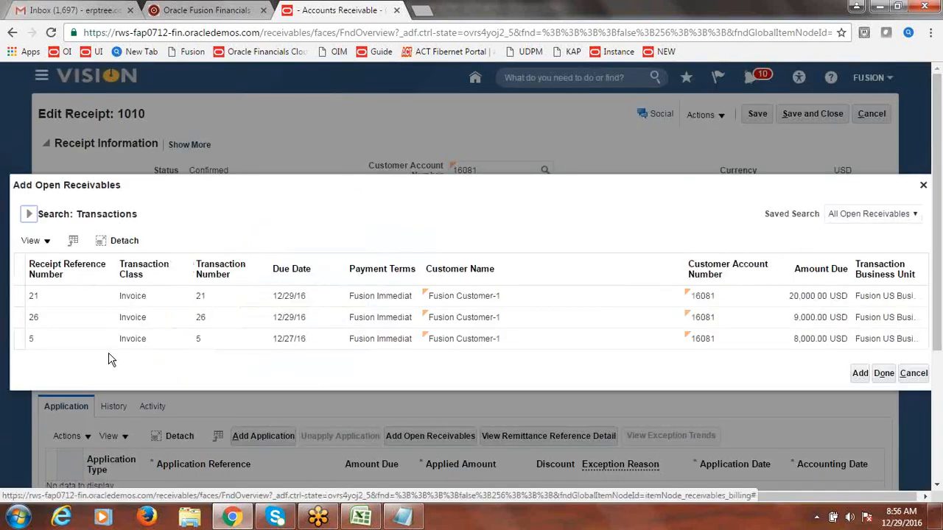
left_click(21, 316)
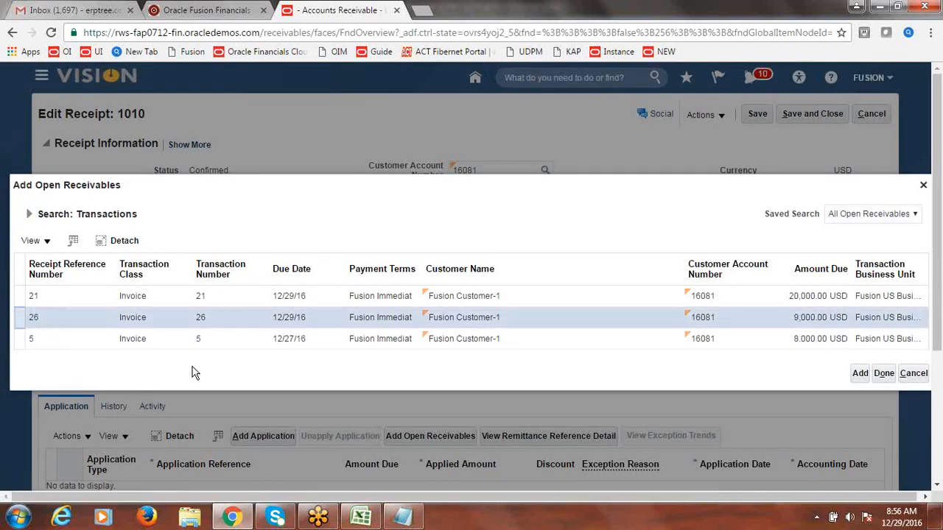
left_click(860, 374)
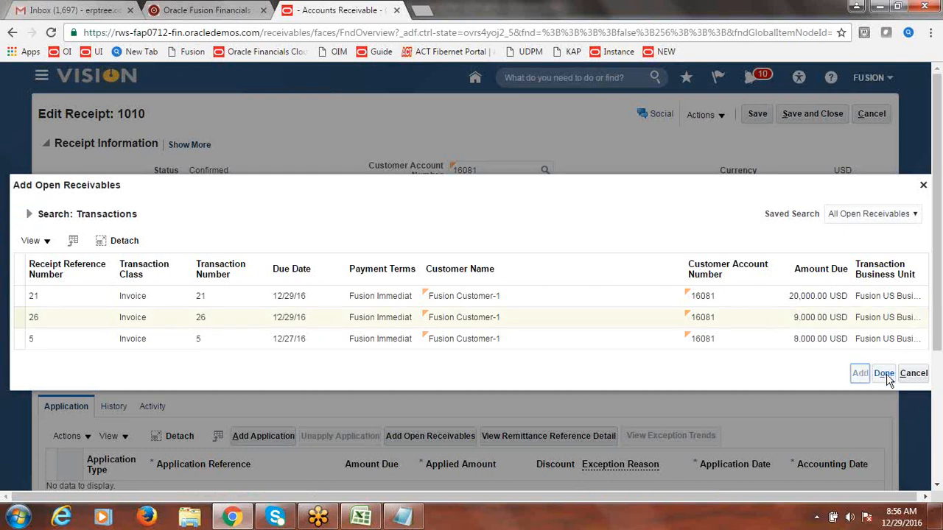
left_click(886, 375)
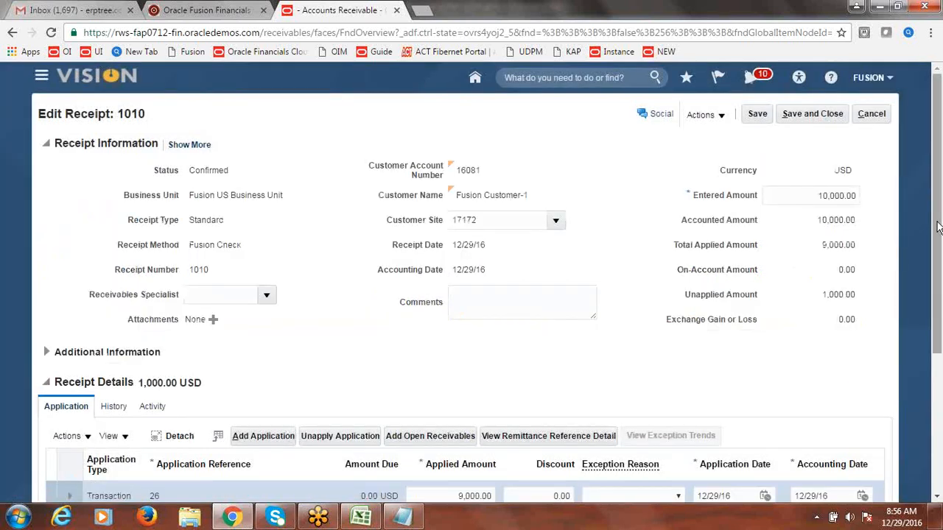
Step: Check the 1,000.00 unapplied amount and Confirmed status, then save receipt 1010
mouse_move(939, 229)
left_mouse_down()
mouse_move(941, 266)
mouse_move(941, 247)
left_mouse_up()
left_click_drag(820, 267, 859, 267)
left_click_drag(939, 283, 938, 254)
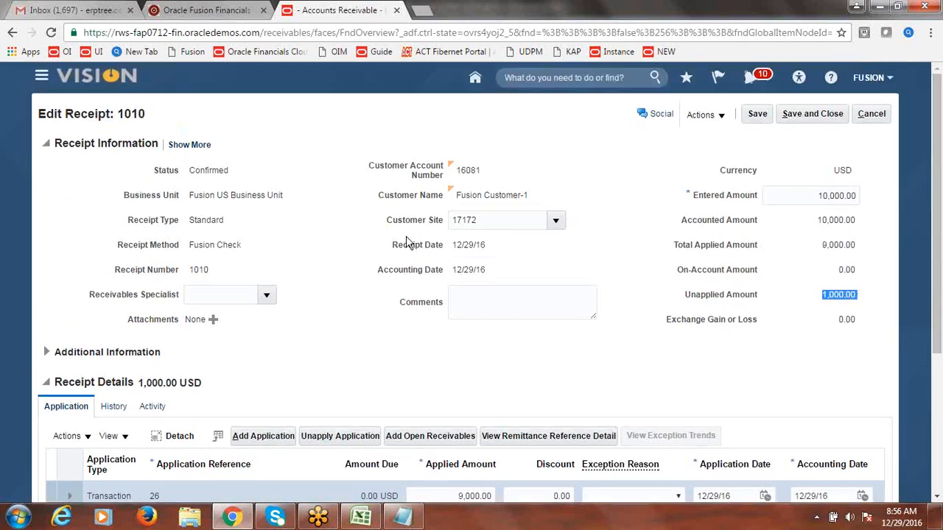
double_click(212, 172)
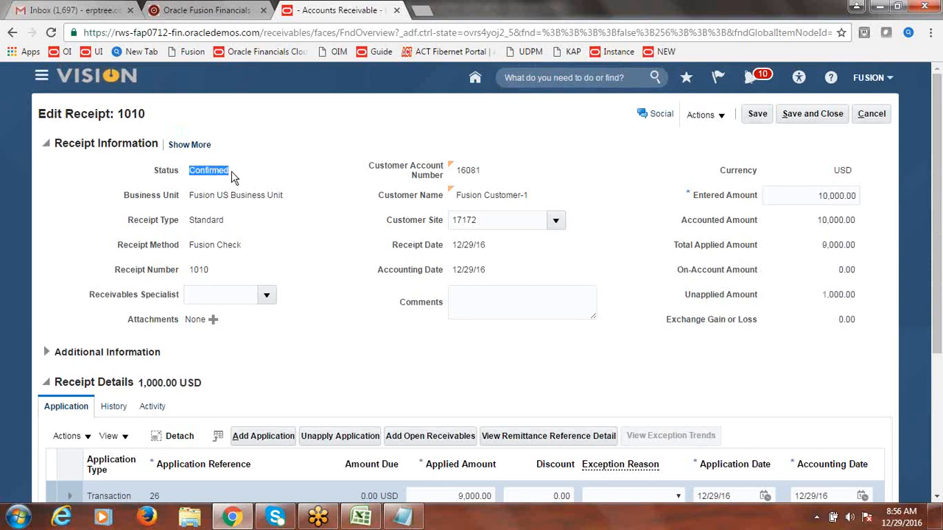
left_click(761, 118)
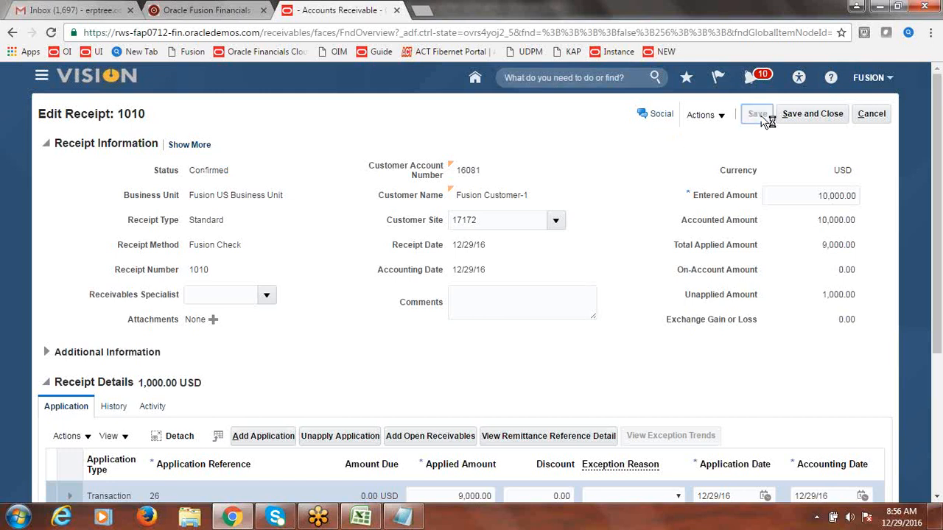
Step: Check the applied invoice's Actions menu for refund options, then save and close the receipt
left_click_drag(938, 187, 938, 251)
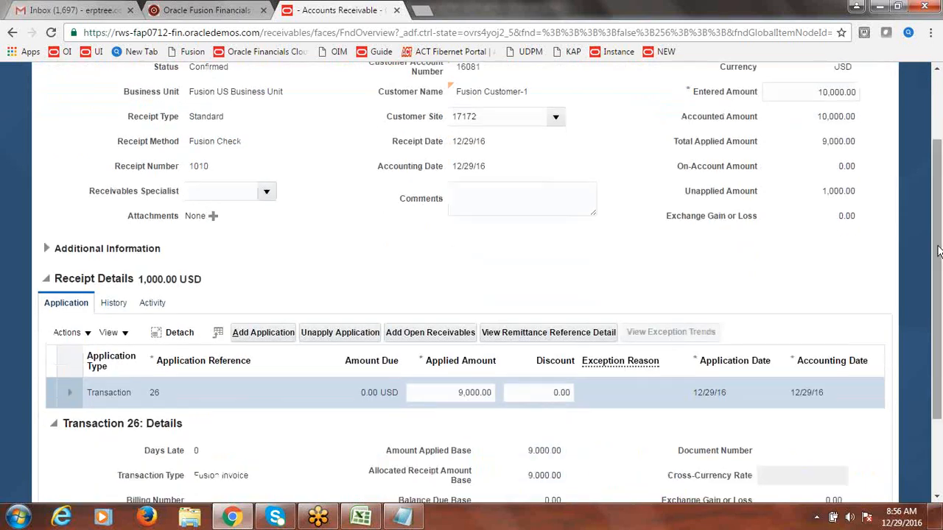
left_click(86, 334)
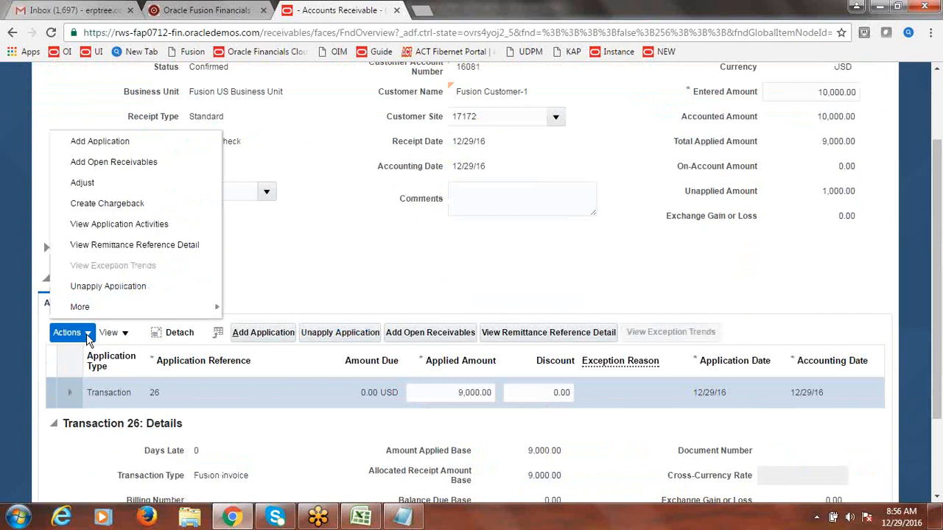
mouse_move(85, 308)
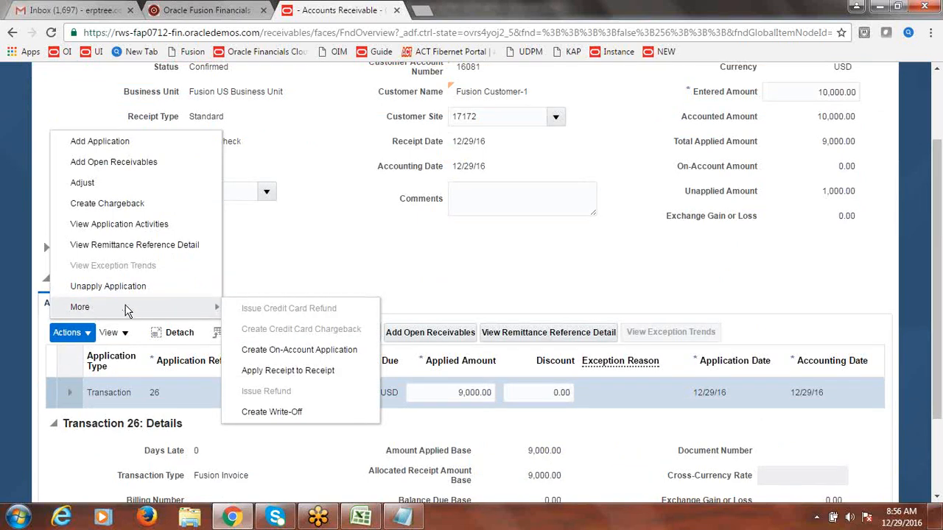
left_click(315, 259)
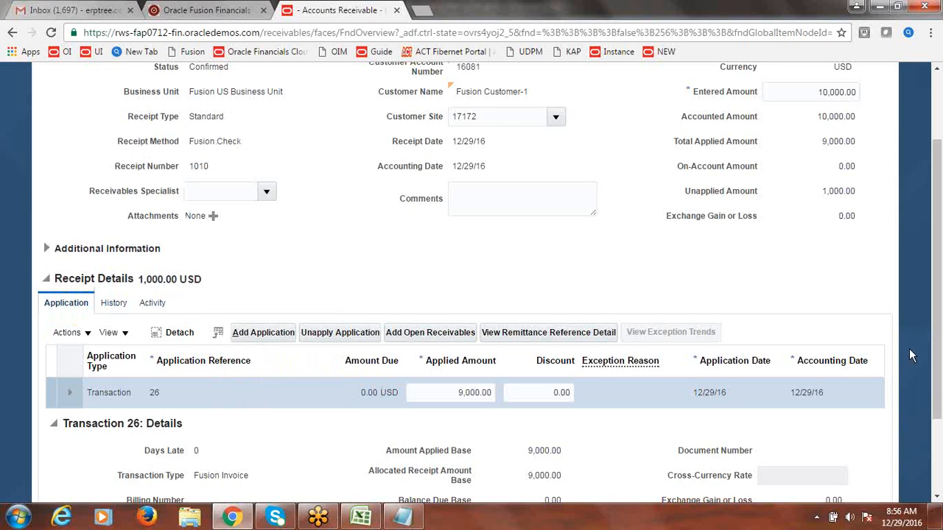
left_click_drag(938, 363, 939, 258)
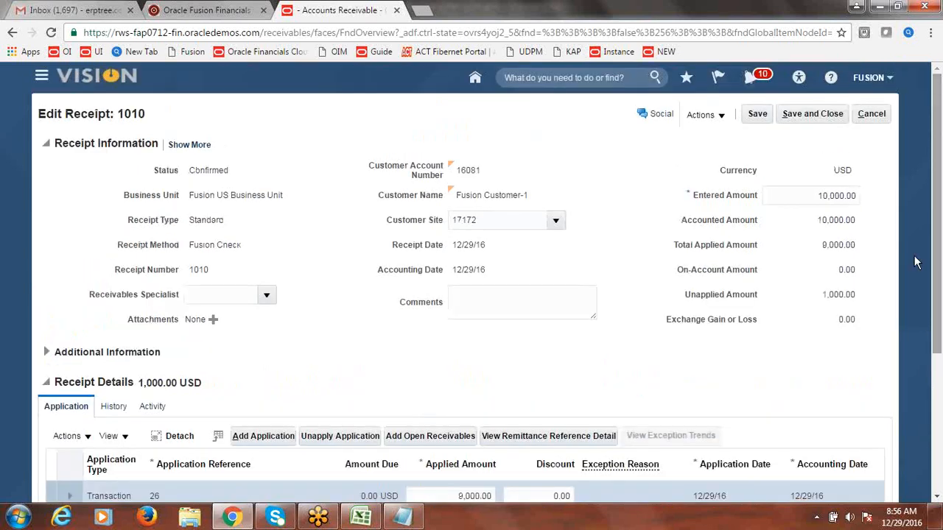
left_click(820, 117)
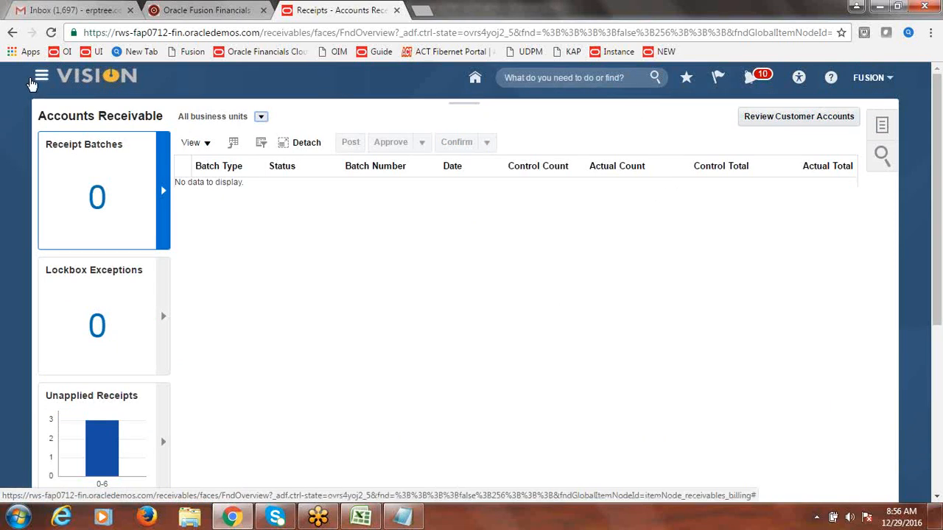
Step: Navigate to the Accounts Receivable work area and scroll its Tasks panel to Receipt Remittances
left_click(41, 76)
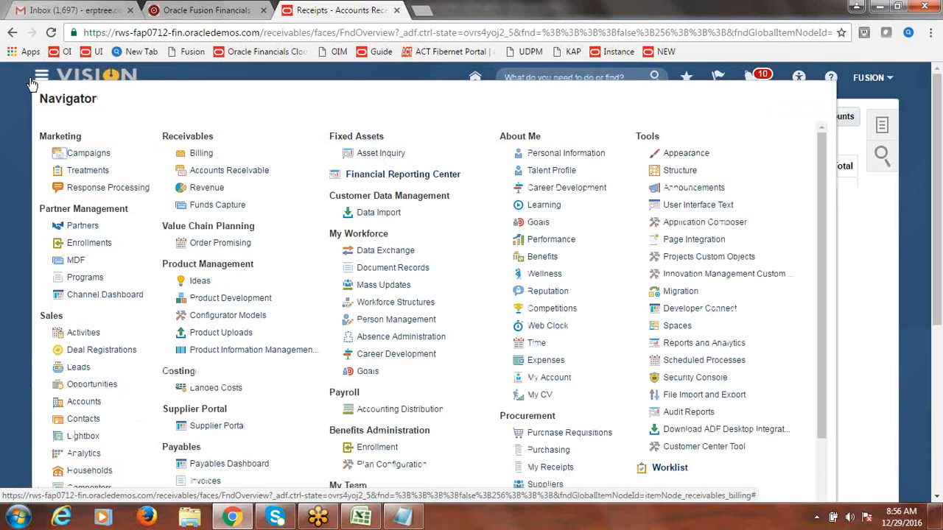
left_click(217, 190)
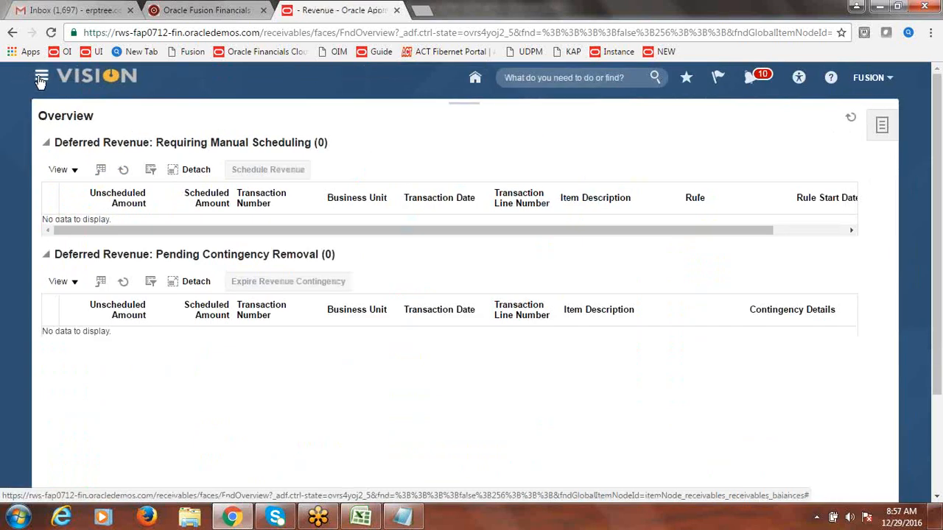
left_click(42, 80)
left_click(246, 172)
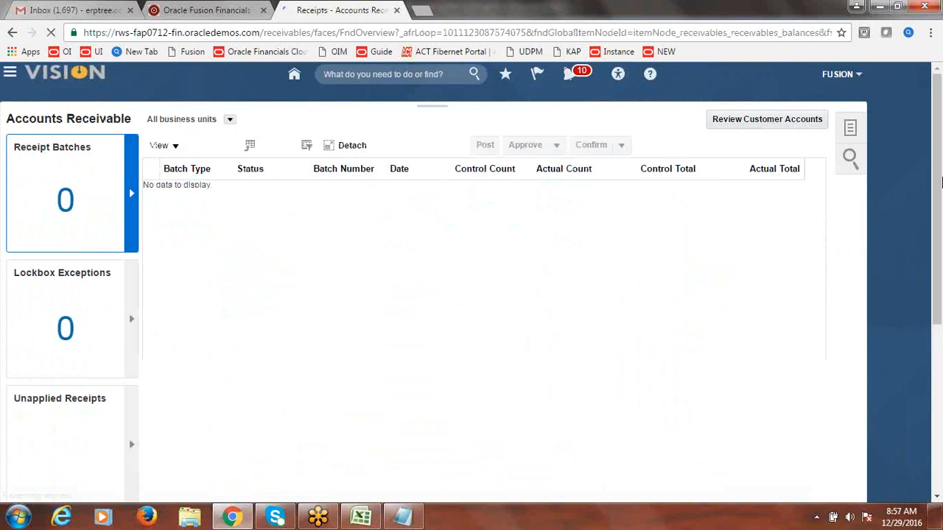
left_click(883, 131)
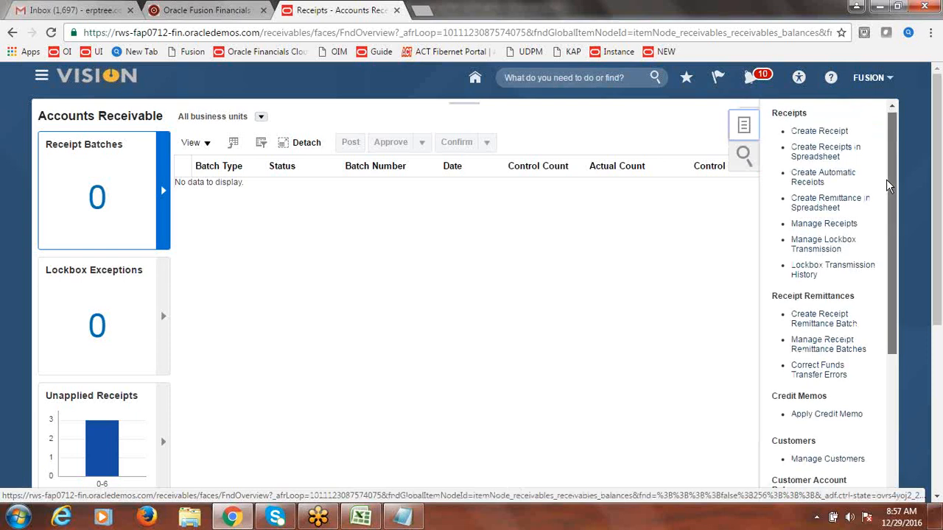
left_click_drag(887, 184, 891, 225)
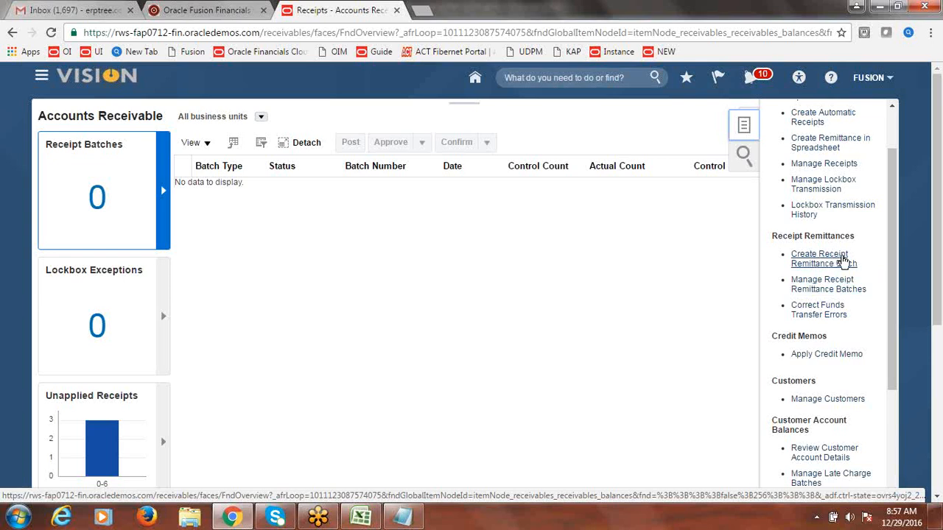
Step: Create a remittance batch with receipt class Fusion Manual and receipt method Fusion Check
left_click(814, 258)
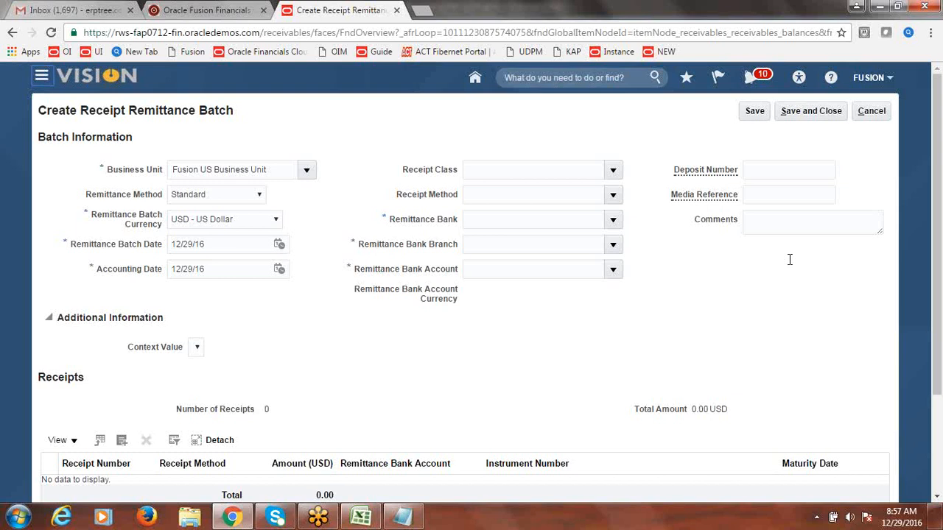
left_click(612, 170)
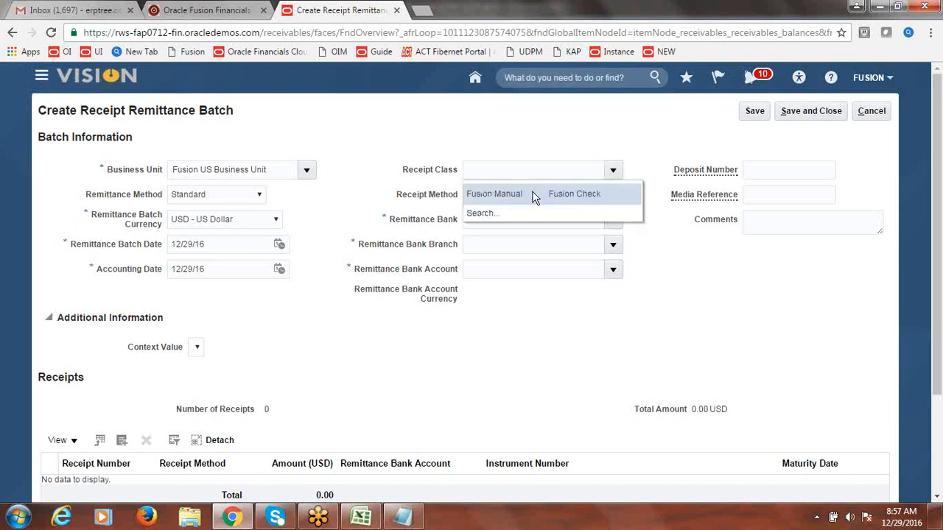
left_click(533, 193)
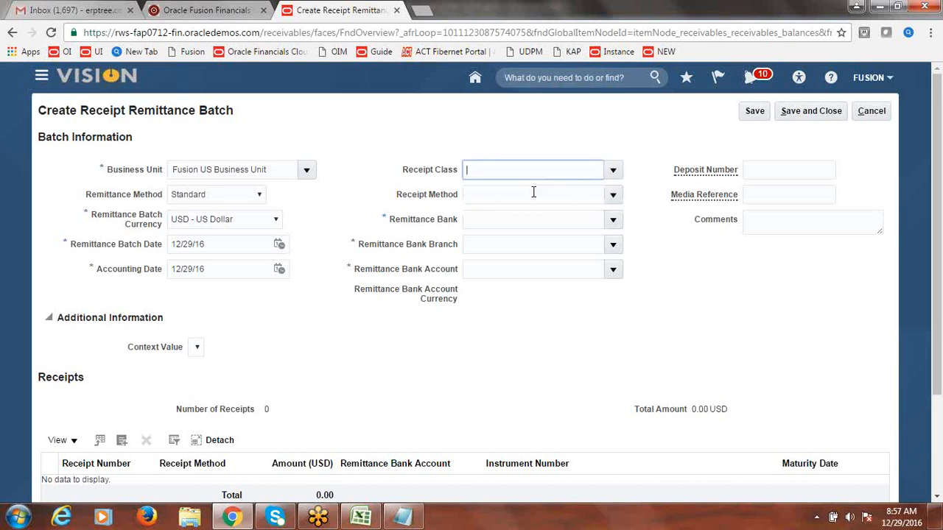
left_click(615, 194)
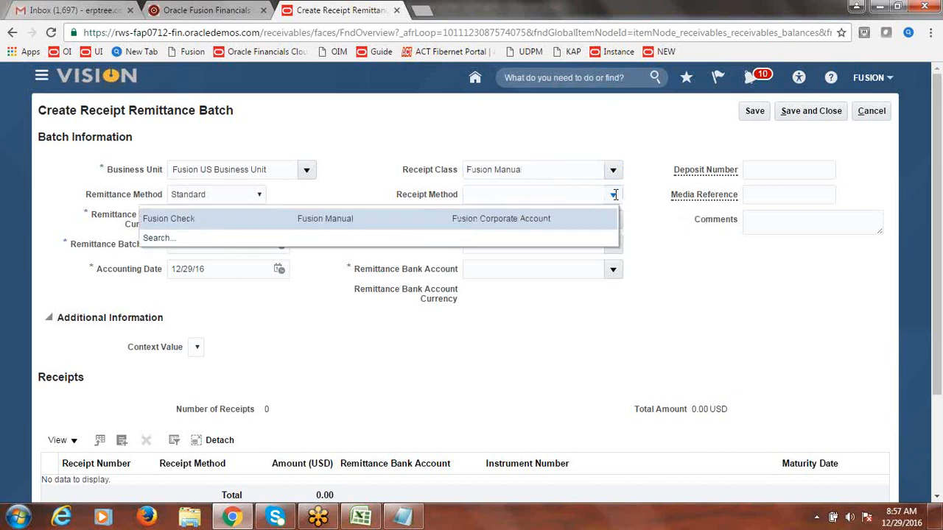
left_click(404, 214)
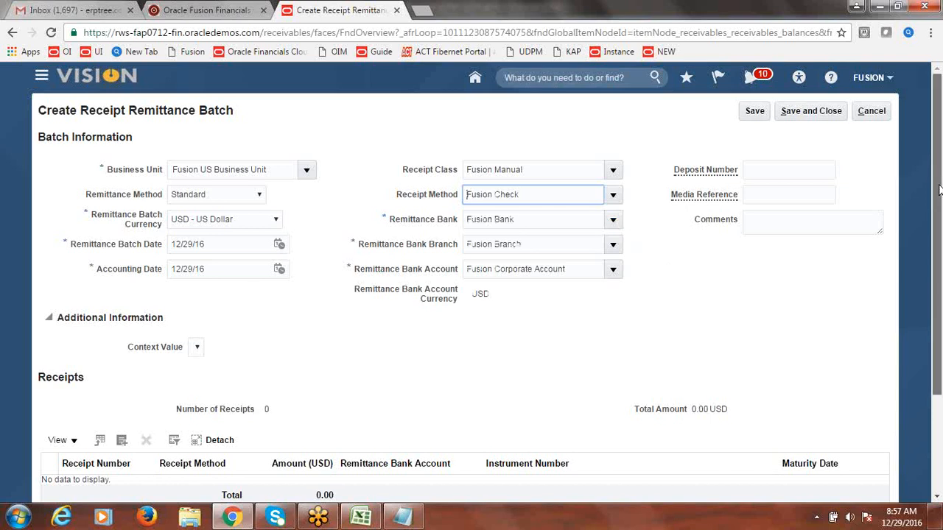
scroll(935, 196, "down", 1)
left_click_drag(939, 193, 939, 236)
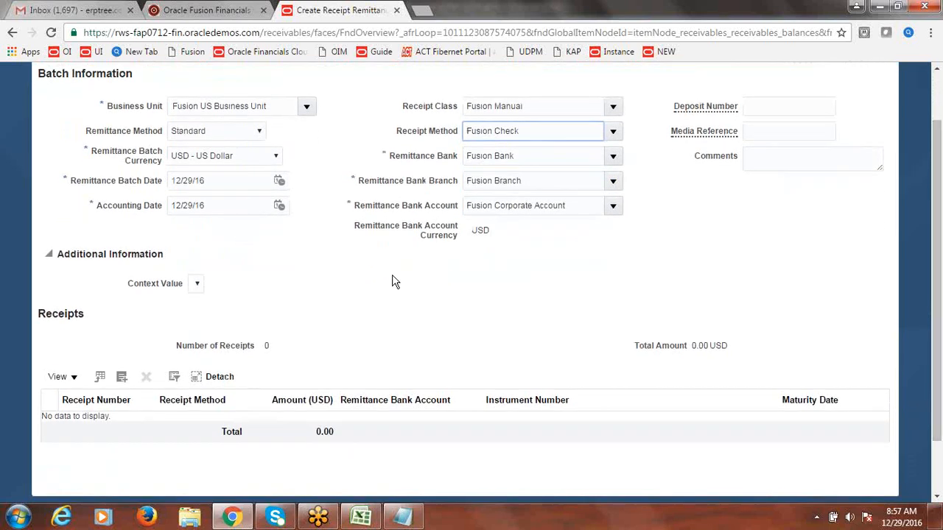
left_click(123, 379)
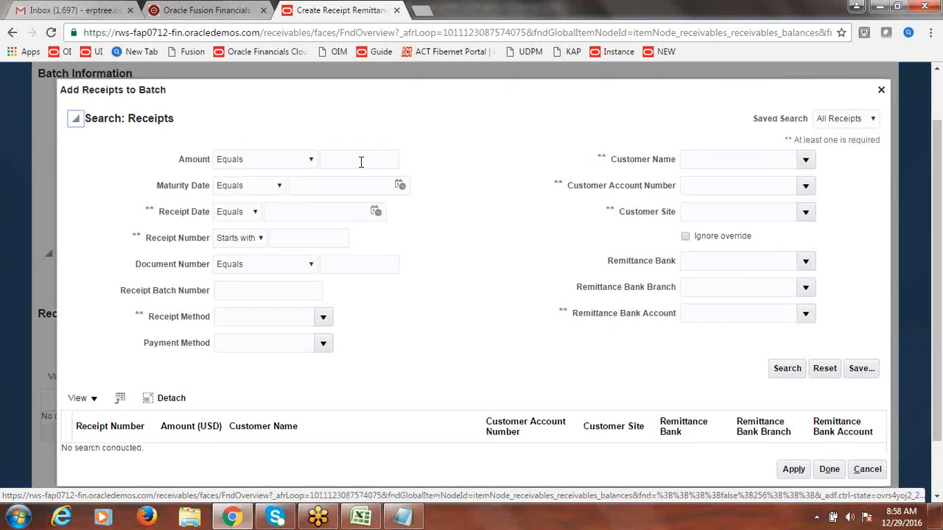
Step: Find receipt 1010 and add it to the Fusion Check remittance batch
left_click(316, 238)
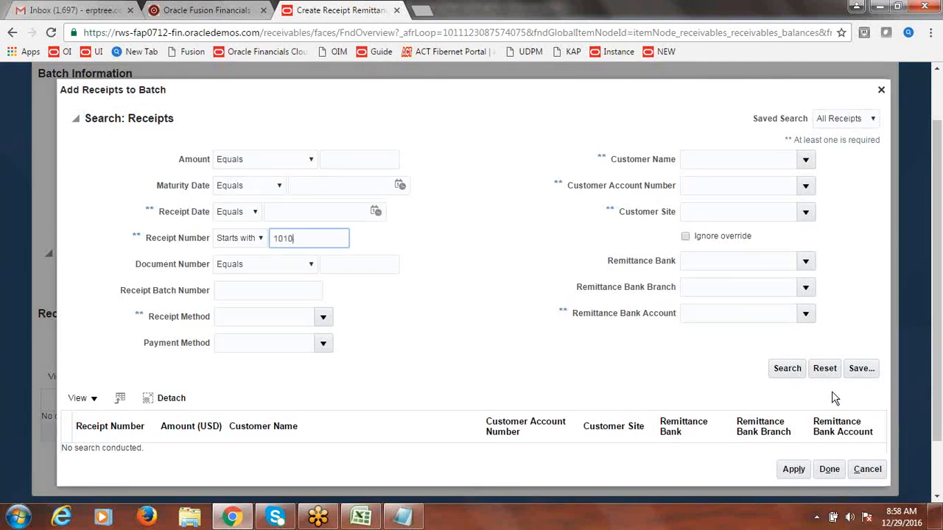
left_click(794, 371)
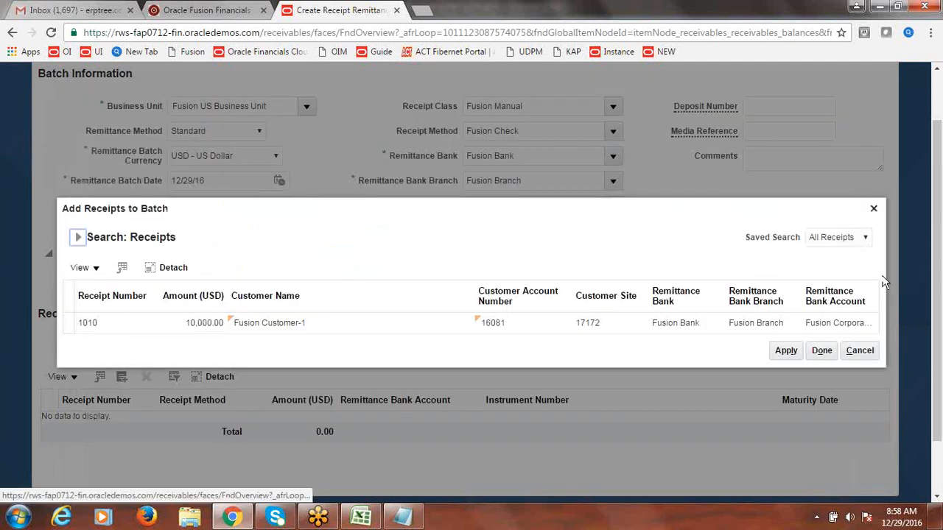
left_click(62, 322)
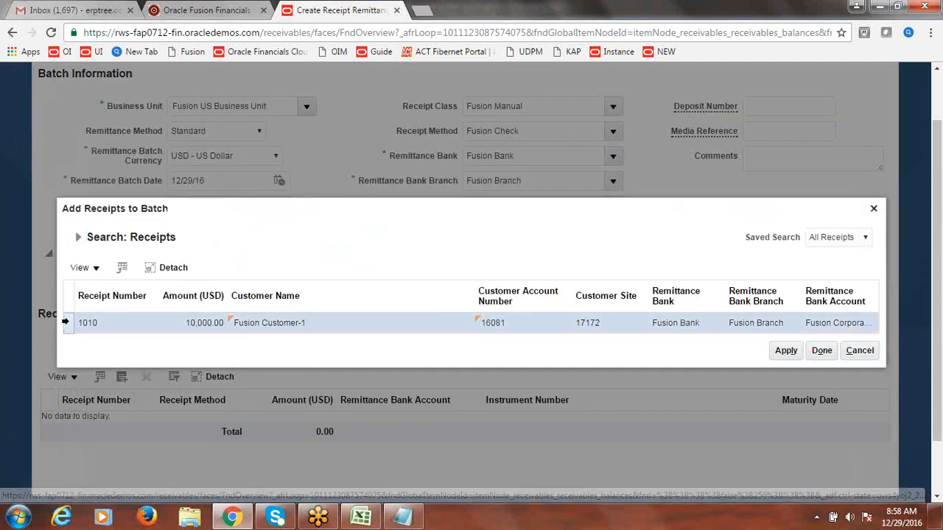
left_click(784, 353)
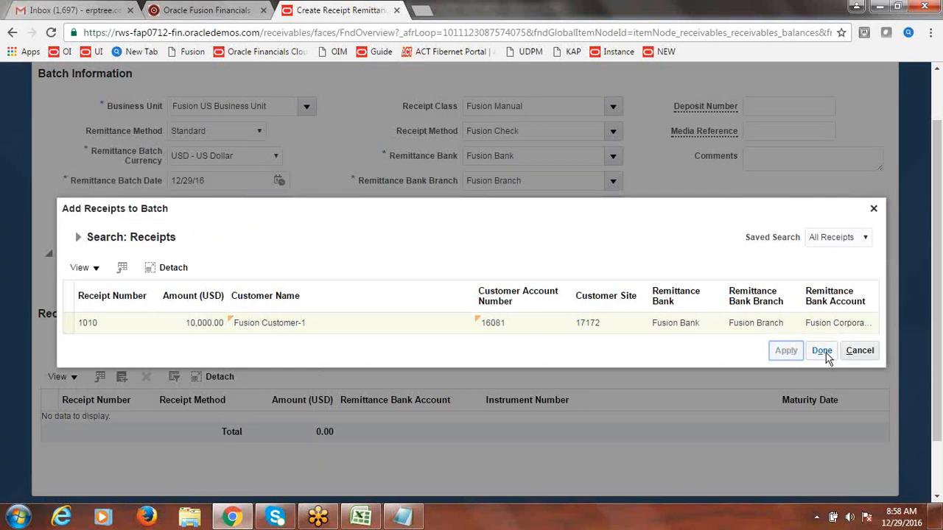
left_click(822, 351)
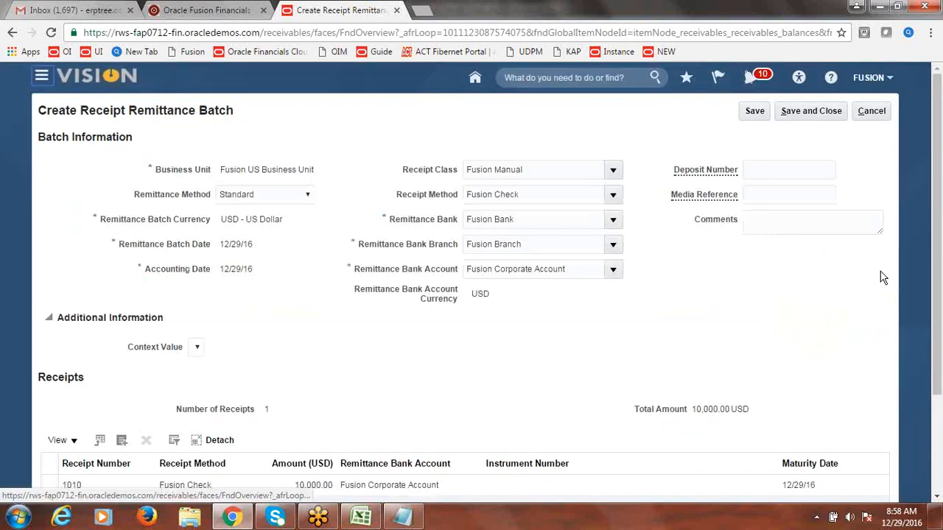
Step: Save and close the remittance batch, acknowledging the confirmation message
left_click(817, 111)
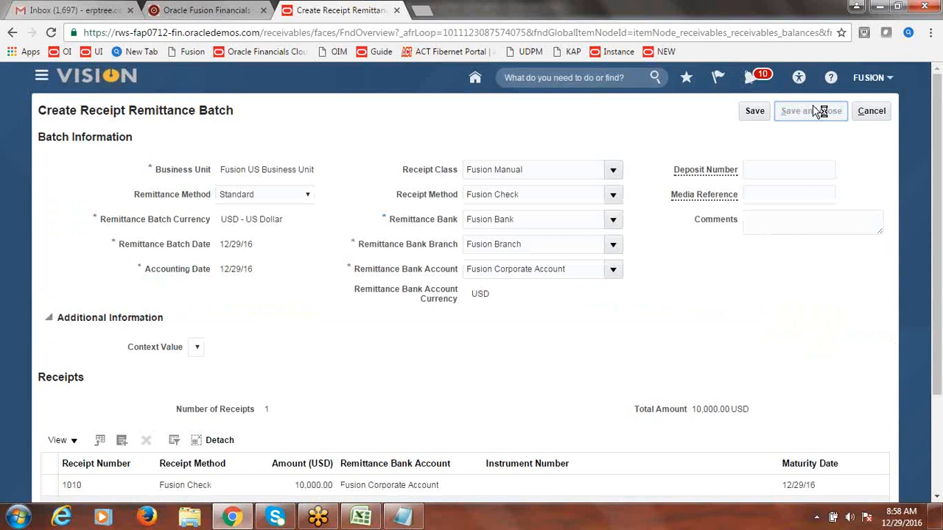
left_click(548, 196)
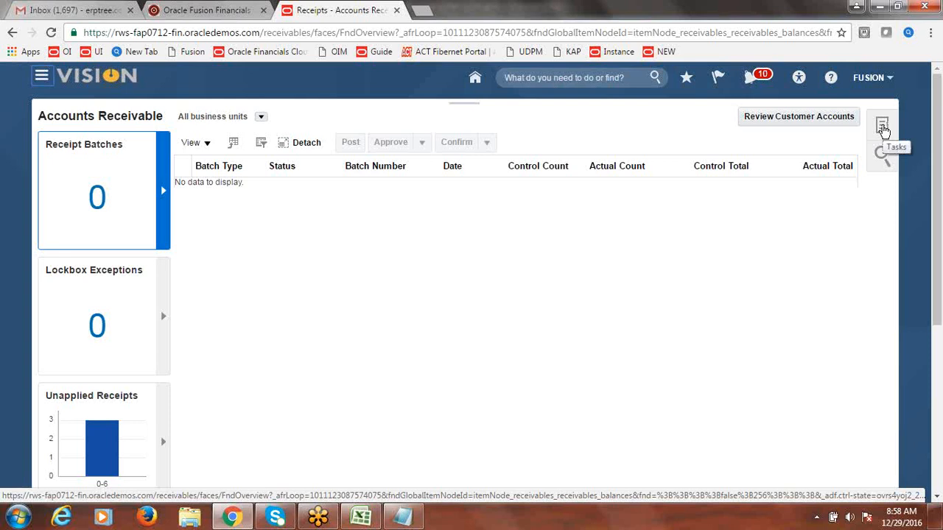
left_click(882, 127)
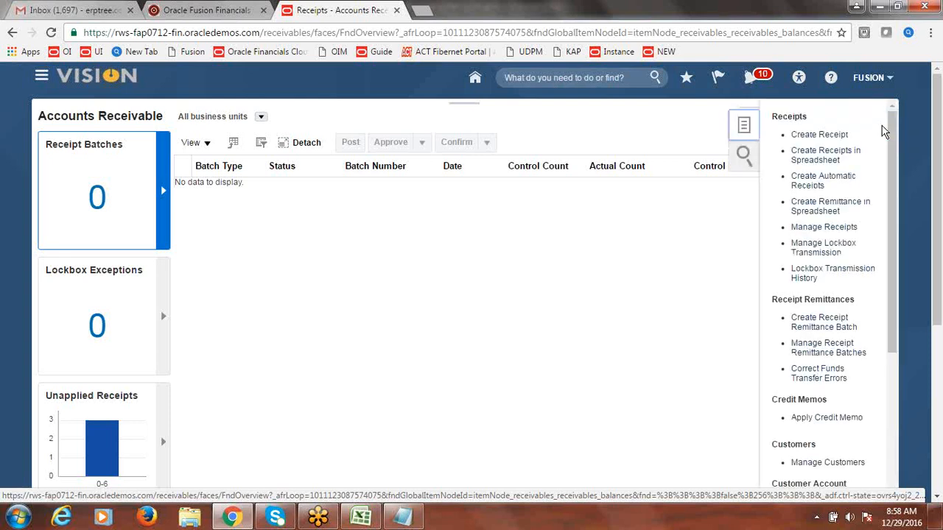
Step: Search remittance batches for Fusion US Business Unit, Fusion Bank, Fusion Branch and Fusion Corporate Account
left_click_drag(893, 140, 898, 181)
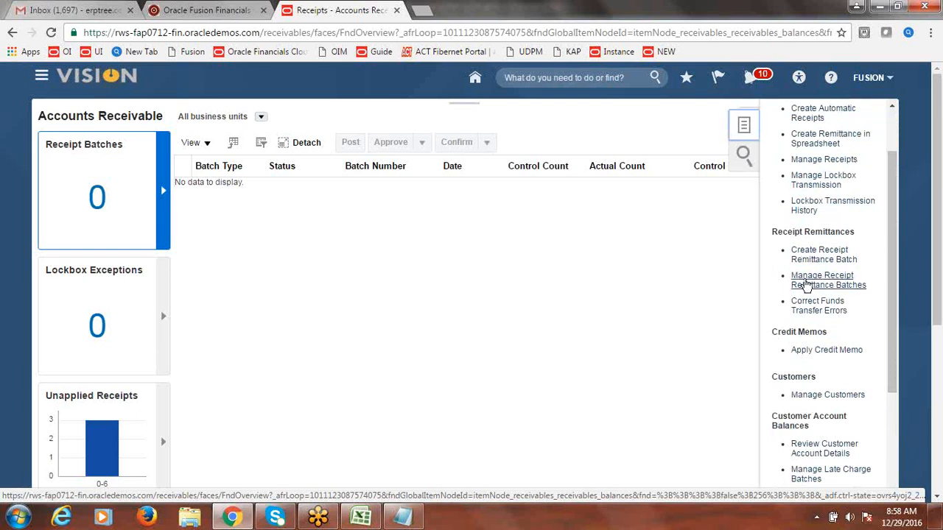
left_click(807, 284)
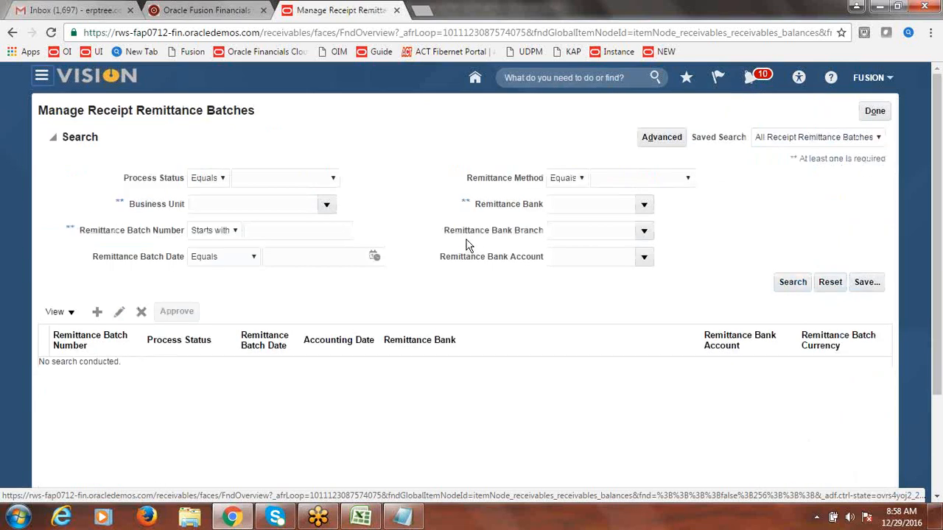
left_click(328, 205)
left_click(302, 230)
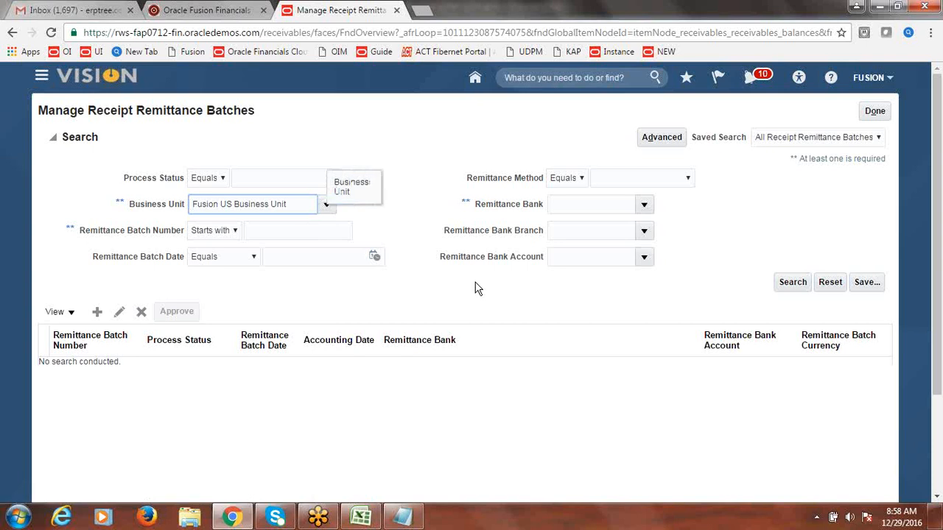
left_click(644, 206)
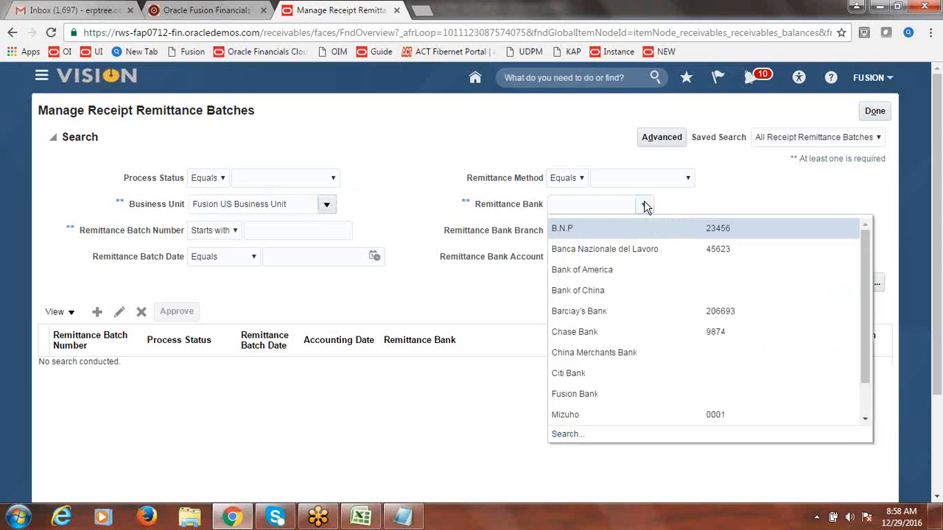
left_click(588, 395)
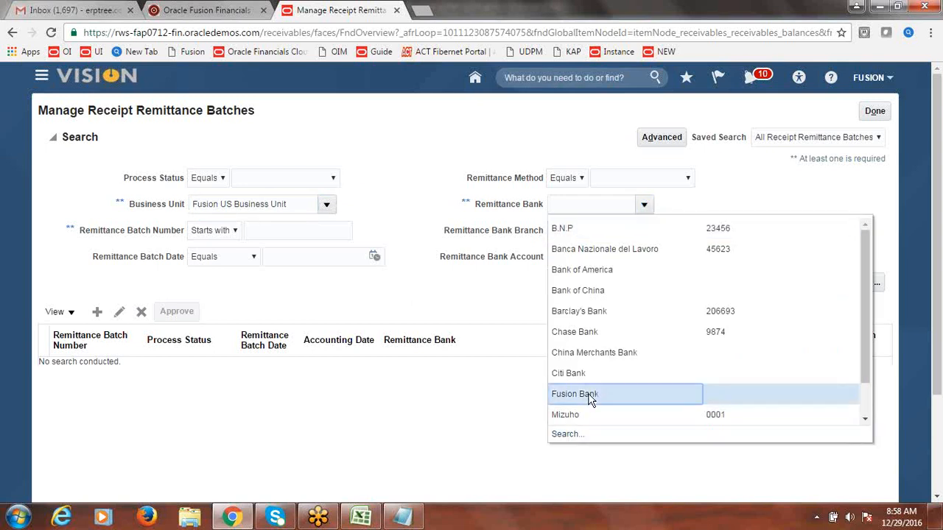
left_click(645, 232)
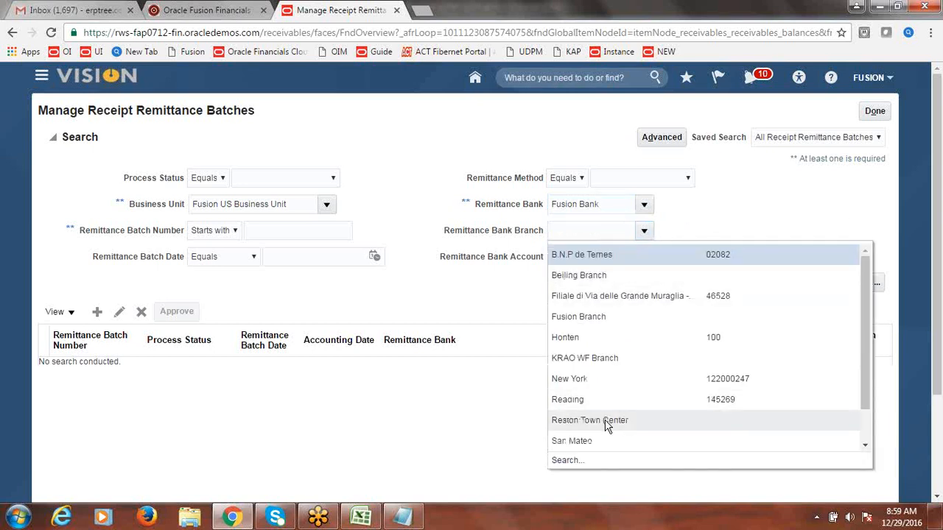
left_click(594, 322)
left_click(645, 260)
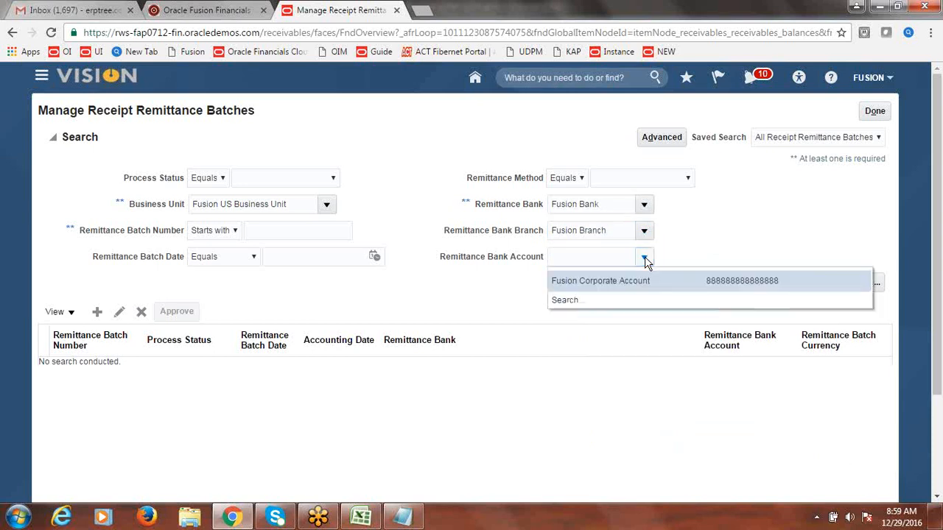
left_click(621, 285)
left_click(793, 282)
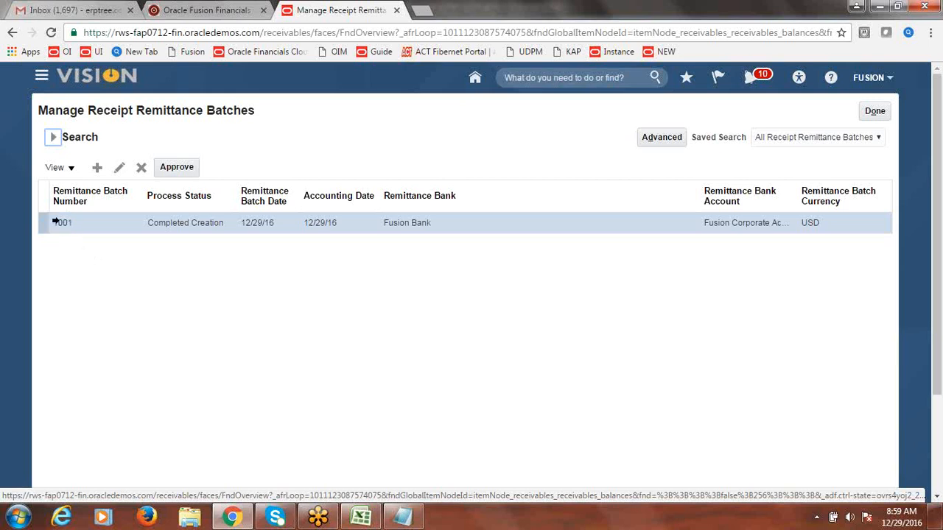
Step: Approve remittance batch 1001 and dismiss the submission message
left_click(42, 223)
left_click(170, 170)
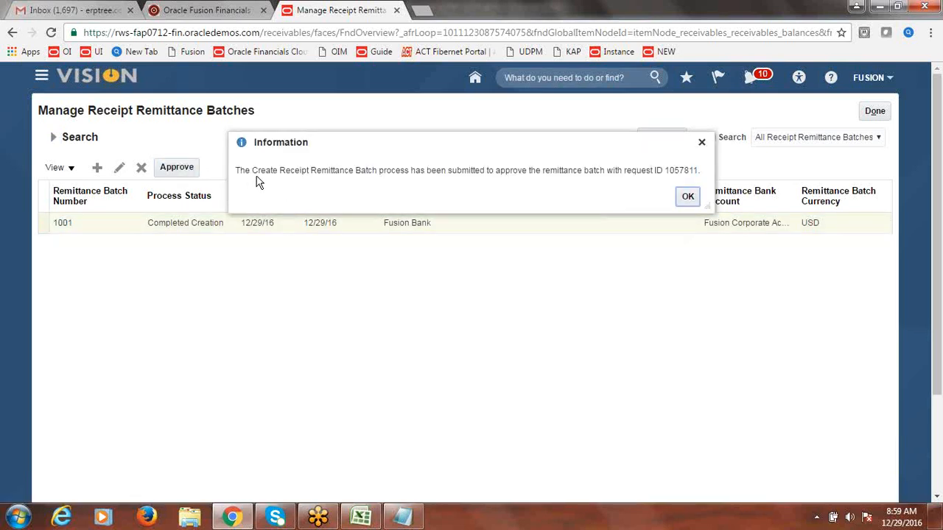
left_click(687, 199)
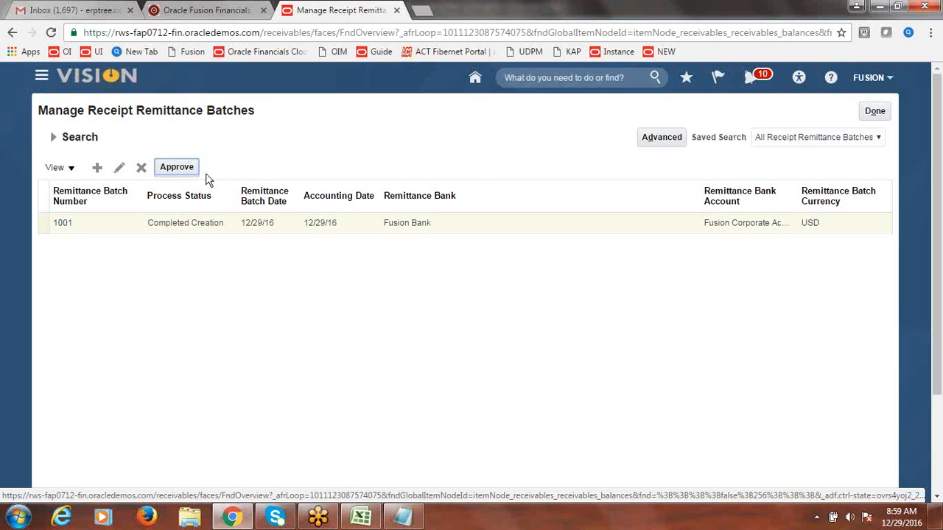
Step: Rerun the search to confirm Completed Approval, then leave the batch page
left_click(53, 138)
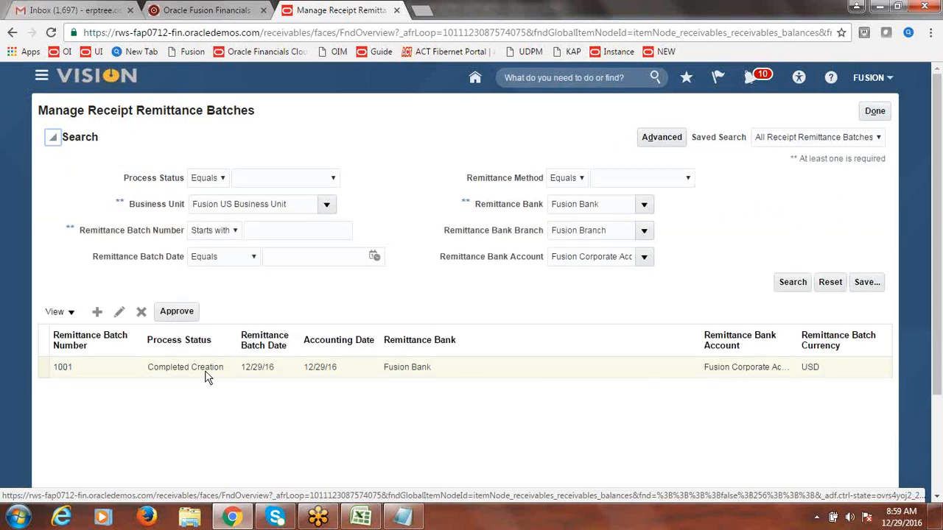
left_click(801, 283)
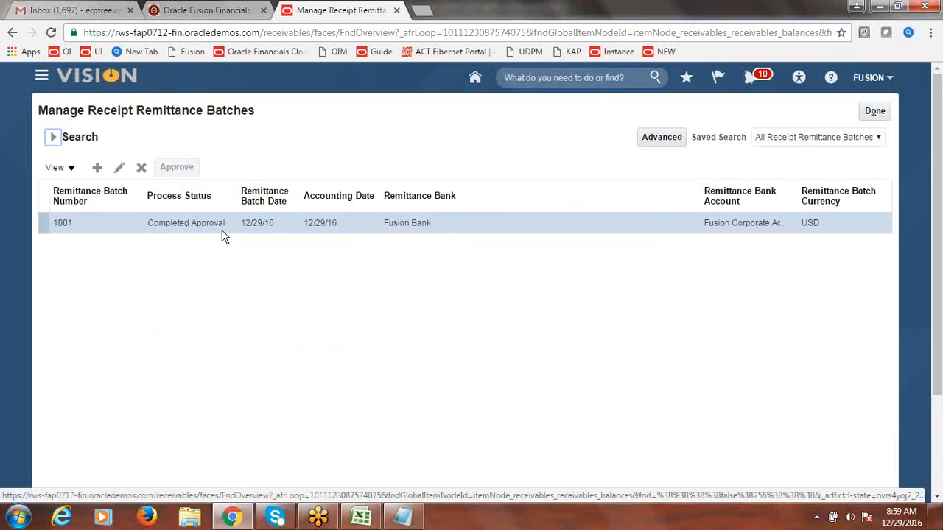
left_click(875, 111)
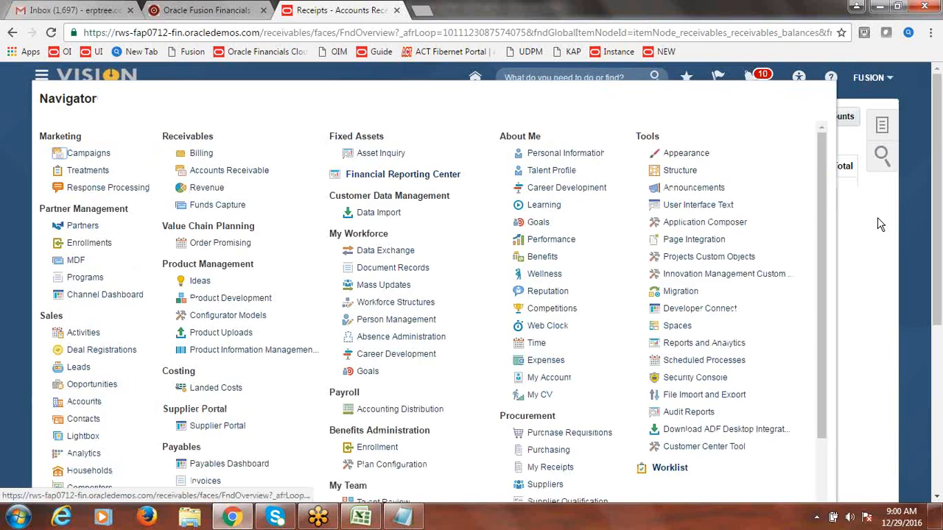
Step: Search Manage Receipts for receipt 1010 under Fusion US Business Unit, confirm it's Remitted, then exit
left_click(878, 218)
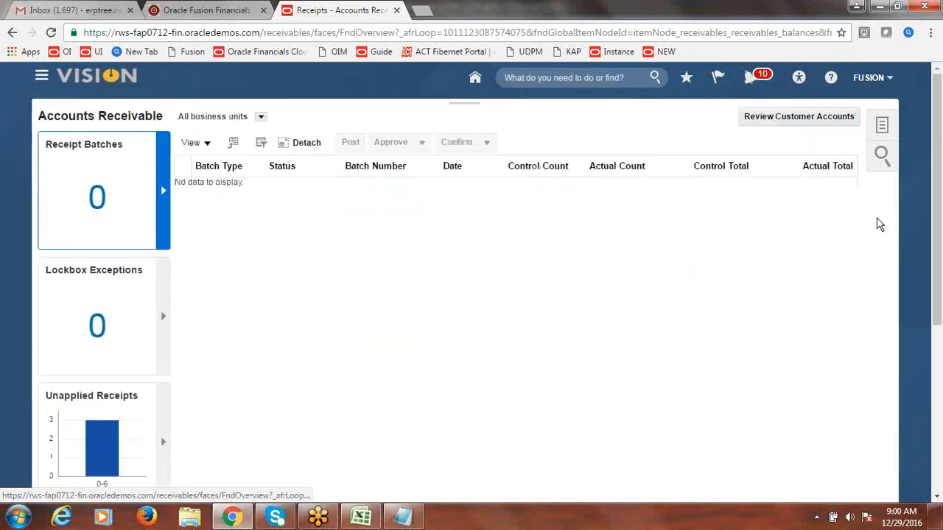
left_click(882, 126)
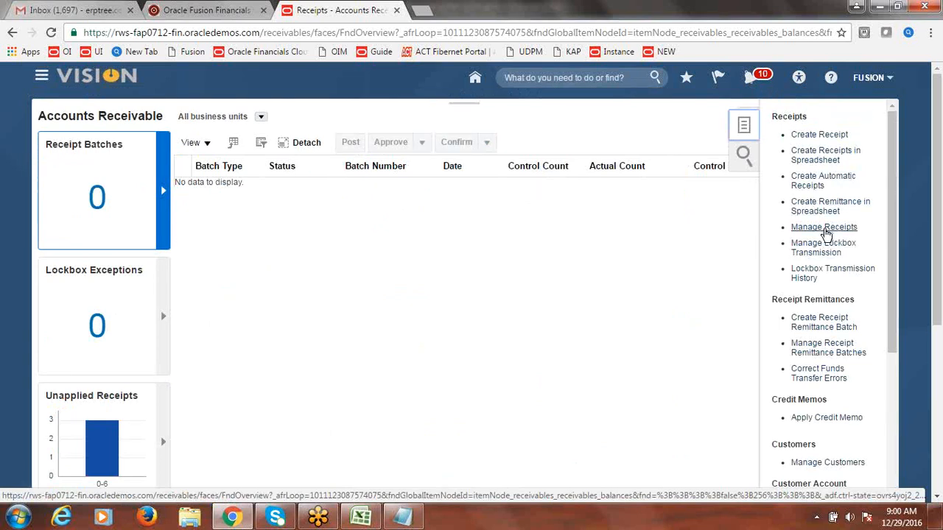
left_click(824, 227)
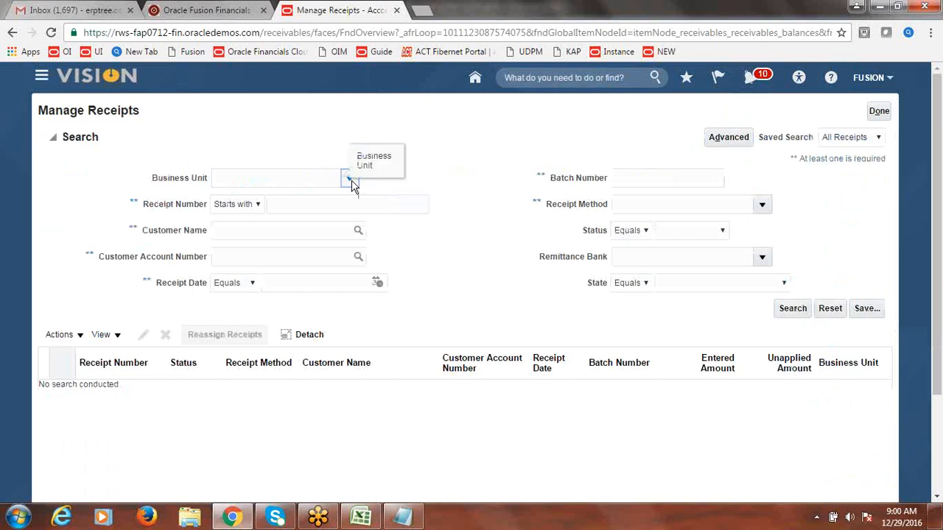
left_click(351, 181)
left_click(332, 203)
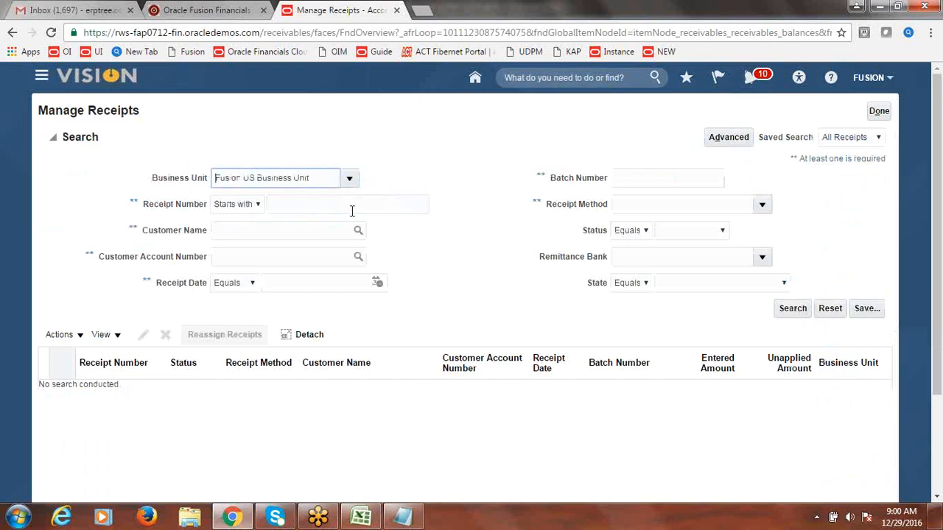
left_click(352, 211)
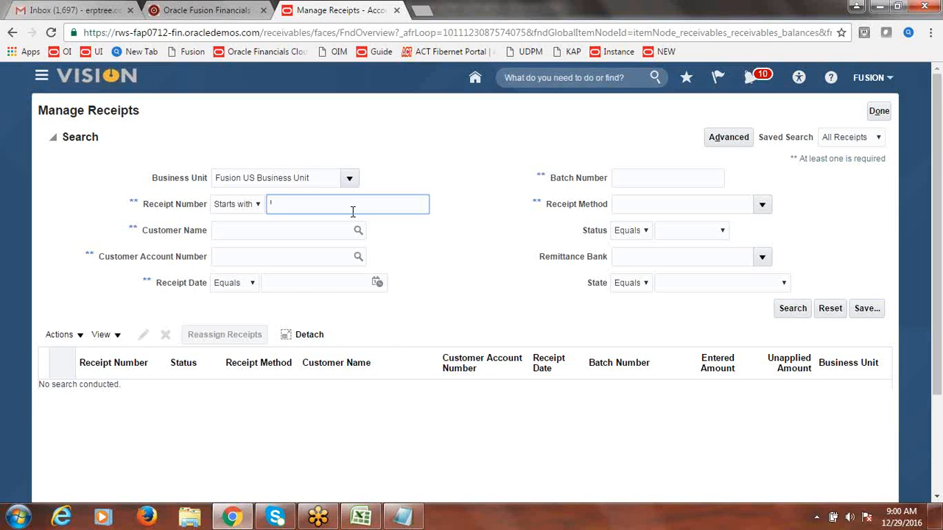
type("1010")
left_click(790, 309)
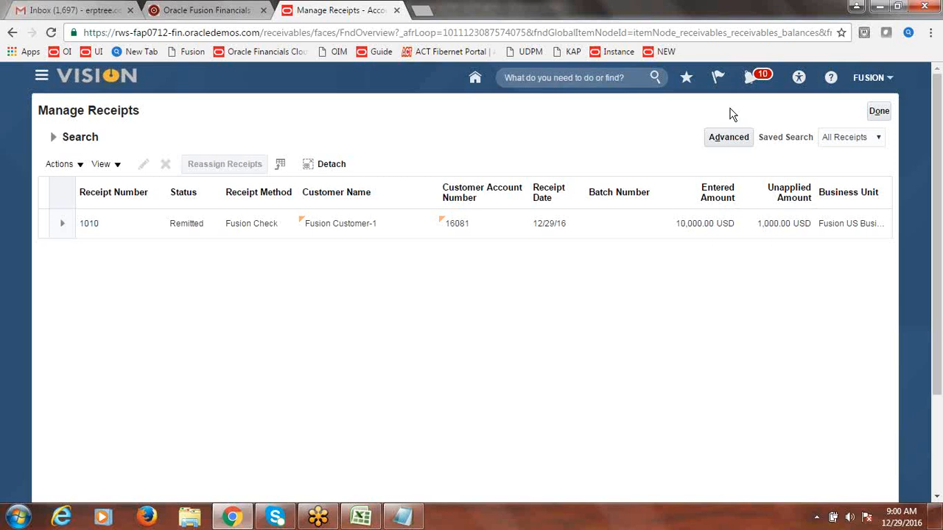
left_click(879, 112)
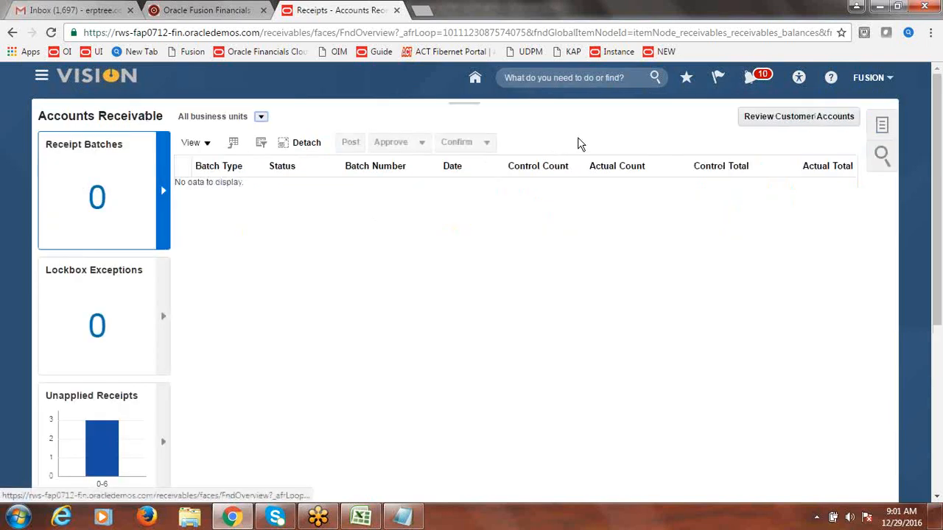
left_click(42, 84)
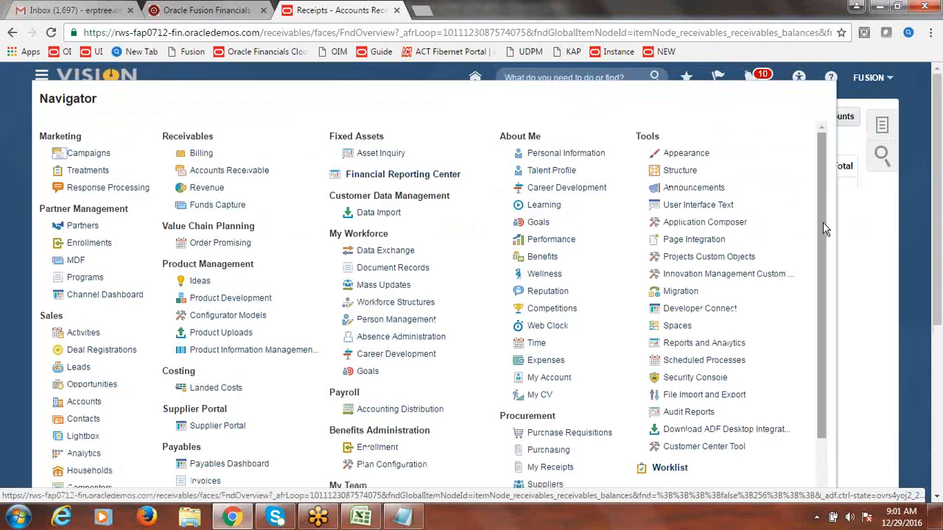
left_click_drag(823, 230, 825, 289)
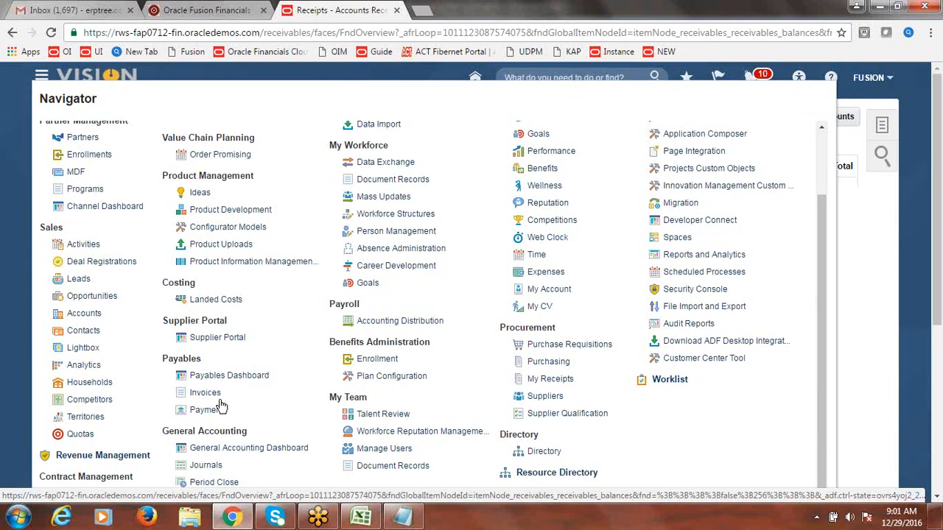
left_click(213, 397)
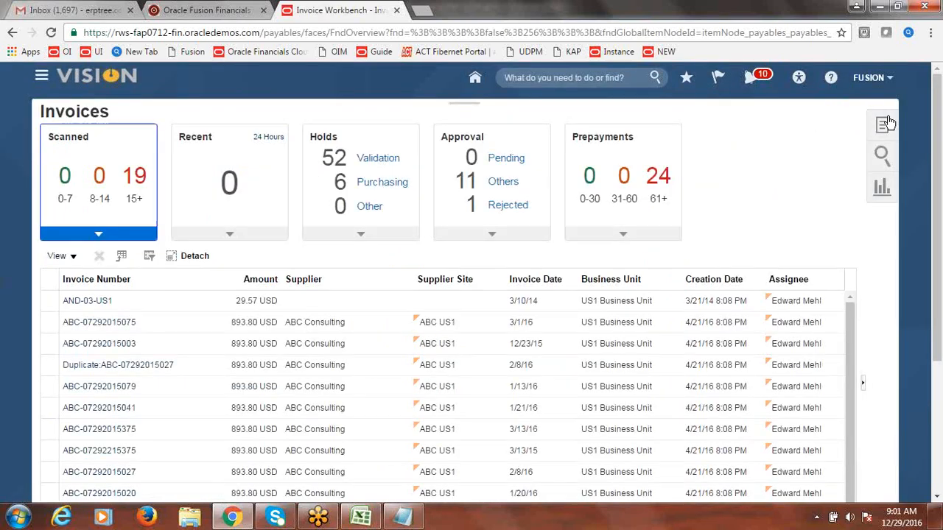
left_click(884, 127)
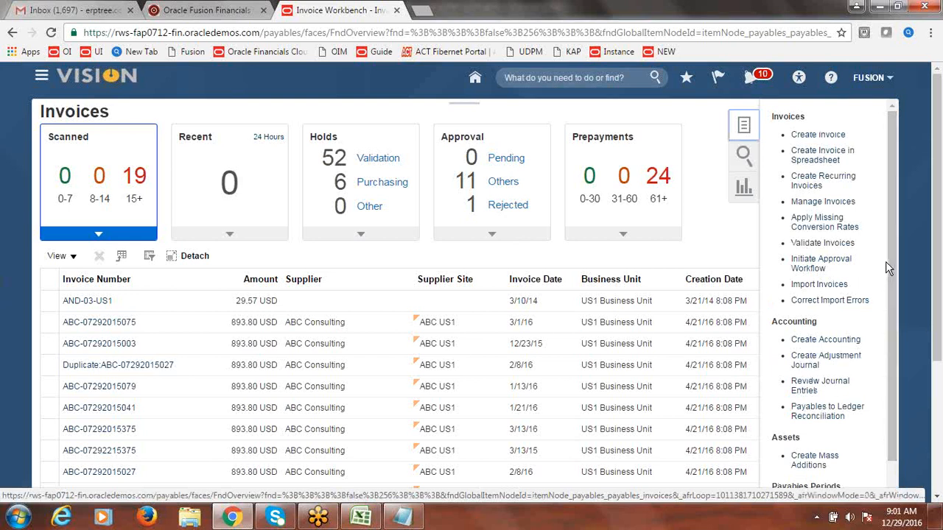
left_click_drag(886, 261, 895, 329)
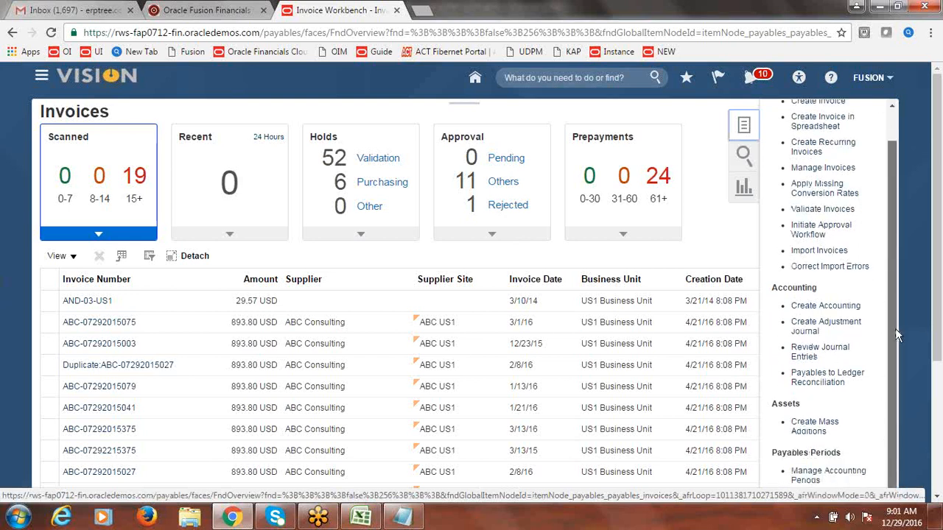
left_click(828, 476)
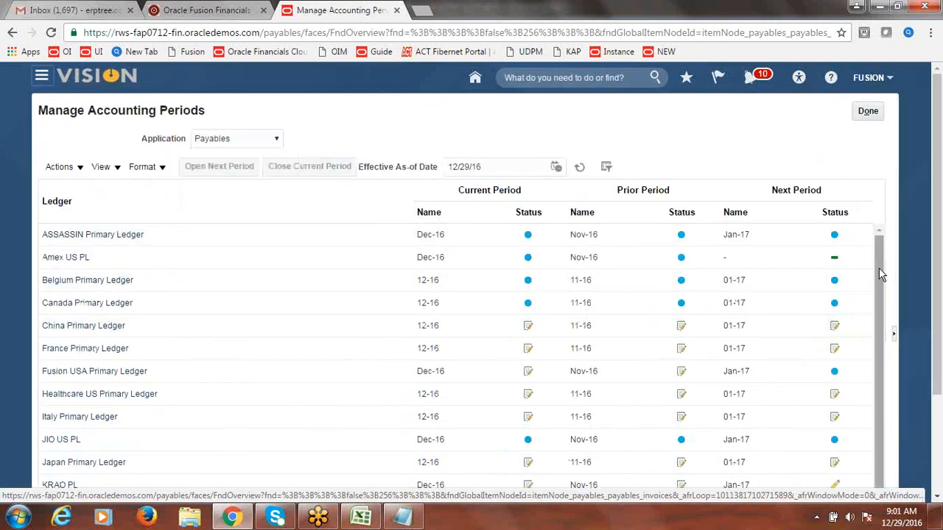
left_click(120, 368)
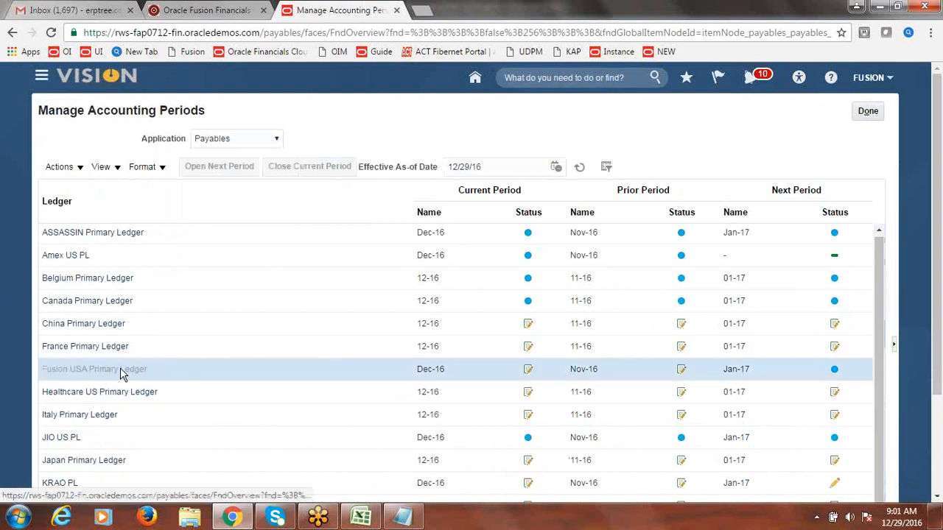
left_click(430, 370)
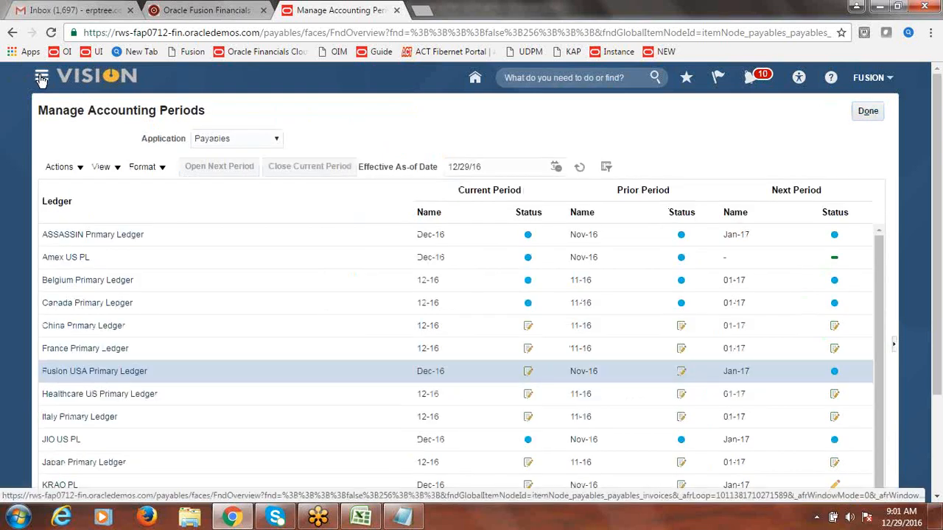
left_click(41, 77)
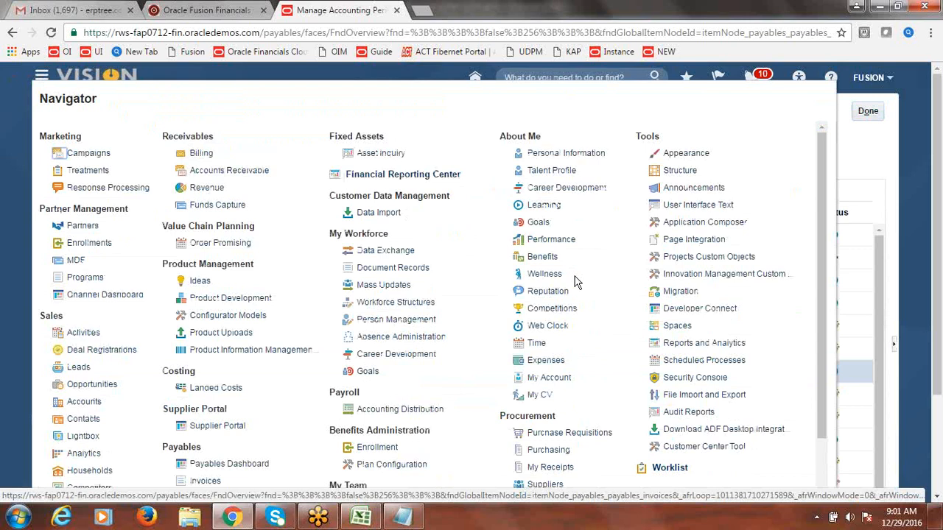
left_click(214, 172)
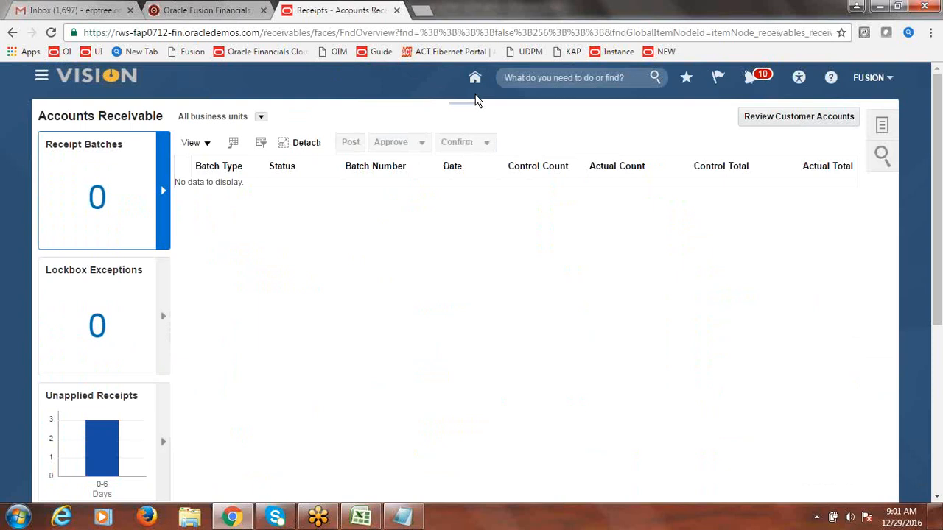
Step: Search Manage Receipts for receipt 1010 in Fusion US Business Unit
left_click(884, 128)
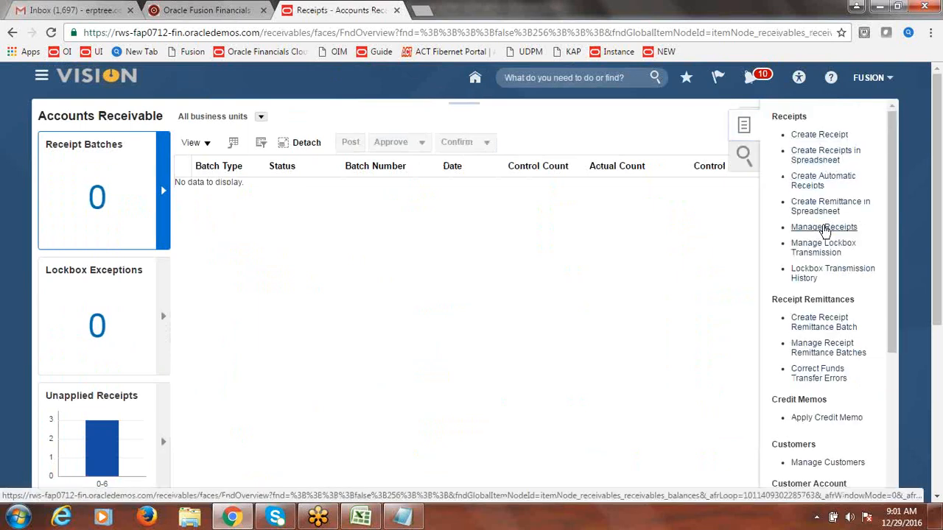
left_click(824, 229)
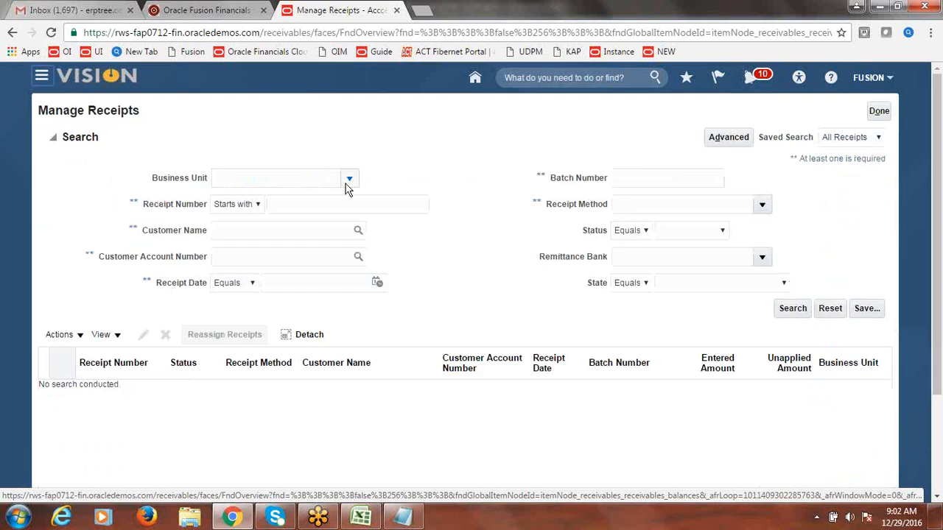
left_click(350, 181)
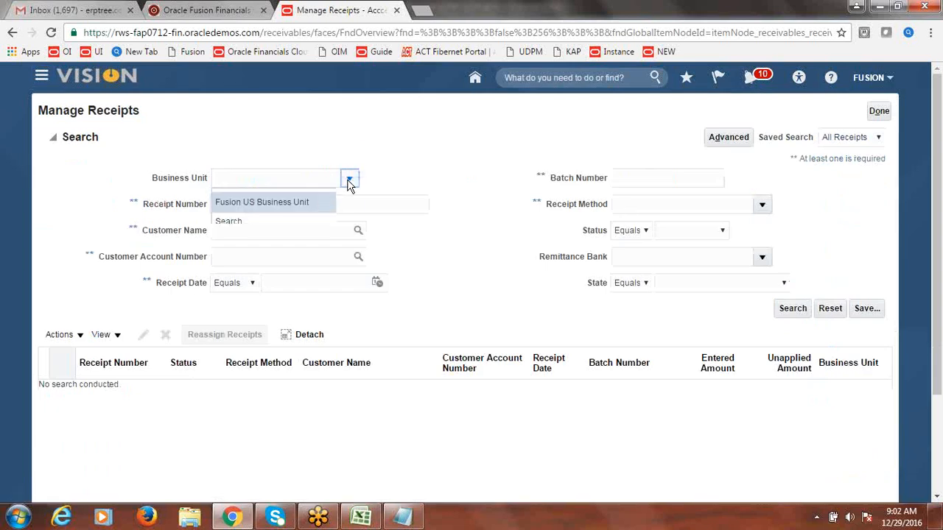
left_click(337, 204)
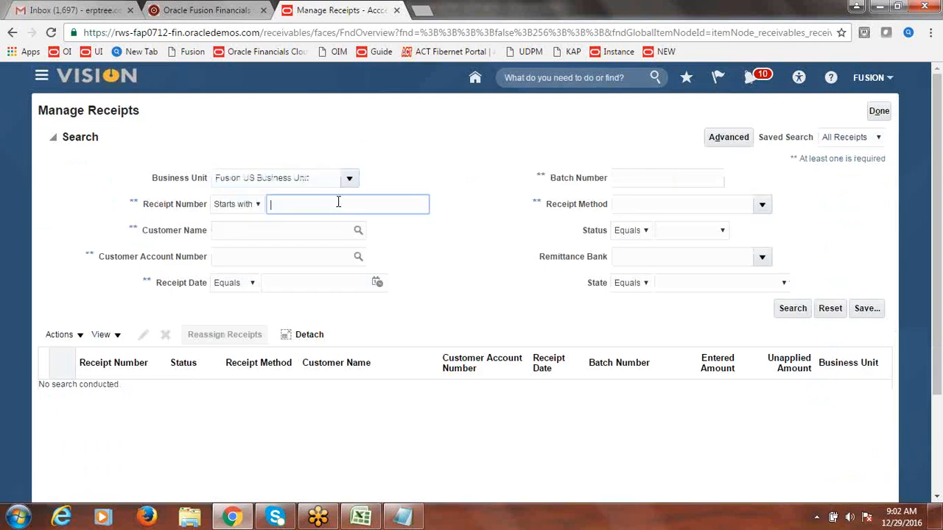
type("1010")
left_click(807, 309)
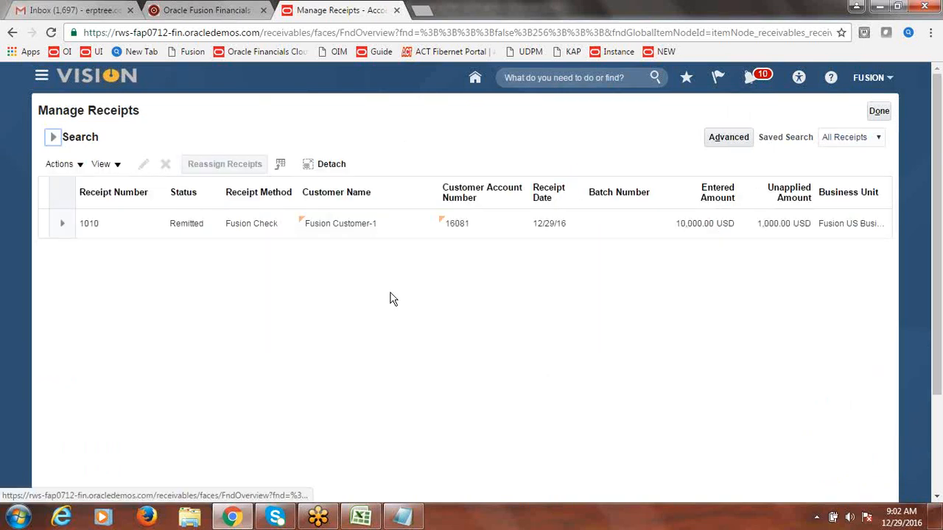
Step: Open receipt 1010 for editing and review 9,000.00 applied and 1,000.00 unapplied
left_click(87, 228)
left_click(87, 227)
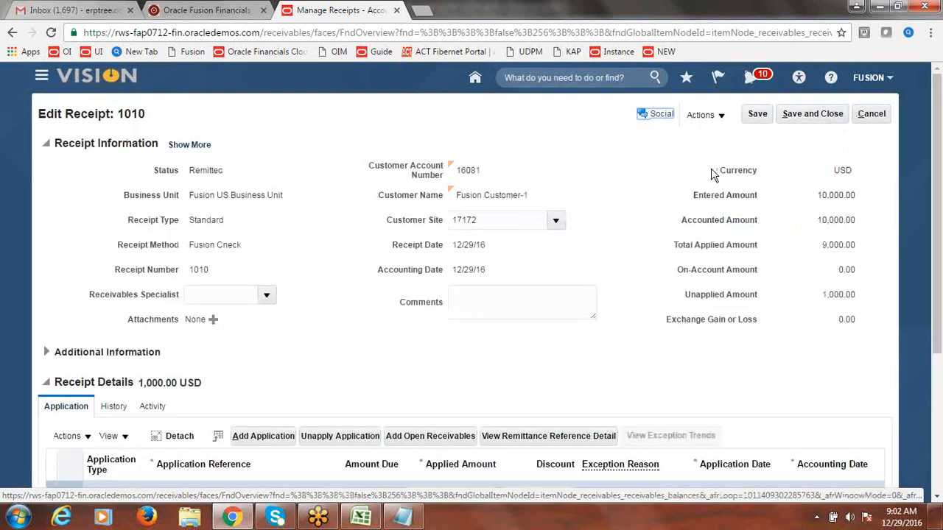
scroll(940, 265, "down", 1)
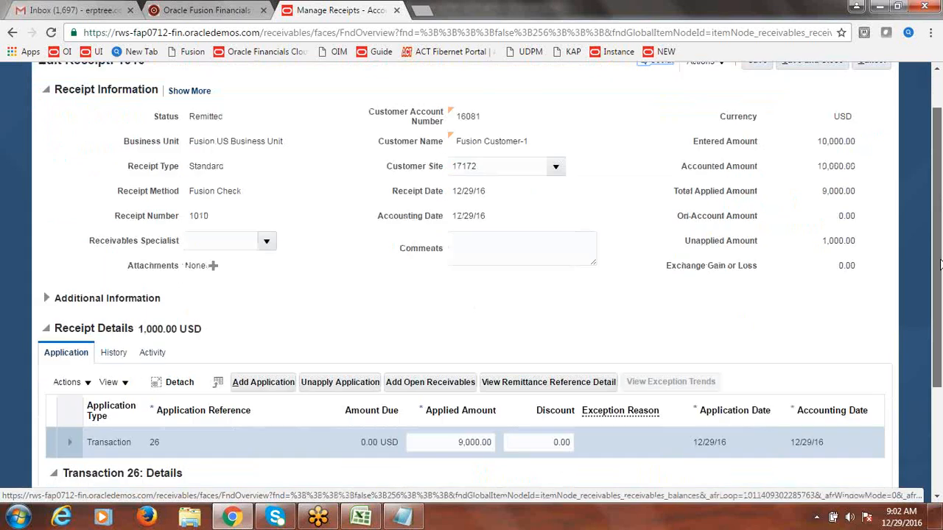
scroll(939, 265, "down", 1)
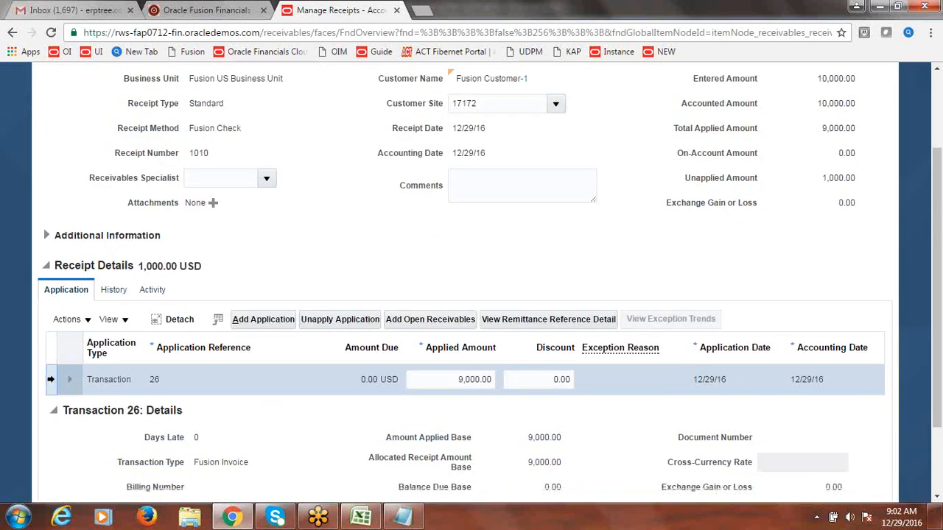
left_click(87, 321)
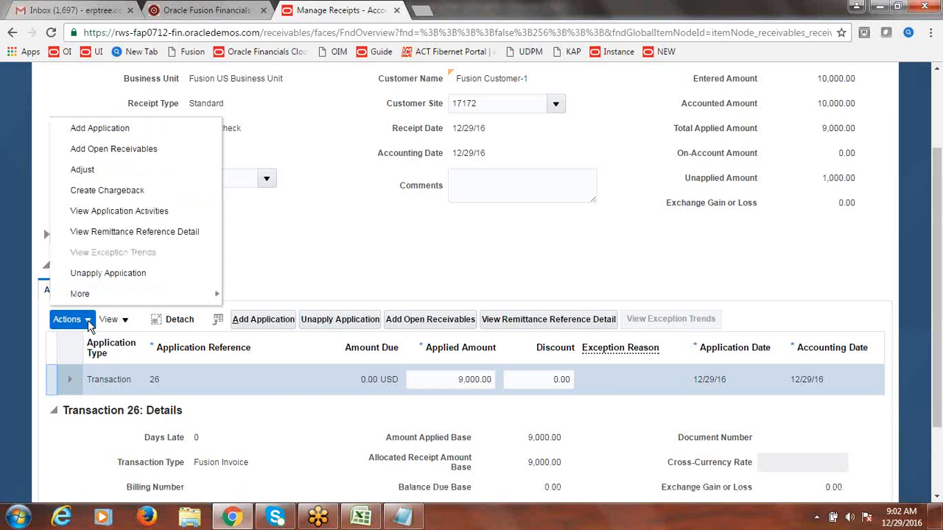
Step: Issue a refund on receipt 1010, keeping the refund amount at 1,000.00 USD
mouse_move(102, 298)
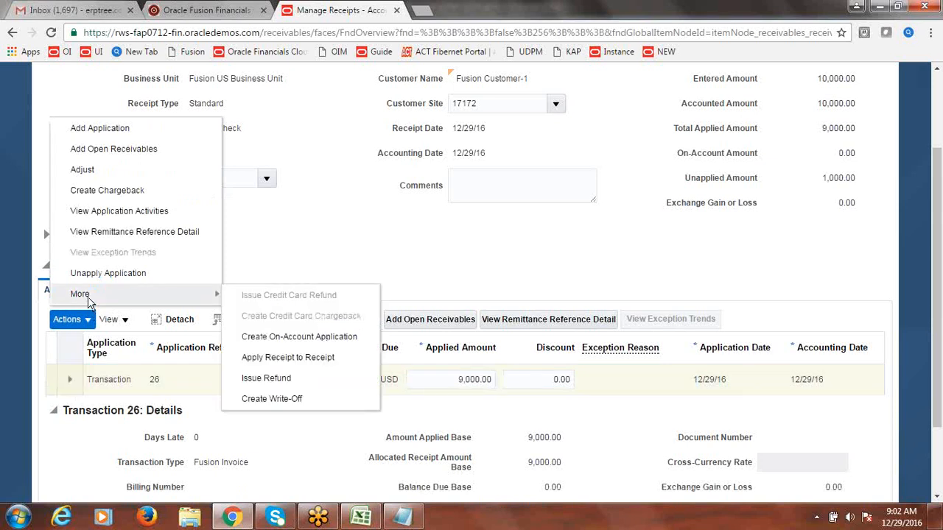
left_click(287, 380)
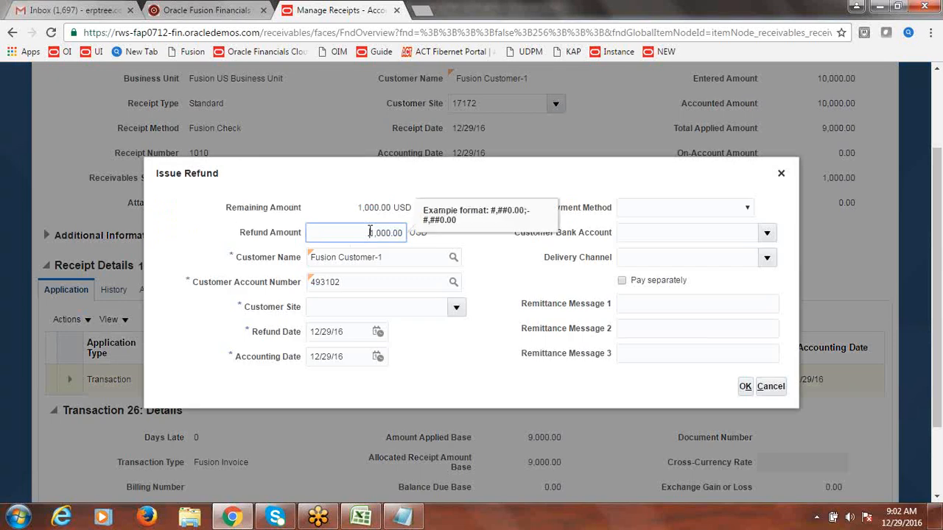
left_click(474, 243)
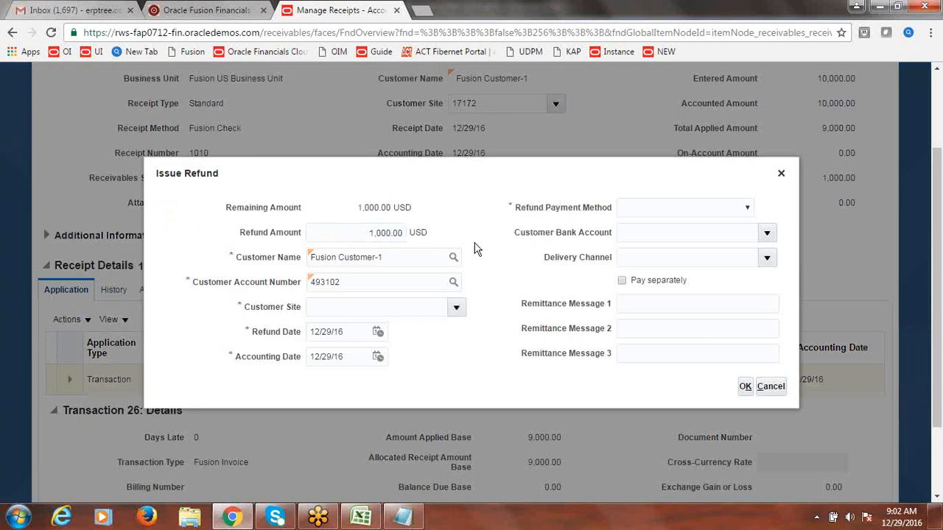
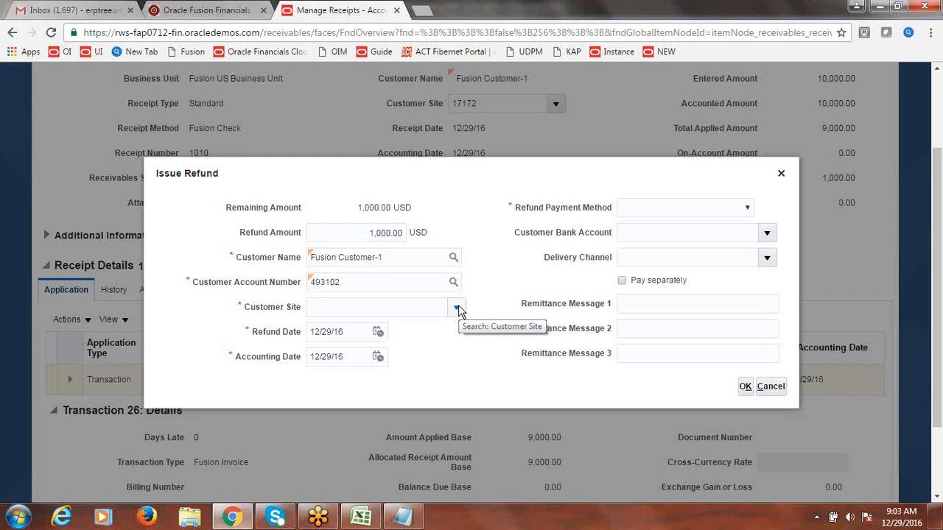
Step: Issue the 1,000.00 USD refund to customer site Fusion Customer Address, paid by Check
left_click(456, 308)
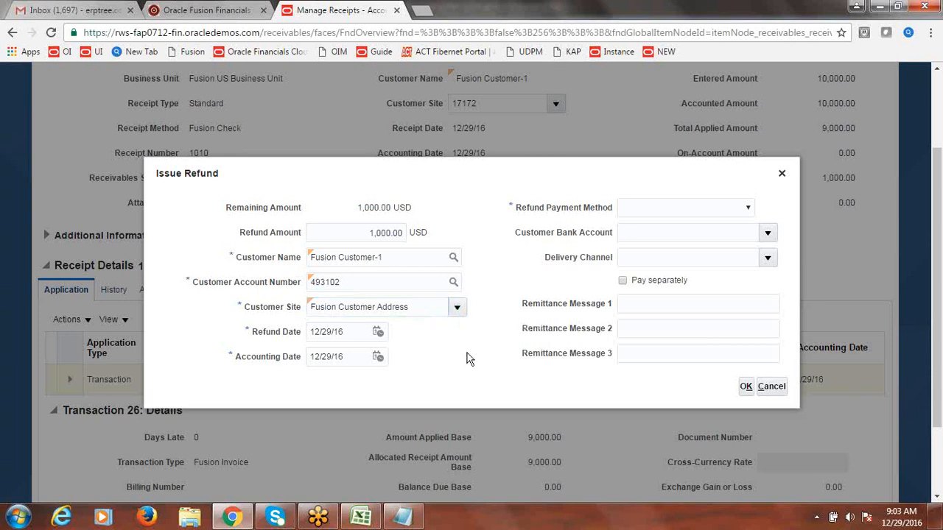
left_click(749, 209)
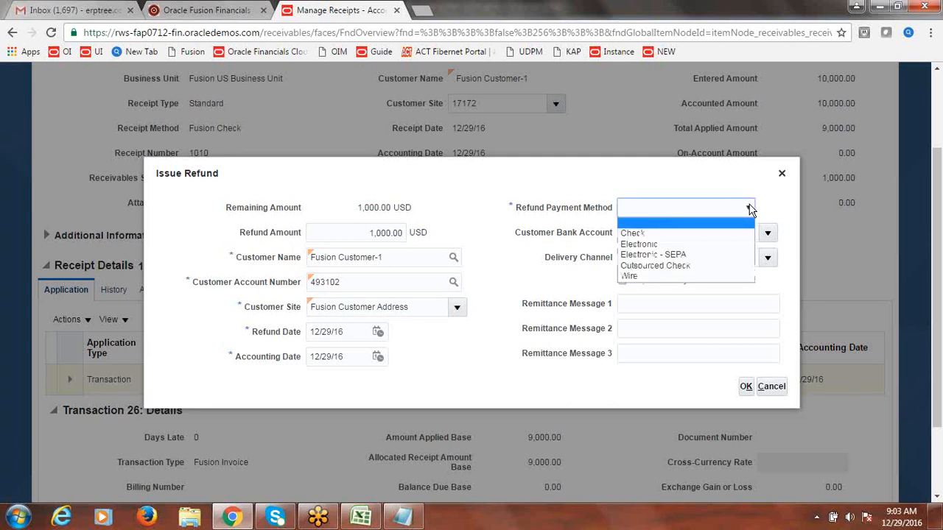
left_click(673, 232)
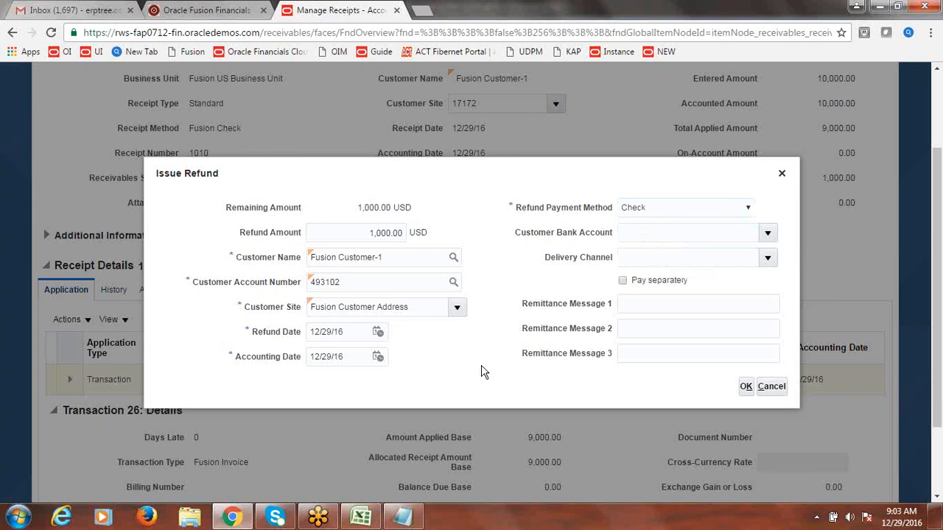
left_click(746, 387)
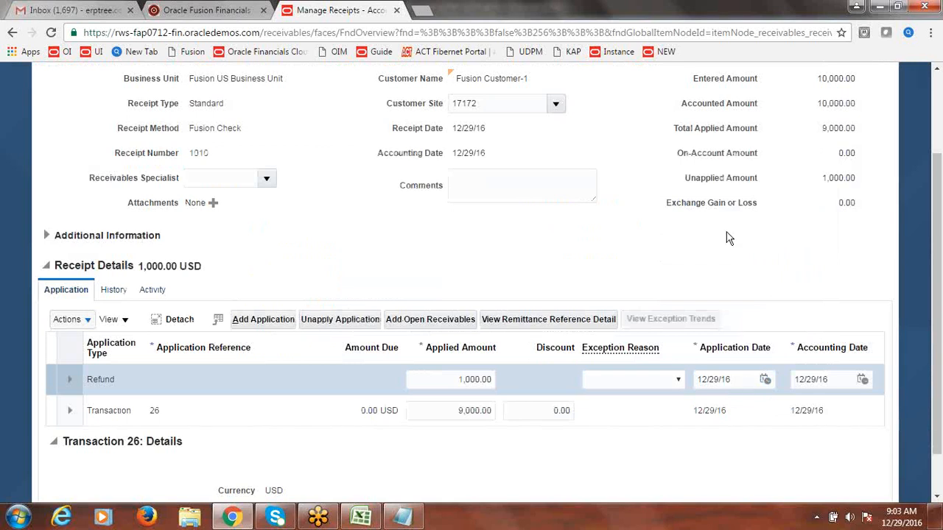
Step: Save receipt 1010 and open the refund's payment request 302965
scroll(940, 261, "up", 2)
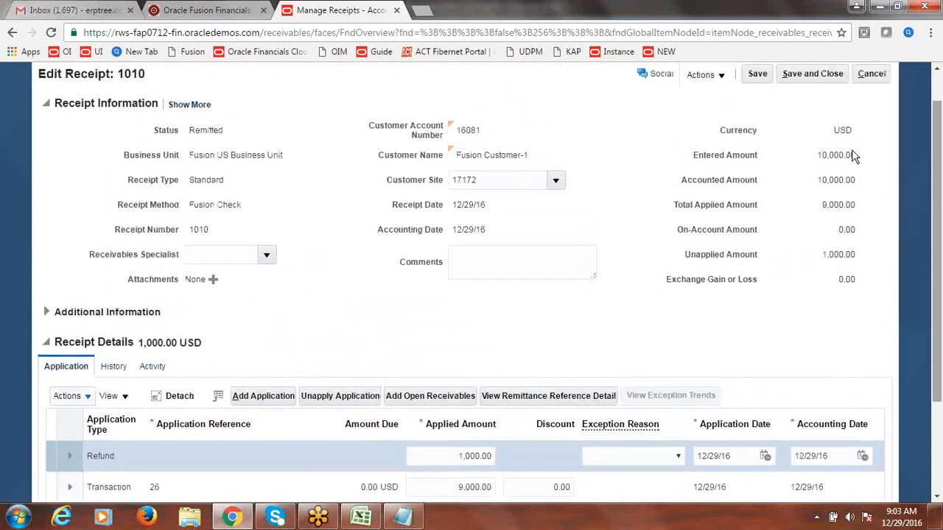
left_click(759, 75)
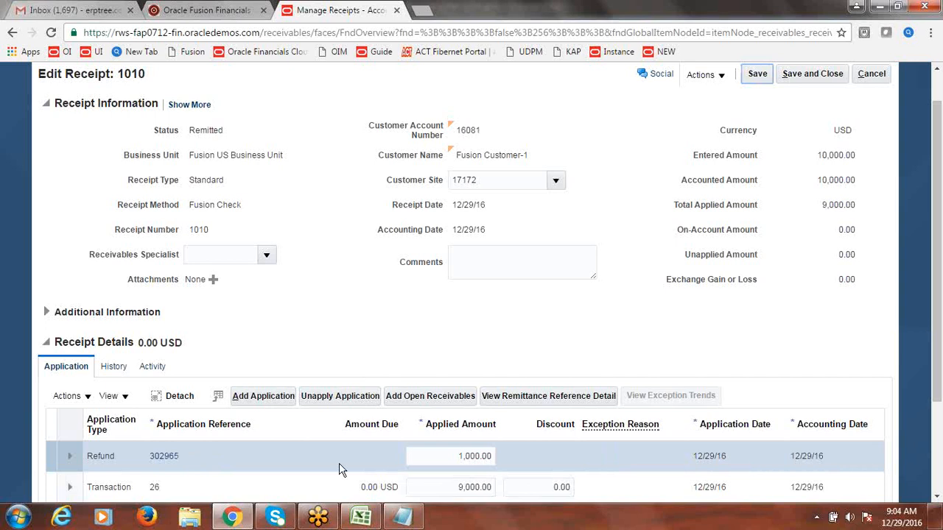
left_click(165, 457)
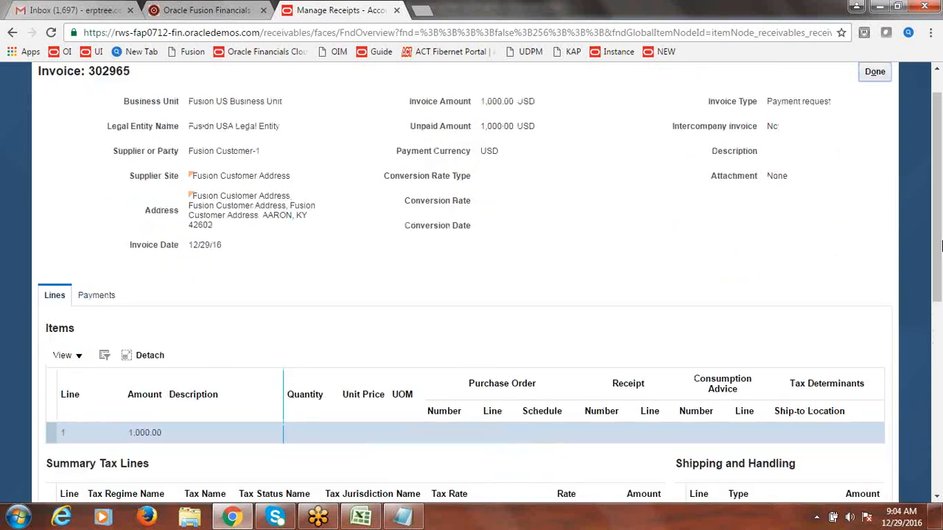
Step: Review invoice 302965's supplier Fusion Customer-1 and Payment request type, then close it
scroll(937, 200, "up", 1)
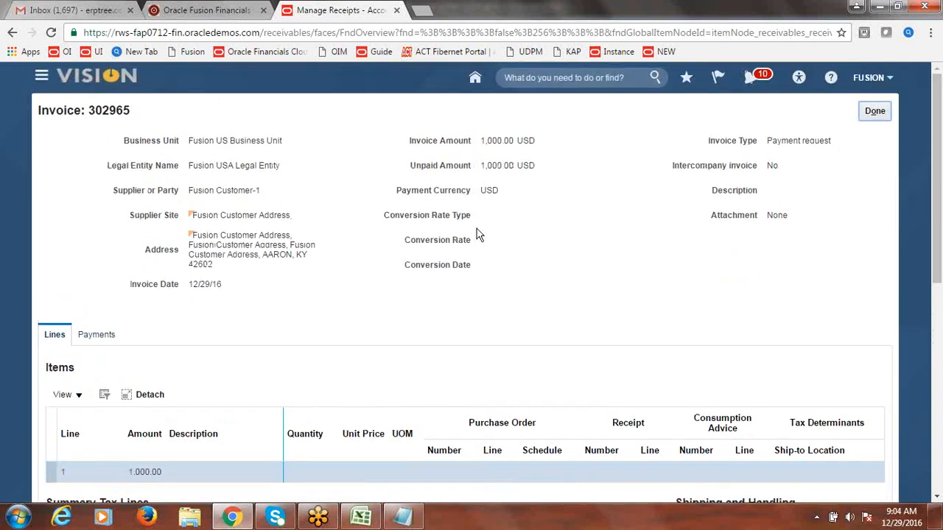
left_click_drag(189, 141, 261, 140)
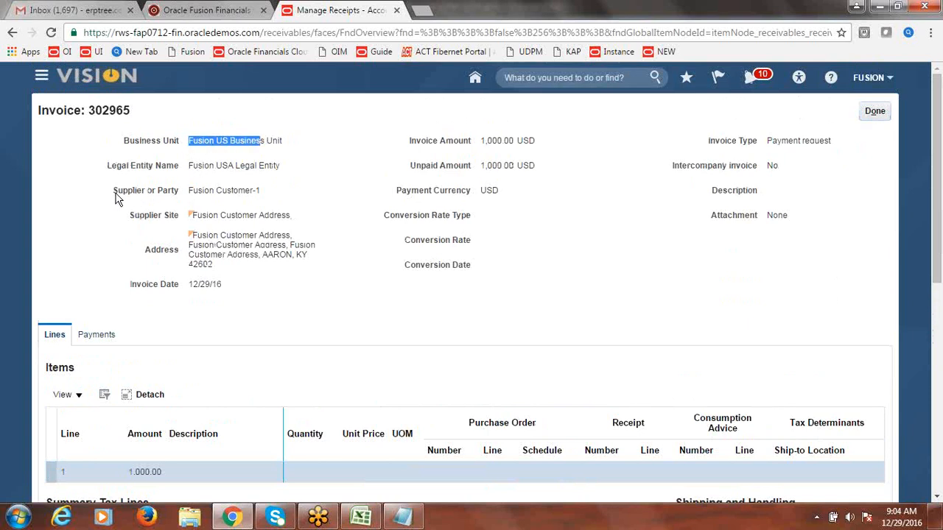
mouse_move(193, 192)
left_mouse_down()
mouse_move(264, 193)
mouse_move(191, 193)
left_mouse_up()
left_click(264, 195)
double_click(168, 194)
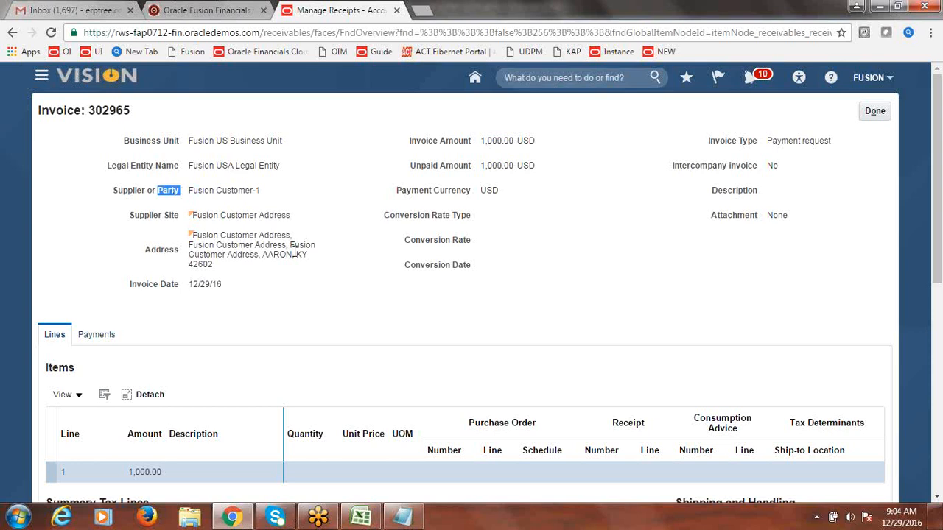
left_click_drag(768, 140, 833, 141)
left_click(835, 188)
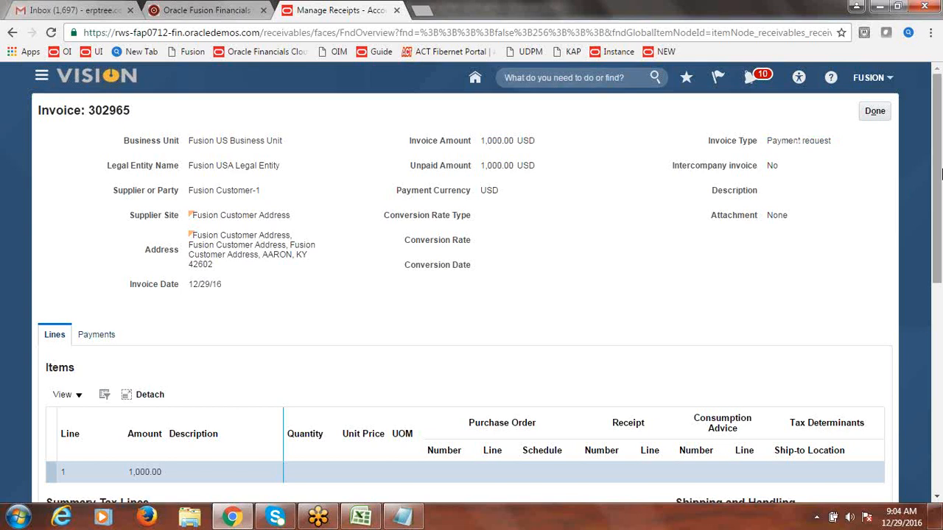
left_click_drag(940, 174, 939, 226)
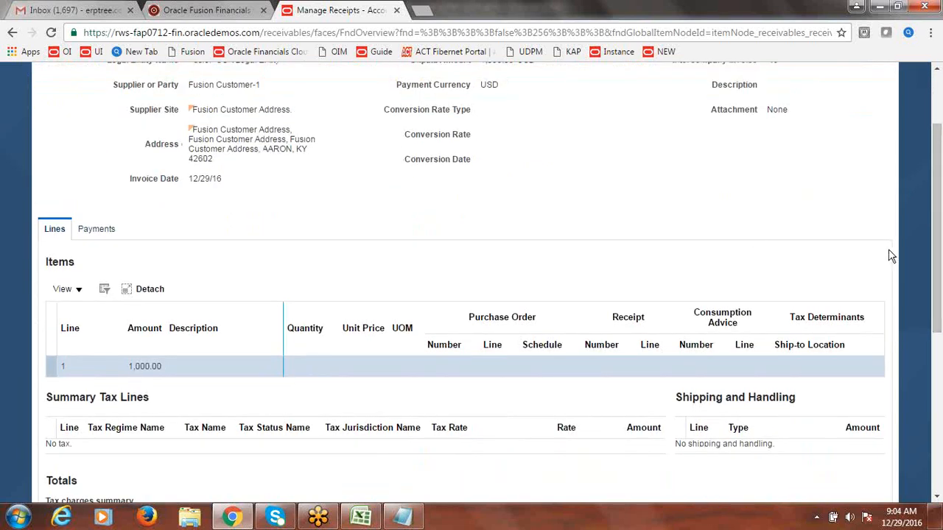
left_click_drag(939, 284, 940, 177)
left_click(876, 113)
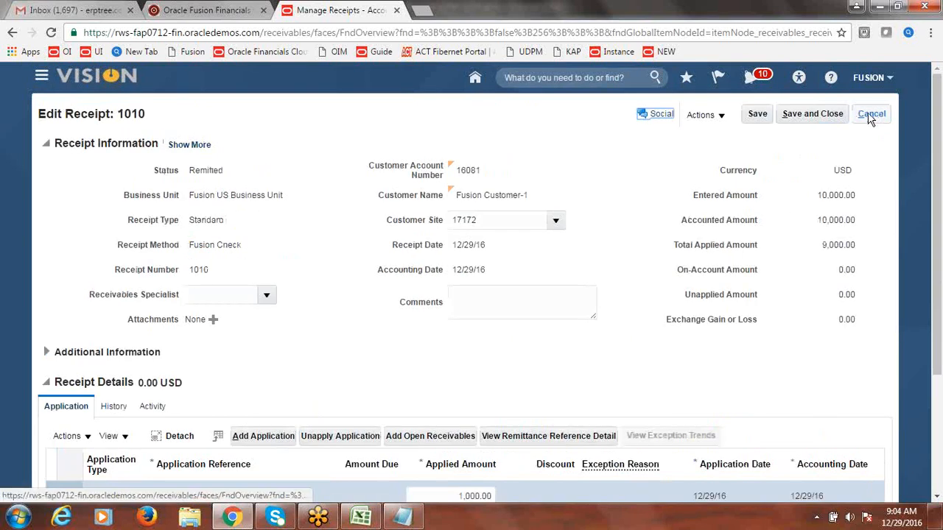
Step: Recheck payment request 302965, then save and close receipt 1010
scroll(941, 243, "down", 2)
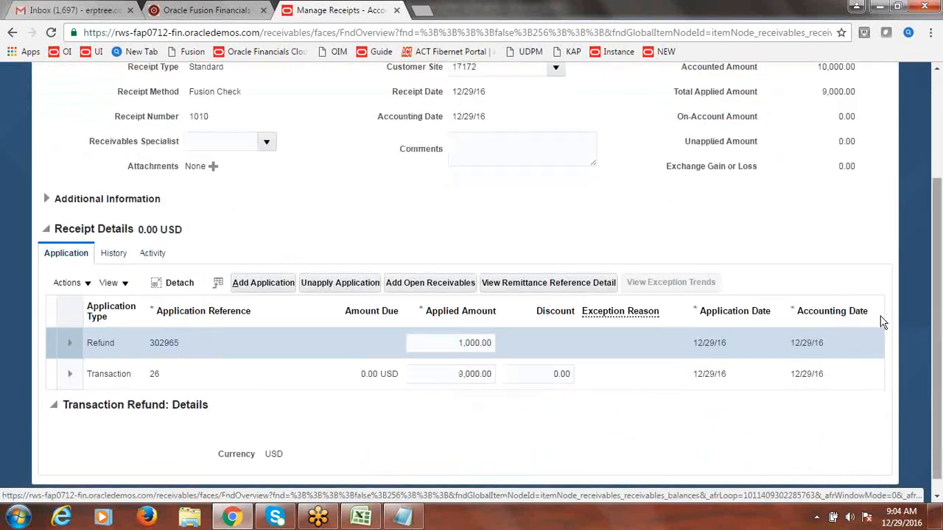
left_click(163, 344)
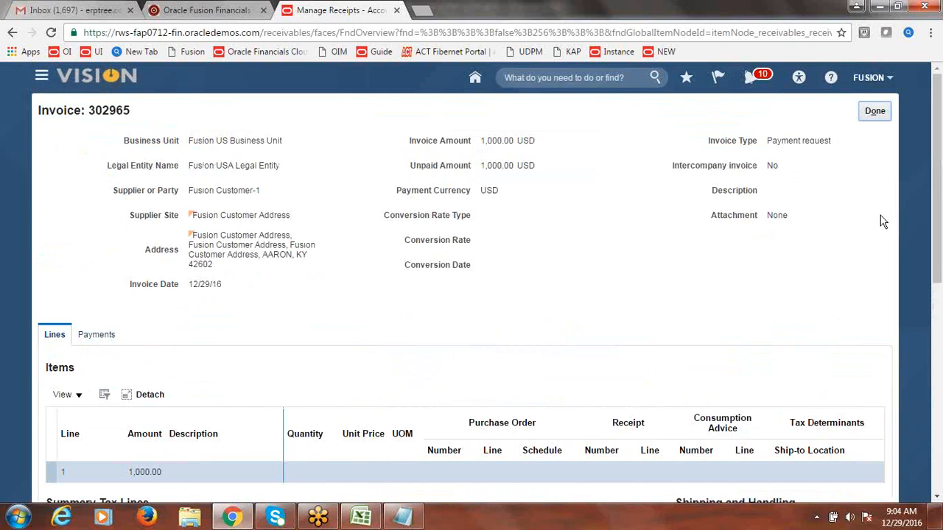
left_click(883, 112)
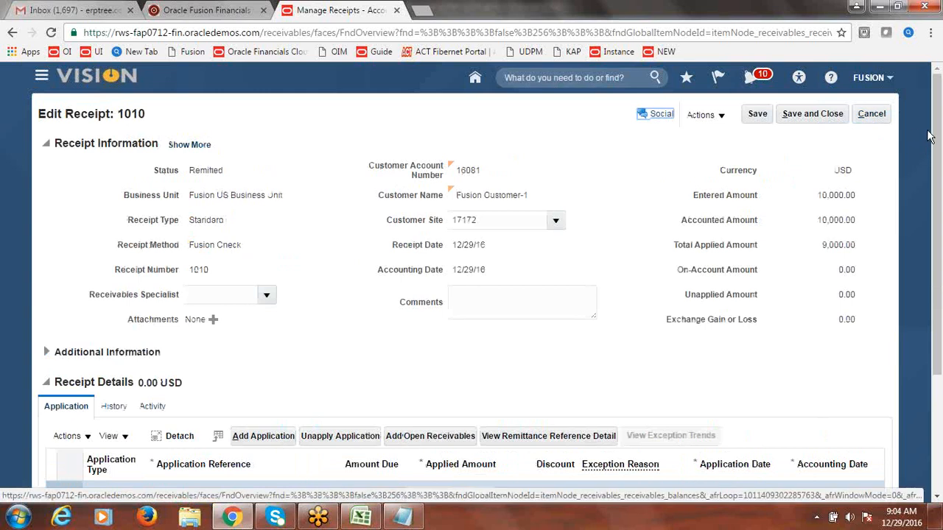
left_click_drag(937, 140, 942, 258)
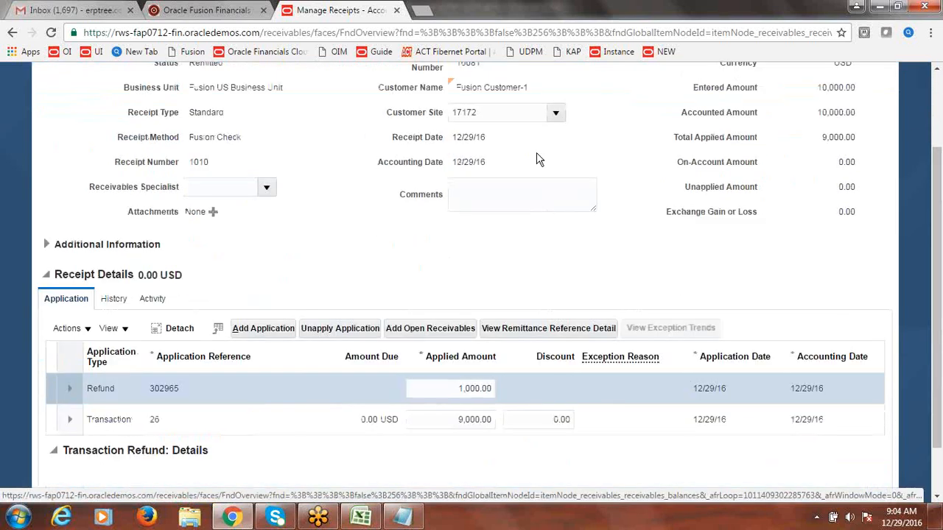
scroll(641, 122, "up", 3)
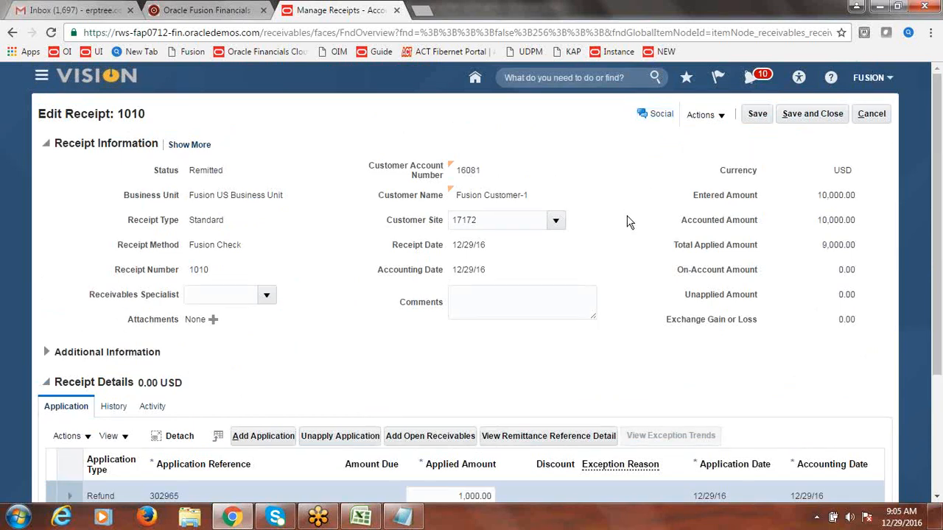
left_click(819, 113)
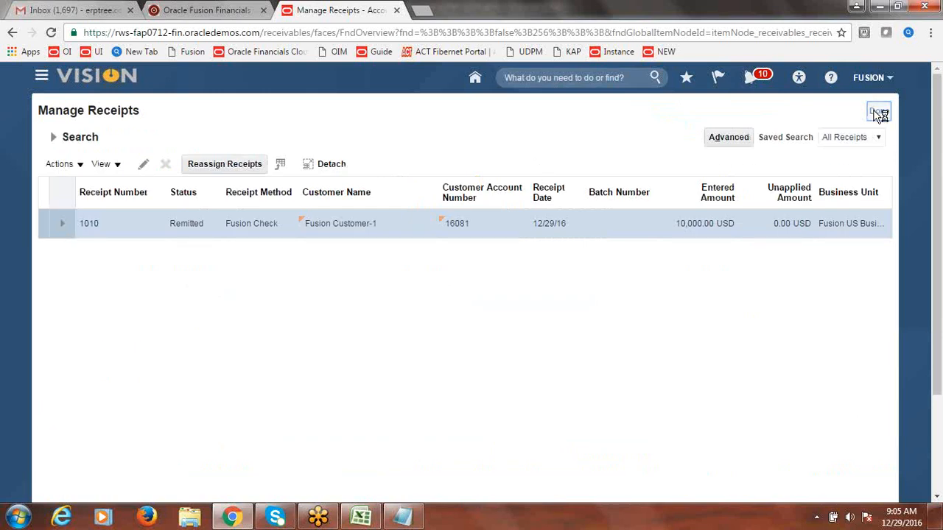
Step: Leave Manage Receipts and go to Payables > Invoices from the Navigator
left_click(880, 114)
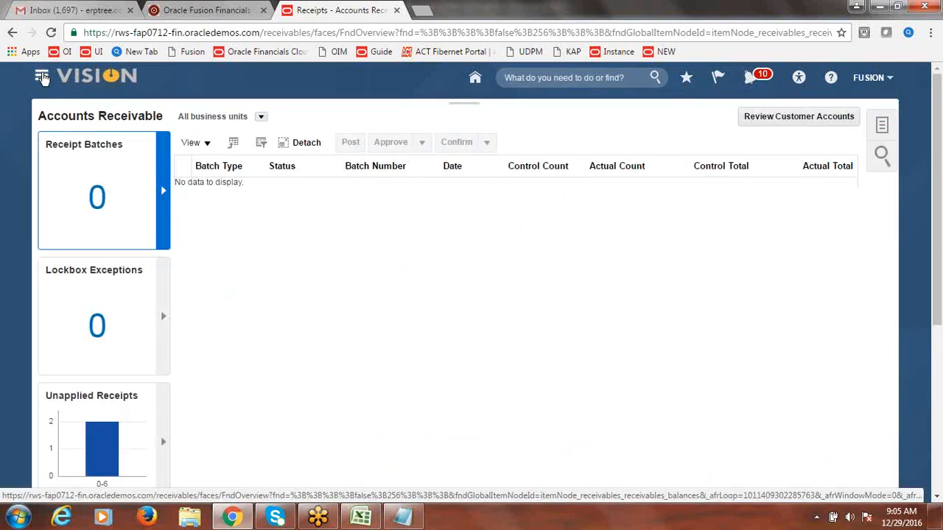
left_click(41, 76)
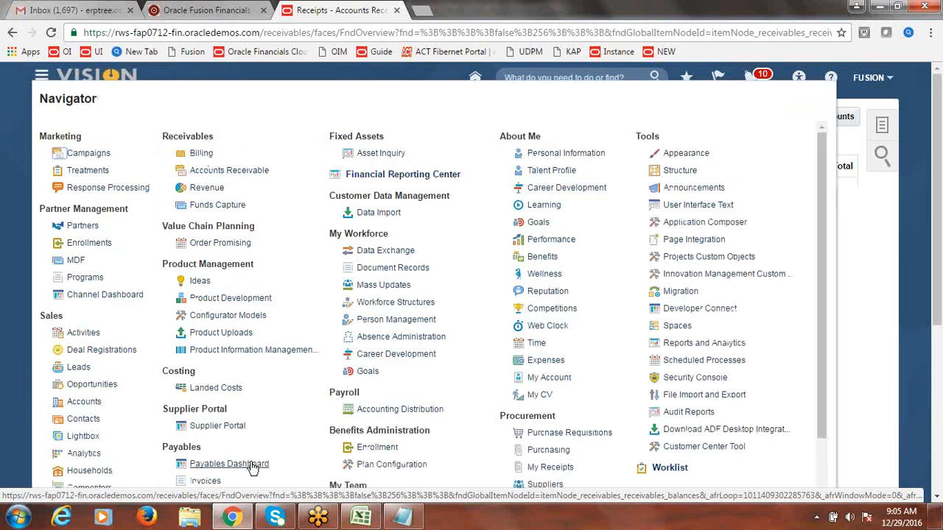
left_click(211, 485)
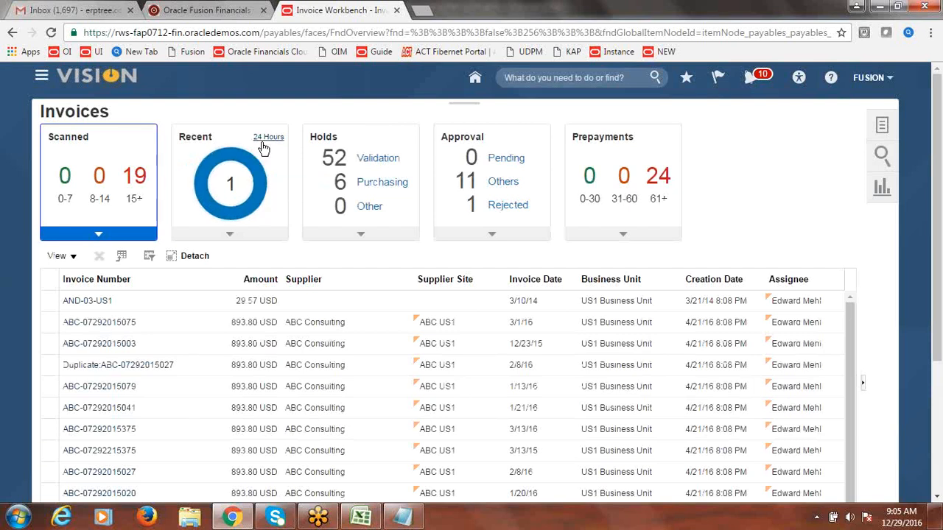
Step: Filter to invoices from the last 24 hours and open payment request 302965
left_click(232, 193)
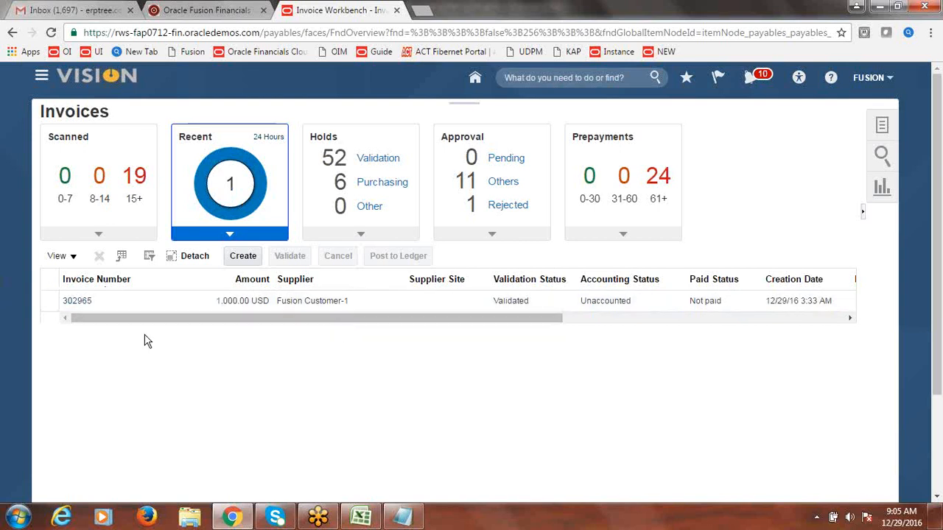
left_click(77, 302)
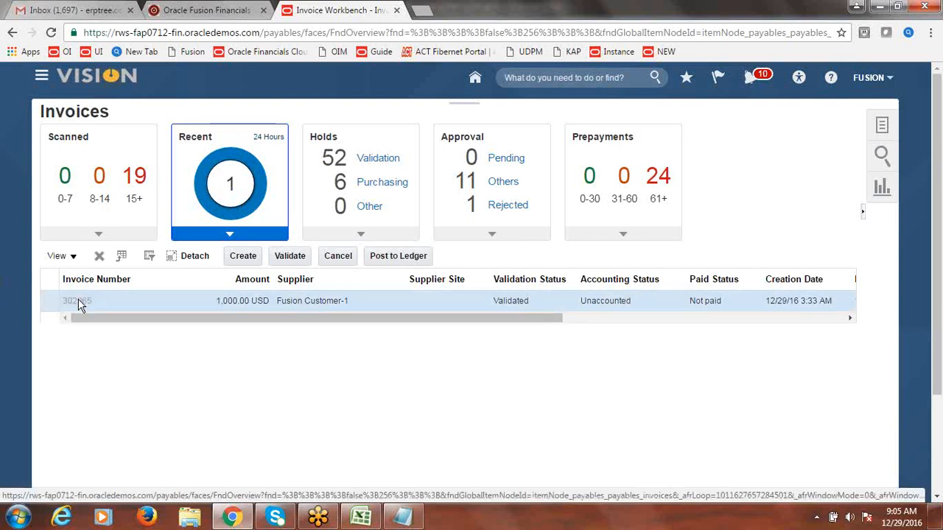
left_click(79, 302)
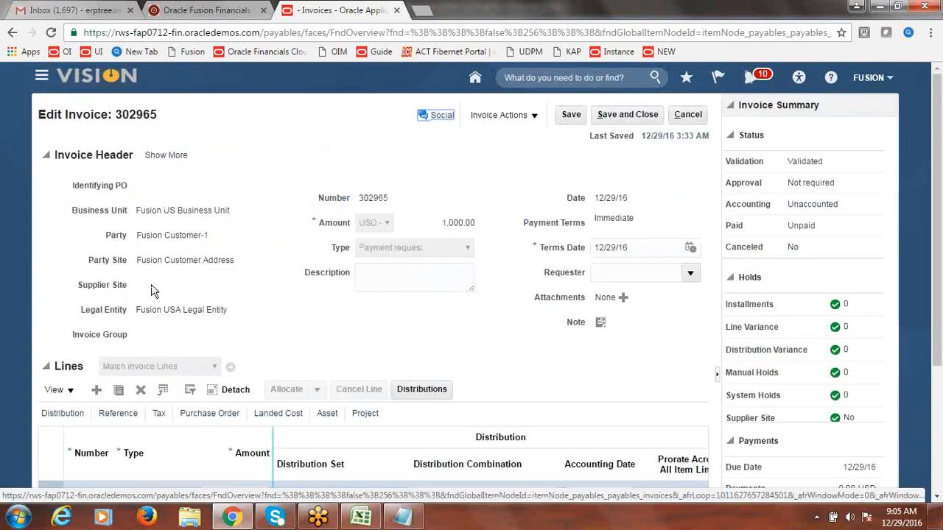
Step: Save and close invoice 302965, returning to the Invoices workbench
left_click(656, 115)
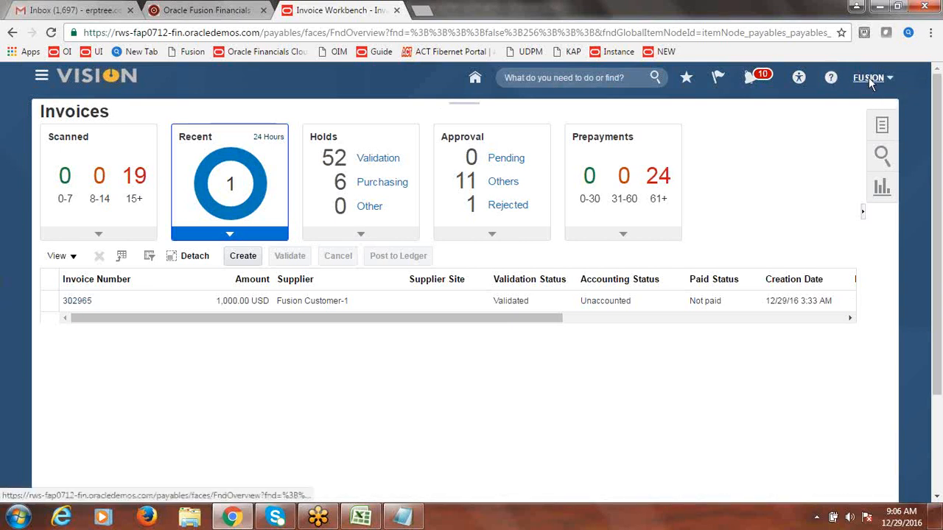
Step: In the class workbook, enter Done in B39 for Customer Refund Configuration & Process and save
left_click(361, 516)
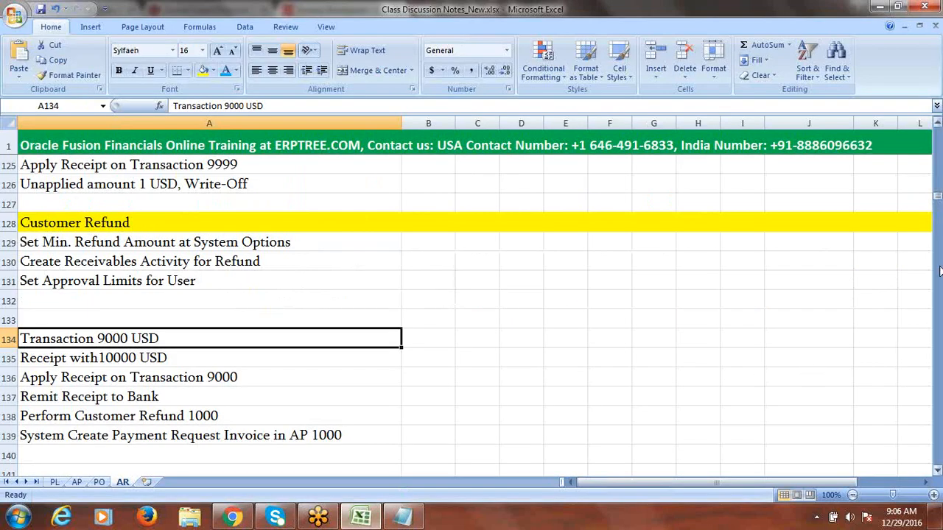
left_click_drag(937, 195, 937, 148)
left_click(332, 267)
key("Right")
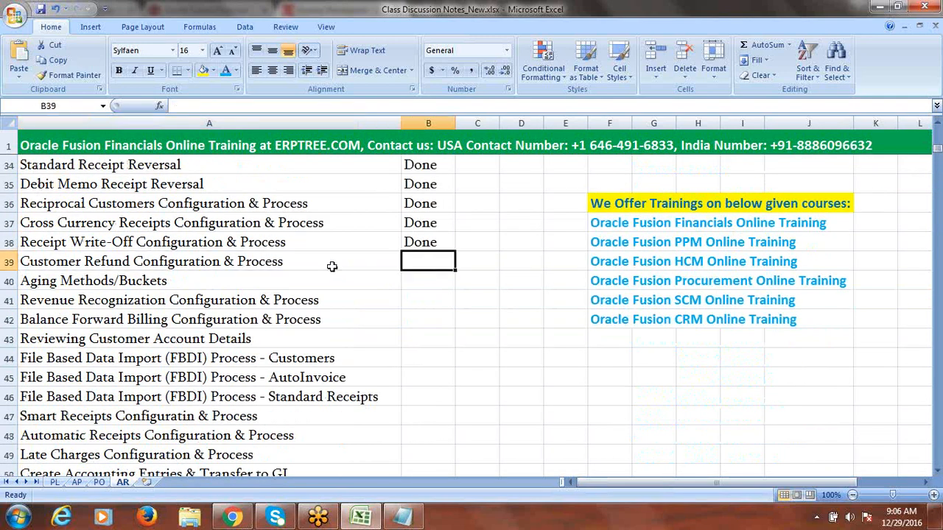
type("d")
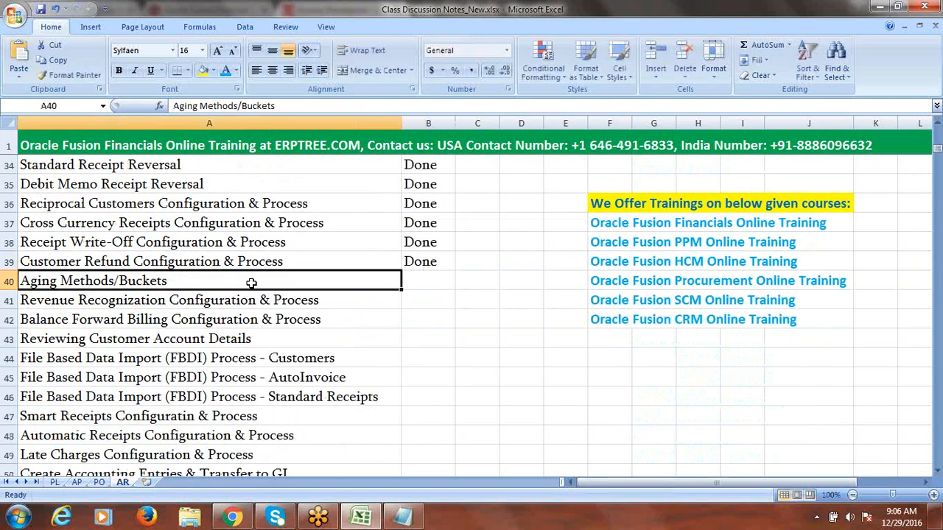
key("ctrl+s")
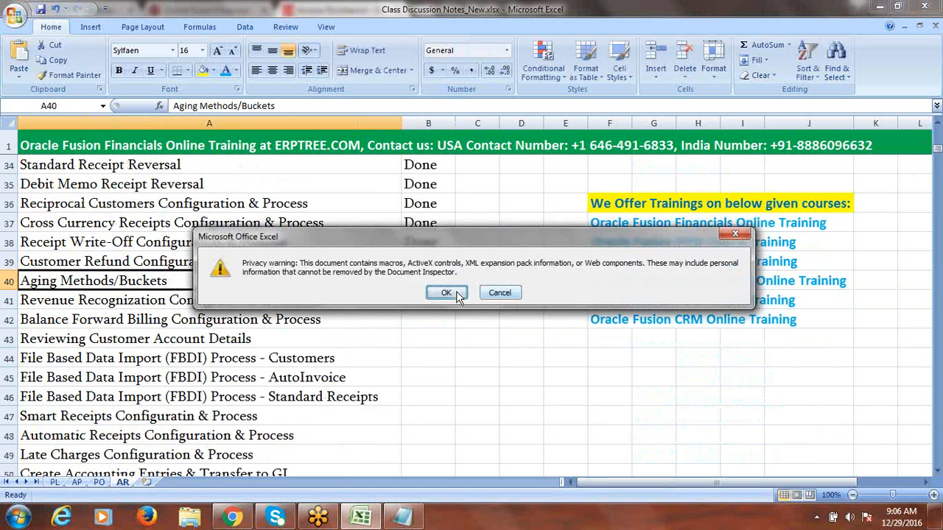
left_click(453, 292)
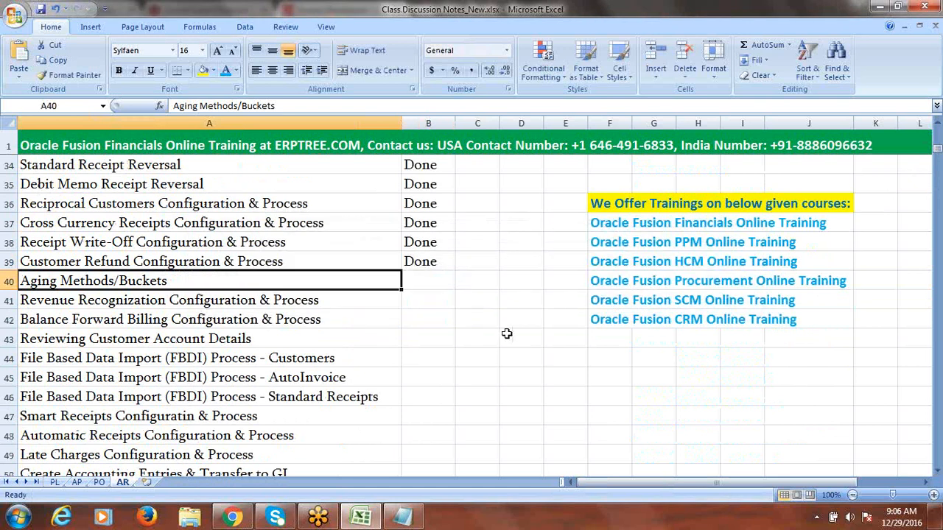
left_click(938, 472)
Step: Scroll the AR topic list, pointing out Revenue Recognization, Balance Forward Billing and the FBDI topics
left_click(938, 472)
left_click(938, 472)
left_click(938, 472)
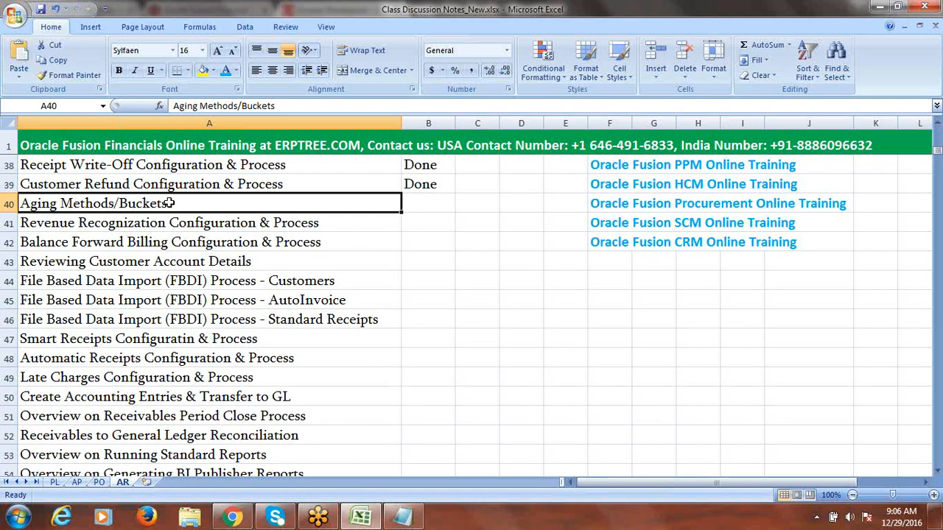
left_click(155, 222)
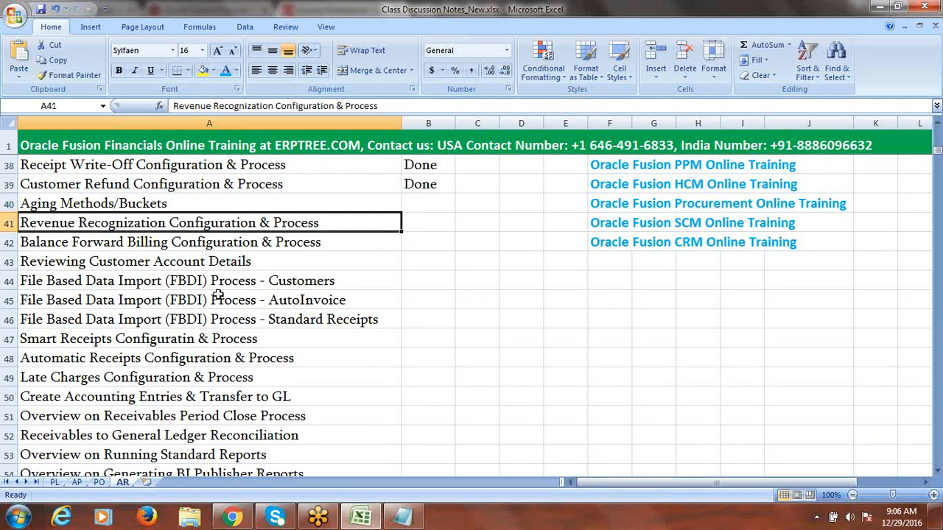
left_click(197, 246)
left_click(212, 263)
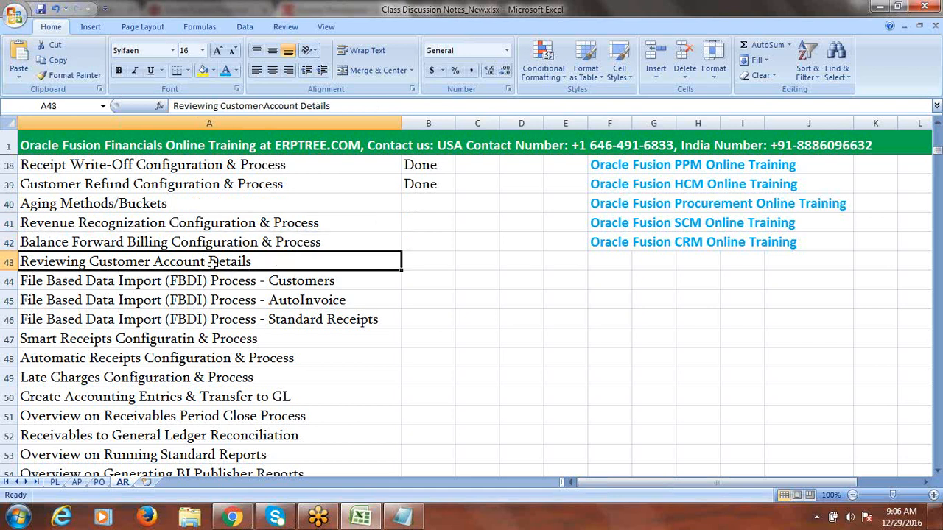
left_click_drag(292, 284, 296, 333)
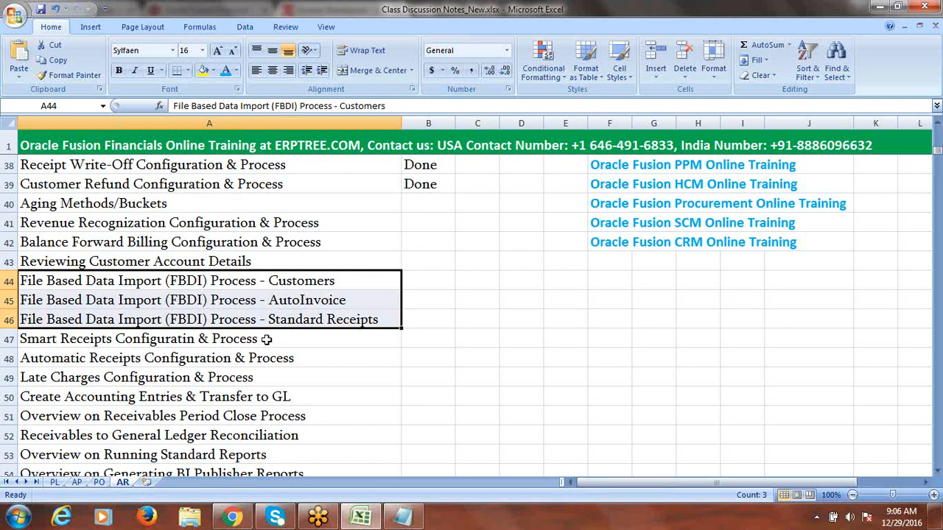
Step: Replace 'Configuratin & Process' with 'Overview' in the Smart Receipts topic, then save the workbook
double_click(261, 339)
left_click_drag(258, 339, 121, 342)
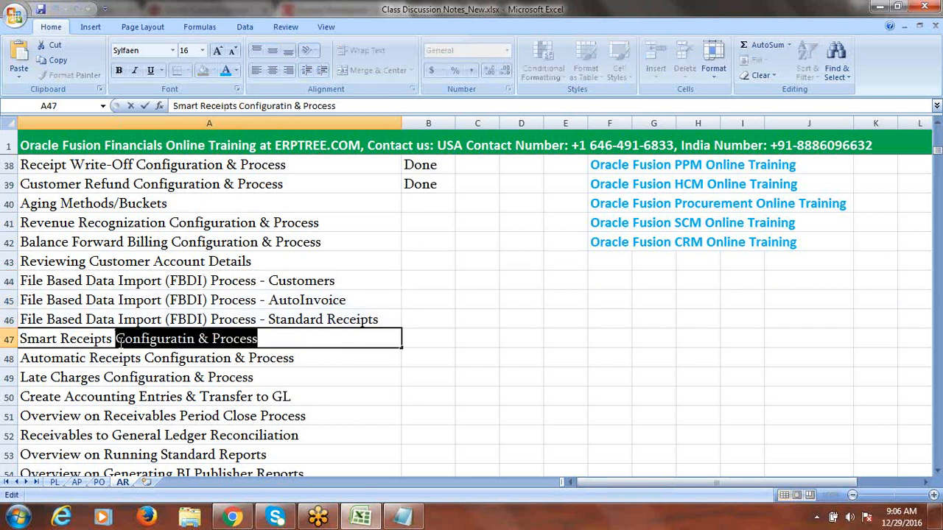
type("Over")
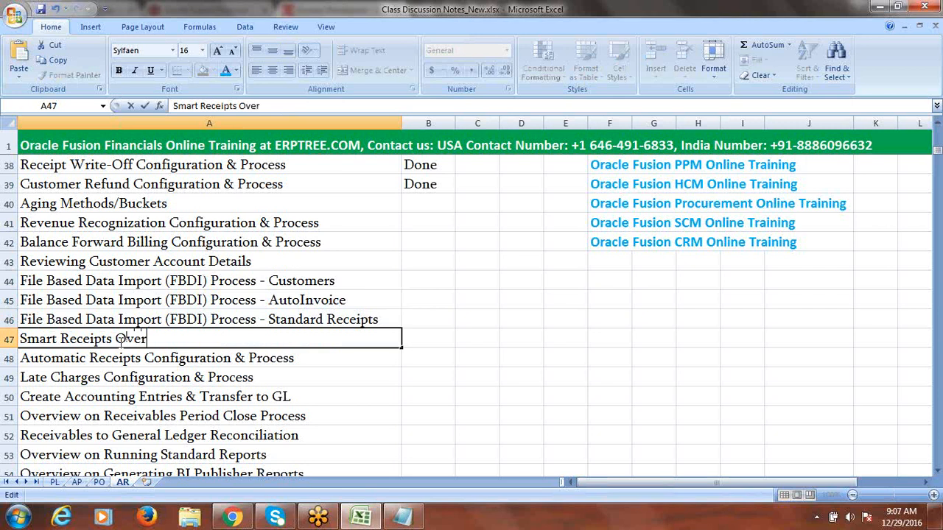
type("view")
key("Tab")
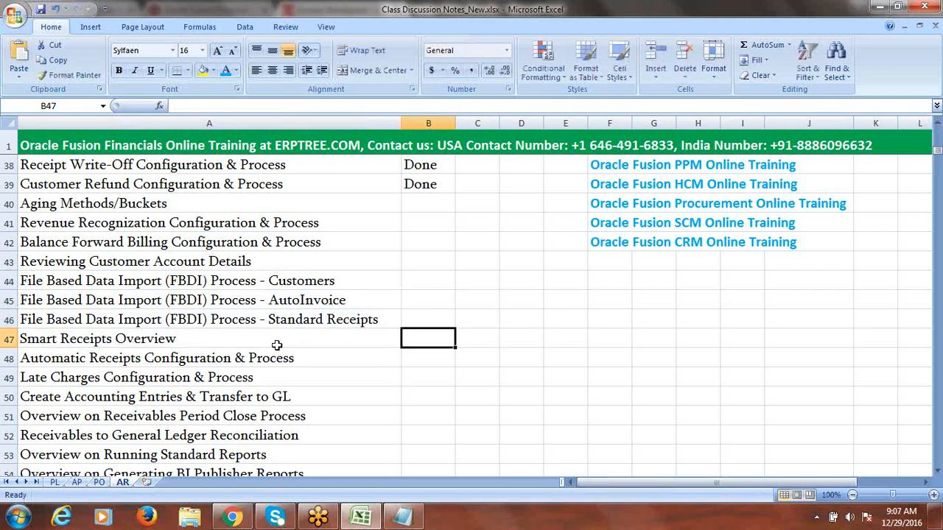
key("ctrl+s")
left_click(446, 292)
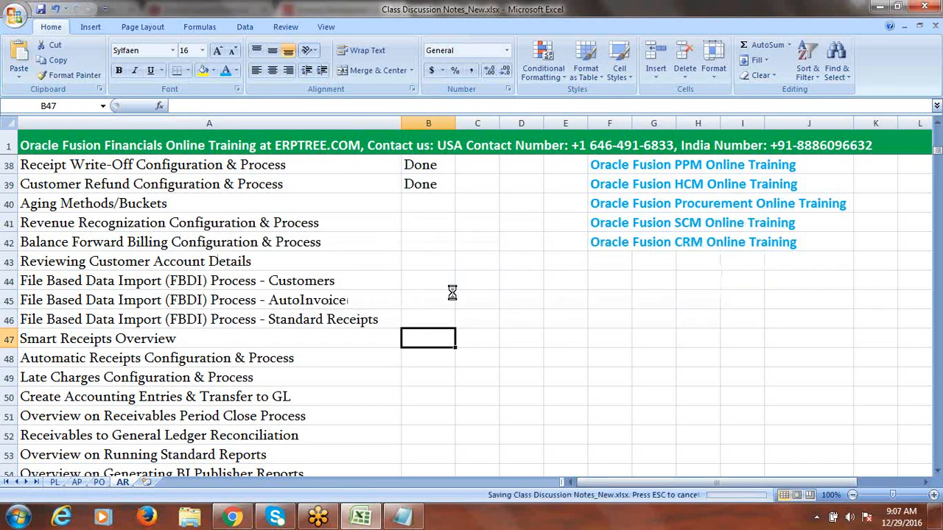
left_click(190, 338)
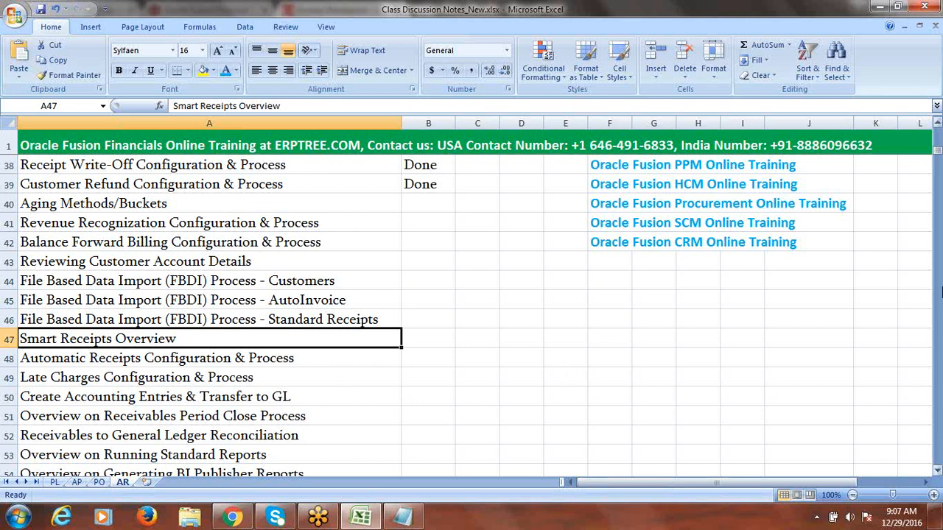
left_click(938, 127)
left_click(938, 127)
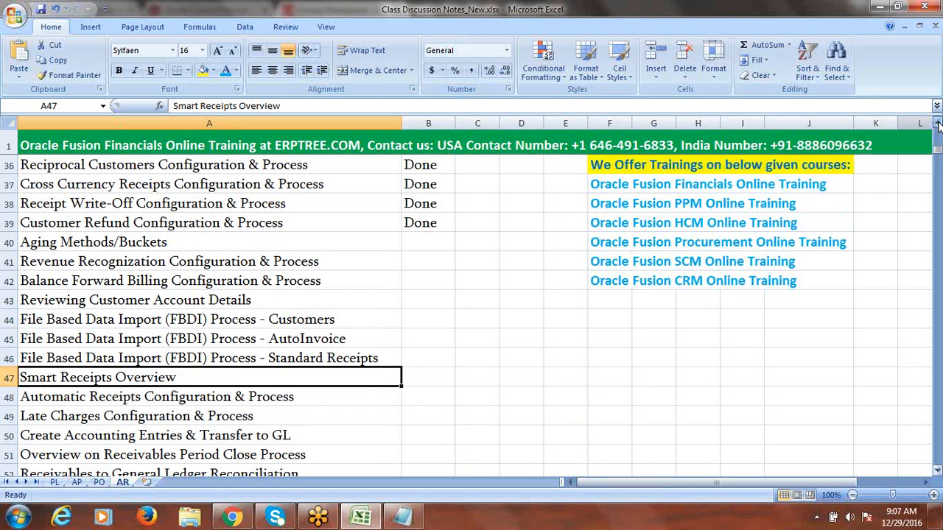
left_click(938, 127)
left_click(938, 127)
left_click(938, 127)
left_click(938, 127)
left_click(938, 127)
left_click(938, 127)
left_click(937, 127)
left_click(938, 127)
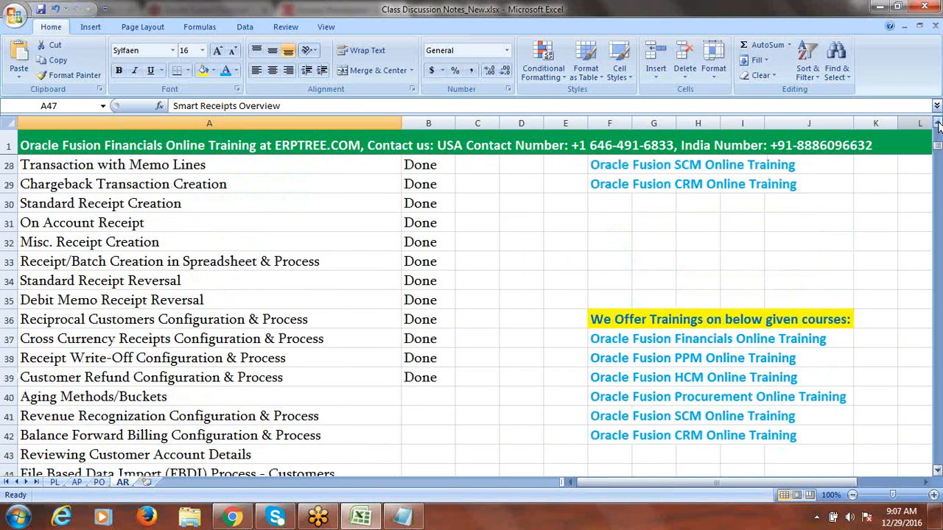
left_click(938, 127)
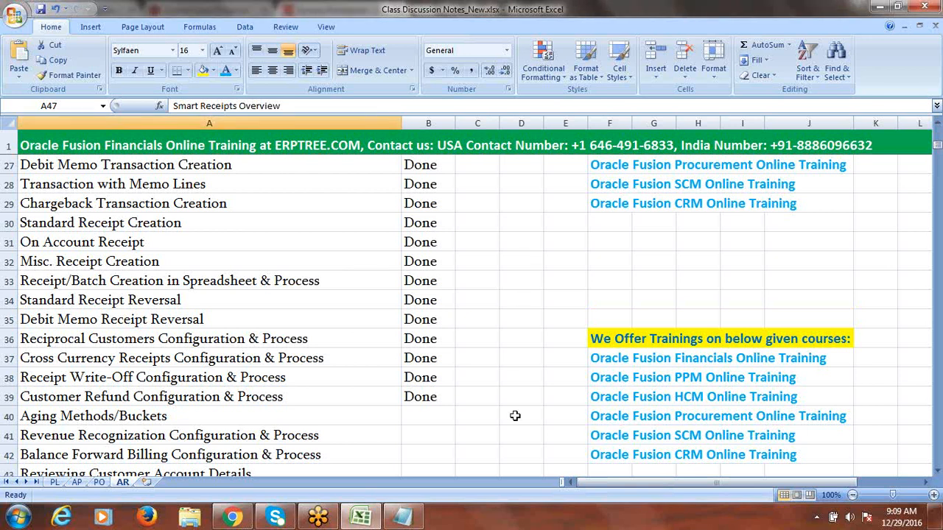
Step: Close the untitled Notepad note without saving and return to the Oracle invoices browser
left_click(403, 517)
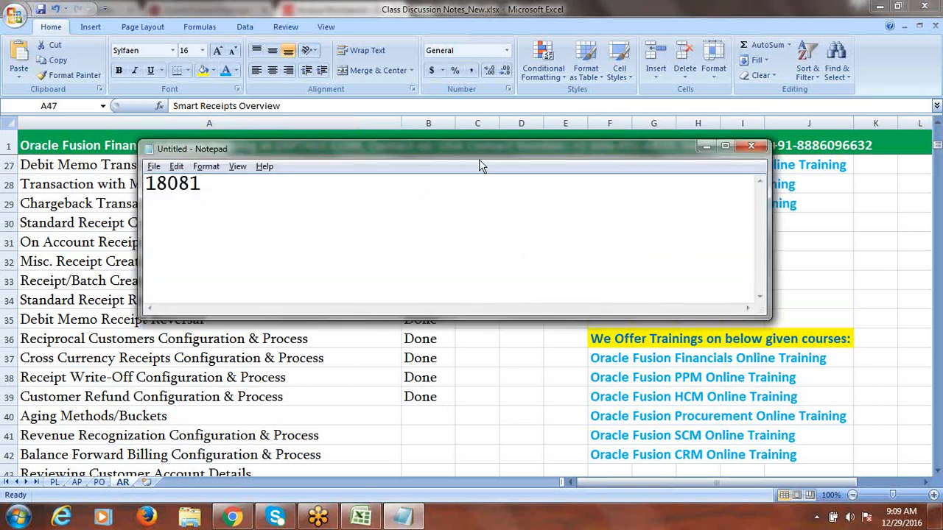
left_click_drag(457, 162, 339, 178)
left_click(626, 161)
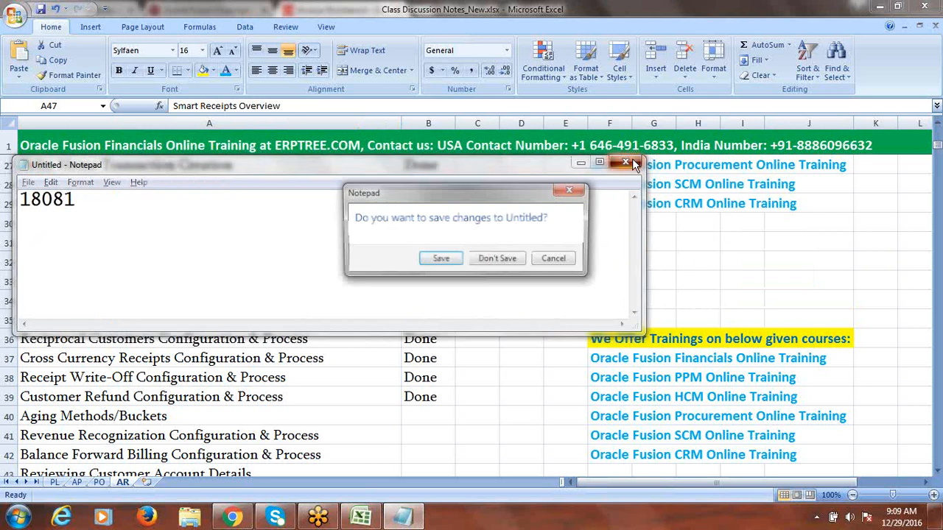
left_click(492, 262)
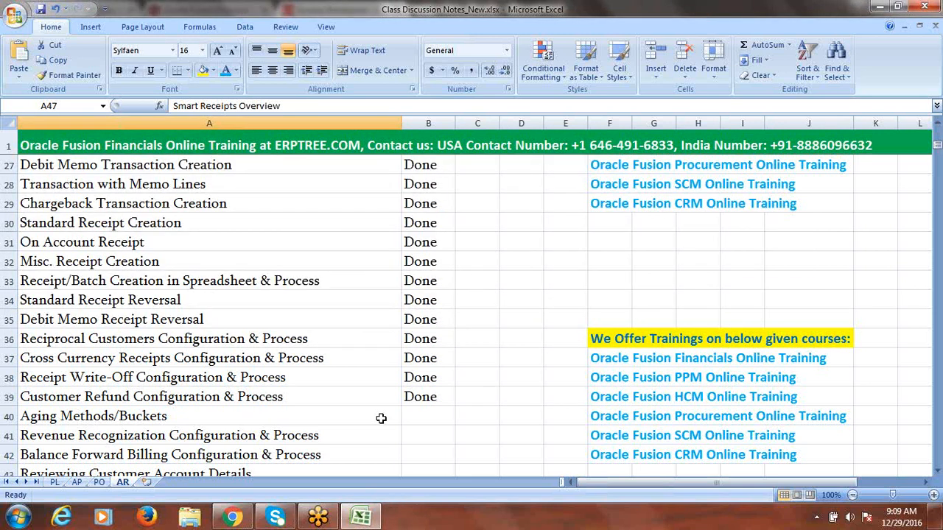
left_click(232, 518)
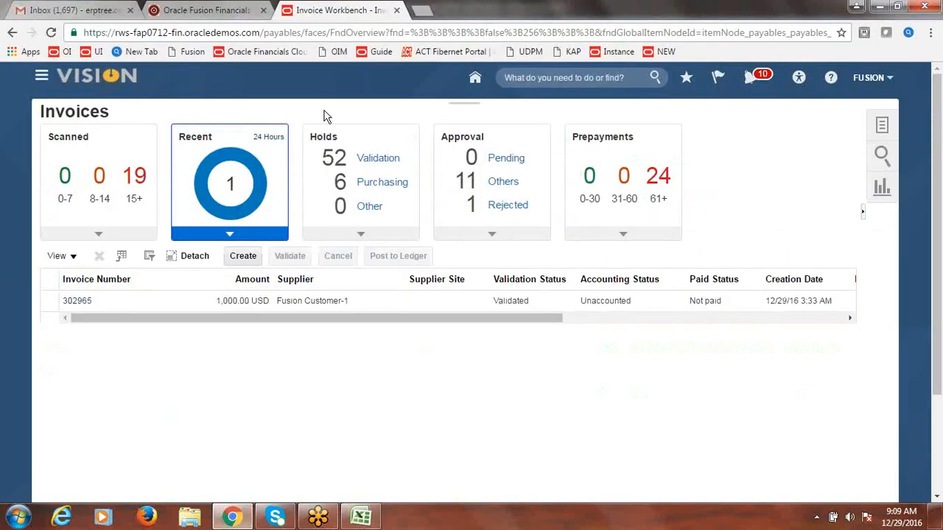
Step: Close the Invoice Workbench tab and return to the ERPTREE home page's course catalogue
left_click(396, 11)
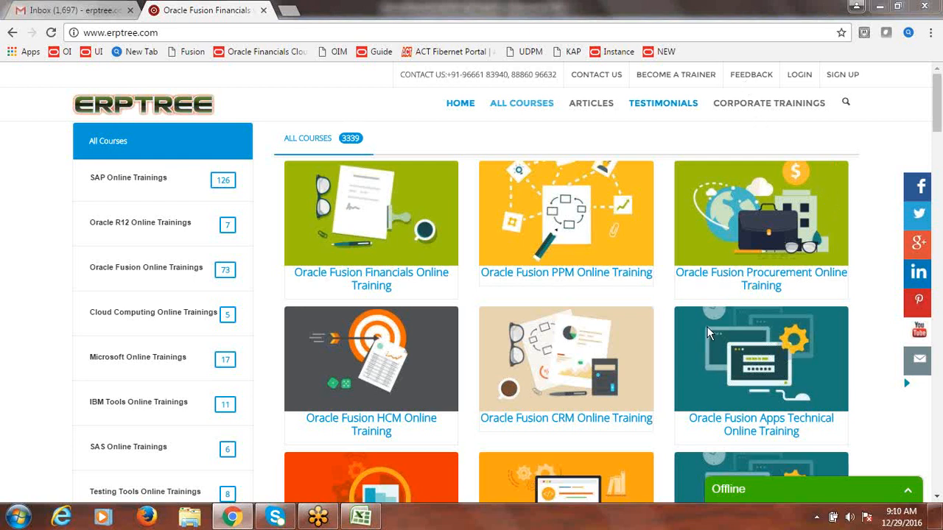
left_click(461, 103)
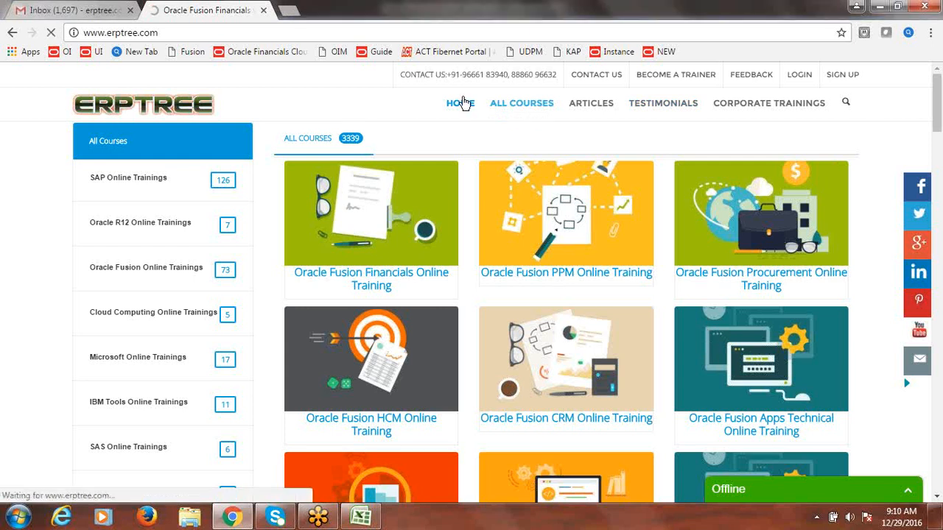